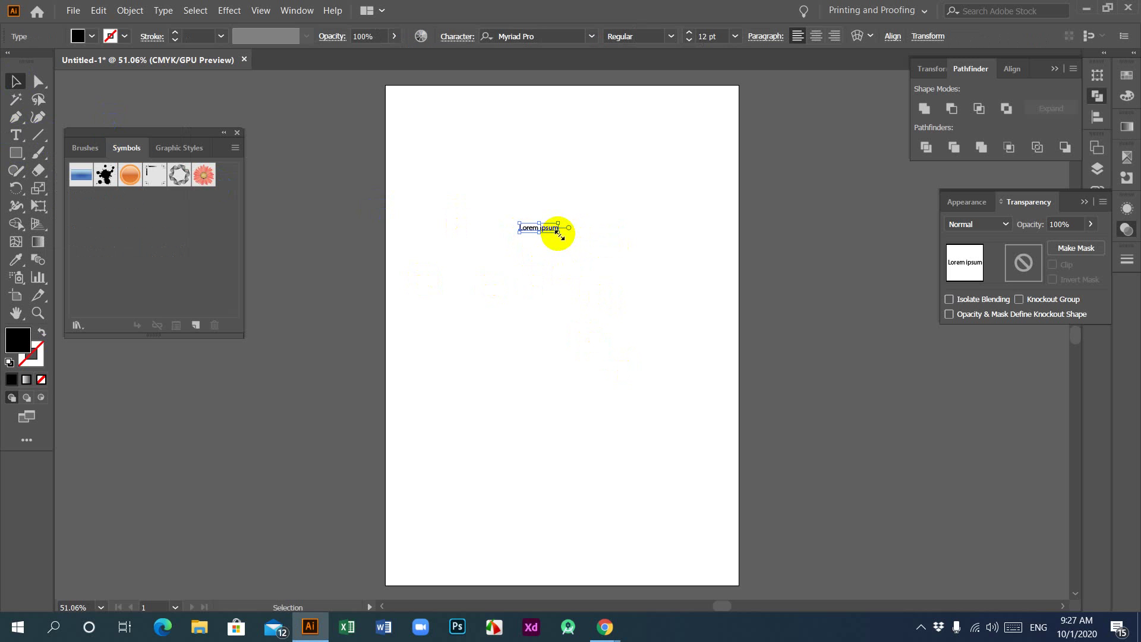
Enlarge the placeholder text to about 83 pt and delete everything except its first letter, L.
drag(556, 233, 648, 342)
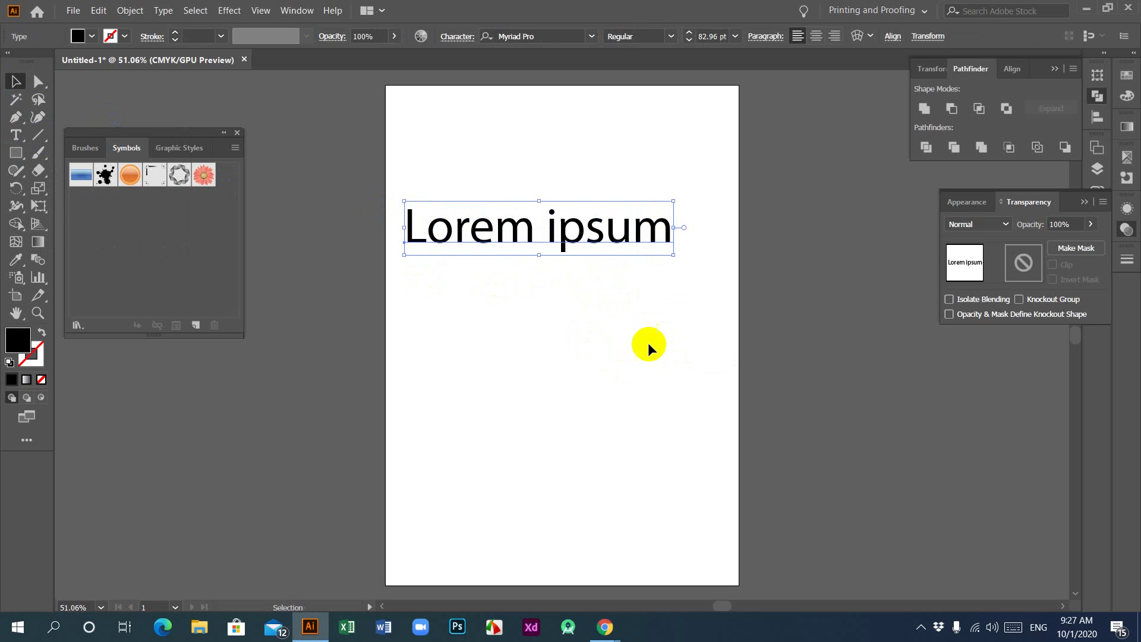
drag(477, 245, 680, 247)
double_click(480, 237)
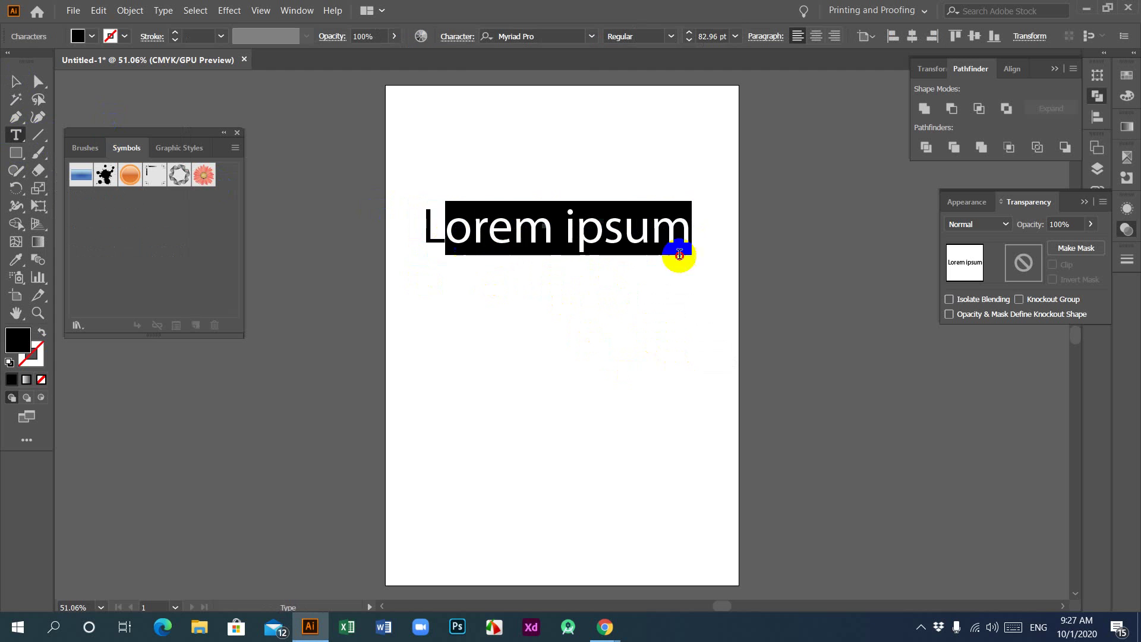
key(BackSpace)
click(510, 243)
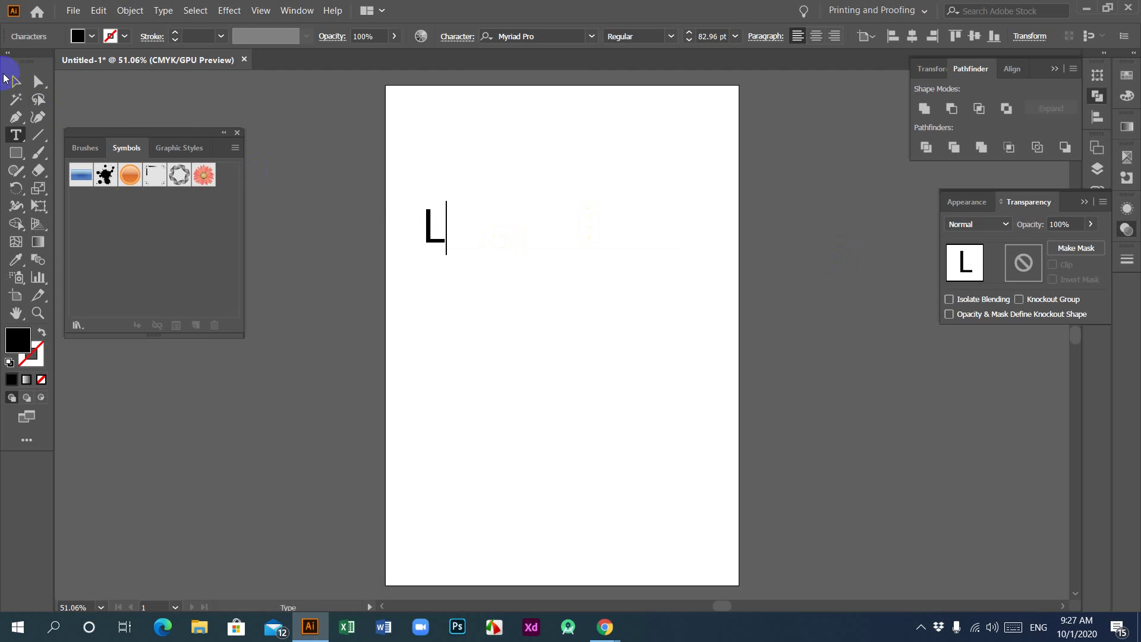
Scale the letter L up to about 463 pt and move it to the middle of the artboard's upper half.
click(16, 82)
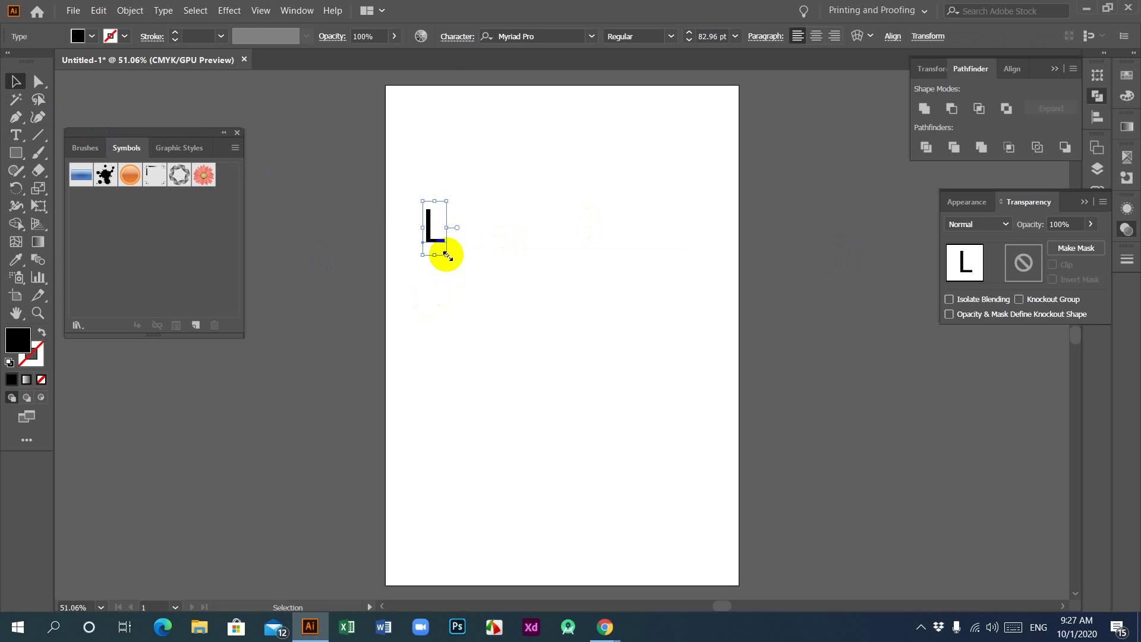
drag(447, 256, 577, 379)
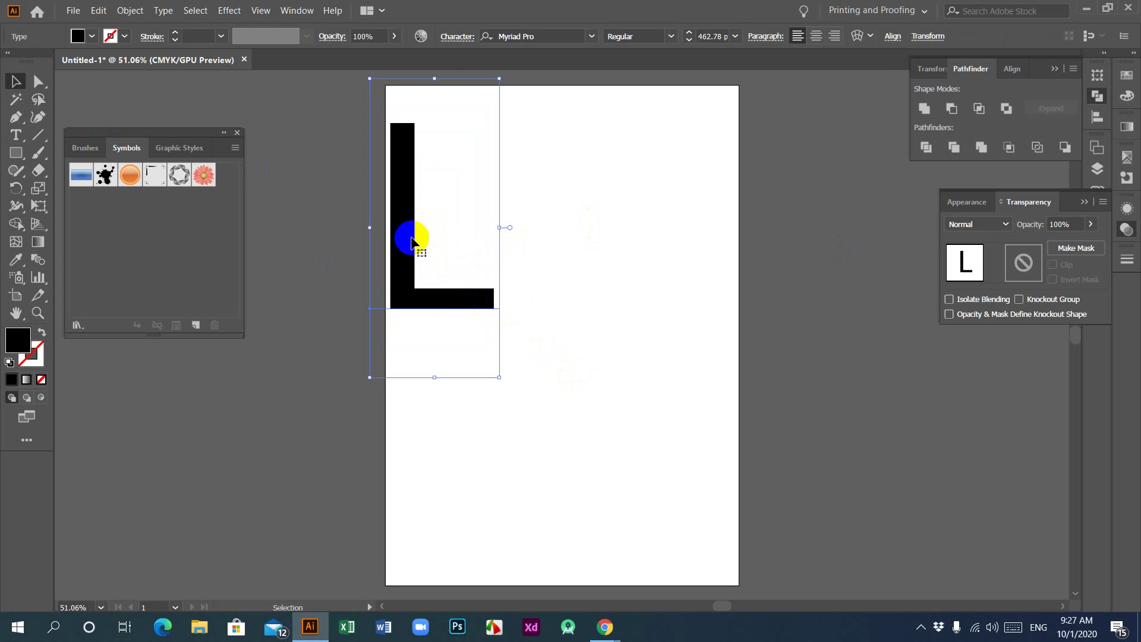
drag(407, 237, 520, 291)
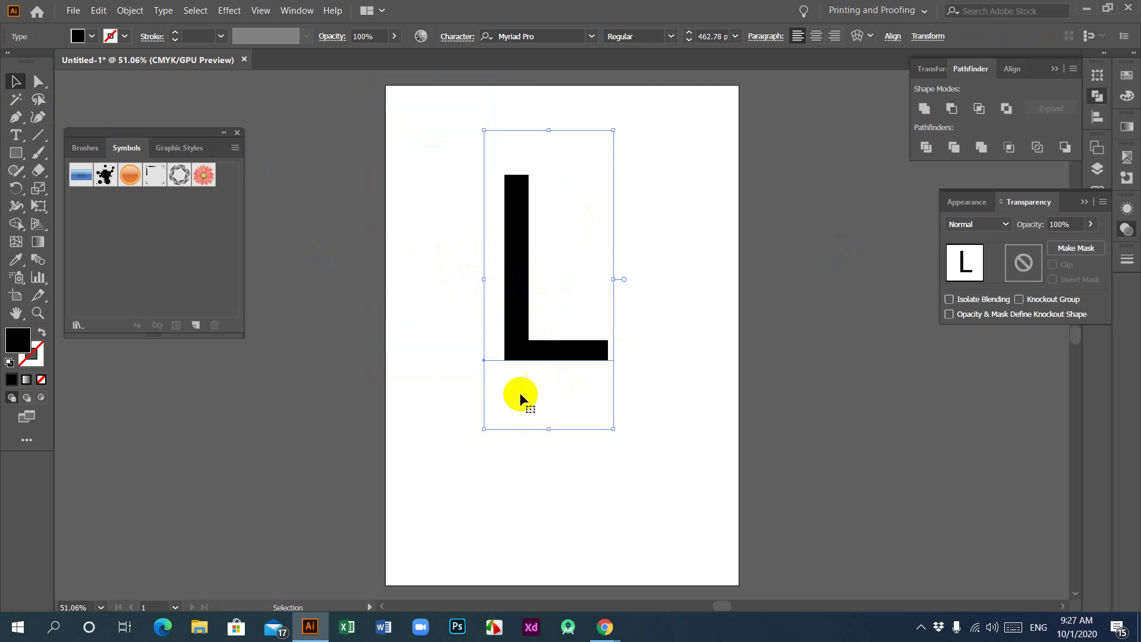
click(501, 458)
Convert the letter L from live type to outlines.
click(523, 343)
right_click(515, 286)
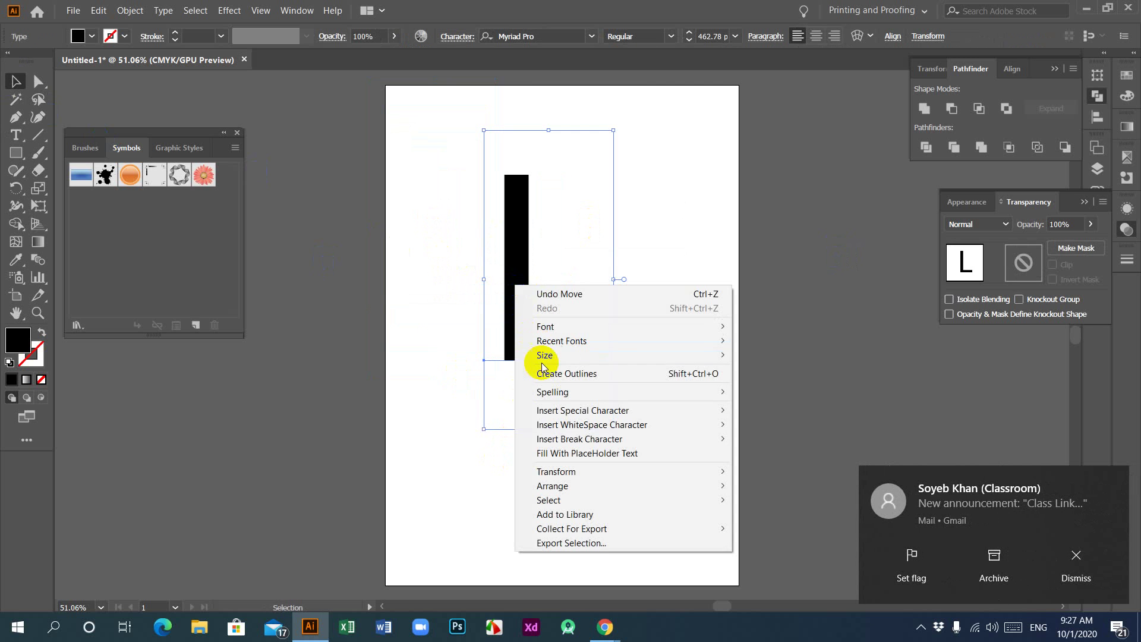
click(544, 372)
click(482, 431)
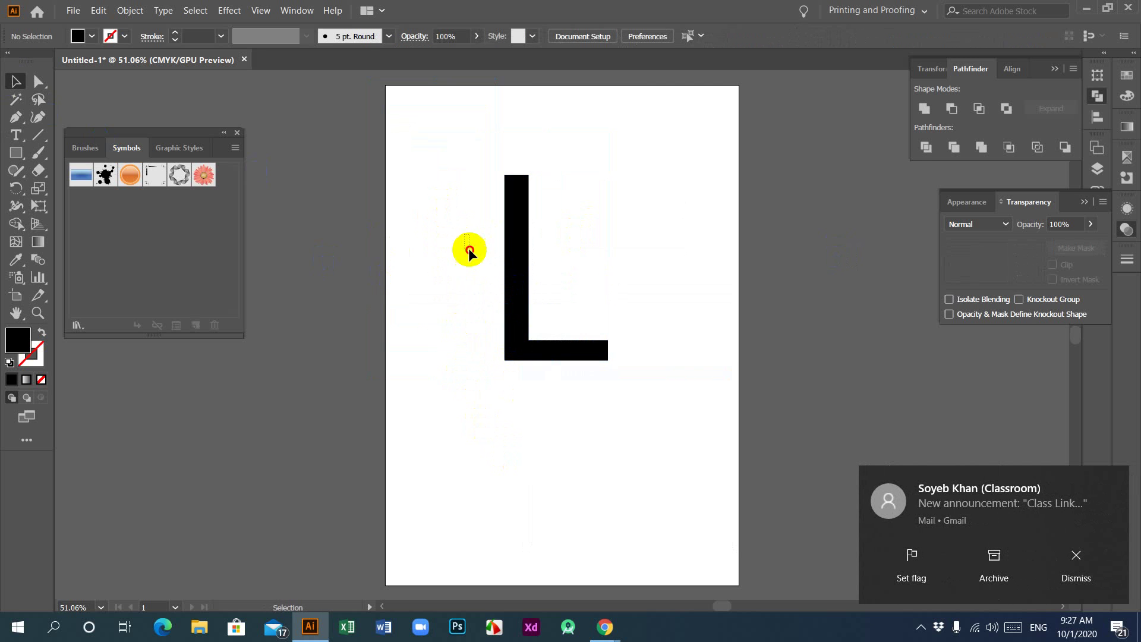
drag(466, 247, 526, 380)
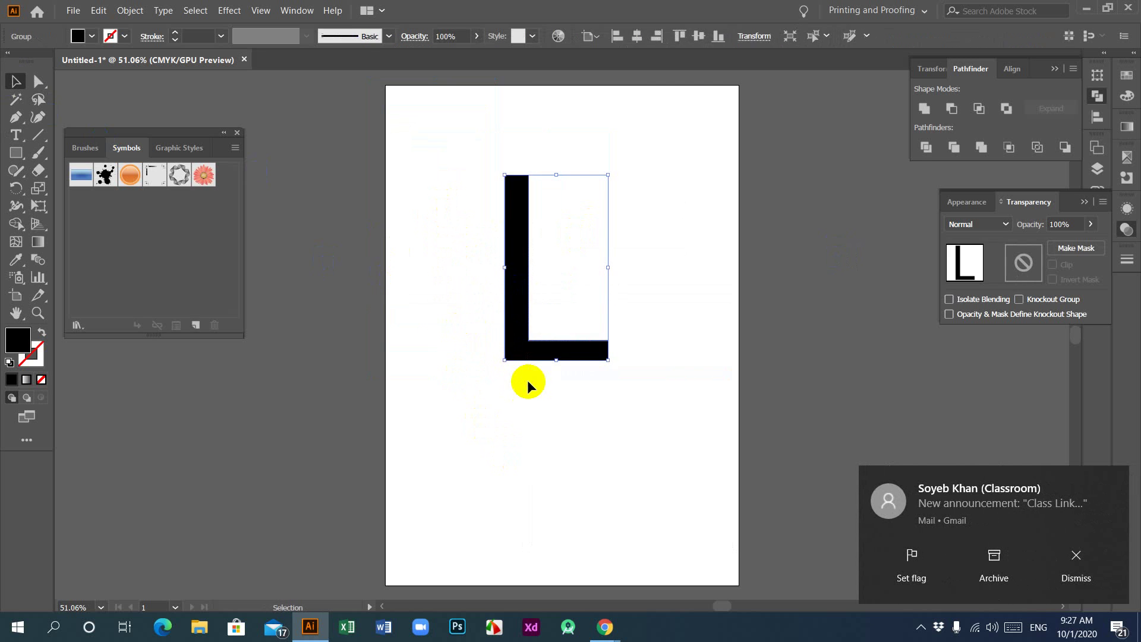
click(559, 397)
drag(488, 381, 512, 369)
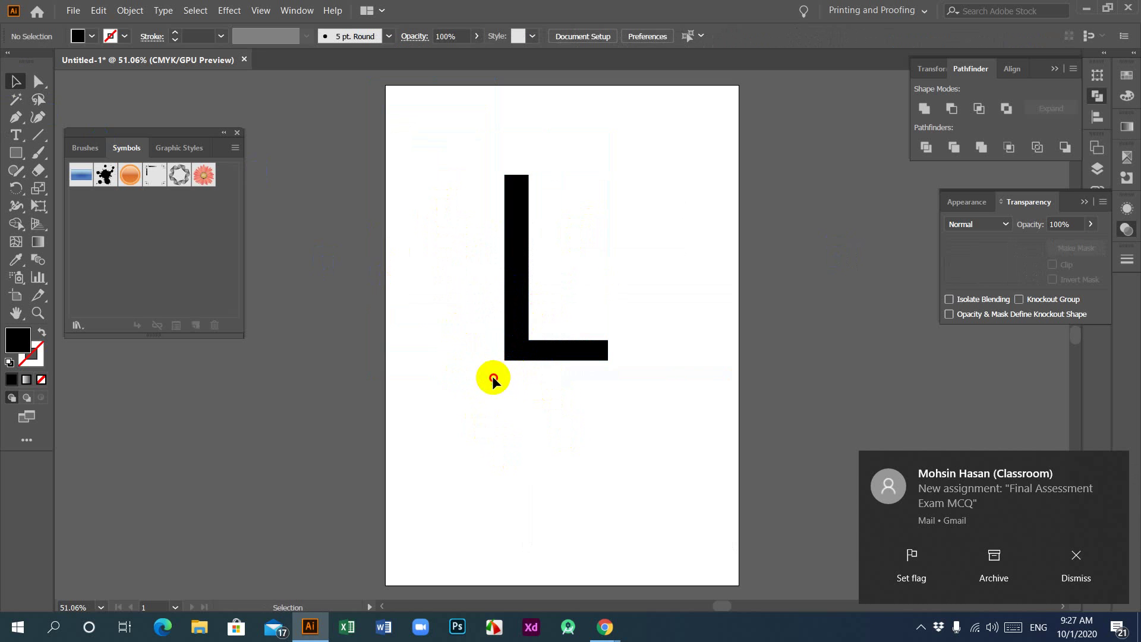
Give the outlined L a solid black stroke with a weight of 40 pt.
click(547, 308)
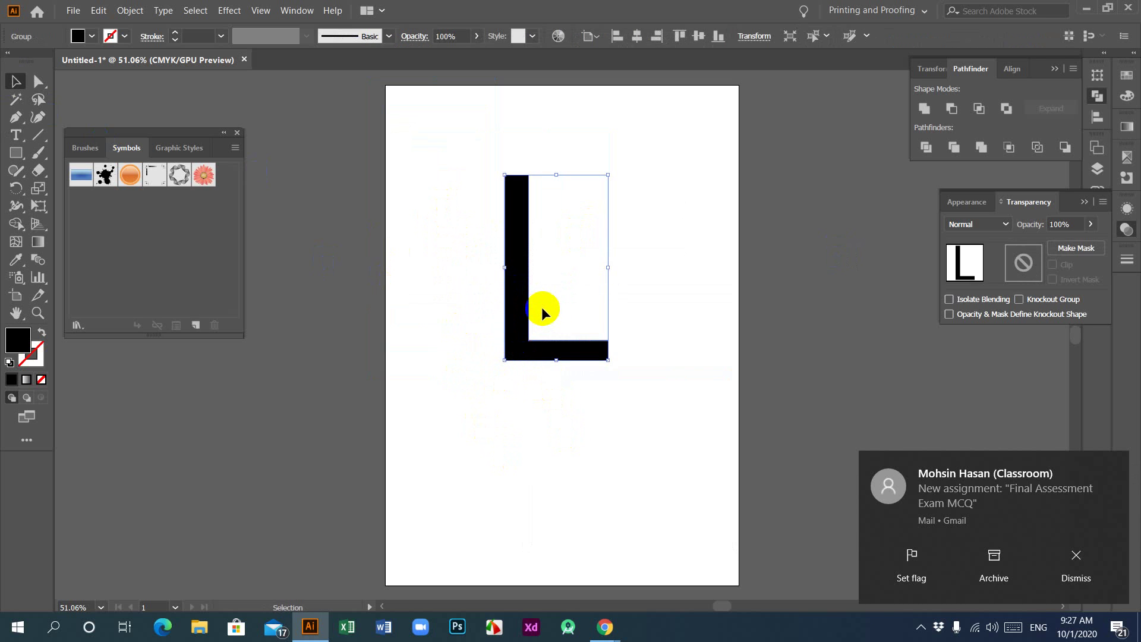
click(37, 363)
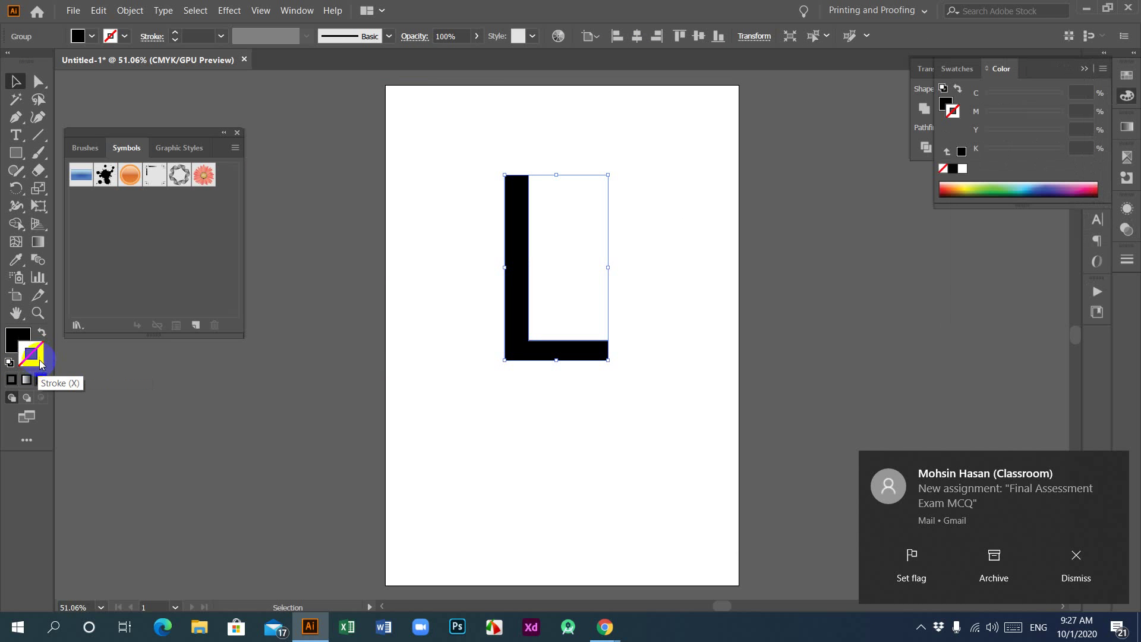
click(12, 380)
click(12, 380)
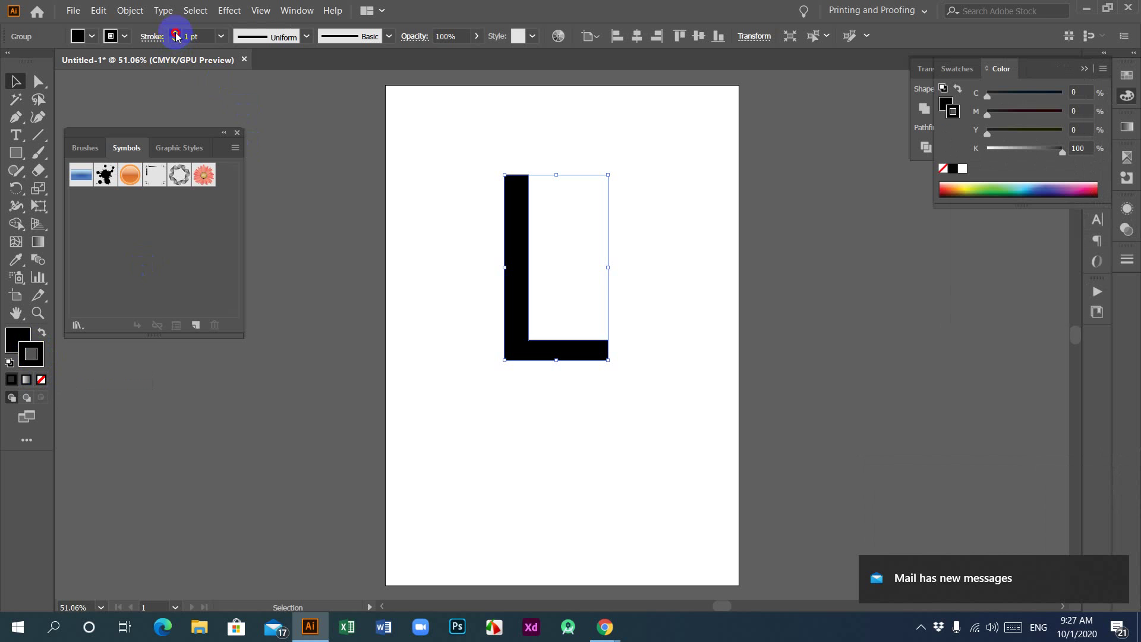
drag(176, 36, 176, 43)
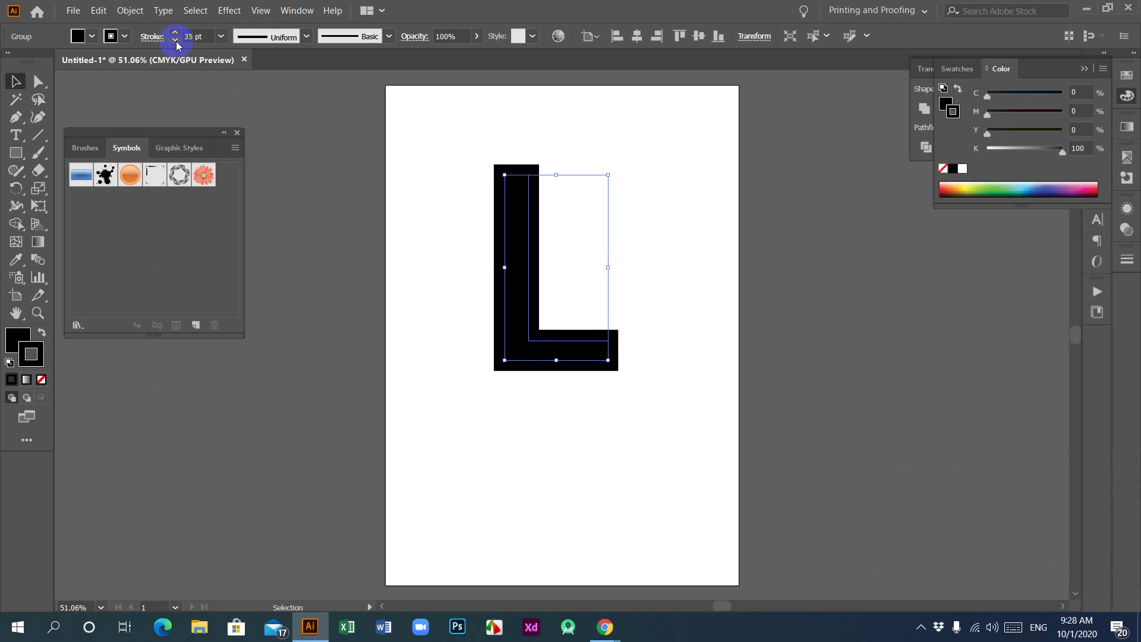
scroll(176, 43, up, 8)
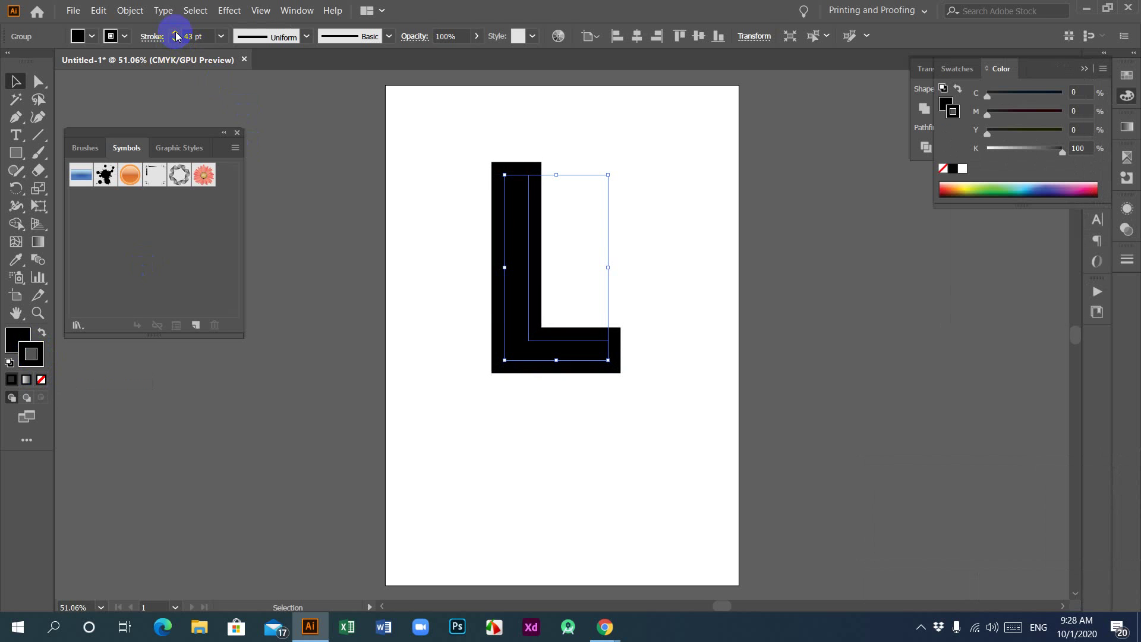
scroll(177, 45, down, 3)
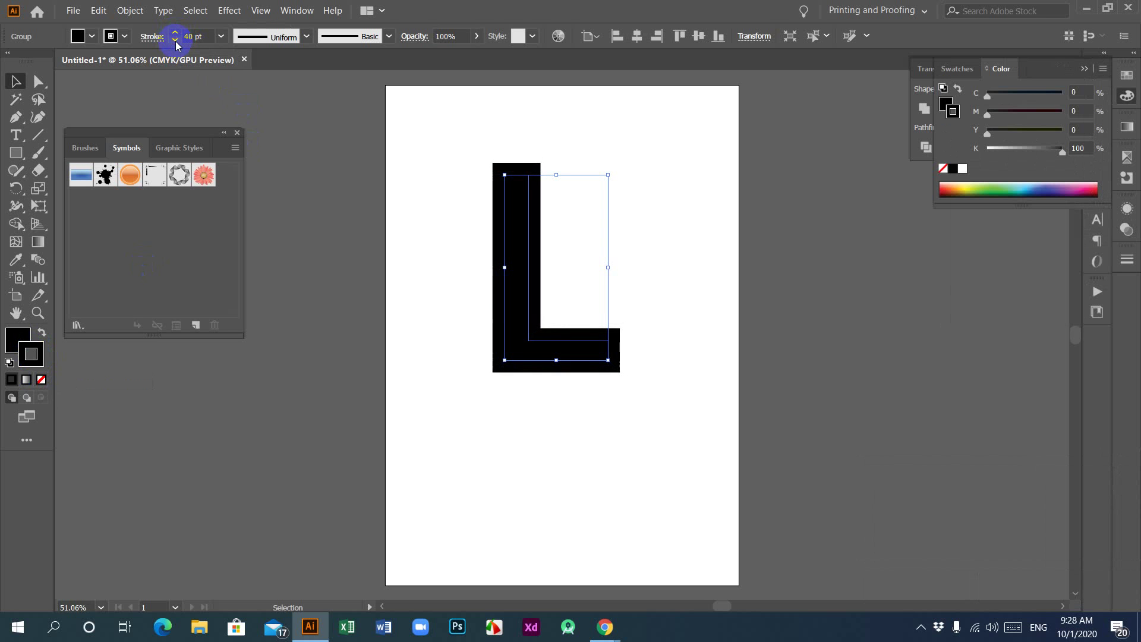
Expand the fill and stroke of the L into filled shapes.
click(126, 11)
click(149, 158)
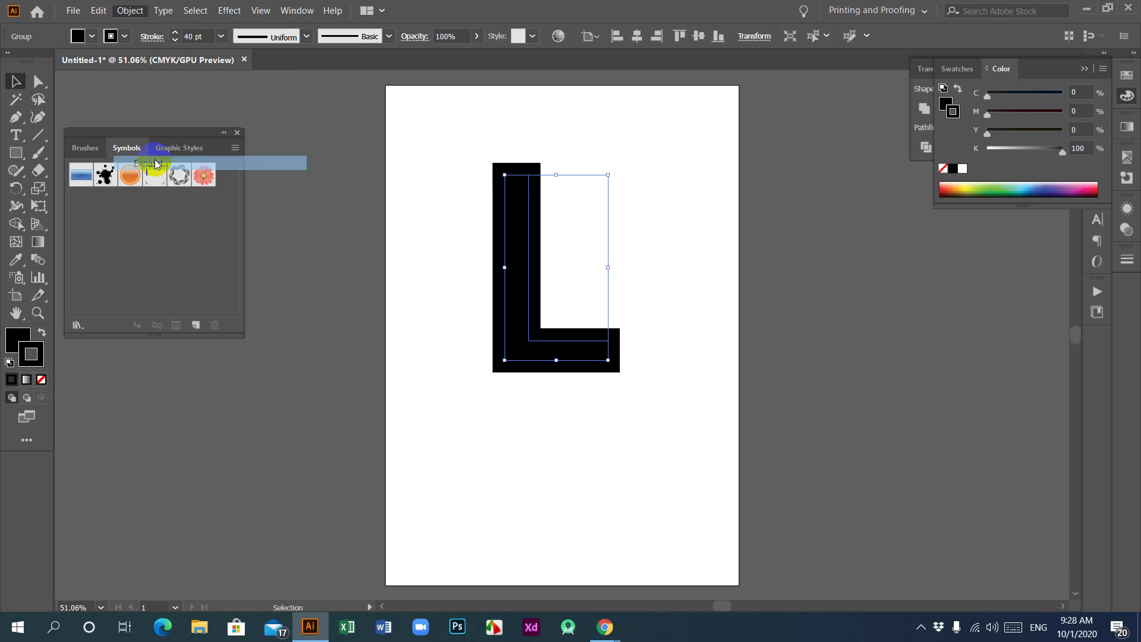
click(516, 399)
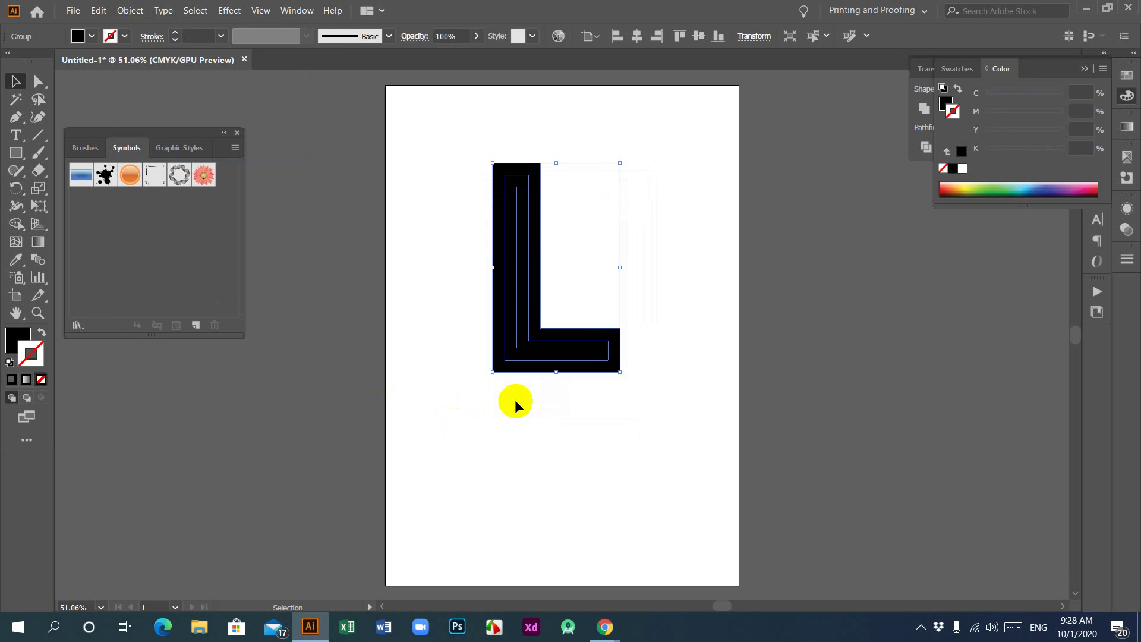
click(517, 178)
click(22, 339)
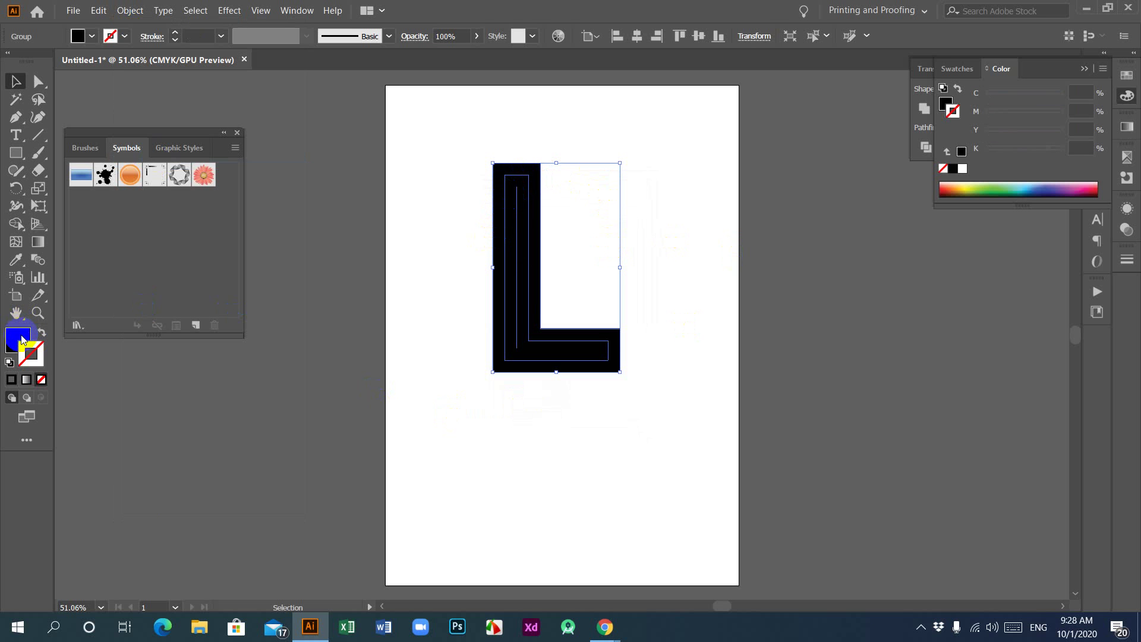
click(527, 237)
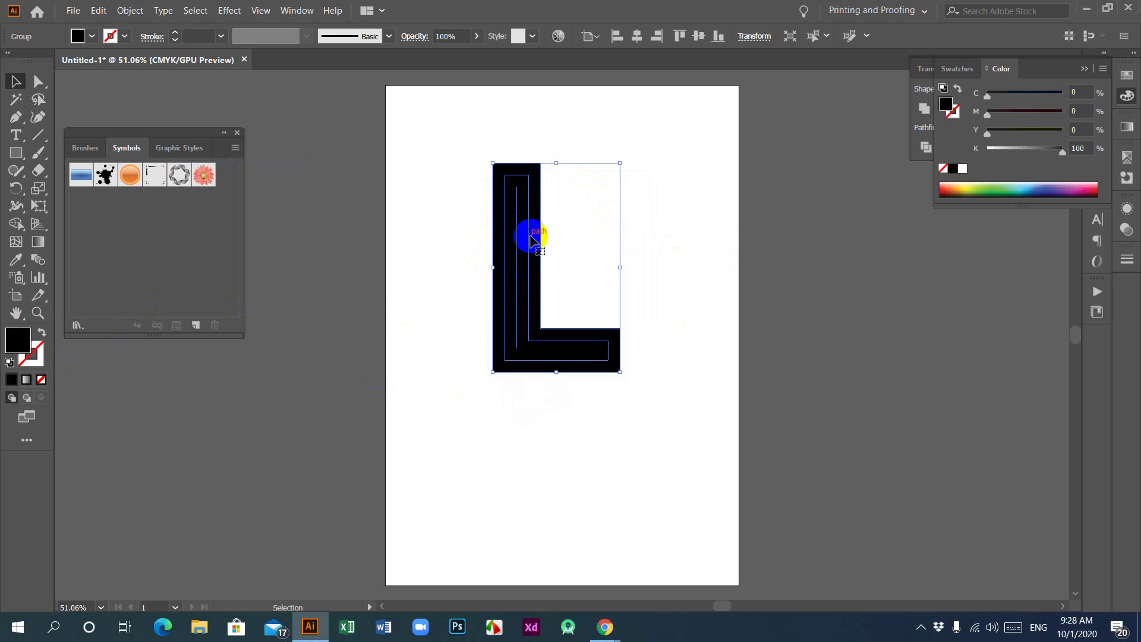
click(518, 340)
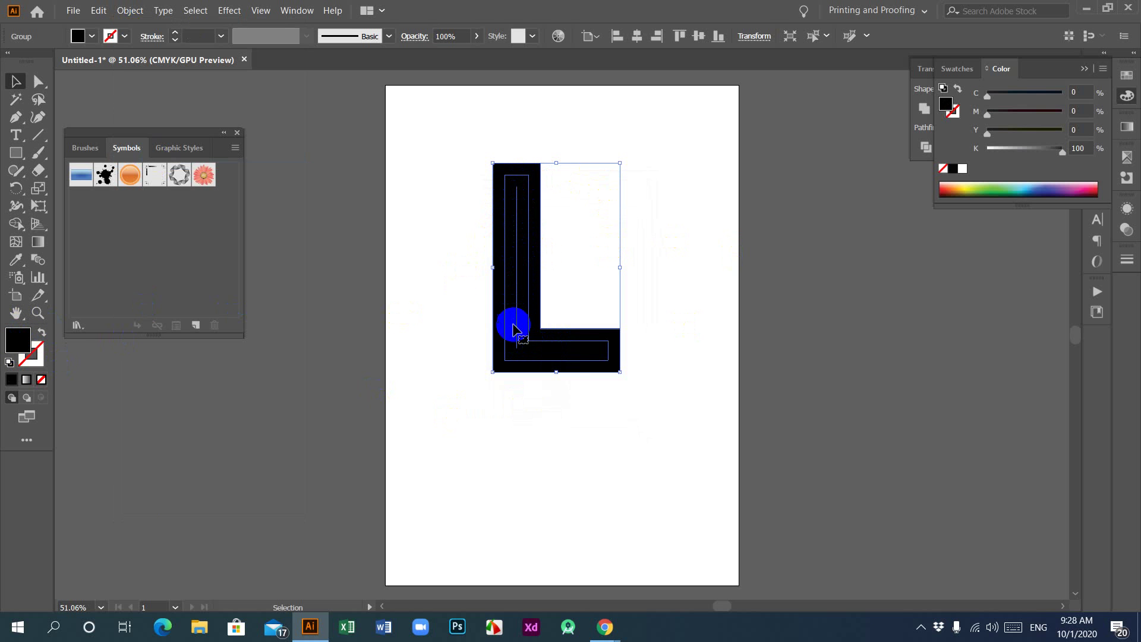
click(459, 415)
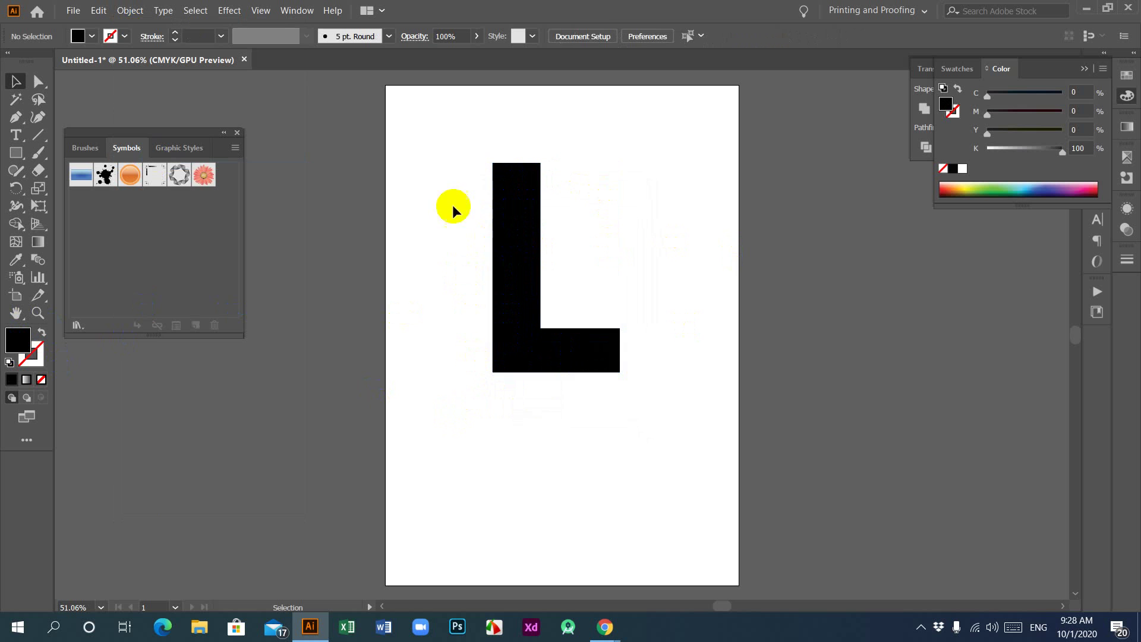
Unite all the expanded pieces of the L into one solid path with Pathfinder.
drag(438, 169, 634, 464)
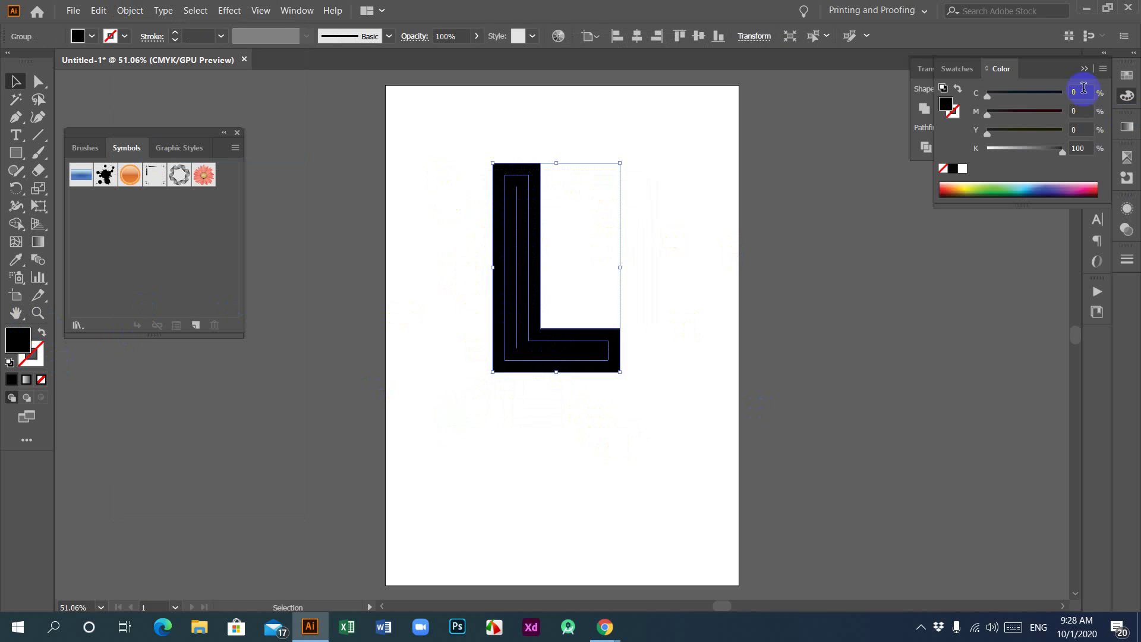
click(1085, 68)
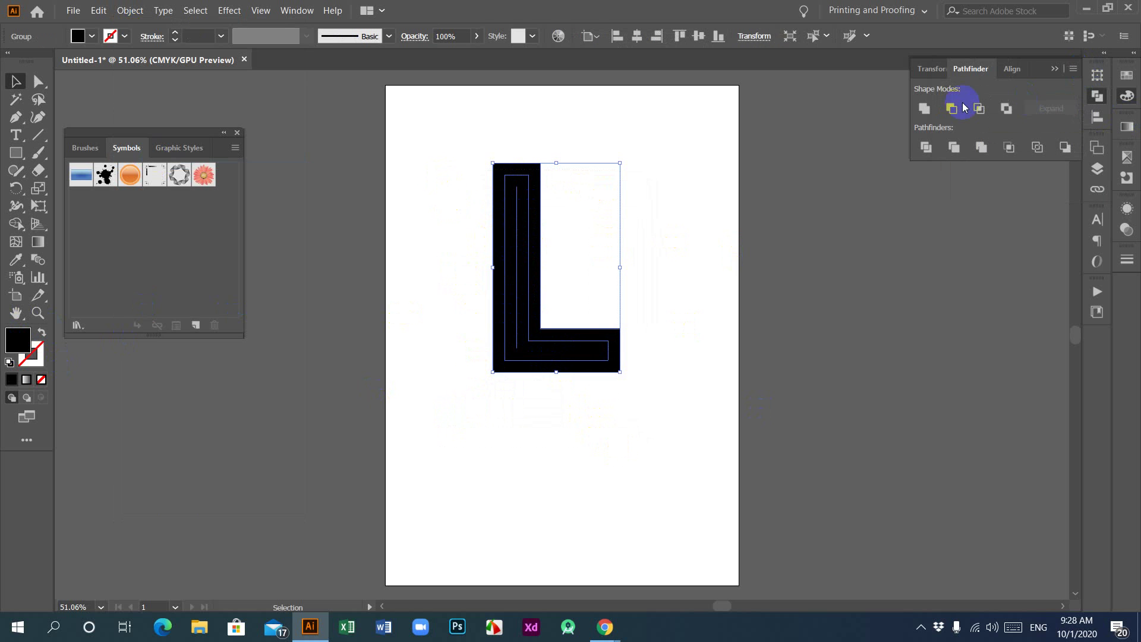
click(925, 109)
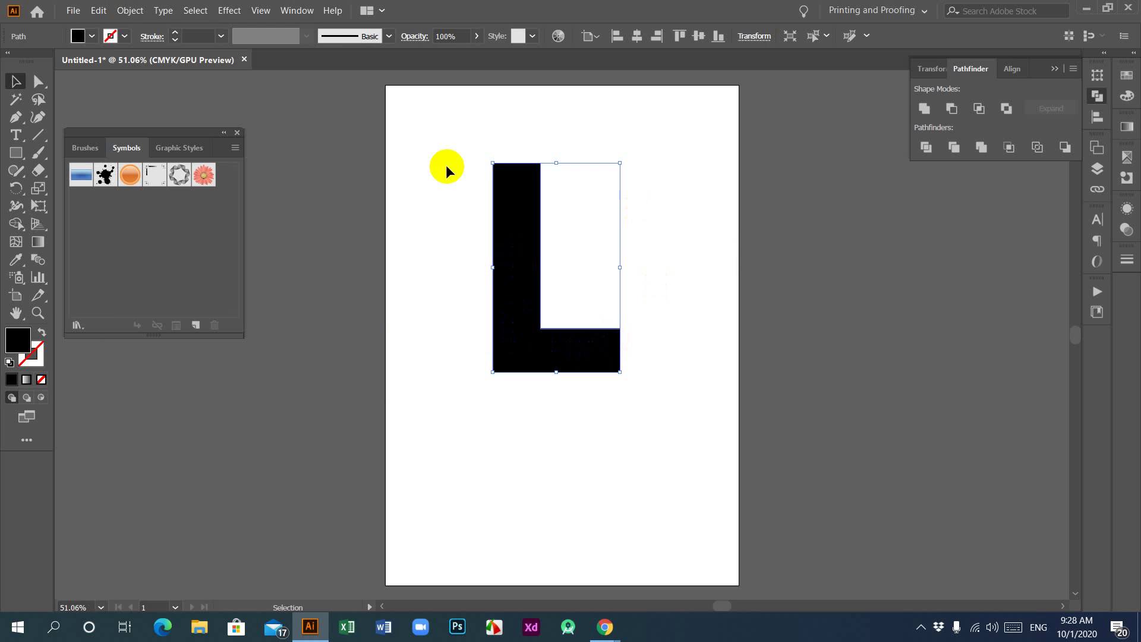
click(454, 306)
drag(454, 204, 543, 375)
click(500, 410)
drag(472, 407, 585, 300)
click(497, 422)
drag(475, 414, 558, 321)
click(504, 393)
drag(474, 397, 554, 292)
click(492, 390)
Start an Offset Path on the united L and turn on its preview.
drag(475, 396, 586, 291)
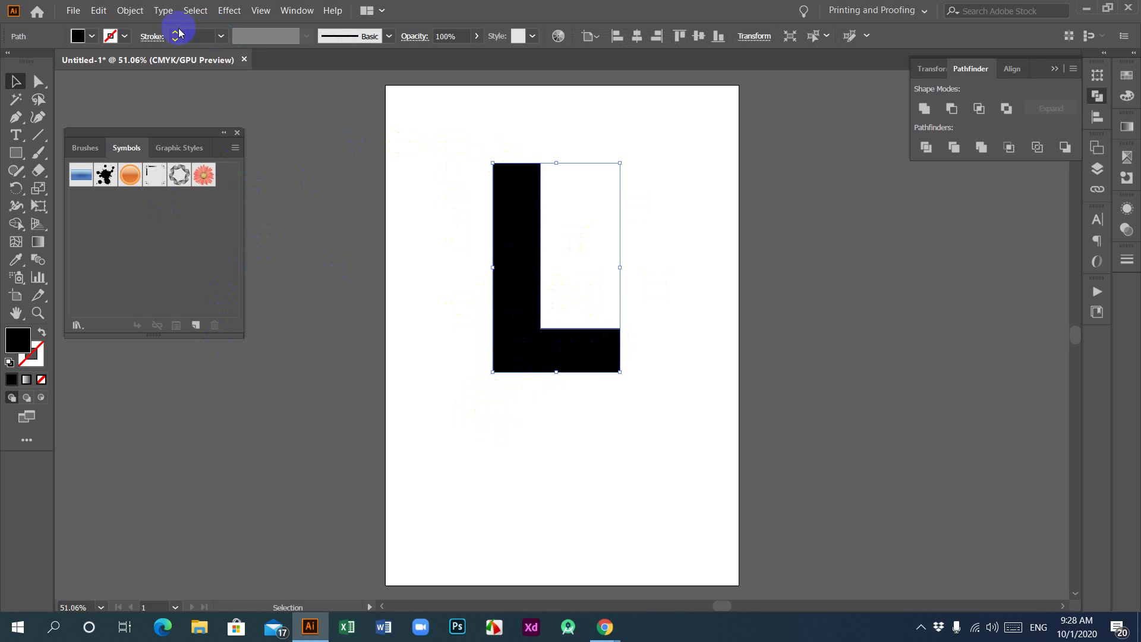
click(97, 10)
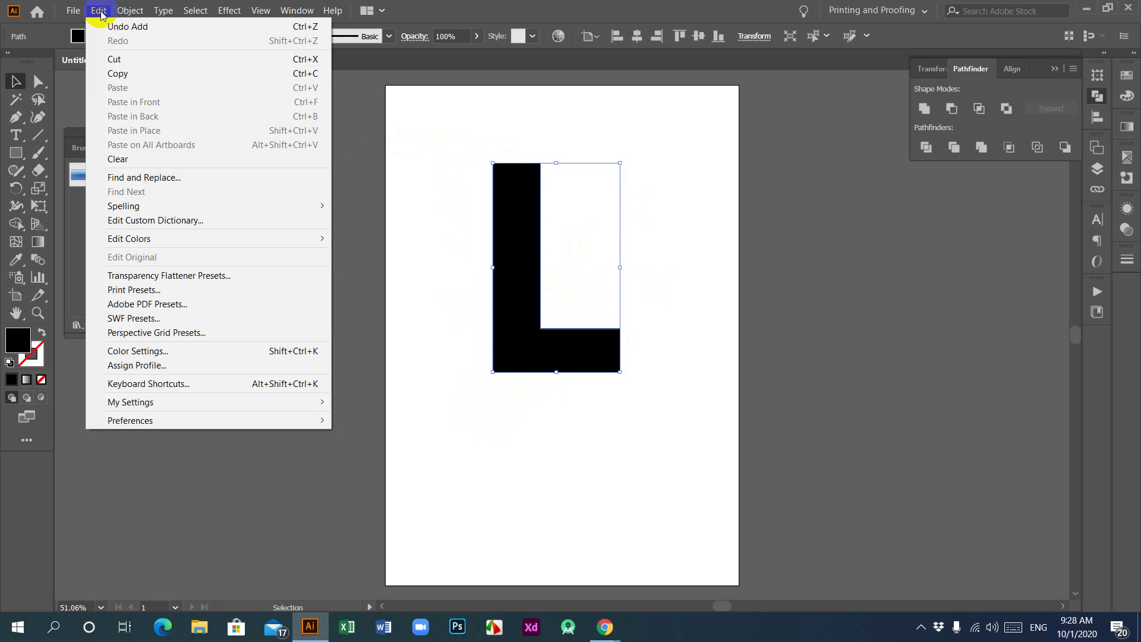
mouse_move(132, 11)
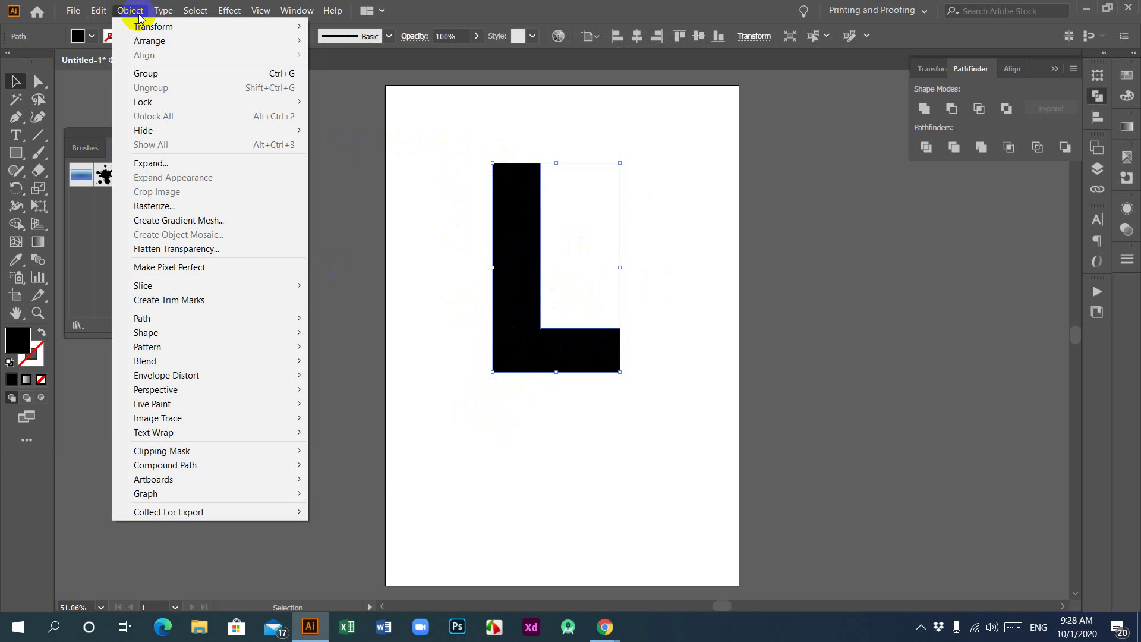
mouse_move(205, 321)
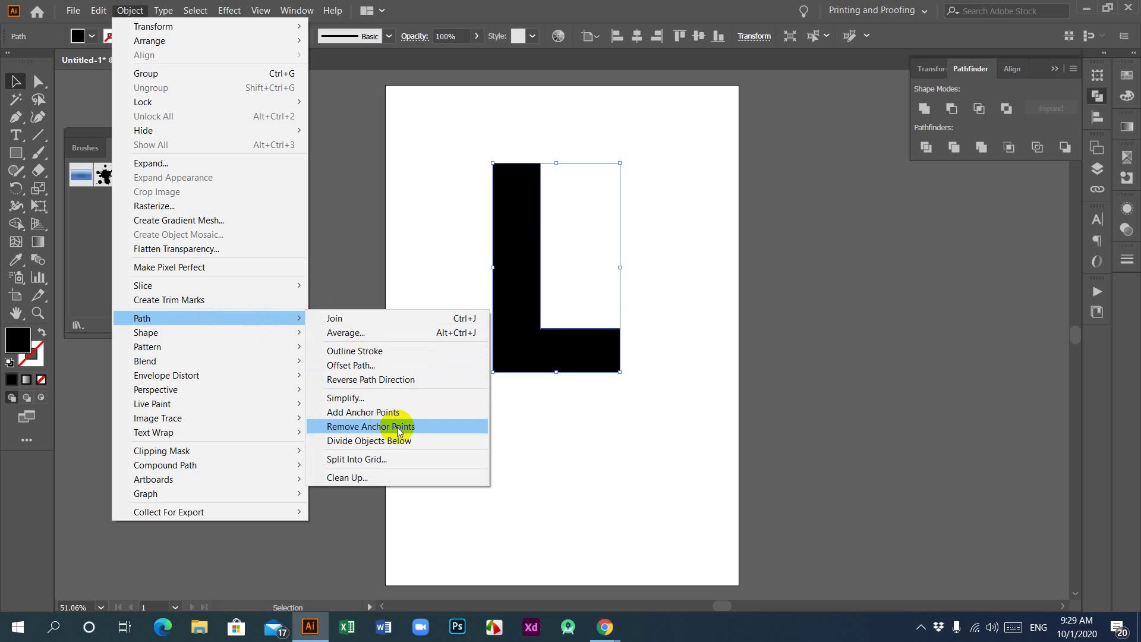
click(354, 366)
drag(561, 239, 491, 407)
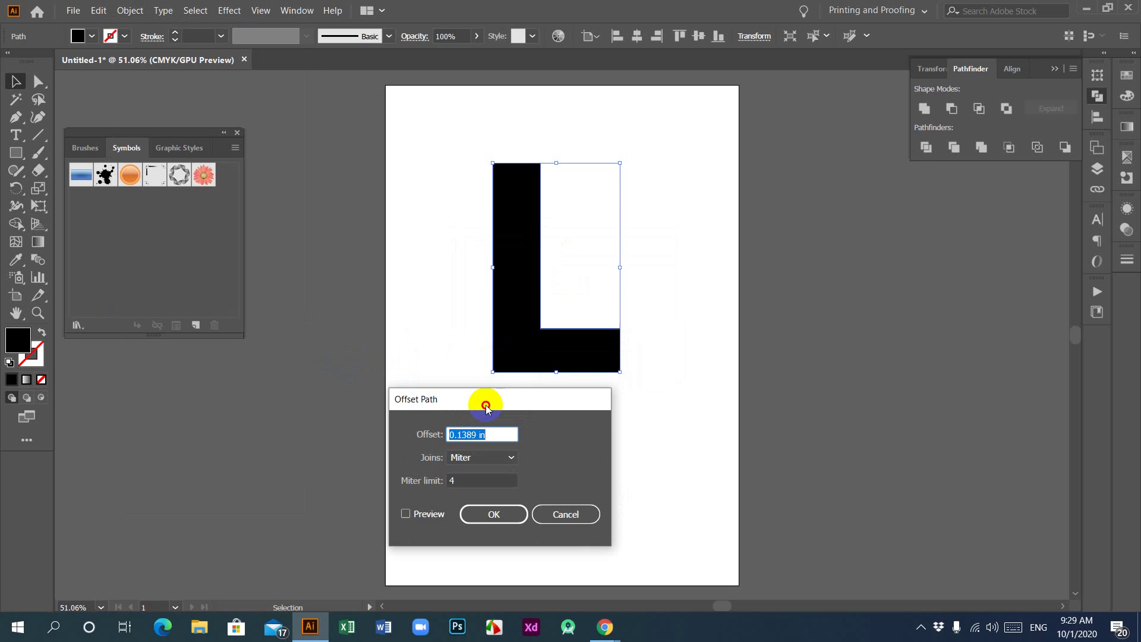
click(406, 519)
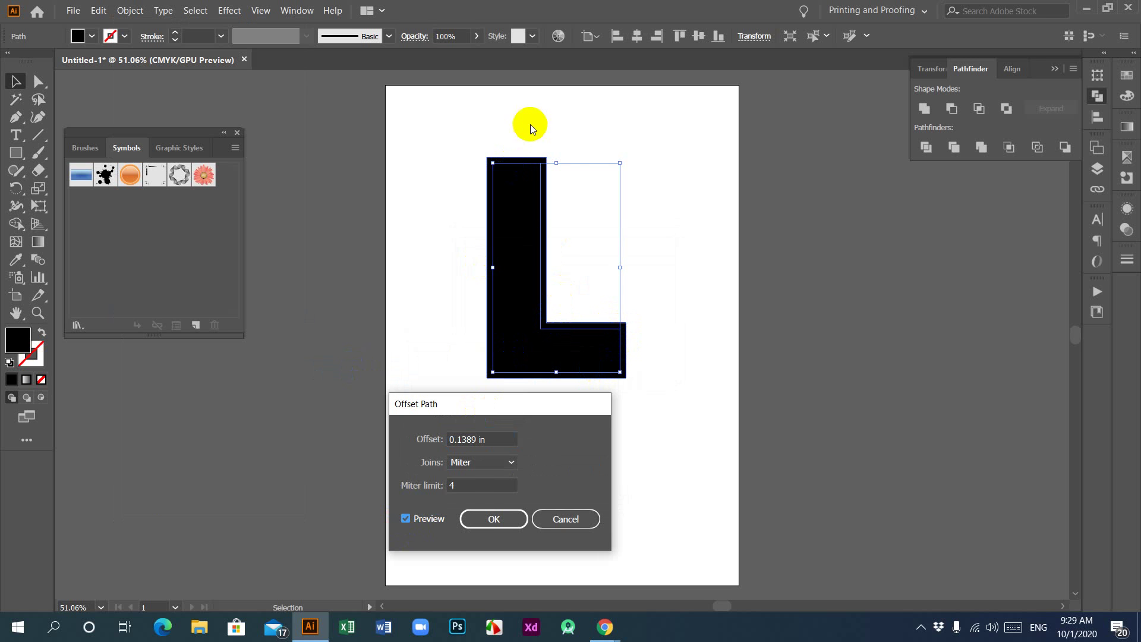
Preview the Round and Bevel joins for the offset of the L and set the joins back to Miter.
double_click(461, 440)
click(514, 461)
click(497, 501)
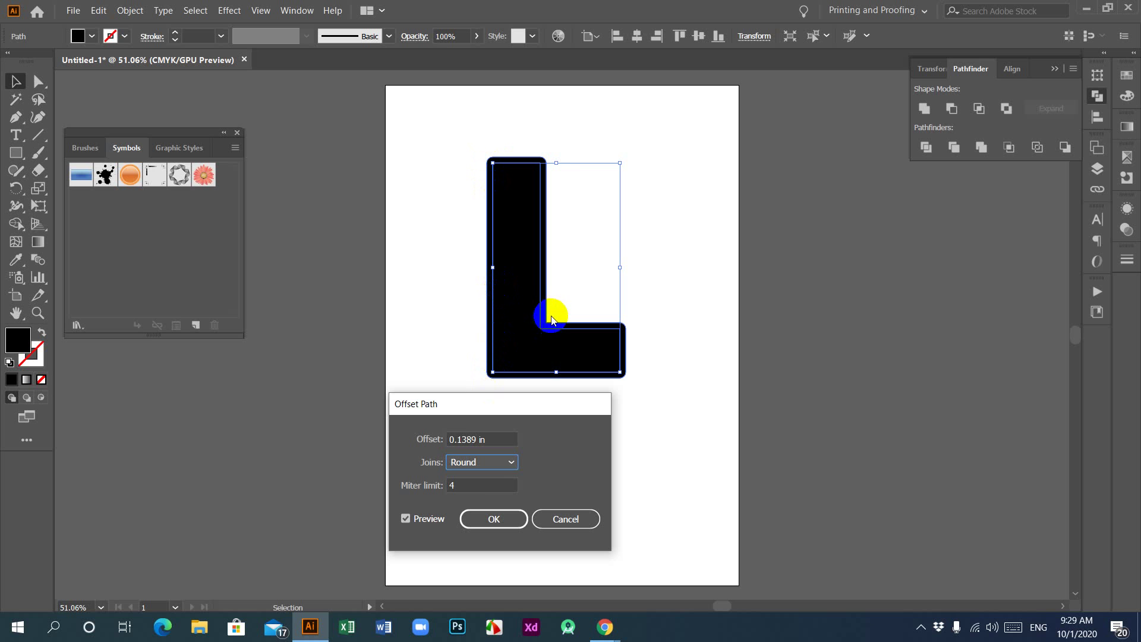
click(512, 462)
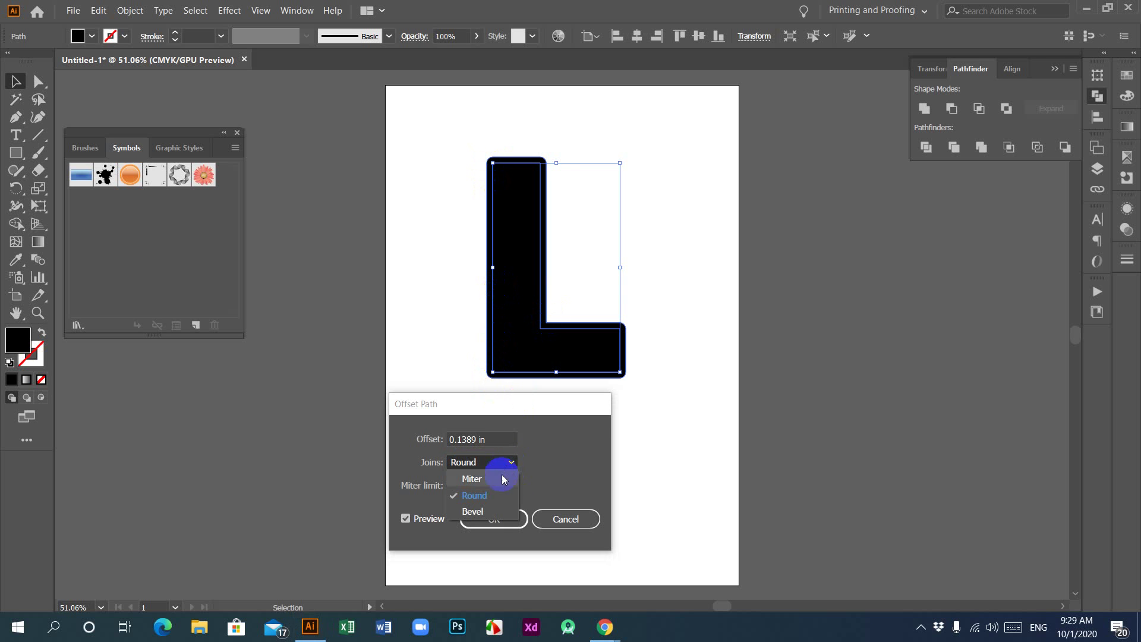
click(495, 515)
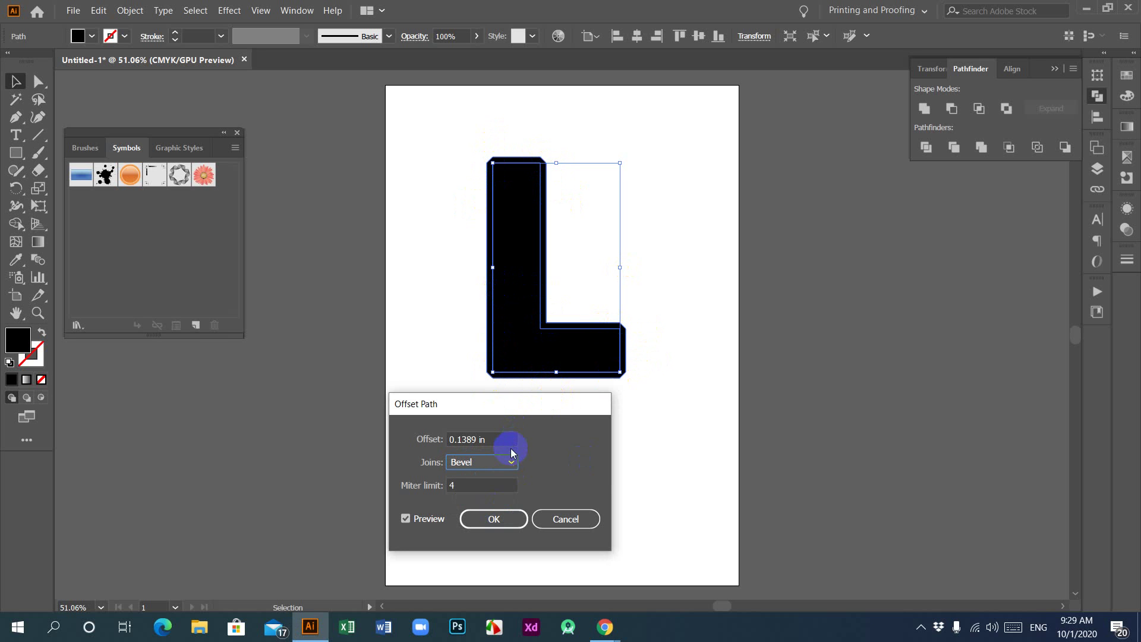
click(510, 463)
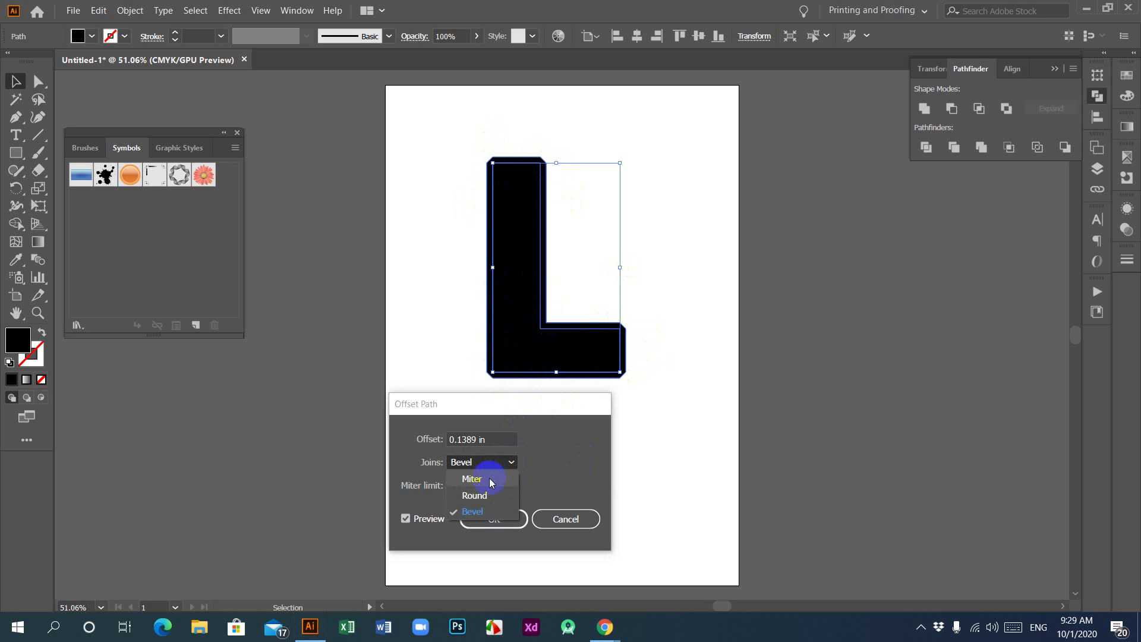
click(491, 480)
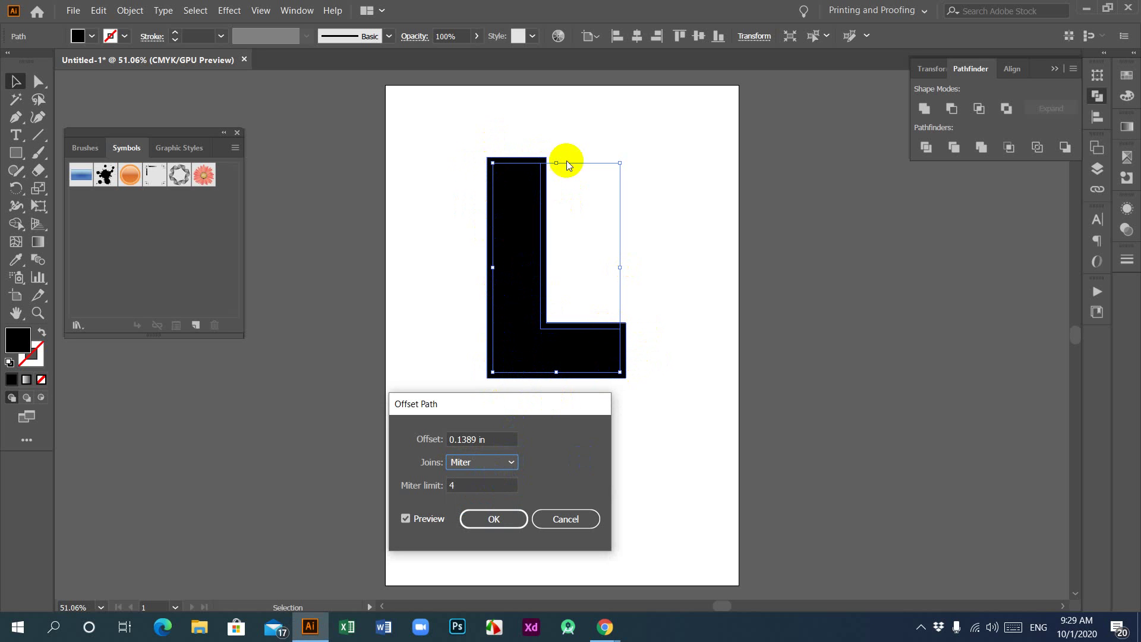
Set the offset of the L to -0.25 in with Miter joins and apply it as an inner path.
drag(502, 407, 371, 396)
click(360, 425)
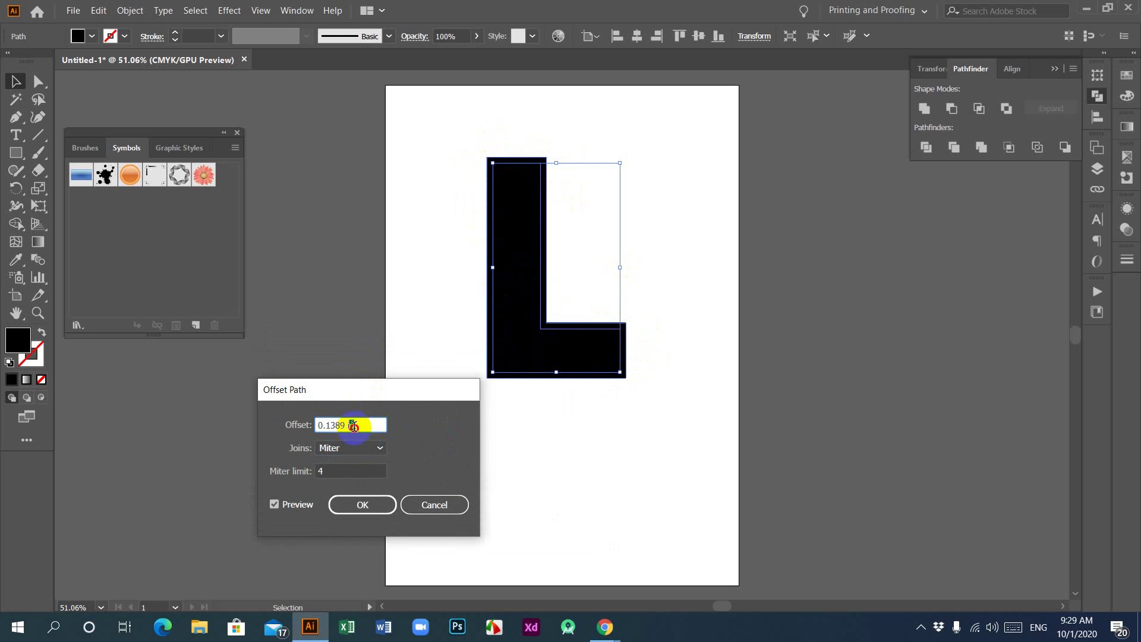
key(Down)
key(Down)
key(Down)
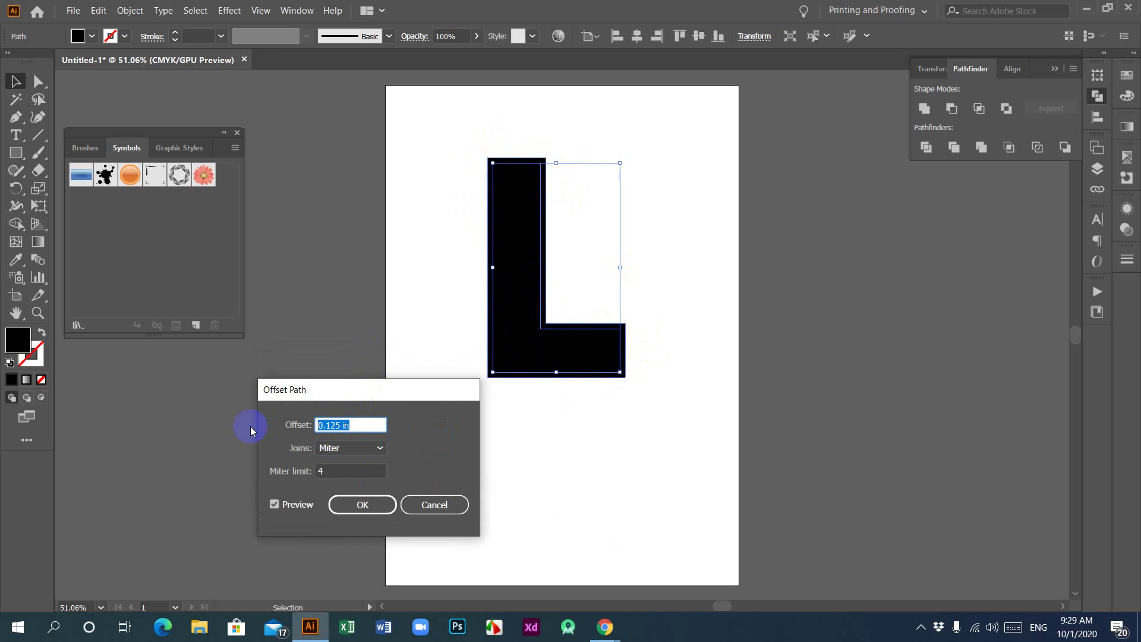
key(Down)
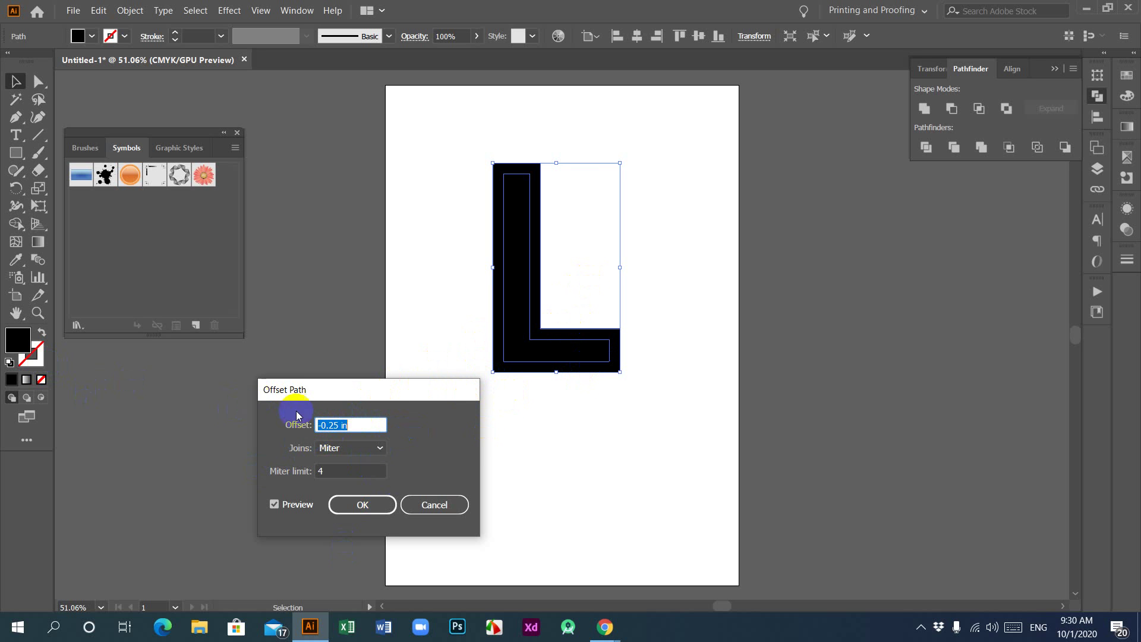
click(364, 507)
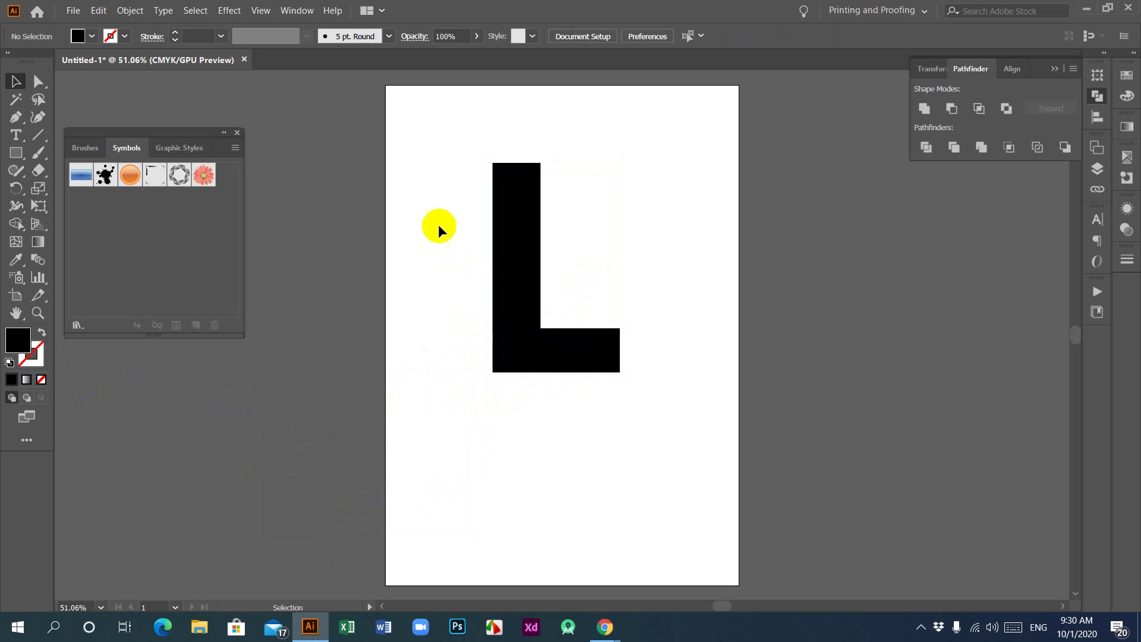
Divide the L and its inner offset path with Pathfinder and ungroup the resulting pieces.
drag(436, 227, 592, 384)
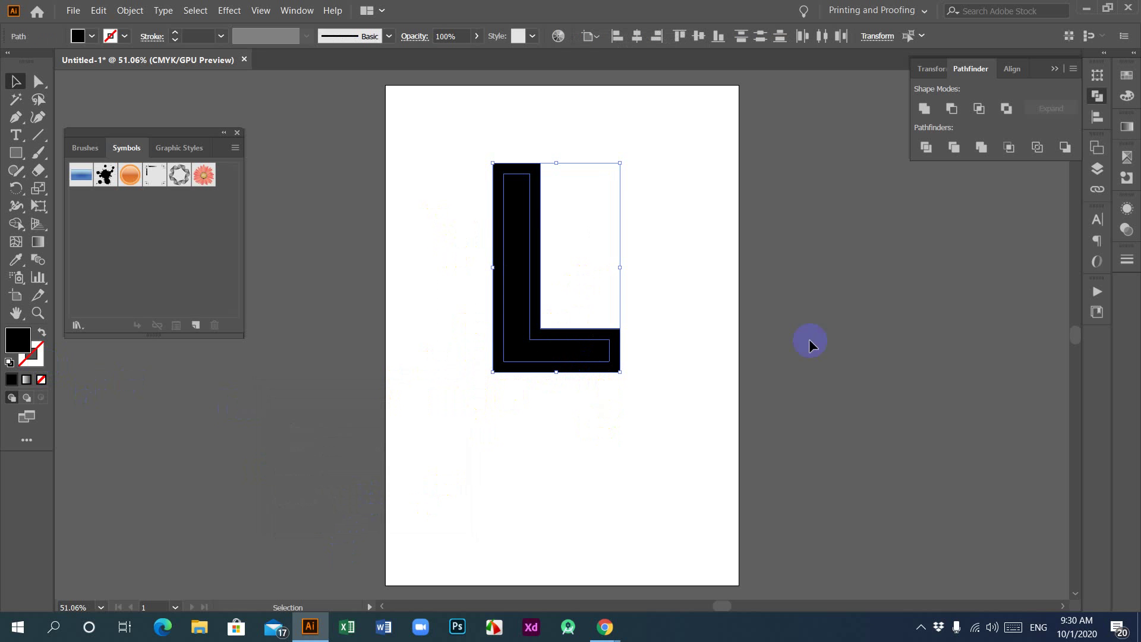
click(926, 149)
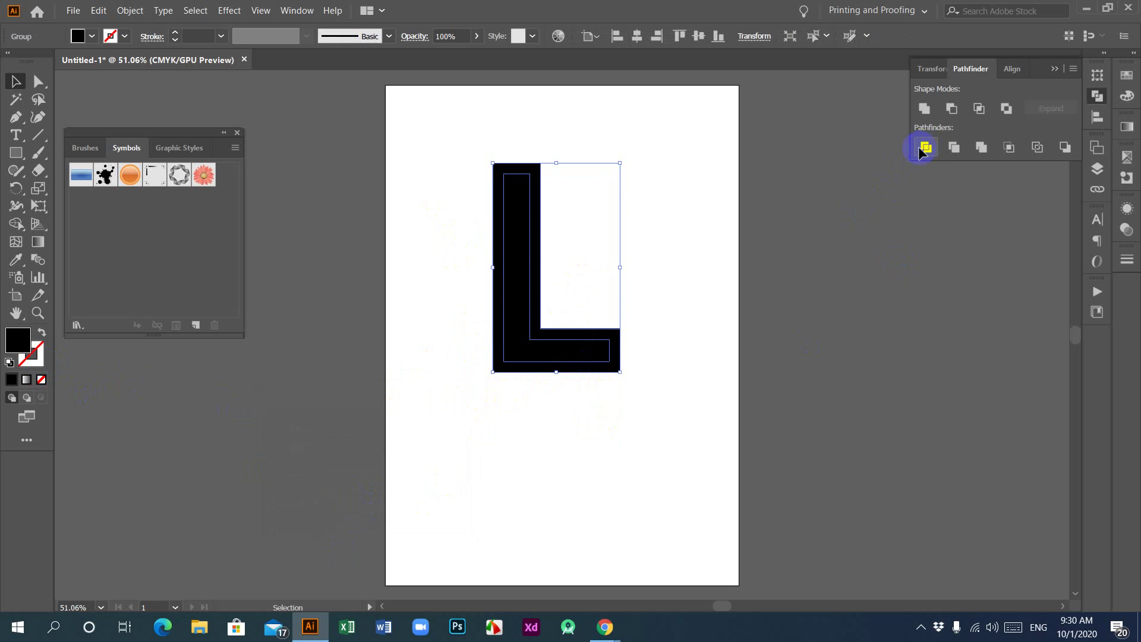
right_click(516, 271)
click(550, 378)
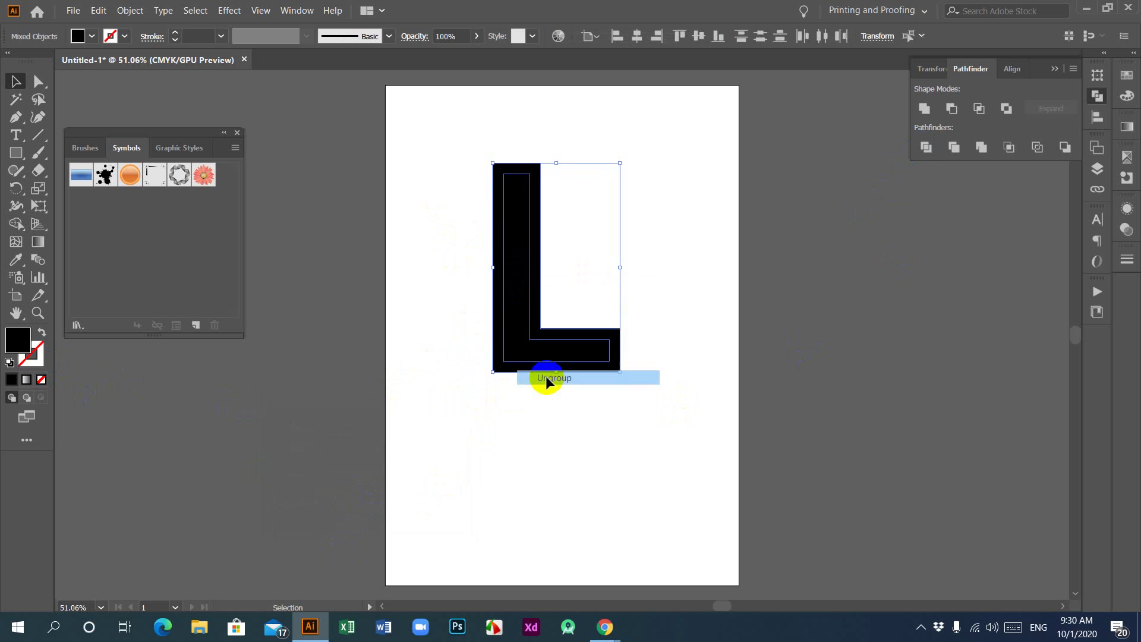
Separate the hollow outer L from the inner solid L by moving it off the artboard's right side.
click(496, 424)
click(544, 333)
drag(544, 333, 871, 366)
click(776, 269)
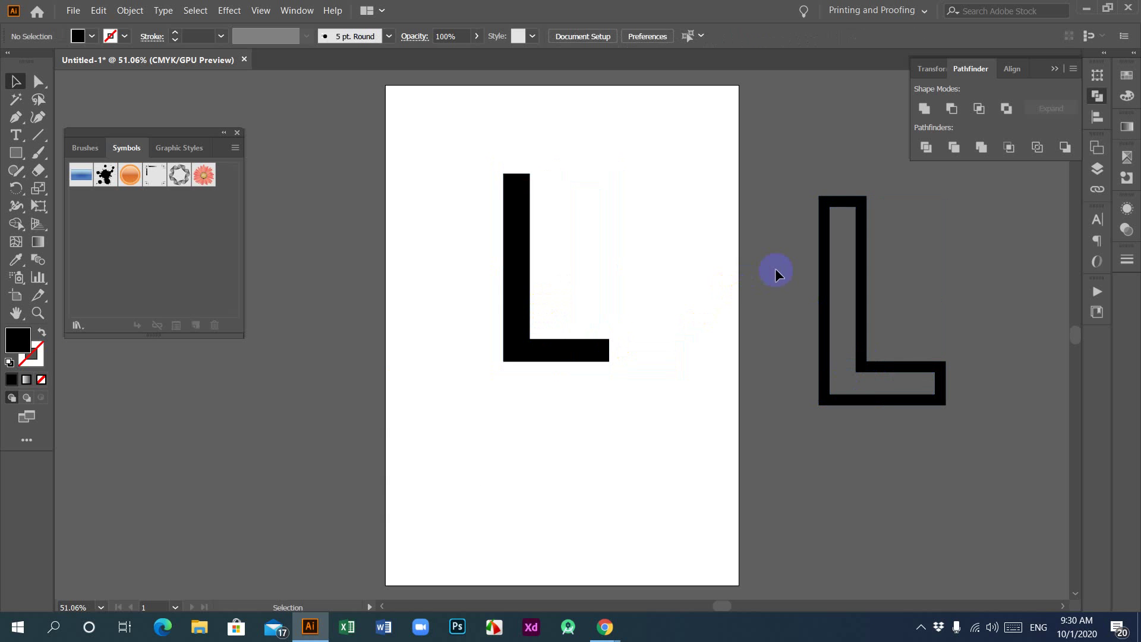
click(873, 410)
click(730, 456)
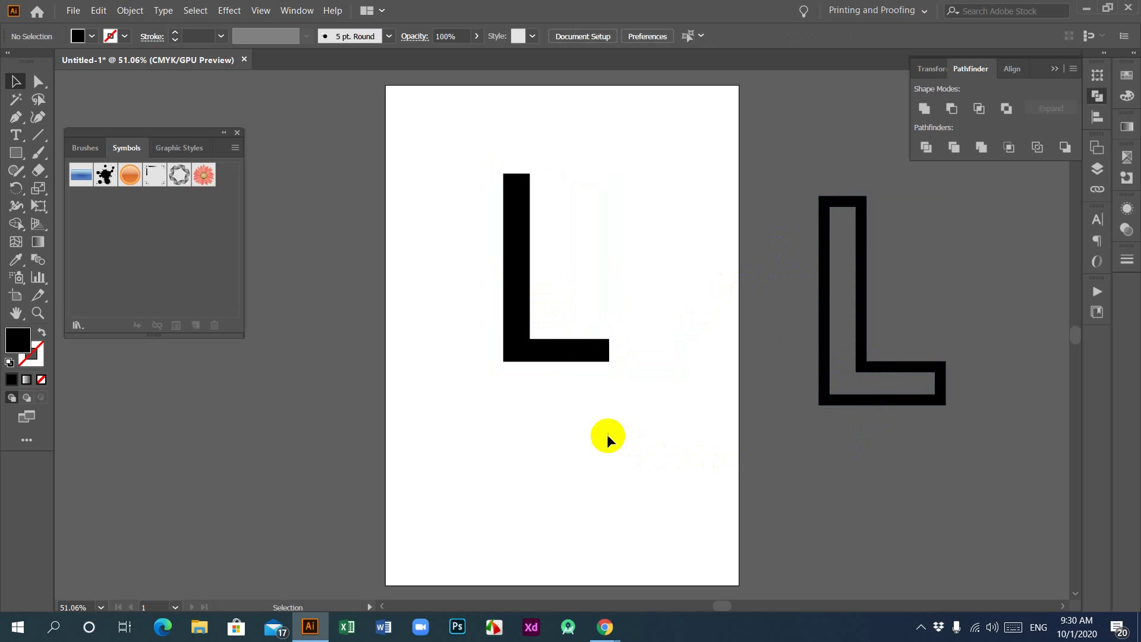
Move the inner solid L slightly down and to the left on the artboard.
drag(455, 208, 609, 454)
drag(523, 274, 491, 304)
click(455, 447)
drag(413, 275, 530, 417)
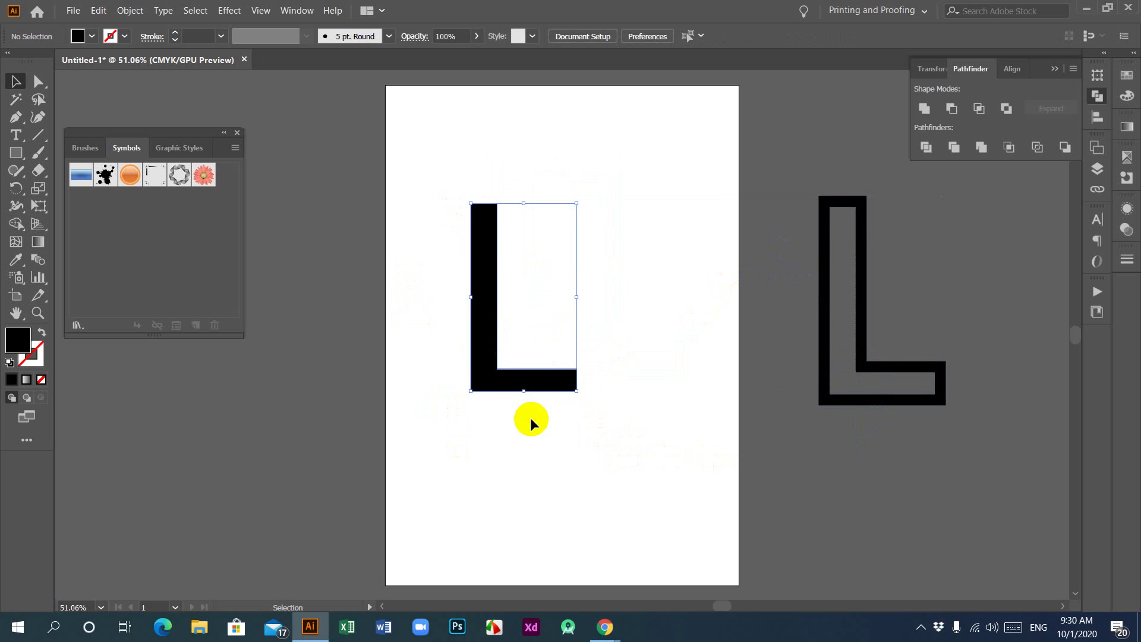
Place the hollow L on the artboard beside the solid L and reduce its height to match the solid one.
drag(861, 306, 641, 297)
drag(641, 297, 641, 295)
click(681, 490)
drag(572, 189, 662, 237)
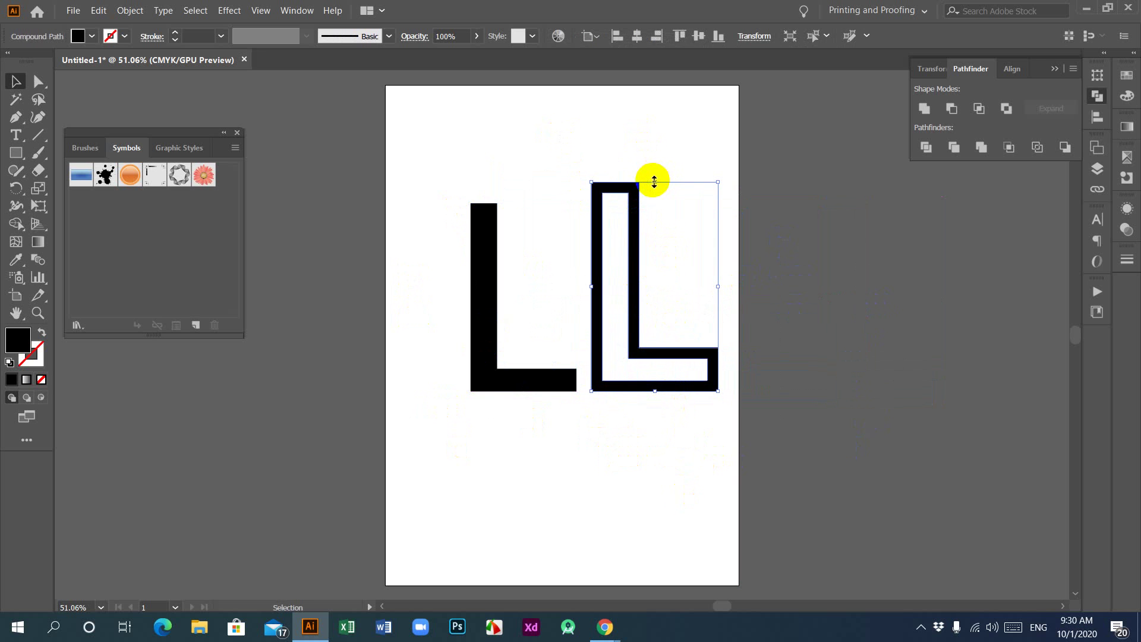
drag(655, 181, 657, 204)
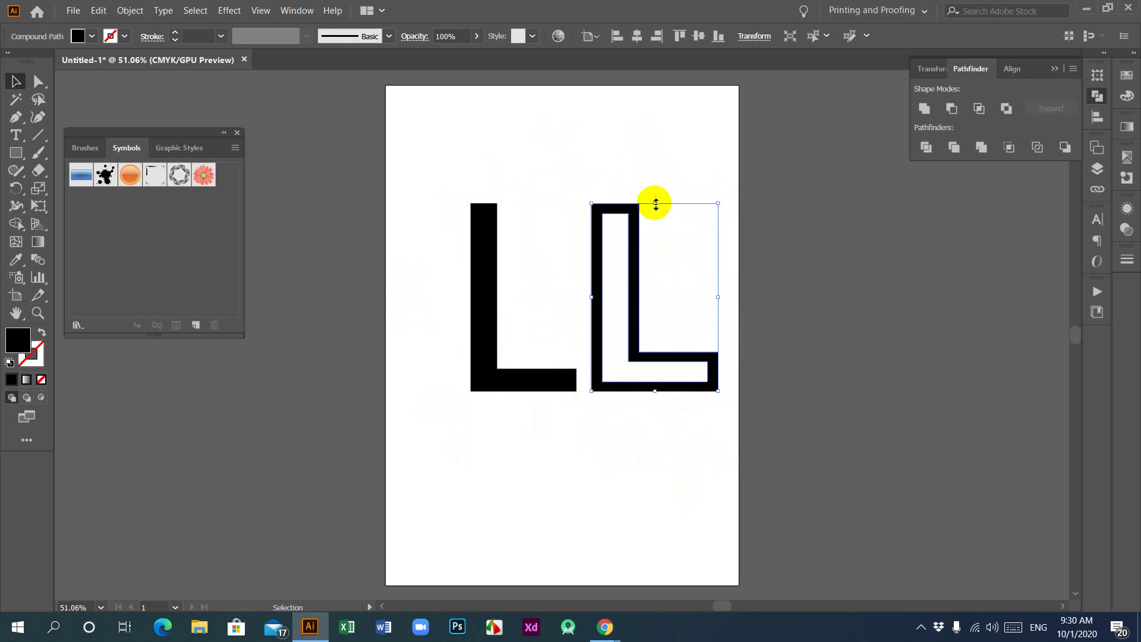
Delete the hollow L from the artboard.
click(665, 437)
drag(576, 154, 627, 261)
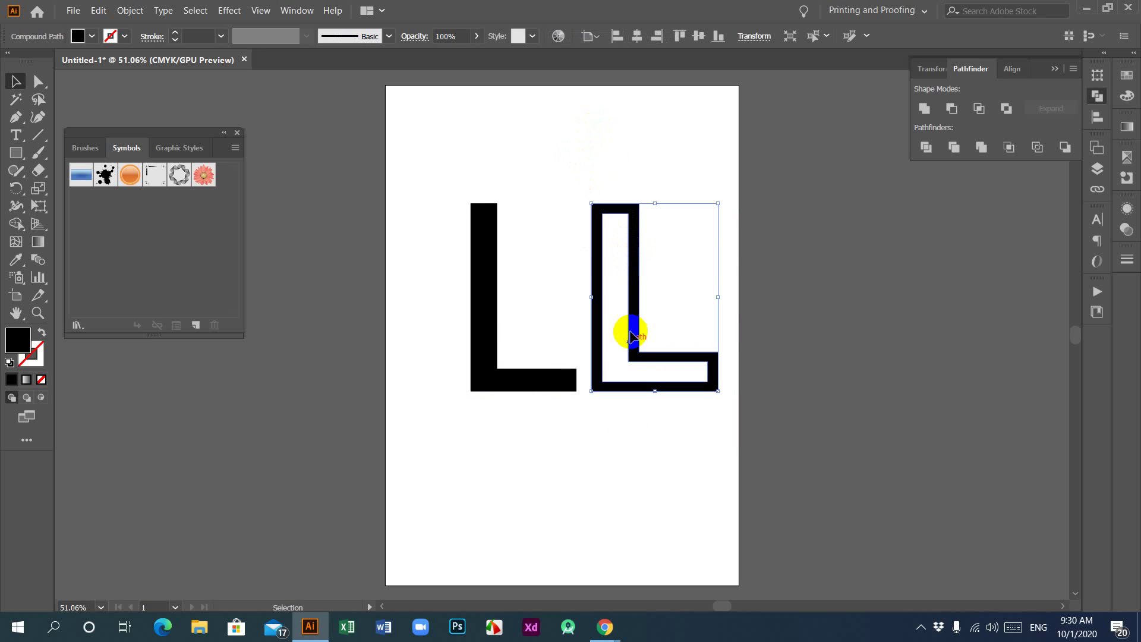
click(630, 474)
click(631, 250)
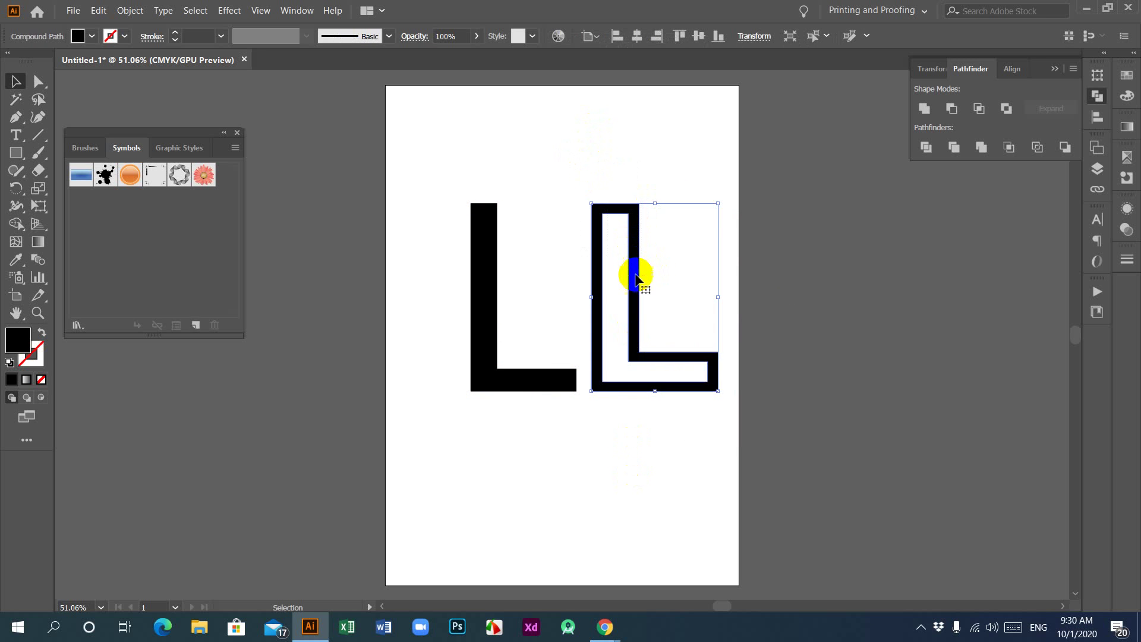
click(616, 416)
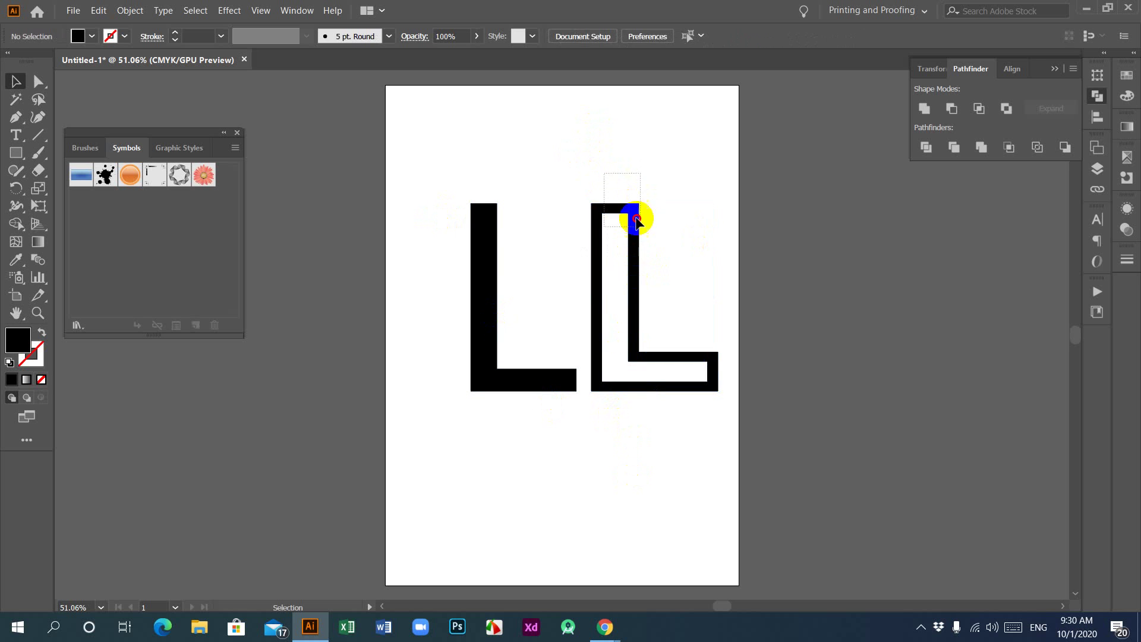
drag(637, 220, 640, 226)
key(Delete)
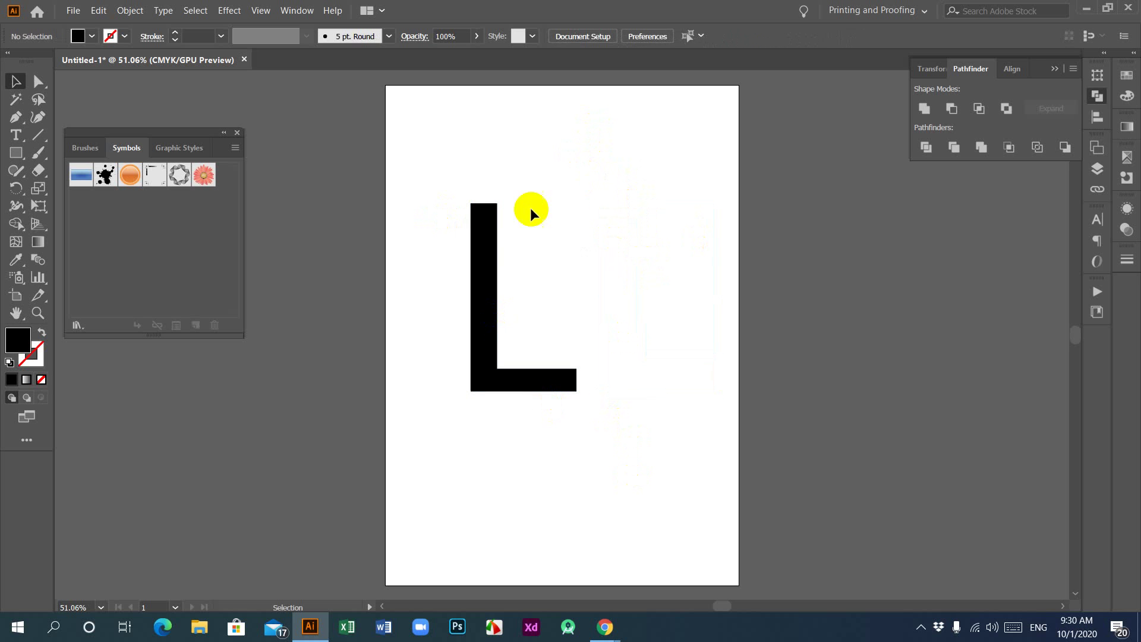
Move the remaining solid L towards the artboard's centre and delete it.
drag(445, 168, 528, 308)
click(491, 359)
click(562, 293)
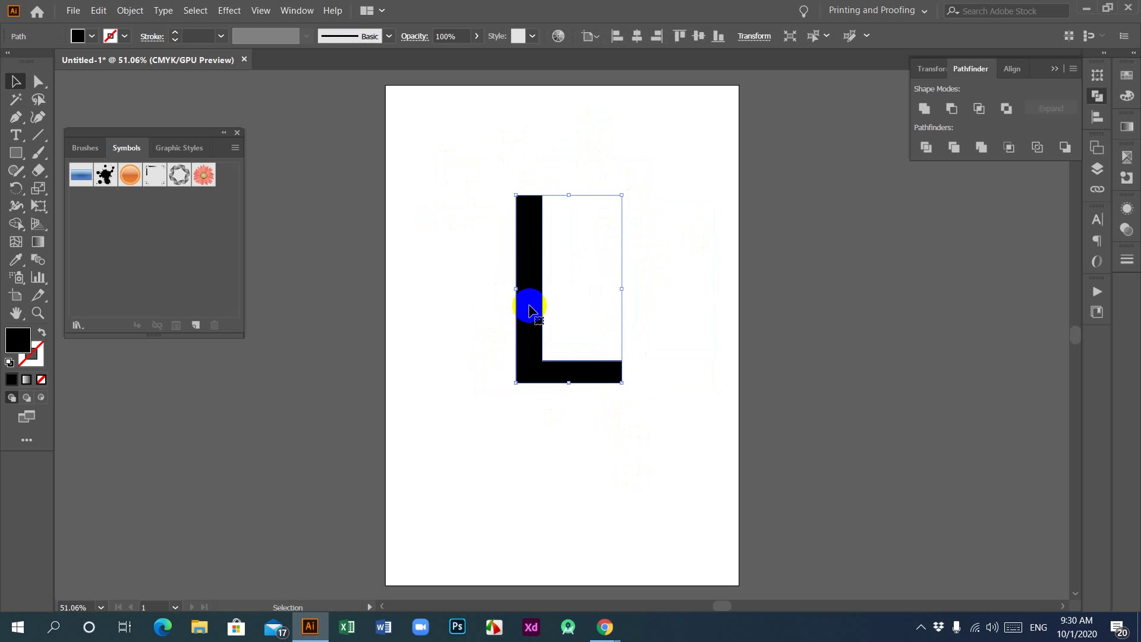
click(474, 397)
drag(484, 279, 537, 407)
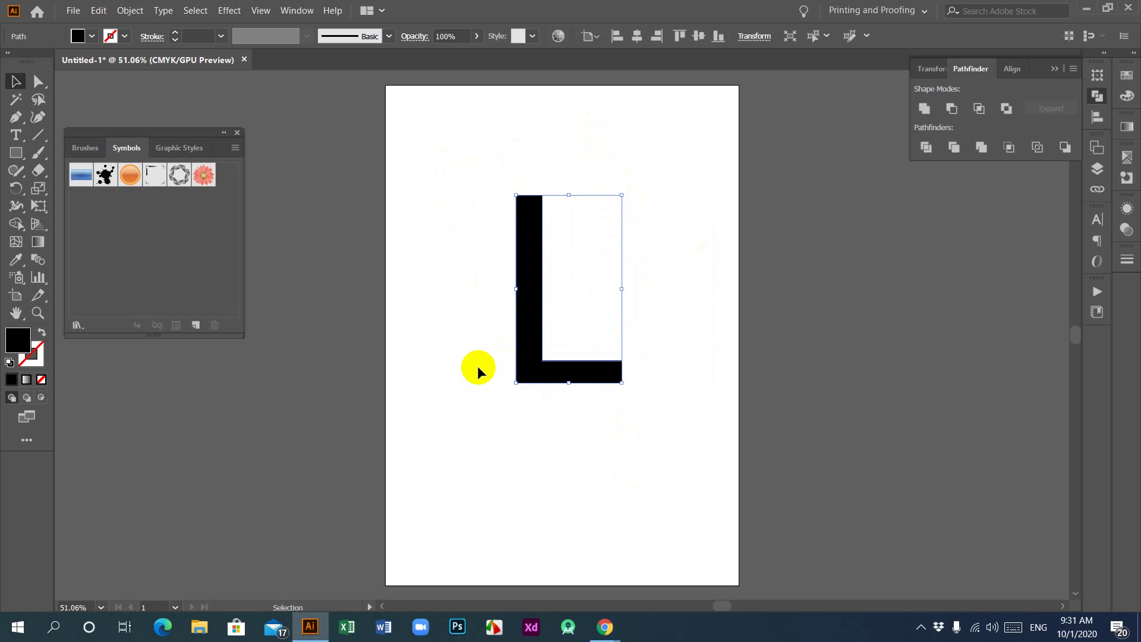
key(Delete)
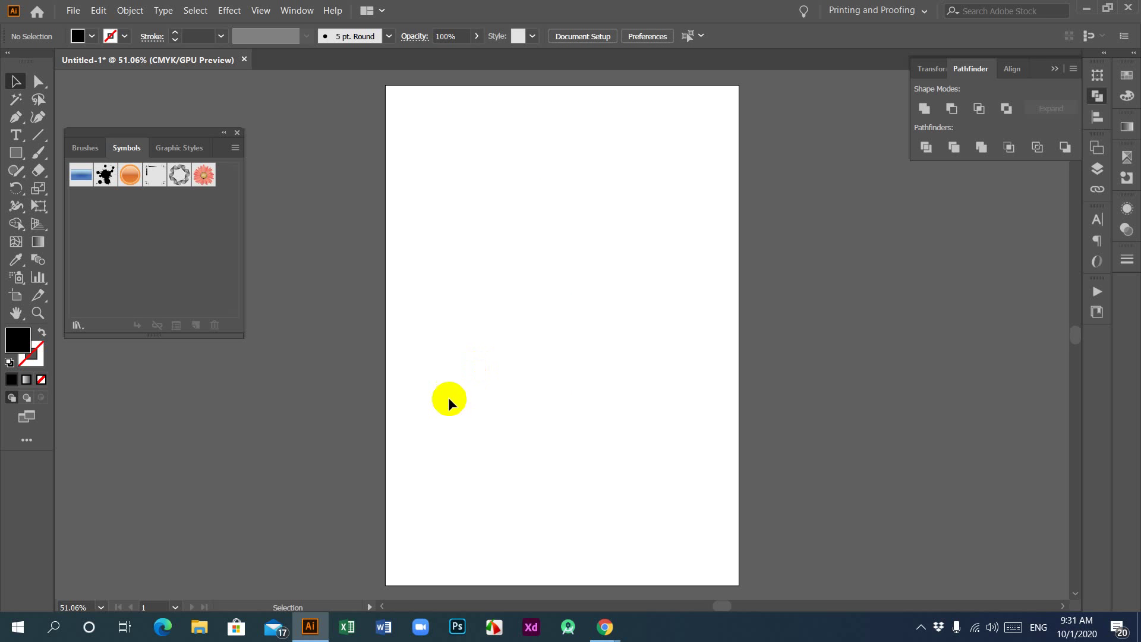
Draw a long, thin black ellipse horizontally across the upper part of the artboard.
drag(16, 155, 52, 186)
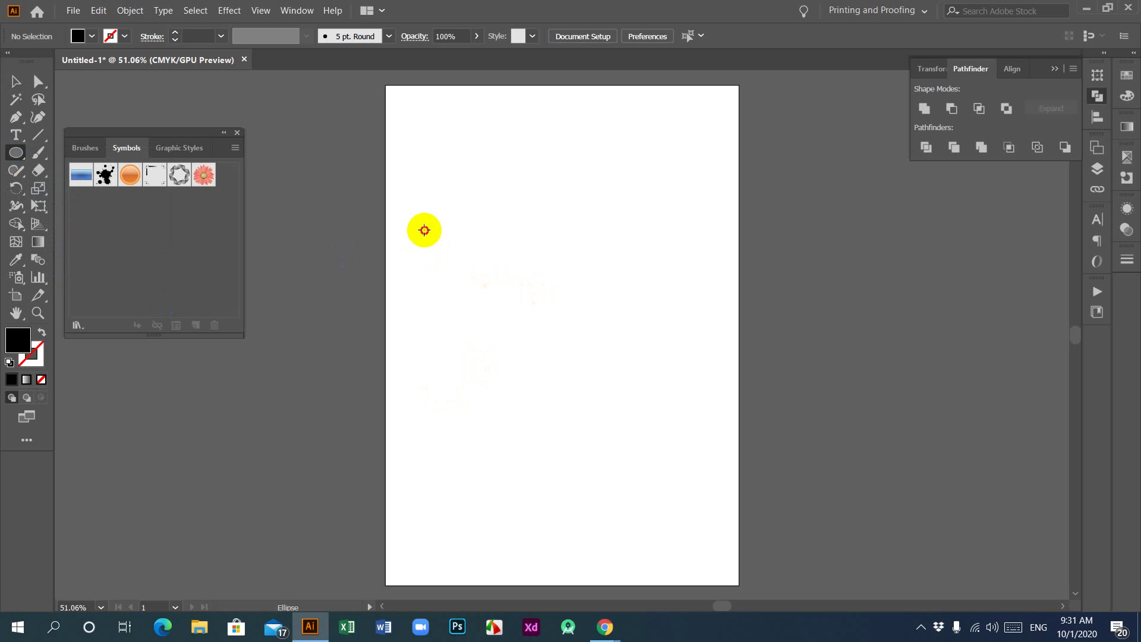
drag(425, 230, 686, 247)
click(18, 83)
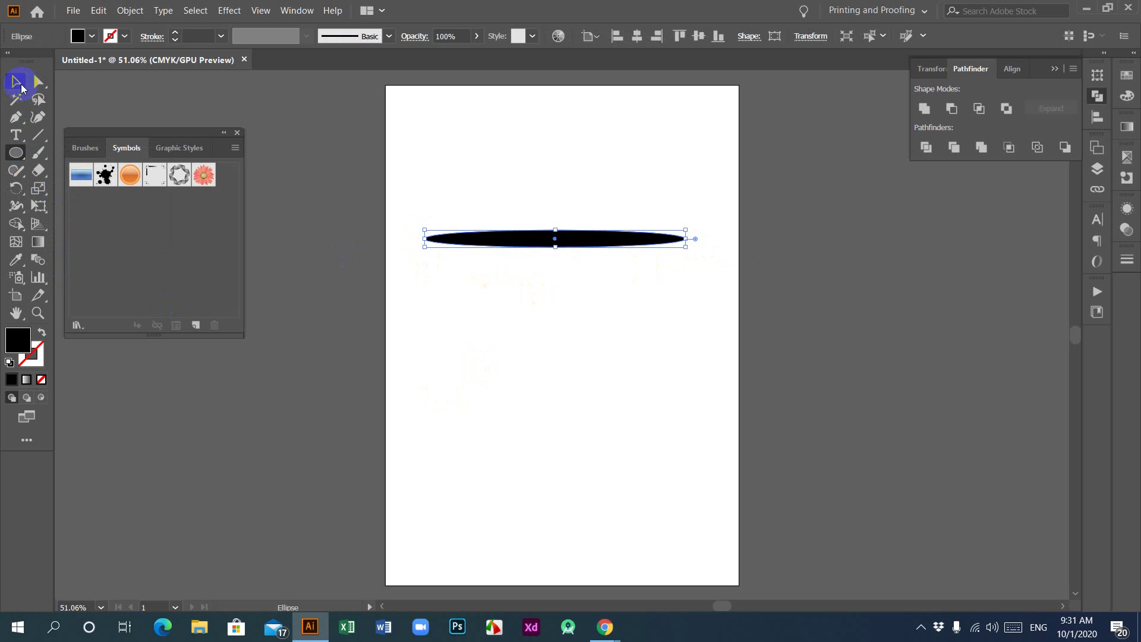
click(24, 149)
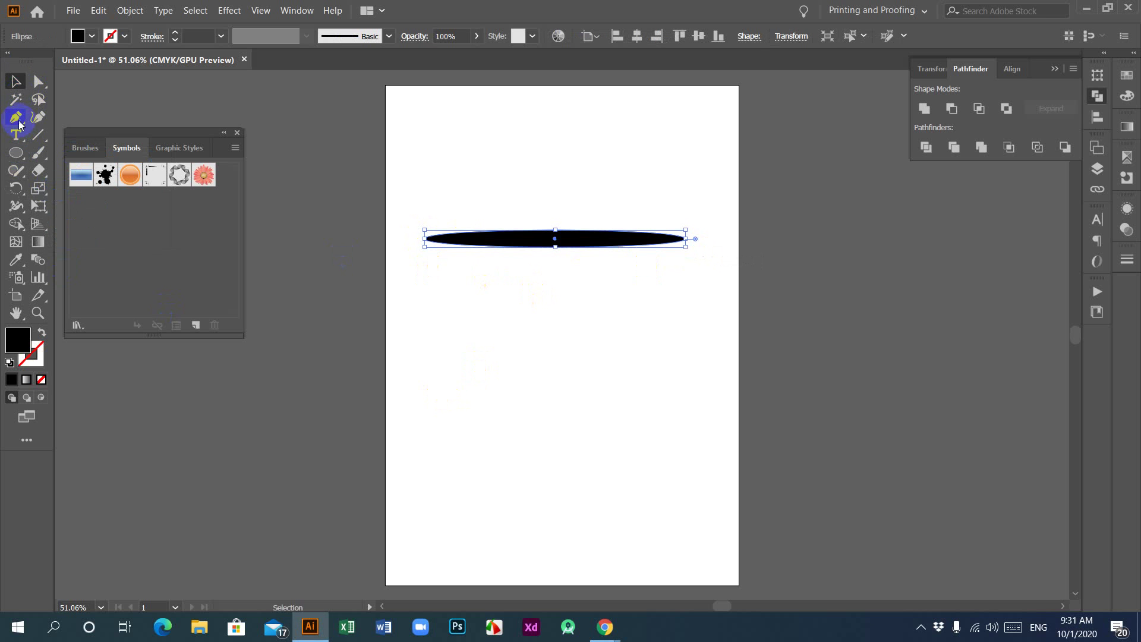
click(18, 118)
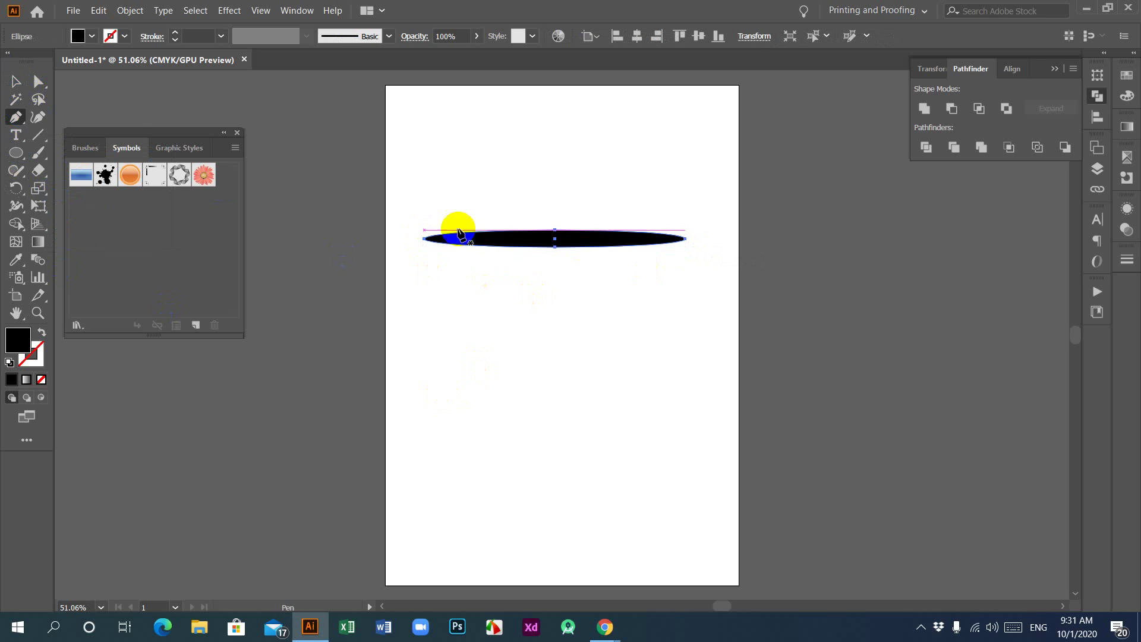
click(687, 241)
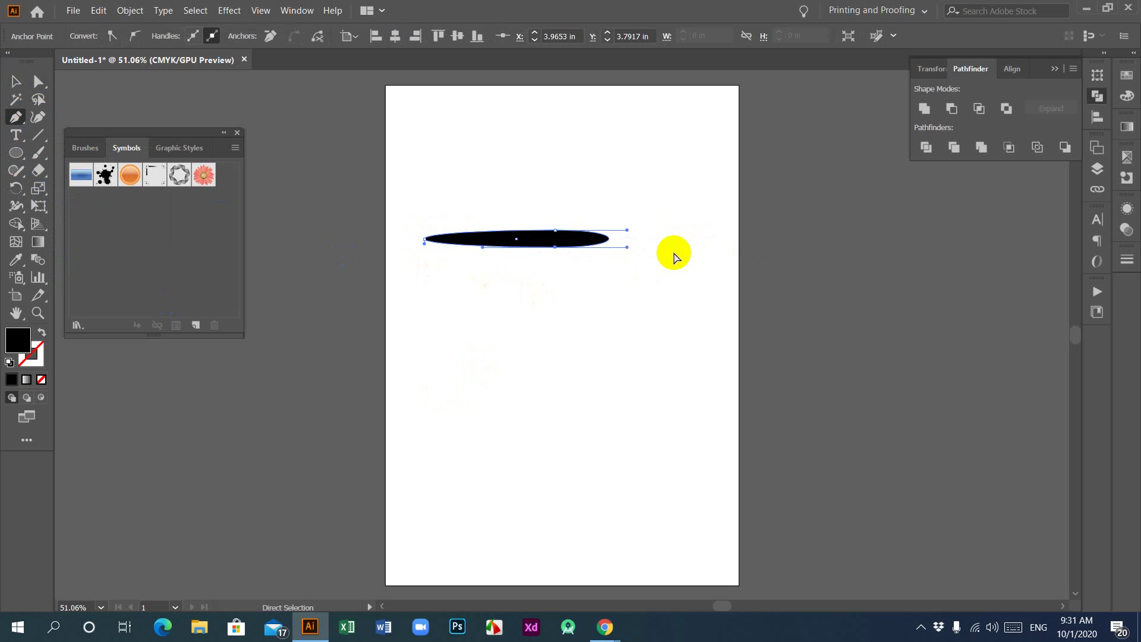
key(ctrl+z)
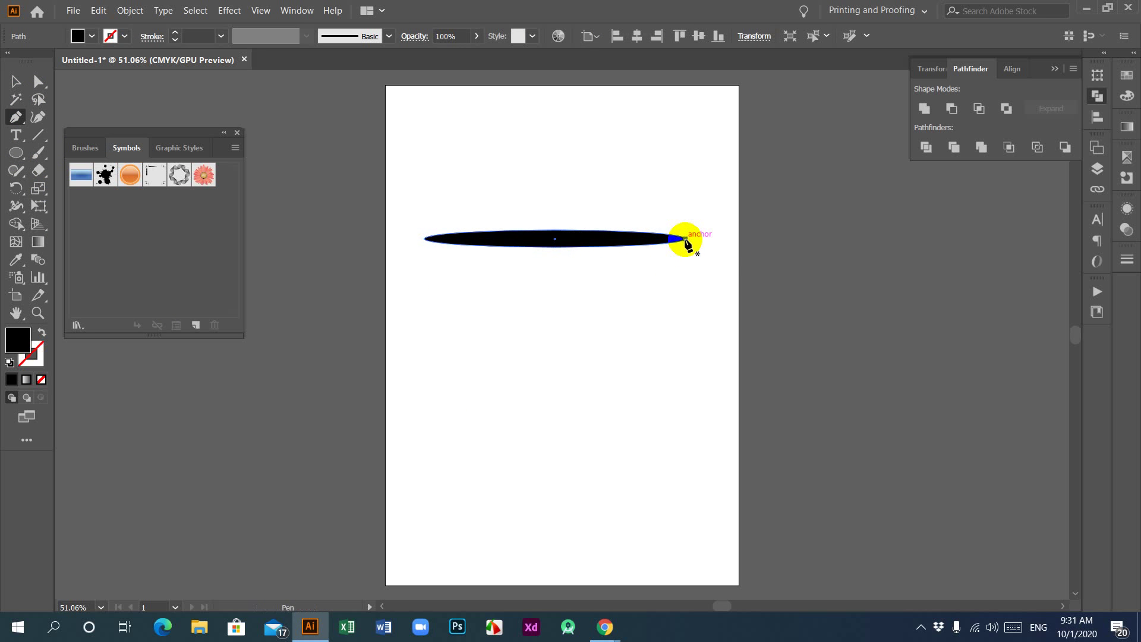
click(424, 241)
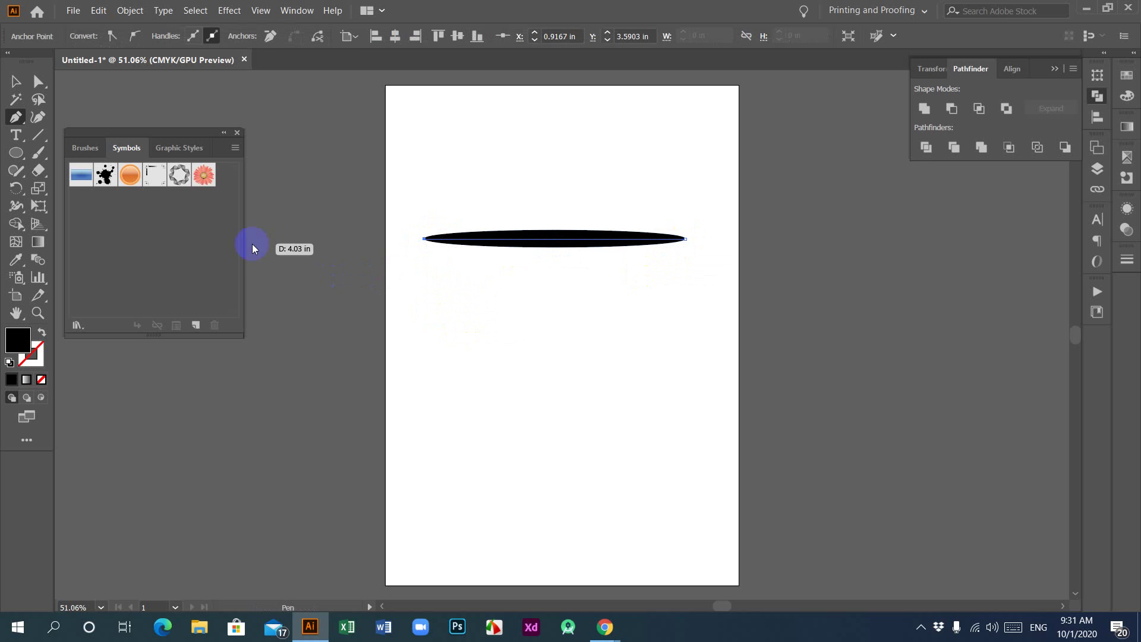
click(10, 80)
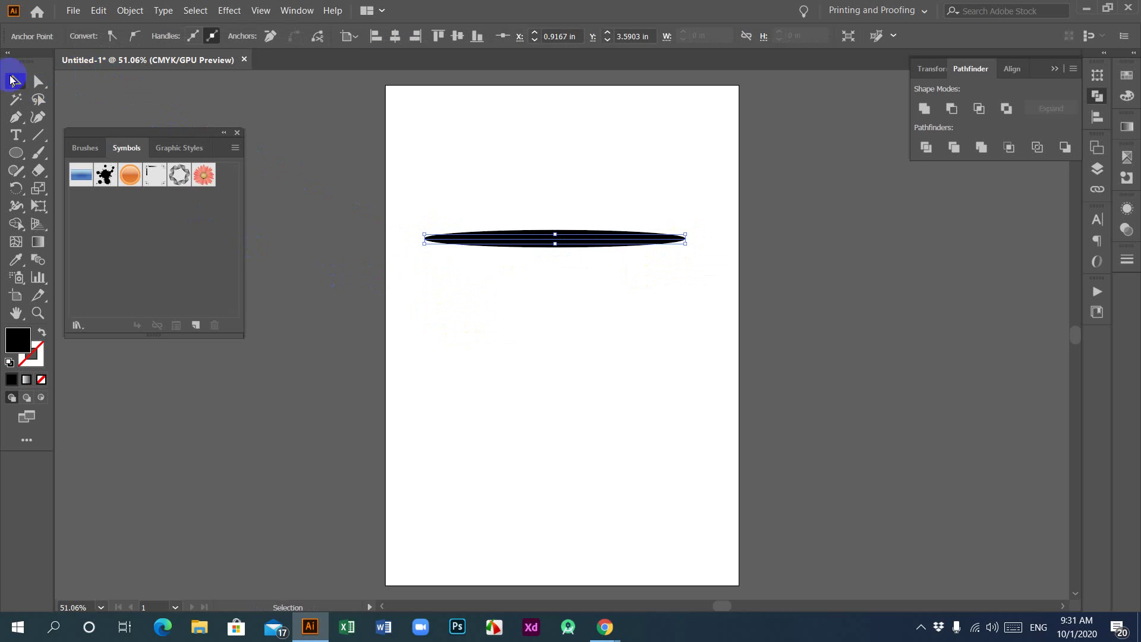
click(607, 294)
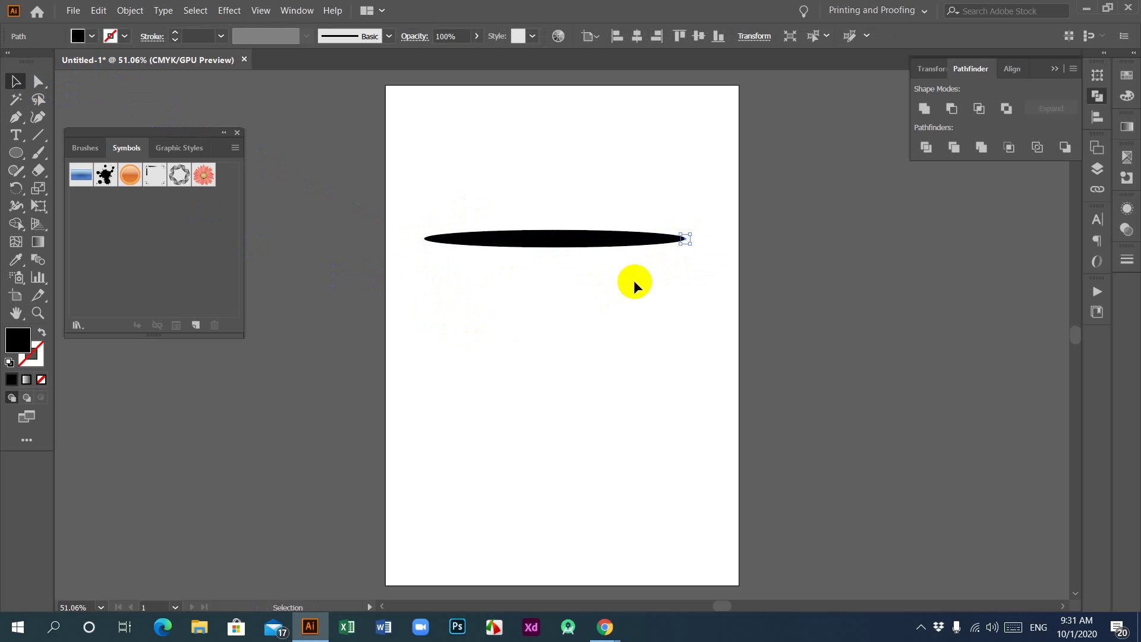
key(ctrl+a)
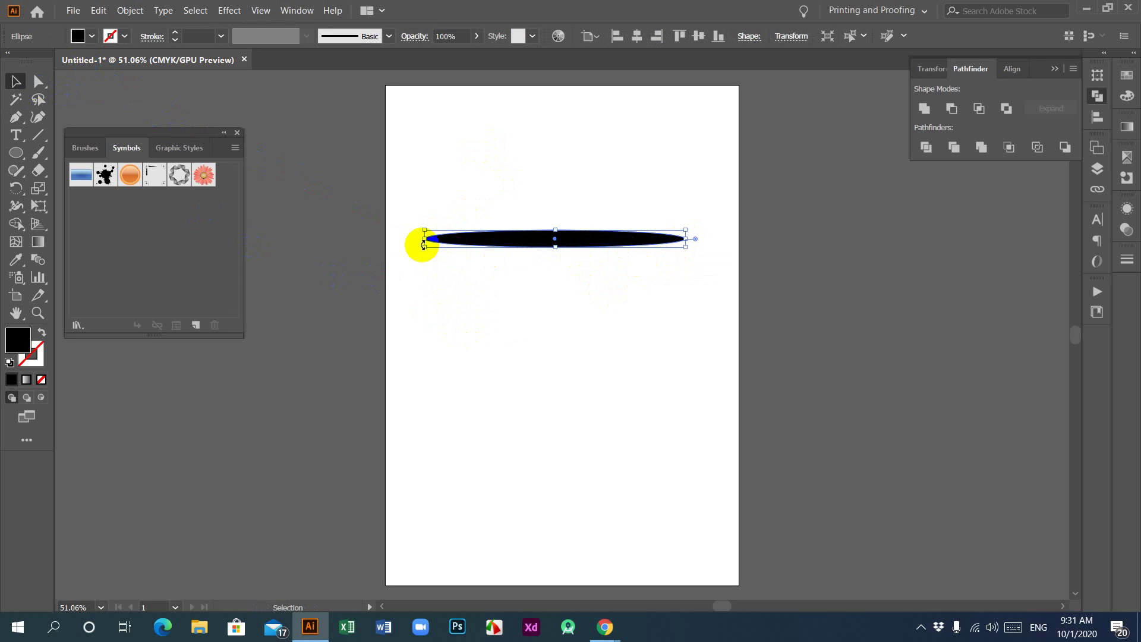
Convert the two end anchor points of the black ellipse into sharp corners with the Anchor Point tool.
drag(16, 117, 64, 171)
click(685, 239)
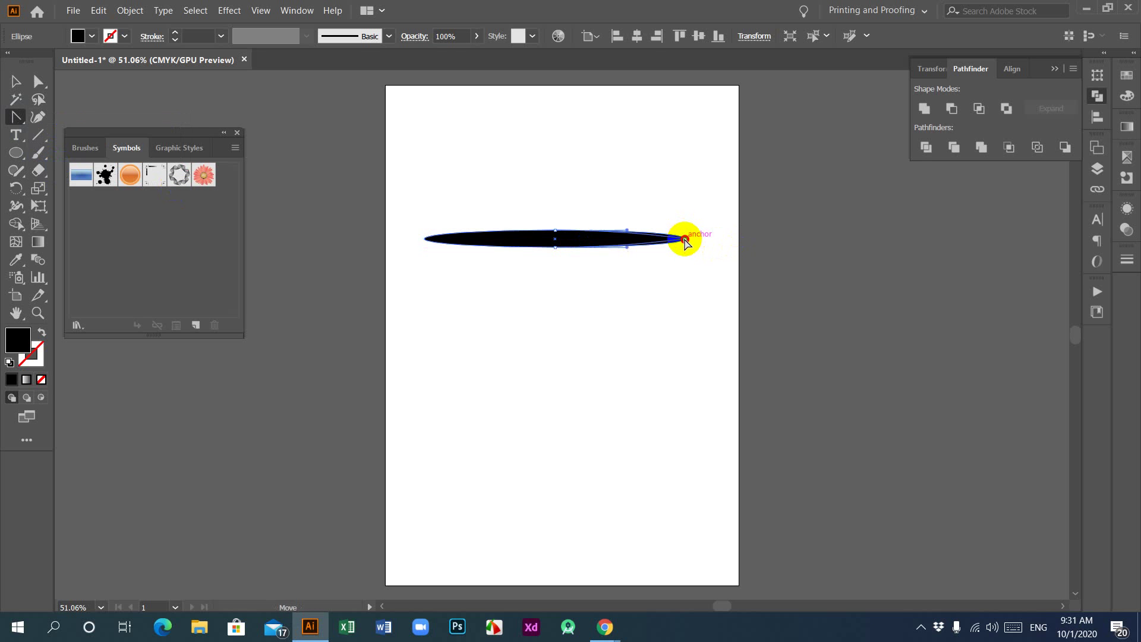
click(425, 239)
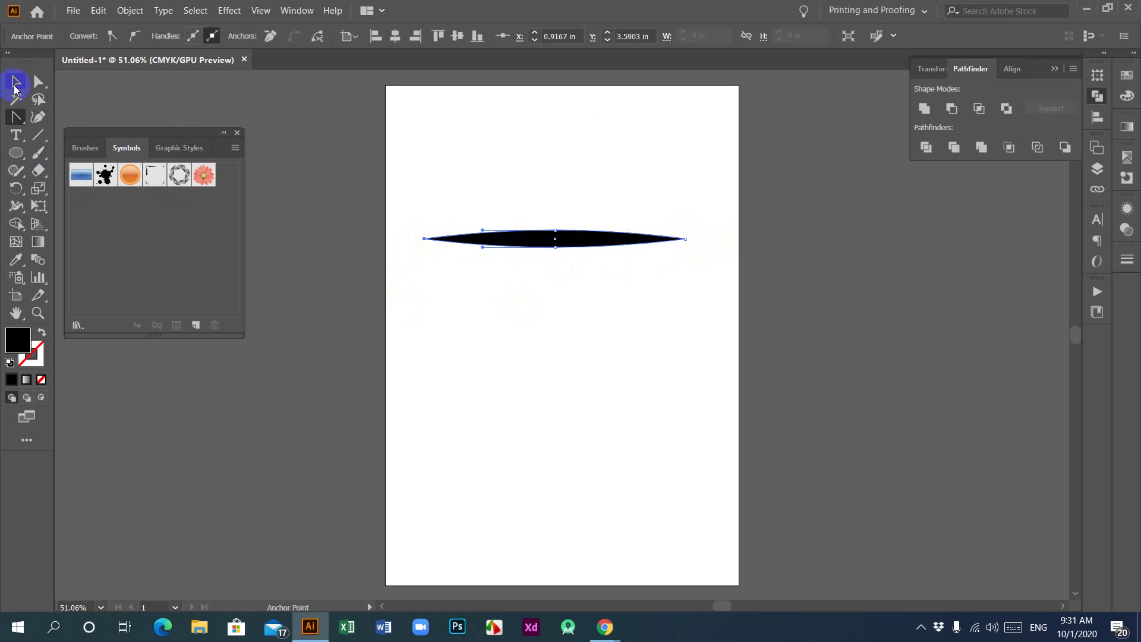
Select the pointed black shape and delete it from the artboard.
click(15, 88)
click(484, 285)
drag(497, 179, 573, 255)
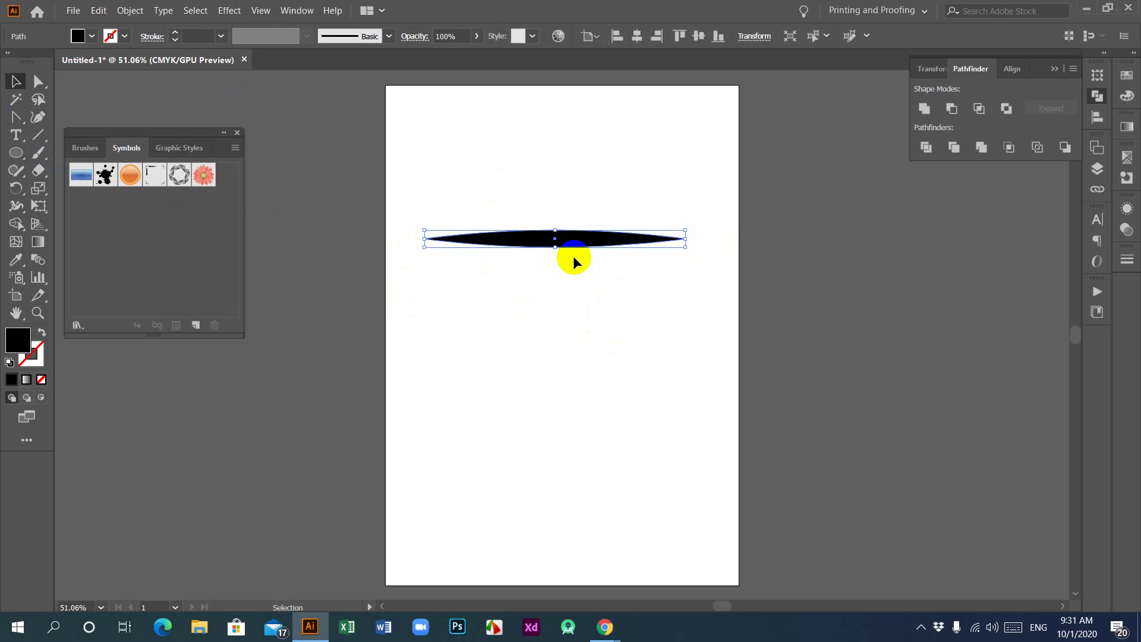
key(Delete)
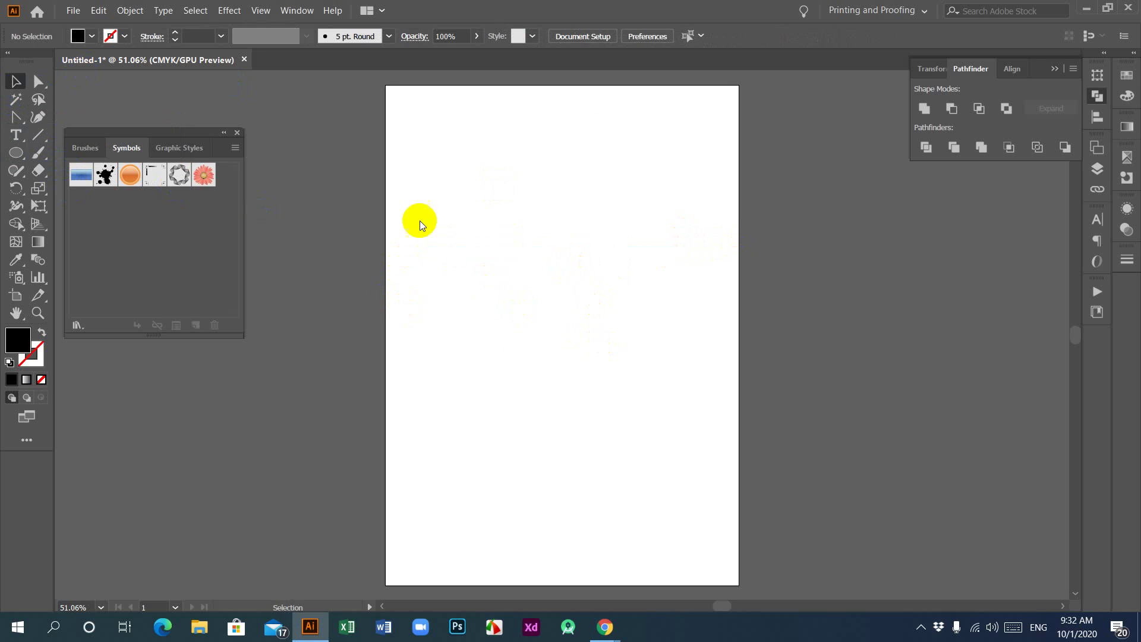
Draw a long, thin black ellipse across the upper part of the artboard, nearly as wide as the page, and deselect it.
click(37, 150)
click(21, 154)
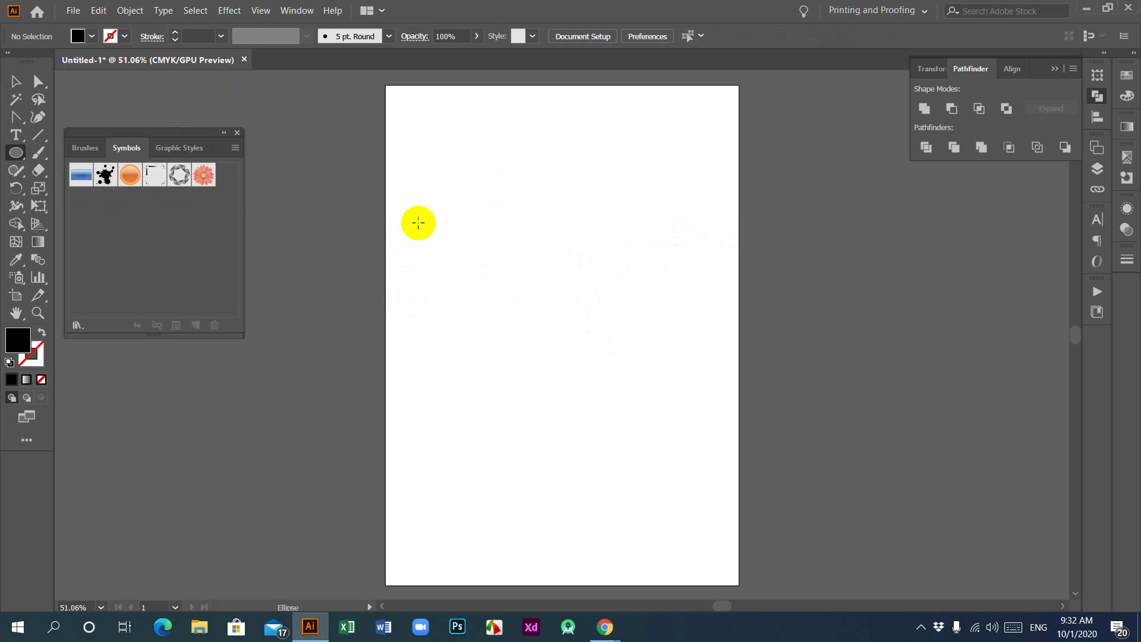
drag(418, 222, 708, 244)
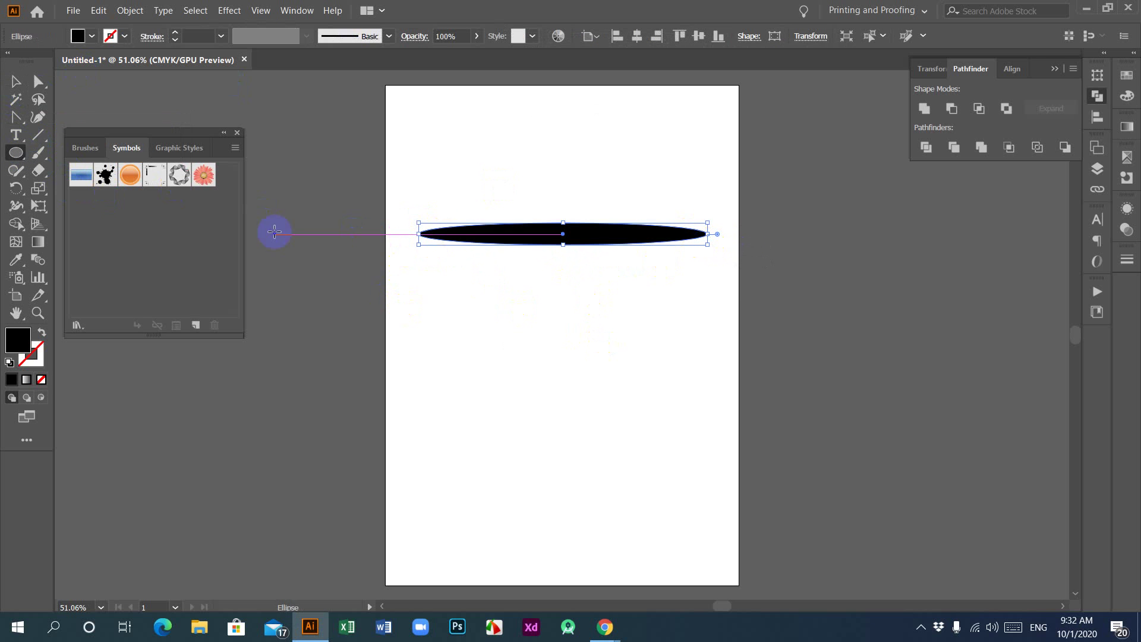
click(11, 80)
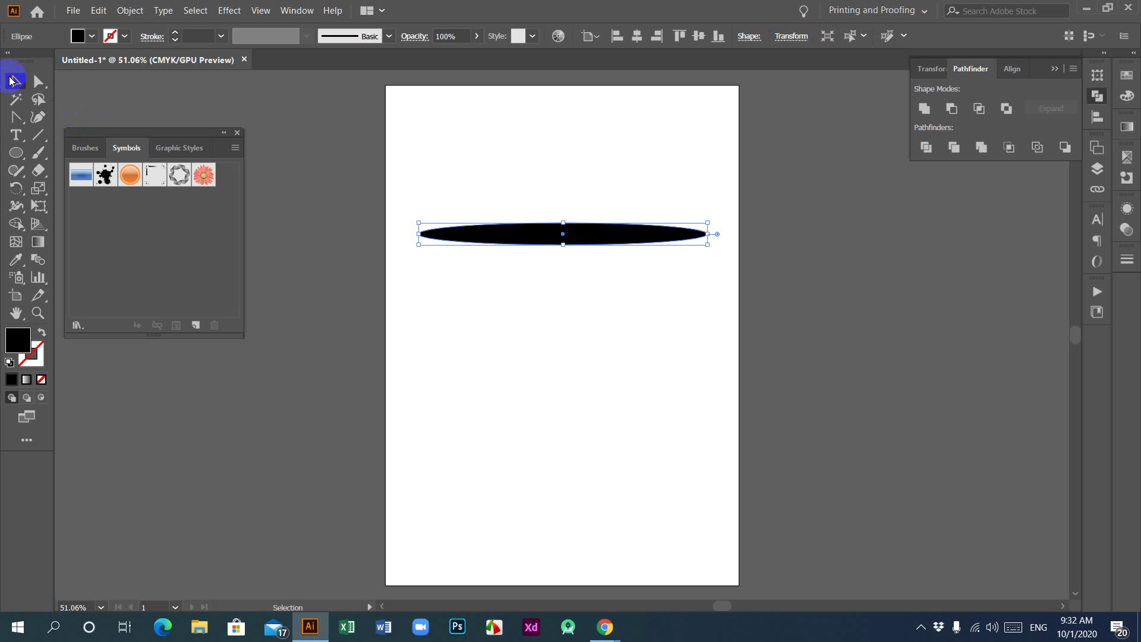
click(621, 329)
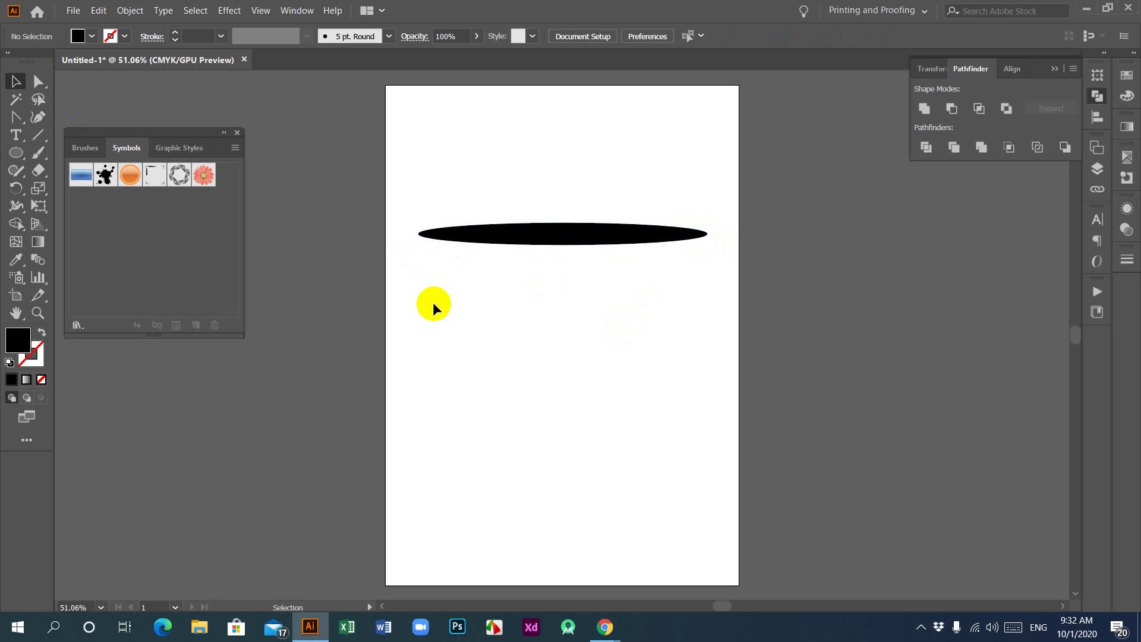
Convert both end anchor points of the new ellipse to sharp corners with the Anchor Point tool.
drag(490, 278, 492, 280)
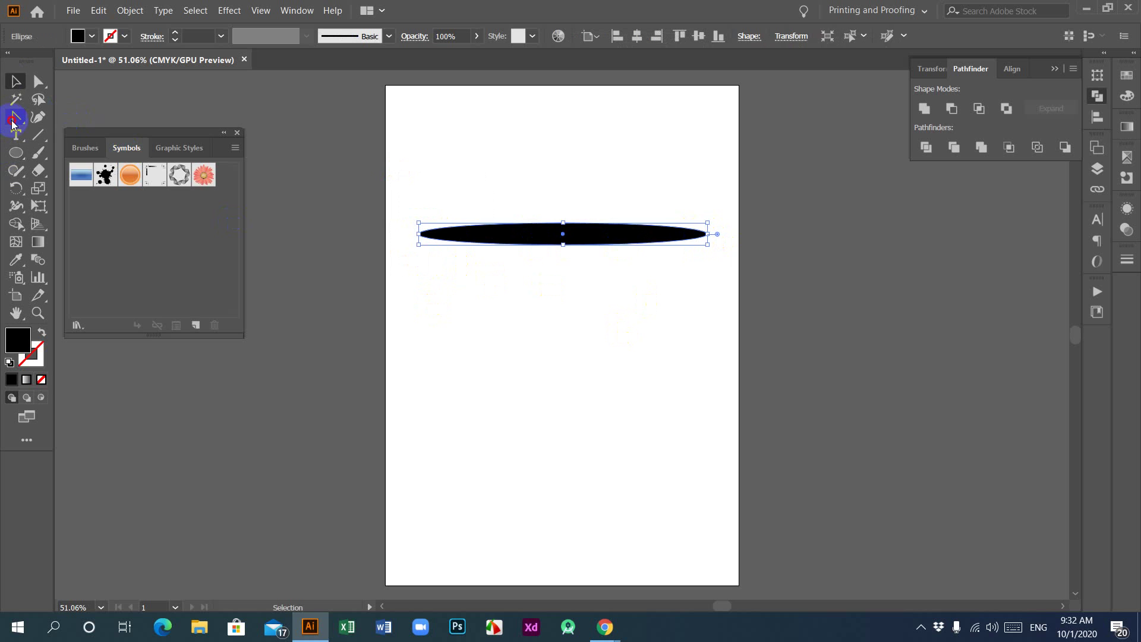
drag(16, 117, 100, 173)
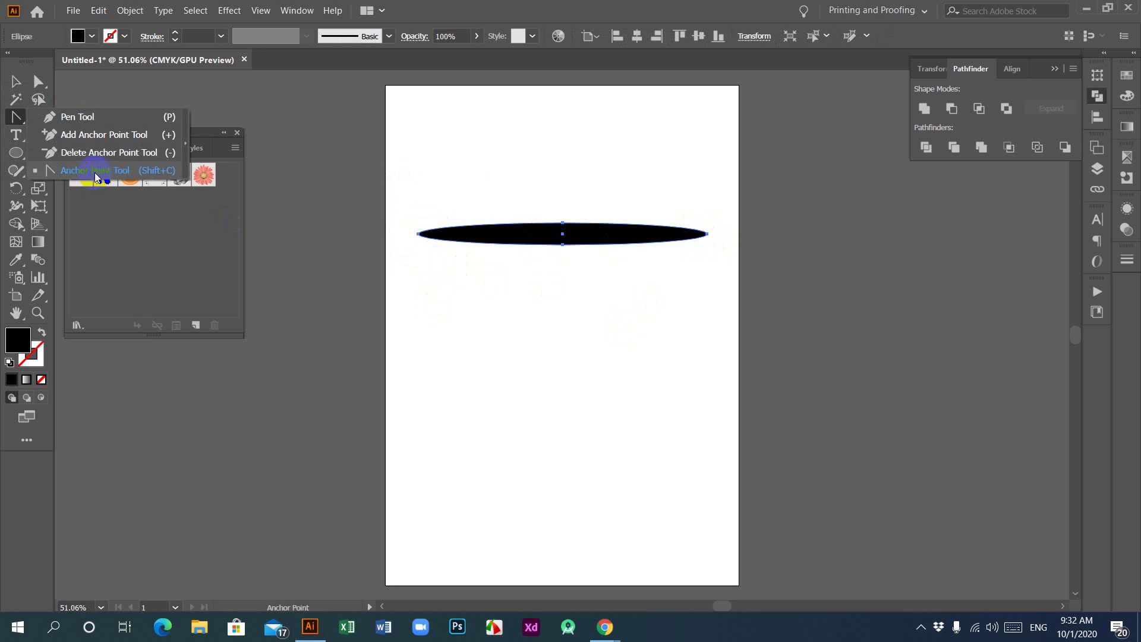
drag(94, 173, 94, 172)
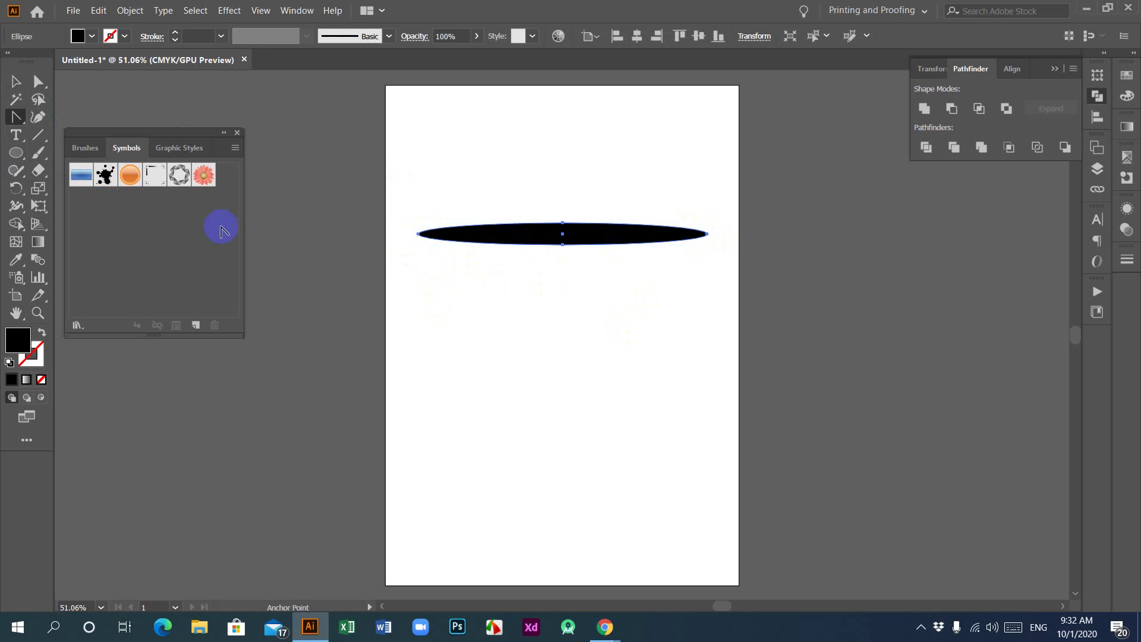
click(416, 236)
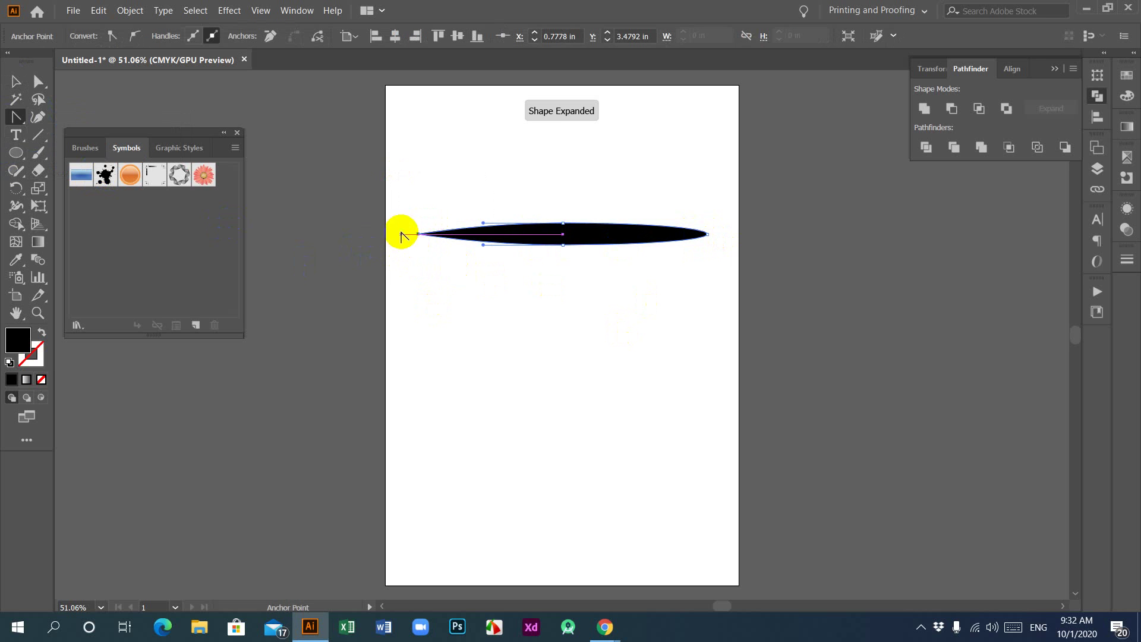
drag(496, 239, 496, 239)
click(708, 235)
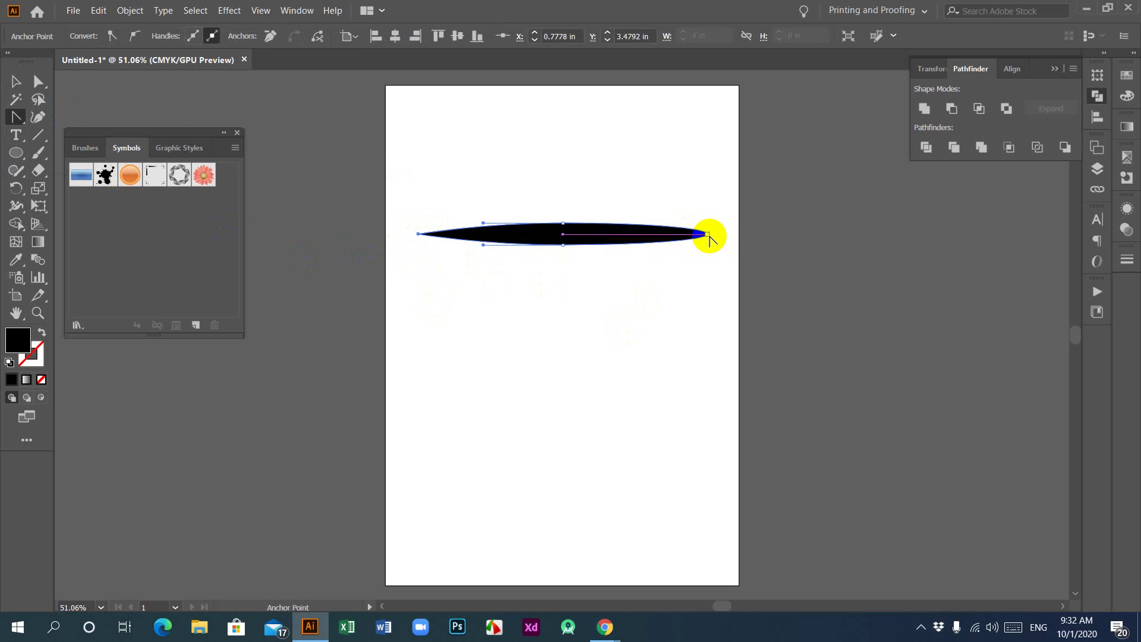
drag(710, 236, 724, 237)
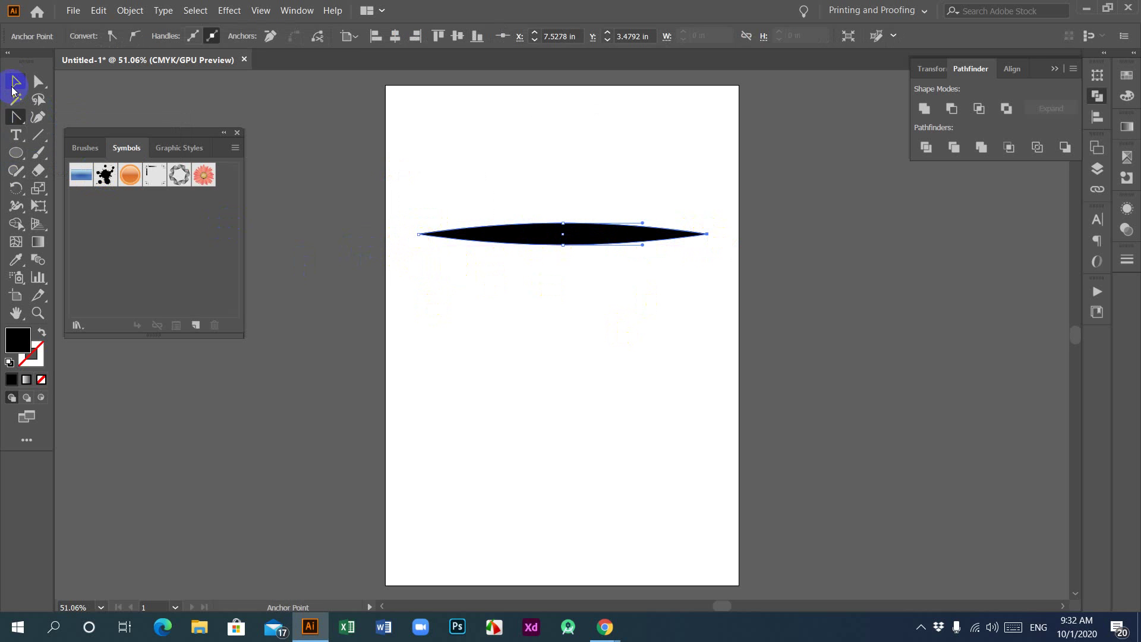
Flatten the pointed shape slightly, move it a little lower on the artboard and deselect it.
click(14, 82)
click(582, 310)
drag(519, 175, 561, 235)
drag(483, 159, 554, 320)
drag(472, 242, 580, 271)
click(554, 359)
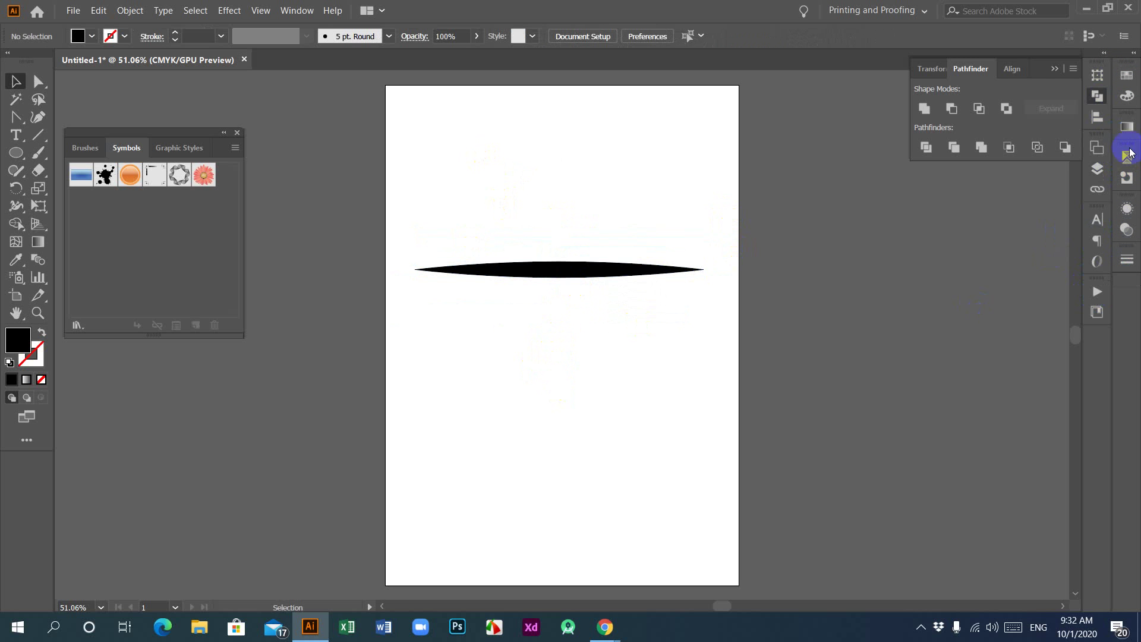
Show the brush collection and create a new Art Brush from the pointed shape, keeping the default name and options.
click(297, 10)
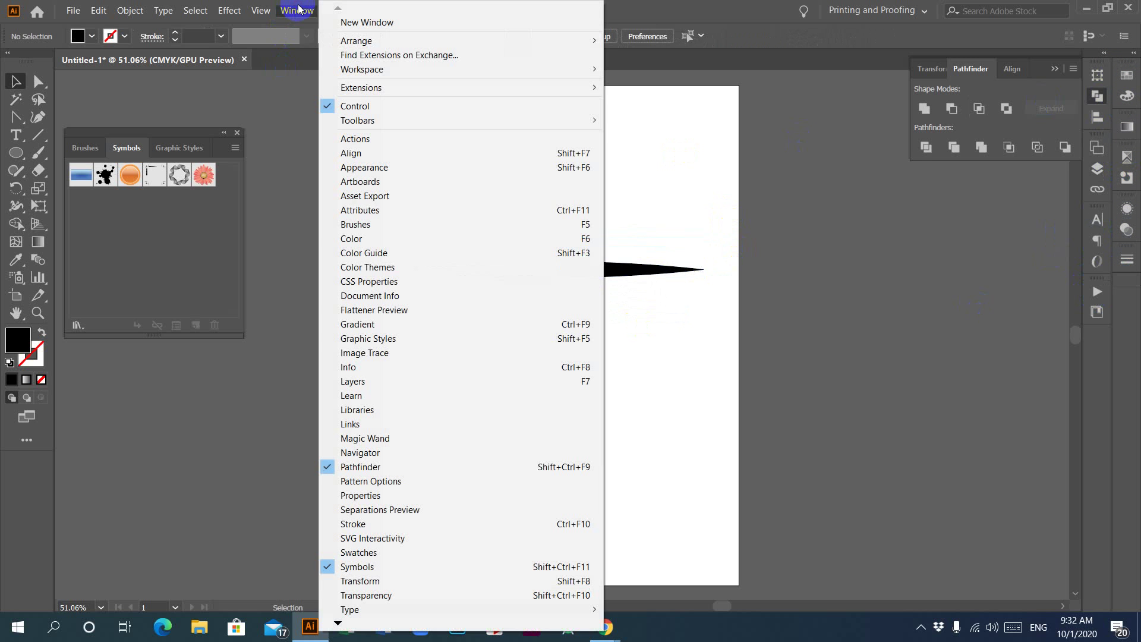
click(359, 225)
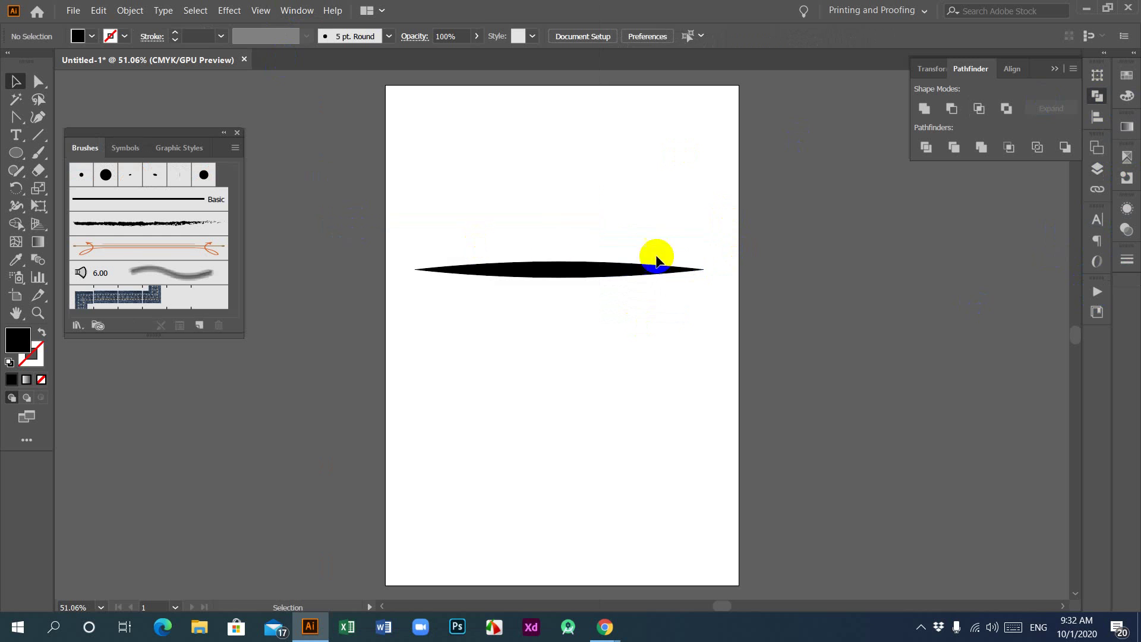
click(586, 271)
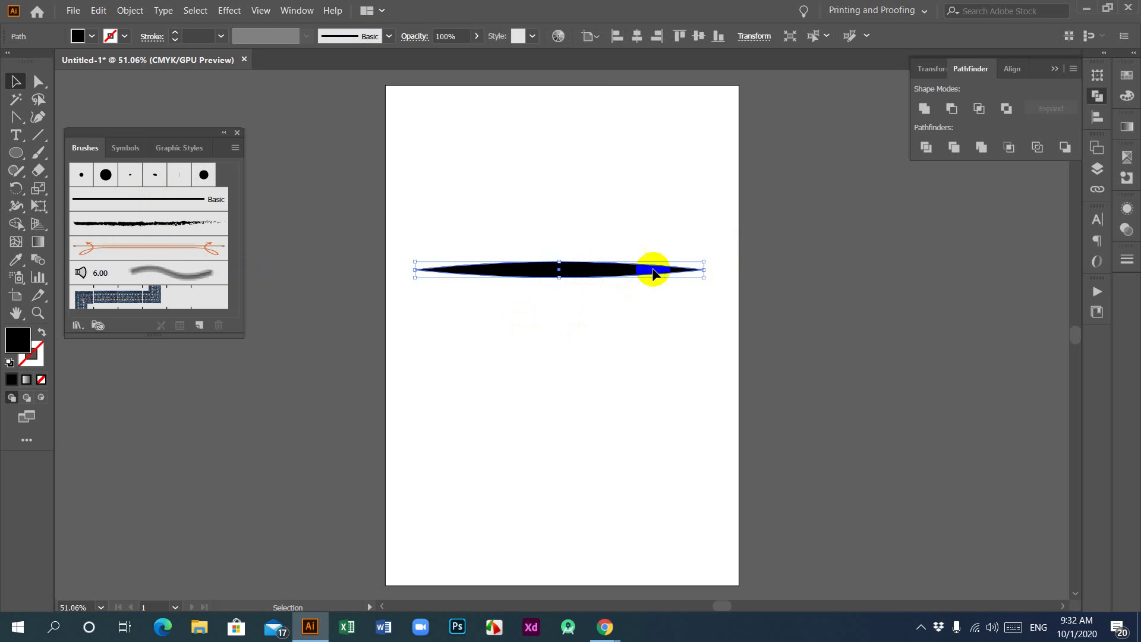
mouse_move(598, 274)
mouse_down()
mouse_move(127, 262)
mouse_move(145, 244)
mouse_up()
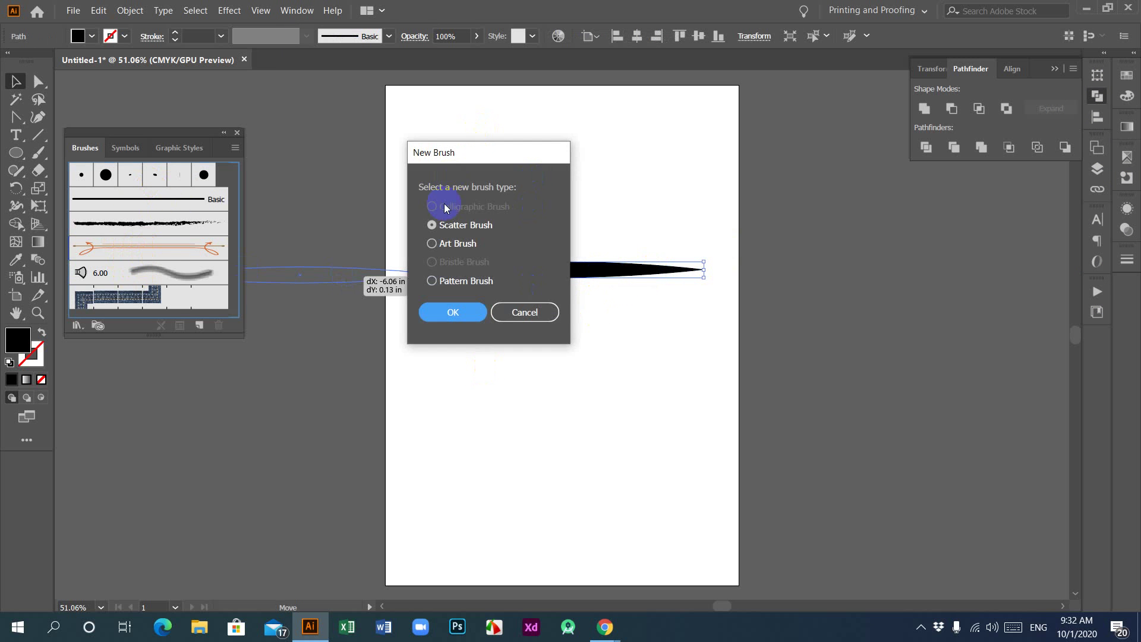
click(432, 244)
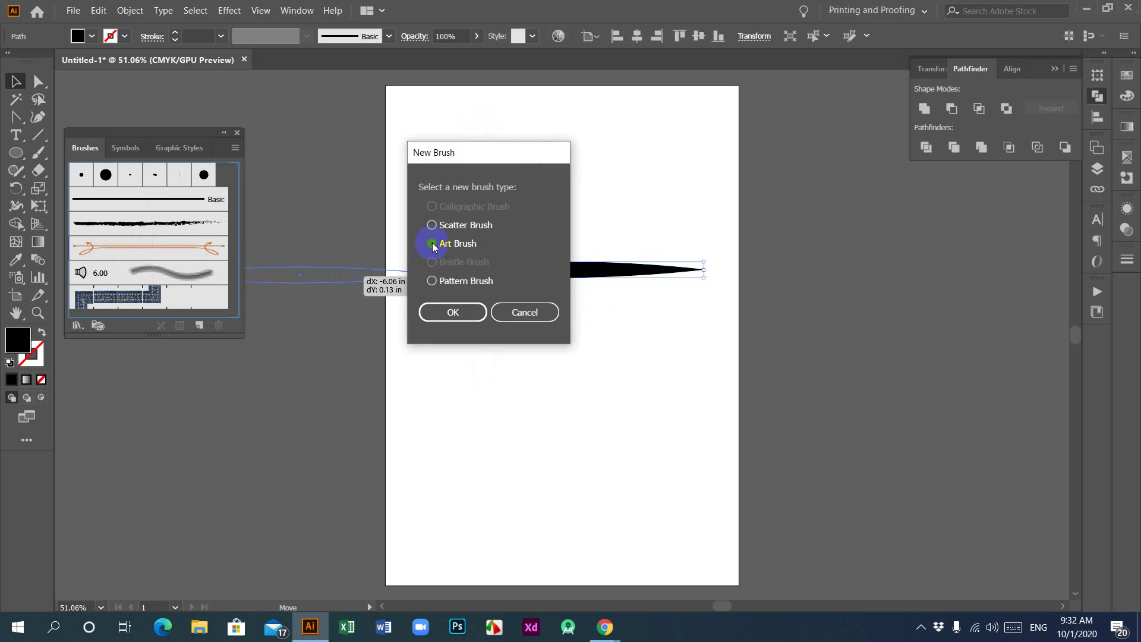
click(447, 313)
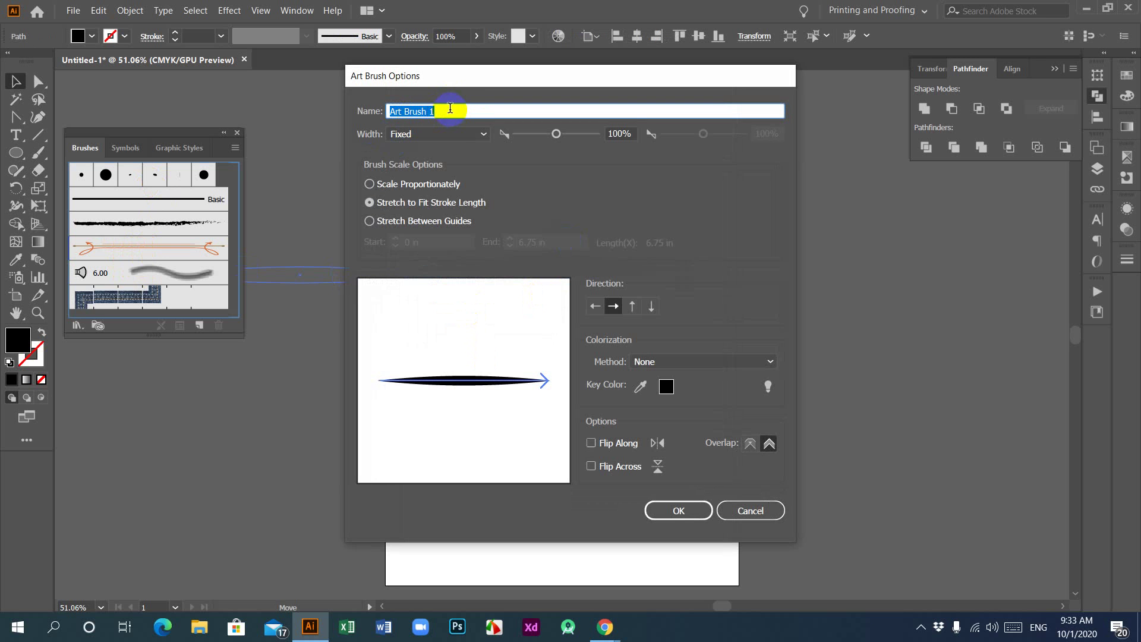
click(670, 513)
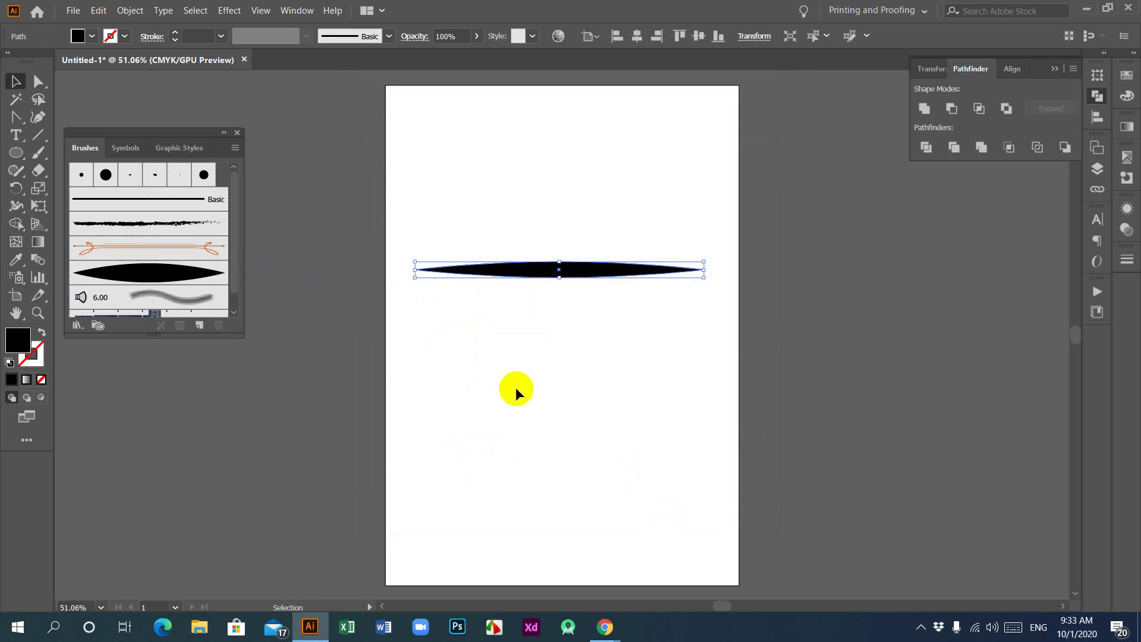
Apply the new art brush to the pointed shape's outline and delete the shape from the artboard.
click(119, 271)
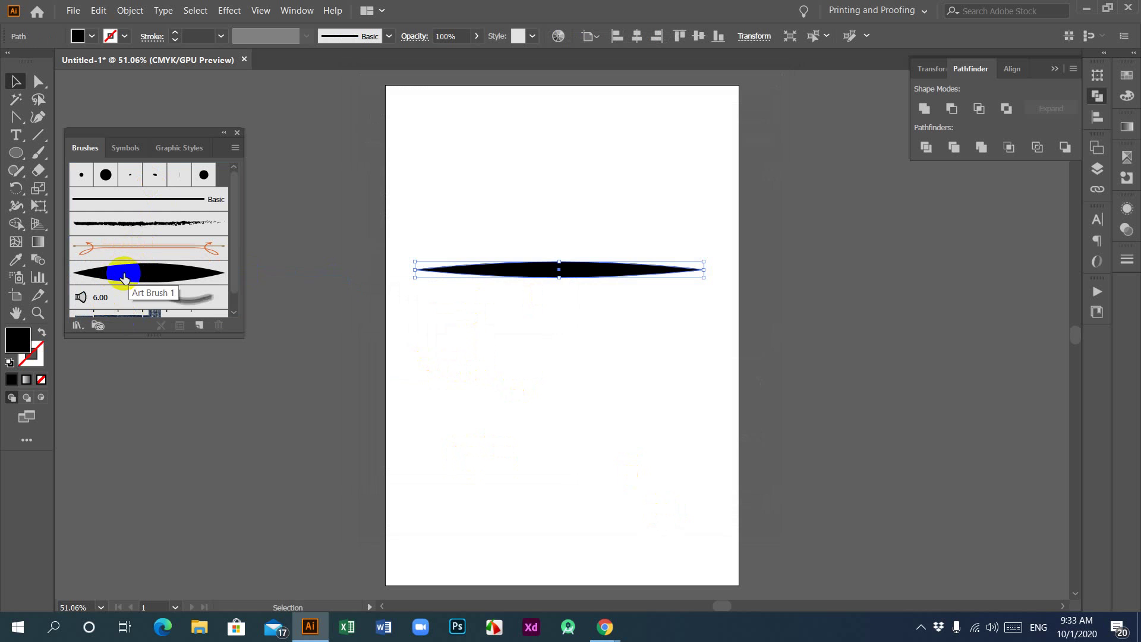
click(38, 152)
click(164, 275)
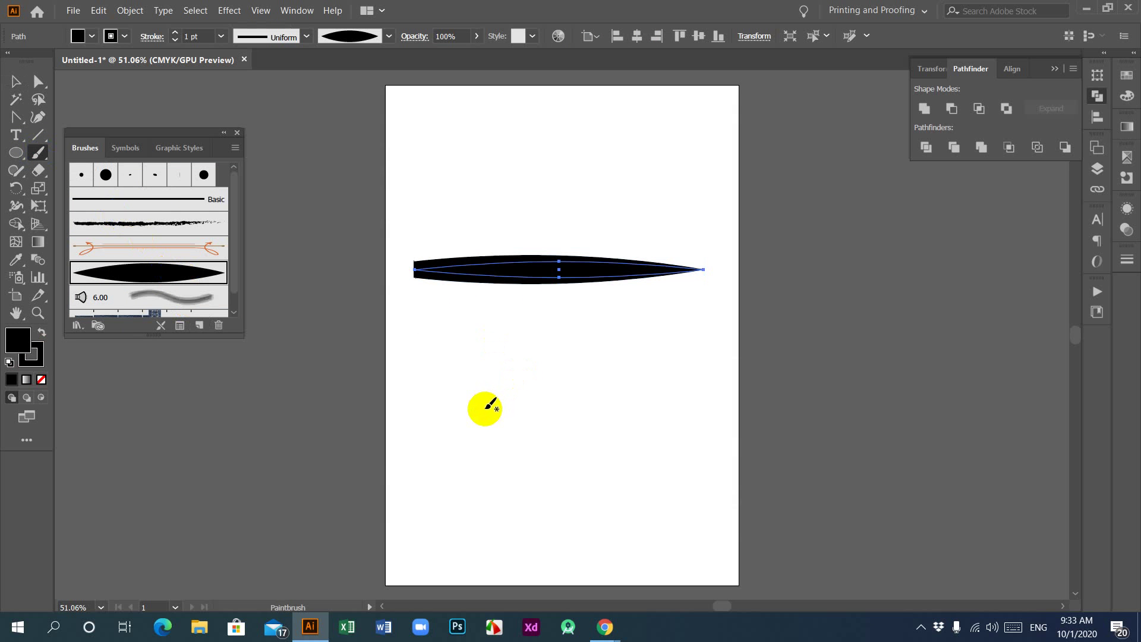
click(16, 81)
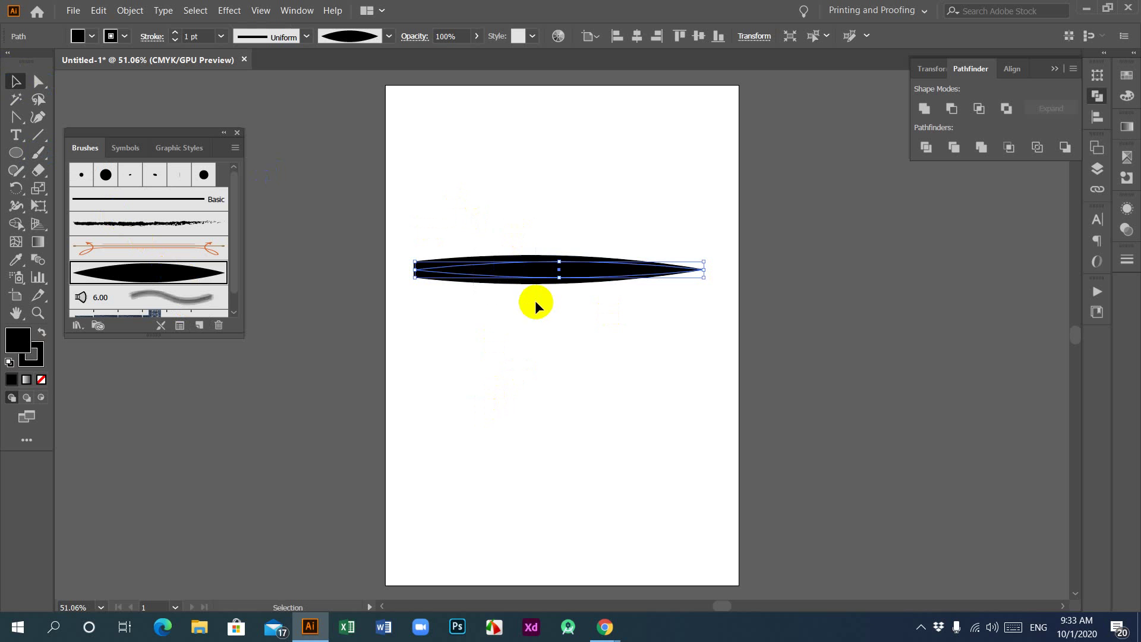
key(Delete)
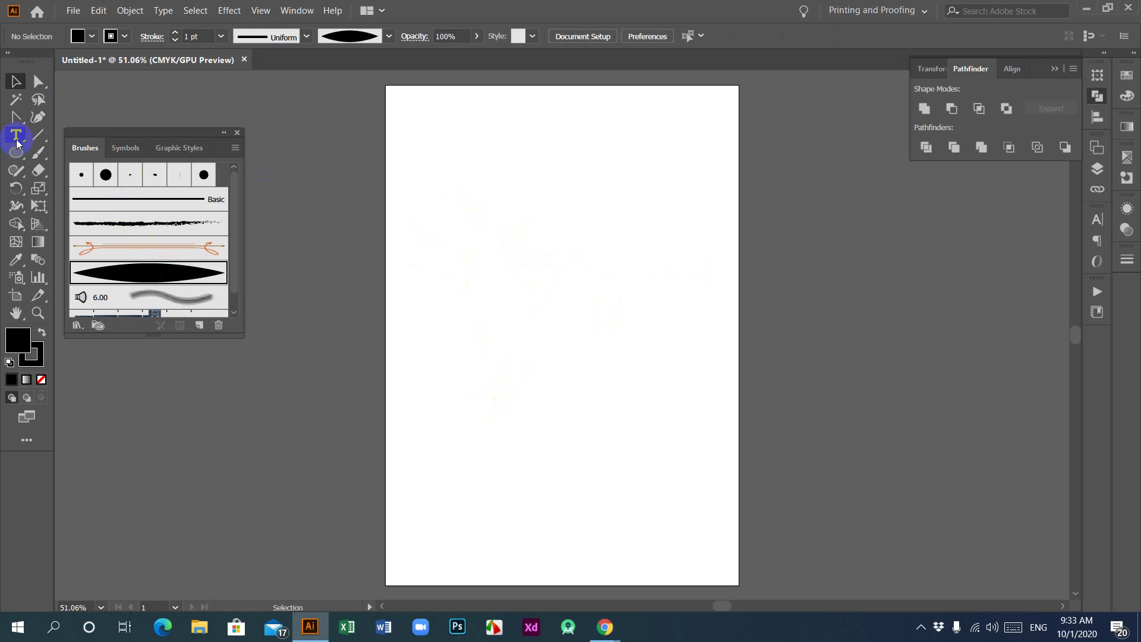
Paint eight tapered strokes of varying length, slanting up to the right, across the artboard with the new art brush.
click(38, 152)
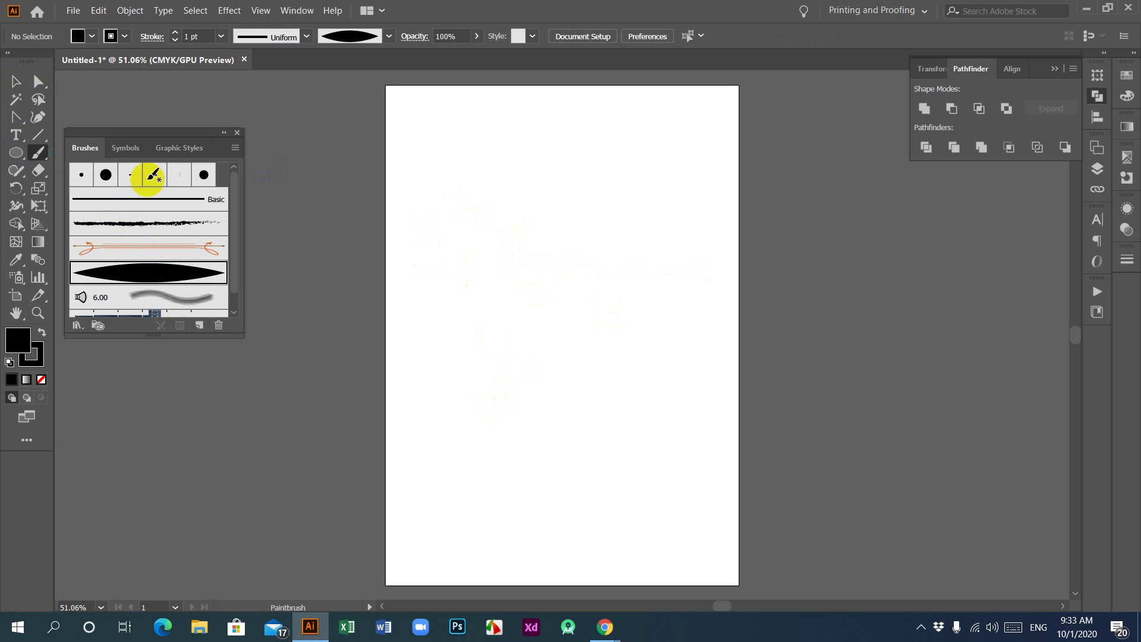
drag(493, 317, 714, 177)
drag(513, 354, 658, 211)
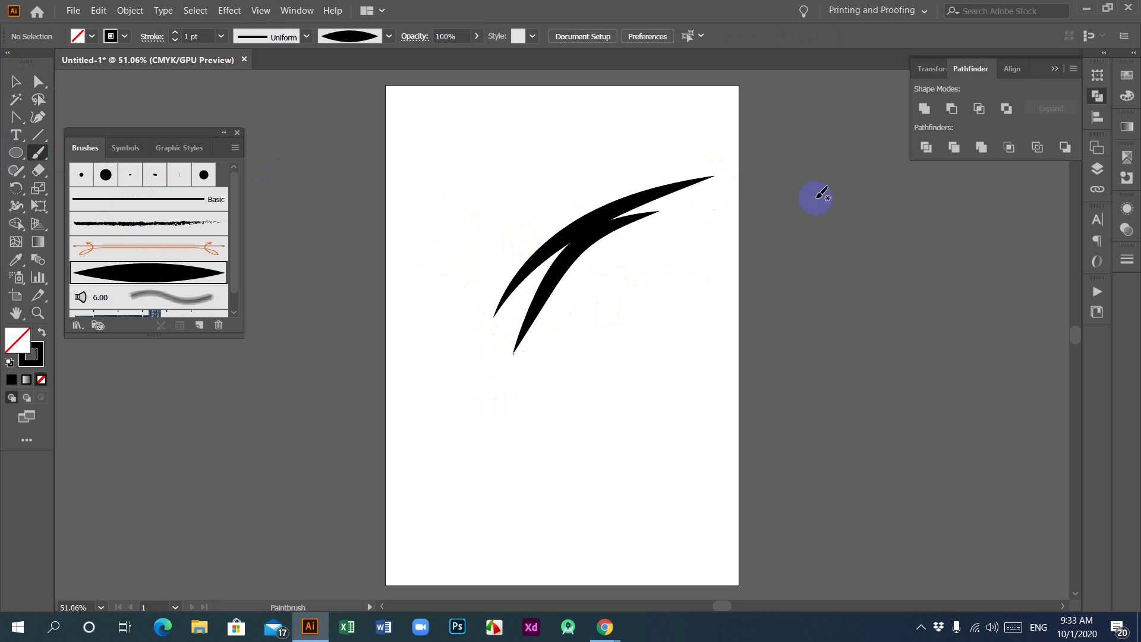
drag(560, 324, 611, 241)
drag(513, 435, 660, 340)
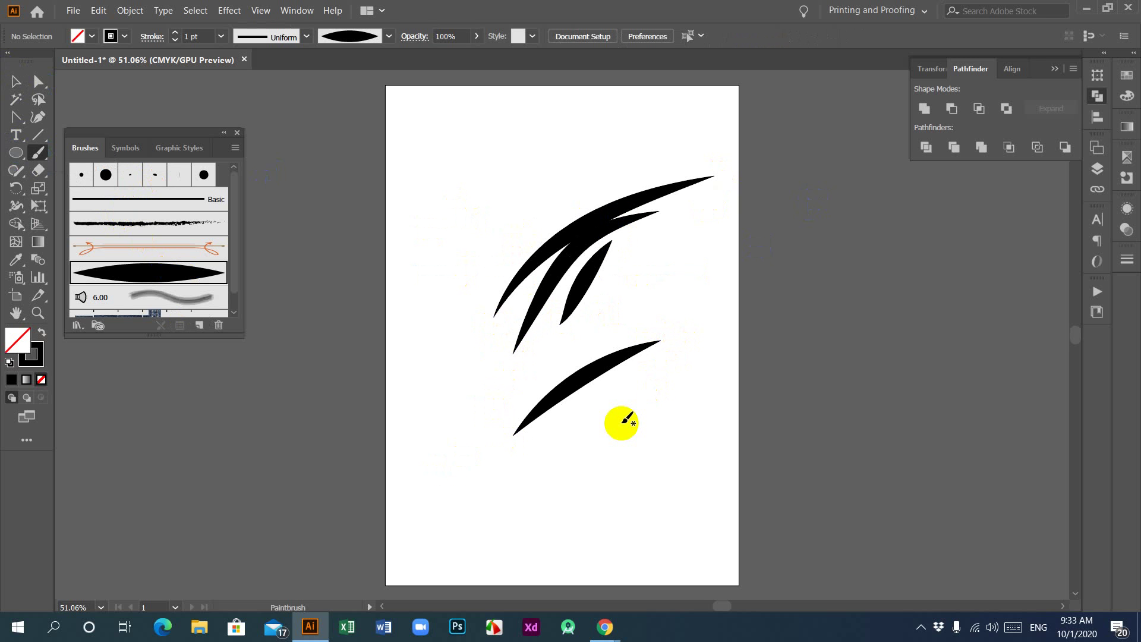
drag(603, 429, 644, 400)
drag(645, 423, 710, 364)
drag(693, 405, 735, 355)
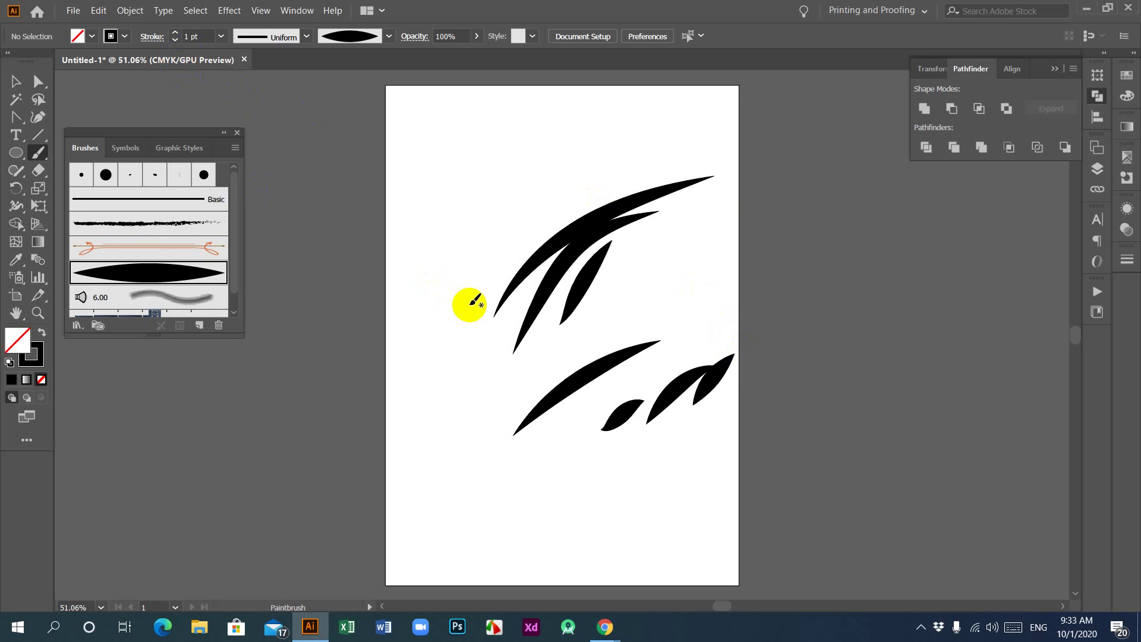
drag(463, 277, 582, 176)
Select all the painted brush strokes and delete them.
click(16, 81)
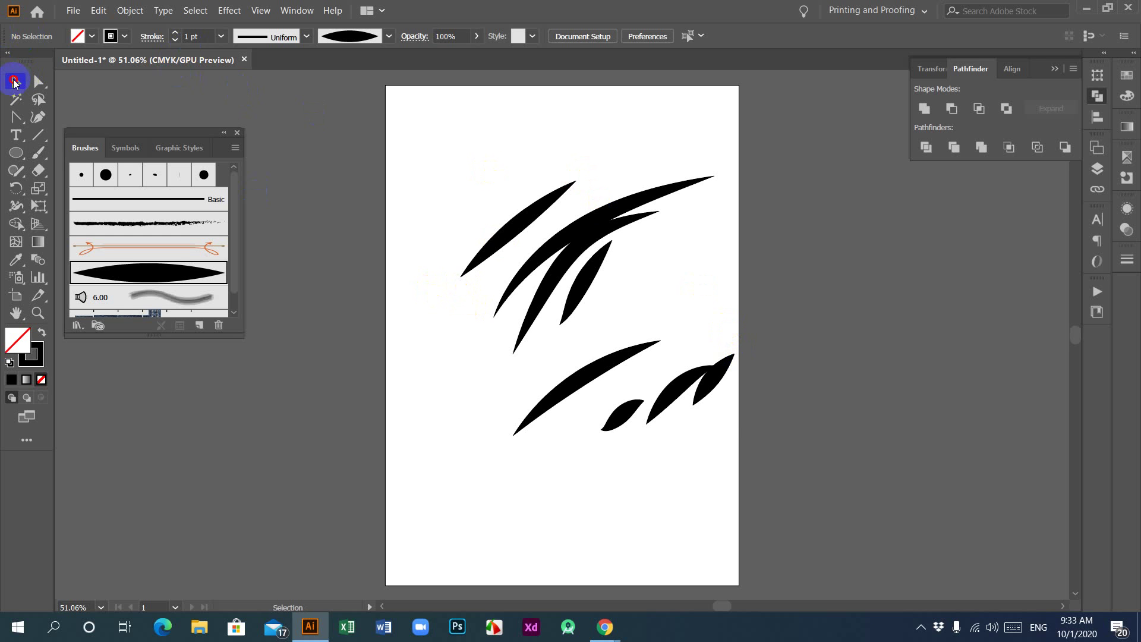
mouse_move(437, 147)
mouse_down()
mouse_move(802, 459)
mouse_move(797, 449)
mouse_up()
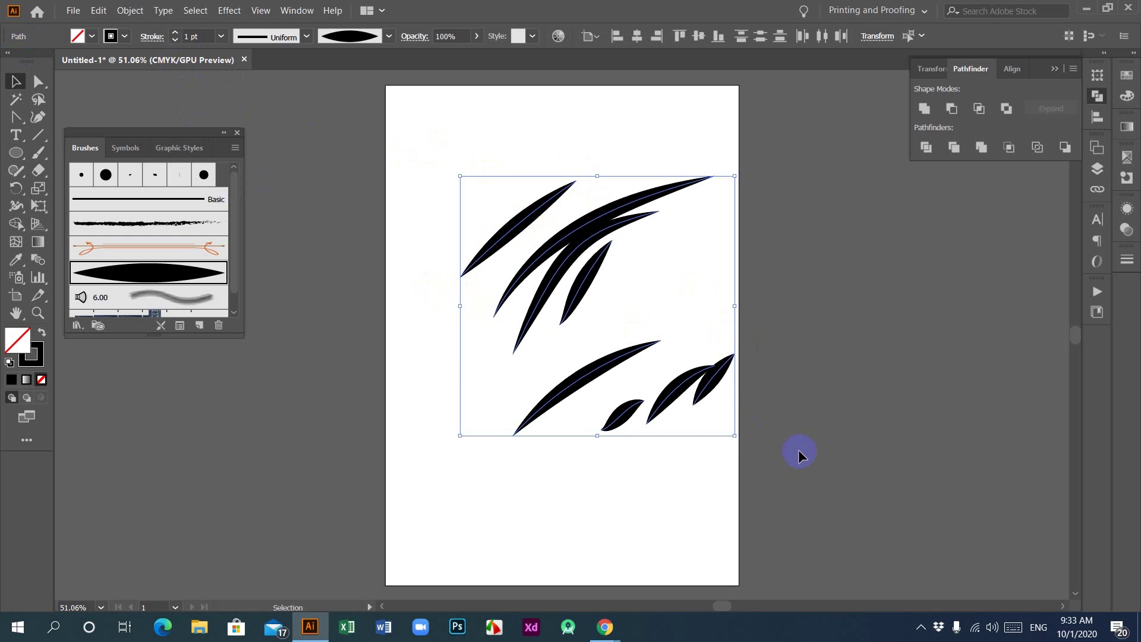
key(Delete)
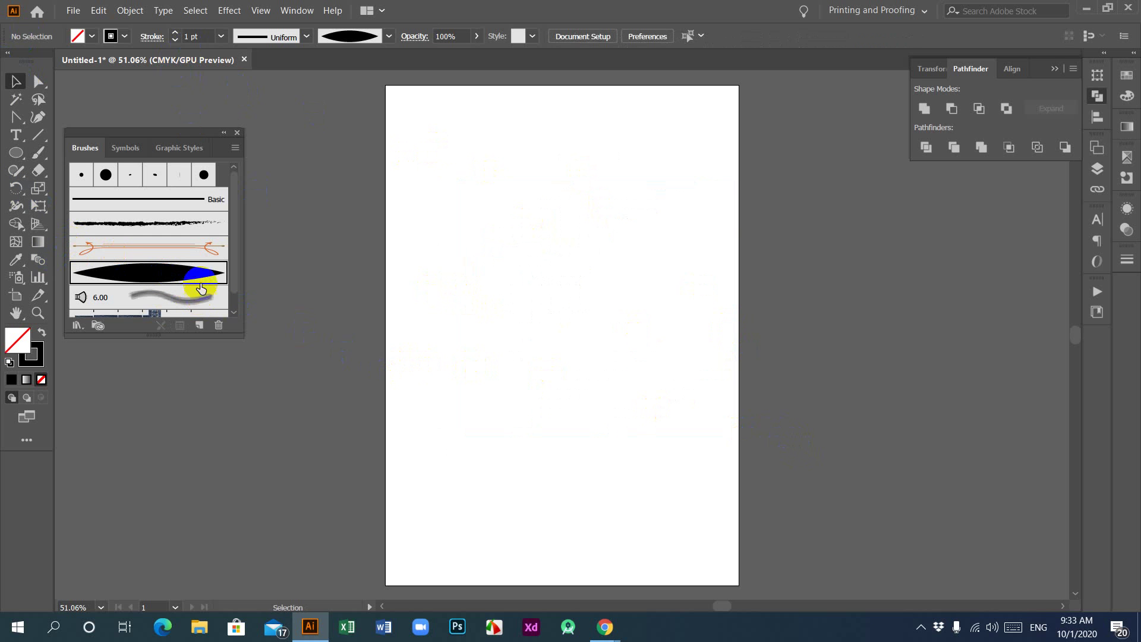
Draw a long, thin unfilled ellipse with a 1 pt black stroke across the upper part of the artboard.
click(42, 156)
click(16, 153)
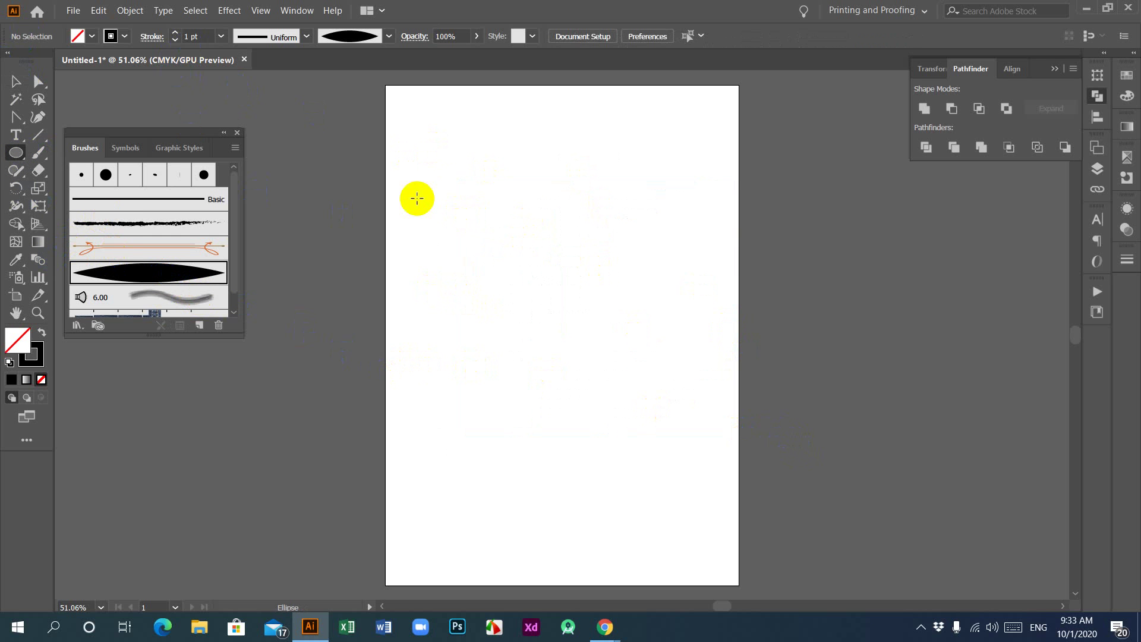
drag(417, 198, 705, 221)
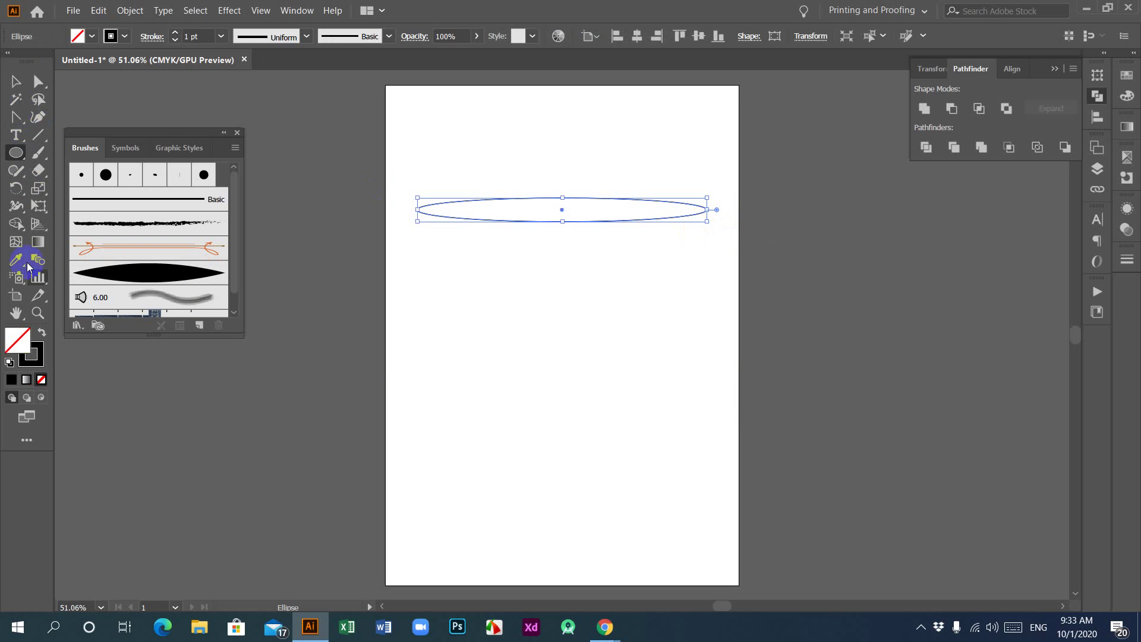
Swap the ellipse's fill and stroke so it is solid black, and convert its two end anchors into sharp points.
click(40, 336)
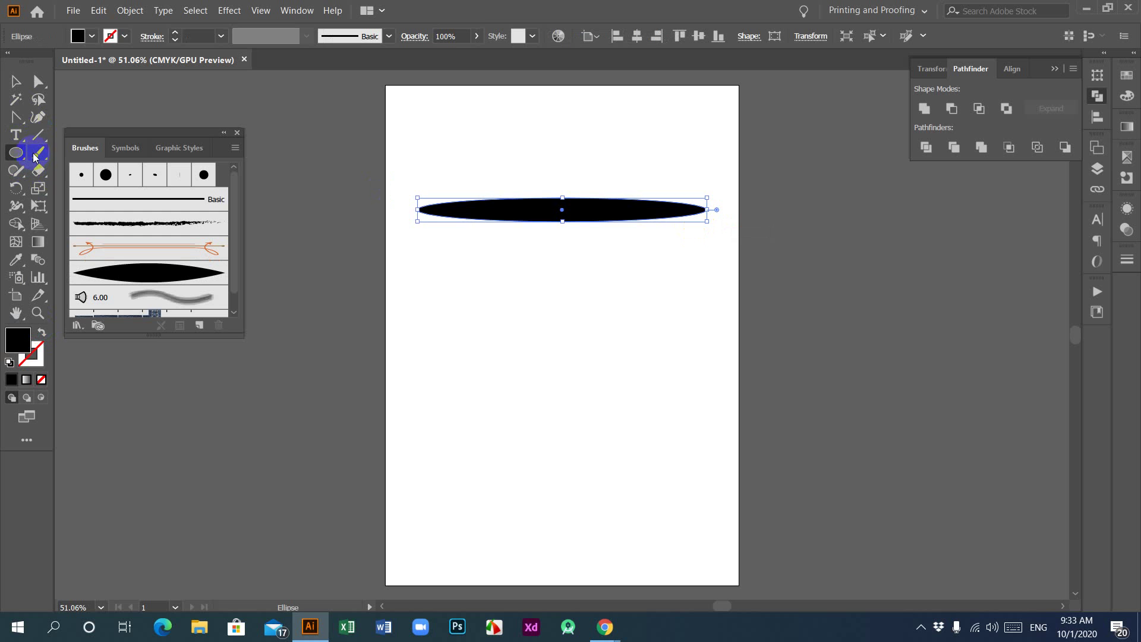
click(16, 116)
click(417, 210)
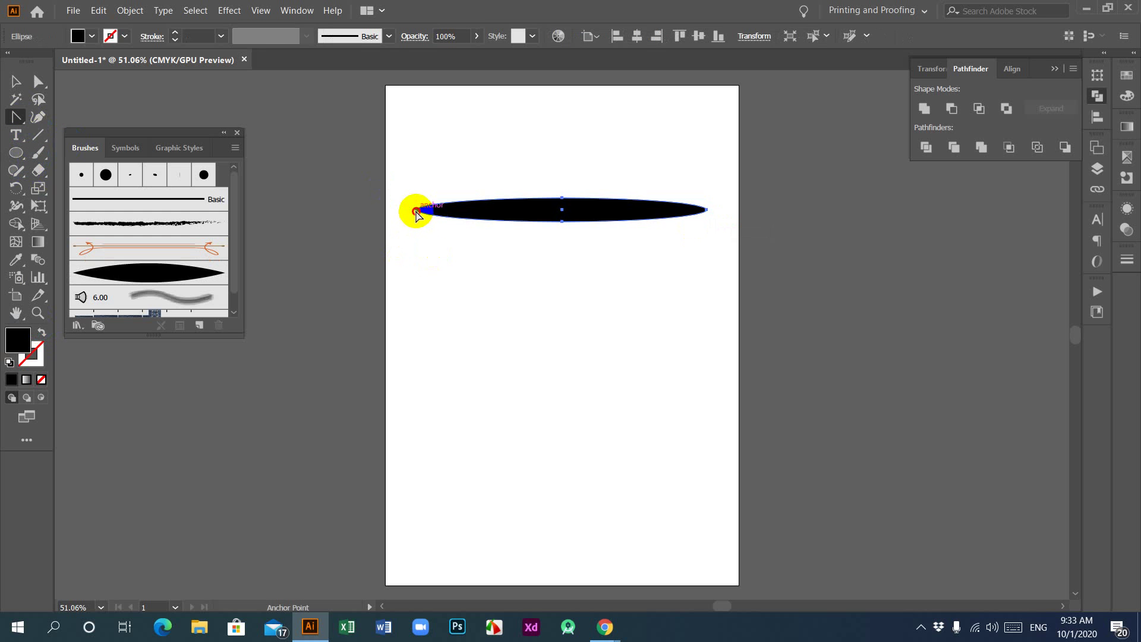
click(708, 210)
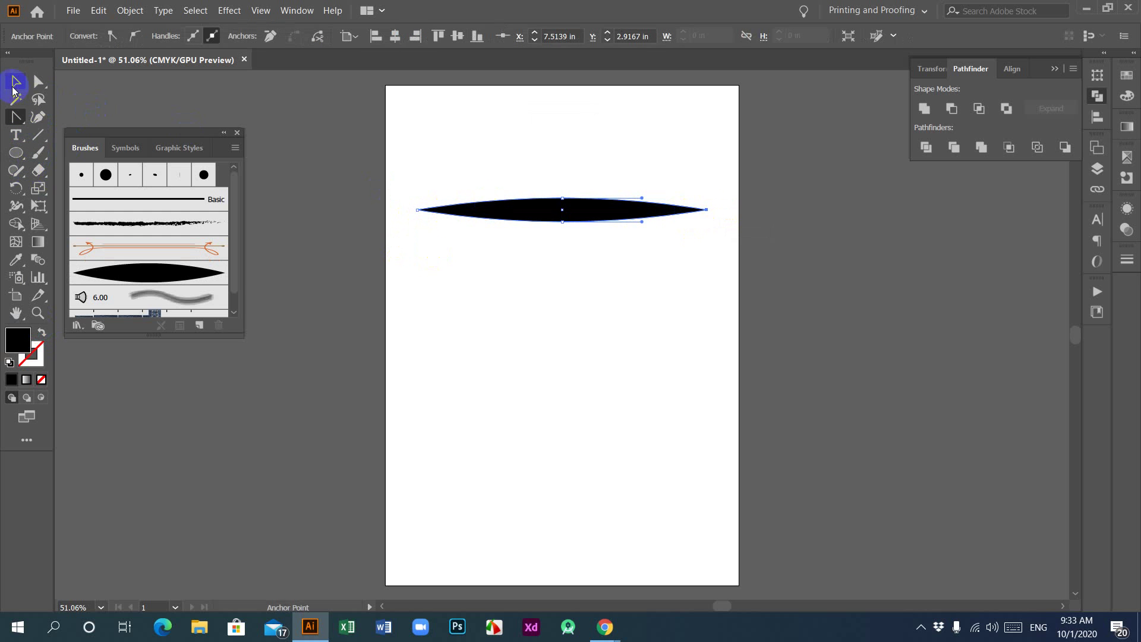
click(16, 83)
click(487, 171)
click(535, 209)
click(583, 325)
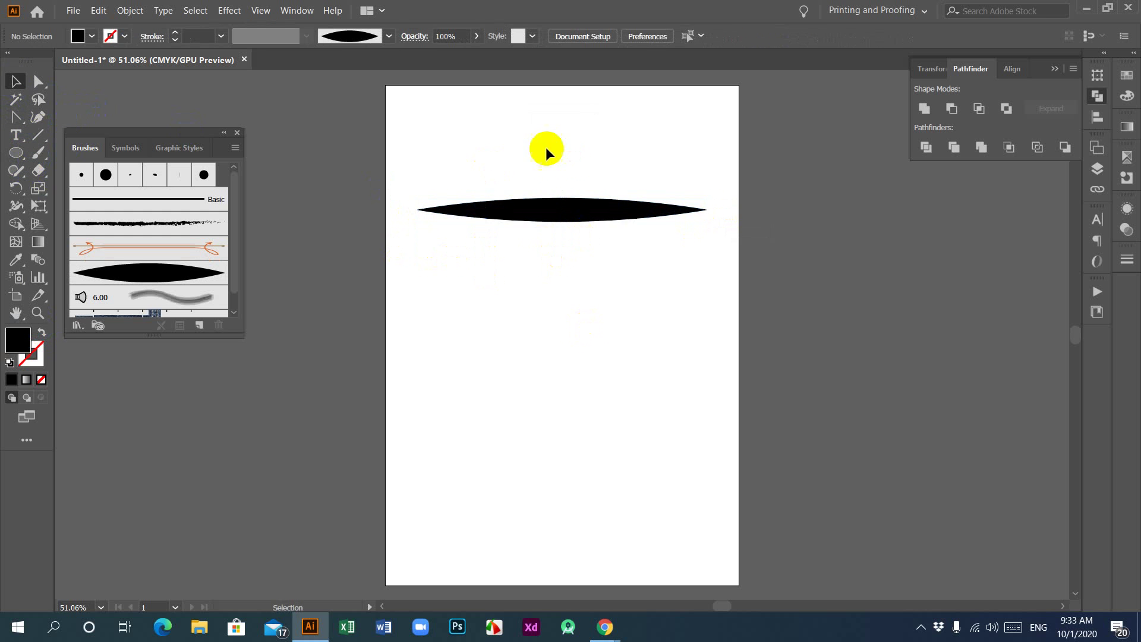
Duplicate the pointed shape downwards into a horizontally staggered stack of six, and squash the stack to about half its height.
click(576, 210)
drag(601, 214, 604, 252)
drag(612, 248, 634, 364)
drag(507, 142, 653, 440)
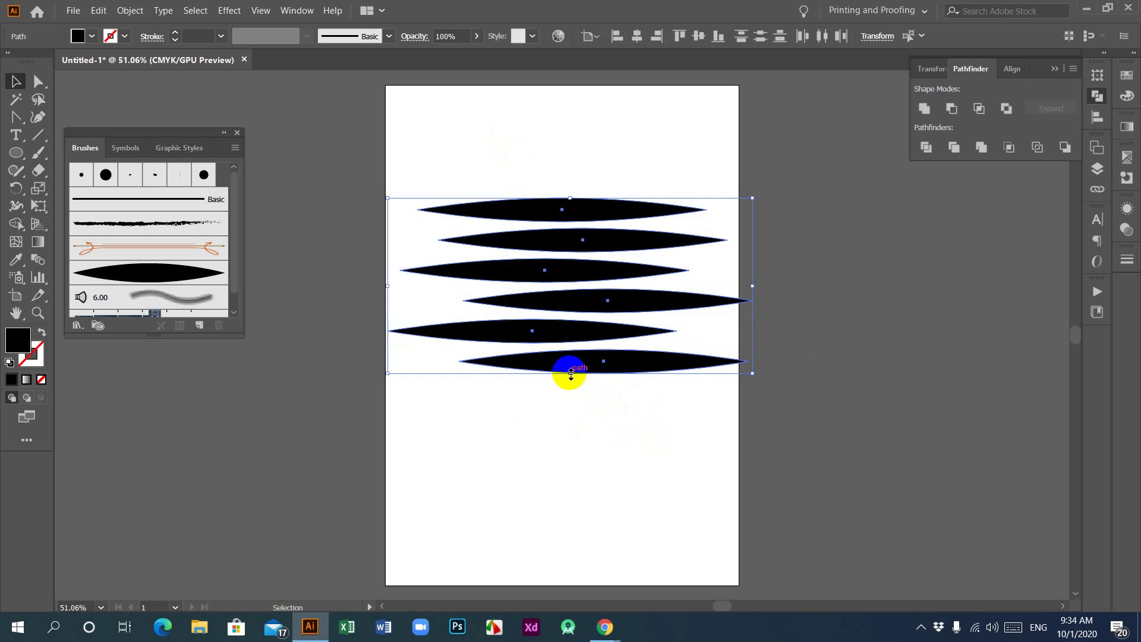
drag(570, 373, 570, 289)
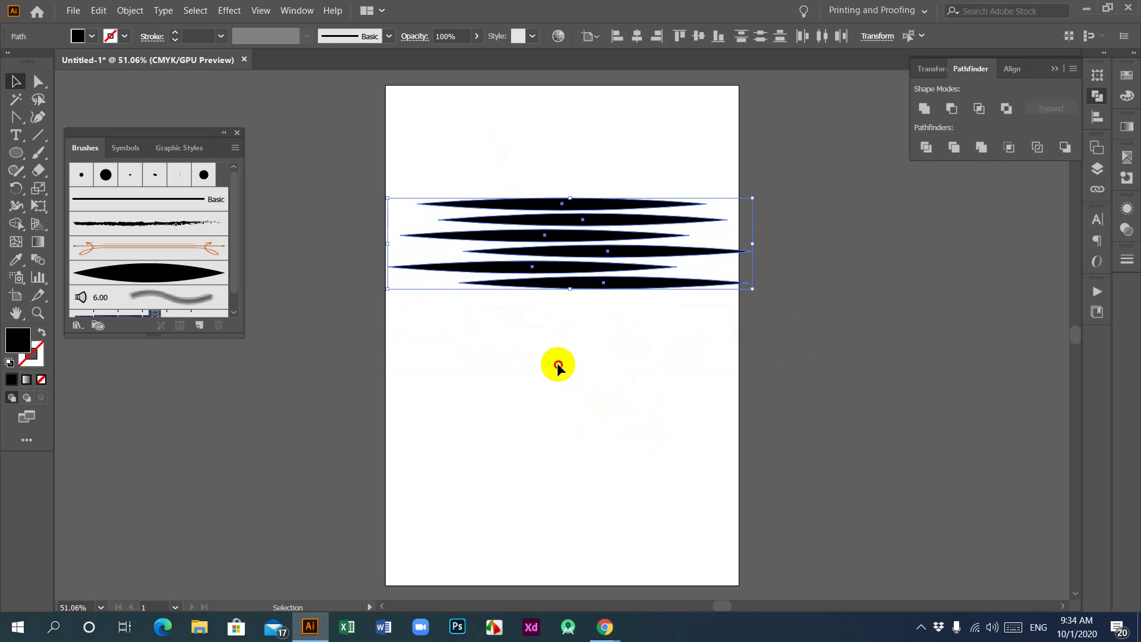
click(558, 363)
Define a scatter brush from the six stacked horizontal shapes, keeping the default size, spacing, scatter and rotation.
drag(474, 100, 594, 315)
click(561, 236)
mouse_move(574, 238)
mouse_down()
mouse_move(446, 260)
mouse_move(122, 230)
mouse_move(152, 241)
mouse_up()
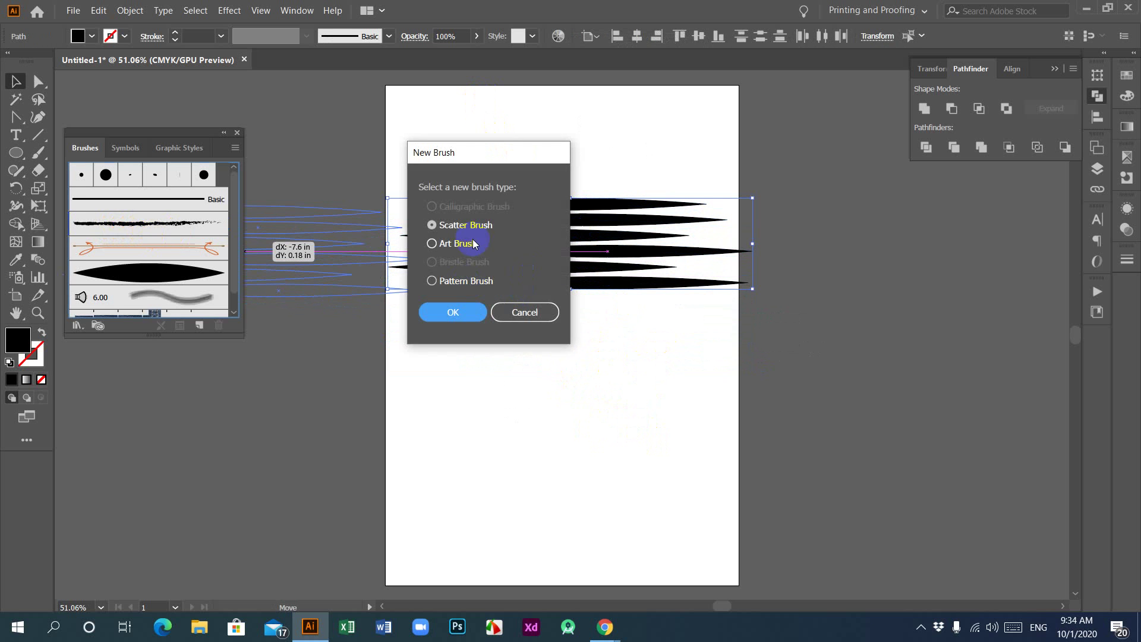
click(433, 225)
click(458, 298)
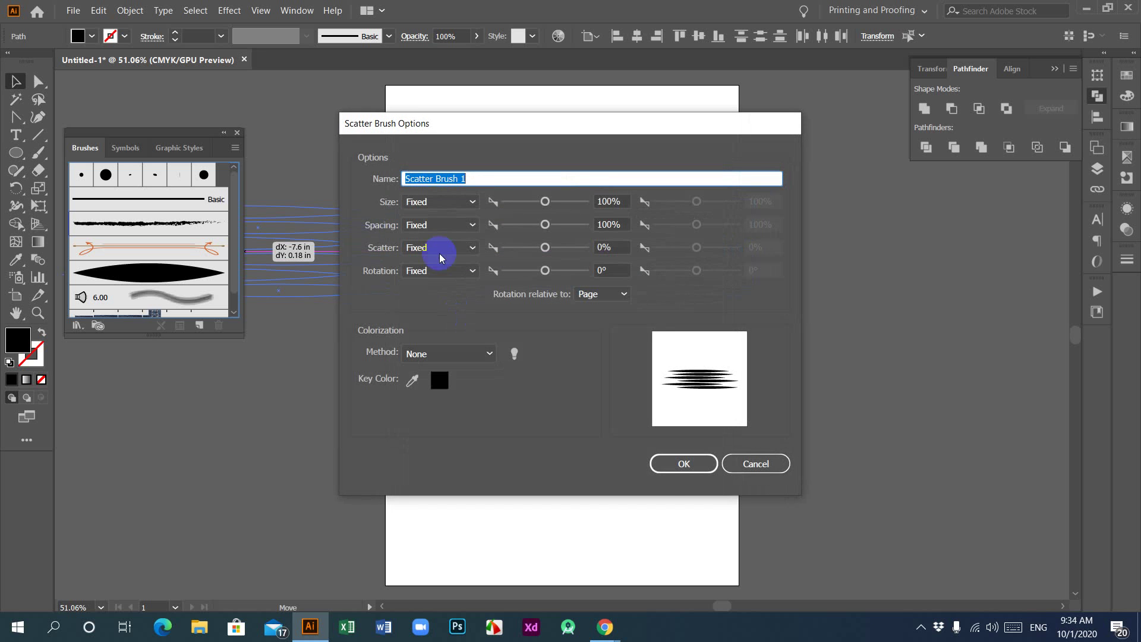
click(684, 465)
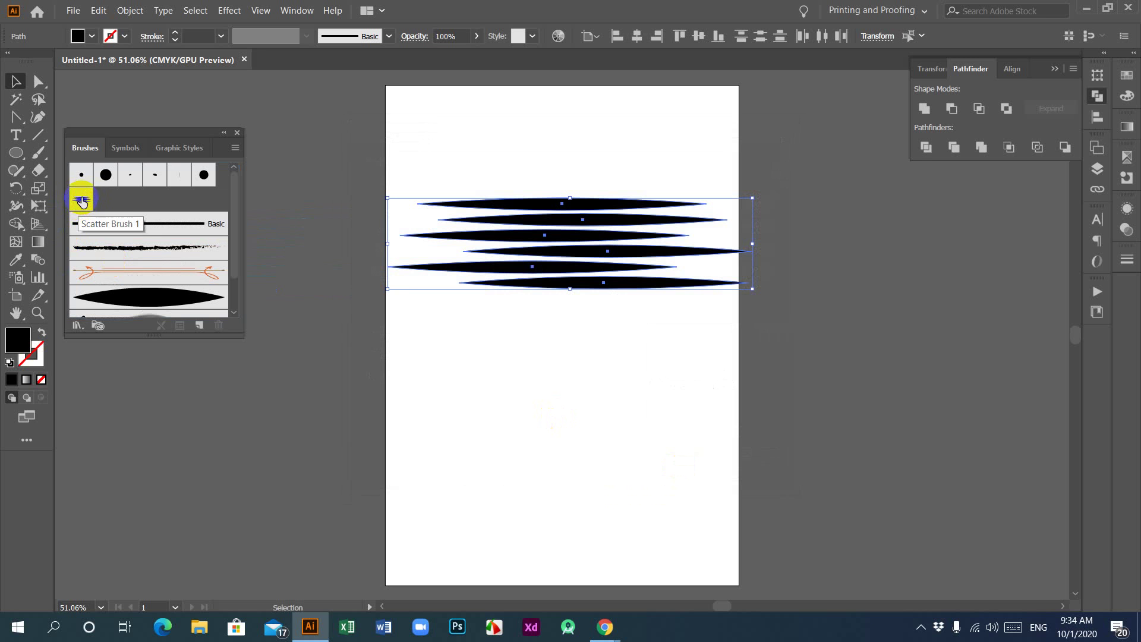
Rotate the six shapes 90° so they stand vertically, and widen the group slightly.
click(759, 246)
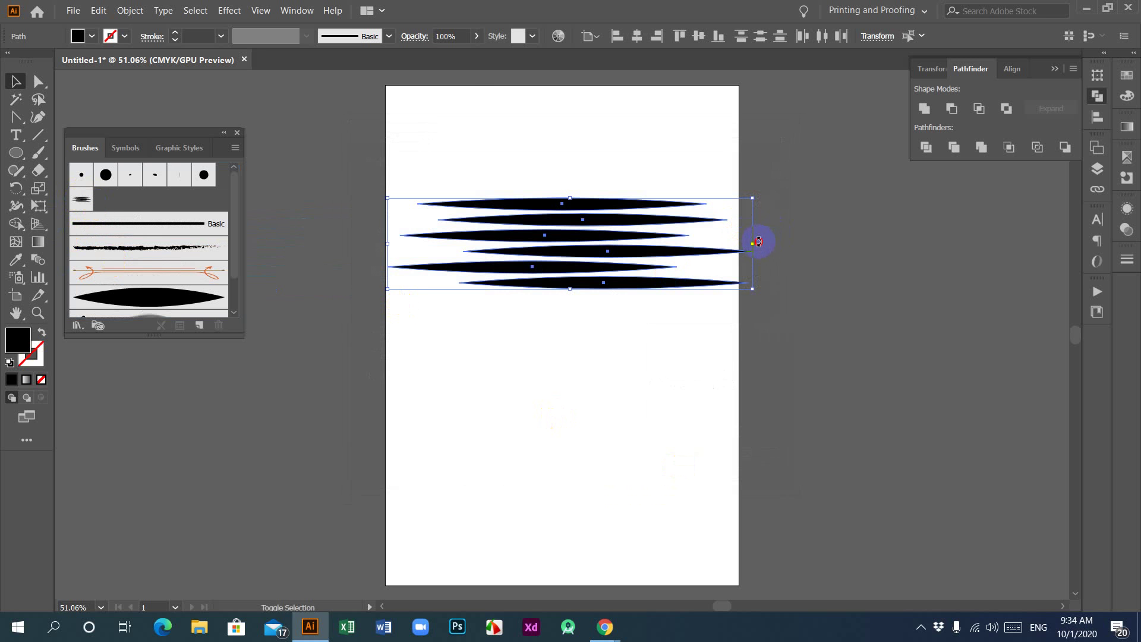
mouse_move(758, 242)
mouse_down()
mouse_move(649, 387)
mouse_move(521, 407)
mouse_up()
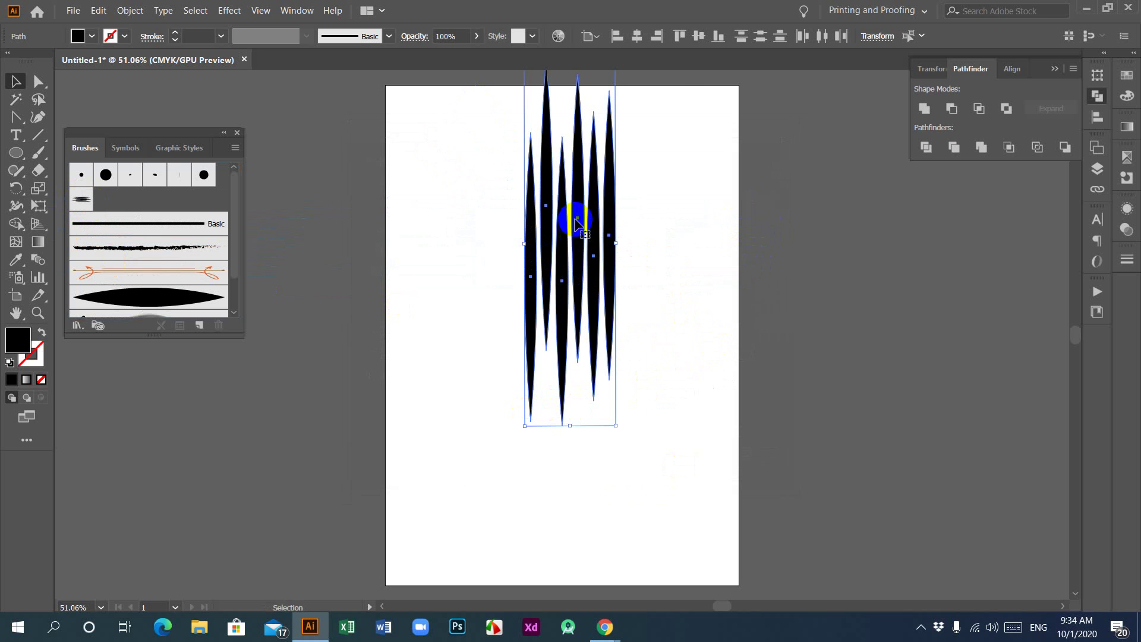
mouse_move(575, 223)
mouse_down()
mouse_move(577, 268)
mouse_move(642, 288)
mouse_move(365, 288)
mouse_move(128, 250)
mouse_up()
click(696, 234)
Define an art brush from the six vertical shapes, stretched to fit the stroke length, with the remaining options at their defaults.
click(612, 298)
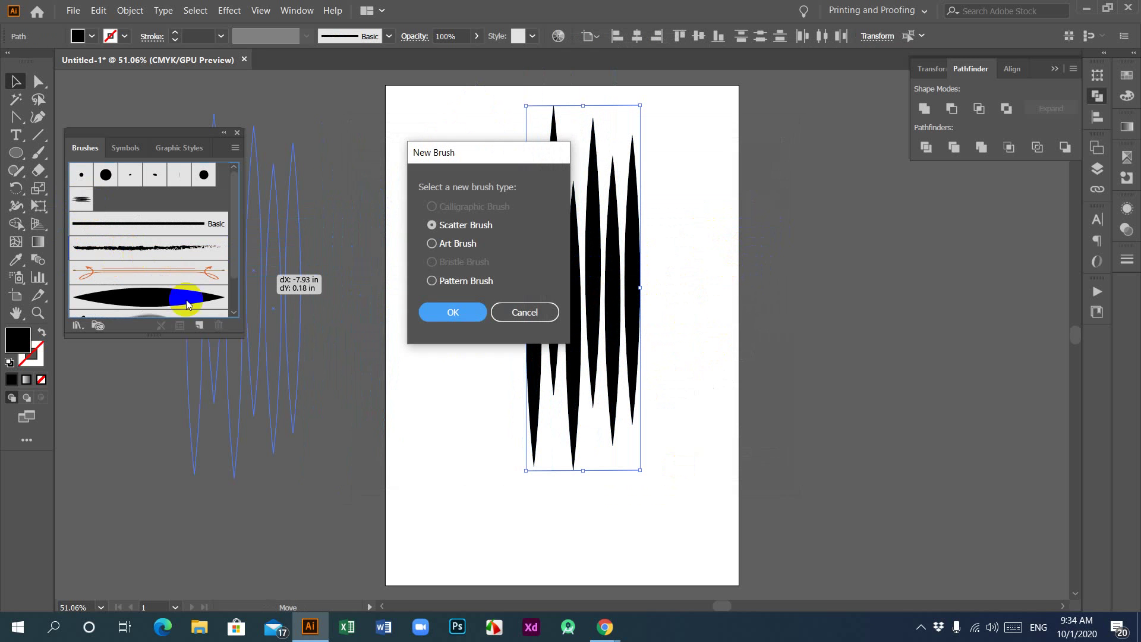
click(433, 243)
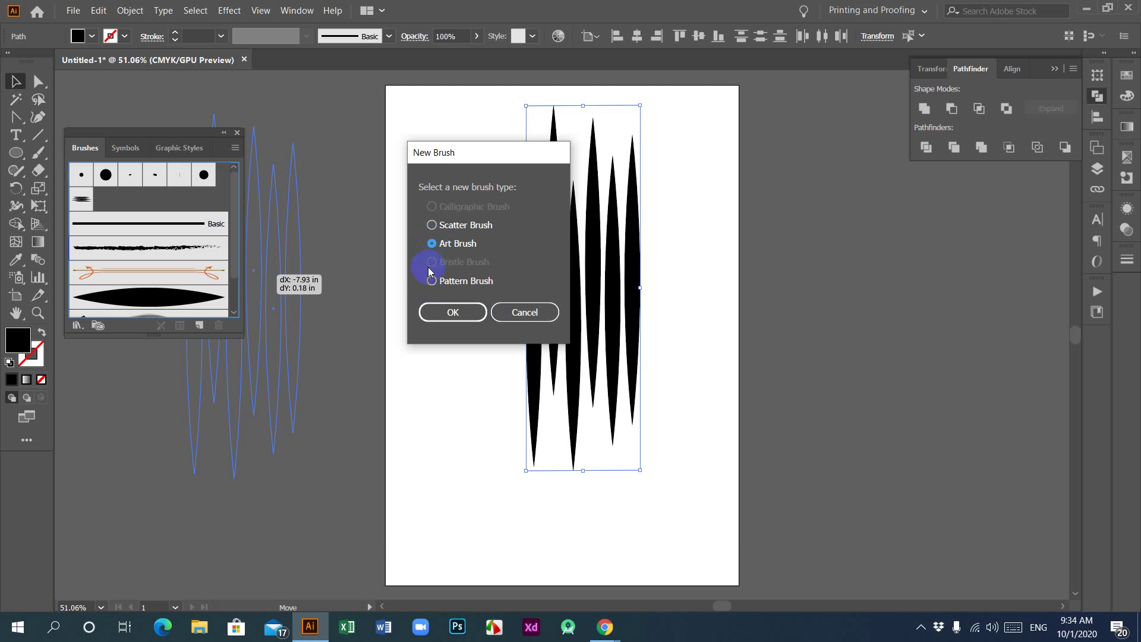
click(450, 310)
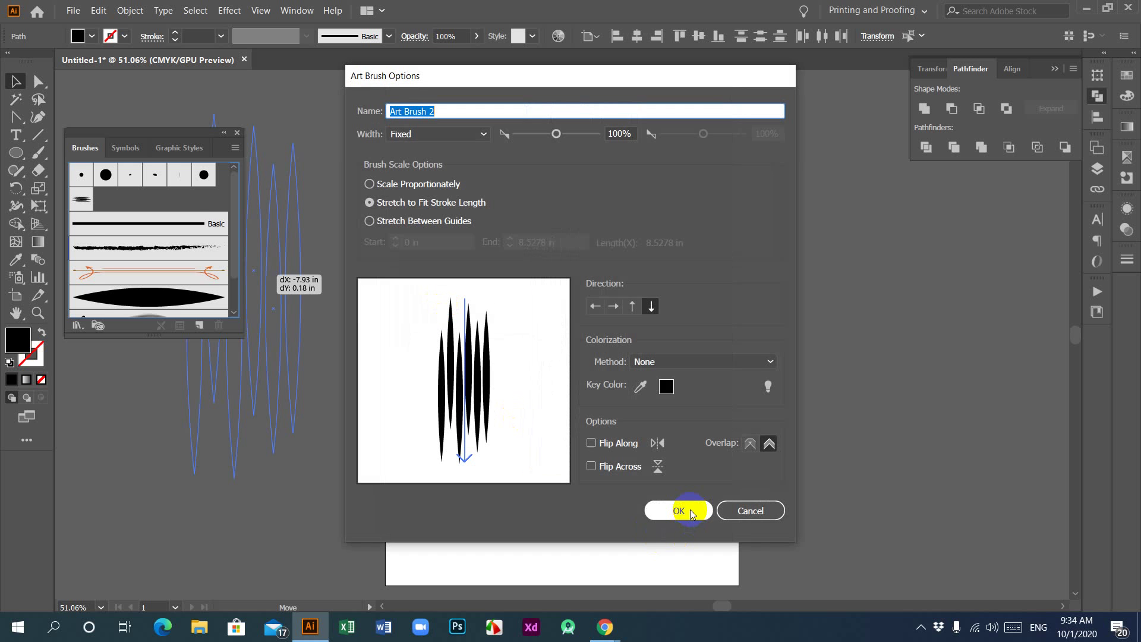
click(690, 512)
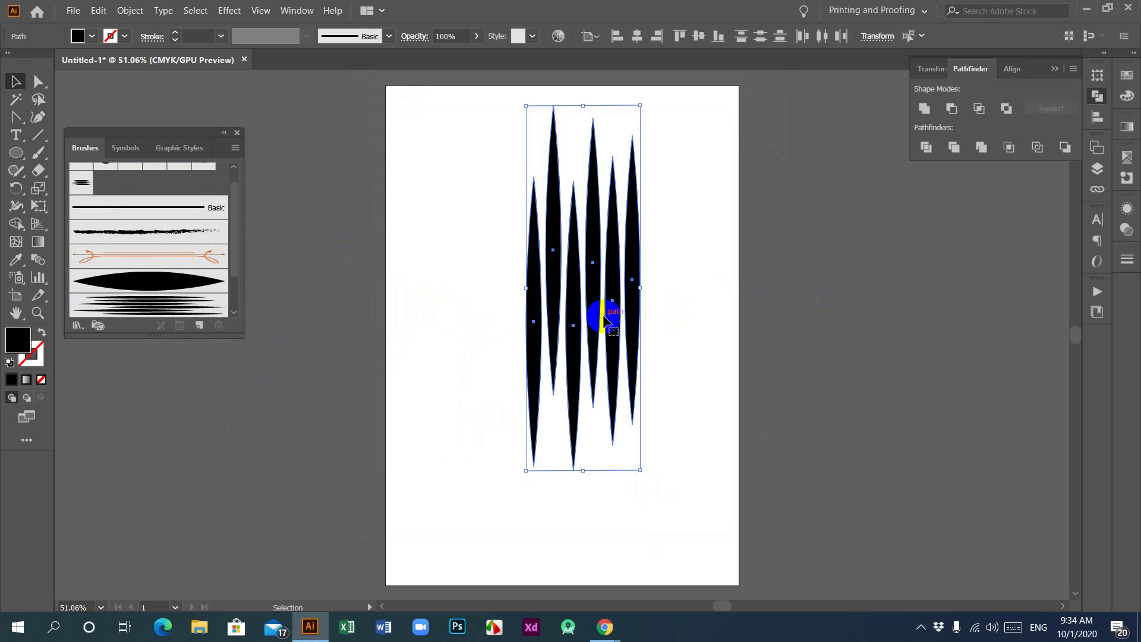
Define a second scatter brush from the six vertical shapes with the default options.
drag(597, 275, 152, 248)
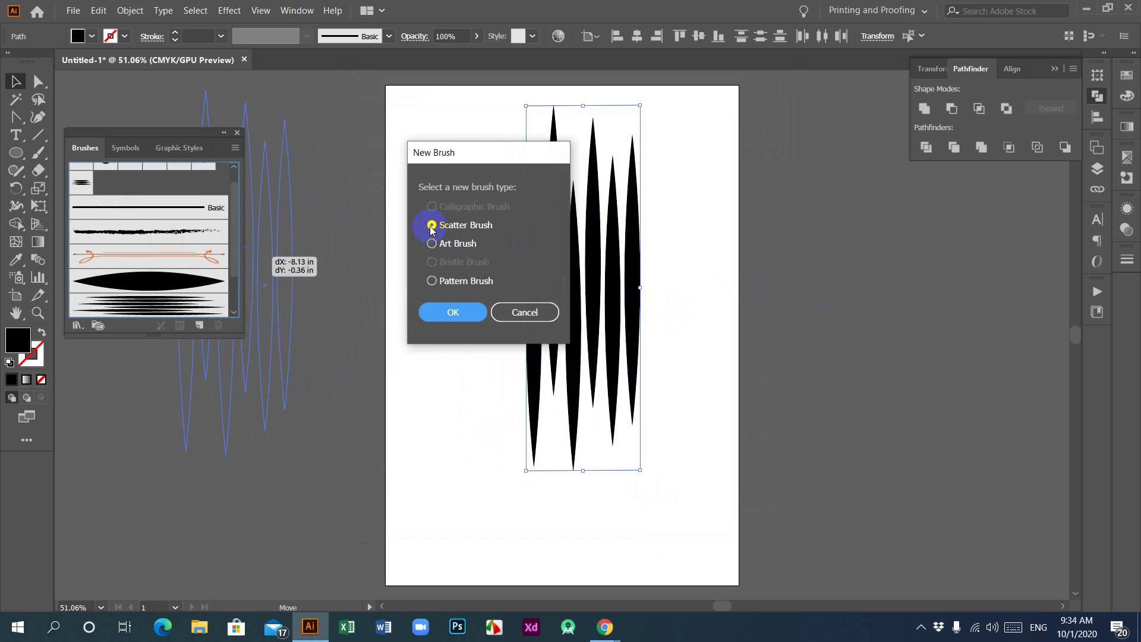
click(453, 312)
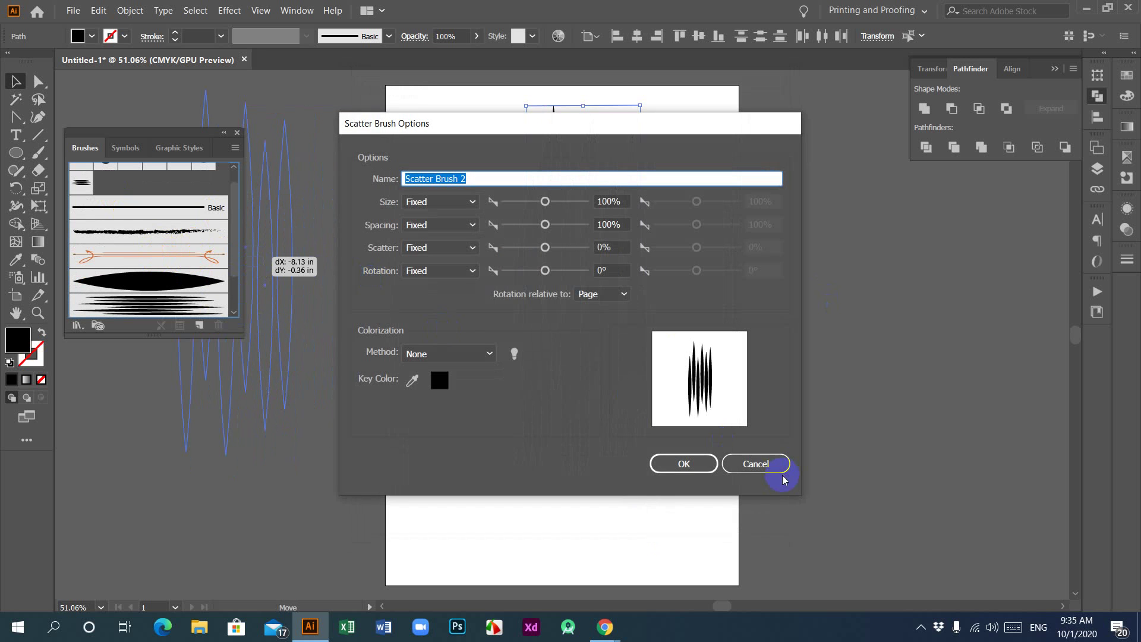
click(682, 470)
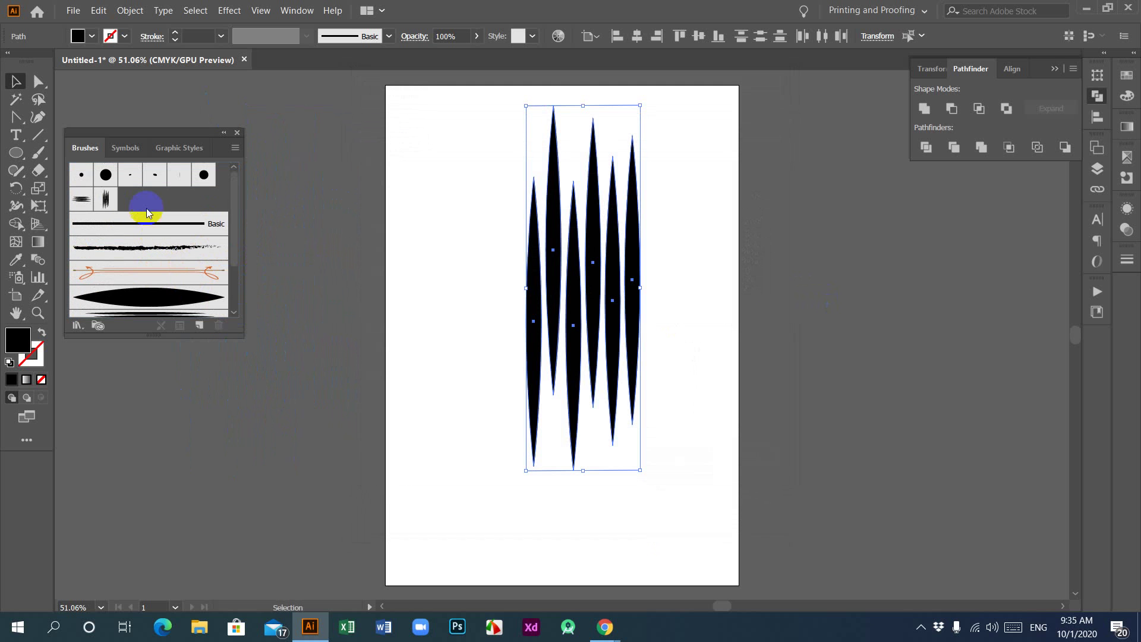
click(108, 199)
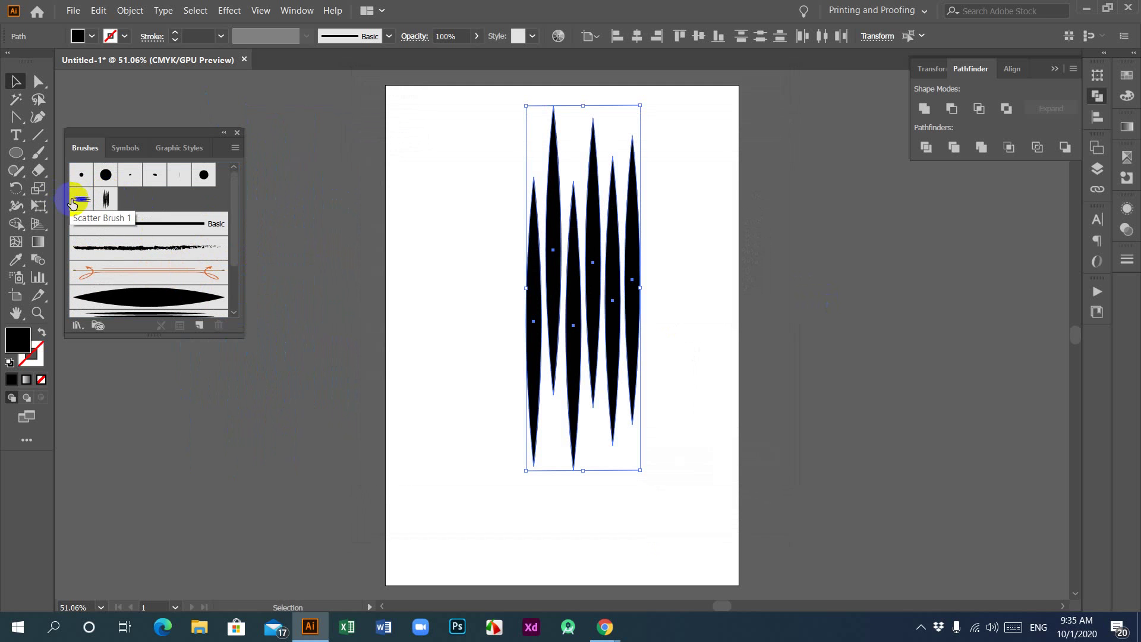
click(132, 298)
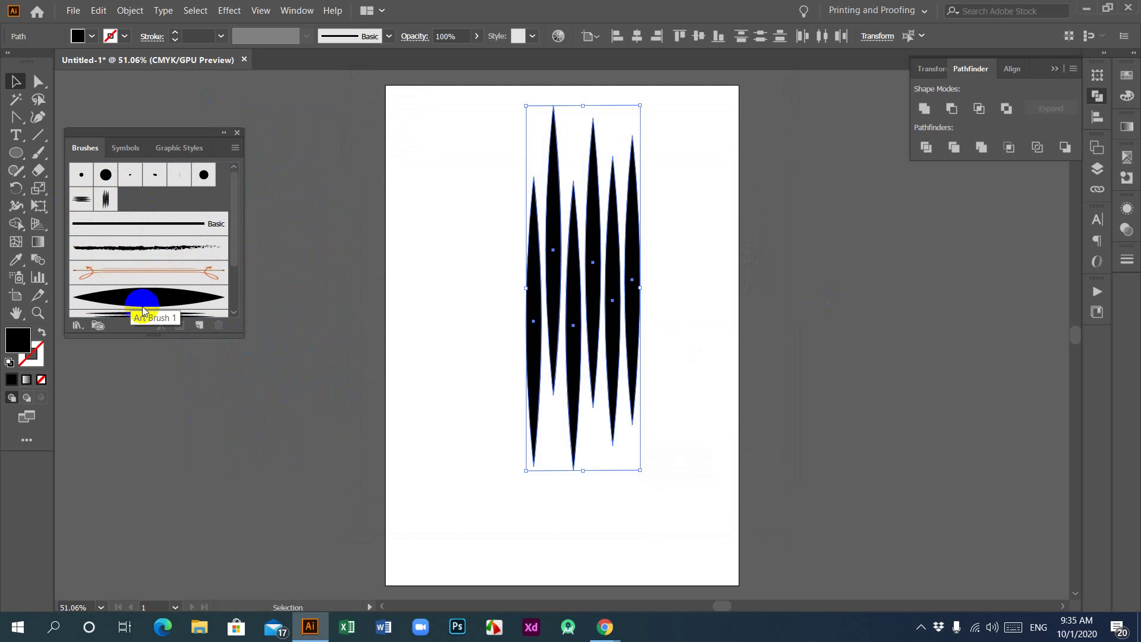
scroll(179, 238, down, 2)
click(151, 233)
click(150, 257)
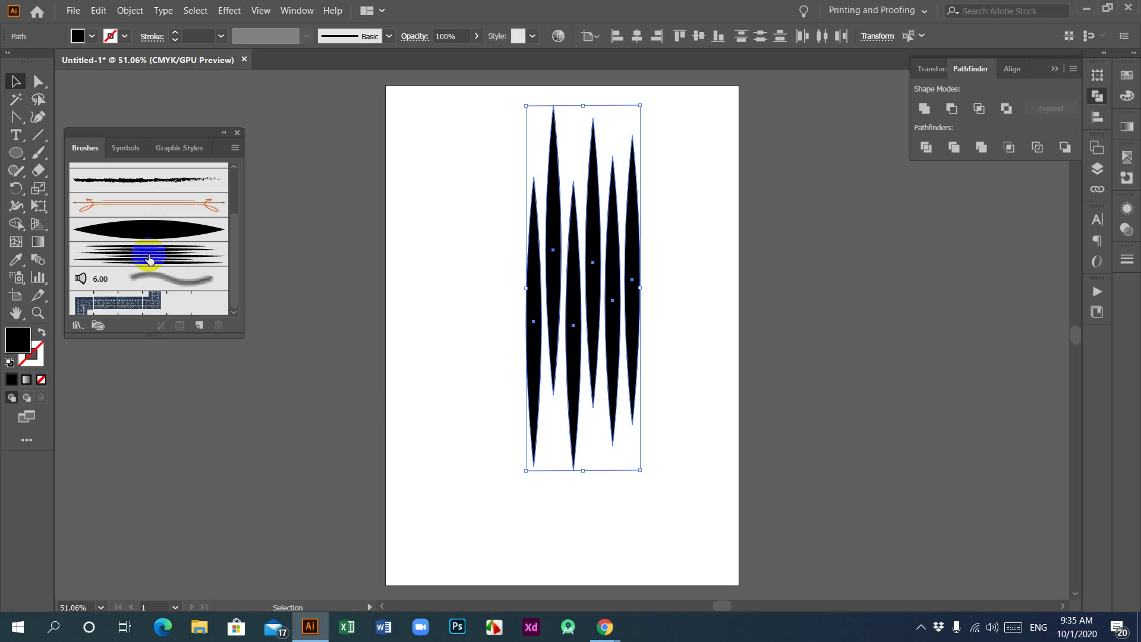
scroll(382, 399, up, 2)
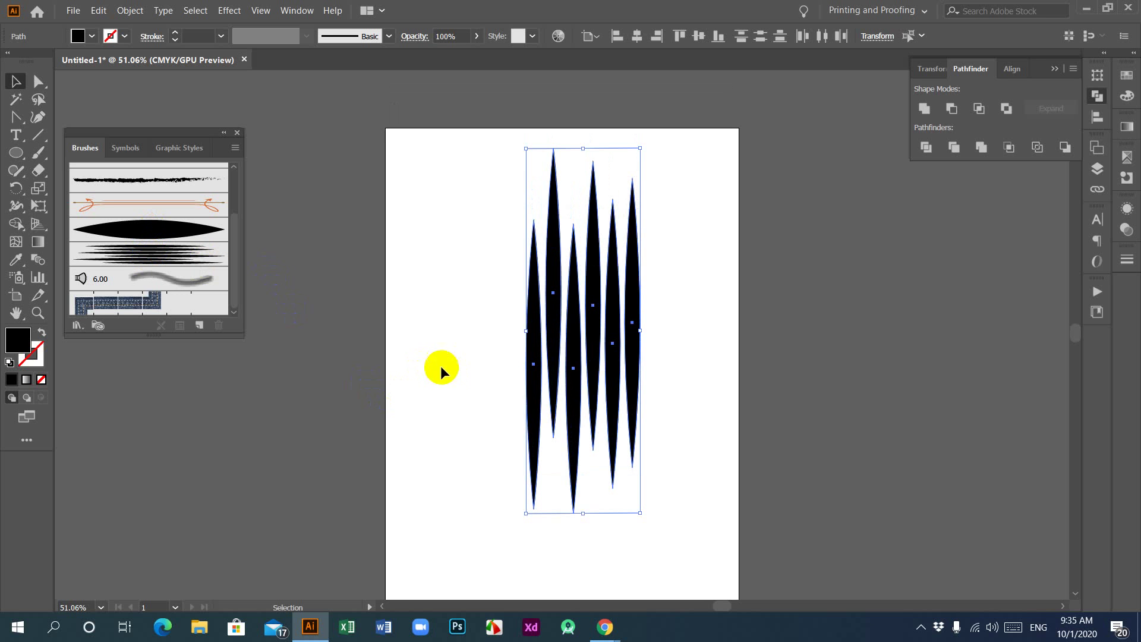
Select the six vertical shapes and delete them from the artboard.
drag(462, 261, 681, 397)
key(Delete)
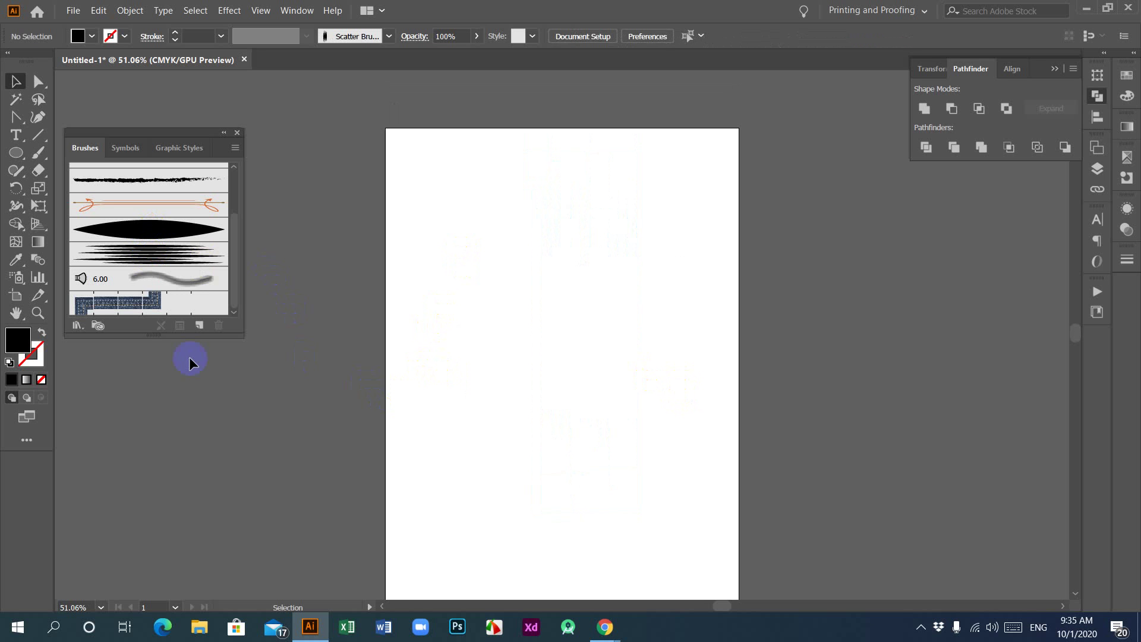
Paint two short and two long strokes slanting up to the right with the new six-spike art brush.
click(153, 249)
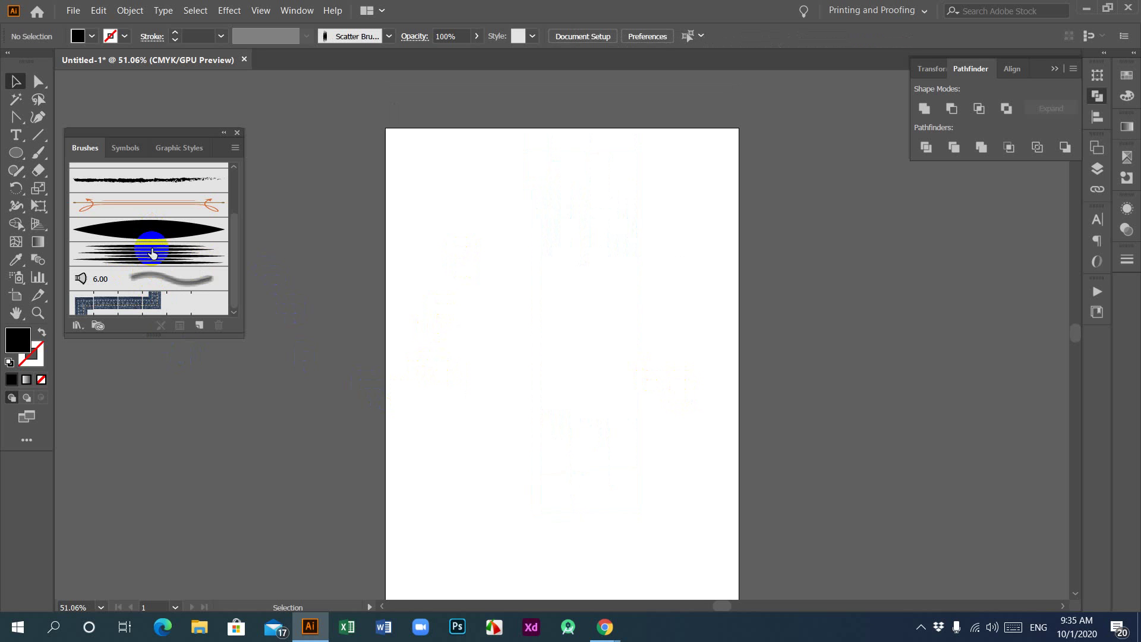
click(38, 152)
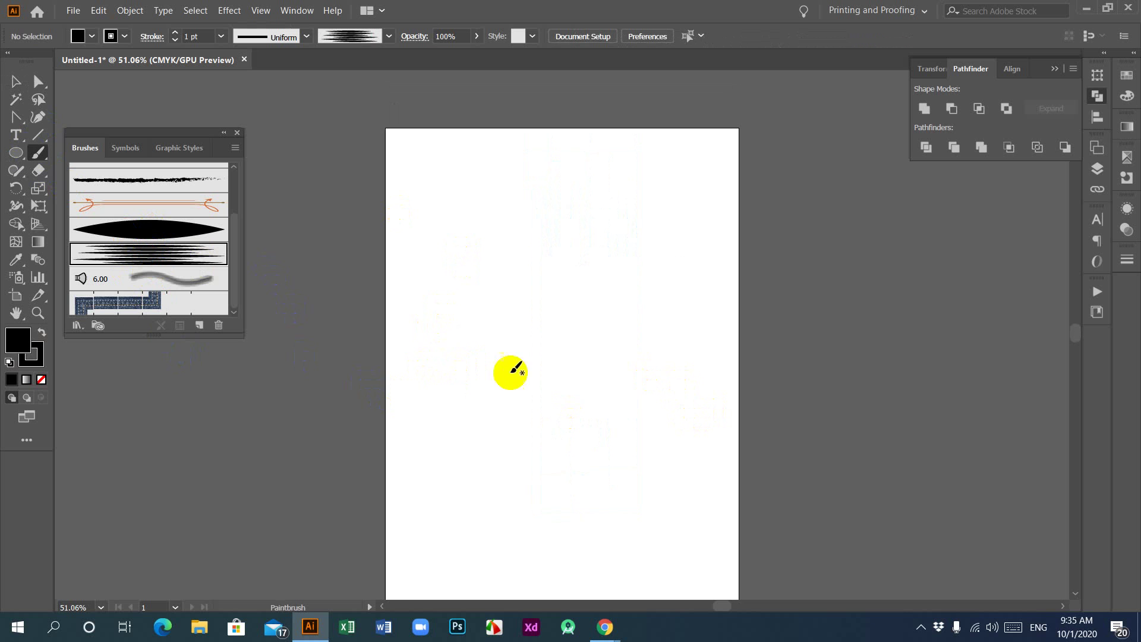
drag(510, 372, 551, 304)
mouse_move(433, 344)
mouse_down()
mouse_move(553, 327)
mouse_move(580, 208)
mouse_up()
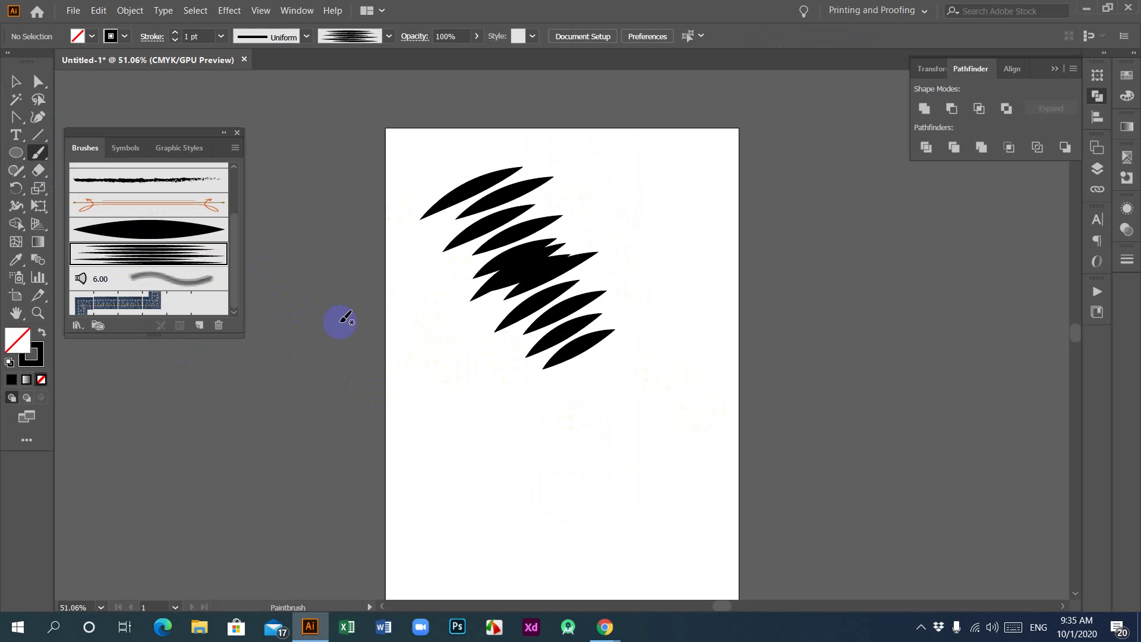
drag(490, 394, 743, 330)
drag(479, 271, 916, 169)
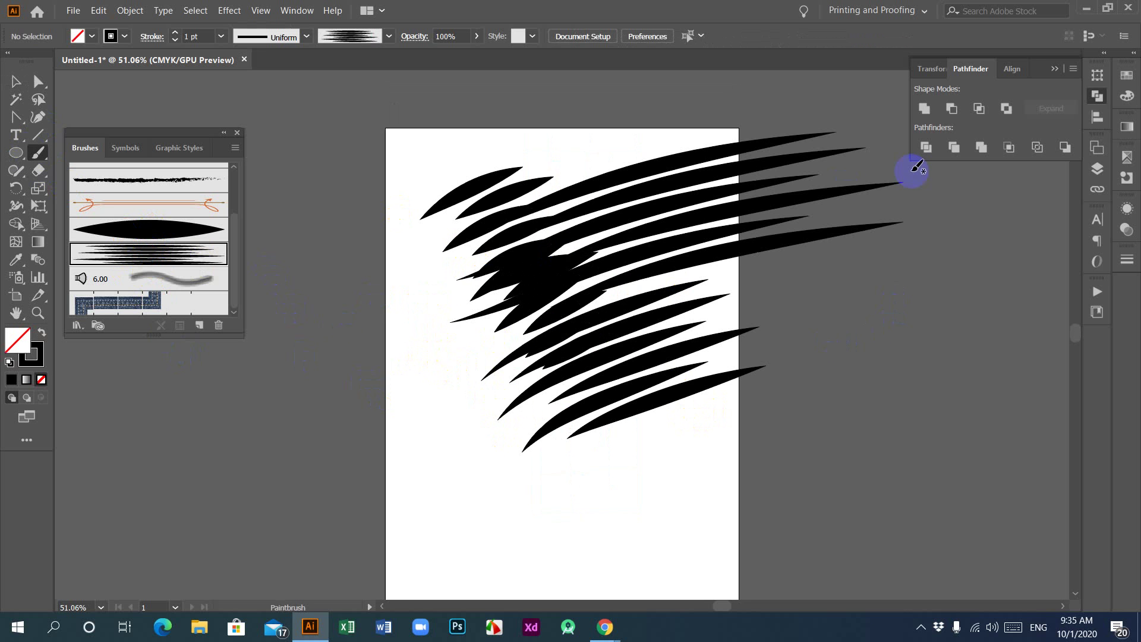
Select all the strokes painted with the six-spike art brush and delete them.
click(15, 81)
mouse_move(441, 137)
mouse_down()
mouse_move(408, 145)
mouse_move(772, 438)
mouse_up()
key(Delete)
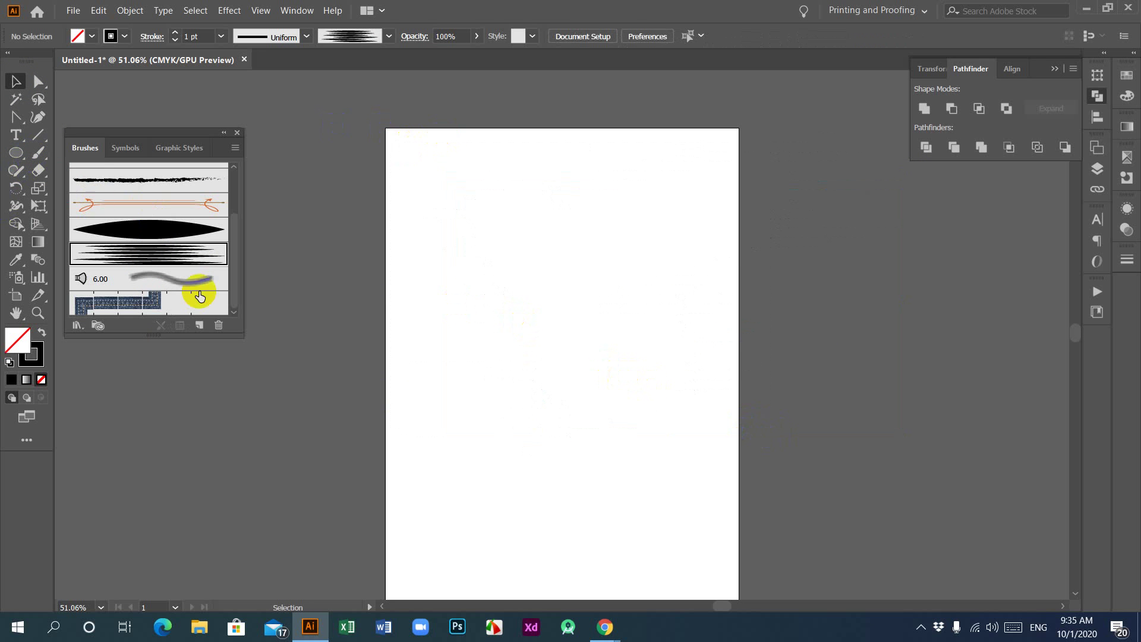
Paint several strokes in different directions across the artboard with the horizontal scatter brush.
scroll(161, 274, up, 3)
click(82, 198)
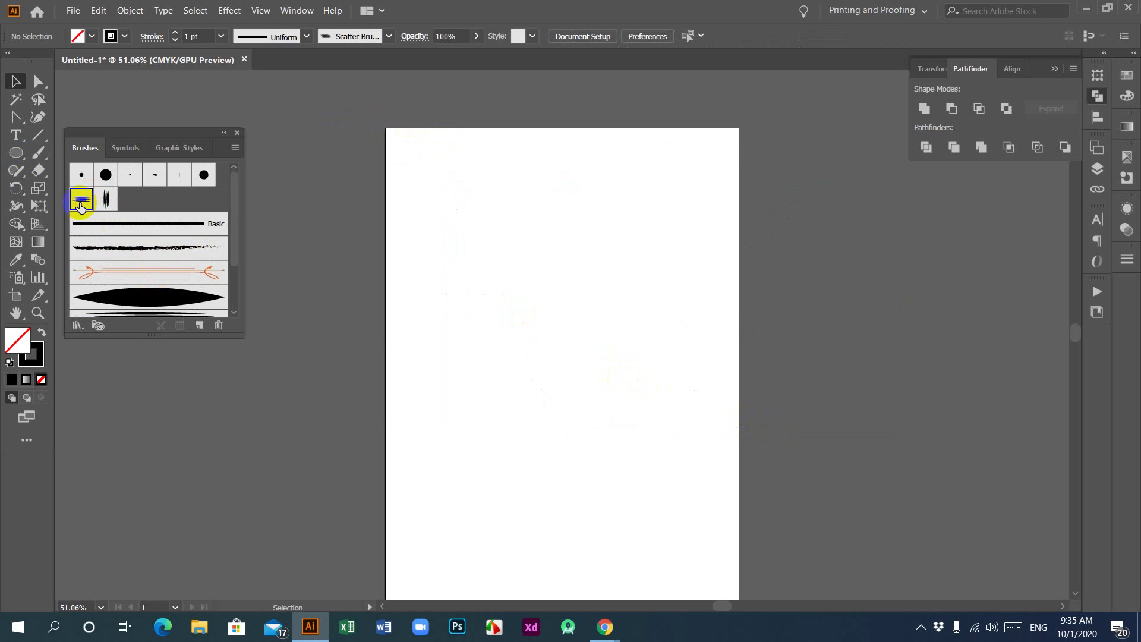
click(38, 153)
drag(492, 382, 502, 380)
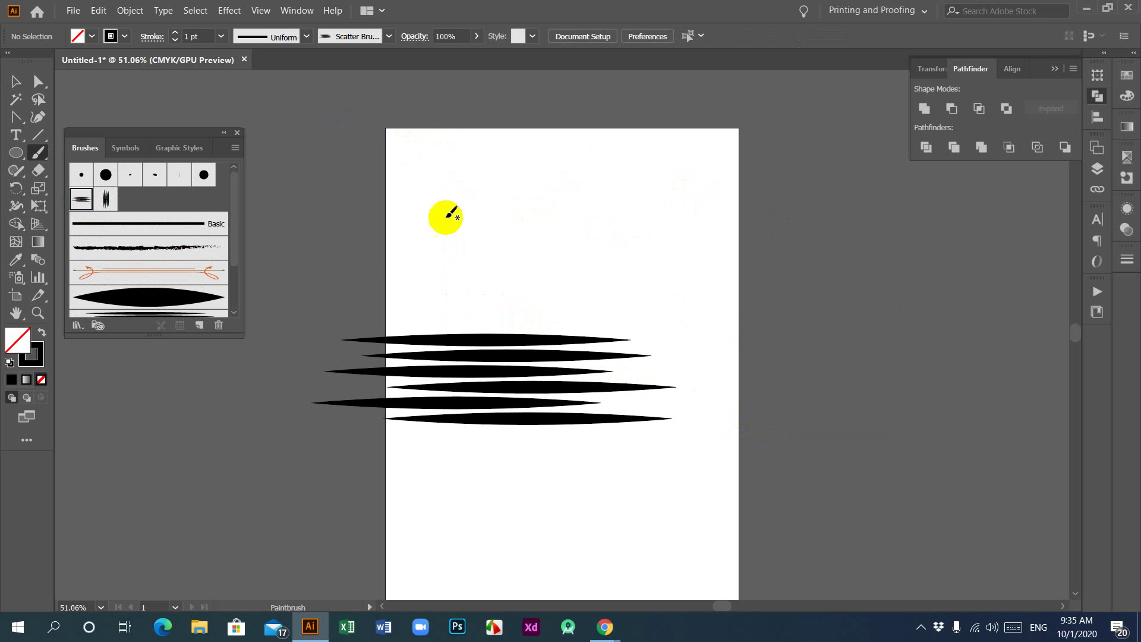
drag(448, 214, 458, 217)
drag(819, 304, 856, 305)
drag(622, 275, 626, 294)
Select all the scatter brush strokes and delete them.
click(15, 81)
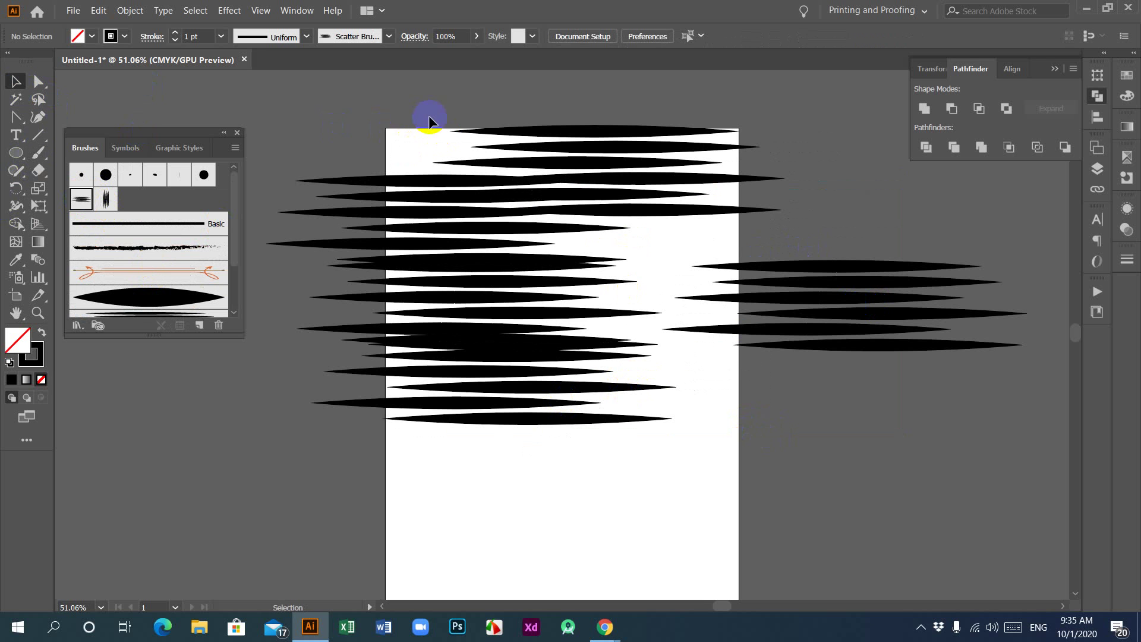
mouse_move(406, 100)
mouse_down()
mouse_move(576, 375)
mouse_move(825, 456)
mouse_up()
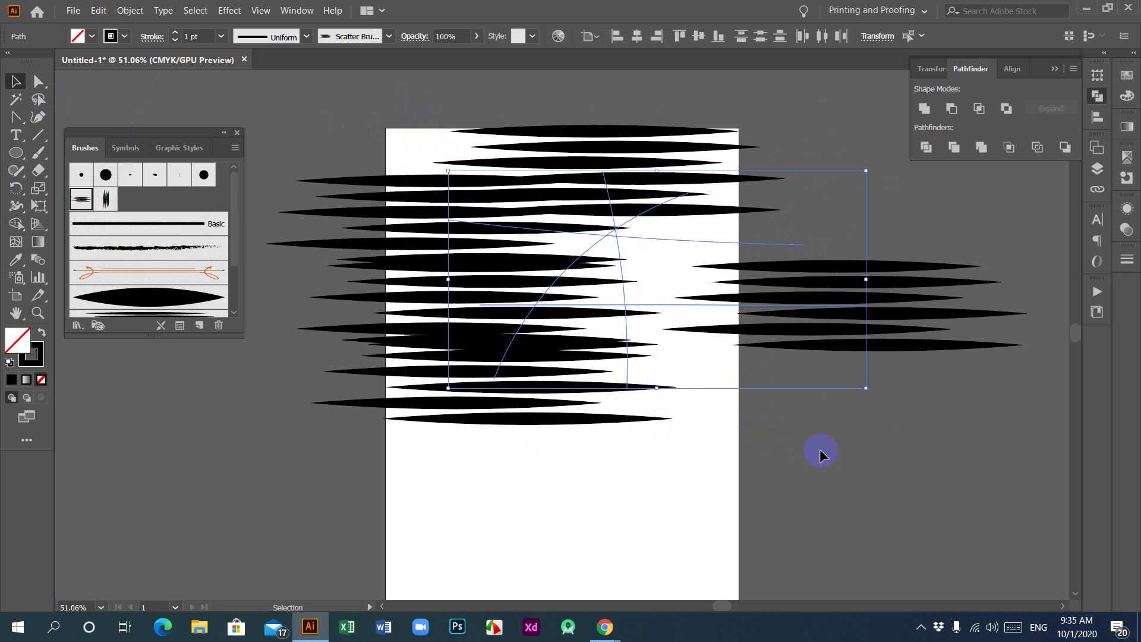
key(Delete)
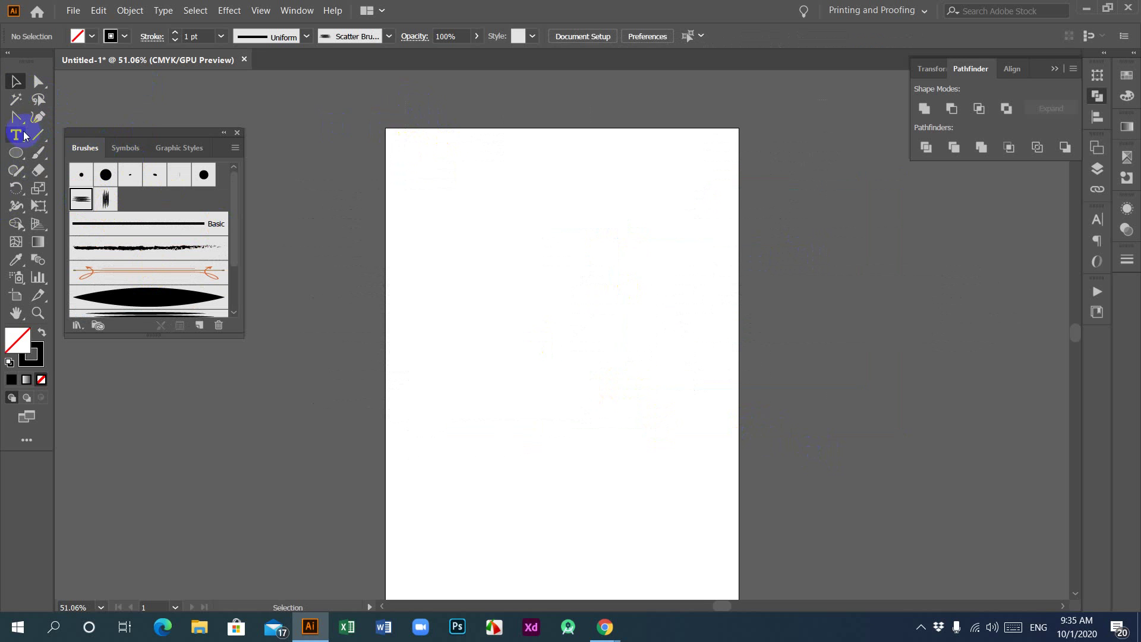
Paint one horizontal stroke and six very short strokes across and beside the artboard with the horizontal scatter brush.
click(37, 152)
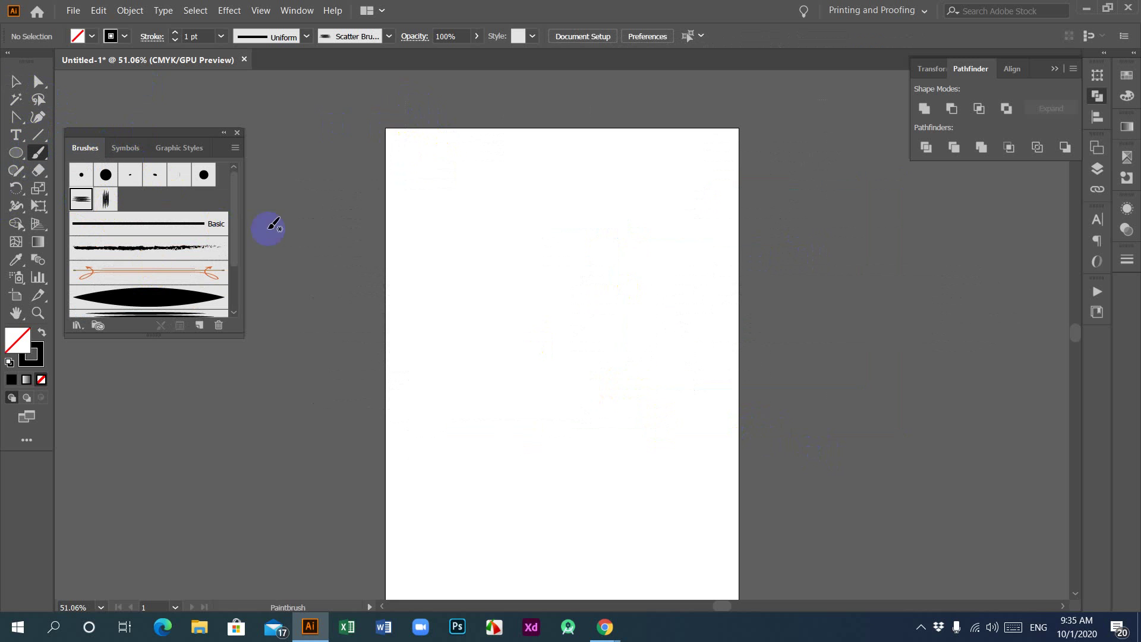
drag(479, 326, 607, 324)
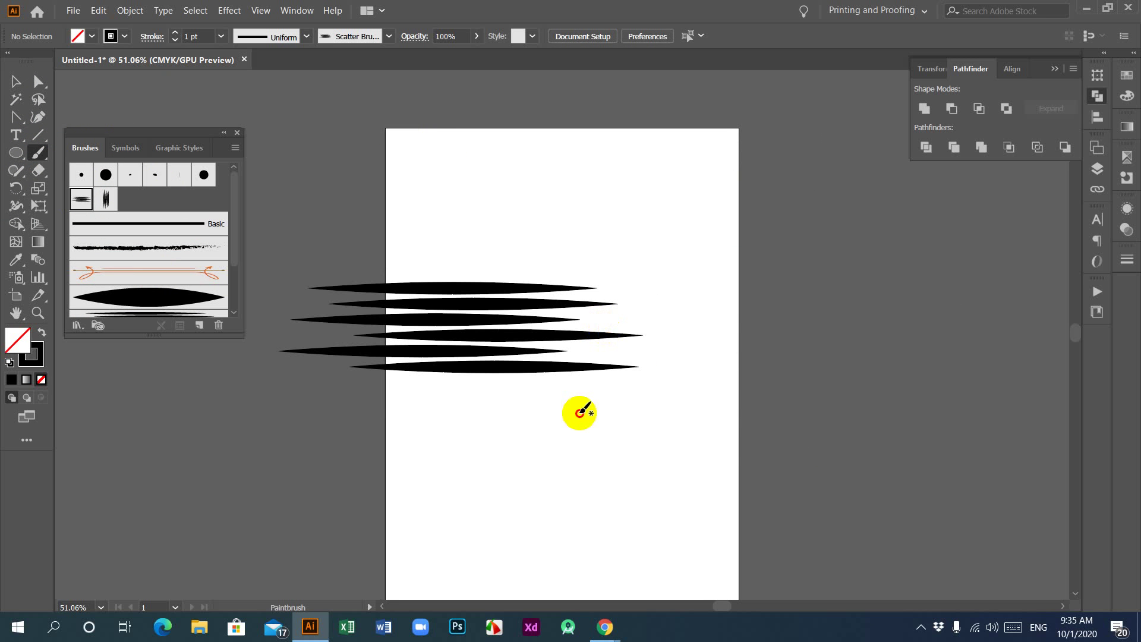
drag(576, 407, 581, 410)
drag(656, 273, 662, 277)
drag(589, 174, 591, 176)
drag(437, 255, 440, 259)
drag(833, 408, 835, 410)
drag(857, 217, 858, 219)
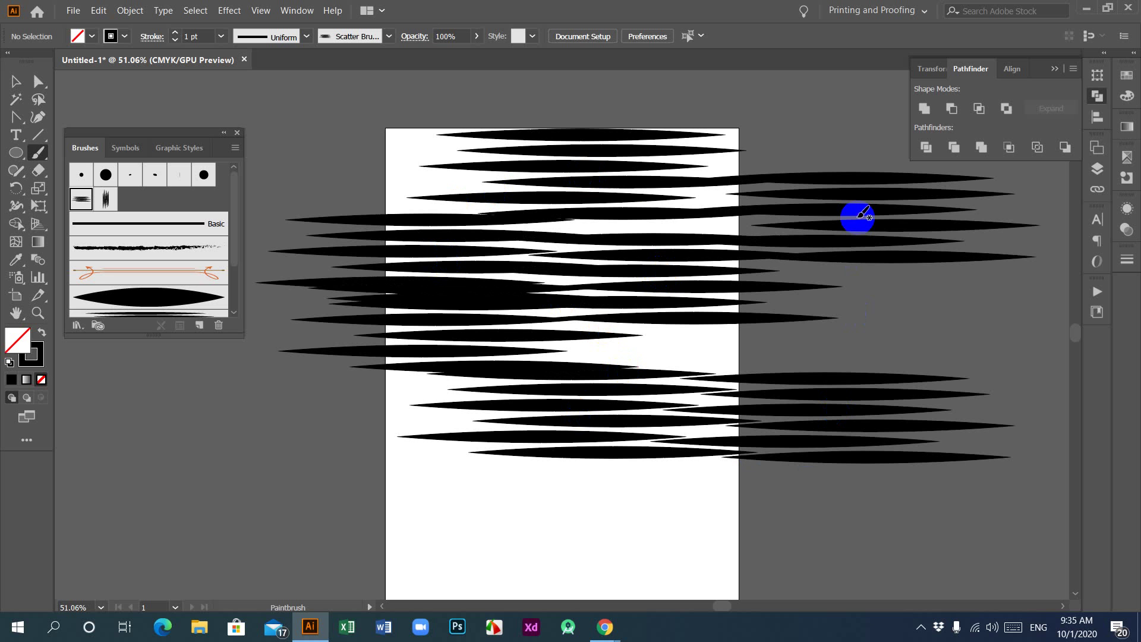
Select all the horizontal scatter brush strokes and delete them.
click(16, 82)
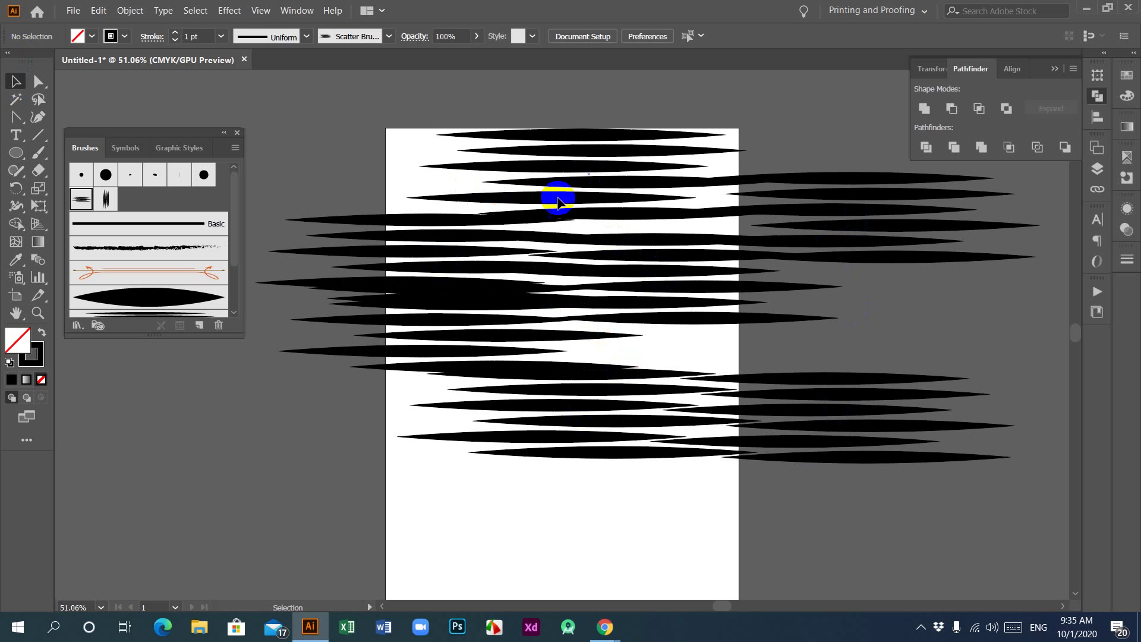
drag(413, 113, 904, 496)
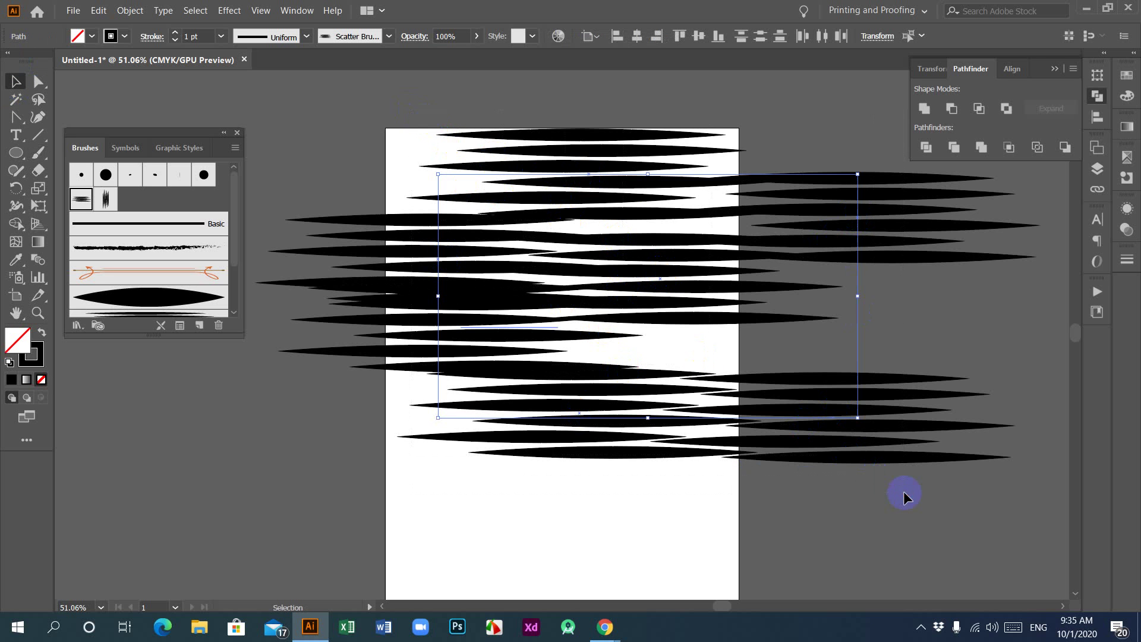
key(Delete)
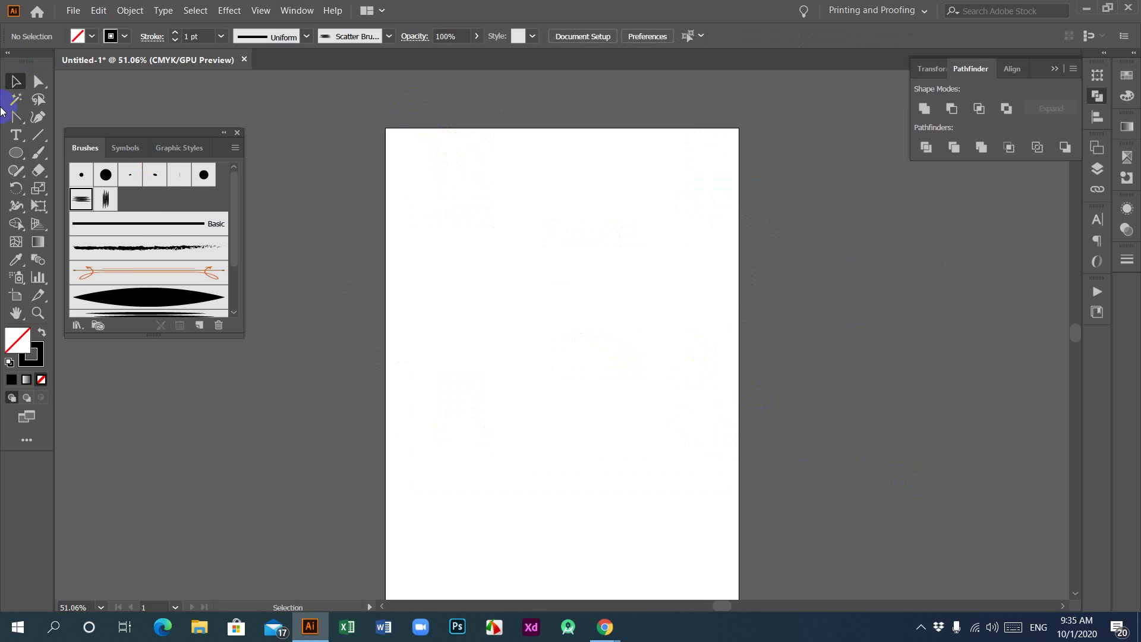
scroll(185, 238, down, 3)
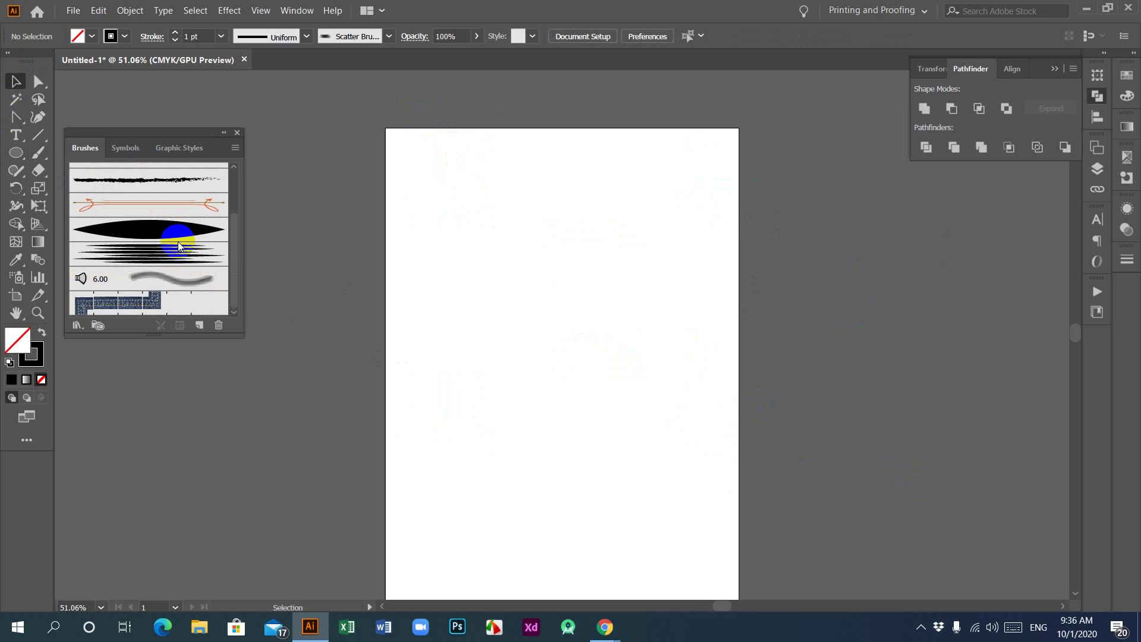
scroll(178, 241, up, 3)
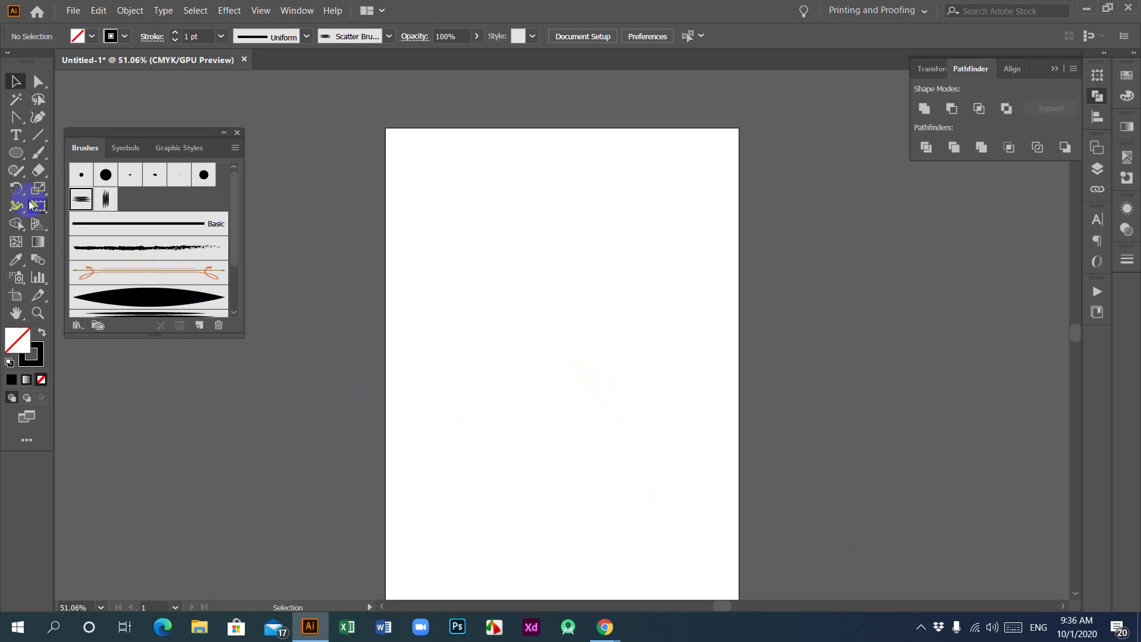
Switch to Chrome to check the Day 02 classwork topics and the Google Meet call, and return to Illustrator.
click(611, 629)
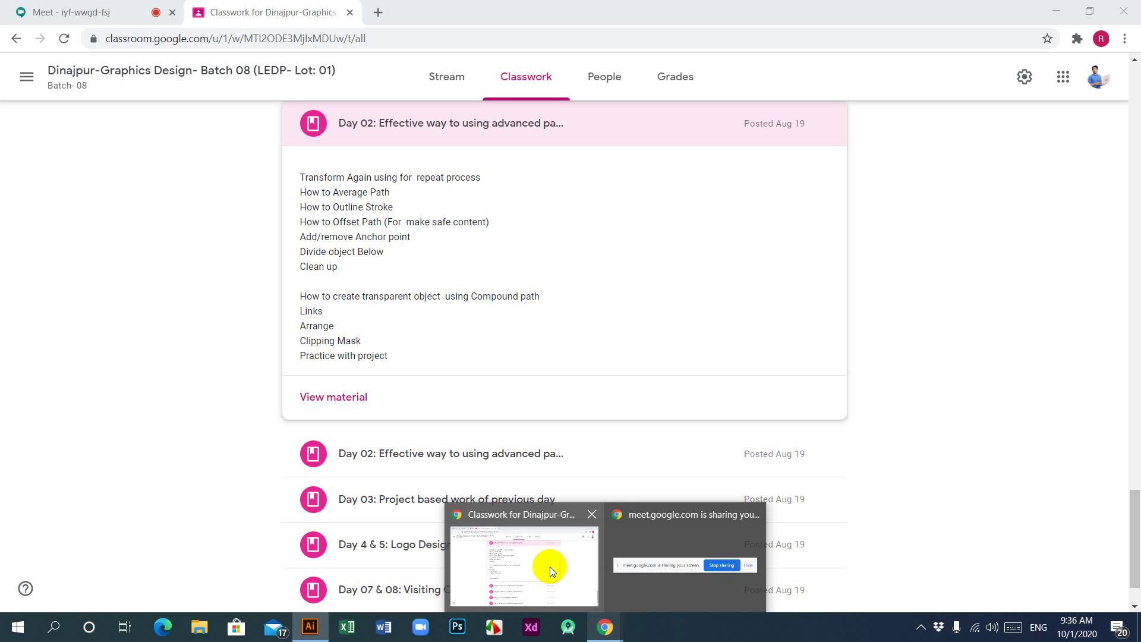
click(551, 566)
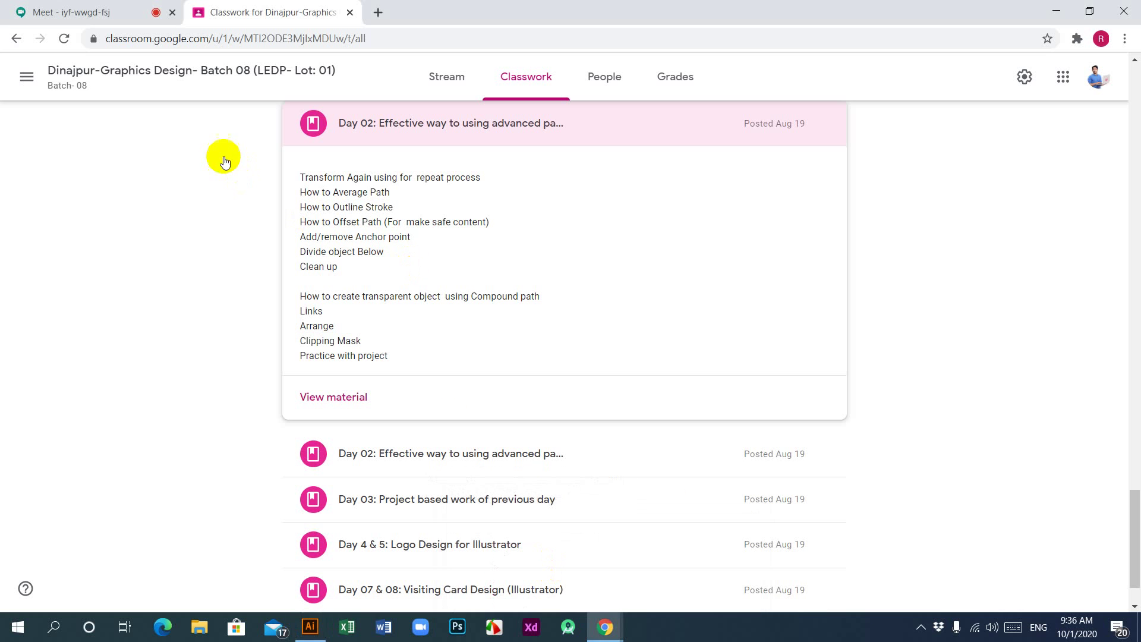
click(103, 8)
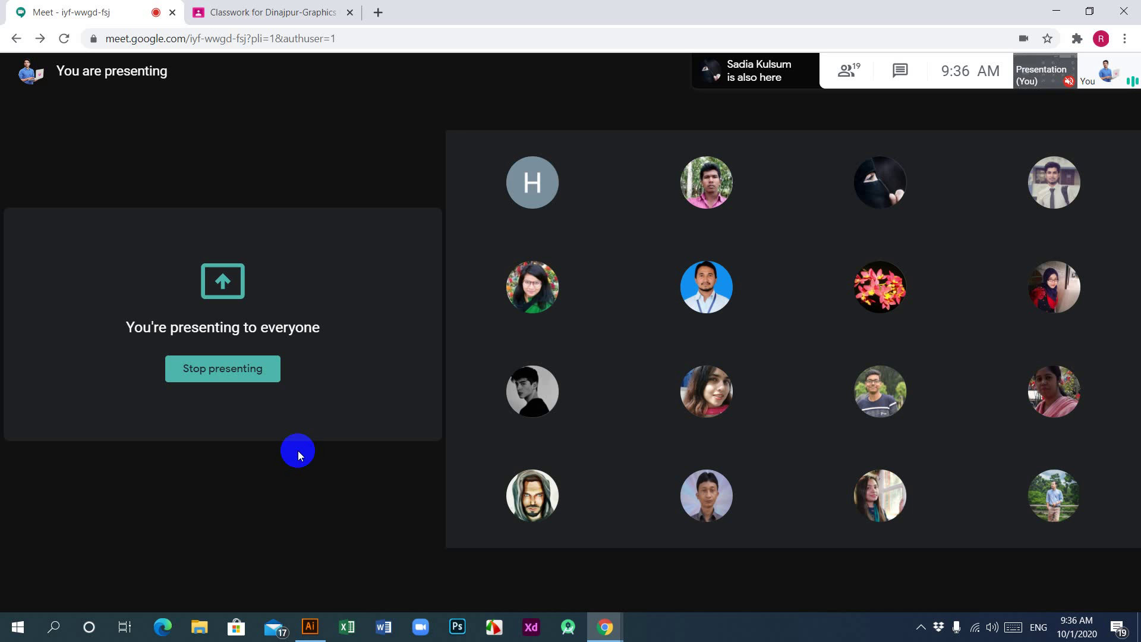
click(310, 627)
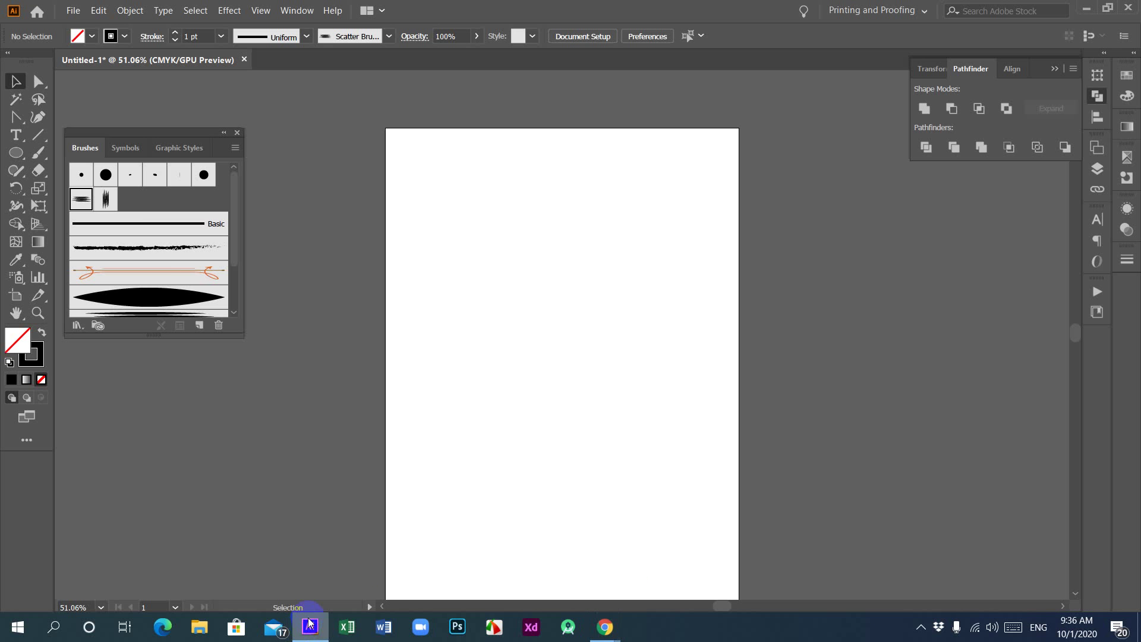
Paint two curved strokes and two looping strokes with the single pointed-ellipse art brush.
click(135, 296)
click(36, 160)
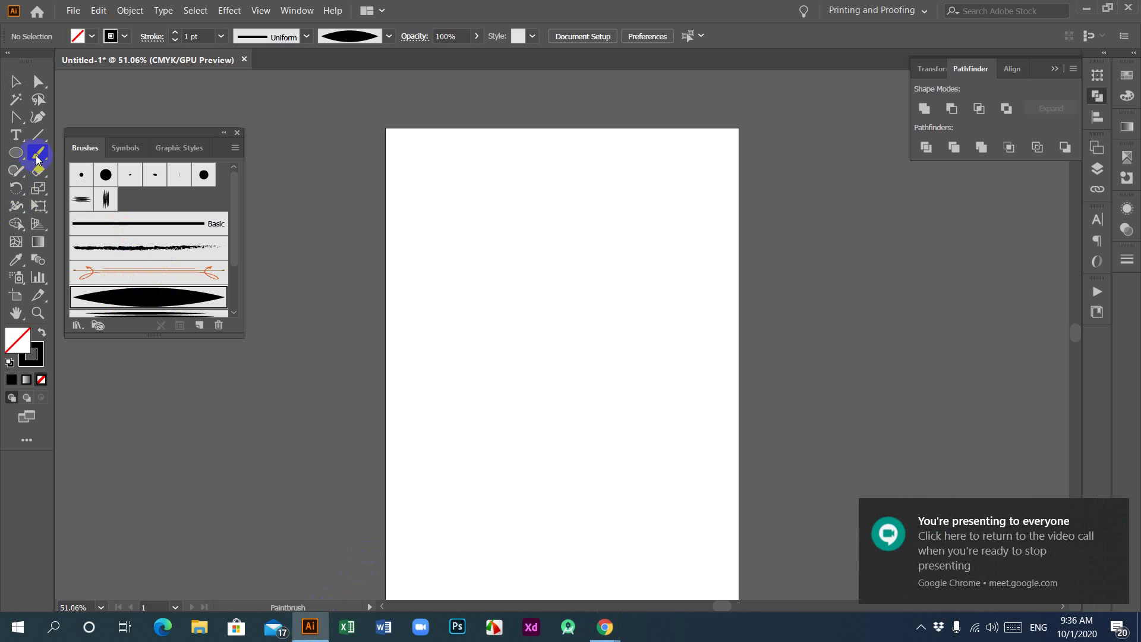
mouse_move(429, 302)
mouse_down()
mouse_move(548, 204)
mouse_move(648, 184)
mouse_up()
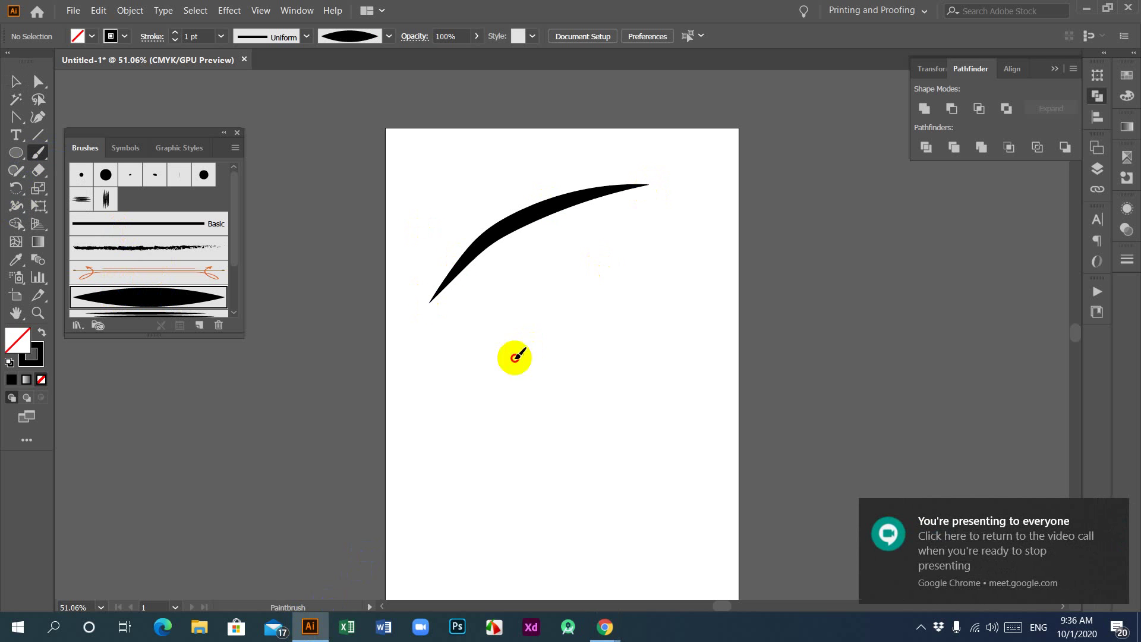
drag(515, 357, 838, 181)
click(200, 326)
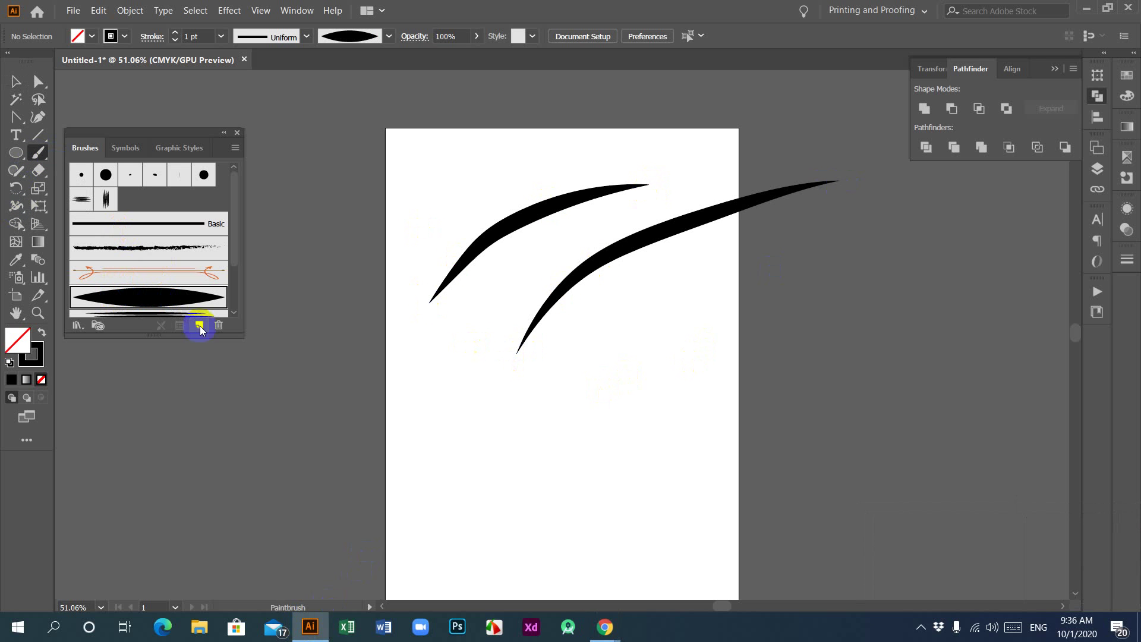
click(737, 214)
drag(999, 297, 998, 297)
mouse_move(553, 385)
mouse_down()
mouse_move(510, 382)
mouse_move(647, 430)
mouse_up()
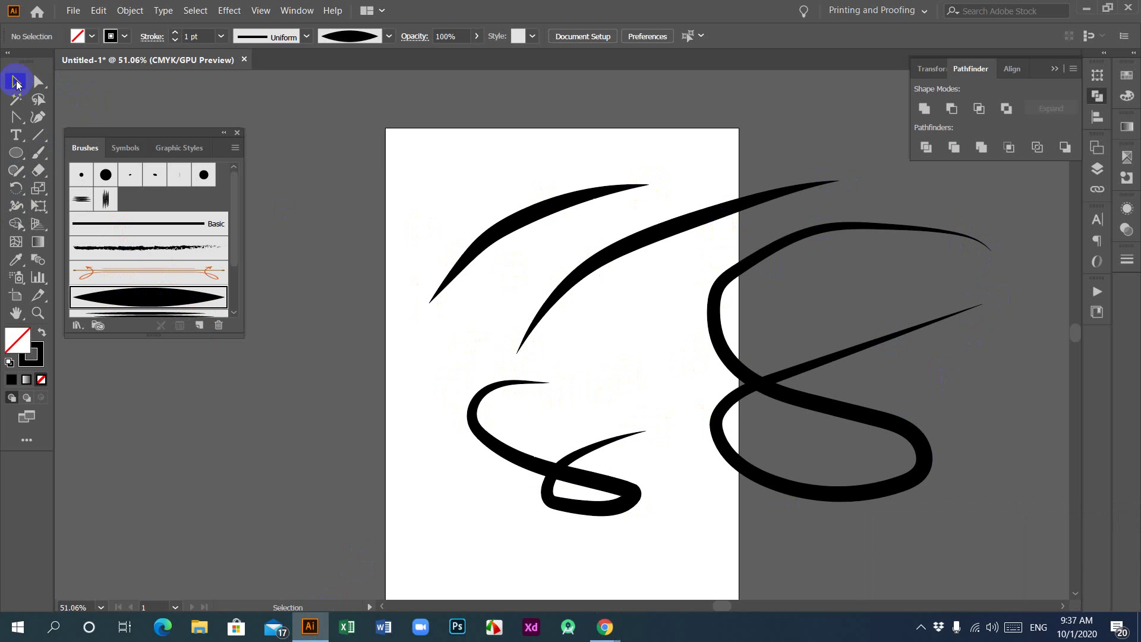
Select all four pointed-ellipse art brush strokes and delete them.
drag(415, 163, 961, 491)
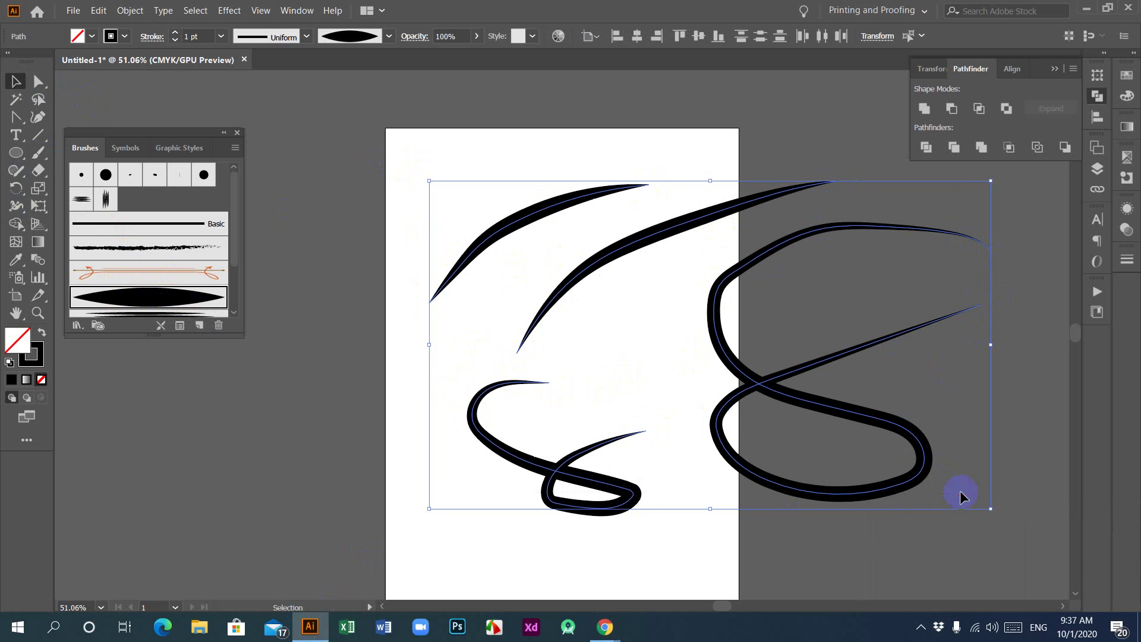
key(Delete)
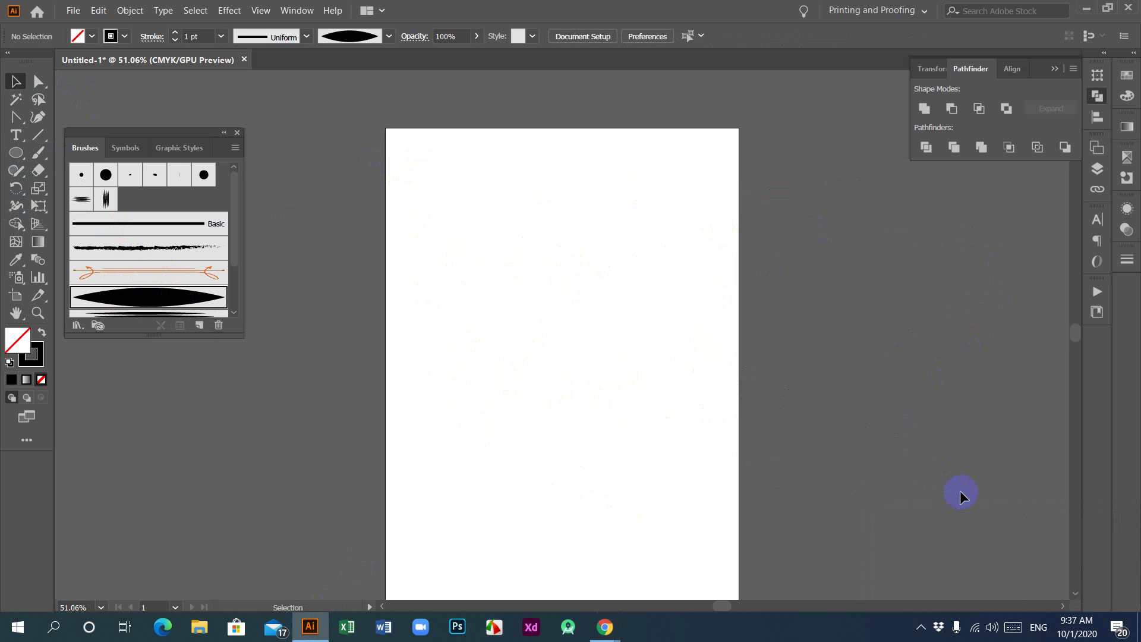
Paint a long arc from the artboard's lower left to beyond its upper right edge with the vertical scatter brush.
click(106, 199)
click(37, 156)
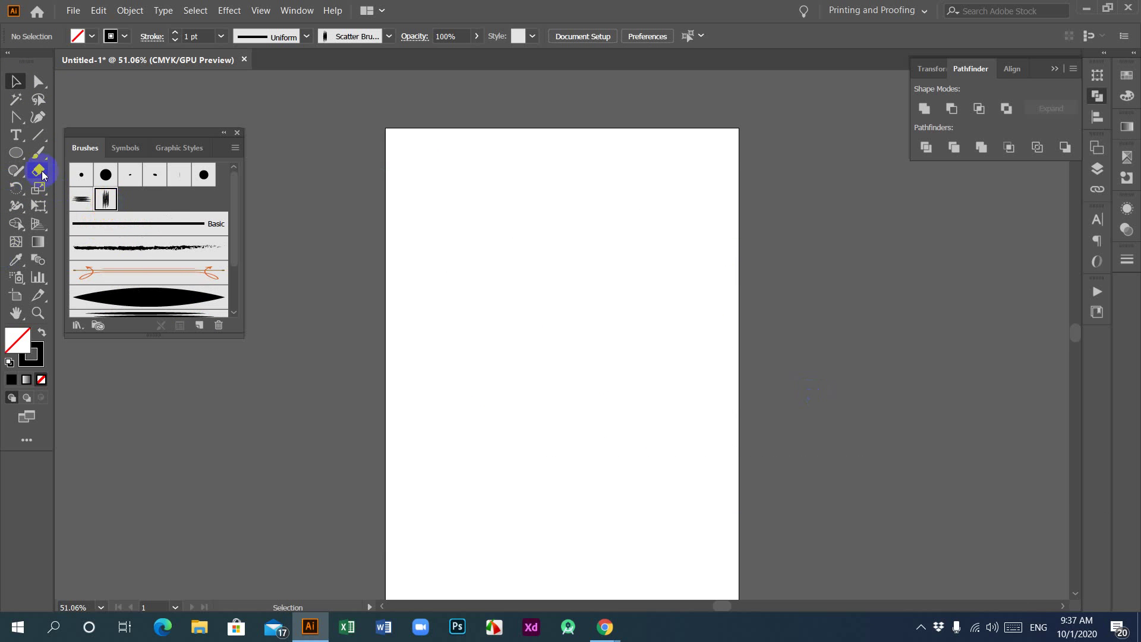
mouse_move(460, 395)
mouse_down()
mouse_move(469, 387)
mouse_move(452, 425)
mouse_up()
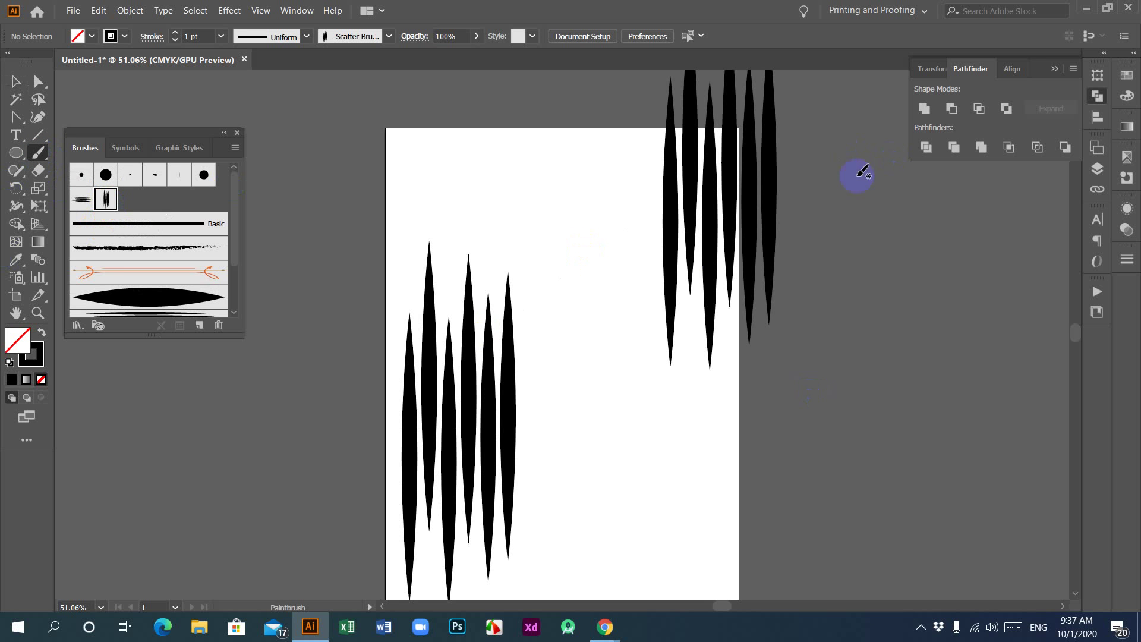
mouse_move(862, 172)
mouse_down()
mouse_move(472, 390)
mouse_move(759, 173)
mouse_move(472, 395)
mouse_move(696, 177)
mouse_up()
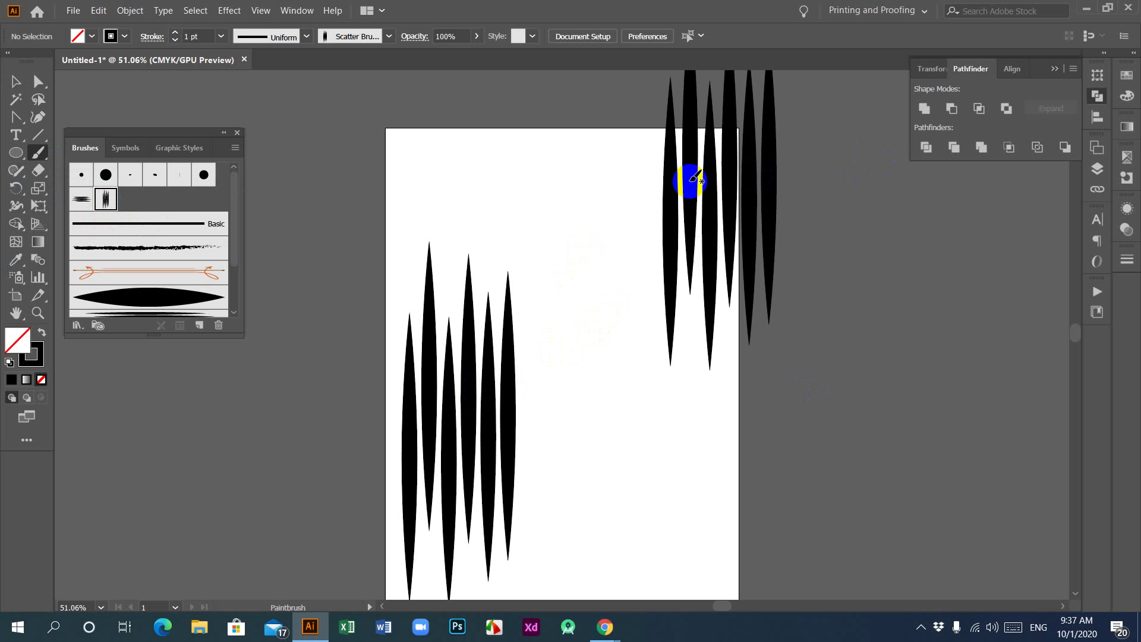
Select the arc painted with the vertical scatter brush and delete it.
click(16, 81)
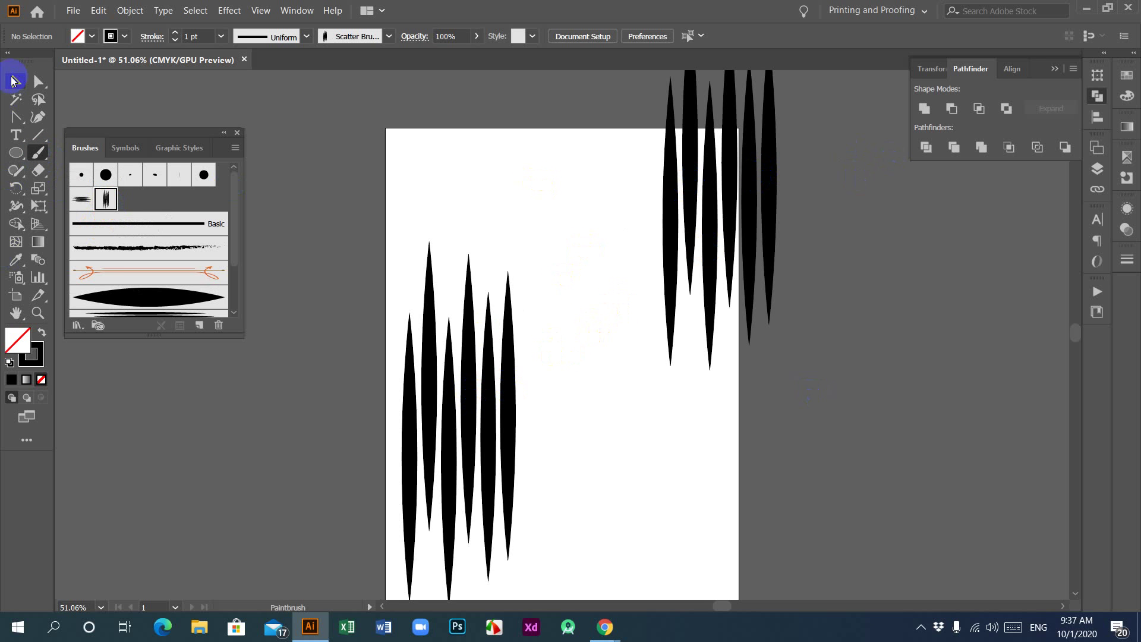
click(721, 197)
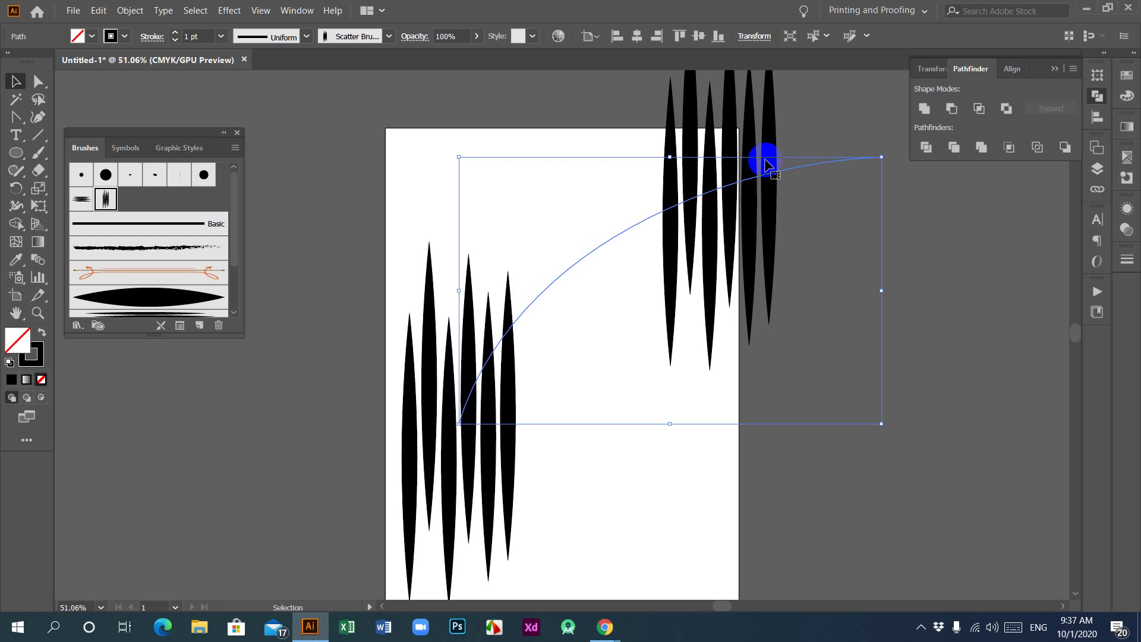
key(Delete)
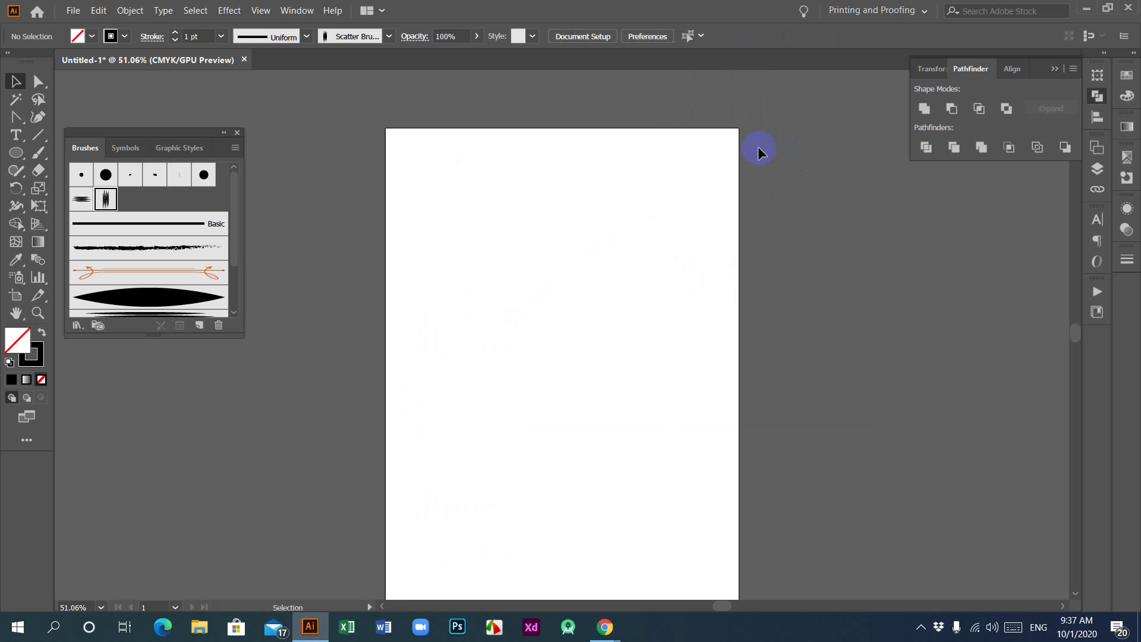
Paint a short and a long wavy stroke rising to the right with the six-spike art brush.
scroll(559, 202, down, 1)
mouse_move(321, 253)
mouse_down()
mouse_move(191, 249)
mouse_move(230, 224)
mouse_up()
scroll(231, 225, down, 3)
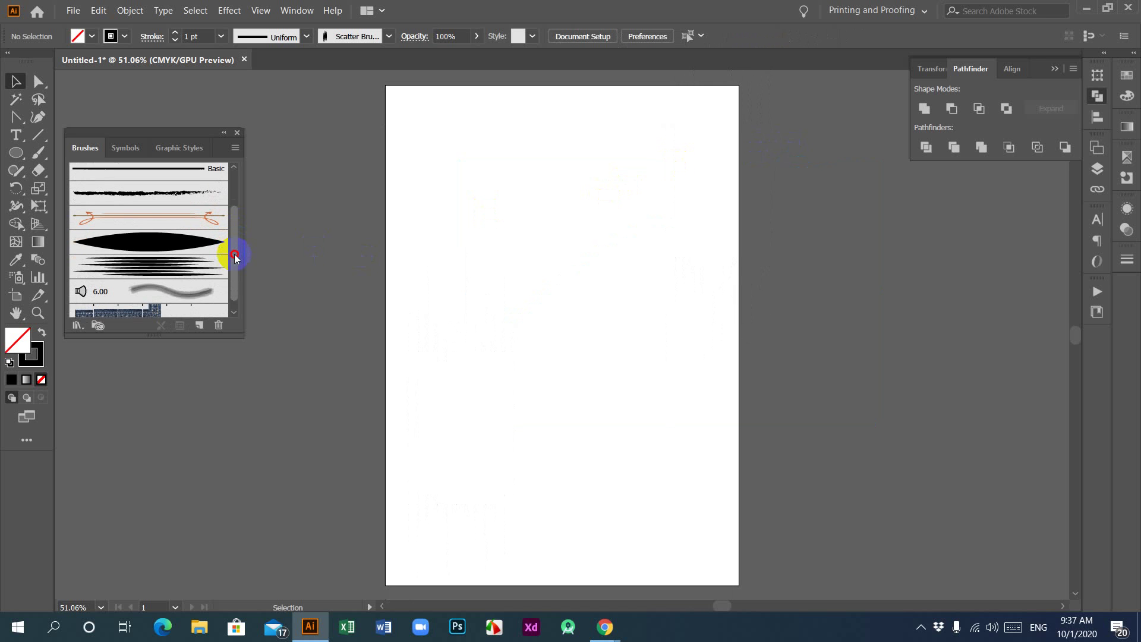
click(168, 250)
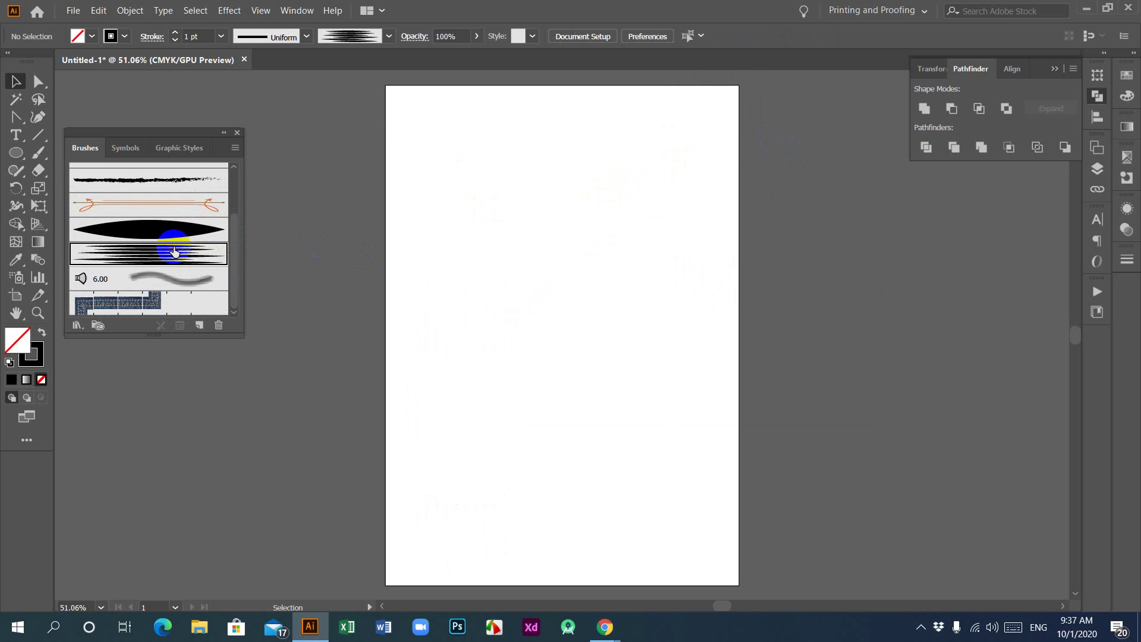
click(37, 153)
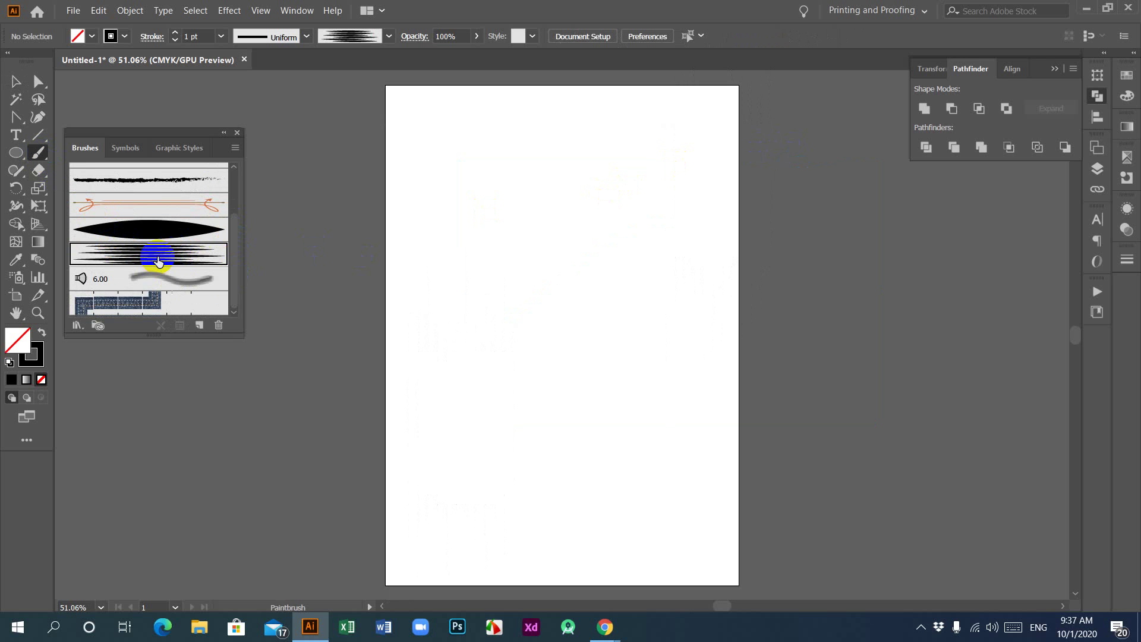
mouse_move(463, 312)
mouse_down()
mouse_move(485, 288)
mouse_move(582, 264)
mouse_move(589, 243)
mouse_up()
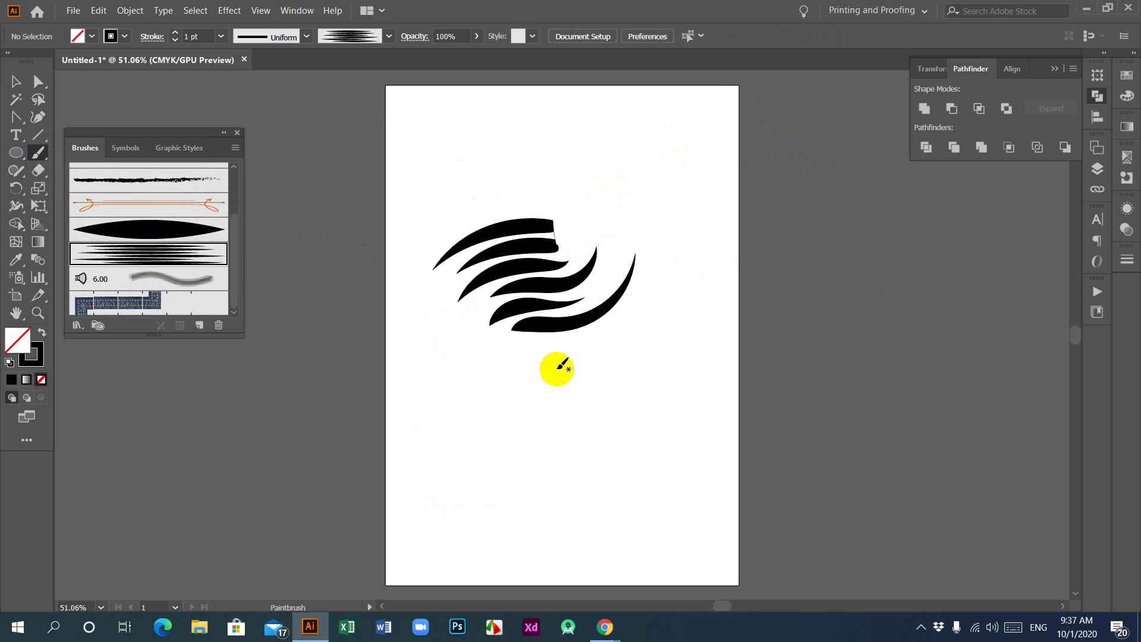
mouse_move(515, 436)
mouse_down()
mouse_move(709, 355)
mouse_move(746, 304)
mouse_move(901, 282)
mouse_move(952, 254)
mouse_up()
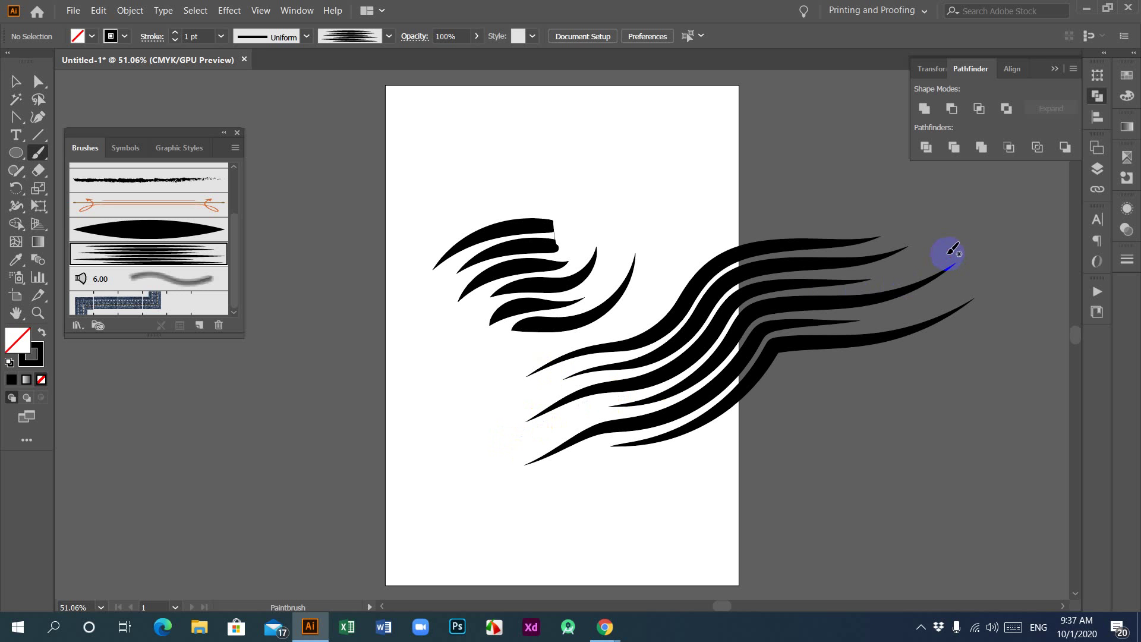
Select both wavy six-spike art brush strokes and delete them.
click(16, 81)
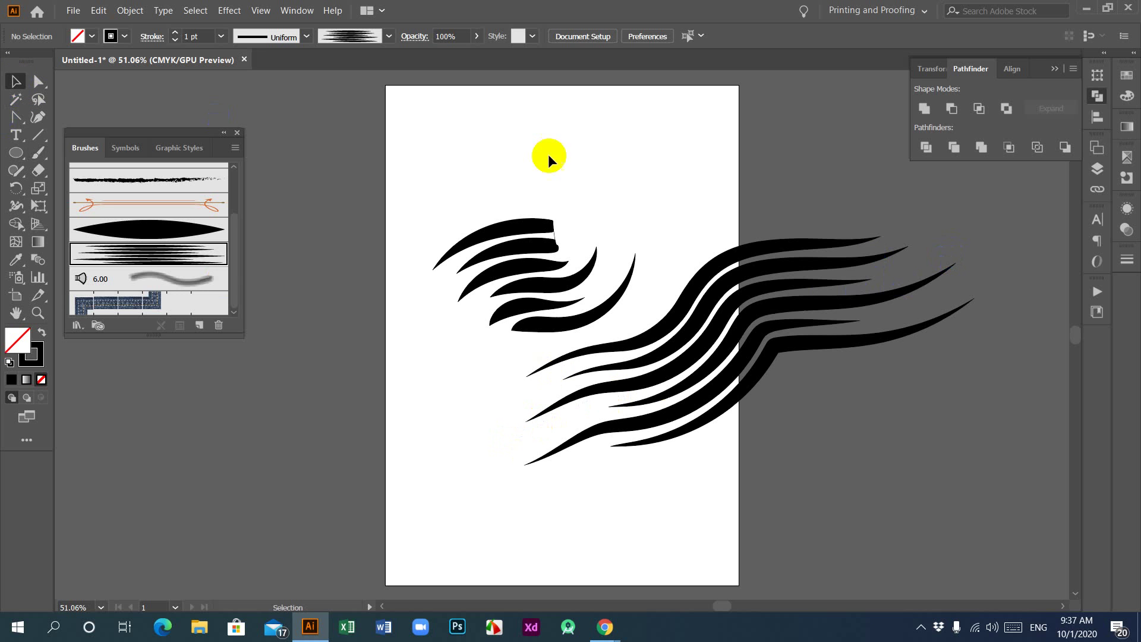
drag(467, 176, 854, 445)
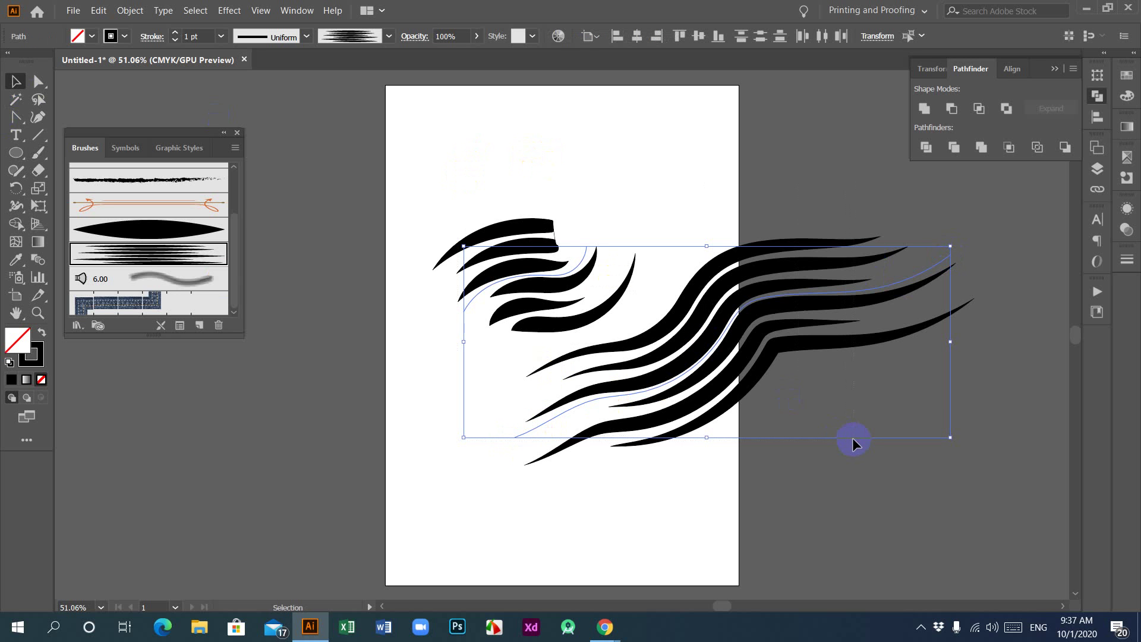
key(Delete)
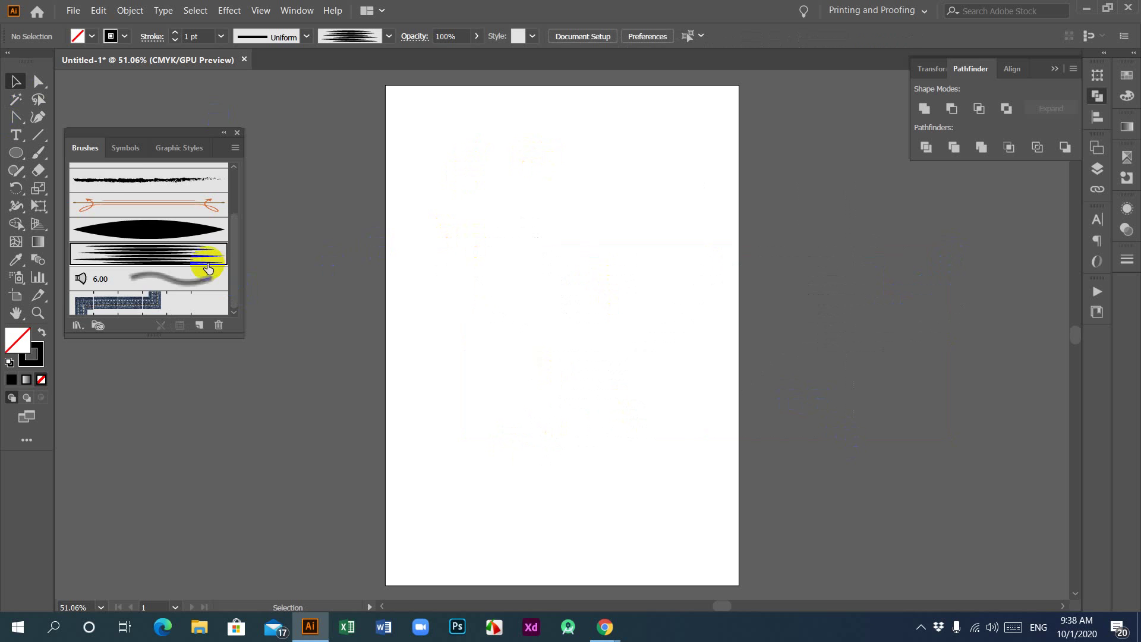
scroll(205, 259, up, 3)
click(109, 198)
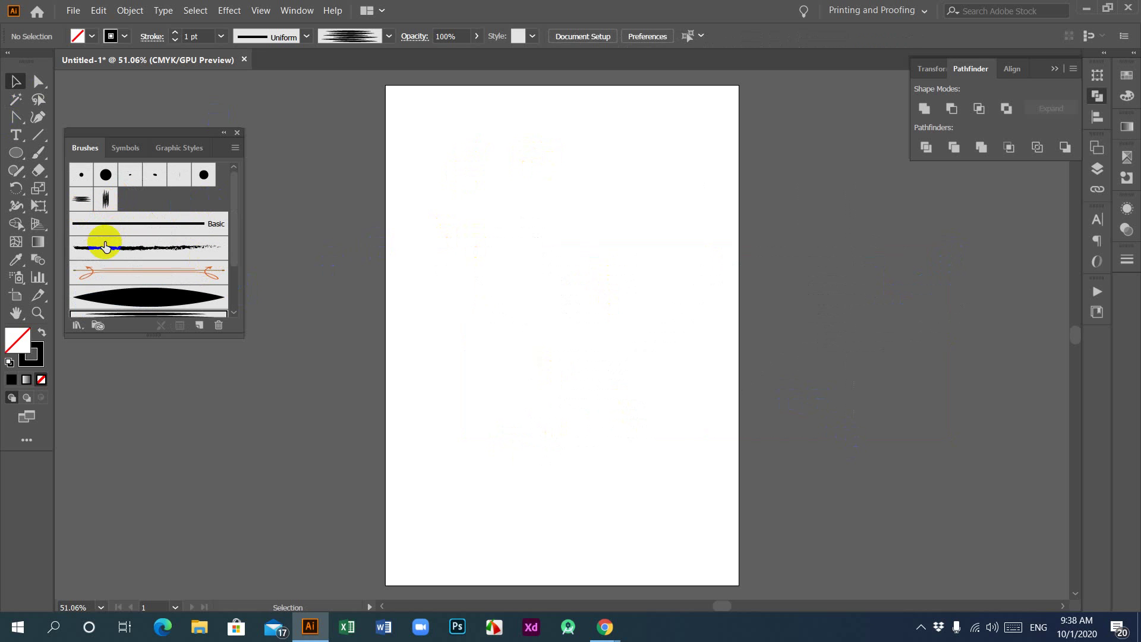
scroll(107, 247, down, 2)
scroll(106, 247, up, 2)
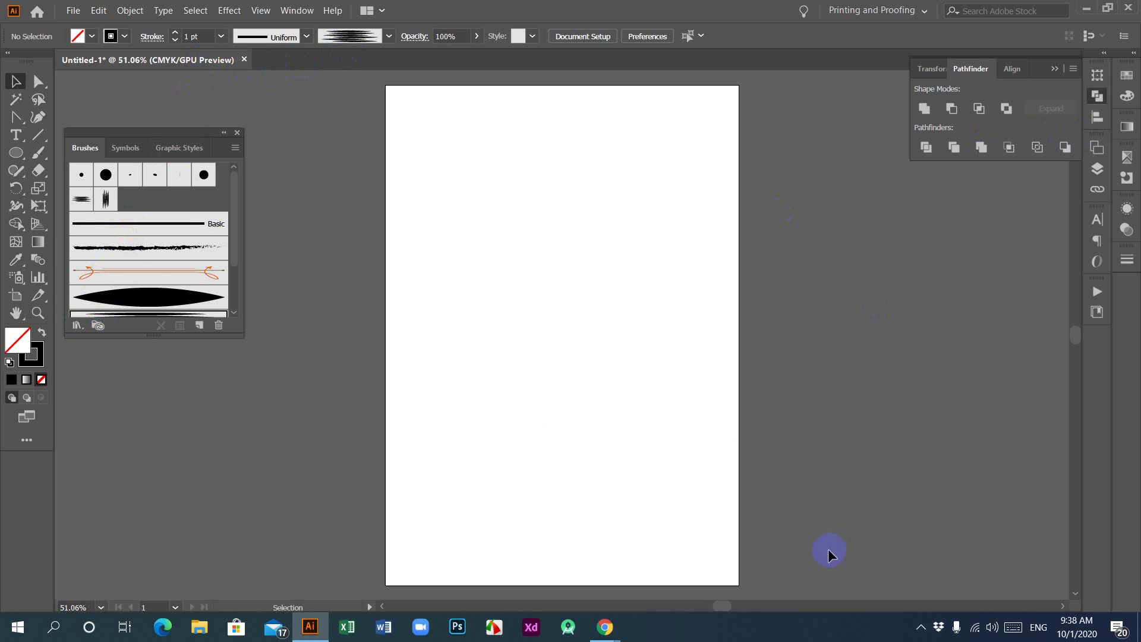
mouse_move(602, 633)
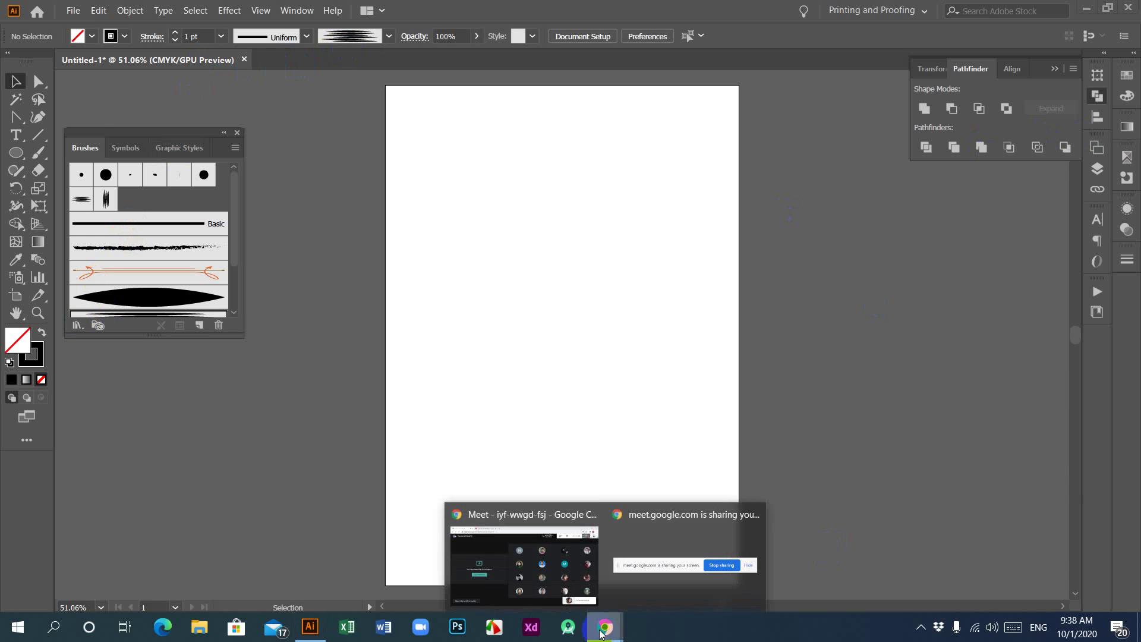
Switch to Chrome and open freelancer.com in a new browser tab.
click(487, 546)
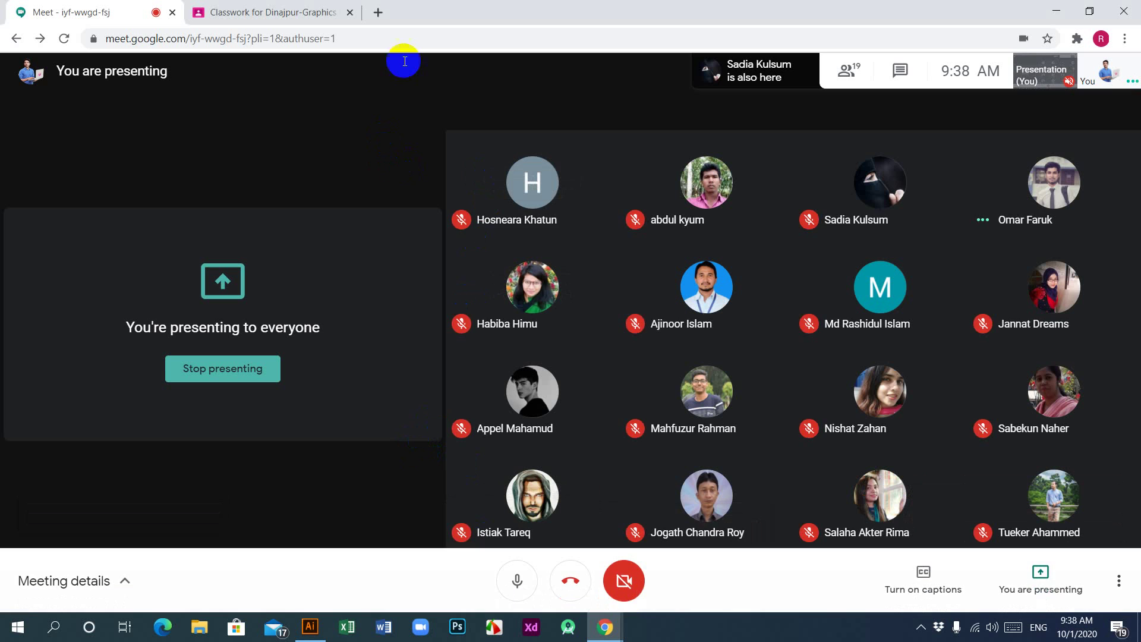
click(380, 14)
click(383, 39)
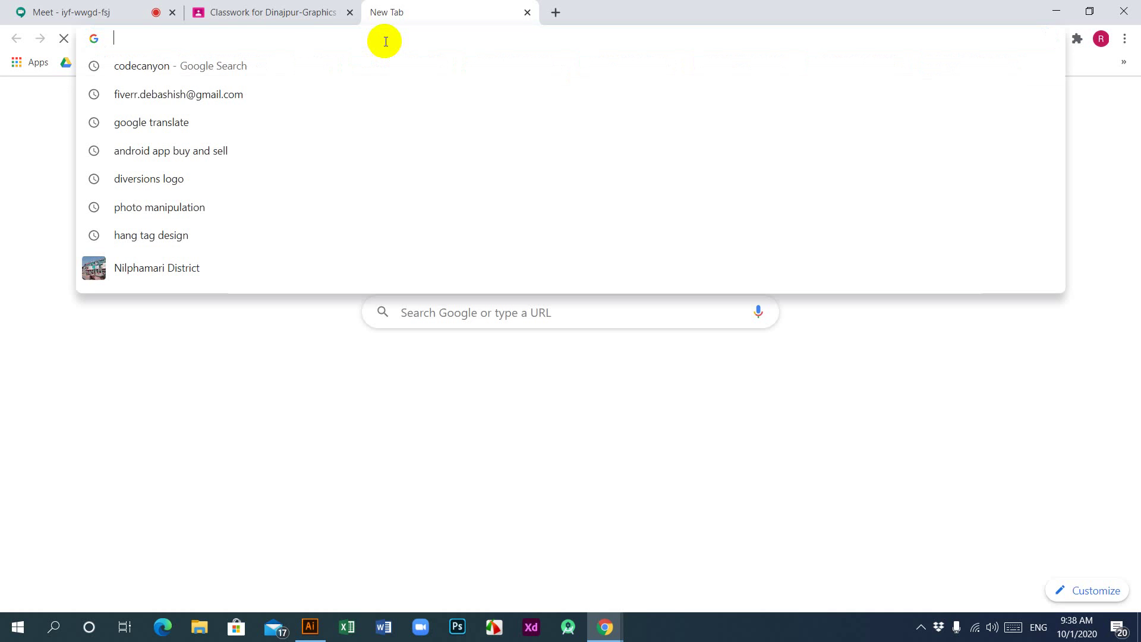
text(free)
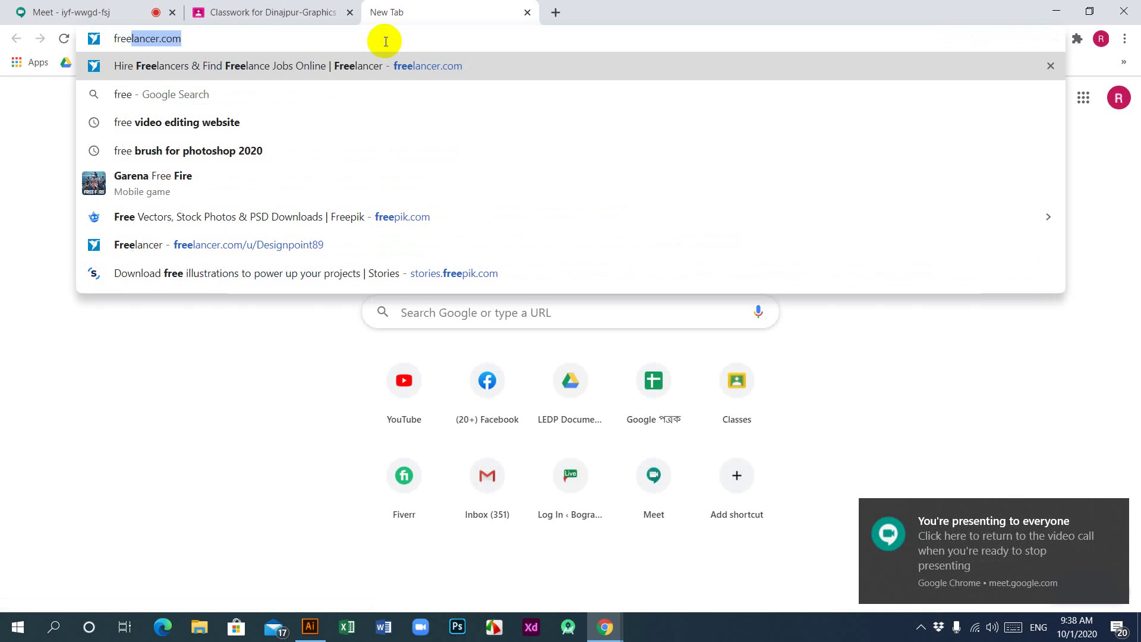
text(la)
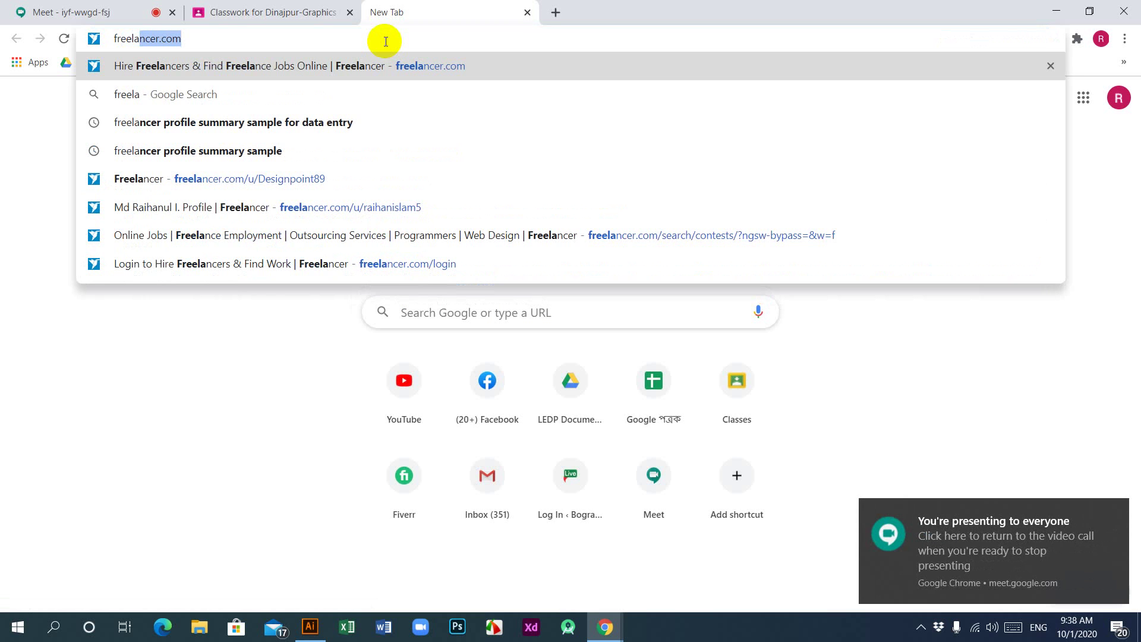
text(ncer)
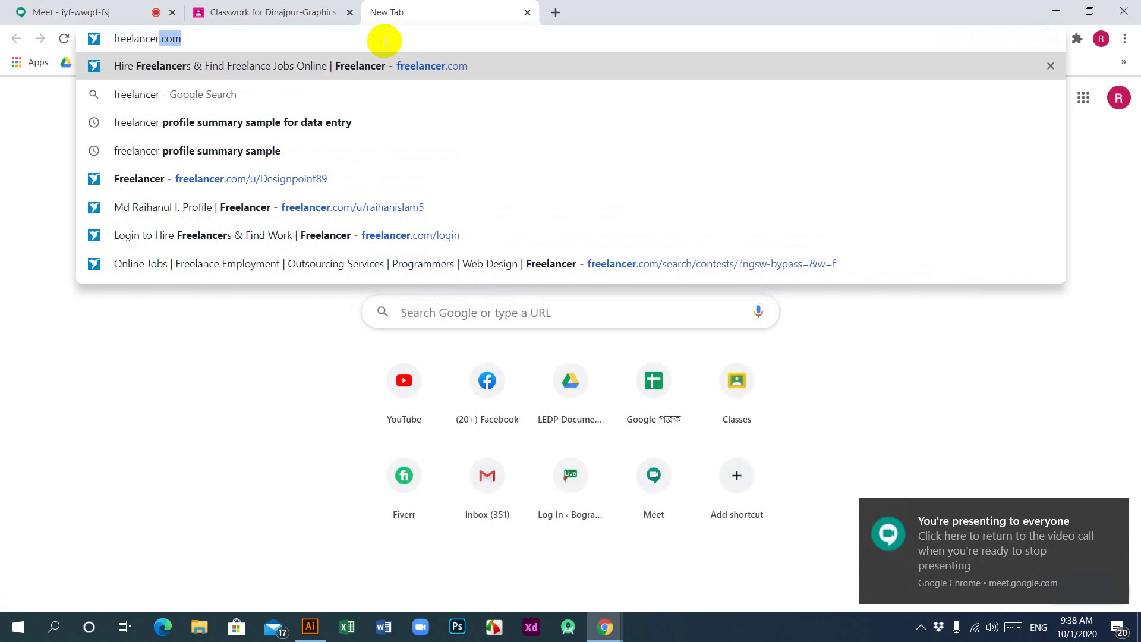
key(Return)
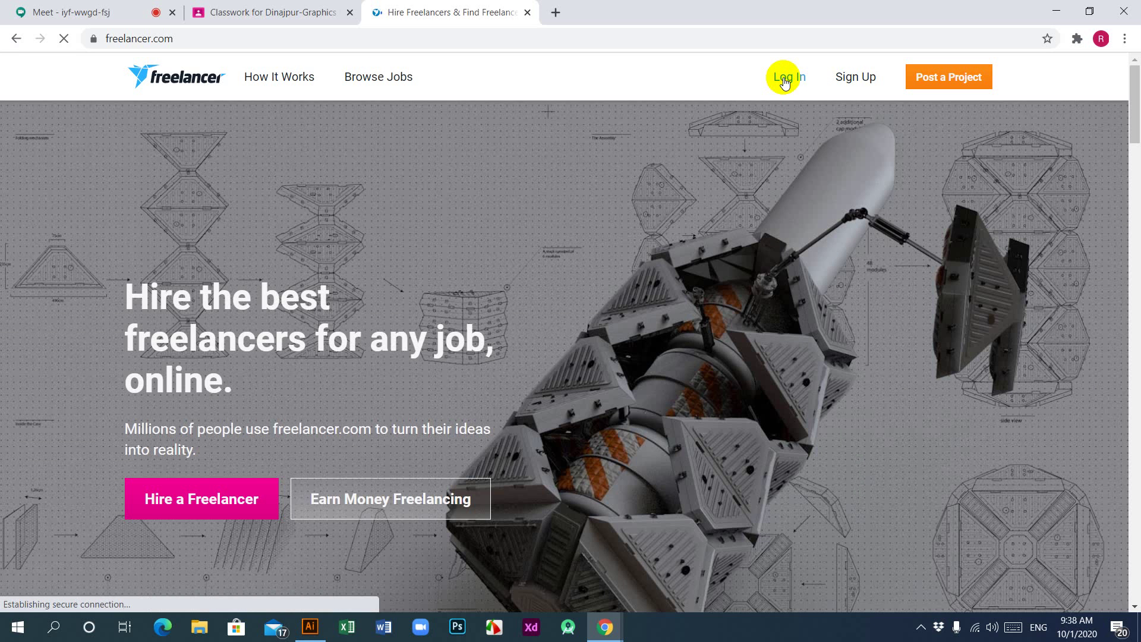
Log in to Freelancer with the saved account credentials and open the list of available contests.
click(786, 81)
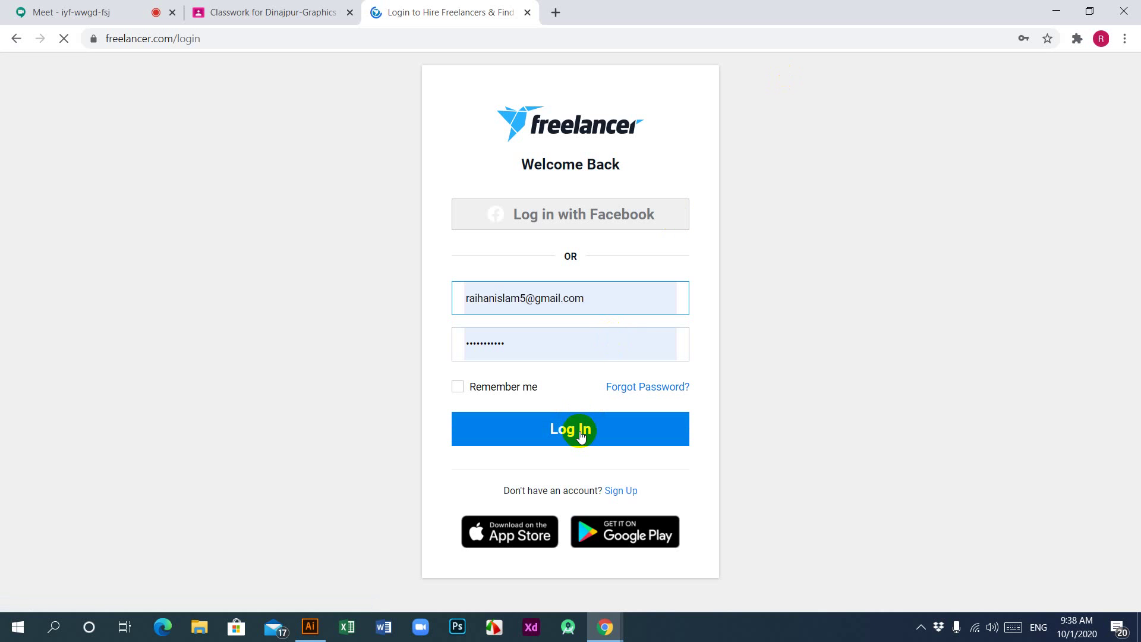
click(581, 435)
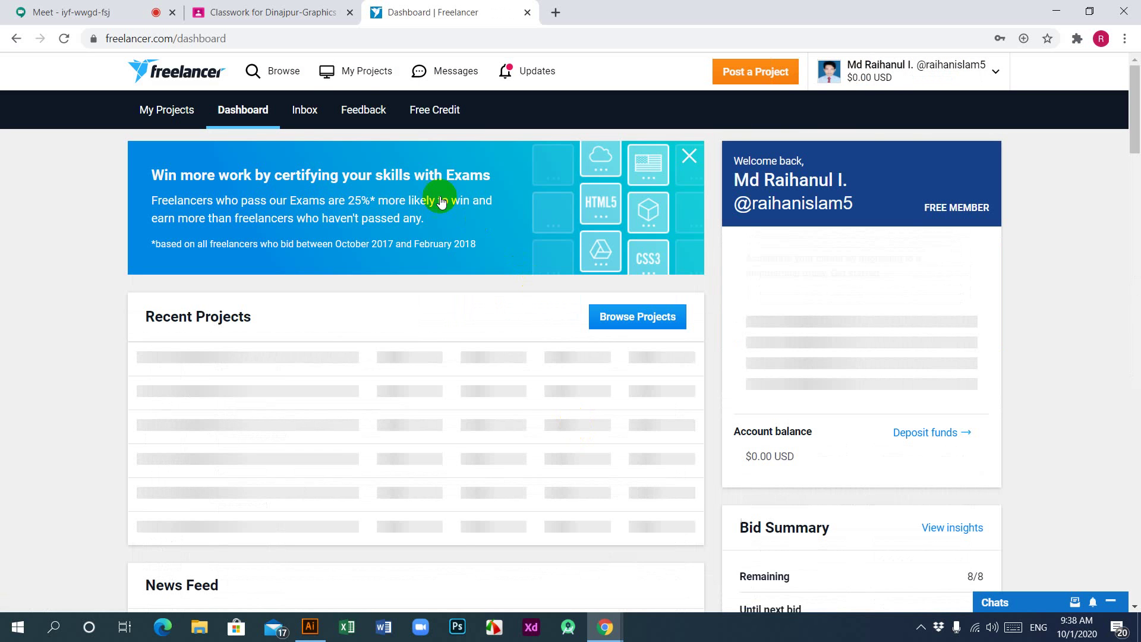
click(284, 72)
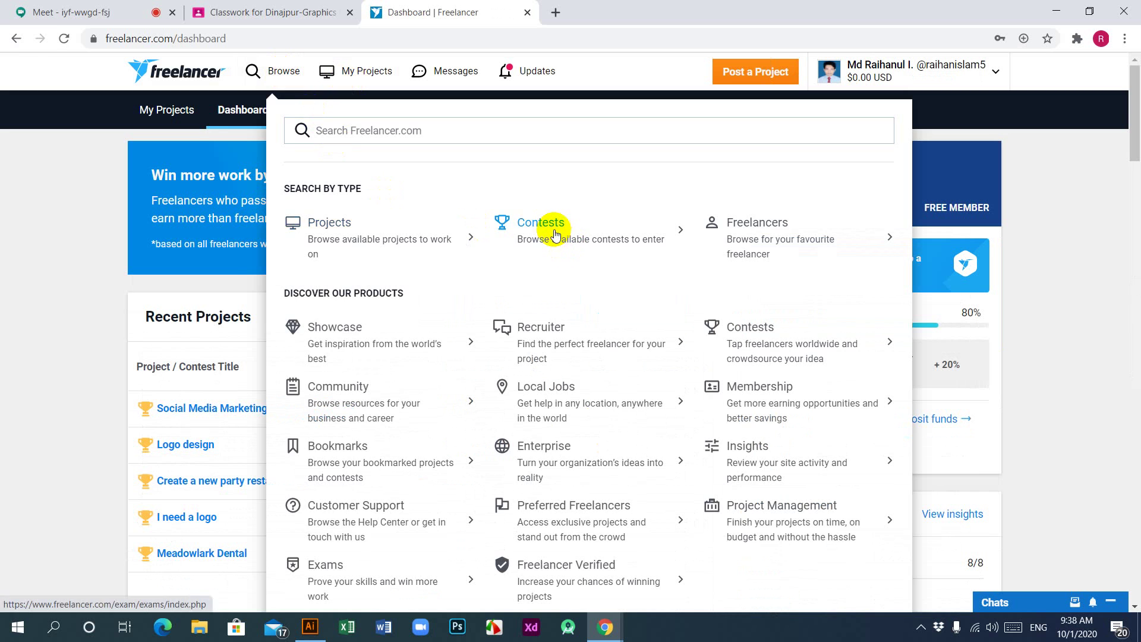
click(554, 229)
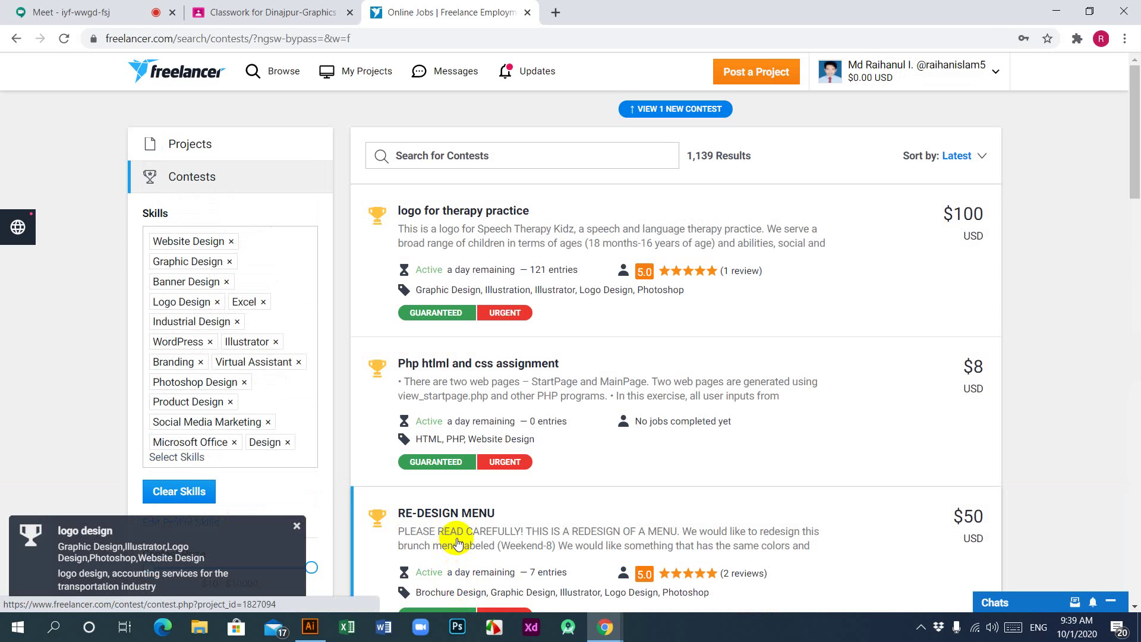
Find the Line Drawing / Sketch contest in the contest list and open its submitted entries.
scroll(458, 542, down, 9)
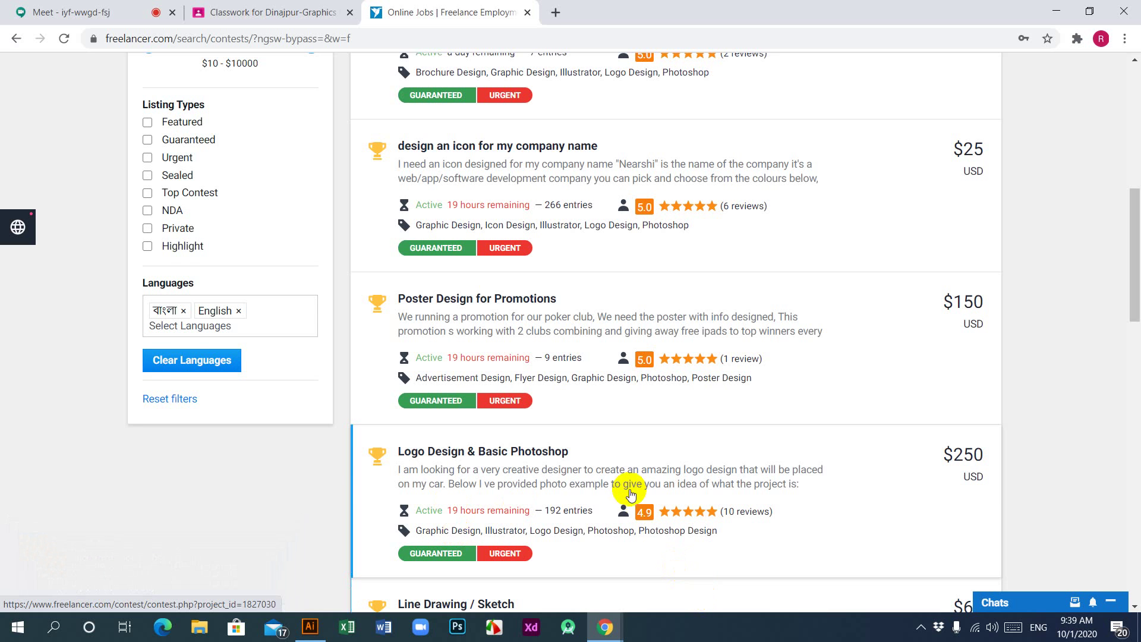
scroll(581, 473, down, 3)
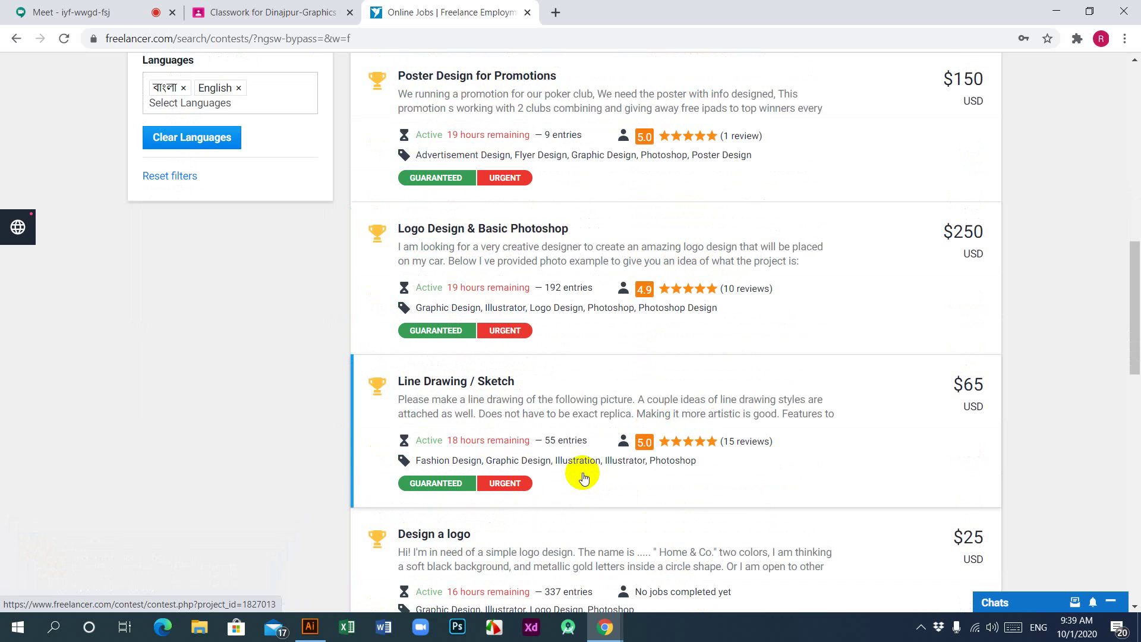
scroll(584, 477, down, 2)
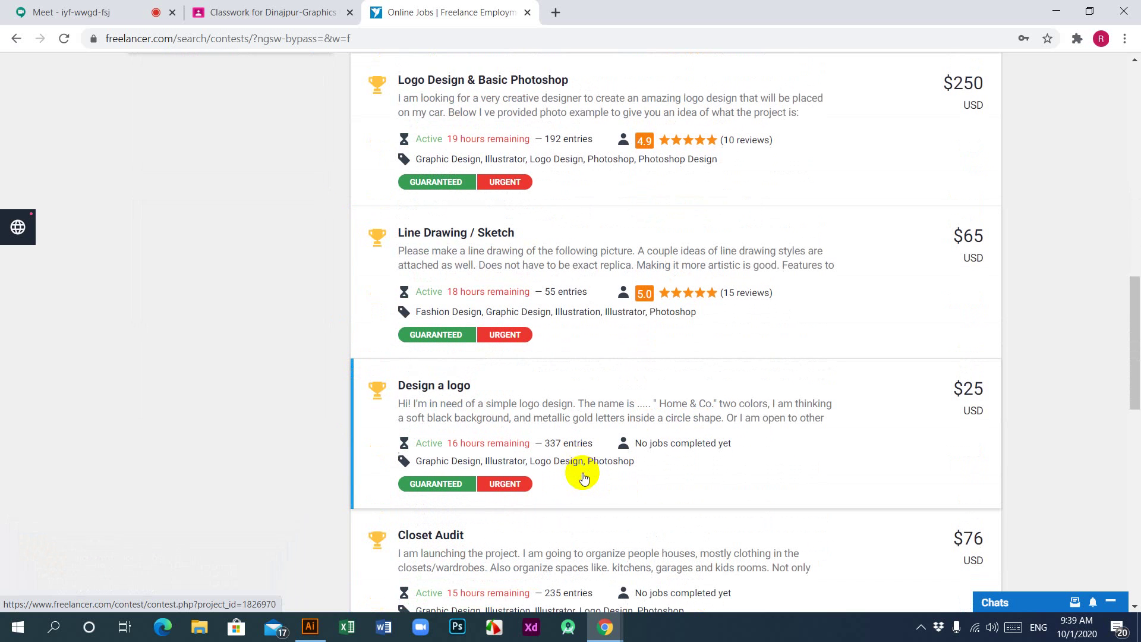
click(465, 235)
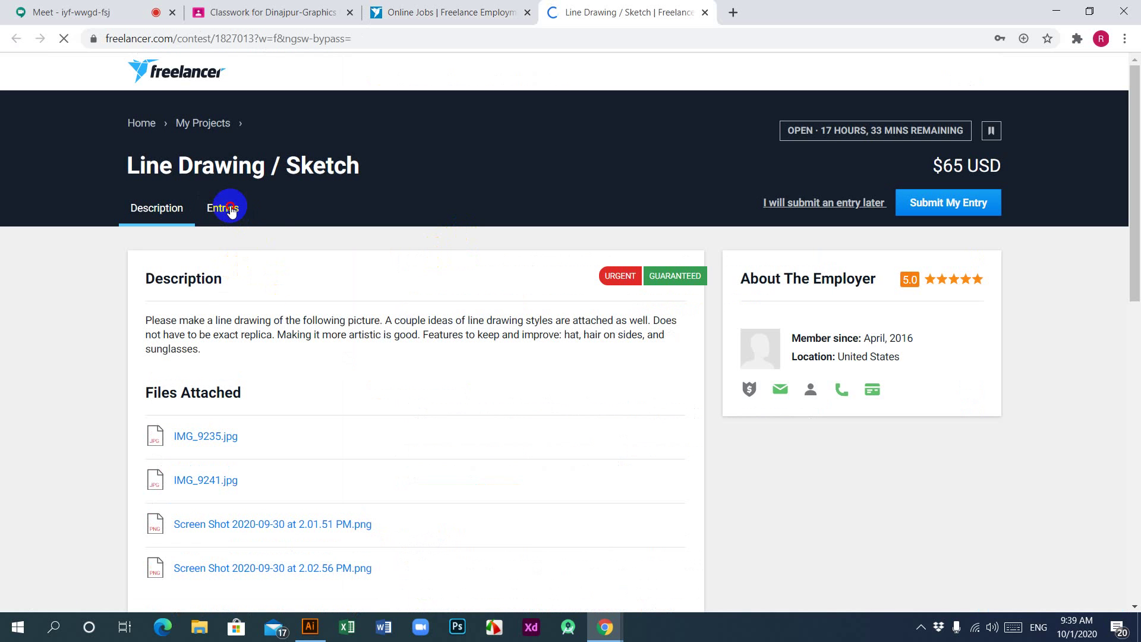
click(230, 208)
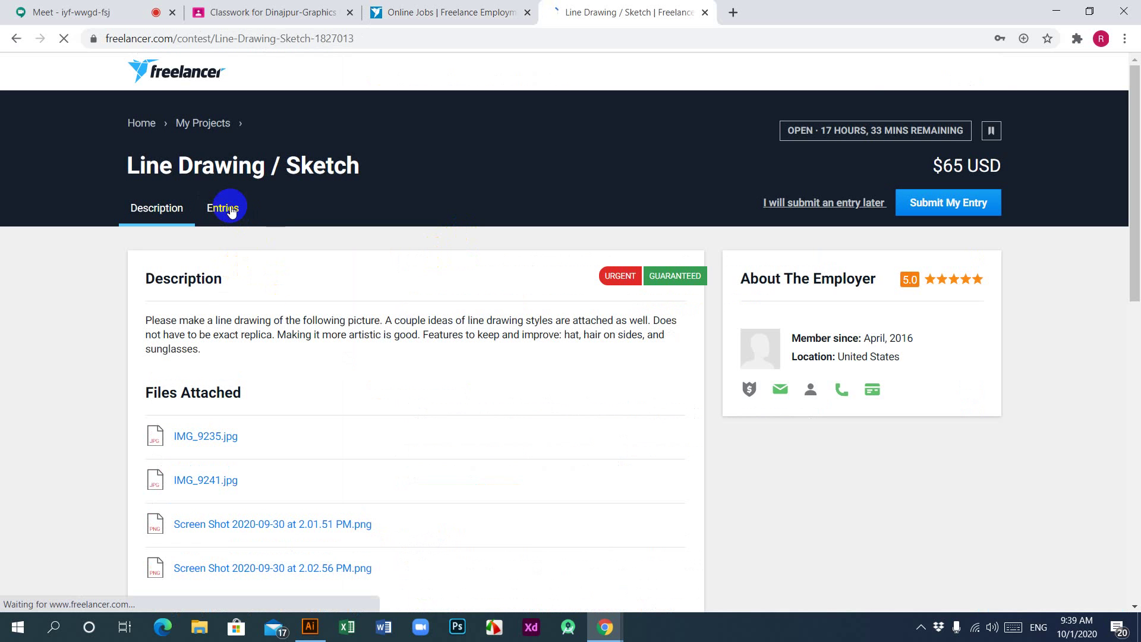
click(221, 209)
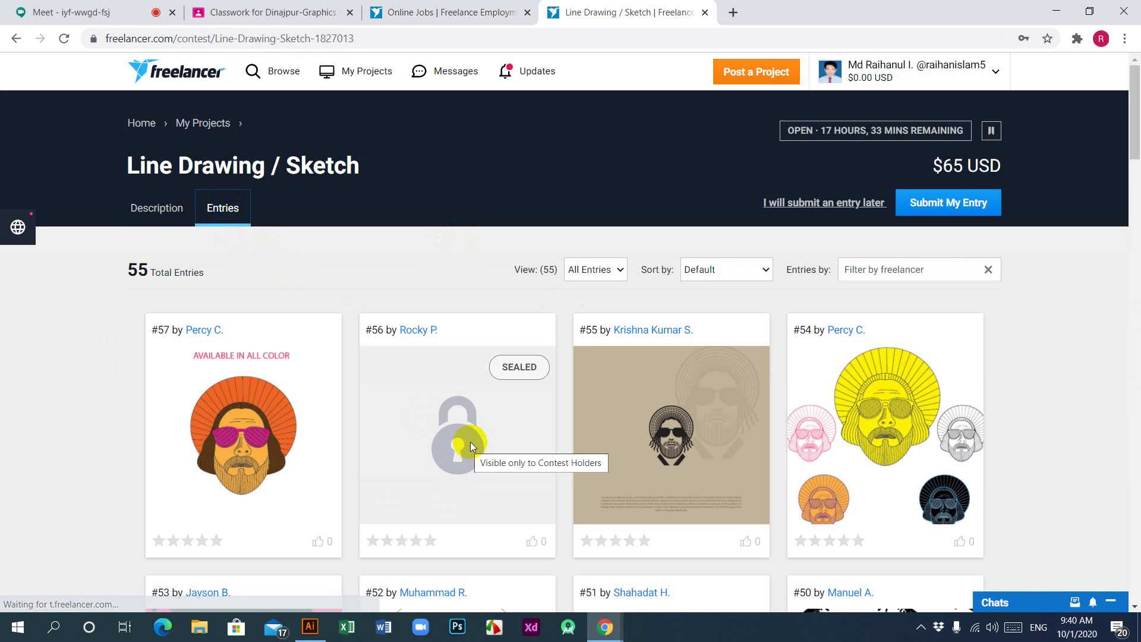
Examine the line drawing and portrait styles of the entries submitted to the Line Drawing / Sketch contest.
scroll(356, 369, down, 3)
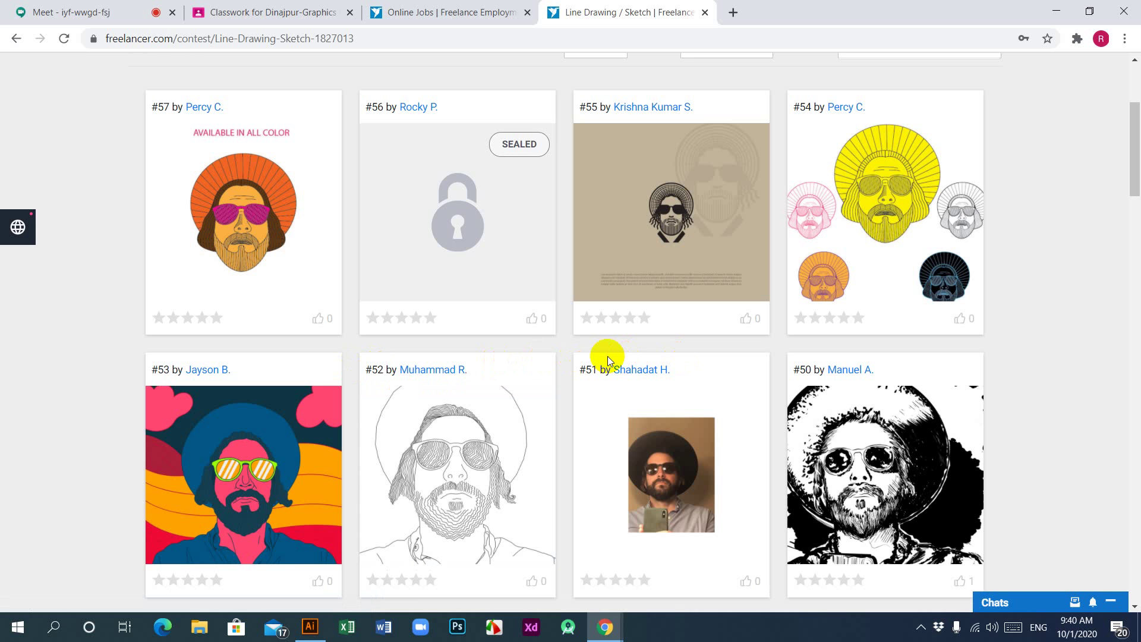
scroll(608, 357, down, 1)
scroll(608, 357, down, 4)
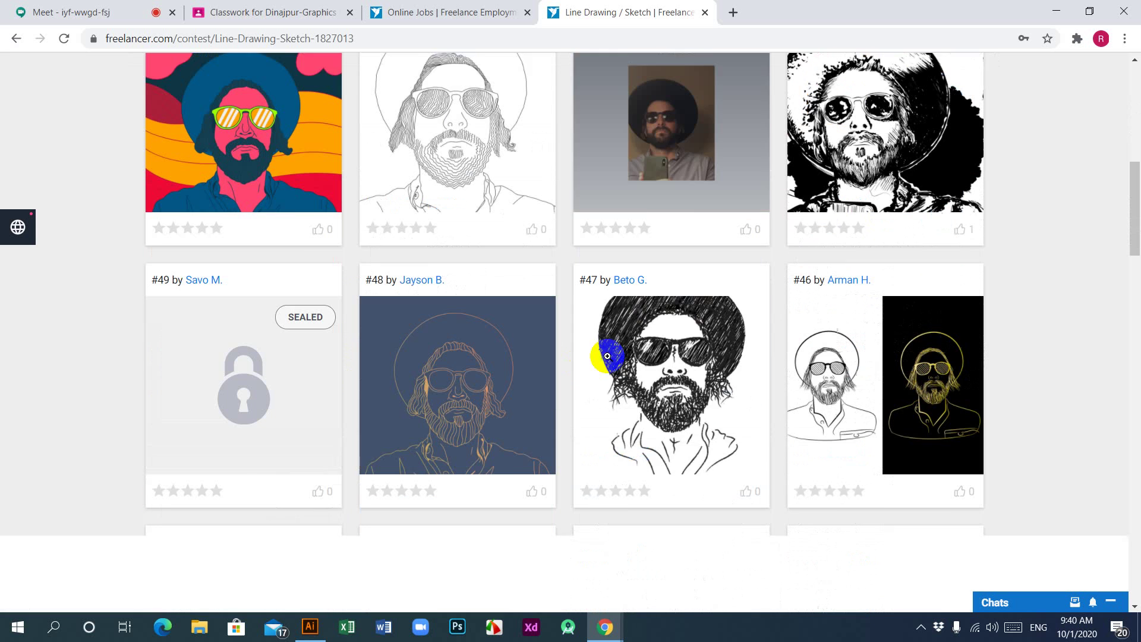
scroll(608, 355, up, 3)
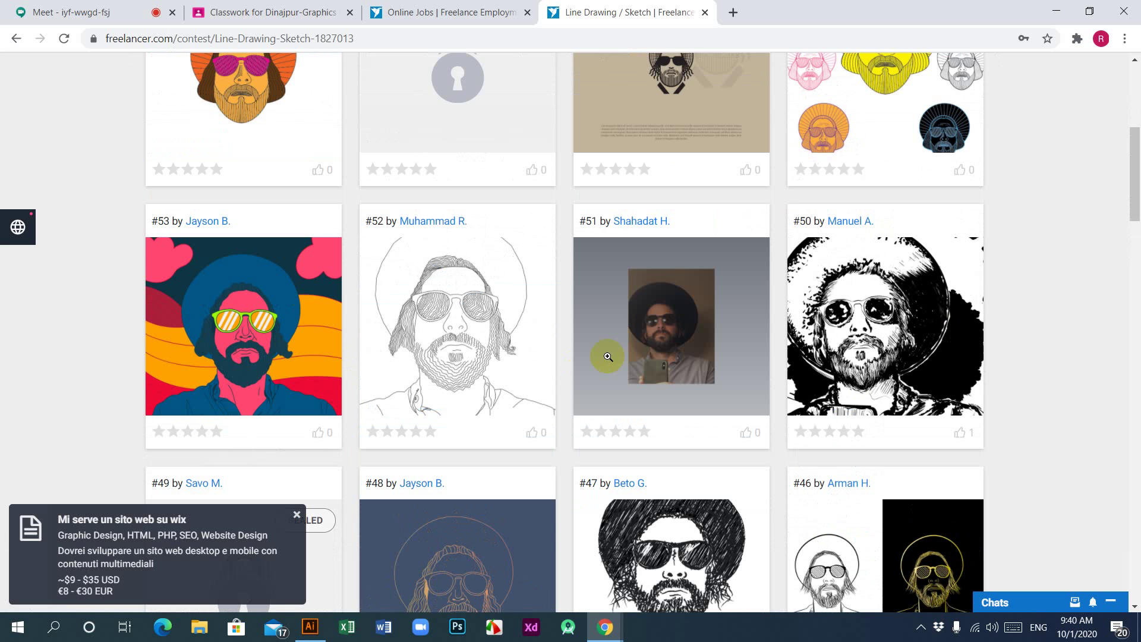
scroll(608, 355, down, 4)
scroll(607, 356, down, 4)
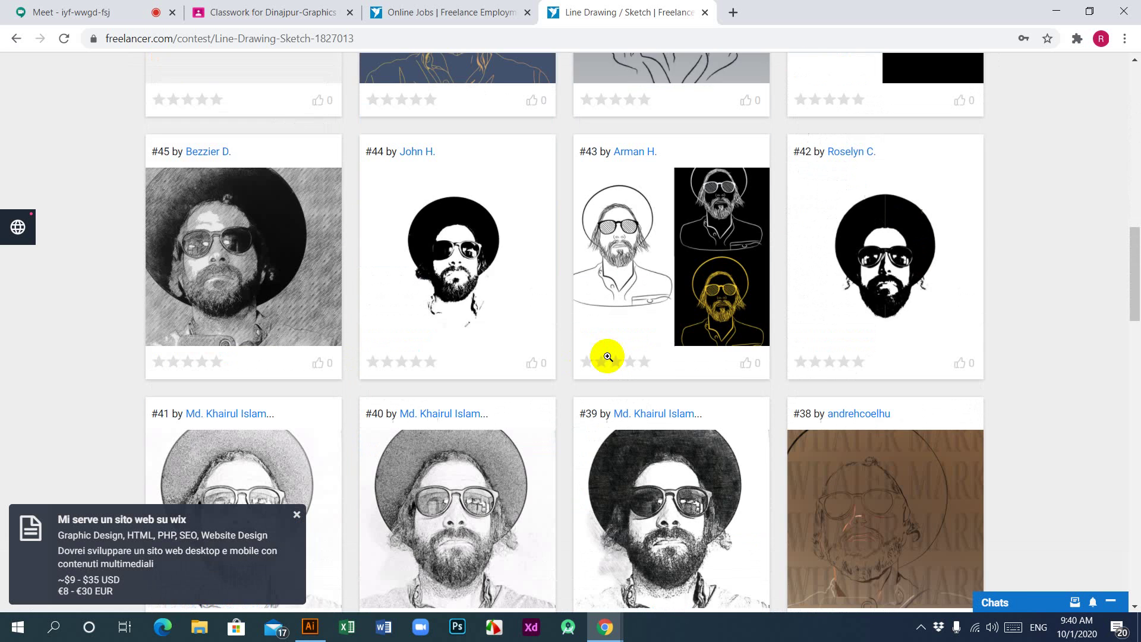
scroll(608, 356, down, 4)
scroll(607, 355, up, 14)
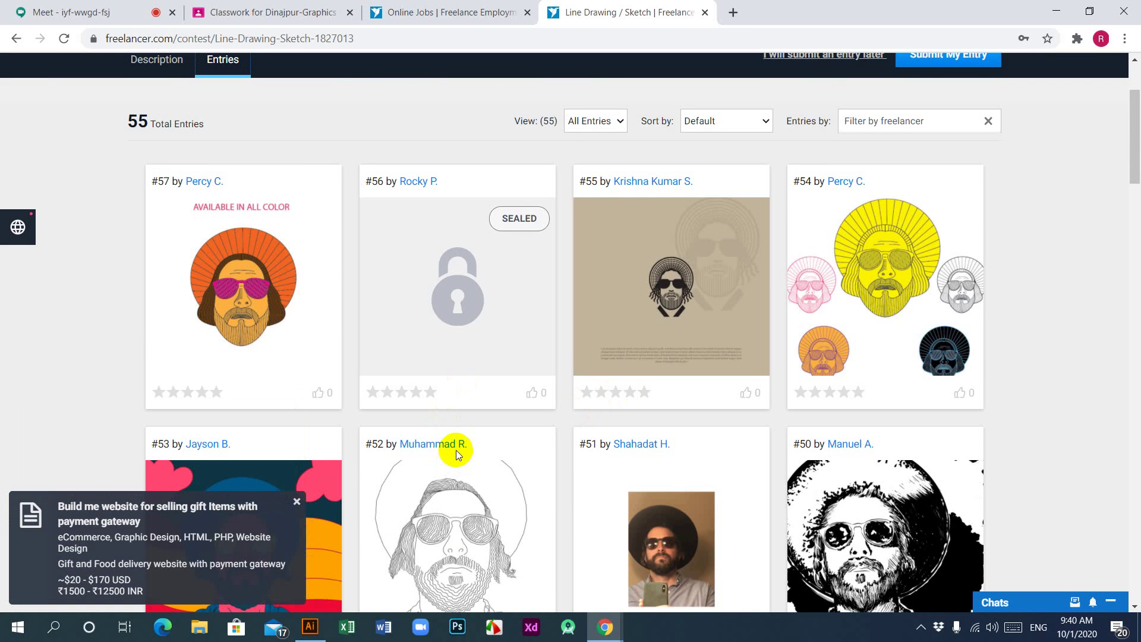
scroll(454, 451, up, 3)
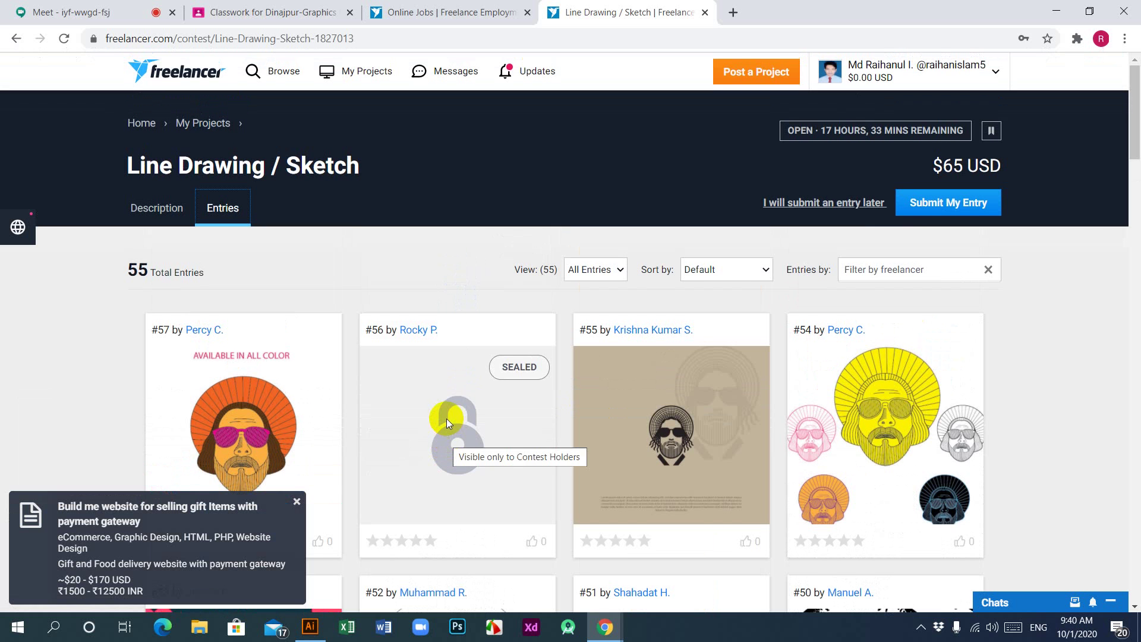
scroll(475, 392, down, 4)
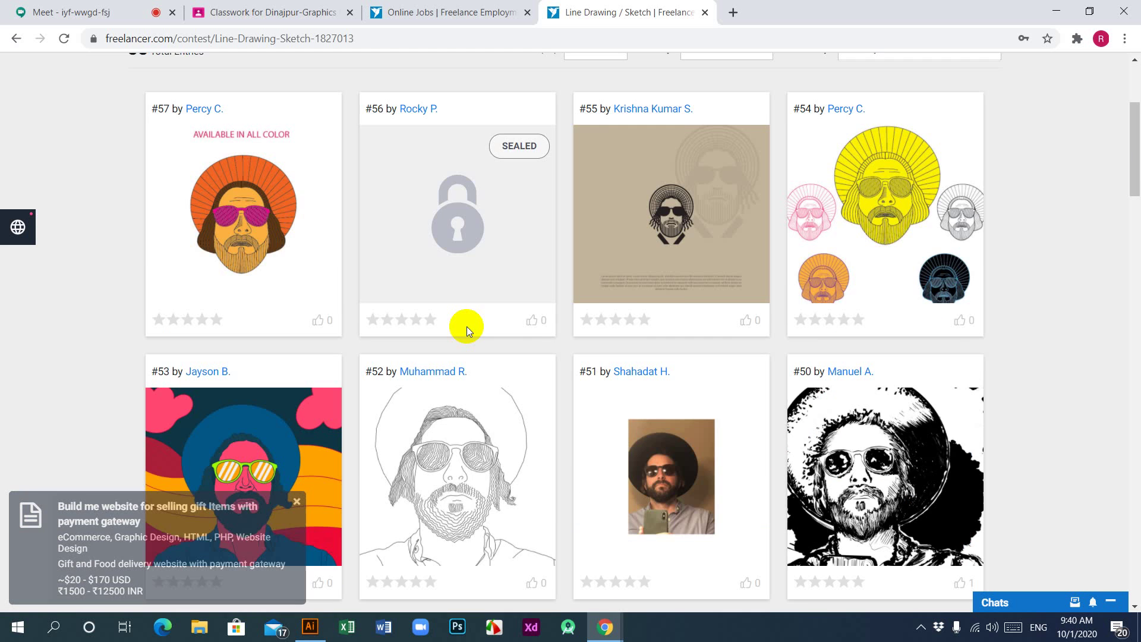
scroll(416, 321, up, 4)
Show the contest's description with its attached files and copy the contest page's URL.
click(160, 208)
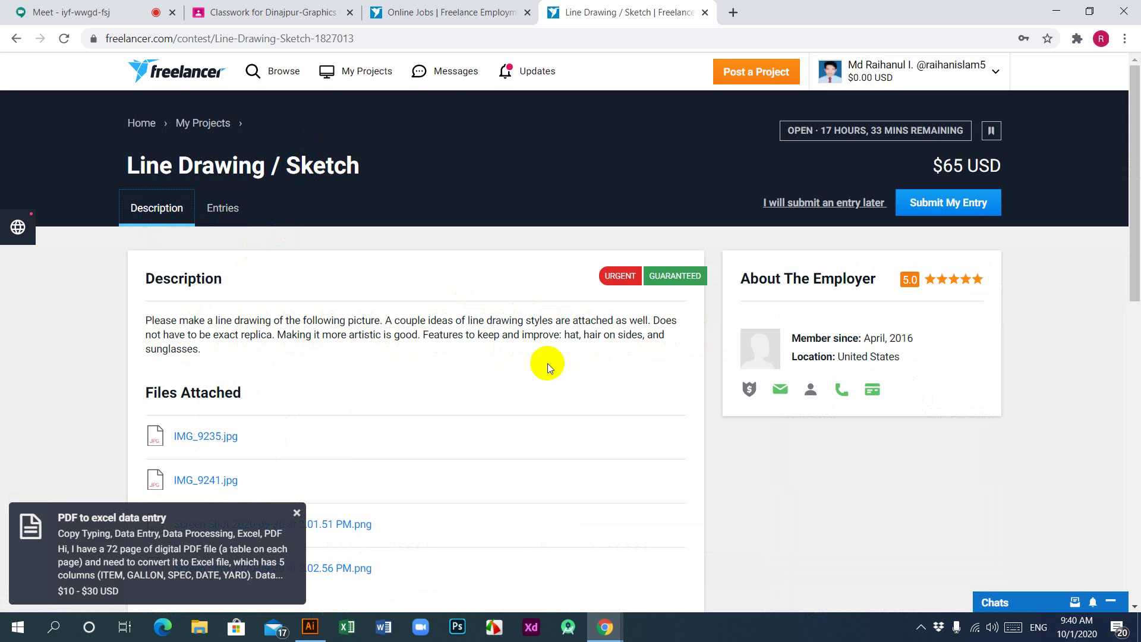
scroll(441, 359, down, 3)
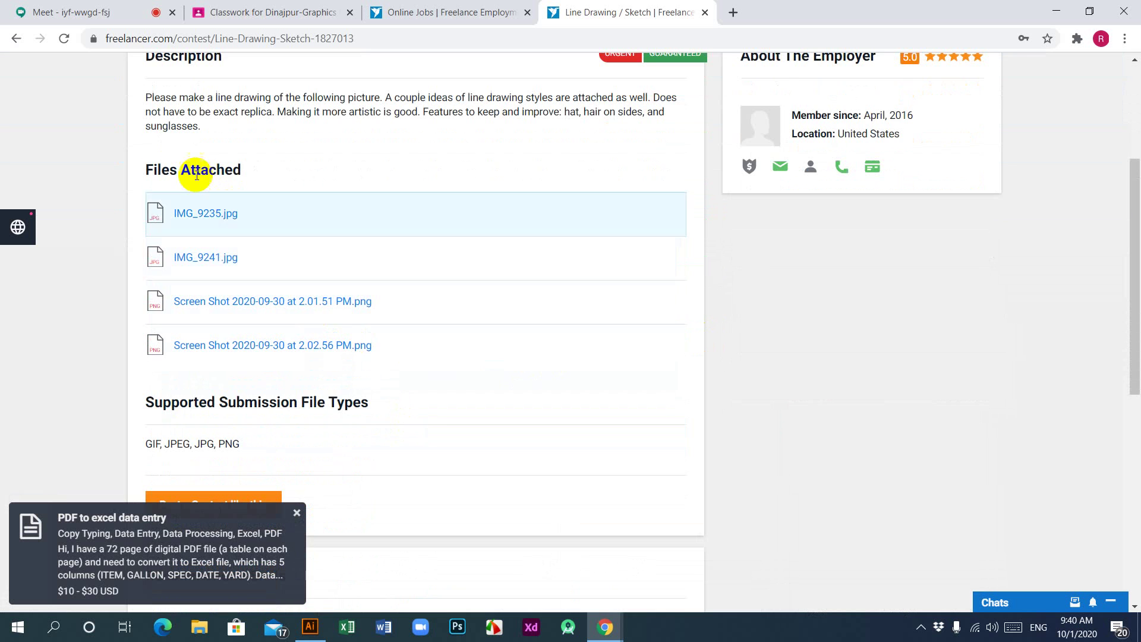
click(377, 40)
key(ctrl+c)
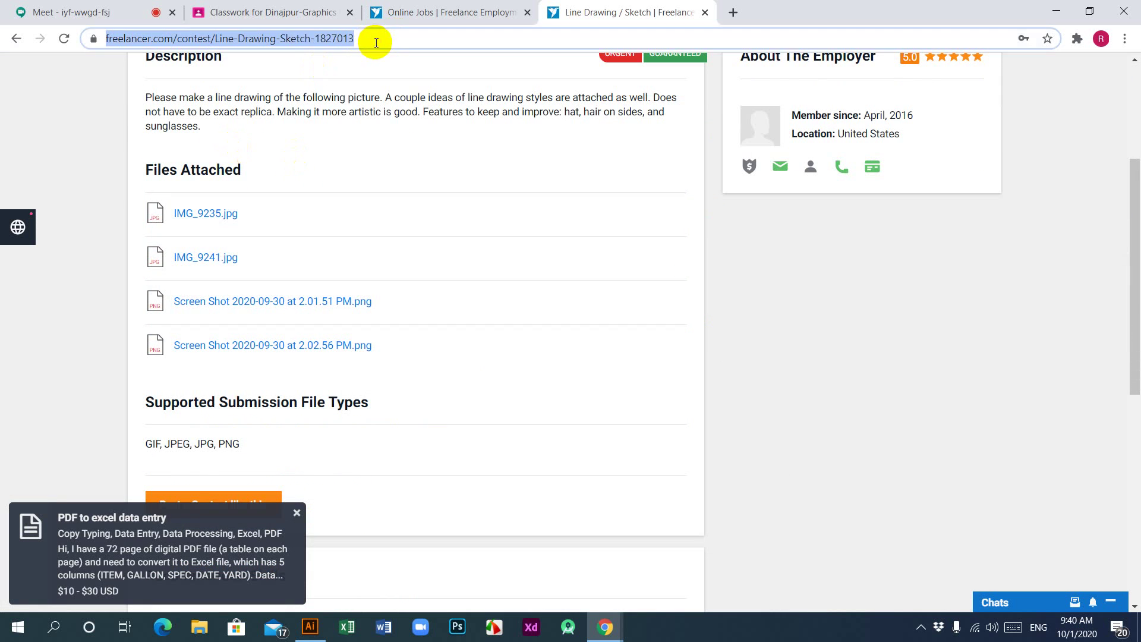
Send the copied Line Drawing / Sketch contest link to everyone in the Google Meet chat.
click(113, 12)
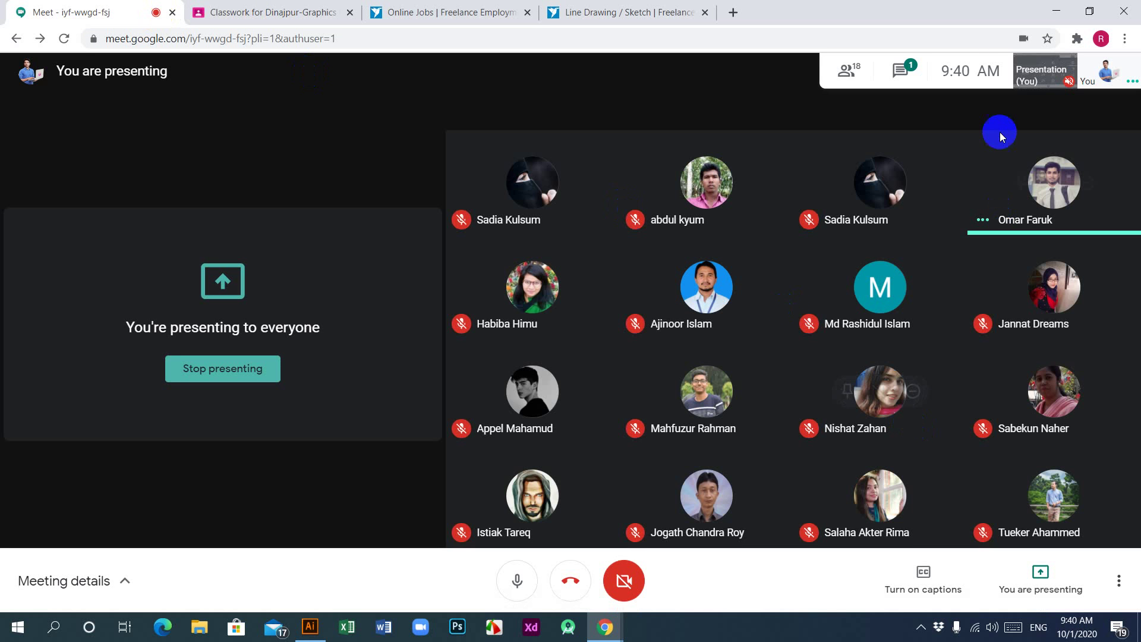
click(900, 70)
click(944, 584)
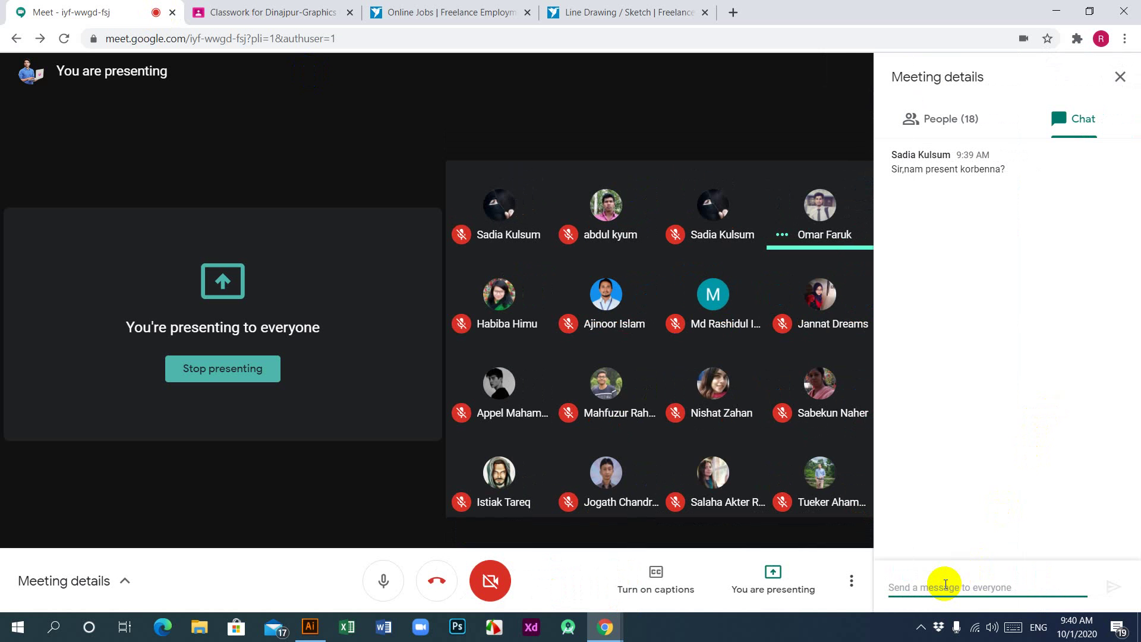
key(ctrl+v)
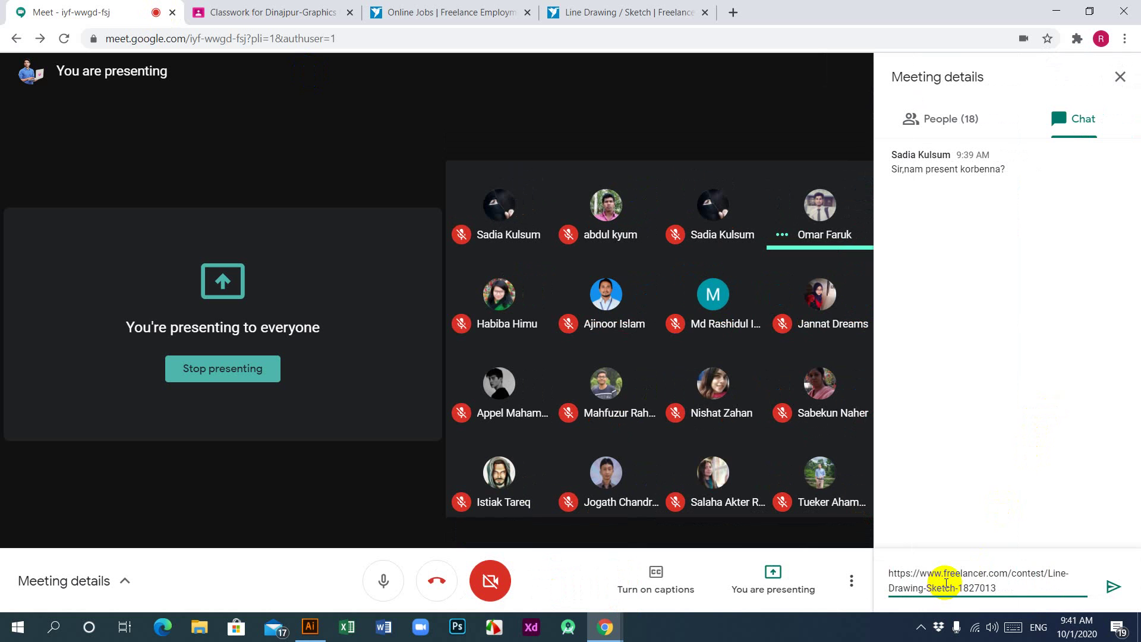
key(Return)
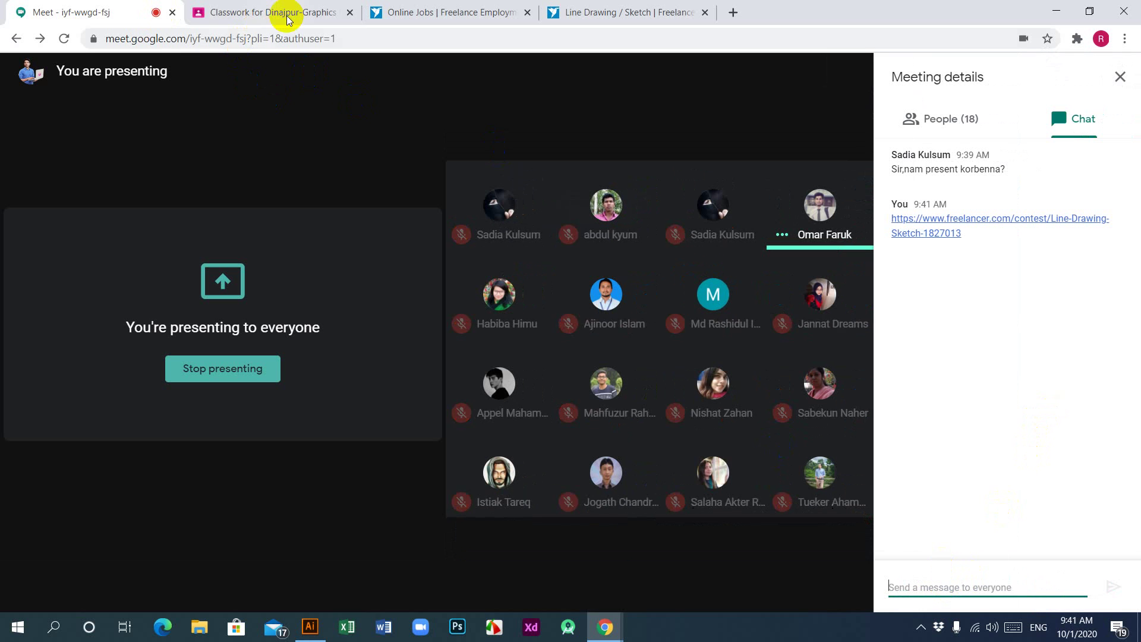
Open the attached photo IMG_9235.jpg on the Line Drawing / Sketch contest page and examine it from top to bottom.
click(294, 16)
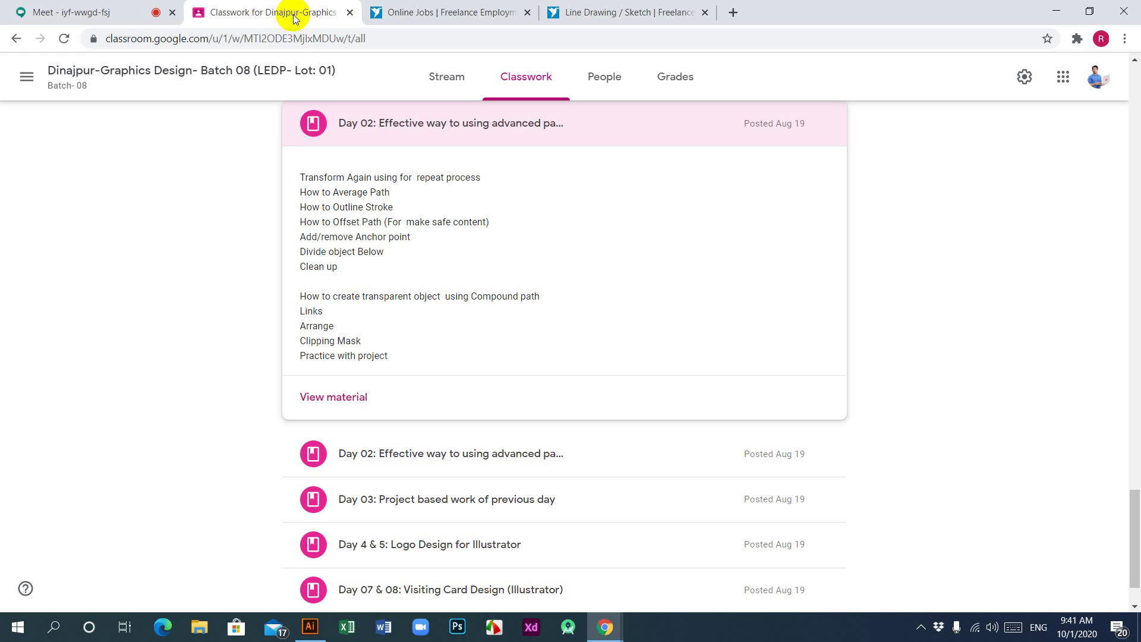
click(634, 14)
click(205, 213)
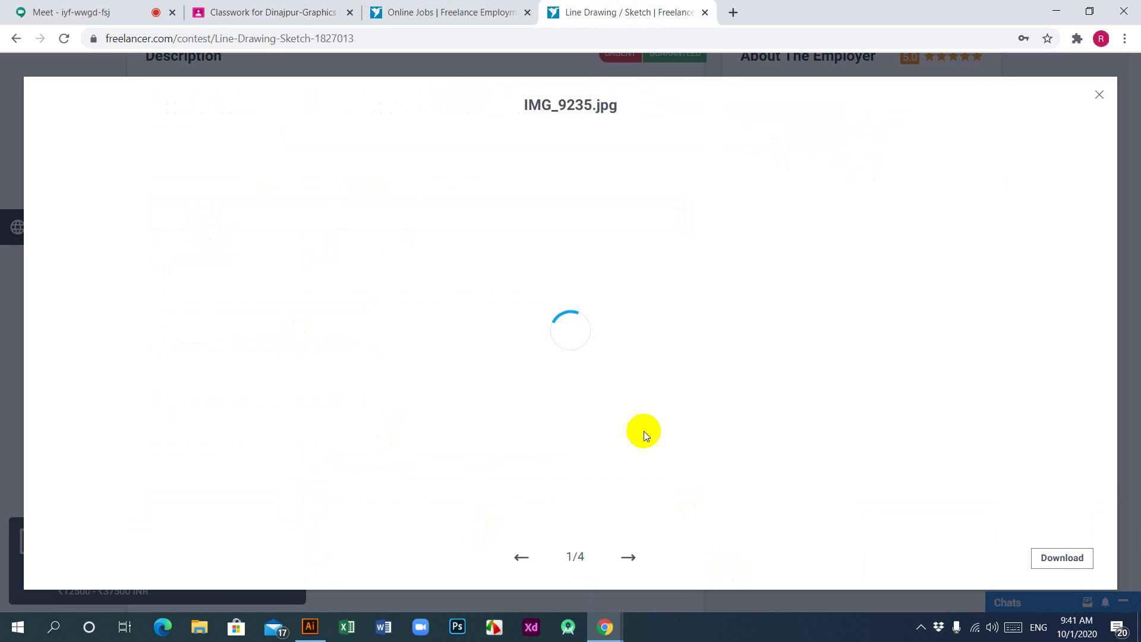
scroll(590, 362, down, 10)
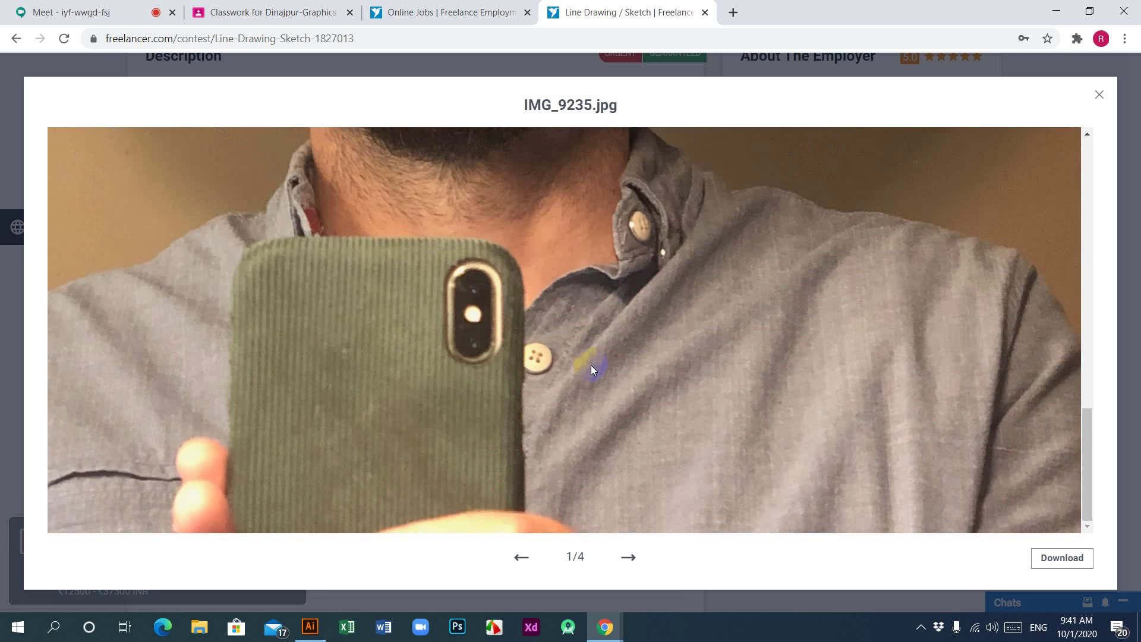
scroll(591, 368, up, 10)
scroll(591, 368, down, 3)
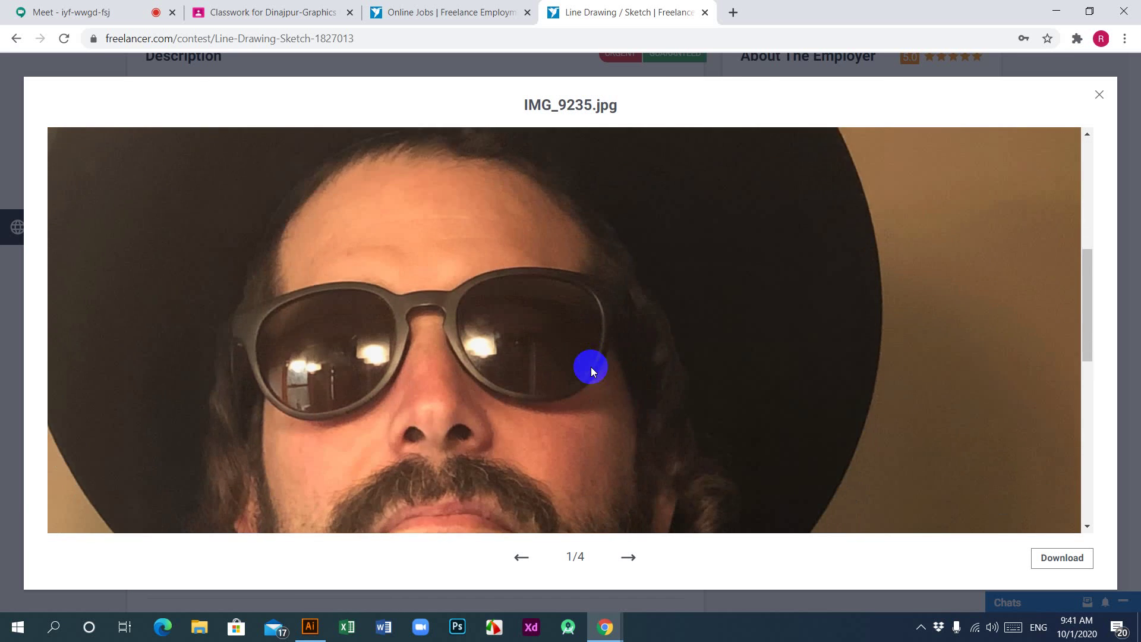
scroll(591, 367, down, 6)
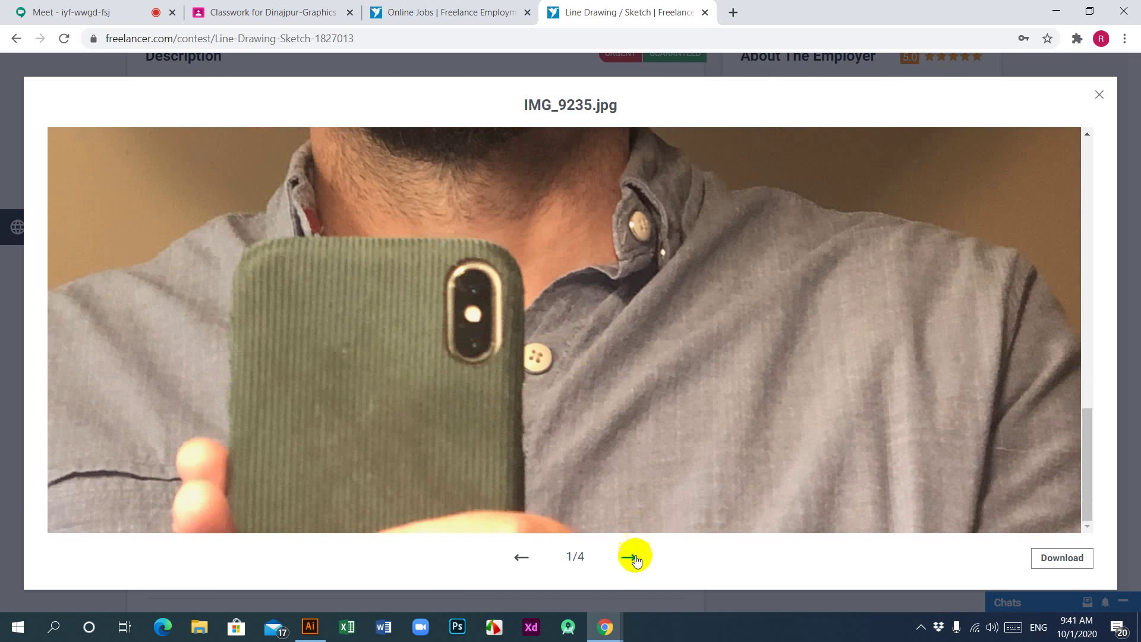
Bring up the second attached photo, IMG_9241.jpg, and examine it down to its lower edge.
click(634, 559)
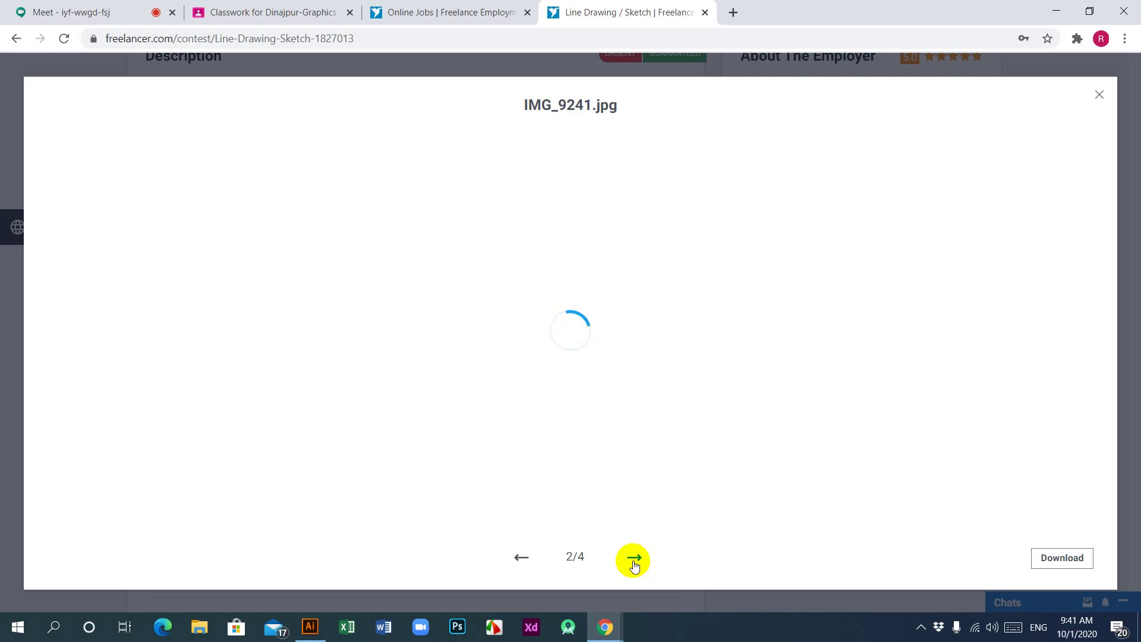
scroll(606, 342, down, 6)
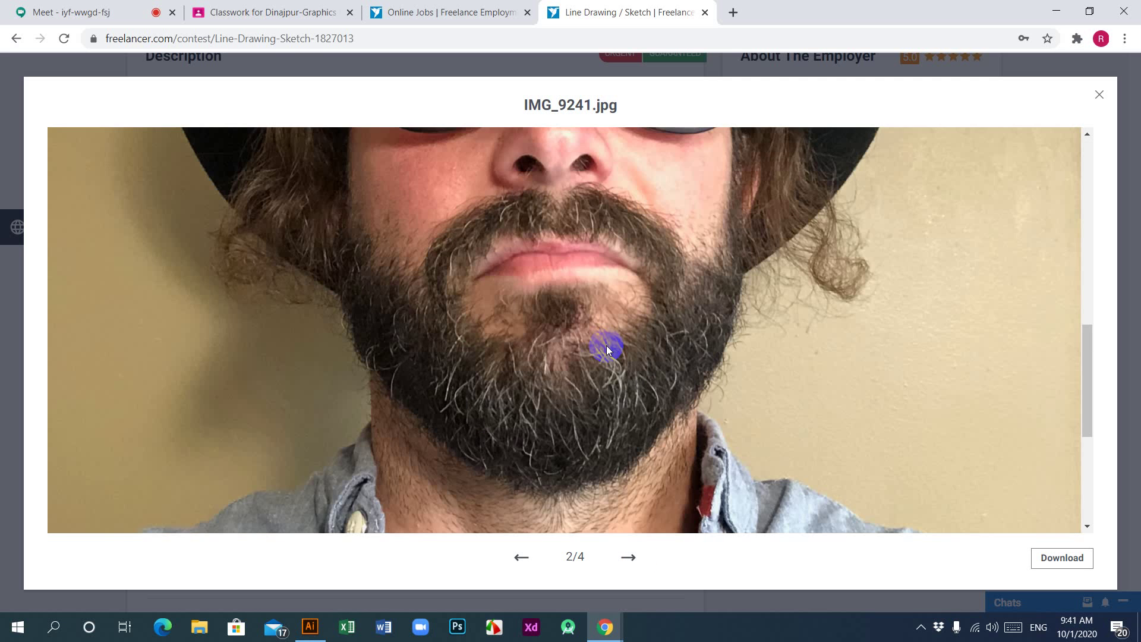
scroll(606, 345, up, 6)
scroll(607, 345, down, 6)
scroll(606, 350, down, 5)
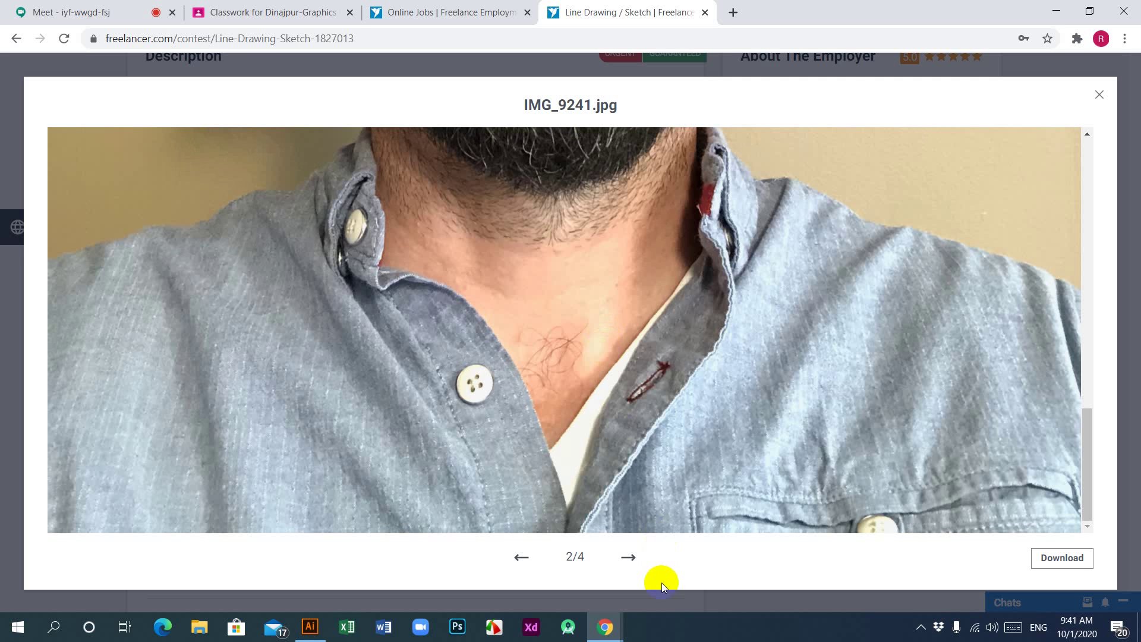
Show the third attachment, Screen Shot 2020-09-30 at 2.01.51 PM.png, and examine the whole geometric line drawing.
click(634, 558)
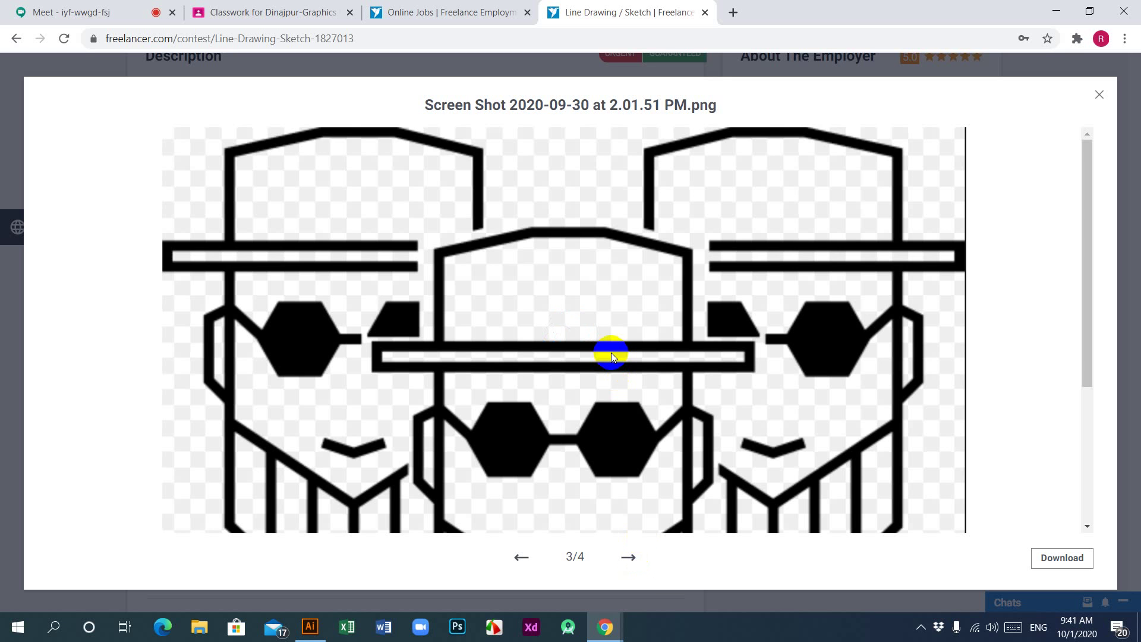
scroll(611, 355, down, 4)
scroll(612, 355, up, 4)
scroll(611, 352, down, 4)
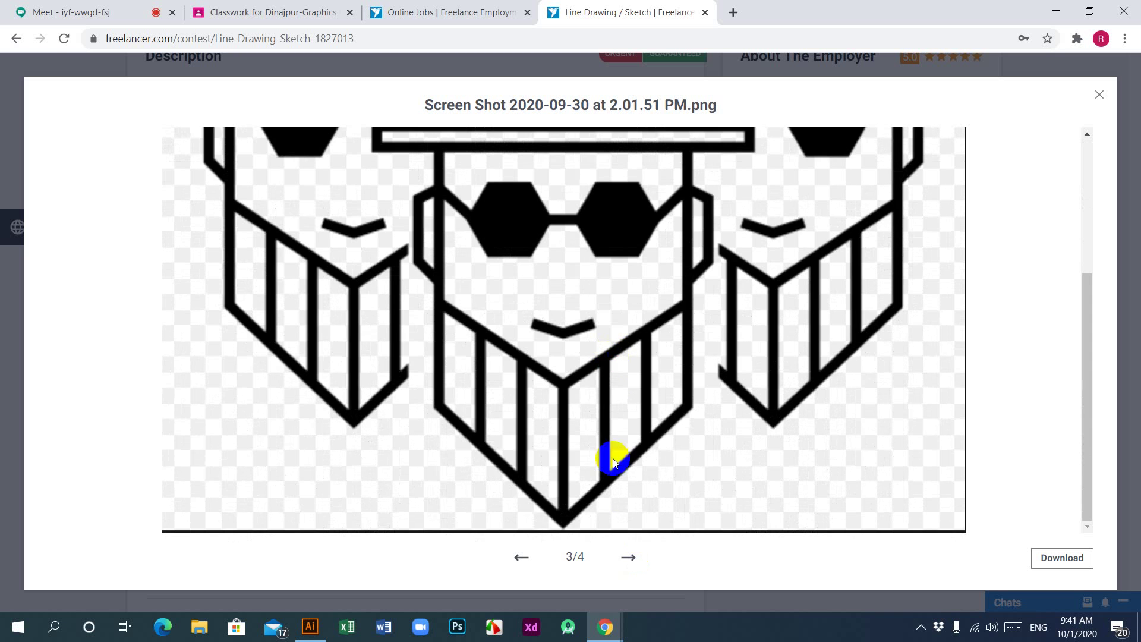
Examine the fourth attachment, Screen Shot 2020-09-30 at 2.02.56 PM.png, from top to bottom and close the attachment preview.
click(632, 556)
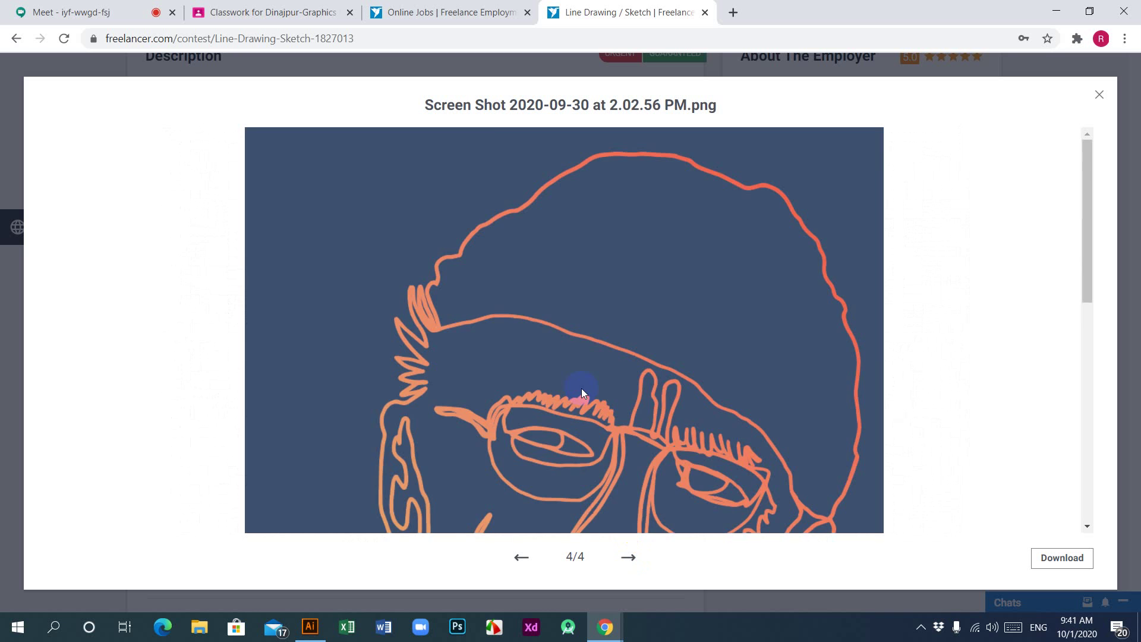
scroll(588, 362, down, 6)
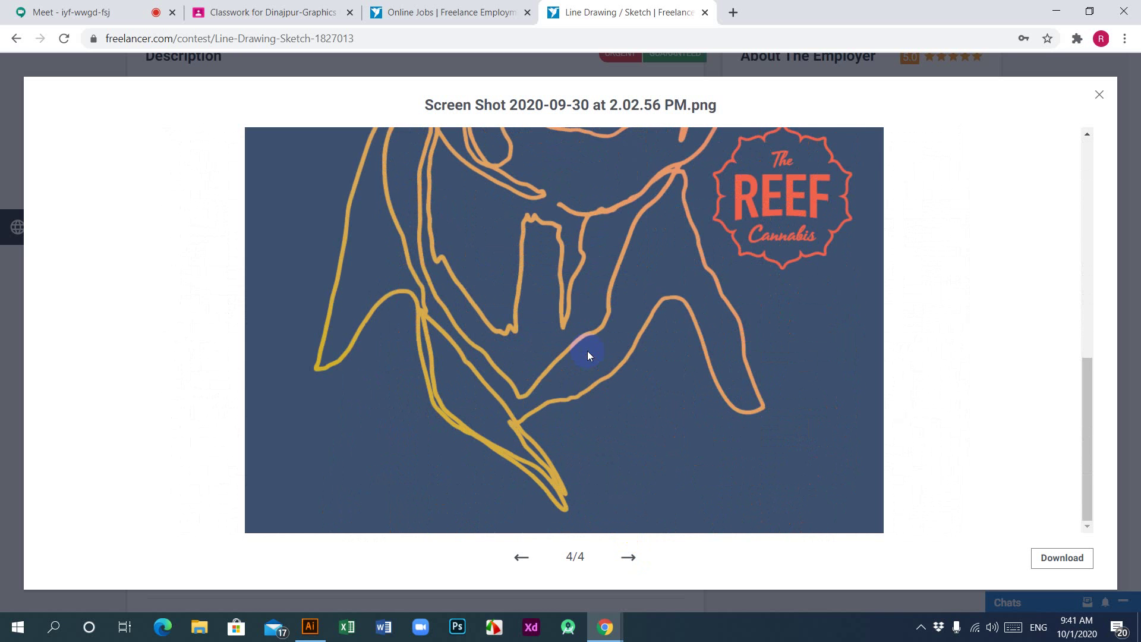
scroll(580, 429, up, 6)
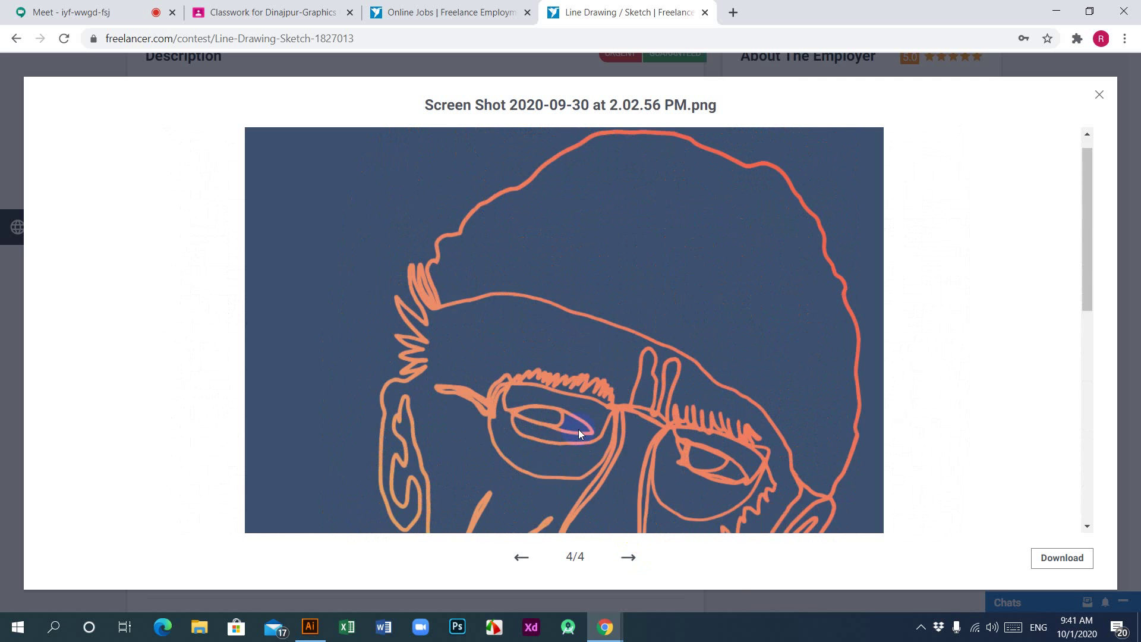
click(1099, 95)
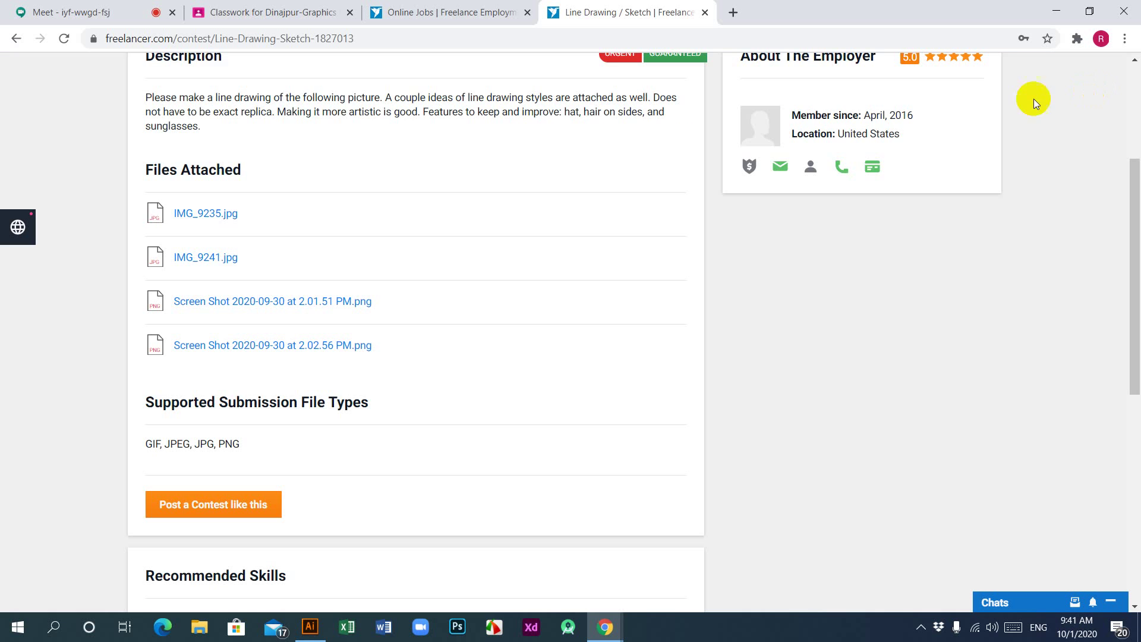
Return to the contest's entries and examine the submitted portraits down to the last row of the first page.
scroll(417, 280, up, 4)
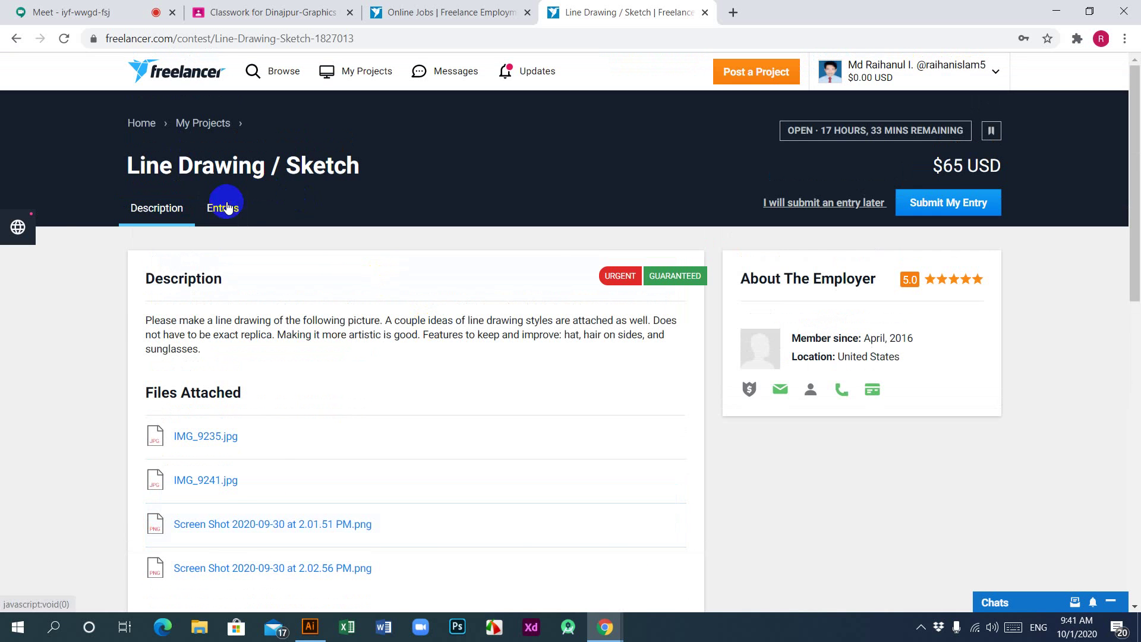
click(224, 207)
scroll(613, 378, down, 5)
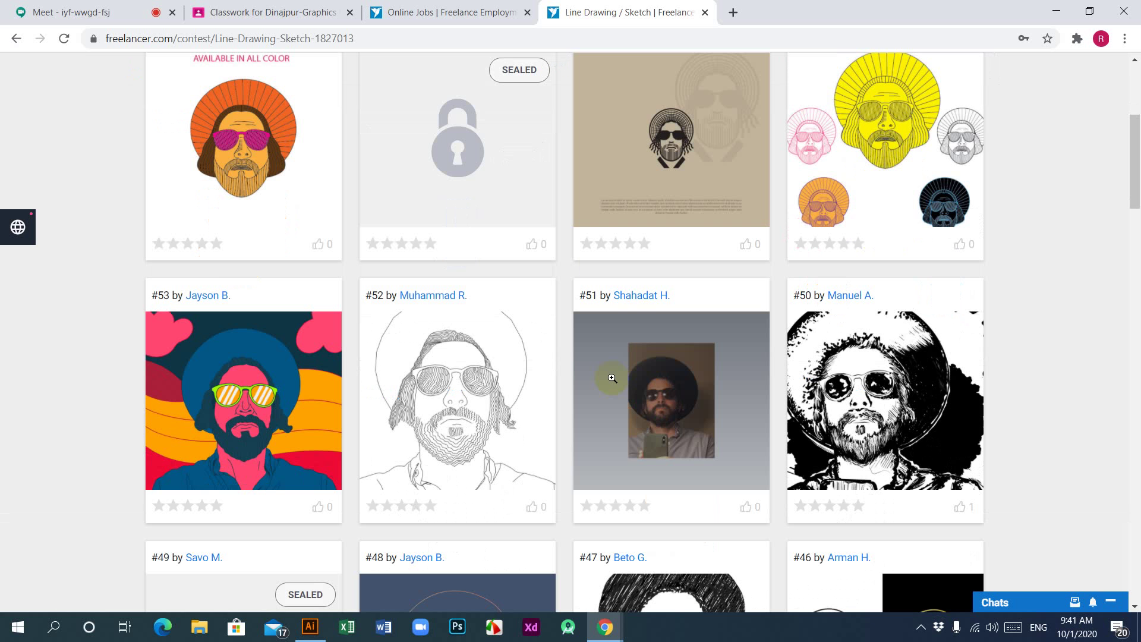
scroll(612, 377, down, 1)
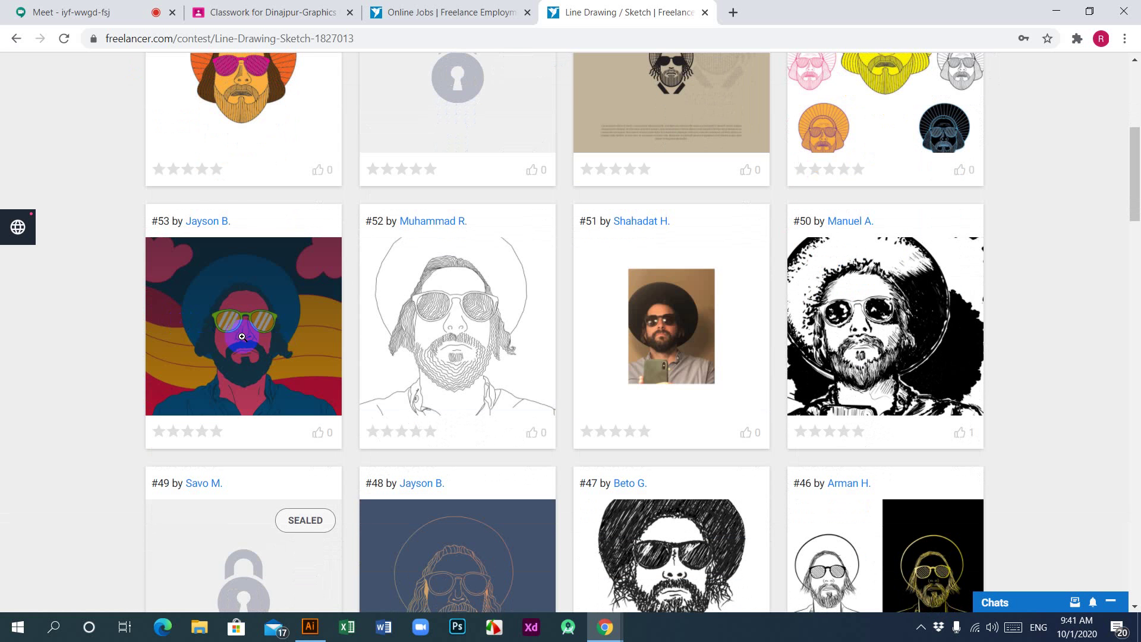
scroll(282, 345, up, 1)
scroll(282, 345, up, 2)
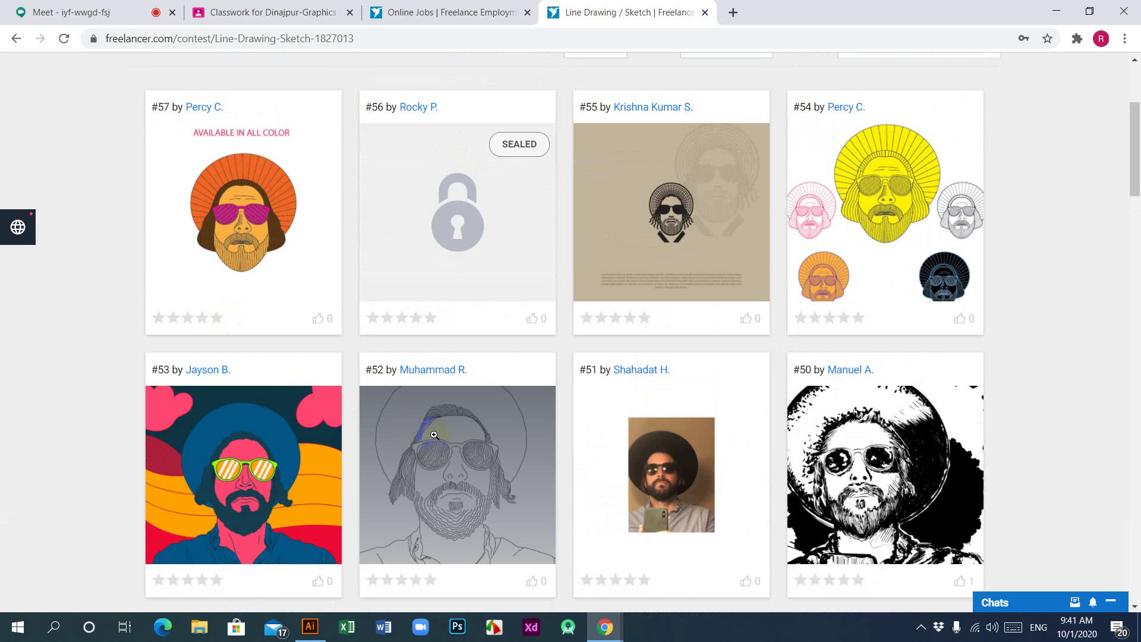
scroll(434, 435, down, 7)
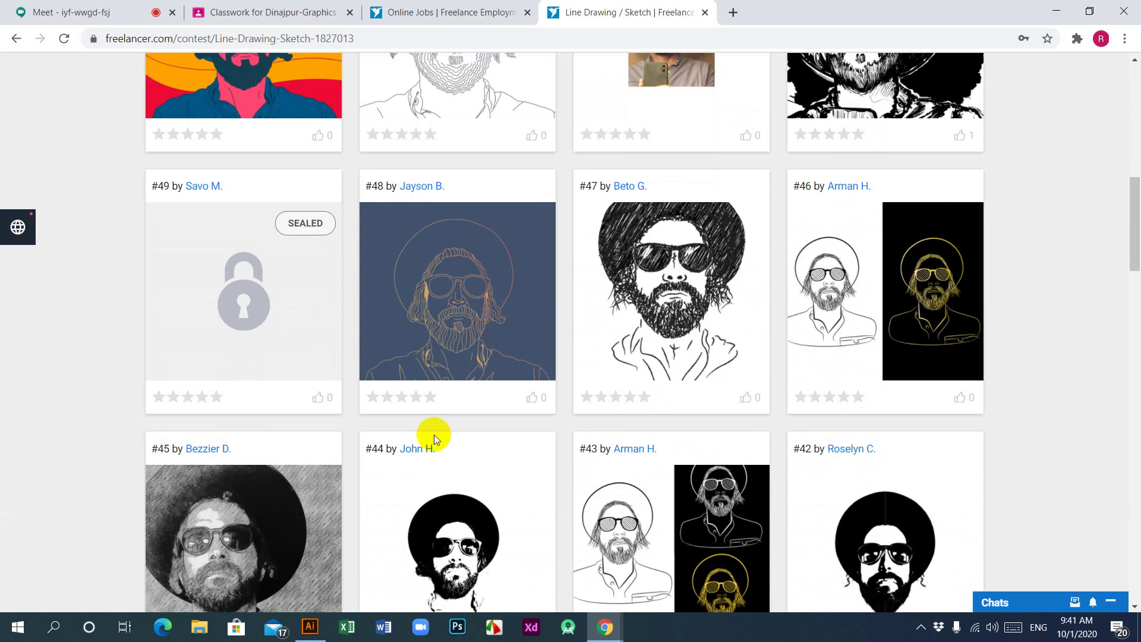
scroll(434, 438, down, 4)
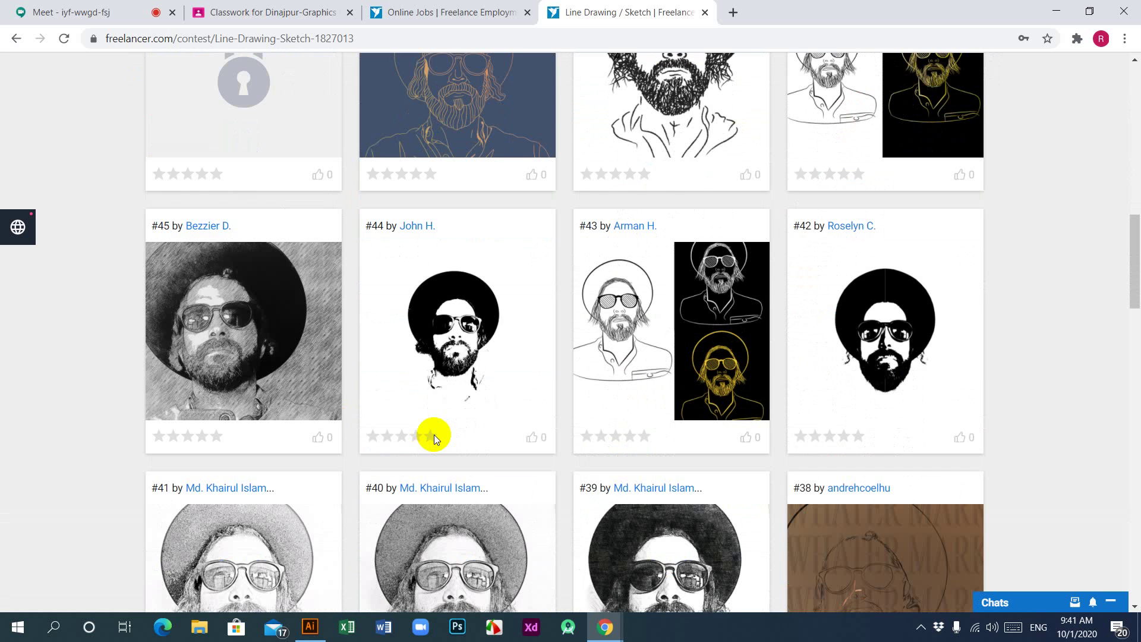
scroll(434, 438, down, 11)
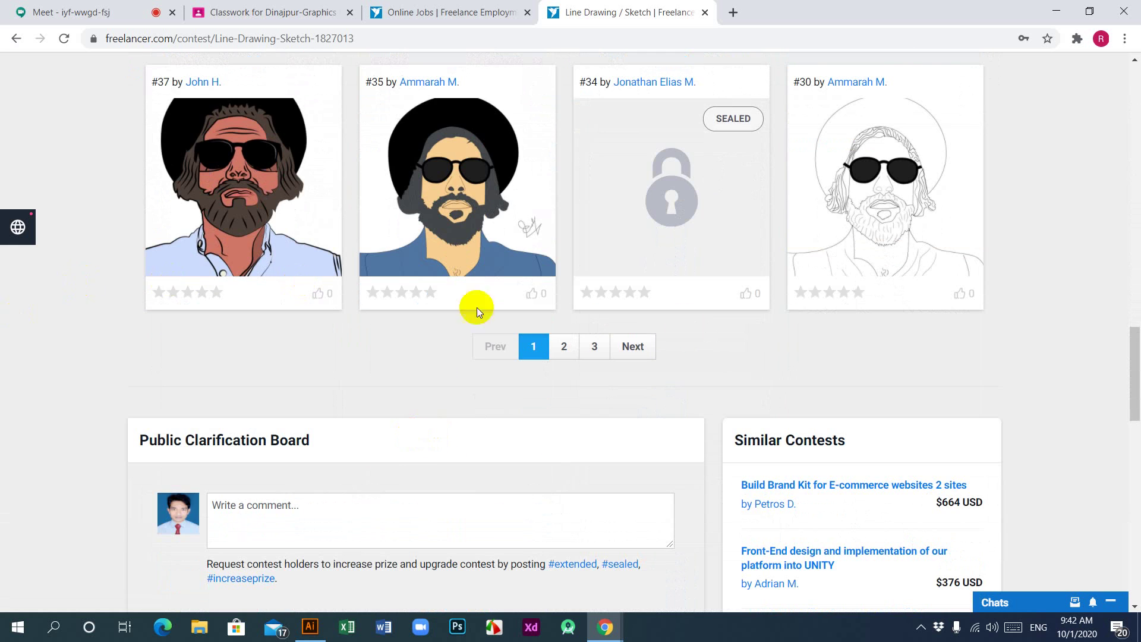
Look back over the drawing styles of the first page's entries, from the last row up to the newest submissions.
scroll(543, 326, up, 7)
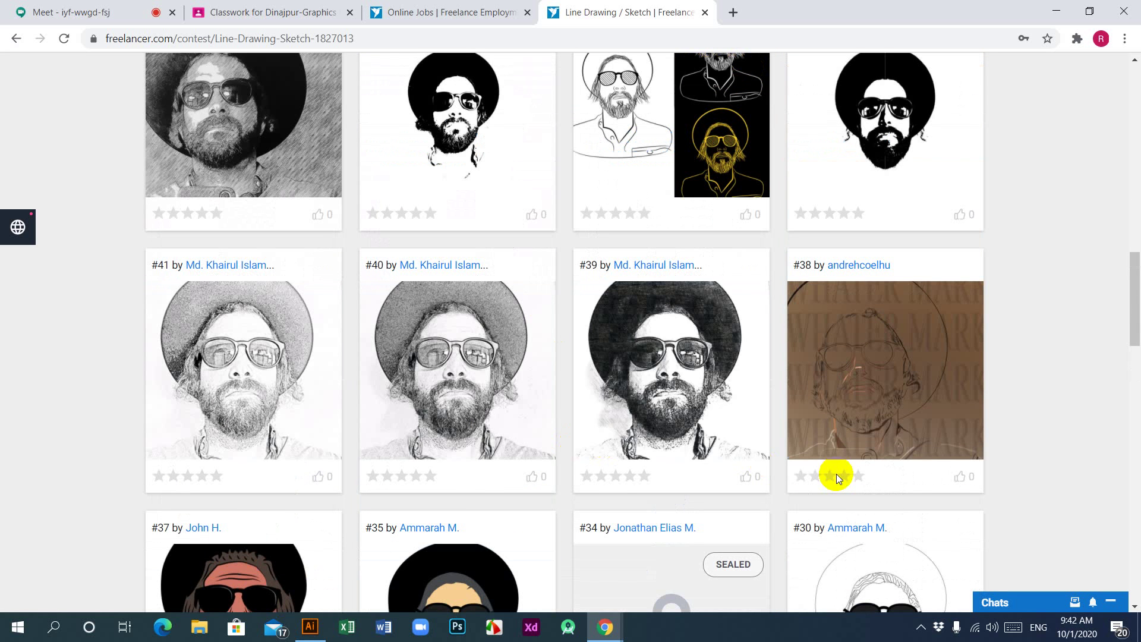
scroll(721, 456, up, 5)
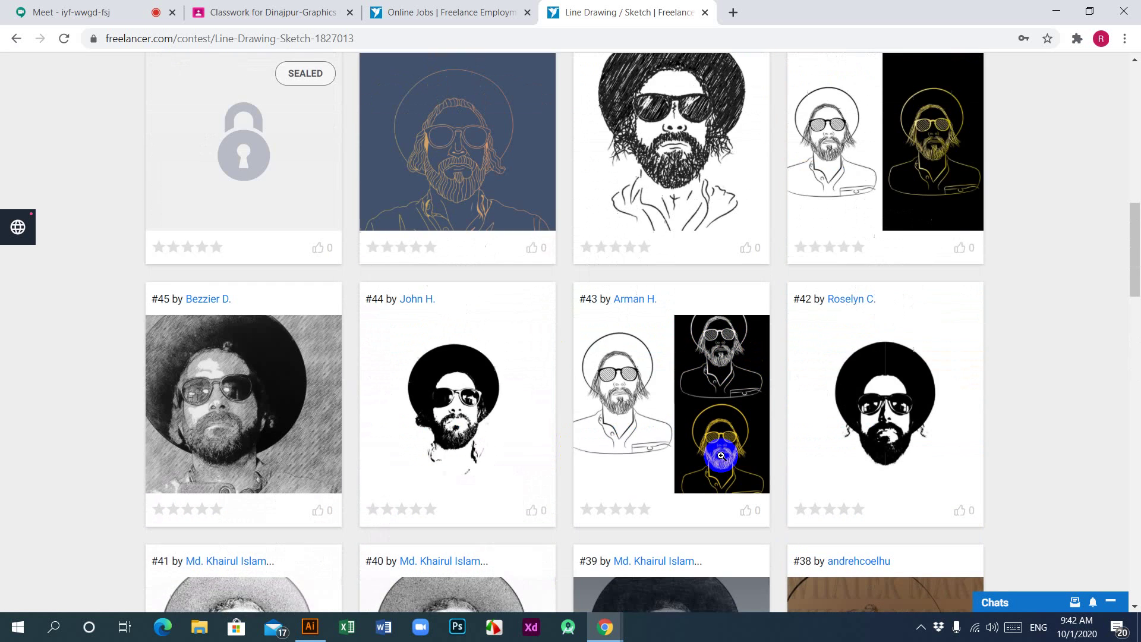
scroll(721, 456, up, 2)
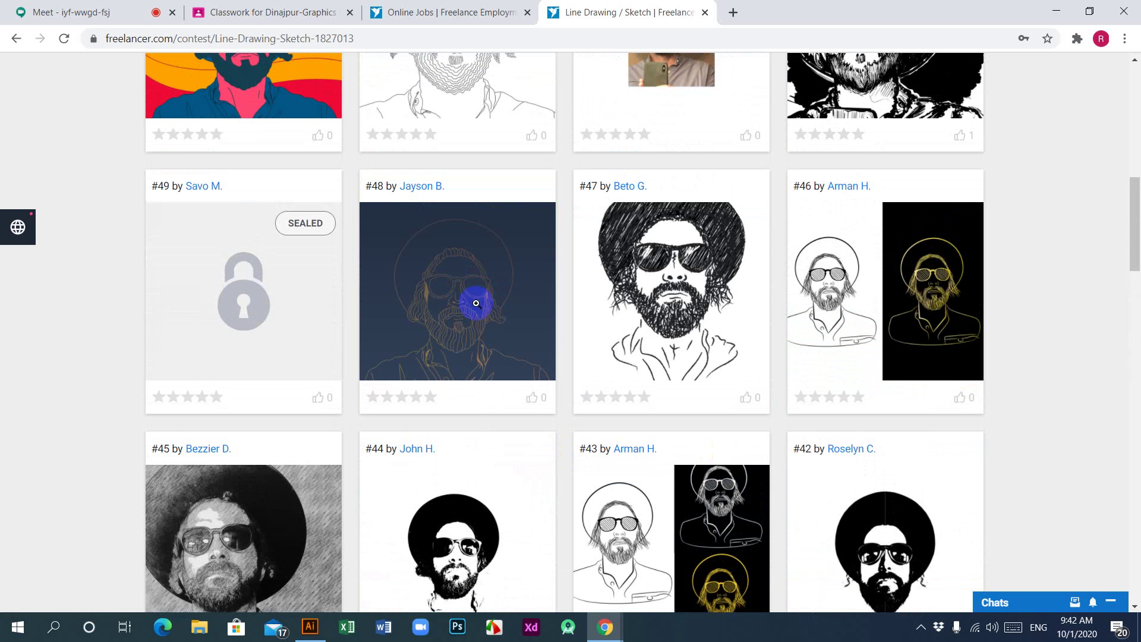
scroll(484, 328, up, 4)
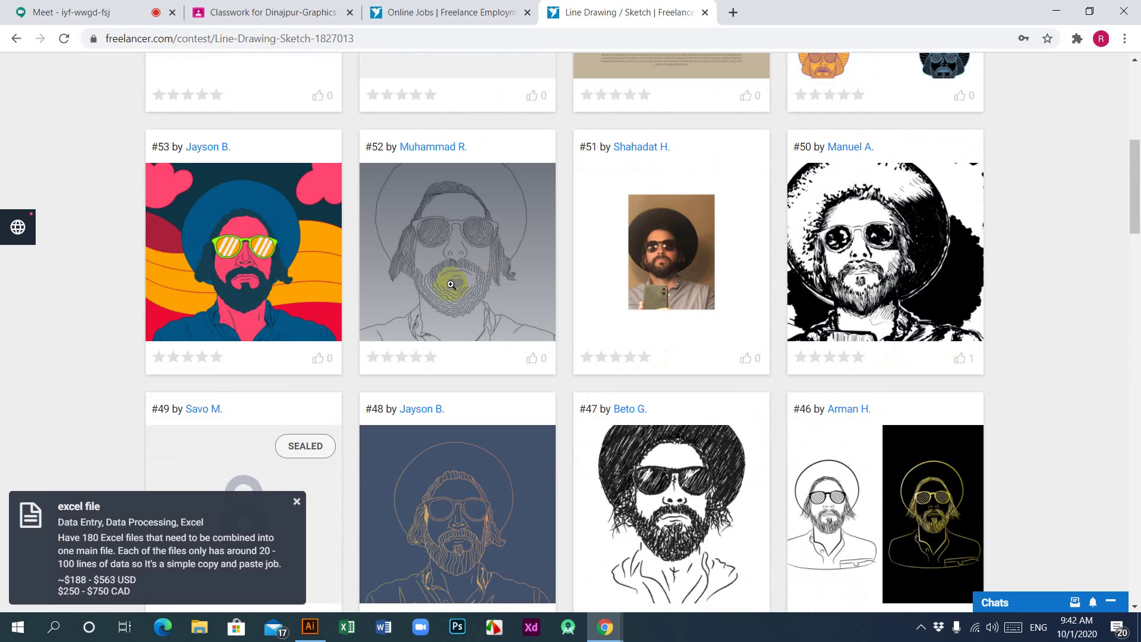
scroll(451, 284, up, 8)
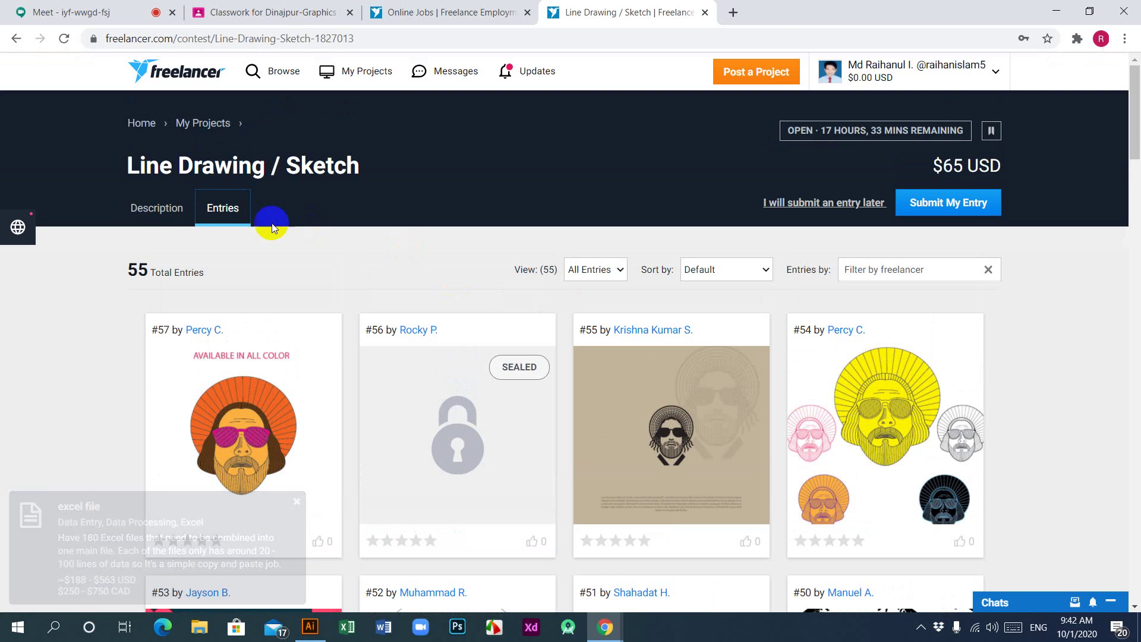
Show the contest description and highlight its sentence about the attached ideas of line drawing styles.
click(124, 204)
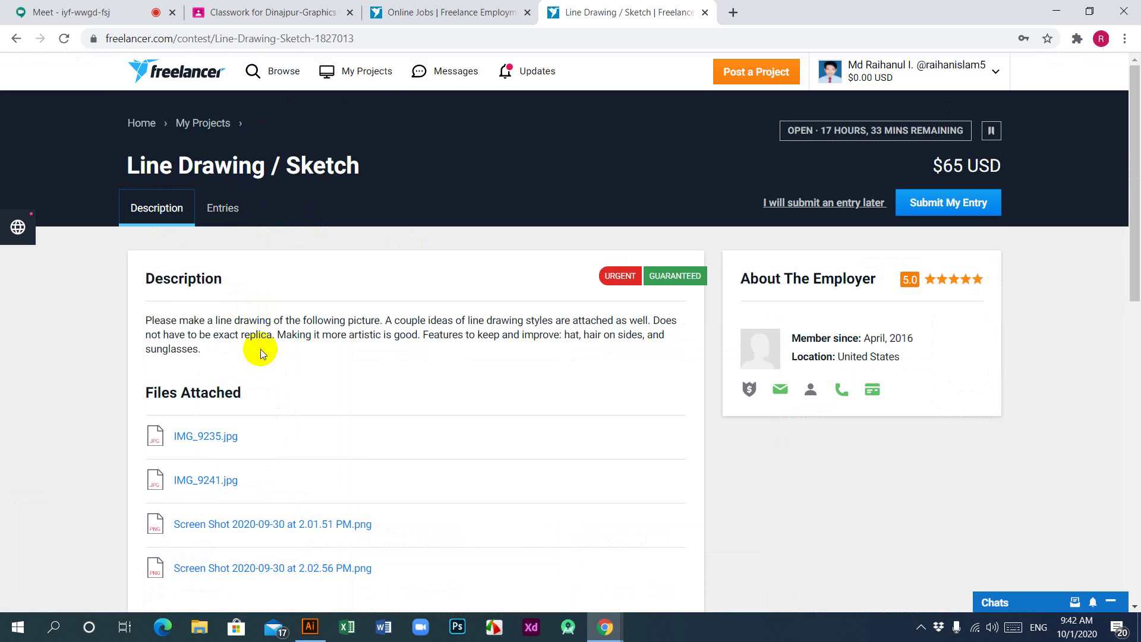
drag(146, 323, 664, 324)
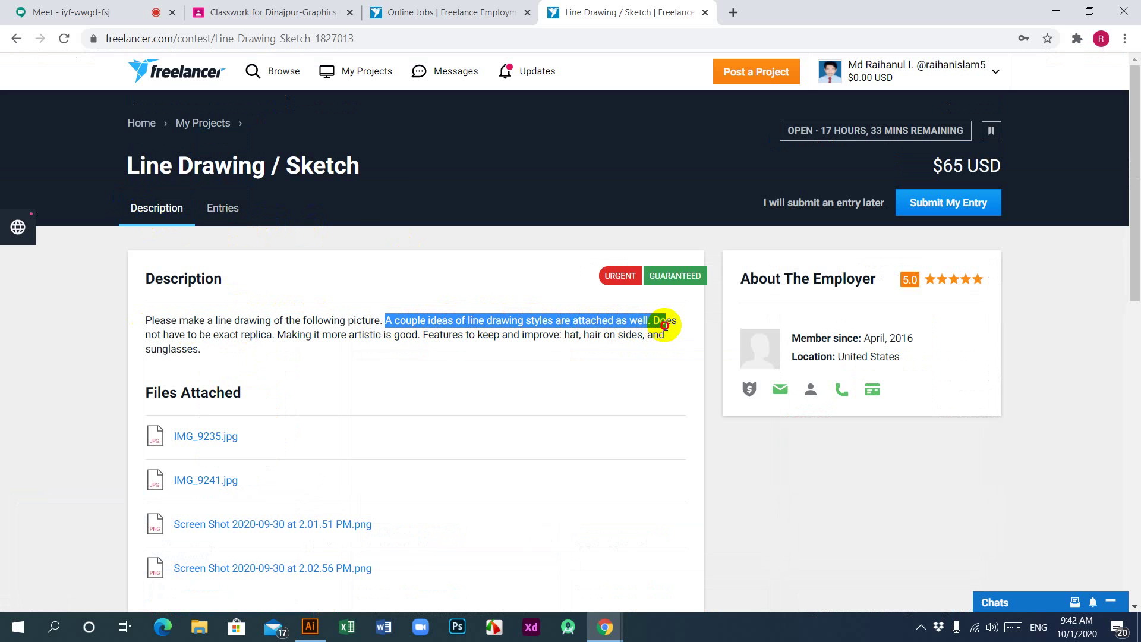
click(384, 319)
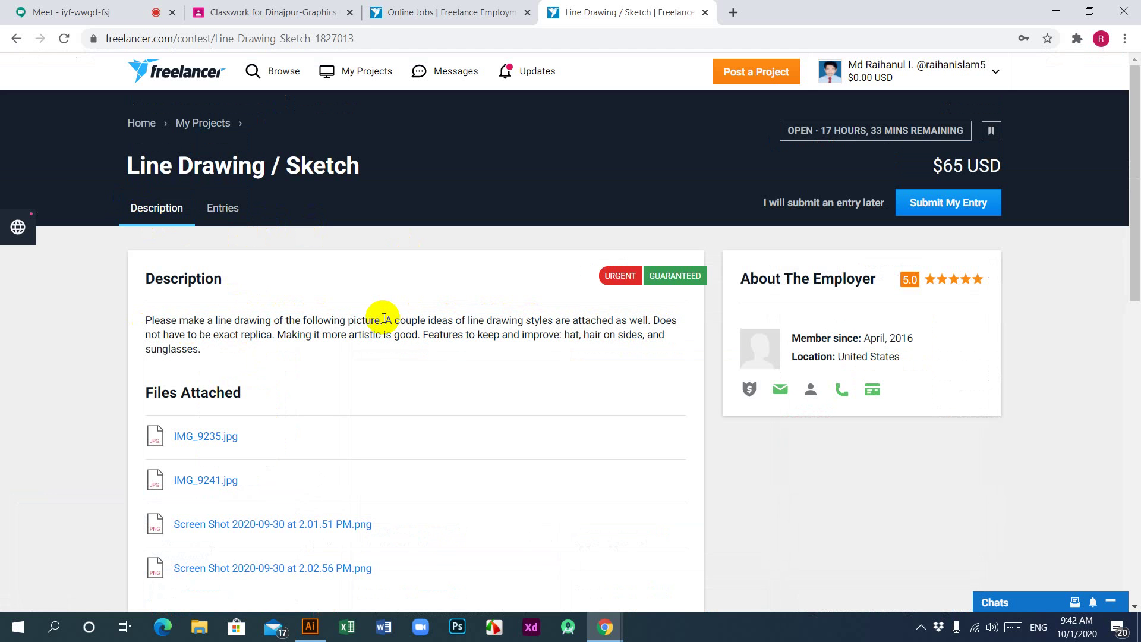
drag(388, 321, 647, 322)
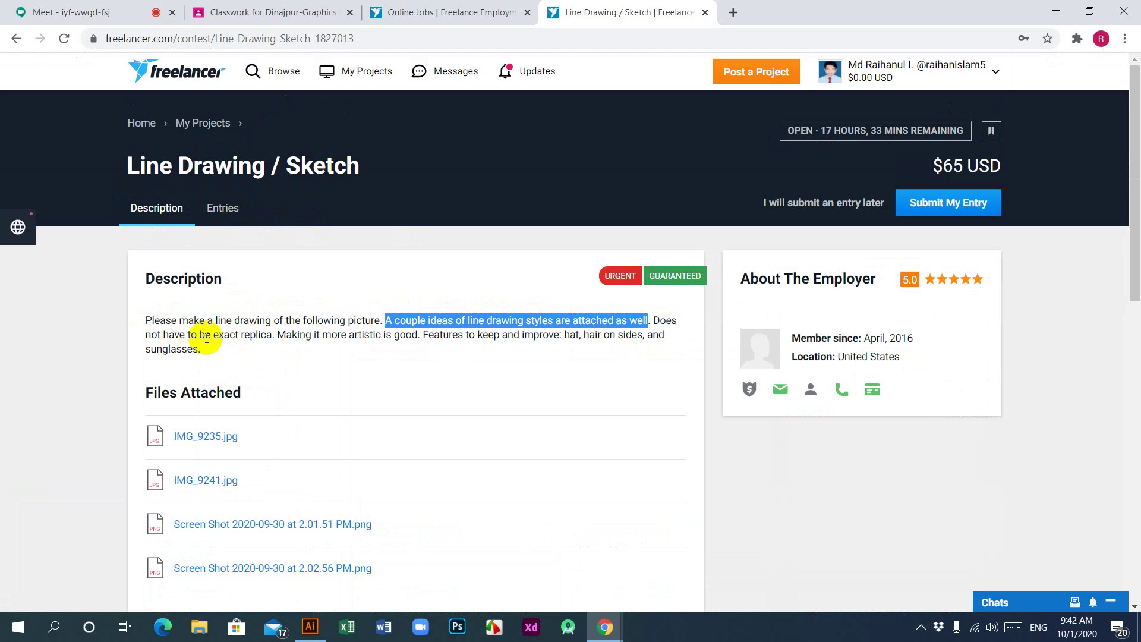
Read the description's remarks on exact replica and artistic treatment, highlight "Features to keep and improve", and clear the highlight.
drag(241, 335, 279, 335)
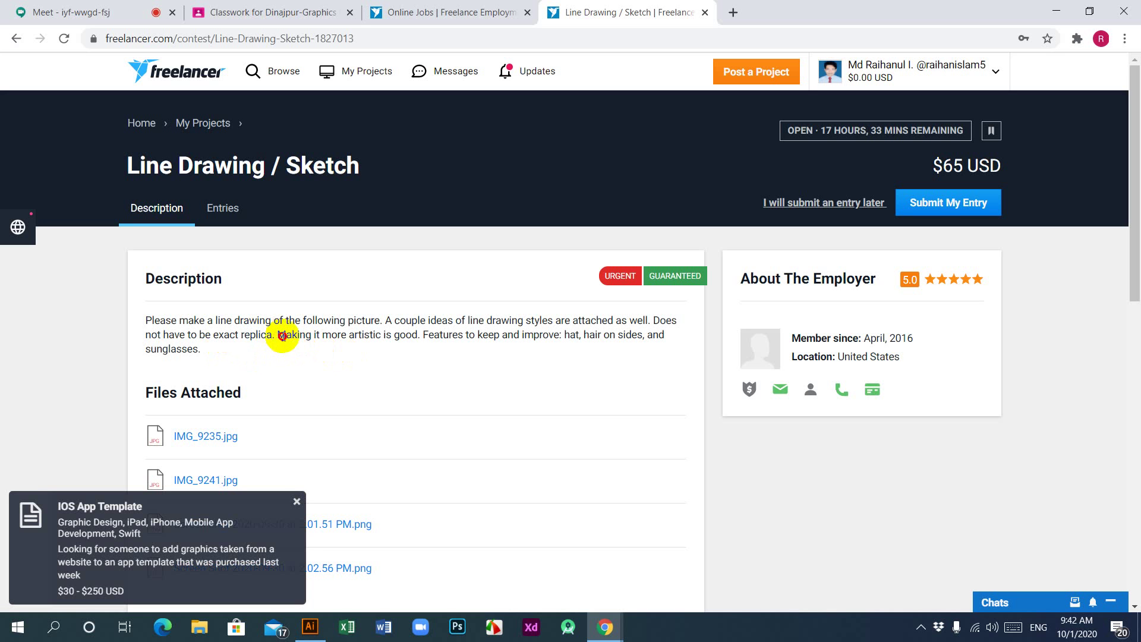
drag(283, 336, 415, 335)
click(421, 336)
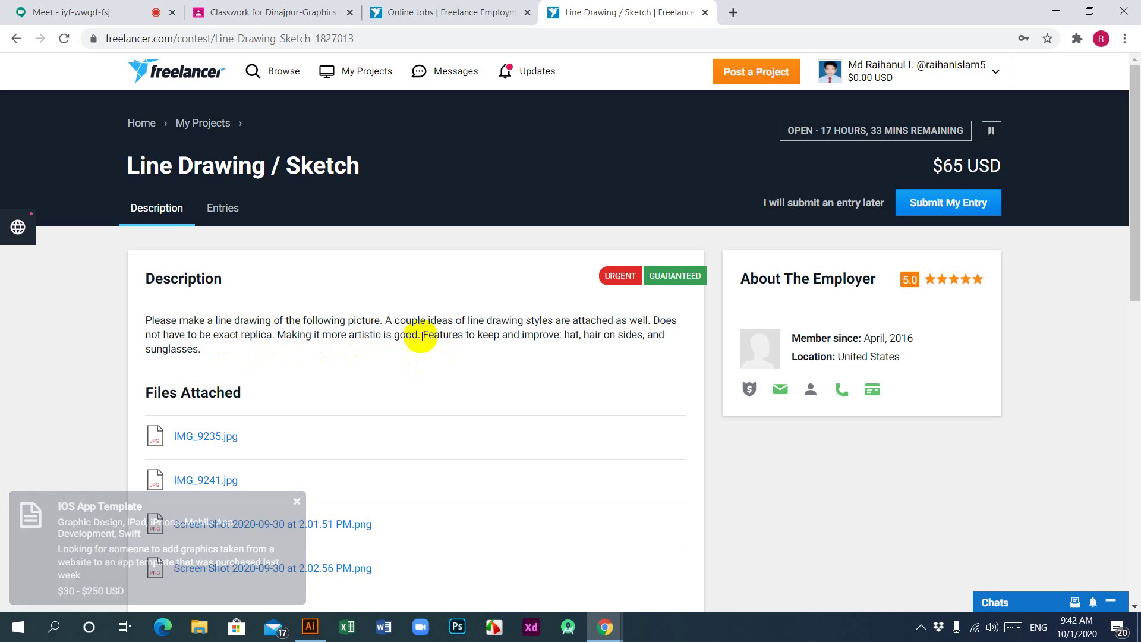
drag(423, 336, 549, 337)
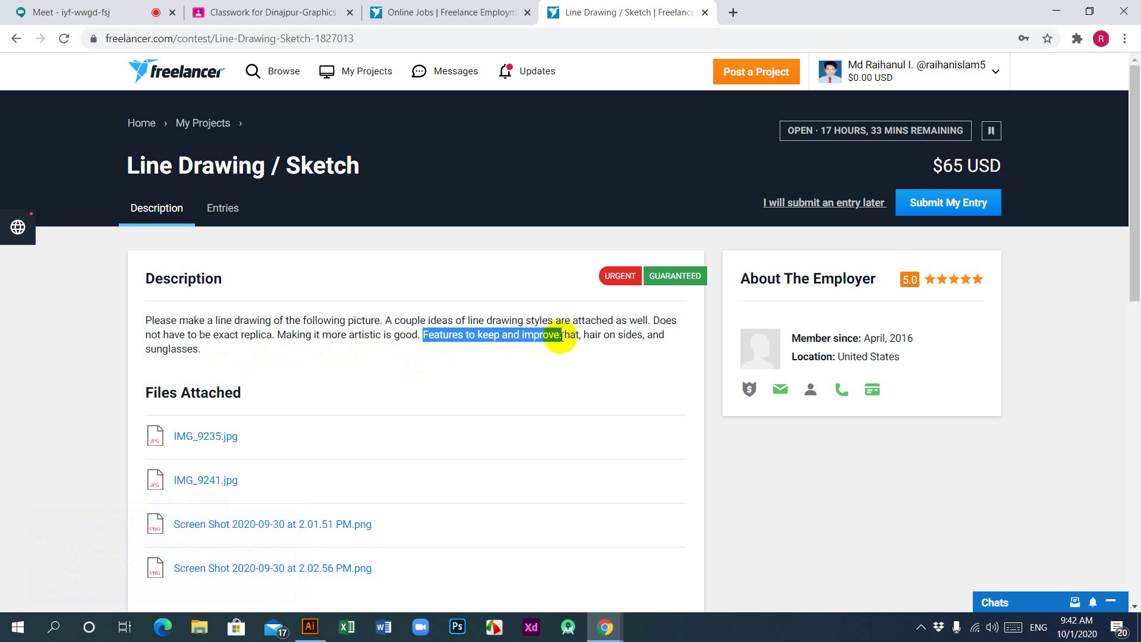
click(583, 341)
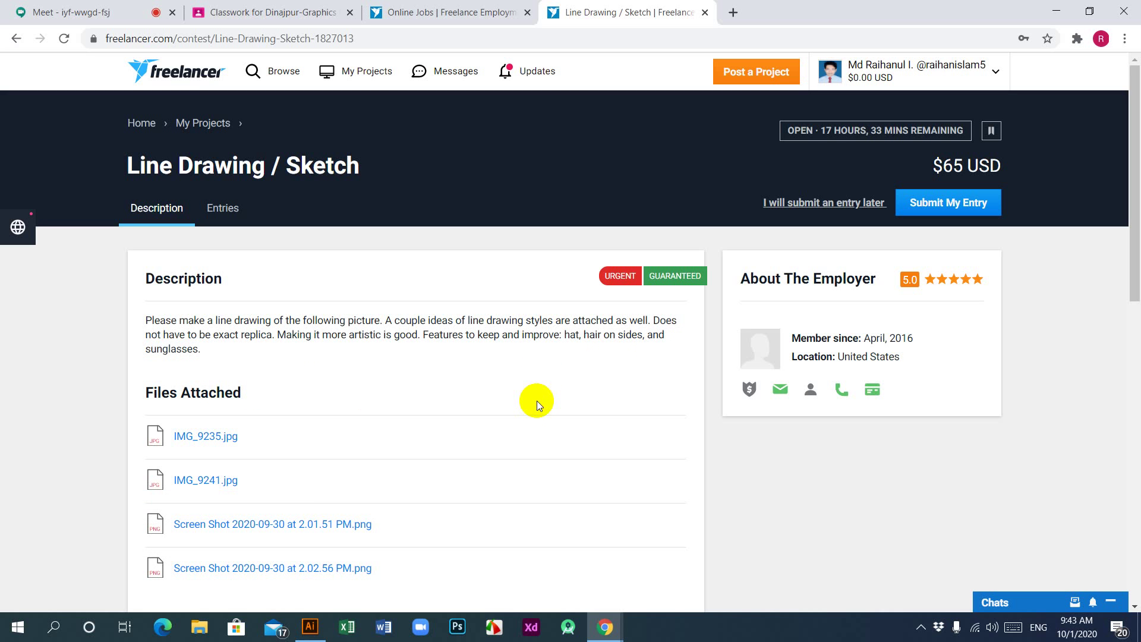
Reopen the contest's entries, skim through the submitted drawings once more and return to the start of the list.
click(223, 216)
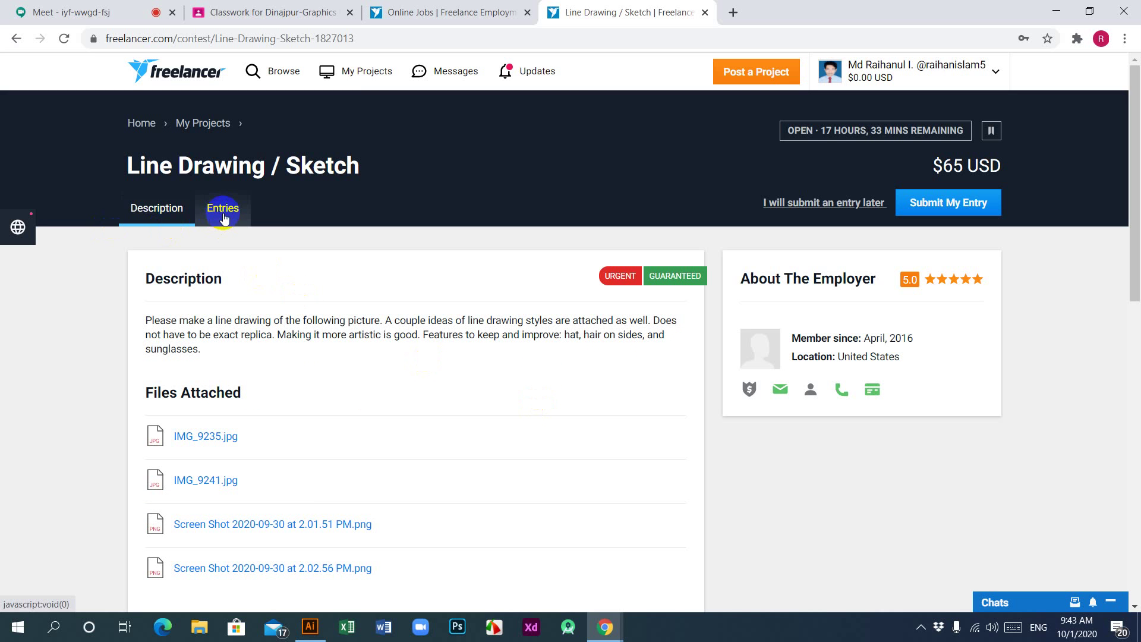
click(221, 210)
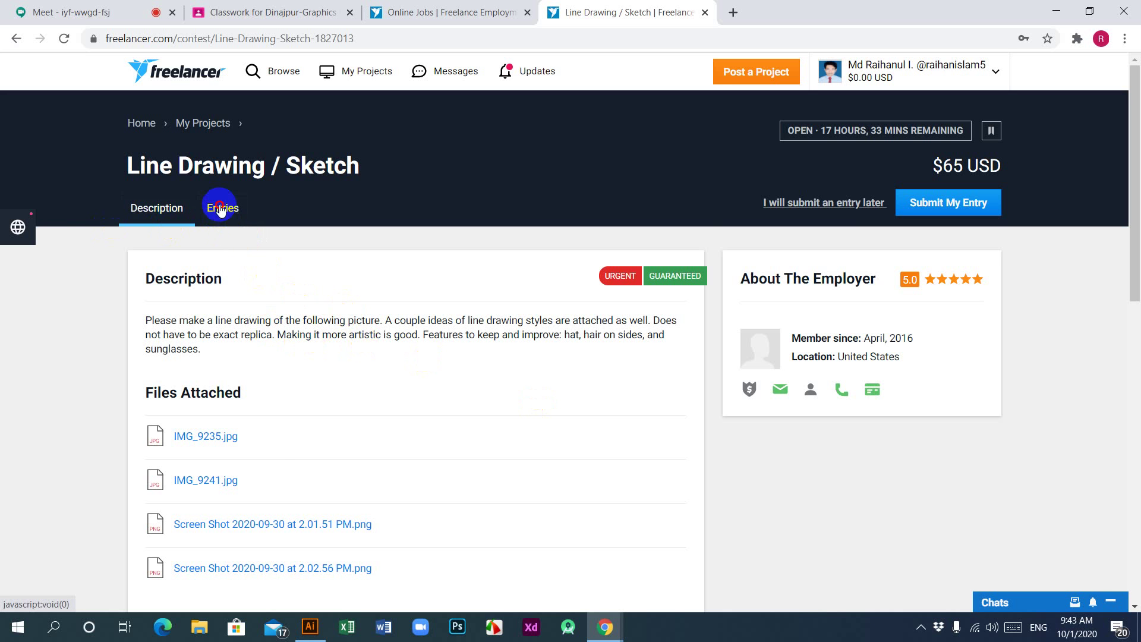
scroll(407, 410, down, 5)
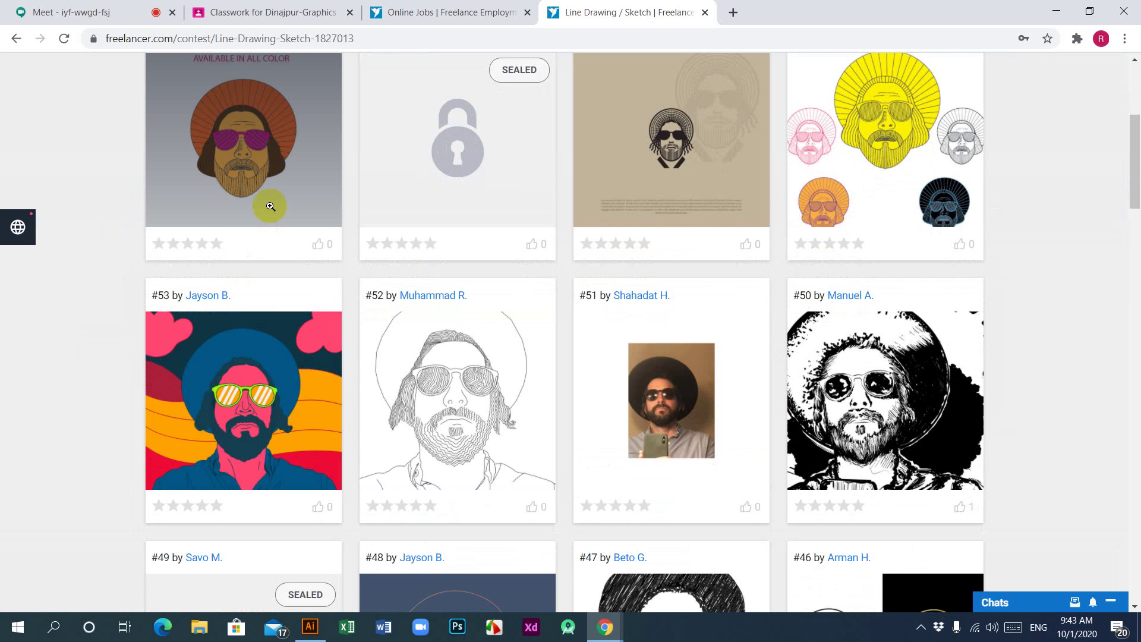
scroll(255, 405, down, 1)
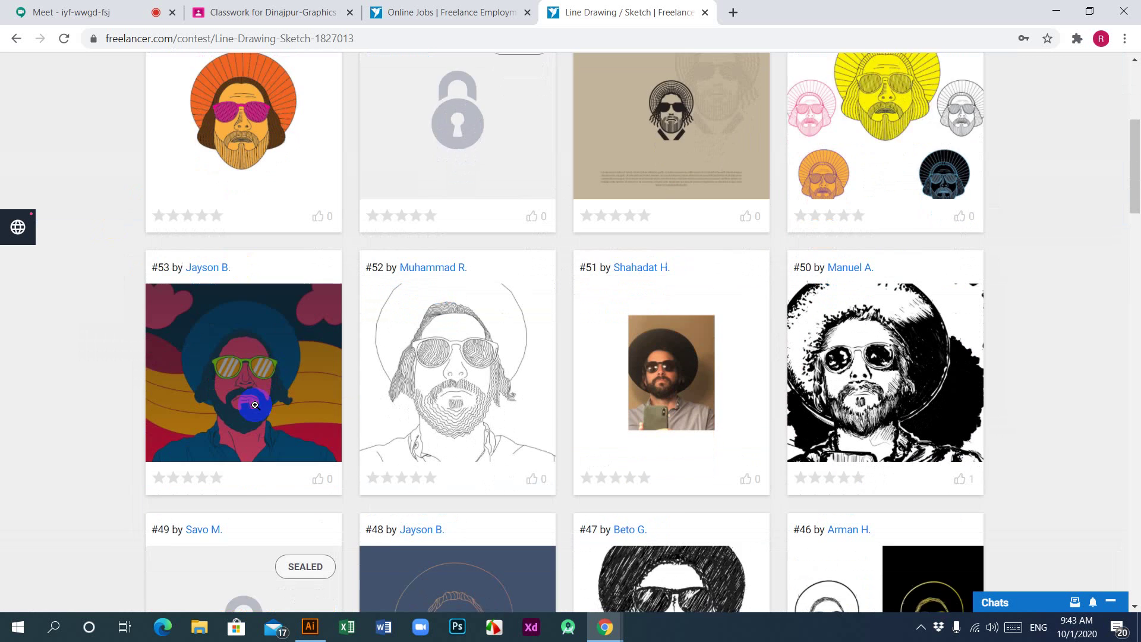
scroll(251, 364, down, 2)
scroll(591, 444, down, 8)
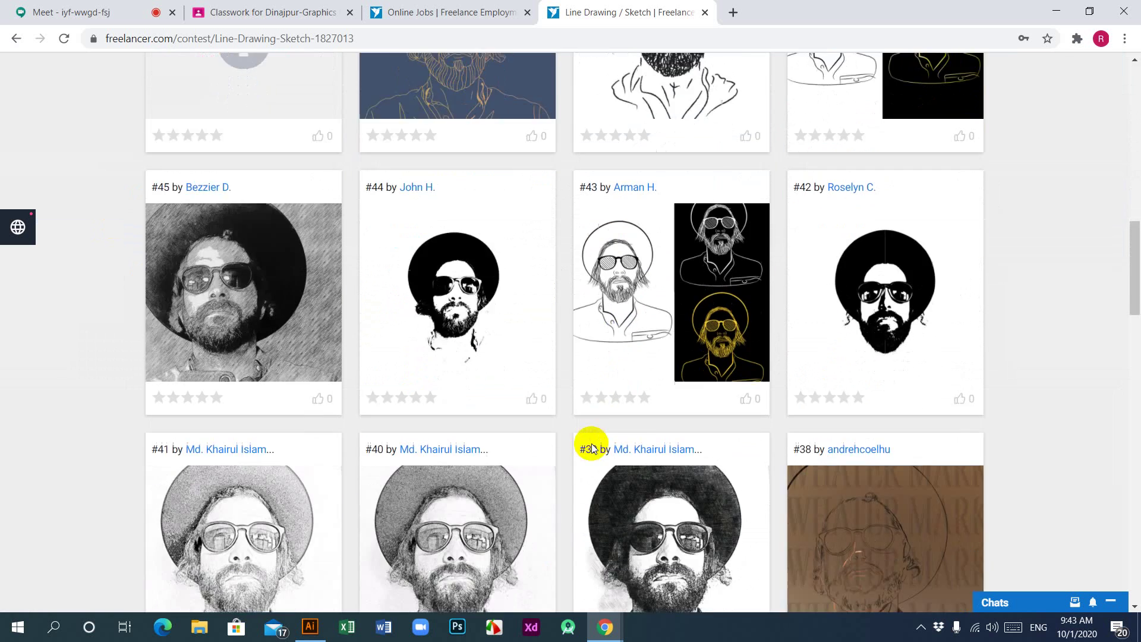
scroll(592, 447, down, 8)
scroll(590, 443, up, 20)
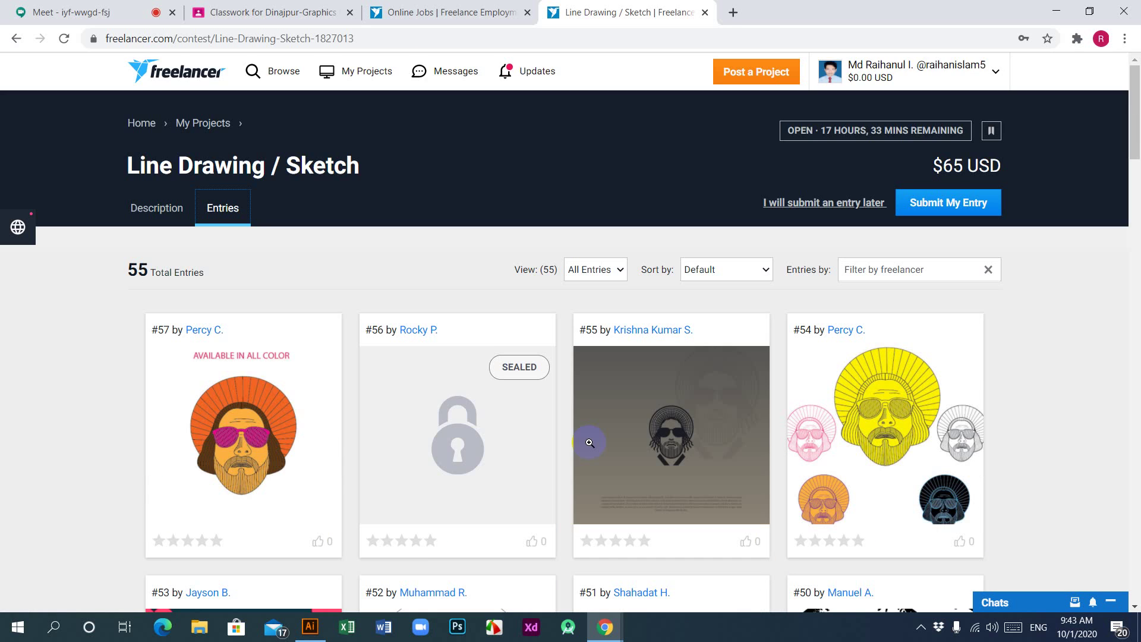
Glance over the newest line-drawing entries, return to the contest description, and close the Line Drawing / Sketch contest.
scroll(386, 444, down, 3)
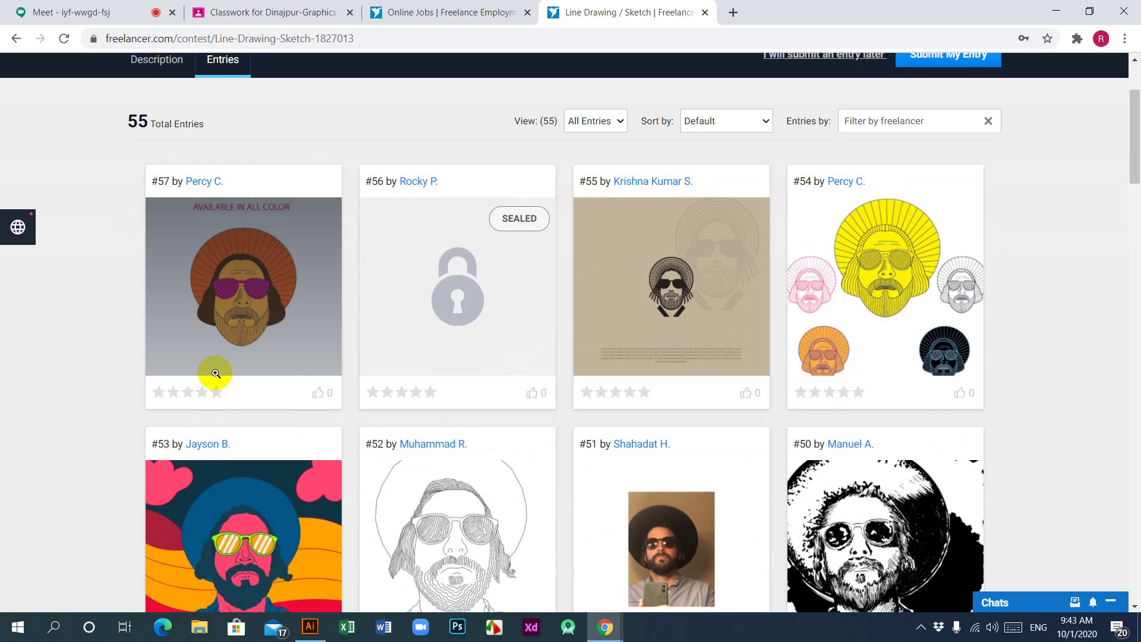
scroll(186, 213, up, 3)
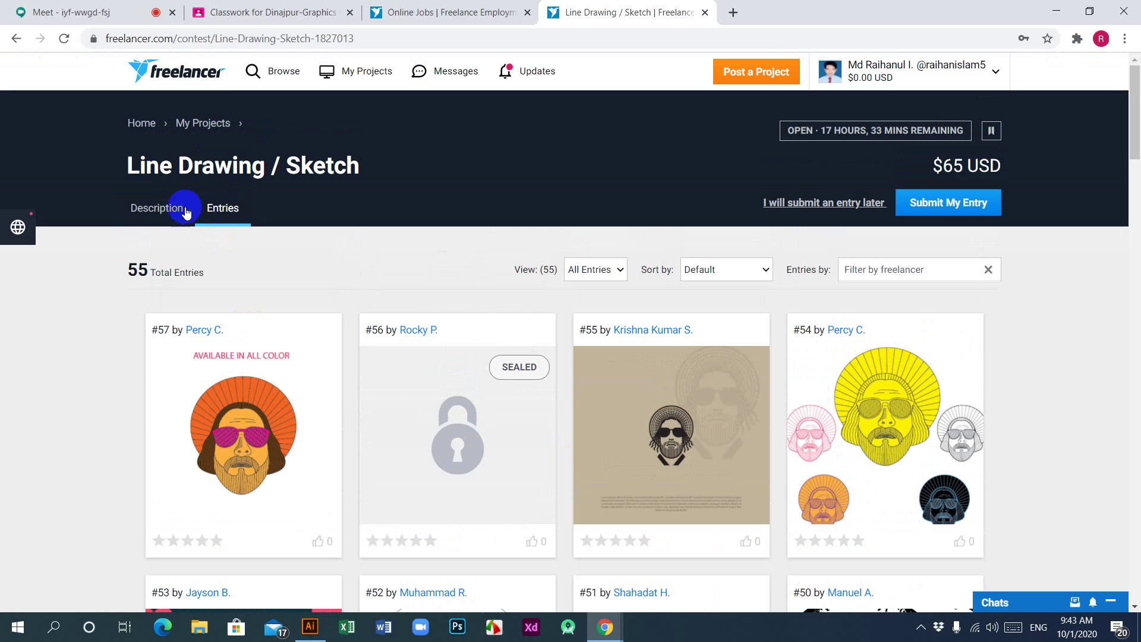
click(186, 212)
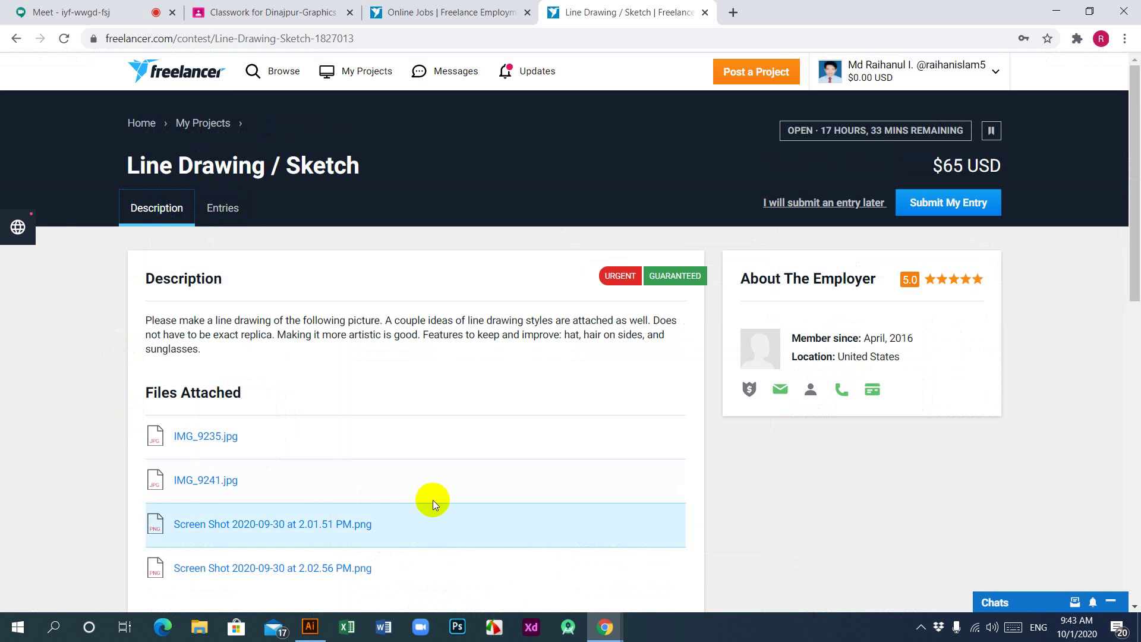
click(706, 13)
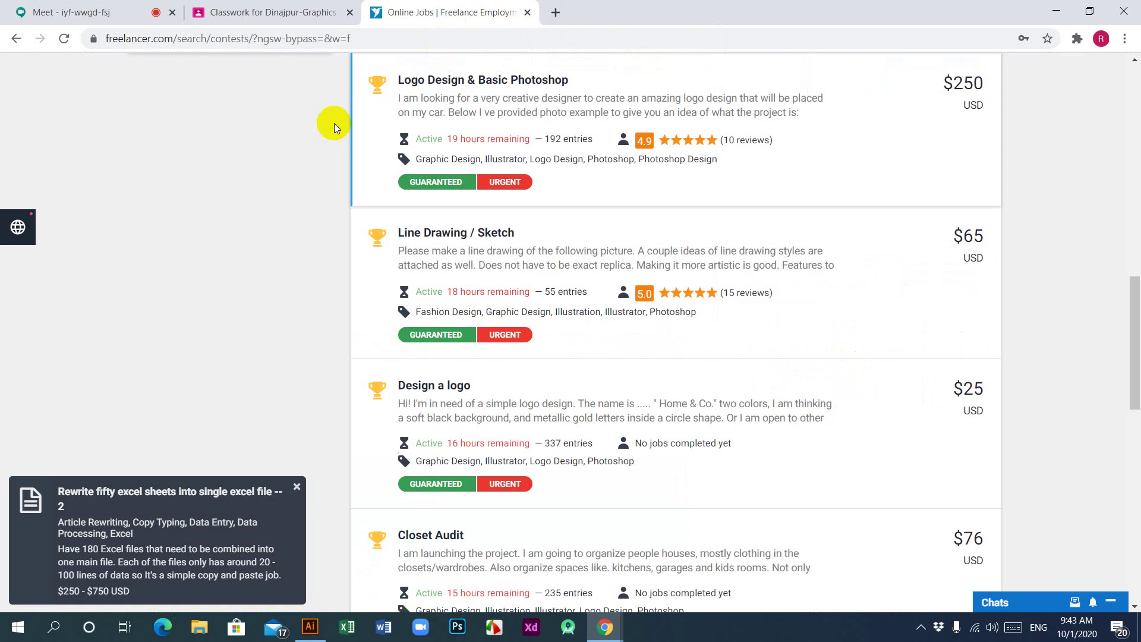
Browse the remaining contests on the first results page, open page 2, and look through its listings to the end.
scroll(440, 470, down, 6)
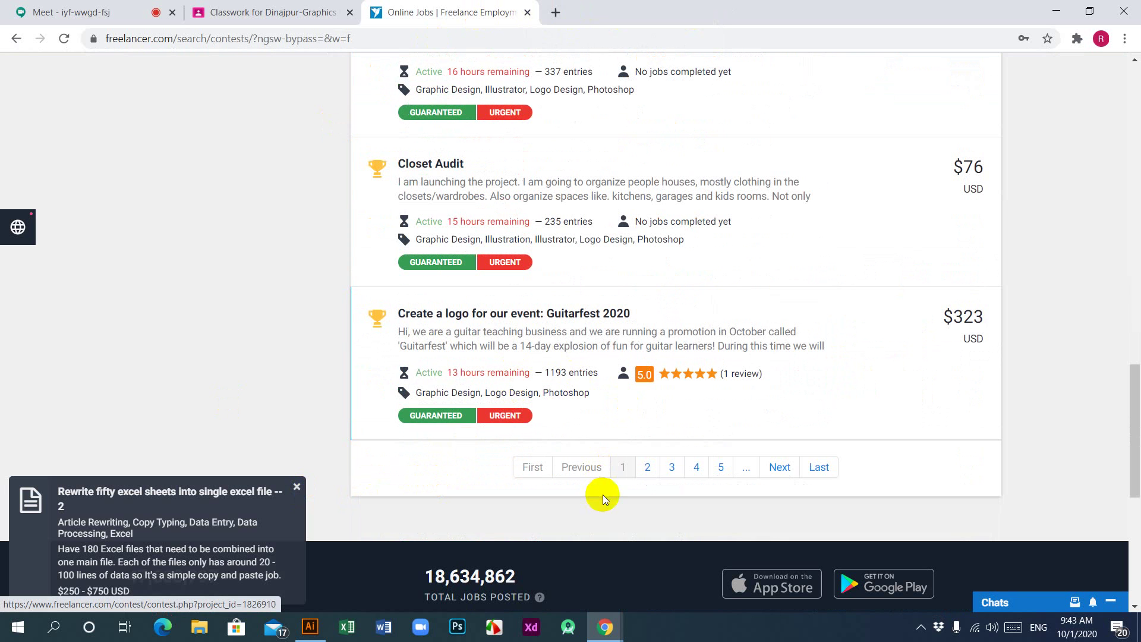
click(649, 466)
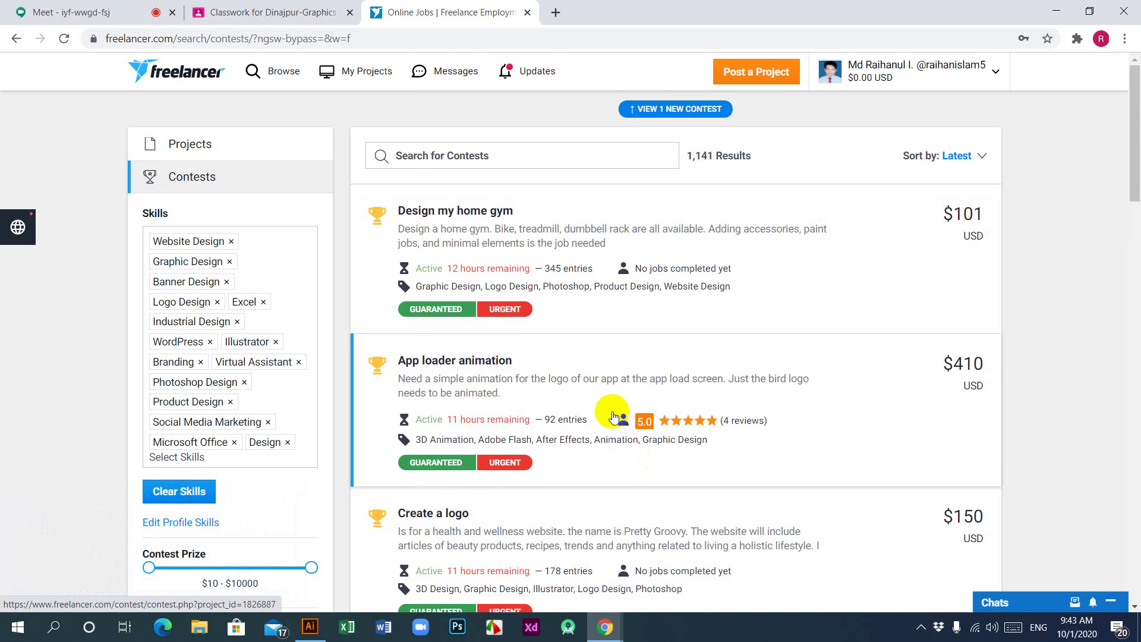
scroll(614, 416, down, 5)
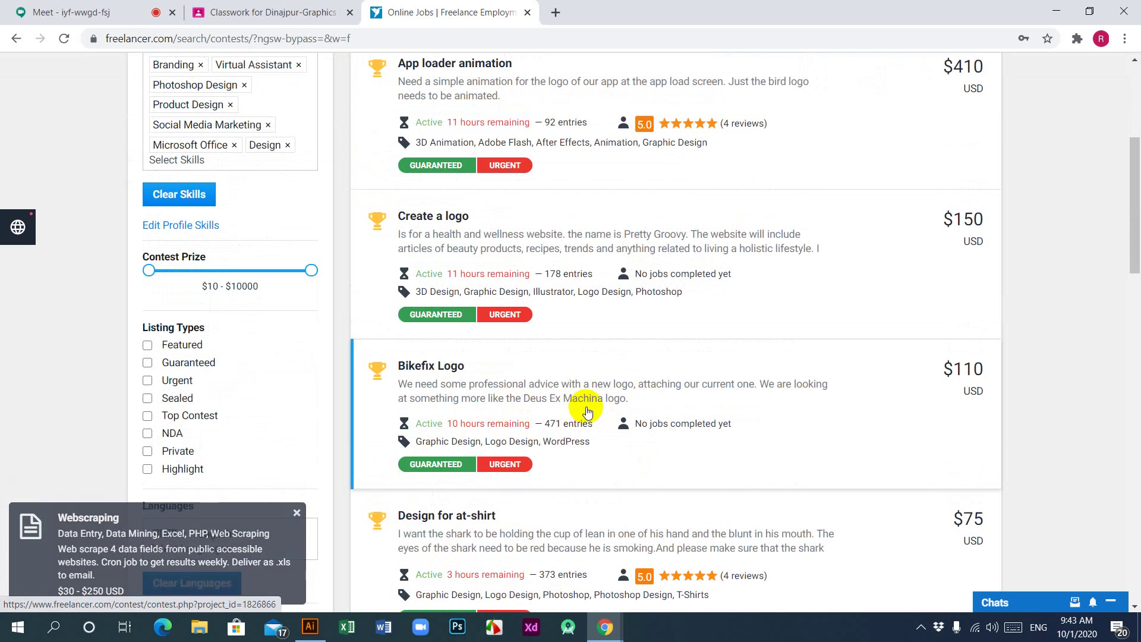
scroll(588, 410, down, 3)
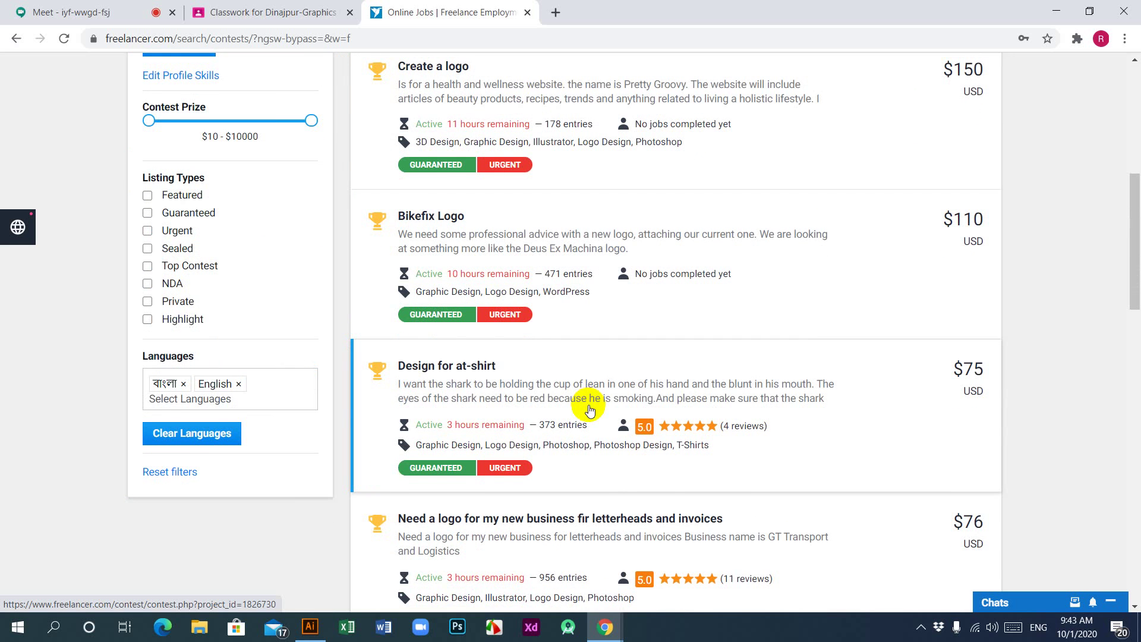
scroll(590, 410, down, 6)
scroll(589, 411, down, 3)
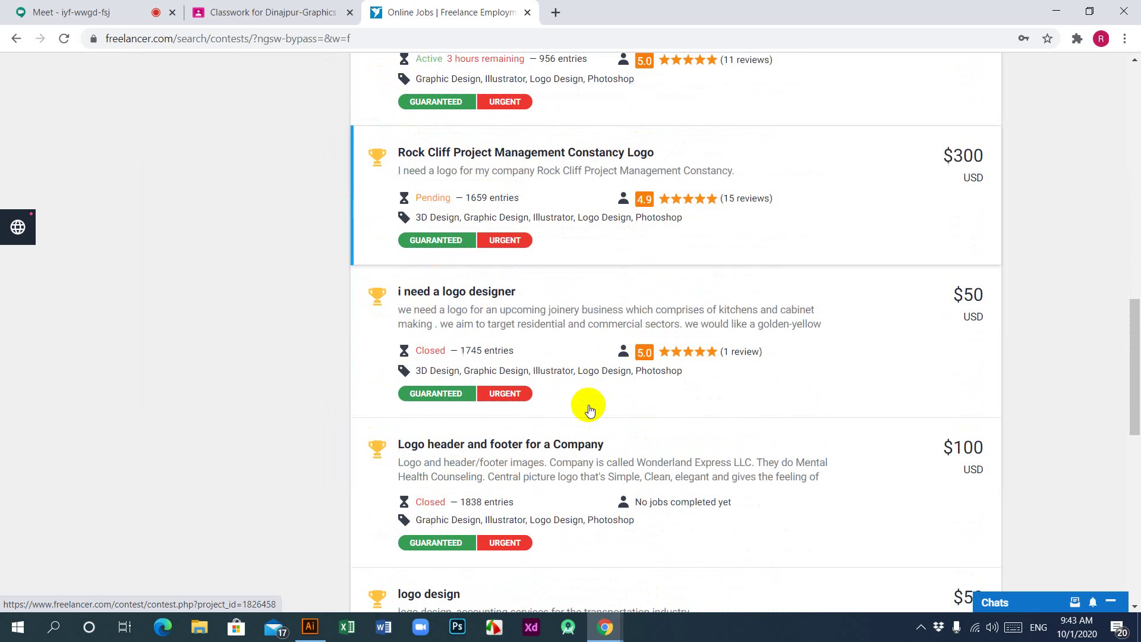
scroll(589, 410, down, 5)
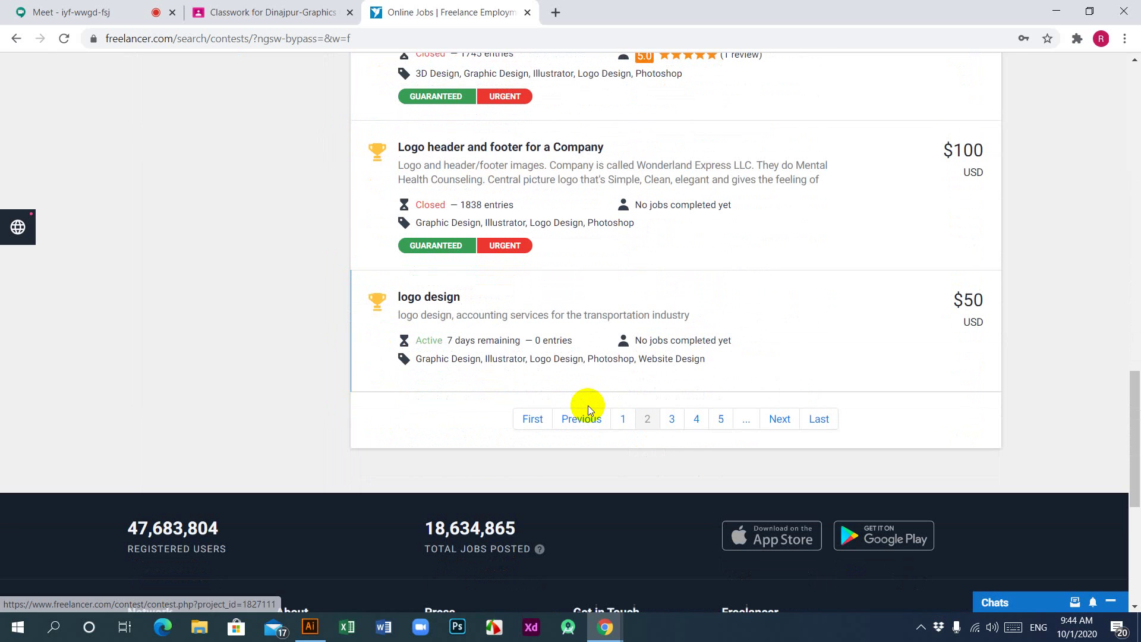
Go to page 3 of the contest results and open the "i need a logo redesign" contest.
click(674, 417)
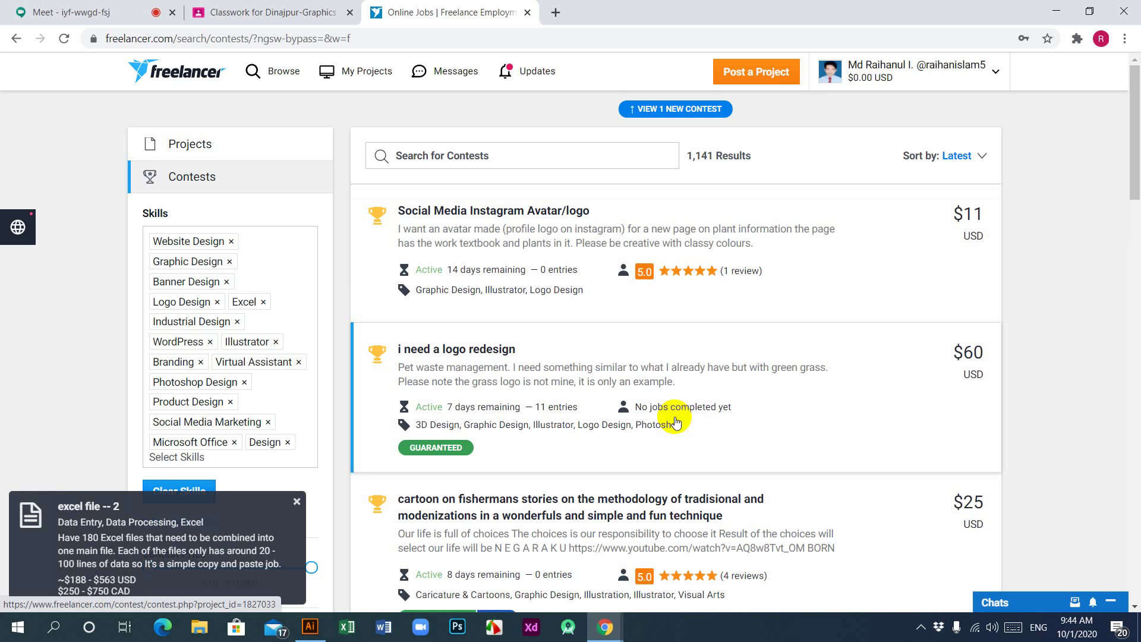
scroll(676, 421, down, 1)
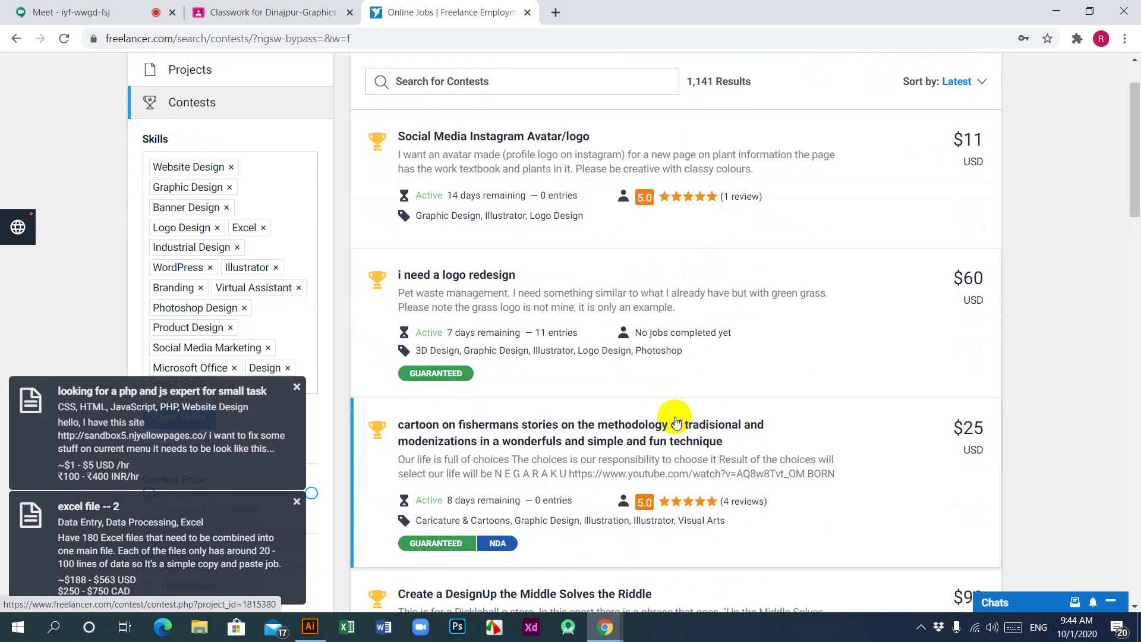
scroll(676, 422, down, 2)
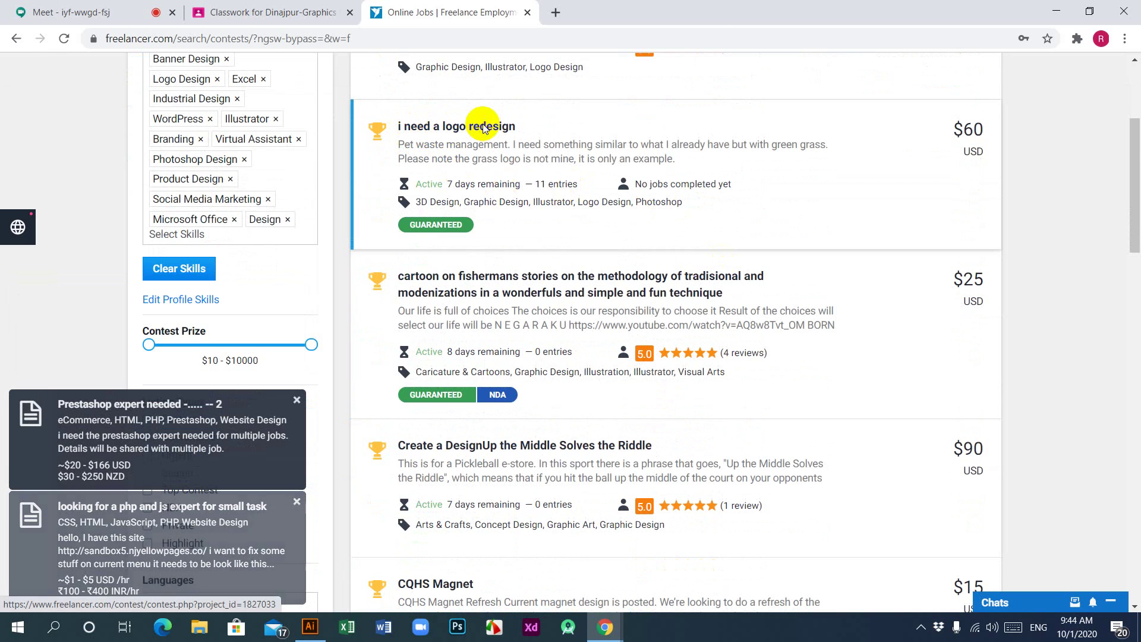
click(481, 127)
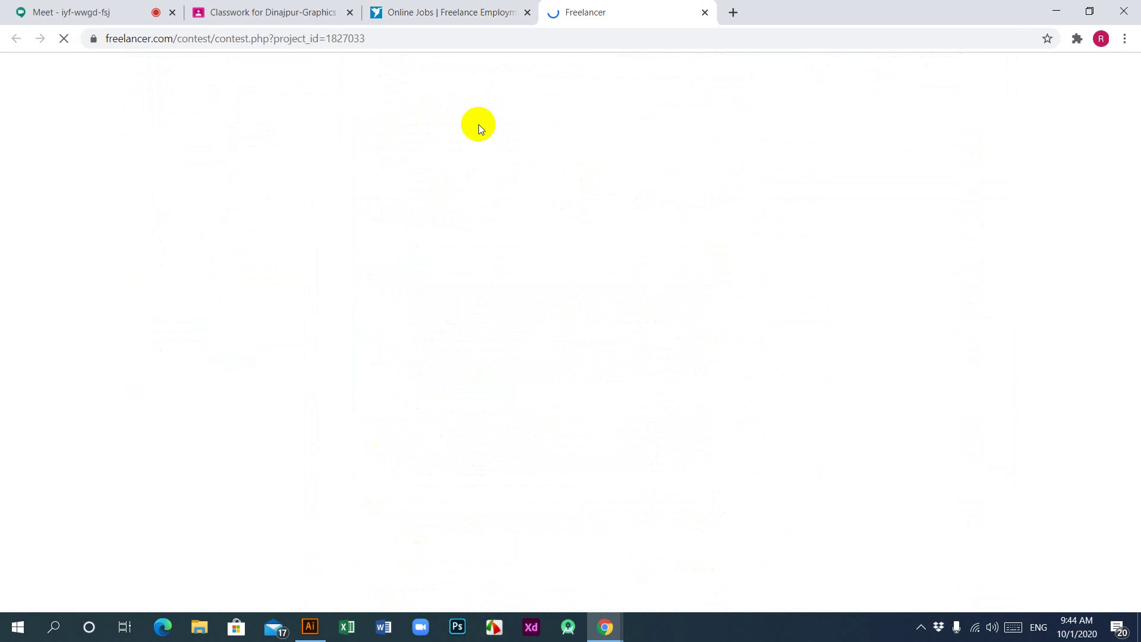
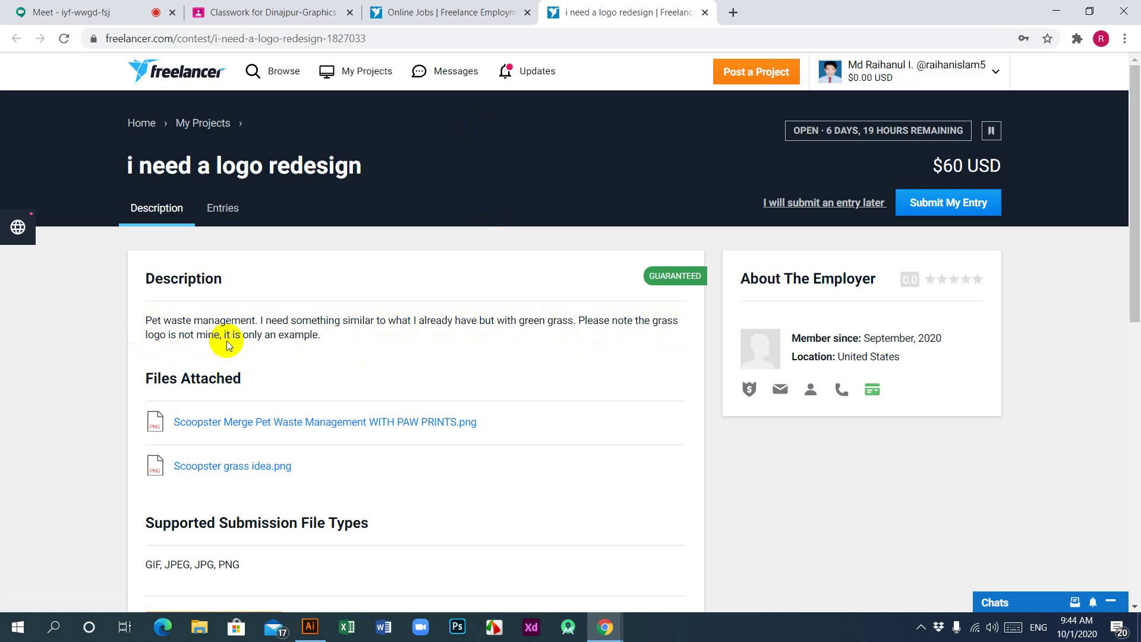
Examine the attached Scoopster Merge Pet Waste Management logo and the Scoopster grass idea image, closing each preview.
click(282, 423)
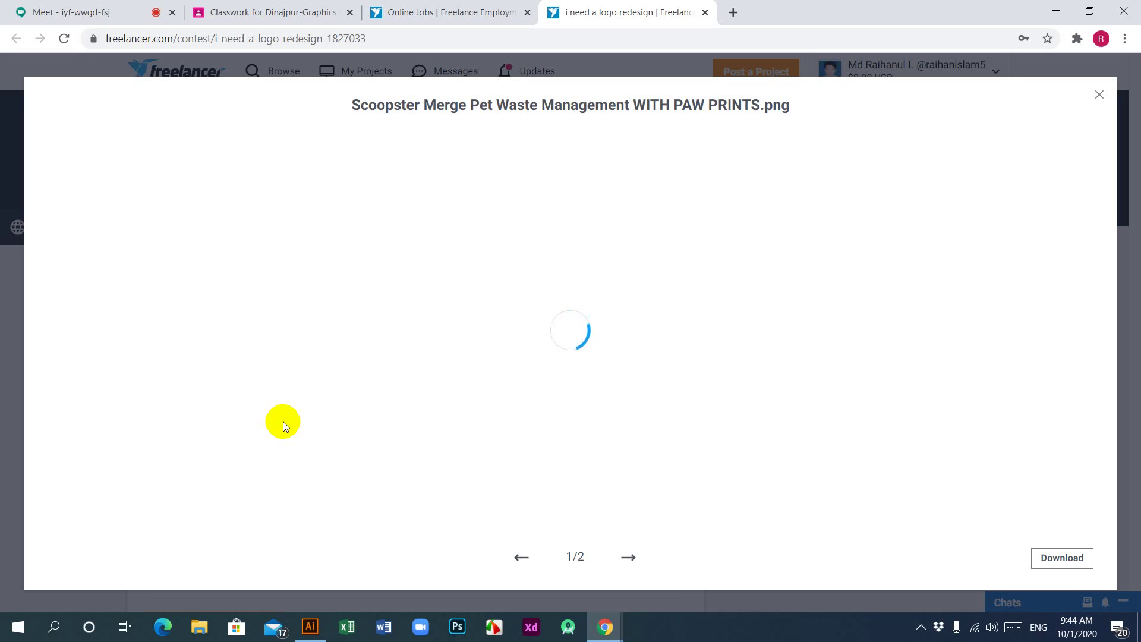
scroll(699, 396, down, 4)
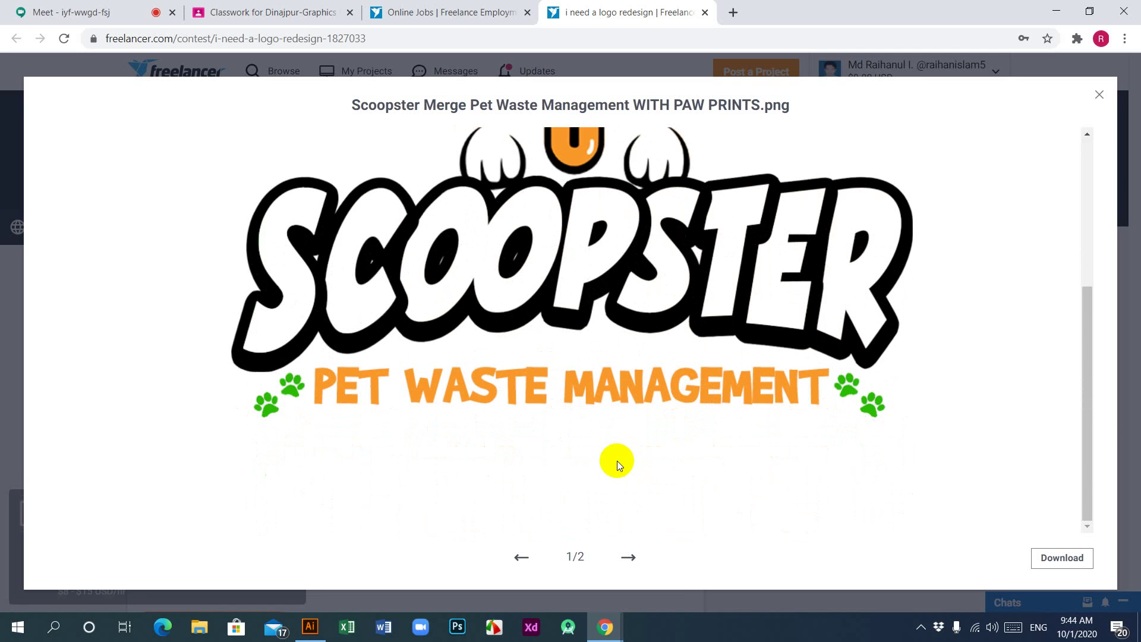
scroll(618, 462, up, 4)
scroll(617, 462, down, 4)
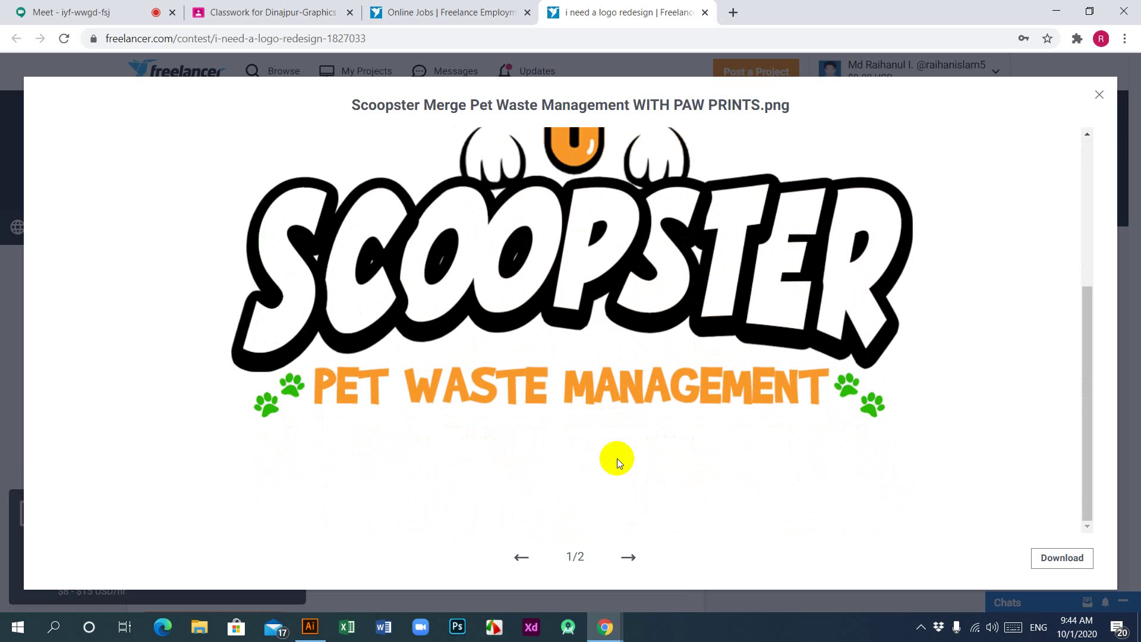
scroll(617, 458, up, 4)
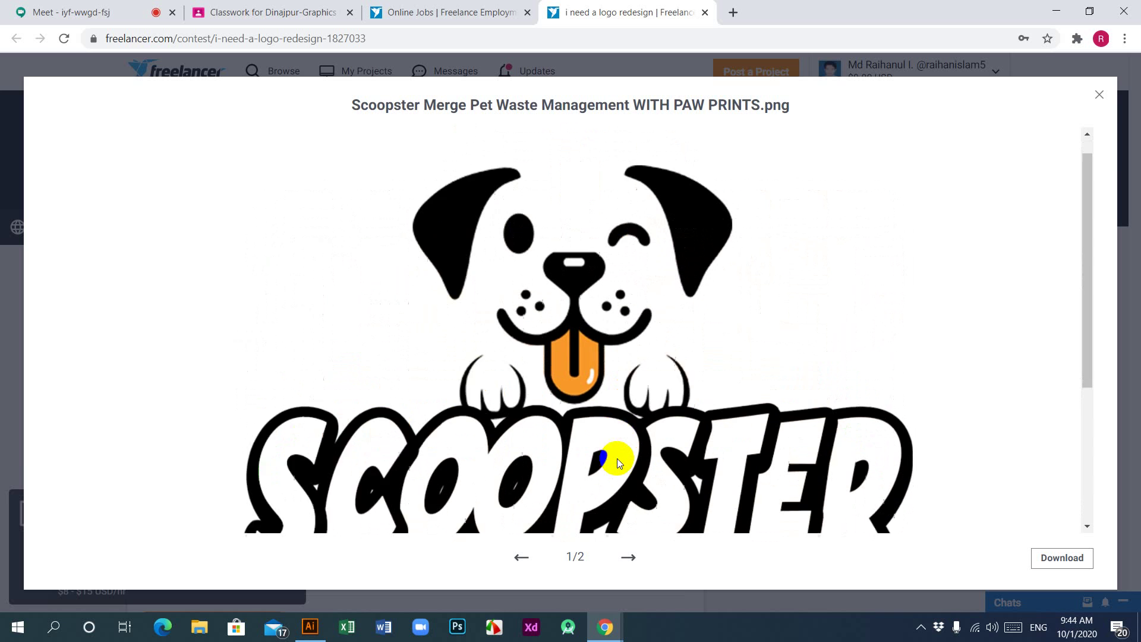
click(1098, 97)
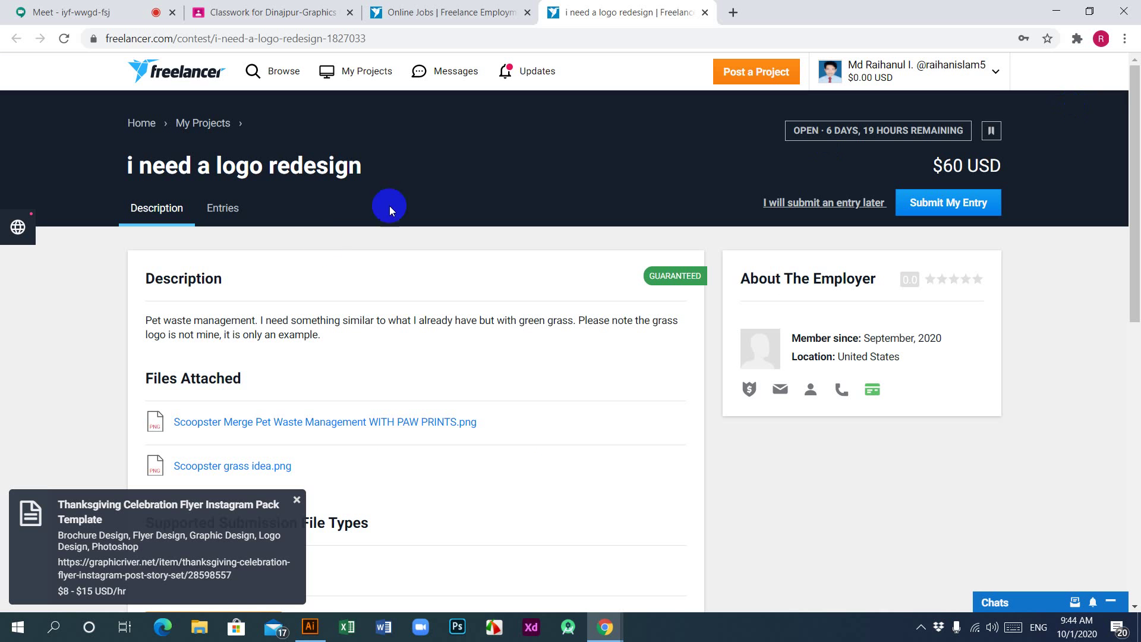
click(226, 465)
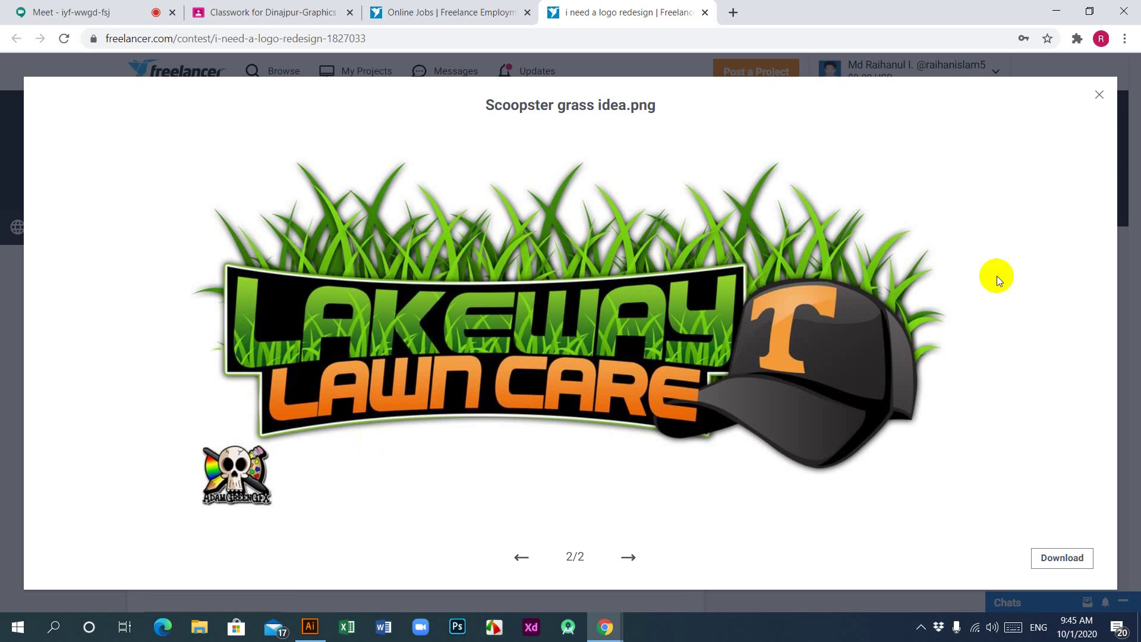
click(1102, 96)
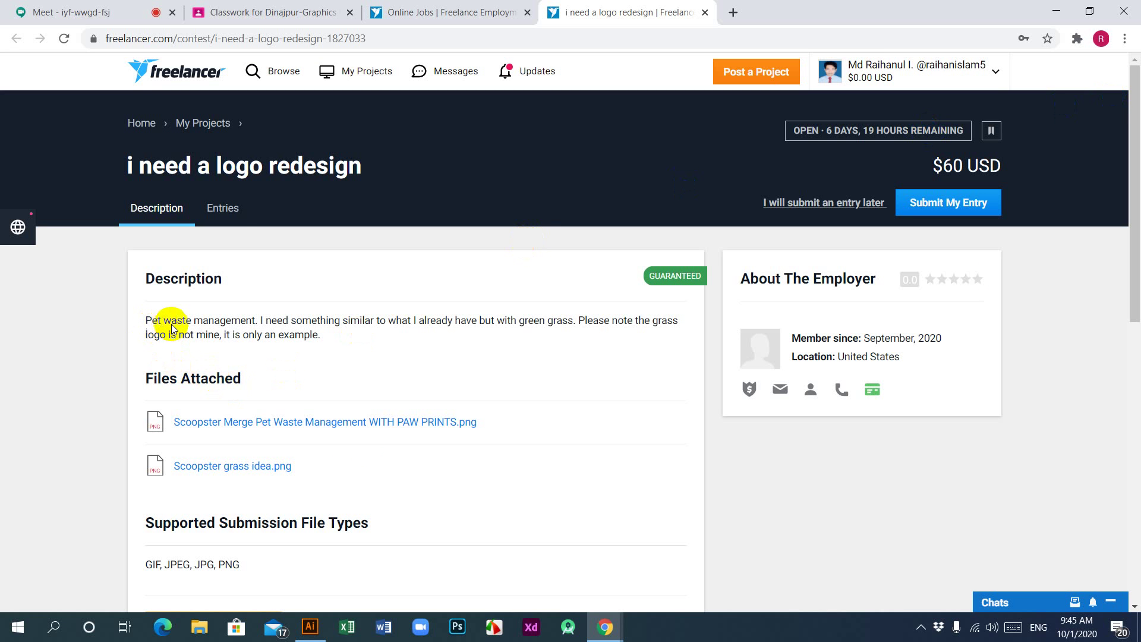
Open the logo redesign contest's entries and review all the submitted logos, returning to the newest ones.
click(211, 207)
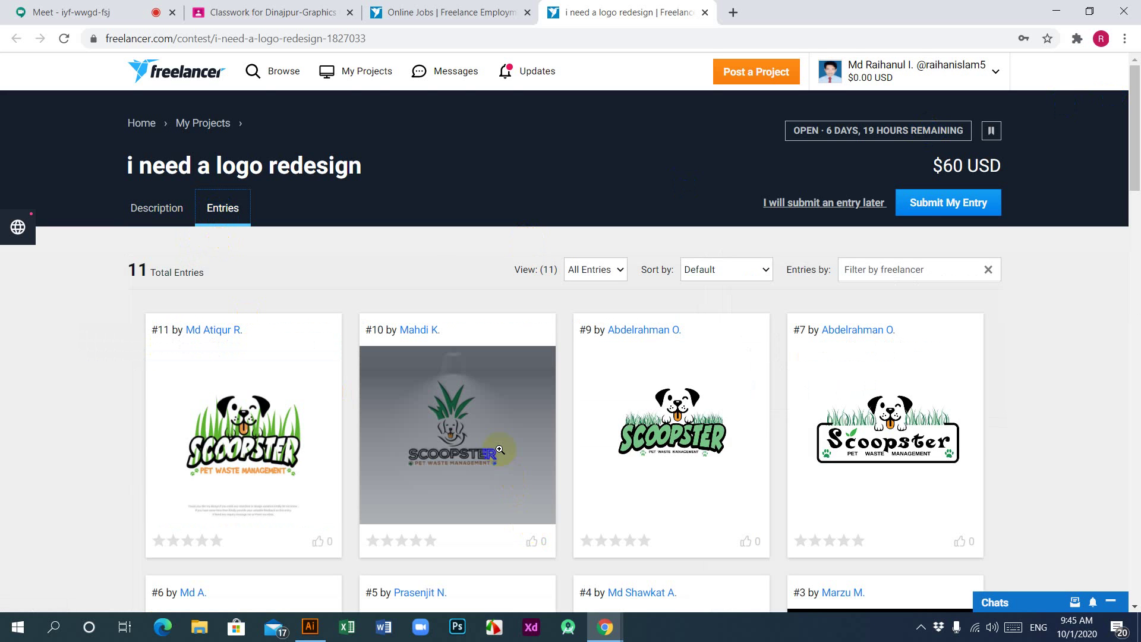
scroll(512, 479, down, 3)
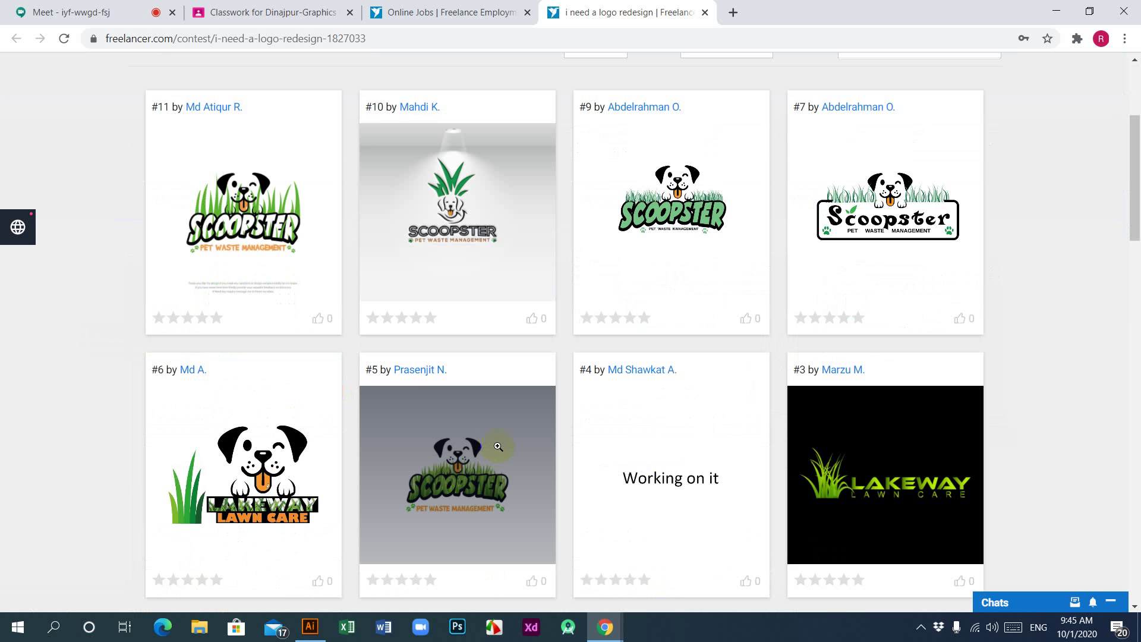
scroll(499, 449, down, 4)
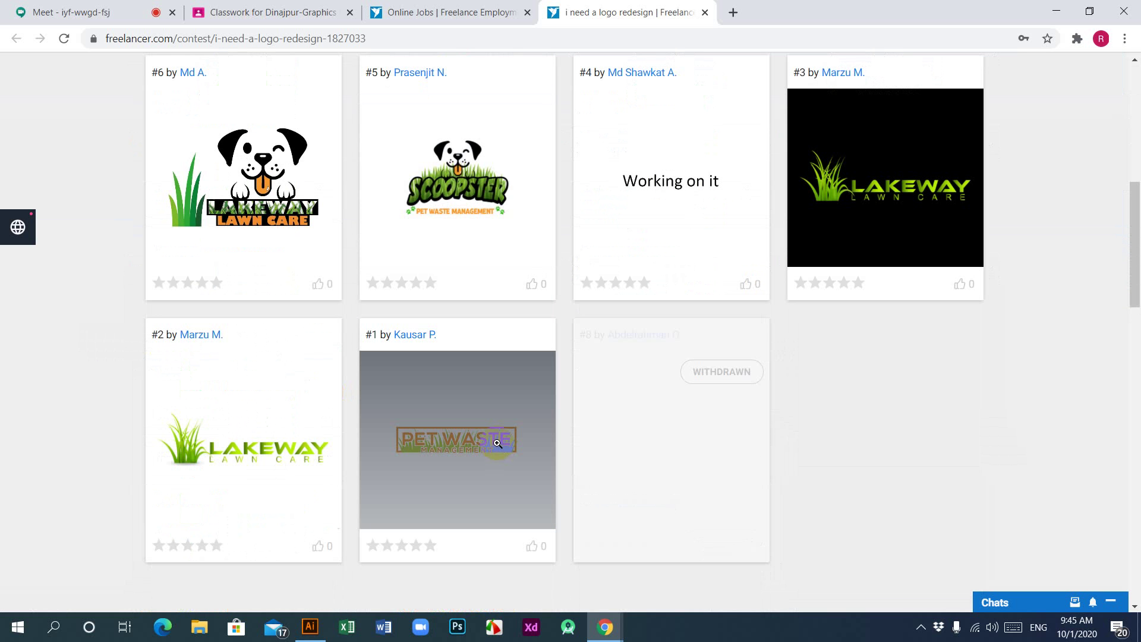
scroll(498, 440, down, 3)
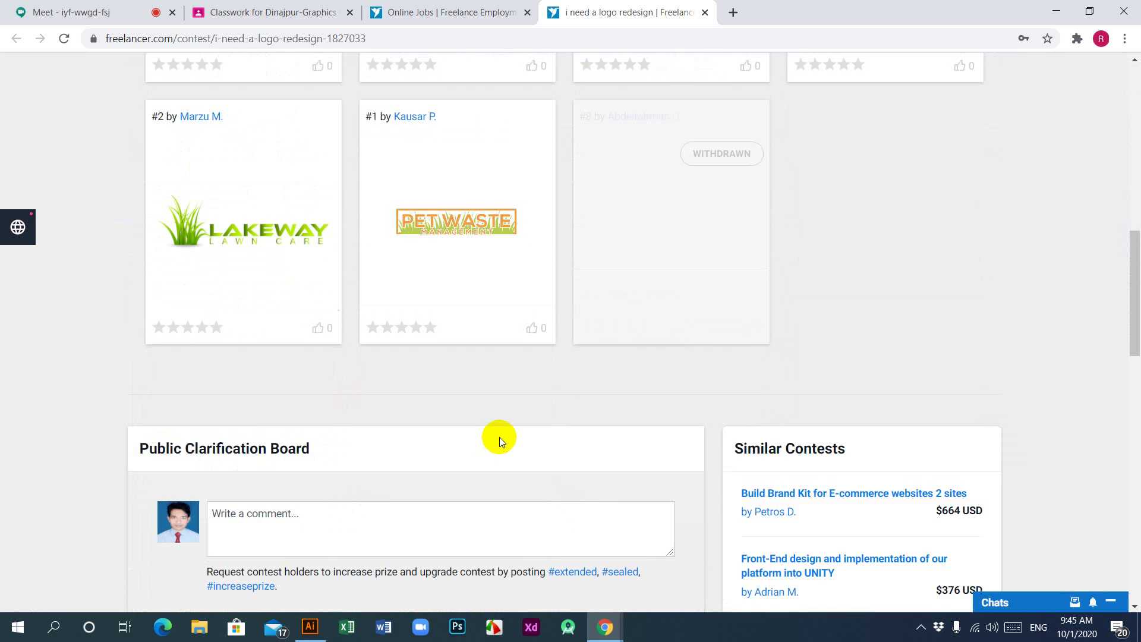
scroll(500, 437, up, 5)
scroll(500, 437, up, 3)
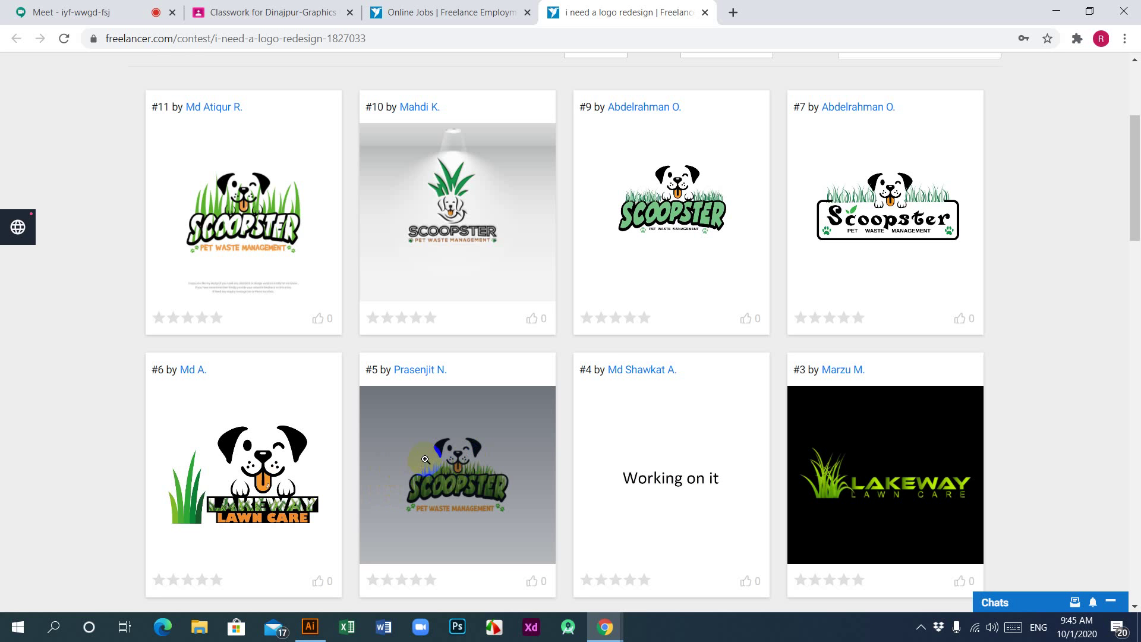
scroll(426, 460, up, 2)
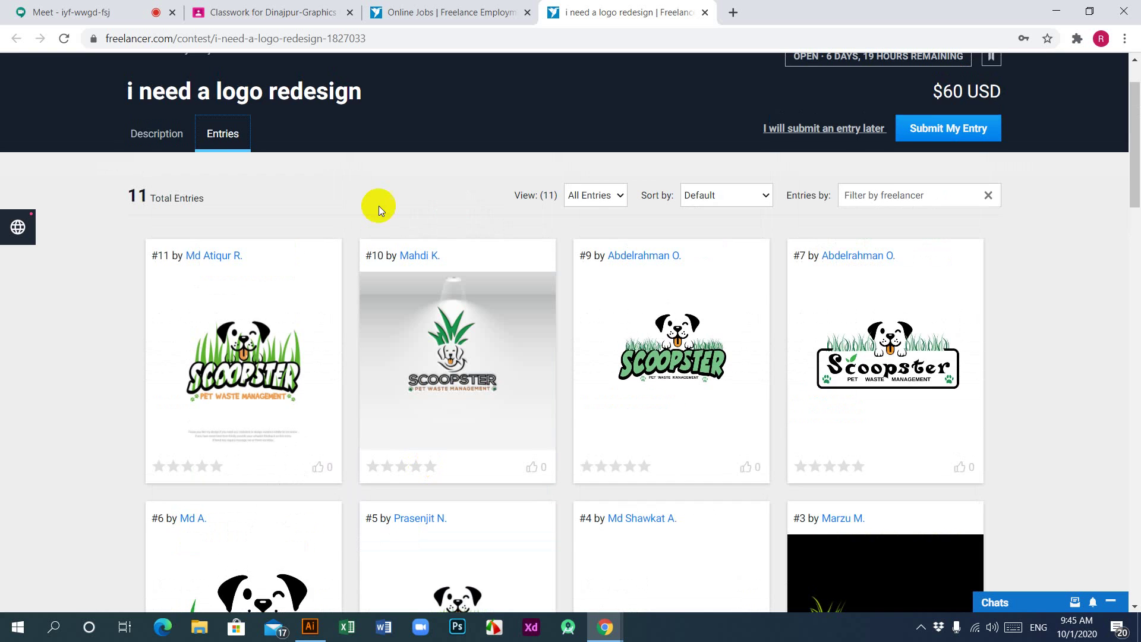
Return to the contest description and show the Scoopster grass idea.png reference again, closing its preview.
click(174, 137)
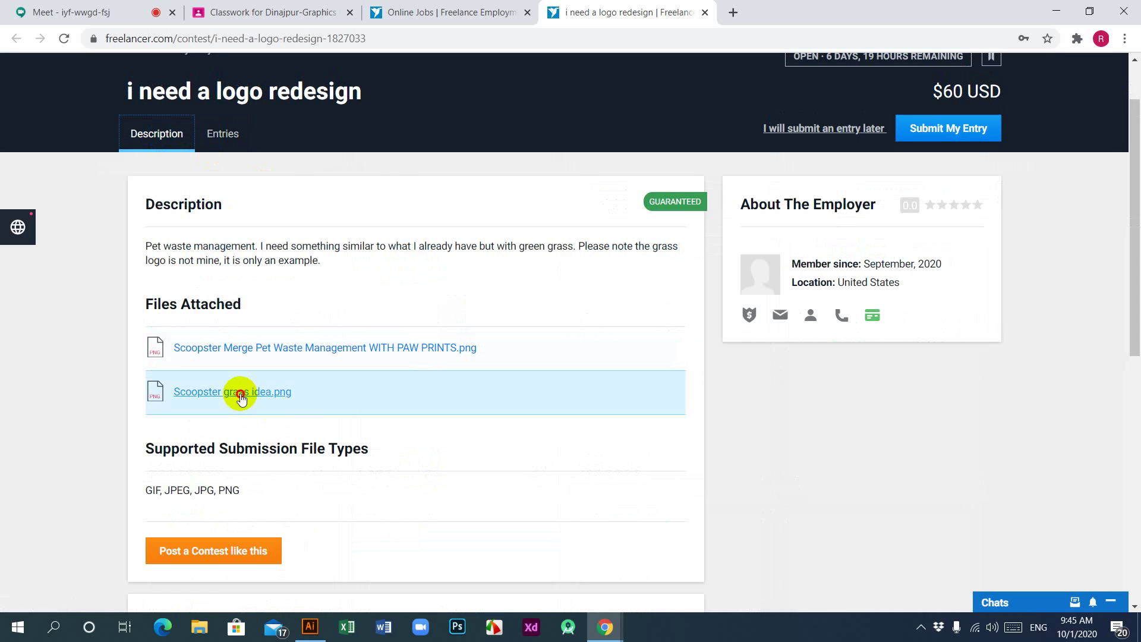
click(240, 391)
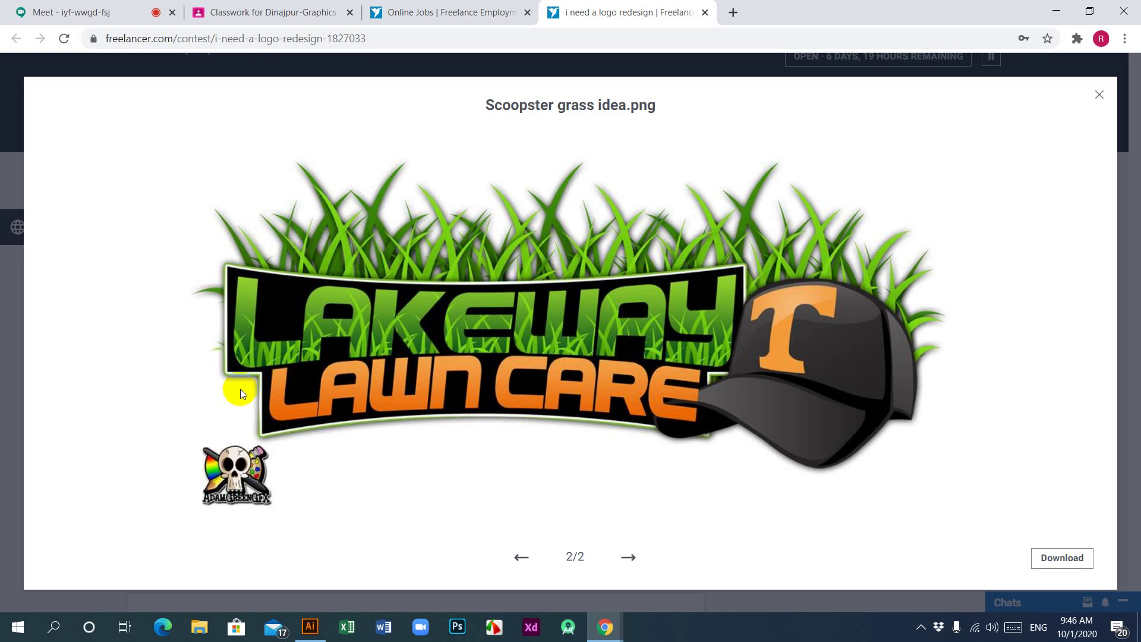
click(1099, 94)
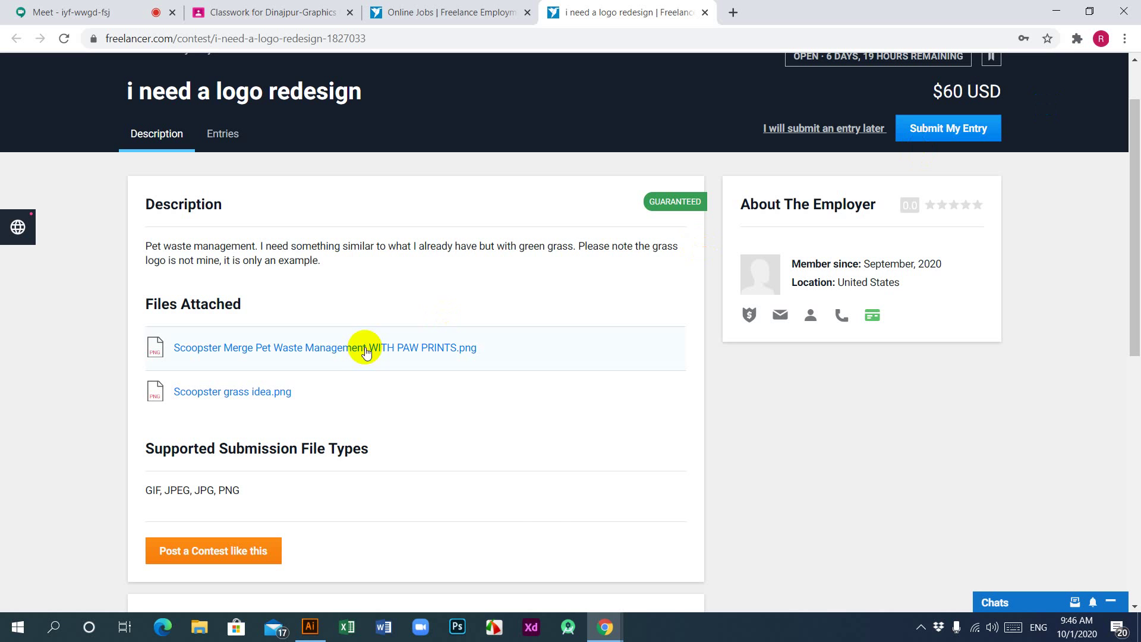
Reopen Scoopster Merge Pet Waste Management WITH PAW PRINTS.png and examine the whole logo, from the dog's head to the tagline.
click(296, 349)
scroll(691, 394, down, 3)
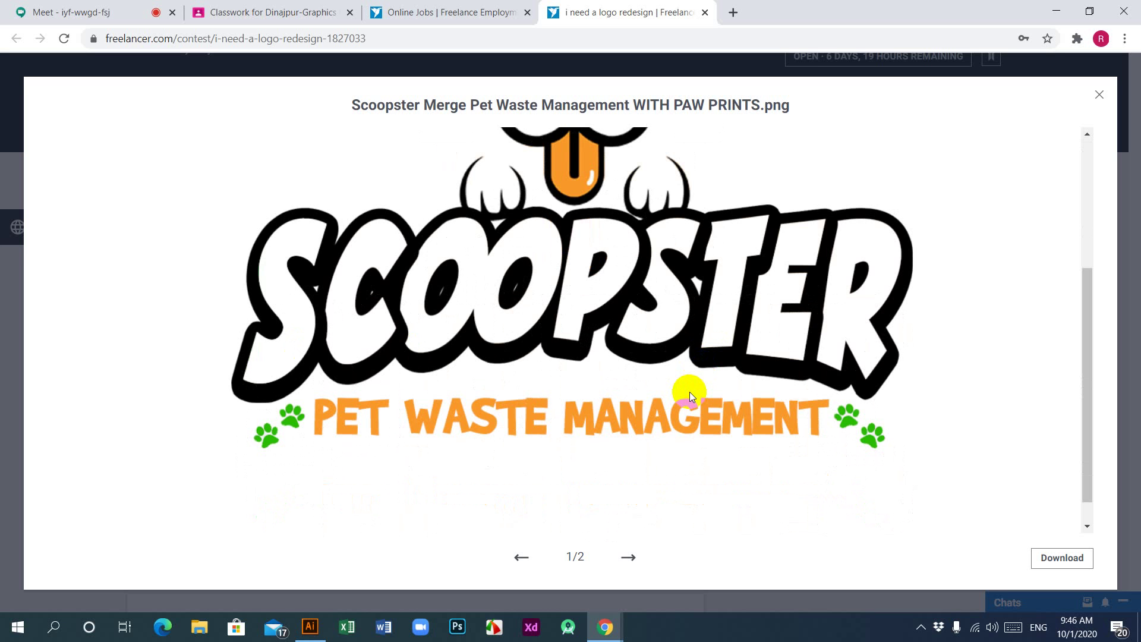
scroll(689, 392, up, 3)
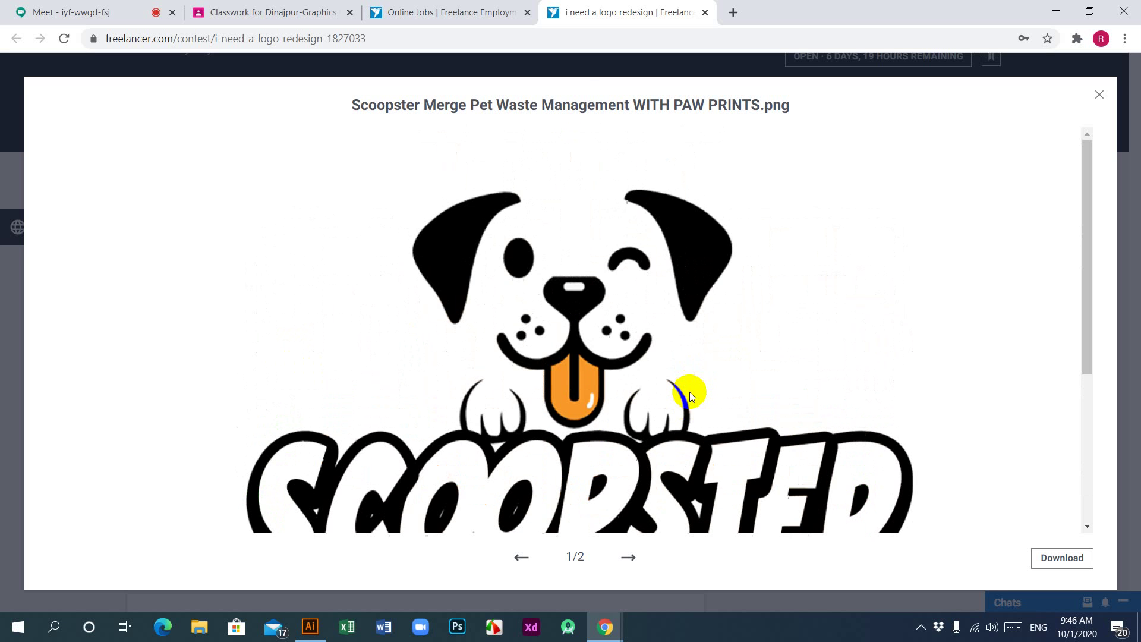
scroll(690, 391, down, 3)
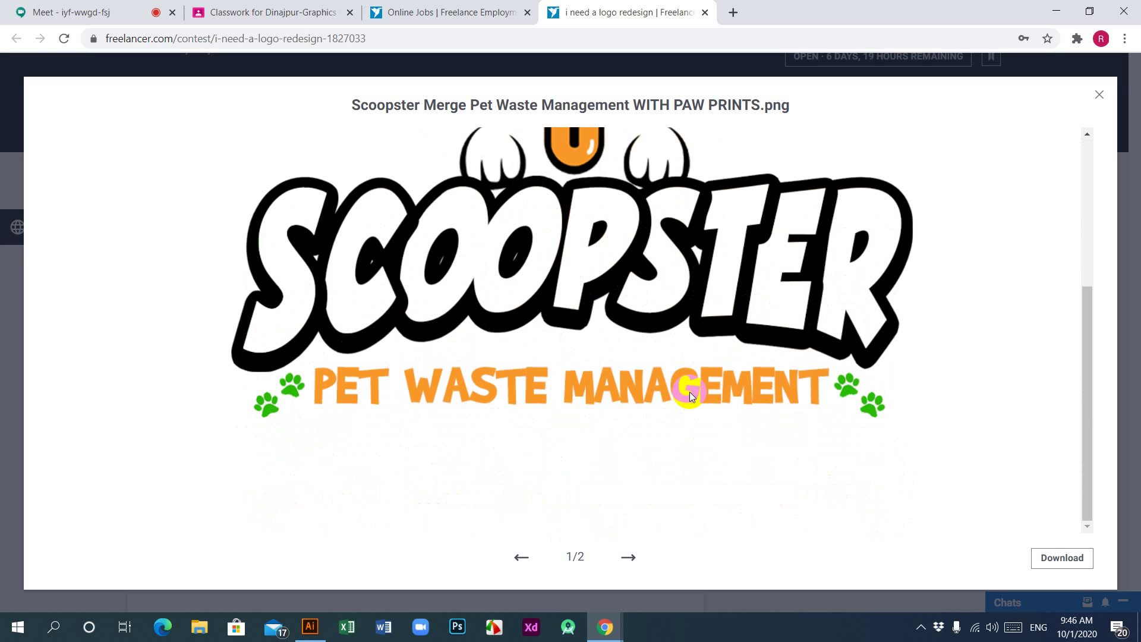
scroll(696, 387, up, 3)
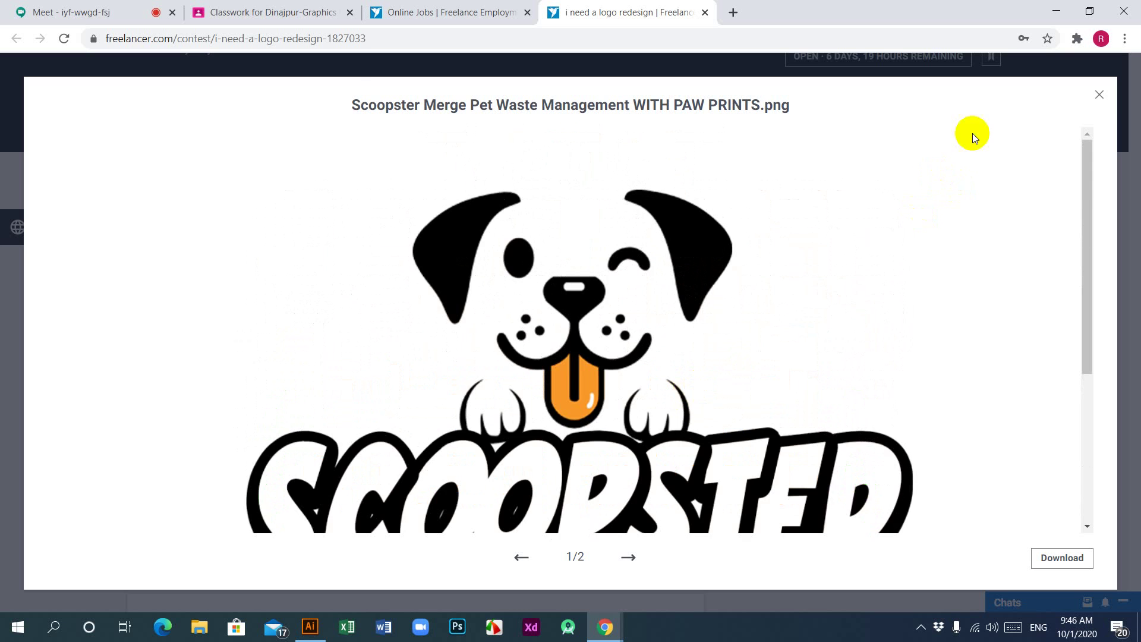
Close the logo preview and highlight "green grass" in the contest description.
click(1099, 94)
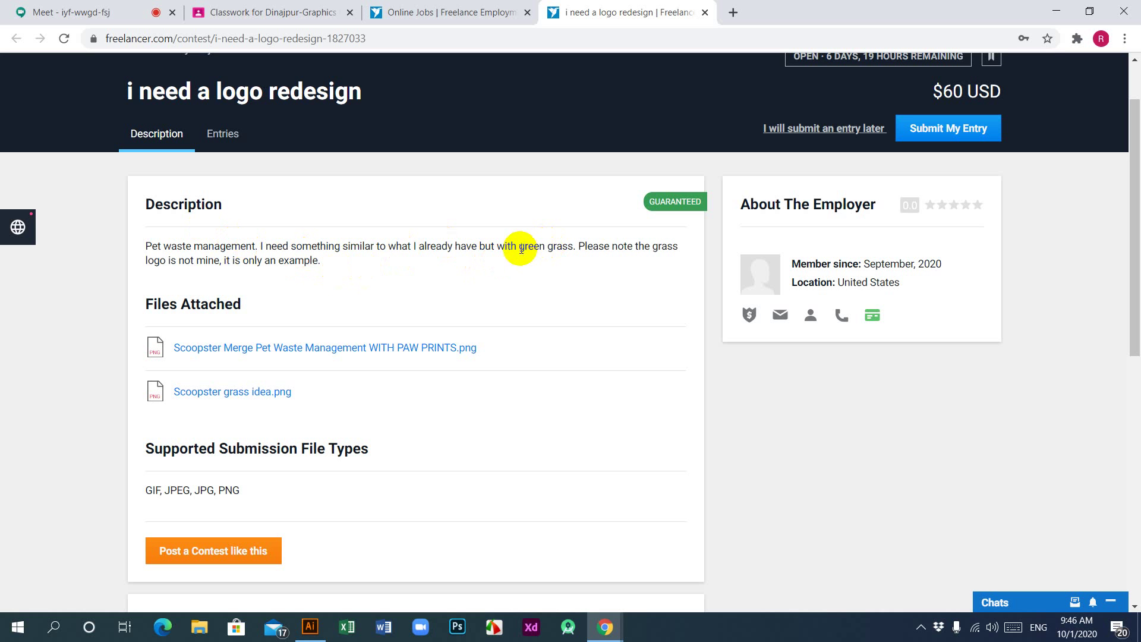
drag(521, 248, 547, 258)
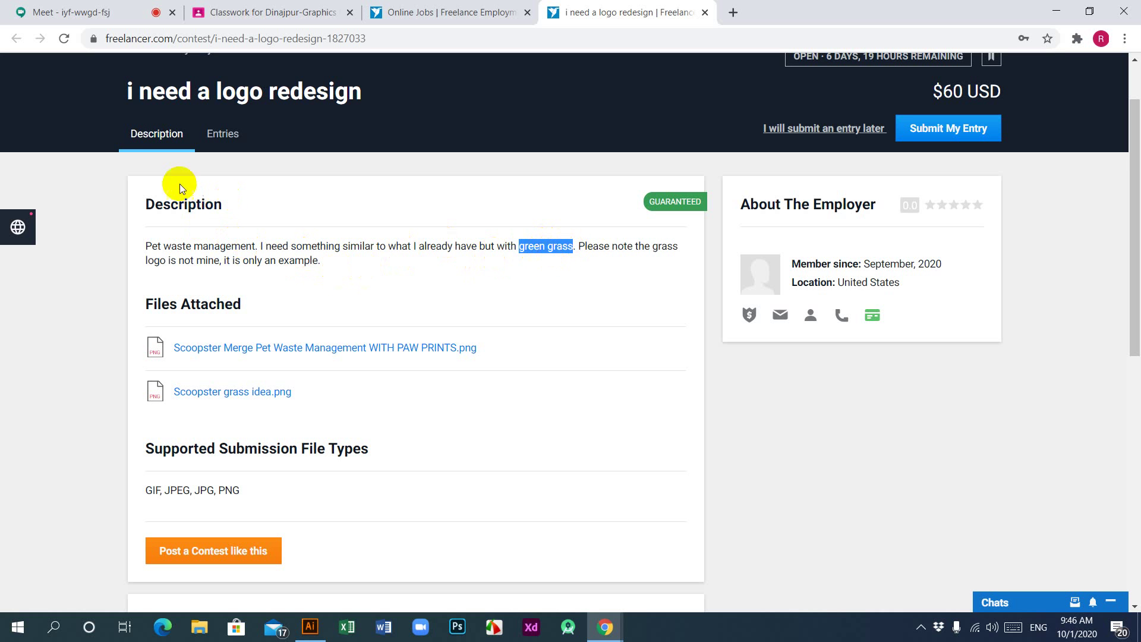
Review the logo redesign contest's submitted entries again, down to the Public Clarification Board and back to the newest ones.
click(224, 133)
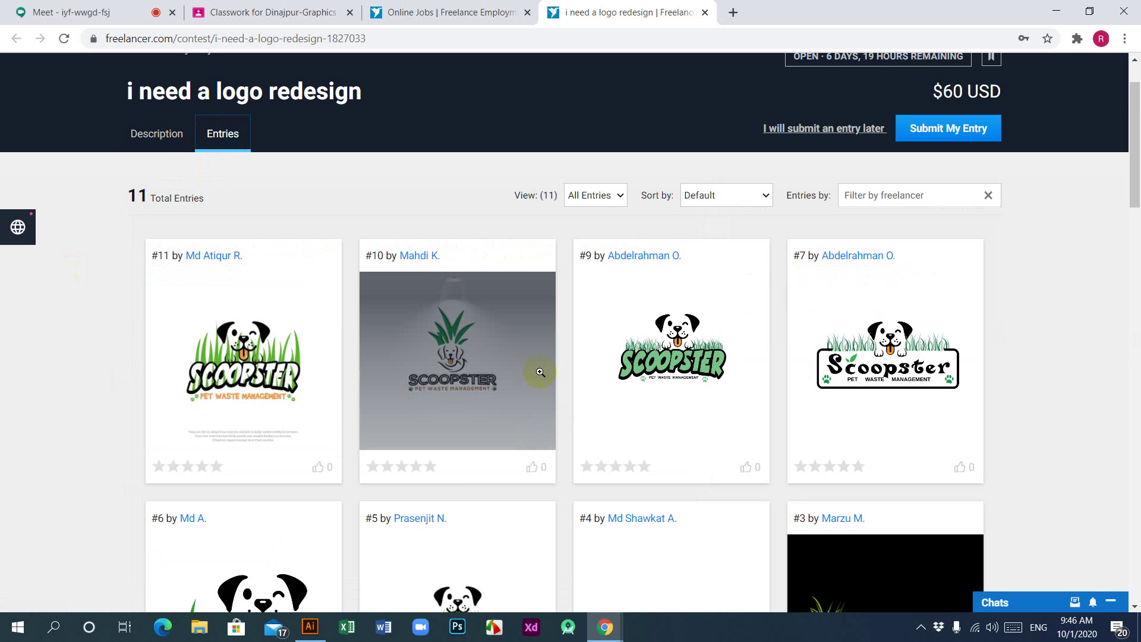
scroll(540, 372, down, 5)
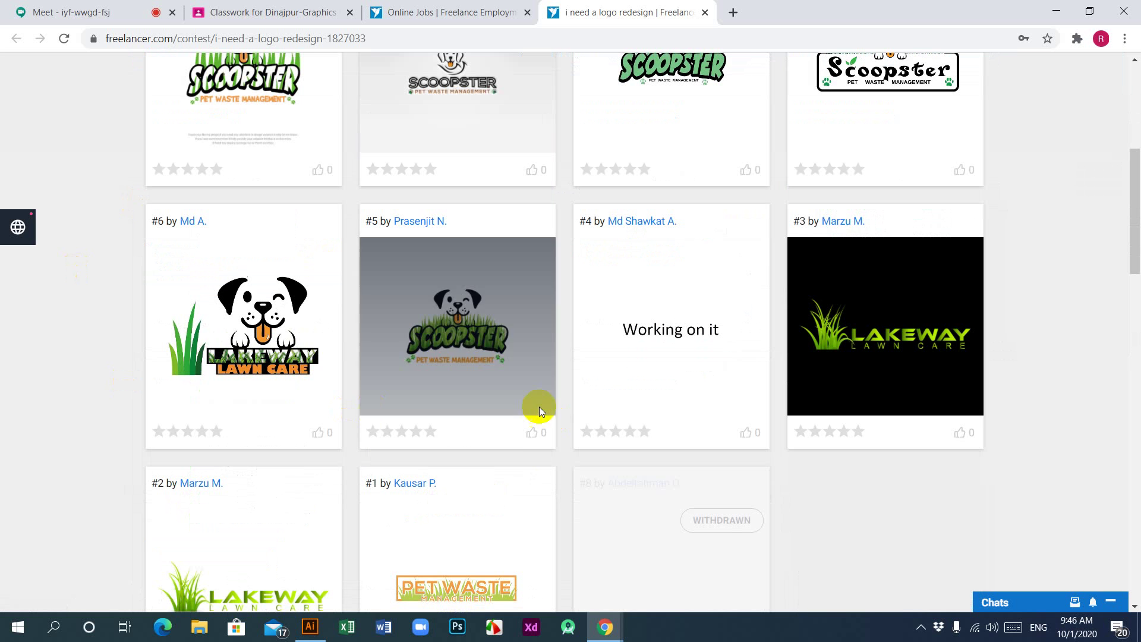
scroll(775, 477, up, 2)
scroll(775, 482, up, 1)
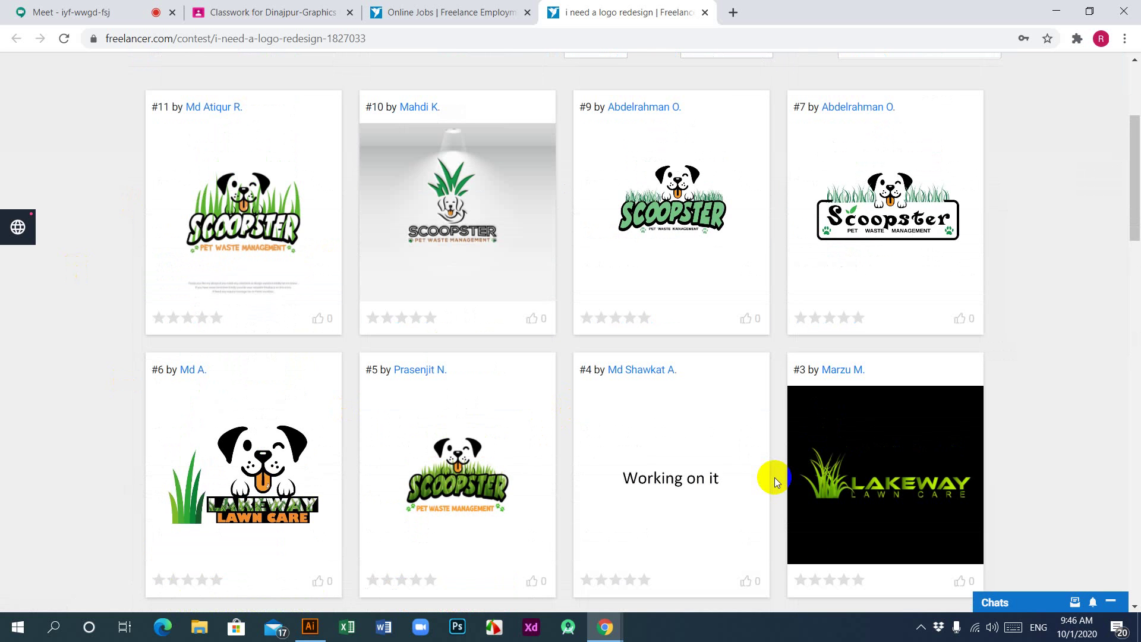
scroll(373, 348, down, 6)
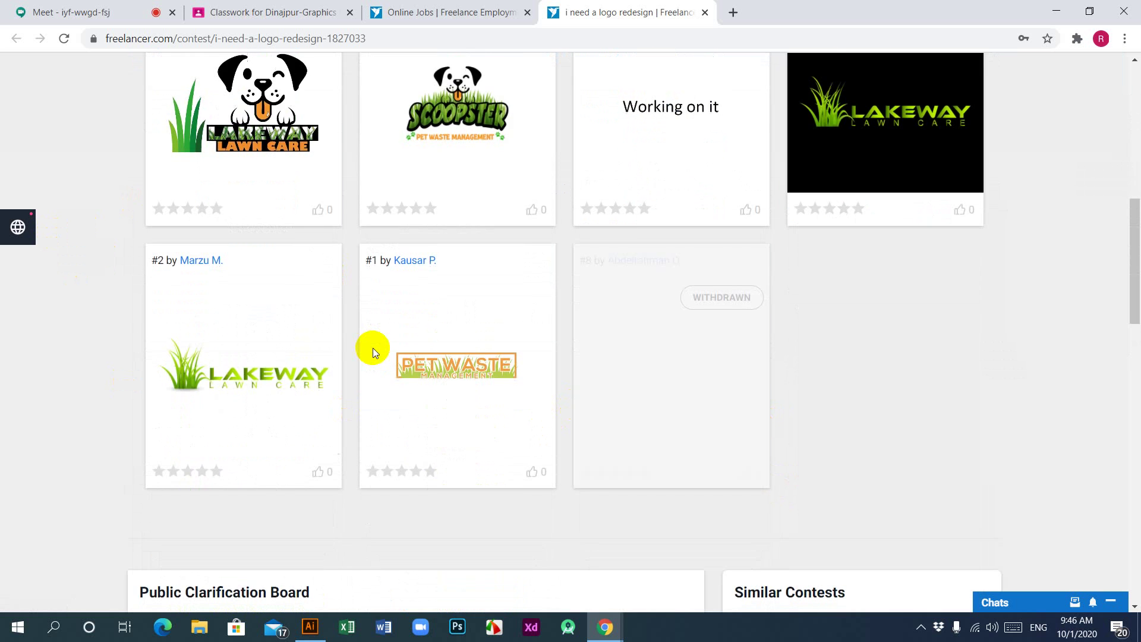
scroll(372, 348, down, 6)
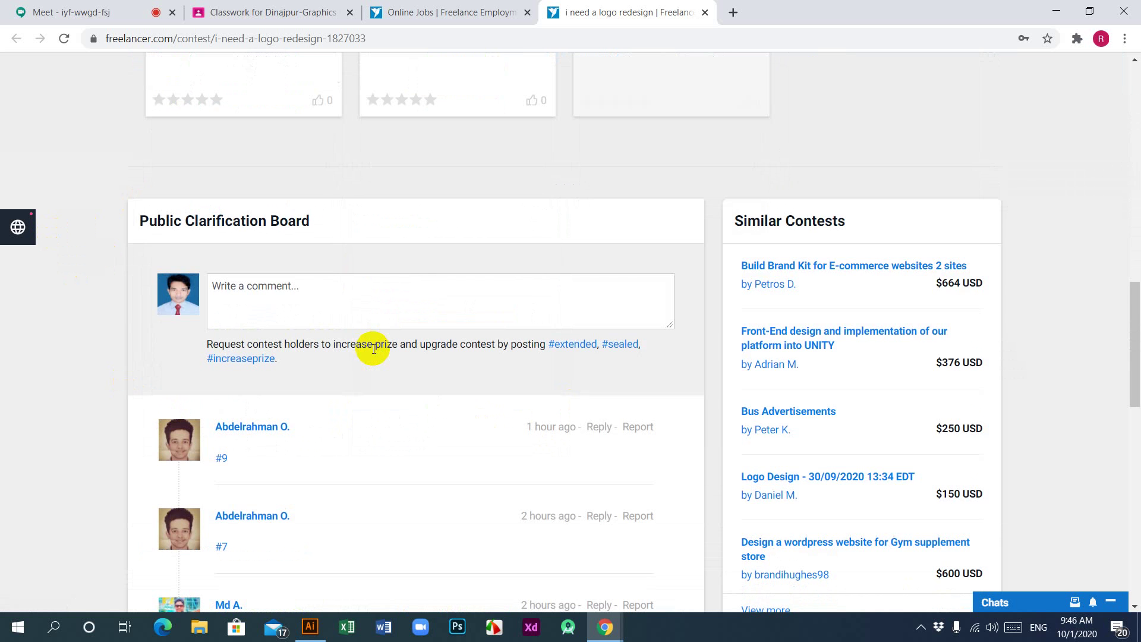
scroll(373, 349, up, 12)
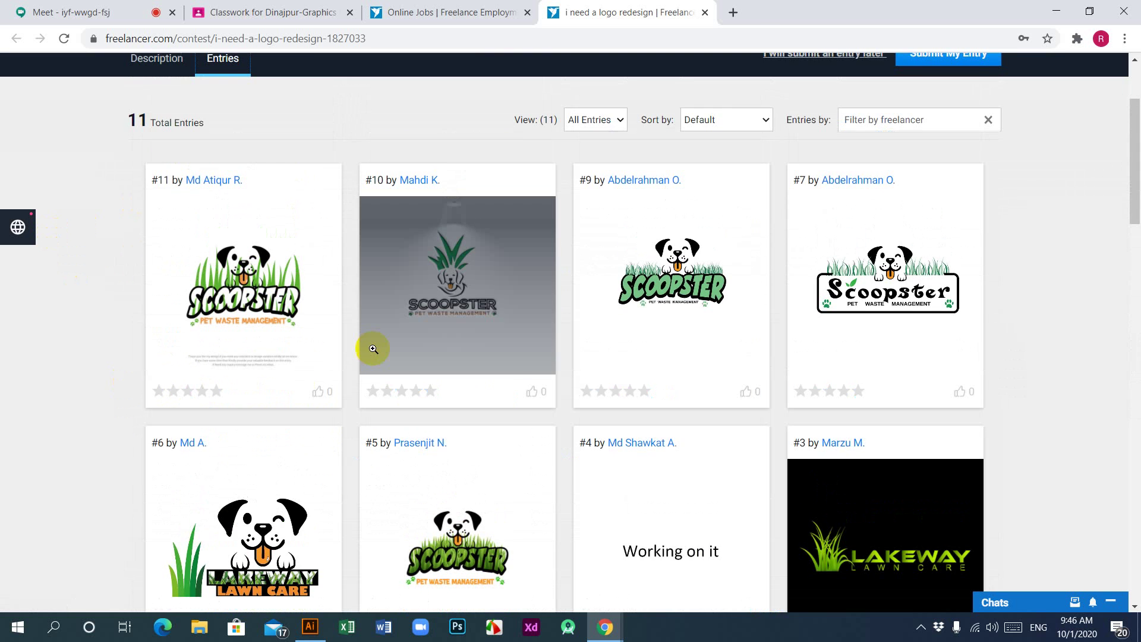
scroll(373, 349, down, 1)
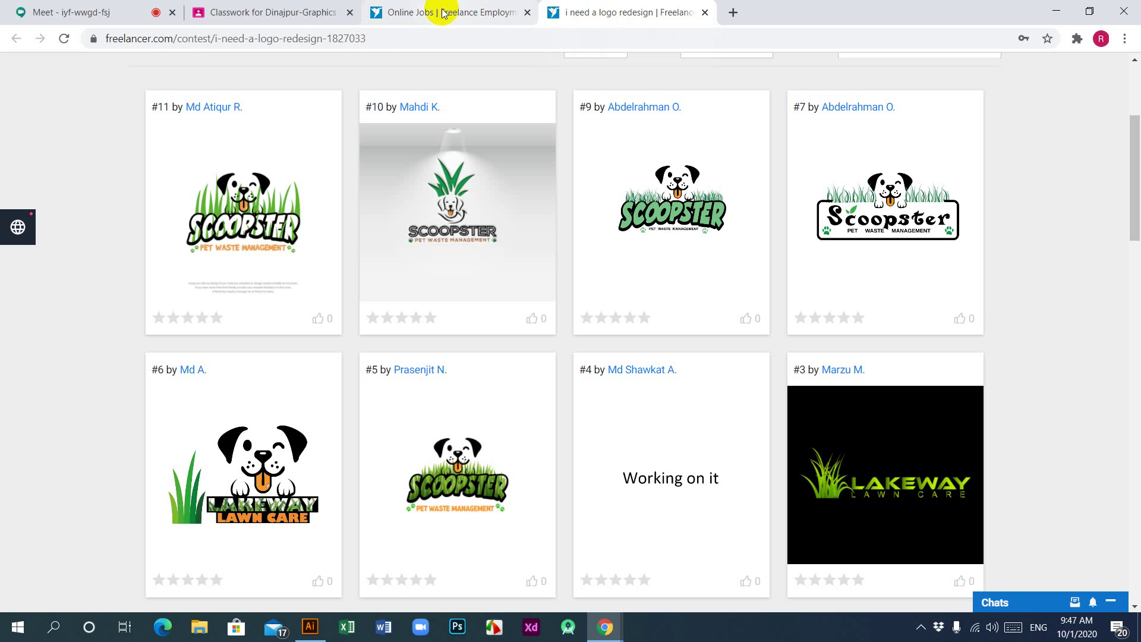
Reopen Scoopster Merge Pet Waste Management WITH PAW PRINTS.png from the contest description, look it over and download it.
scroll(266, 341, up, 3)
click(156, 208)
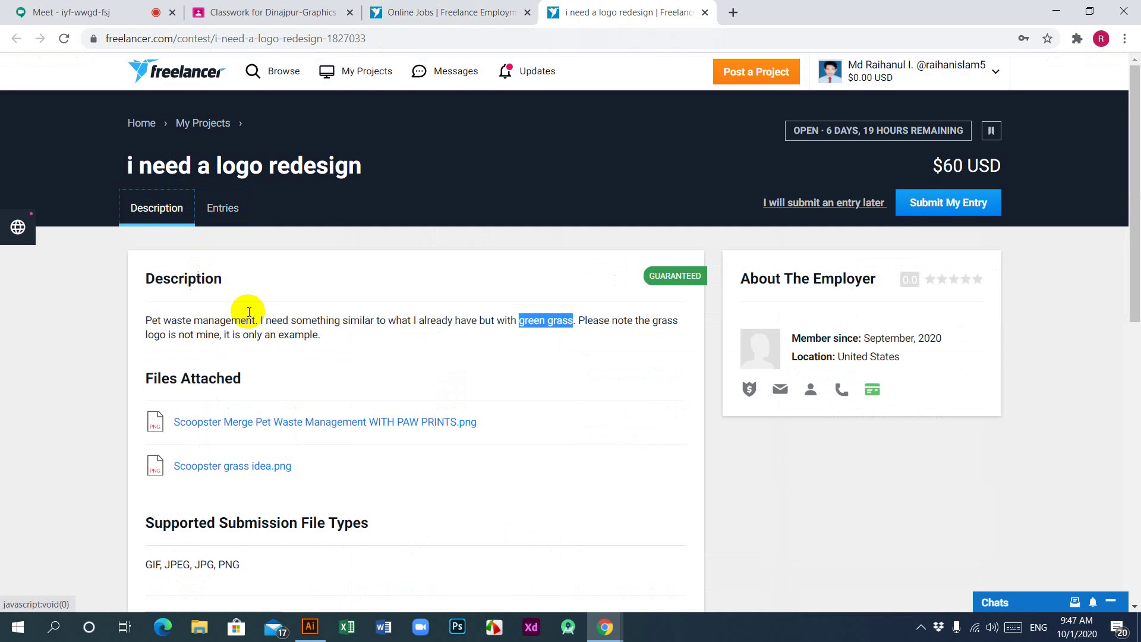
scroll(265, 326, down, 2)
click(268, 271)
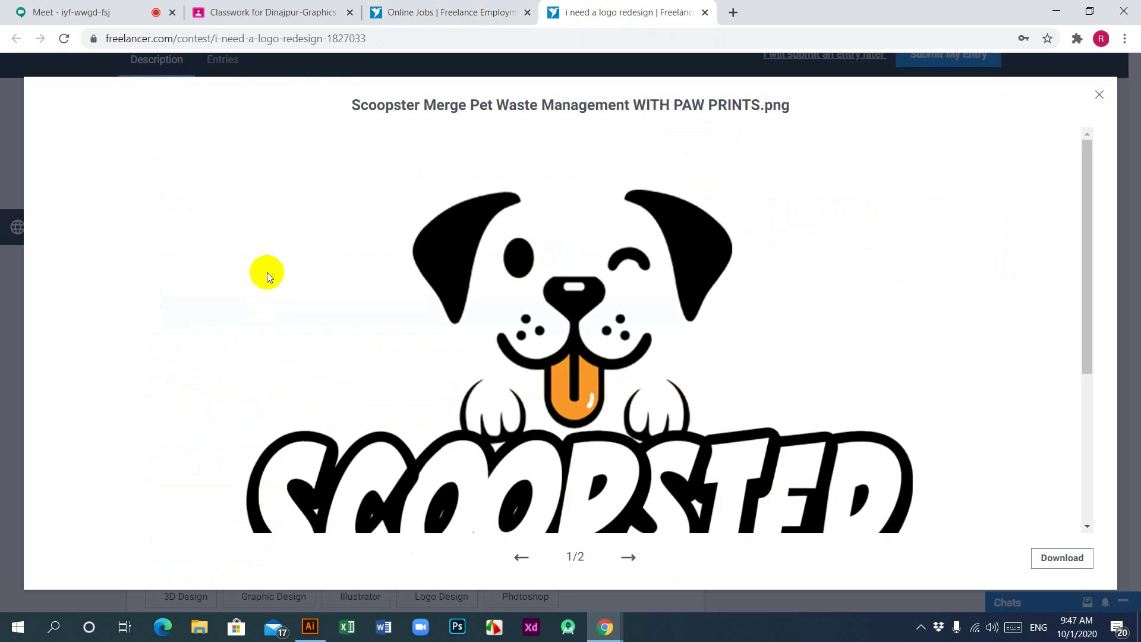
scroll(660, 381, down, 5)
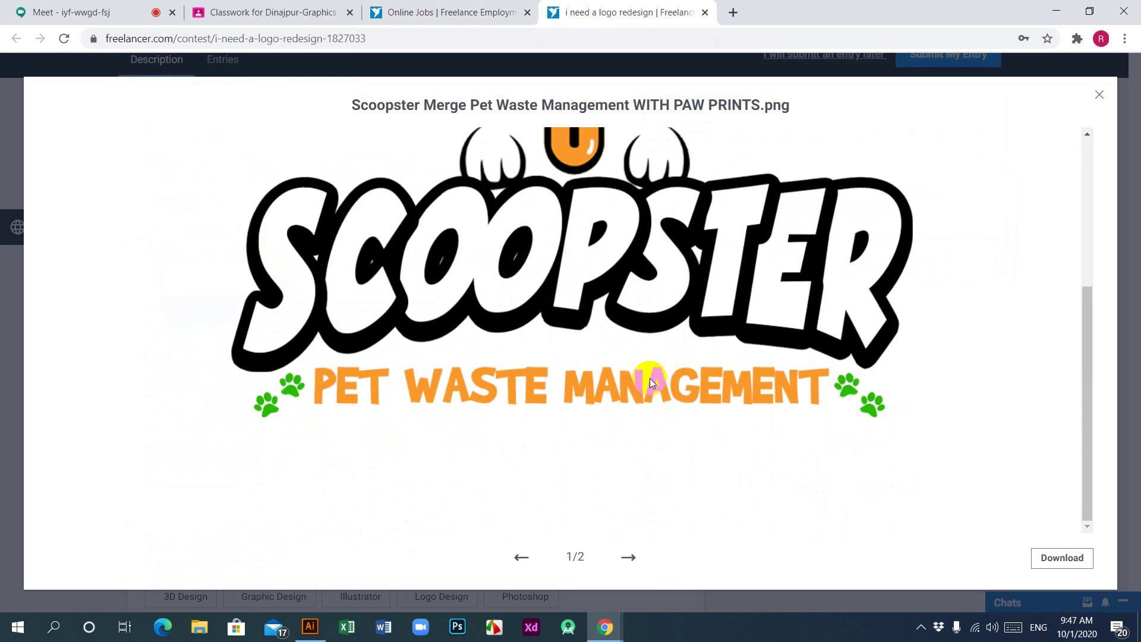
scroll(651, 377, up, 3)
scroll(647, 377, down, 3)
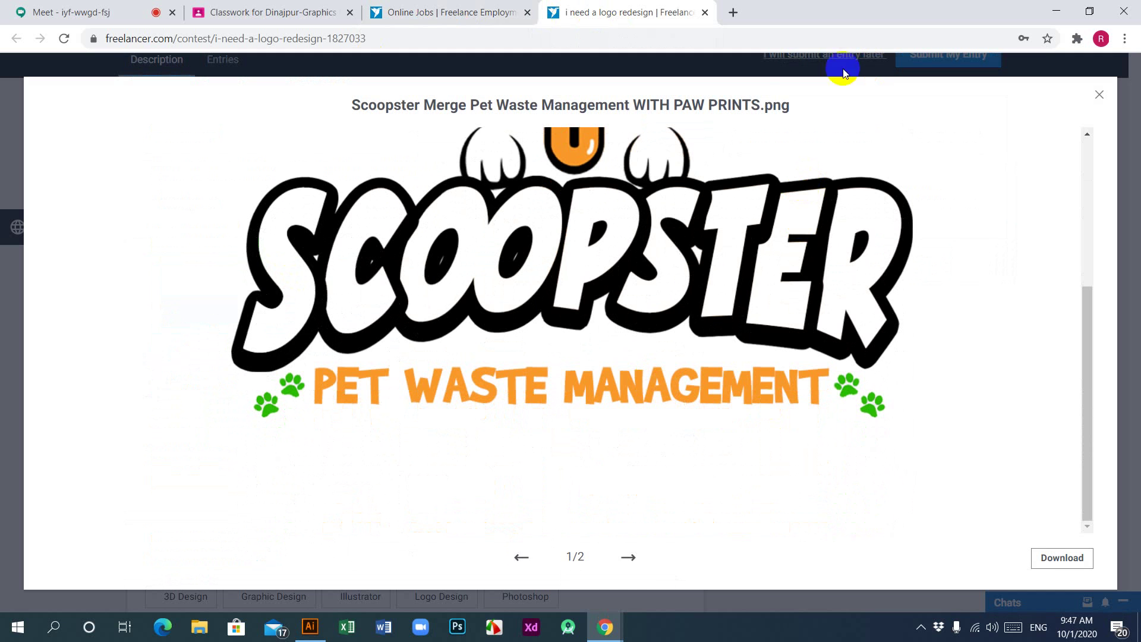
click(1036, 554)
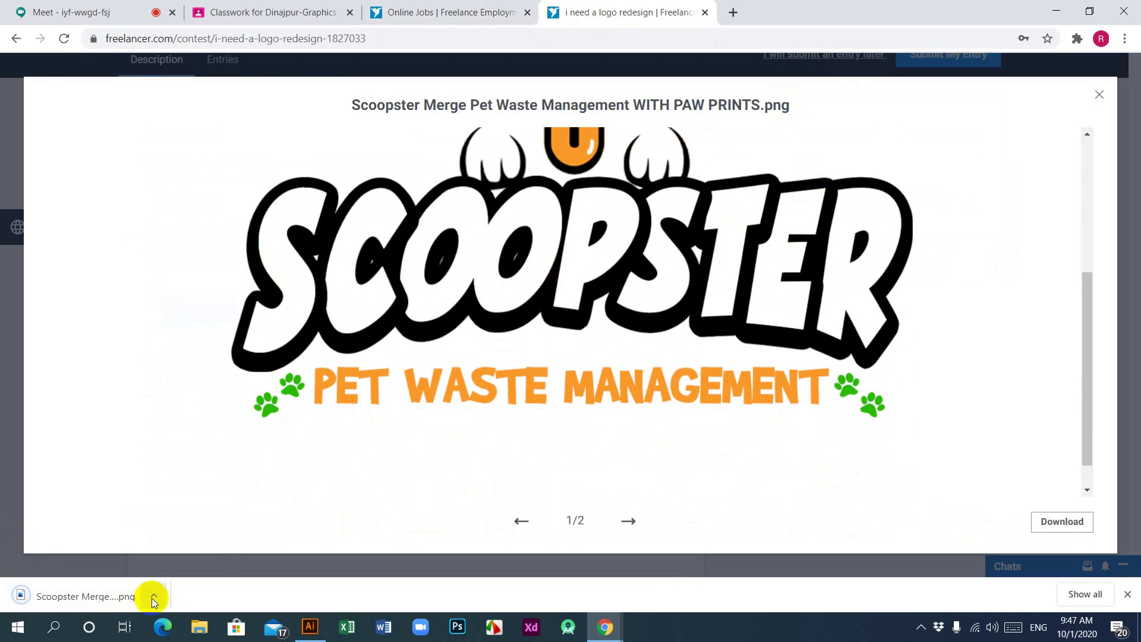
Show the downloaded Scoopster PNG in the Downloads folder and place it into the open Illustrator document.
click(153, 597)
click(183, 546)
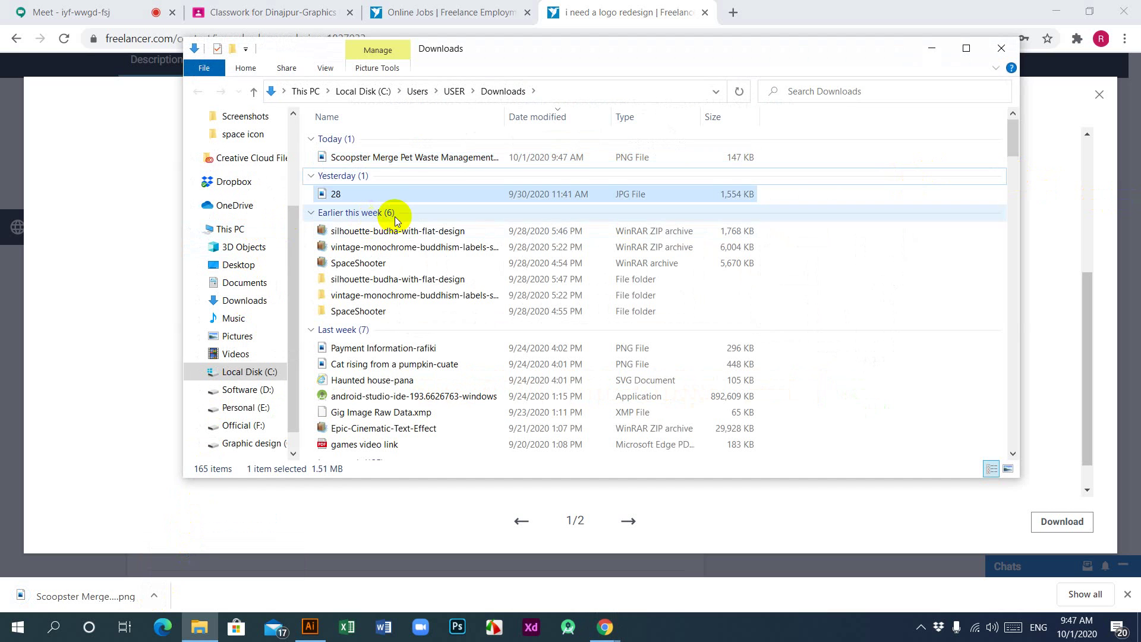
drag(379, 156, 512, 395)
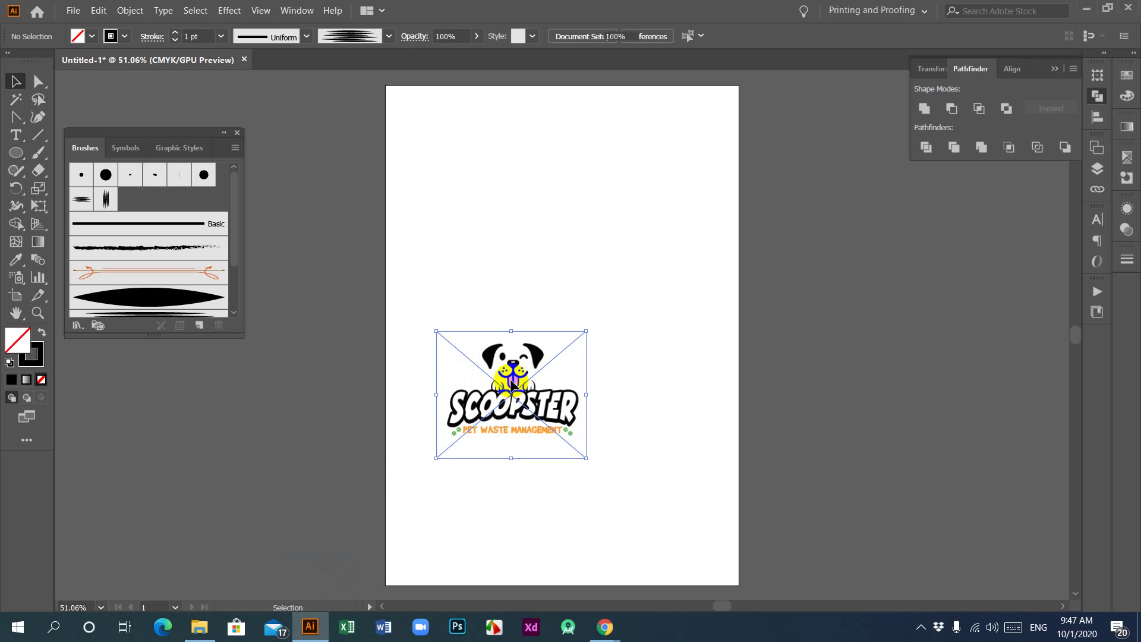
Embed the placed Scoopster logo image and move it off the artboard onto the pasteboard on its right.
drag(502, 398, 623, 229)
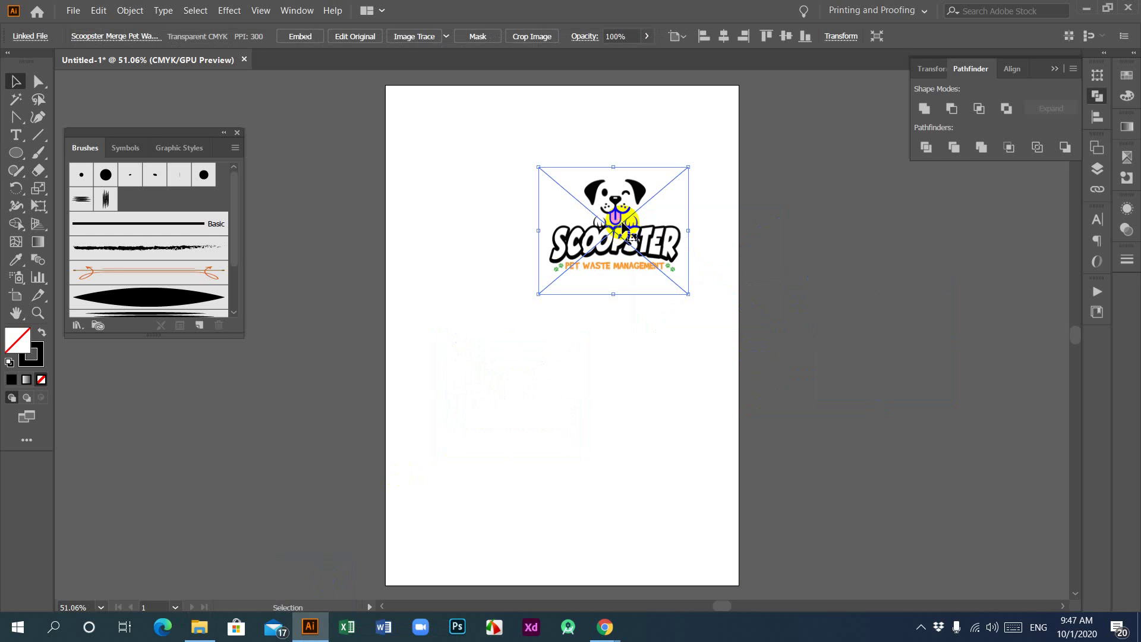
click(300, 36)
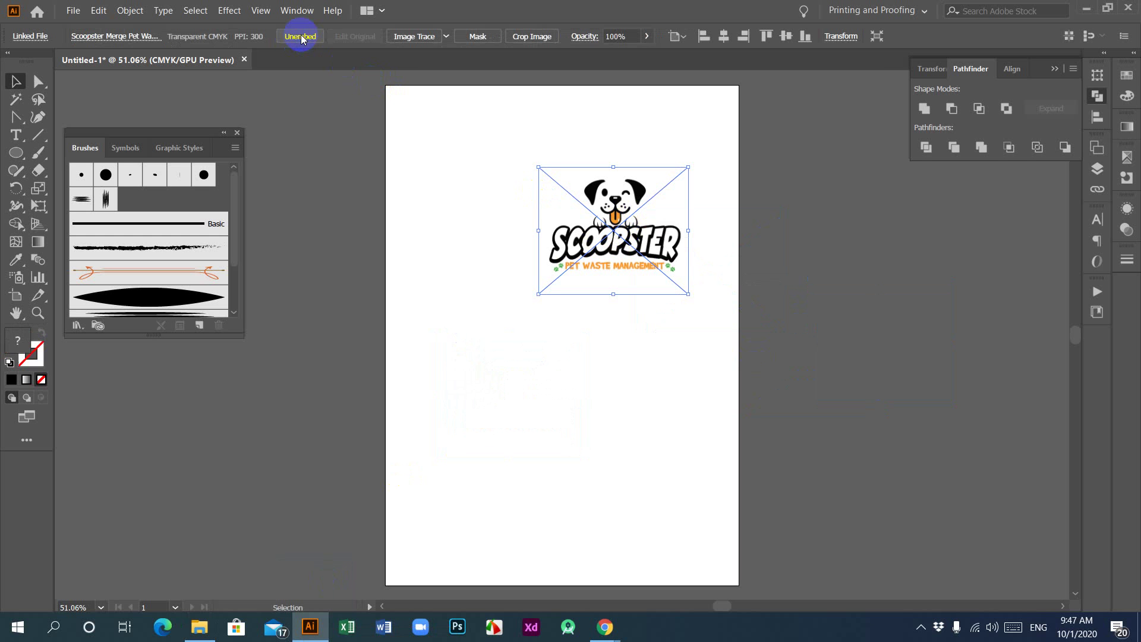
click(520, 329)
drag(620, 244, 853, 307)
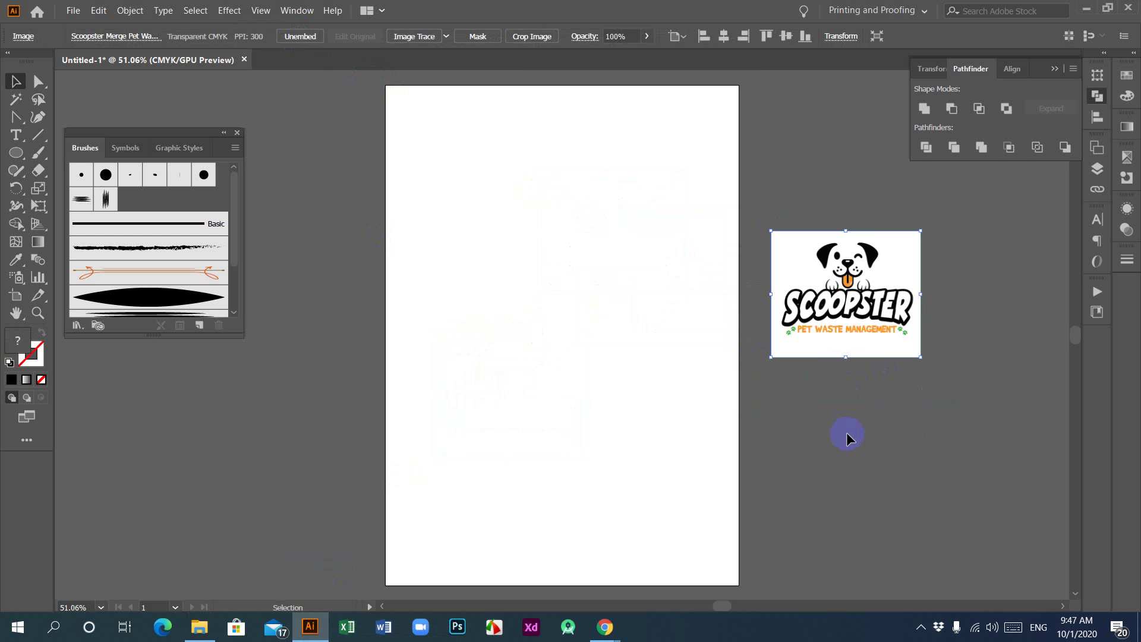
Shift the embedded logo slightly upward and trace it with the default Image Trace preset.
key(ctrl+equal)
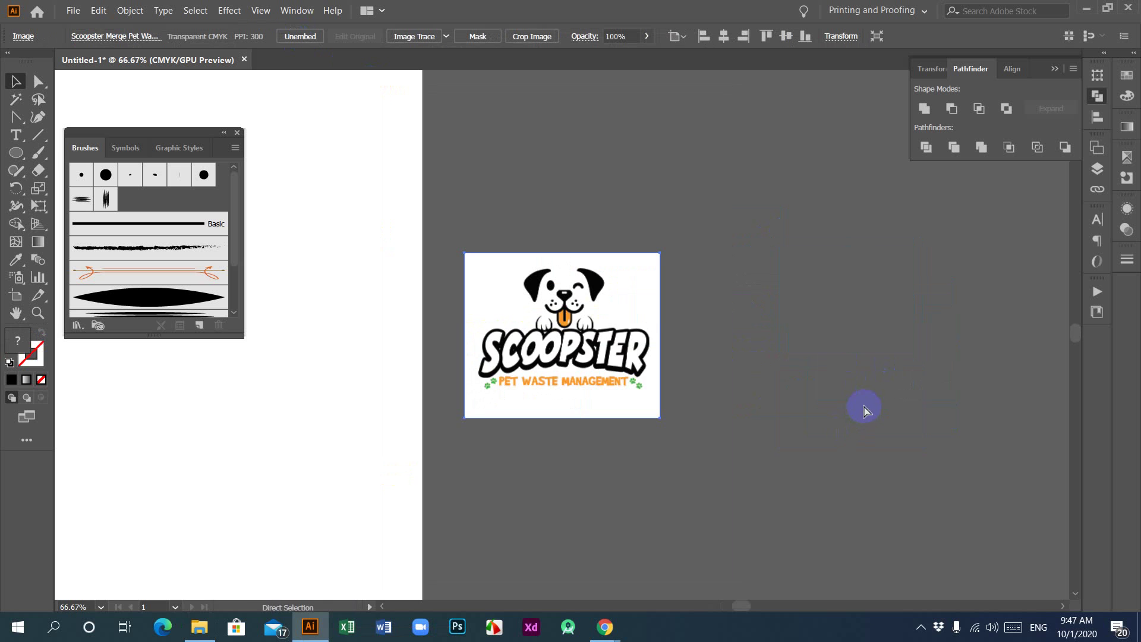
key(ctrl+equal)
key(ctrl+equal)
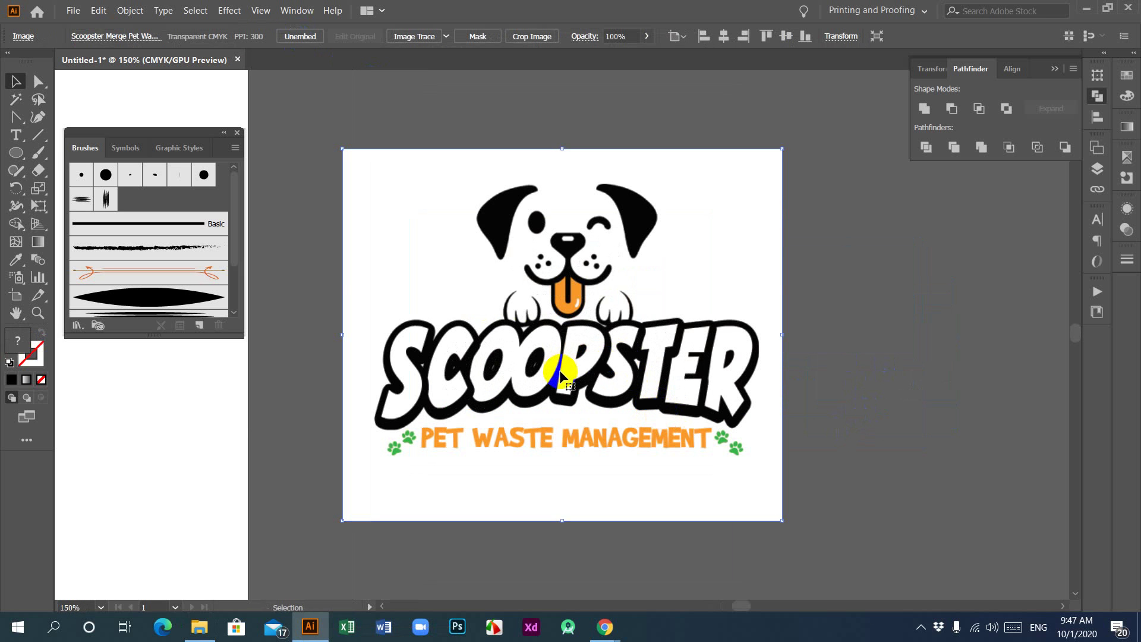
drag(560, 375, 563, 324)
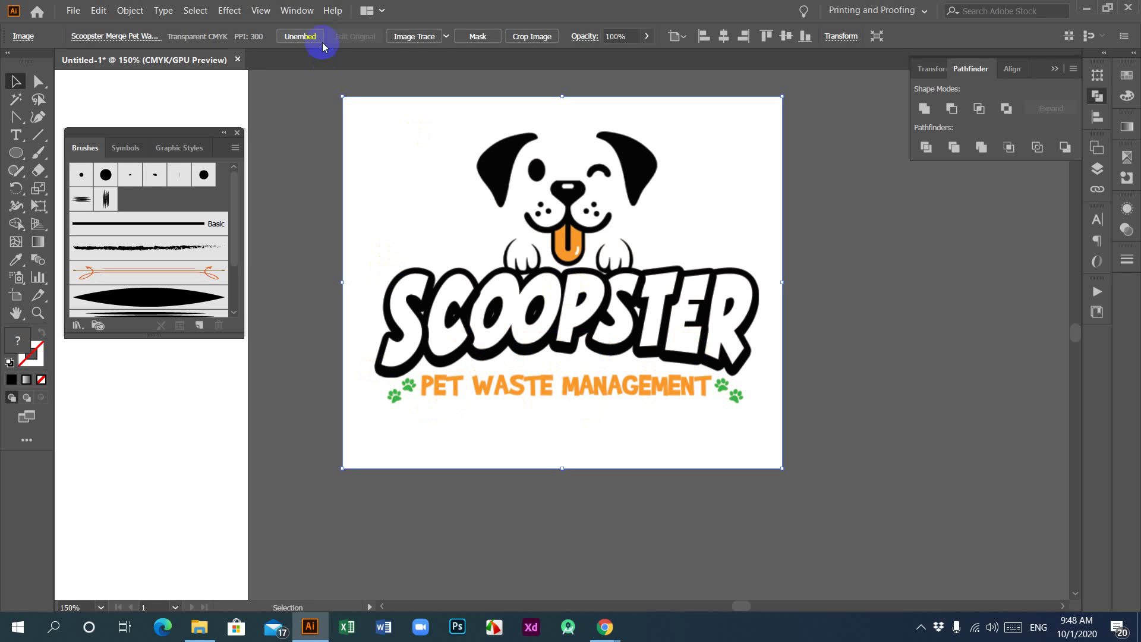
click(448, 36)
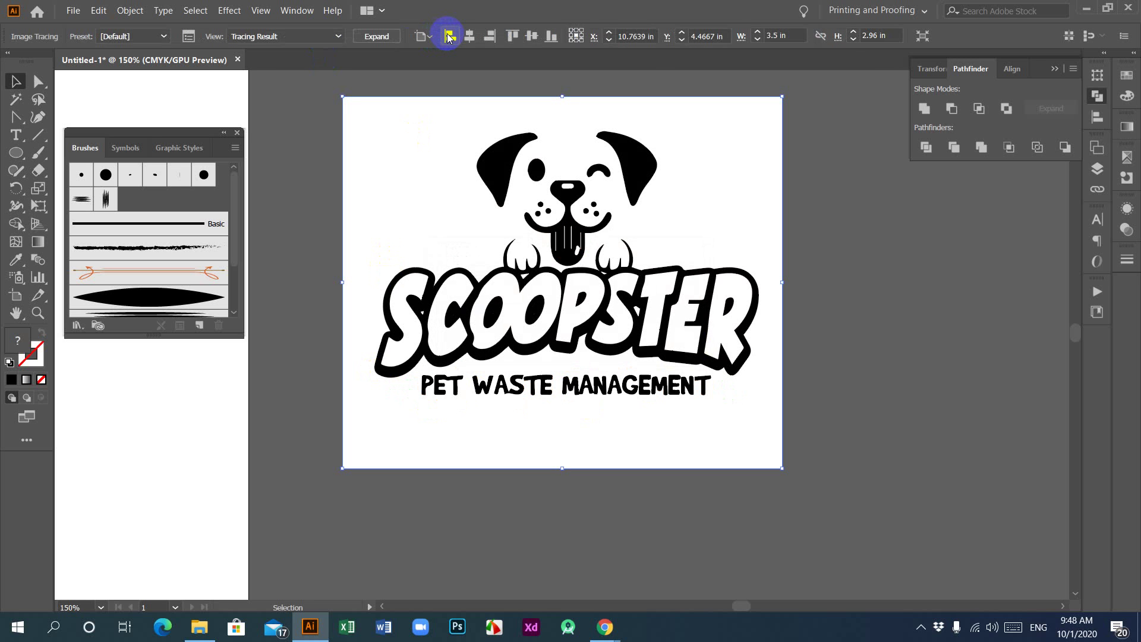
Align the traced logo to the artboard's left edge and bring it into view.
click(449, 37)
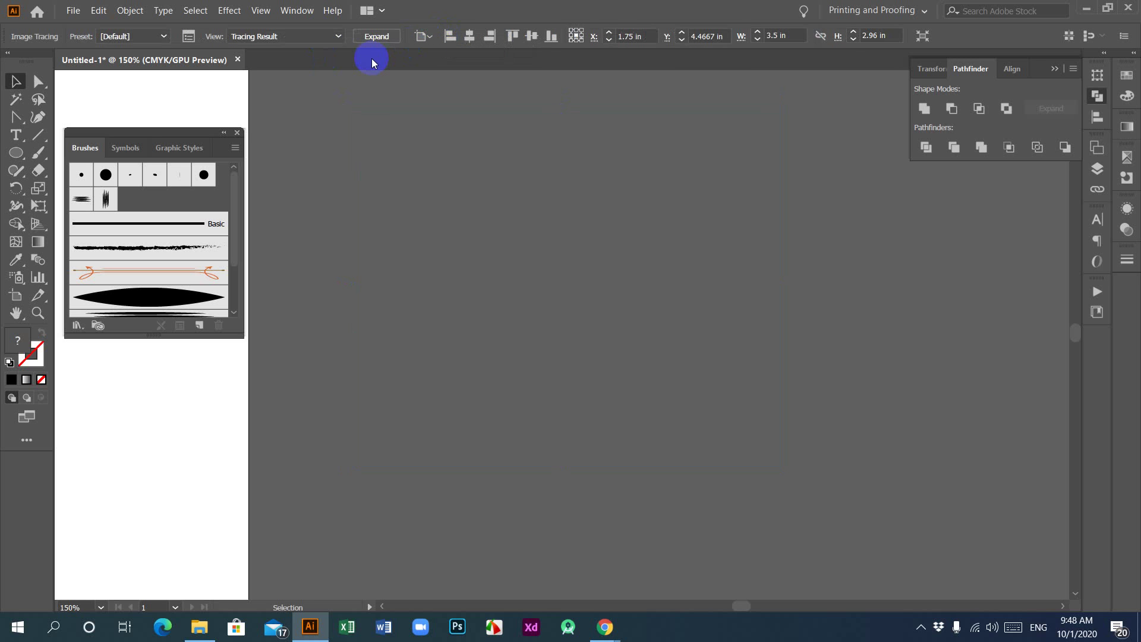
key(space)
drag(400, 310, 1019, 308)
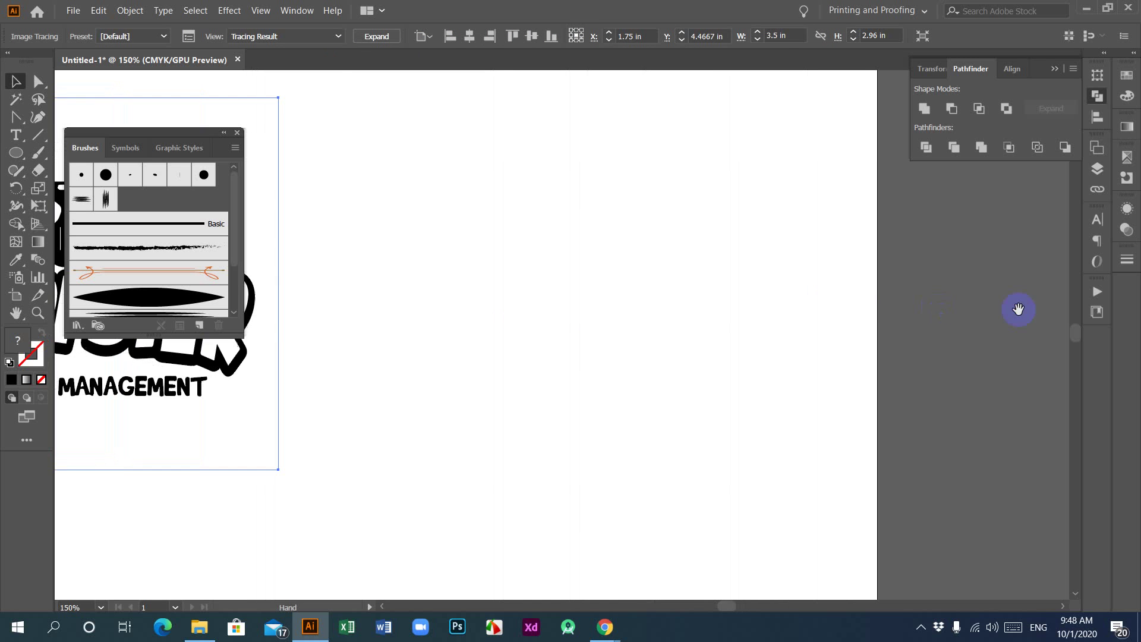
drag(352, 315, 757, 319)
drag(490, 321, 590, 321)
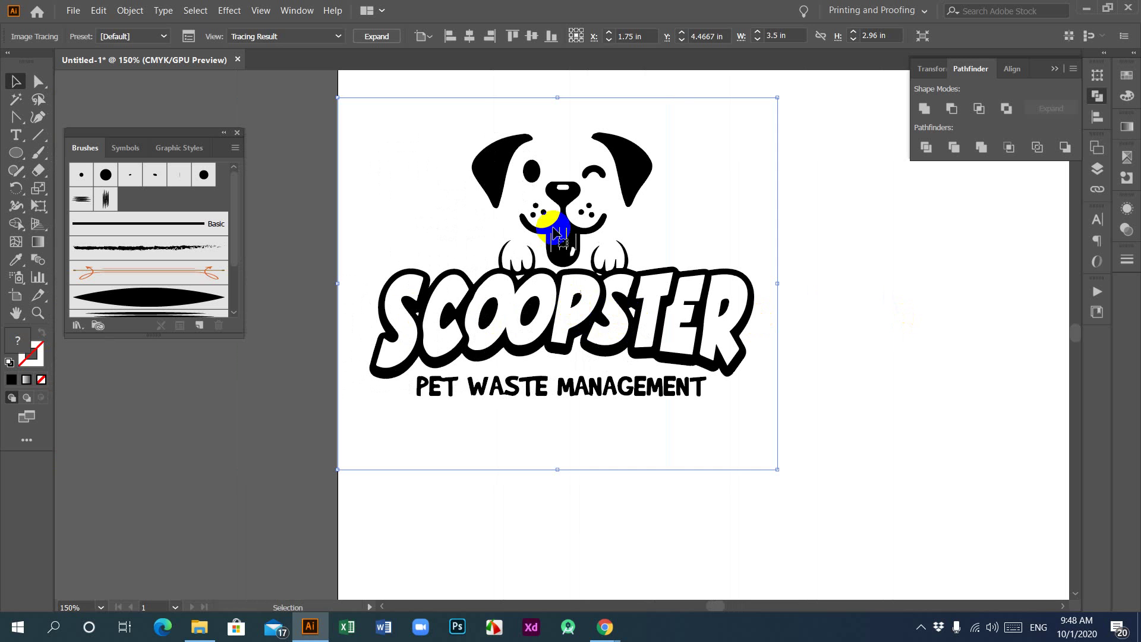
Expand the logo tracing into editable paths and ungroup them.
click(377, 36)
right_click(534, 294)
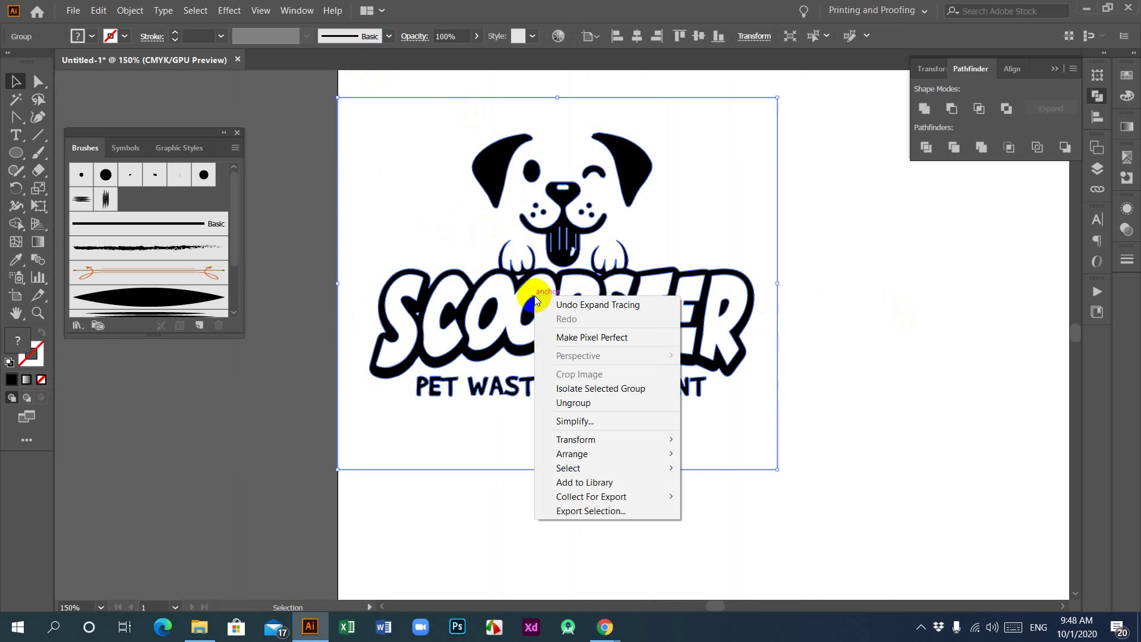
click(573, 403)
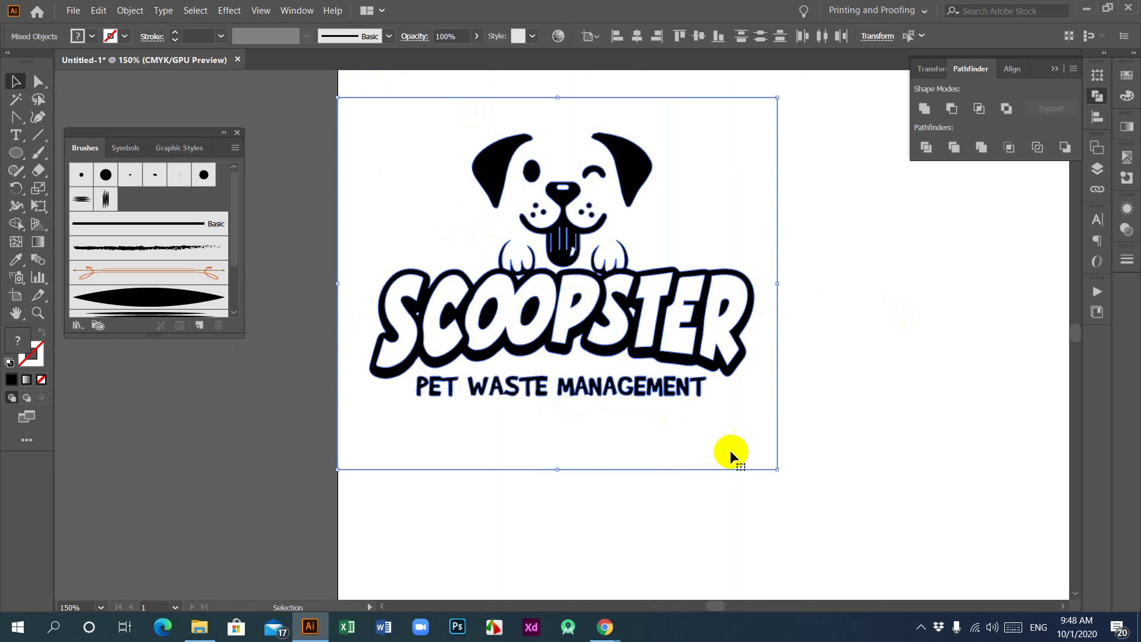
Delete the white background shape behind the traced logo and check the remaining black artwork by selecting it.
click(656, 500)
click(709, 451)
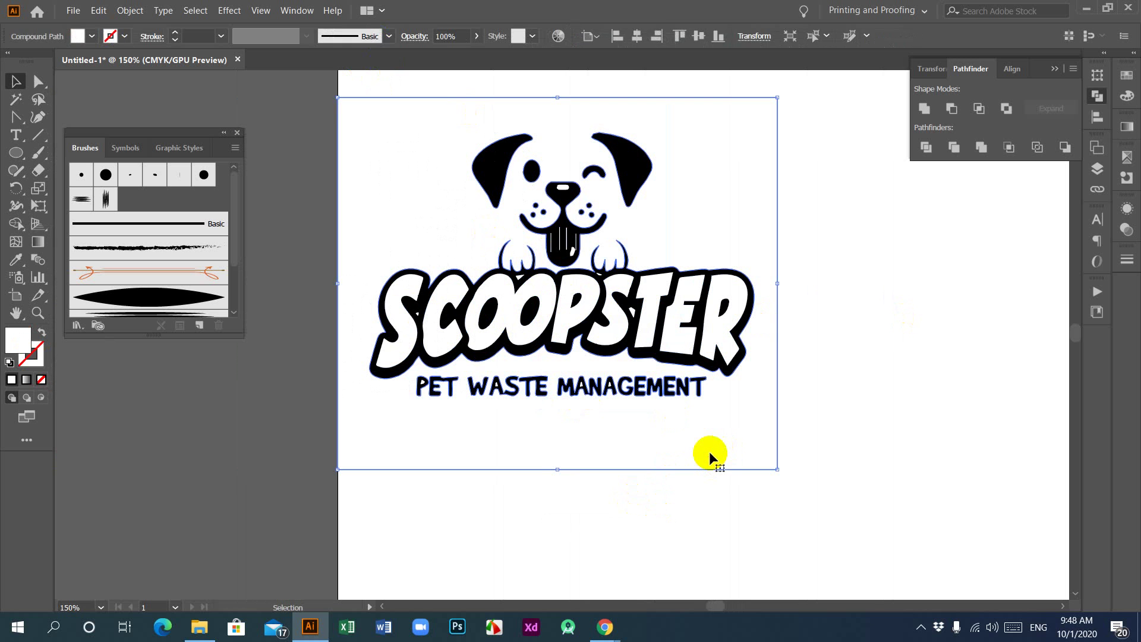
key(Delete)
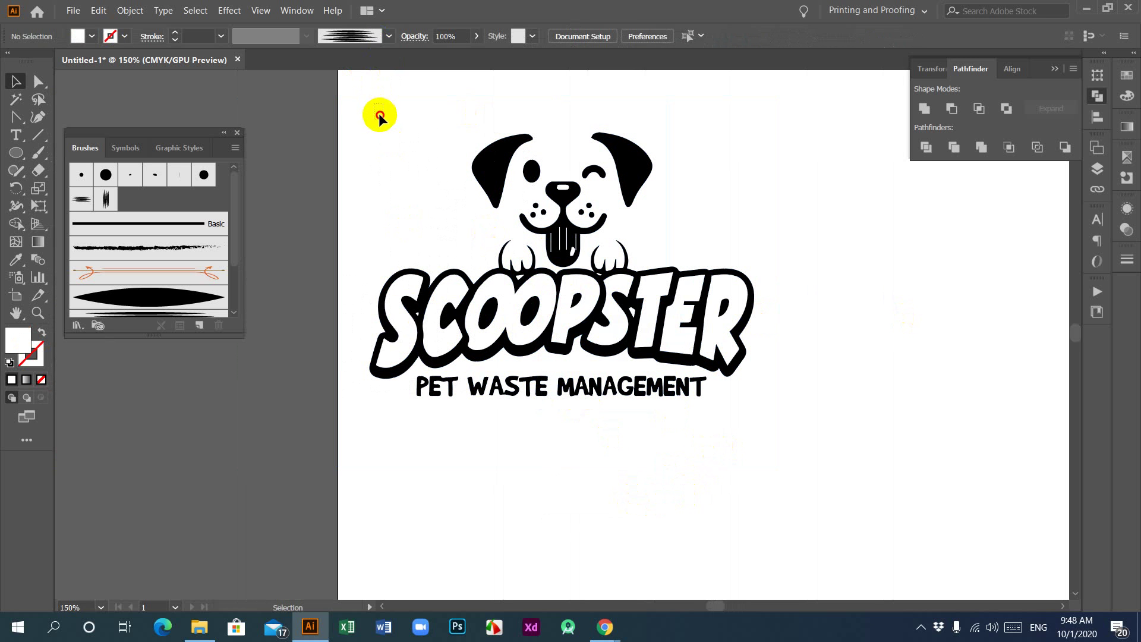
drag(380, 113, 804, 423)
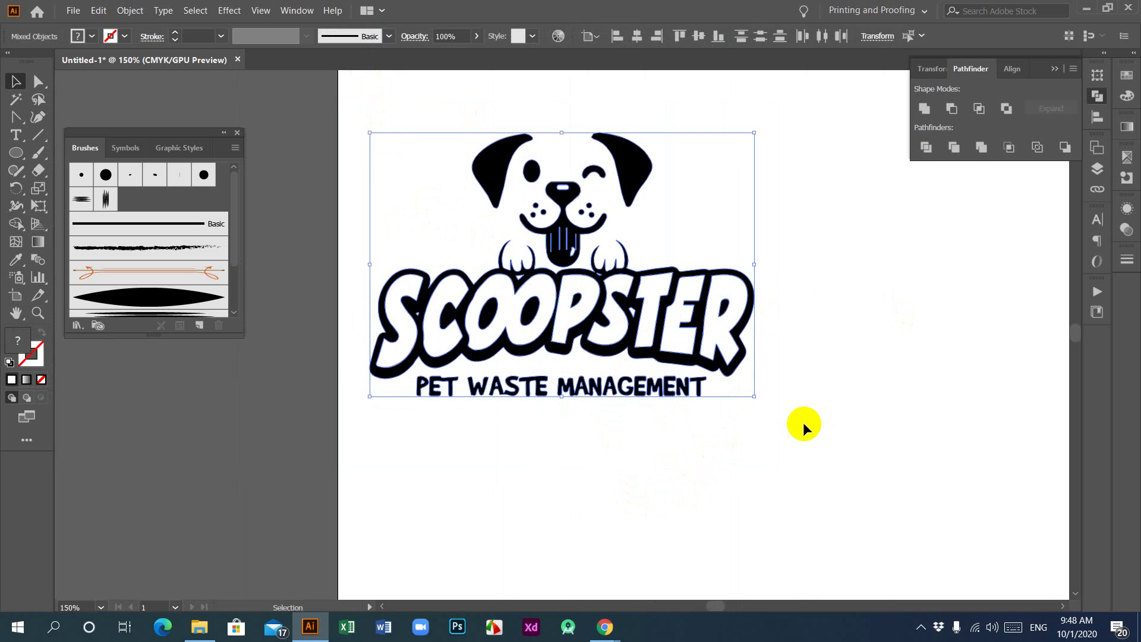
click(697, 440)
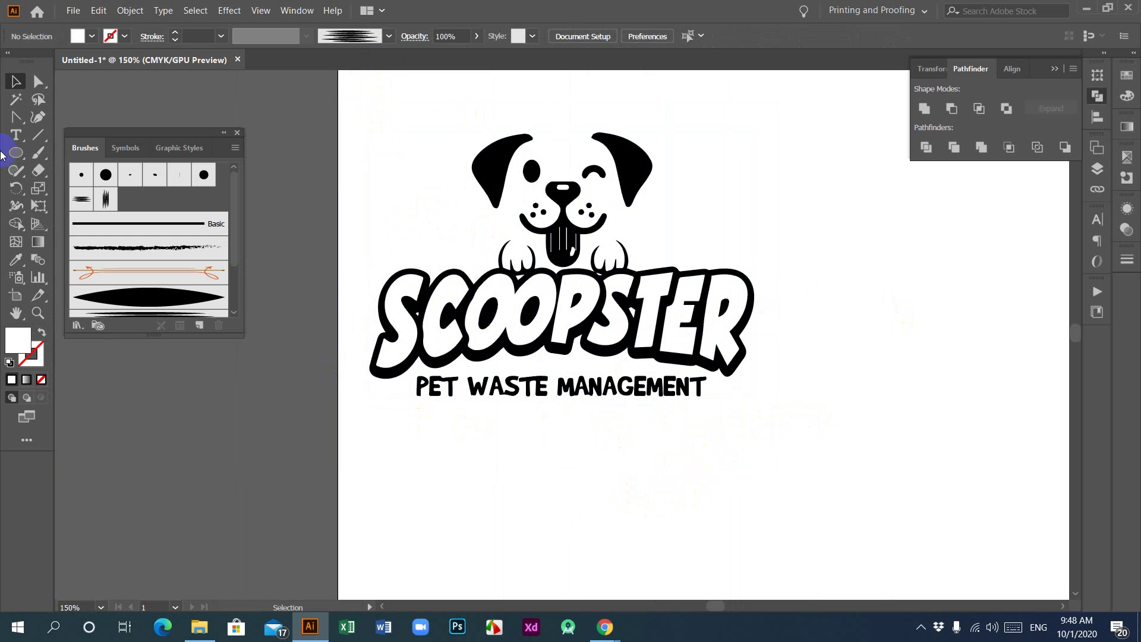
Add a line of point text reading "Pet waste management" in the empty area below the traced logo.
click(16, 135)
click(501, 481)
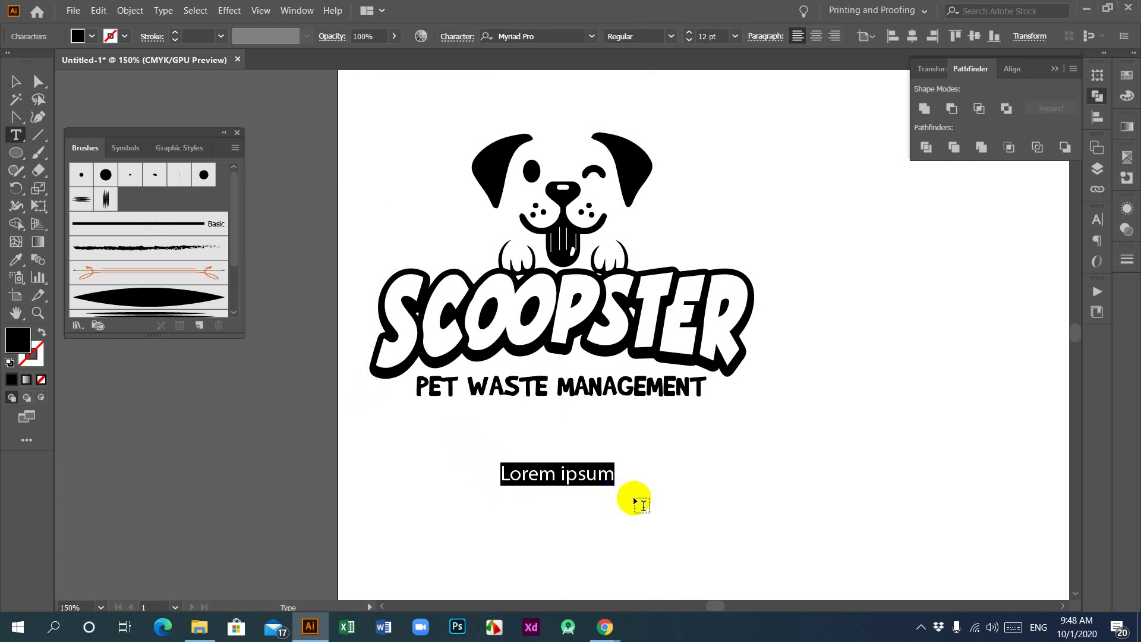
text(P)
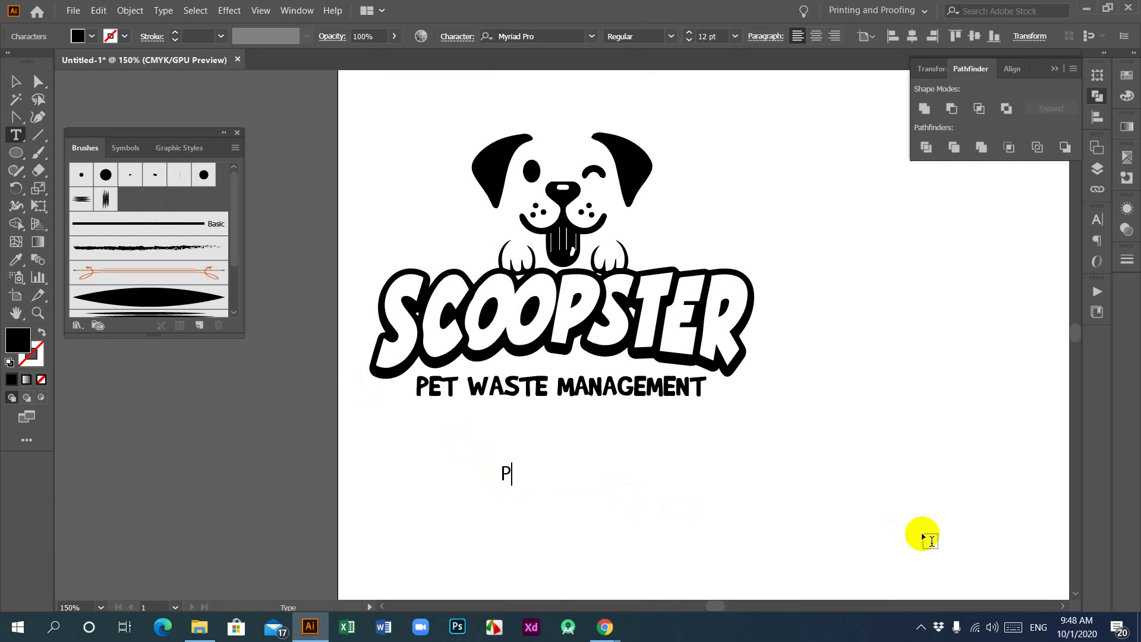
text(et waste)
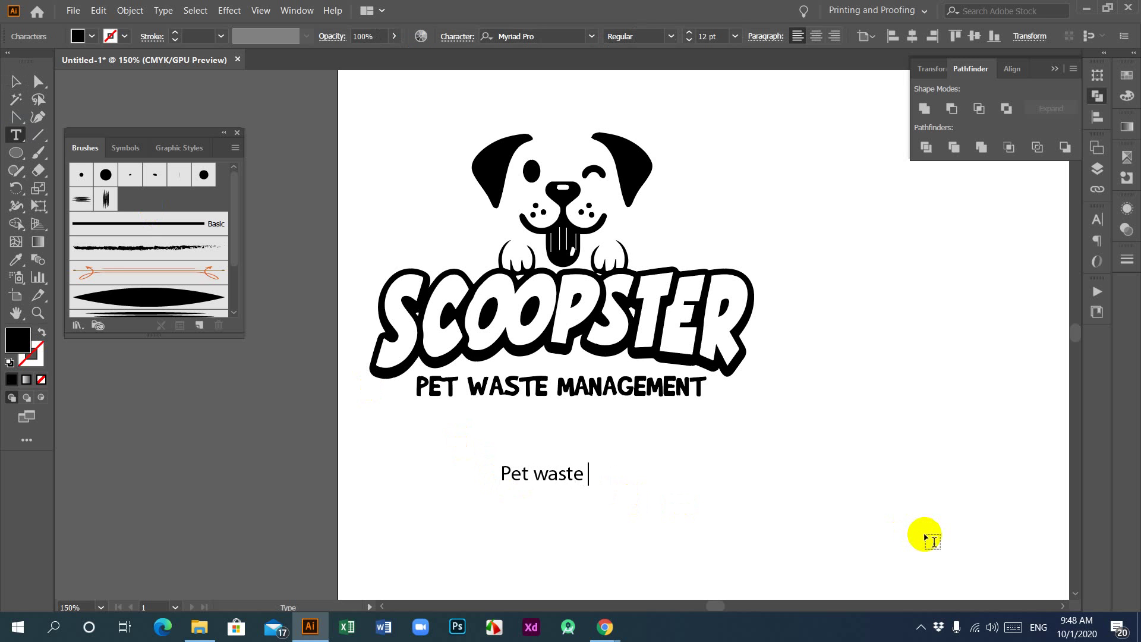
text( management)
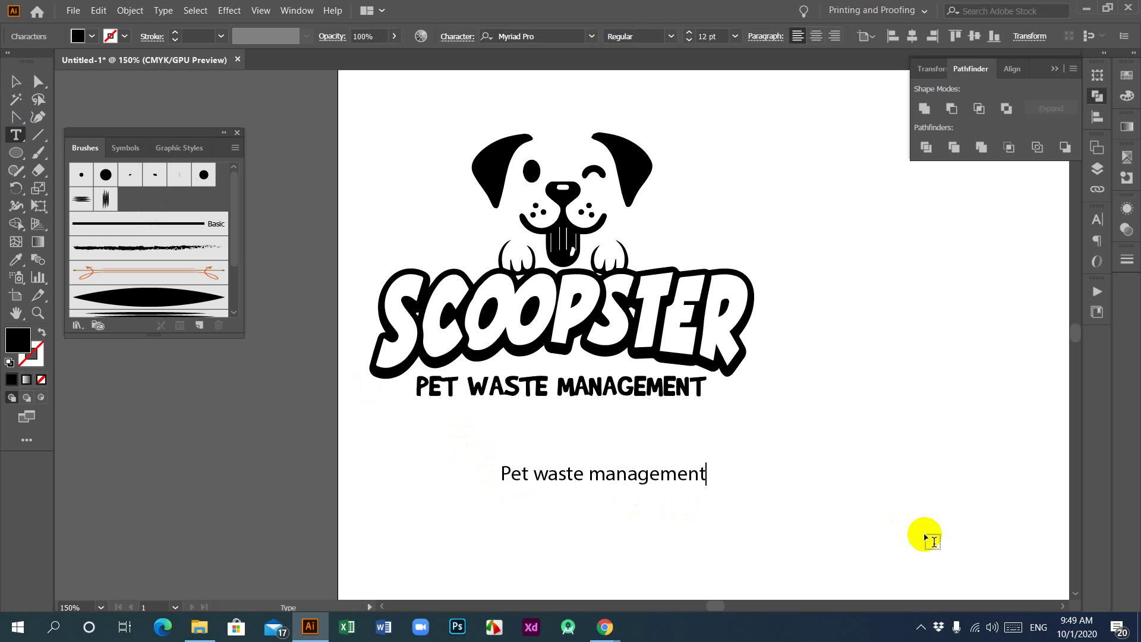
click(15, 81)
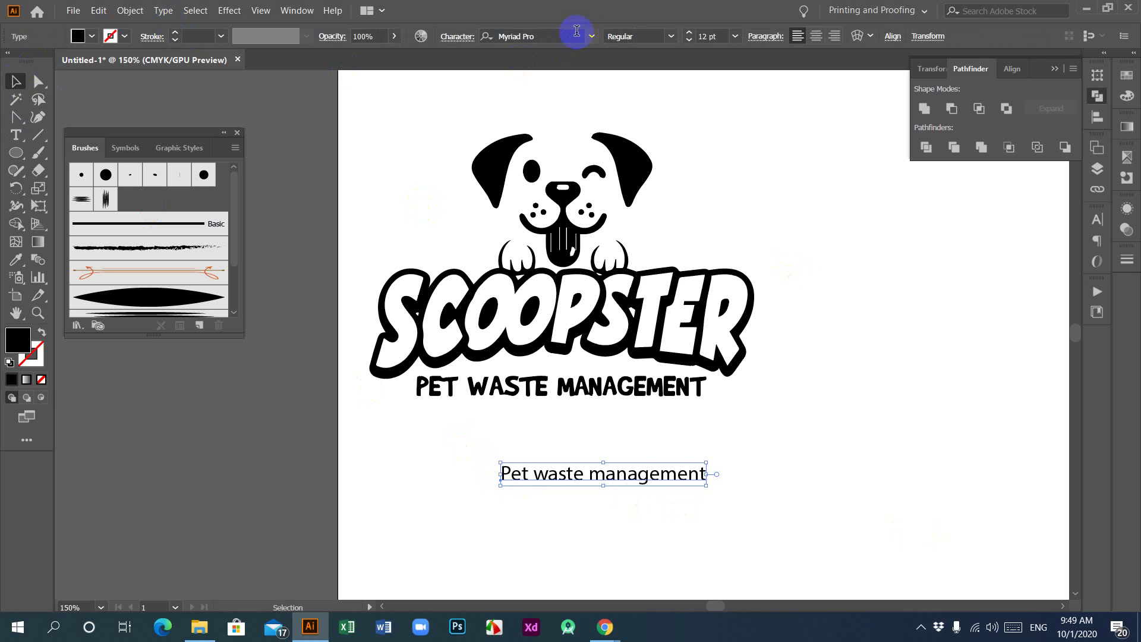
Set the new tagline's font to Couture Bold and move it left so it sits beneath the traced tagline.
click(592, 36)
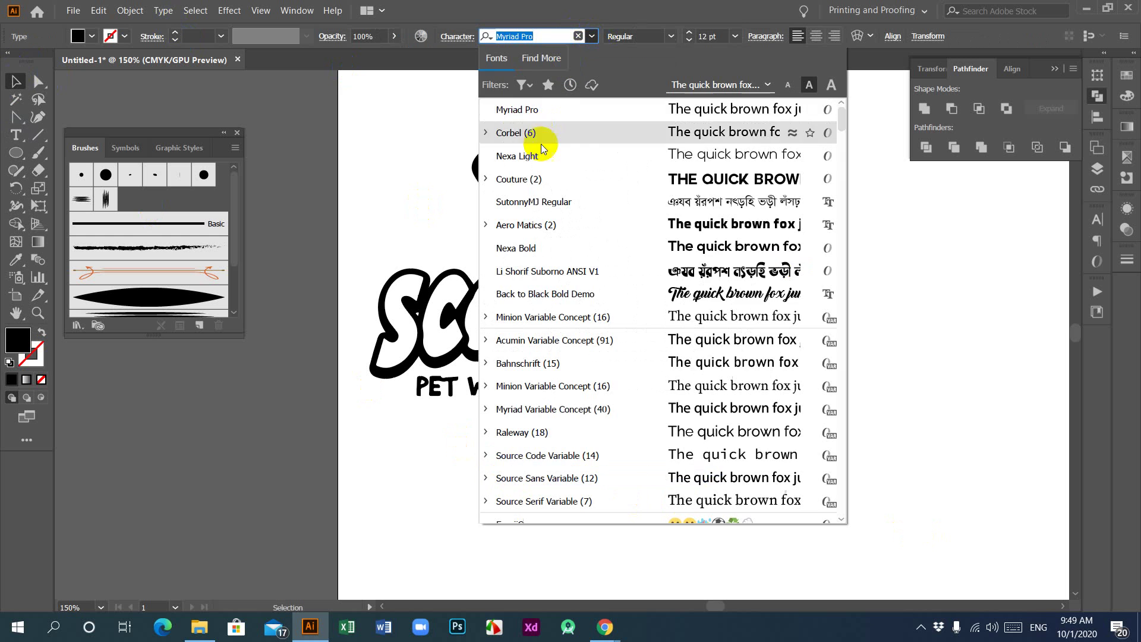
click(532, 110)
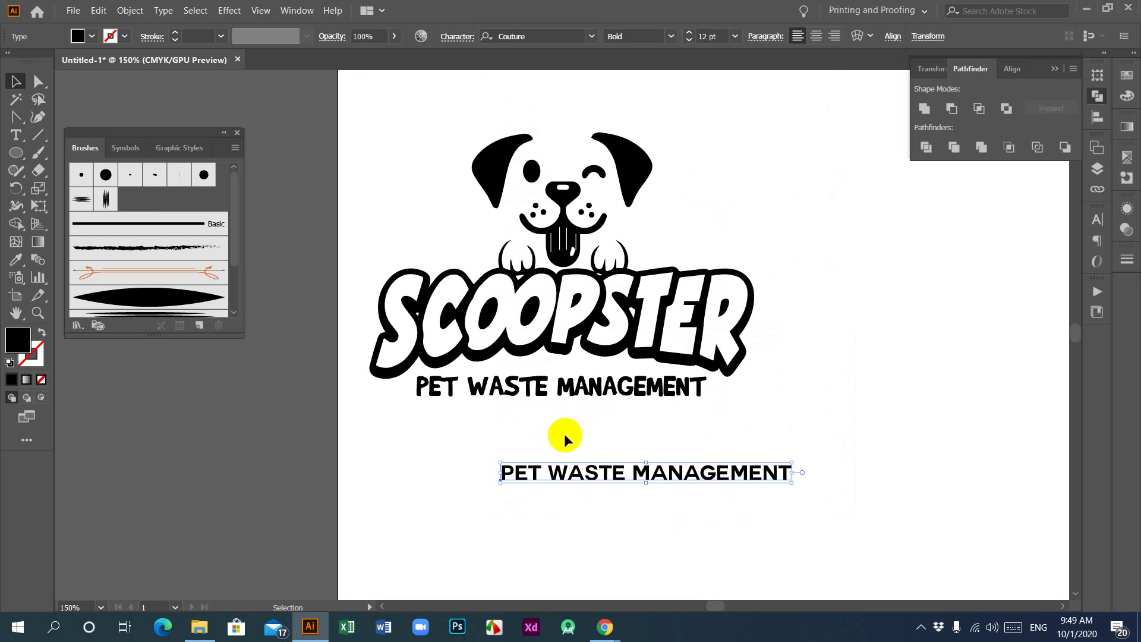
drag(655, 478, 572, 478)
Delete all the traced "PET WASTE MANAGEMENT" lettering directly below the SCOOPSTER wordmark.
click(549, 406)
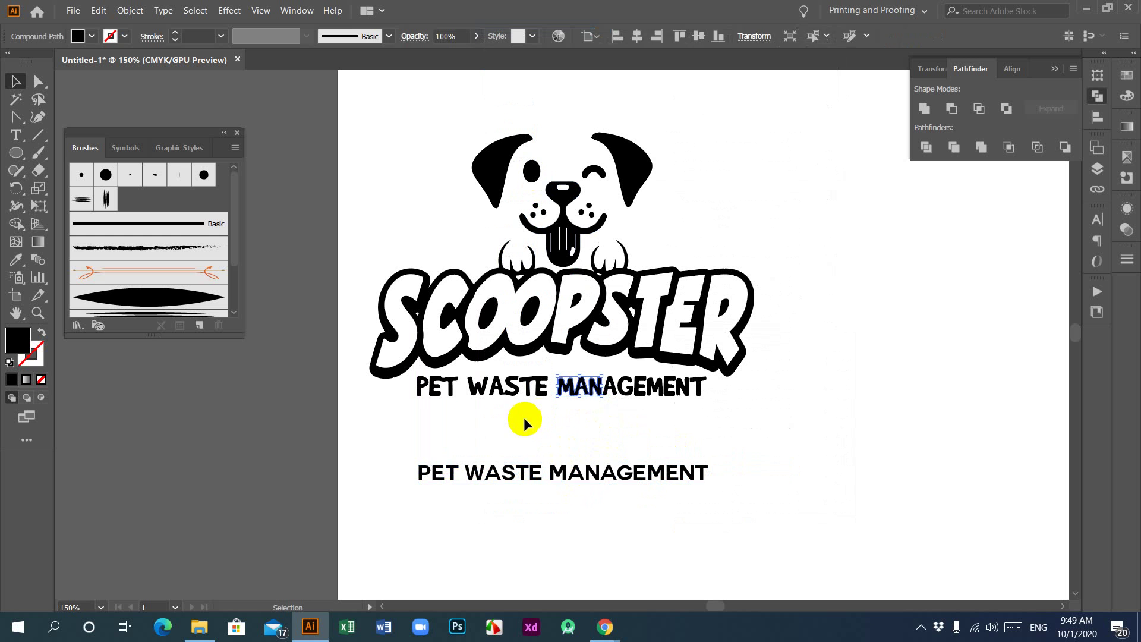
drag(420, 408, 710, 388)
key(Delete)
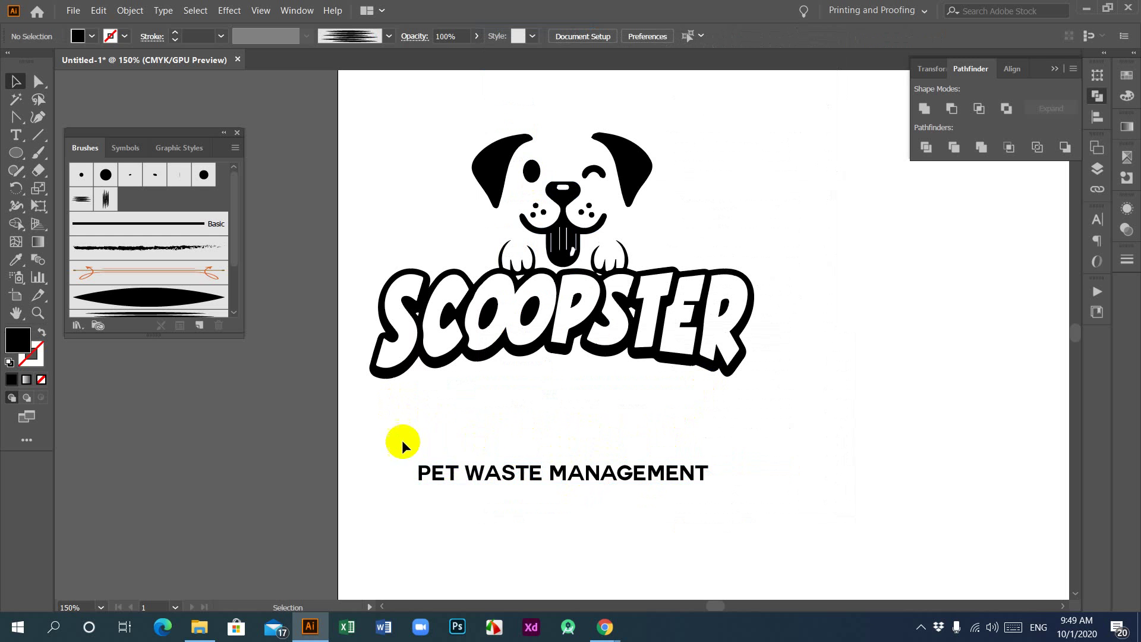
Move the PET WASTE MANAGEMENT tagline up to sit directly beneath the SCOOPSTER lettering.
drag(359, 449, 661, 511)
drag(591, 476, 581, 387)
click(555, 438)
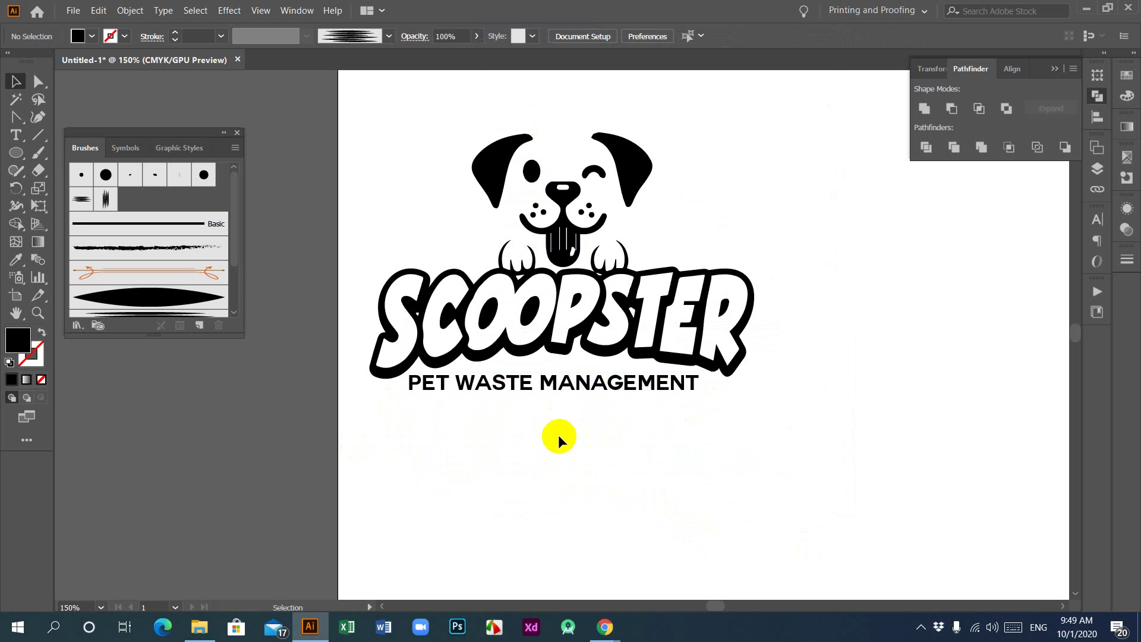
Stretch the tagline taller and slightly wider at both ends beneath the SCOOPSTER lettering.
click(559, 387)
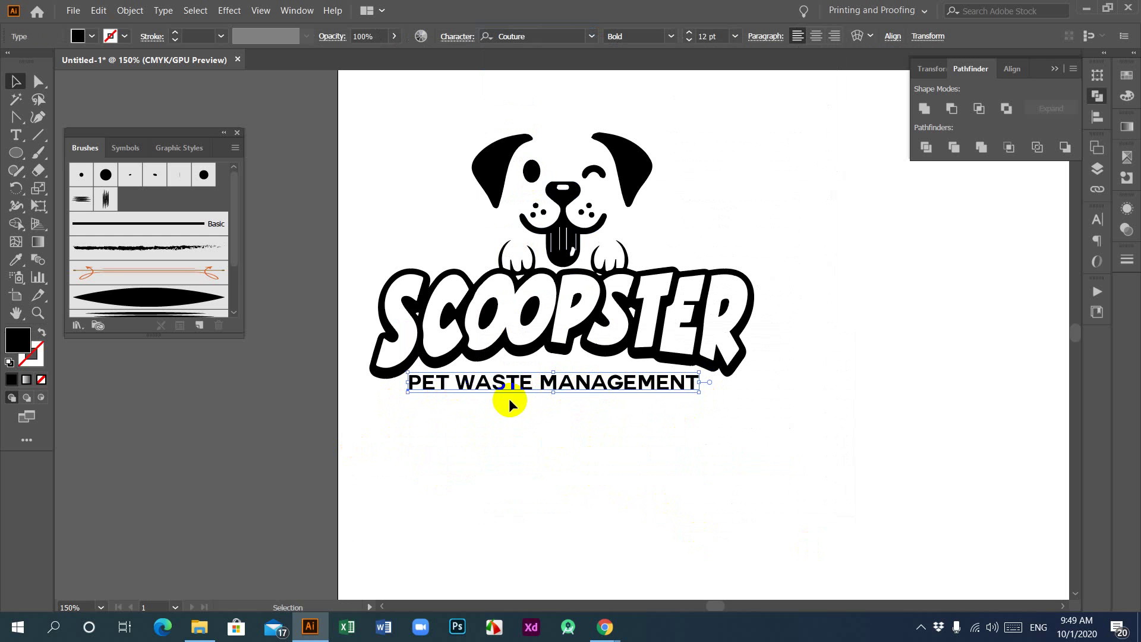
mouse_move(555, 369)
mouse_down()
mouse_move(559, 356)
mouse_move(553, 368)
mouse_up()
click(547, 385)
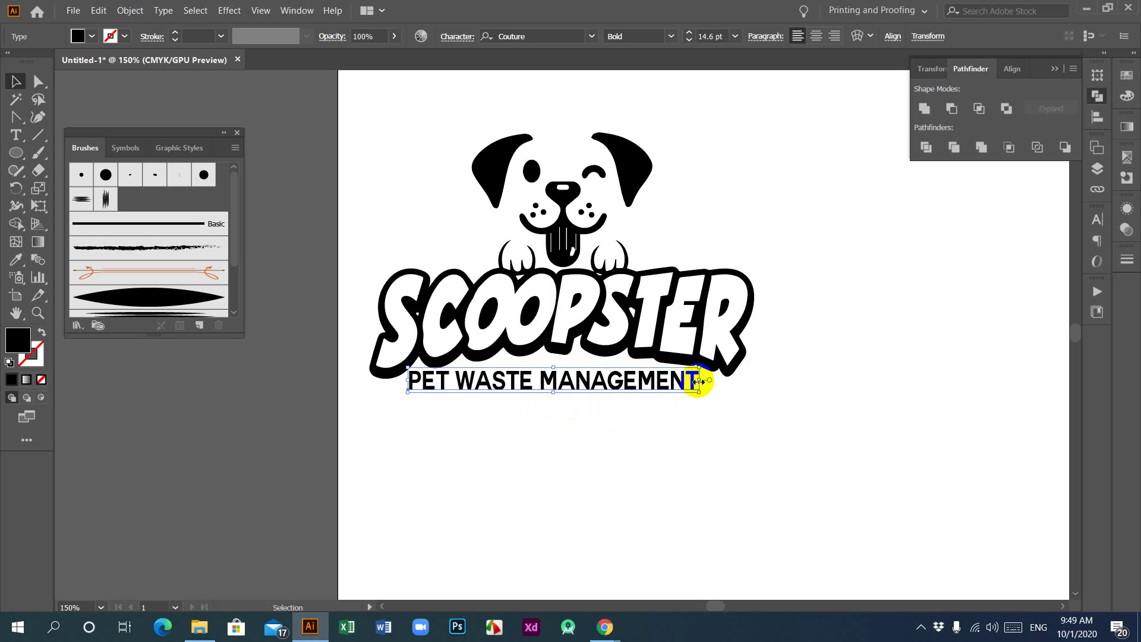
drag(700, 379, 712, 381)
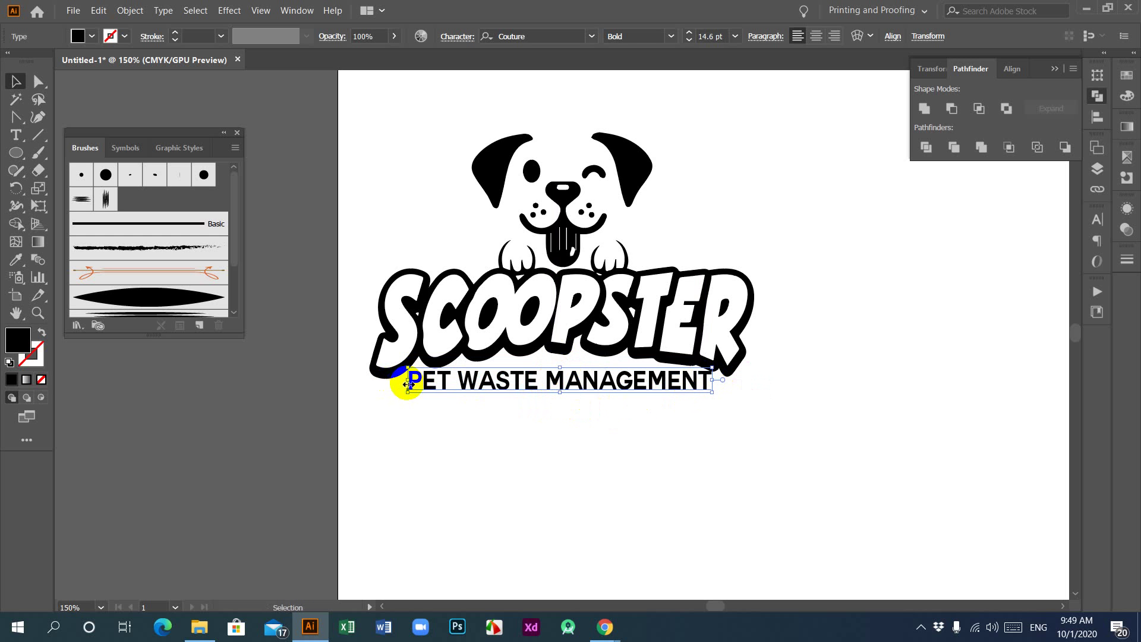
drag(407, 381, 402, 382)
click(538, 426)
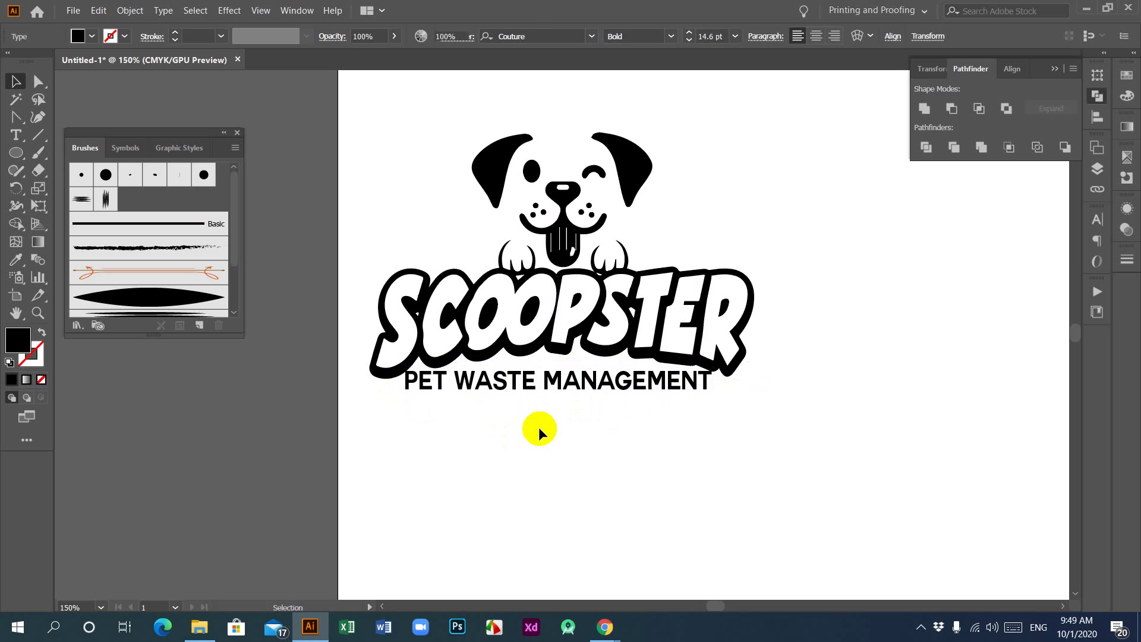
click(580, 387)
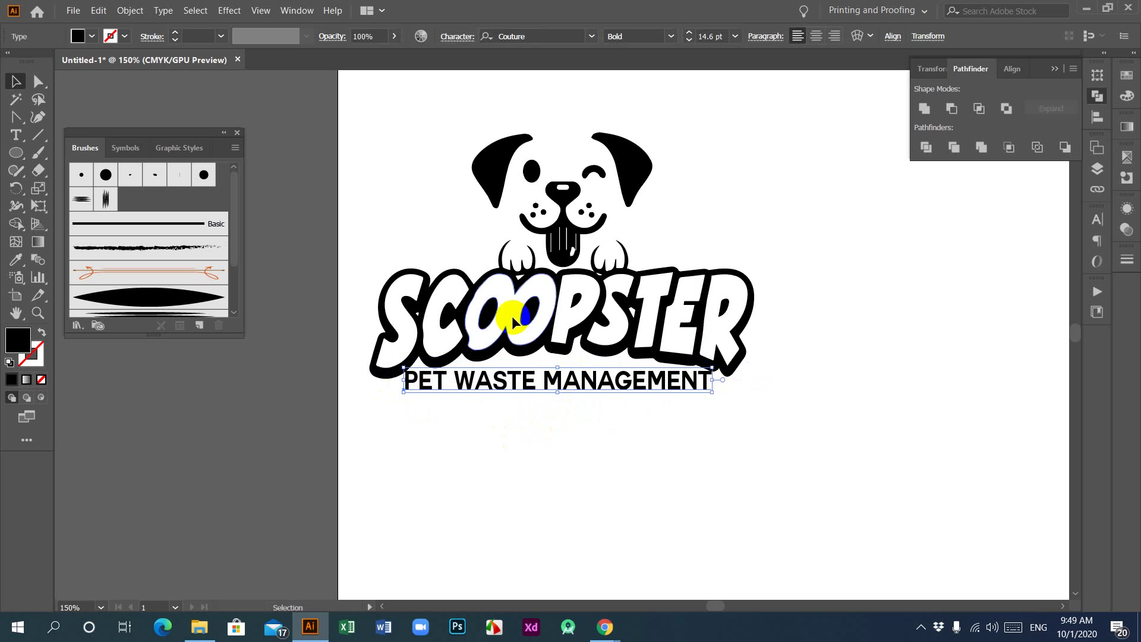
click(37, 121)
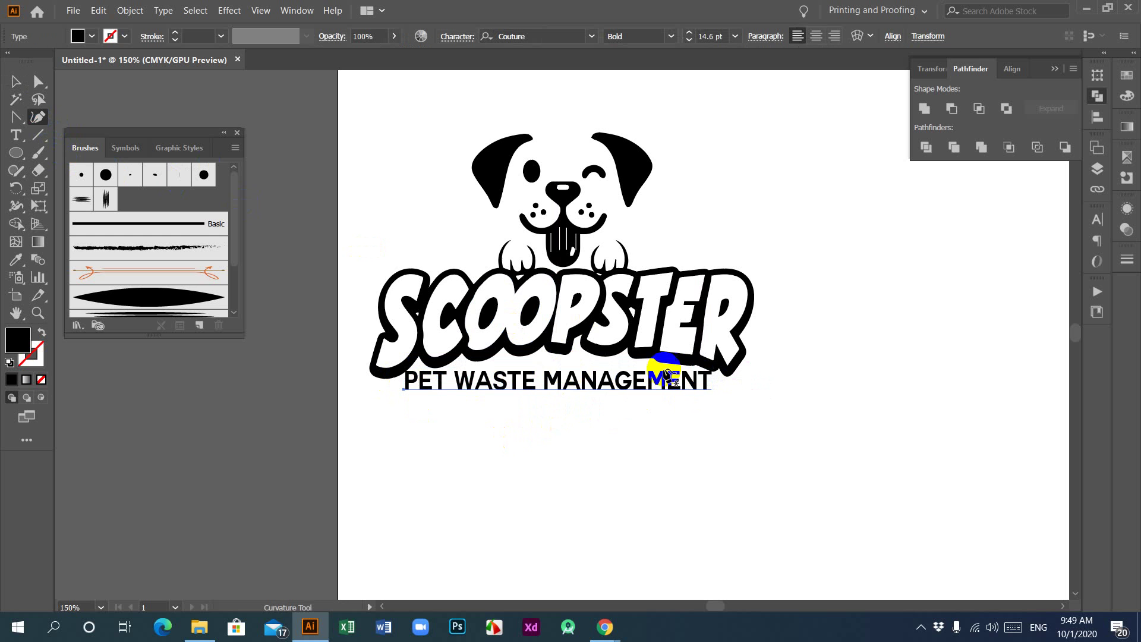
click(553, 387)
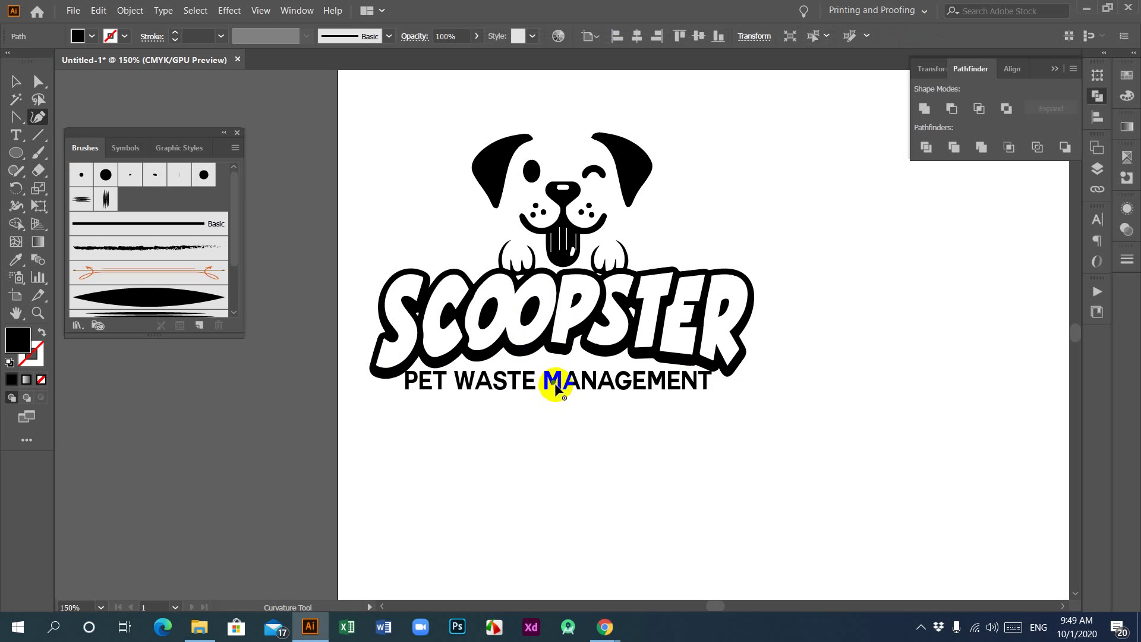
ctrl+click(545, 391)
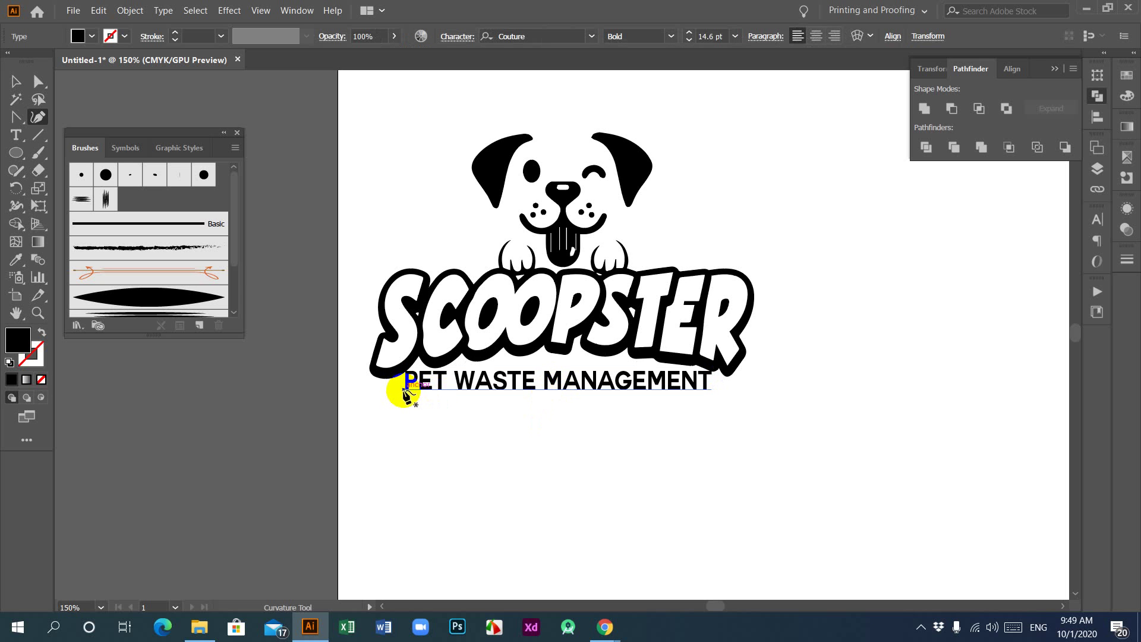
key(ctrl)
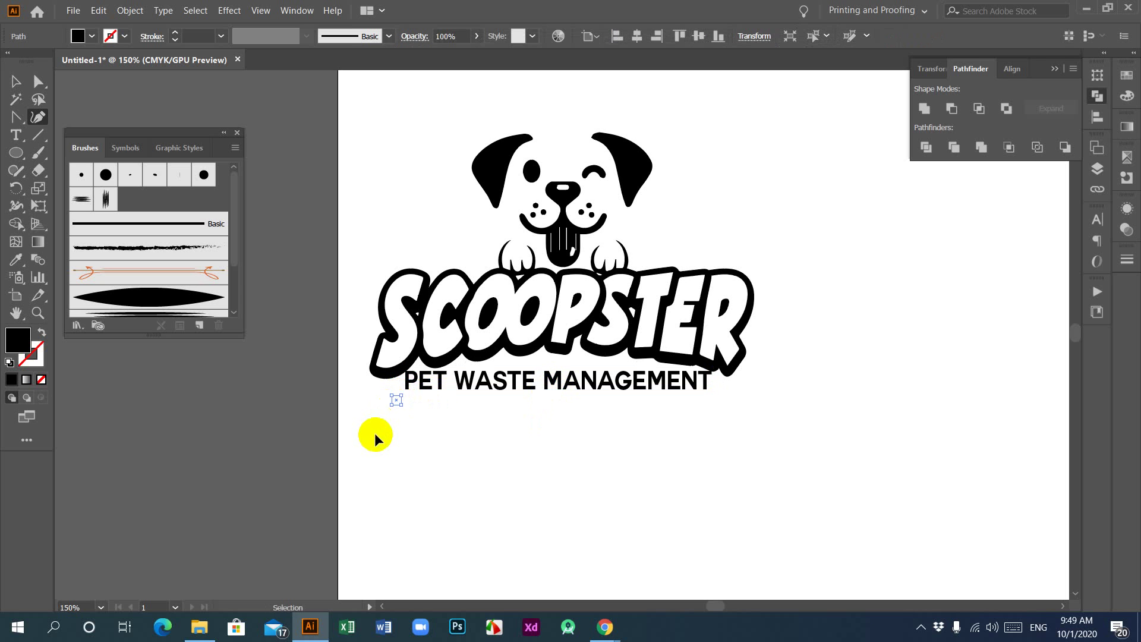
Apply a horizontal Arc warp with a 10% bend to the PET WASTE MANAGEMENT tagline.
click(16, 80)
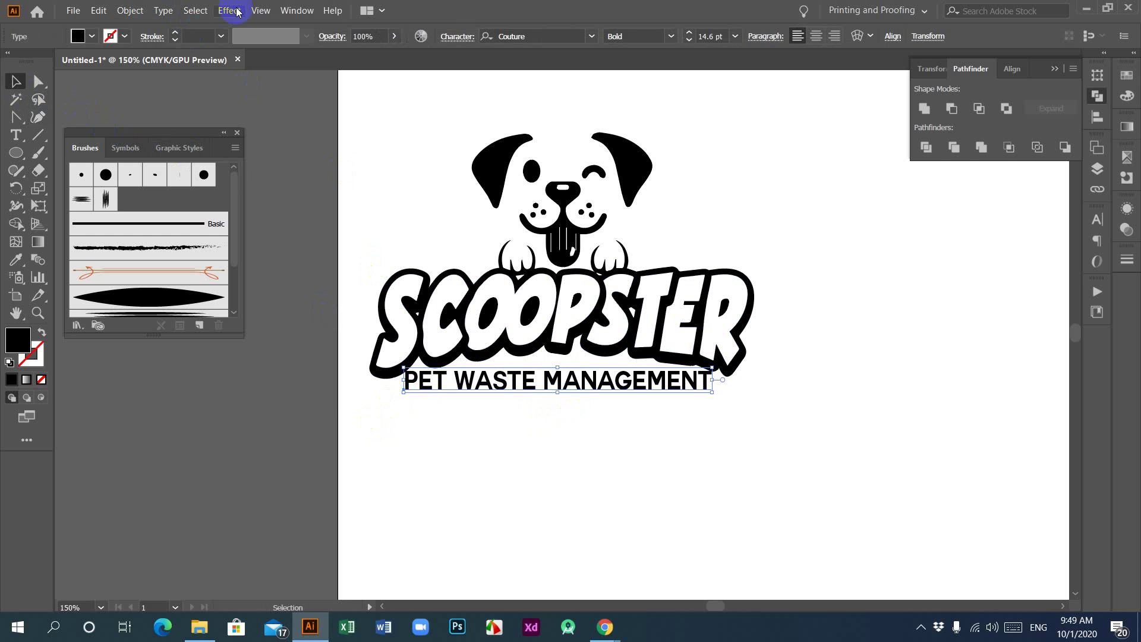
click(229, 11)
mouse_move(327, 230)
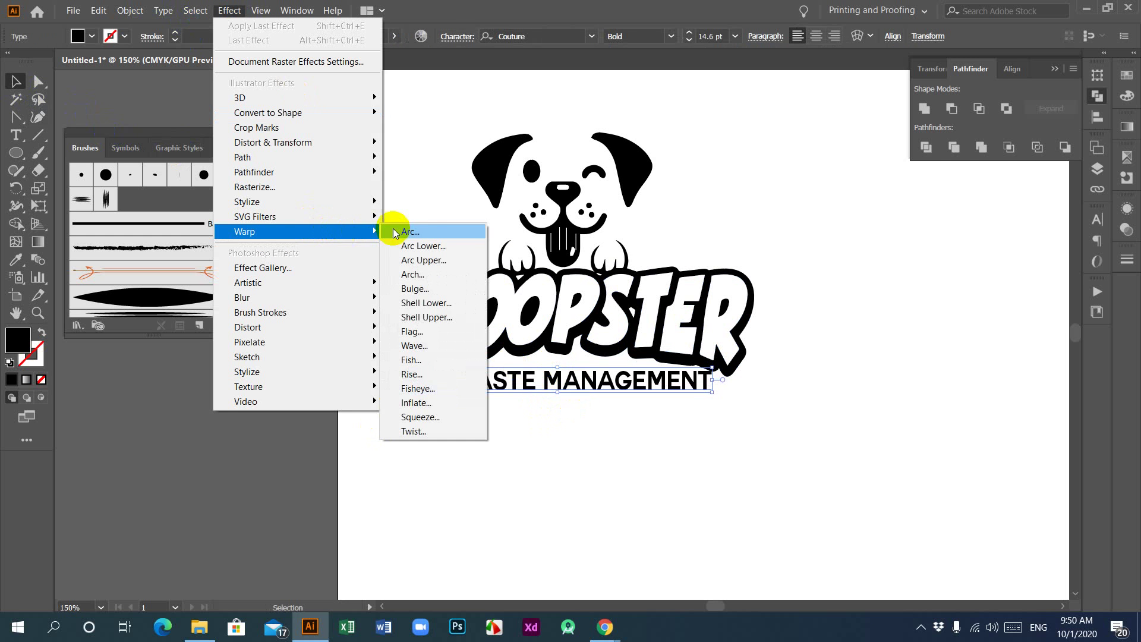
click(412, 231)
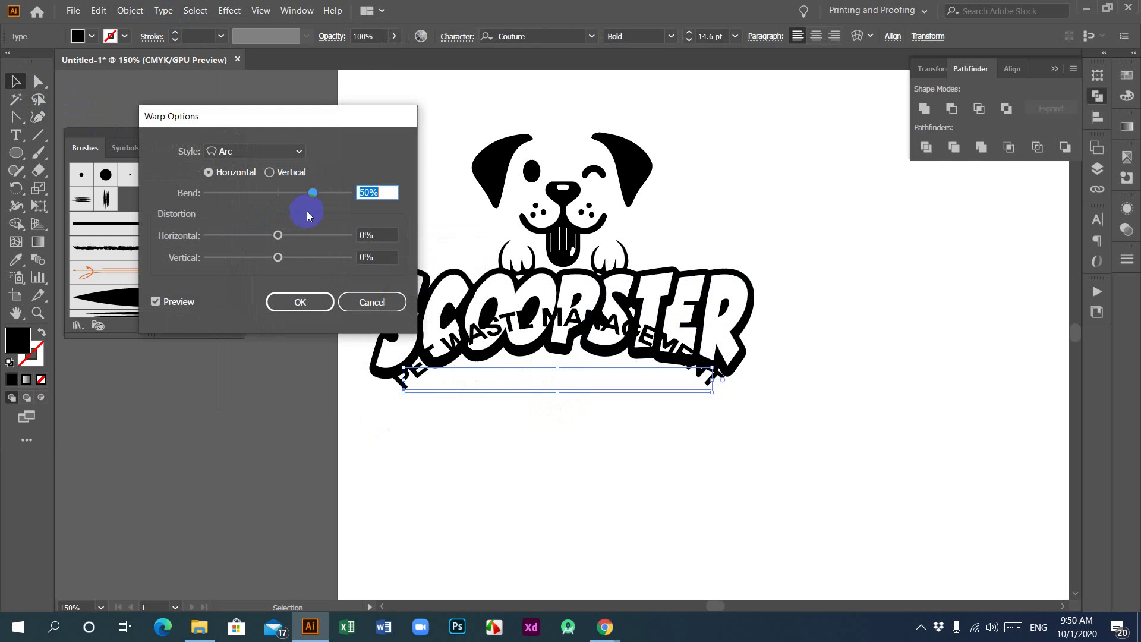
drag(311, 192, 283, 193)
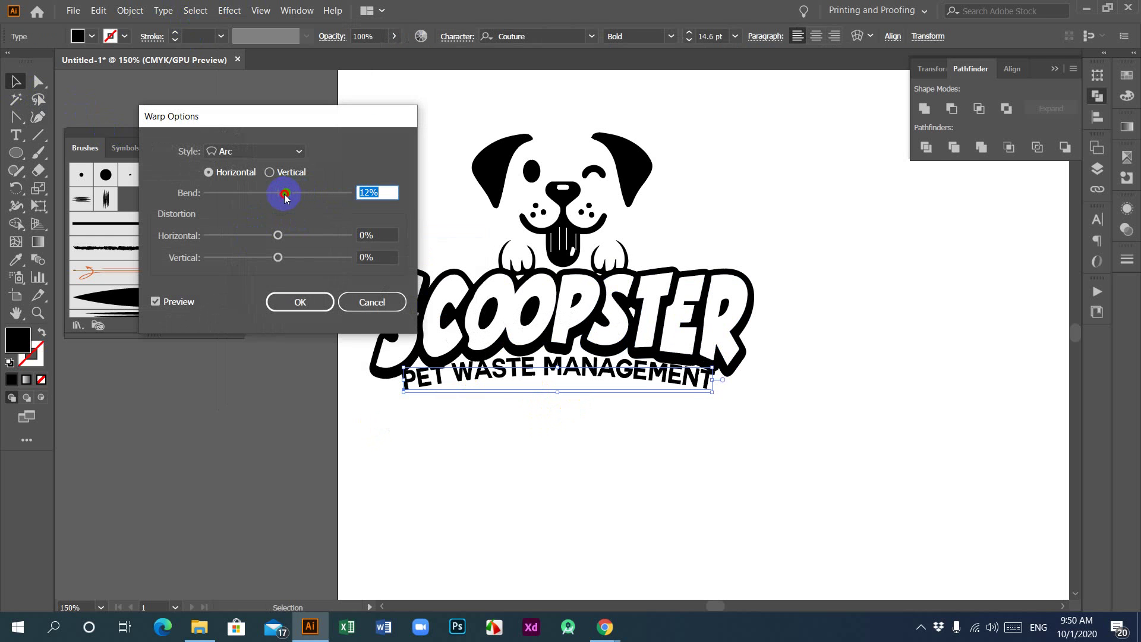
click(284, 194)
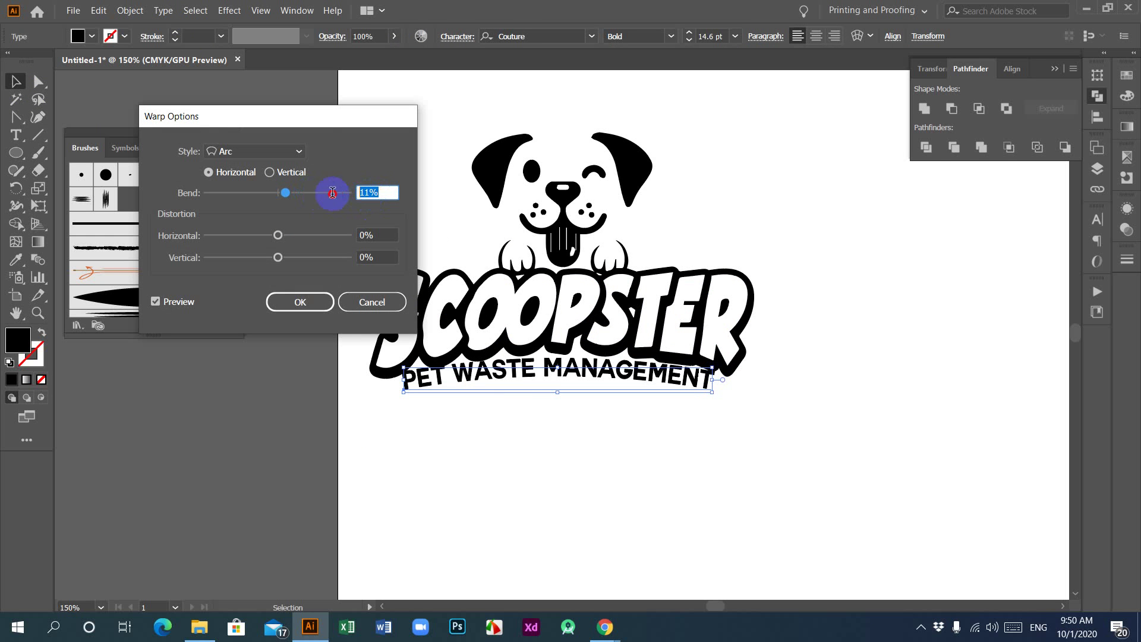
key(Down)
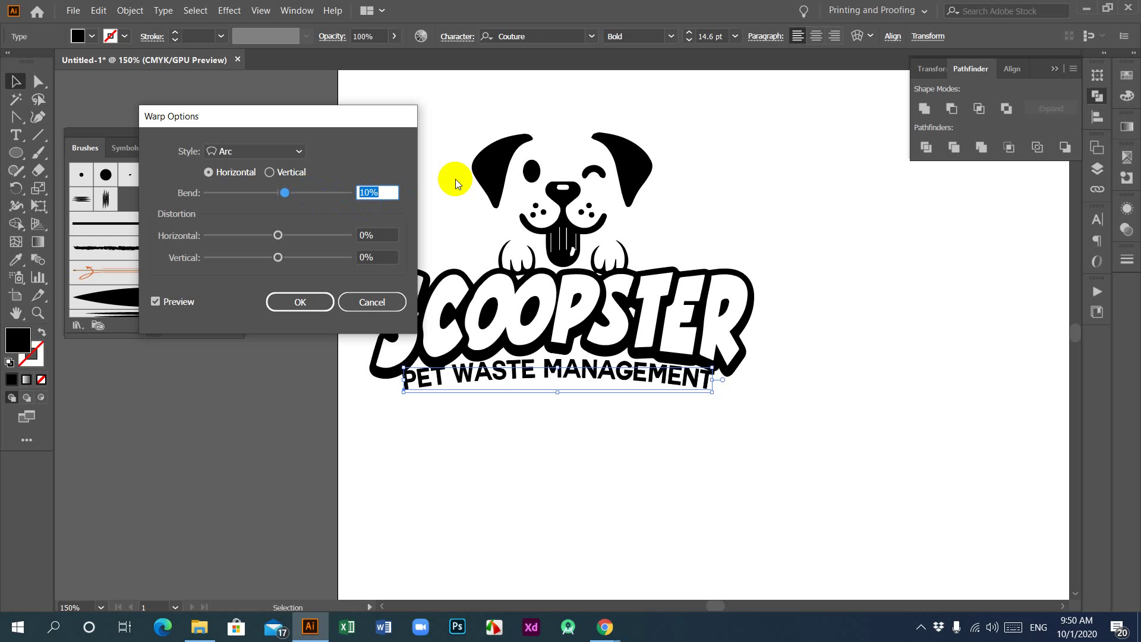
key(Down)
key(Up)
click(303, 302)
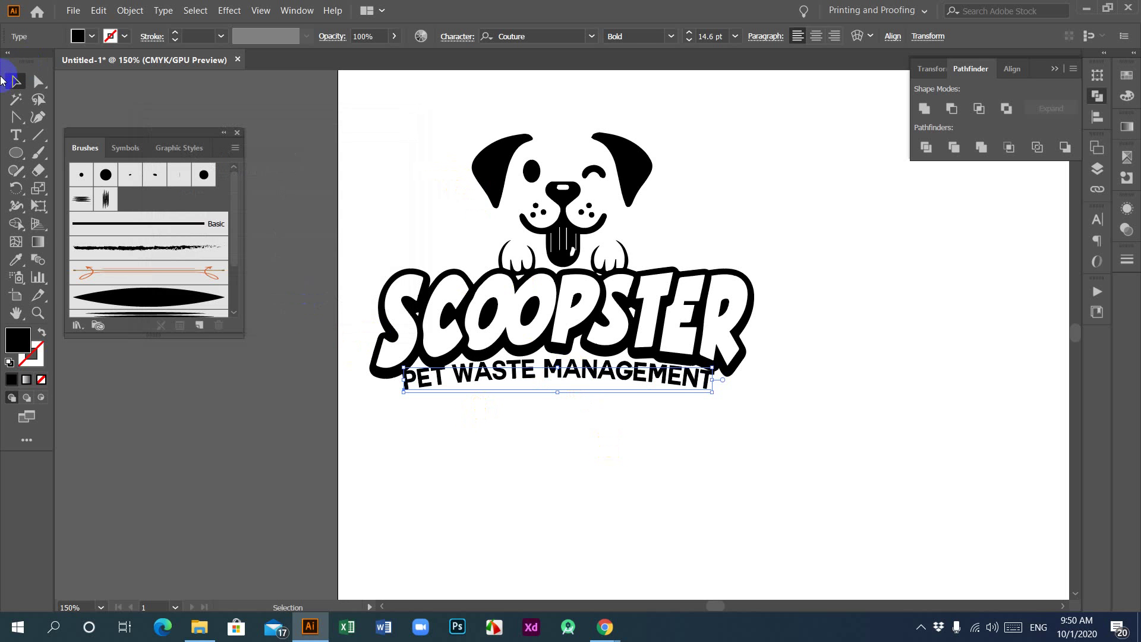
Nudge the arched tagline slightly down from the SCOOPSTER lettering.
key(Down)
key(Down)
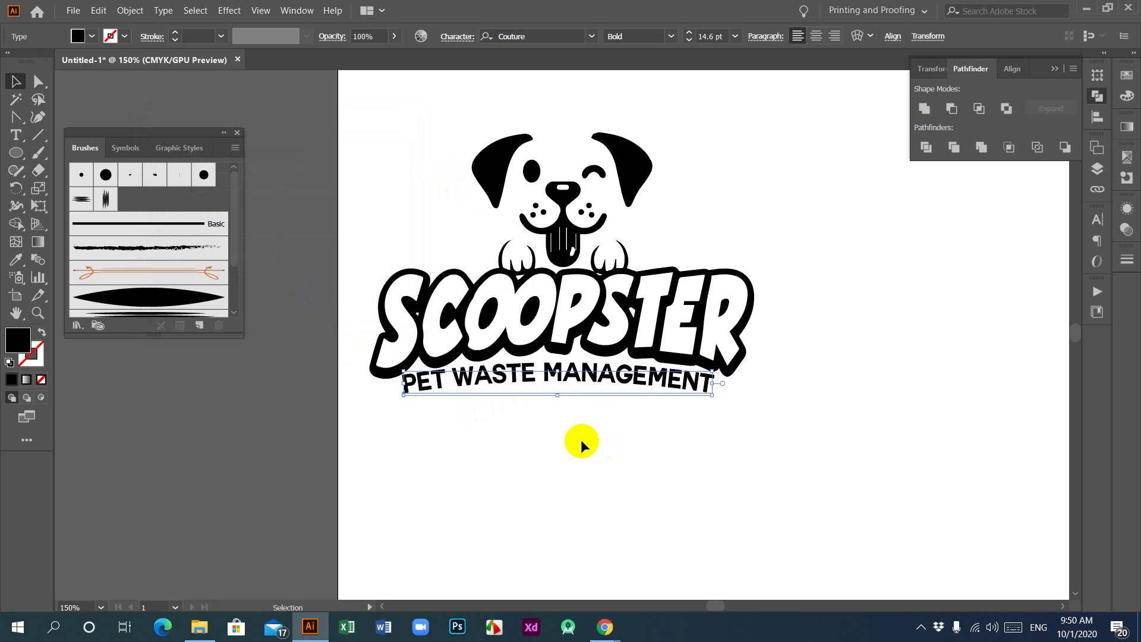
key(Down)
key(Up)
Expand the appearance of the arched tagline into outlined shapes and keep the group selected.
click(130, 11)
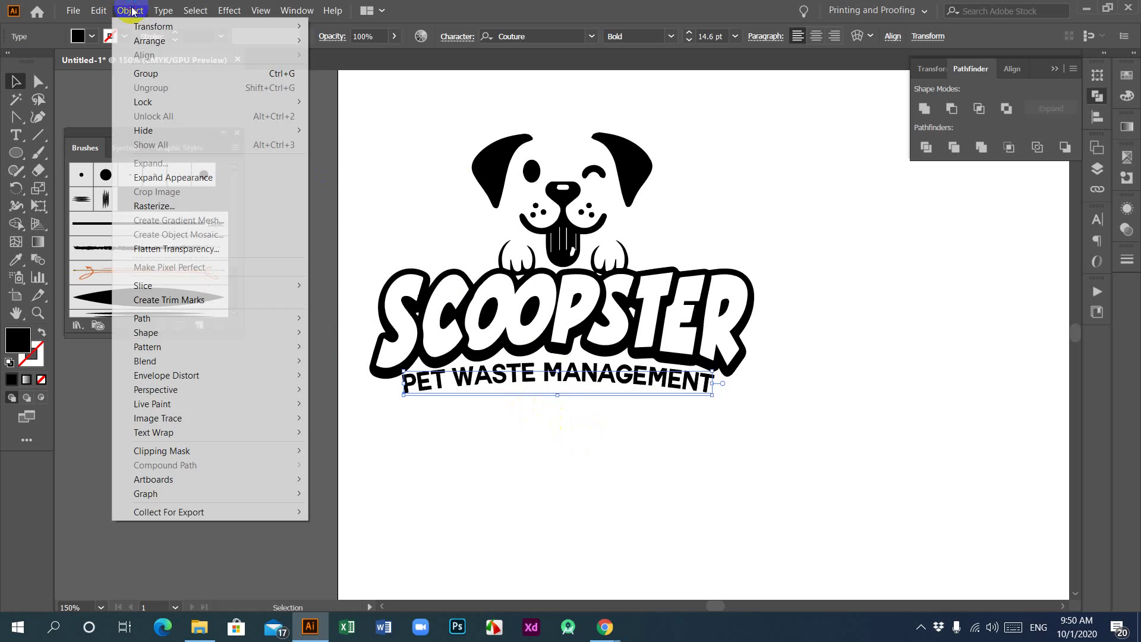
click(178, 177)
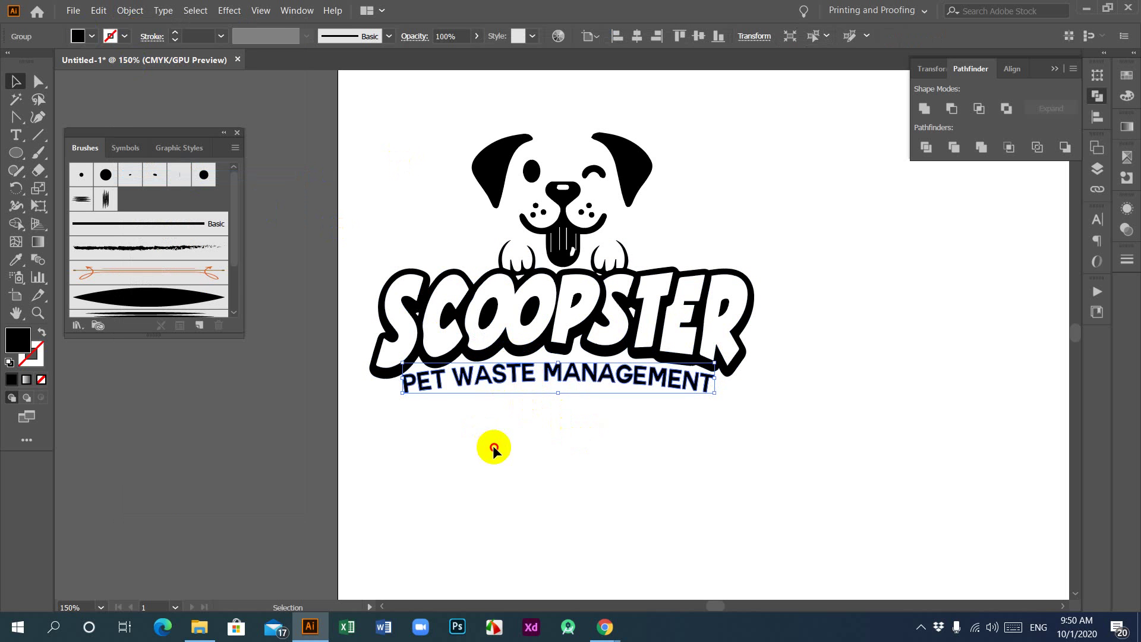
click(507, 405)
drag(507, 405, 565, 393)
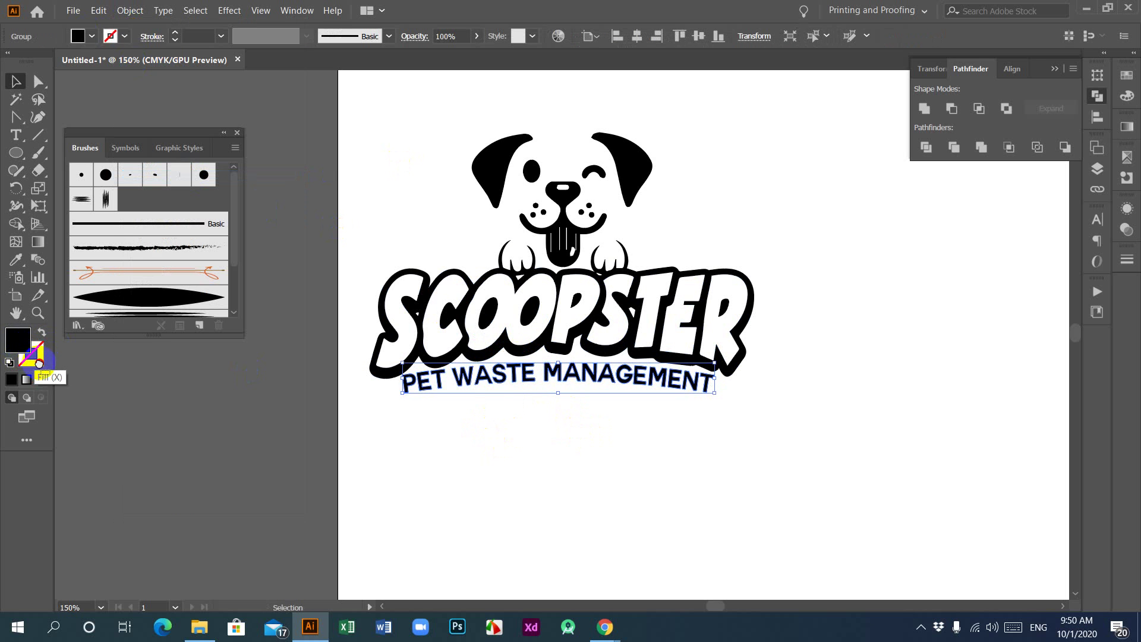
Add a black 5 pt stroke to the expanded tagline group.
drag(32, 357, 33, 362)
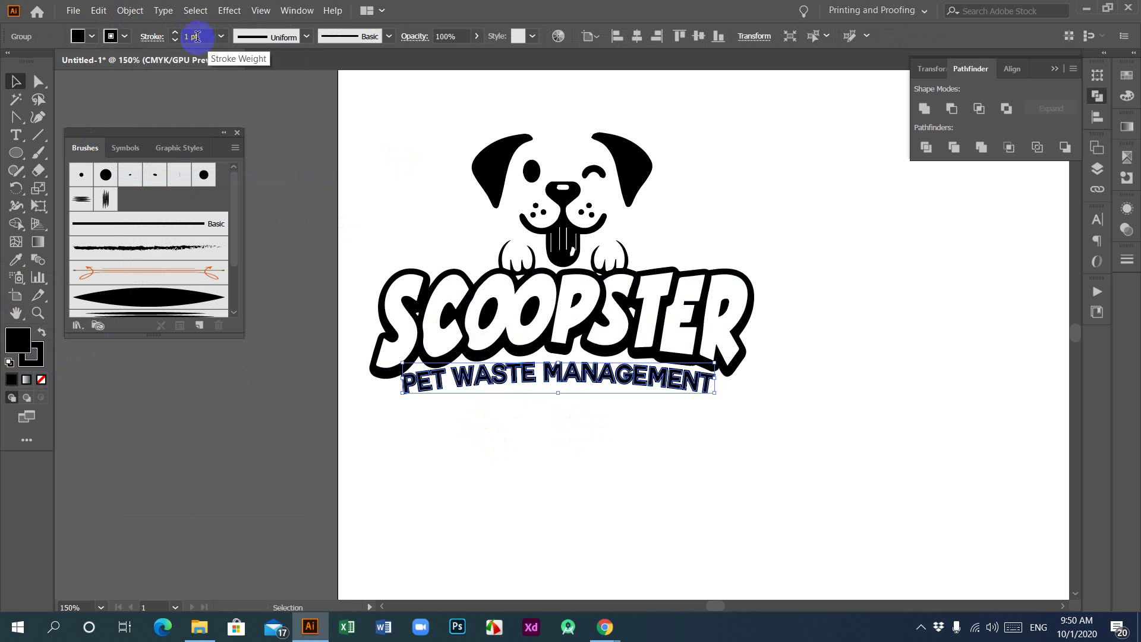
click(176, 33)
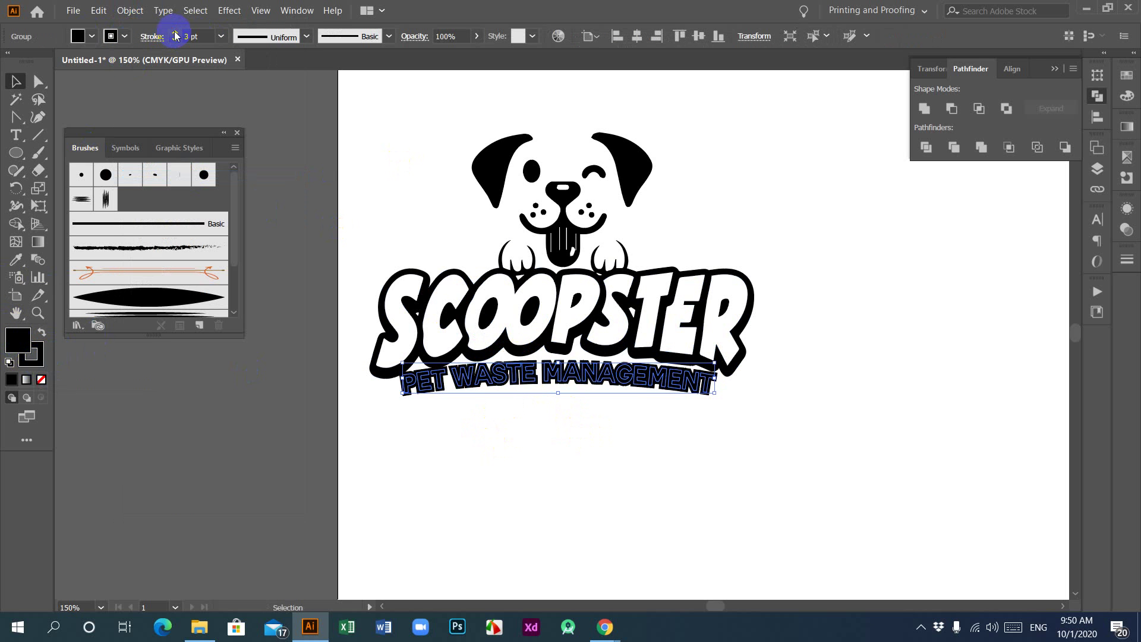
click(176, 34)
click(176, 34)
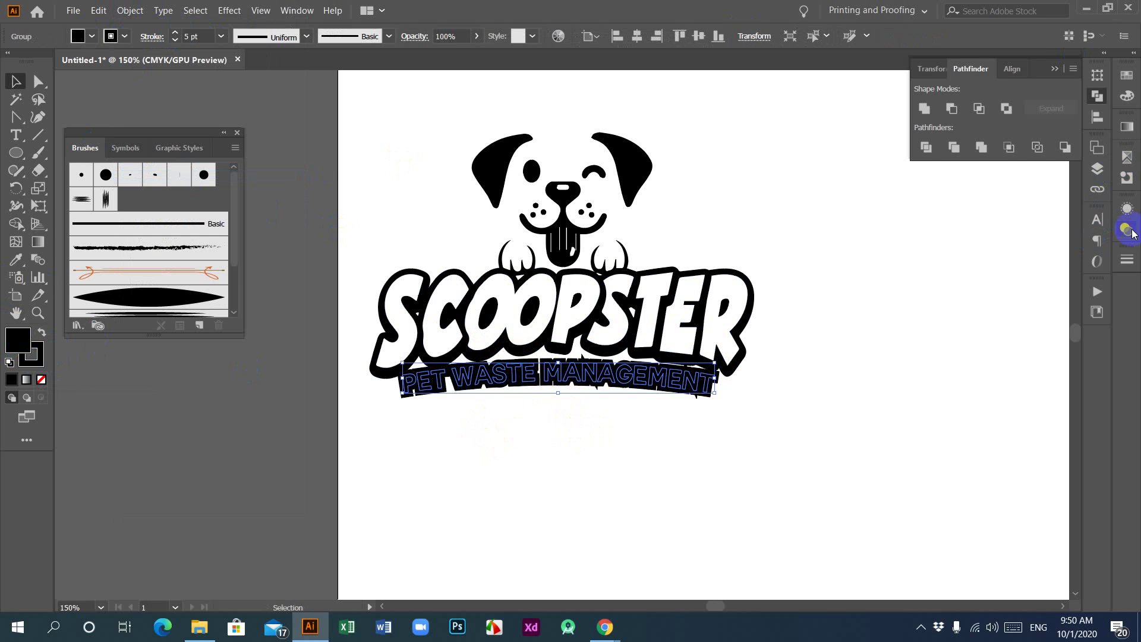
Give the tagline's stroke round caps and round corner joins.
click(1128, 262)
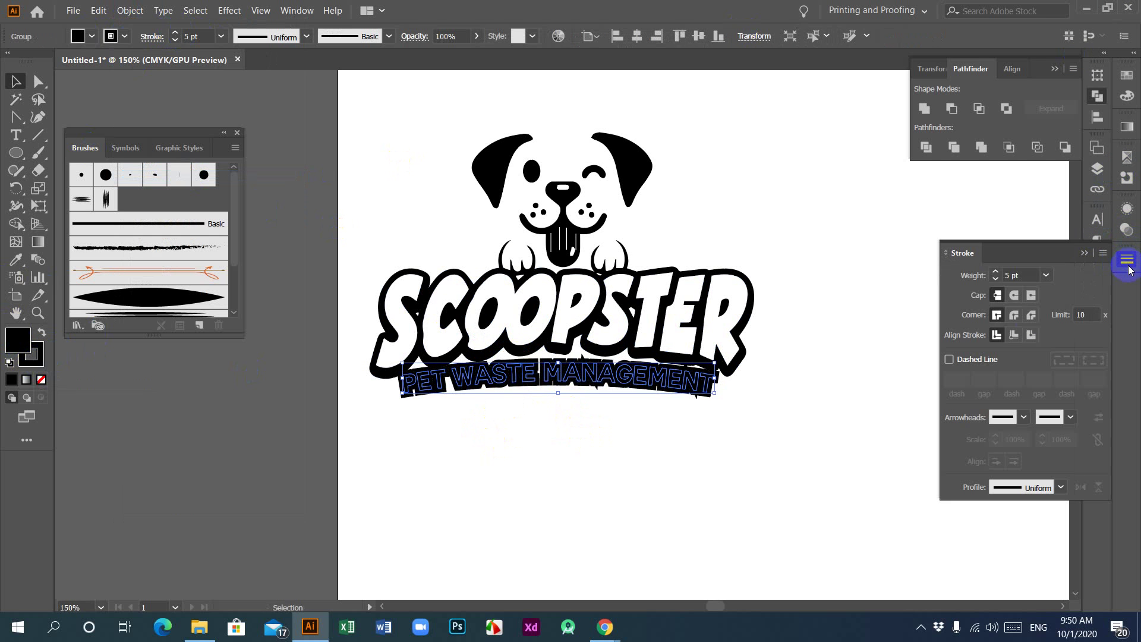
click(1016, 296)
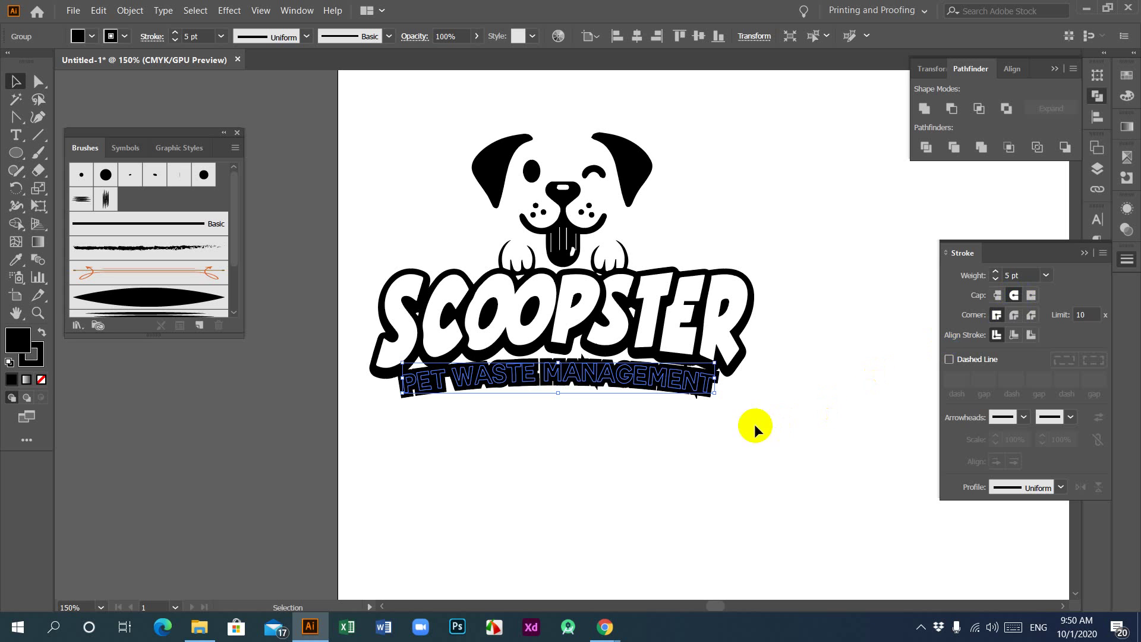
click(1014, 315)
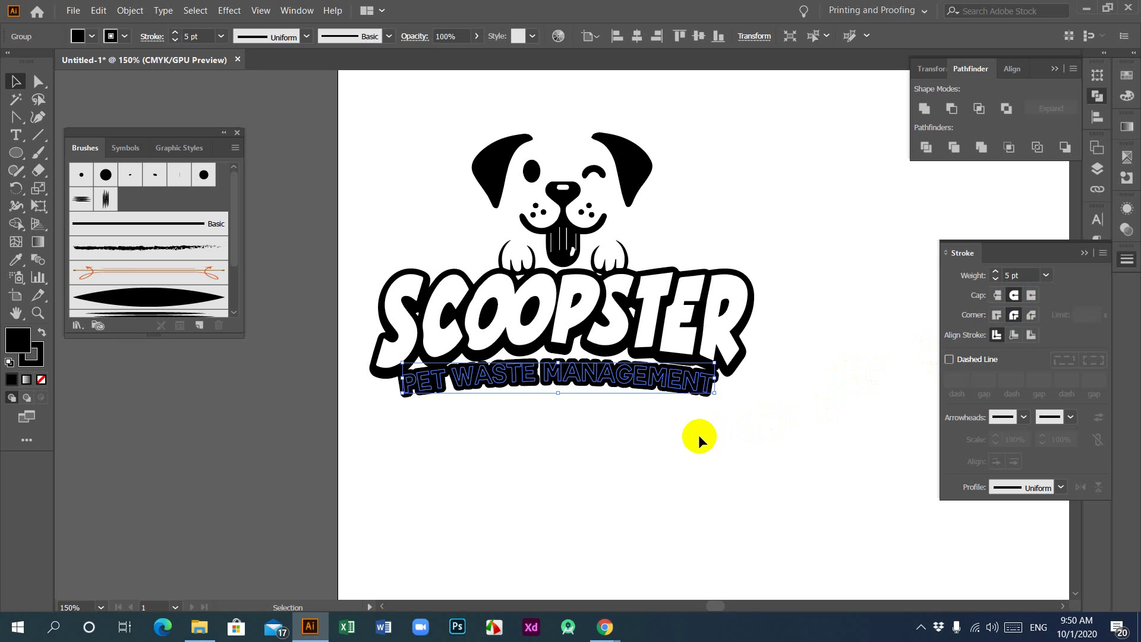
click(761, 405)
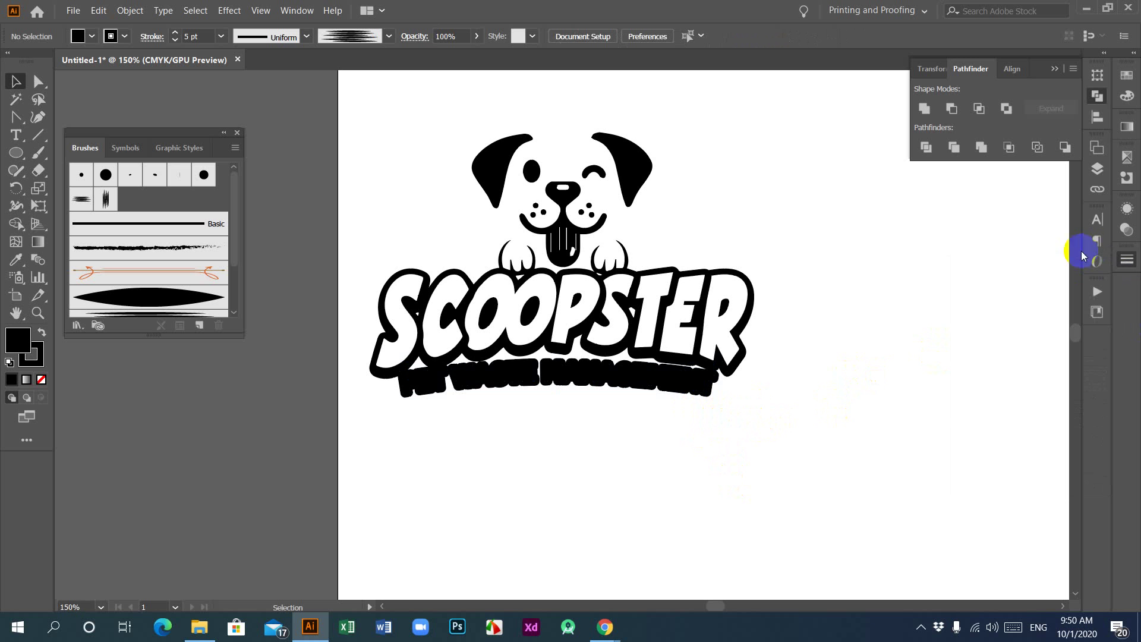
Expand the stroked tagline group's fill and stroke into separate shapes.
click(634, 387)
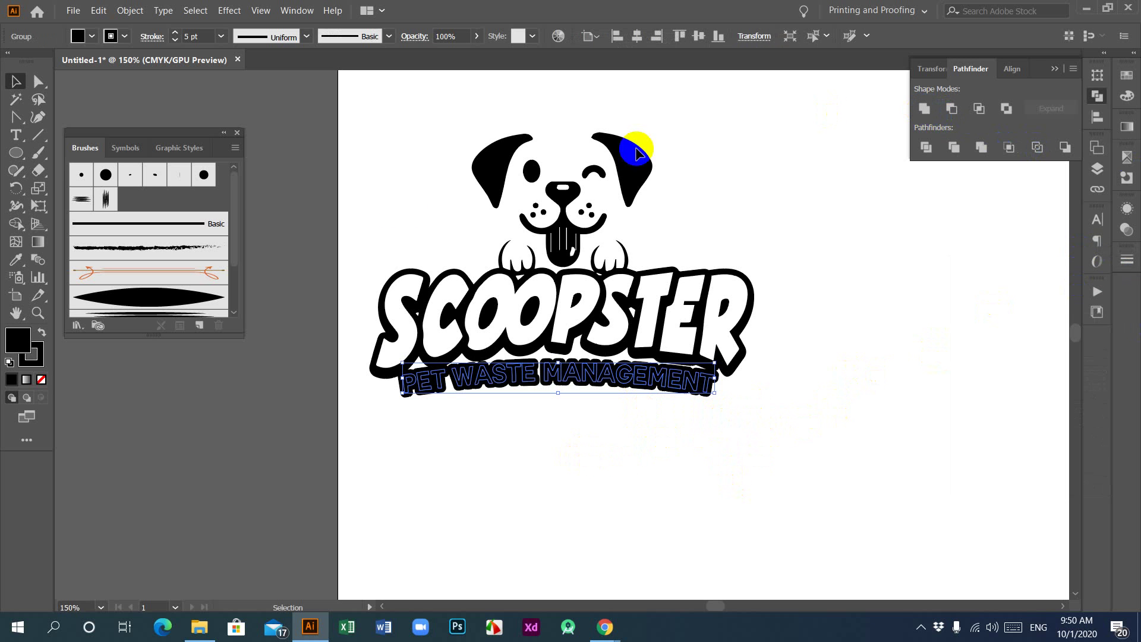
click(131, 11)
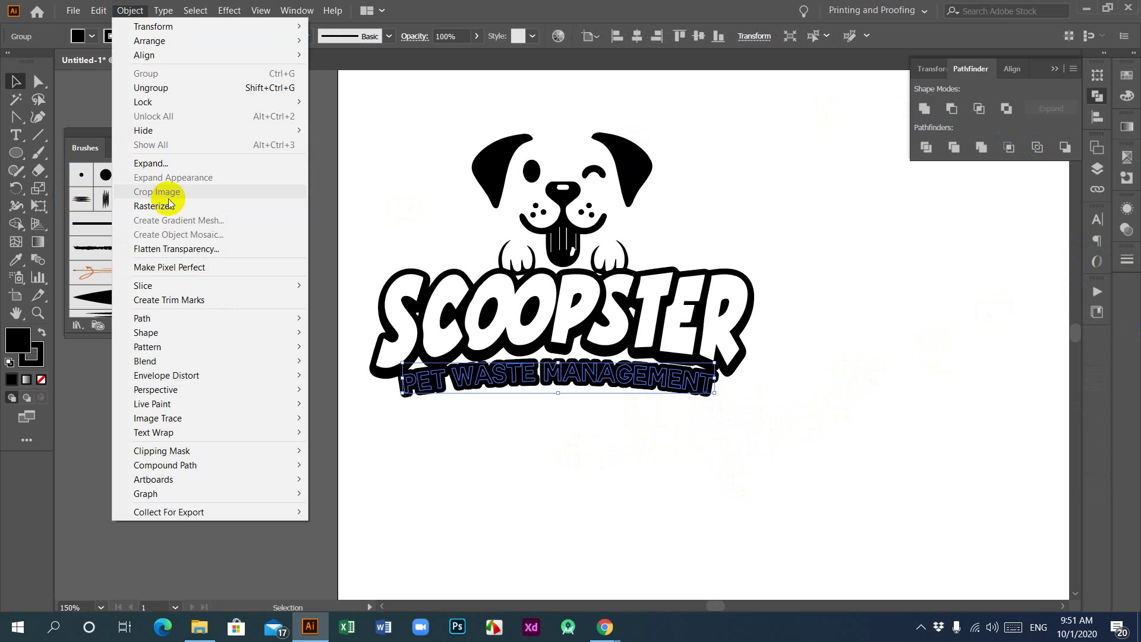
click(160, 164)
click(559, 397)
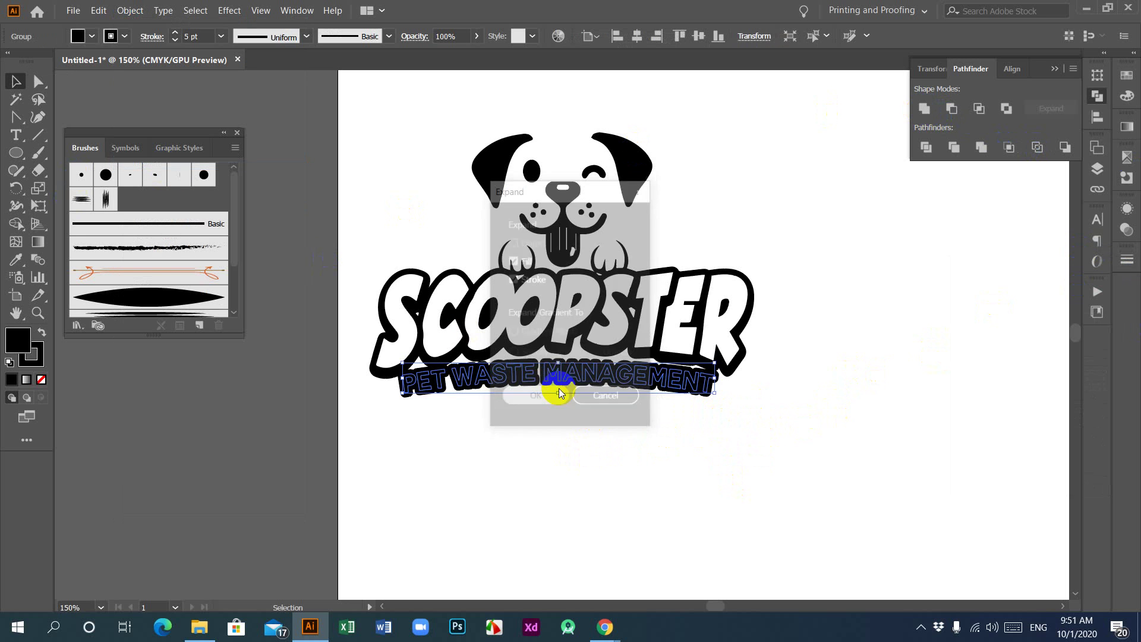
Try to unite the expanded tagline shapes into a single silhouette.
click(926, 109)
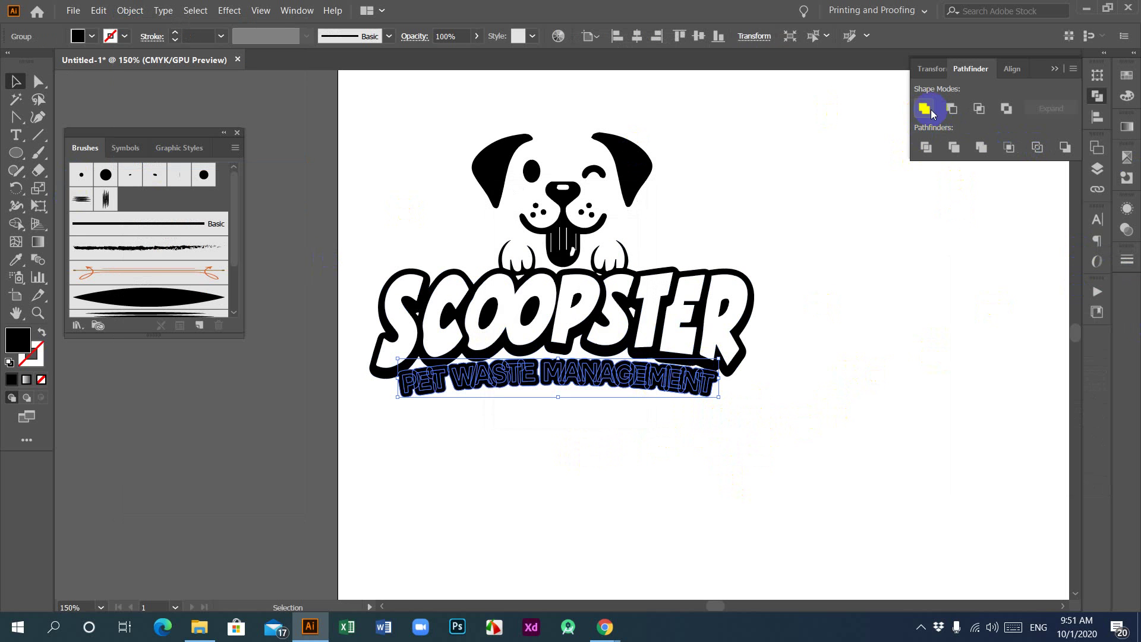
click(466, 446)
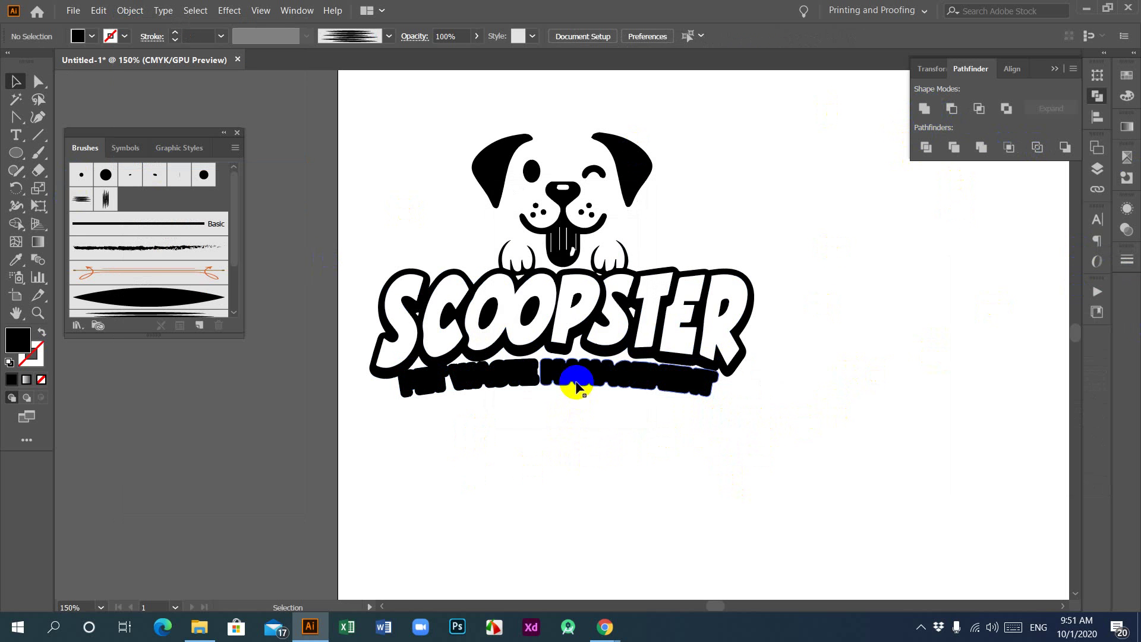
key(ctrl+z)
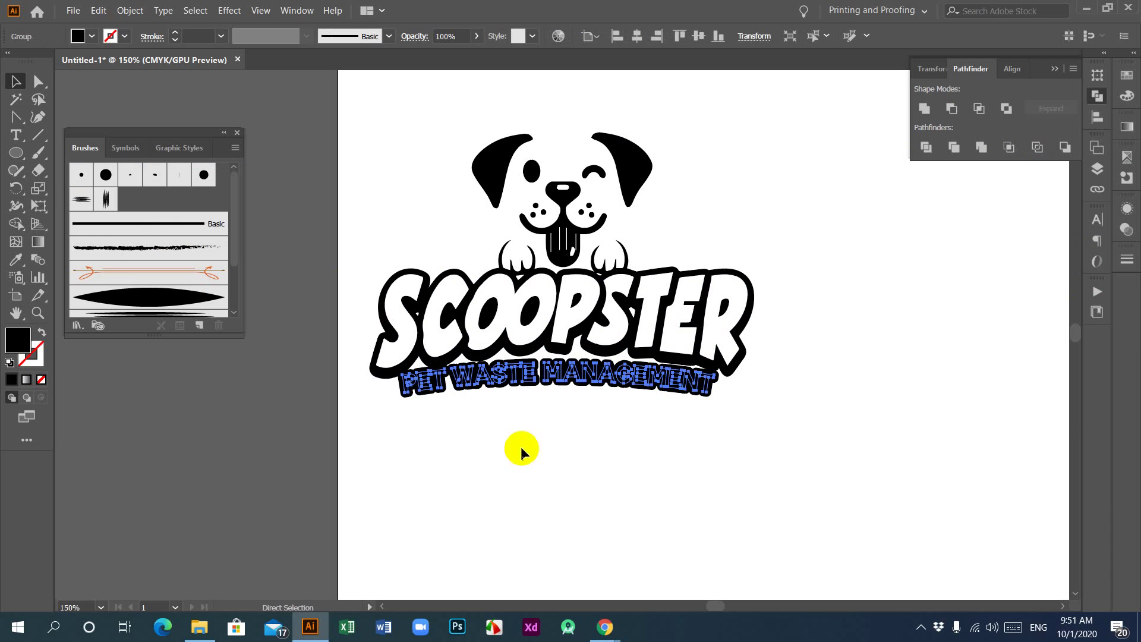
Recolor the black PET WASTE MANAGEMENT lettering with a bright orange fill, about R 239, G 129, B 10, and deselect it.
click(15, 264)
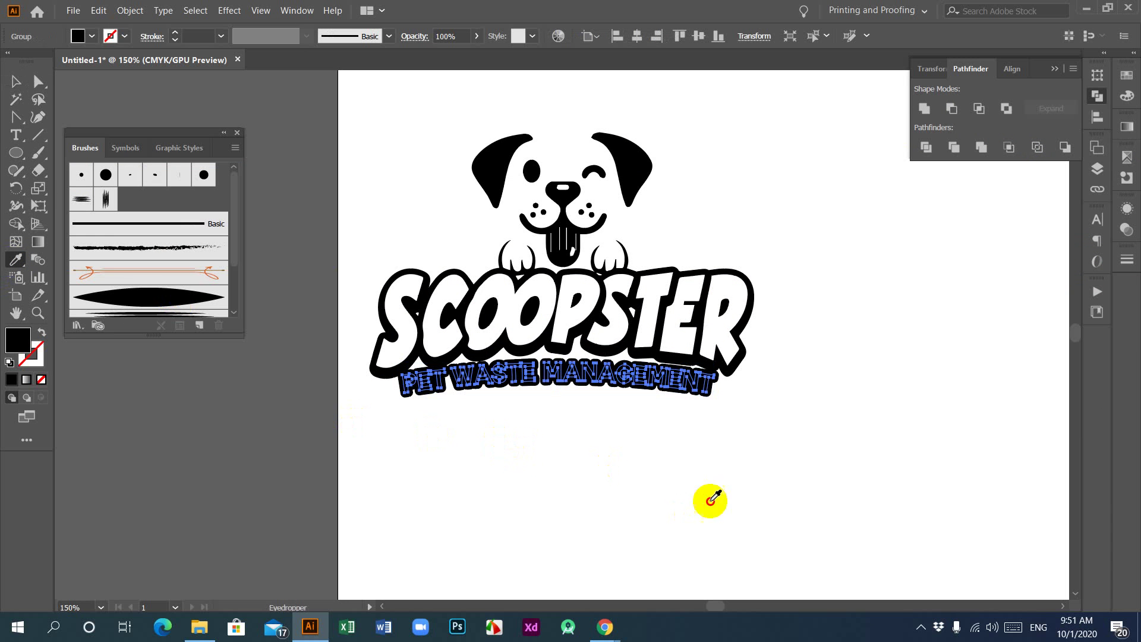
click(713, 498)
click(18, 332)
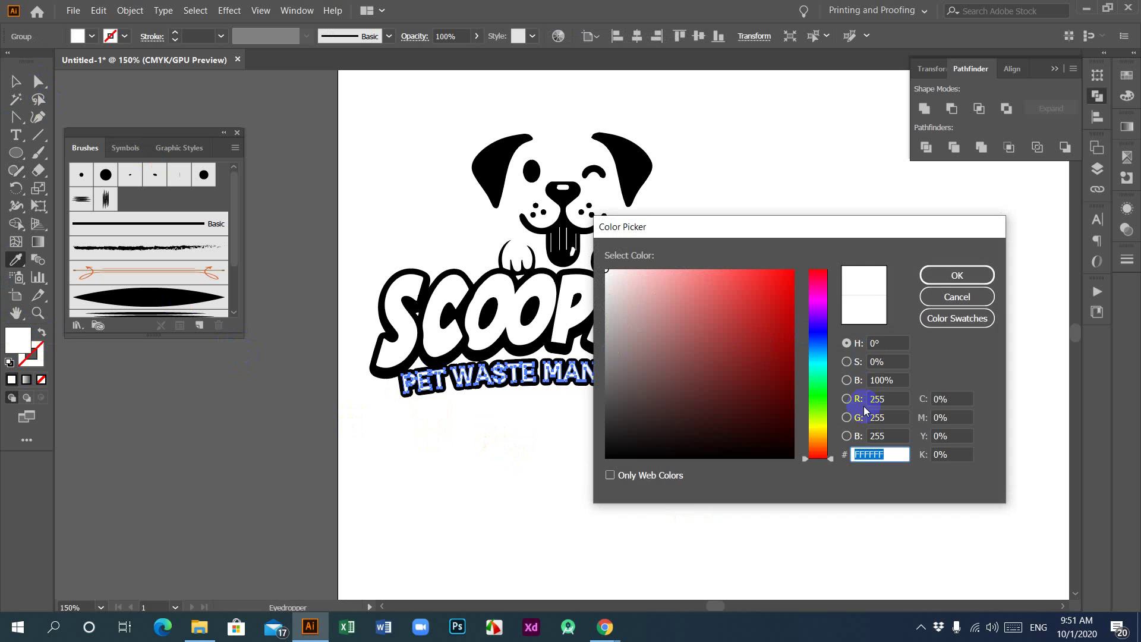
click(818, 438)
click(818, 443)
click(793, 273)
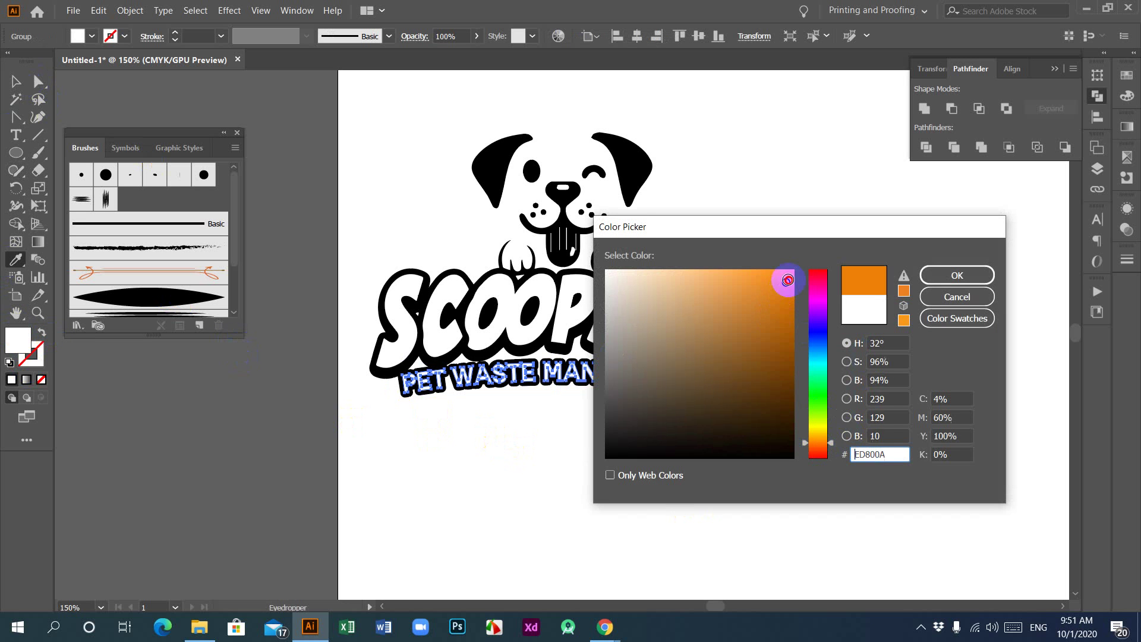
click(954, 277)
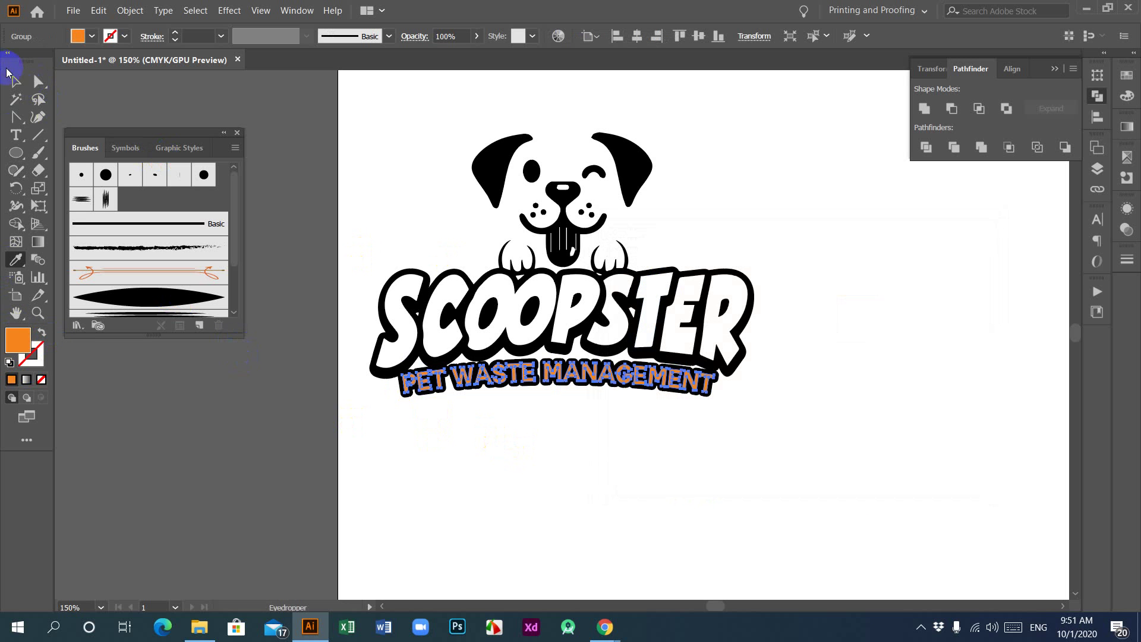
click(16, 81)
click(593, 462)
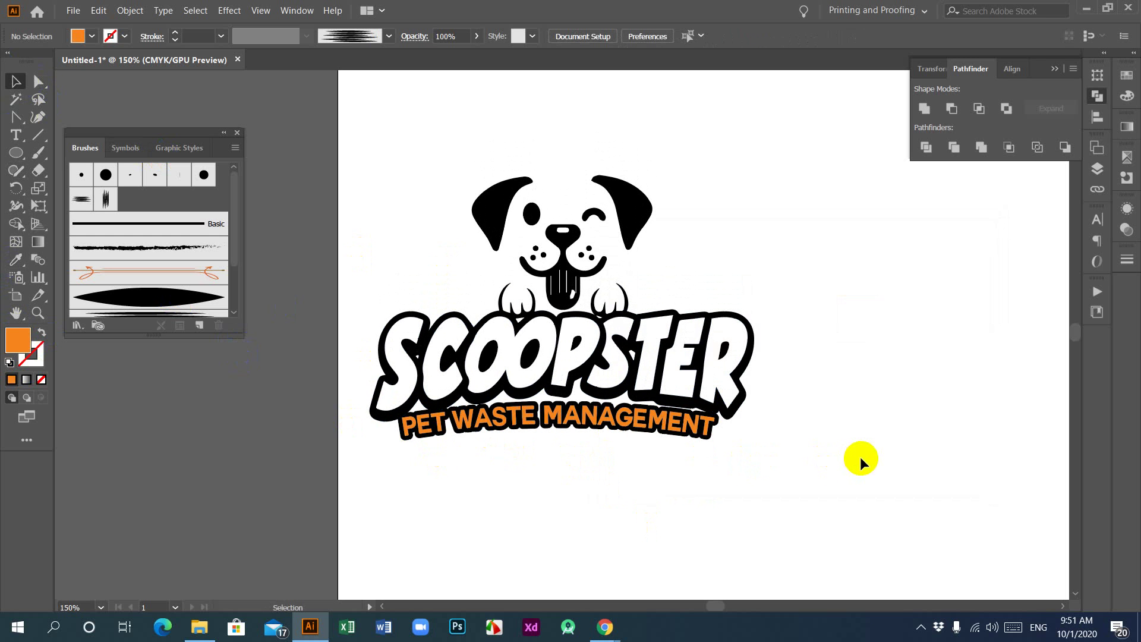
drag(377, 140, 809, 470)
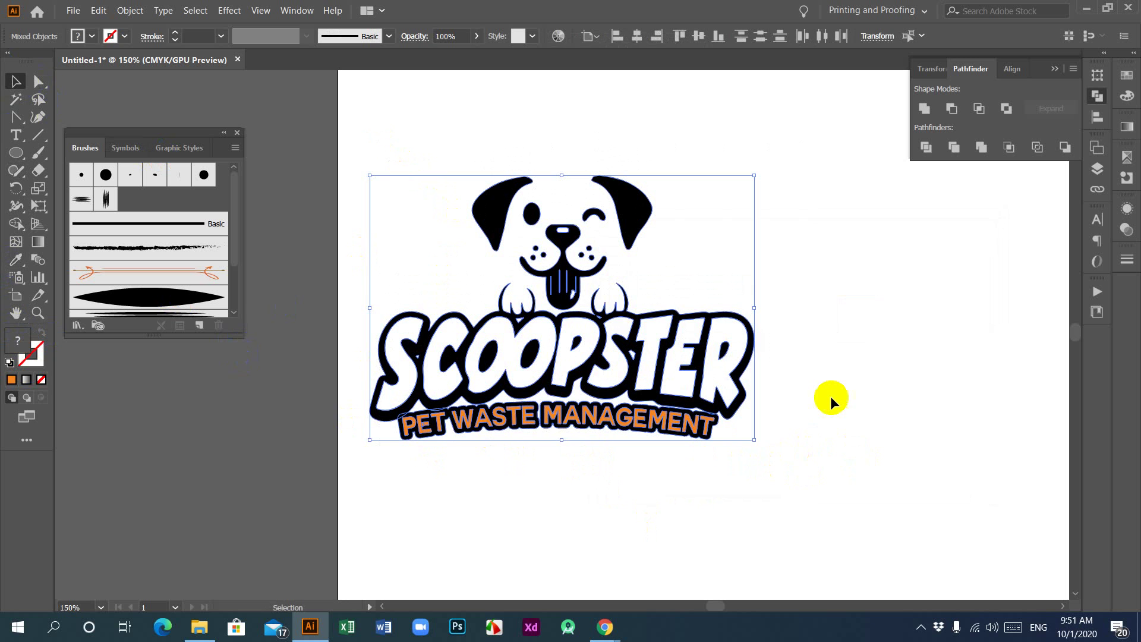
click(834, 348)
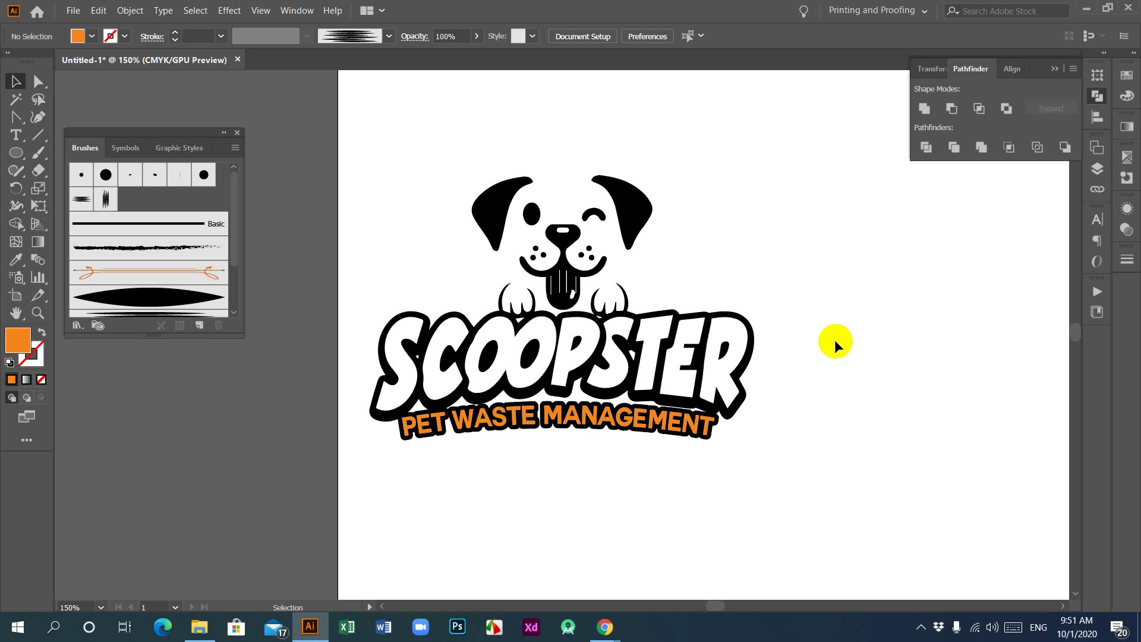
mouse_move(605, 626)
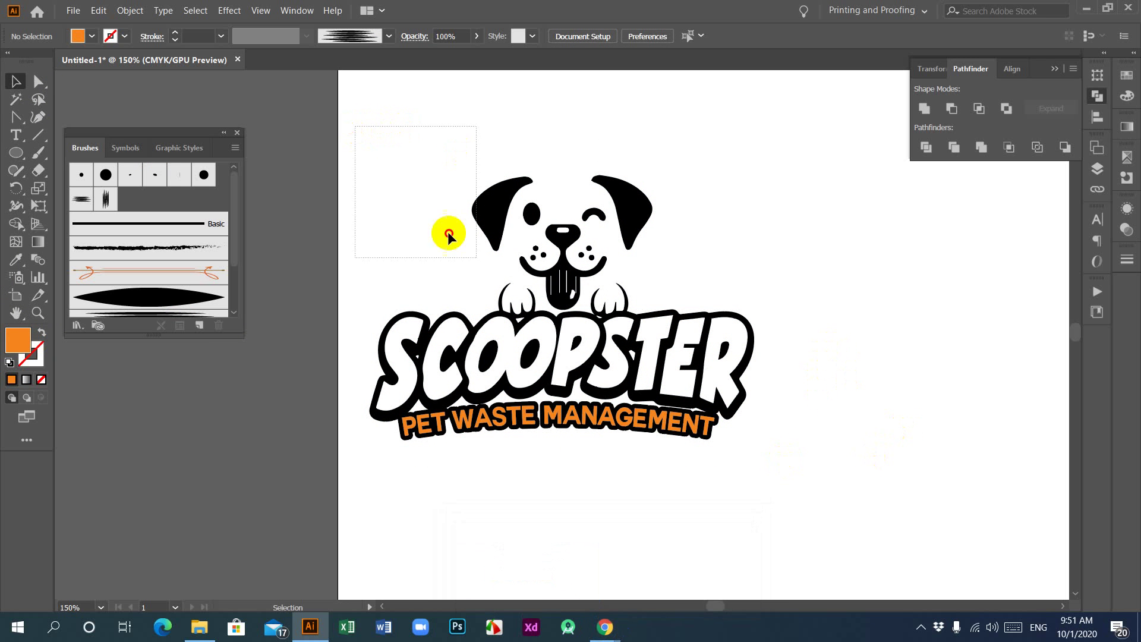
drag(449, 234, 861, 462)
click(897, 389)
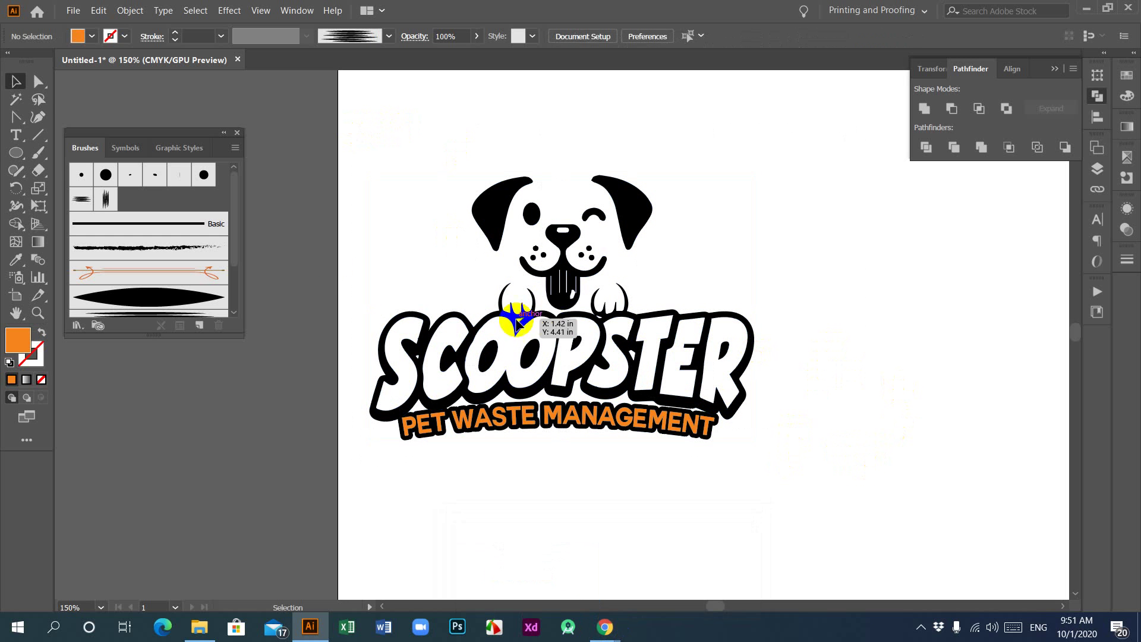
drag(17, 116, 47, 116)
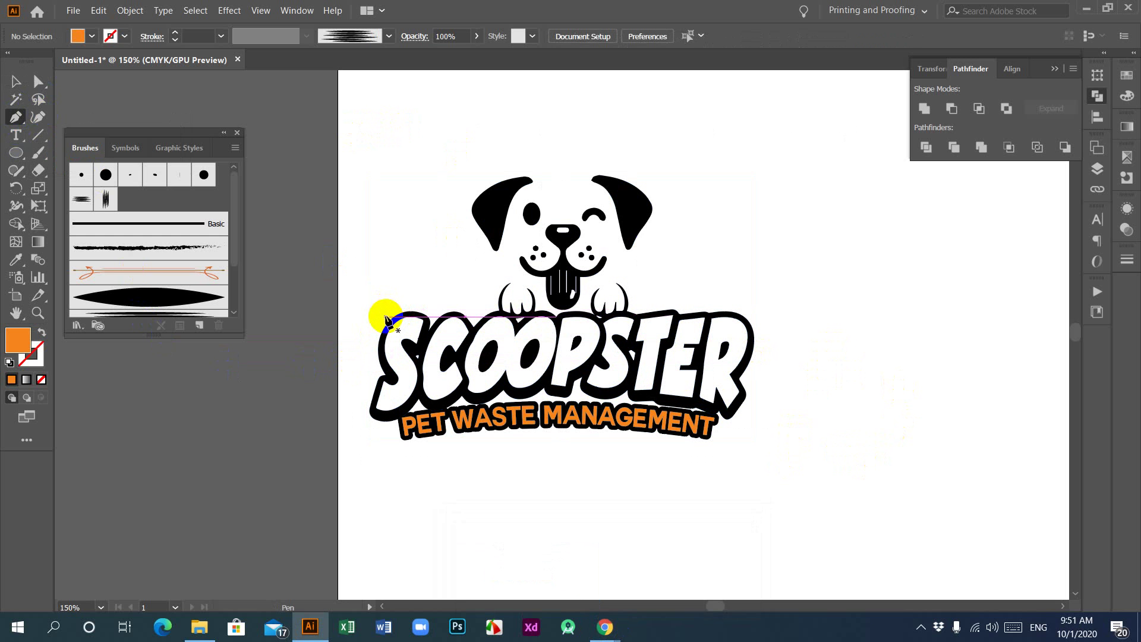
Switch to Chrome, examine the contest's paw-print Scoopster logo and grass idea reference images, and return to Illustrator.
click(621, 634)
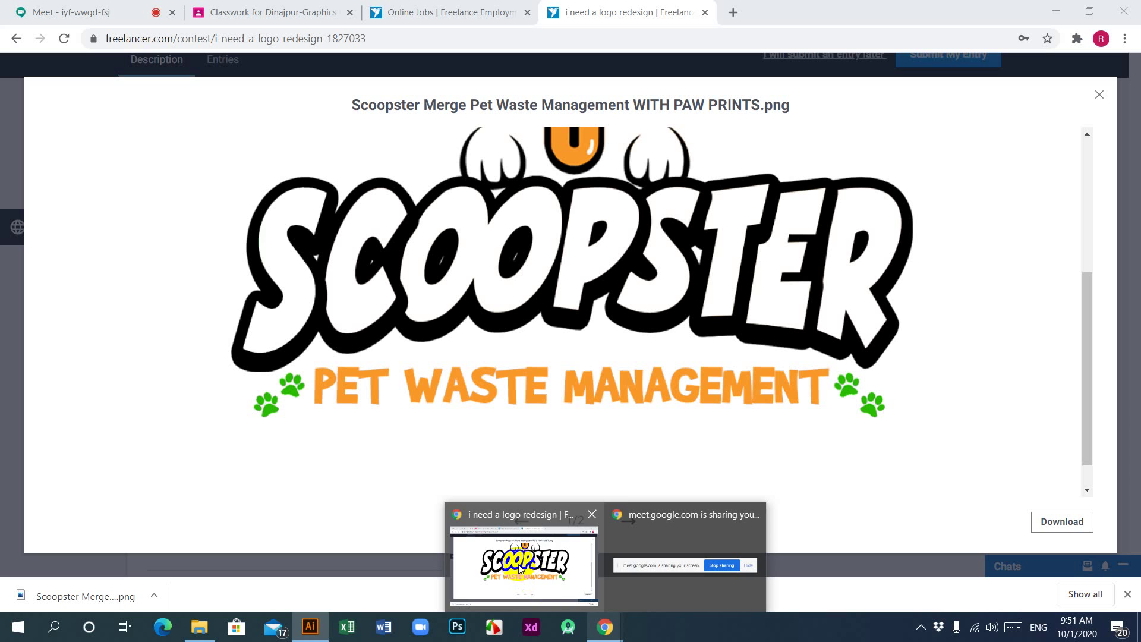
click(540, 590)
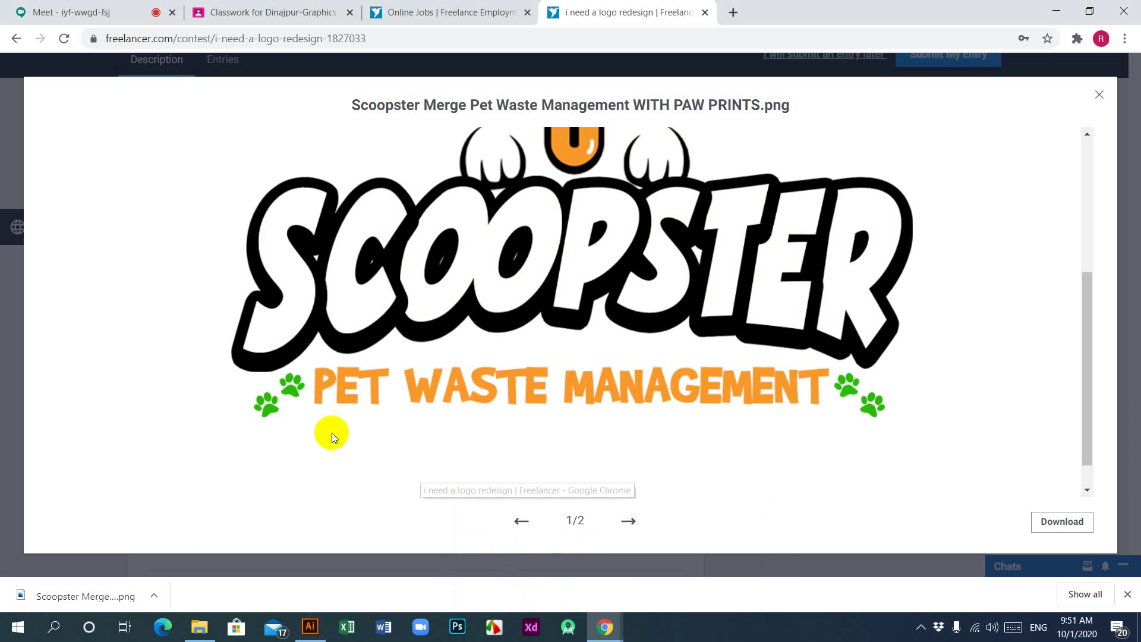
scroll(487, 411, up, 5)
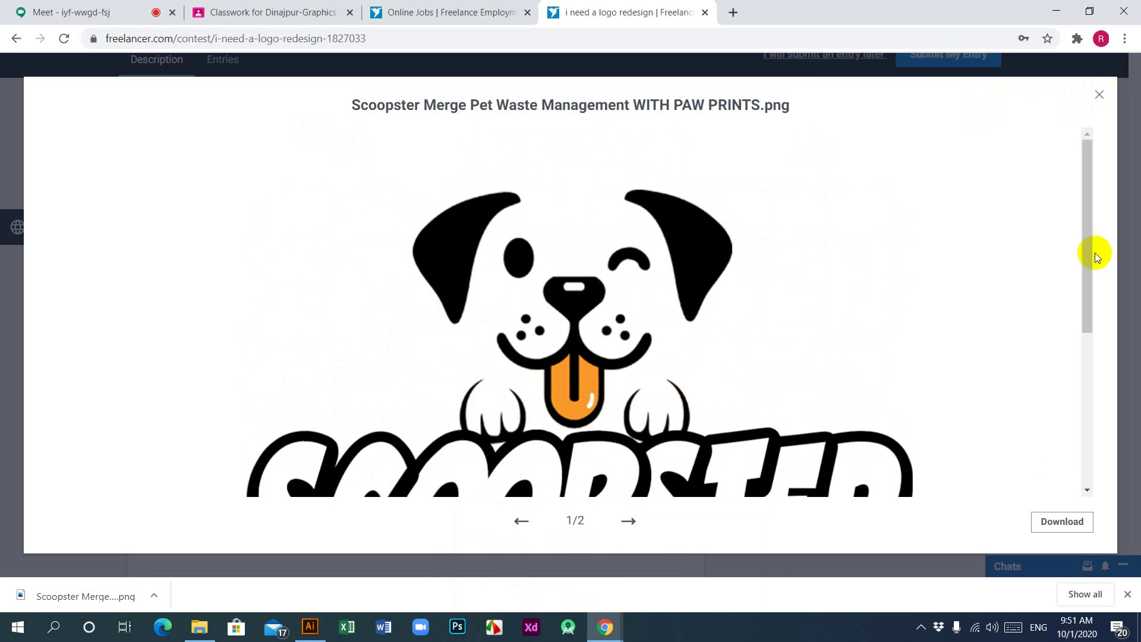
click(631, 522)
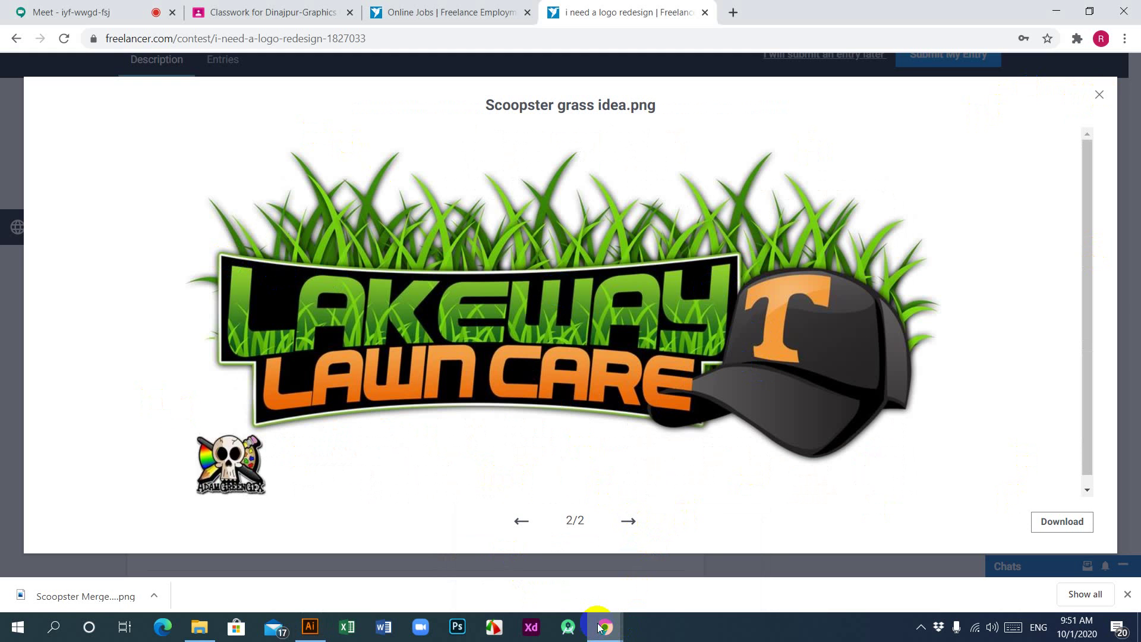
mouse_move(600, 628)
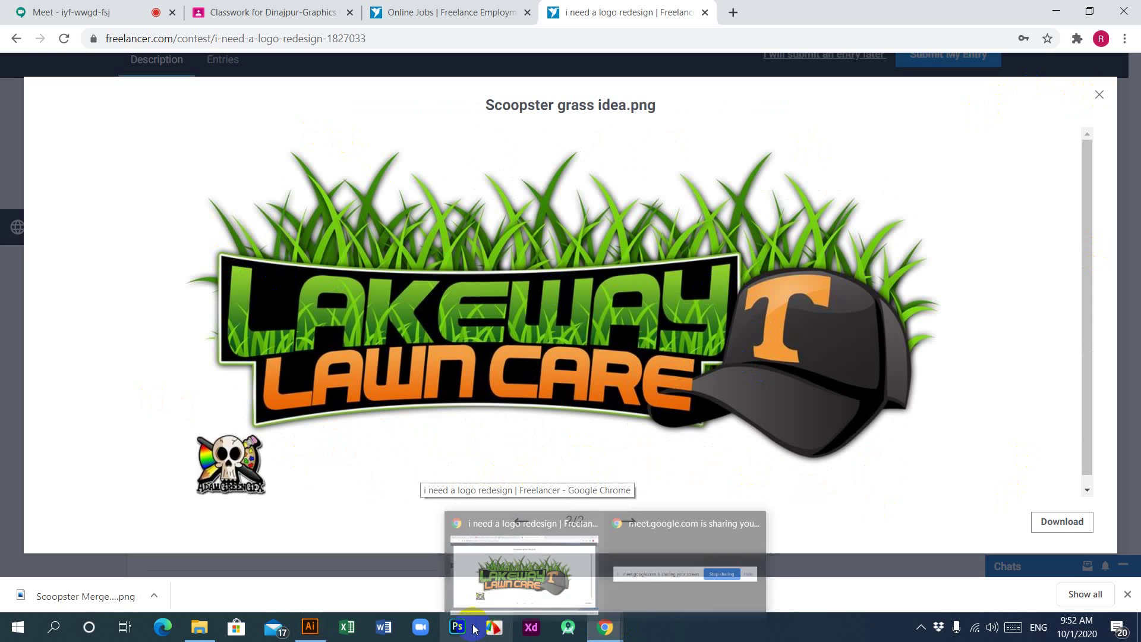
click(310, 627)
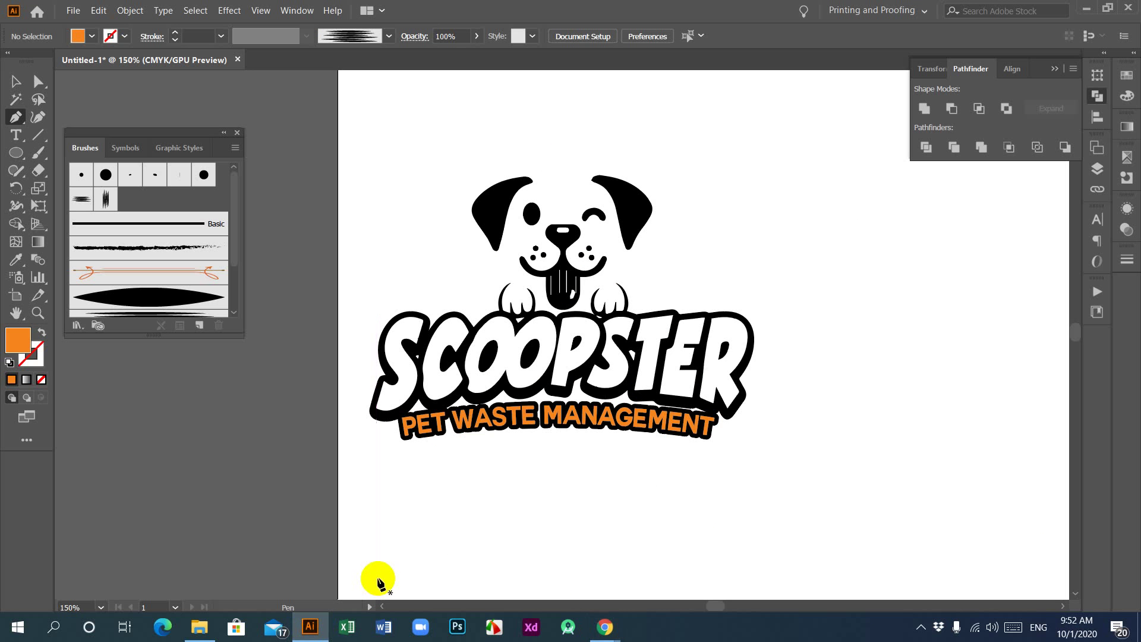
Draw a closed orange banner about 3.3 in wide over the wordmark and tagline with the Pen tool, giving it flared corners.
click(12, 81)
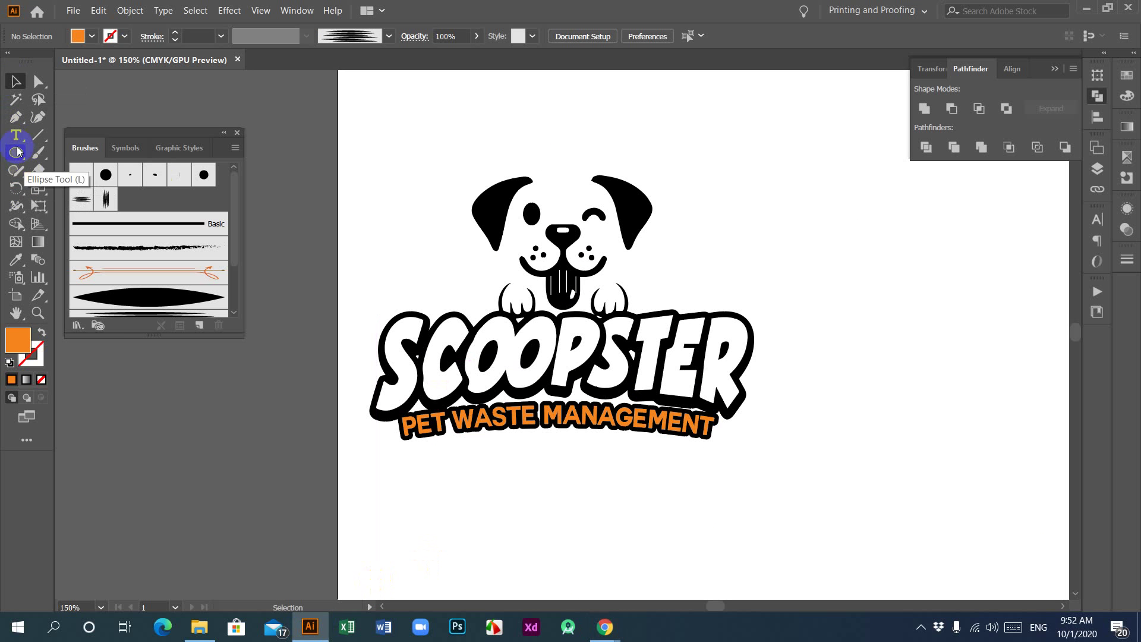
click(15, 117)
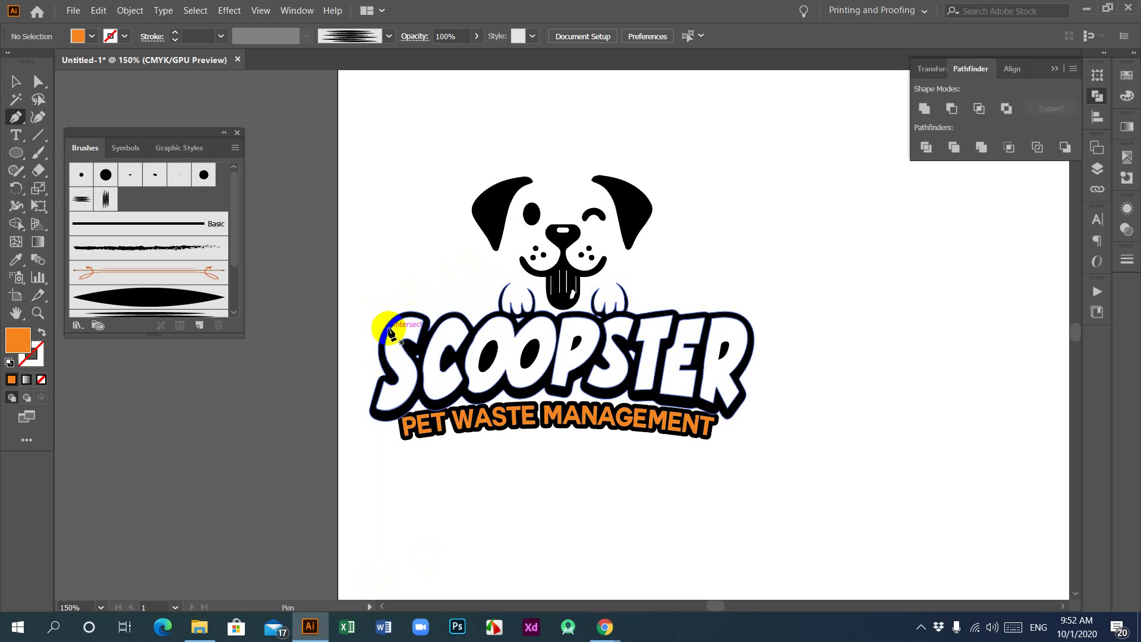
click(360, 301)
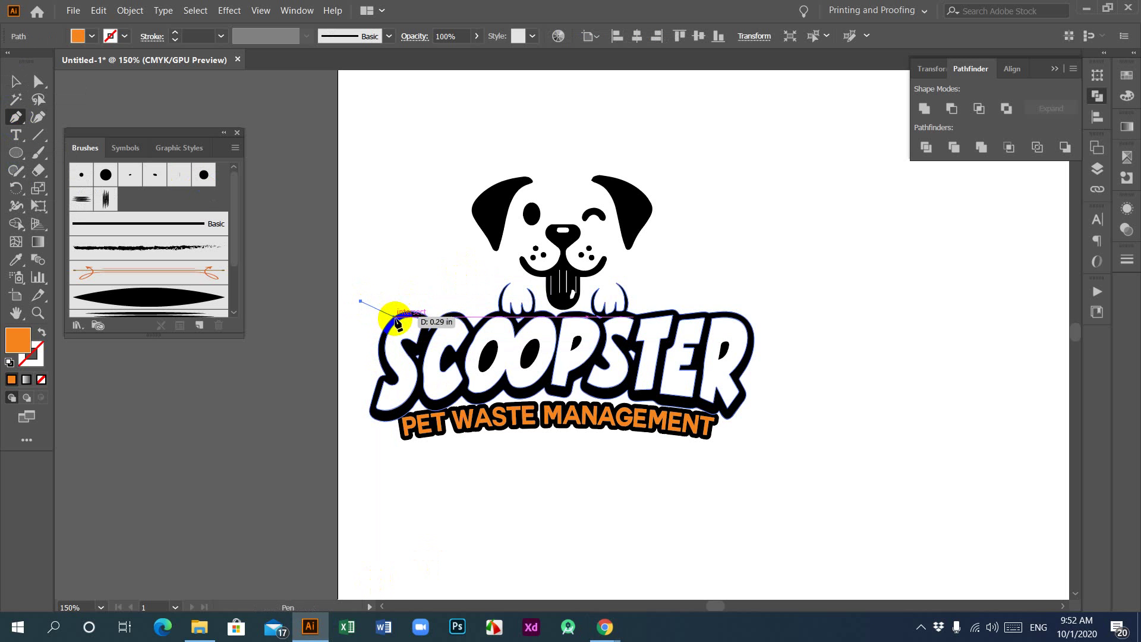
click(392, 322)
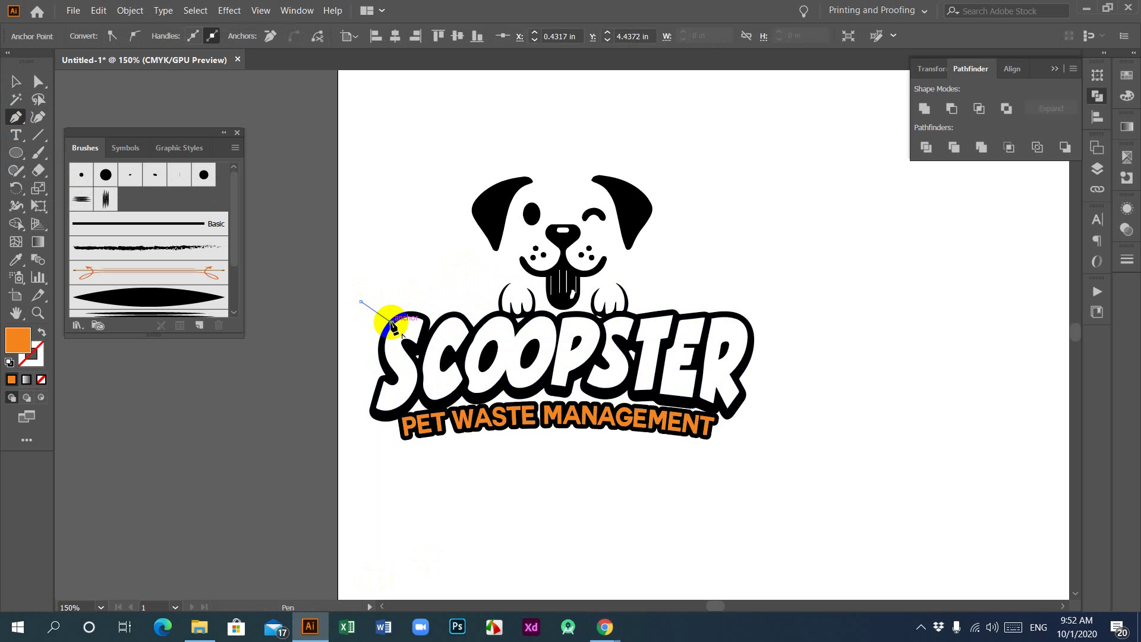
click(750, 331)
click(748, 324)
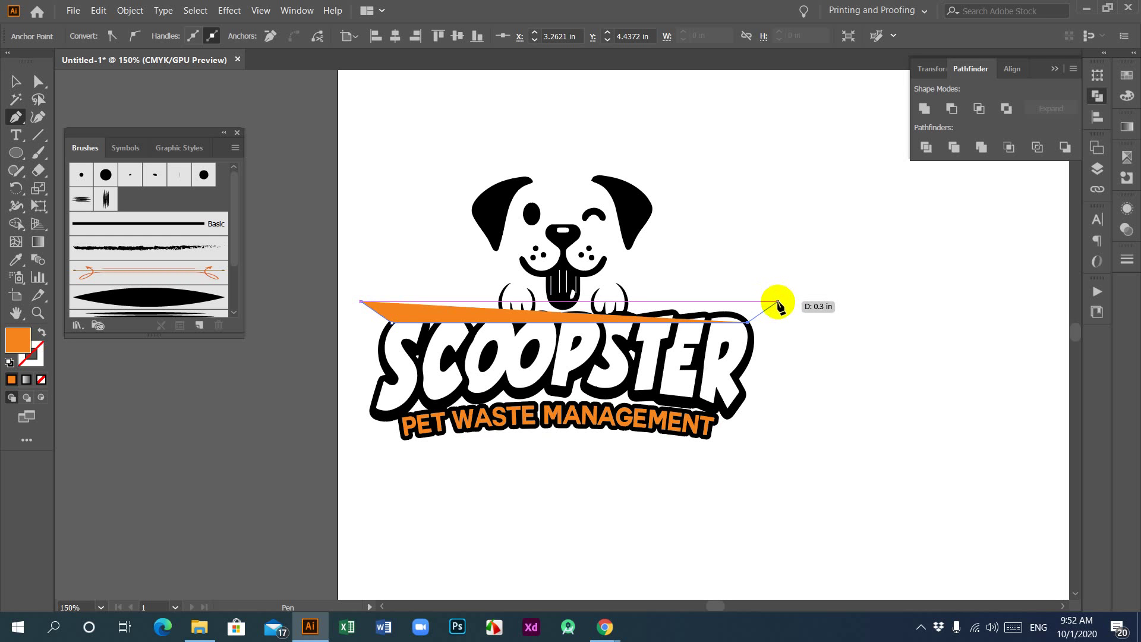
click(778, 302)
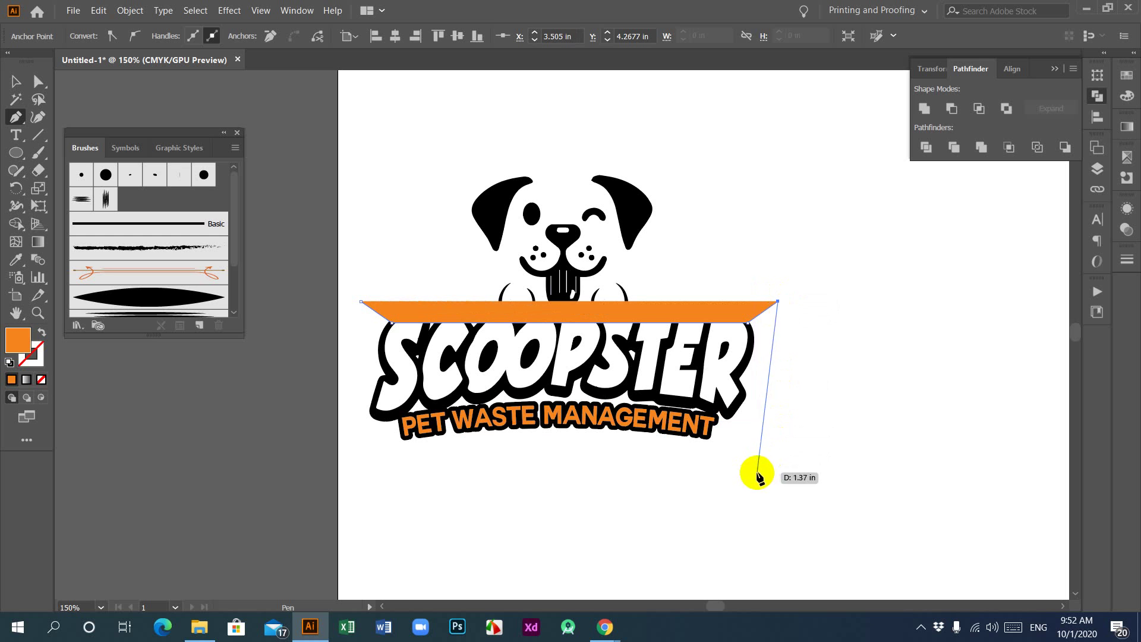
click(765, 442)
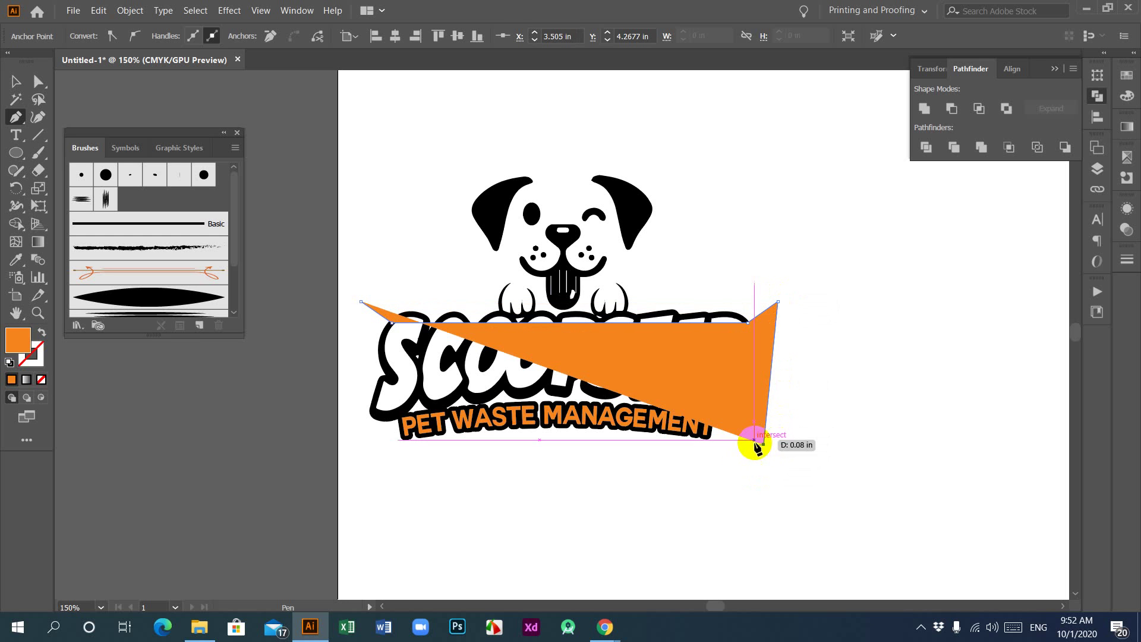
click(711, 438)
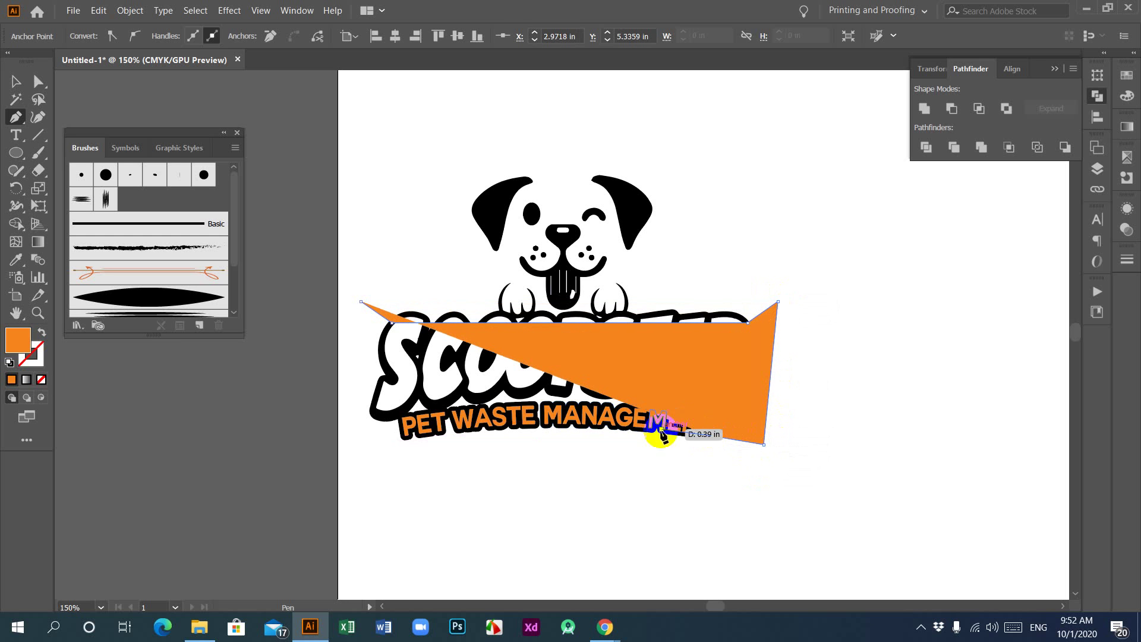
click(399, 437)
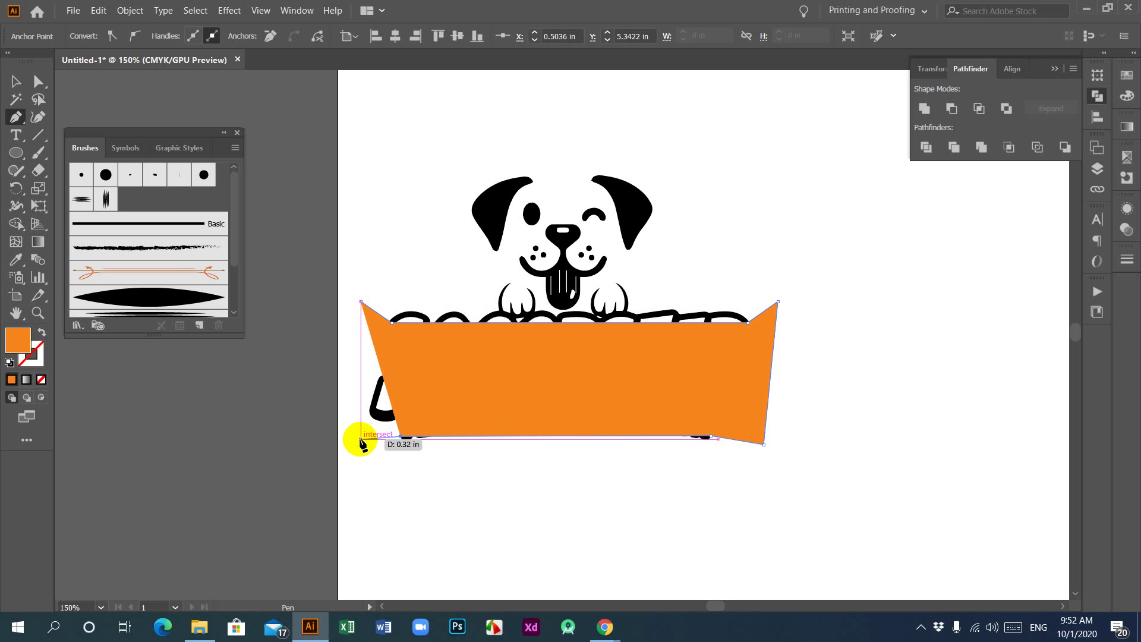
click(361, 439)
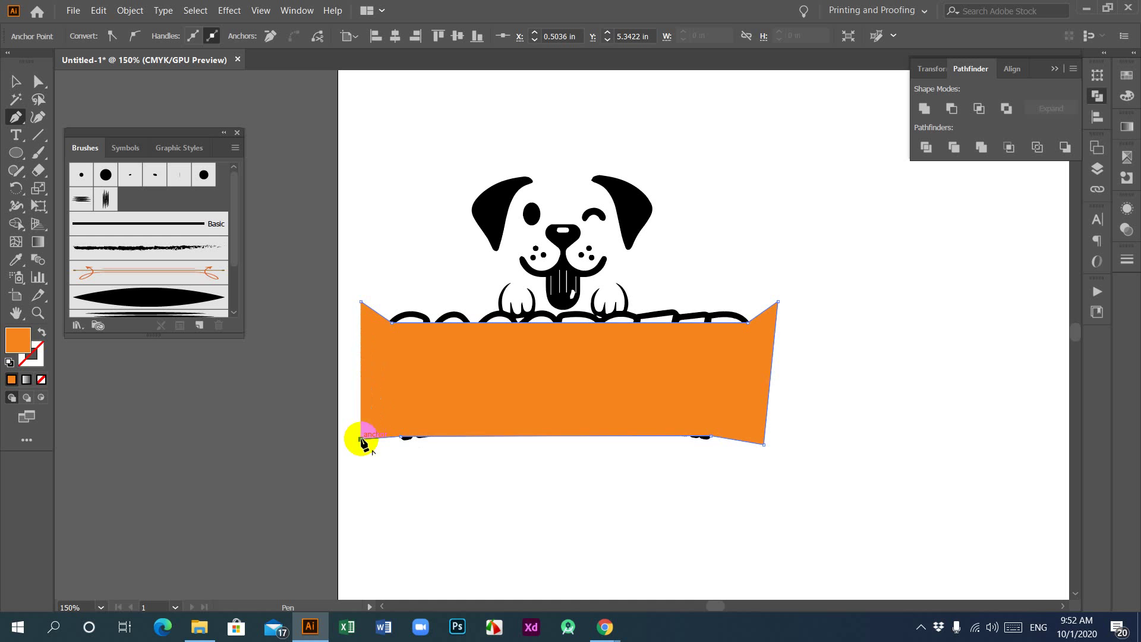
click(360, 303)
Send the orange banner shape behind the wordmark and tagline and deselect it.
key(v)
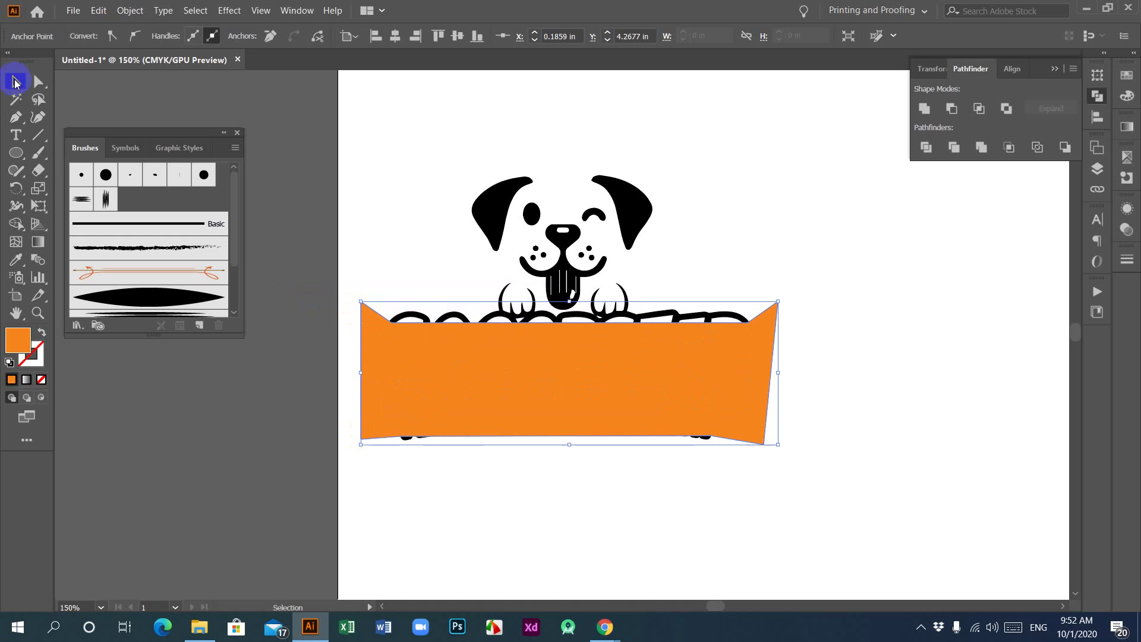
key(ctrl+shift+bracketleft)
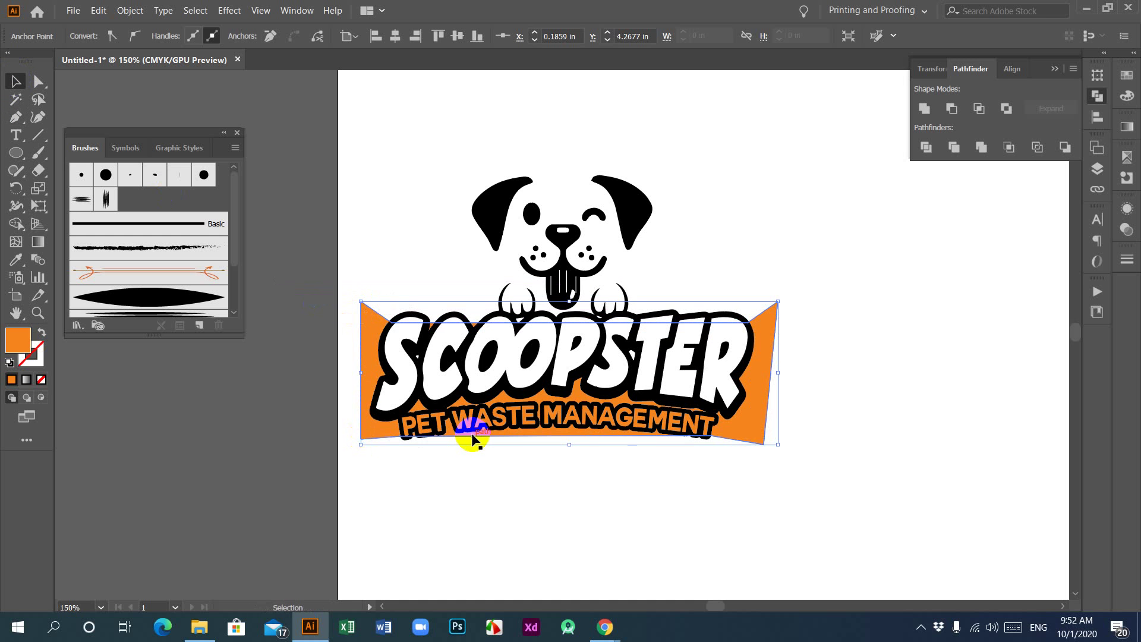
click(531, 524)
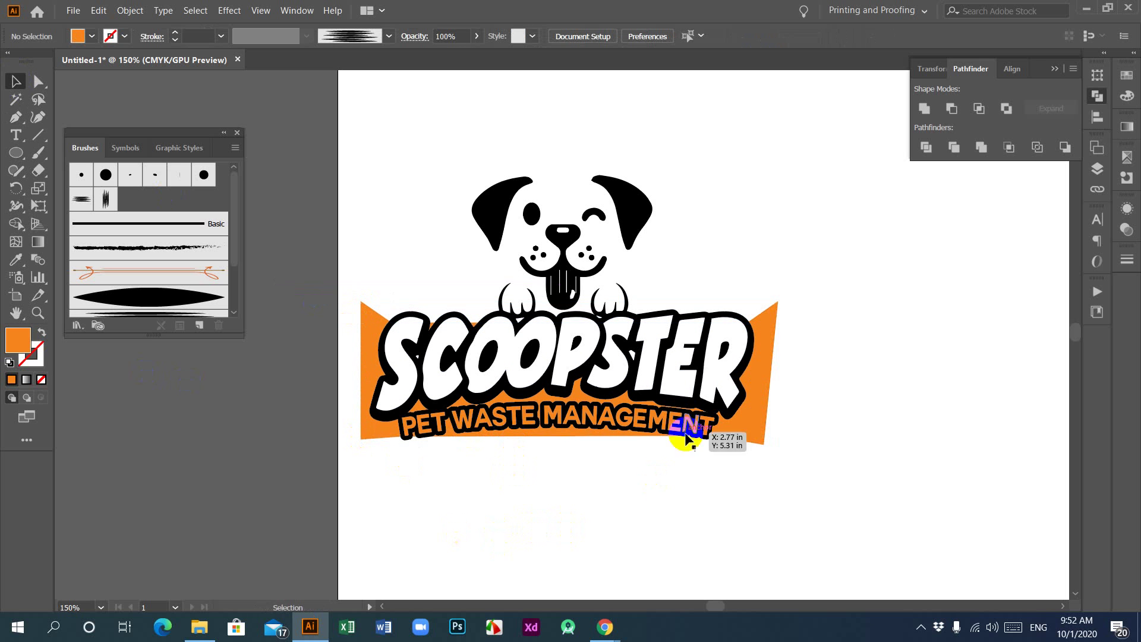
Narrow the orange banner by pulling in its right side, and slightly reduce its height from the bottom edge.
click(755, 414)
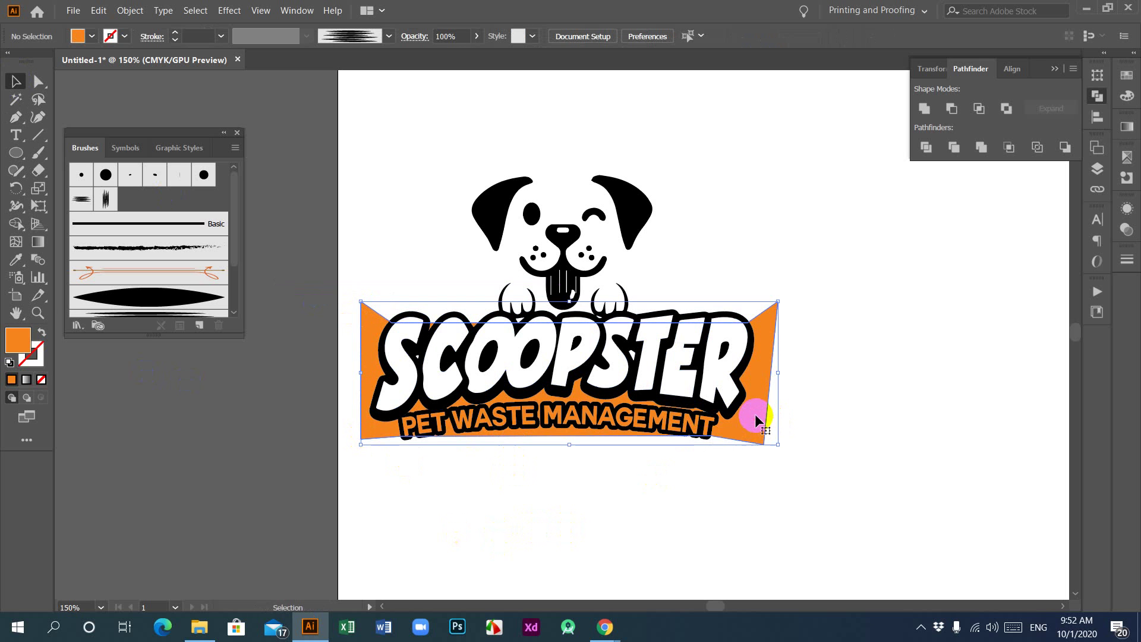
drag(774, 370, 764, 368)
click(832, 371)
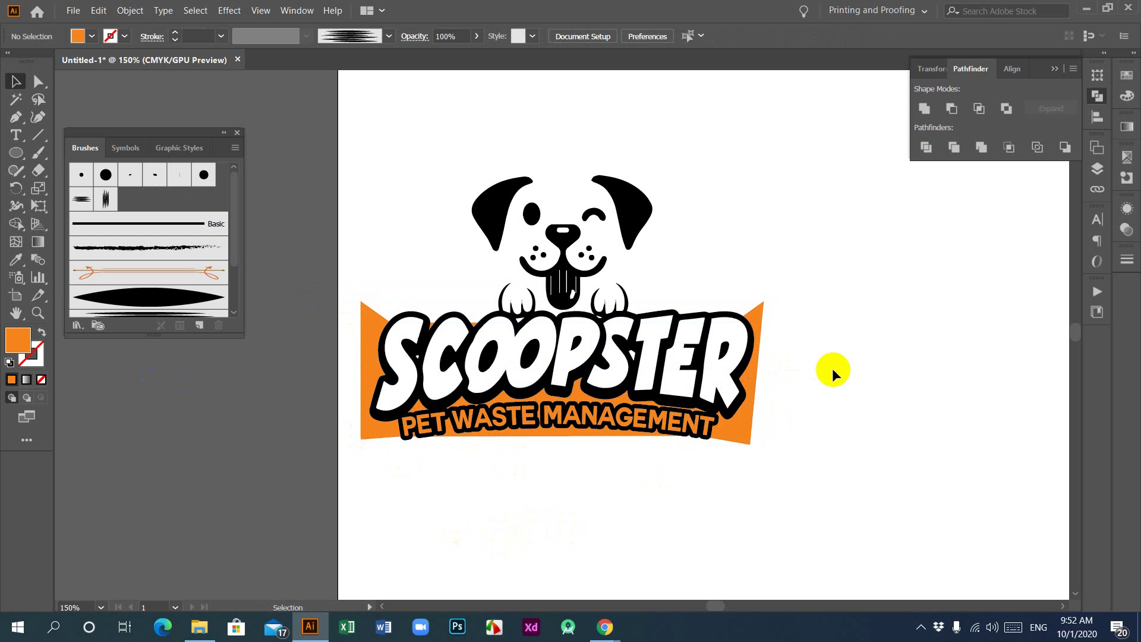
click(370, 369)
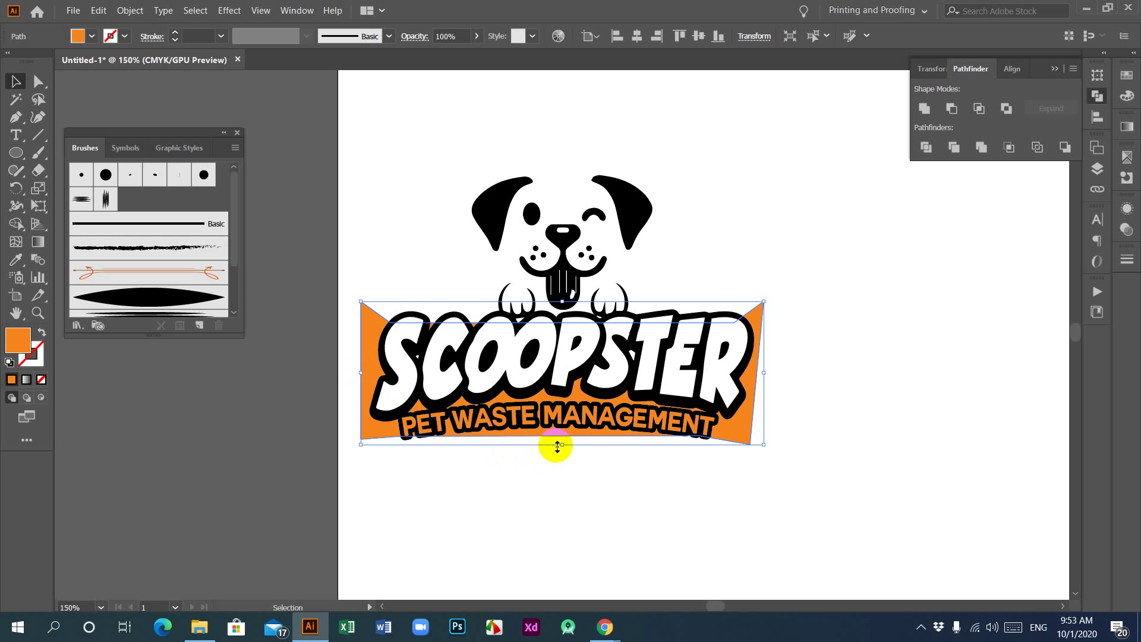
drag(562, 445, 562, 442)
click(531, 486)
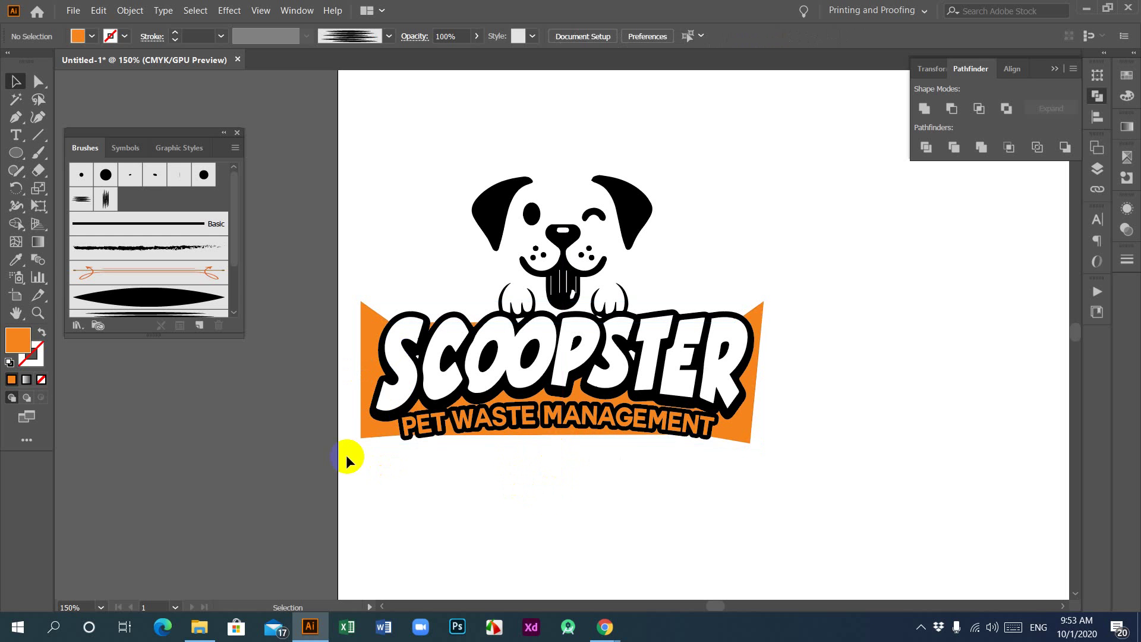
Lower the banner's bottom-left anchor point slightly so that corner flares downward like the opposite one.
click(38, 80)
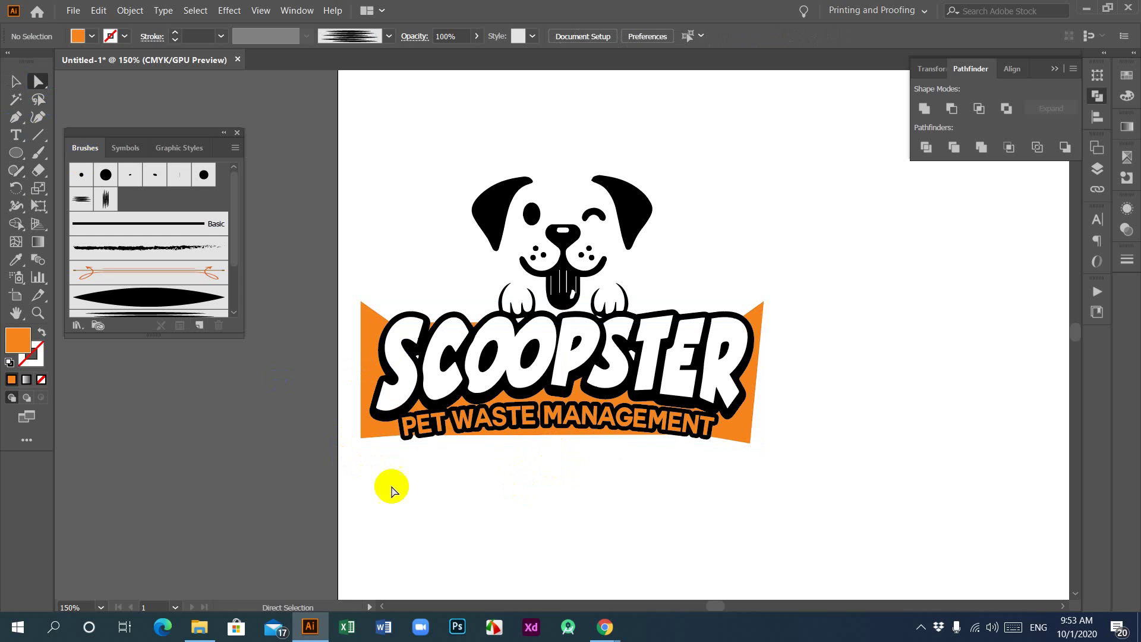
click(364, 439)
drag(364, 438, 364, 450)
click(410, 475)
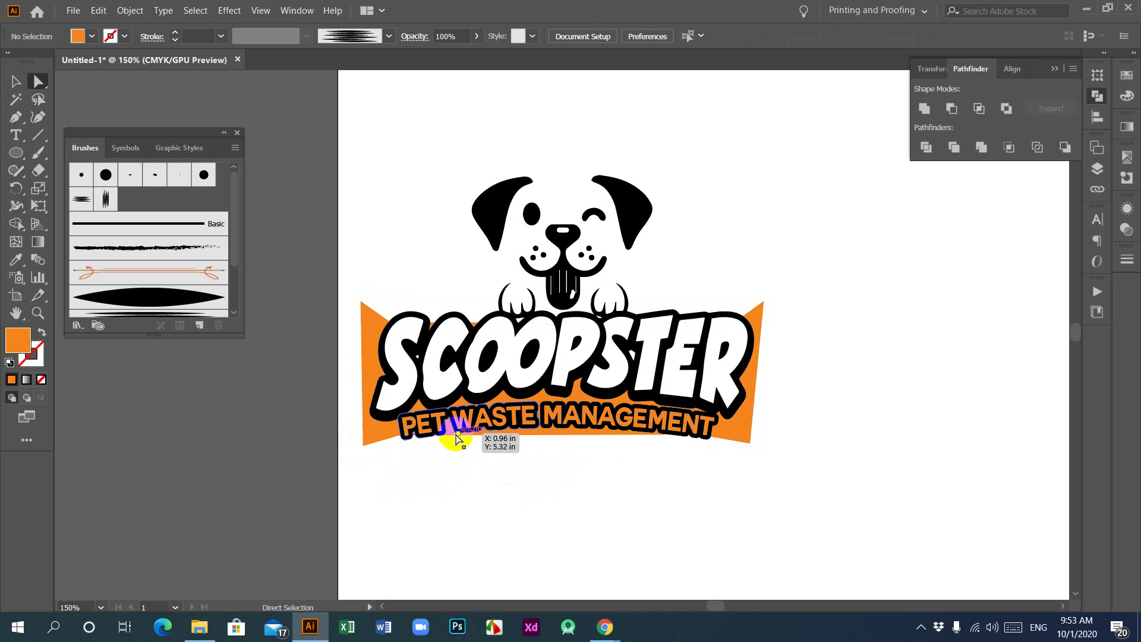
Lower the two inner anchor points on the orange banner's bottom edge slightly so the edge between them runs level.
click(395, 438)
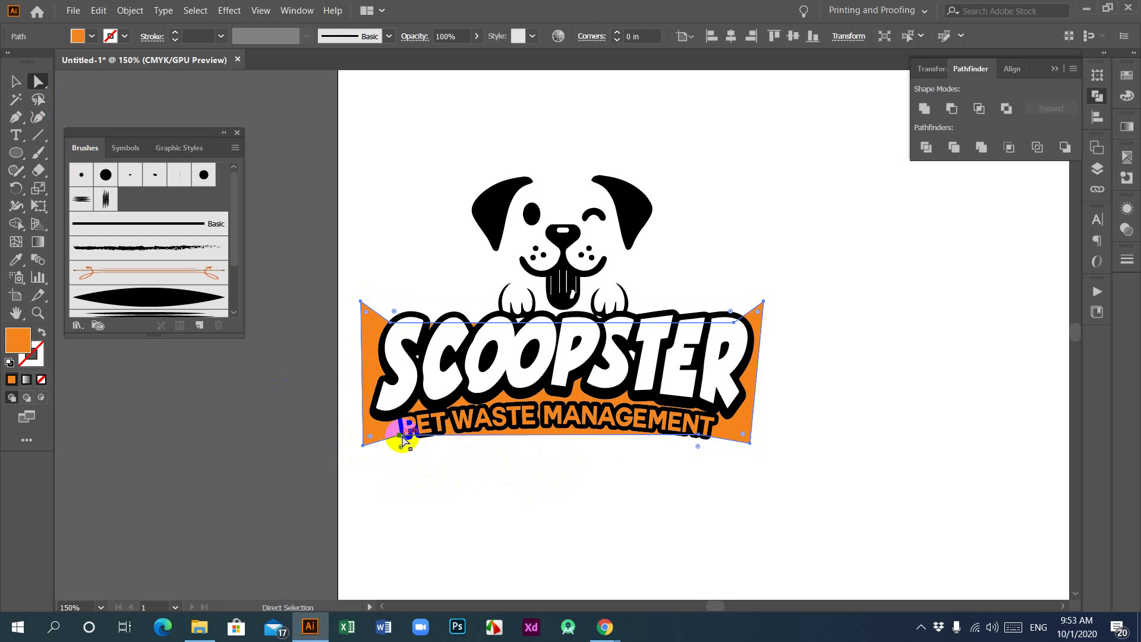
drag(403, 437, 403, 441)
click(395, 466)
click(727, 442)
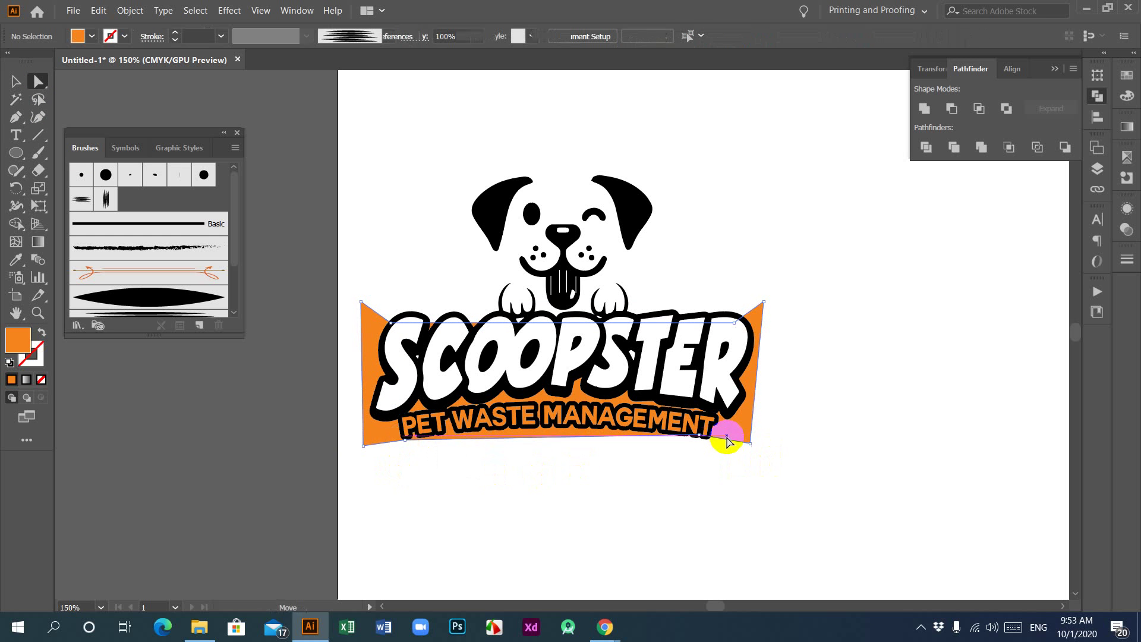
click(693, 437)
click(703, 443)
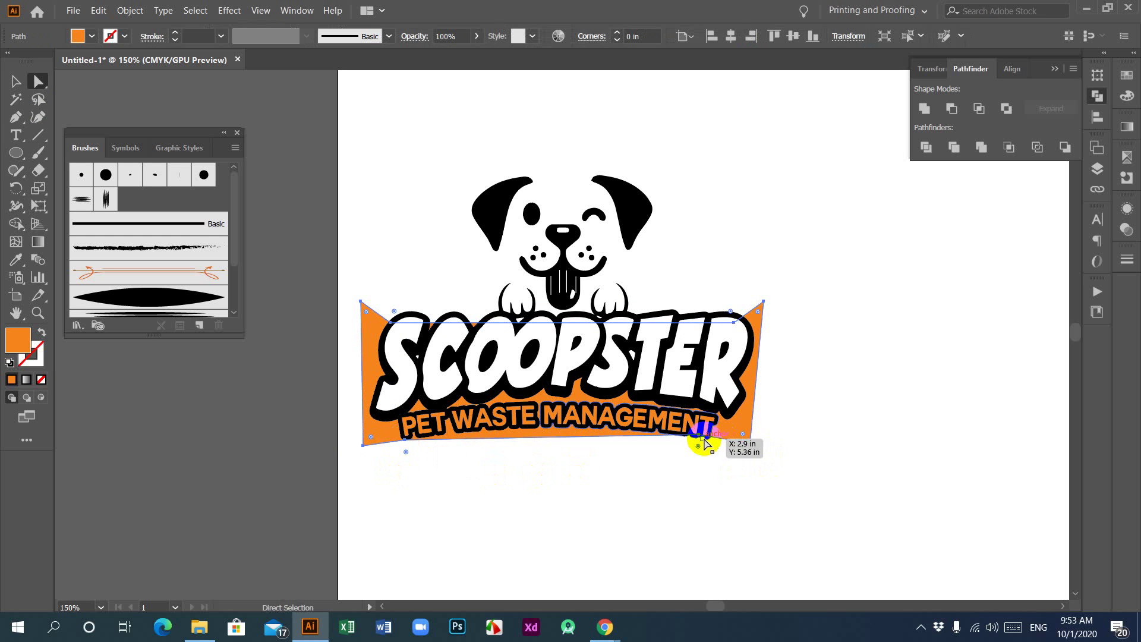
drag(700, 440, 707, 447)
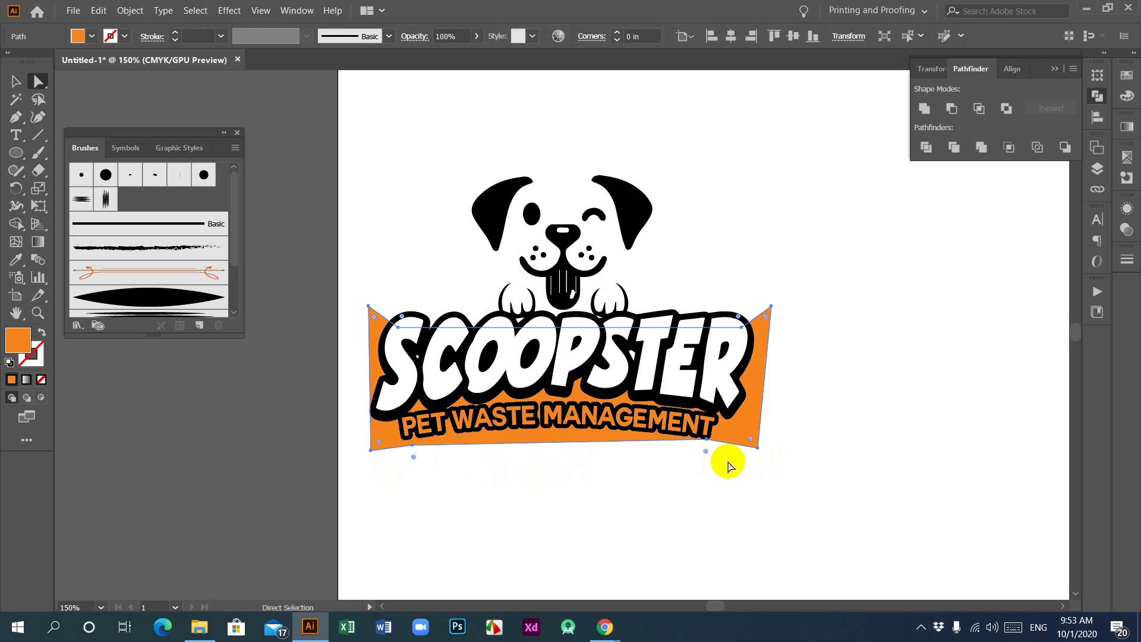
key(ctrl+z)
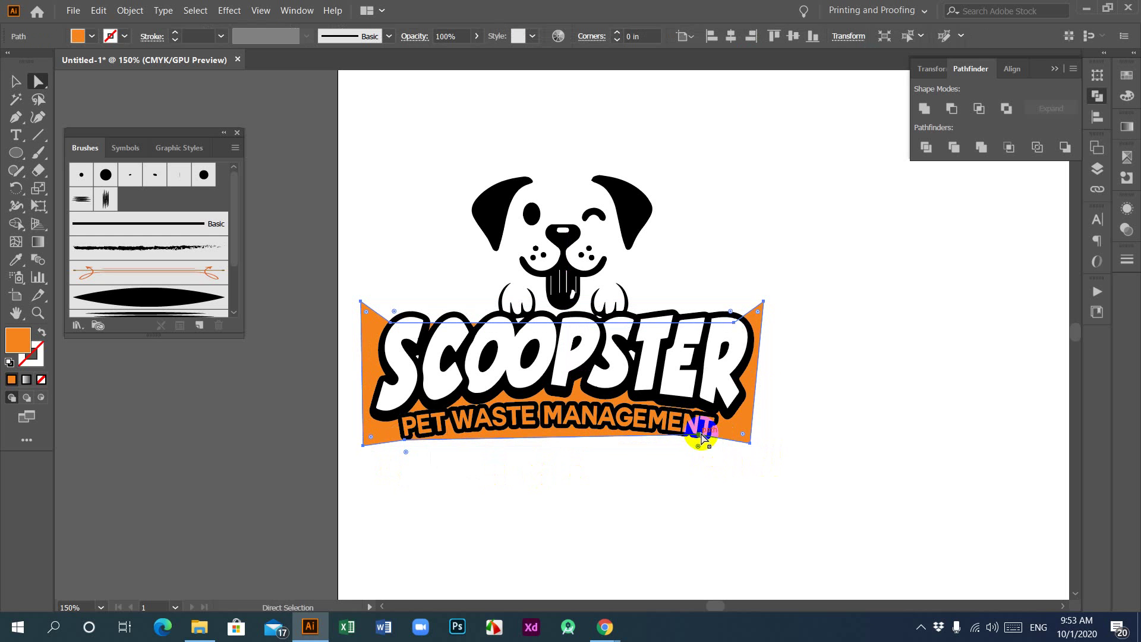
drag(701, 439, 706, 442)
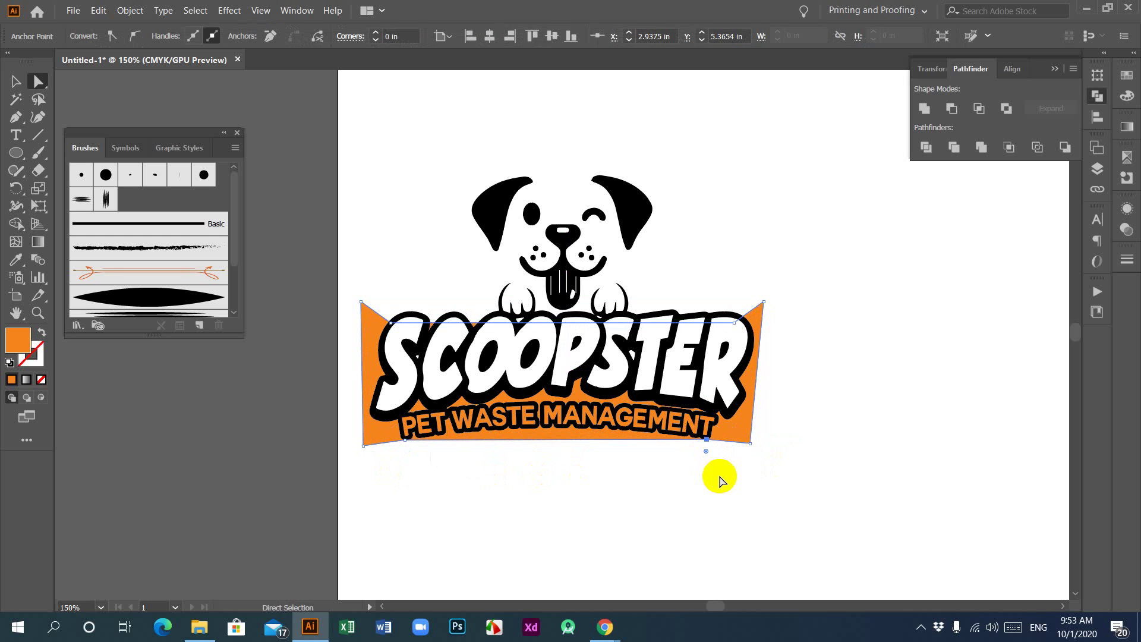
Arch the middle of the orange banner's bottom edge upward with the Curvature tool to follow the tagline's curve, and deselect it.
click(569, 447)
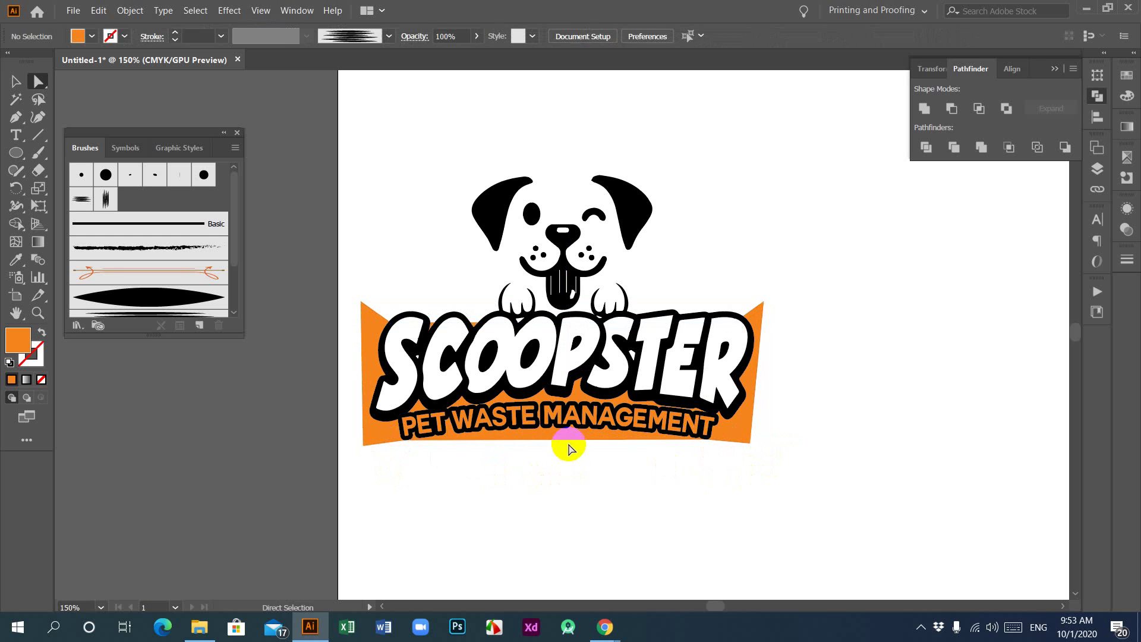
click(567, 443)
click(486, 443)
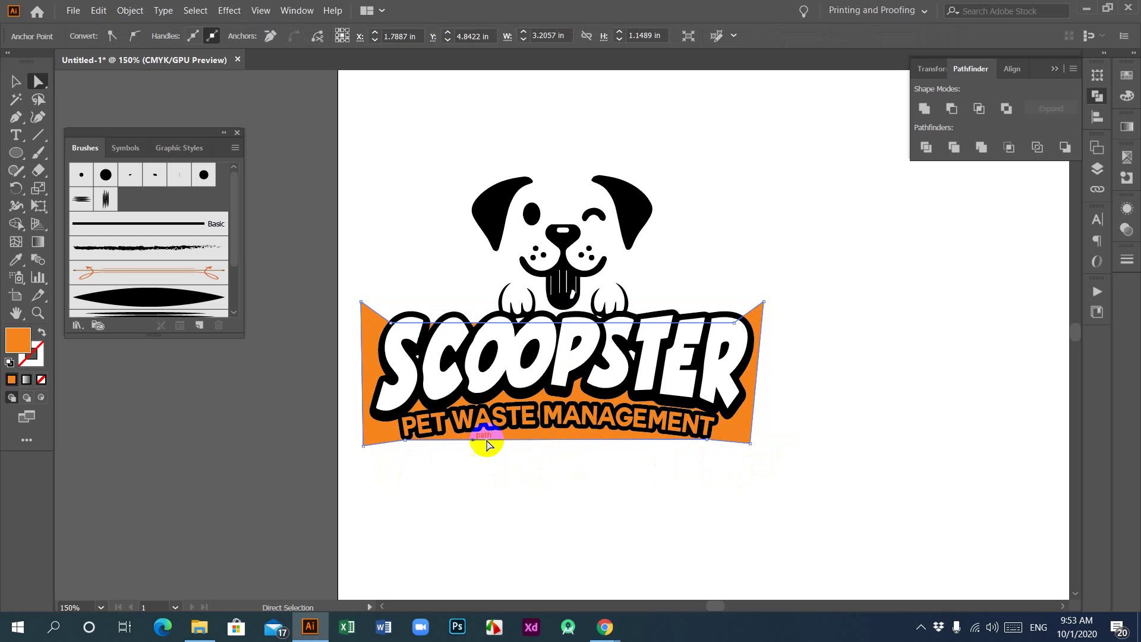
click(370, 428)
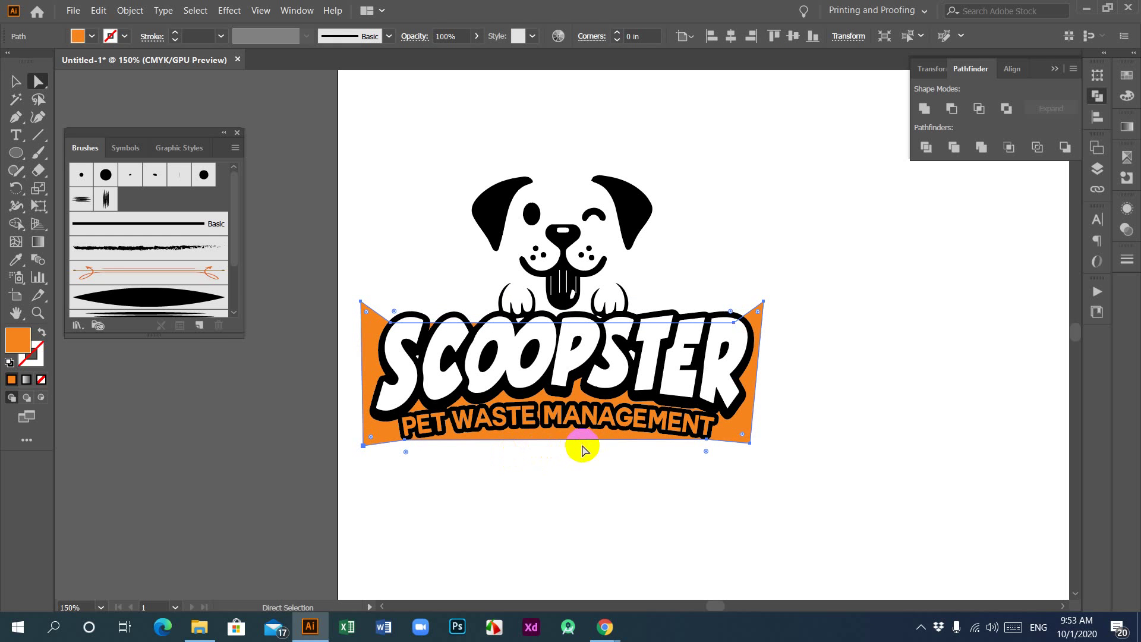
click(34, 123)
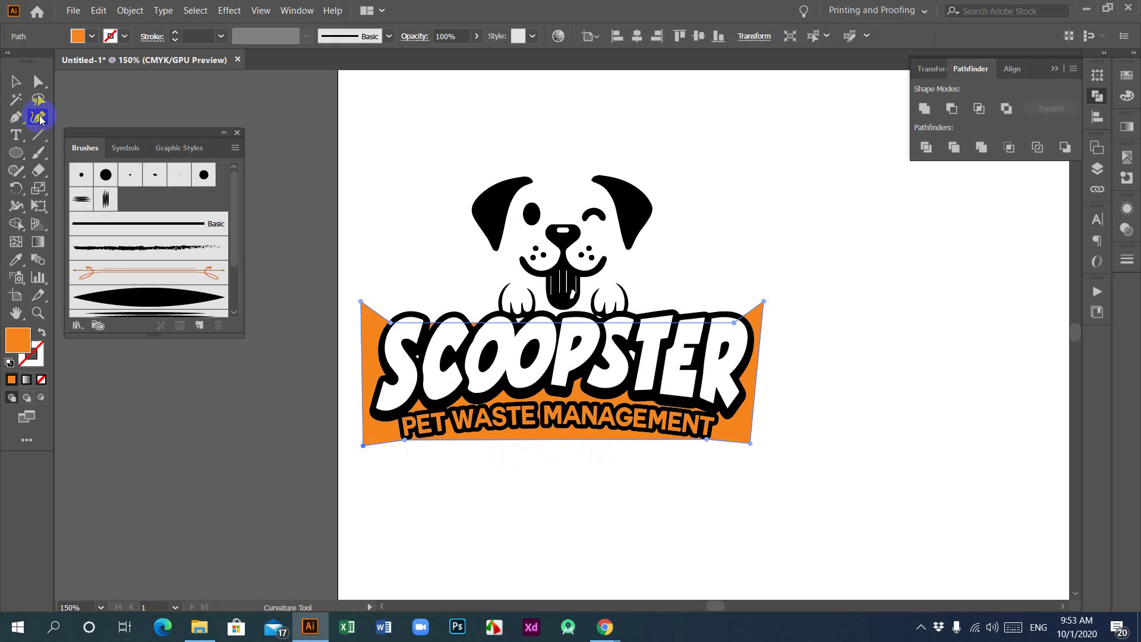
click(555, 429)
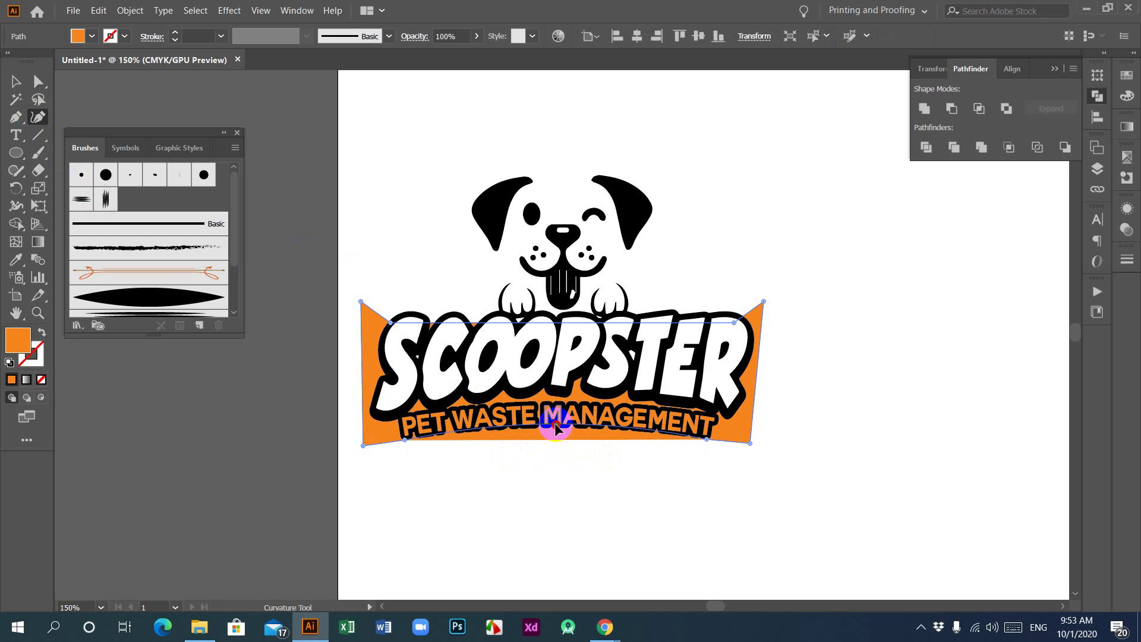
click(555, 426)
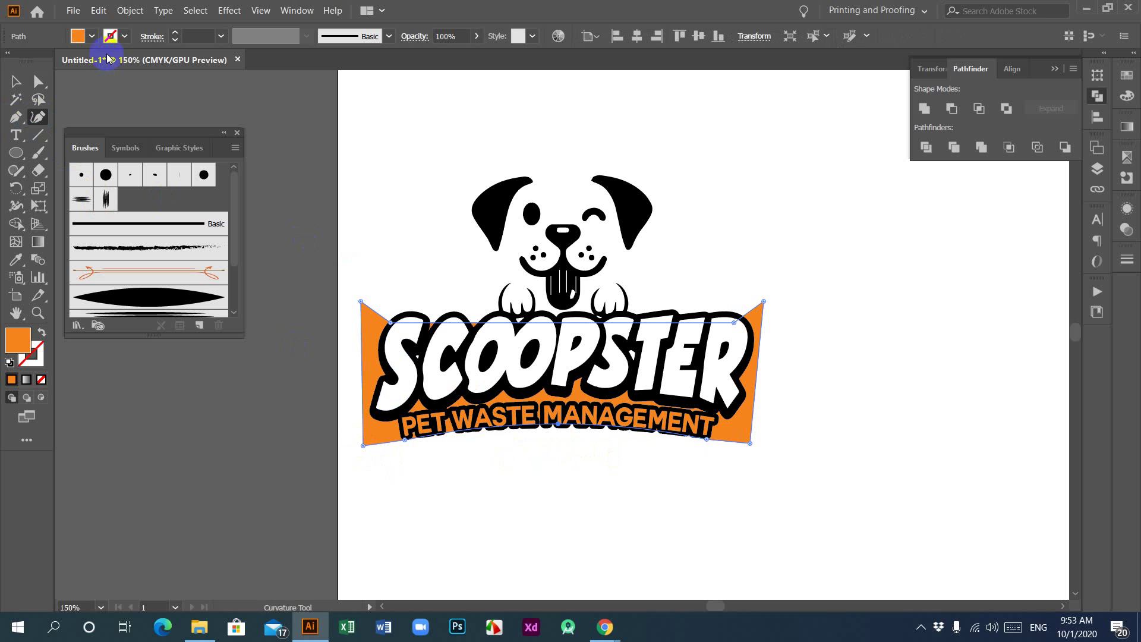
click(15, 82)
click(551, 499)
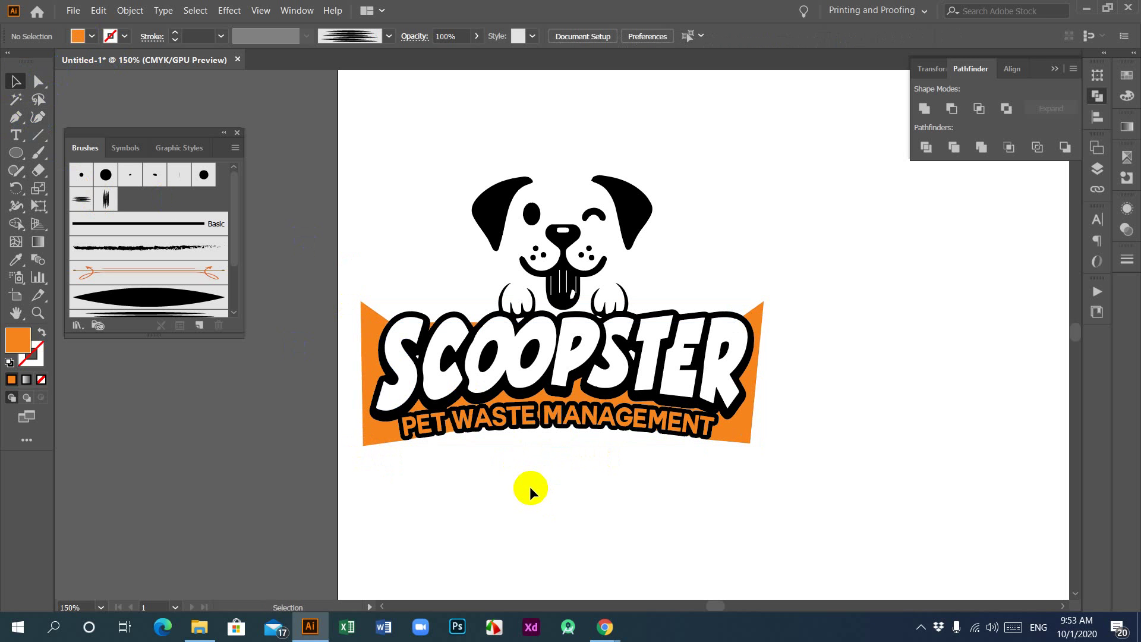
Recolour the flared banner's fill to a dark green using the Color Picker.
click(370, 437)
double_click(18, 339)
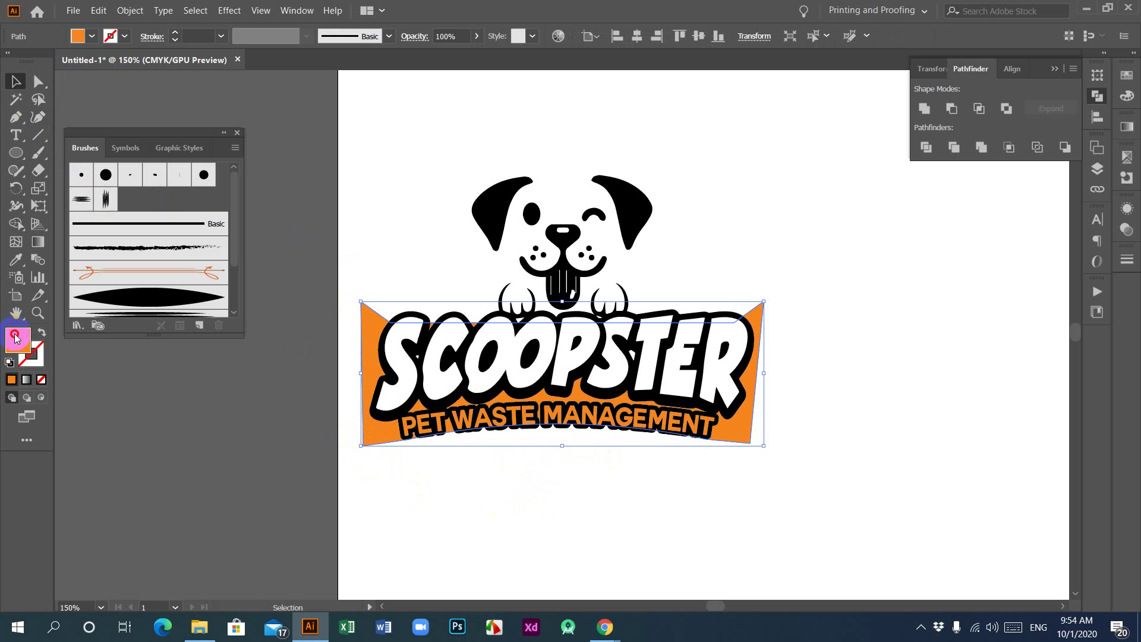
click(819, 402)
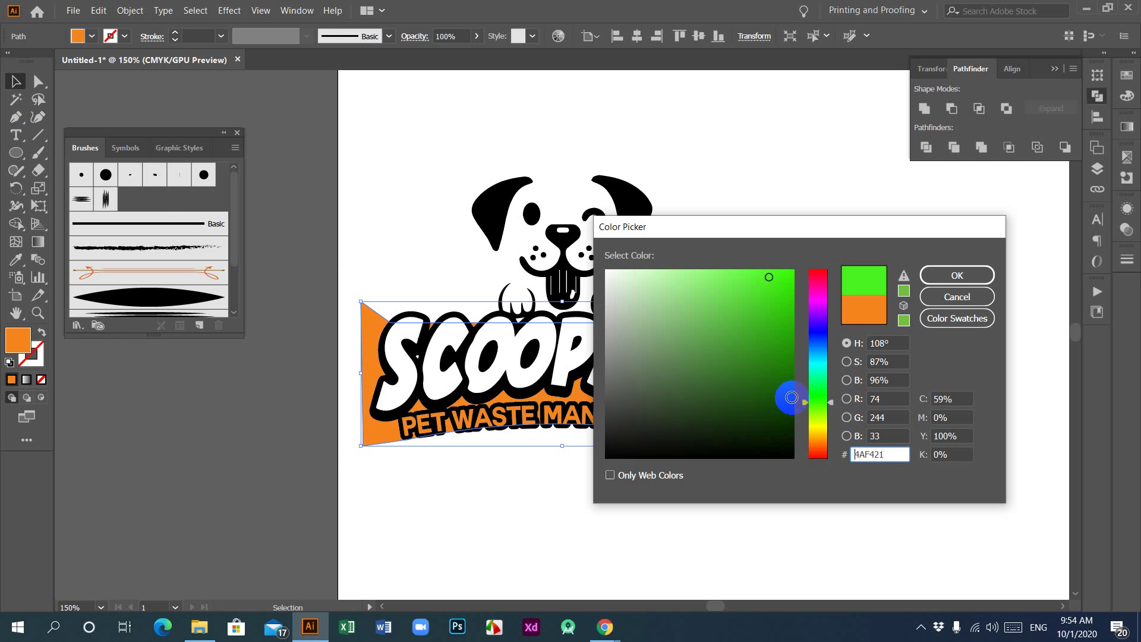
click(792, 398)
click(987, 277)
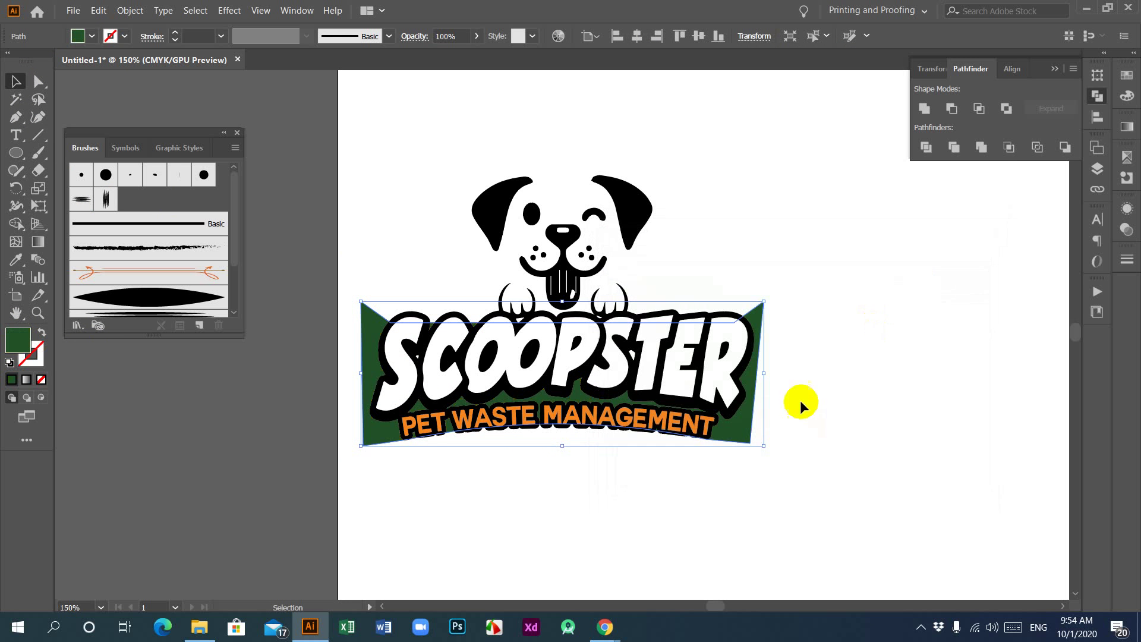
click(664, 511)
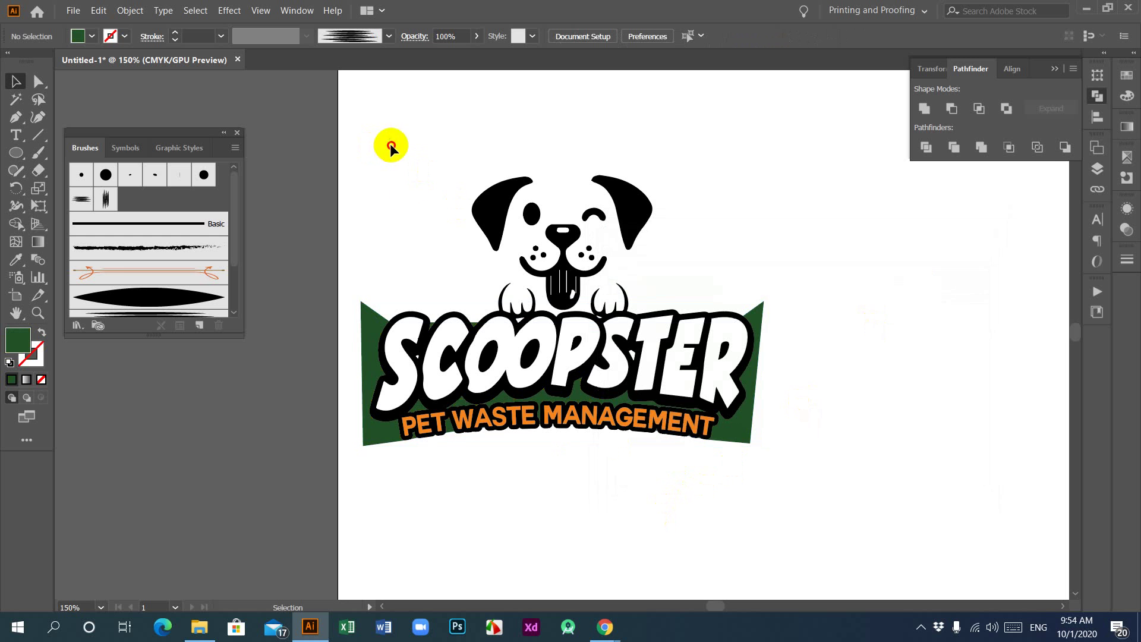
Move the complete logo slightly to the right on the artboard and deselect it.
drag(390, 145, 735, 479)
drag(583, 333, 741, 333)
drag(458, 135, 933, 461)
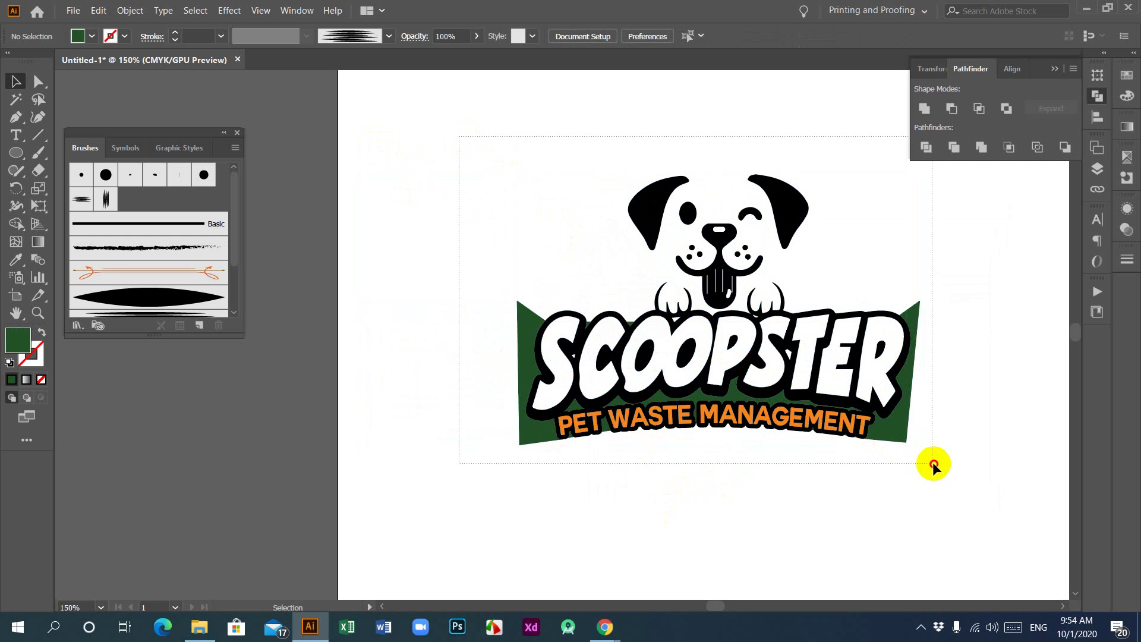
drag(840, 348, 729, 351)
click(694, 508)
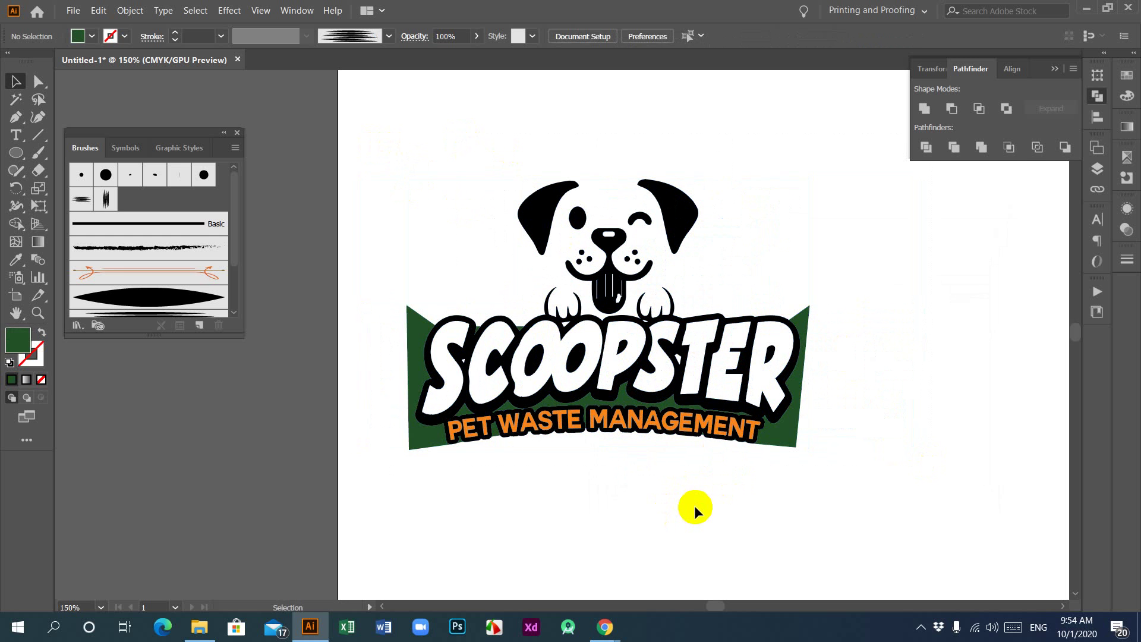
Replace the flared banner with a plain dark green rectangle covering the wordmark and tagline, and send it to the back.
click(798, 442)
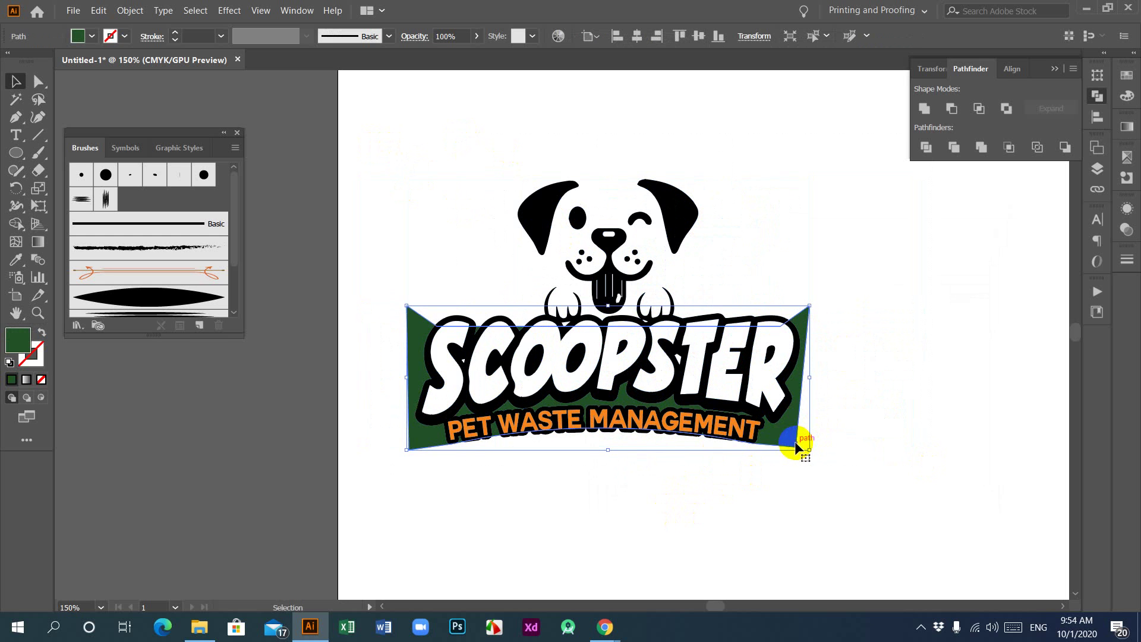
key(Delete)
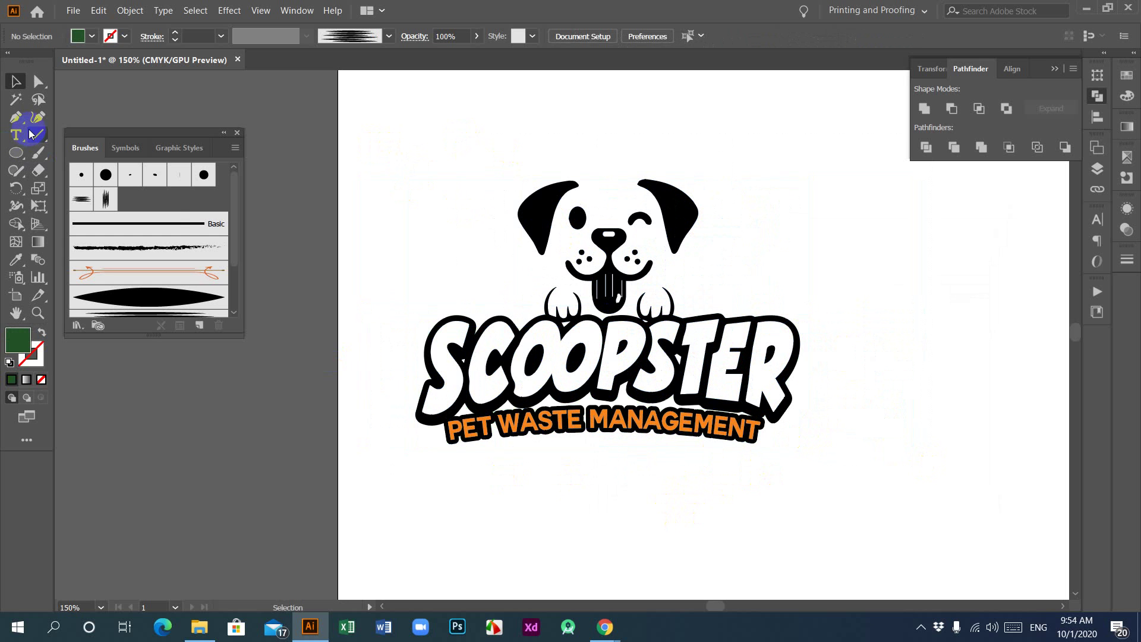
drag(16, 151, 98, 159)
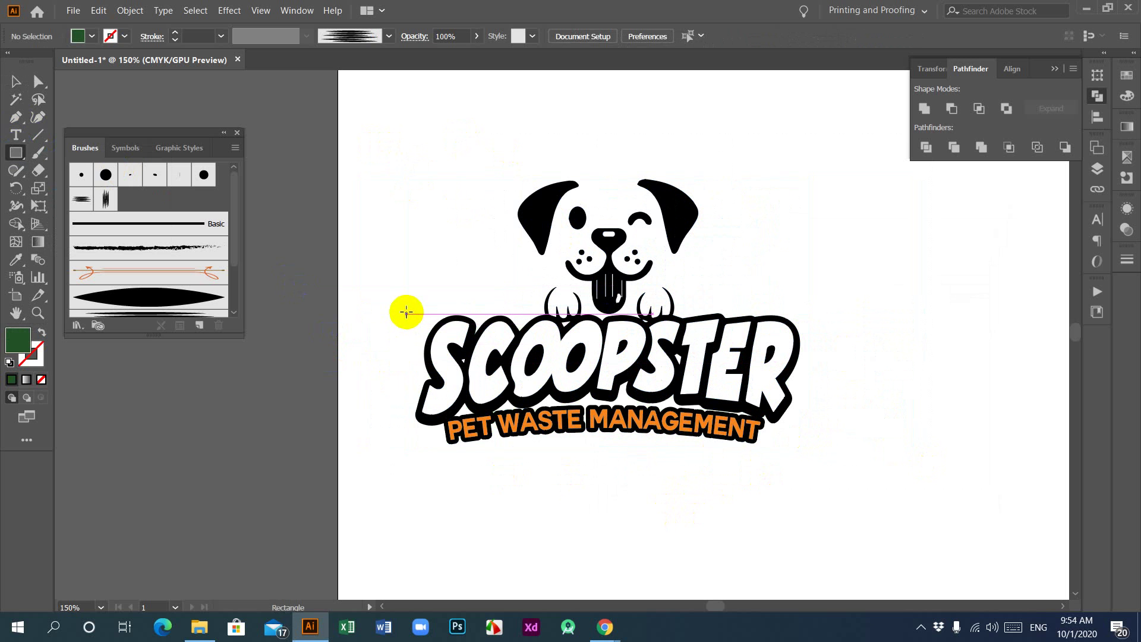
drag(406, 312, 801, 450)
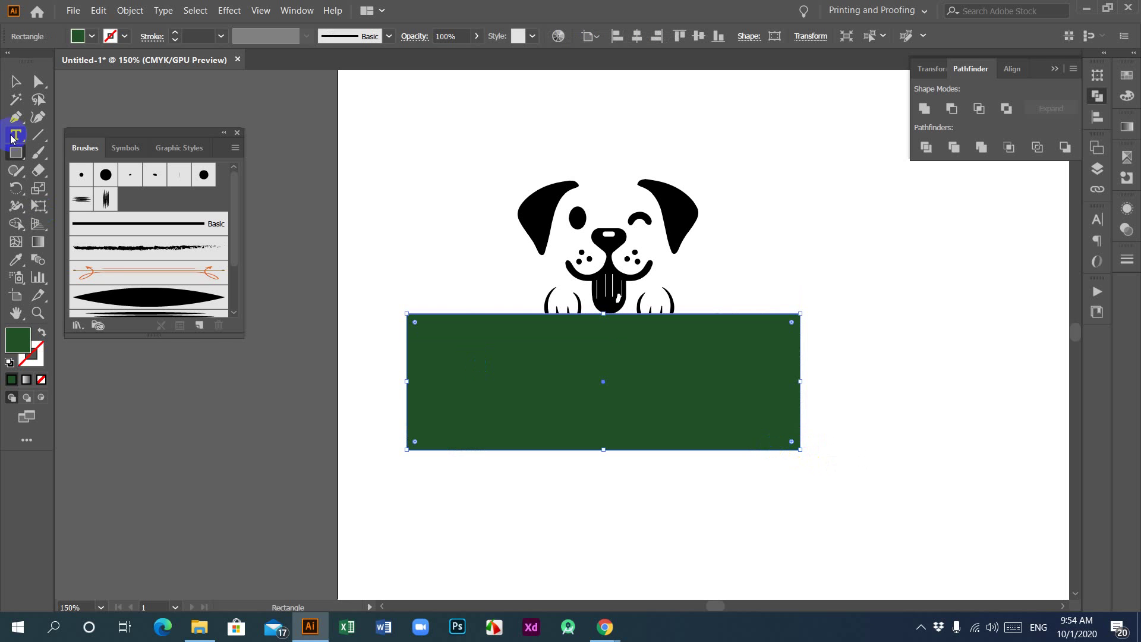
key(ctrl+shift+bracketleft)
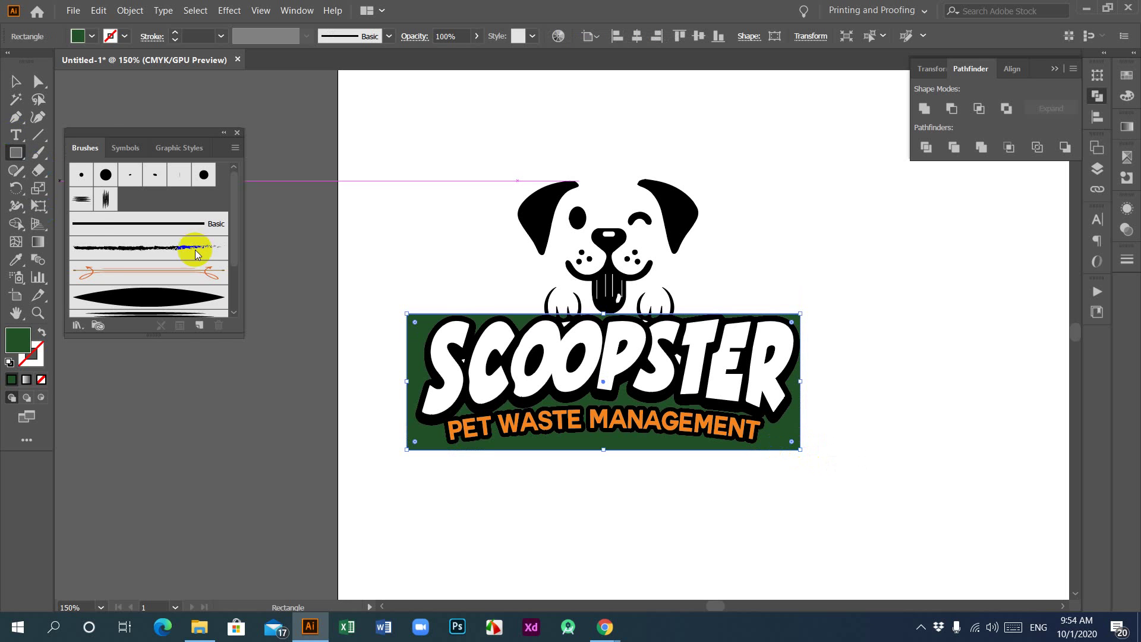
Bend the green rectangle's top edge slightly downward and its bottom edge upward along the tagline with the Curvature tool.
click(16, 81)
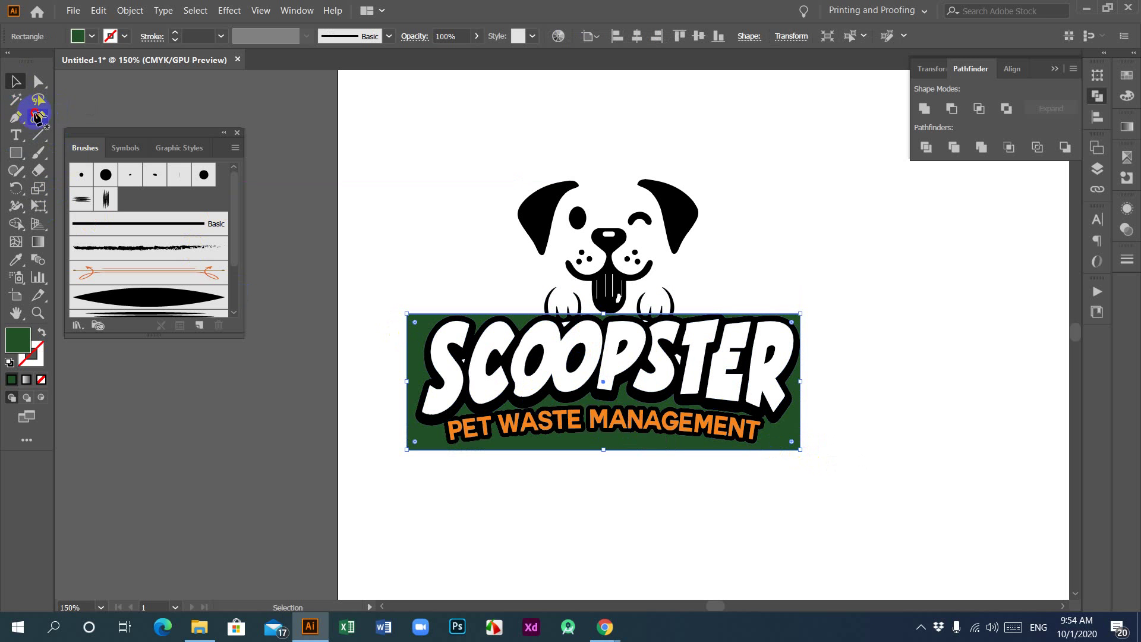
click(38, 118)
click(605, 315)
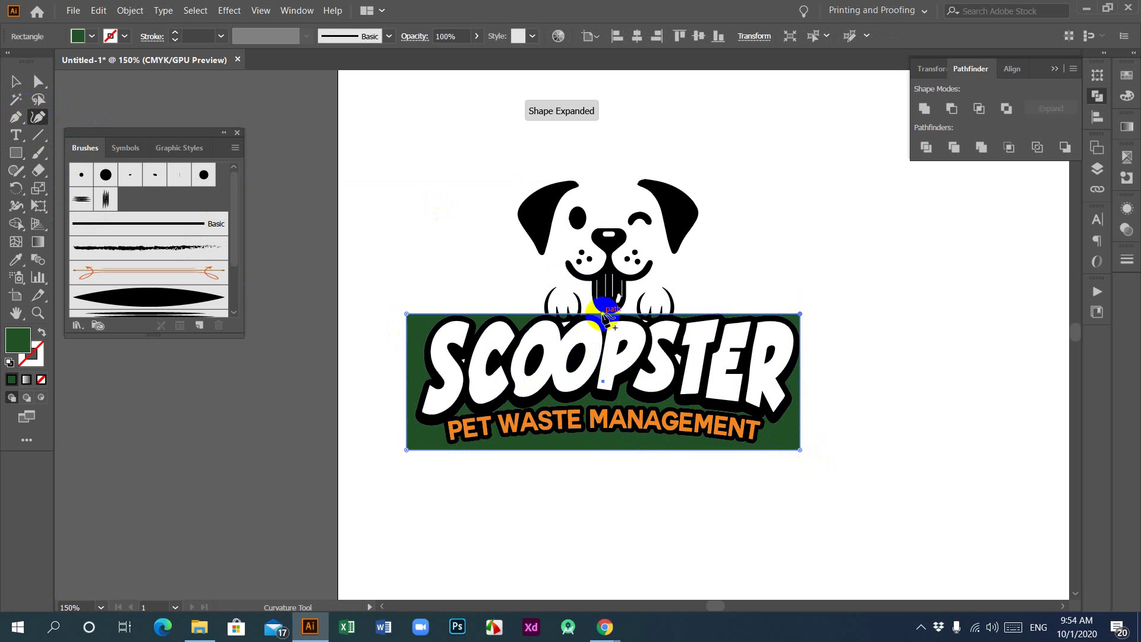
drag(603, 316, 607, 328)
click(602, 450)
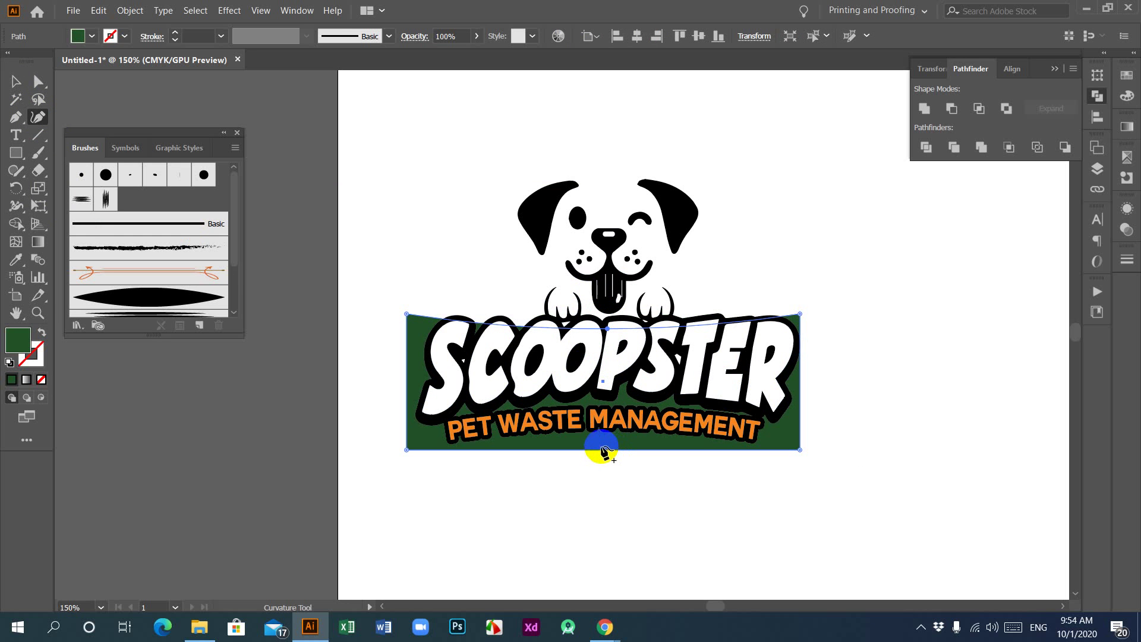
click(596, 450)
drag(596, 450, 596, 429)
Narrow the curved green banner from both sides so the ends of the wordmark extend past it, and deselect it.
click(16, 82)
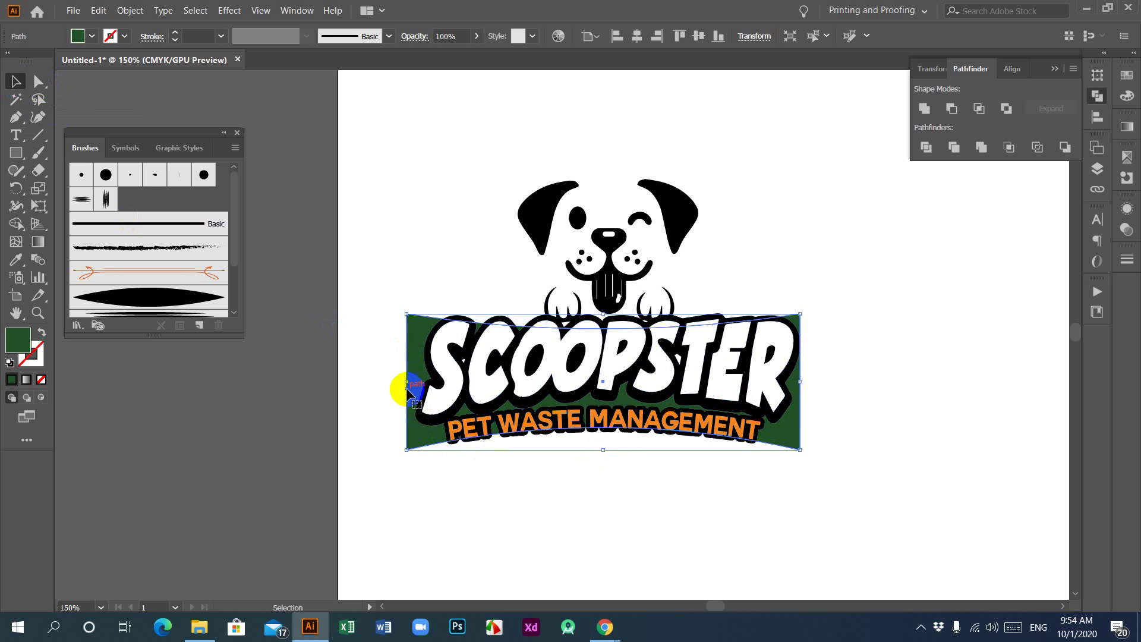
drag(406, 382, 433, 382)
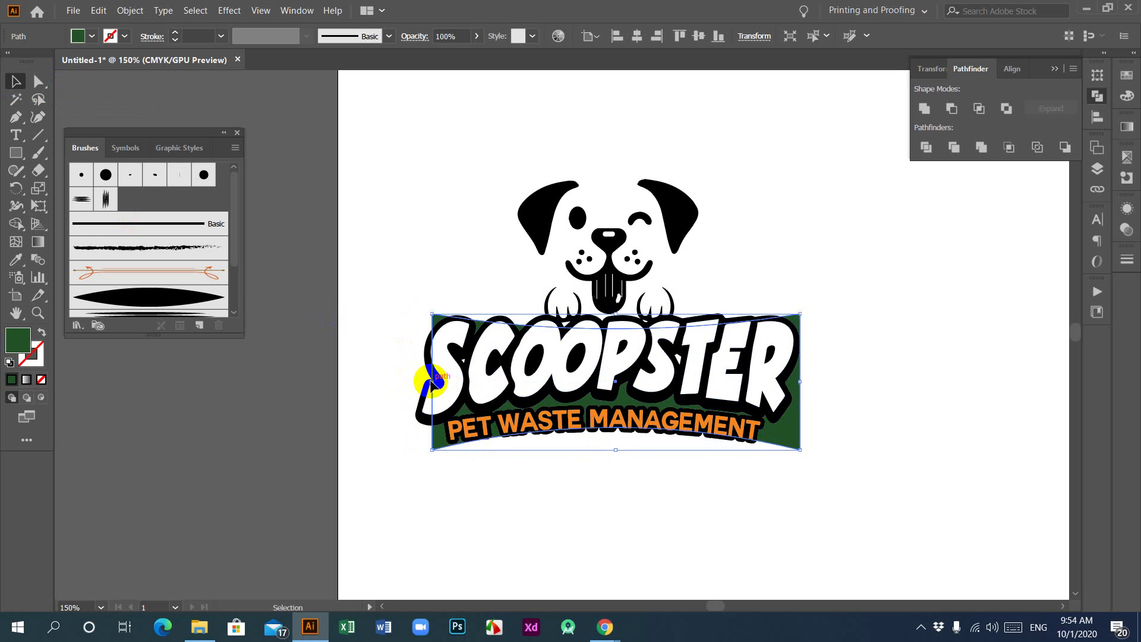
click(442, 507)
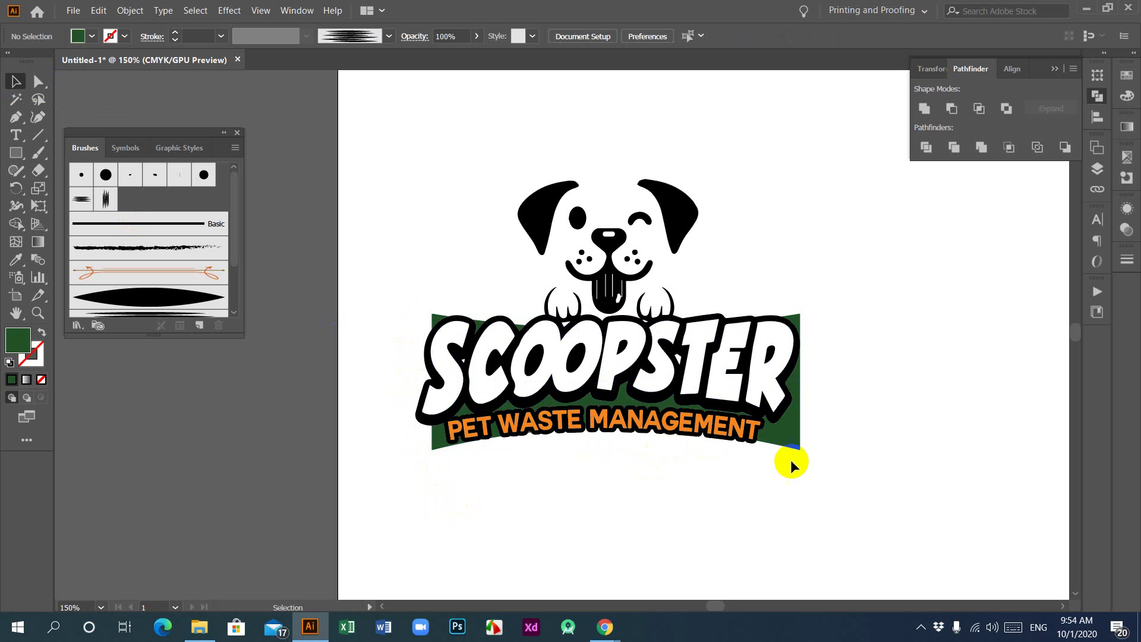
click(795, 446)
drag(799, 382, 781, 380)
click(875, 330)
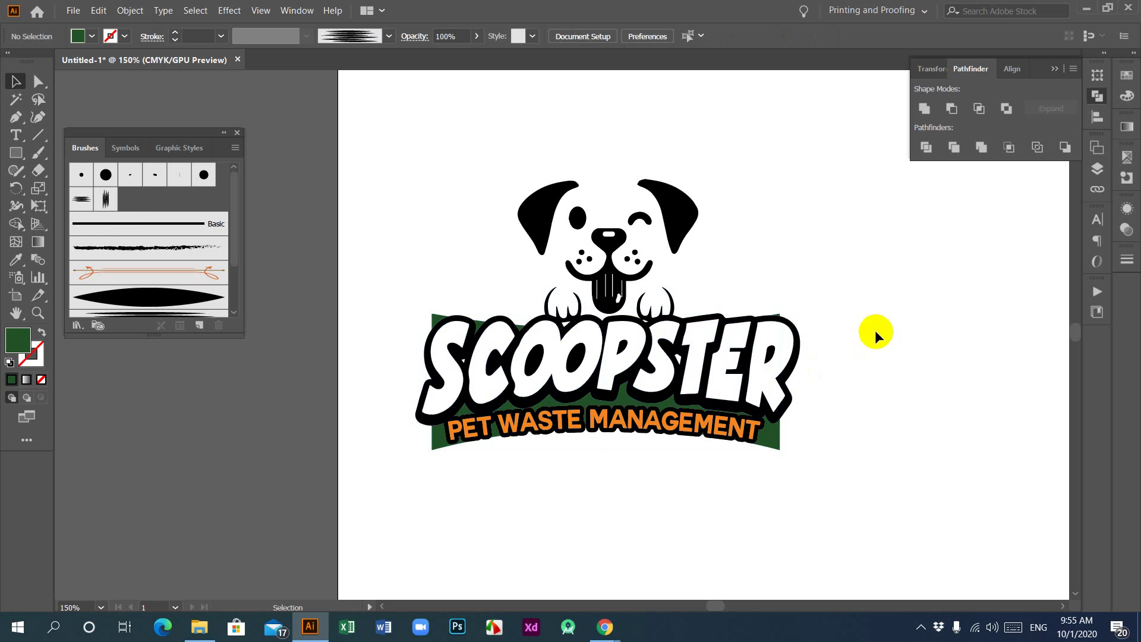
click(789, 417)
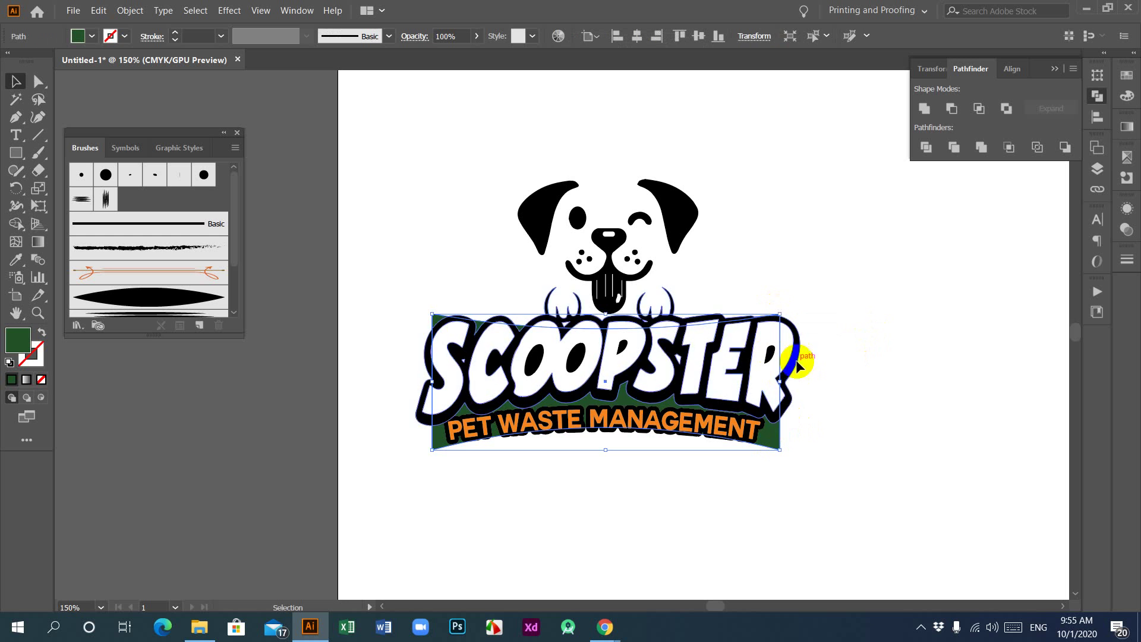
click(882, 343)
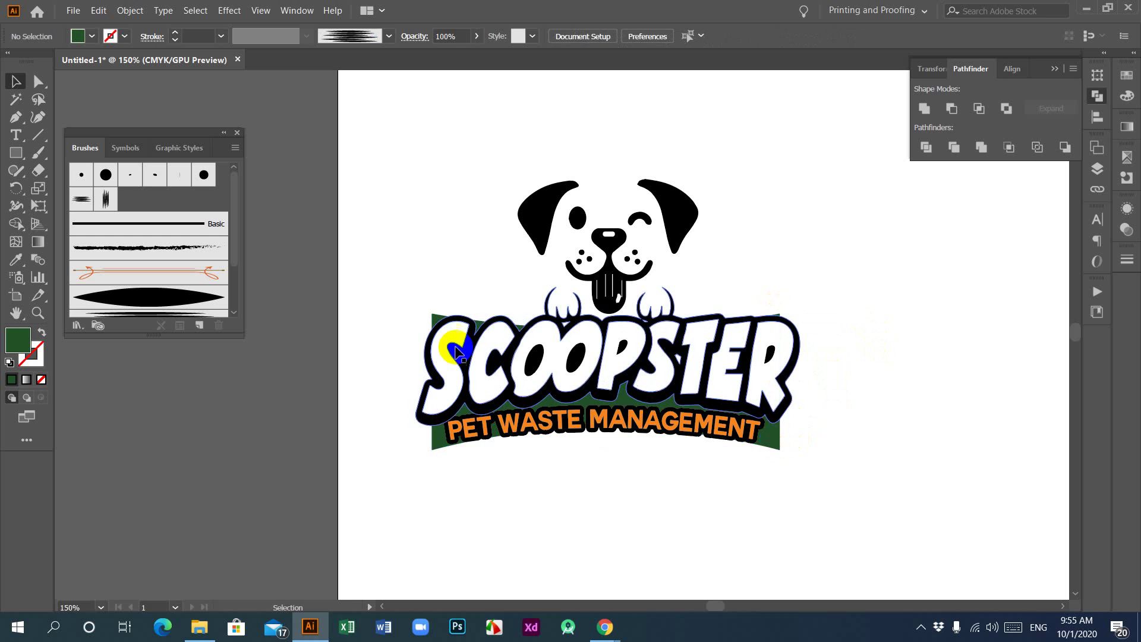
Move the green banner's two upper corner anchor points slightly so they tuck behind the SCOOPSTER wordmark, and deselect it.
click(38, 80)
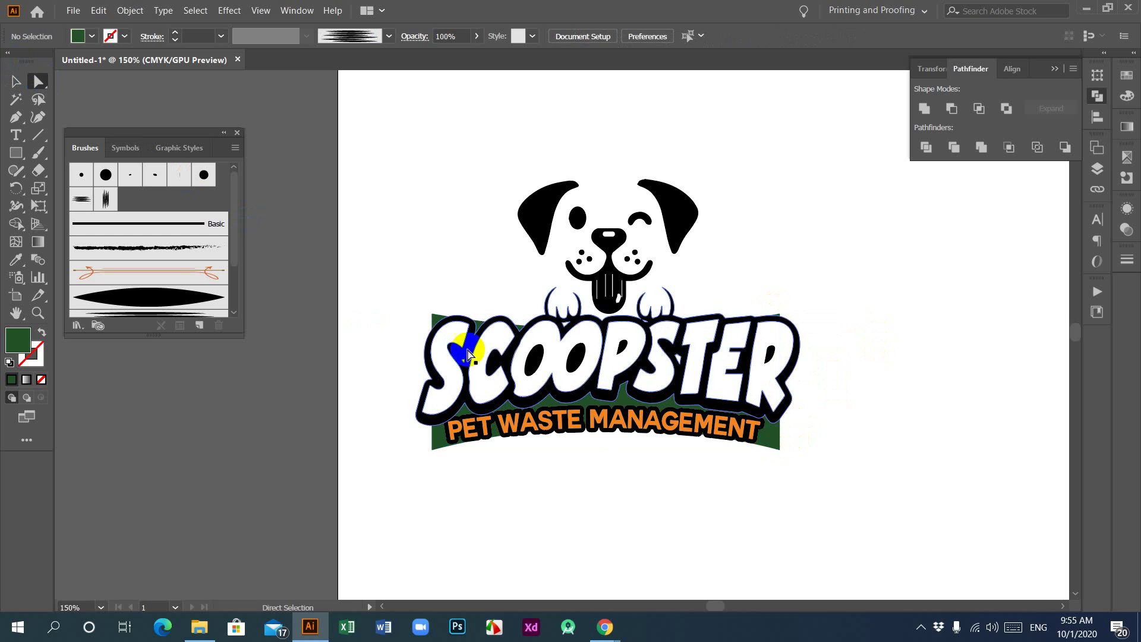
click(433, 318)
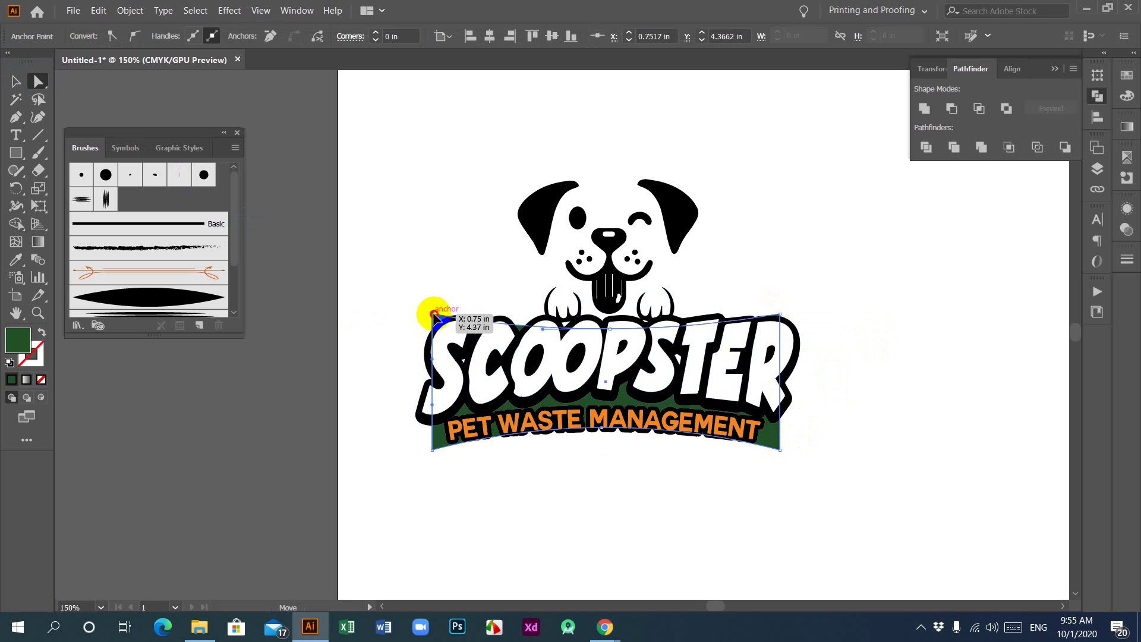
drag(434, 315, 438, 321)
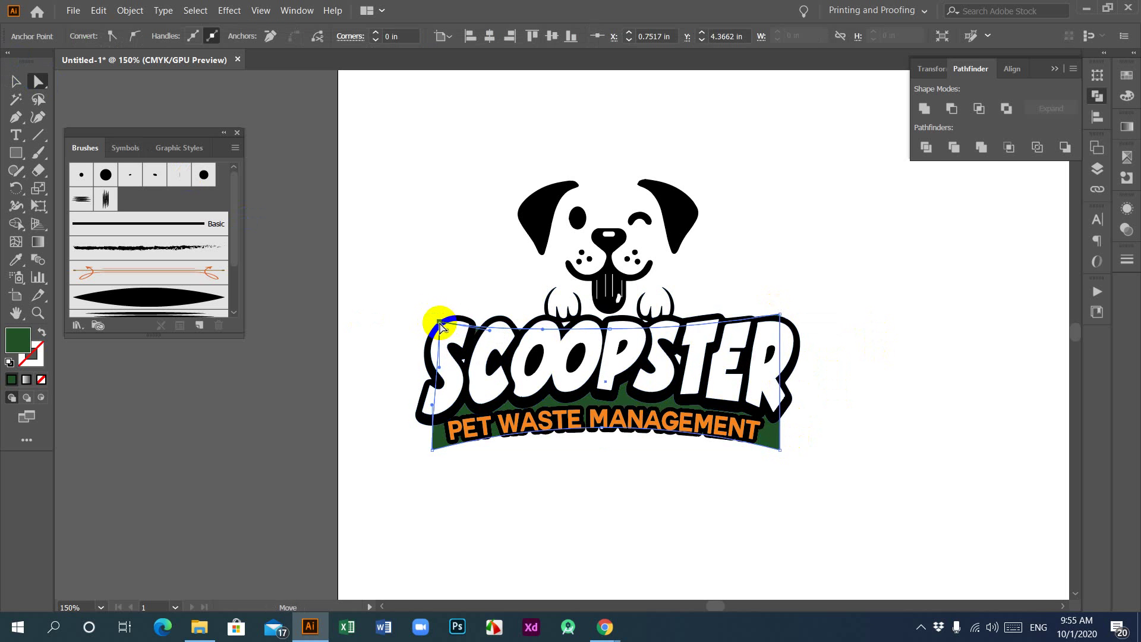
click(781, 316)
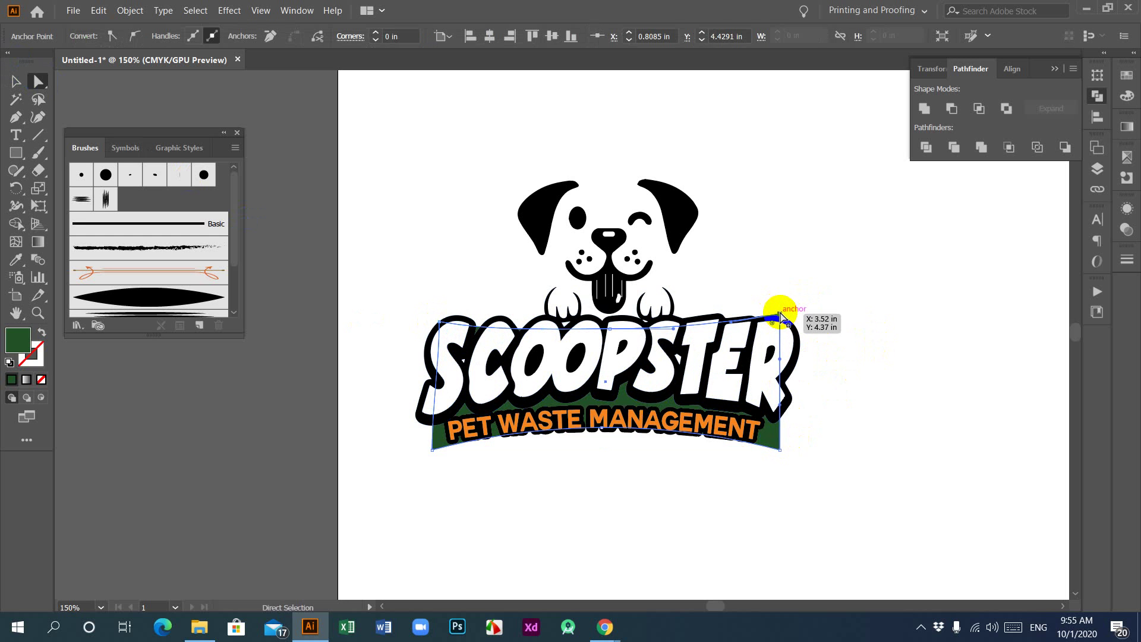
drag(781, 316, 780, 319)
click(856, 317)
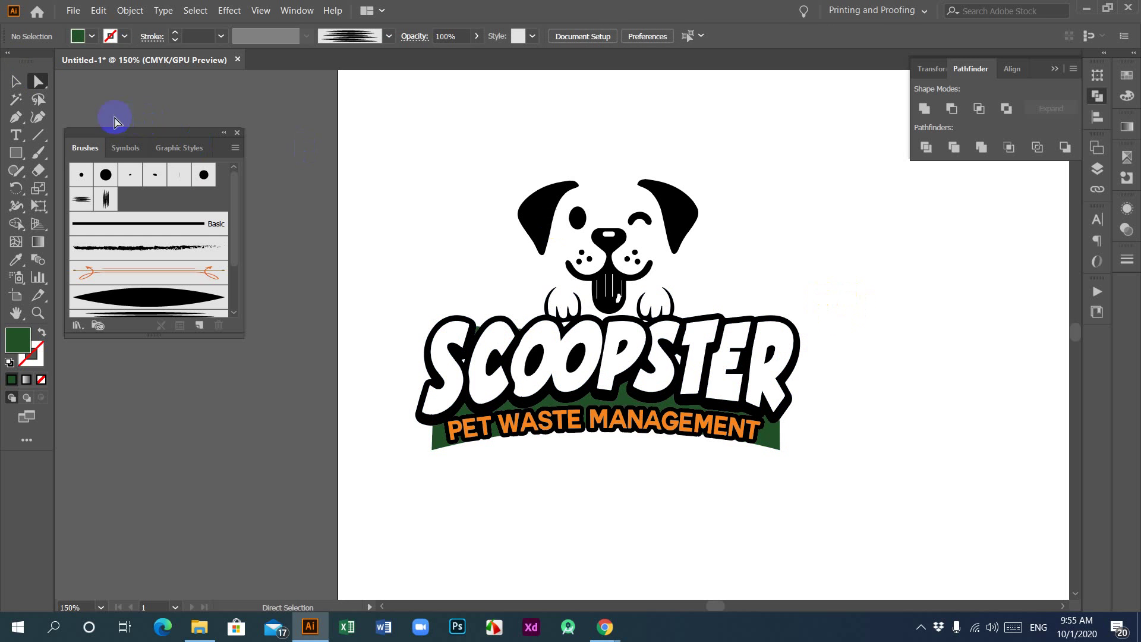
Recolor the curved banner with a brighter green fill and deselect it.
click(17, 83)
click(772, 447)
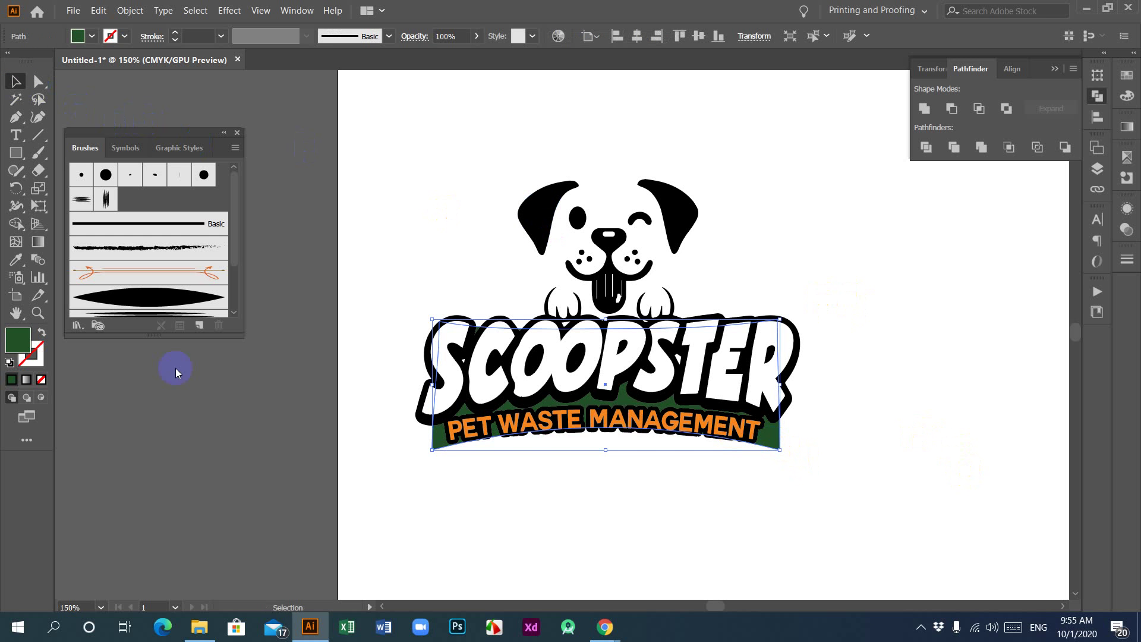
double_click(19, 340)
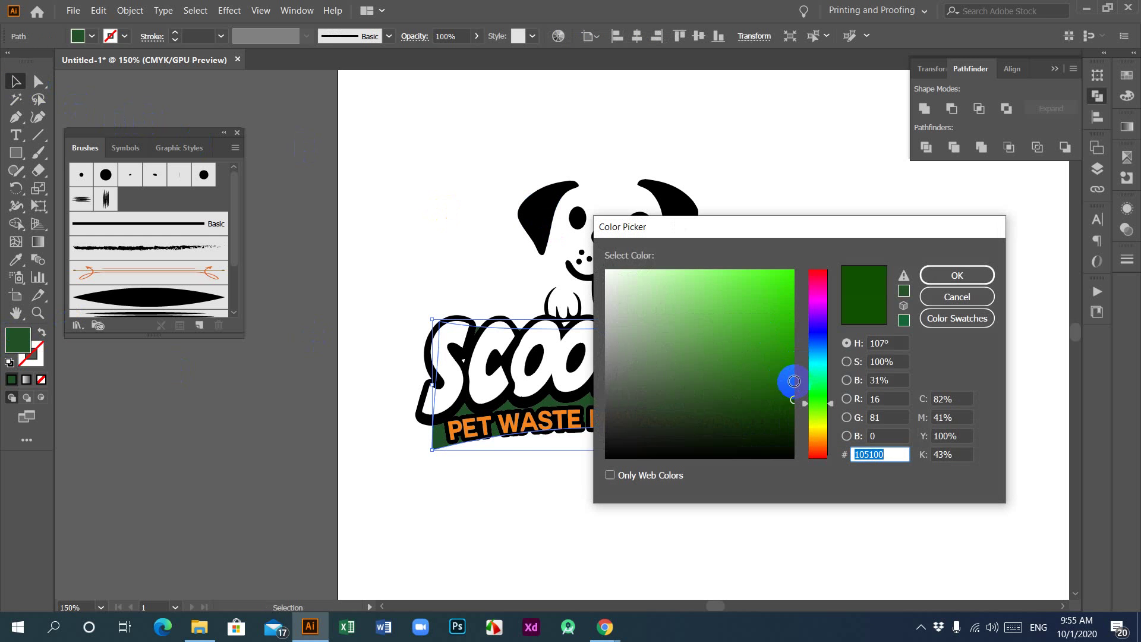
click(791, 366)
click(933, 276)
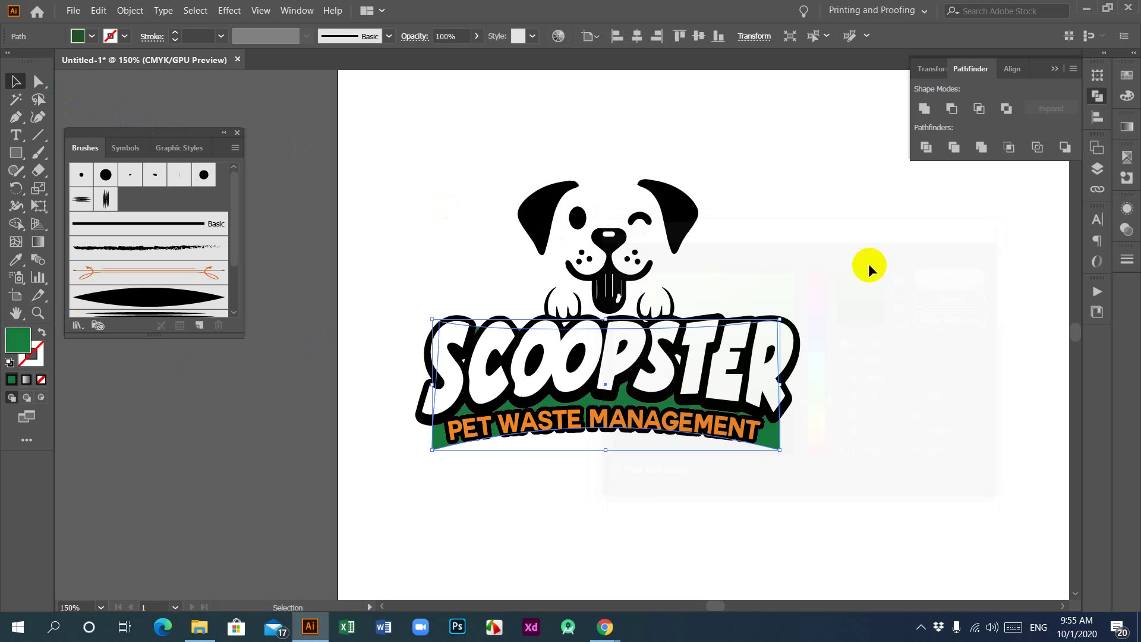
click(832, 238)
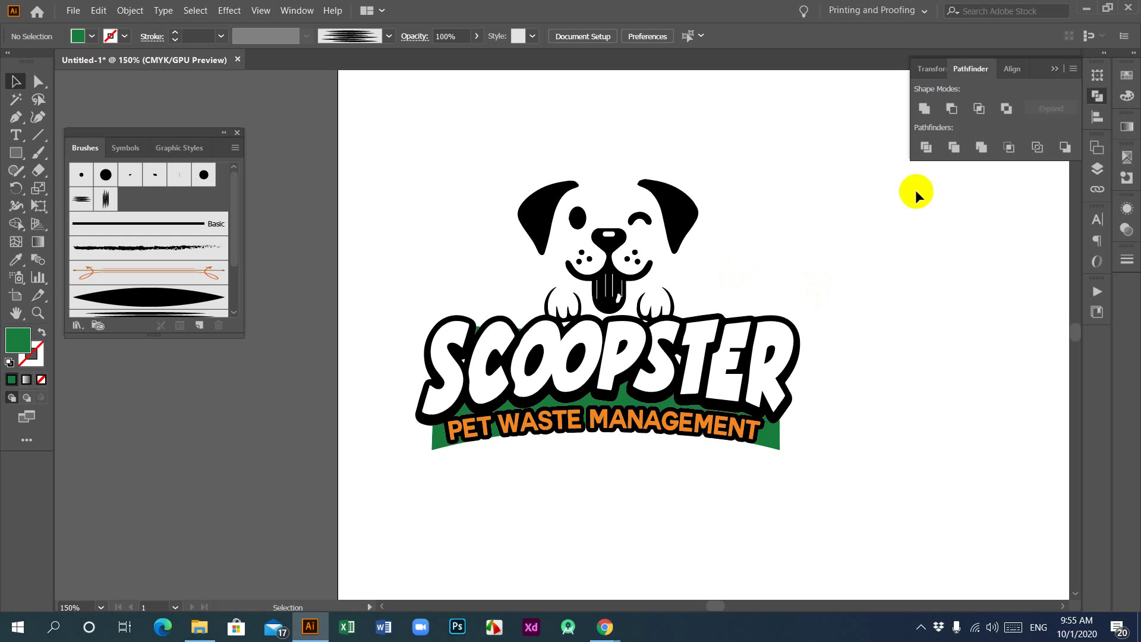
Switch to the browser, close the grass reference image, and turn off the microphone in the Google Meet call.
click(1086, 10)
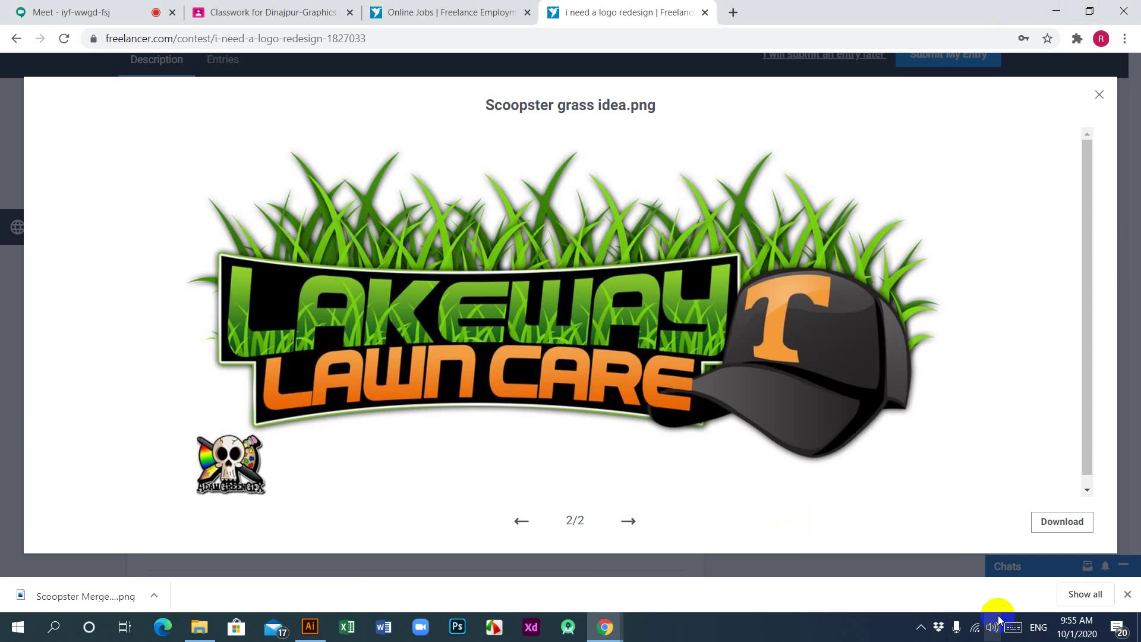
click(1100, 95)
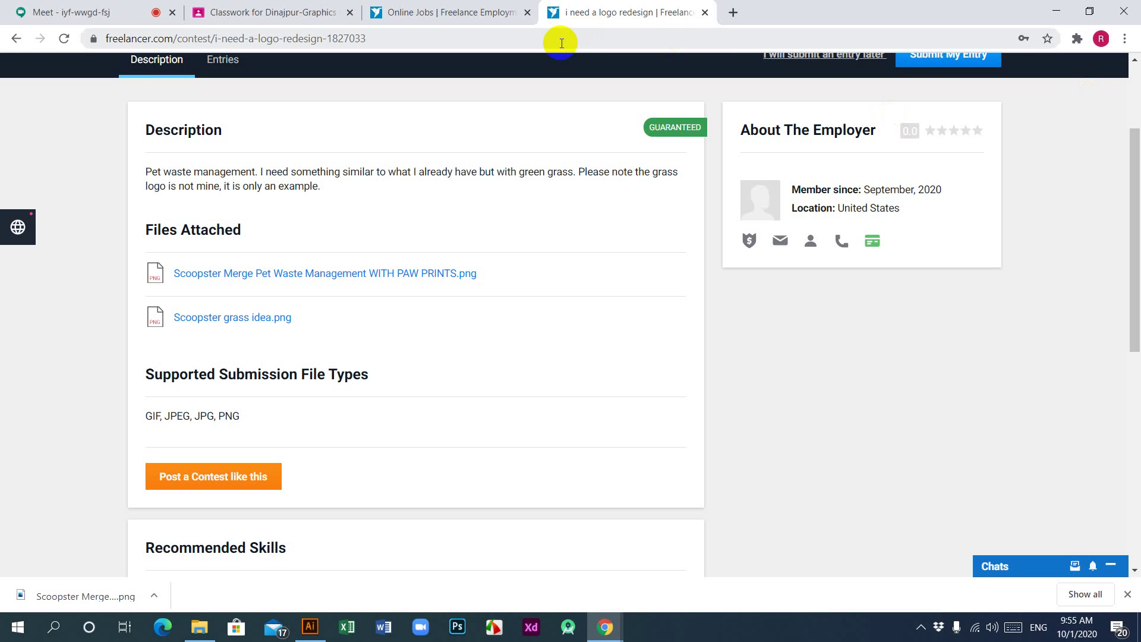
click(98, 12)
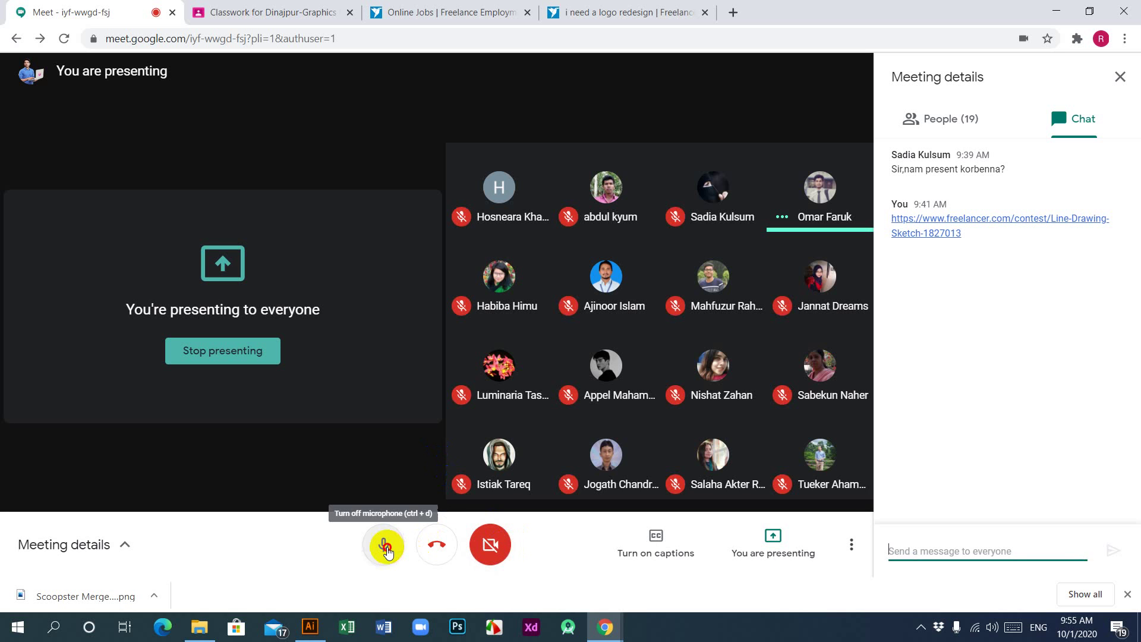
click(385, 547)
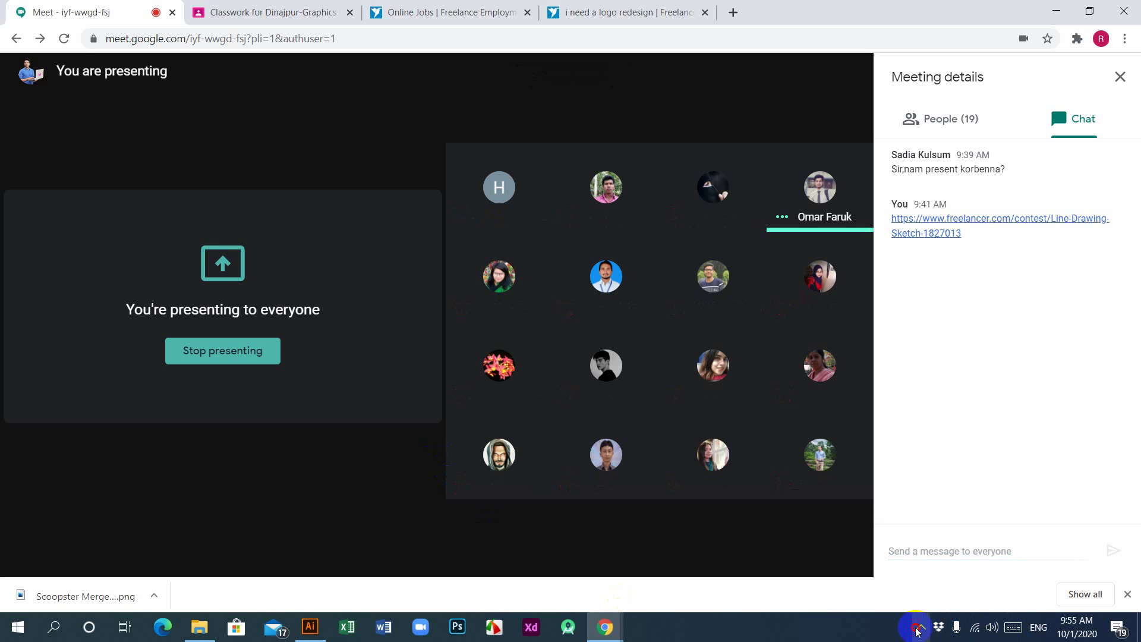
click(917, 631)
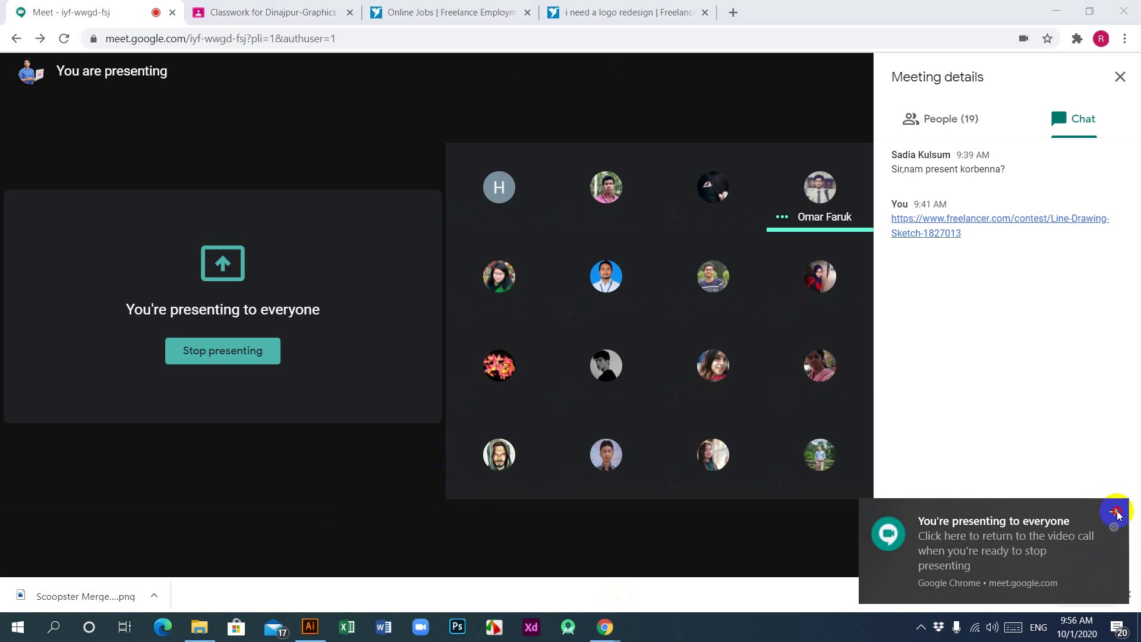
click(1117, 512)
click(921, 628)
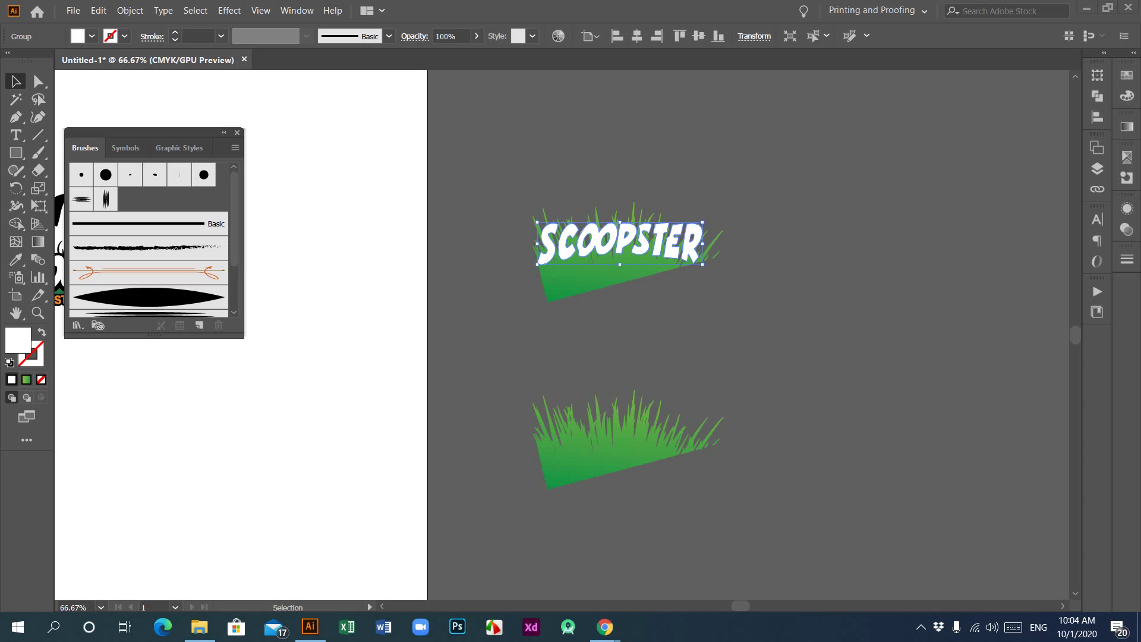
Turn the white SCOOPSTER lettering over the upper grass artwork into a compound path and deselect it.
click(130, 11)
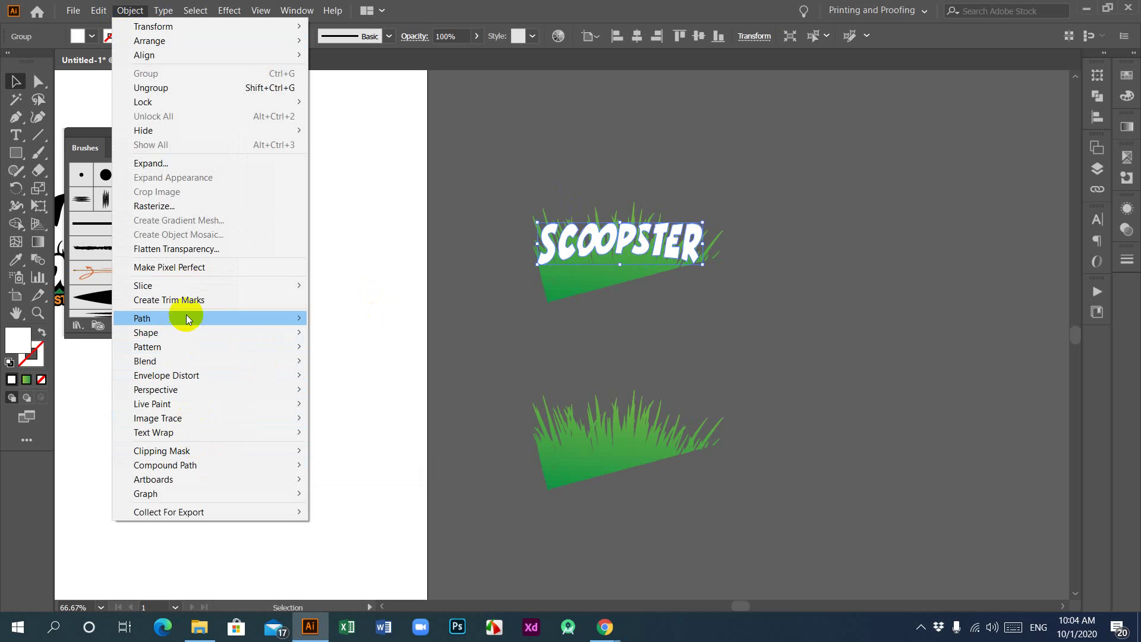
mouse_move(187, 319)
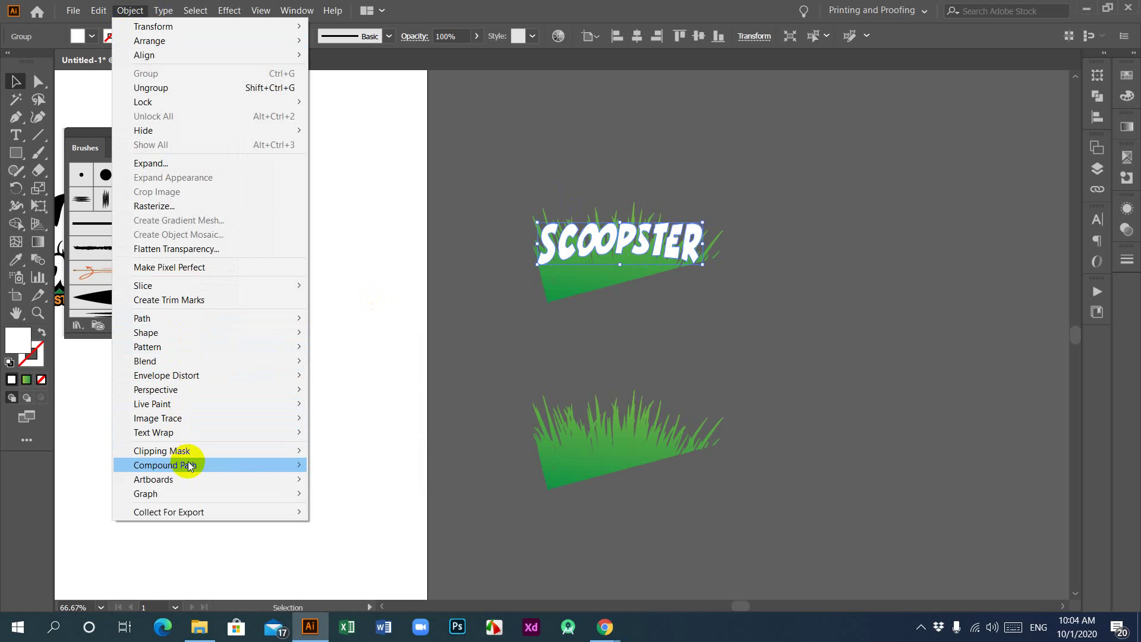
mouse_move(189, 466)
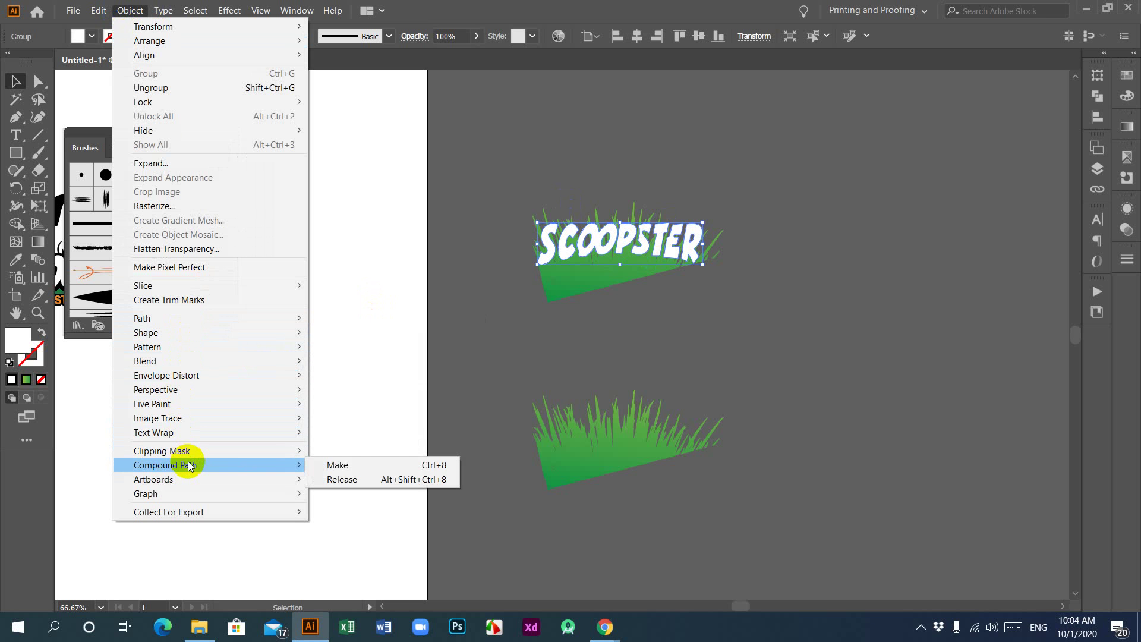
click(351, 467)
click(734, 313)
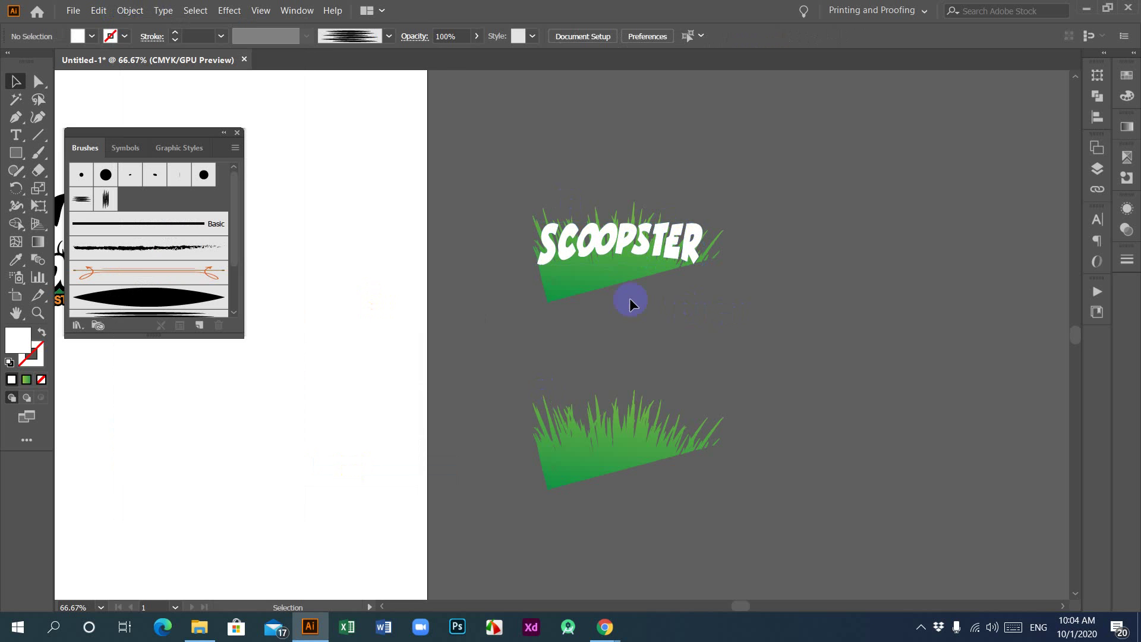
Select the white lettering with the grass beneath it and make a clipping mask, filling the letters with grass.
drag(841, 333, 840, 332)
right_click(625, 239)
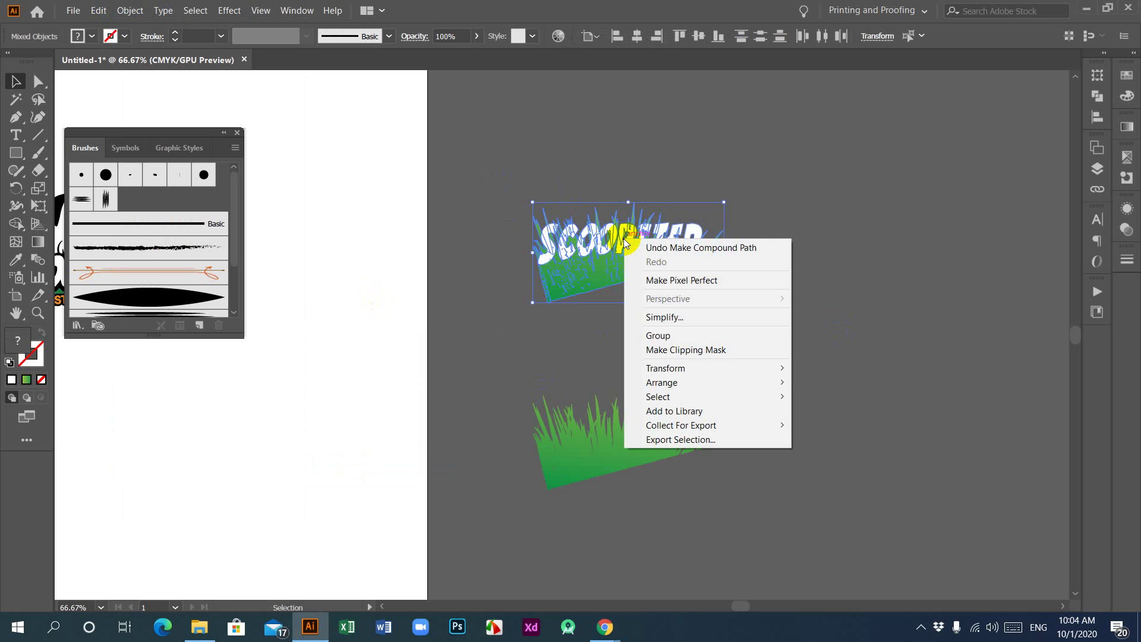
click(697, 351)
click(618, 330)
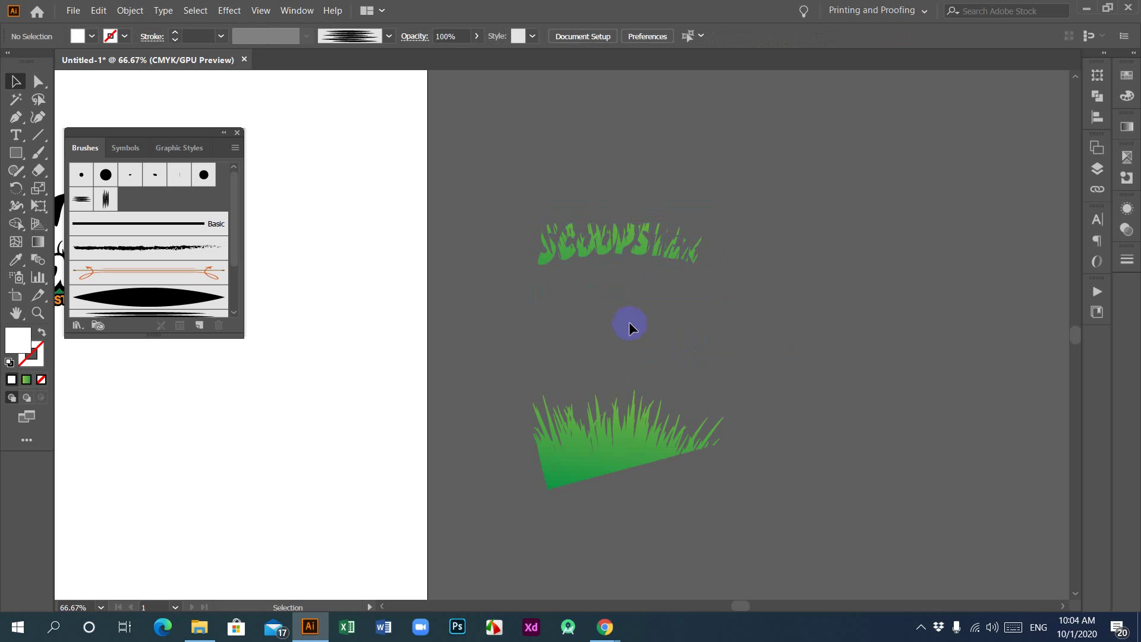
Move the grass-filled lettering onto the logo so it sits exactly over the white SCOOPSTER letters, and deselect it.
drag(510, 178, 739, 275)
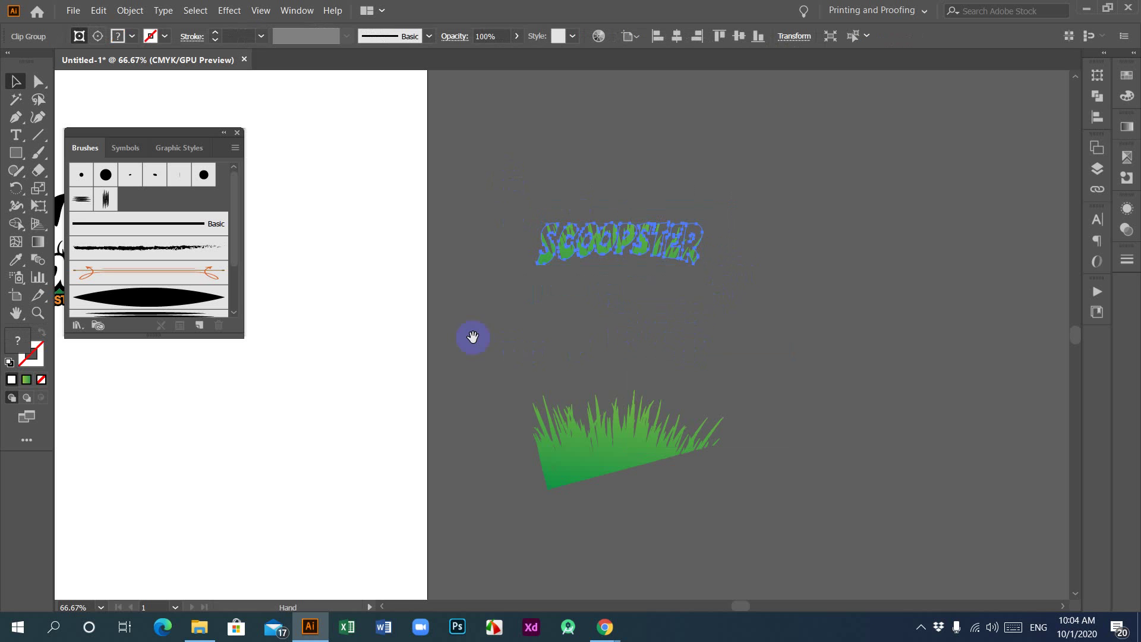
drag(471, 337, 784, 347)
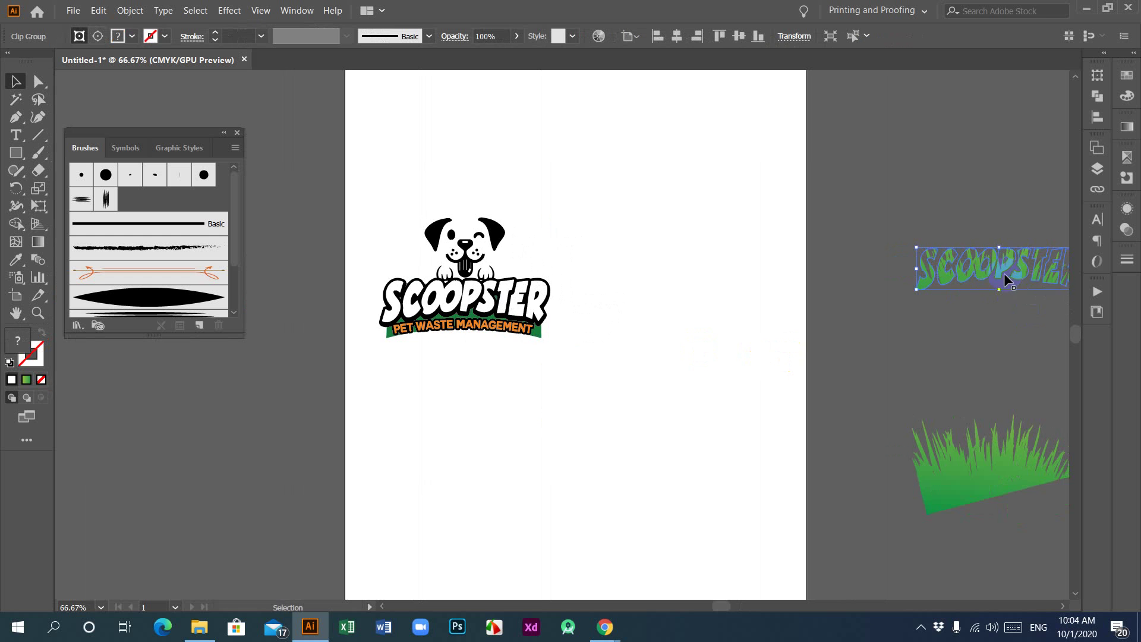
drag(1001, 267, 466, 302)
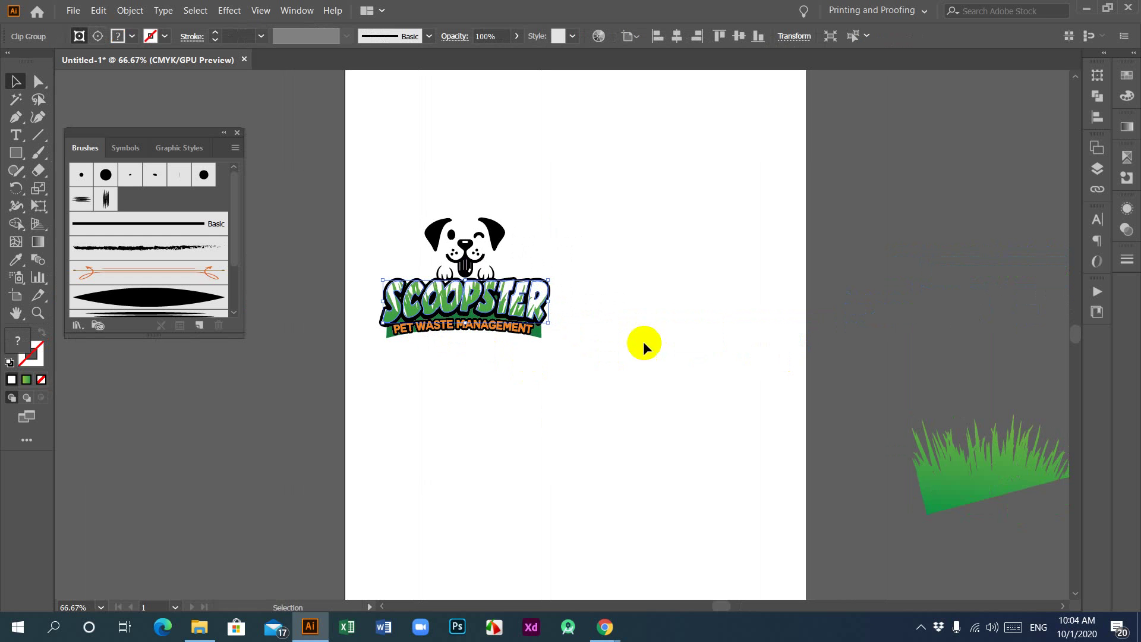
click(667, 338)
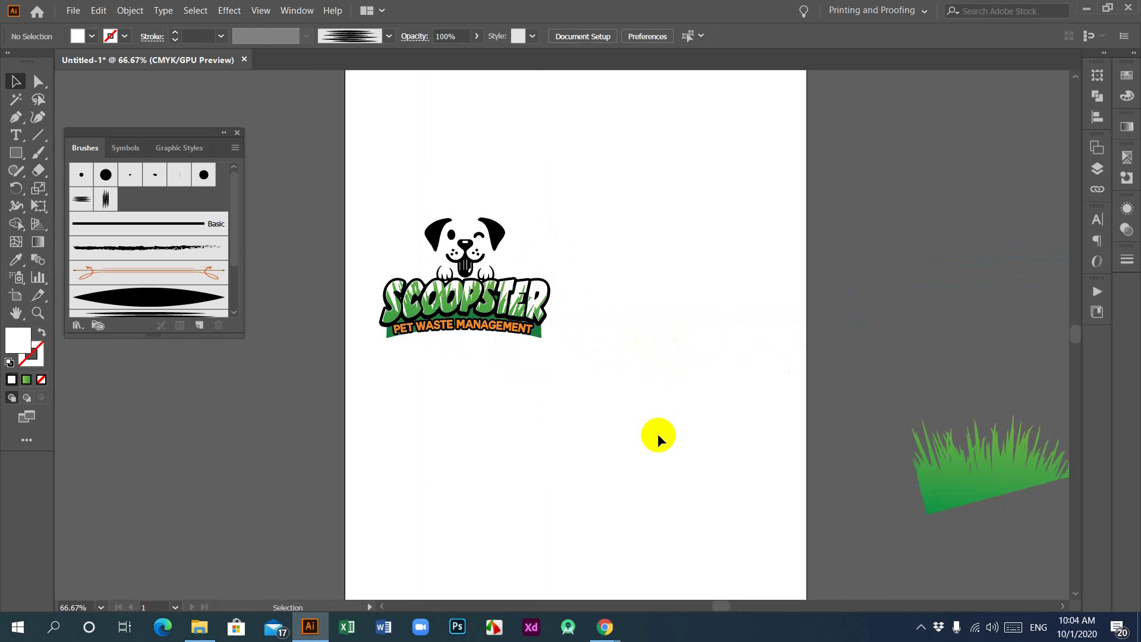
Move the remaining grass artwork onto the logo, placing it behind the dog and the SCOOPSTER wordmark, and deselect it.
key(ctrl+1)
key(ctrl+equal)
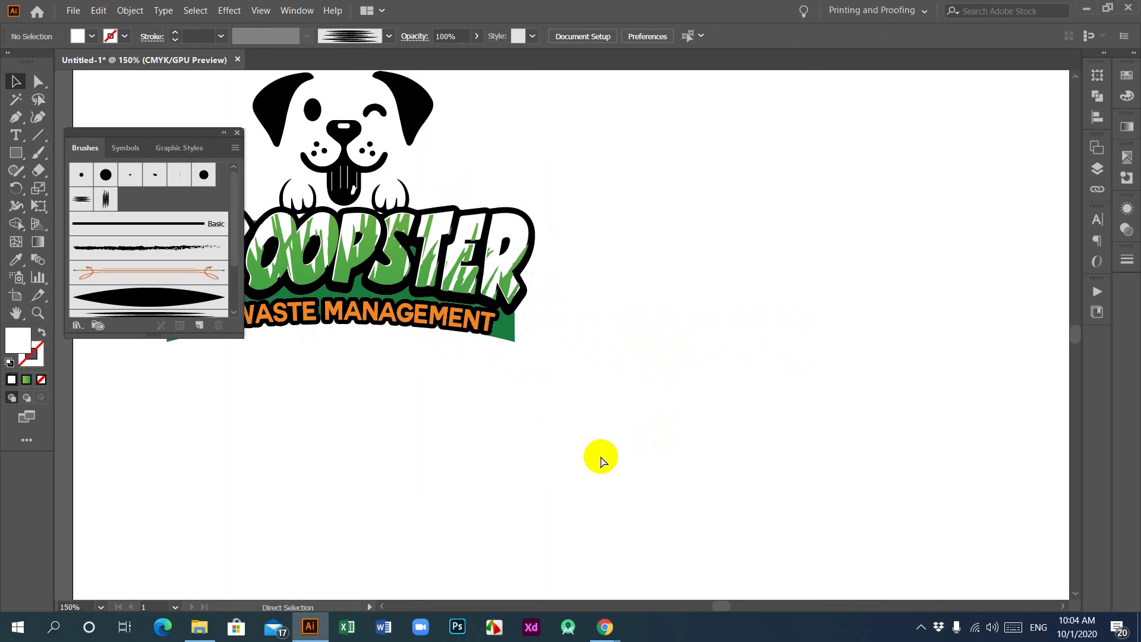
drag(351, 423, 572, 427)
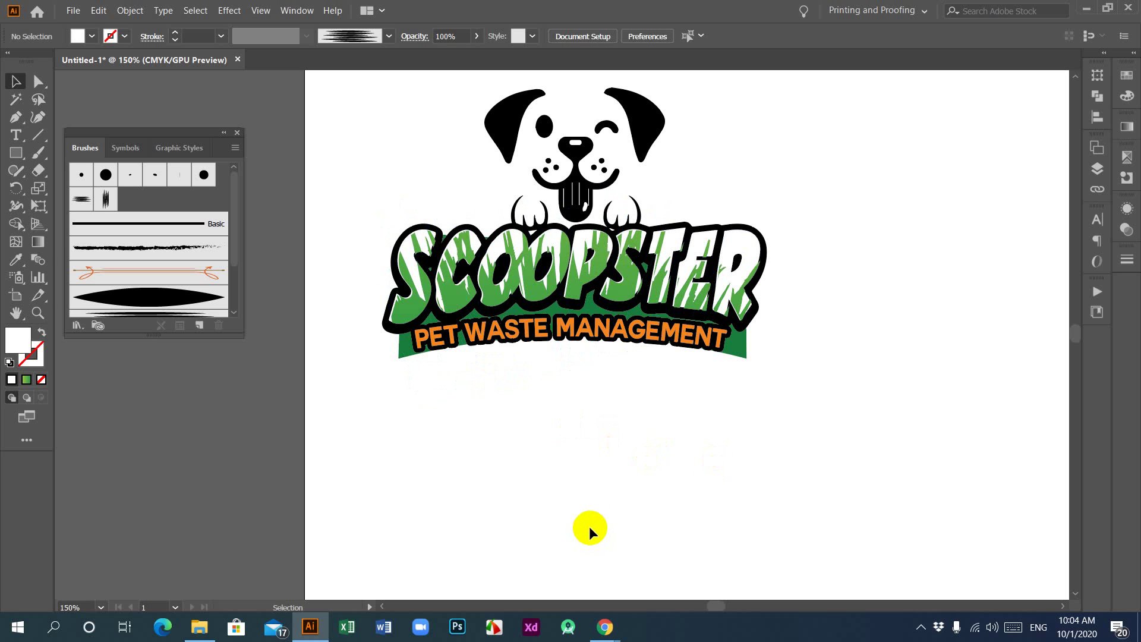
drag(924, 364, 422, 374)
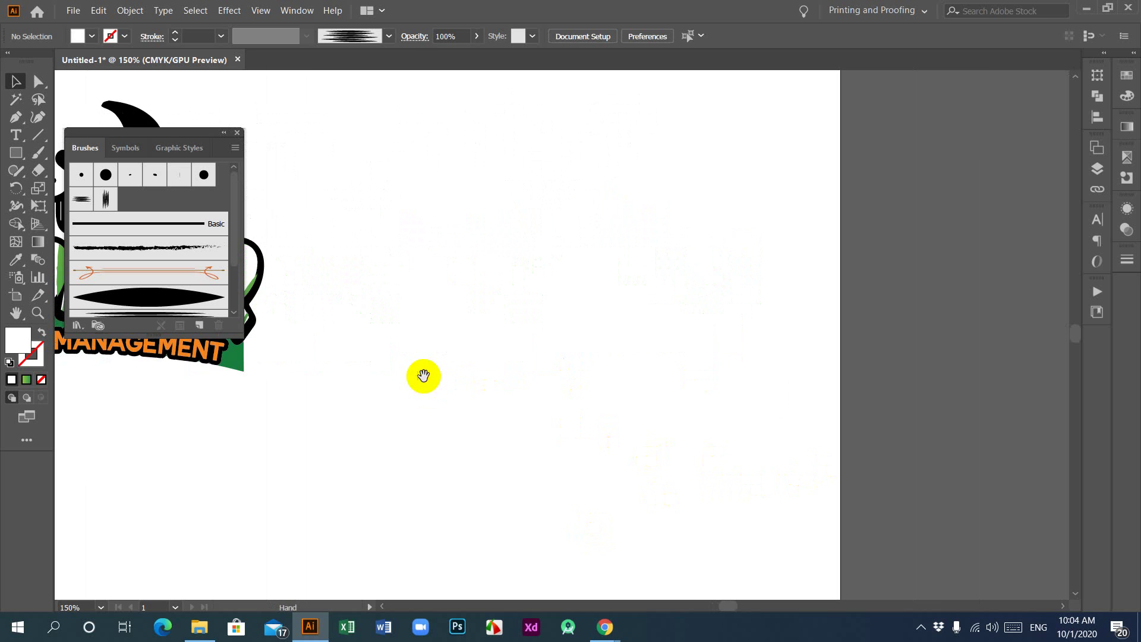
drag(792, 364, 508, 248)
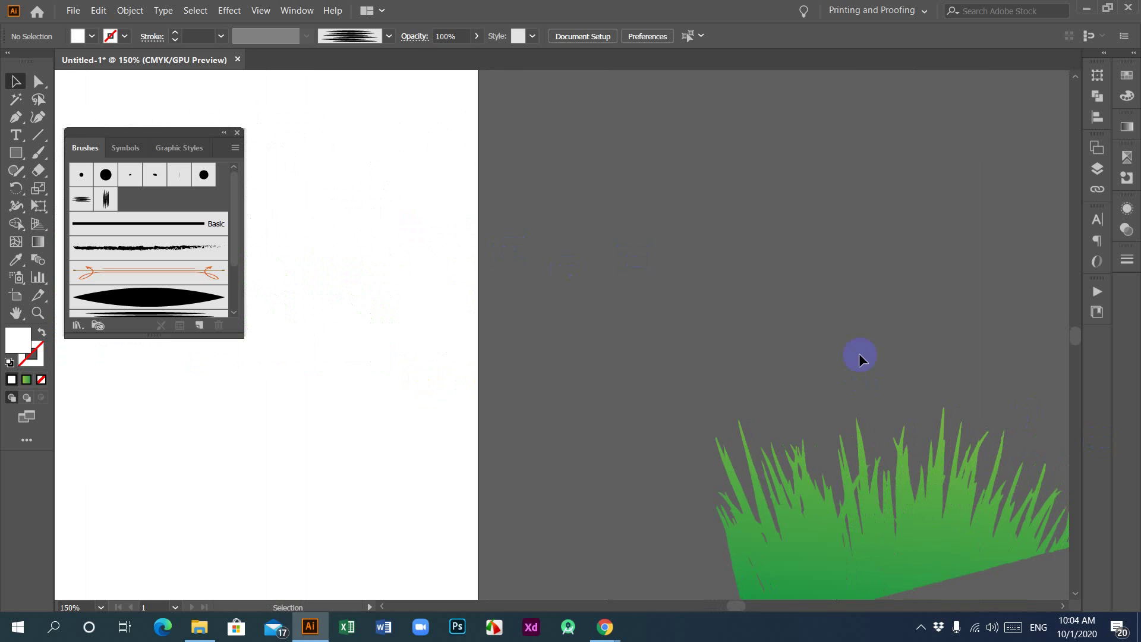
click(901, 538)
drag(935, 546, 731, 377)
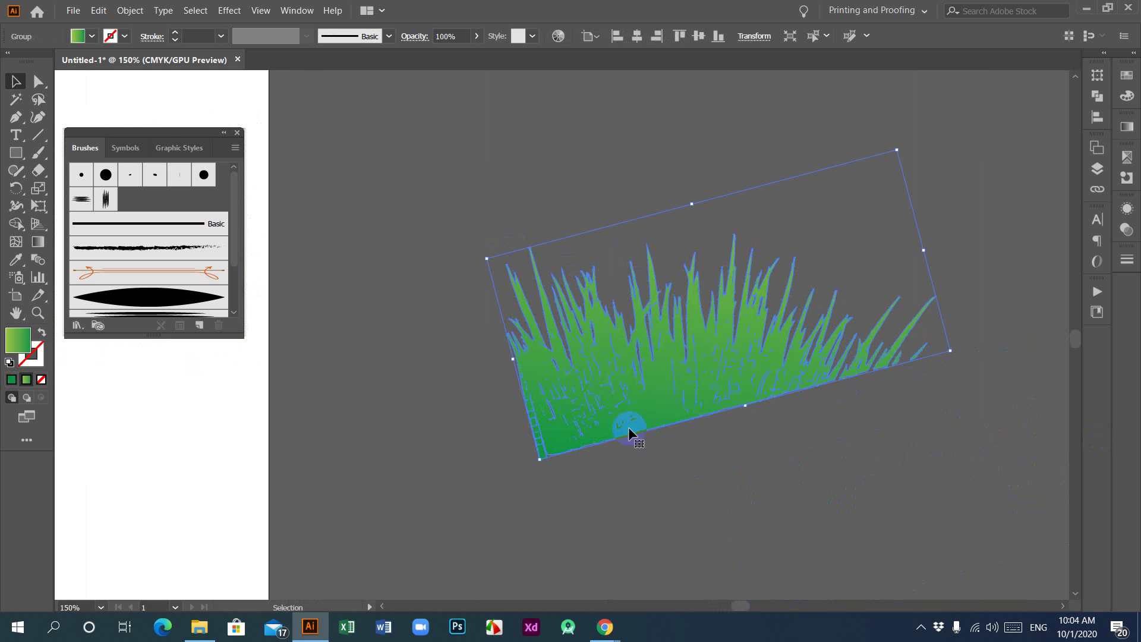
drag(632, 433, 402, 200)
drag(324, 339, 731, 496)
drag(925, 349, 546, 241)
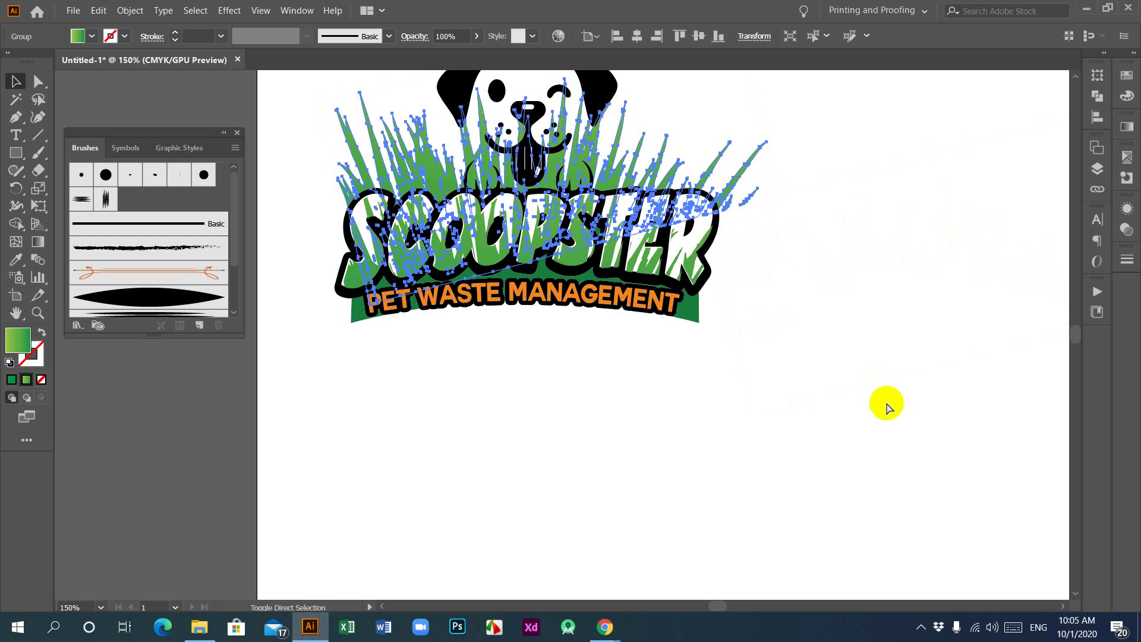
click(835, 364)
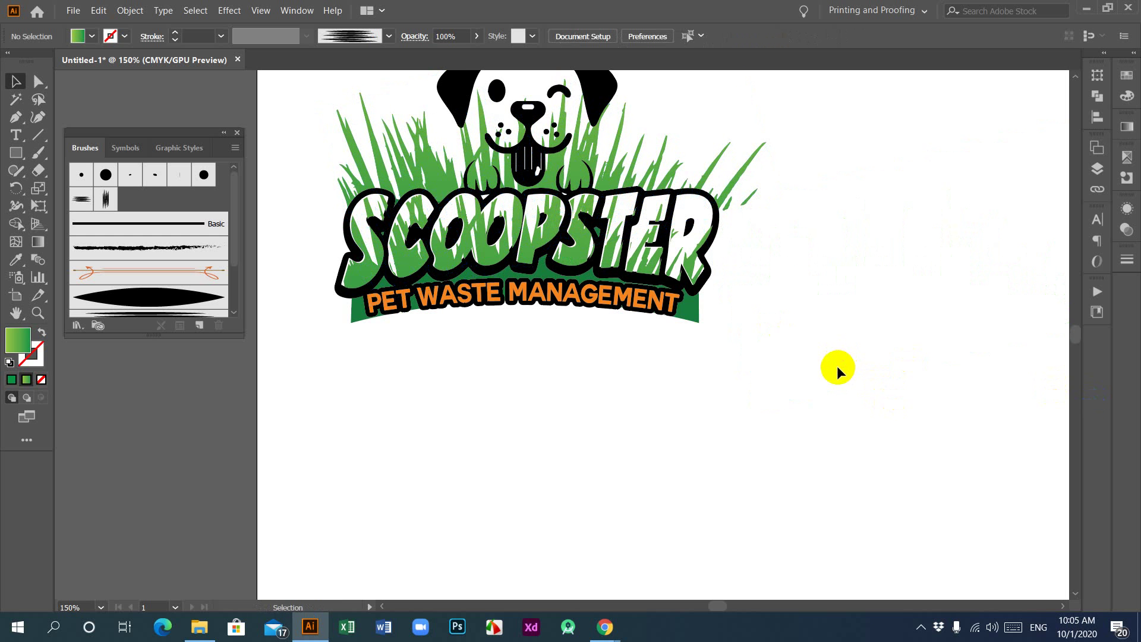
Scale the background grass down so its width roughly matches the SCOOPSTER wordmark.
scroll(837, 366, up, 3)
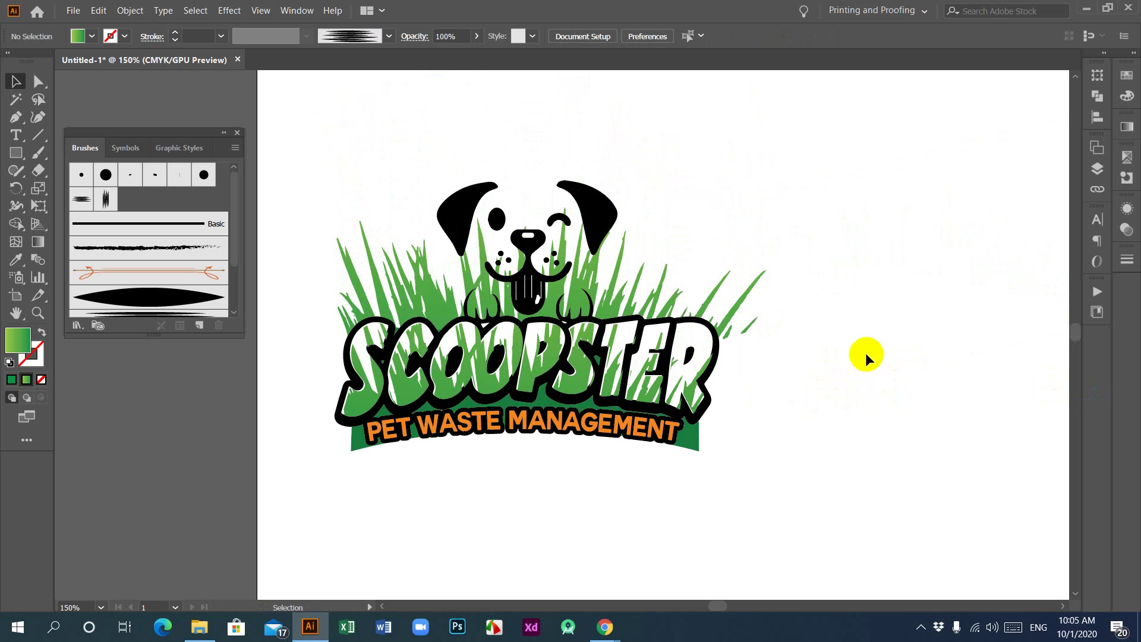
click(617, 290)
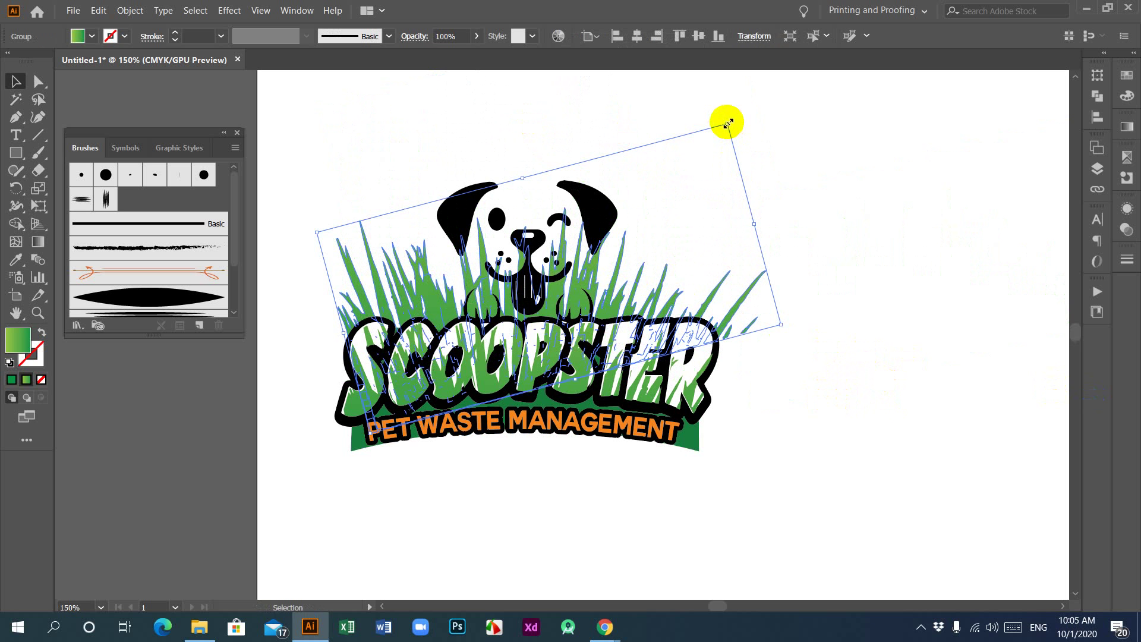
drag(728, 122, 690, 159)
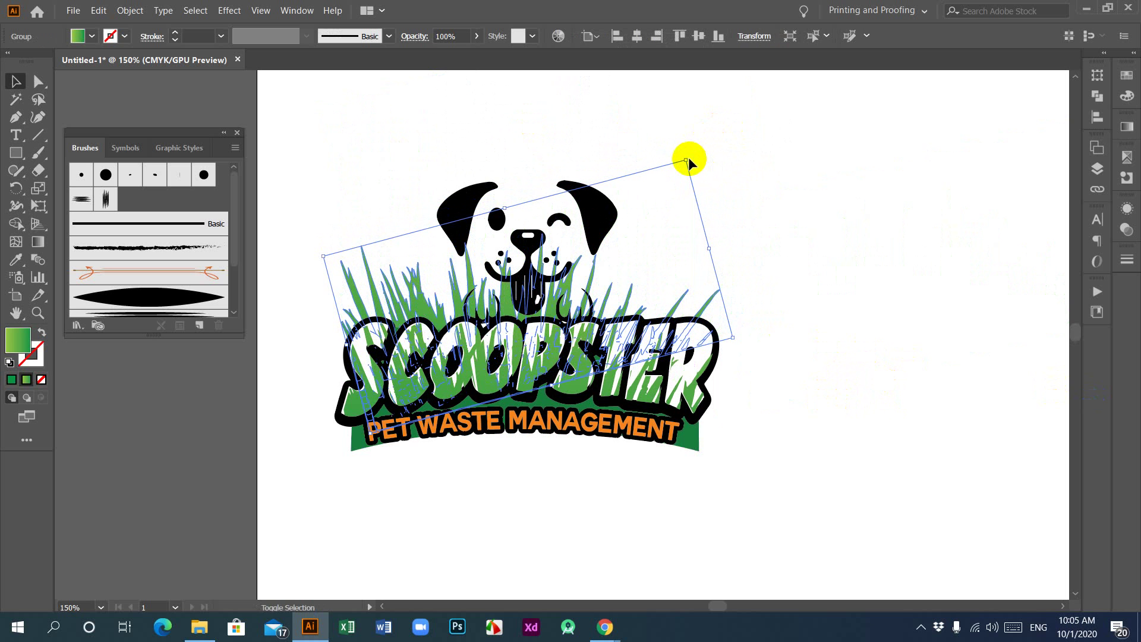
Fill the background grass behind the wordmark with solid bright green 8AFF03 in place of its gradient, and deselect it.
click(810, 277)
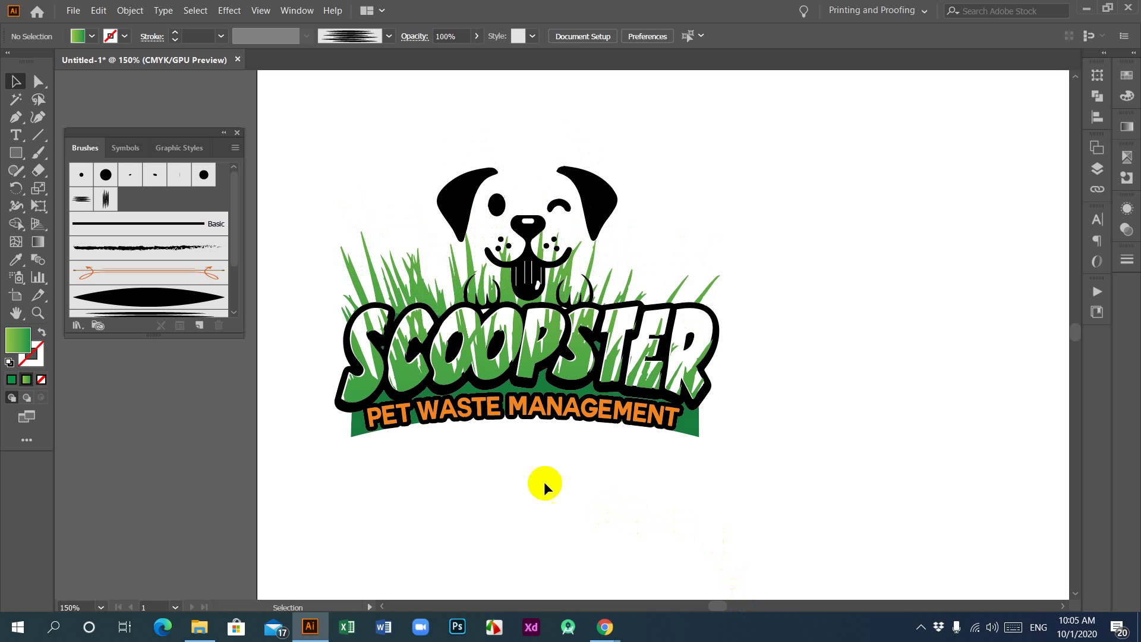
click(416, 278)
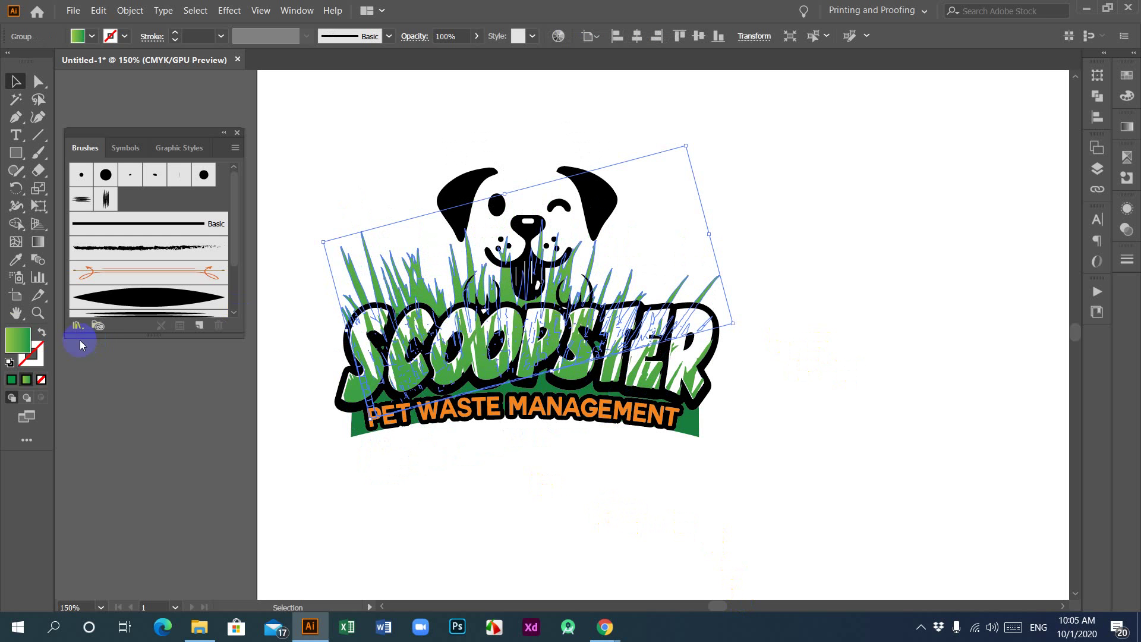
double_click(13, 343)
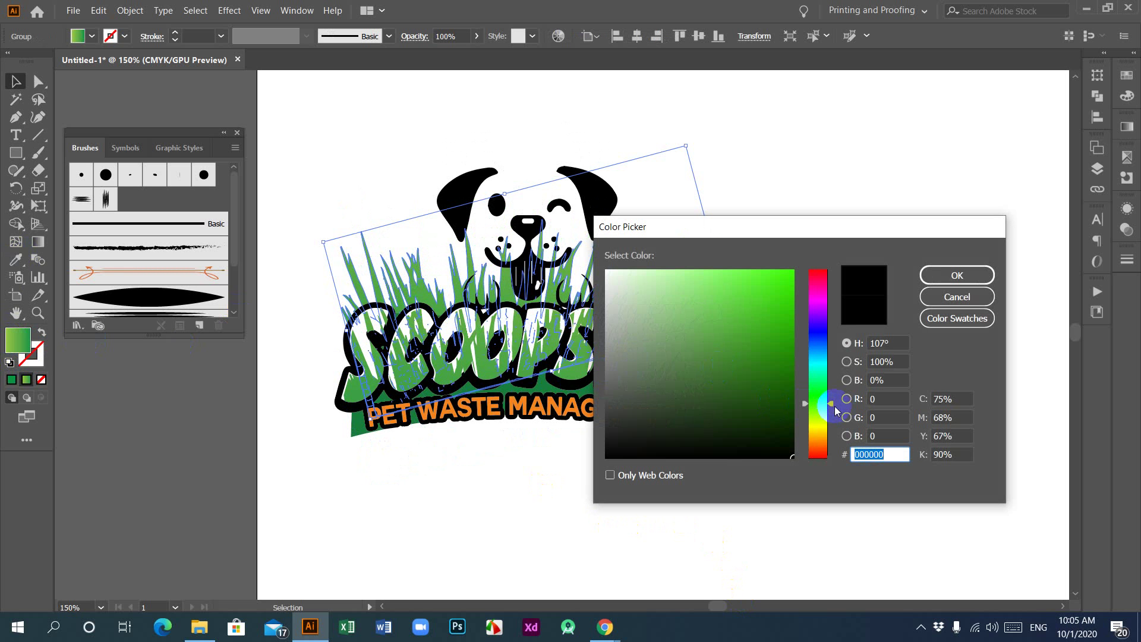
drag(832, 407, 830, 412)
click(793, 270)
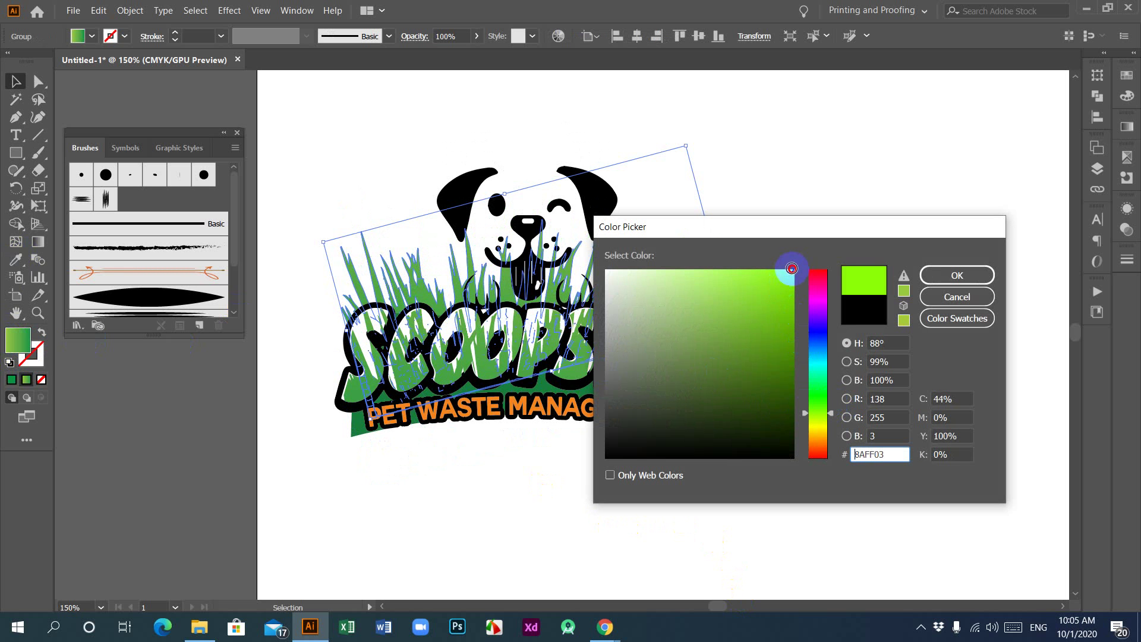
click(944, 270)
click(882, 337)
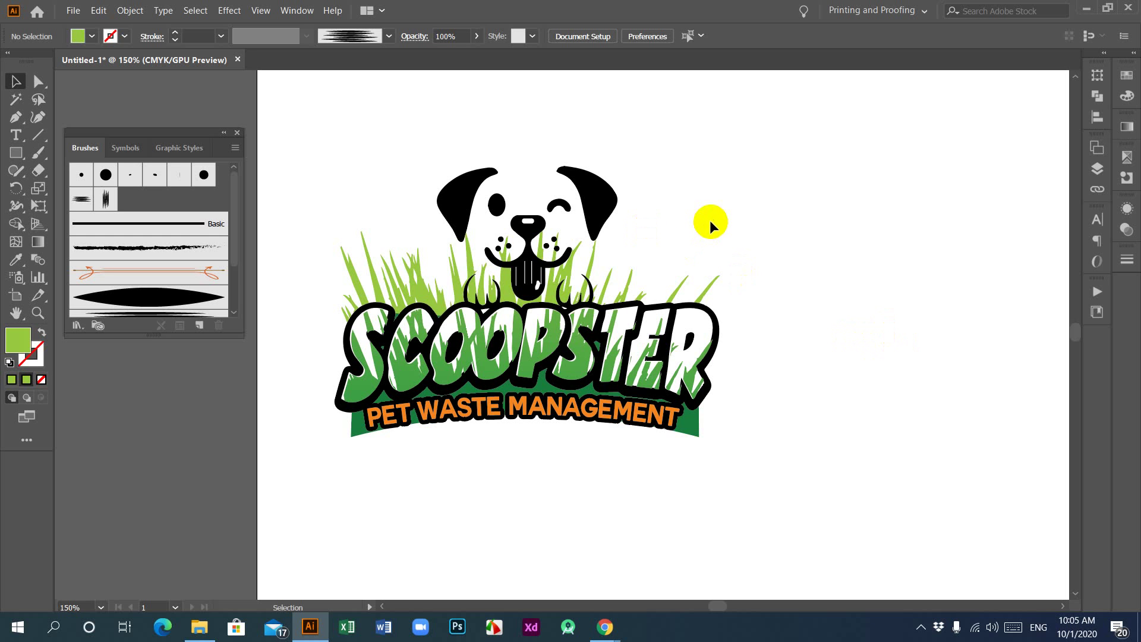
Bring the dog's nose, mouth and tongue shape in front of the background grass, and deselect it.
click(599, 194)
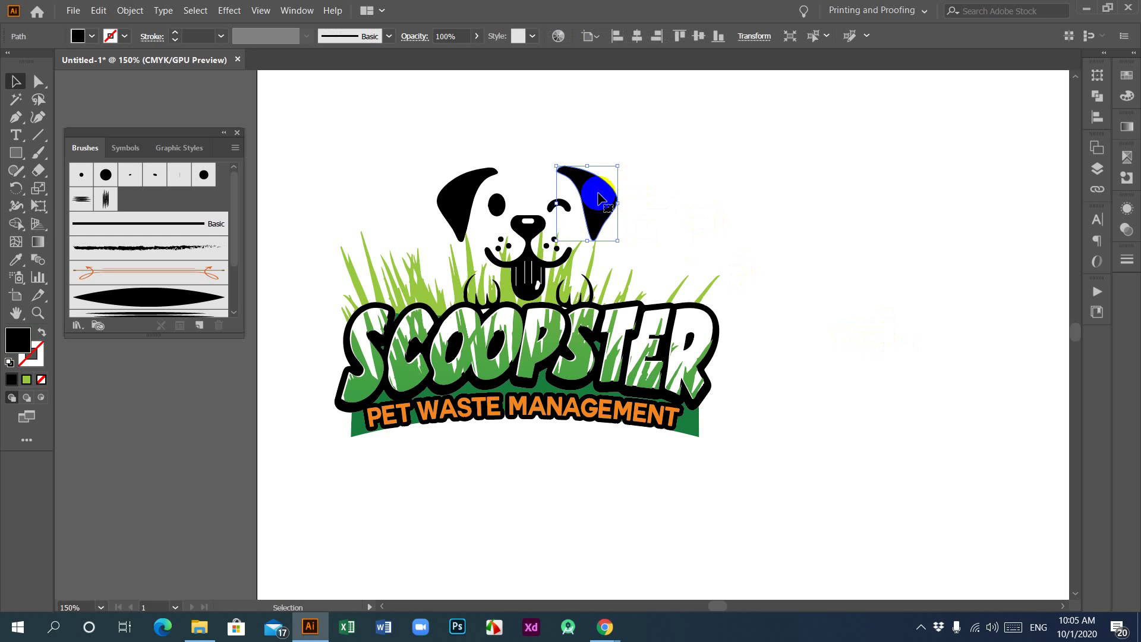
click(711, 218)
click(537, 259)
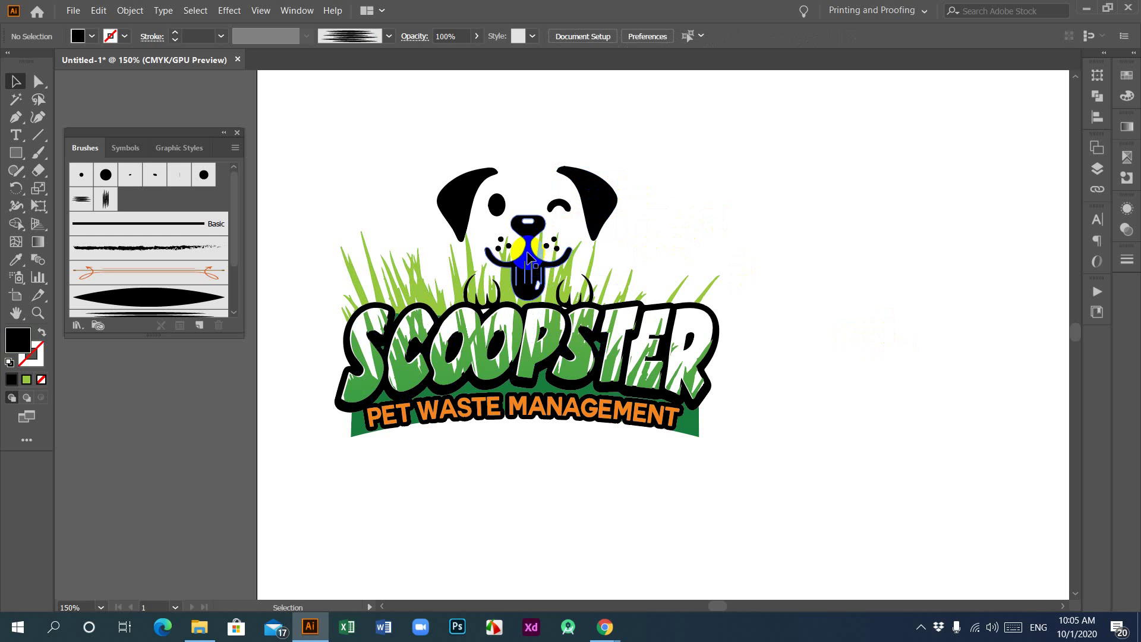
click(531, 257)
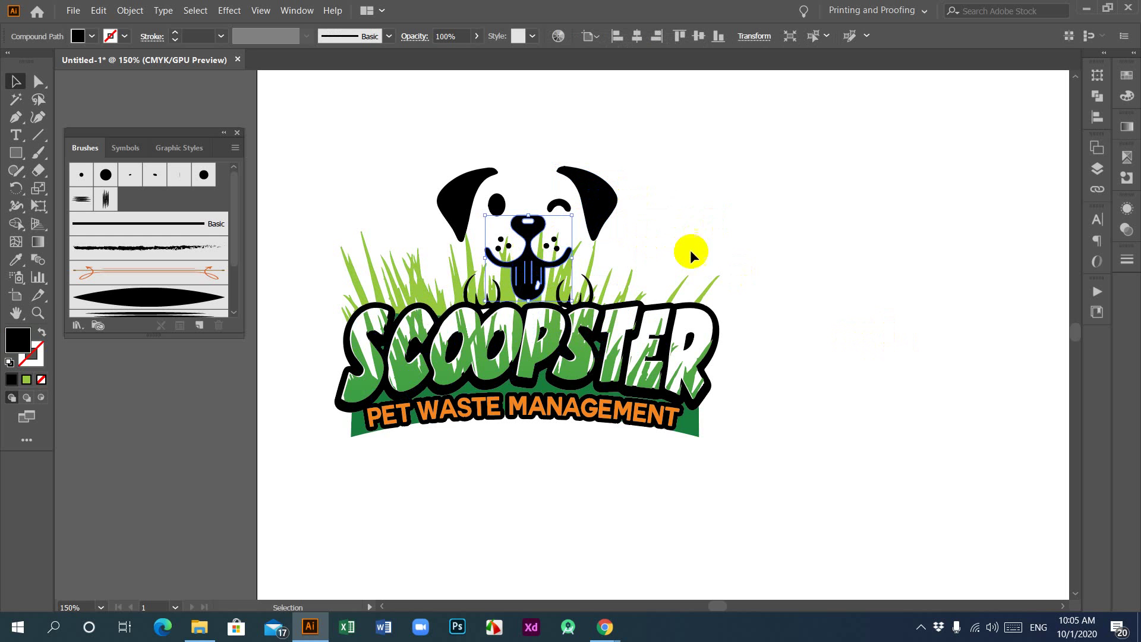
key(ctrl)
click(772, 194)
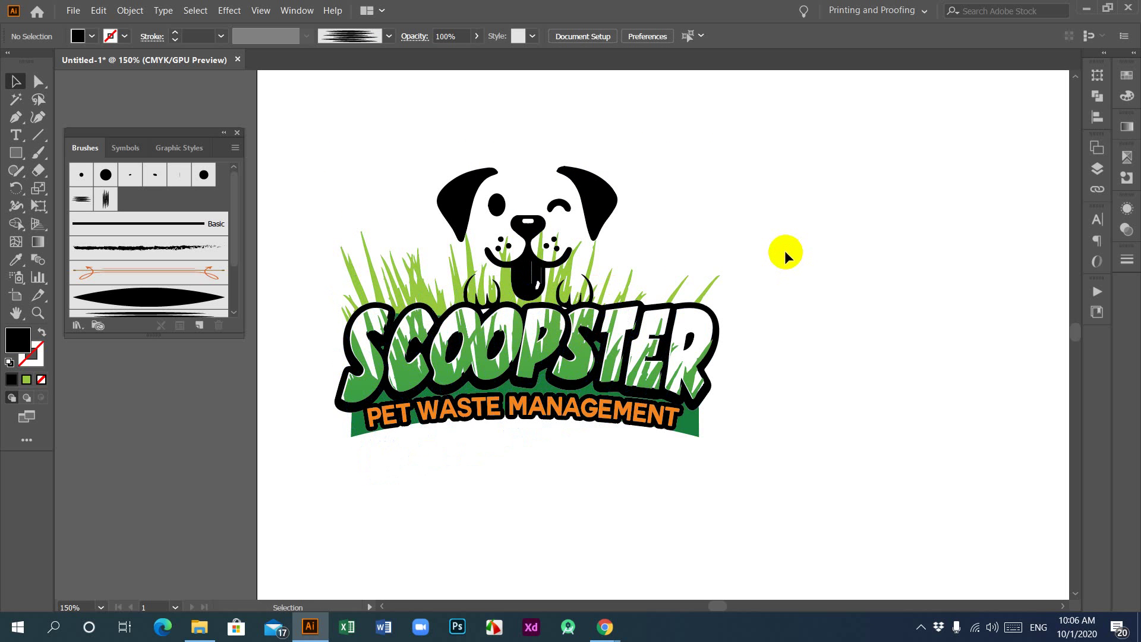
Try lowering the background grass's opacity to 62%.
click(367, 266)
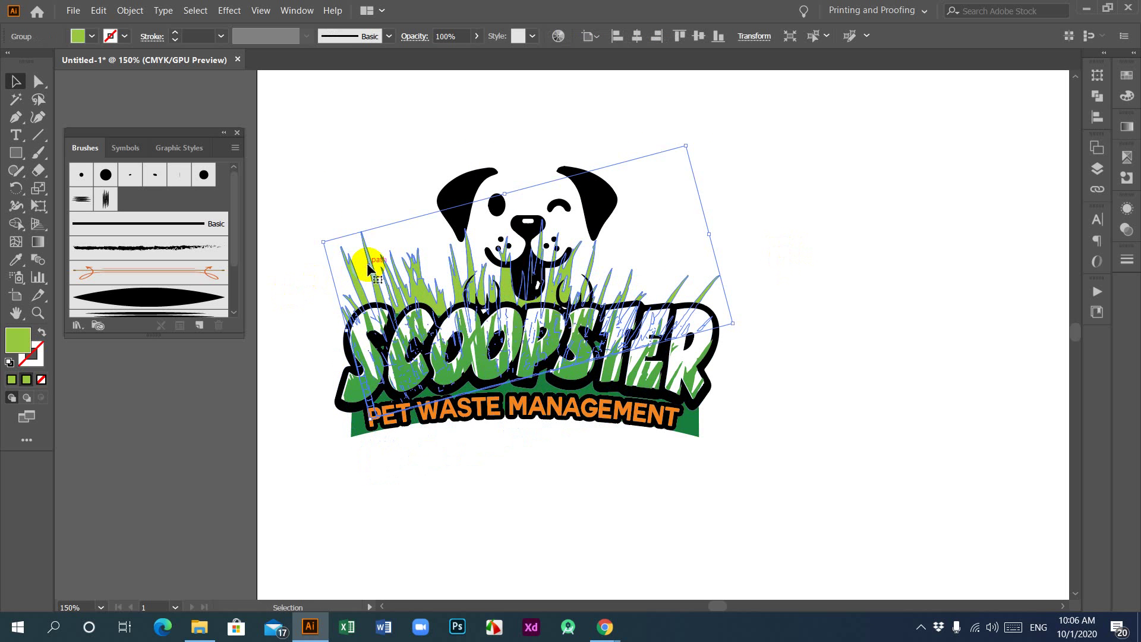
click(1127, 230)
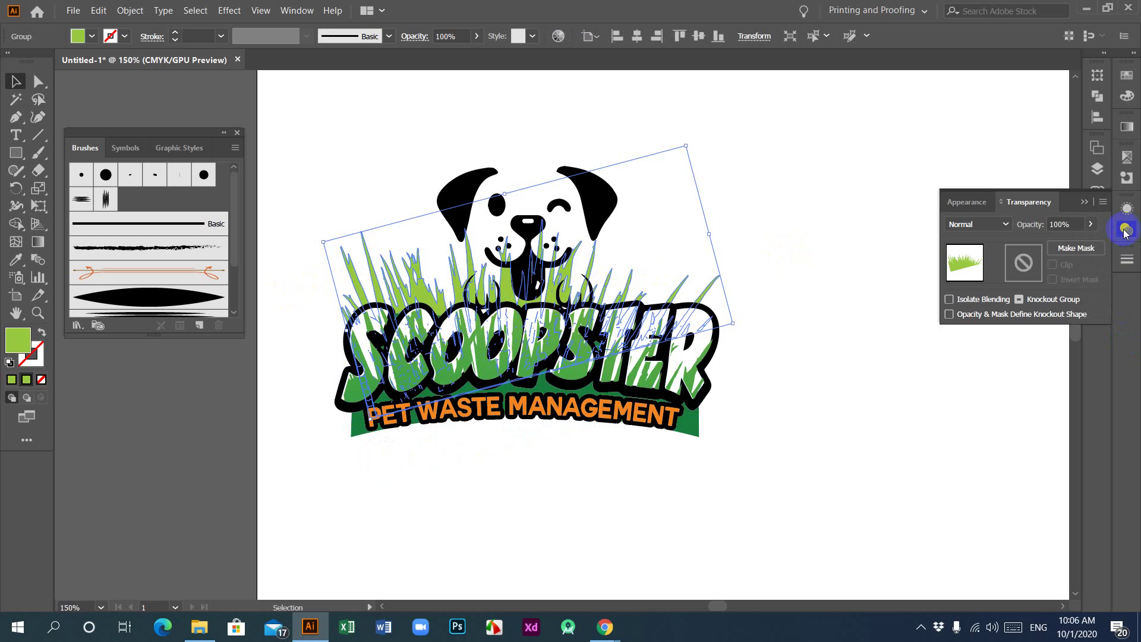
click(1091, 225)
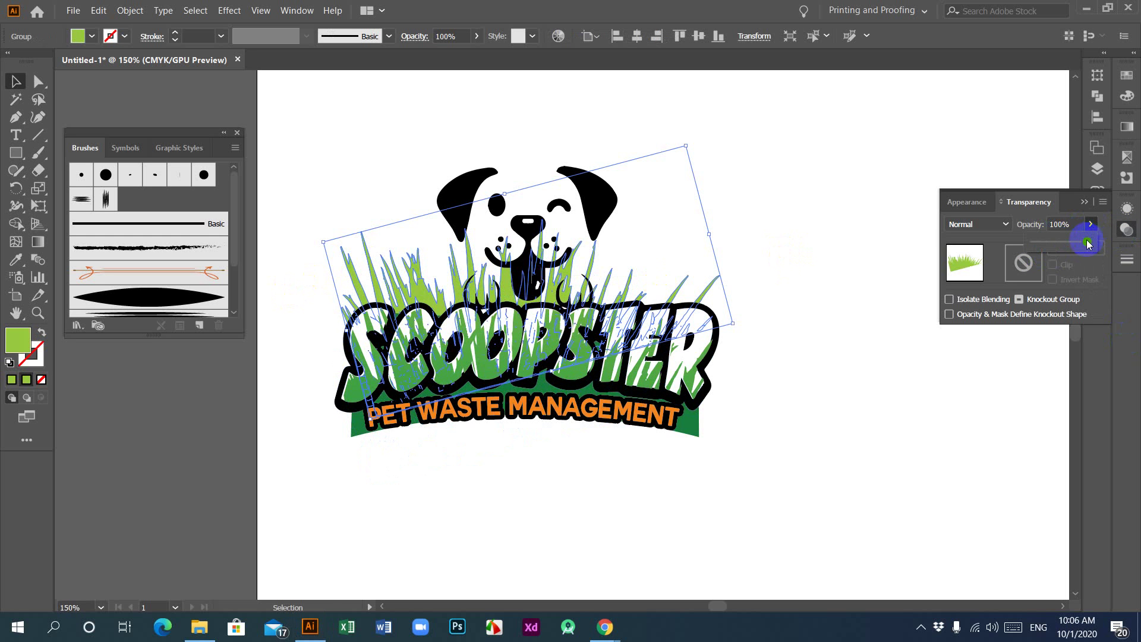
drag(1087, 241, 1071, 243)
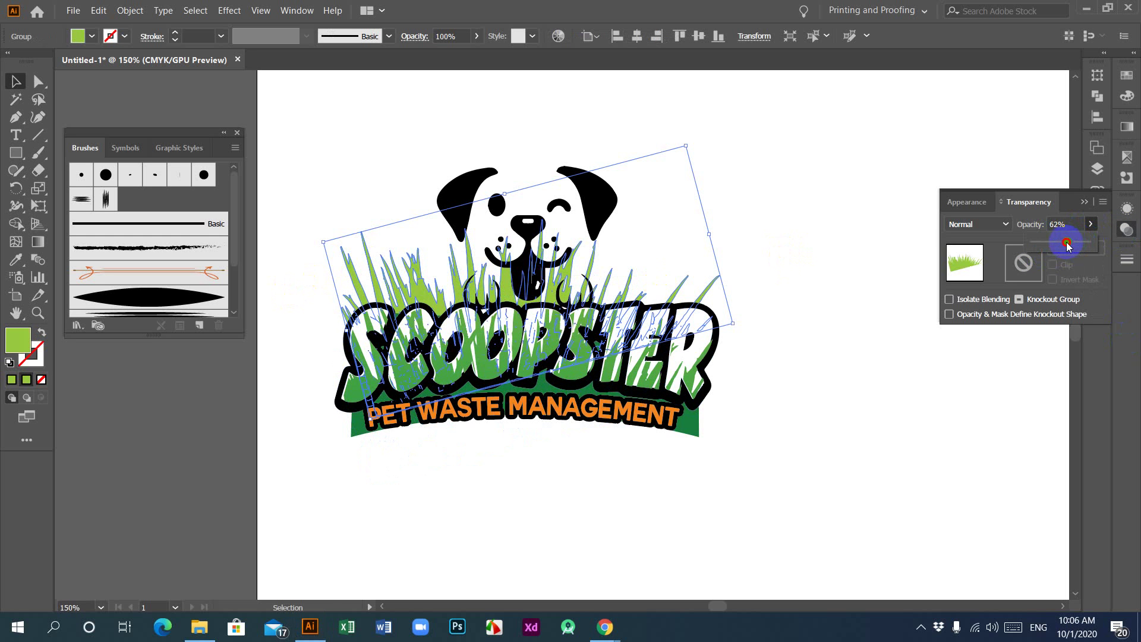
click(823, 326)
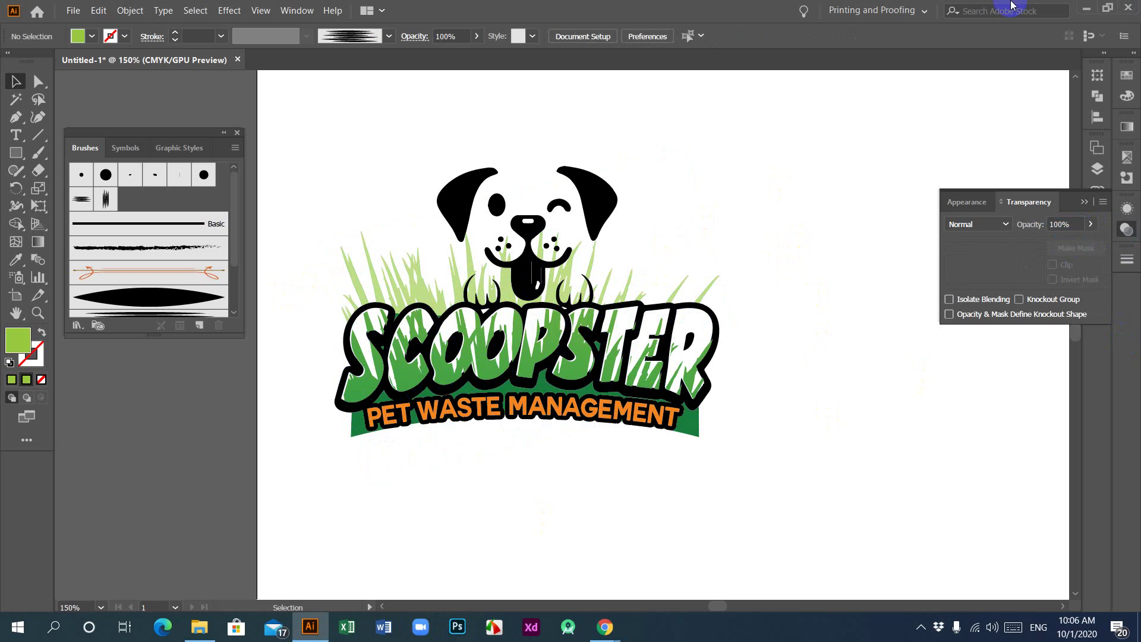
Restore the background grass to 100% opacity and close the transparency settings.
click(629, 285)
click(1091, 224)
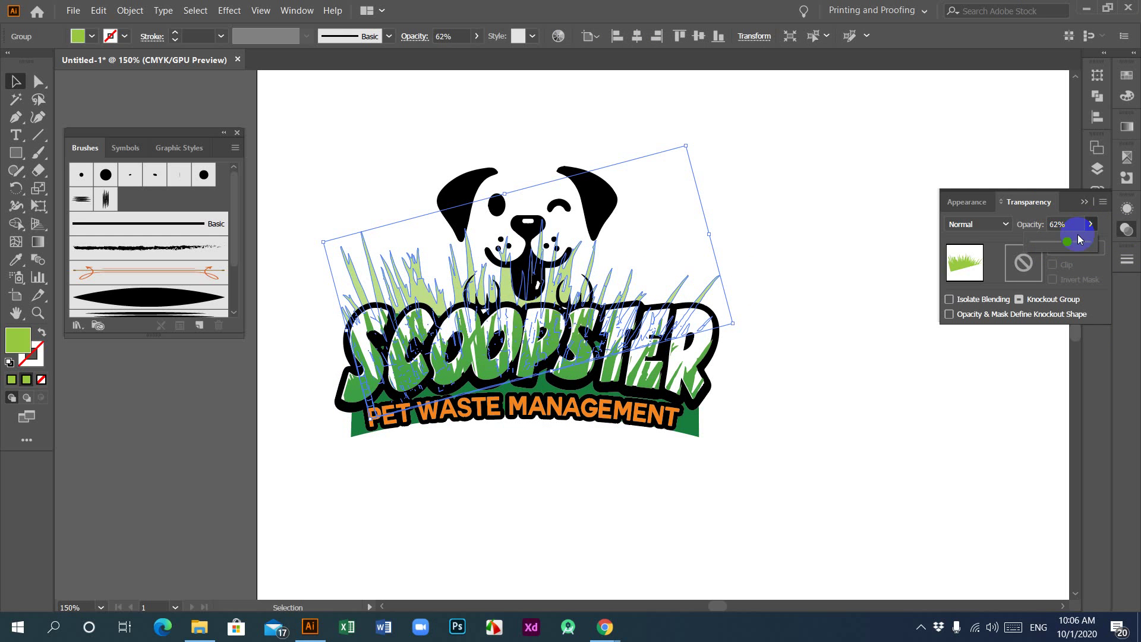
drag(1067, 242, 1088, 242)
click(850, 380)
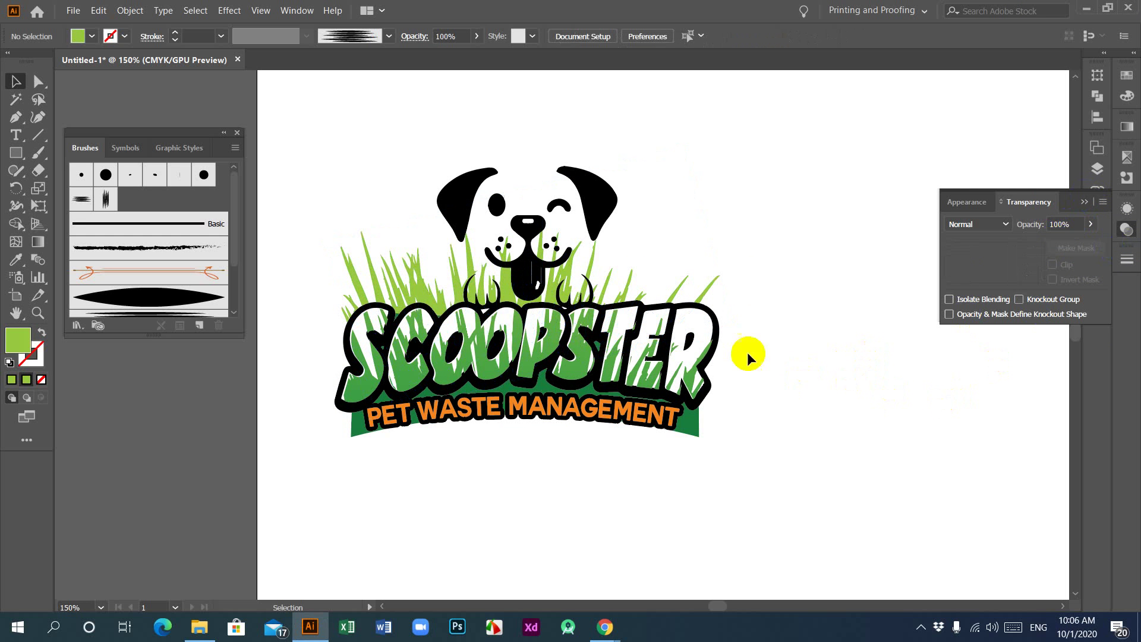
click(1084, 202)
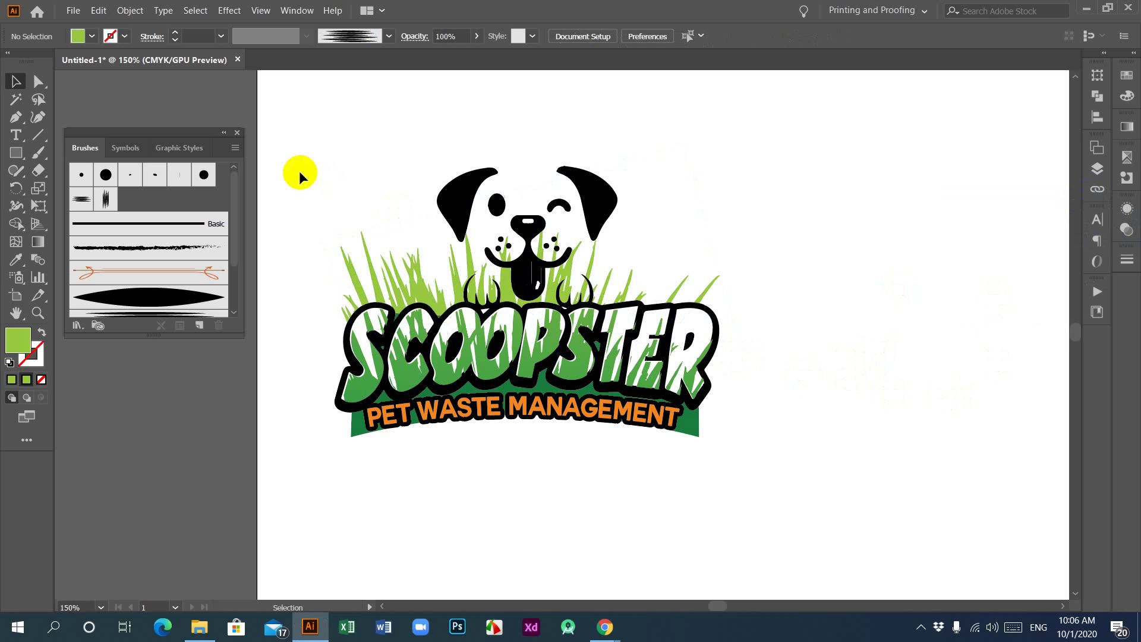
Group all the artwork of the Scoopster logo, check that it selects as one object, and deselect it.
drag(299, 170, 764, 484)
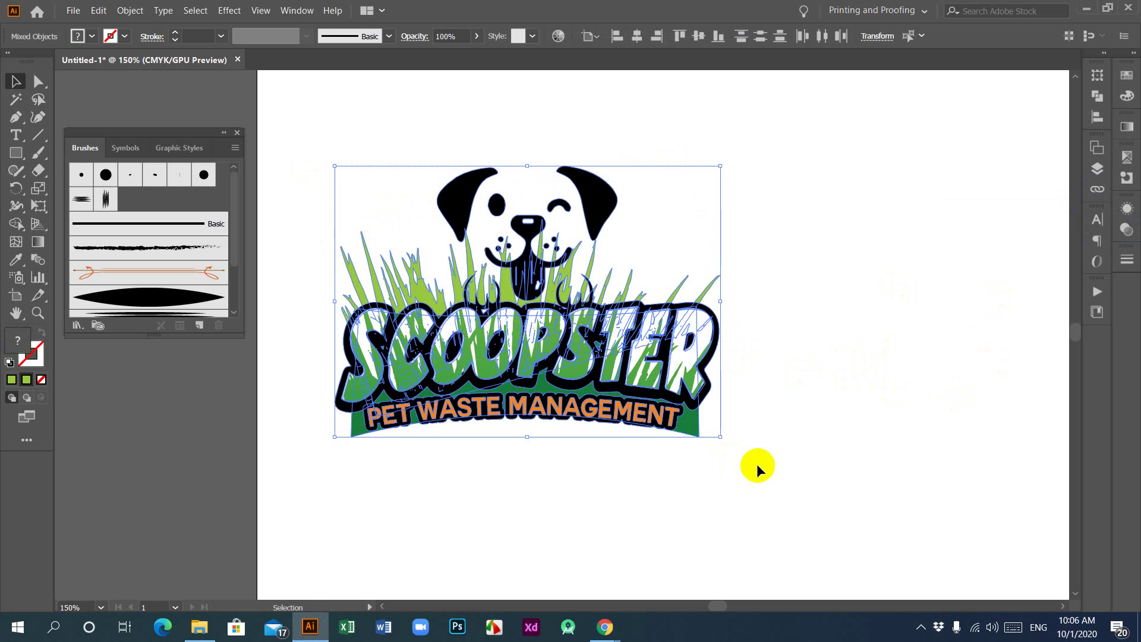
key(a)
key(v)
click(830, 344)
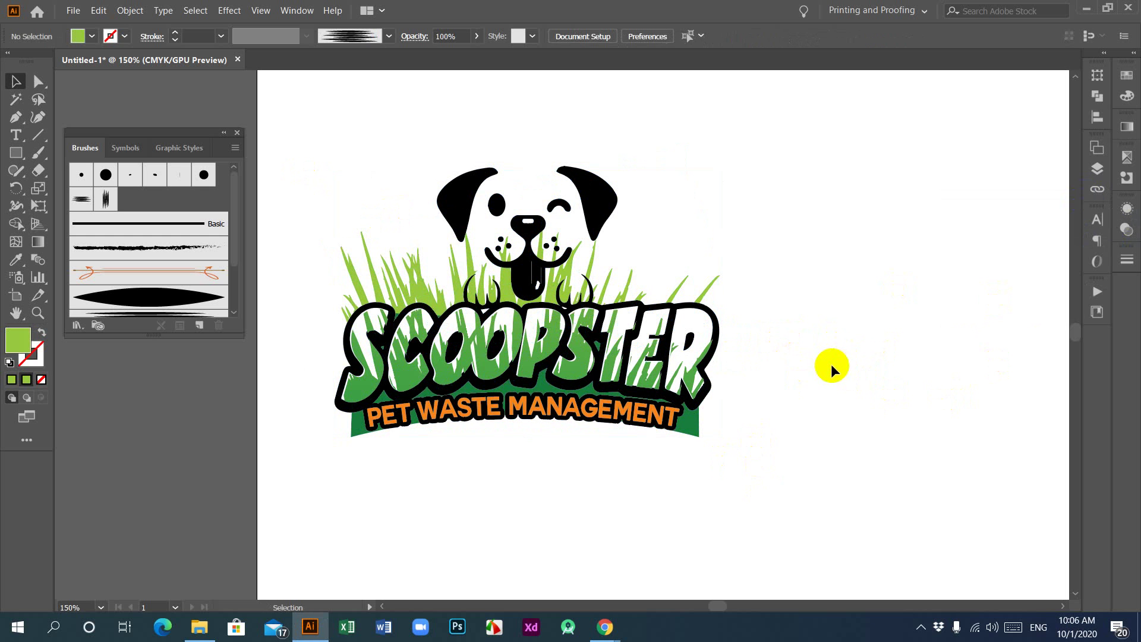
drag(317, 127, 764, 464)
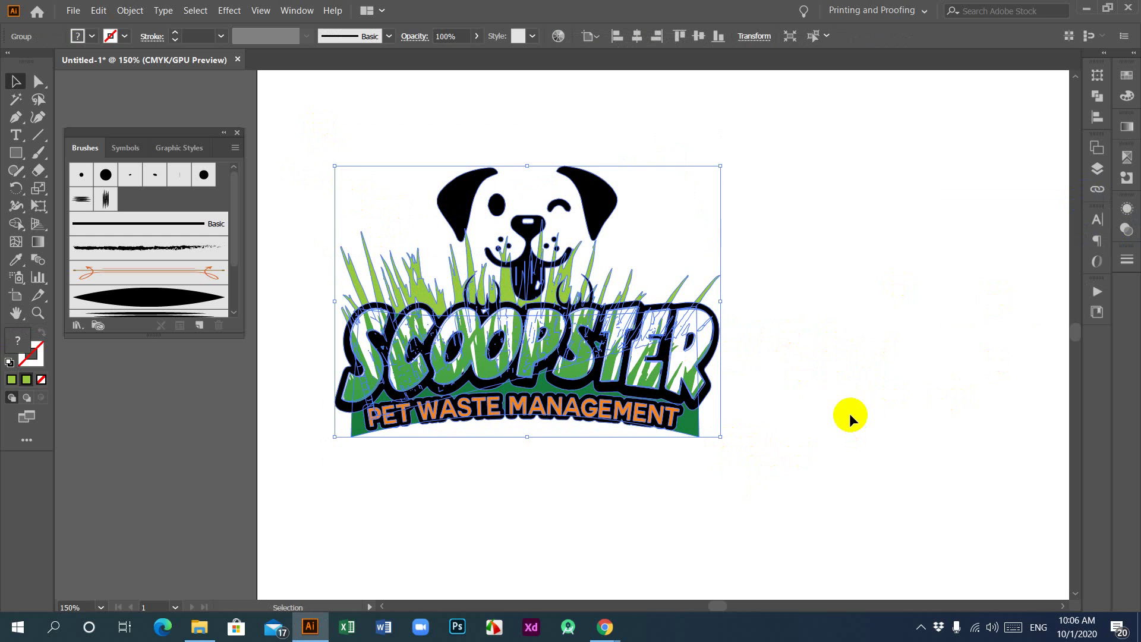
click(836, 371)
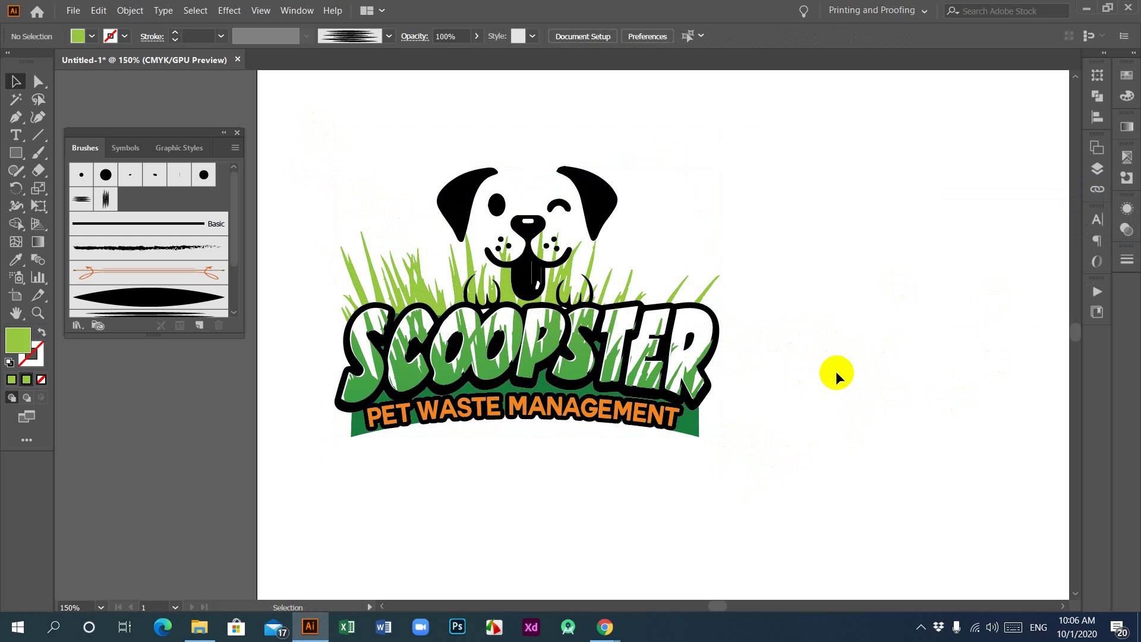
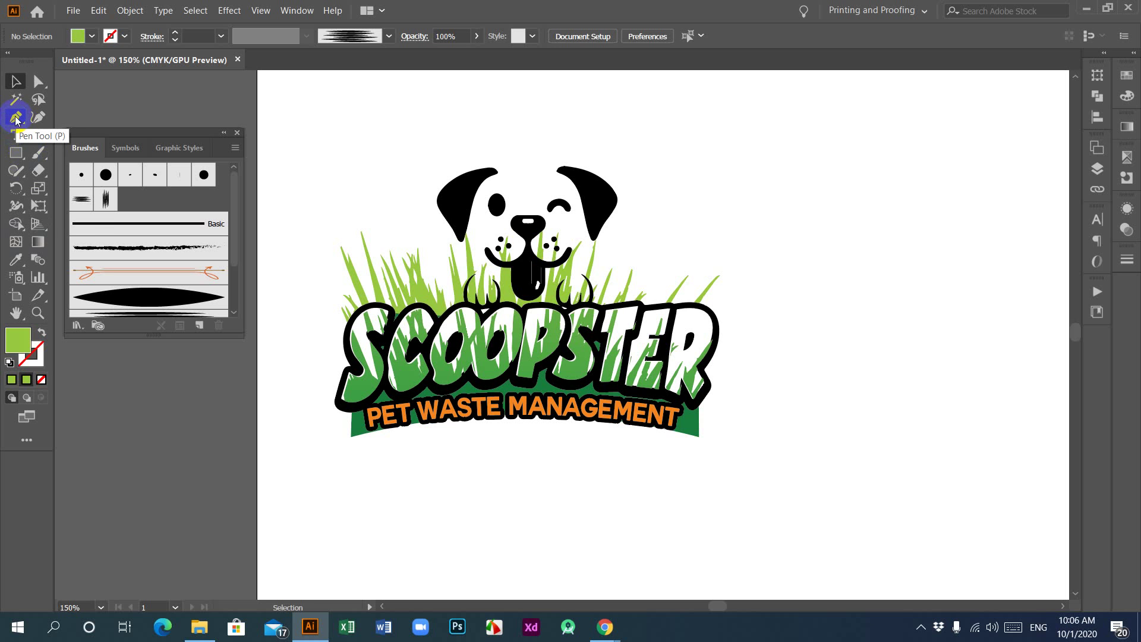
Draw a circle centred on the dog's nose, reaching from above the ears down to the upper part of the wordmark.
drag(16, 157, 66, 192)
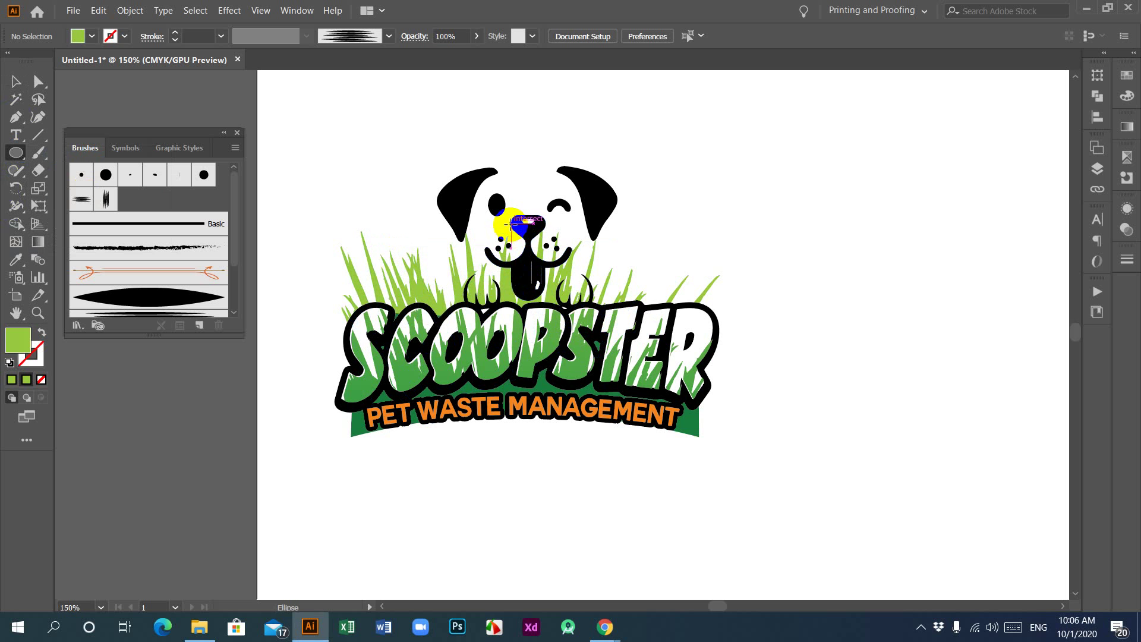
drag(528, 224, 620, 326)
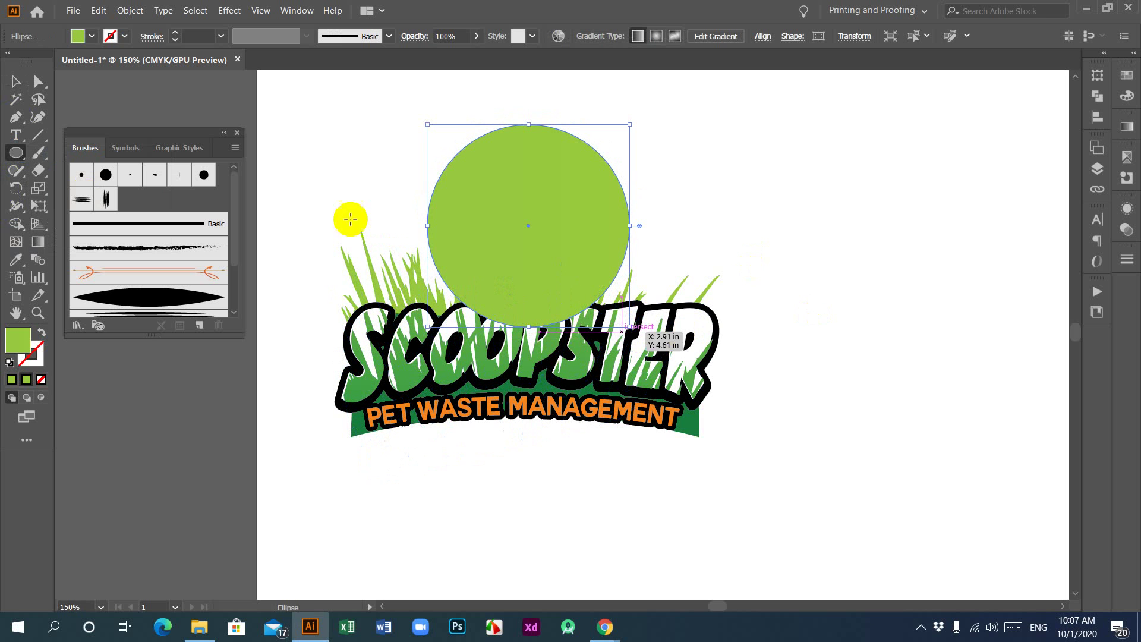
click(15, 82)
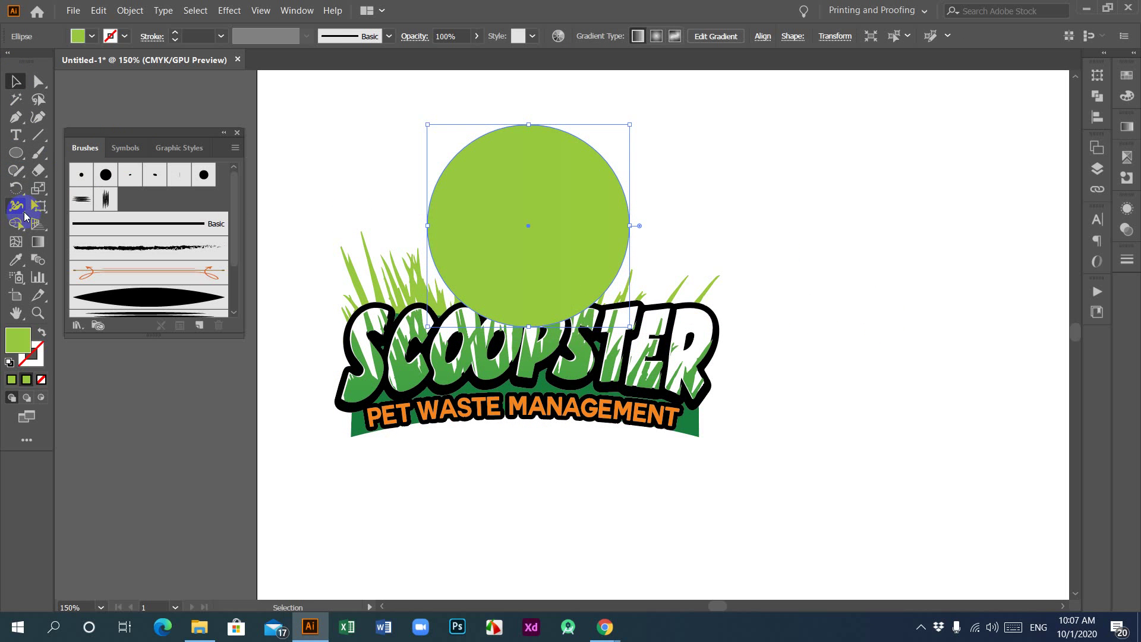
Fill the circle with the white of the artboard using the Eyedropper, and send it to the back.
click(15, 259)
click(873, 233)
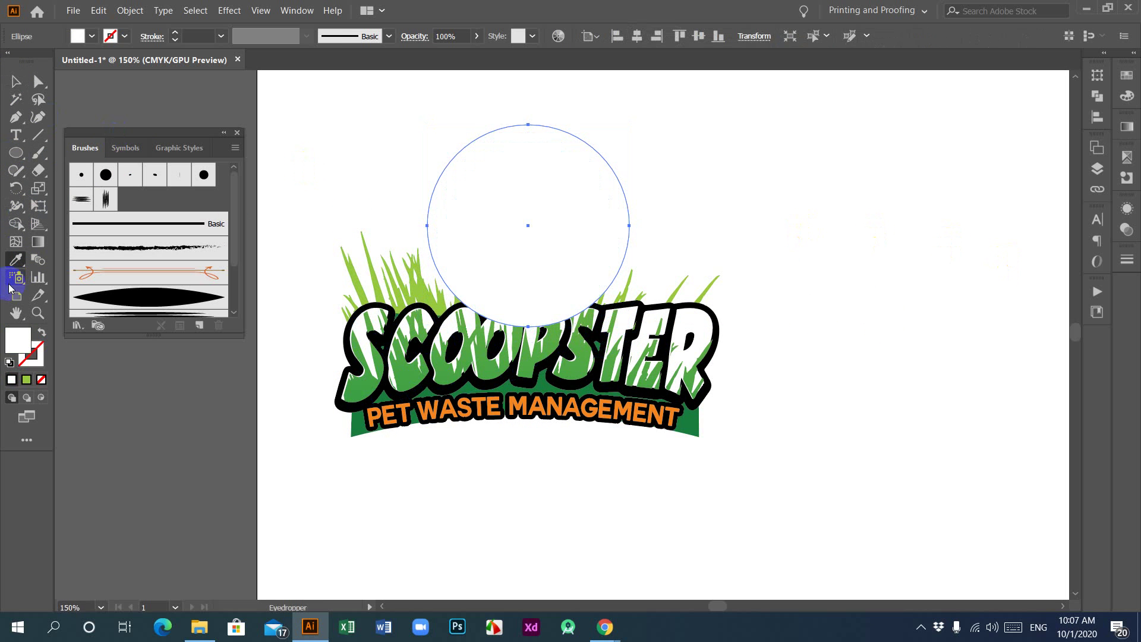
key(ctrl+shift+bracketleft)
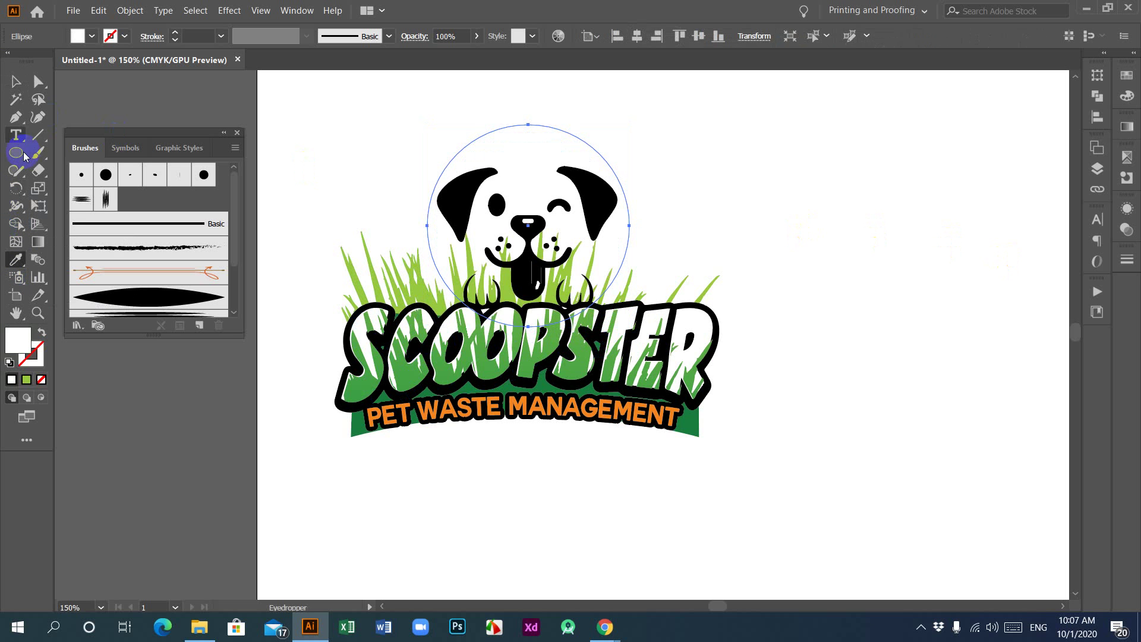
Ungroup the logo and send the background grass to the back, behind the white circle around the dog's face.
click(15, 82)
click(397, 293)
right_click(397, 292)
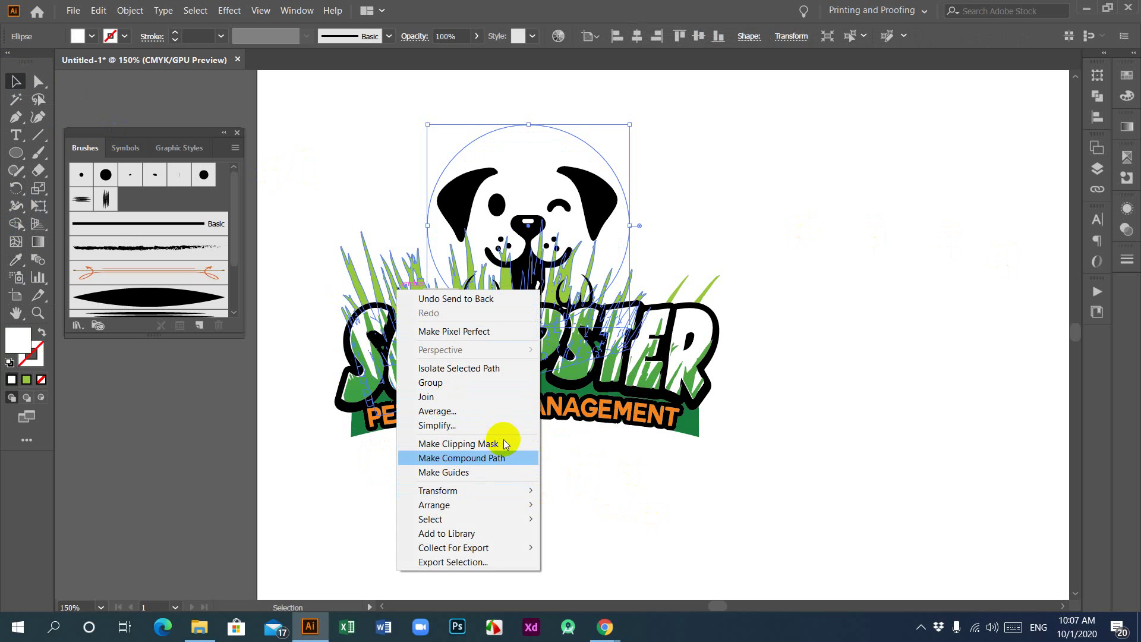
click(724, 508)
click(690, 363)
right_click(435, 376)
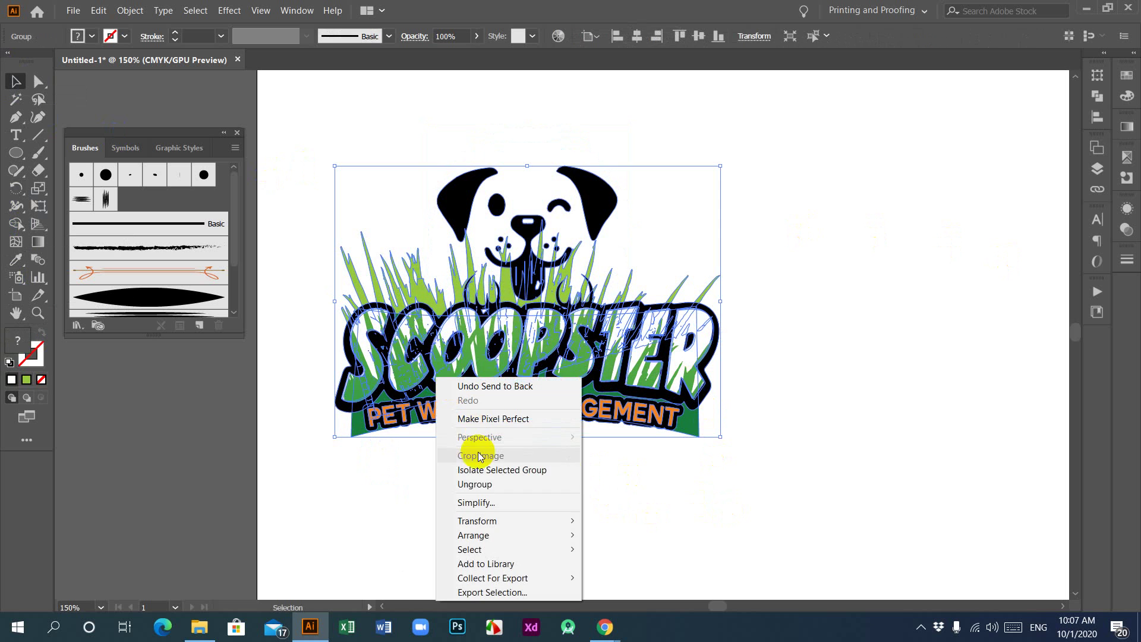
click(479, 482)
click(759, 374)
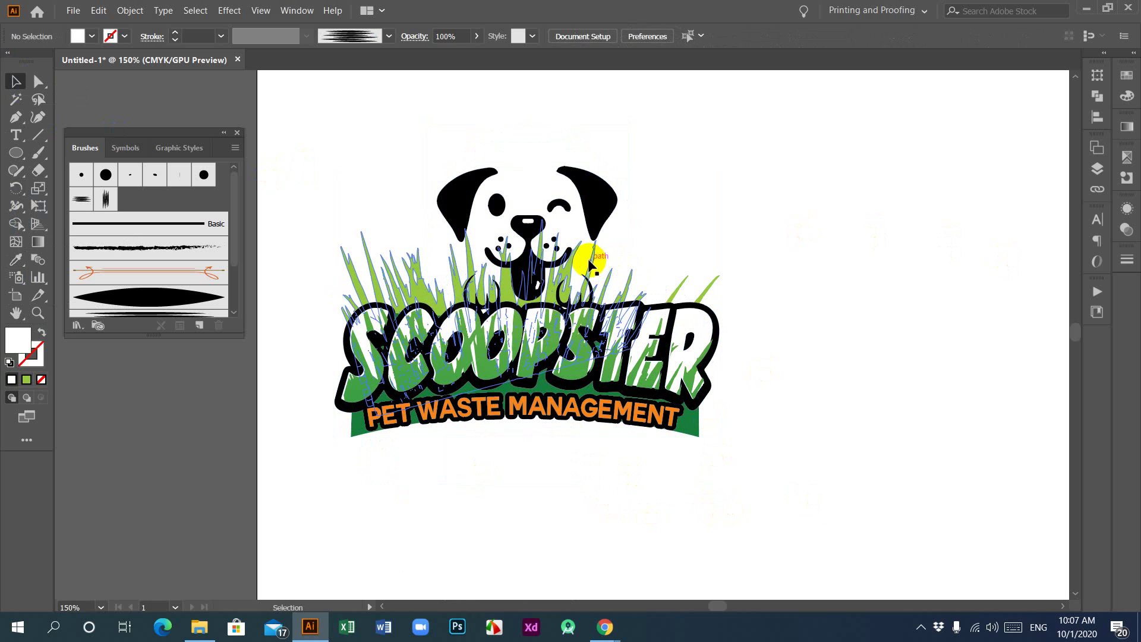
click(705, 287)
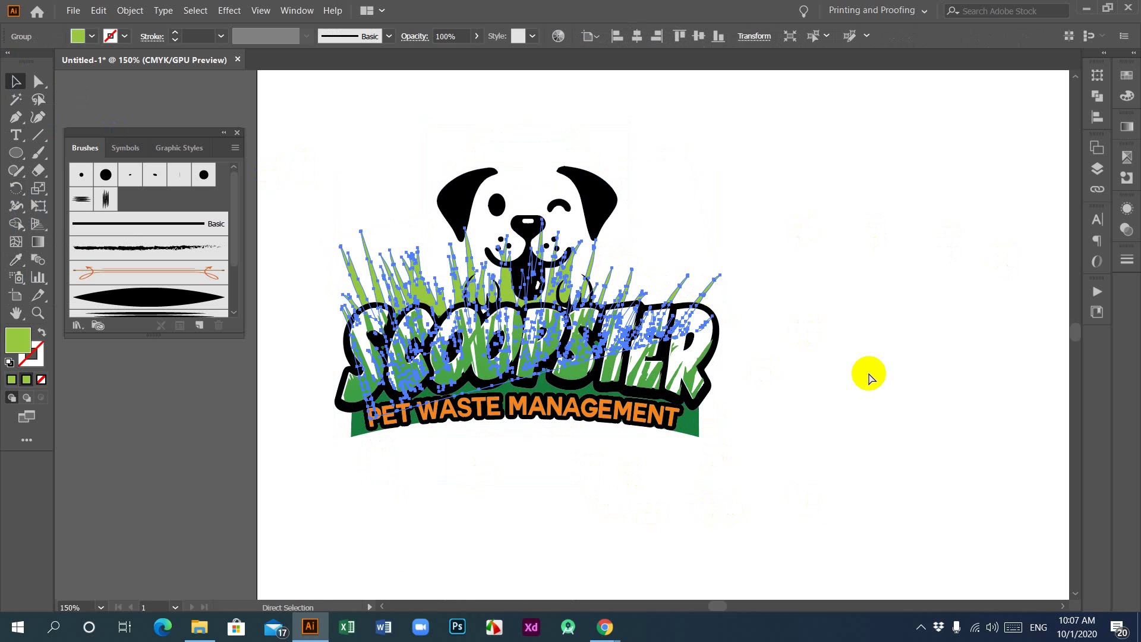
click(768, 263)
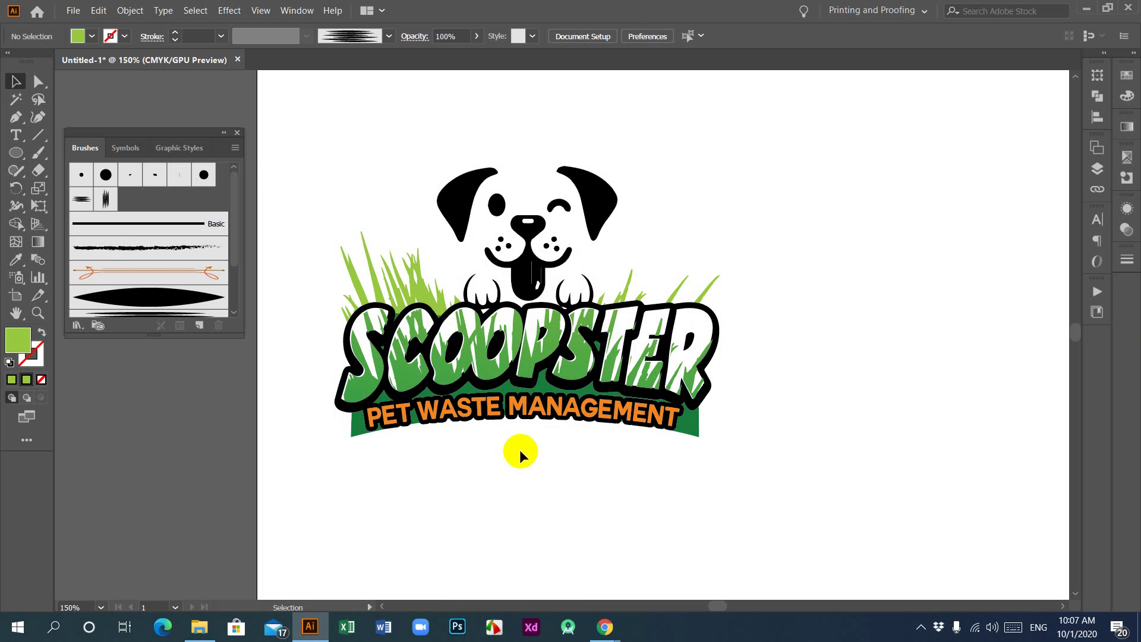
Recolour the grass clipped inside the SCOOPSTER lettering with the light green of the background grass using the Eyedropper, and exit isolation mode.
drag(520, 456, 496, 370)
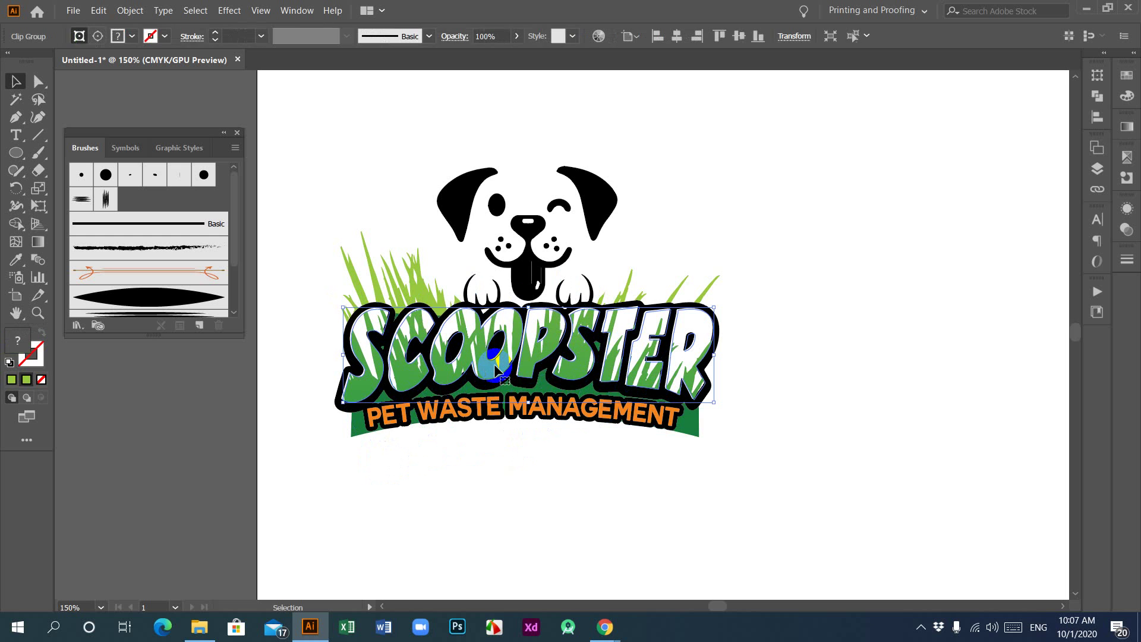
double_click(495, 369)
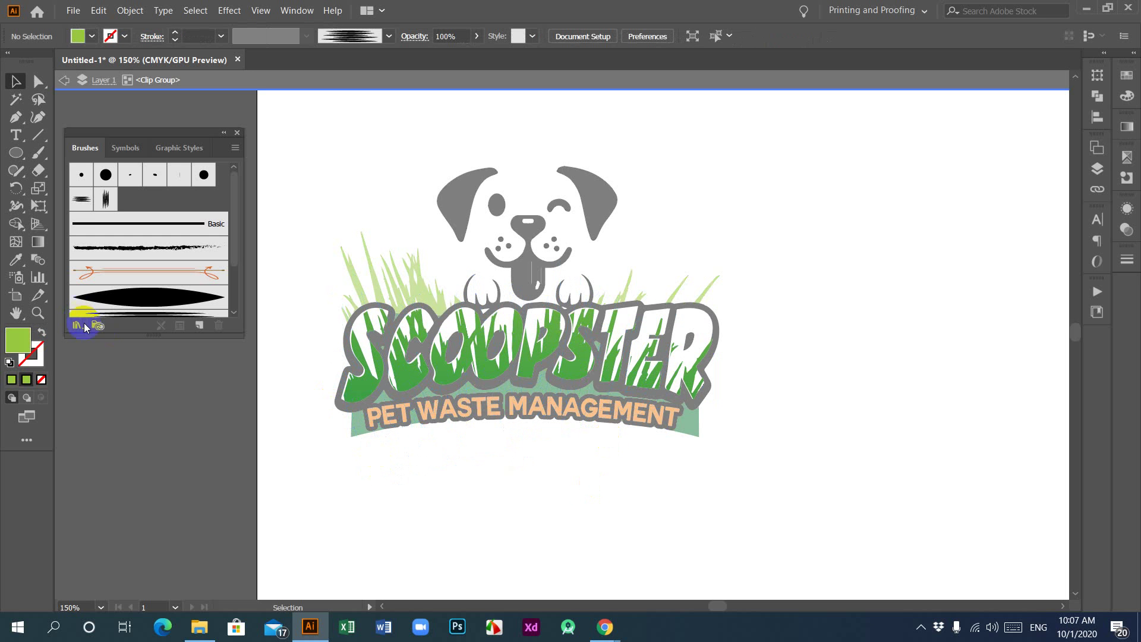
click(416, 366)
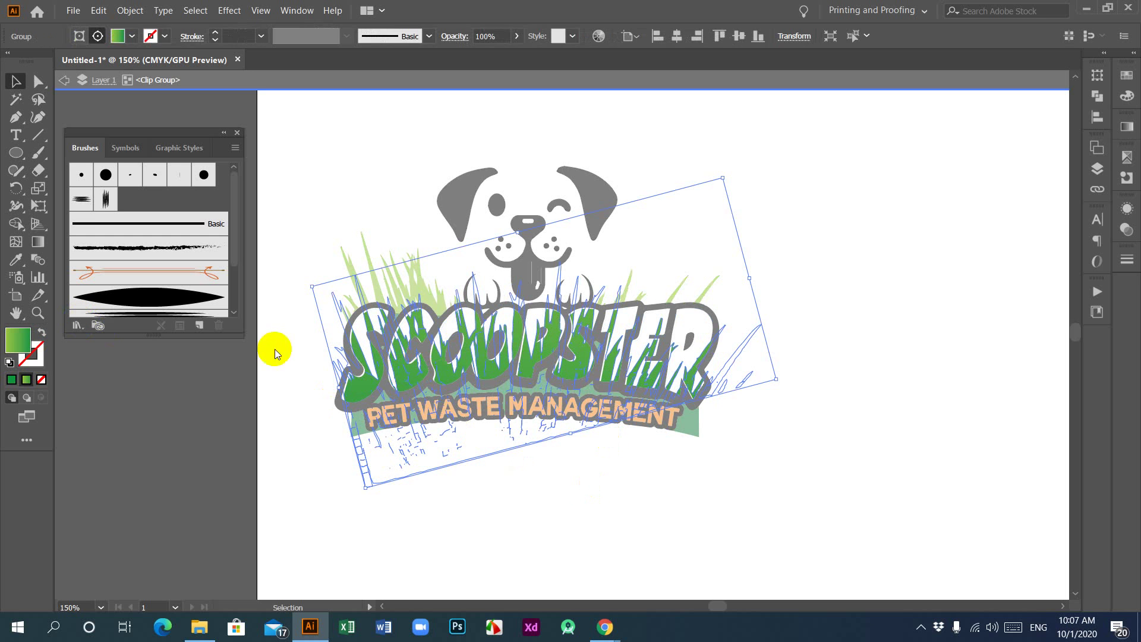
click(16, 259)
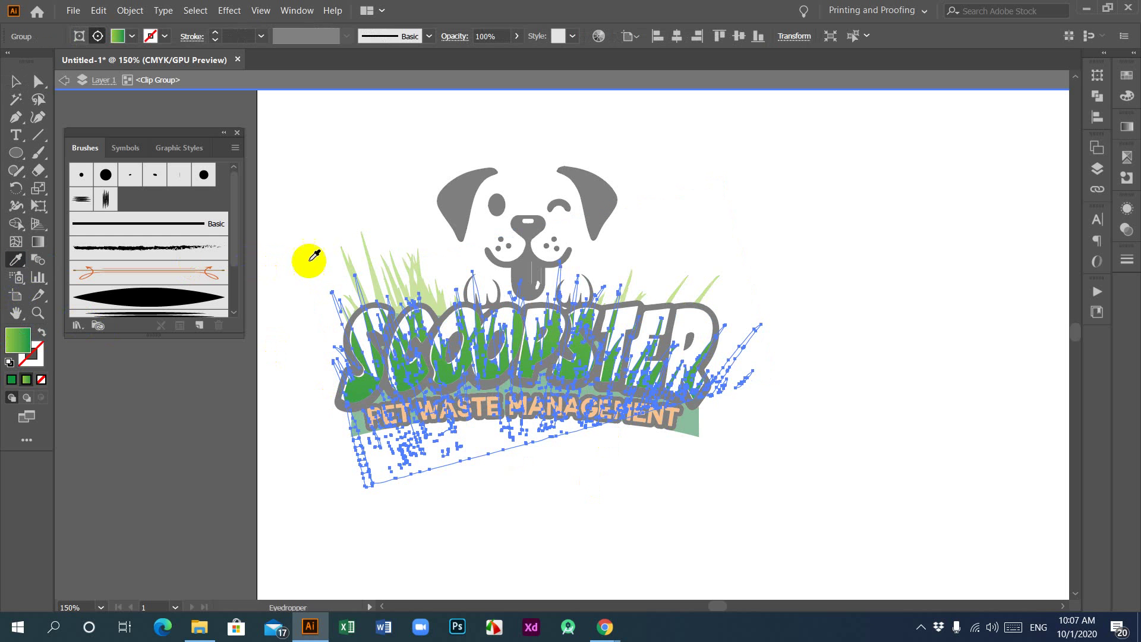
click(369, 252)
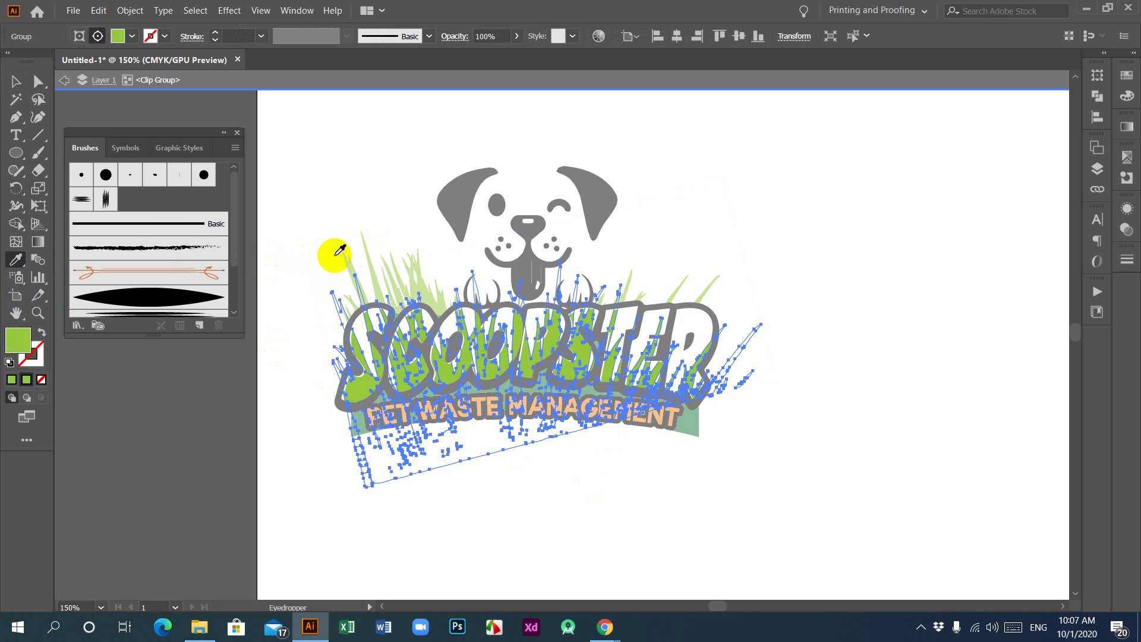
click(16, 80)
click(847, 293)
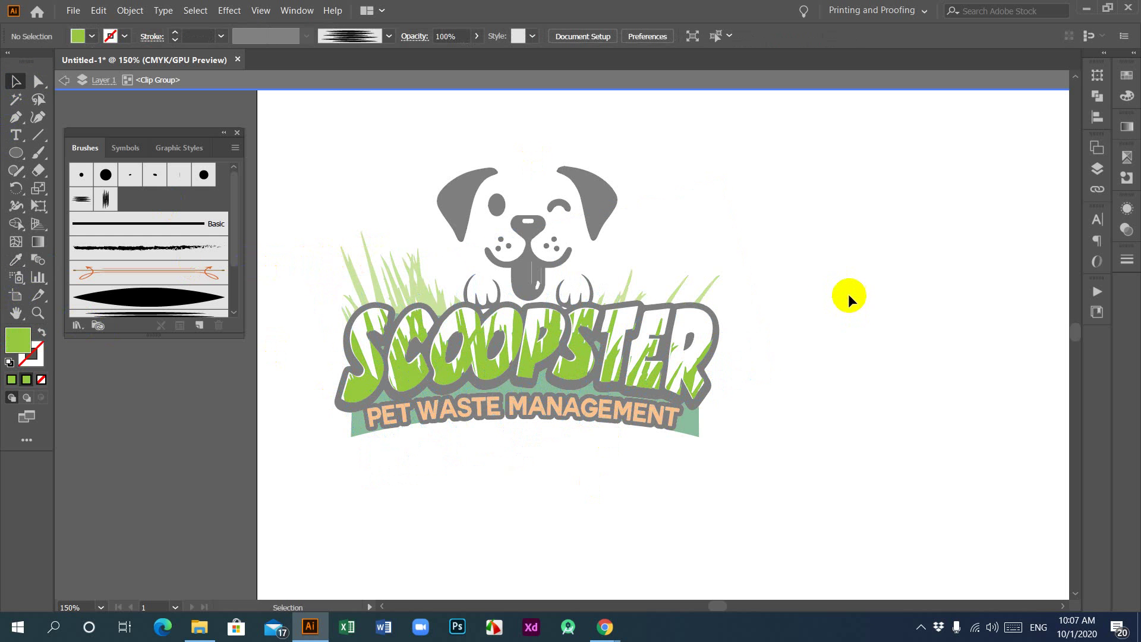
double_click(827, 280)
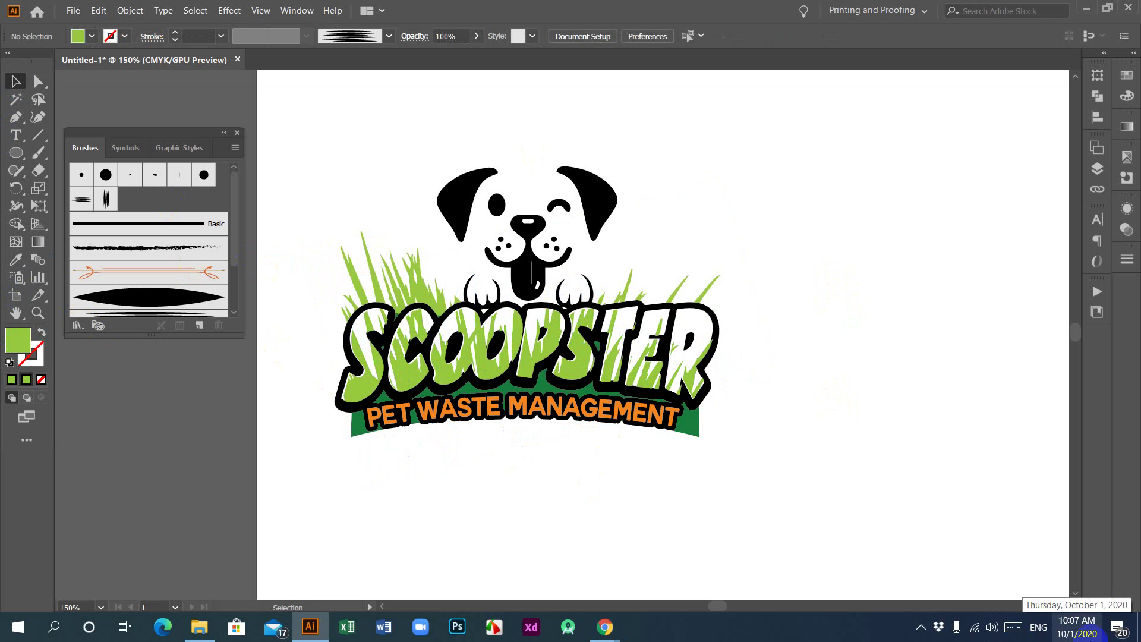
click(1103, 618)
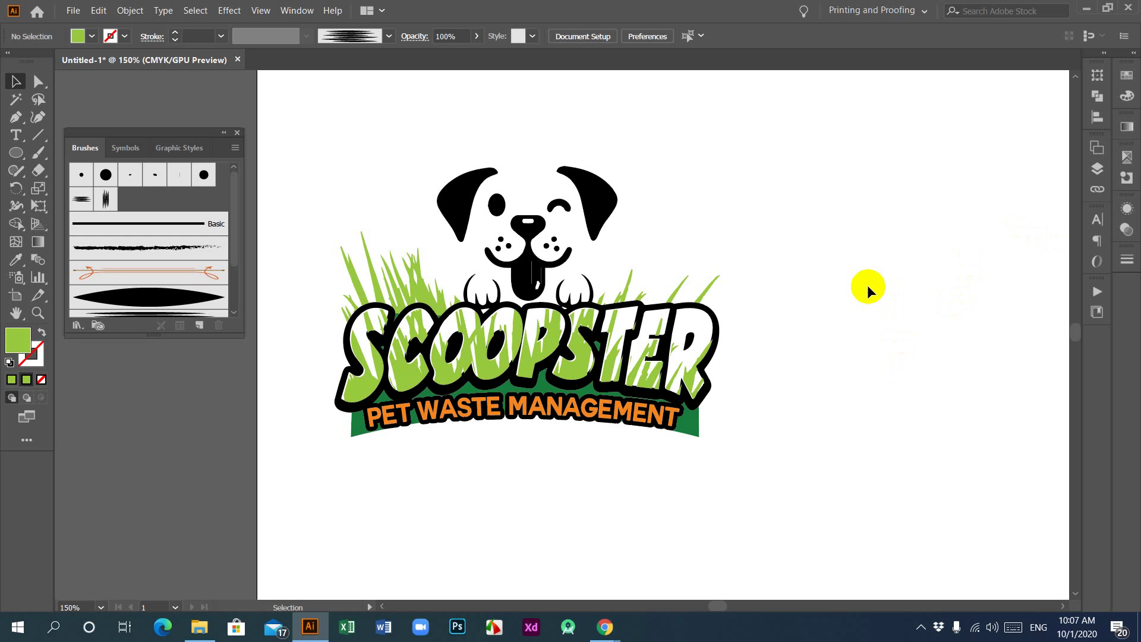
Fill the dark green band behind the PET WASTE MANAGEMENT tagline with the light green of the lettering grass using the Eyedropper.
click(697, 430)
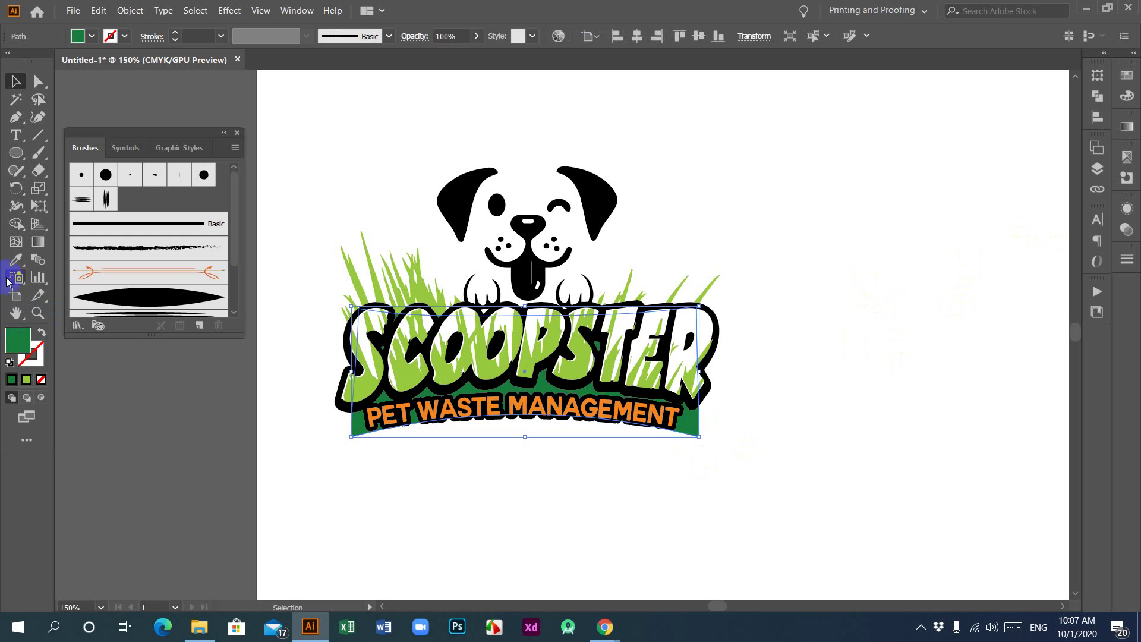
click(16, 262)
click(409, 368)
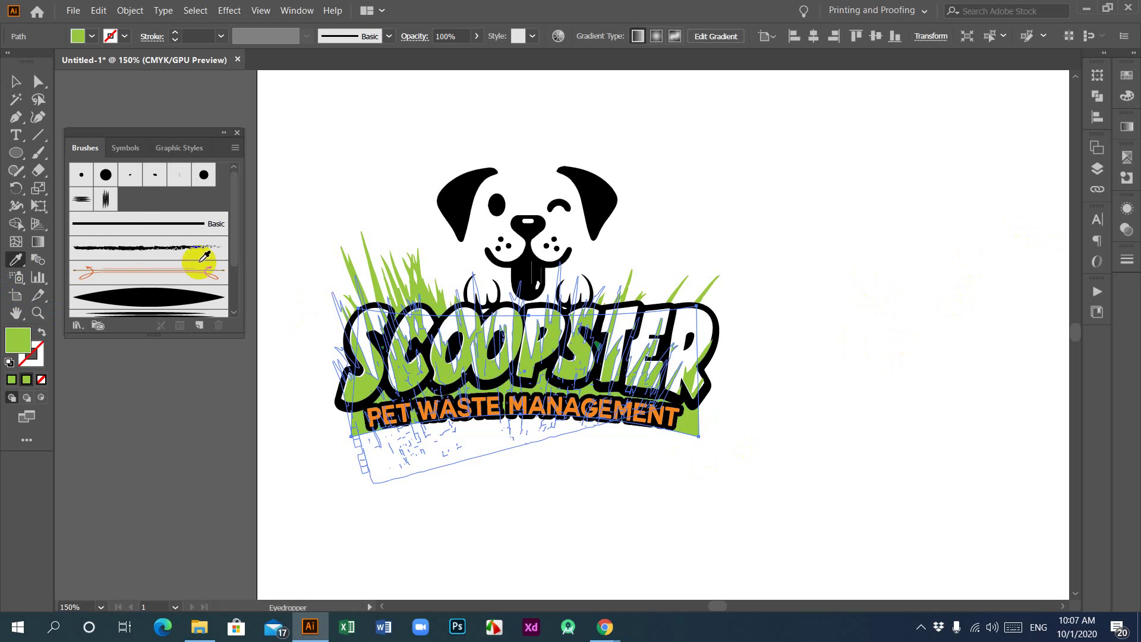
double_click(18, 340)
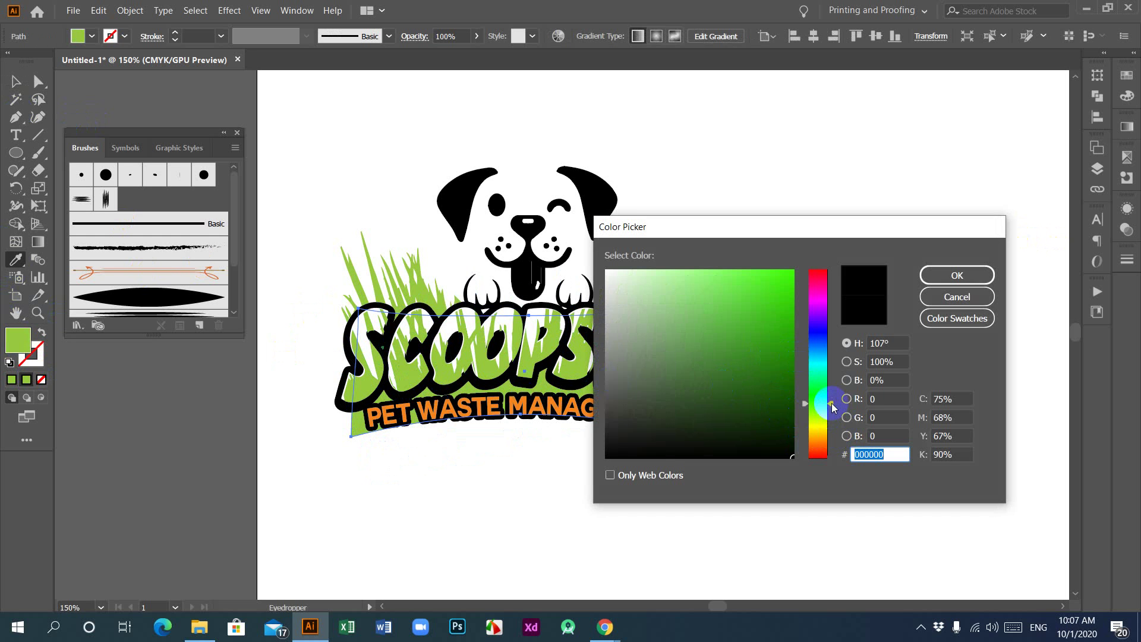
drag(832, 408, 832, 402)
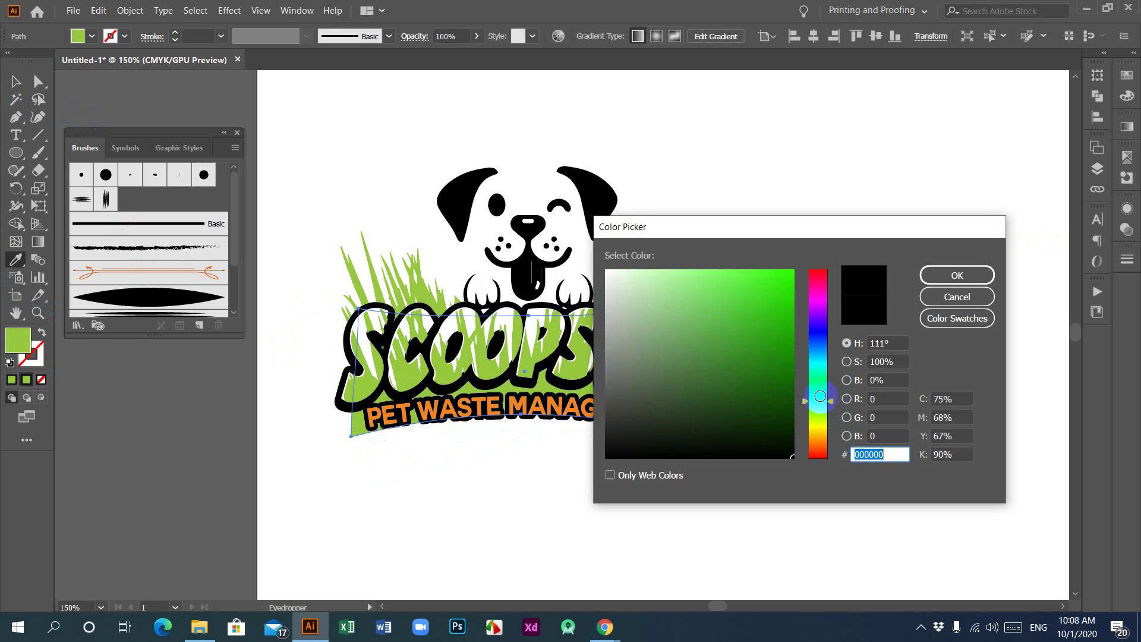
click(17, 349)
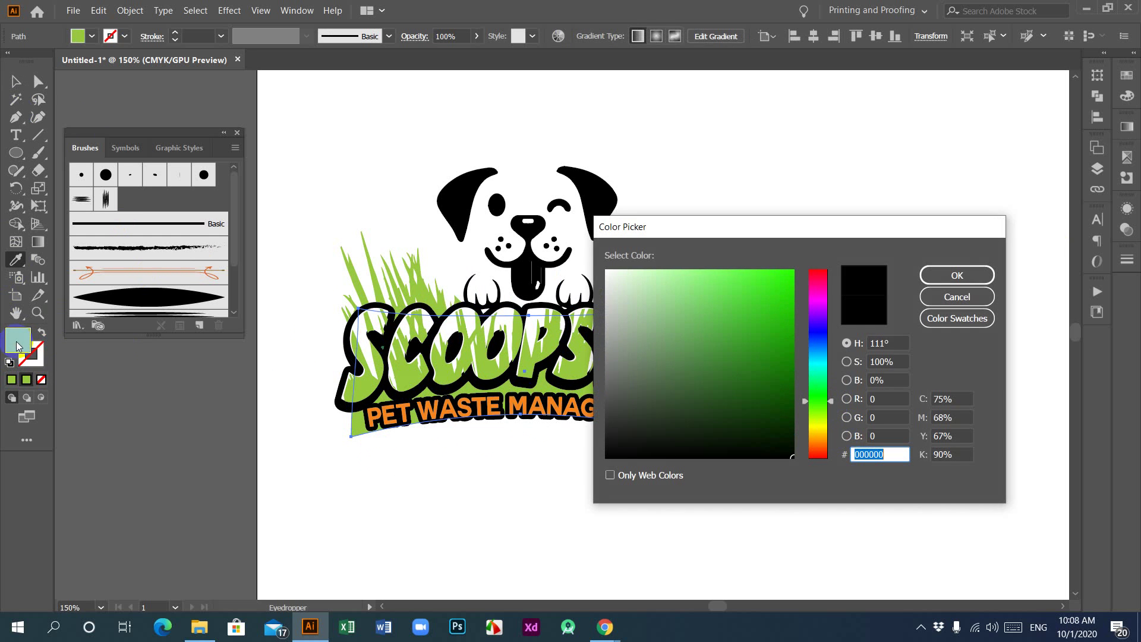
click(965, 297)
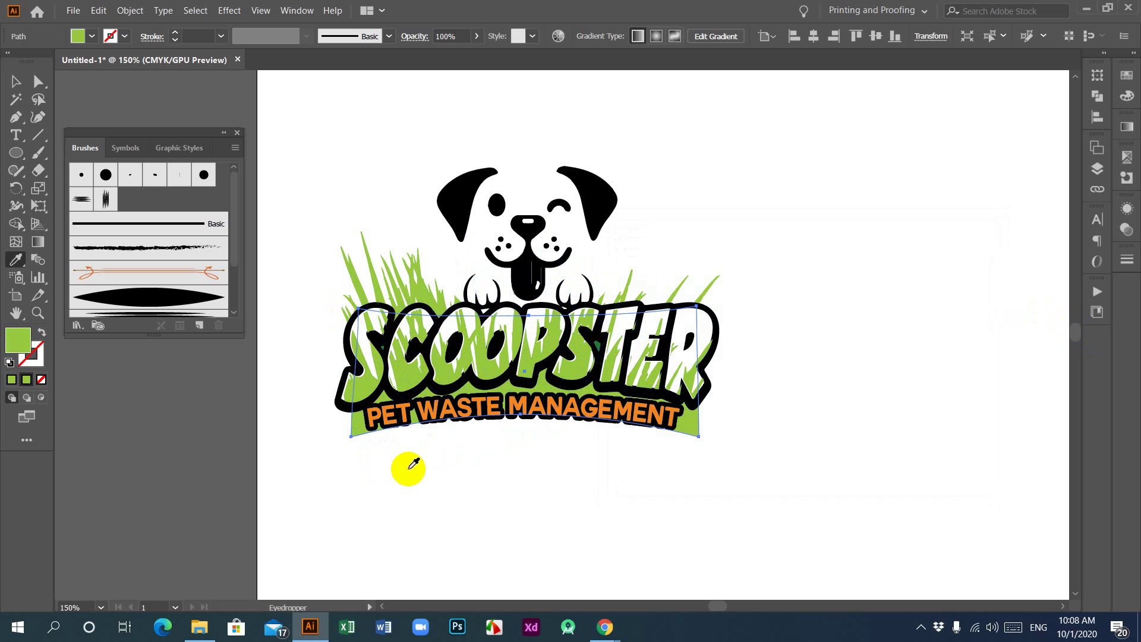
click(9, 347)
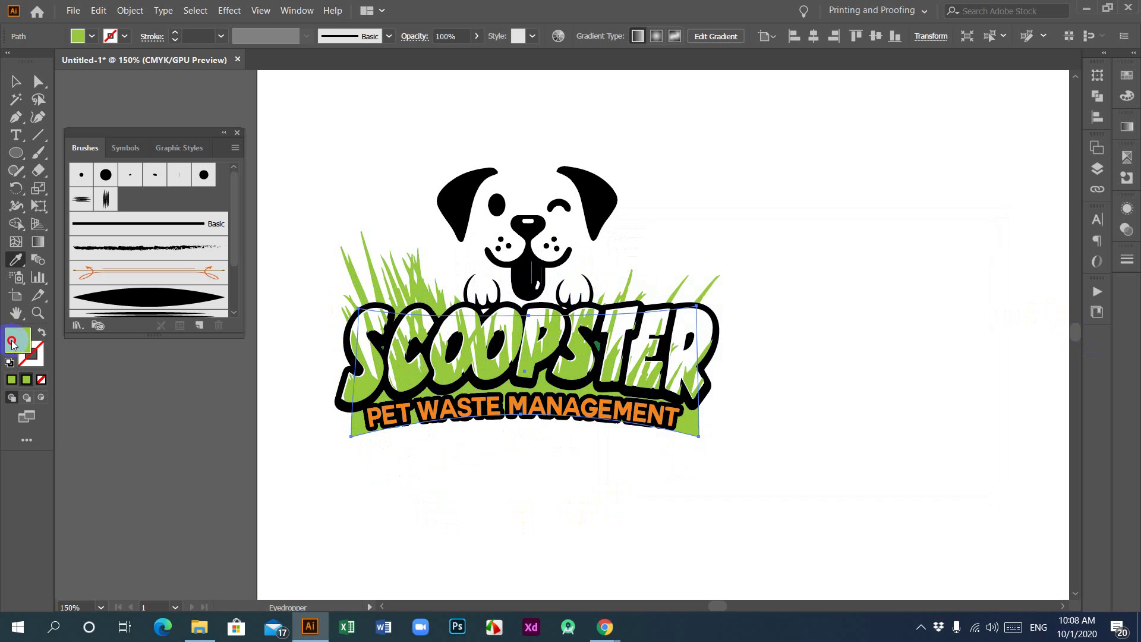
click(12, 344)
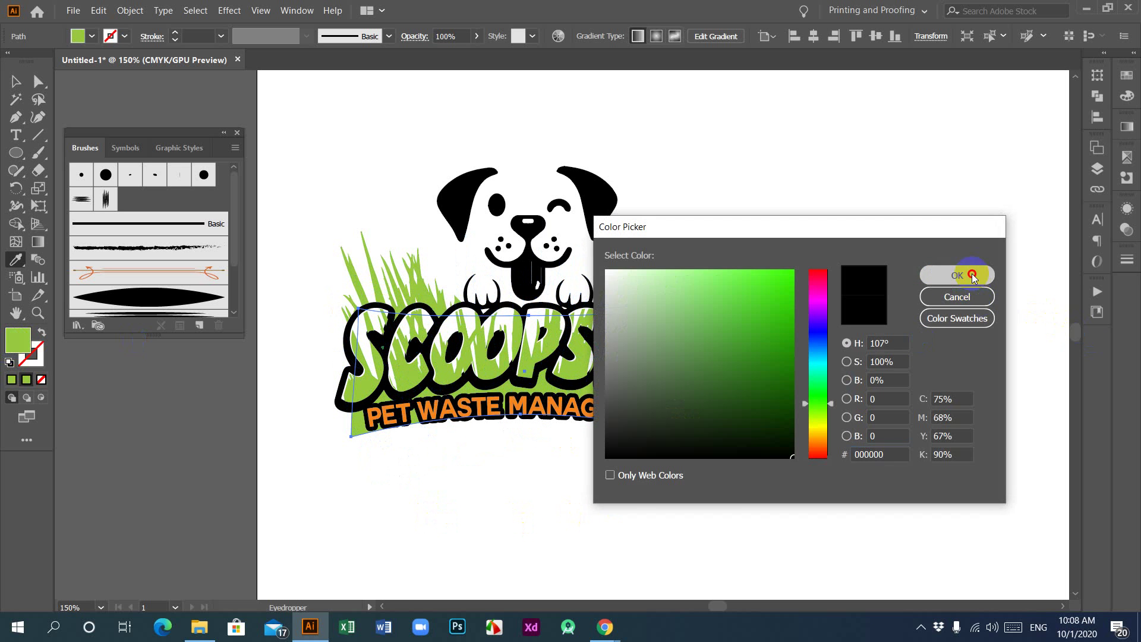
click(957, 276)
click(28, 342)
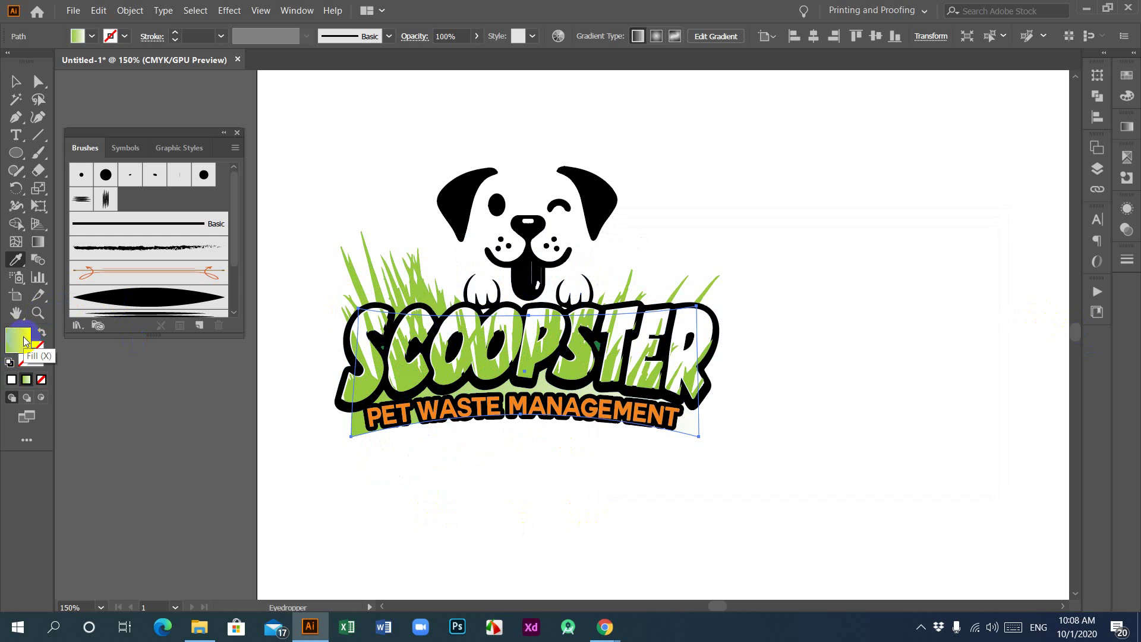
Set one end of the tagline band's gradient to a darker grass green with a hue of about 81°, and deselect the artwork.
double_click(24, 339)
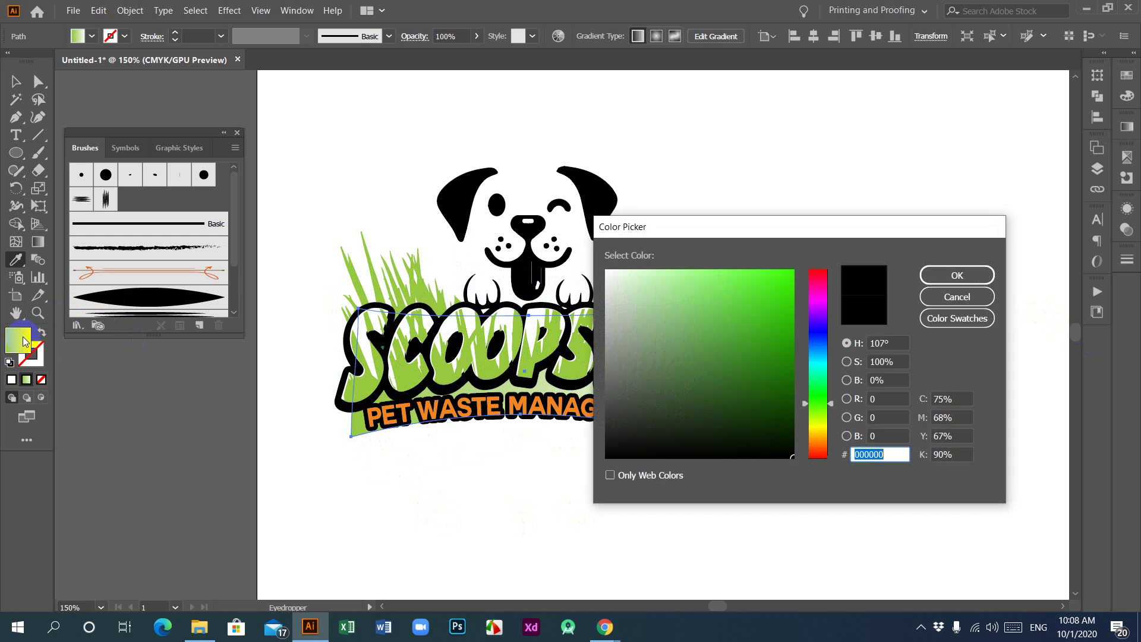
mouse_move(649, 371)
mouse_down()
mouse_move(761, 327)
mouse_move(782, 286)
mouse_move(797, 291)
mouse_move(790, 337)
mouse_up()
click(833, 404)
drag(833, 404, 832, 418)
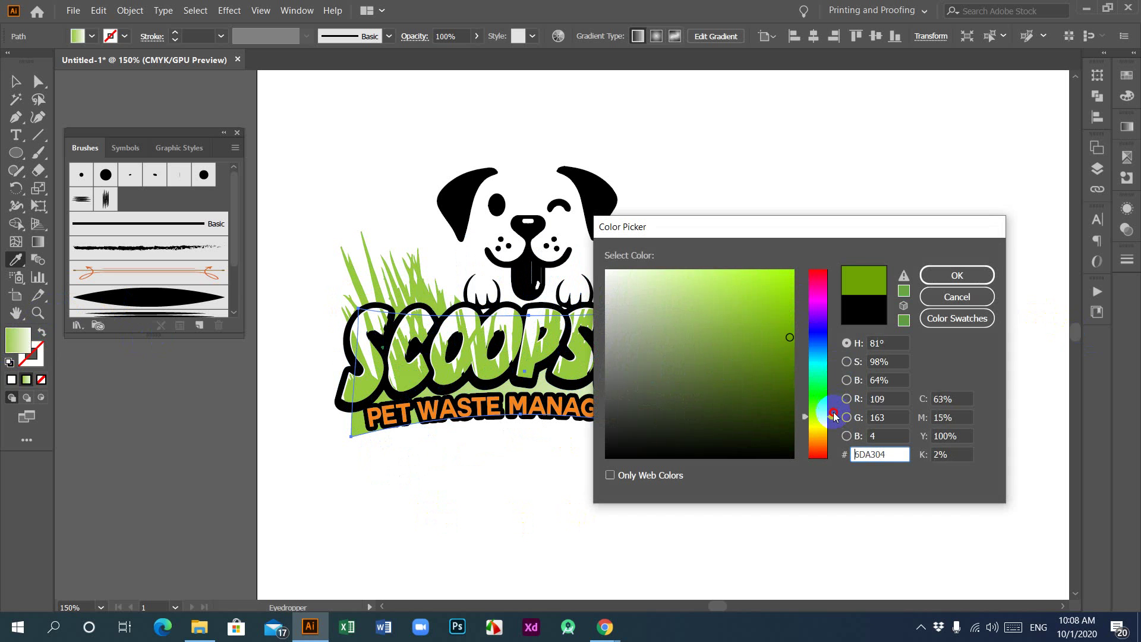
mouse_move(791, 356)
mouse_down()
mouse_move(787, 324)
mouse_move(795, 351)
mouse_move(796, 334)
mouse_up()
click(957, 275)
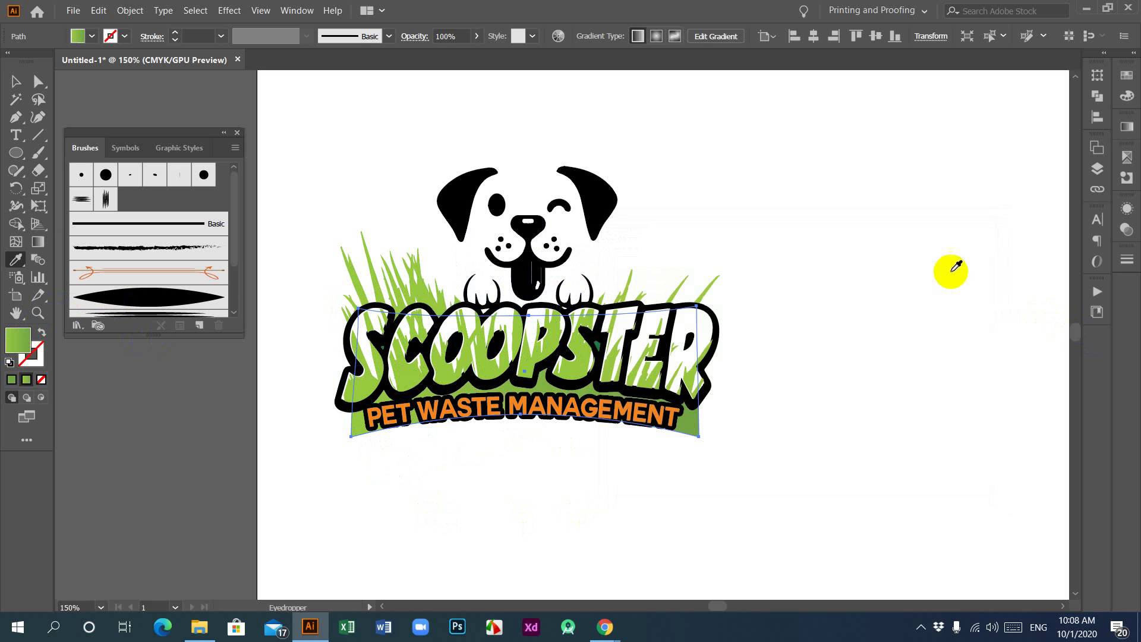
click(16, 81)
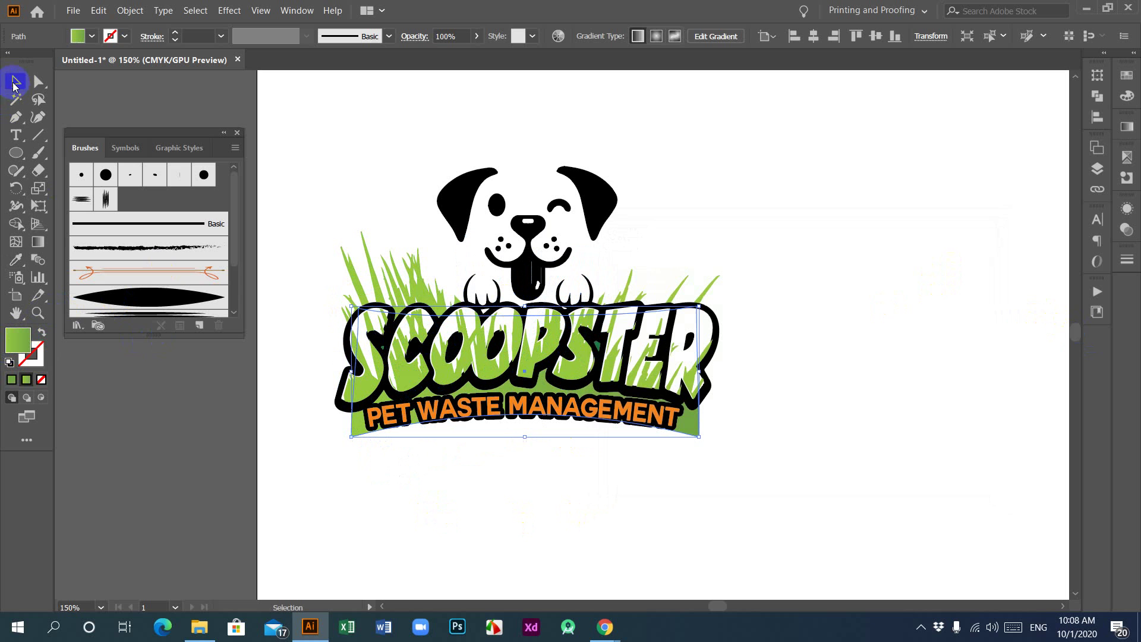
click(733, 207)
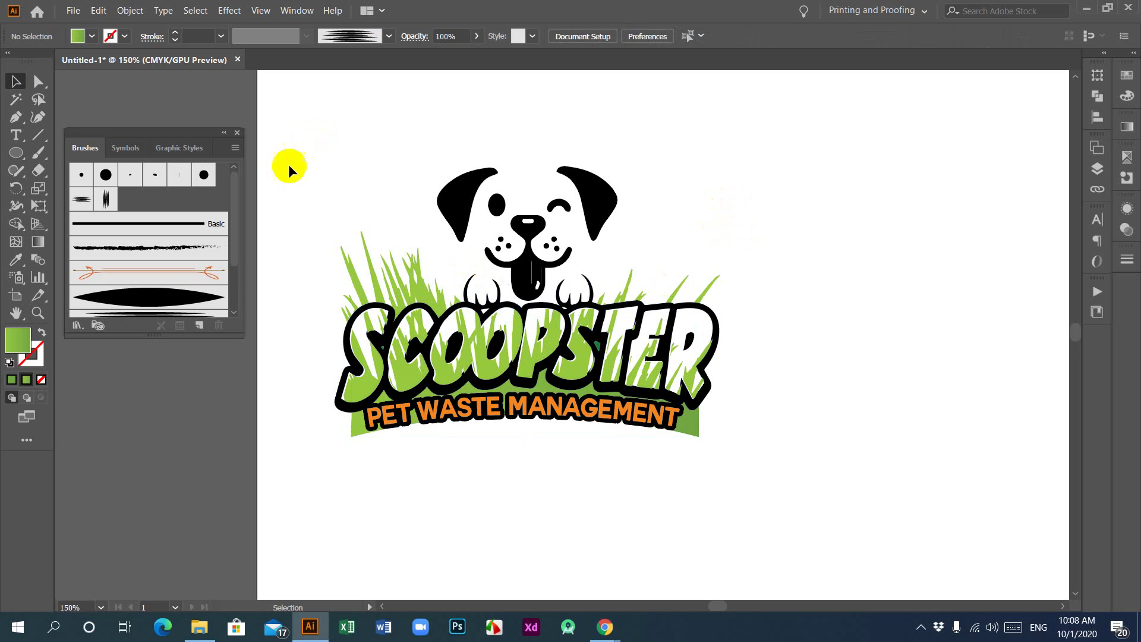
drag(287, 106, 748, 469)
click(912, 356)
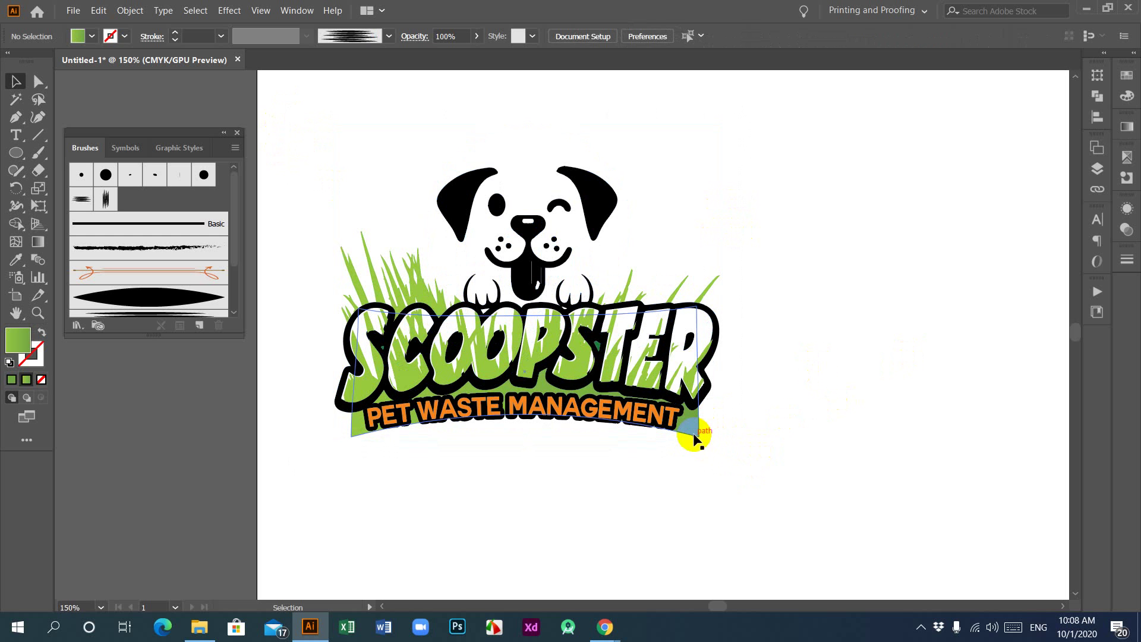
Fill the small green piece in the gap between the first S and C of SCOOPSTER with the band's green gradient using the Eyedropper.
click(597, 348)
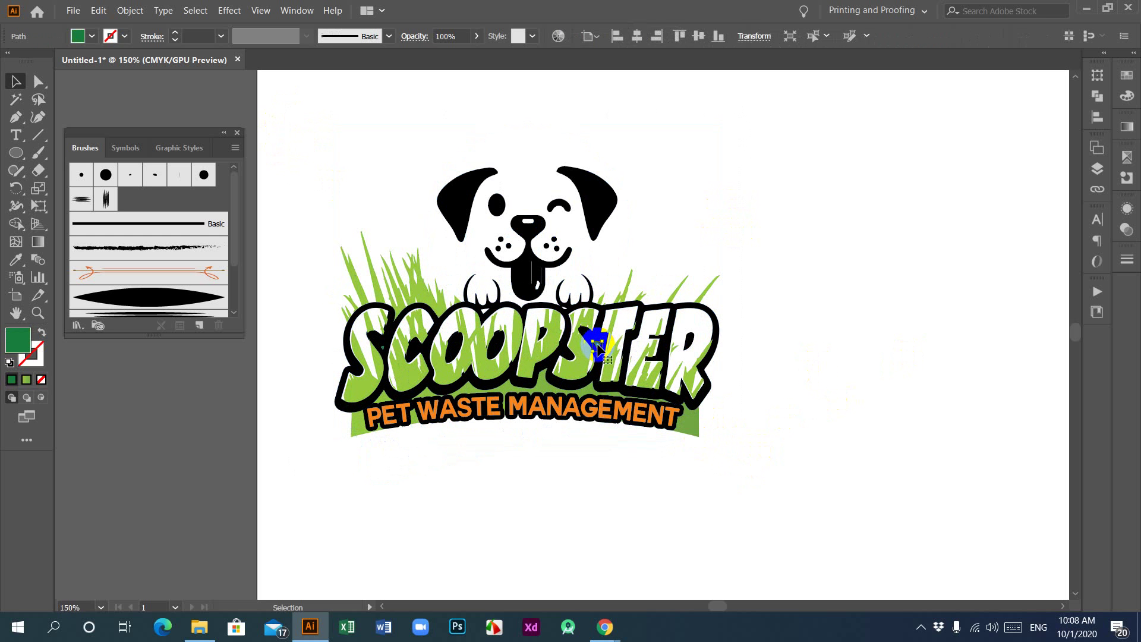
drag(598, 348, 384, 356)
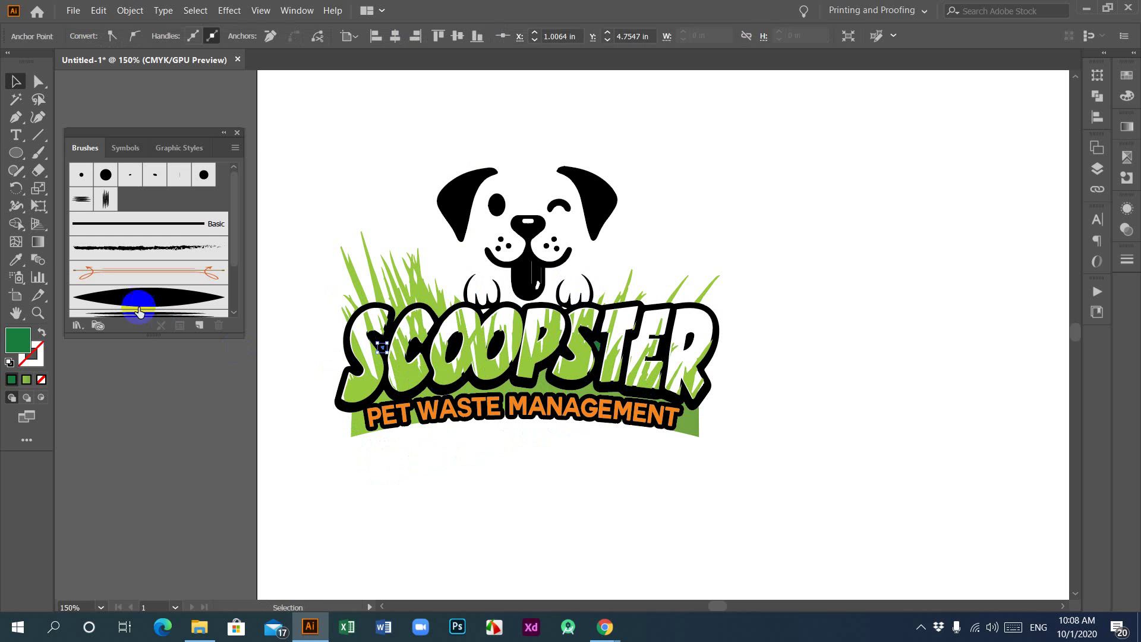
key(i)
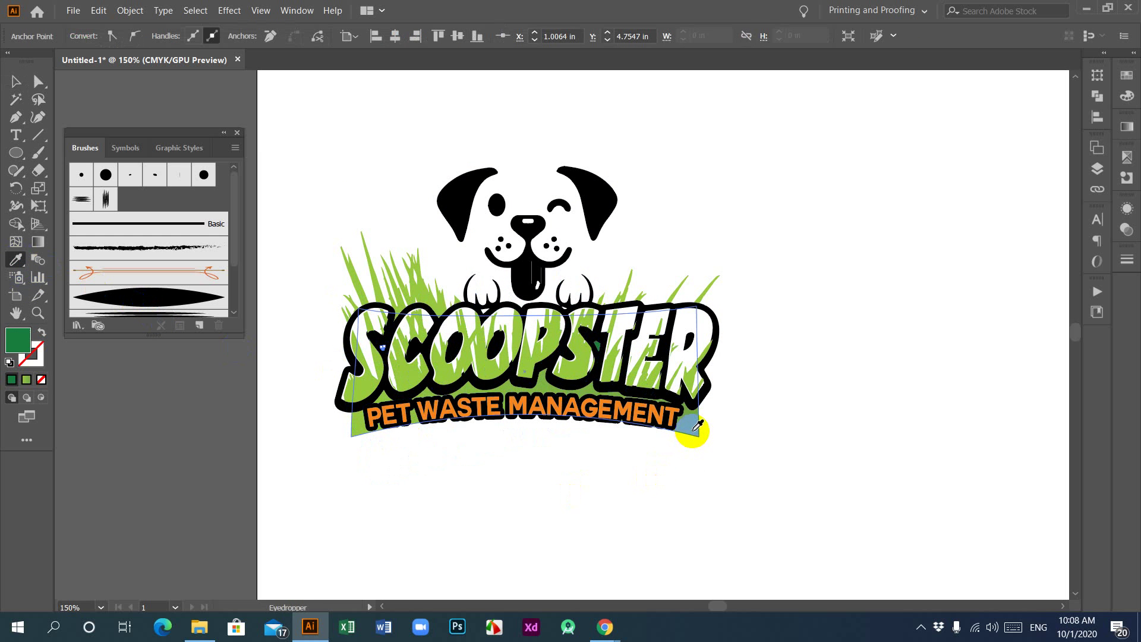
click(691, 426)
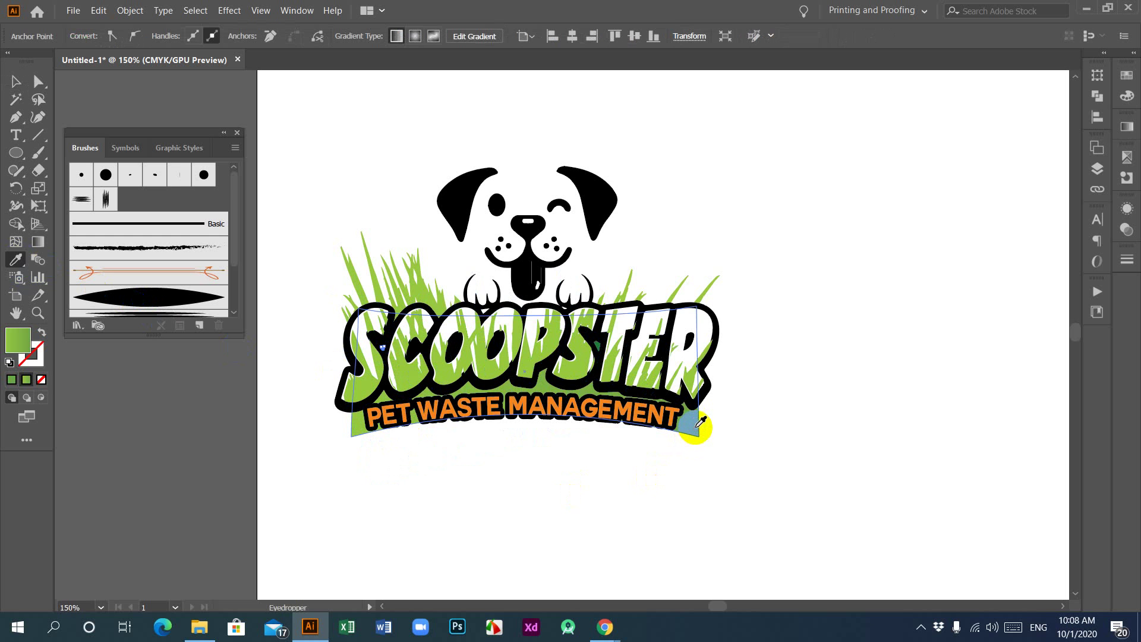
click(190, 175)
click(14, 83)
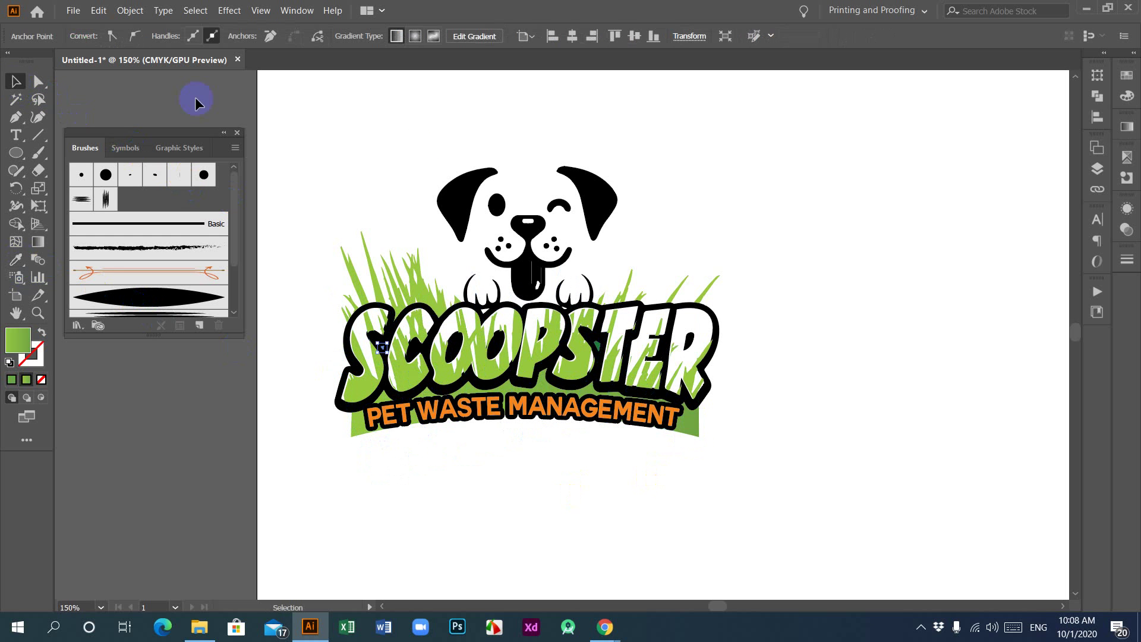
Match the dark green piece in the gap between the second S and T to the tagline band's gradient, and deselect it.
click(599, 351)
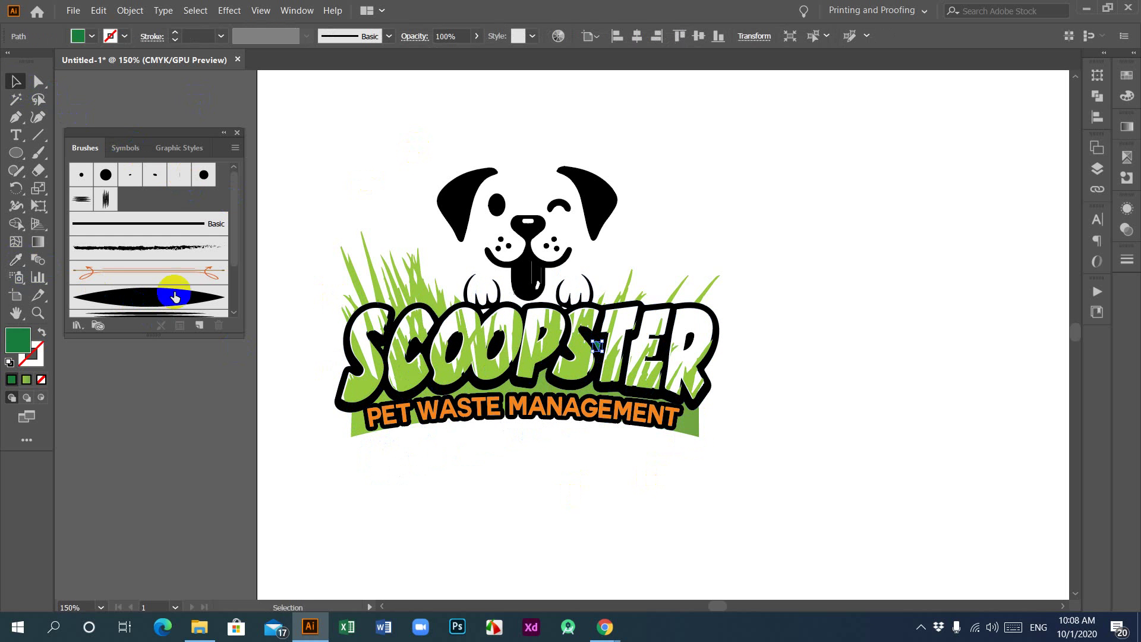
click(15, 260)
click(356, 418)
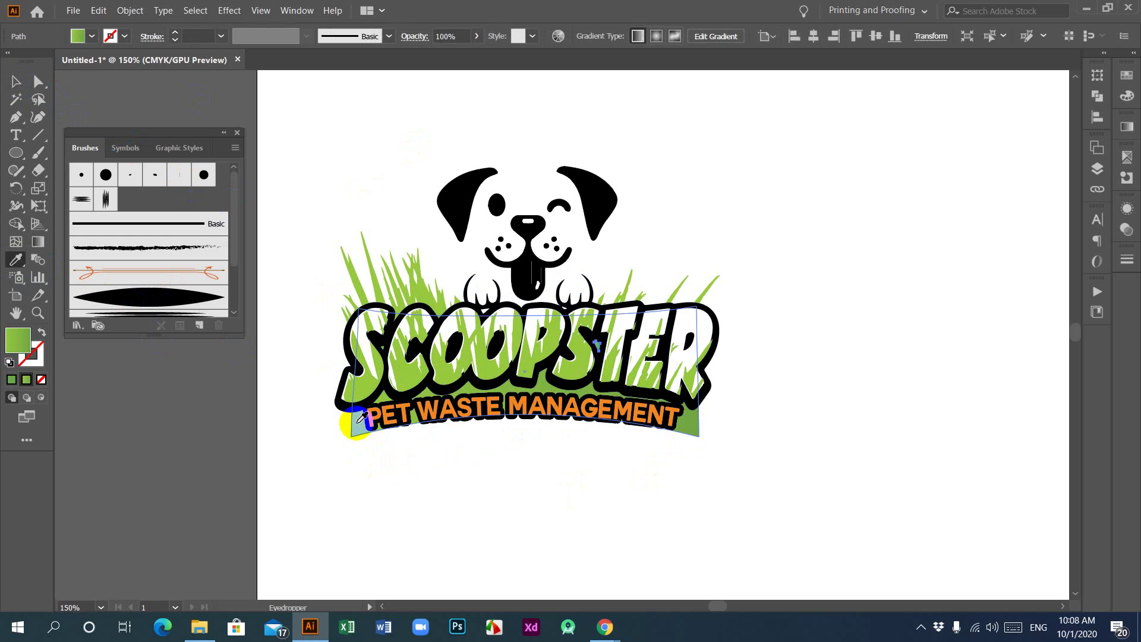
click(15, 82)
click(915, 276)
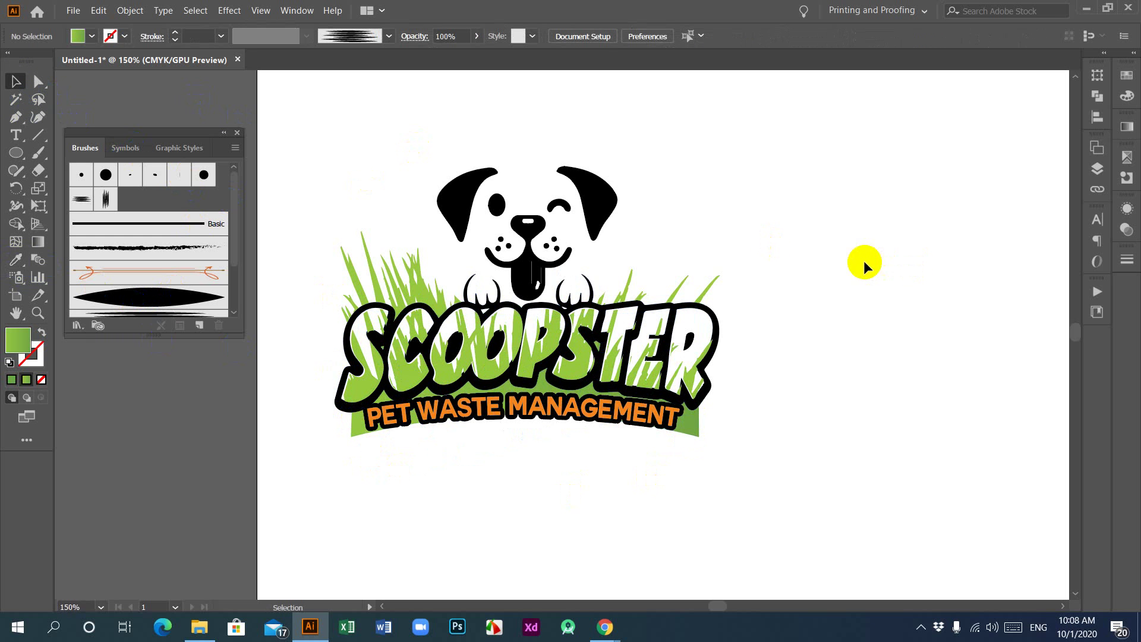
Round the corners of the green band behind the PET WASTE MANAGEMENT tagline to a radius of about 0.34 in, and deselect it.
click(351, 436)
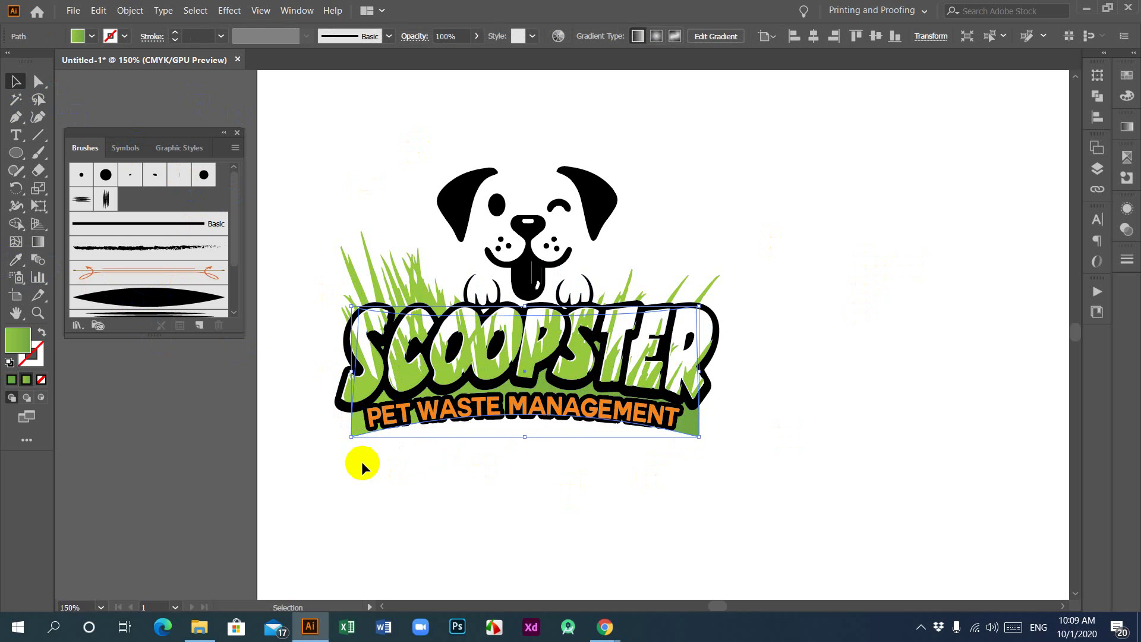
click(363, 467)
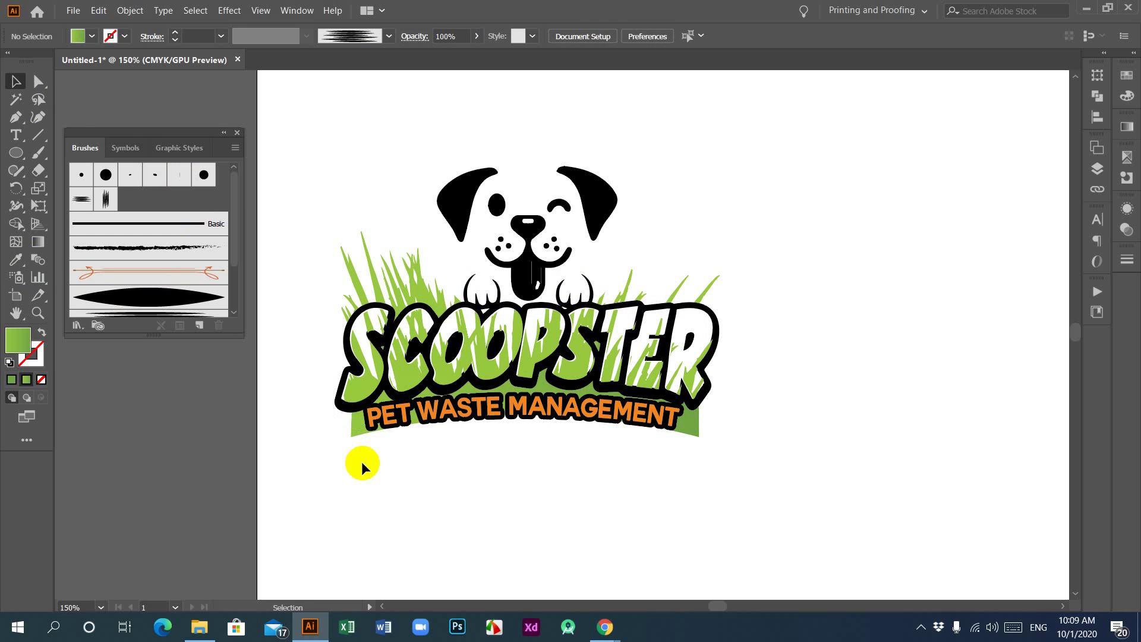
click(352, 465)
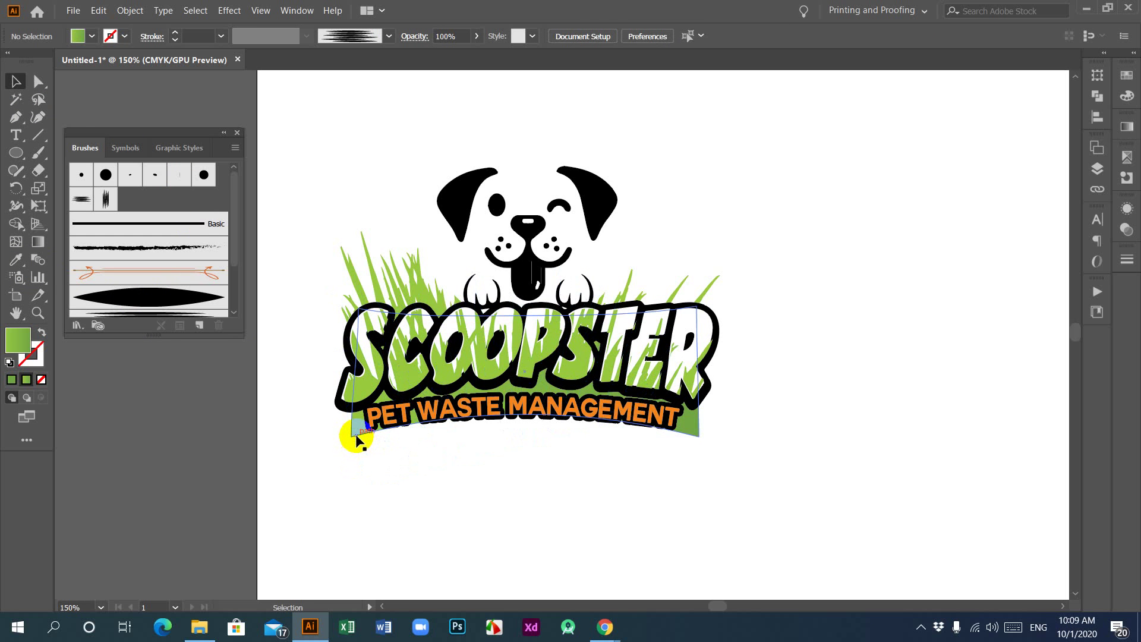
click(352, 435)
click(39, 80)
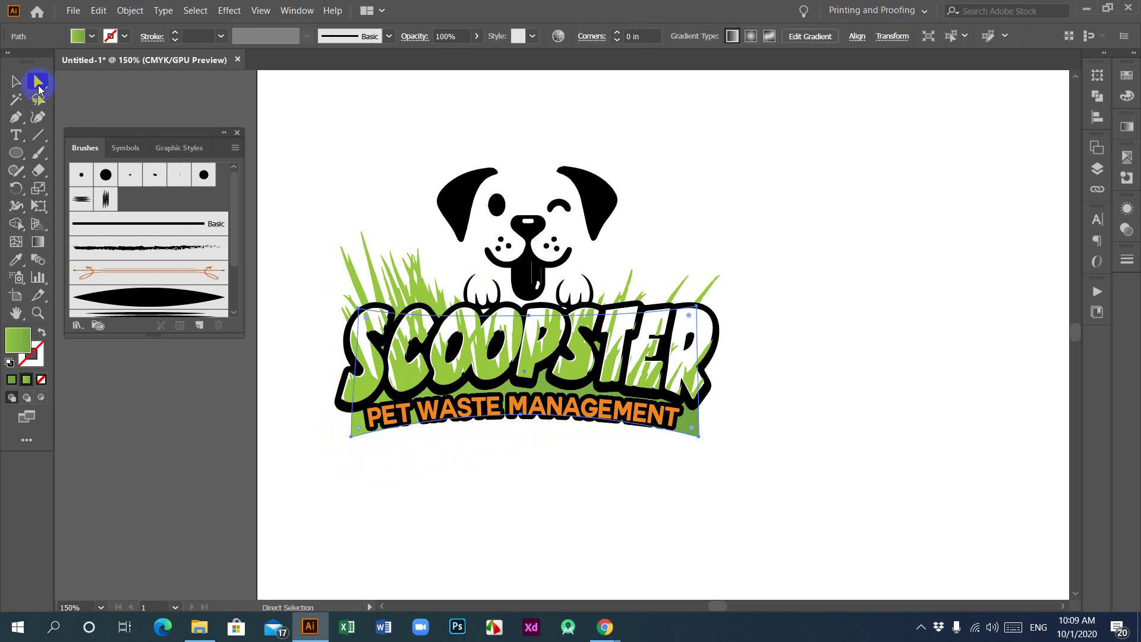
drag(357, 432, 402, 393)
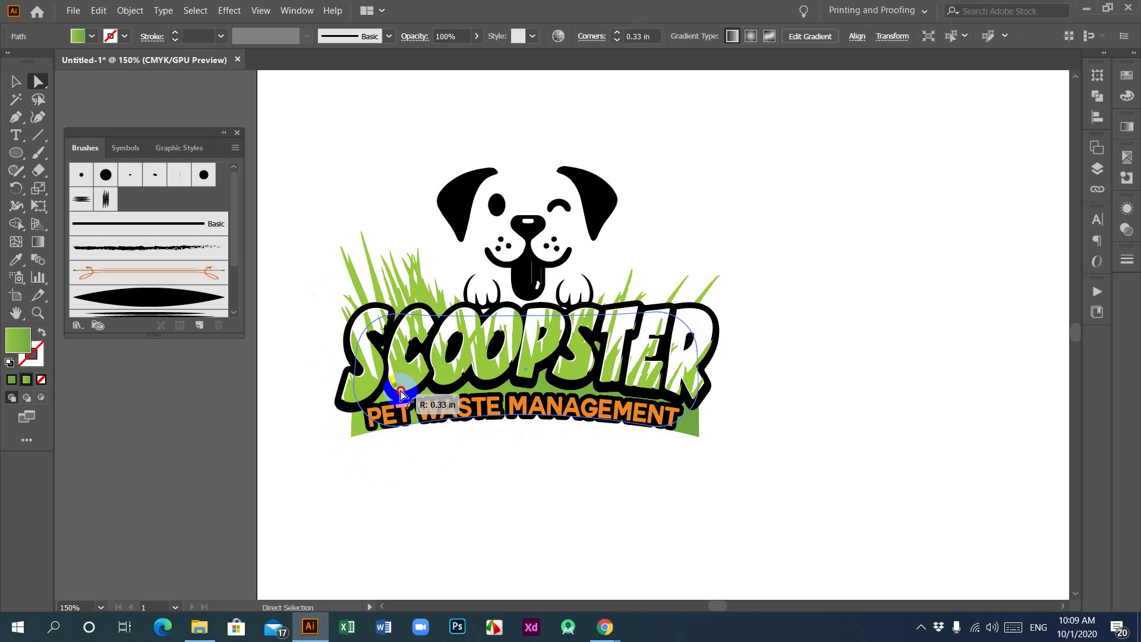
drag(402, 394, 403, 392)
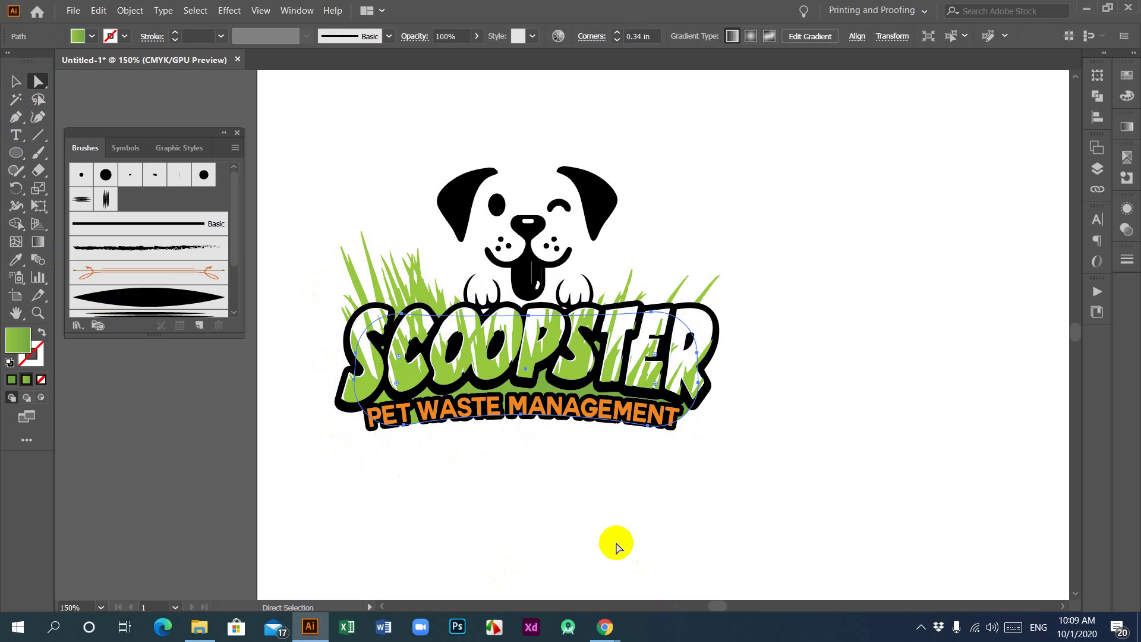
click(15, 82)
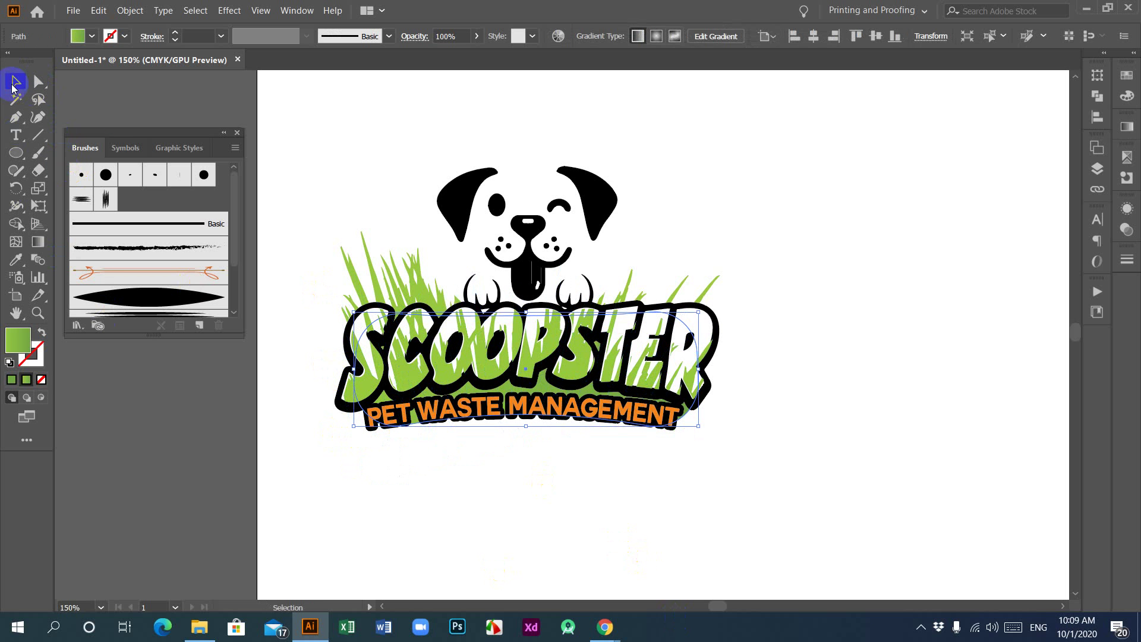
click(452, 515)
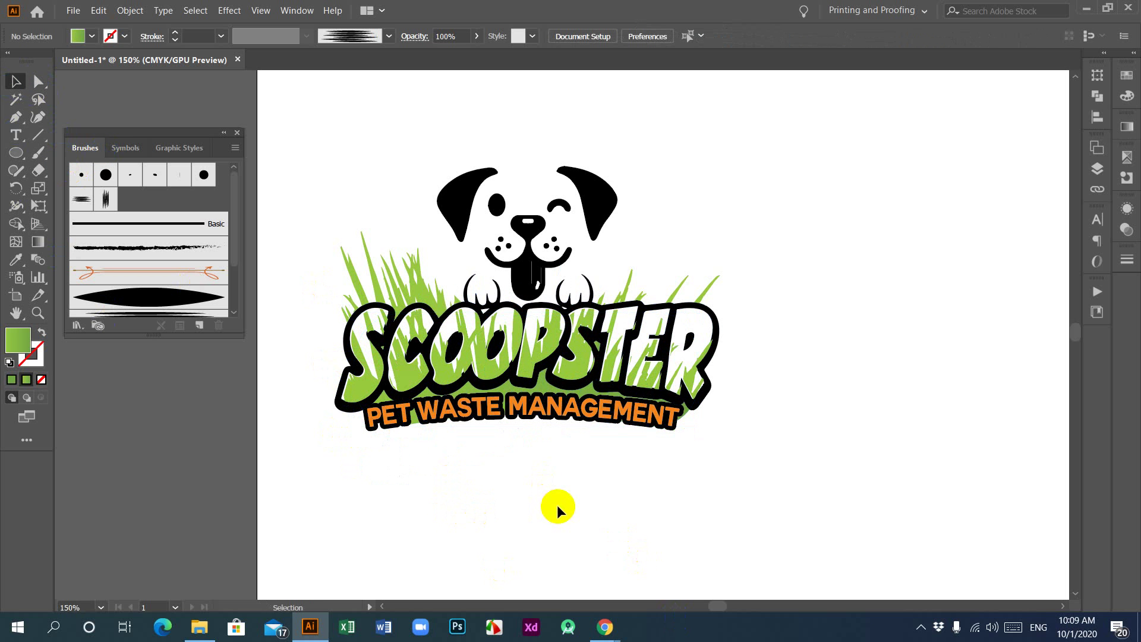
click(416, 425)
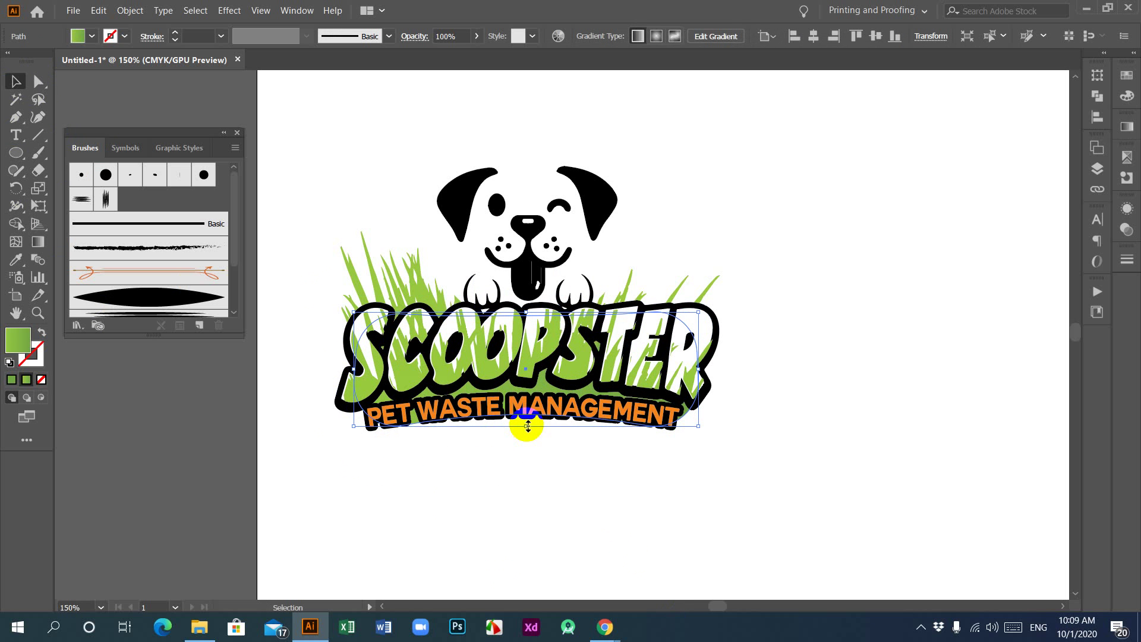
drag(528, 425, 525, 427)
click(497, 508)
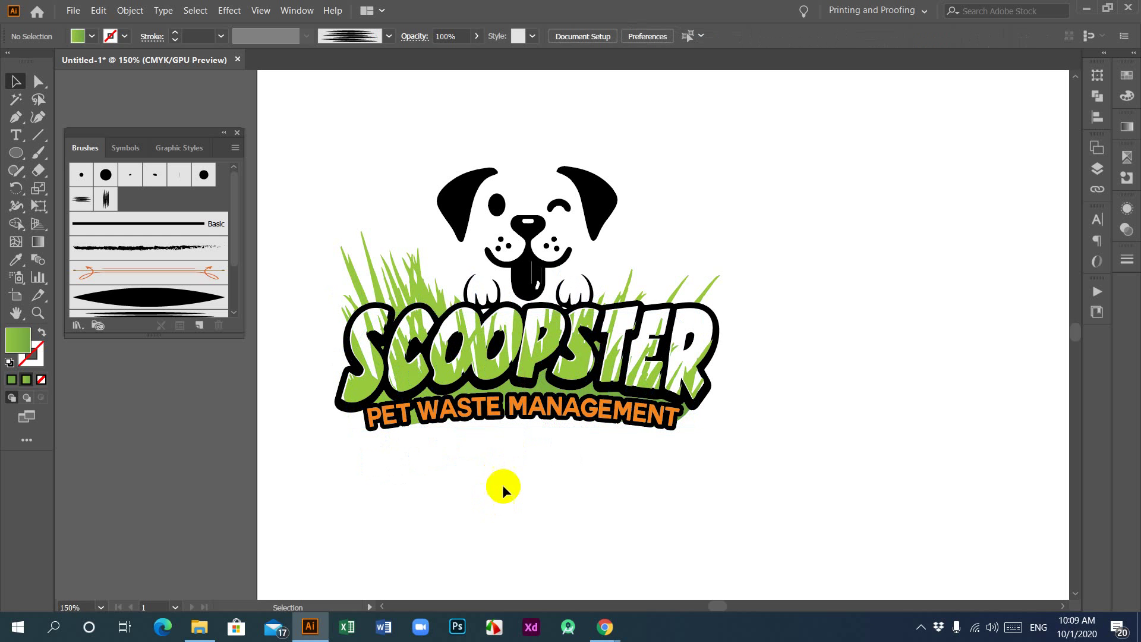
drag(284, 115, 785, 499)
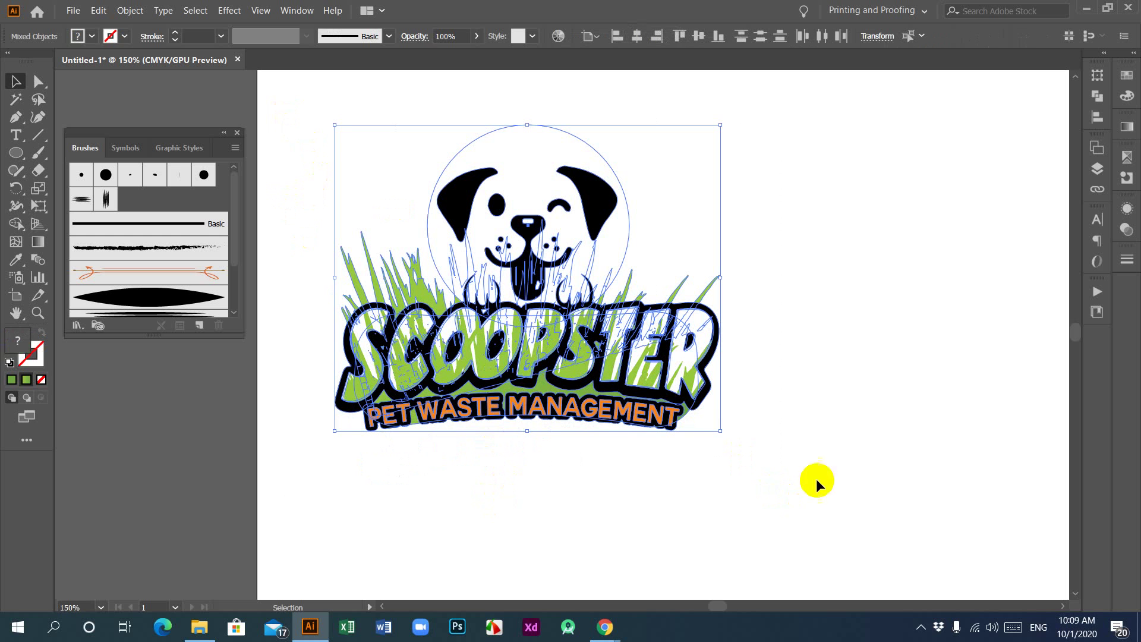
click(653, 234)
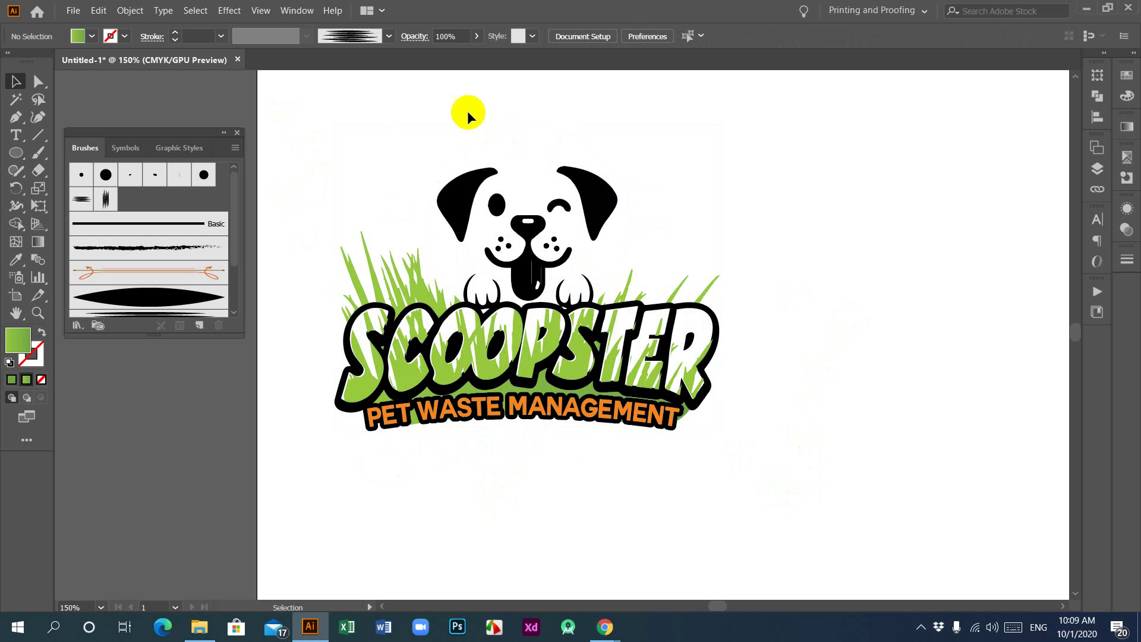
click(594, 137)
click(746, 173)
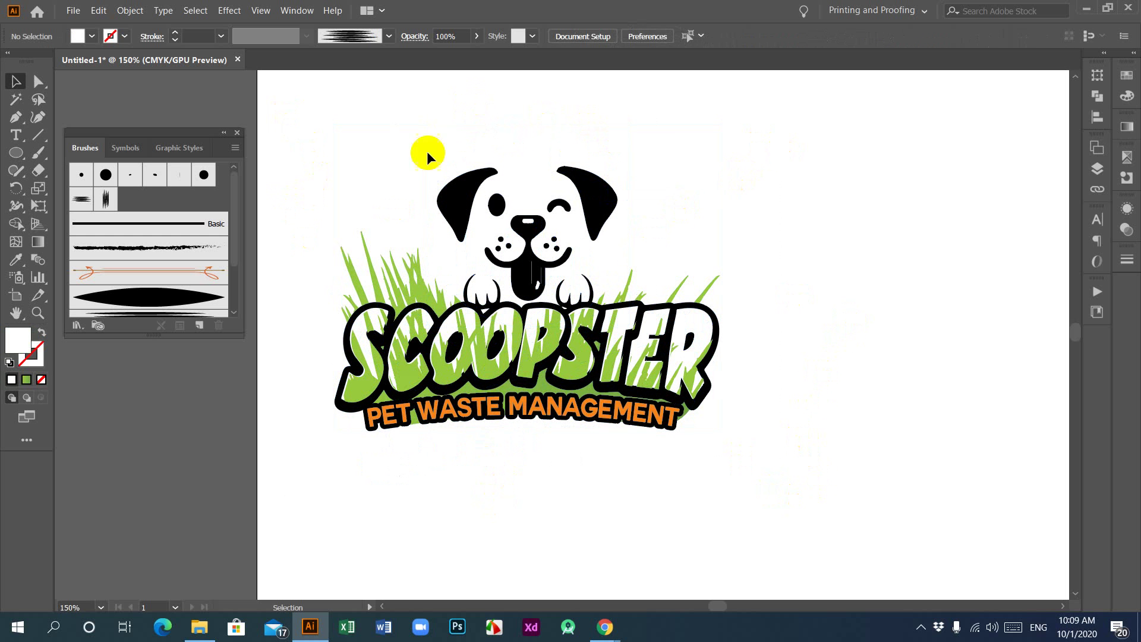
Group the complete logo artwork and move it to about the horizontal middle of the artboard.
drag(277, 105, 816, 470)
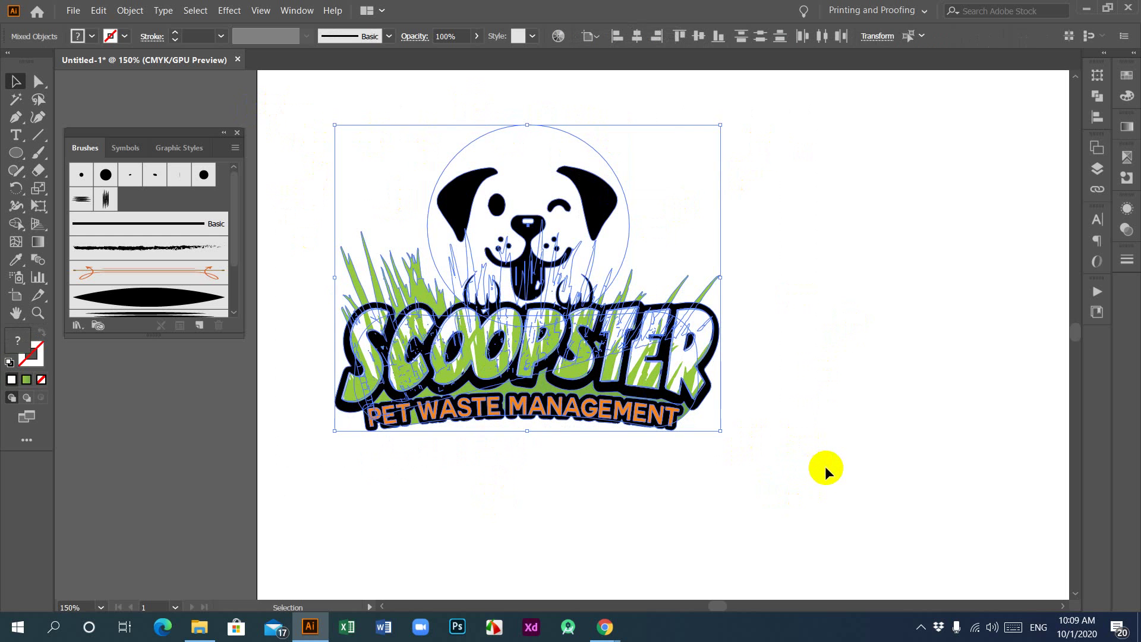
scroll(815, 469, down, 3)
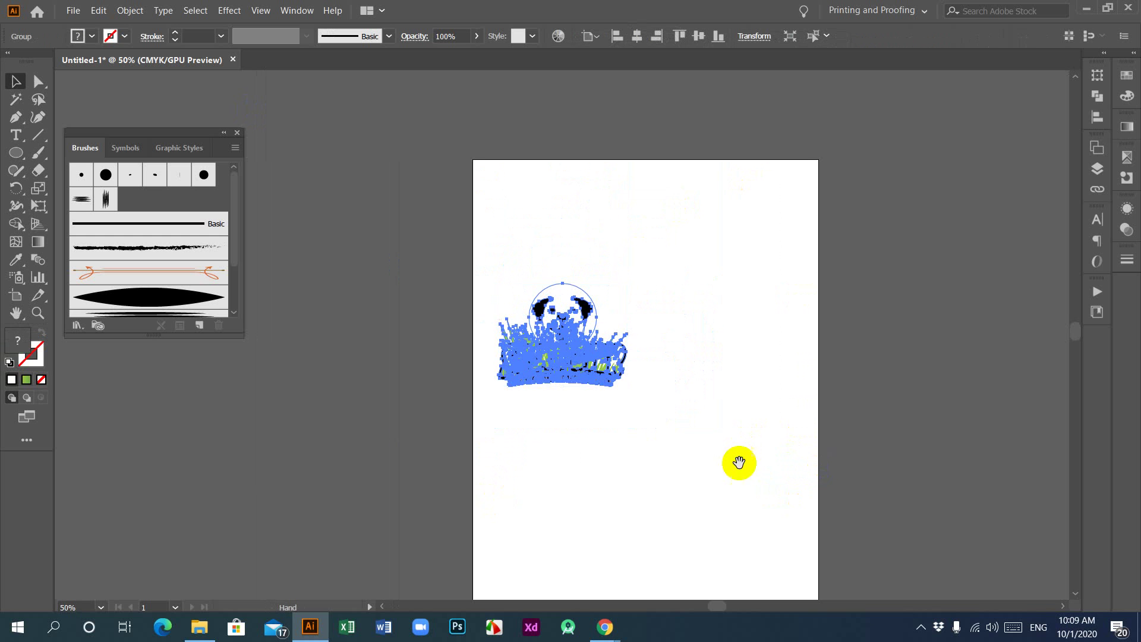
drag(739, 463, 682, 273)
click(440, 73)
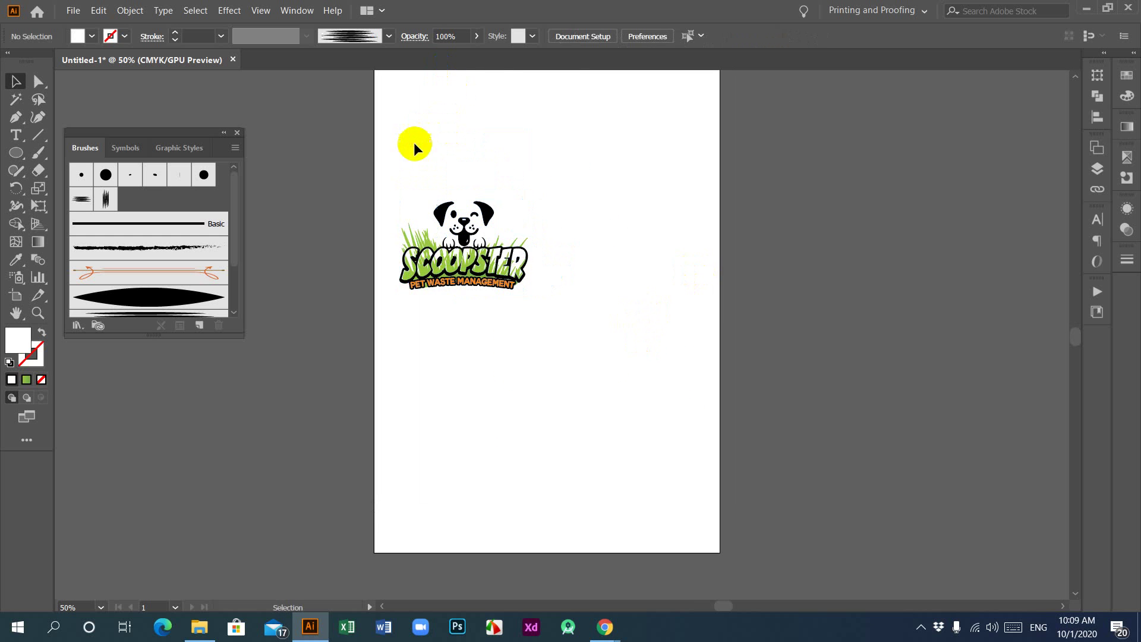
drag(382, 148, 594, 326)
drag(474, 263, 564, 286)
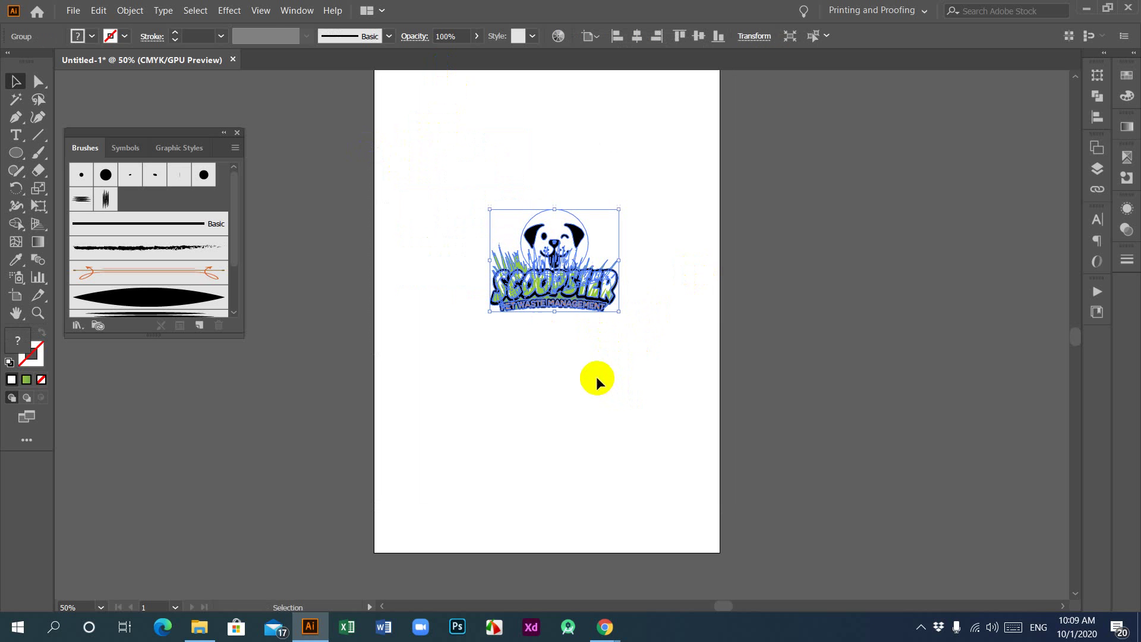
Create a new 1000 x 1000 px RGB document from the recent custom preset and paste the grouped logo into it.
click(74, 10)
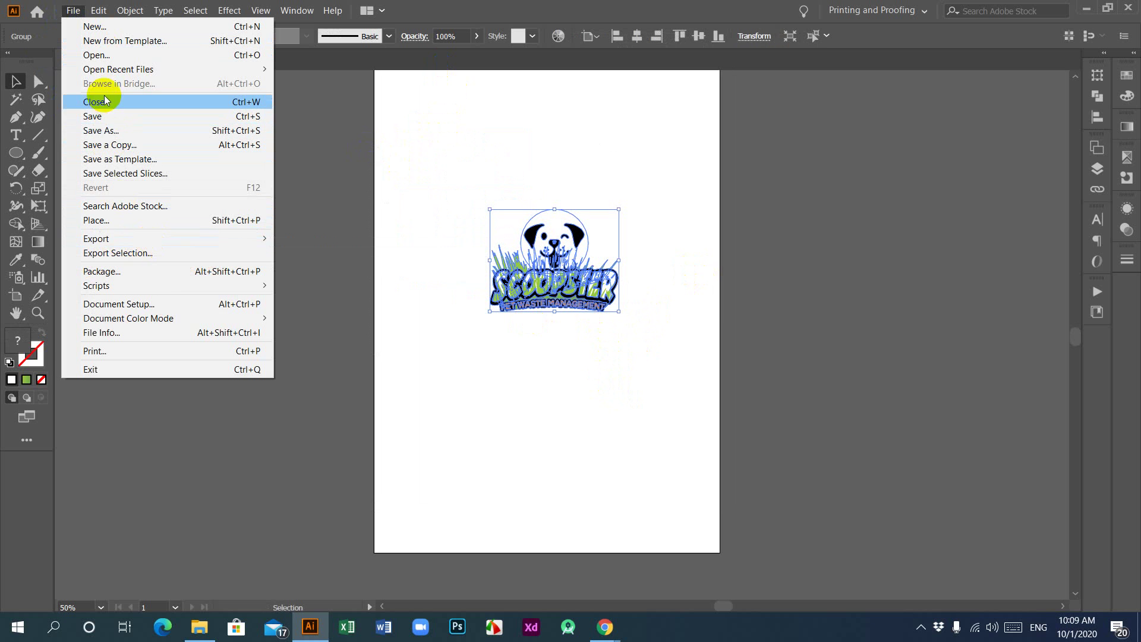
click(107, 30)
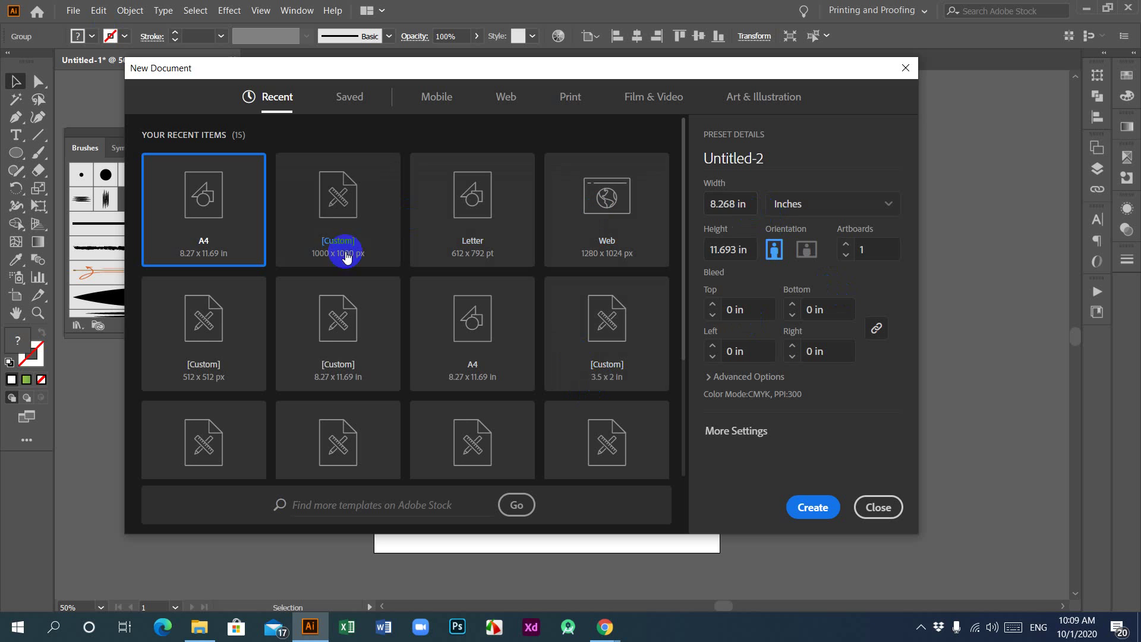
click(343, 221)
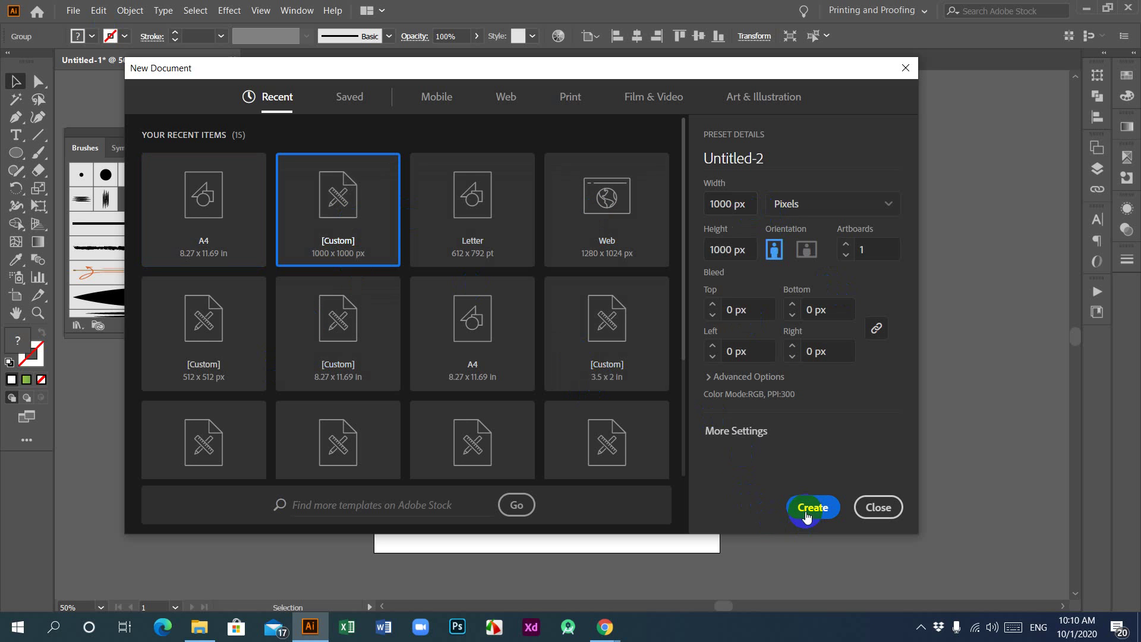
click(812, 508)
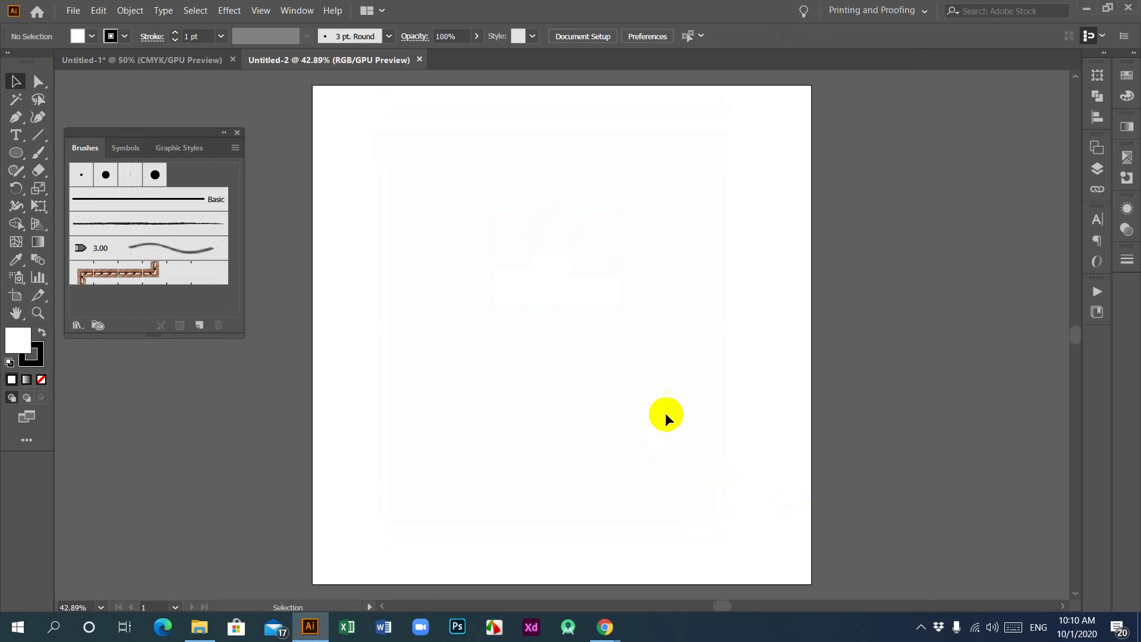
key(ctrl+v)
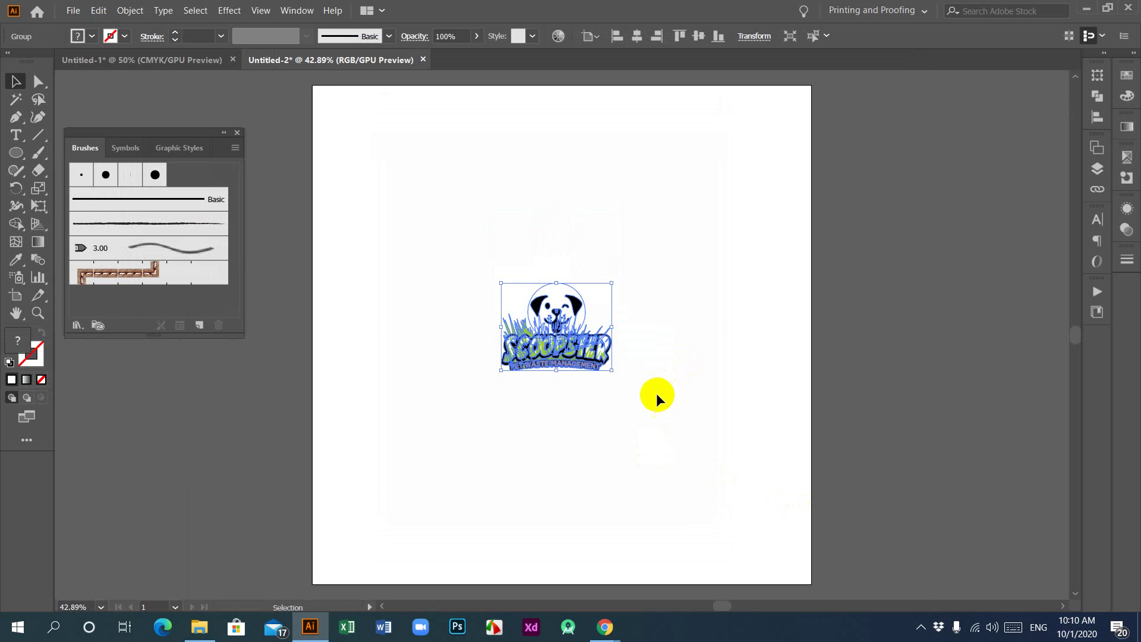
Enlarge the pasted logo proportionally from its centre, move it up by about 79 px, and deselect it.
click(523, 408)
drag(392, 229, 647, 423)
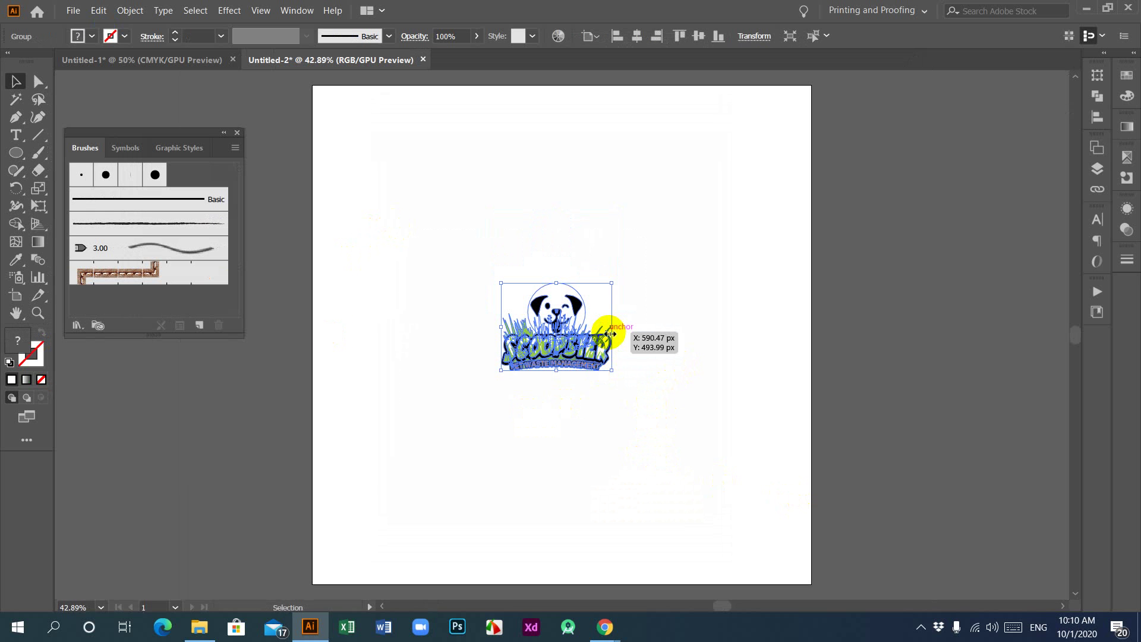
drag(612, 328, 636, 328)
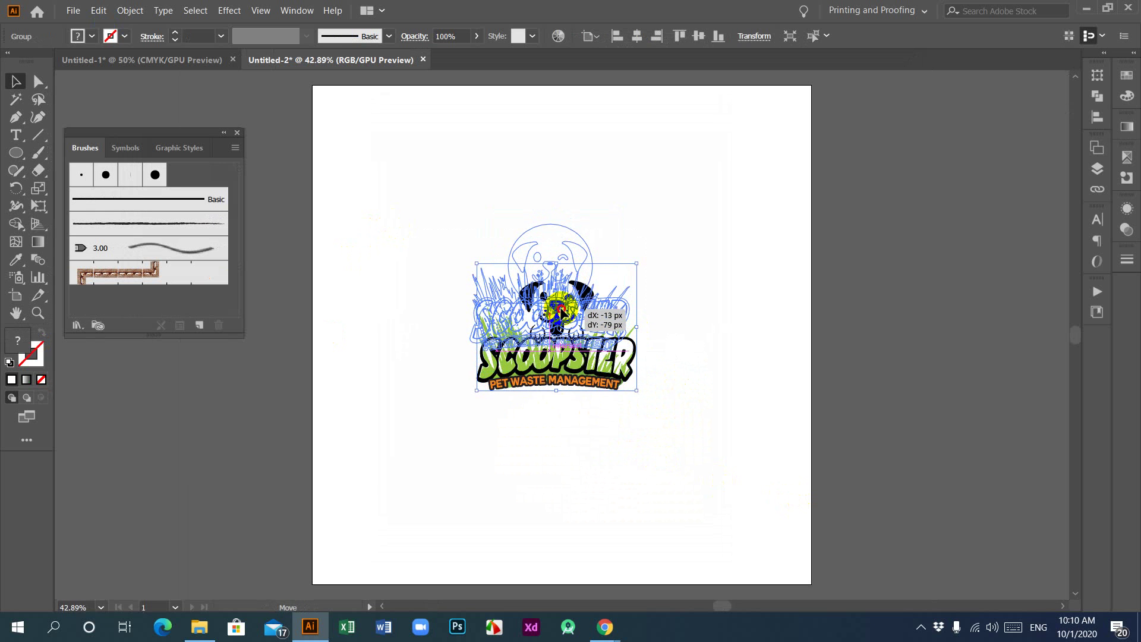
click(566, 408)
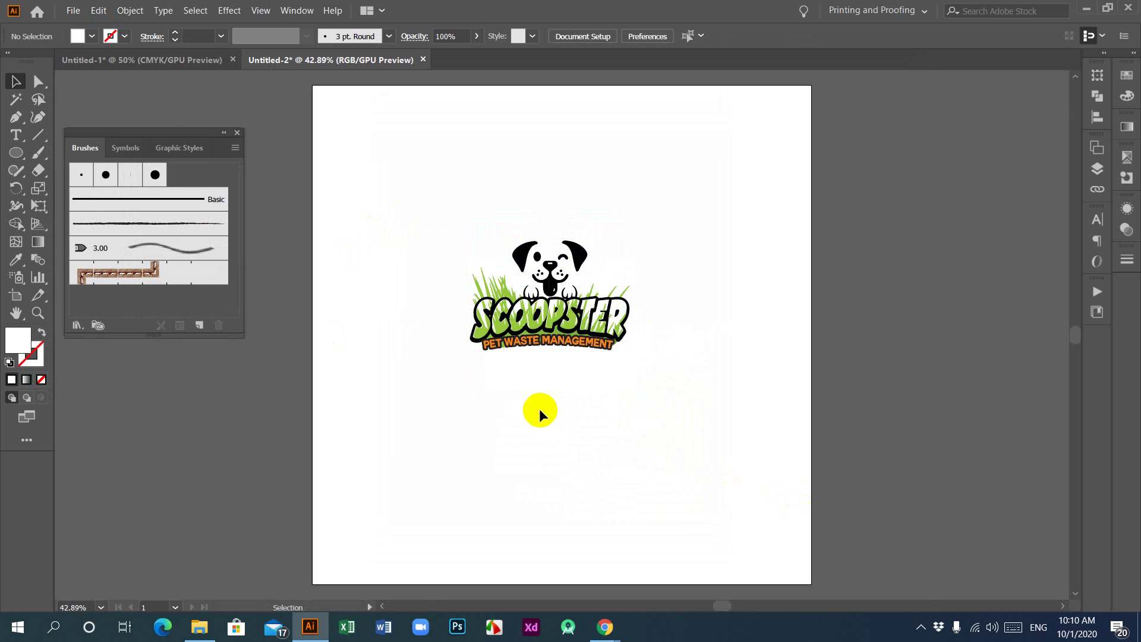
Ungroup the pasted Scoopster logo and deselect its parts.
key(ctrl+1)
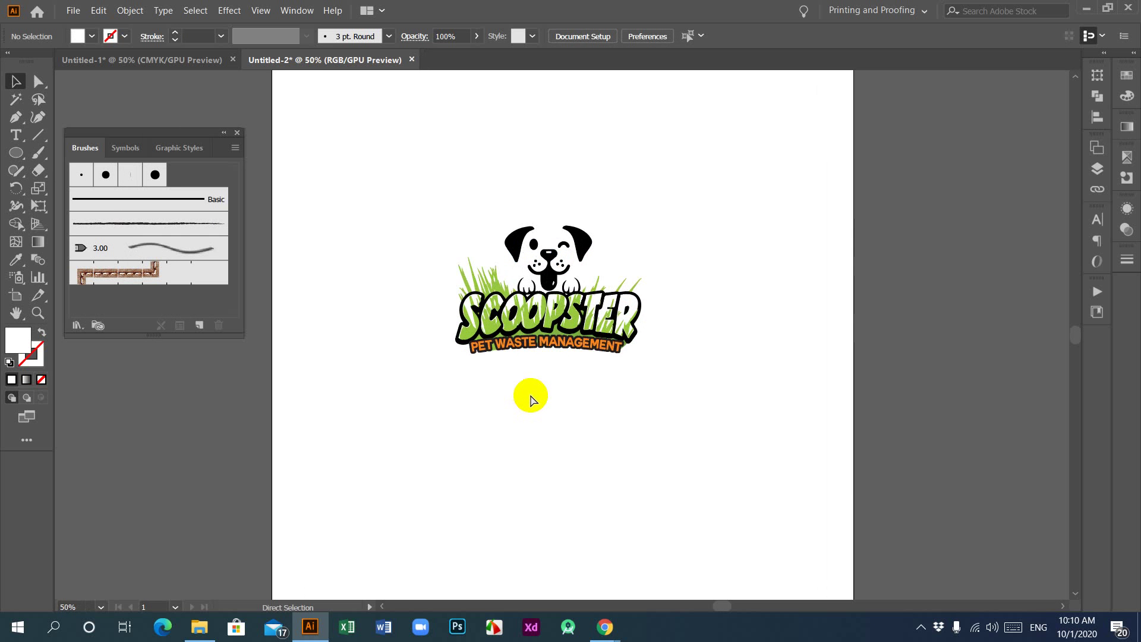
key(ctrl+equal)
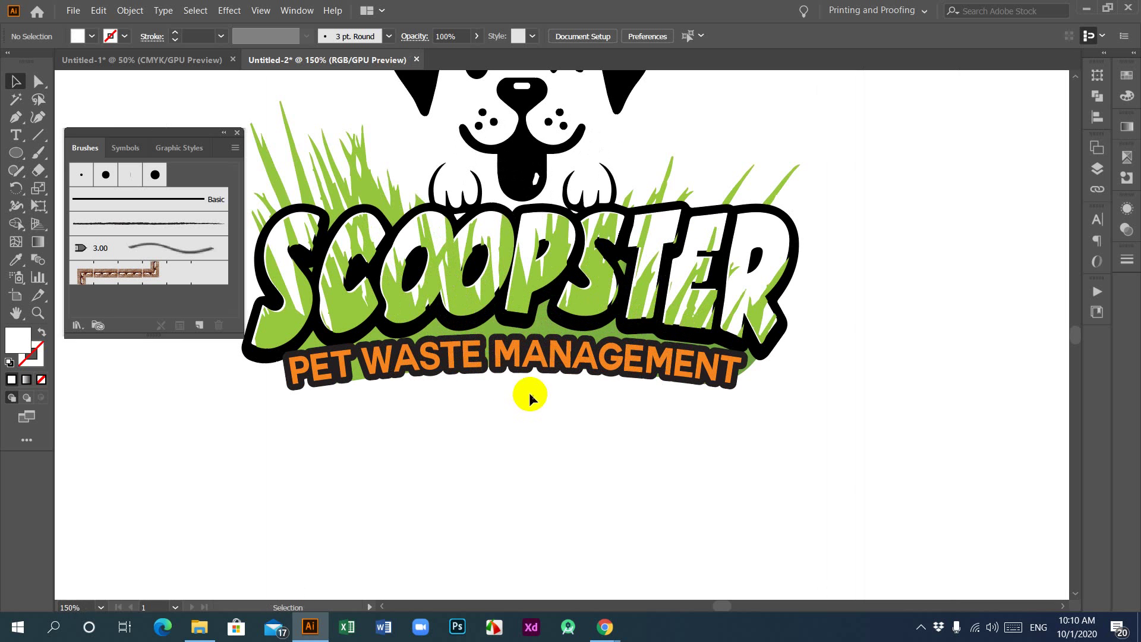
drag(499, 382, 500, 376)
right_click(499, 376)
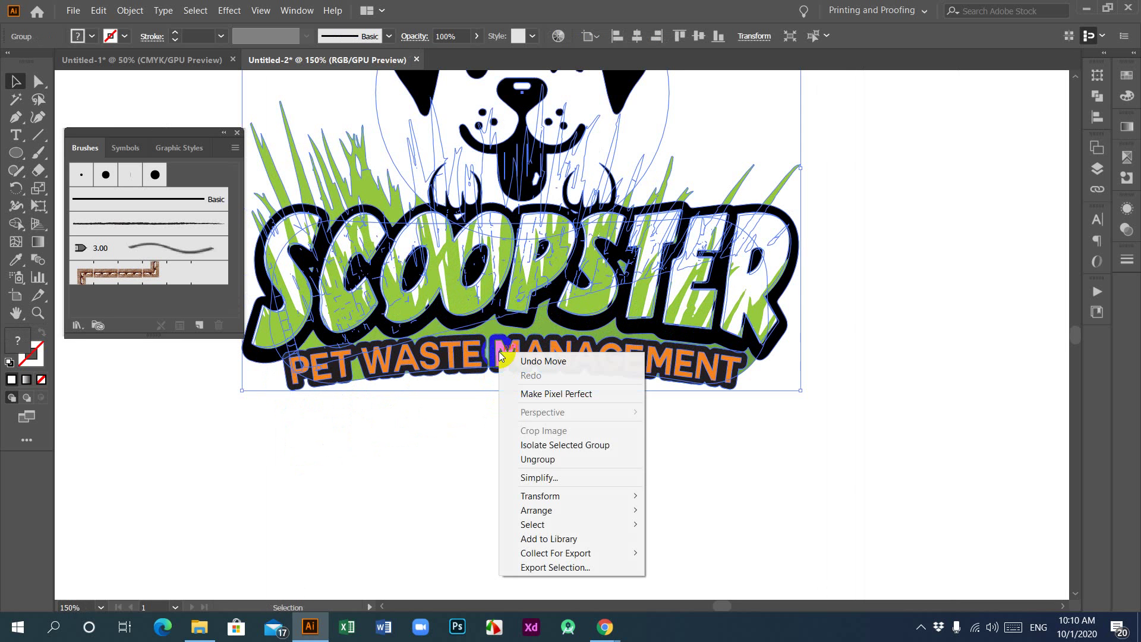
click(538, 460)
click(448, 453)
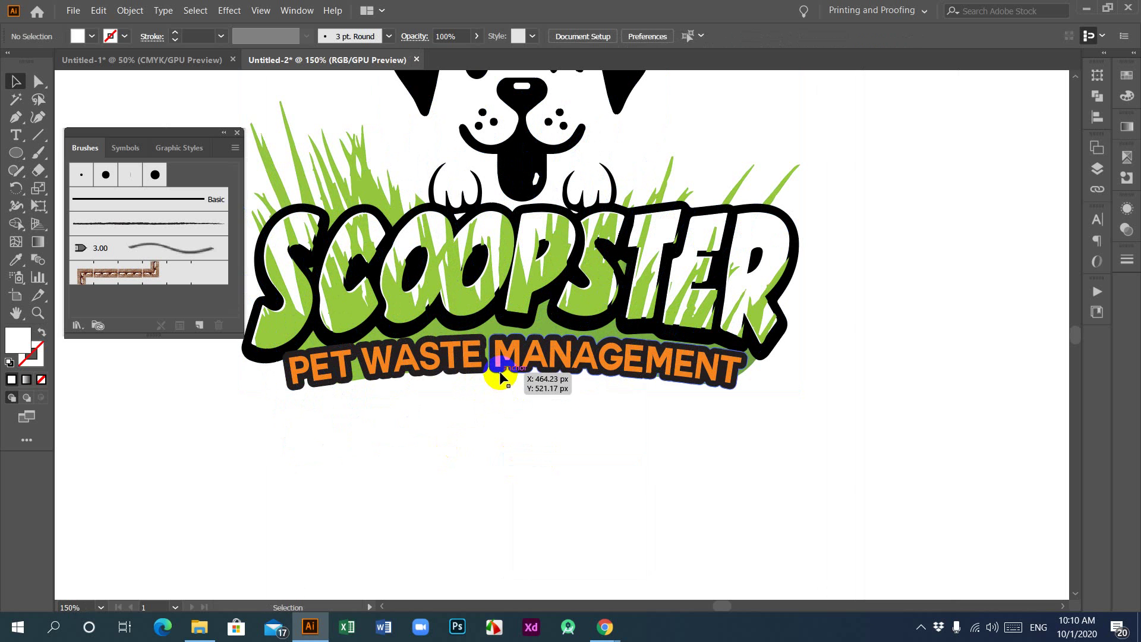
Match the dark outline around the PET WASTE MANAGEMENT tagline to the SCOOPSTER outline's black using the Eyedropper, and deselect it.
click(500, 374)
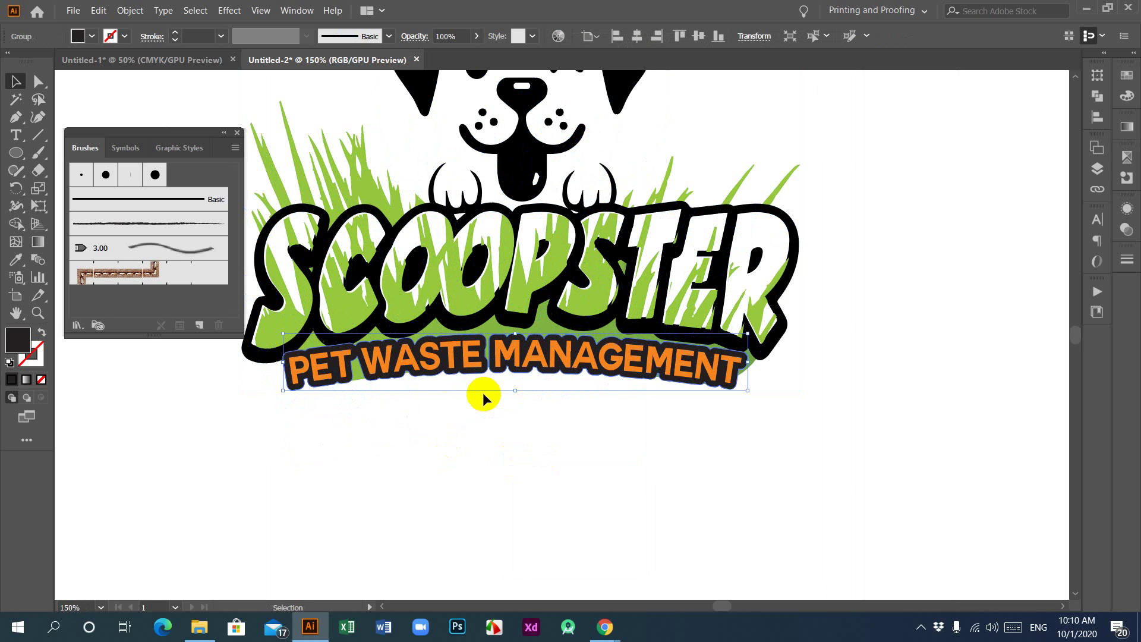
click(18, 263)
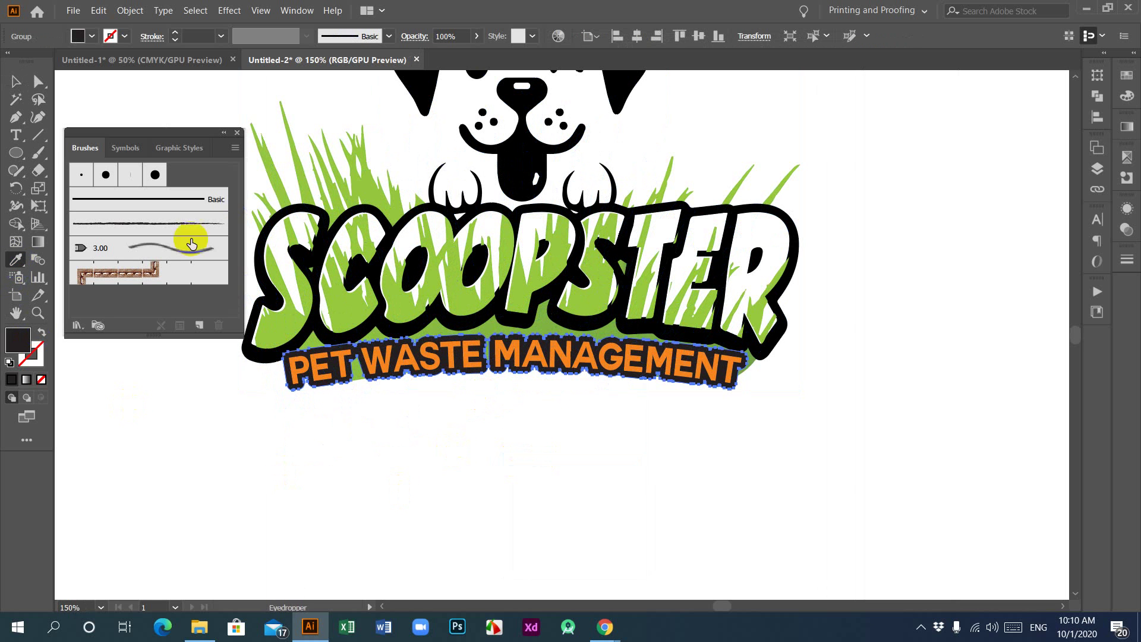
click(263, 225)
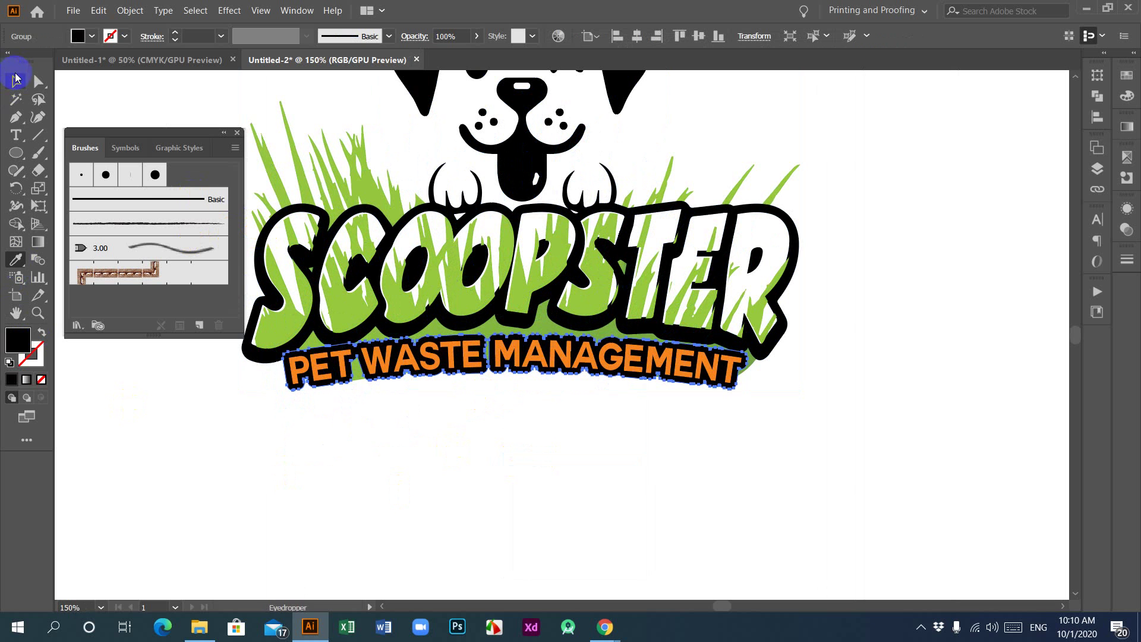
click(16, 78)
click(518, 467)
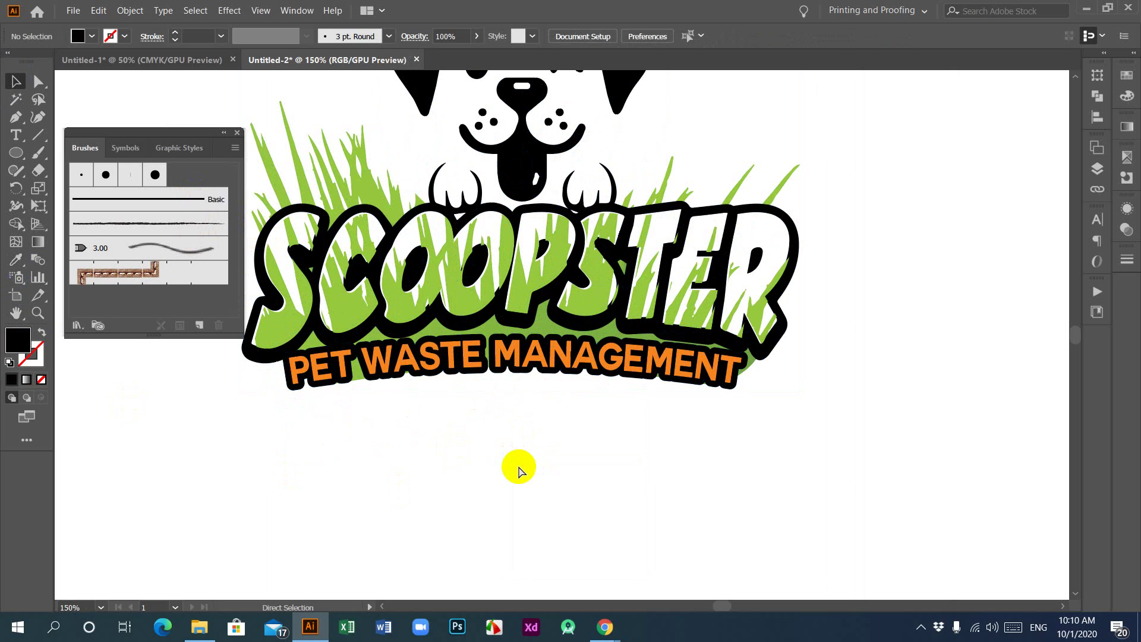
key(ctrl+minus)
key(ctrl+minus)
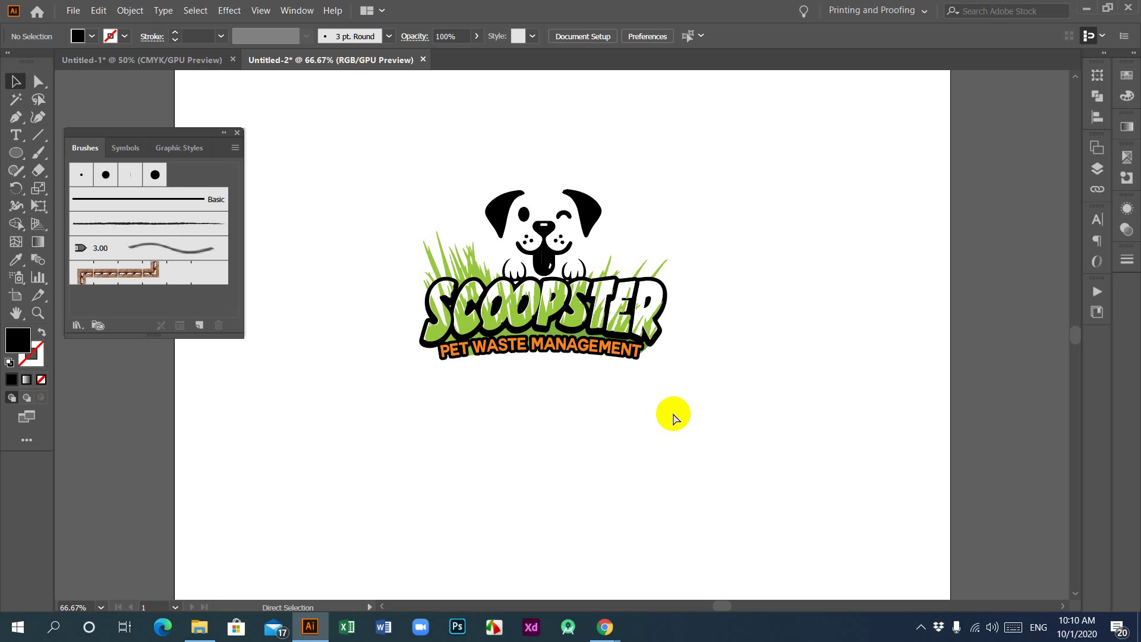
key(ctrl+minus)
key(ctrl+minus)
key(ctrl+minus)
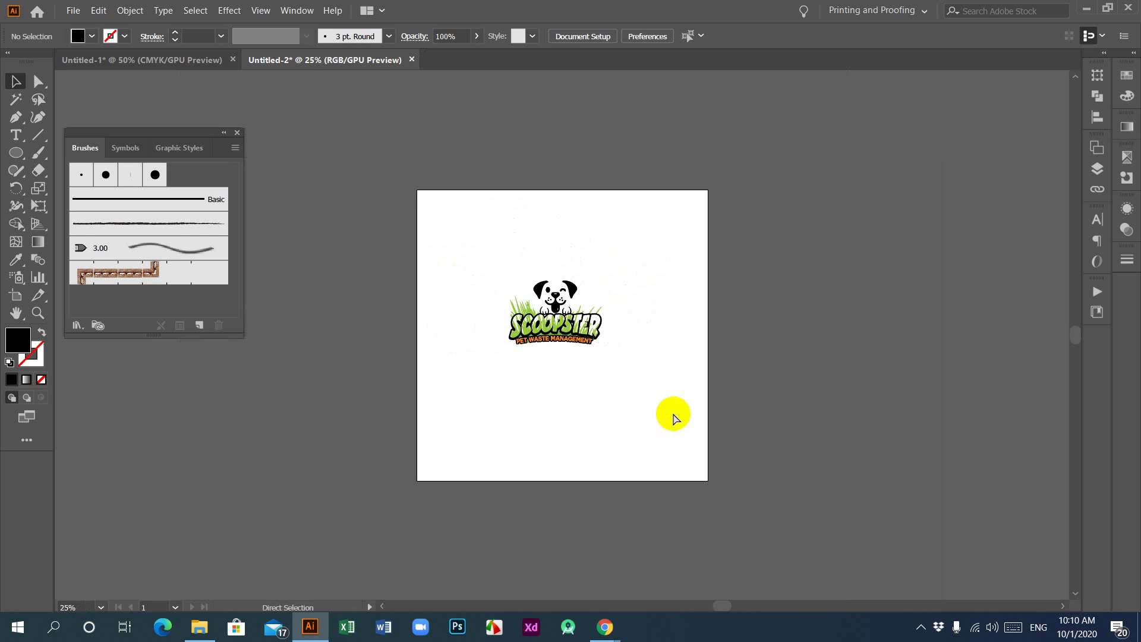
Move the whole Scoopster logo straight down towards the vertical middle of the artboard and deselect it.
key(ctrl+plus)
drag(462, 245, 695, 459)
click(625, 437)
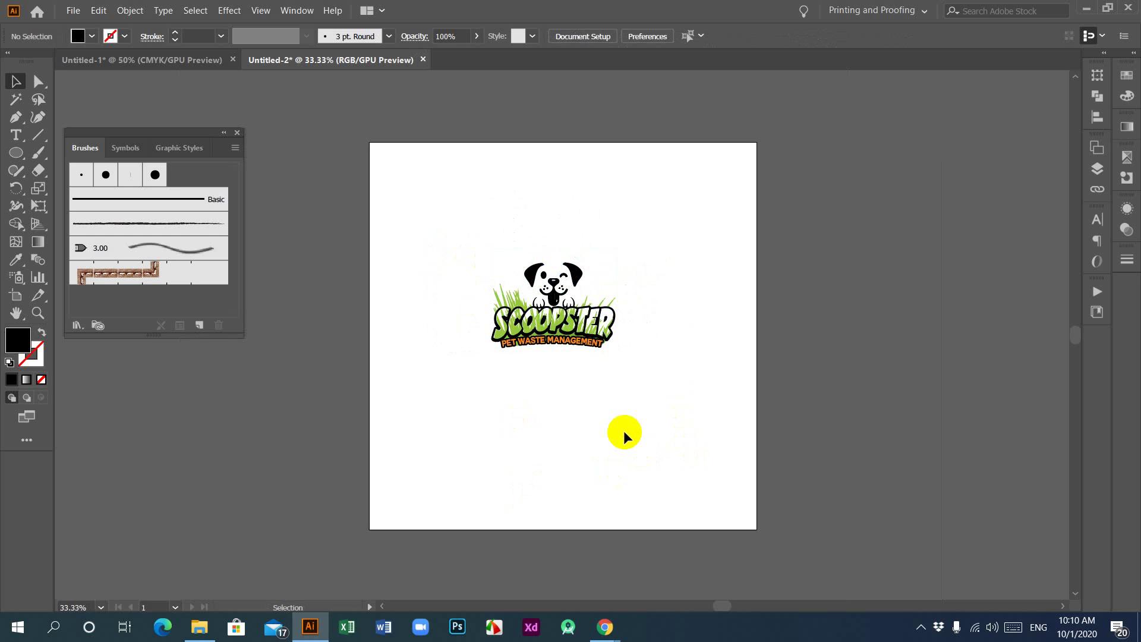
drag(444, 205, 612, 410)
drag(560, 272, 559, 321)
click(652, 418)
Enlarge the whole Scoopster logo proportionally from its centre and deselect it.
drag(456, 240, 644, 387)
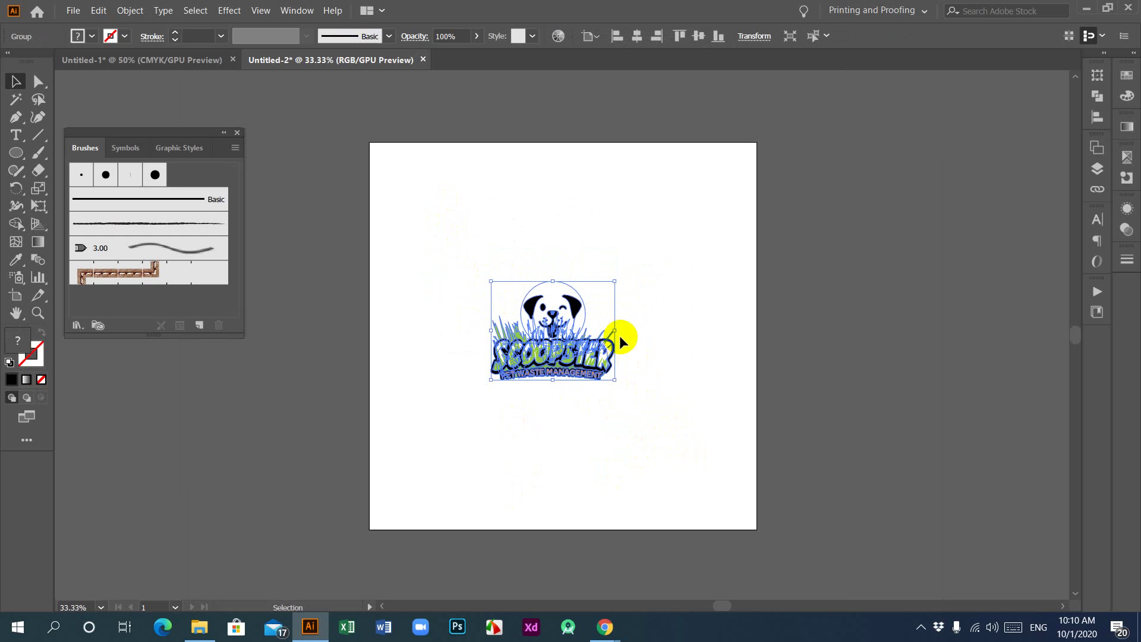
drag(617, 331, 636, 331)
click(615, 437)
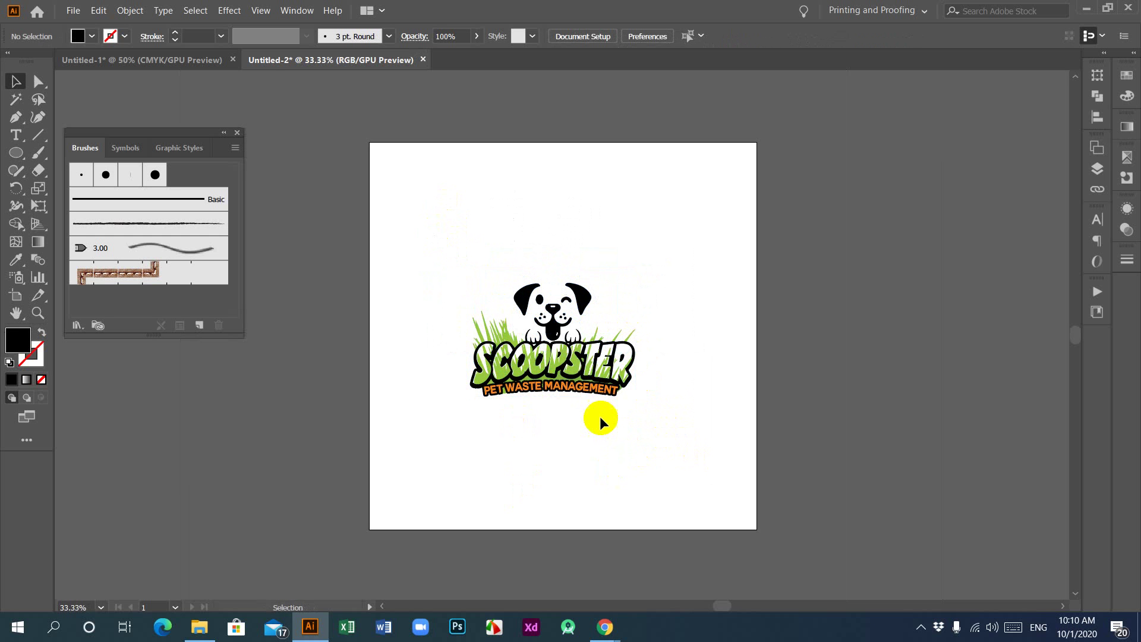
Save the artboard for web as a 1000 x 1000 px JPEG named "grass logo" on the Desktop.
click(73, 10)
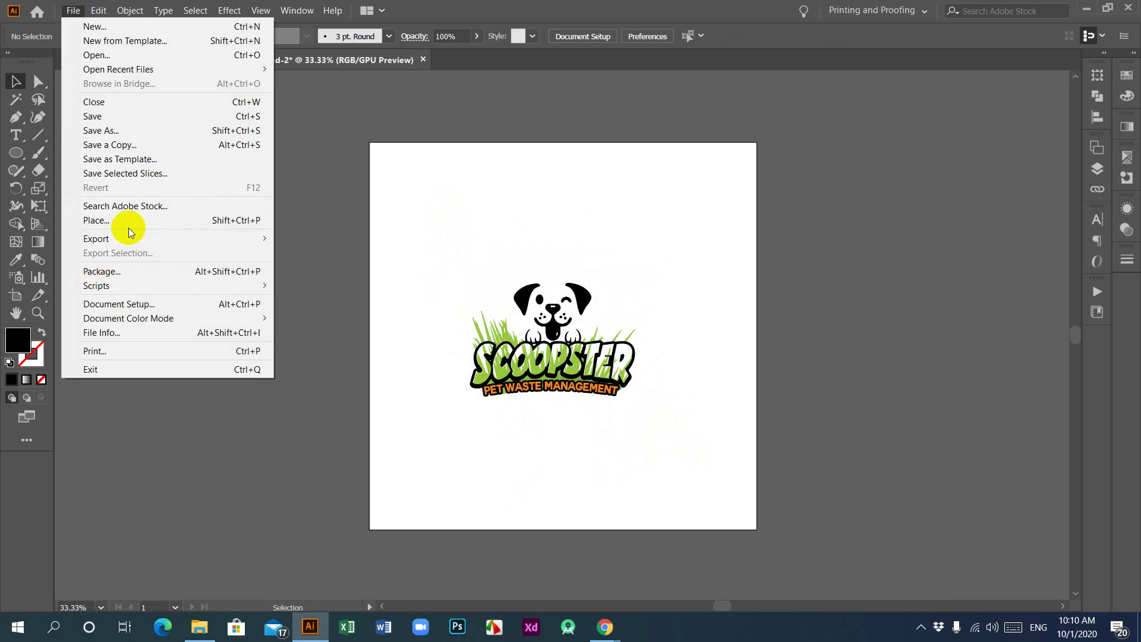
mouse_move(137, 240)
click(300, 263)
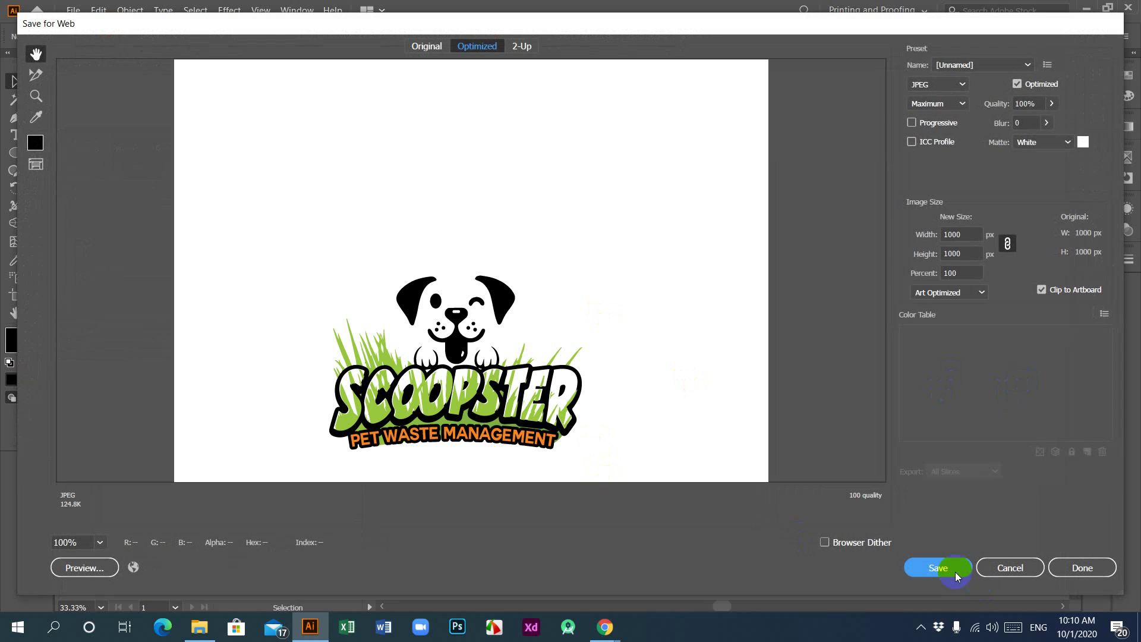
click(950, 567)
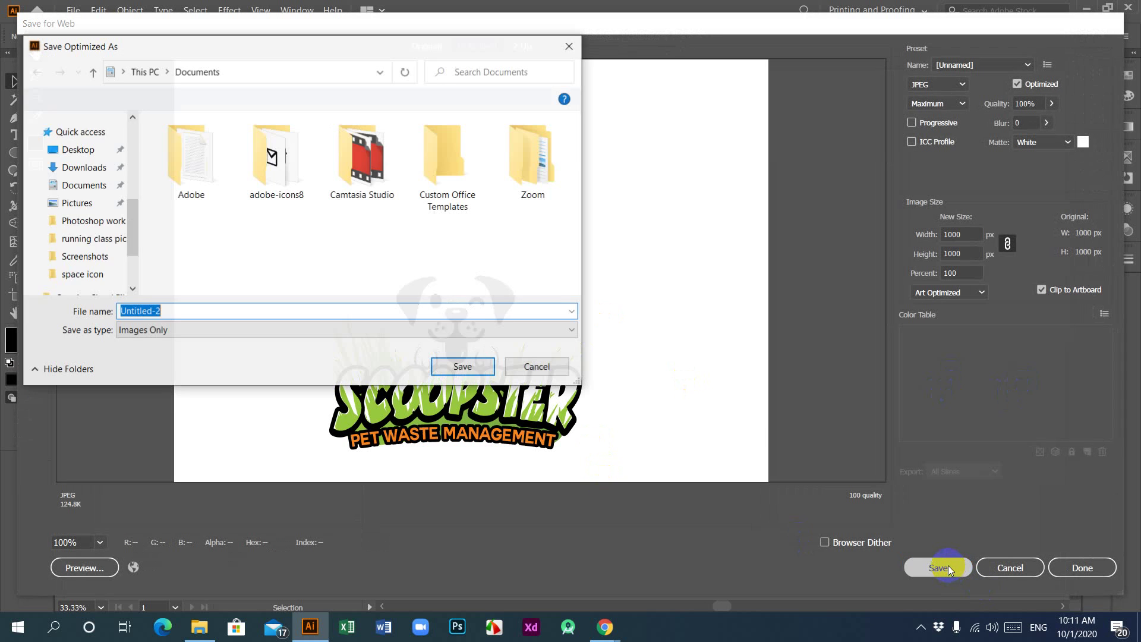
click(76, 160)
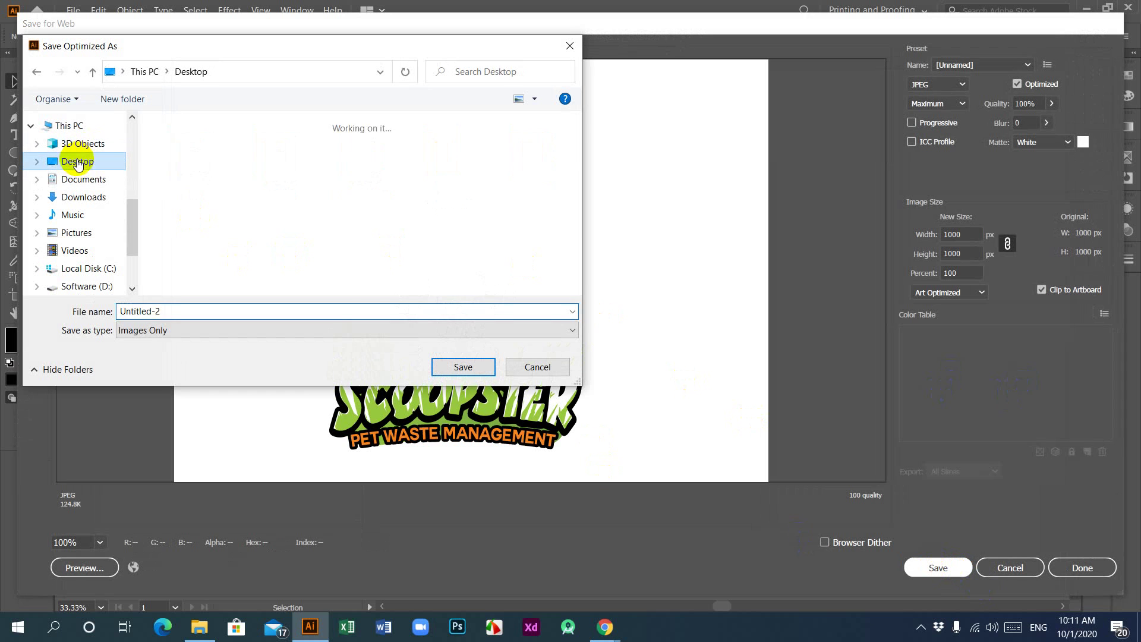
double_click(182, 307)
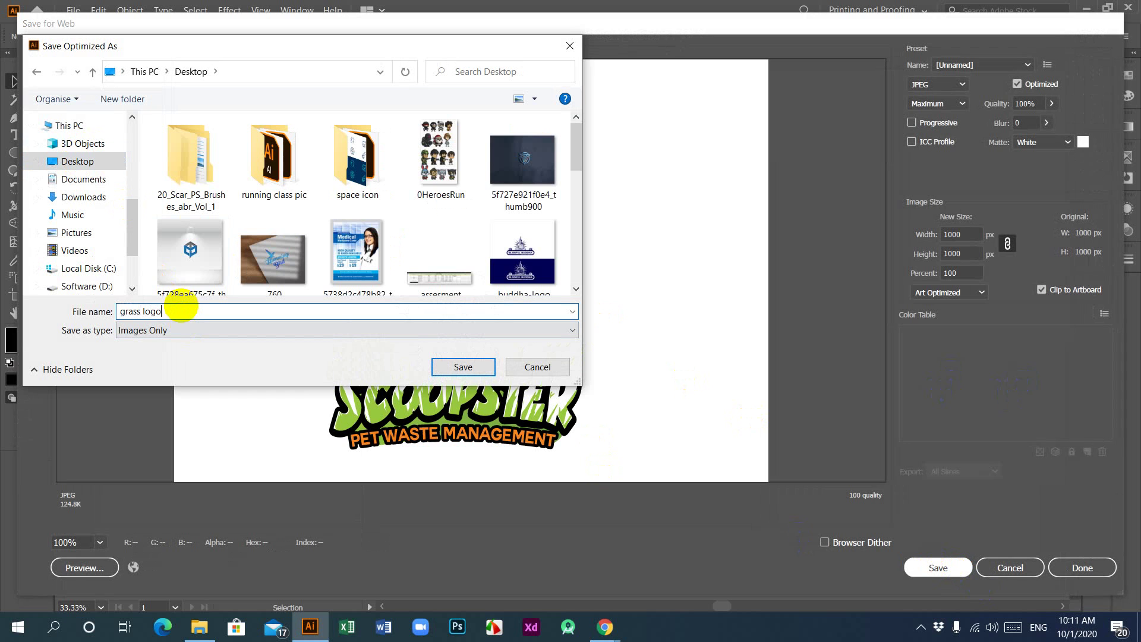
text(grass logo)
click(463, 367)
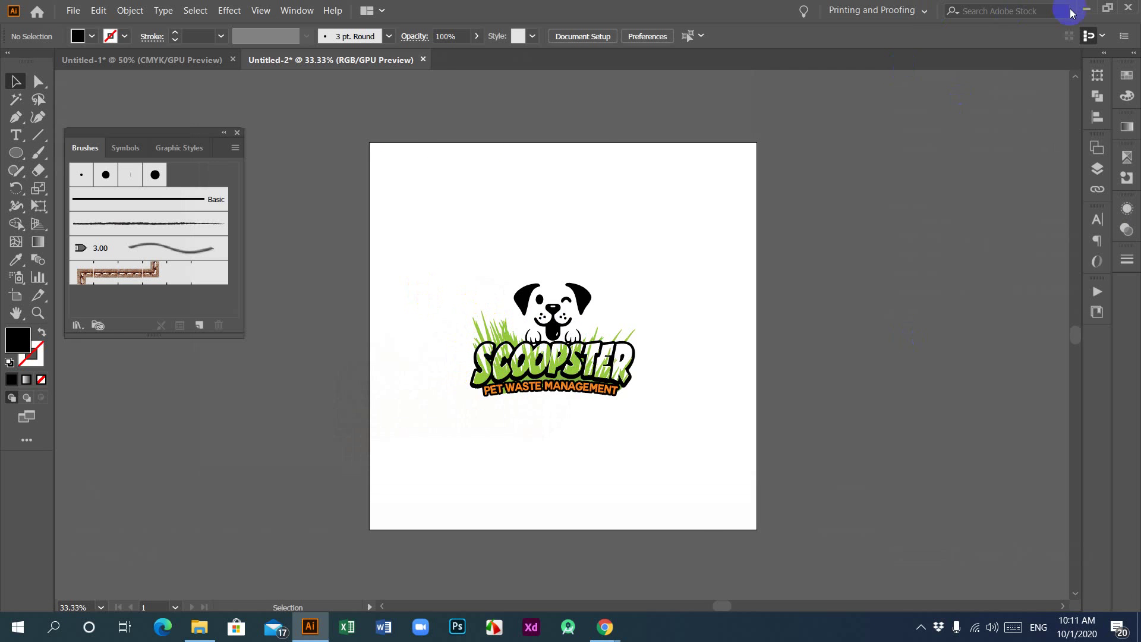
Switch to the Freelancer logo redesign contest in Chrome and look through the entries already submitted.
click(1086, 9)
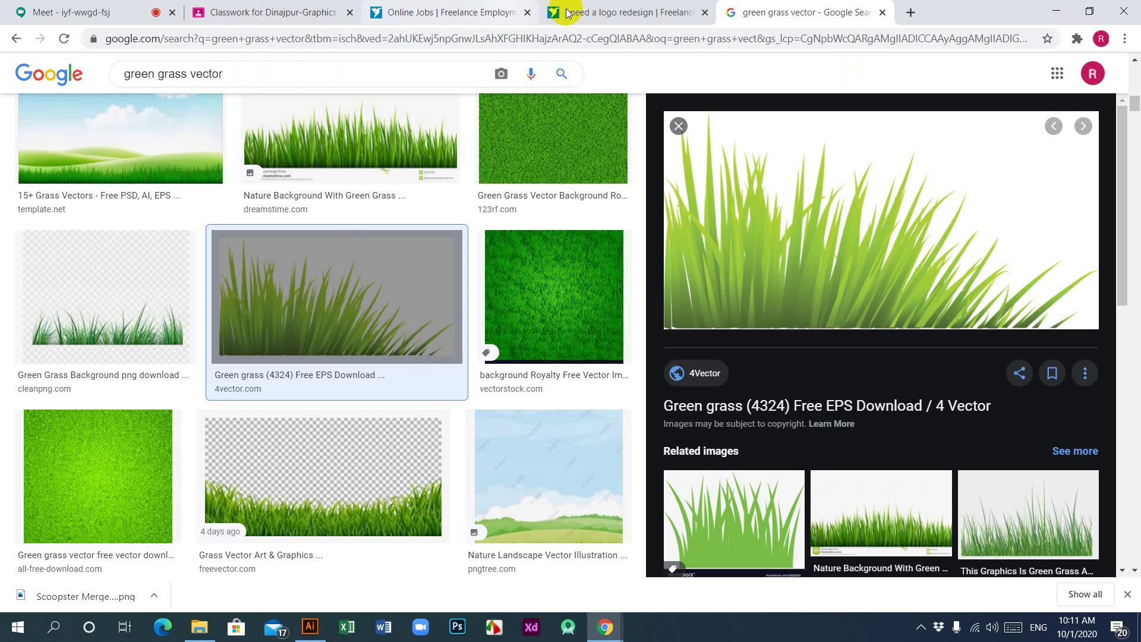
click(630, 8)
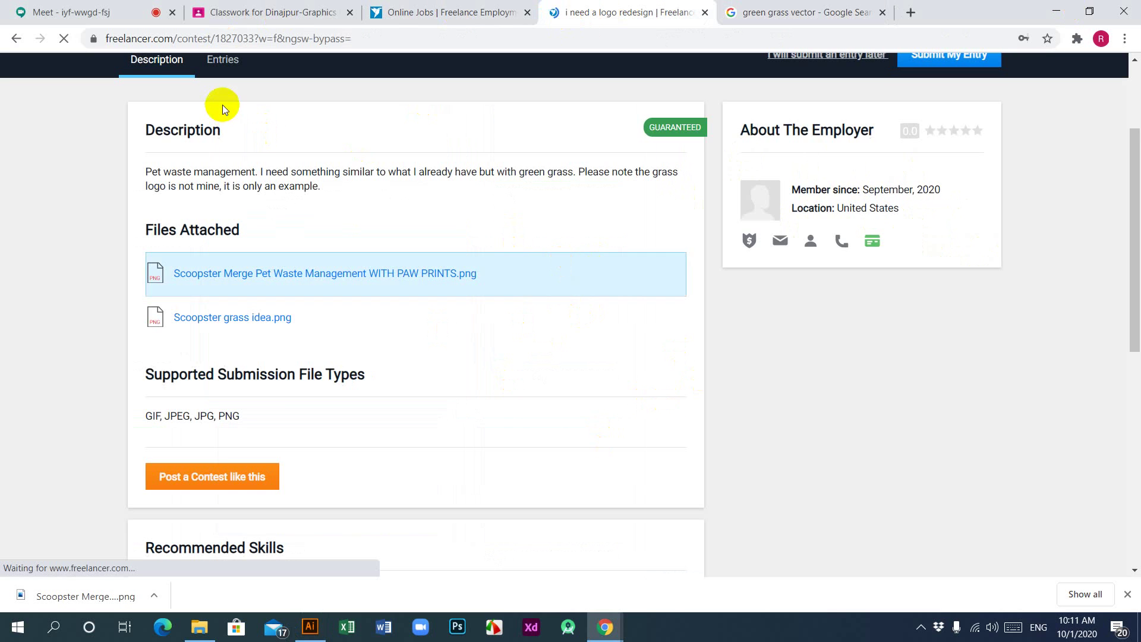
scroll(271, 167, up, 3)
click(221, 208)
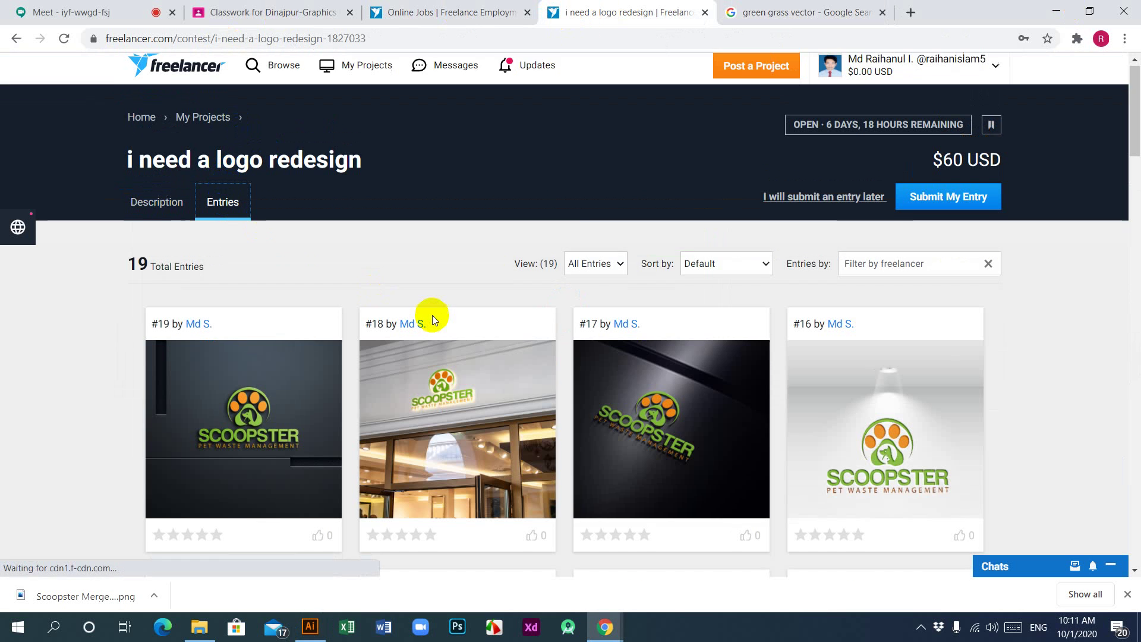
scroll(432, 315, down, 4)
scroll(433, 315, down, 5)
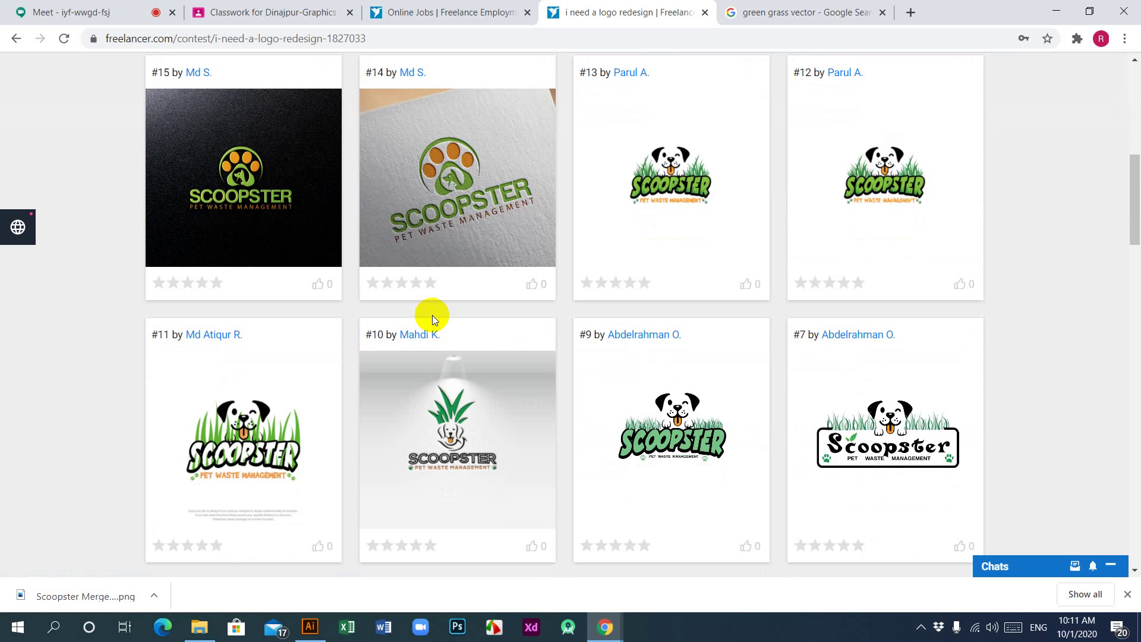
scroll(433, 315, up, 4)
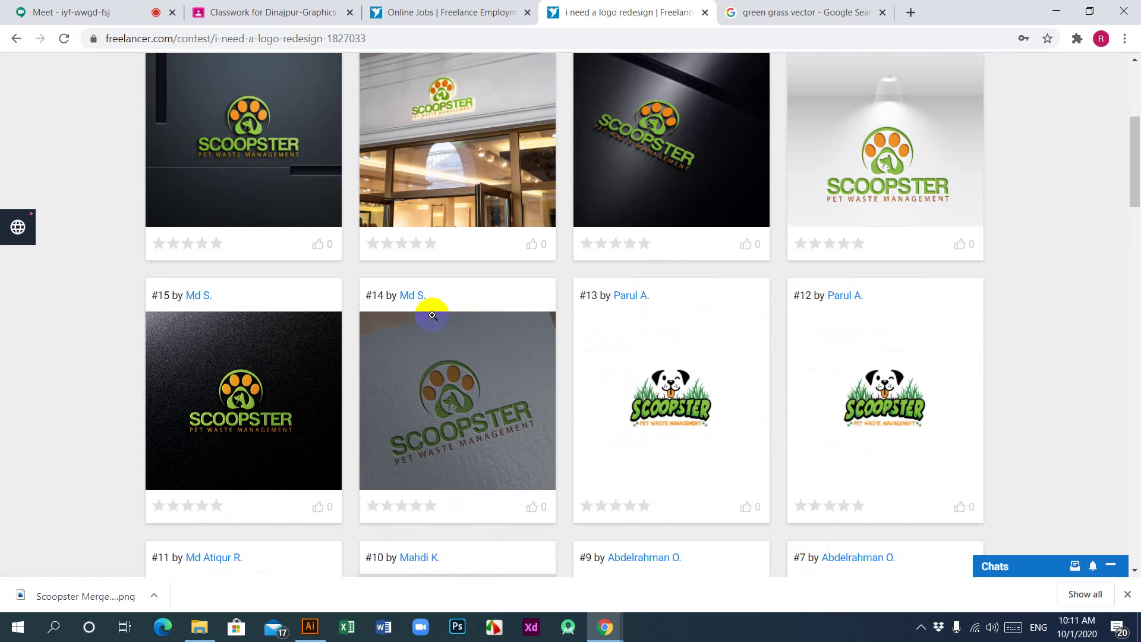
scroll(433, 315, up, 4)
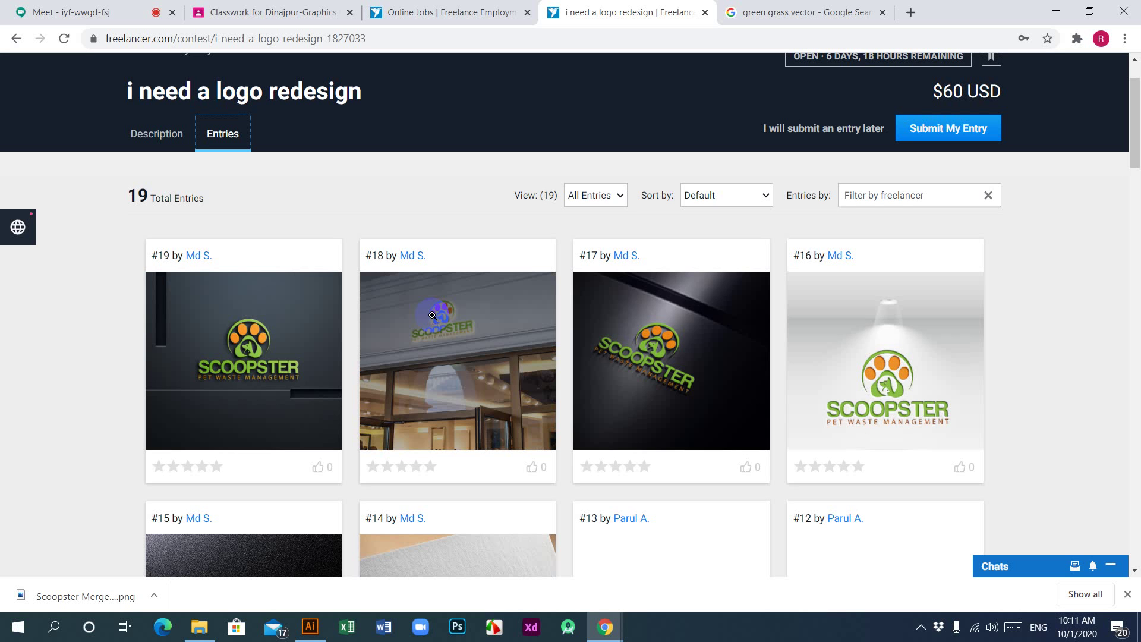
scroll(704, 285, up, 1)
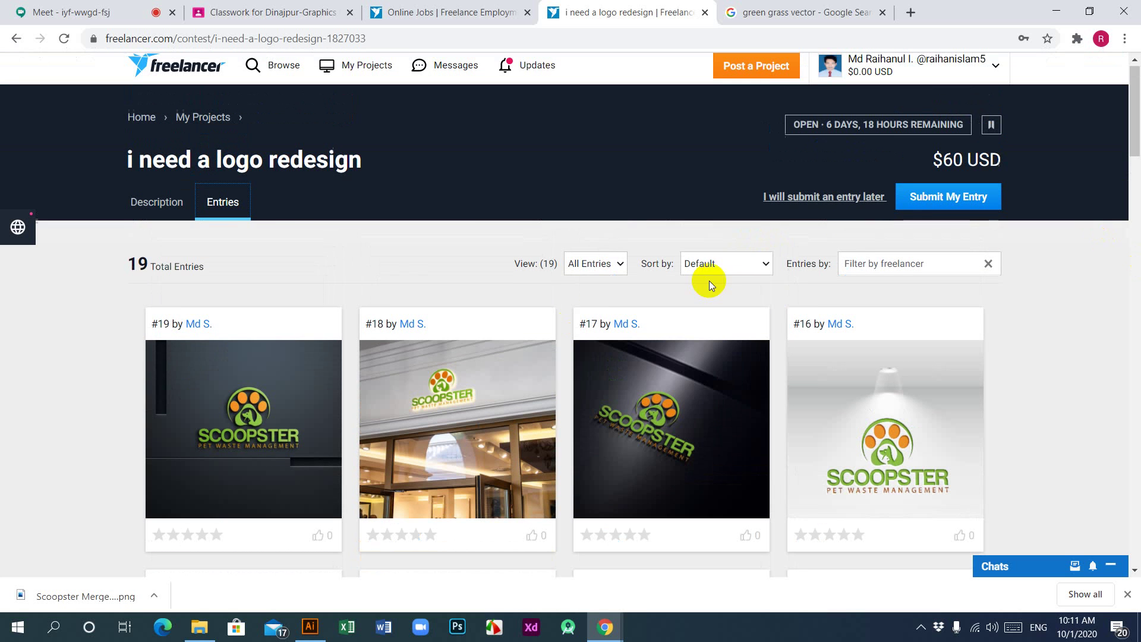
Open the contest's entry submission form and attach the grass-logo image from the Desktop.
click(766, 205)
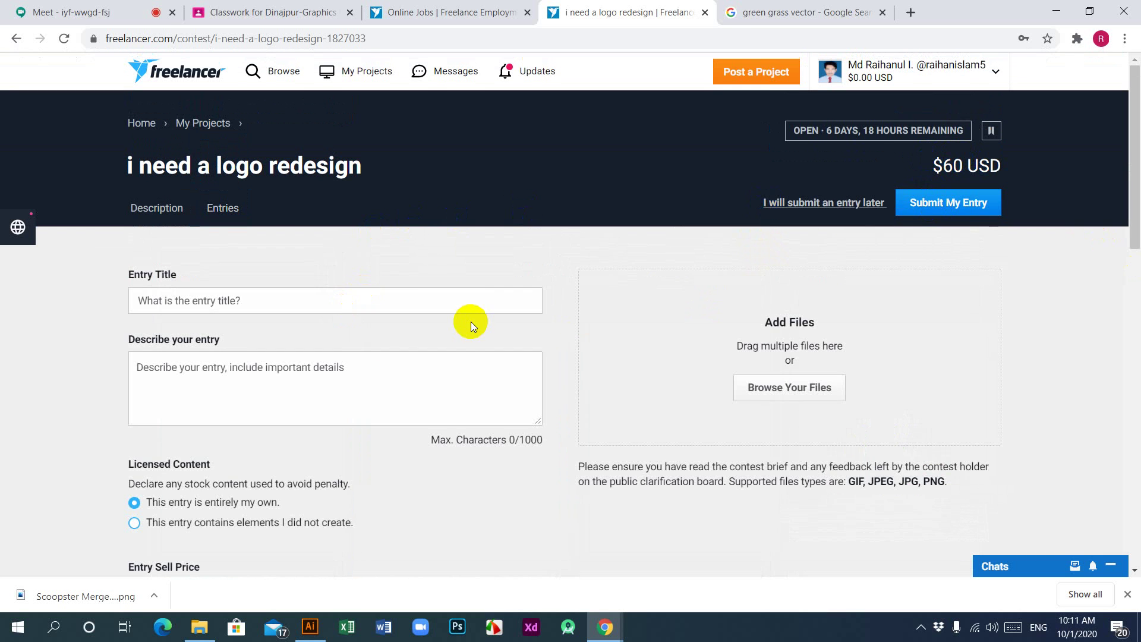
click(794, 390)
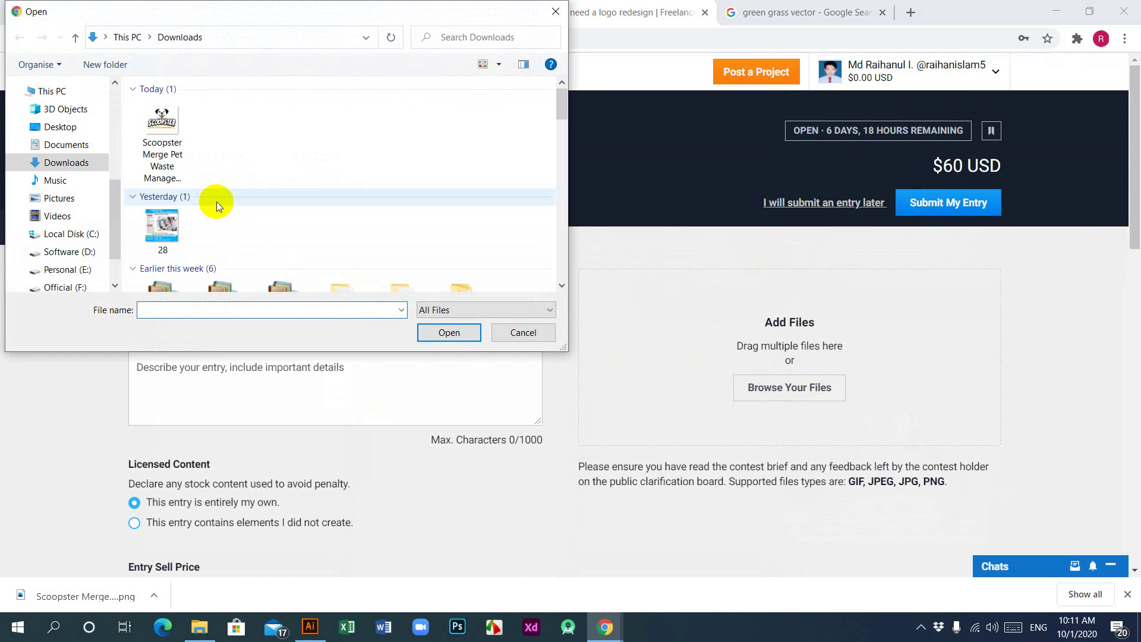
click(69, 134)
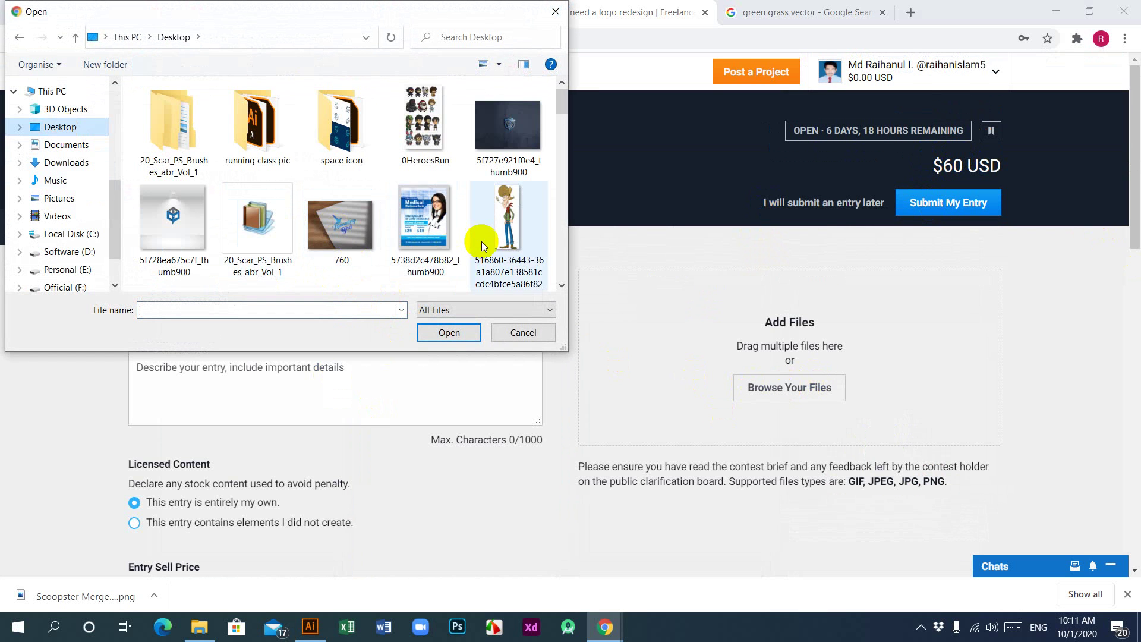
scroll(484, 238, down, 3)
scroll(483, 233, down, 3)
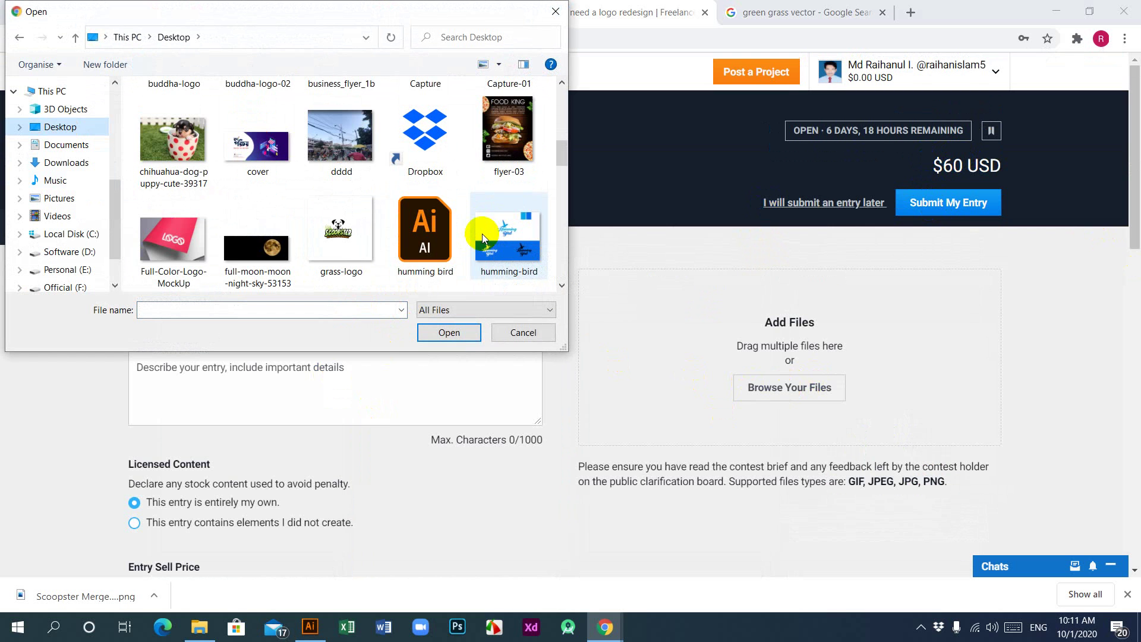
click(319, 223)
click(451, 338)
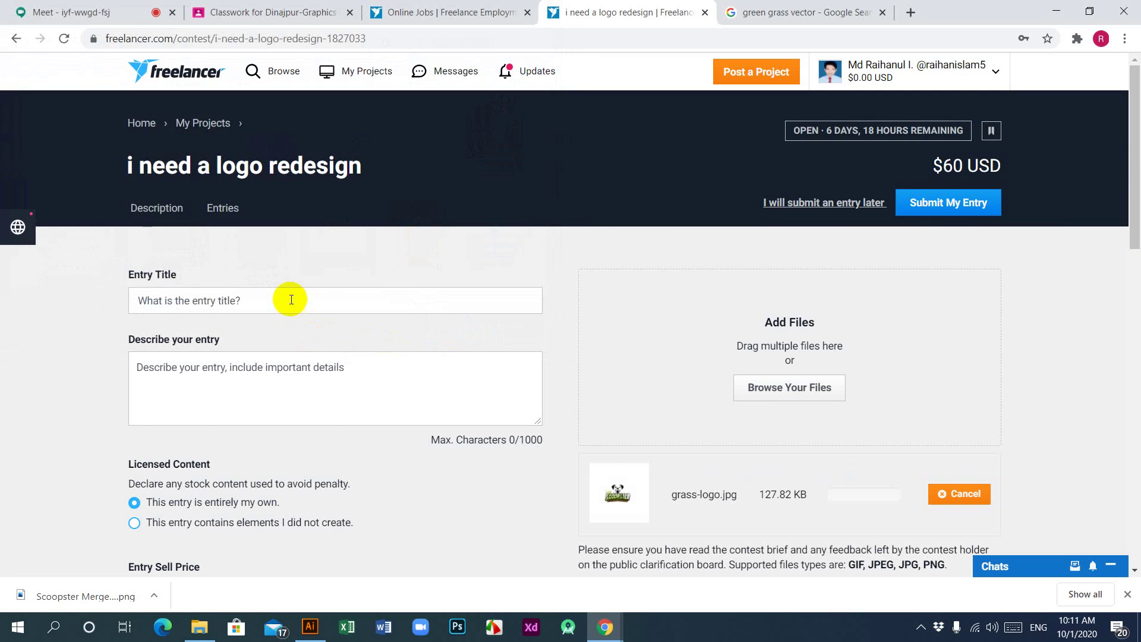
Title the entry "logo concept" and describe it as "Please check and Let me Know. Its a vector graphic design so you can change any color and size. Thank you".
click(291, 298)
click(204, 342)
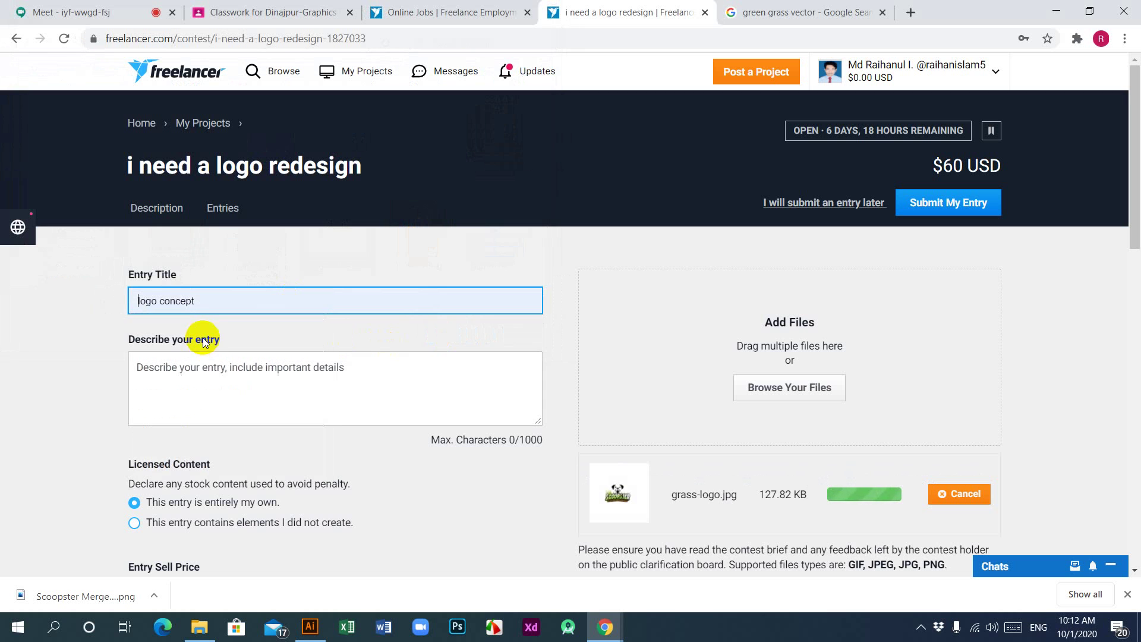
click(207, 375)
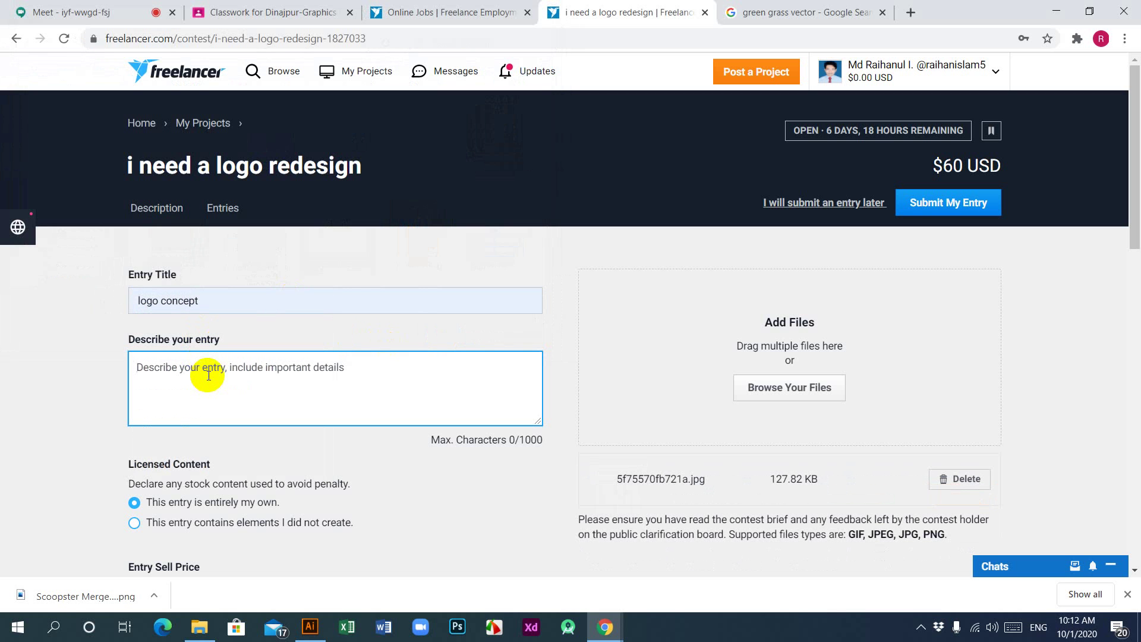
text(Pl)
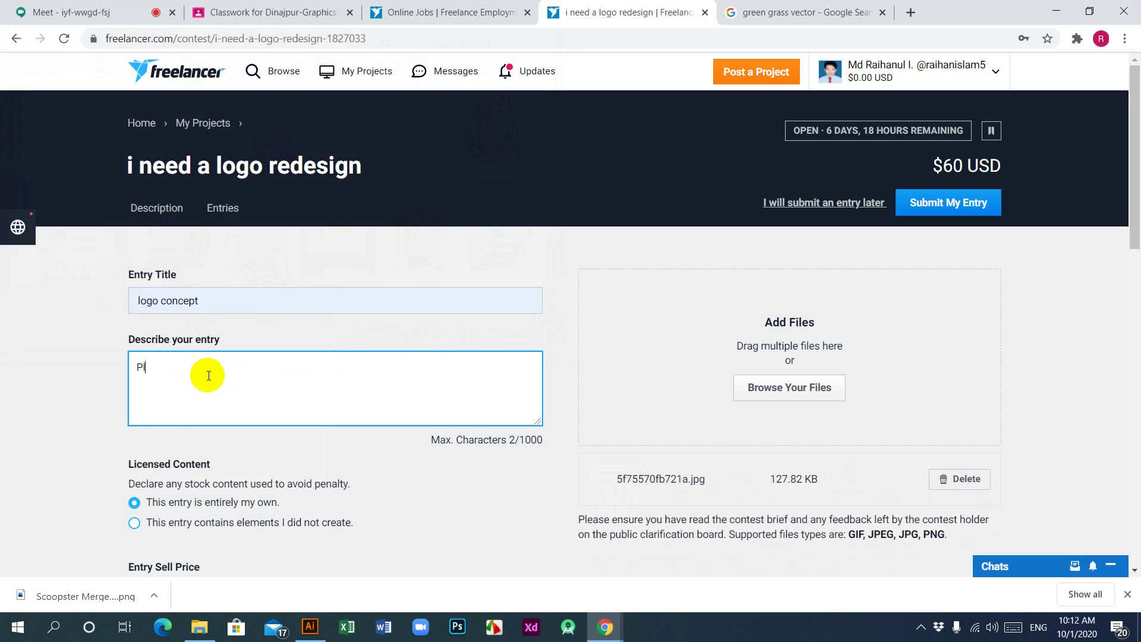
text(ease check and )
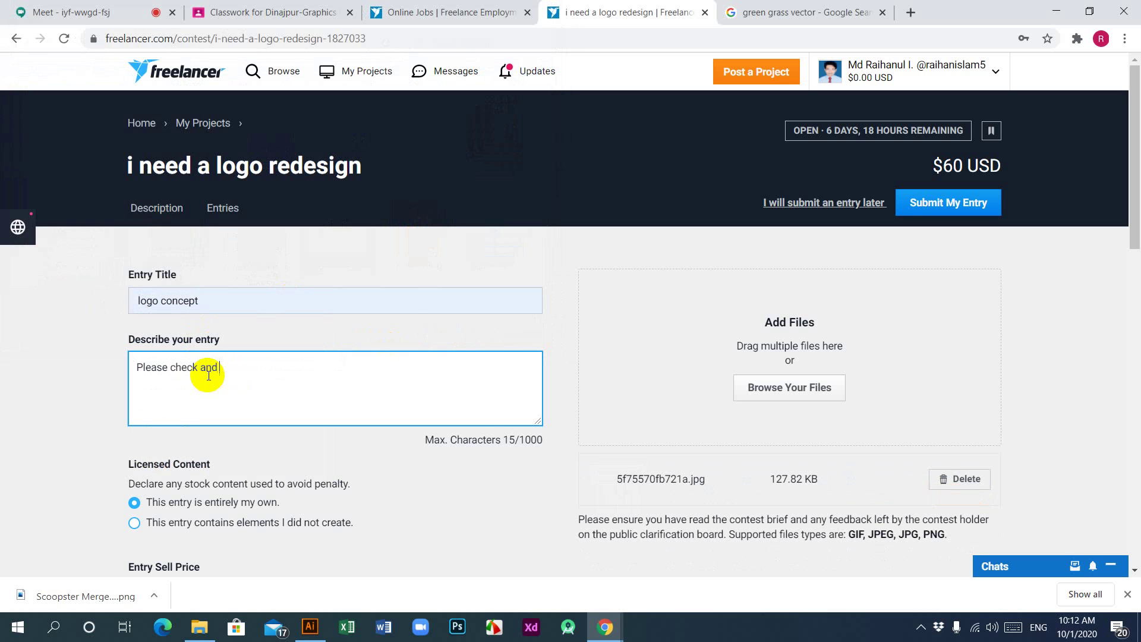
text(Let me Know. Its a vector graphic )
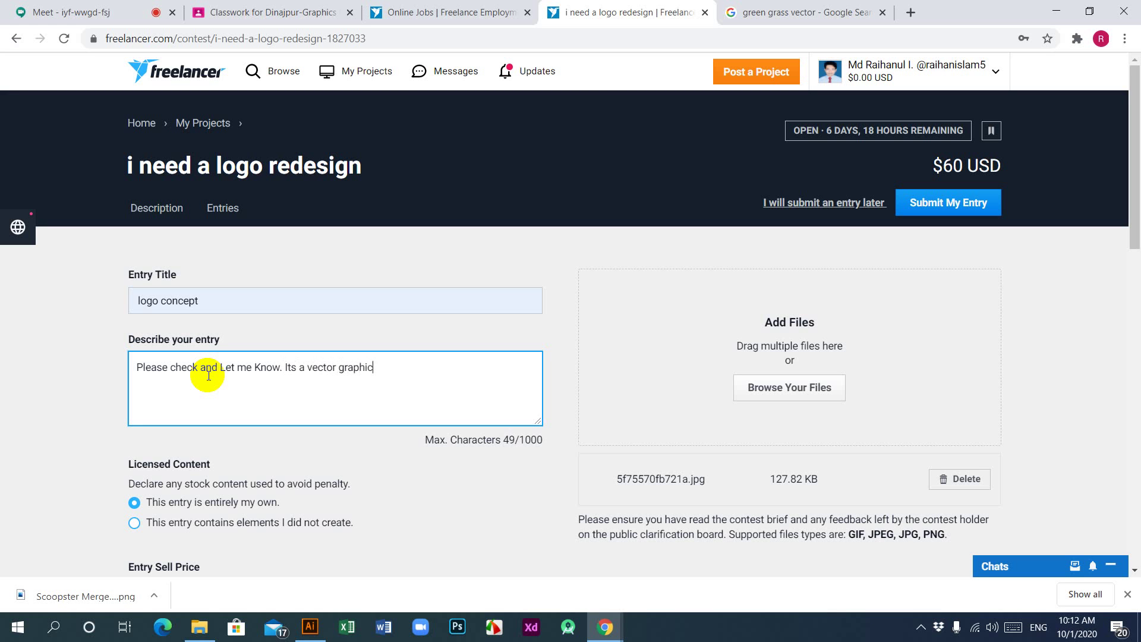
text(design so you can cha)
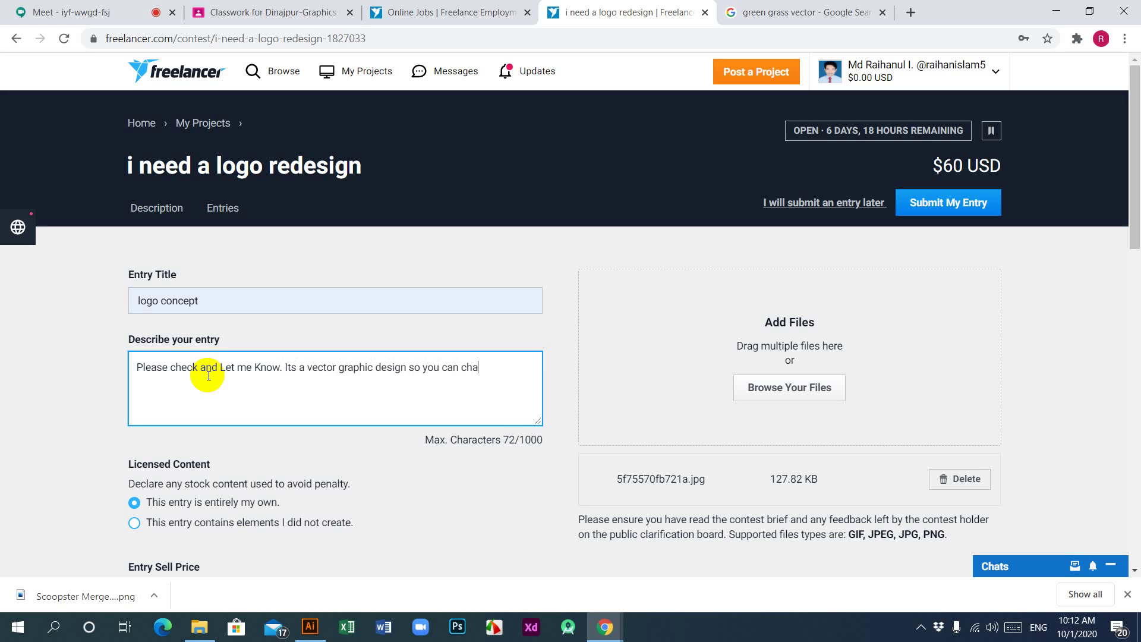
text(nge any color and size. )
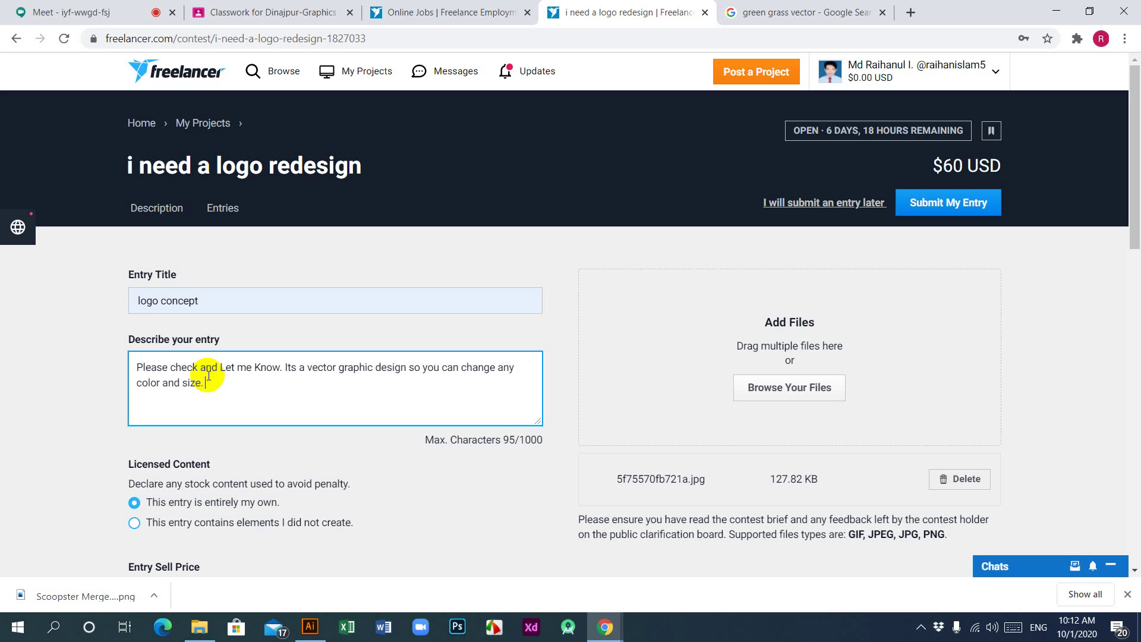
text(Thank)
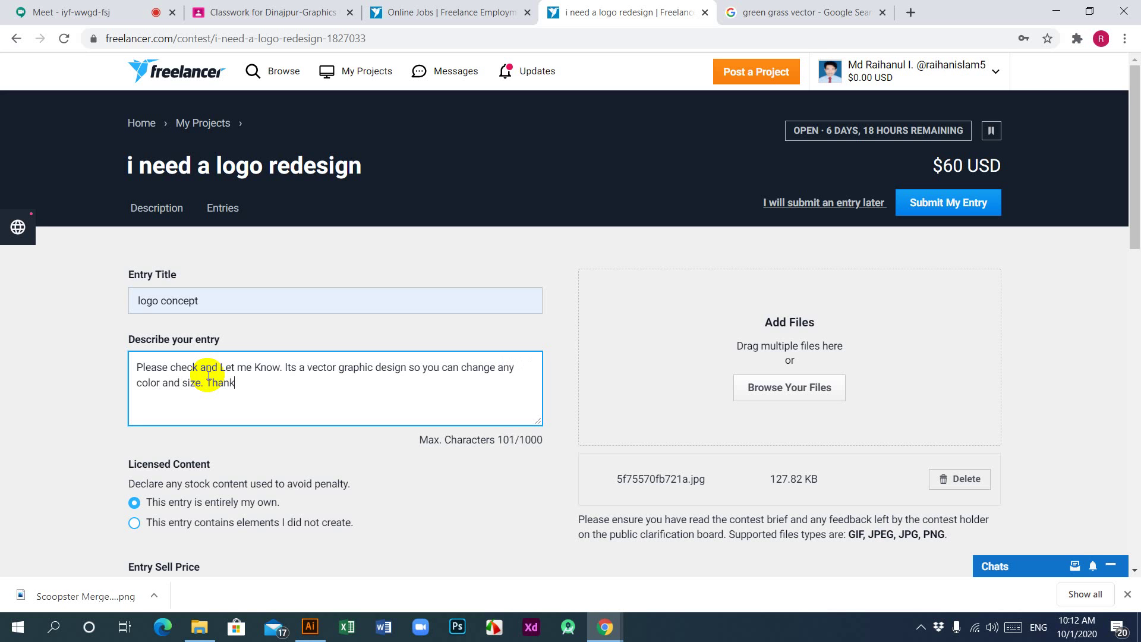
text( you)
Submit the contest entry without paid promotion options and close the confirmation message.
scroll(342, 447, down, 7)
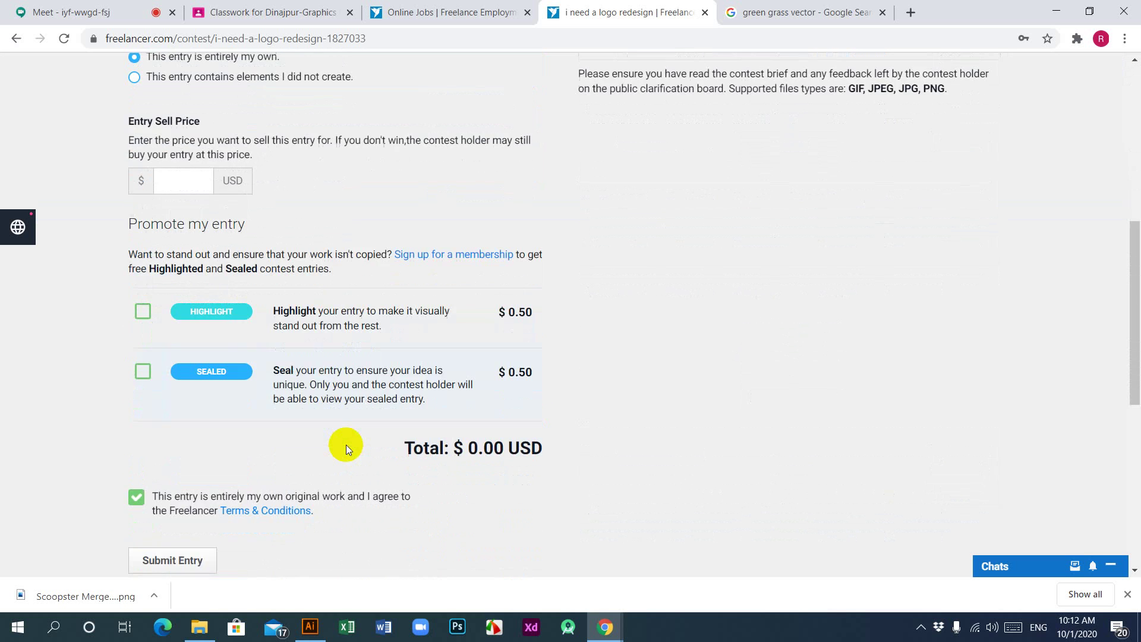
scroll(269, 447, down, 3)
click(174, 412)
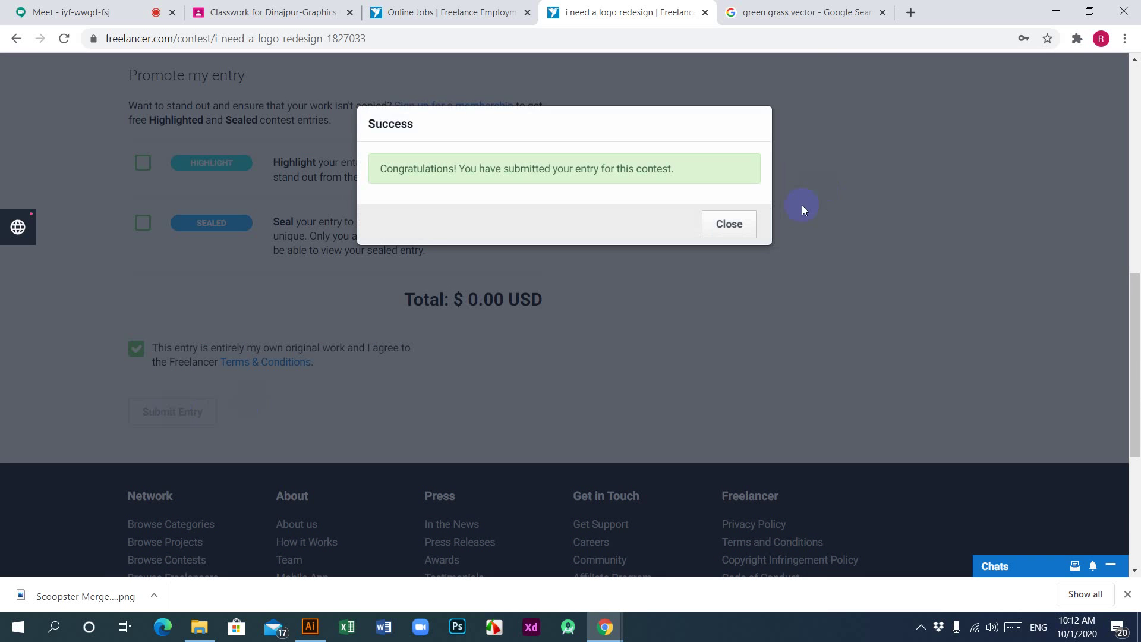
click(729, 226)
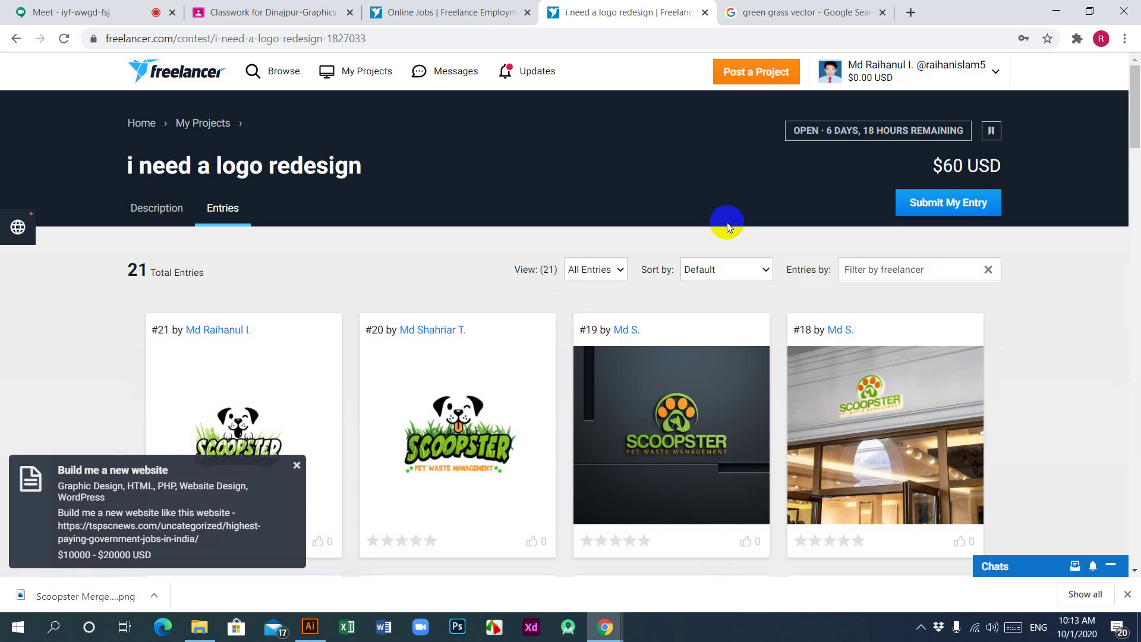
View competing entry #20 at full size, close it, and check the newly submitted entry in the list.
scroll(728, 226, down, 5)
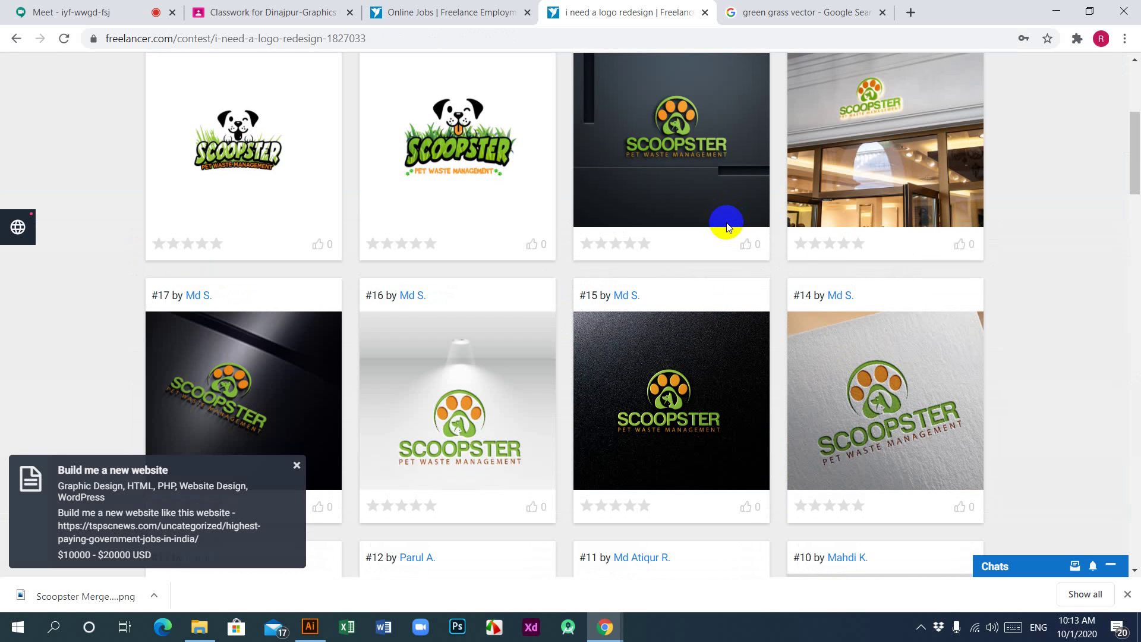
click(467, 148)
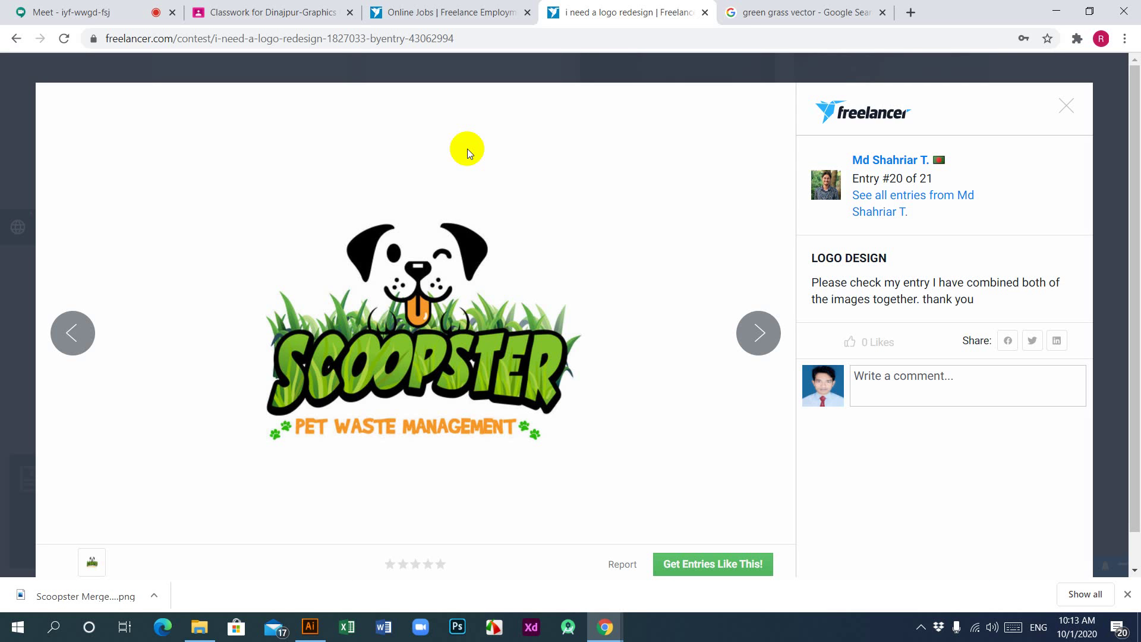
click(1066, 106)
mouse_move(308, 141)
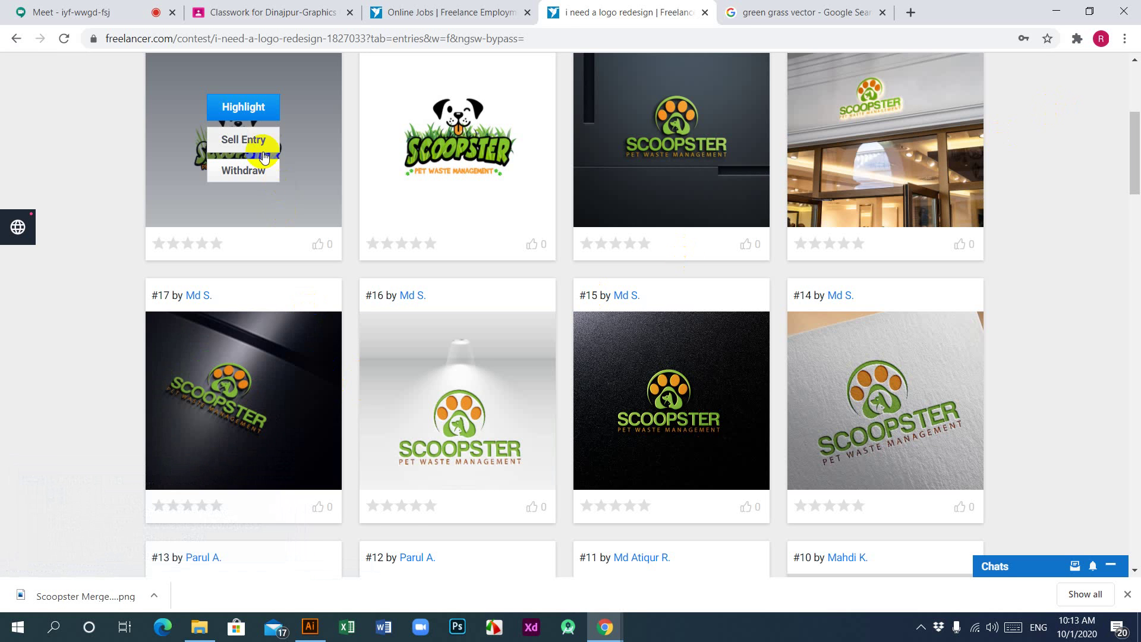
Review the submitted "logo concept" entry at full size, and close the browser and the Downloads folder window.
click(309, 141)
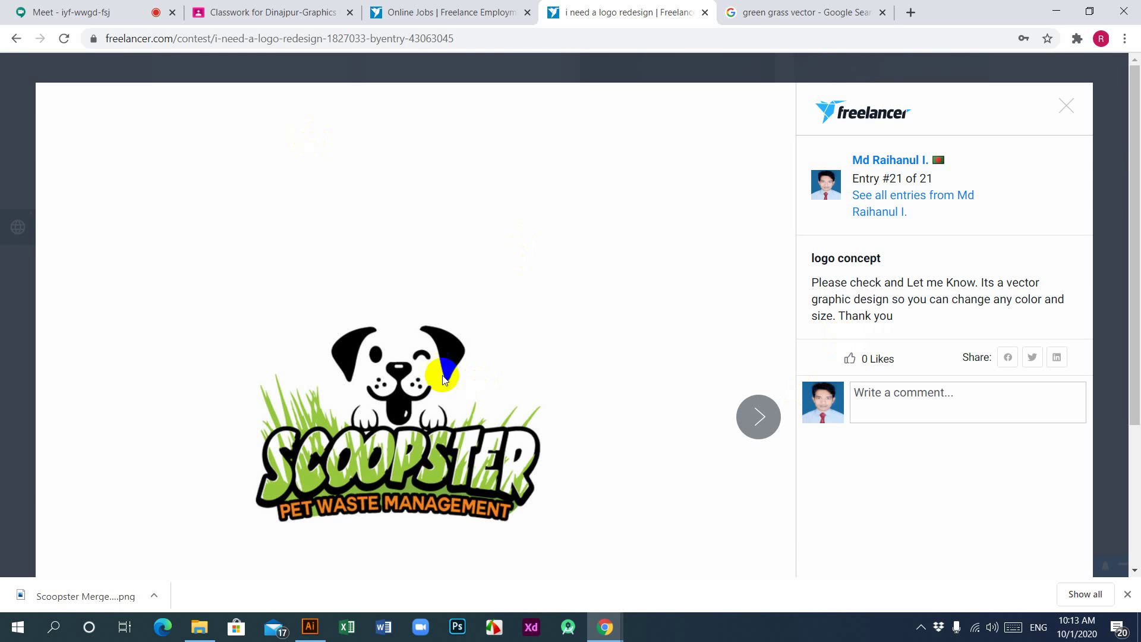
scroll(416, 375, down, 3)
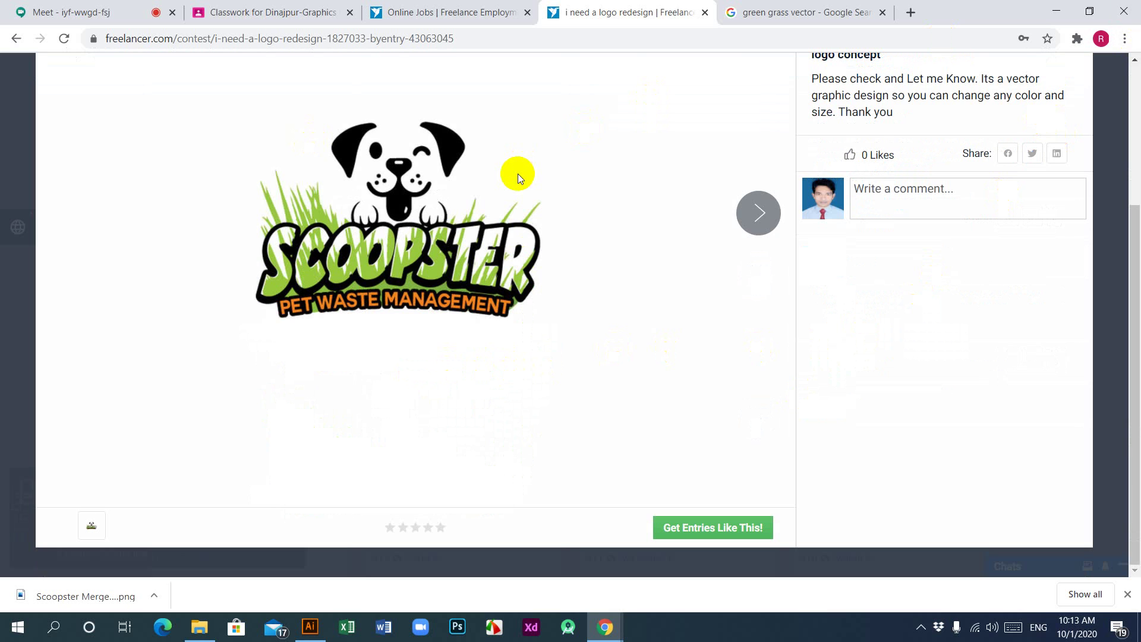
key(alt+F4)
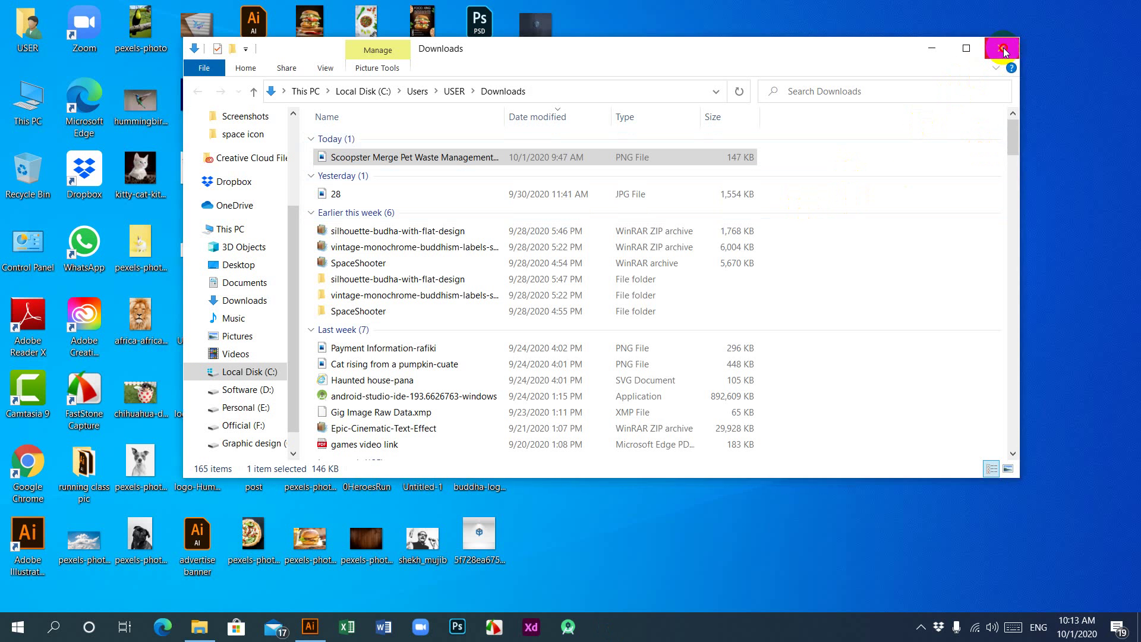
click(998, 58)
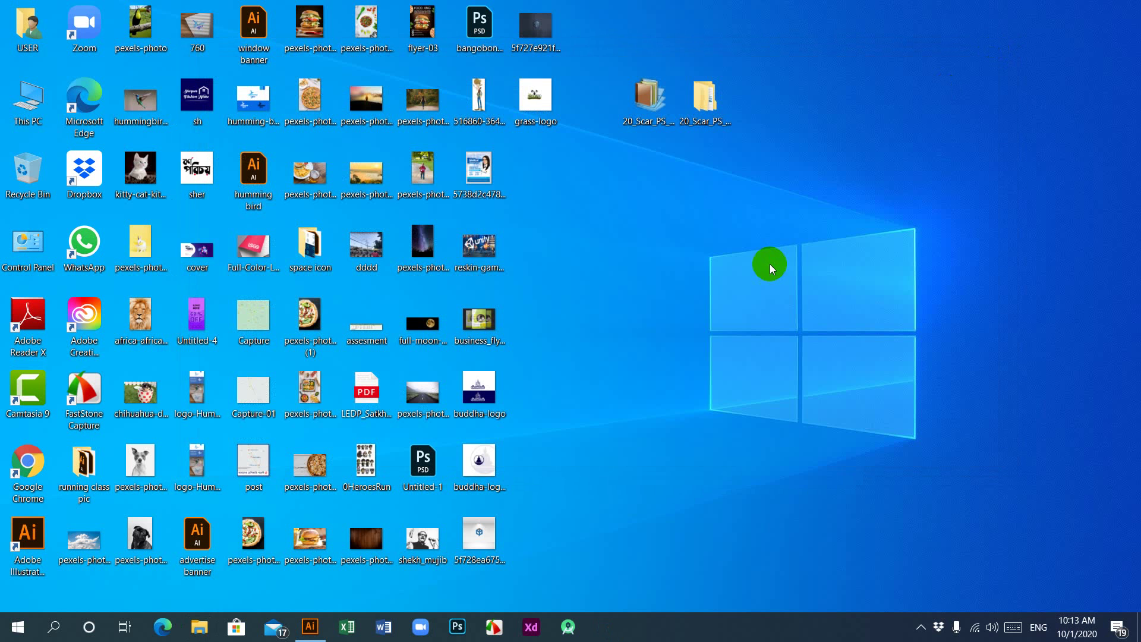
Open a new Chrome window from the desktop.
double_click(42, 463)
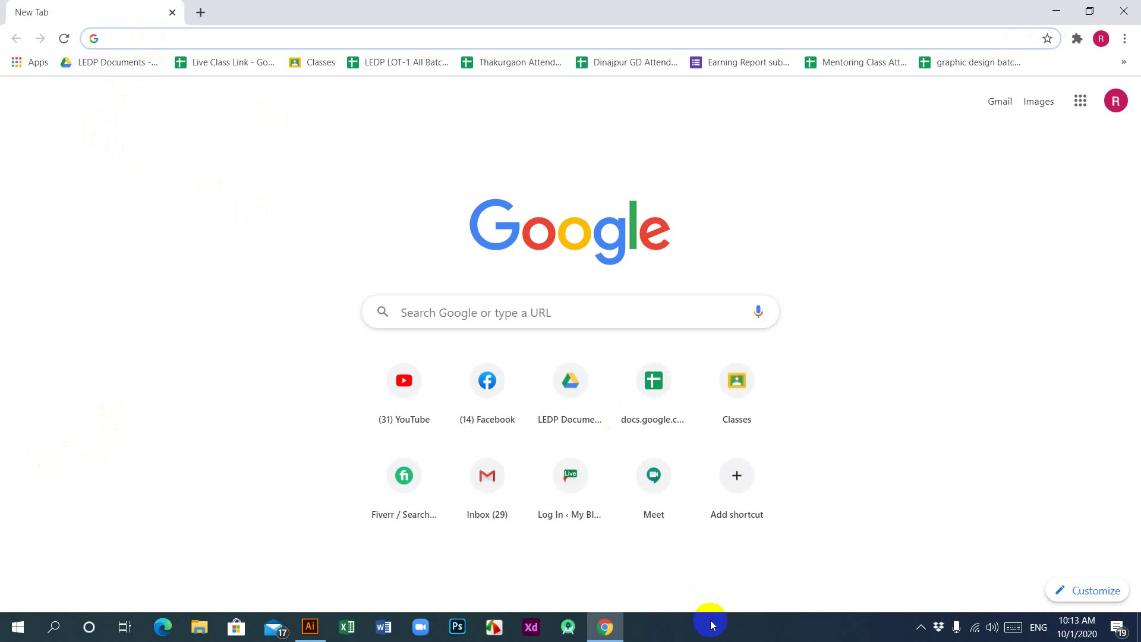
click(921, 629)
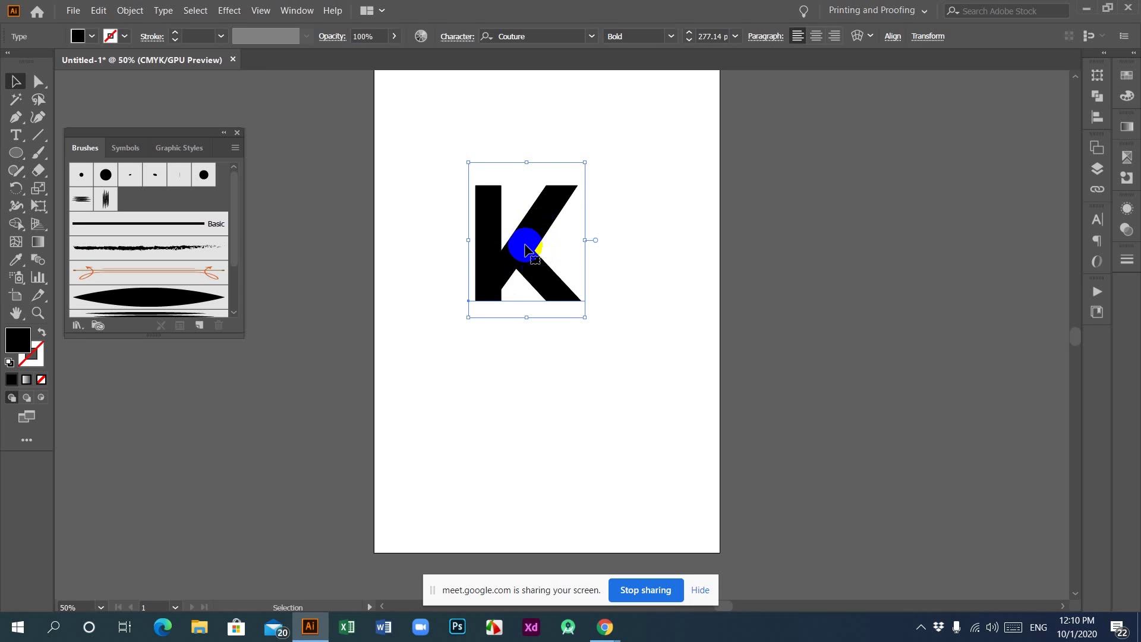
Move the letter K lower on the Illustrator artboard and extend its text to KONNQER.
drag(525, 250, 538, 297)
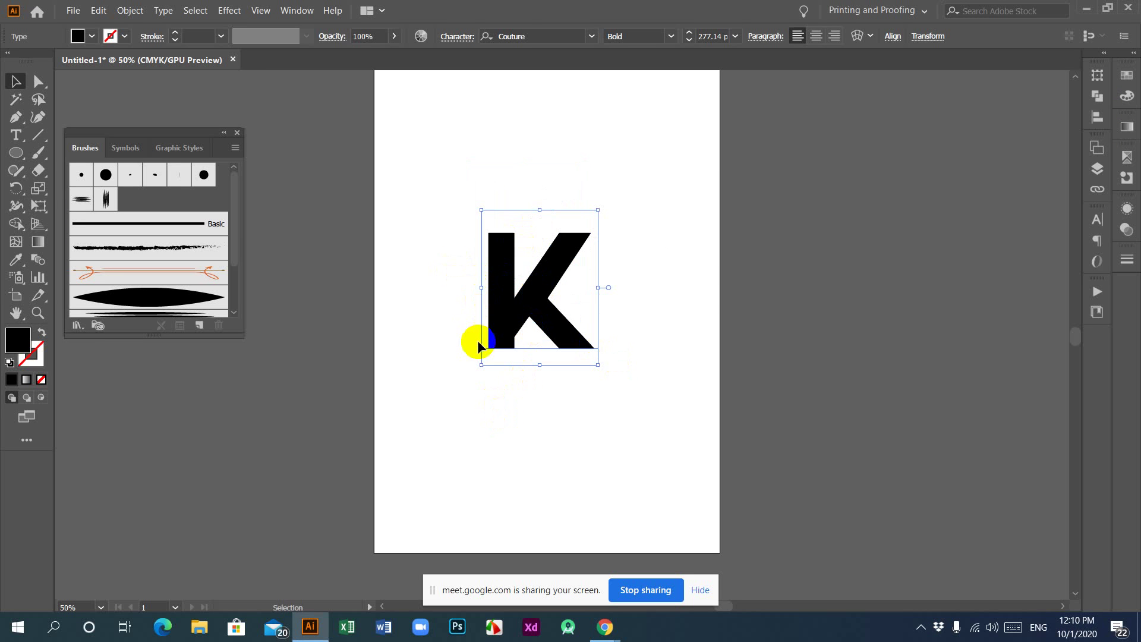
click(530, 437)
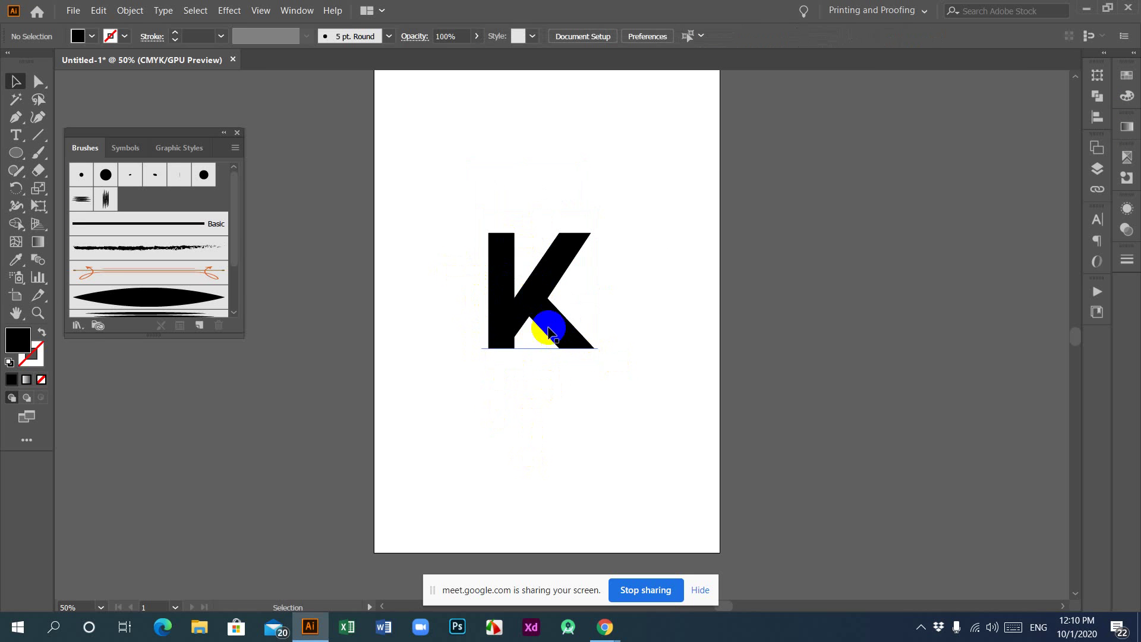
click(535, 309)
double_click(559, 308)
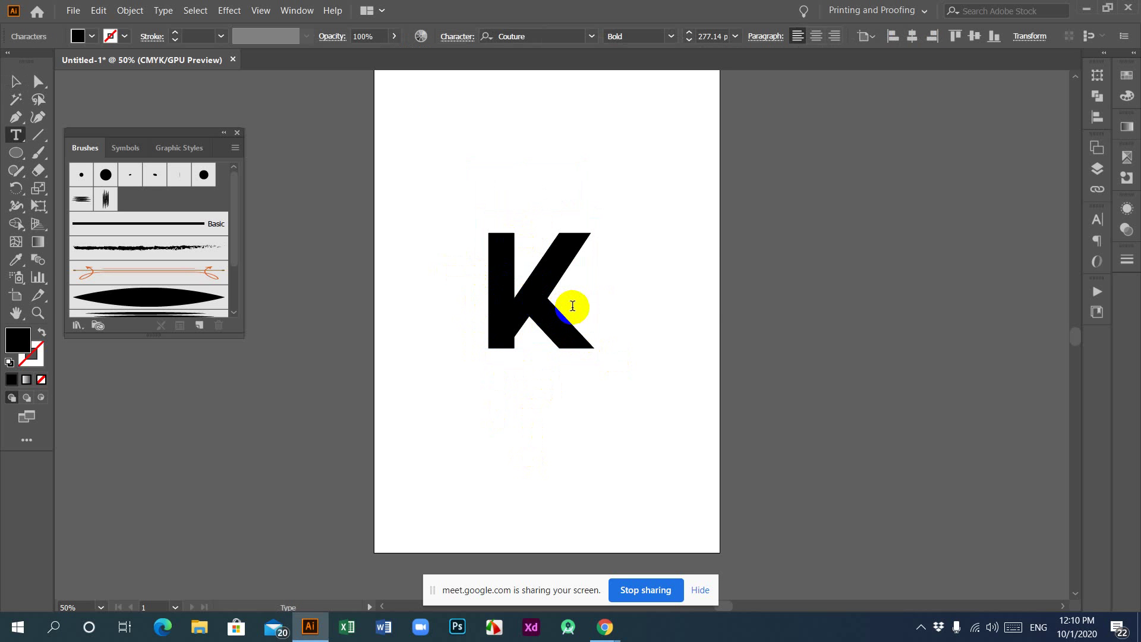
text(ON)
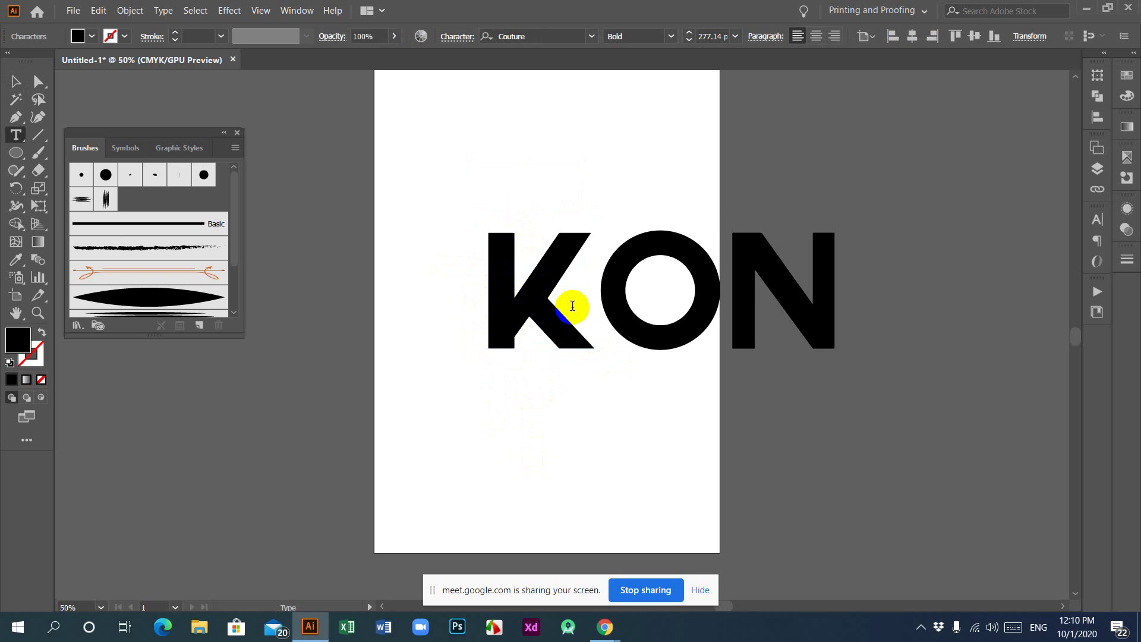
text(N)
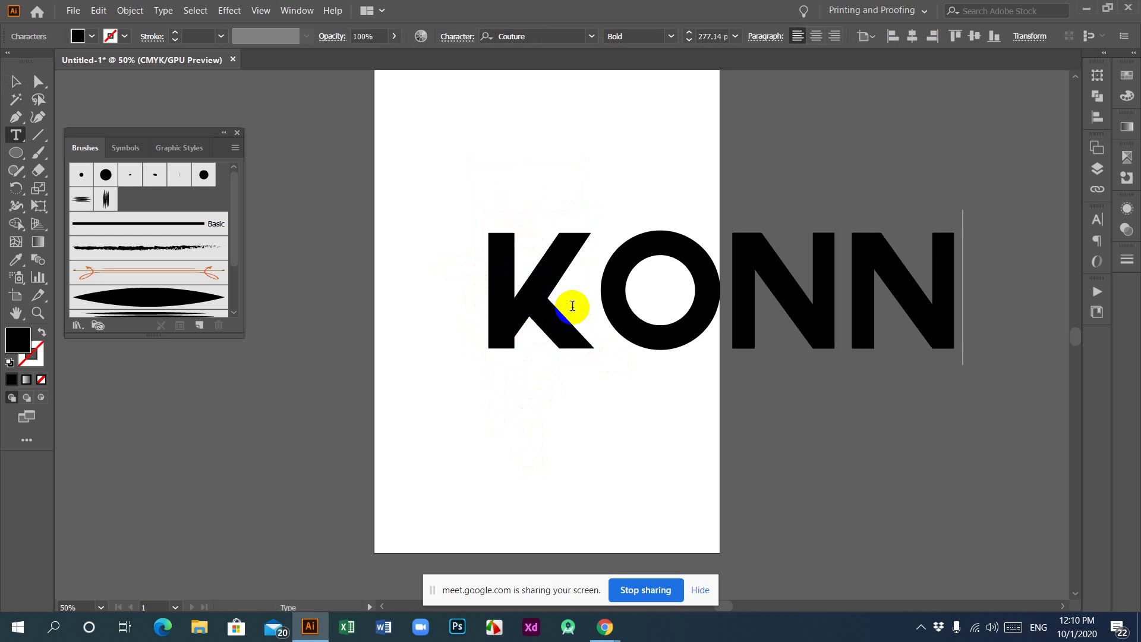
text(Q)
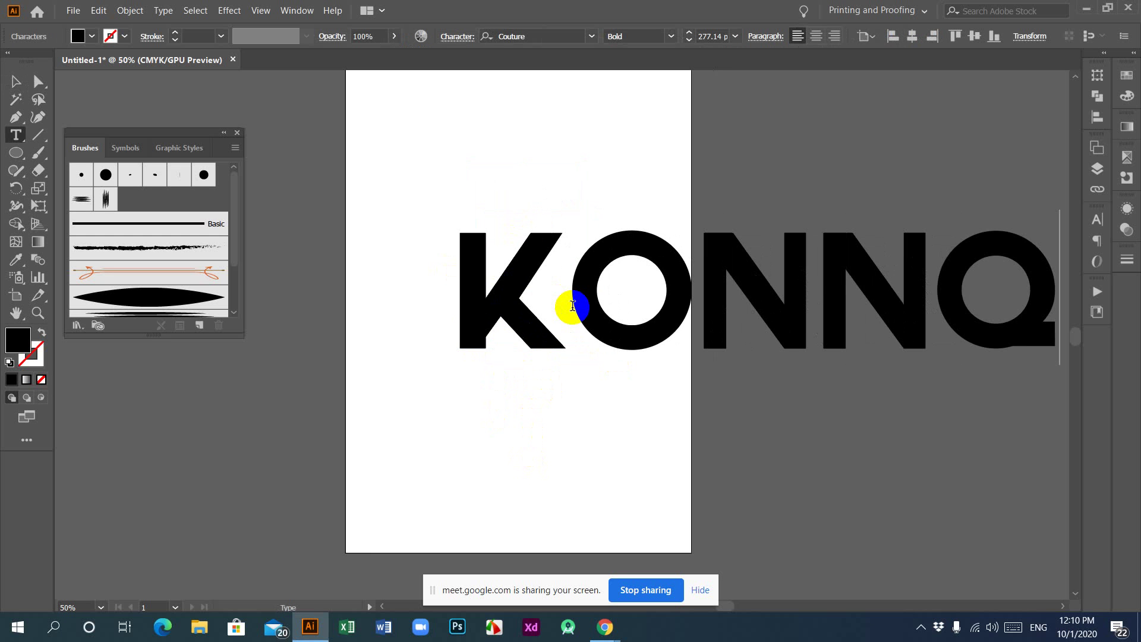
text(ER)
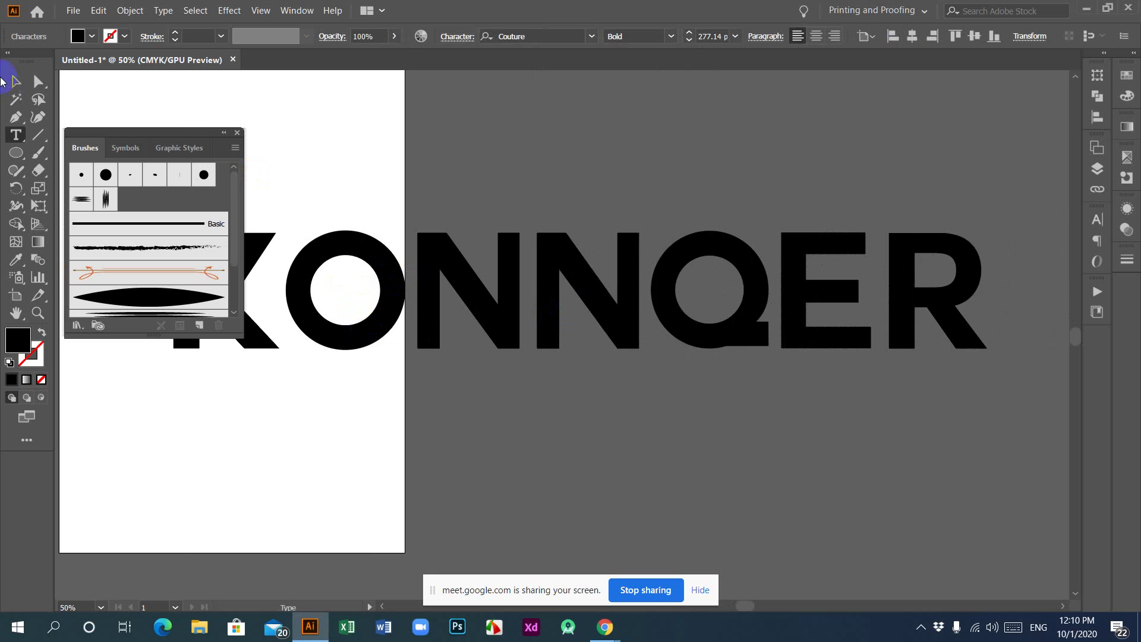
Scale the KONNQER text down to about 106 pt to fit the artboard width and place it above the middle.
click(17, 79)
drag(357, 383, 718, 357)
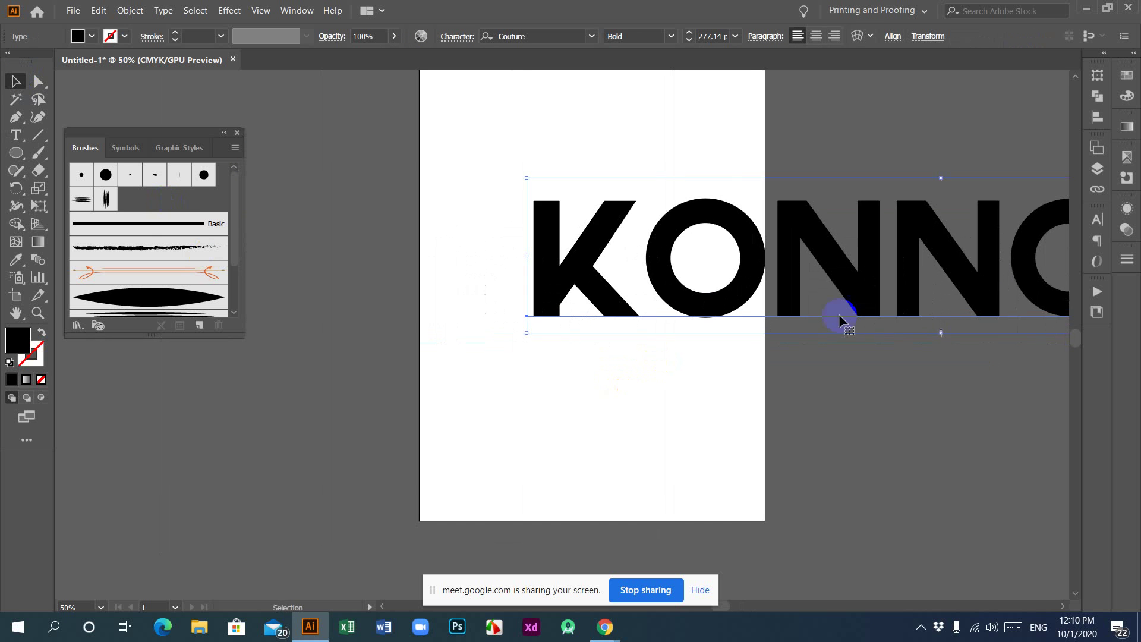
drag(859, 289, 538, 238)
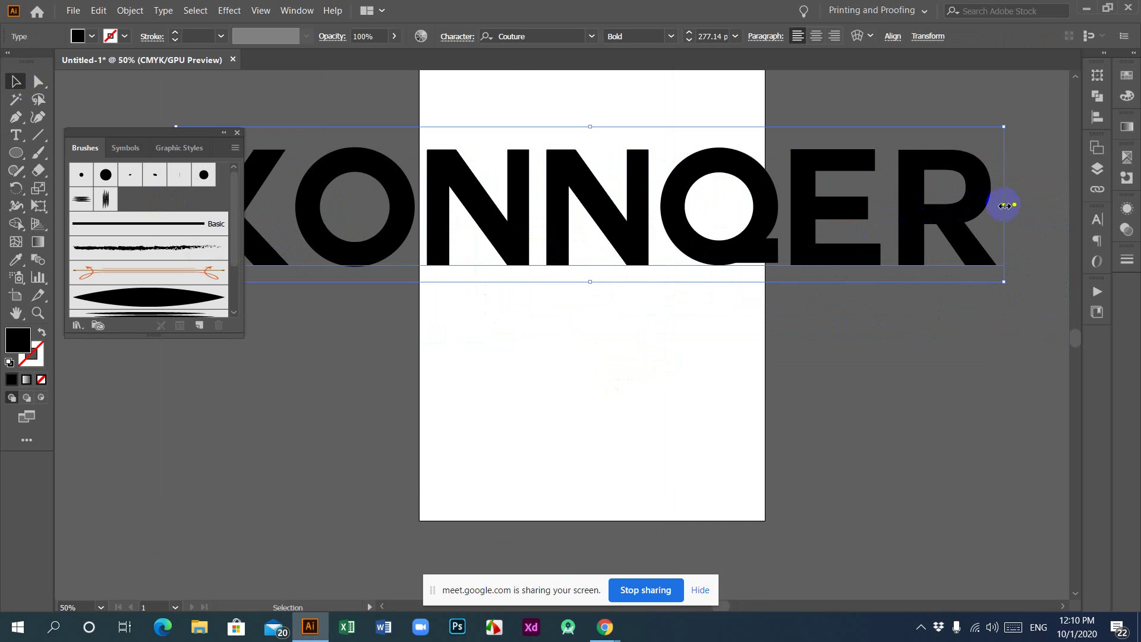
drag(1004, 205, 747, 255)
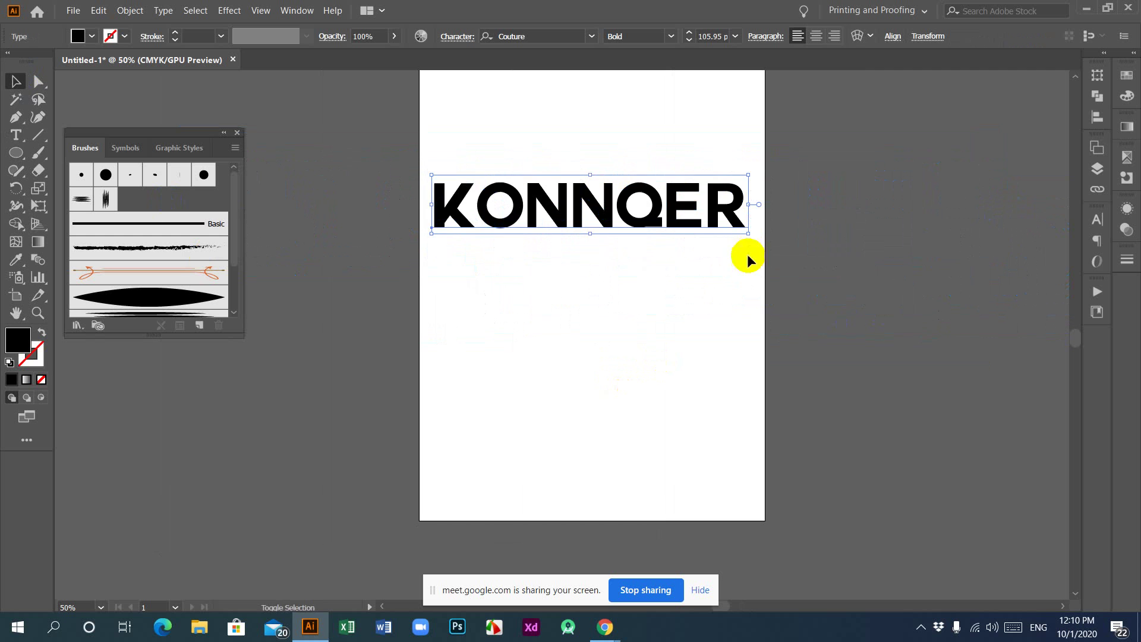
drag(599, 208, 604, 292)
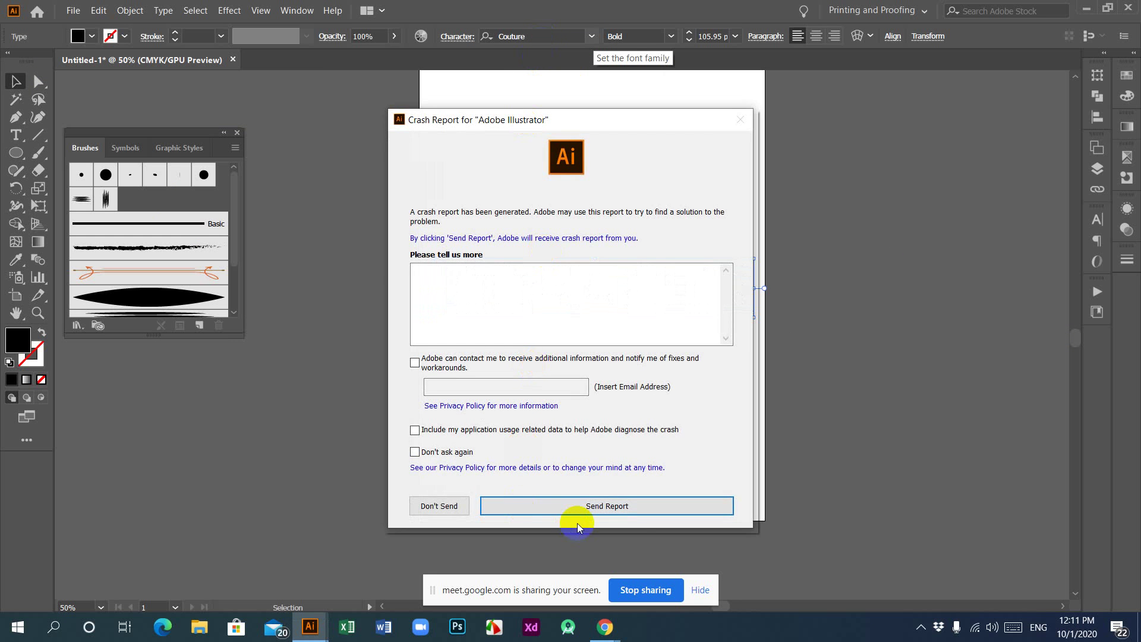
Dismiss the crash report without sending it and relaunch Illustrator.
click(444, 506)
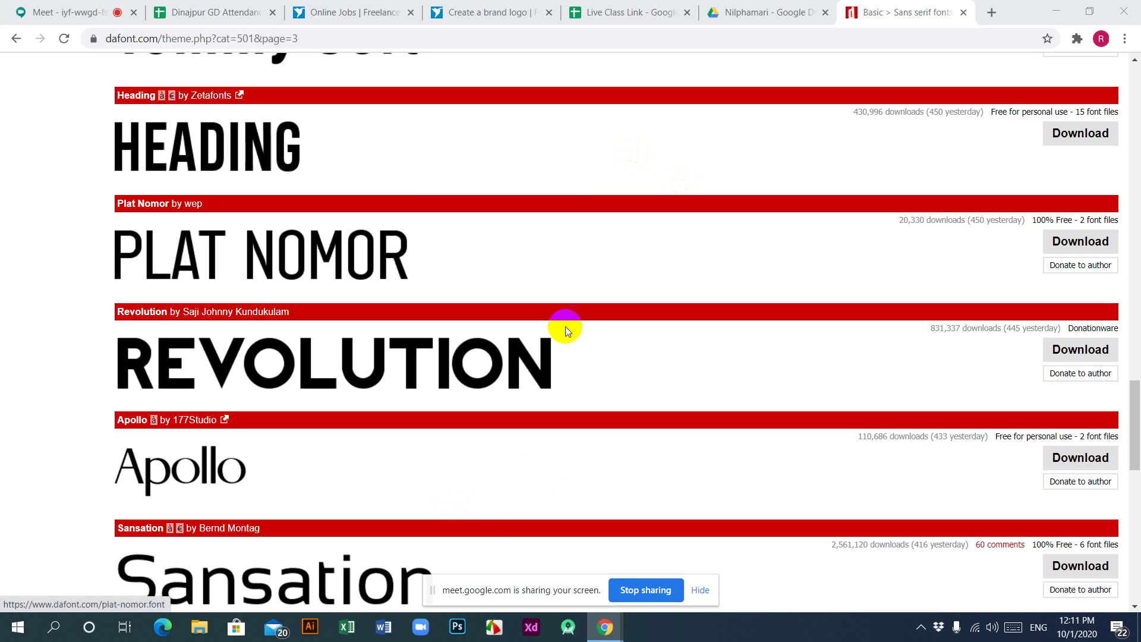
click(311, 628)
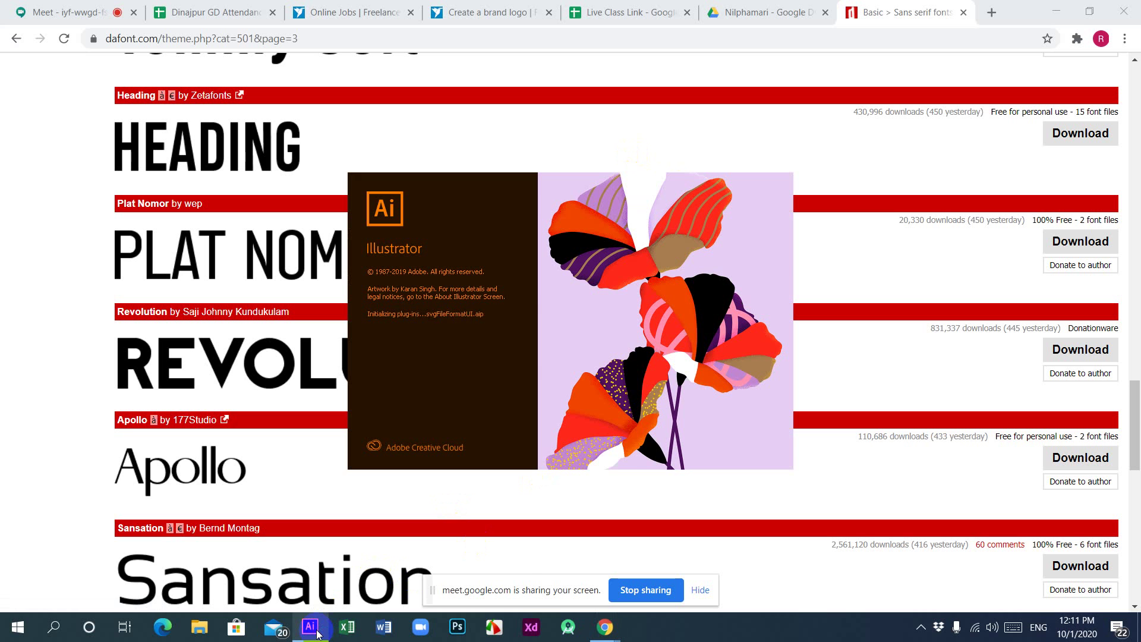
Close the Google Drive and Live Class Link browser tabs and minimize the browser.
click(827, 13)
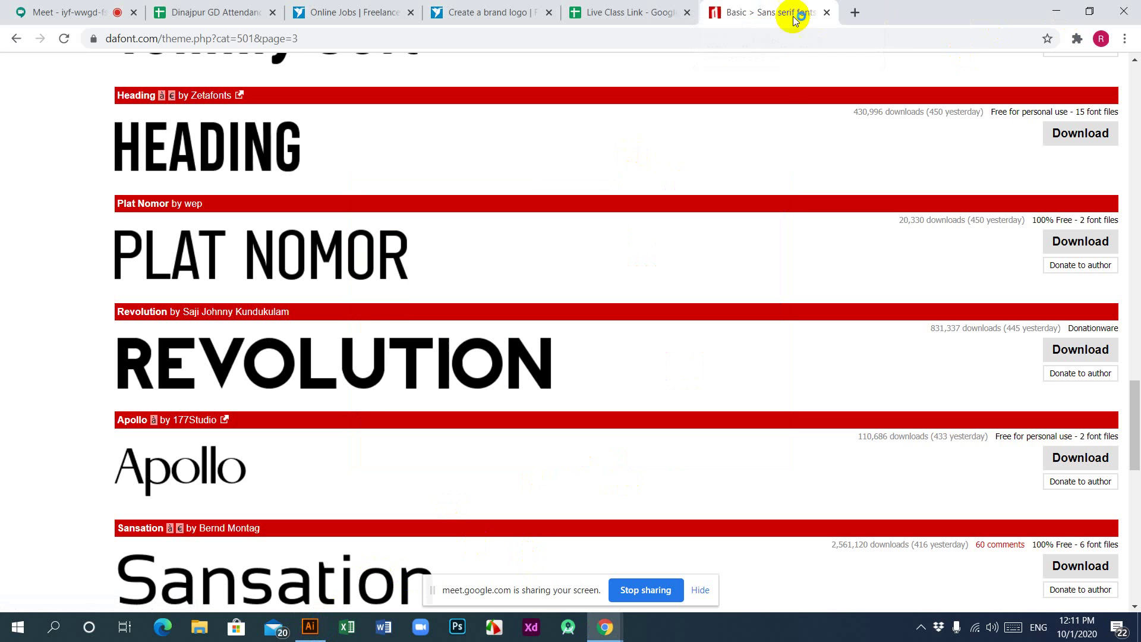
click(687, 13)
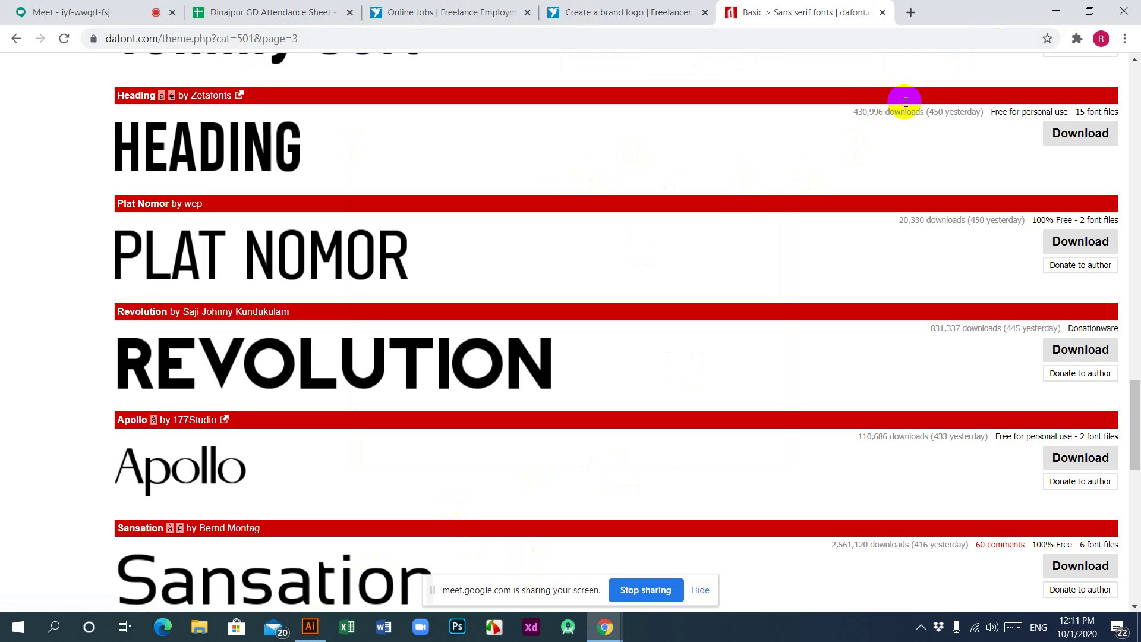
click(1056, 13)
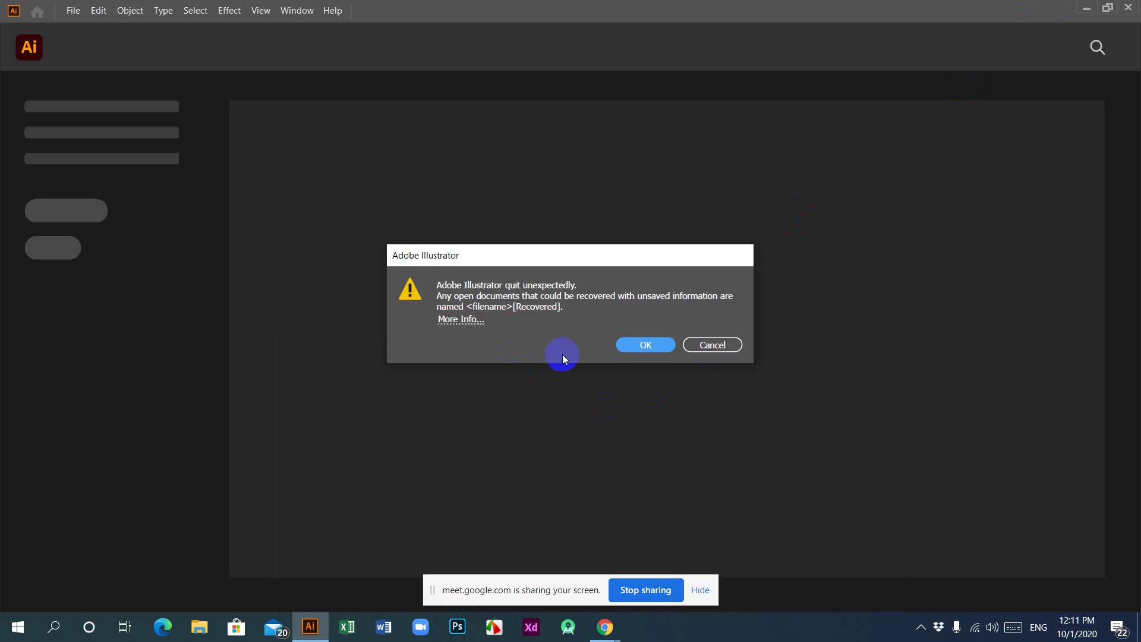
Decline recovery of the unsaved document and create a new A4 document.
click(713, 345)
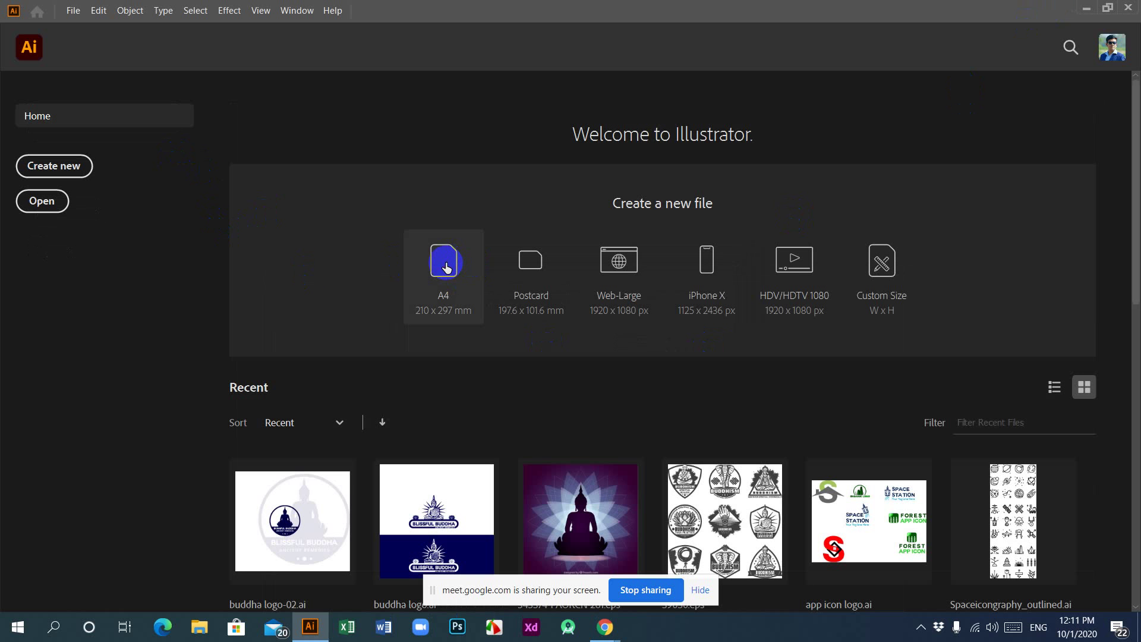
click(635, 208)
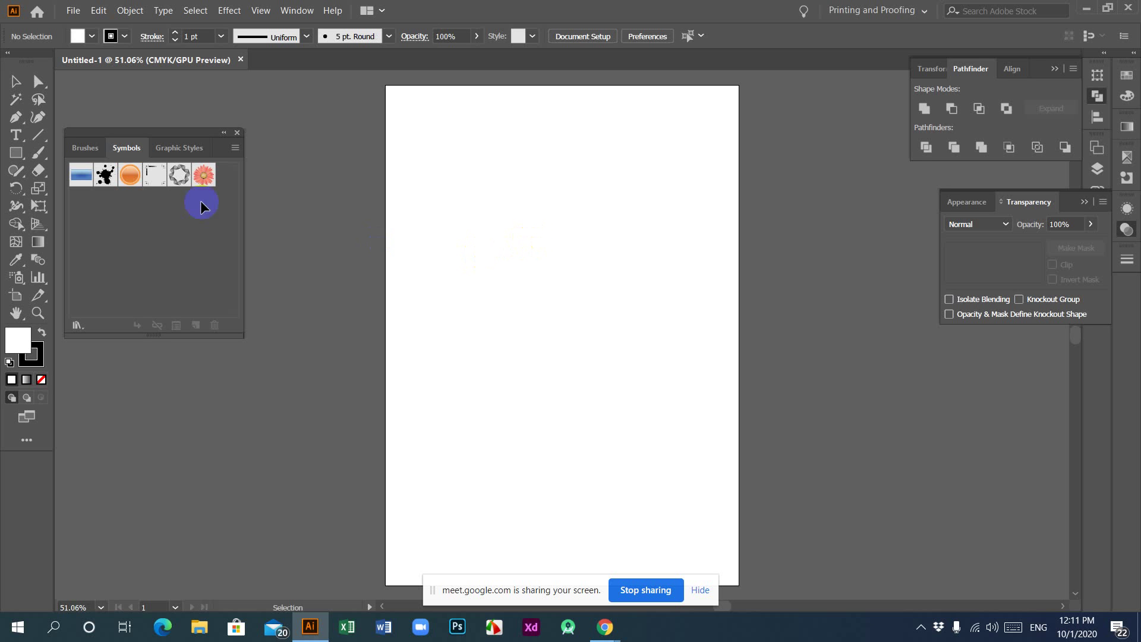
Add the text "Kon0nqer" on the artboard and enlarge it to about 160 pt.
click(36, 158)
click(15, 134)
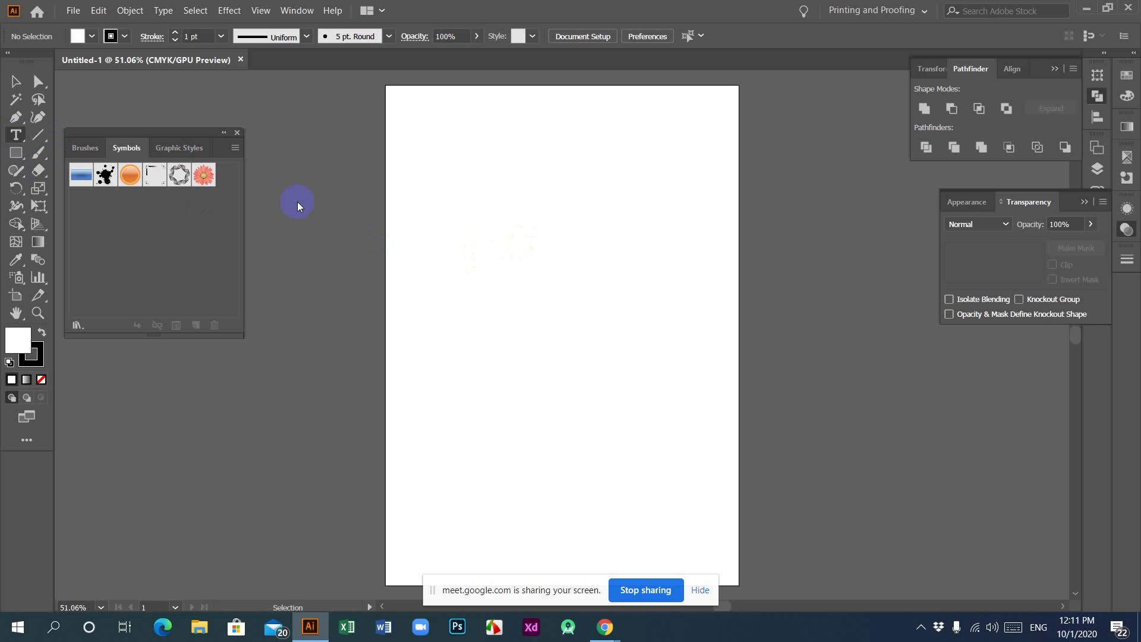
click(449, 263)
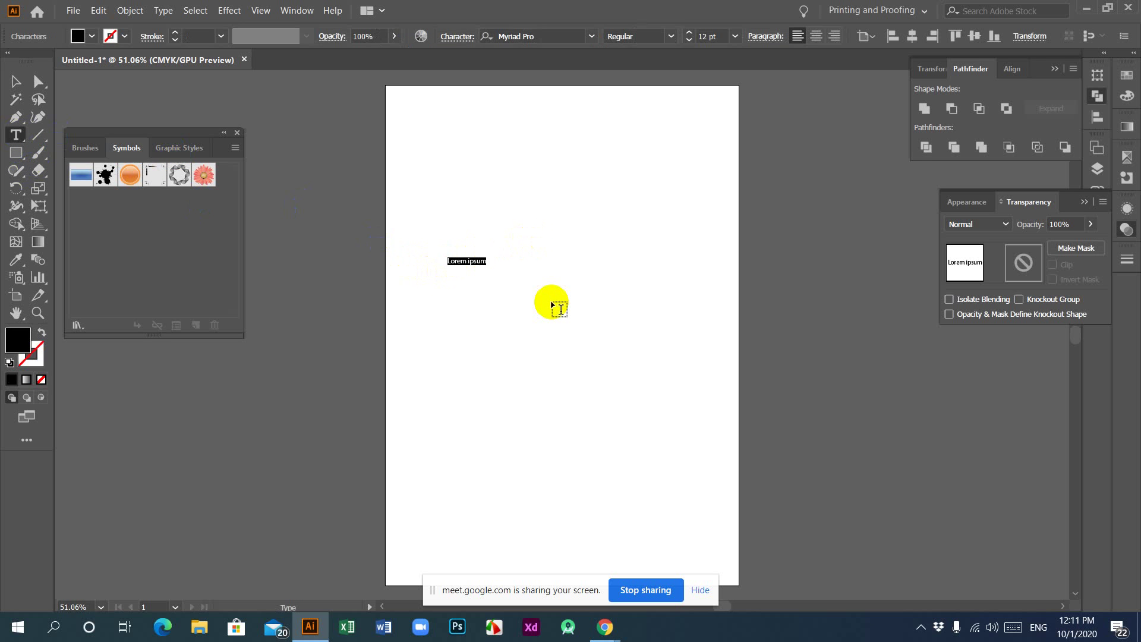
text(Kon0nqer)
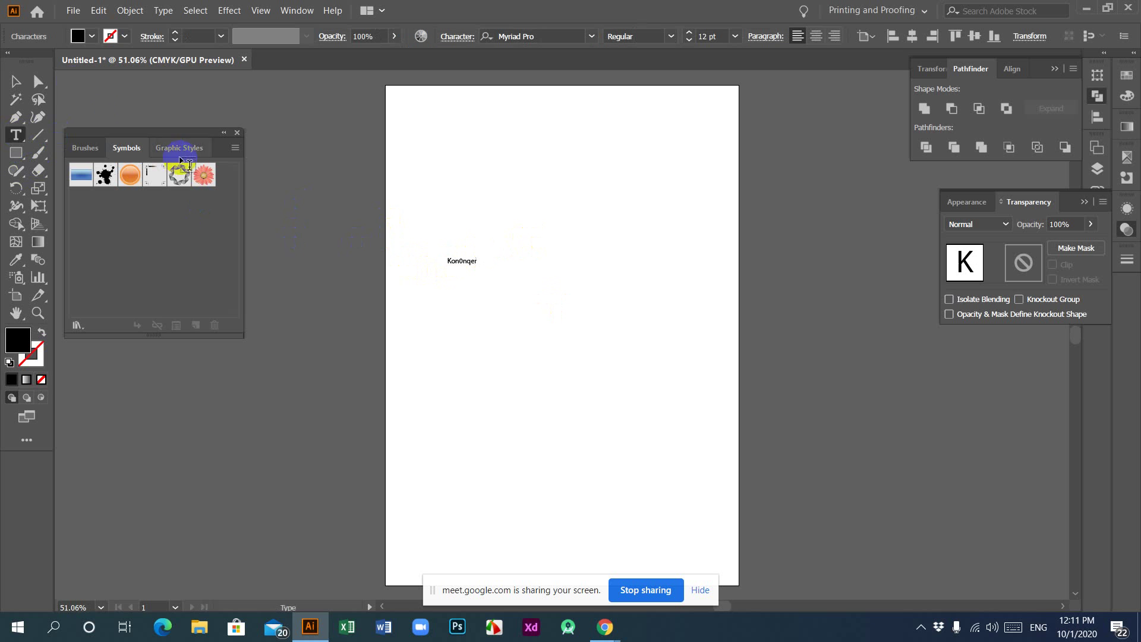
click(16, 81)
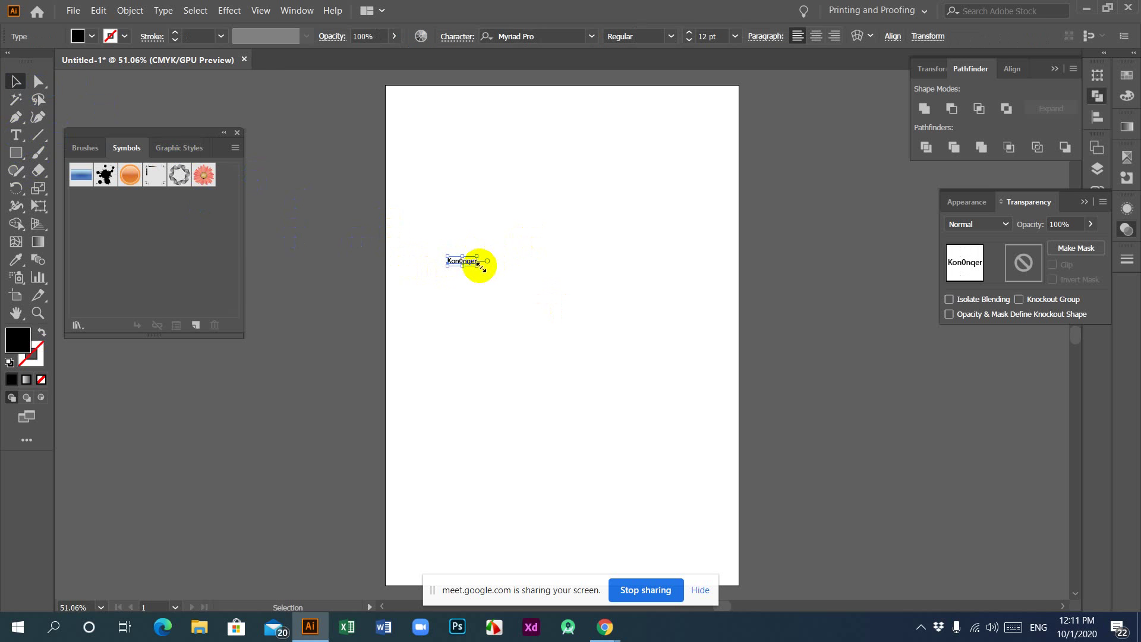
drag(476, 266, 541, 277)
Delete the stray 0 so the text reads "Konnqer", and move the word to fit across the upper artboard.
double_click(541, 272)
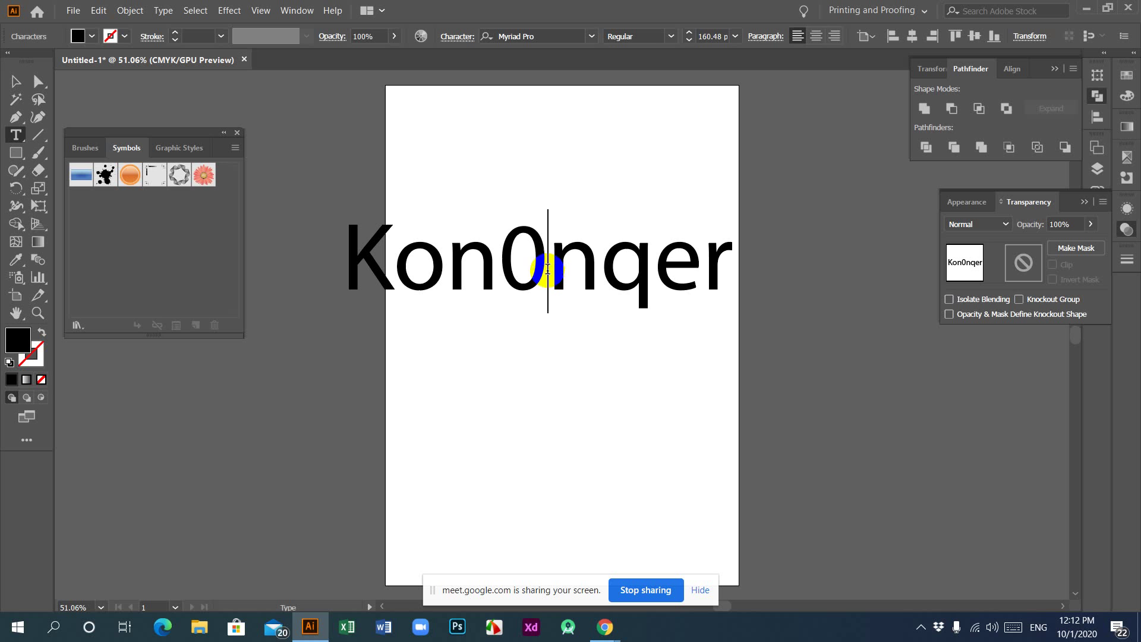
key(shift+Left)
key(BackSpace)
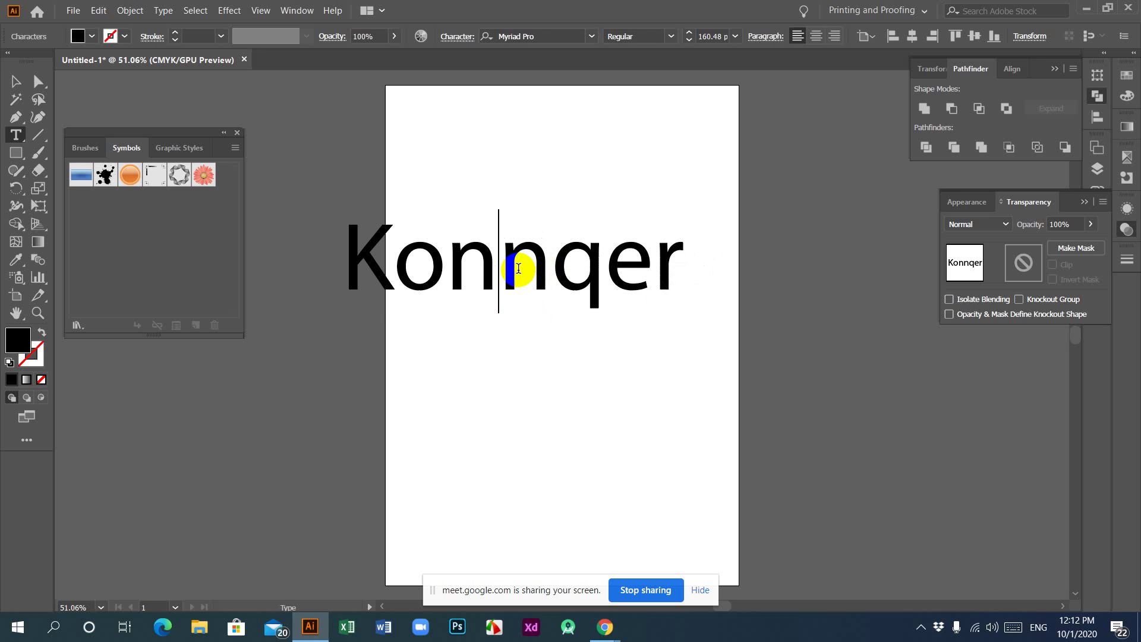
click(16, 82)
drag(477, 282, 552, 252)
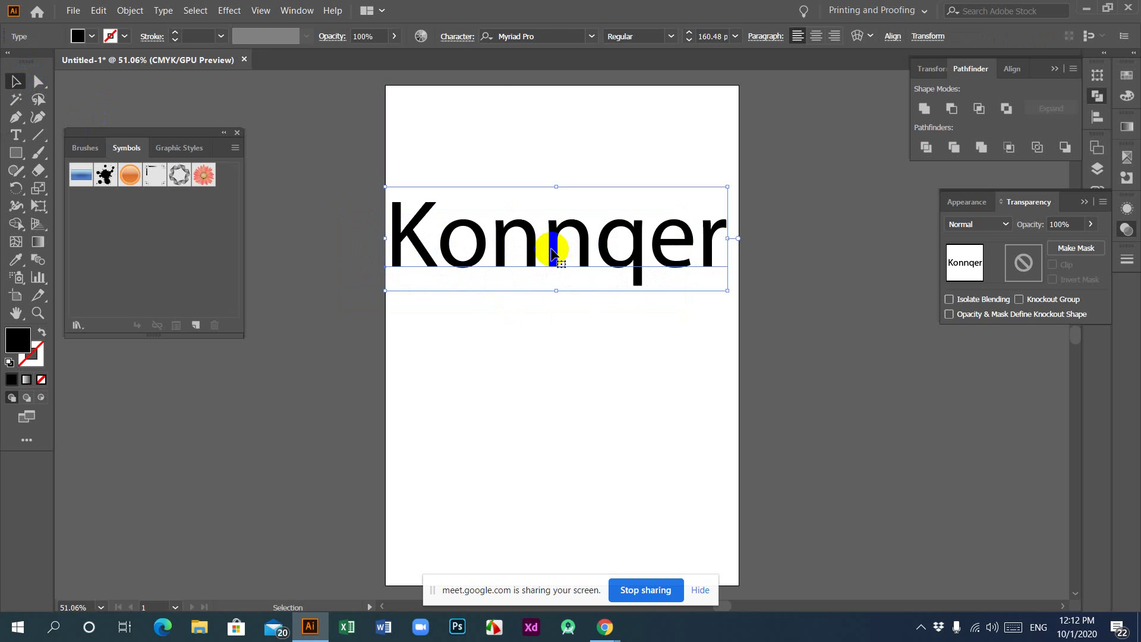
Set the font of the Konnqer text to Nexa Light.
click(558, 38)
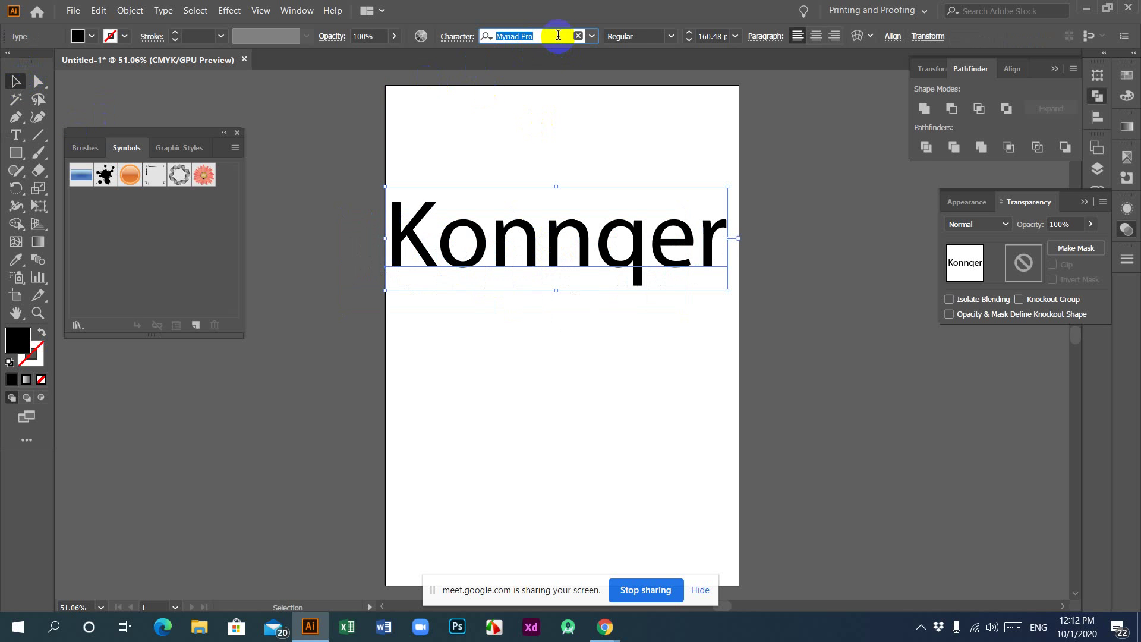
key(Down)
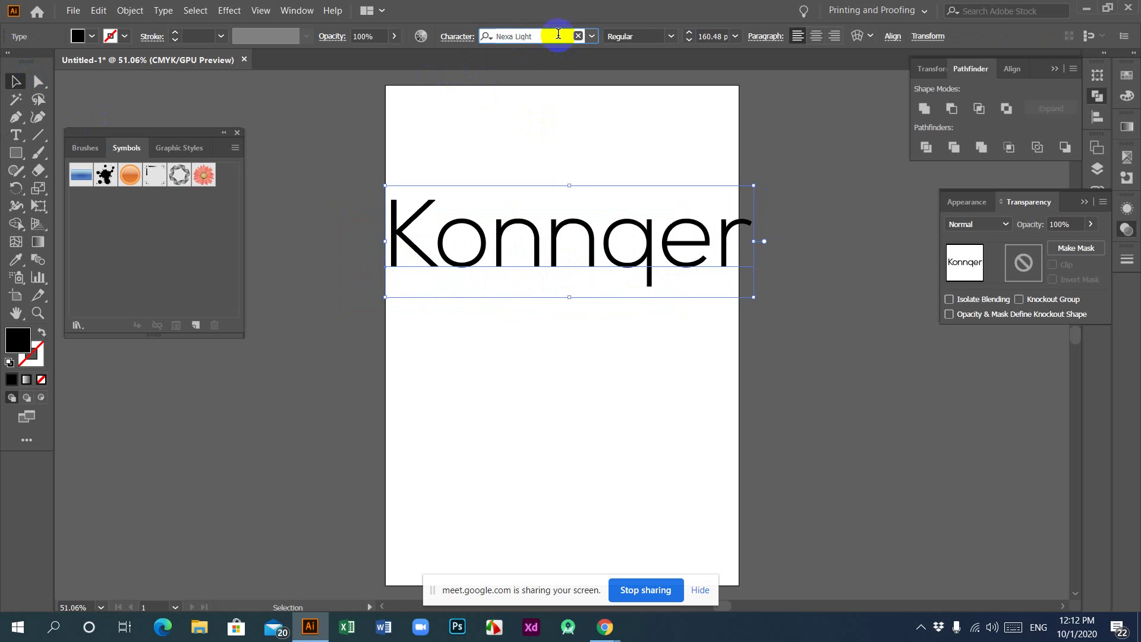
key(Down)
key(Up)
Convert the Konnqer text to uppercase, scale it down to about 112 pt and centre it across the upper artboard.
click(164, 12)
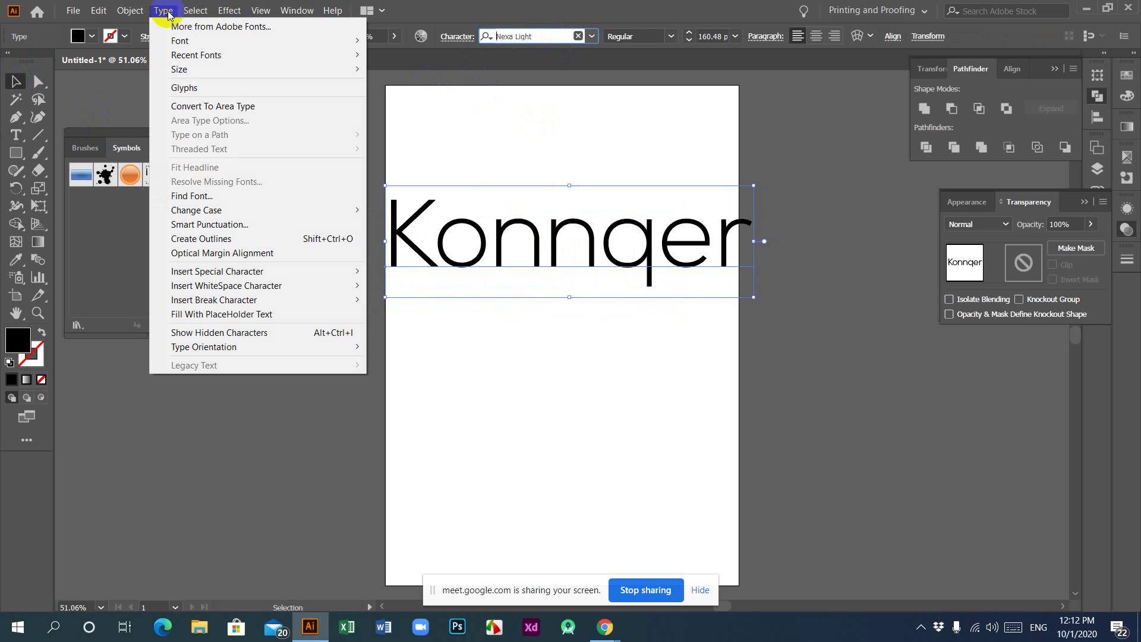
mouse_move(330, 213)
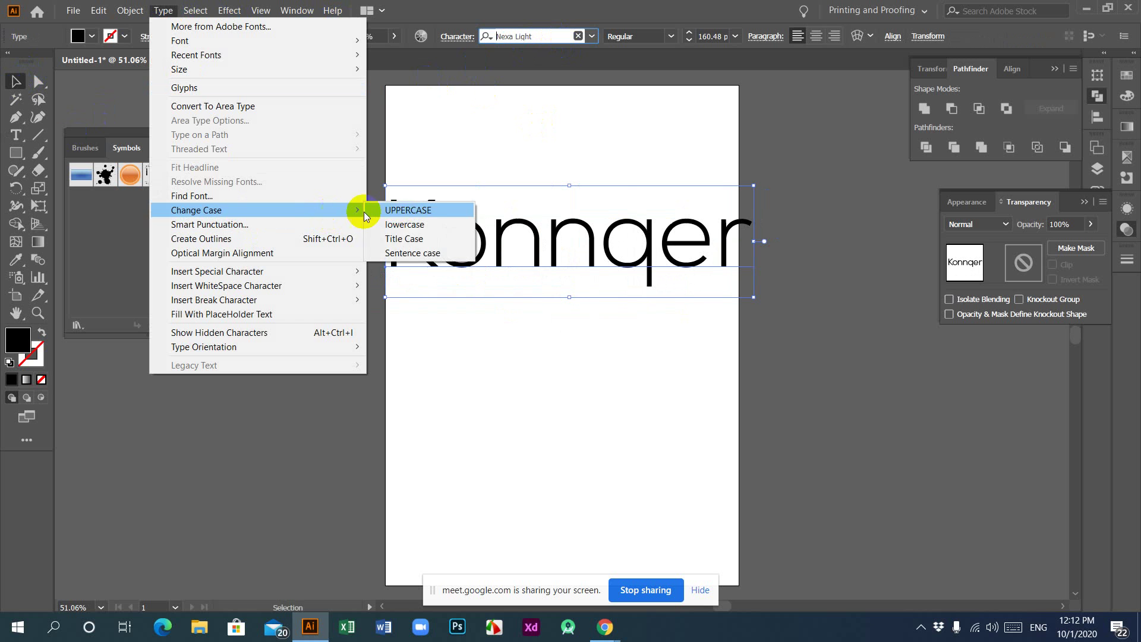
click(403, 212)
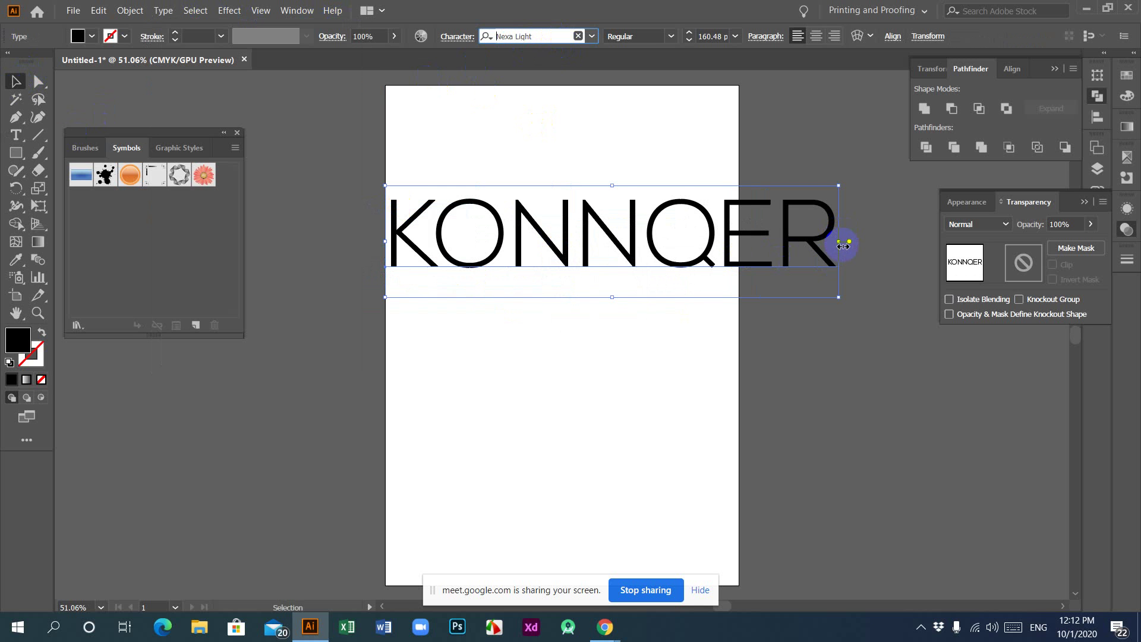
drag(839, 241, 701, 242)
drag(507, 245, 524, 264)
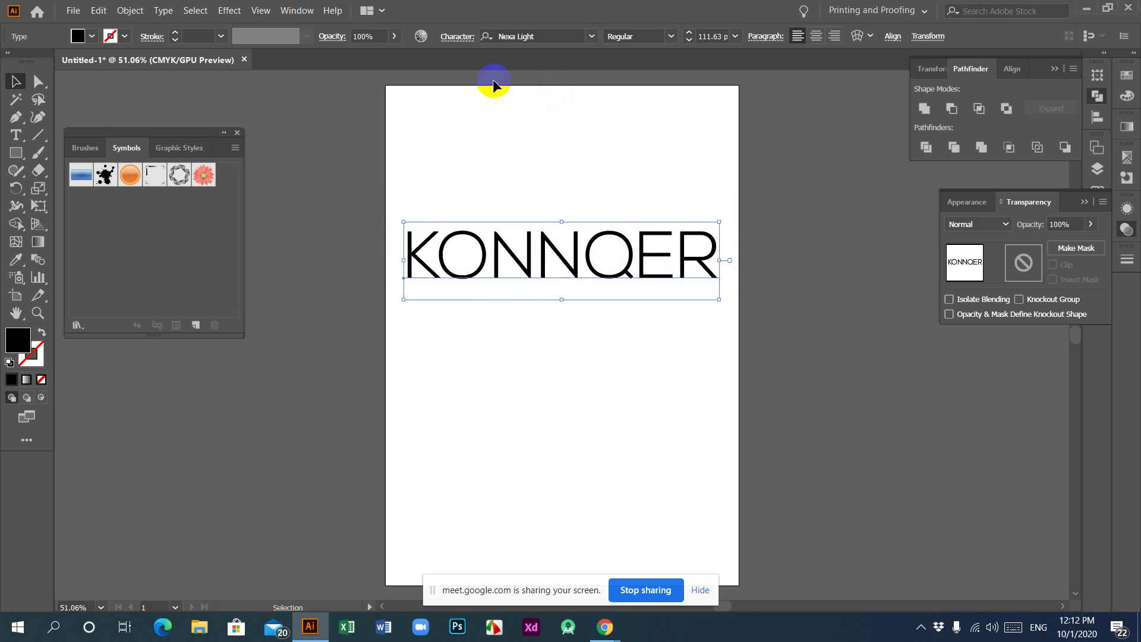
Try successive fonts on the KONNQER text, including Niagara Solid, Open Sans Bold, Palace Script MT and Perpetua Titling MT, up to Pristina.
click(565, 35)
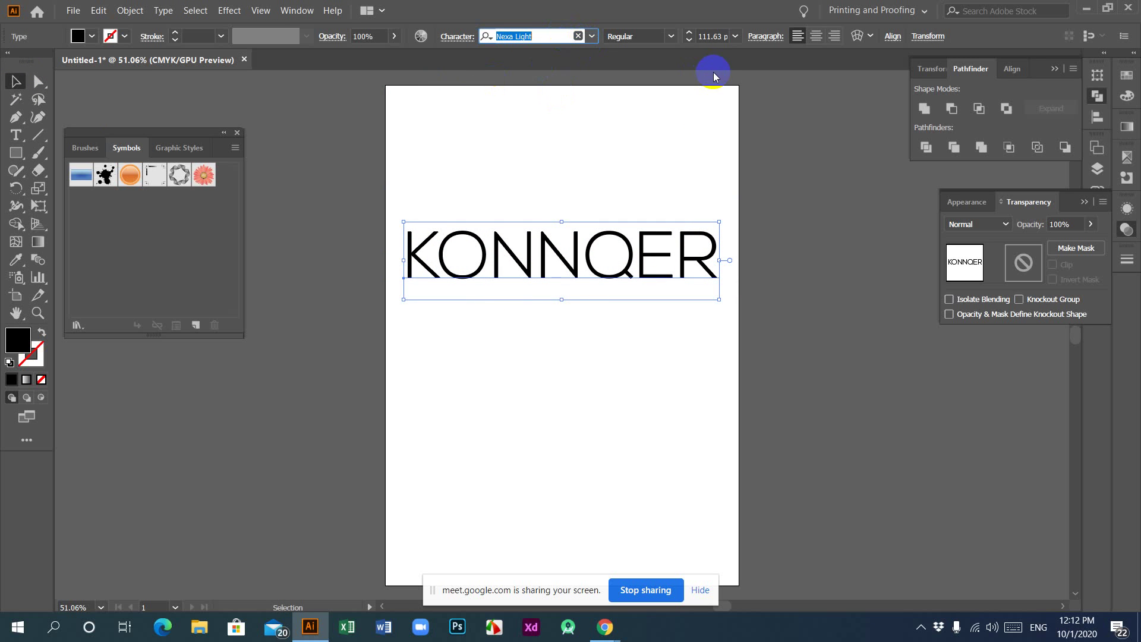
click(671, 36)
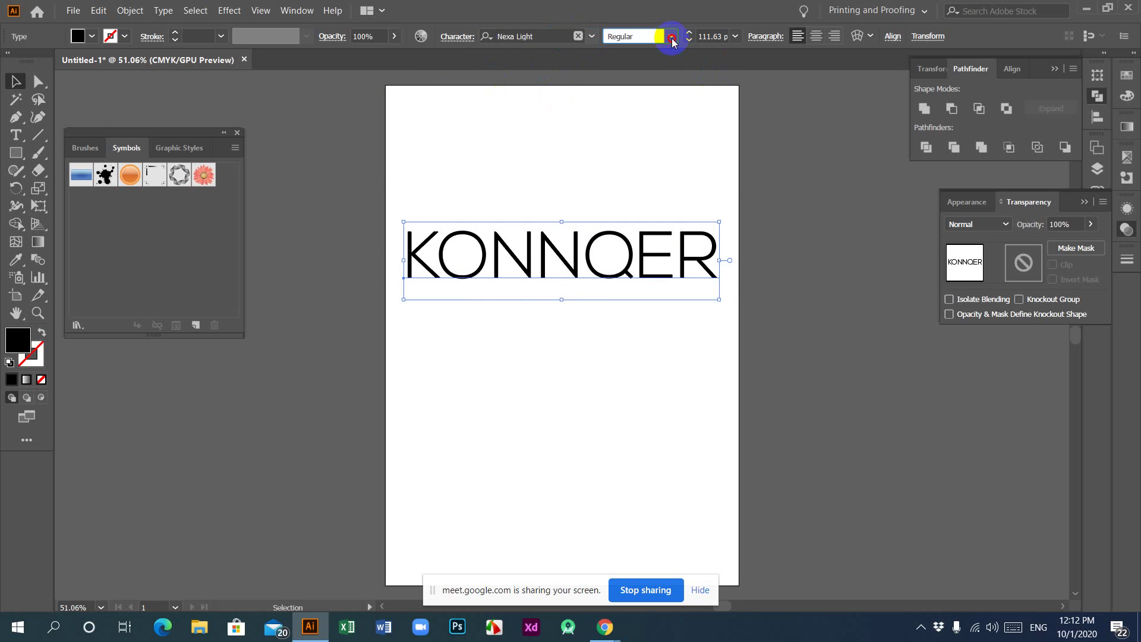
click(543, 35)
key(Down)
key(Down)
key(Down)
key(Down)
key(Down)
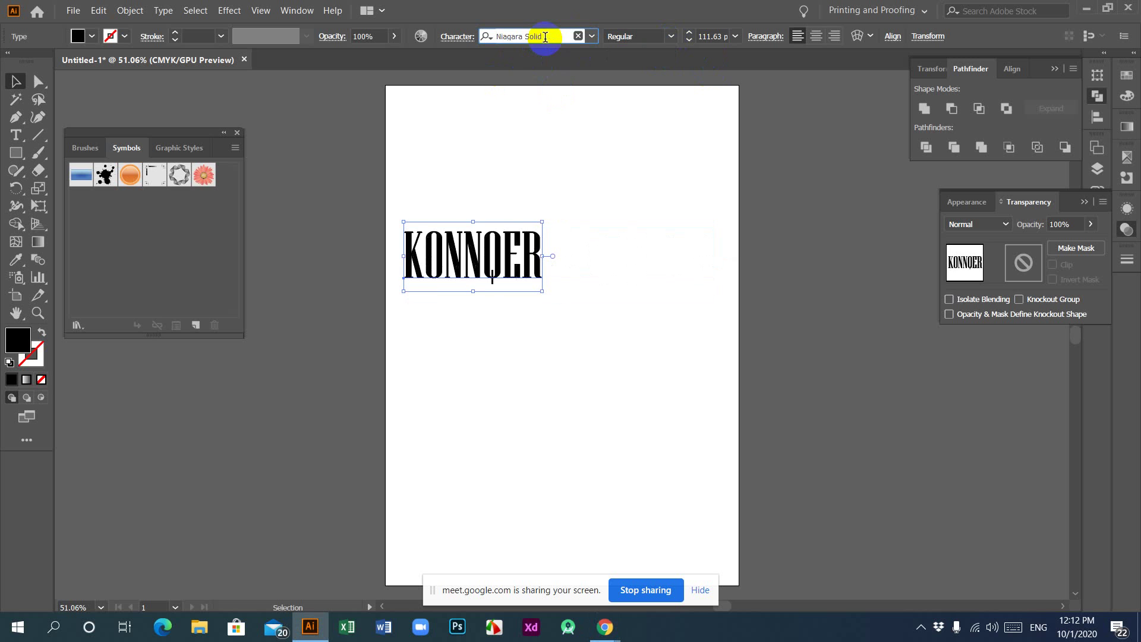
key(Down)
key(Down)
key(Down)
key(Down)
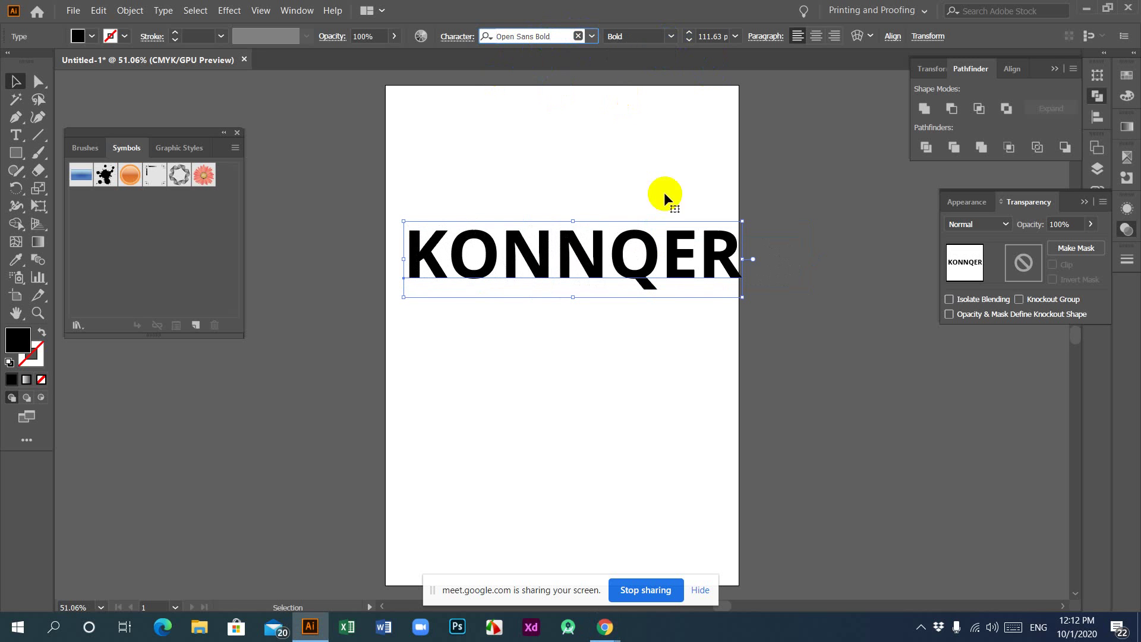
click(559, 36)
key(Down)
key(Down)
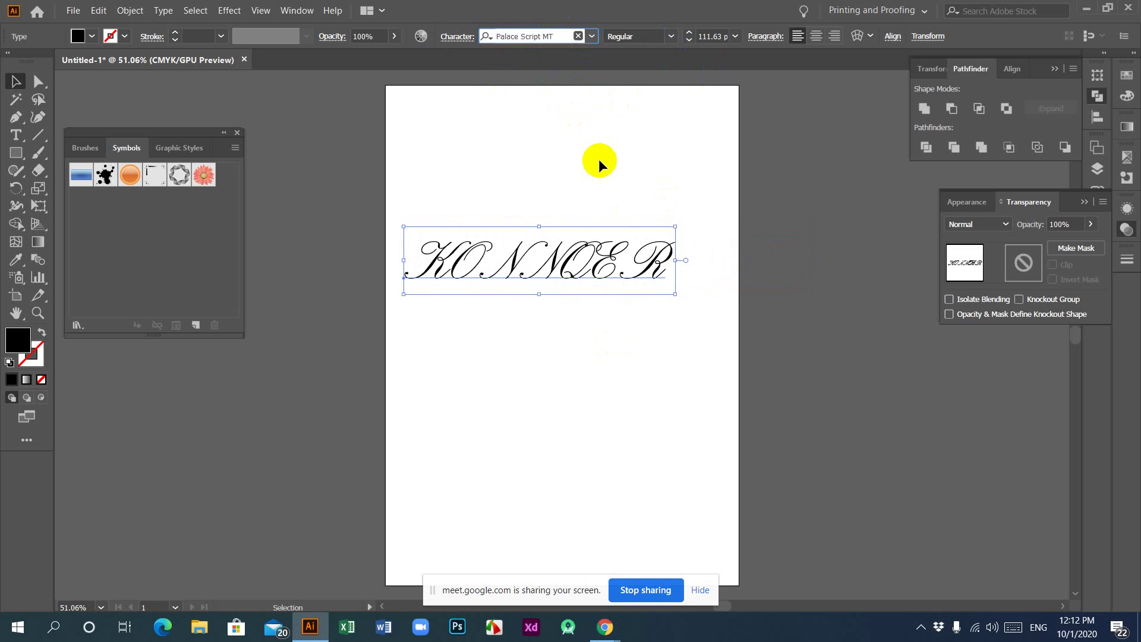
key(Down)
key(Down)
key(Down)
key(Down)
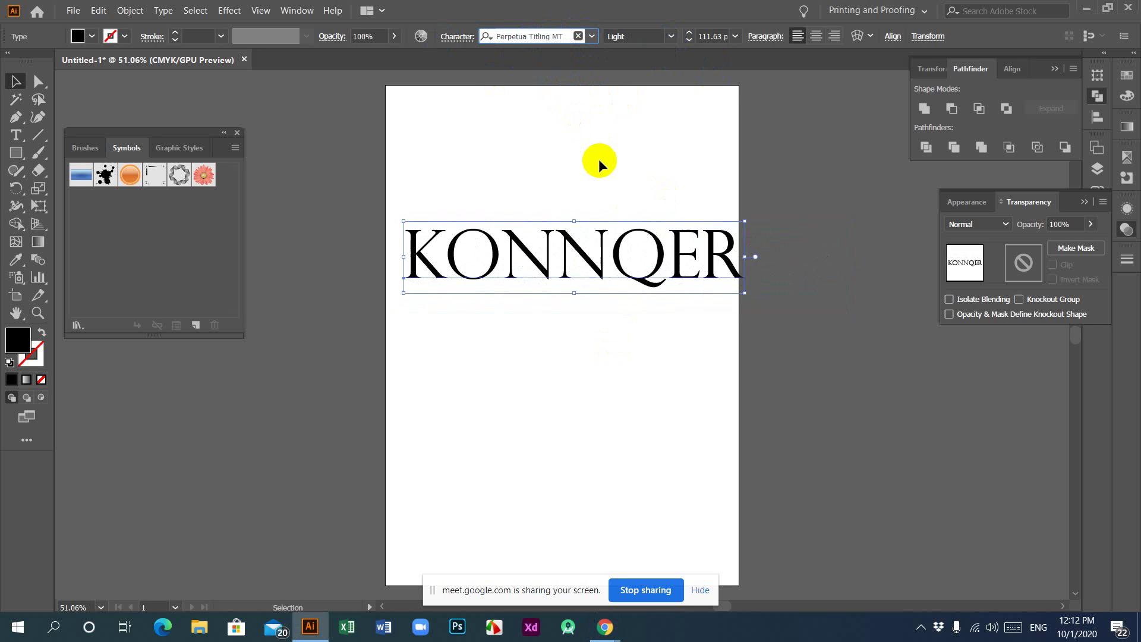
key(Down)
key(Down)
key(Down)
key(Down)
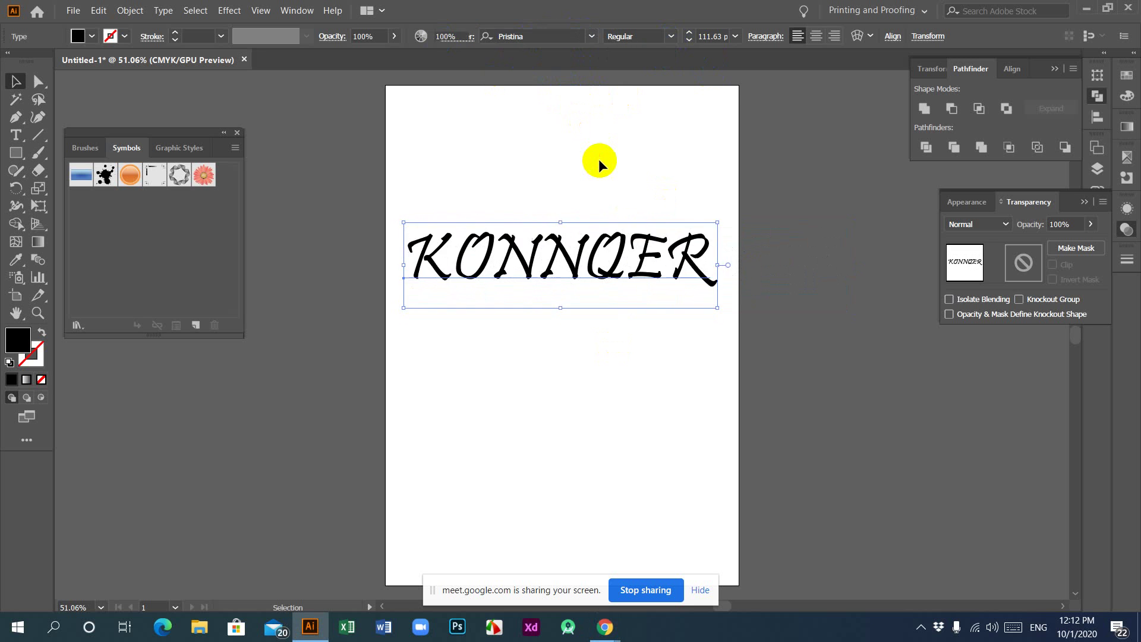
Try successive fonts on the KONNQER text, from Poppins through Rounded Elegance and Rubik to Script MT Bold.
click(598, 159)
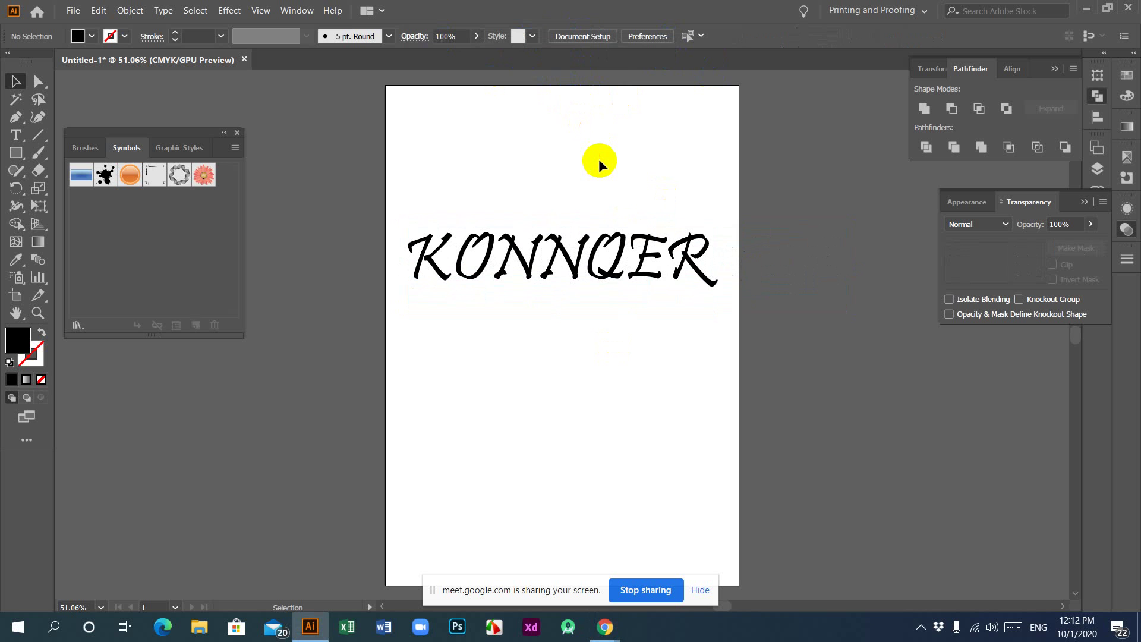
click(598, 261)
click(534, 35)
key(Up)
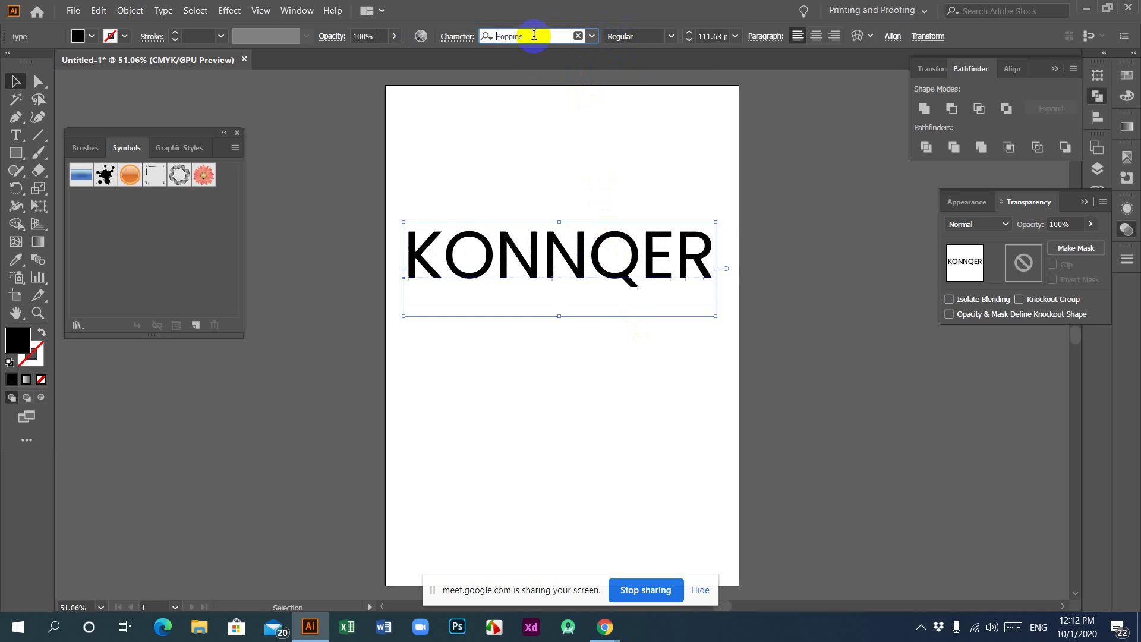
key(Down)
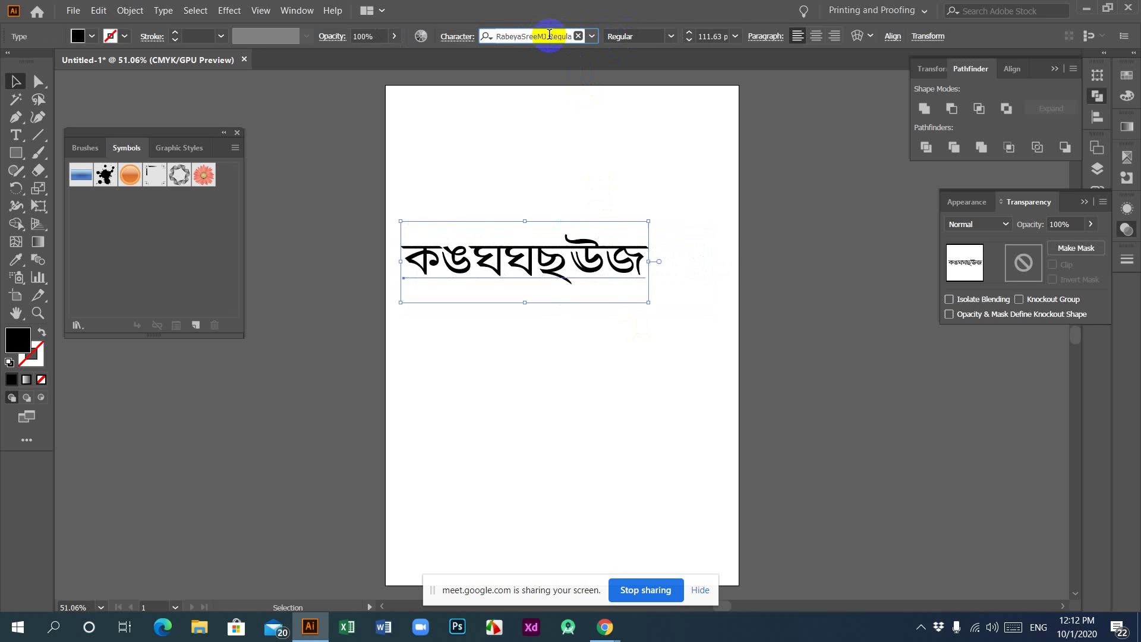
key(Down)
key(Down)
key(Down)
key(Down)
key(Down)
key(Down)
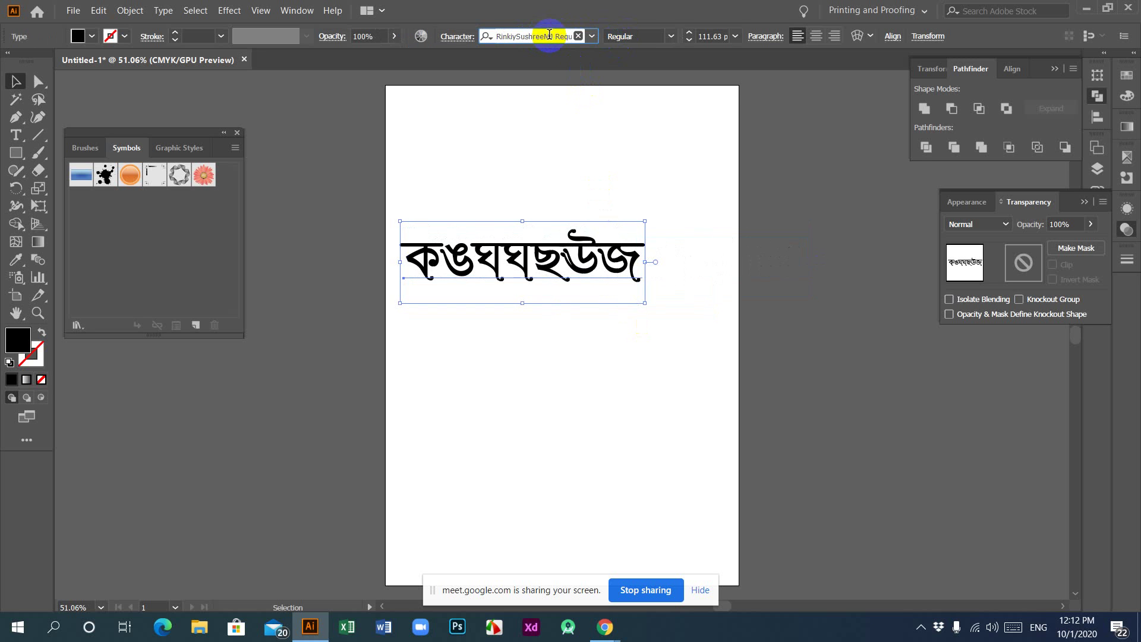
key(Down)
key(Down)
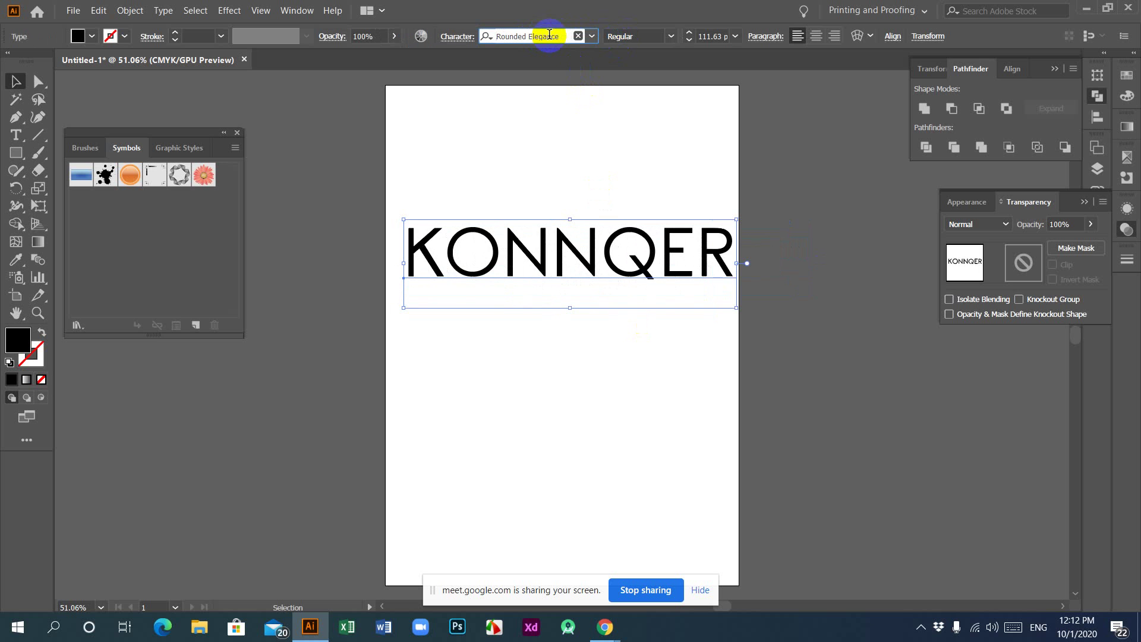
key(Down)
key(Down)
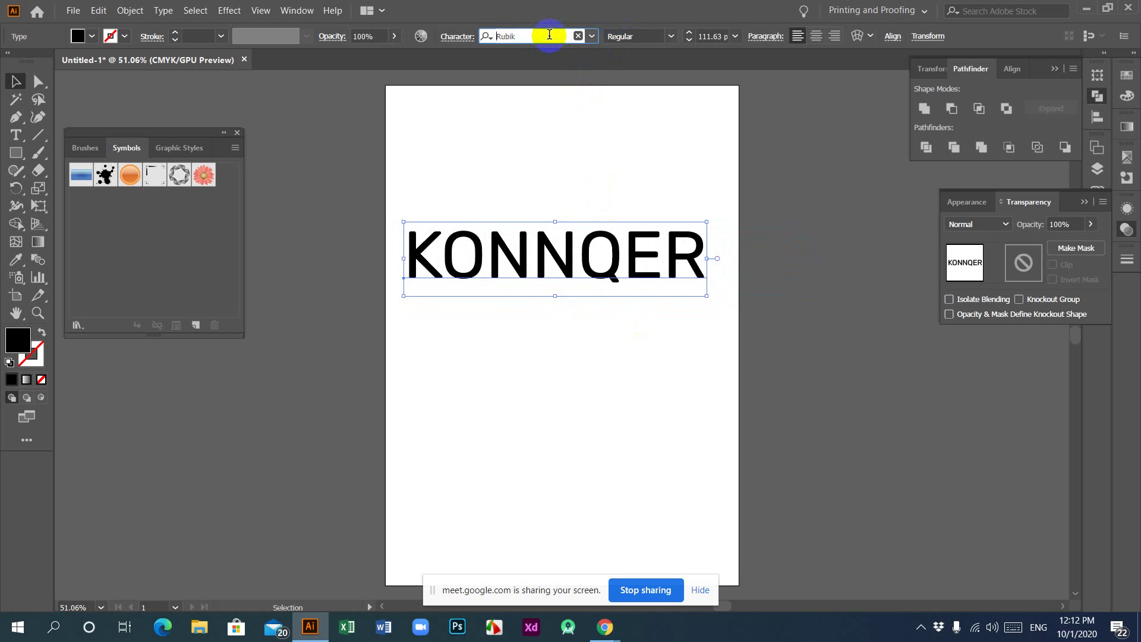
key(Down)
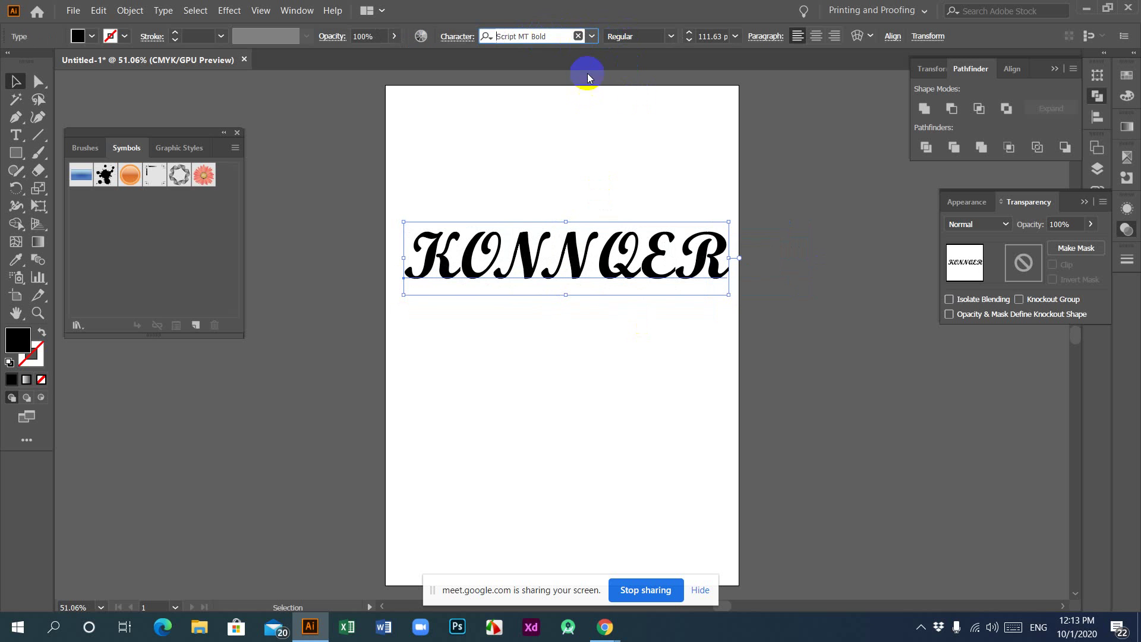
click(553, 31)
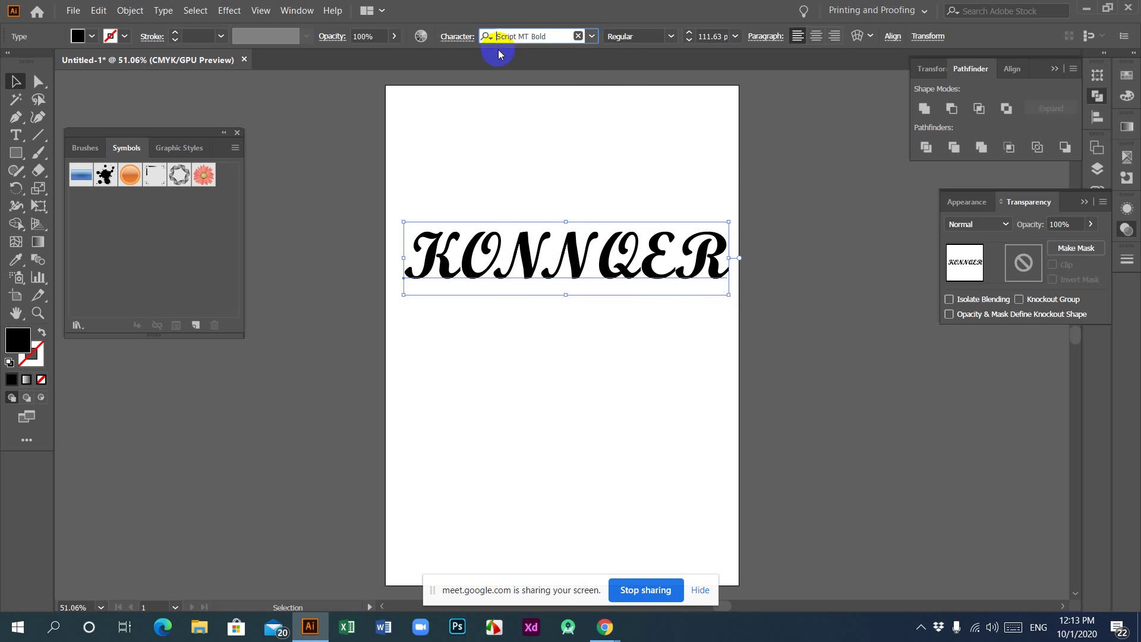
Browse the font list and set the KONNQER text in Tw Cen MT Condensed Extra Bold.
click(578, 35)
click(592, 36)
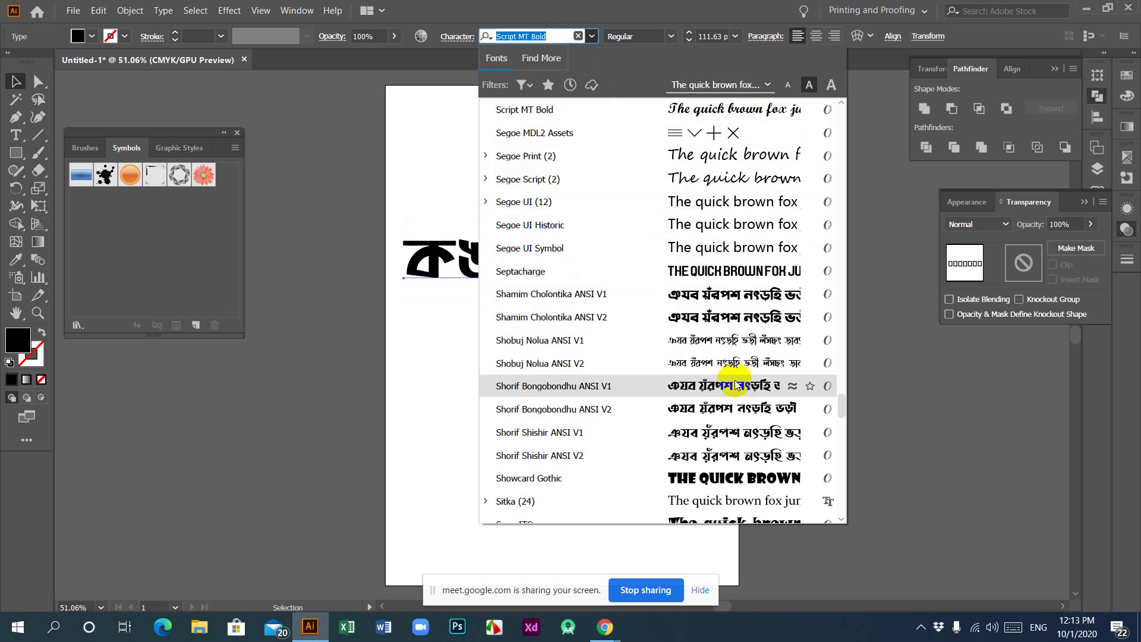
scroll(739, 377, down, 5)
scroll(752, 380, down, 9)
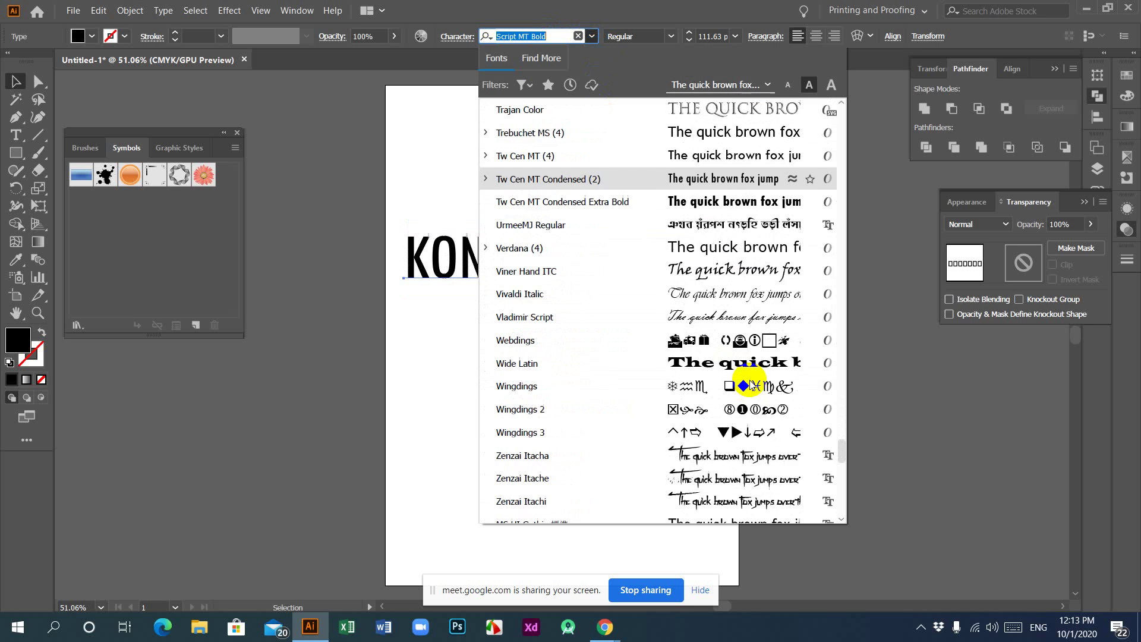
scroll(751, 384, up, 4)
scroll(750, 384, up, 1)
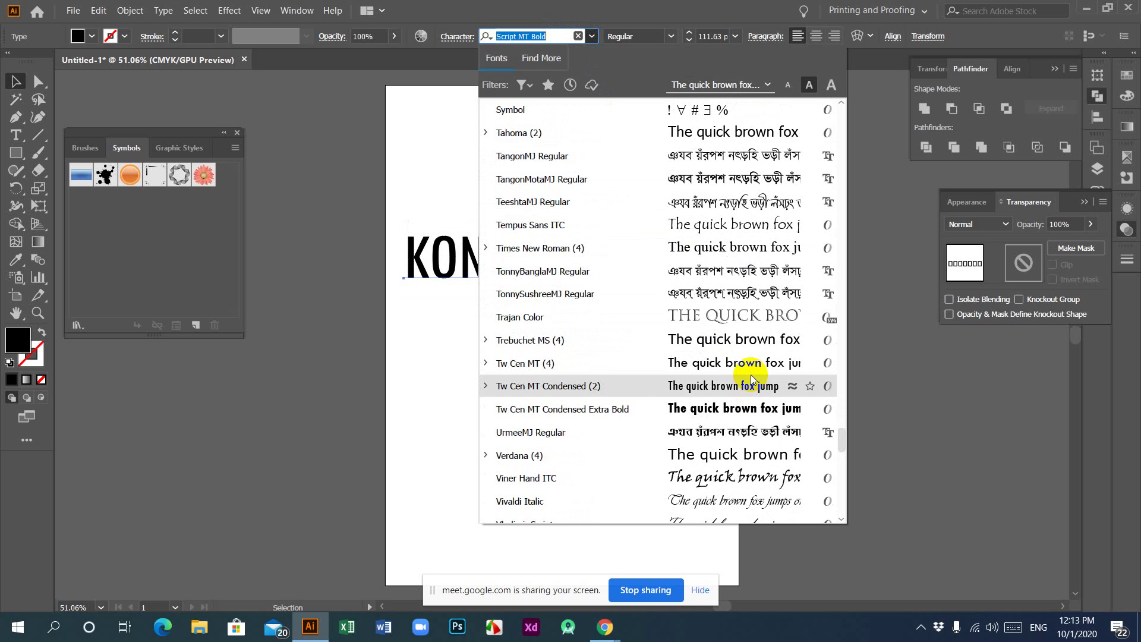
scroll(752, 381, down, 2)
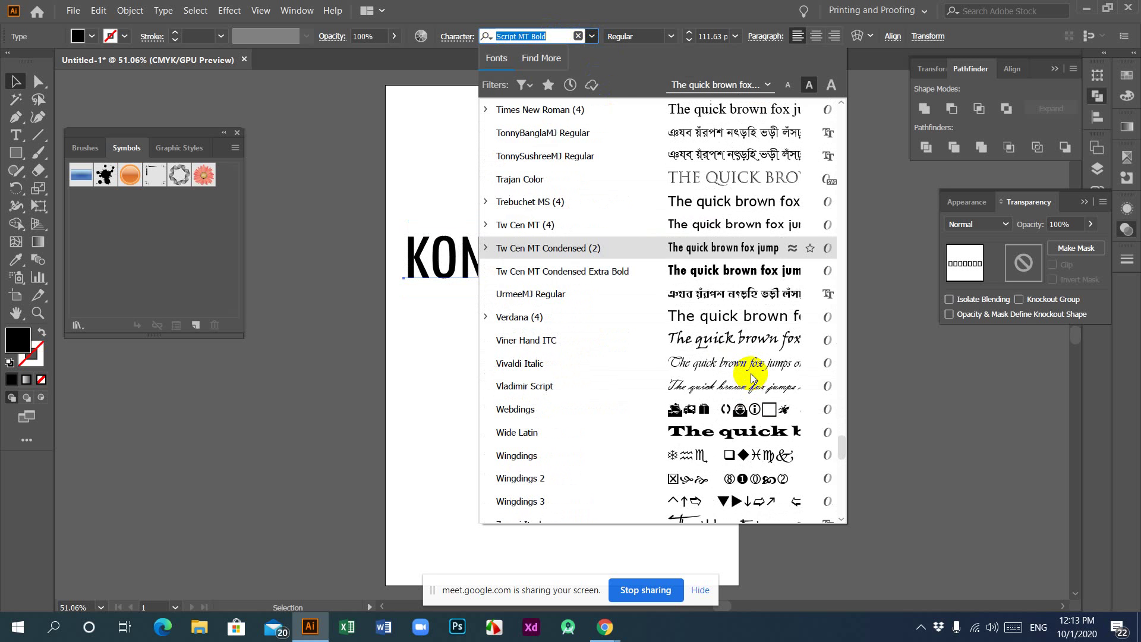
click(734, 271)
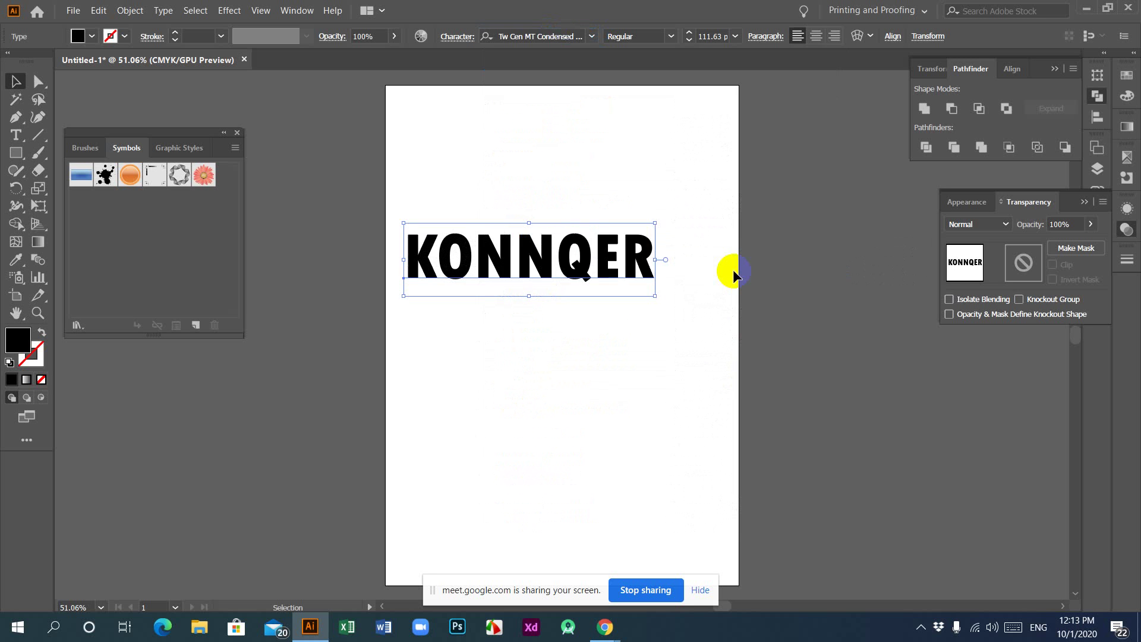
Set the KONNQER text's font to Nexa Light and deselect the text.
click(592, 36)
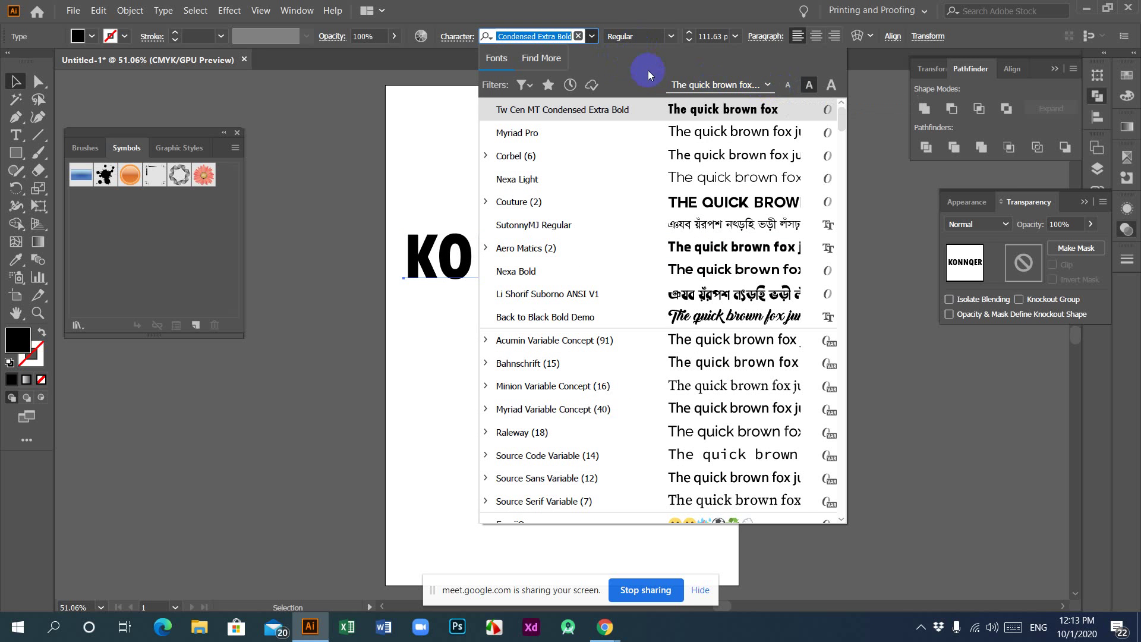
click(725, 181)
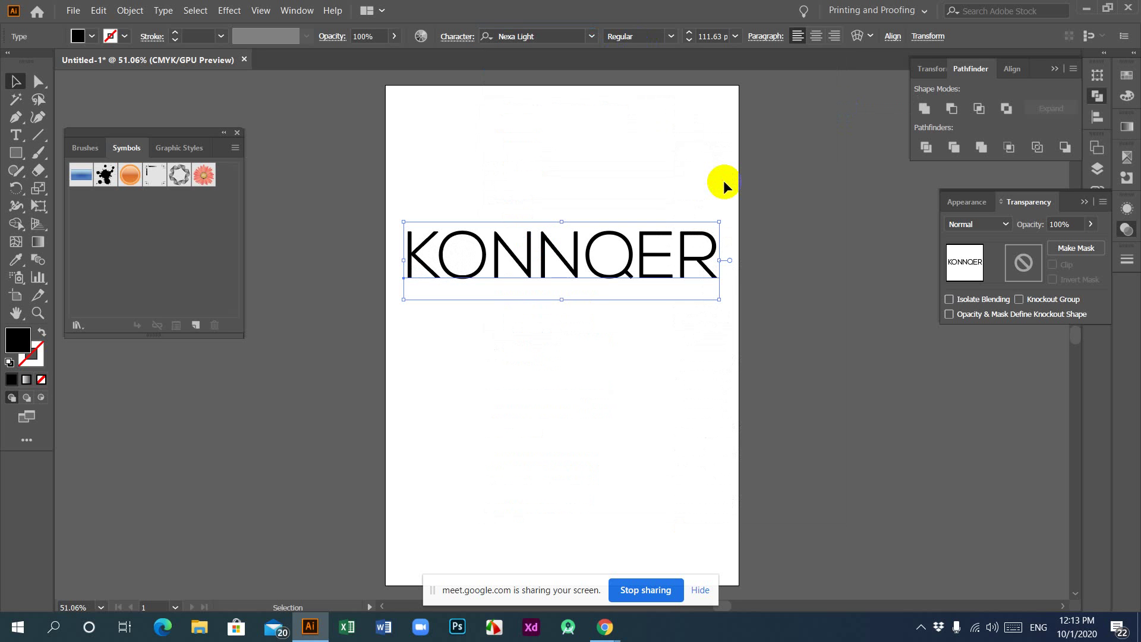
click(630, 337)
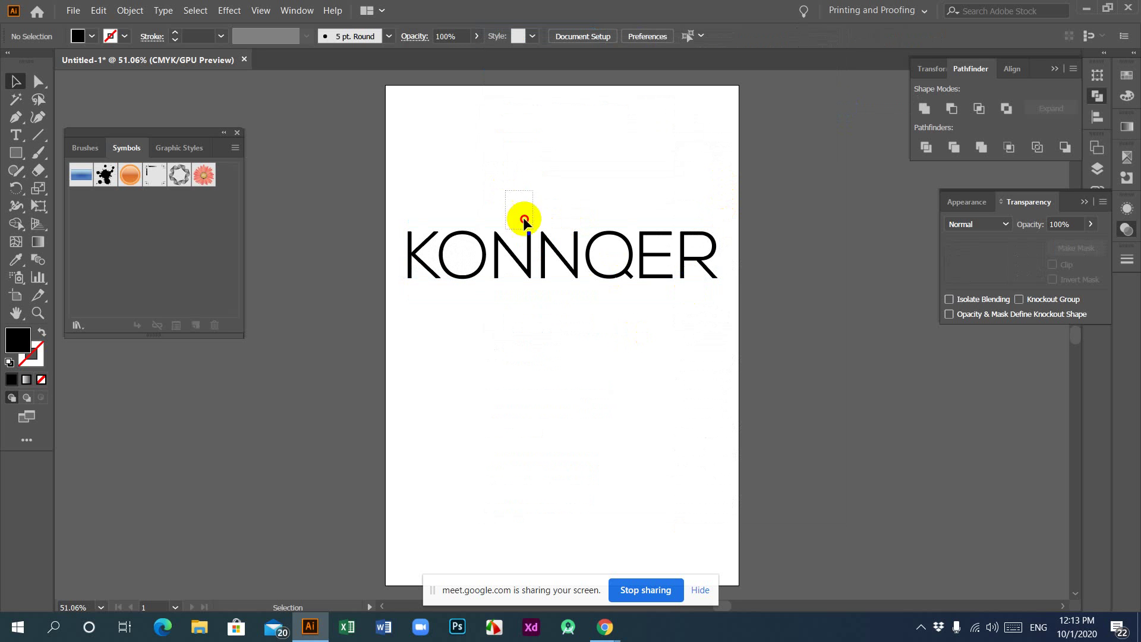
Scale the KONNQER text down proportionally about its centre to a font size of about 60 pt.
drag(522, 219, 569, 321)
key(a)
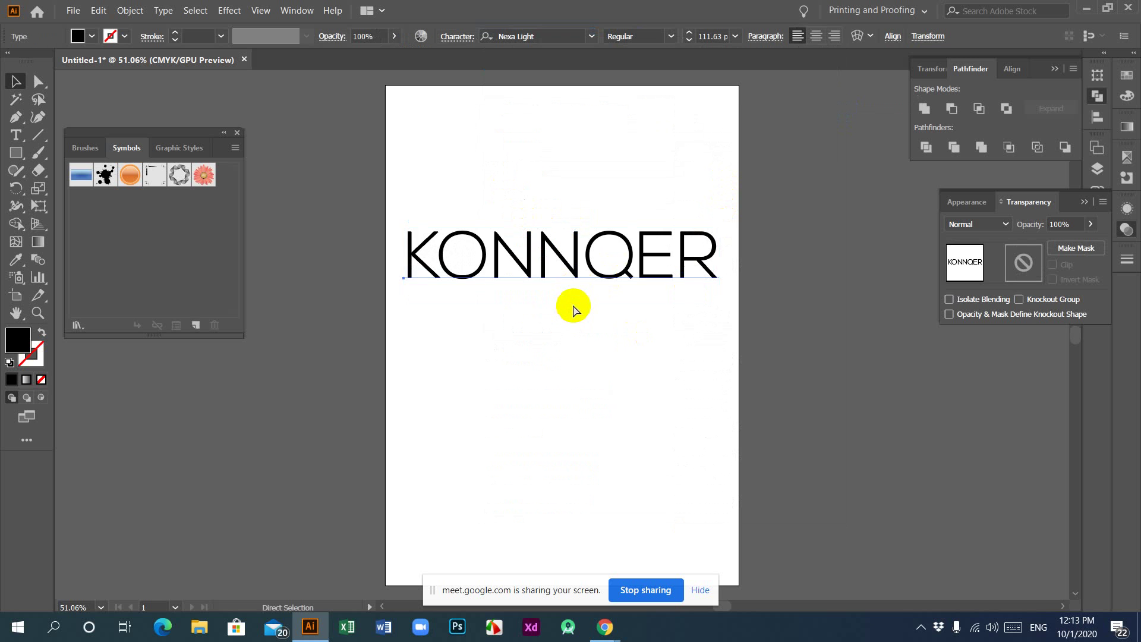
key(ctrl+=)
key(ctrl+=)
key(v)
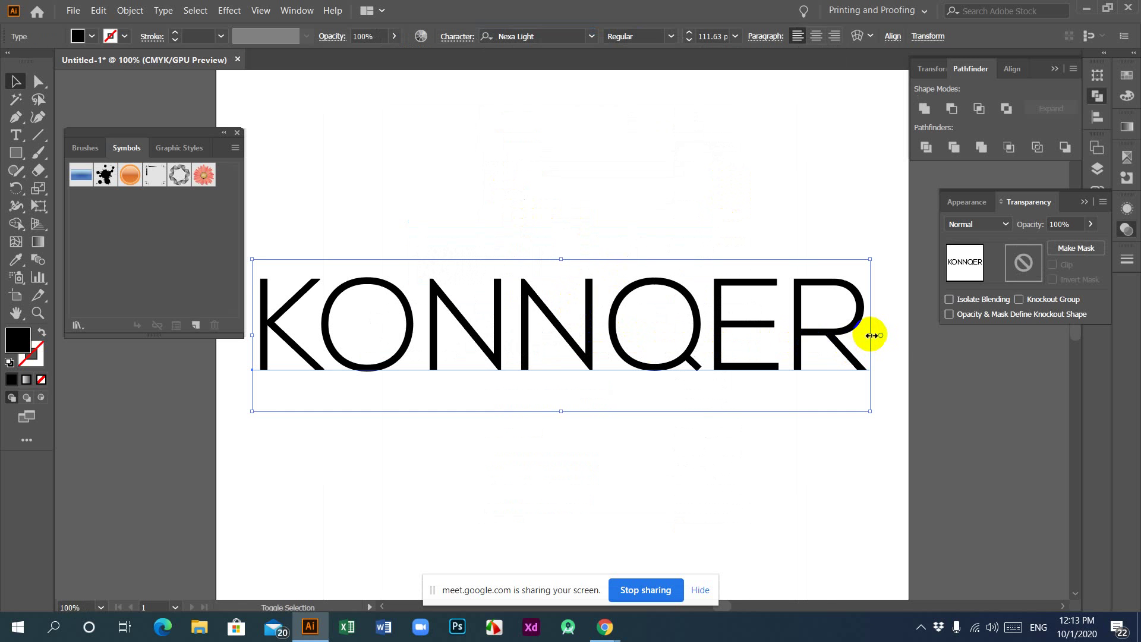
drag(871, 335, 727, 333)
click(419, 257)
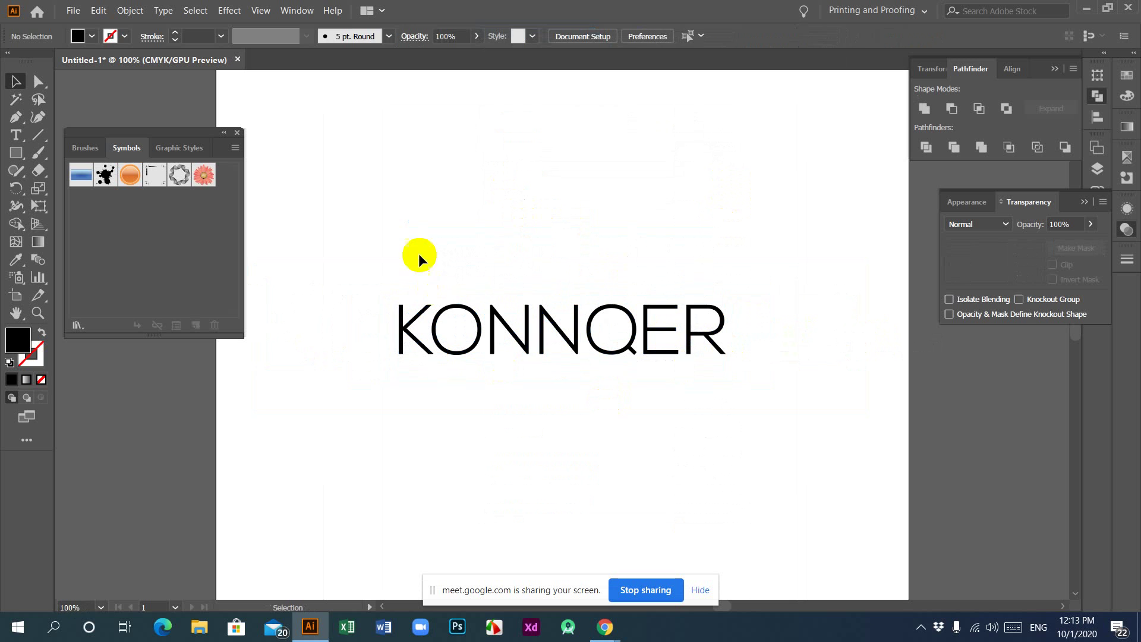
Add a solid black stroke to the KONNQER text and set its weight to 5 pt.
click(517, 337)
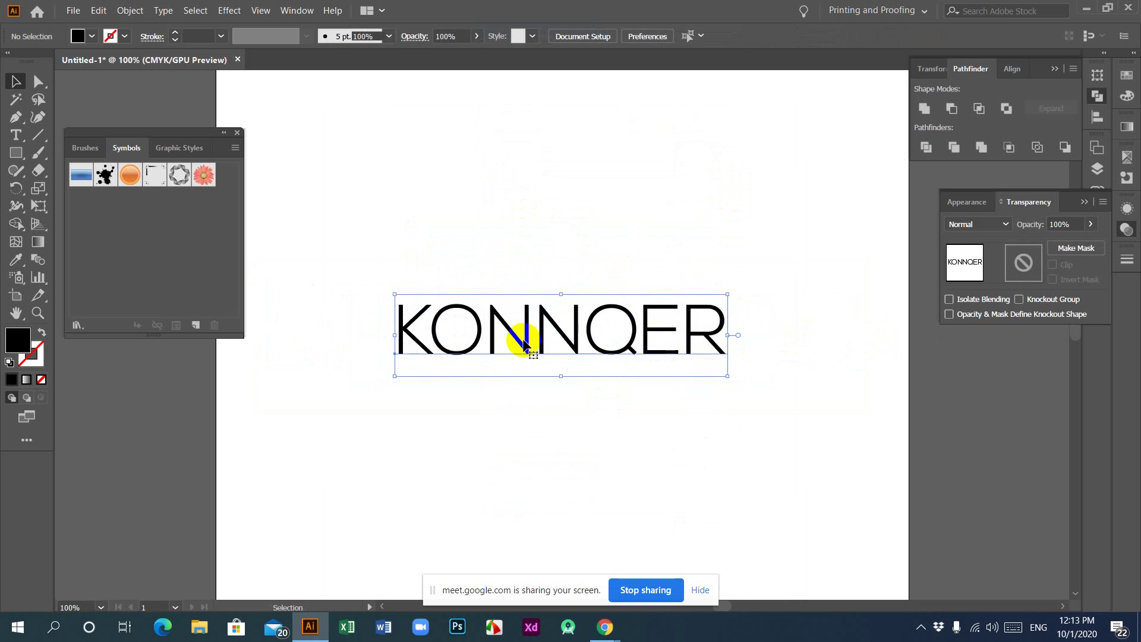
click(43, 364)
click(11, 379)
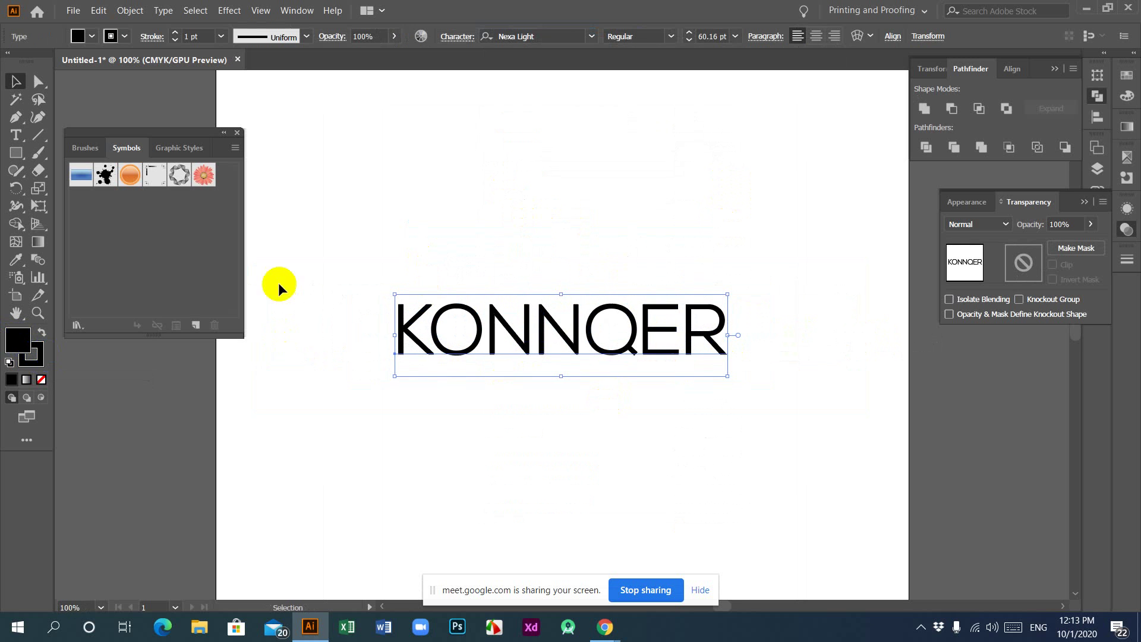
click(175, 33)
click(176, 33)
click(175, 33)
click(176, 33)
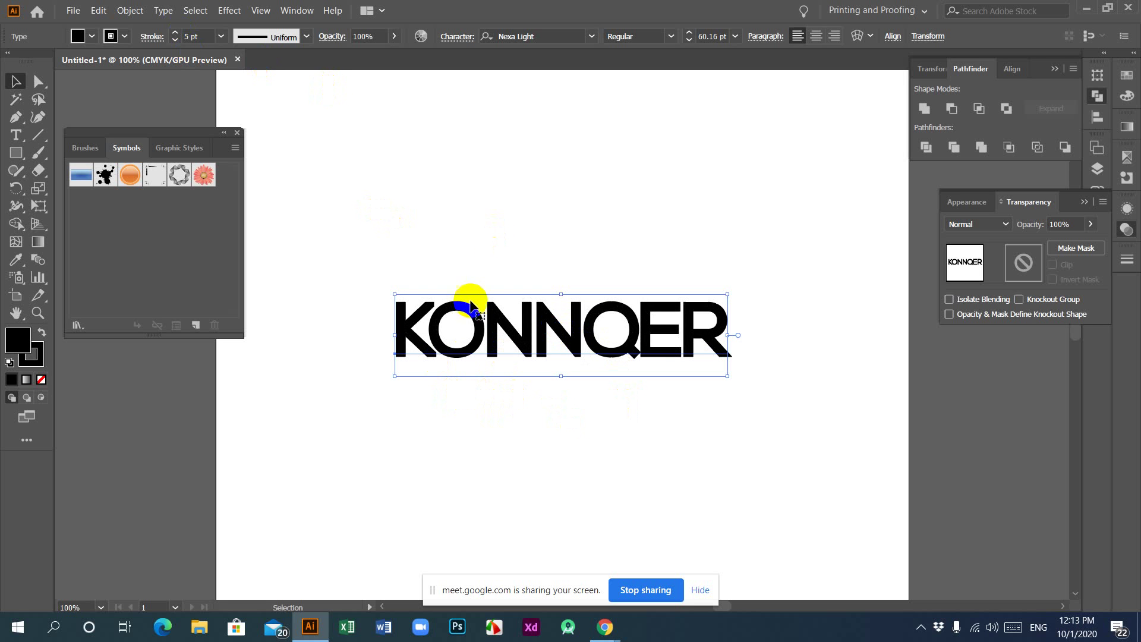
Convert the KONNQER text to outlines.
click(495, 328)
right_click(507, 330)
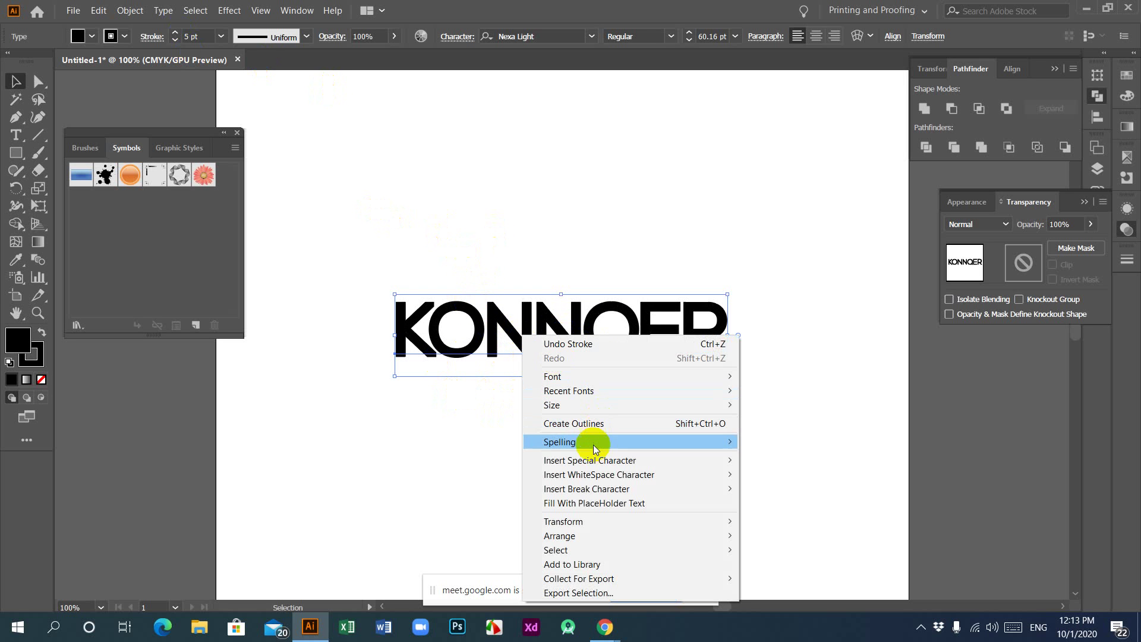
click(535, 421)
click(535, 419)
Expand the outlined KONNQER lettering with both Fill and Stroke included.
drag(357, 273, 697, 412)
click(129, 10)
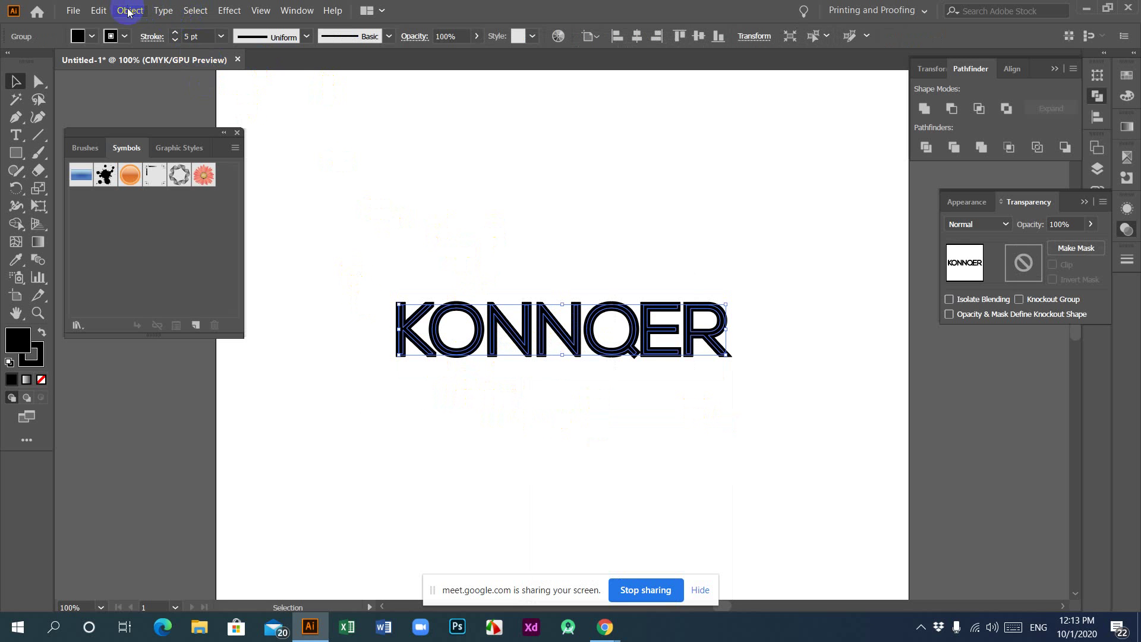
click(173, 162)
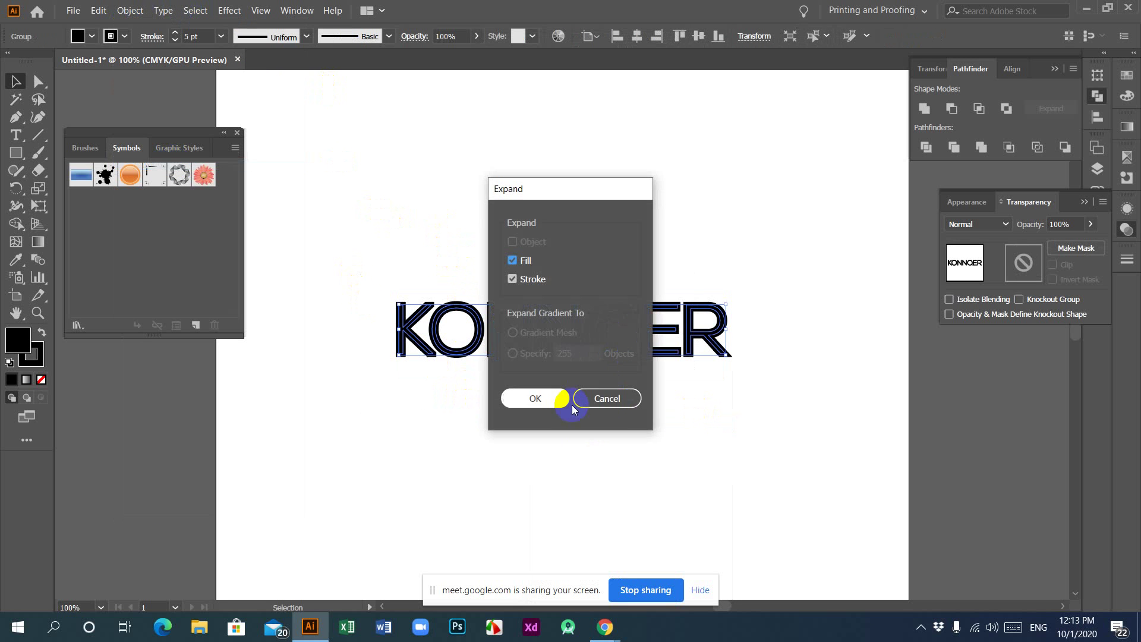
click(534, 399)
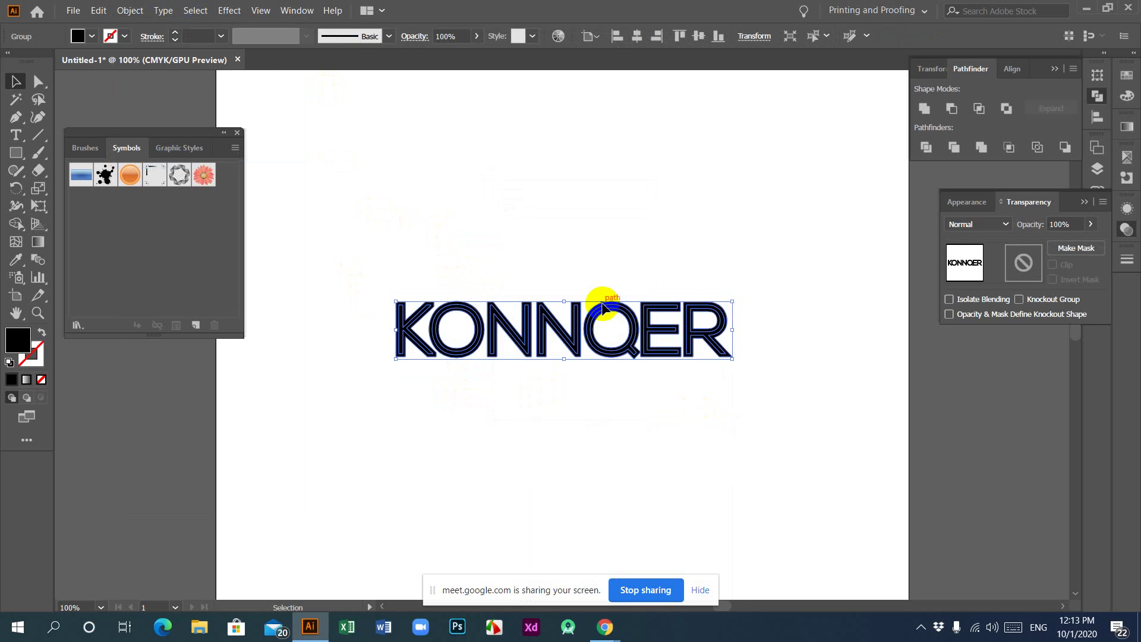
Unite the expanded KONNQER shapes and ungroup the result into separate letter shapes.
click(925, 109)
right_click(465, 322)
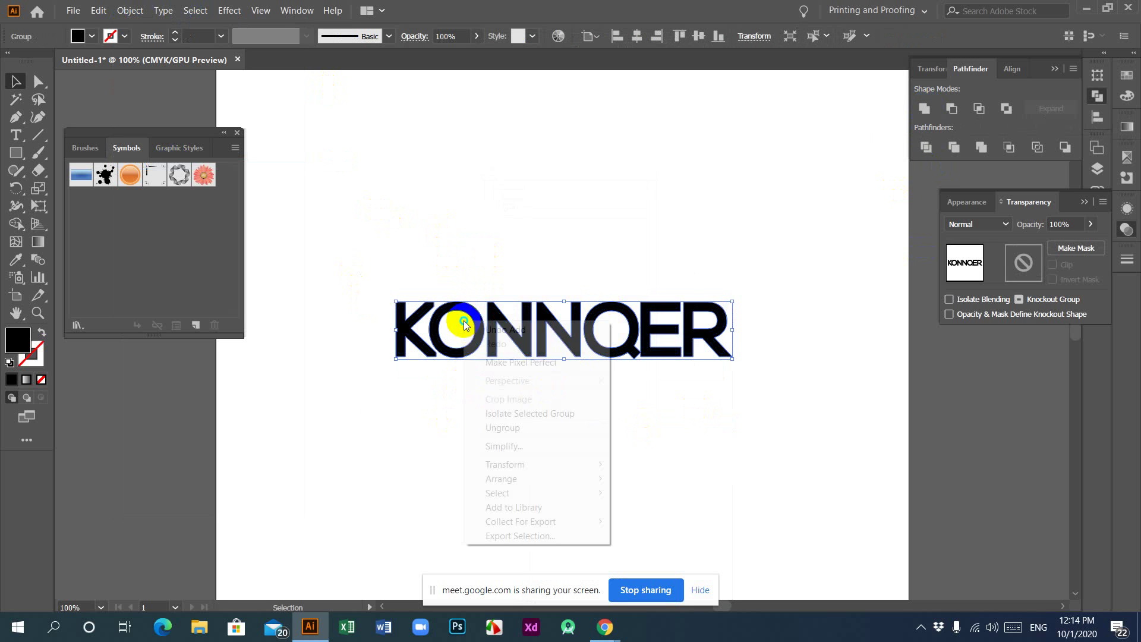
click(499, 427)
click(498, 427)
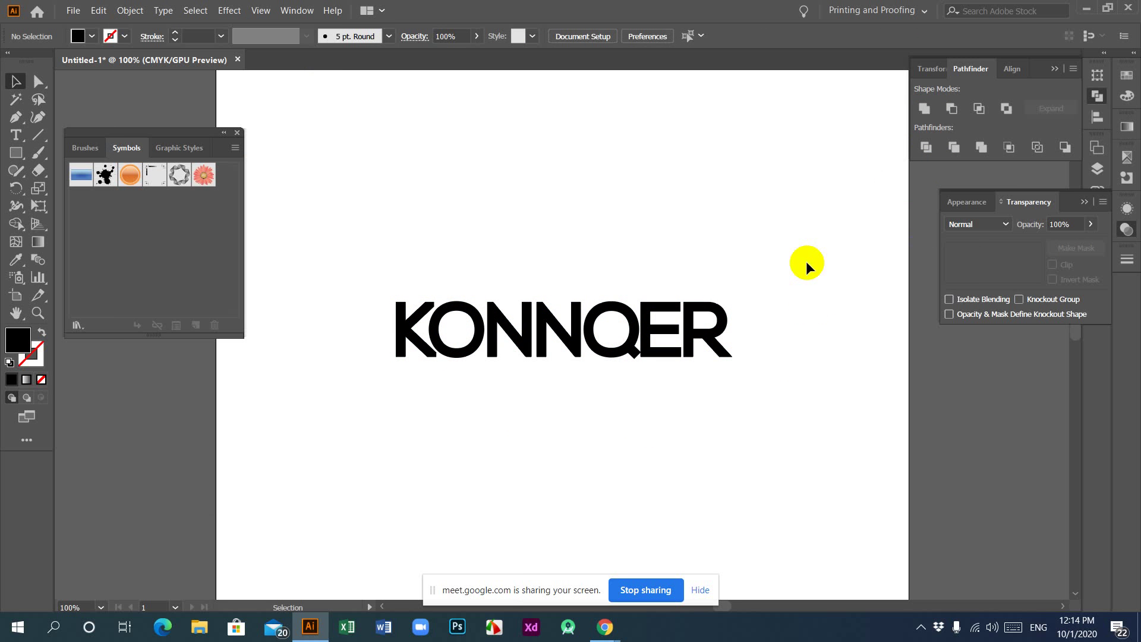
Move the letter R horizontally away from the E, leaving a clear gap between them.
drag(803, 262, 461, 373)
click(543, 400)
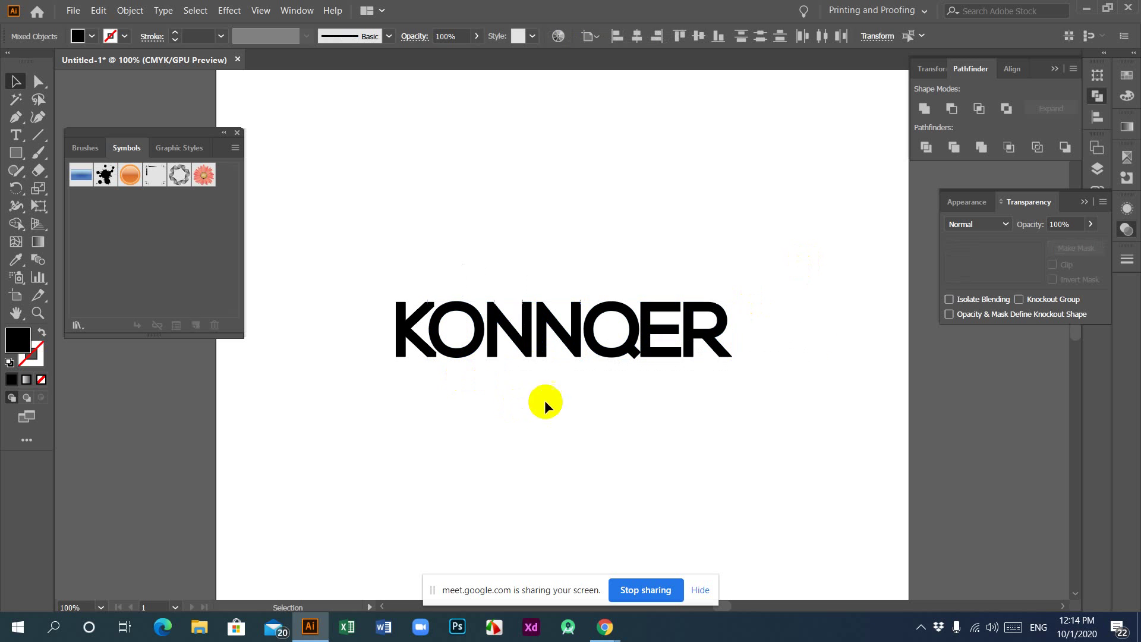
drag(823, 282, 693, 374)
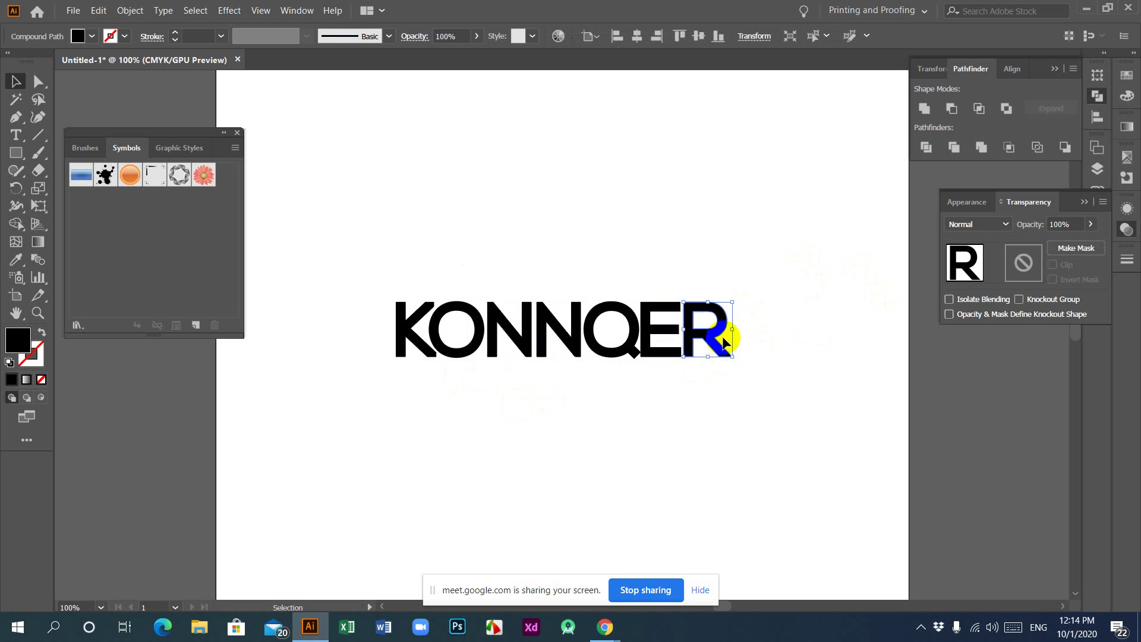
drag(711, 335, 748, 335)
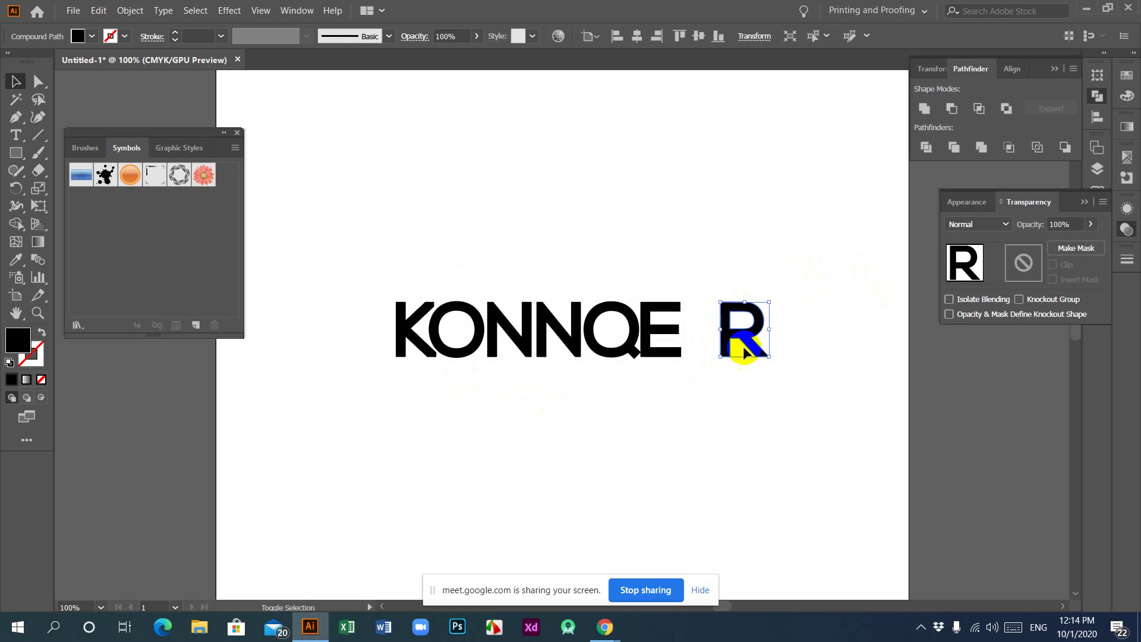
Distribute all the KONNQER letter shapes horizontally by their centres across the artboard, and switch the alignment reference to Align to Selection.
click(681, 424)
drag(340, 257, 849, 413)
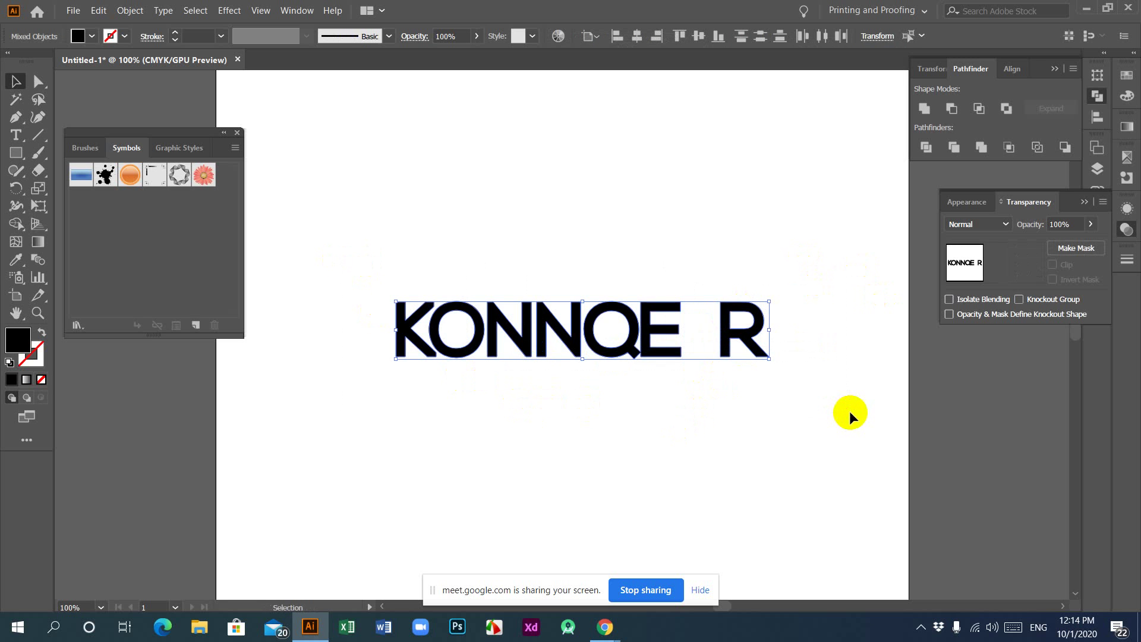
click(822, 37)
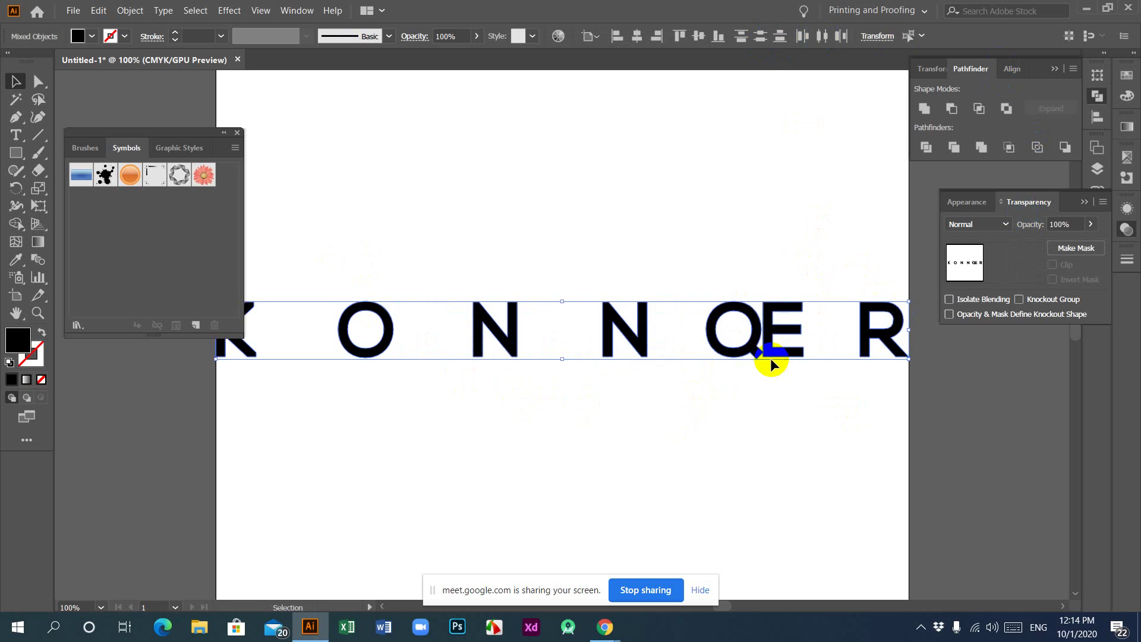
click(590, 37)
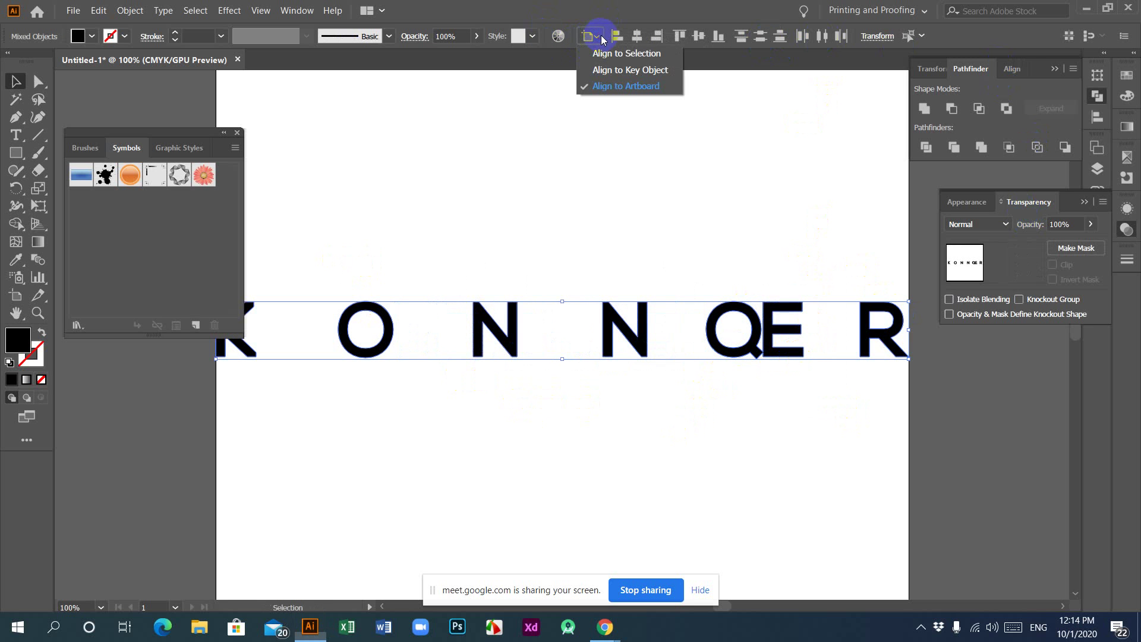
click(628, 54)
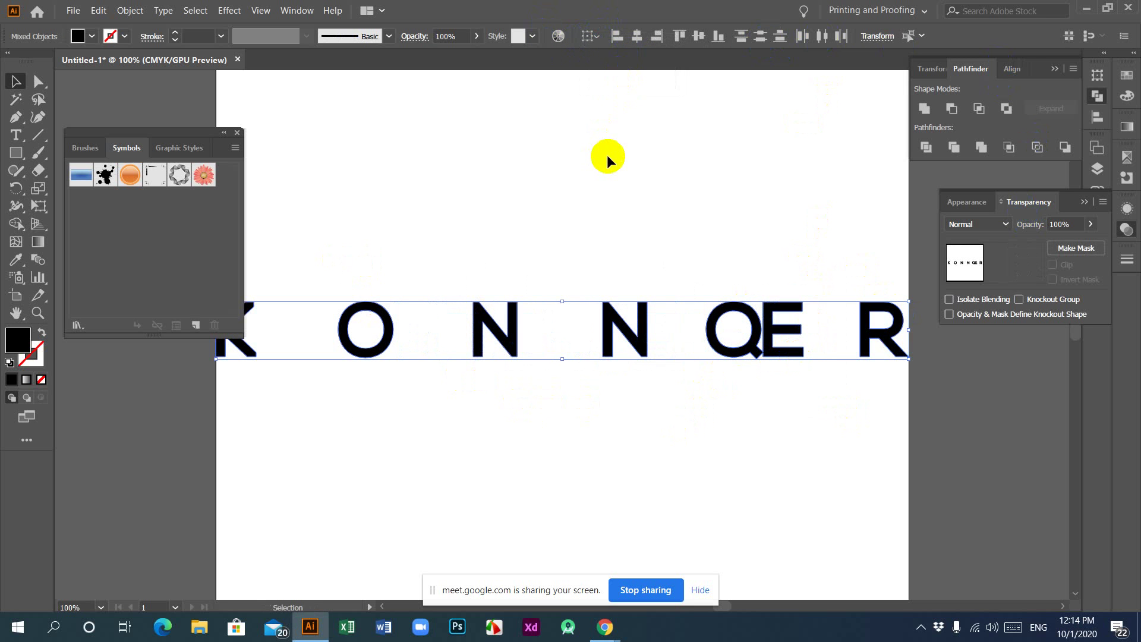
Undo the artboard-wide distribution and distribute the KONNQER letter shapes horizontally by their centres within the selection instead.
key(ctrl+z)
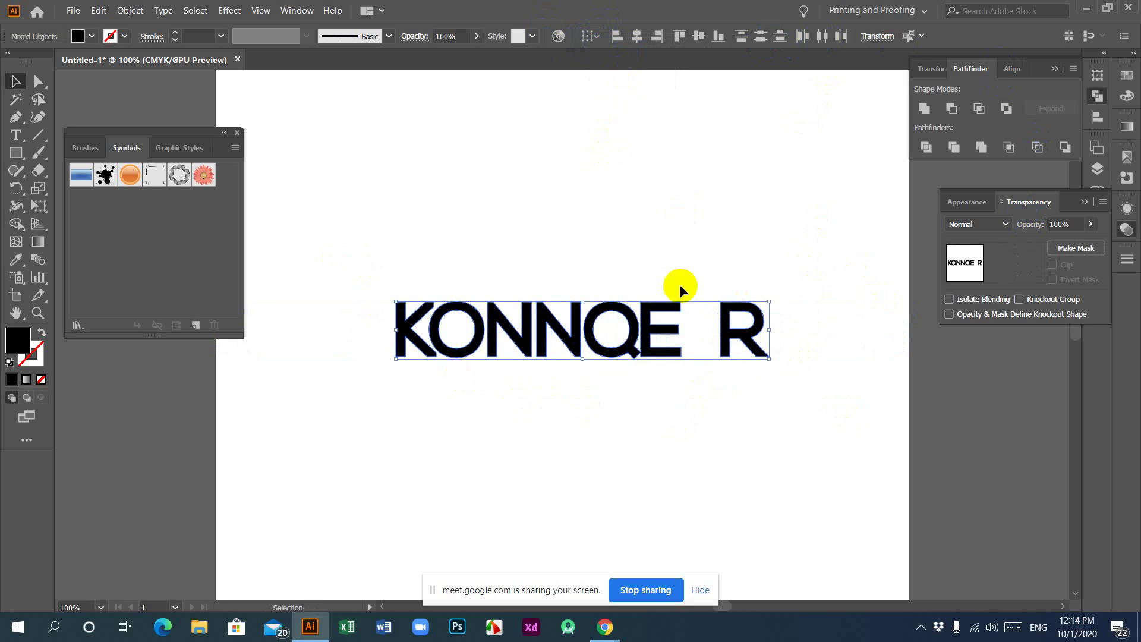
click(822, 37)
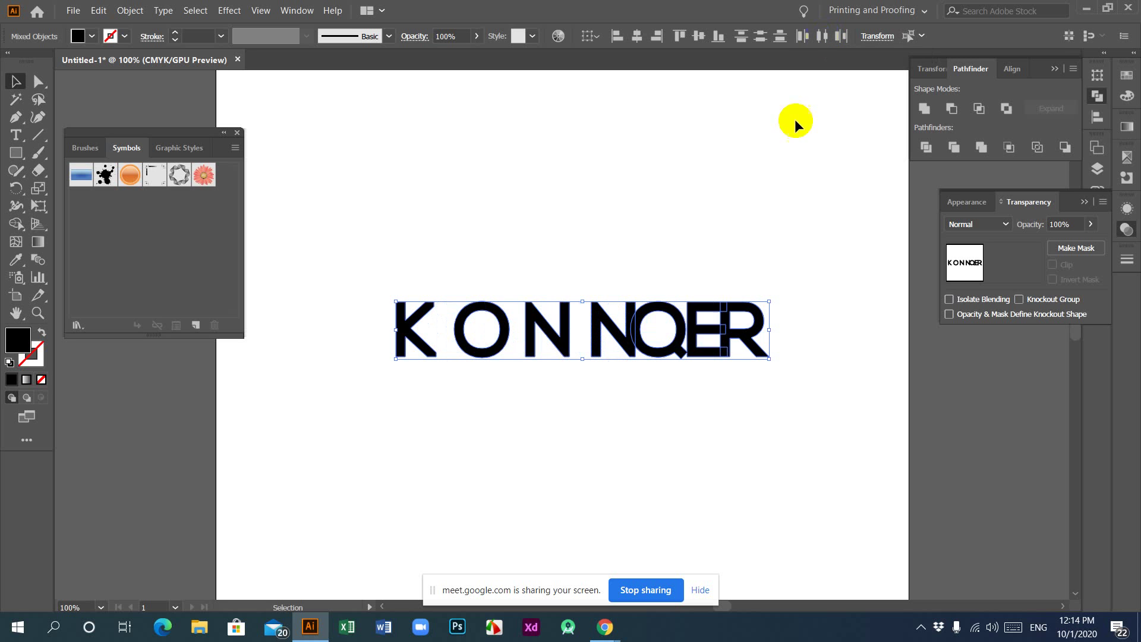
click(802, 36)
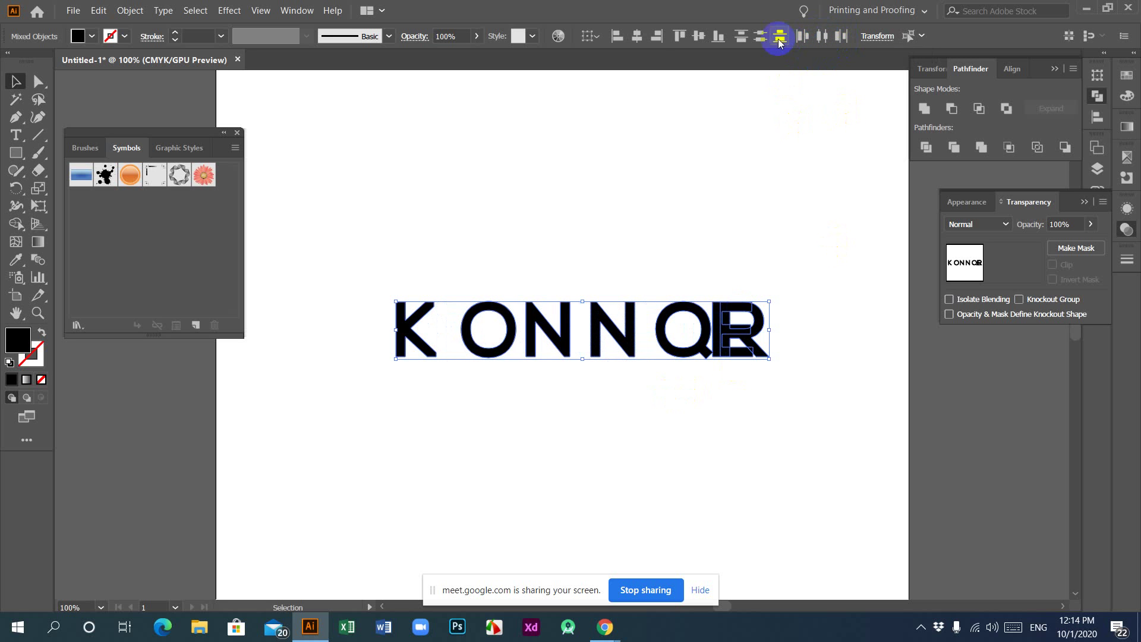
click(822, 36)
click(639, 422)
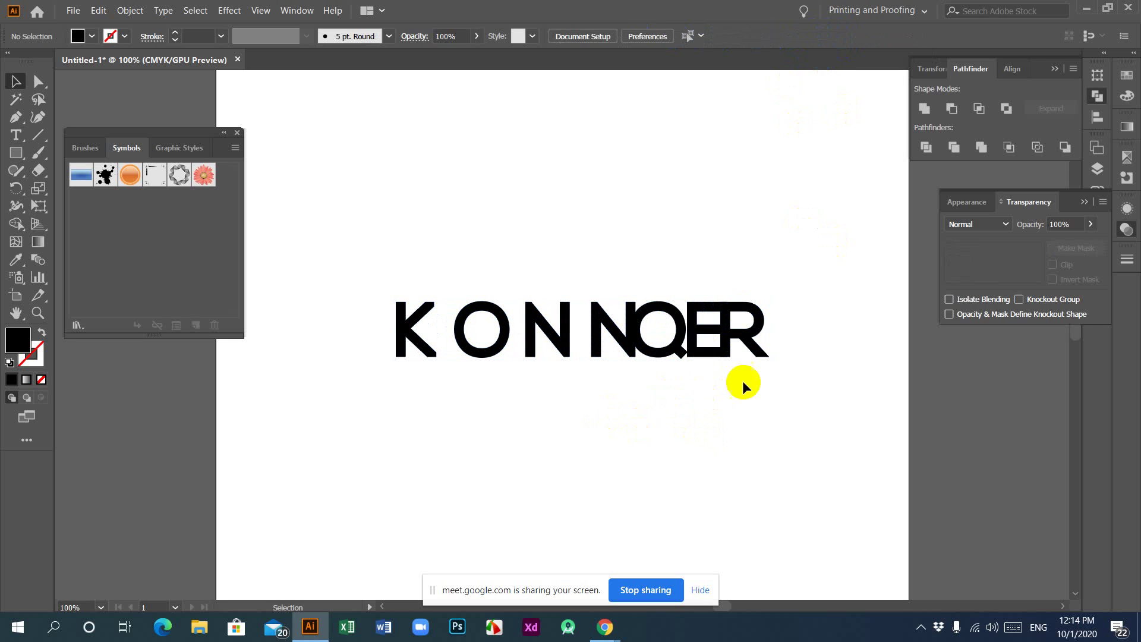
Nudge the letter O horizontally towards the K to narrow the gap between them.
drag(810, 261, 740, 384)
click(491, 283)
drag(491, 283, 452, 380)
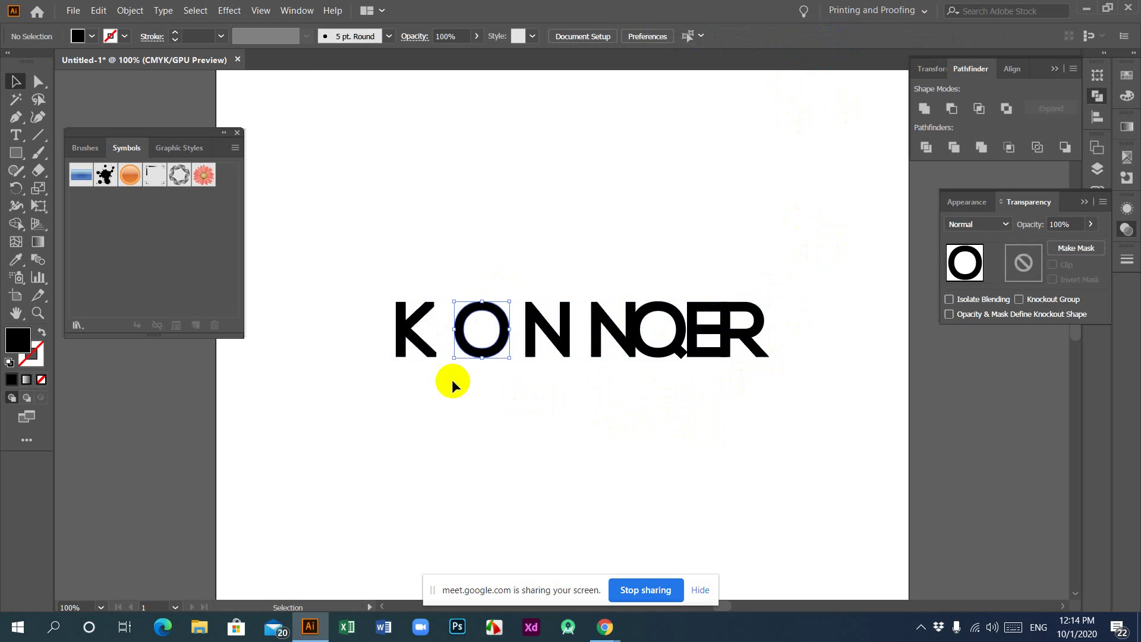
scroll(504, 379, left, 3)
key(Left)
key(Left)
key(Left)
key(Left)
key(Left)
key(Left)
key(Left)
key(Left)
key(Left)
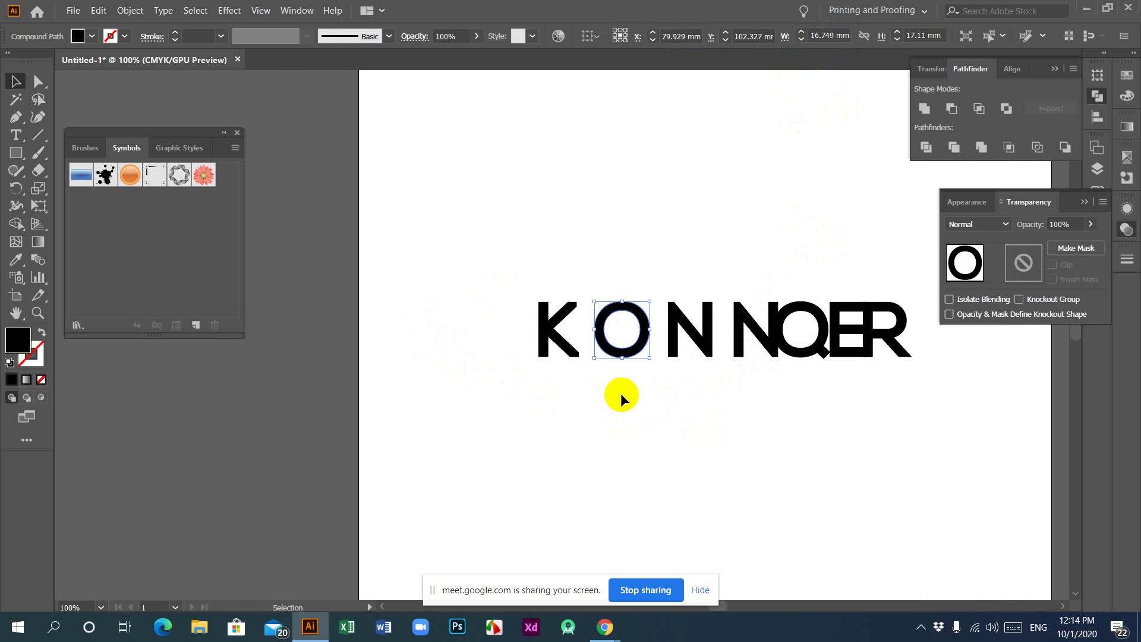
Nudge the first N horizontally towards the O, leaving only a small gap between them.
drag(660, 263, 707, 359)
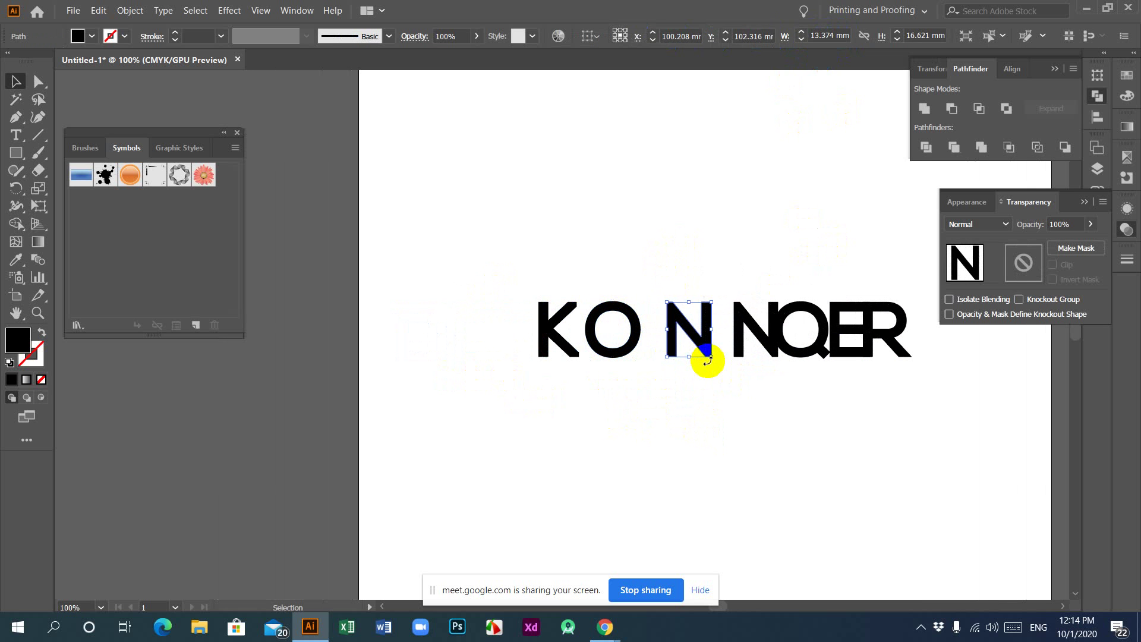
key(Left)
key(Left)
key(Left)
key(Left)
key(Left)
key(Left)
key(Left)
key(Left)
key(Left)
key(Left)
key(Left)
key(Left)
key(Left)
key(Left)
key(Left)
key(Left)
click(693, 391)
Nudge the second N horizontally towards the first N, leaving only a small gap between them.
drag(711, 241, 747, 345)
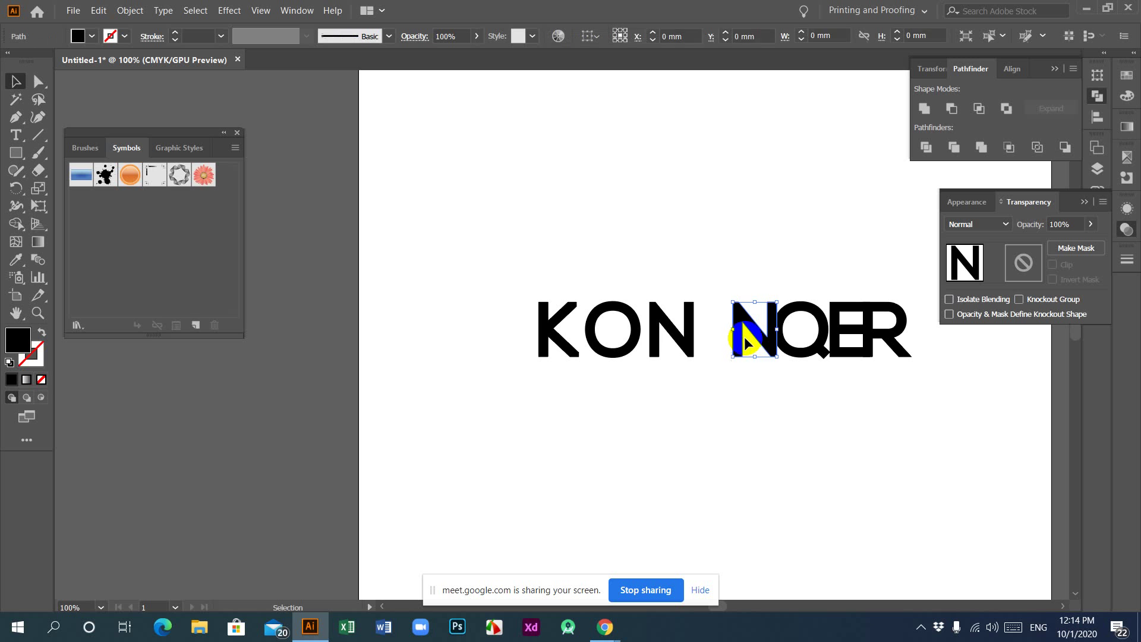
key(Left)
key(Left)
key(Left)
key(Left)
key(Left)
key(Left)
key(Left)
key(Left)
key(Left)
key(Left)
key(Left)
key(Left)
key(Left)
key(Left)
key(Left)
key(Left)
key(Left)
key(Left)
key(Left)
key(Left)
key(Left)
key(Left)
key(Left)
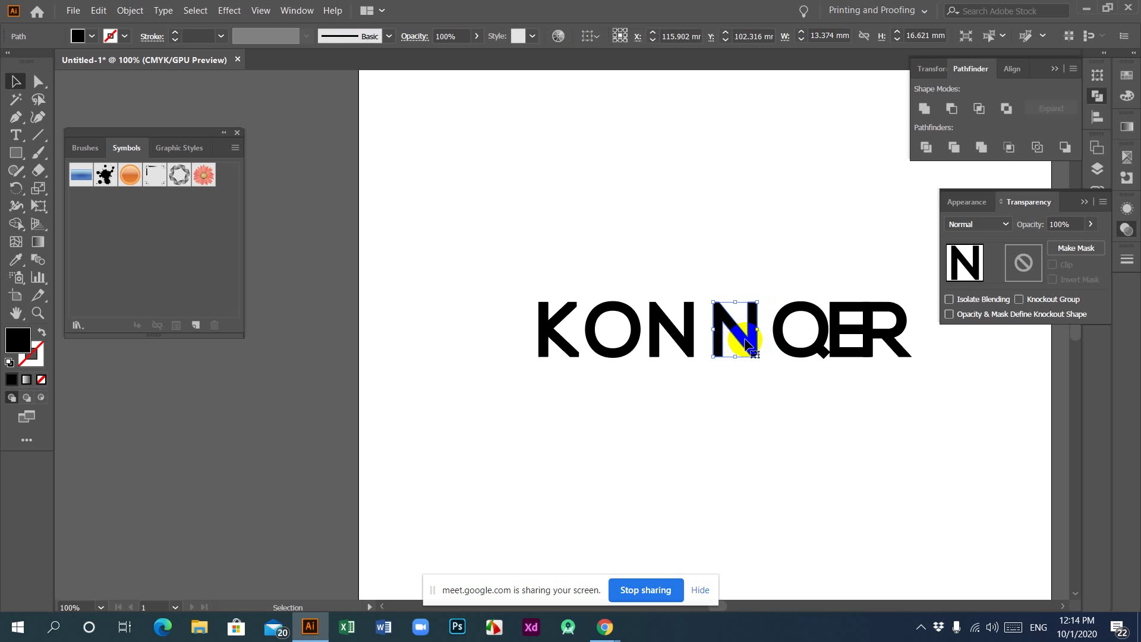
click(752, 370)
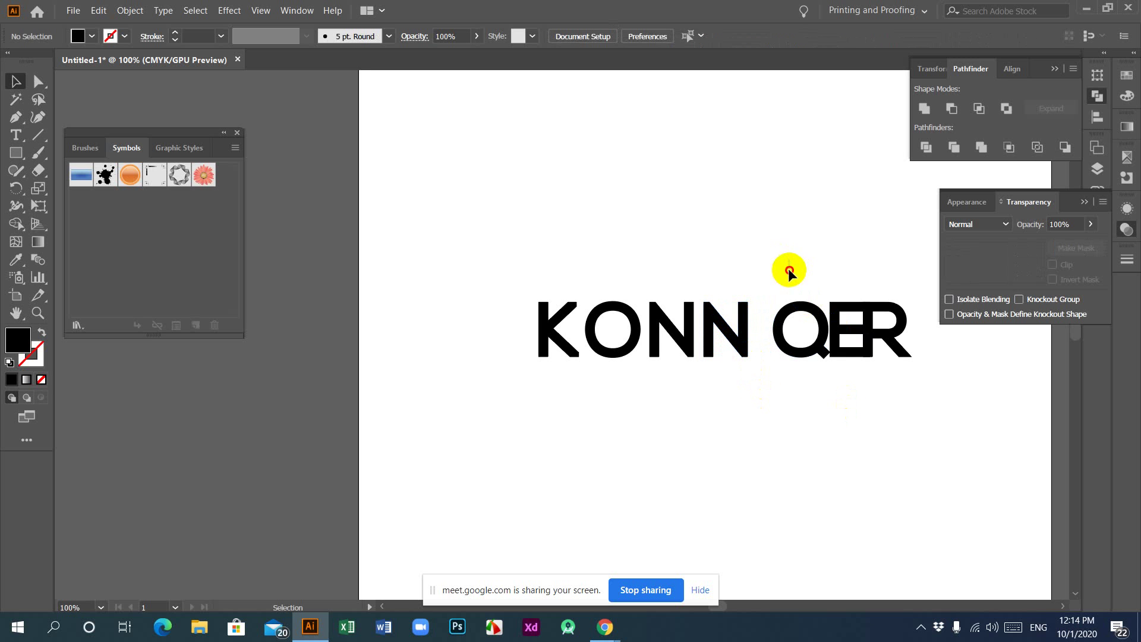
Nudge the joined QE shape horizontally towards the second N so that it clears the R.
drag(788, 269, 809, 356)
key(Left)
key(Left)
key(Left)
key(Left)
key(Left)
key(Left)
key(Left)
key(Left)
key(Left)
key(Left)
key(Left)
key(Left)
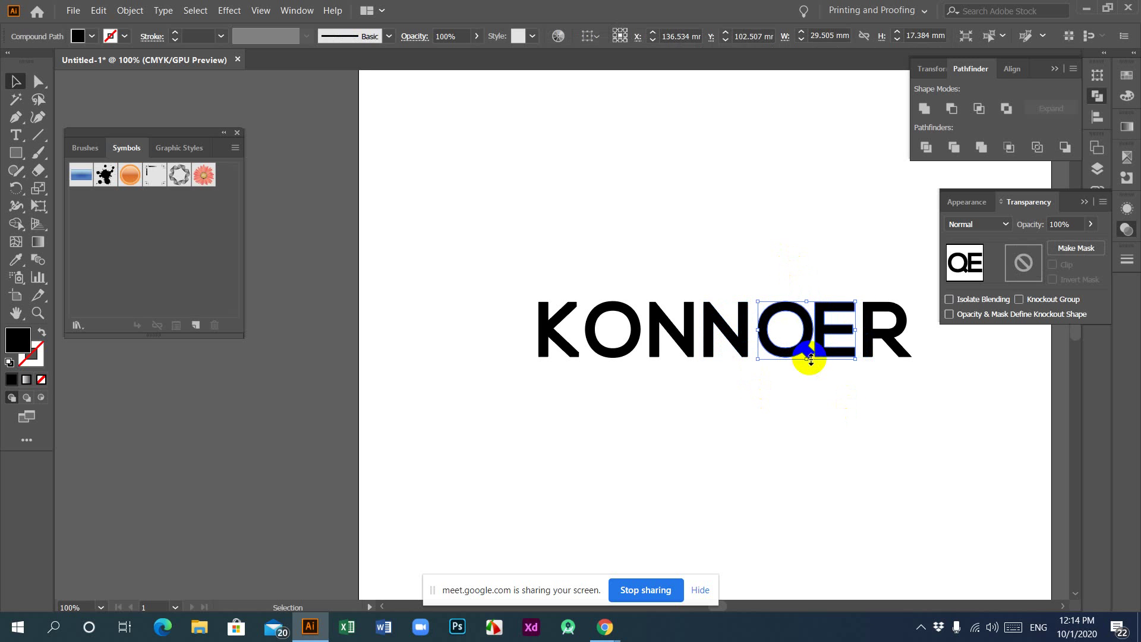
click(811, 404)
Examine the joined QE shape for a way to separate the Q from the E.
drag(822, 285, 849, 350)
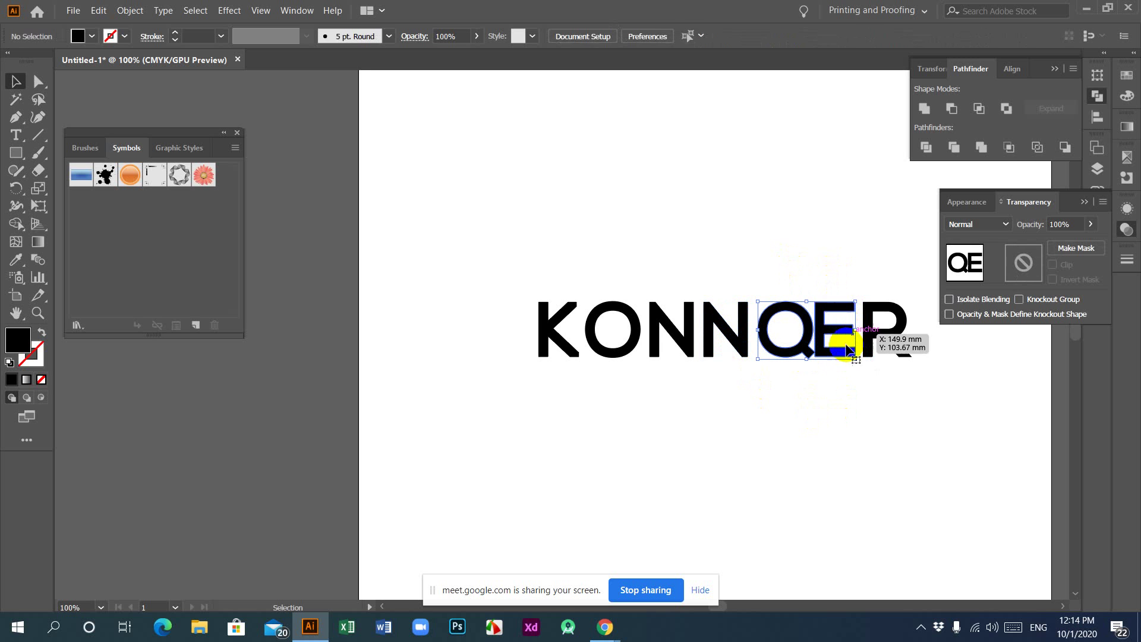
click(871, 407)
click(828, 331)
right_click(818, 322)
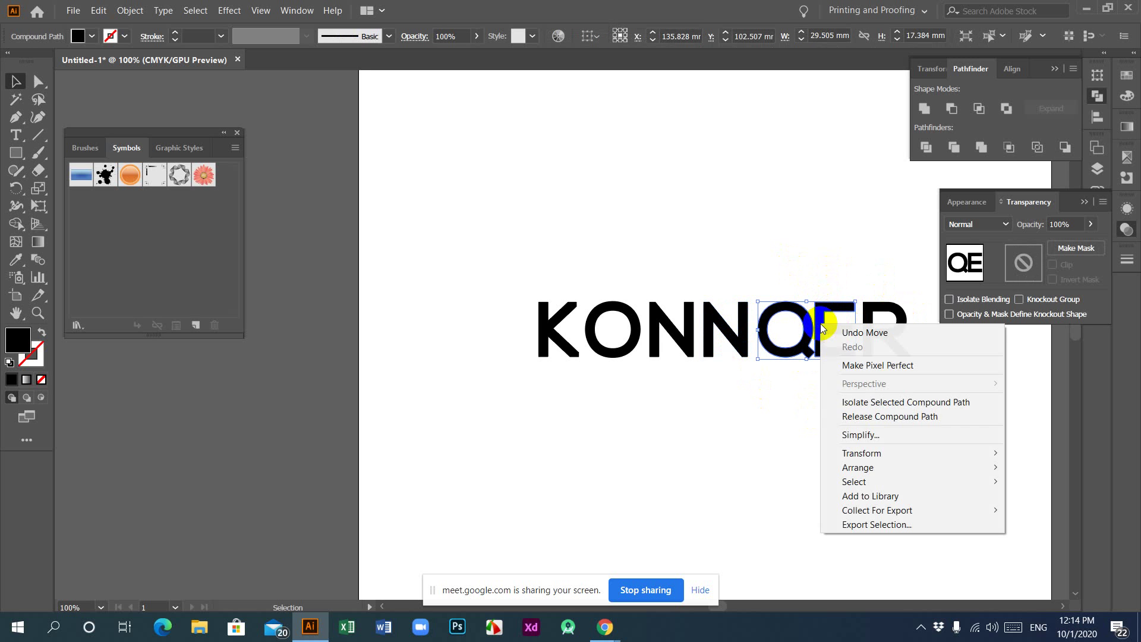
click(821, 364)
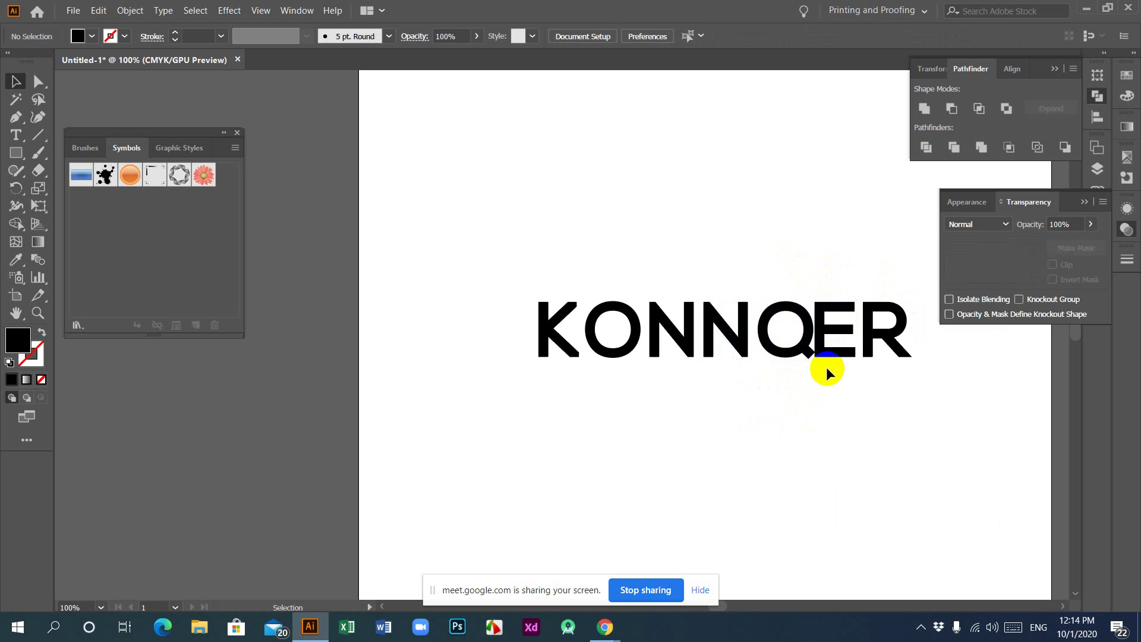
key(ctrl+plus)
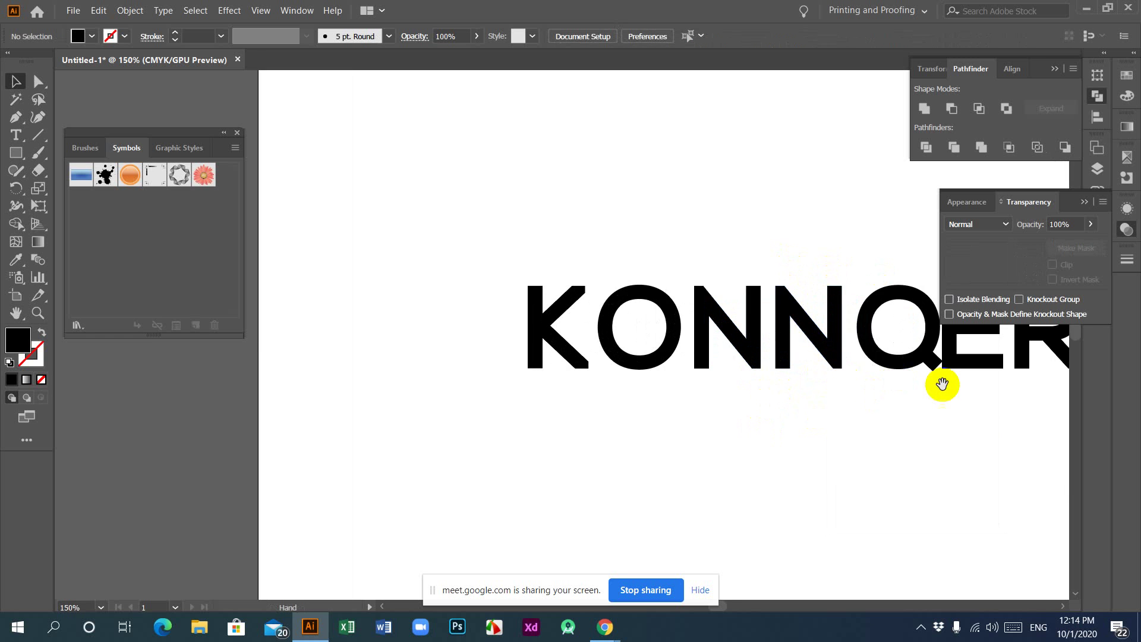
drag(943, 385, 746, 387)
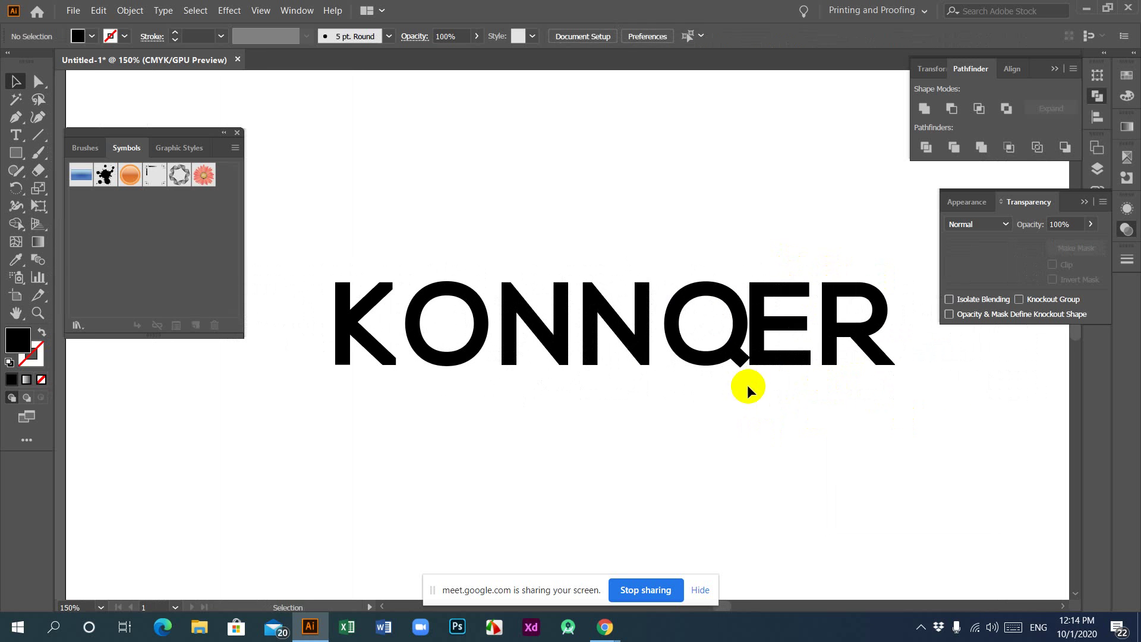
click(713, 352)
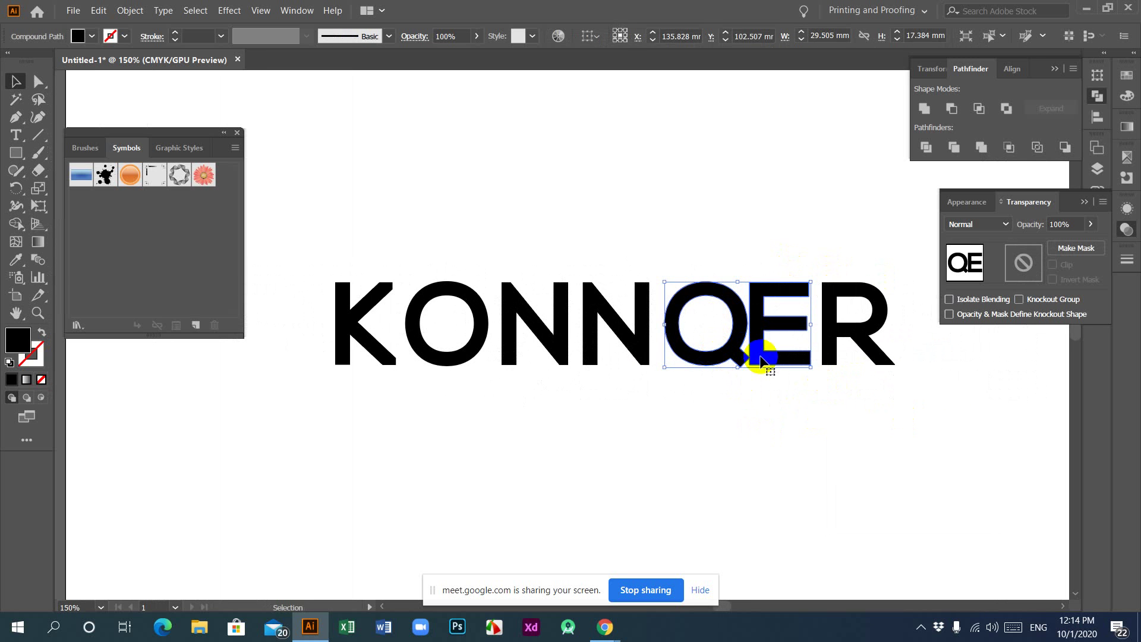
click(771, 387)
click(765, 321)
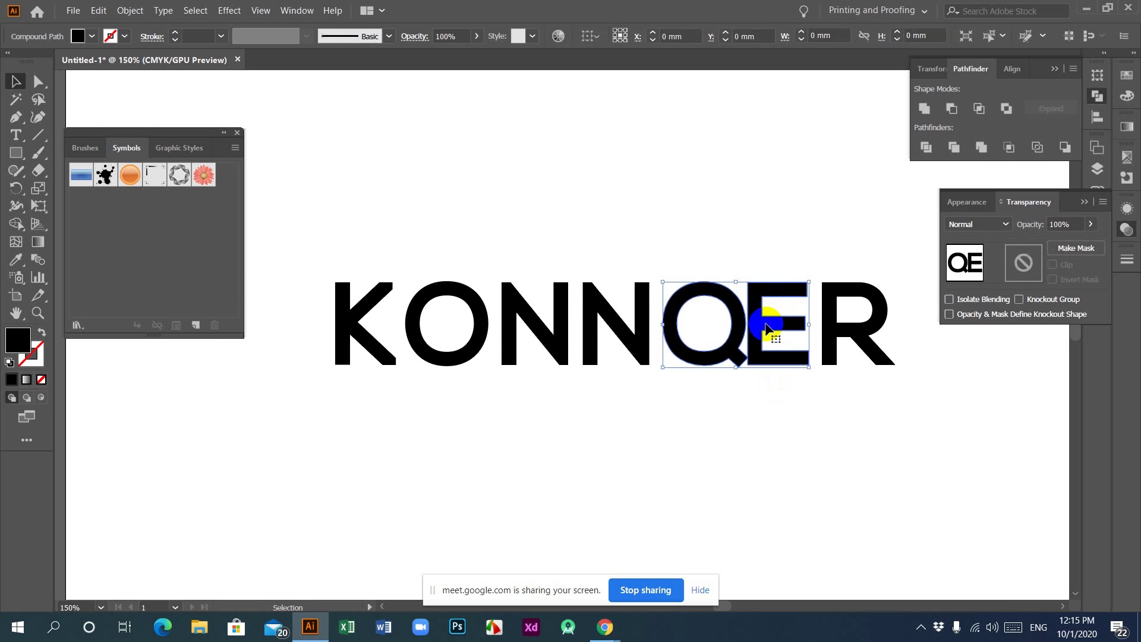
Draw a straight vertical line through the joint between the Q and the E, extending above and below the letters.
click(35, 137)
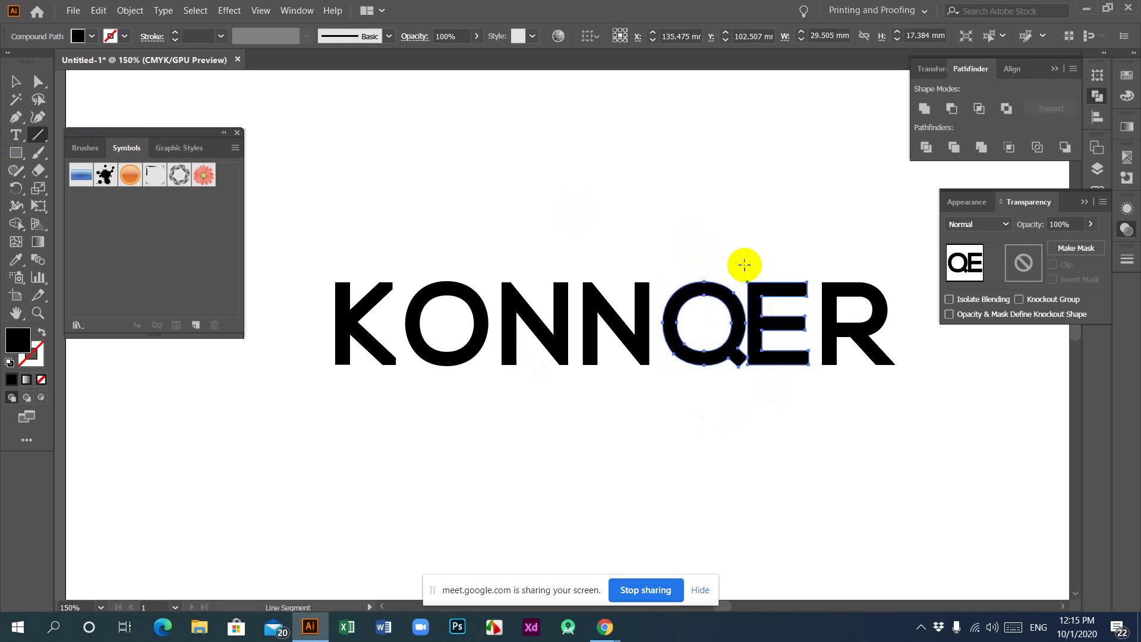
drag(745, 265, 745, 411)
click(23, 78)
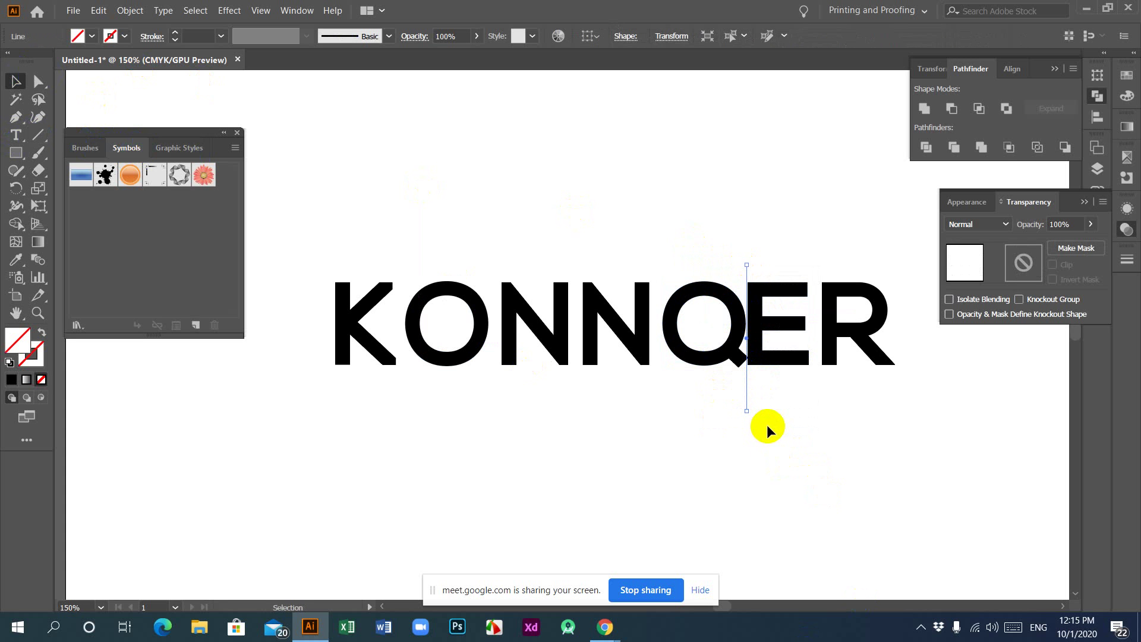
Divide the joined QE shape with the vertical line using Pathfinder Divide, and ungroup the resulting pieces.
drag(692, 234, 774, 351)
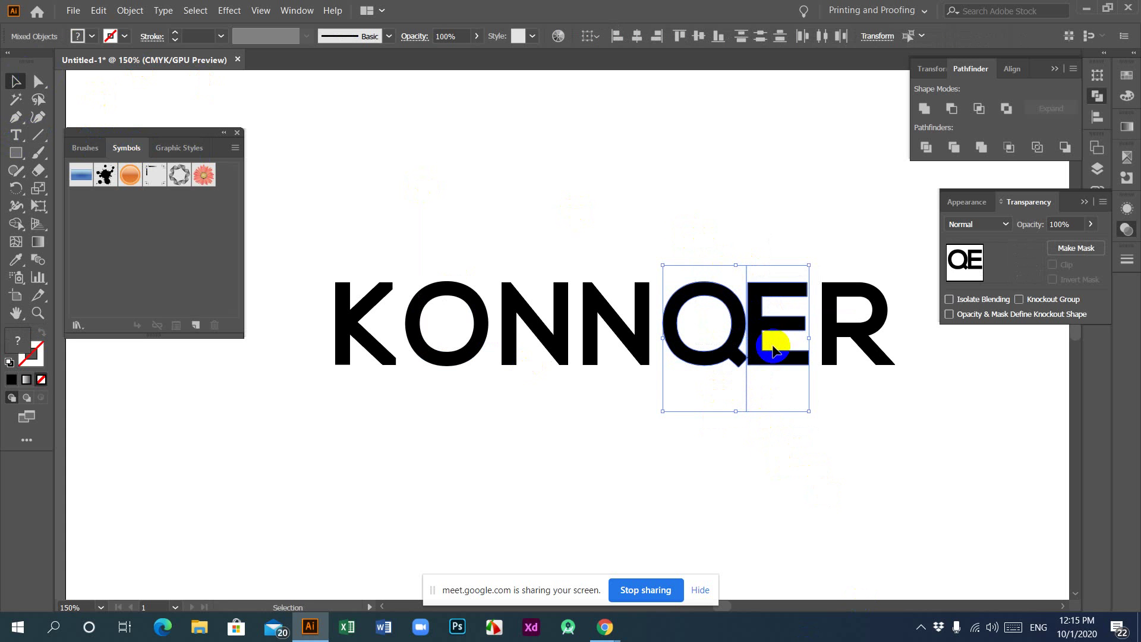
click(927, 147)
right_click(733, 300)
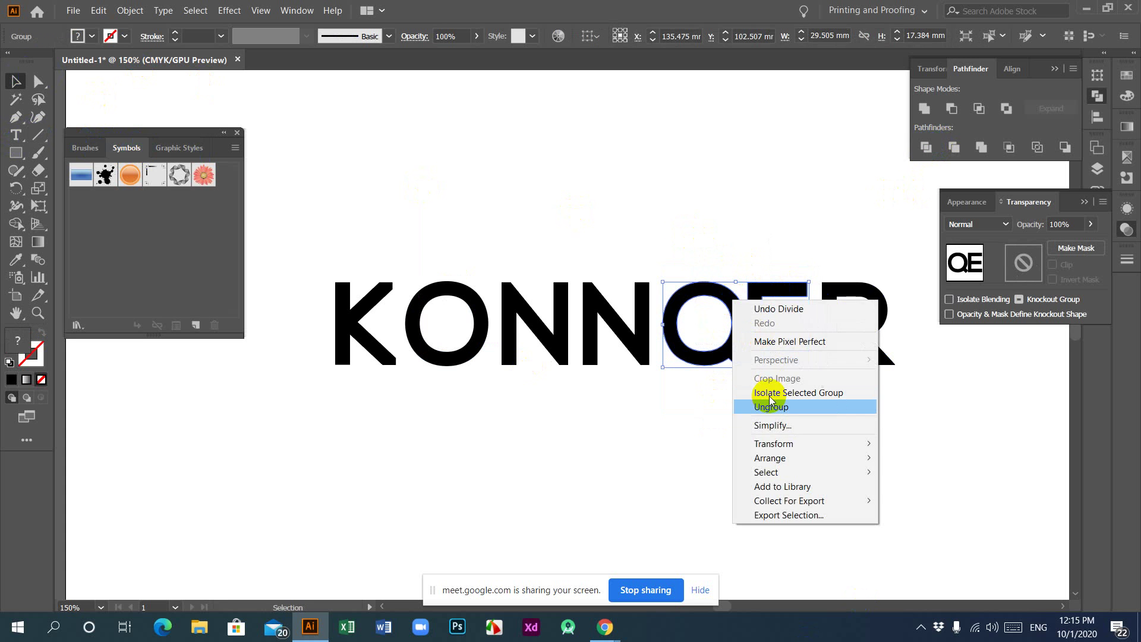
click(771, 406)
Nudge the separated Q horizontally away from the E to leave a small gap between them.
click(714, 277)
click(714, 291)
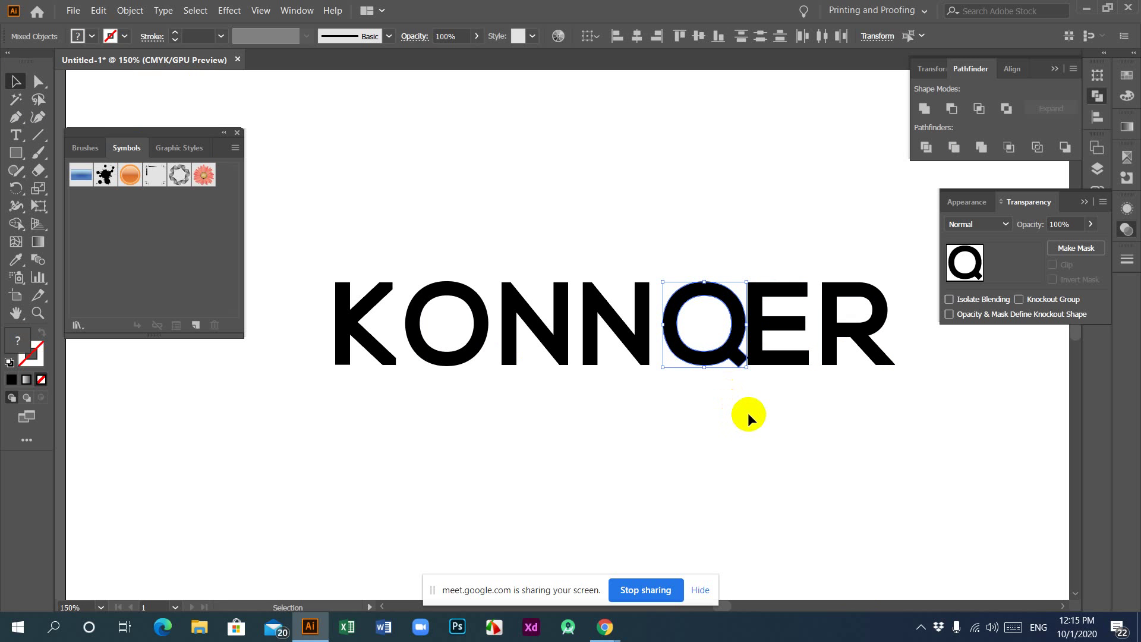
key(Left)
key(Left)
key(Left)
key(Left)
key(Left)
key(Left)
key(Left)
key(Left)
click(780, 406)
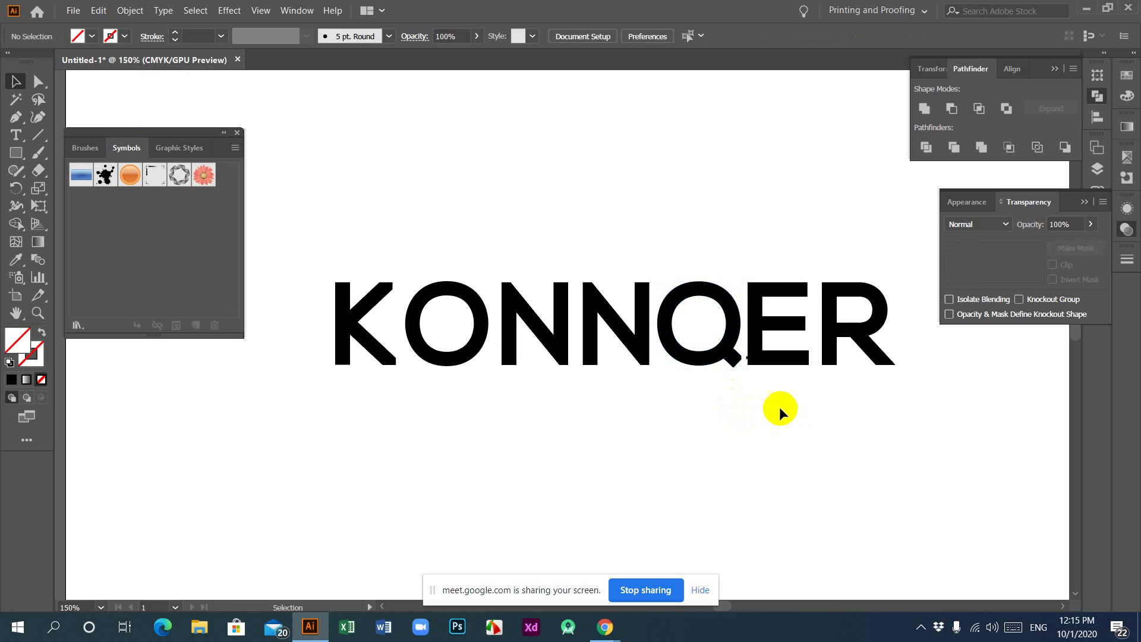
click(787, 326)
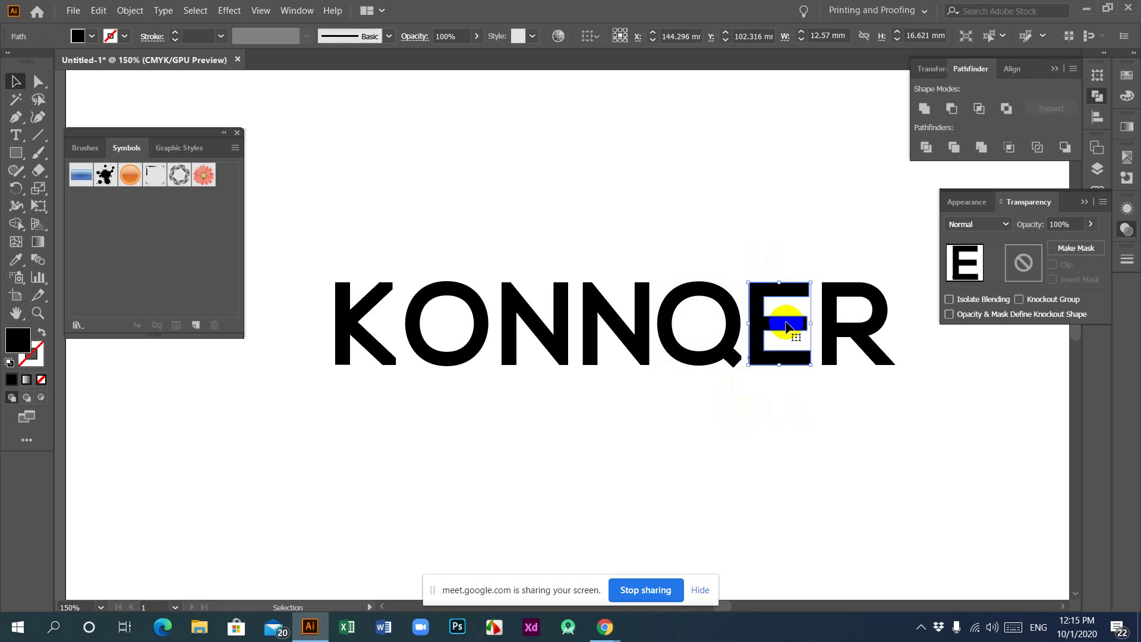
click(761, 413)
Nudge the letter O slightly closer to the K.
click(465, 313)
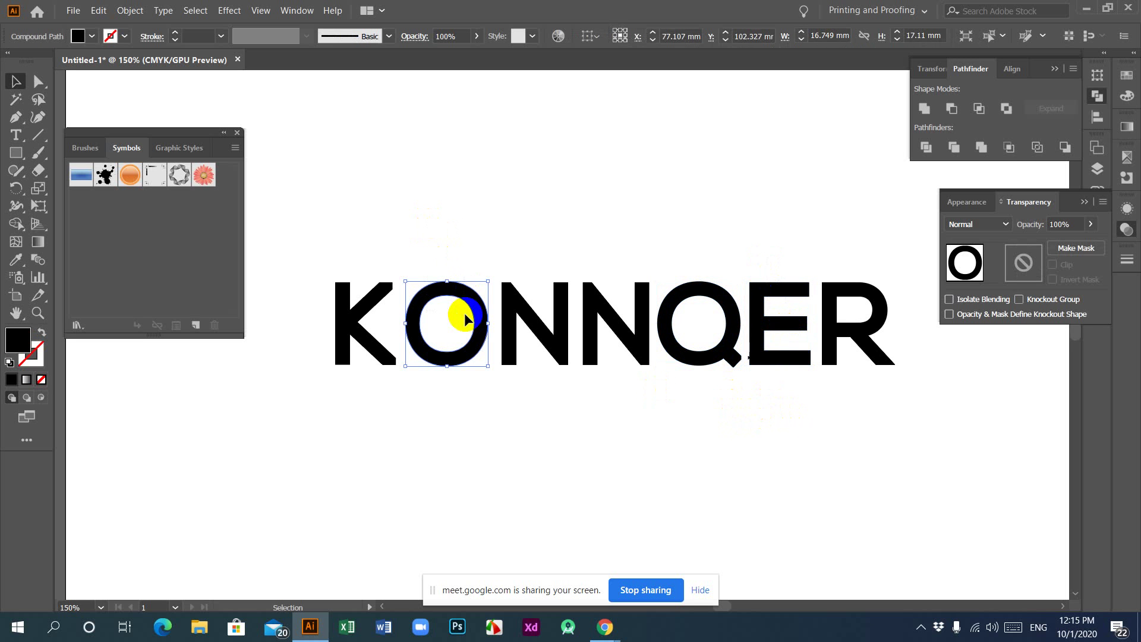
key(Left)
key(Left)
key(Left)
key(Left)
key(Left)
key(Left)
key(Left)
click(479, 404)
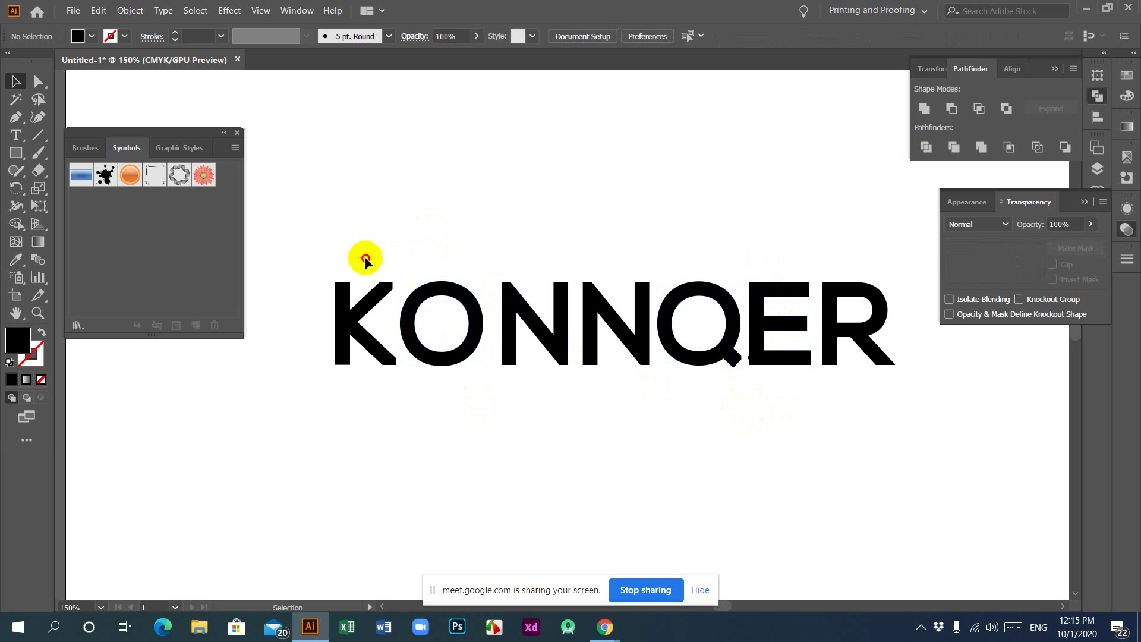
Distribute all the letter shapes horizontally by their centres, and delete the unfilled Q counter shape together with the E.
drag(365, 260, 812, 375)
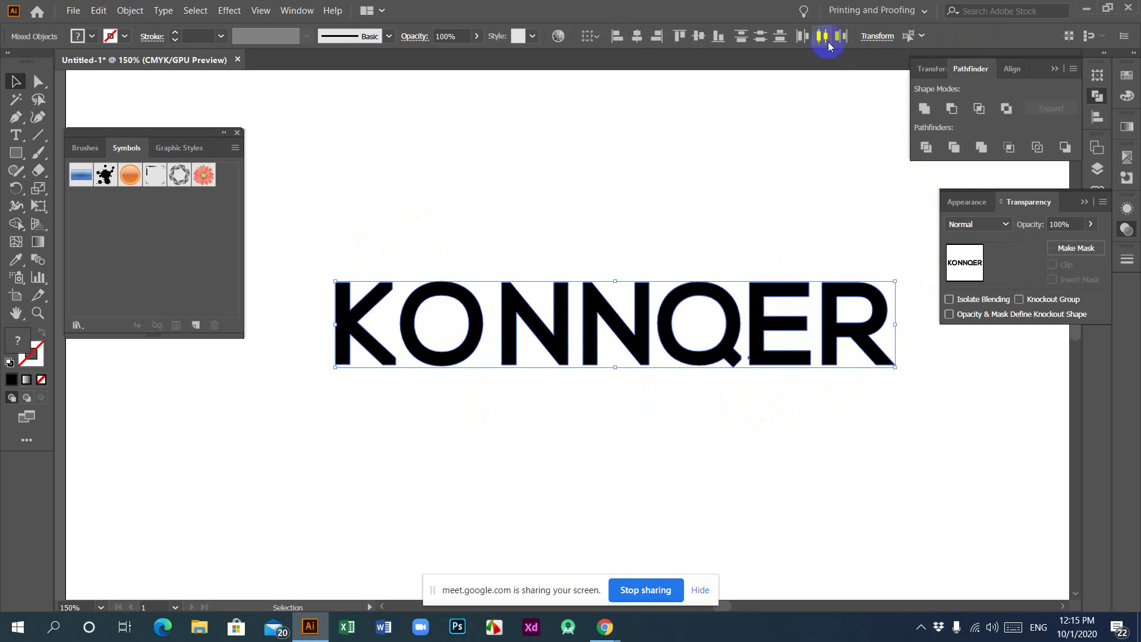
click(828, 43)
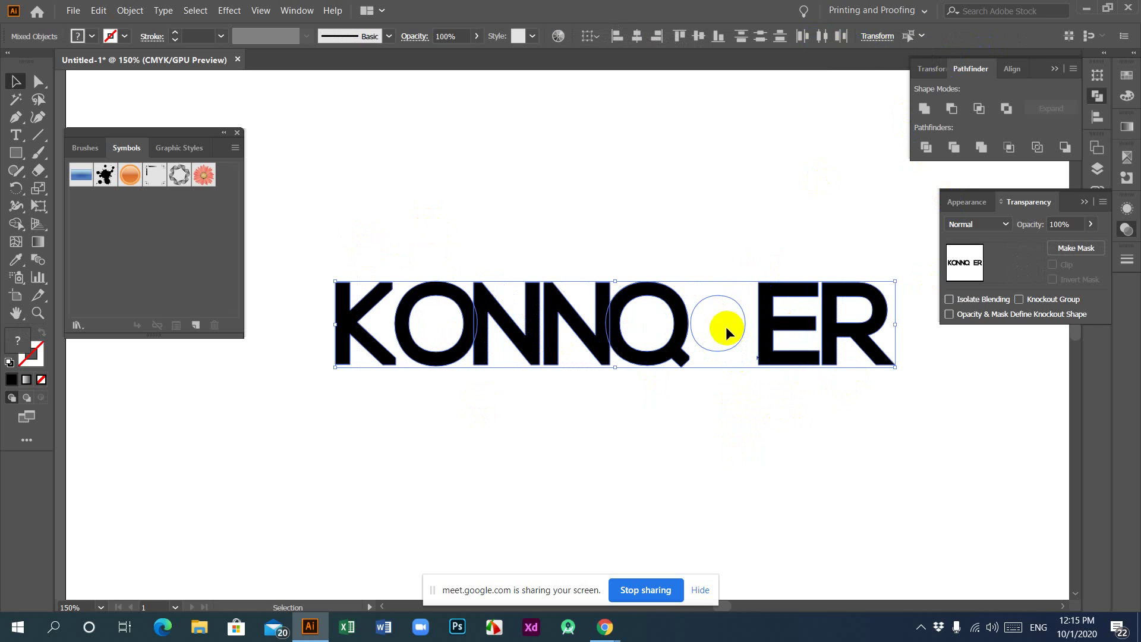
drag(720, 273, 739, 400)
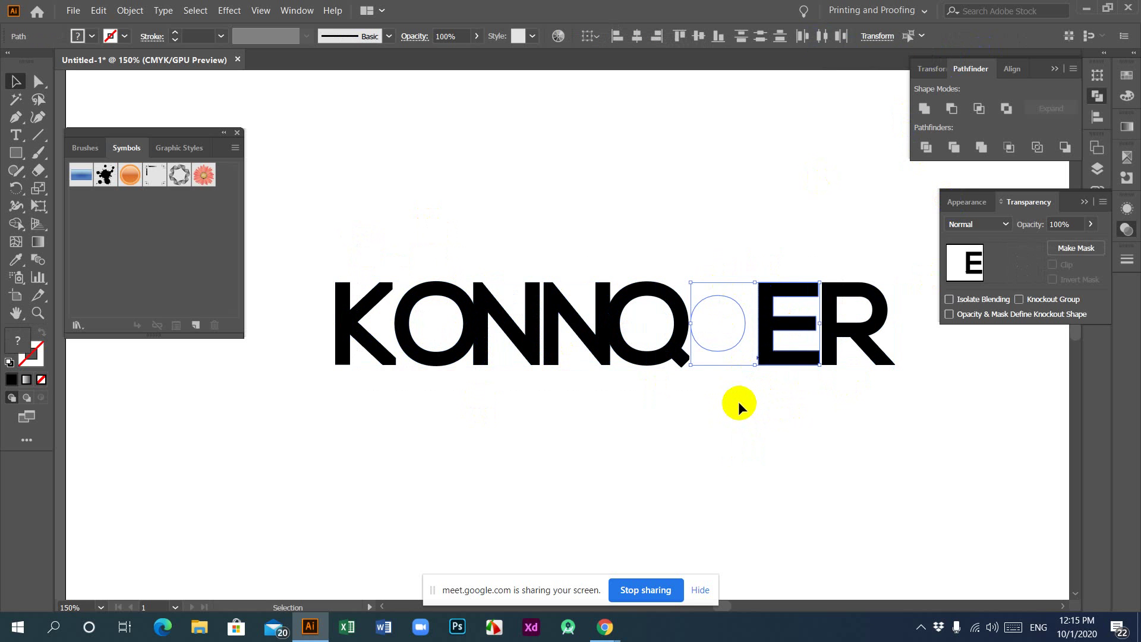
key(Delete)
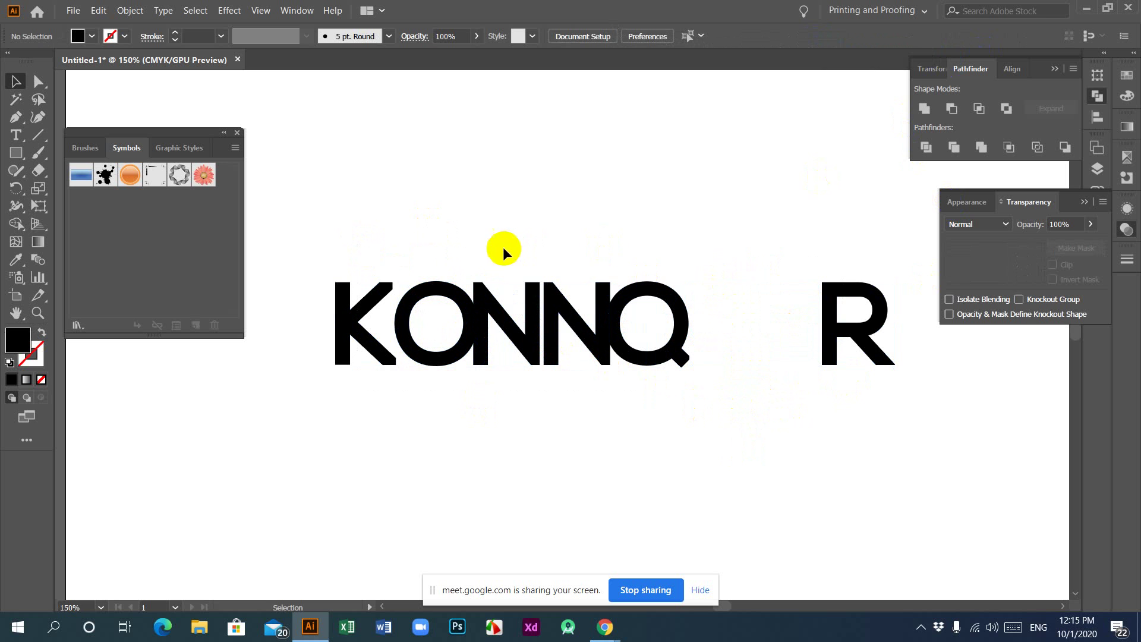
Distribute the remaining K, O, N, N, Q and R shapes horizontally by their centres.
drag(802, 340, 802, 341)
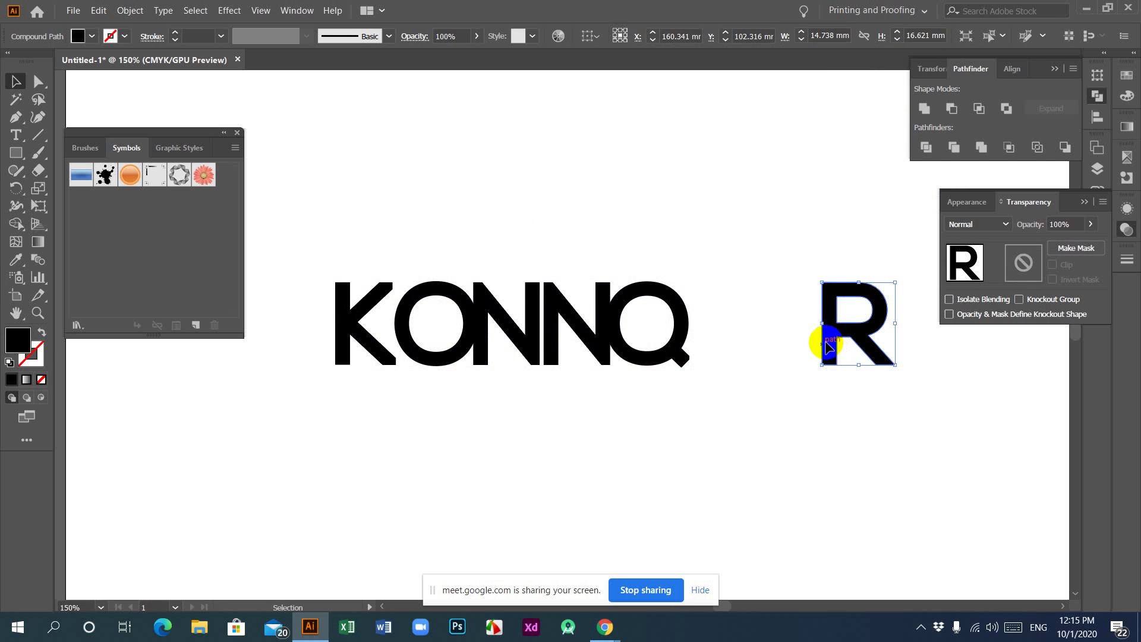
drag(340, 239, 845, 385)
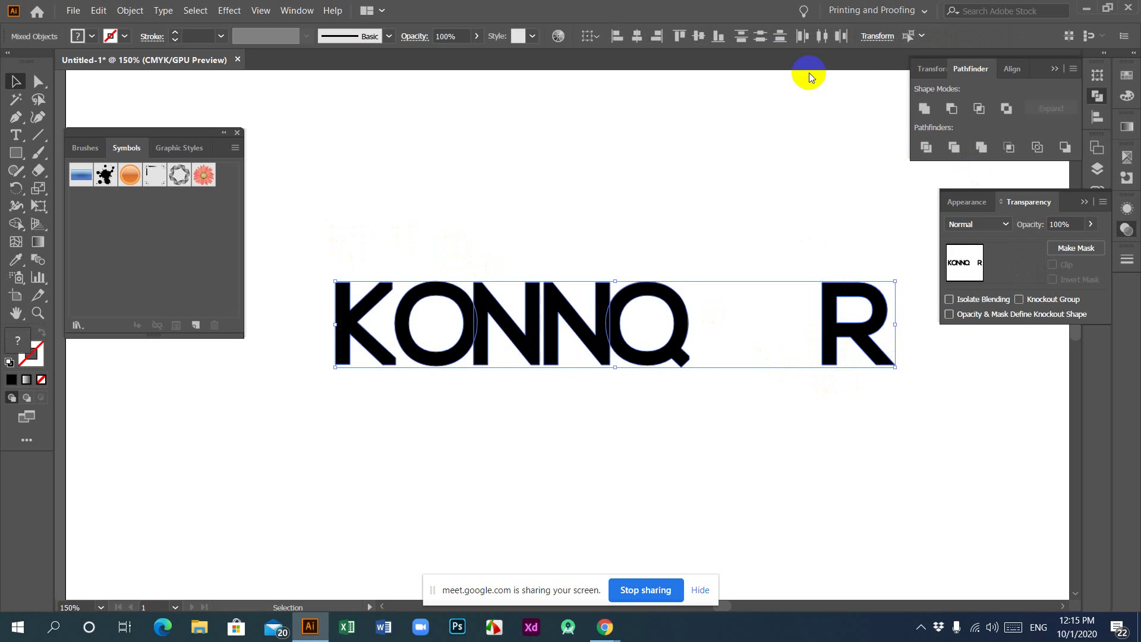
click(825, 37)
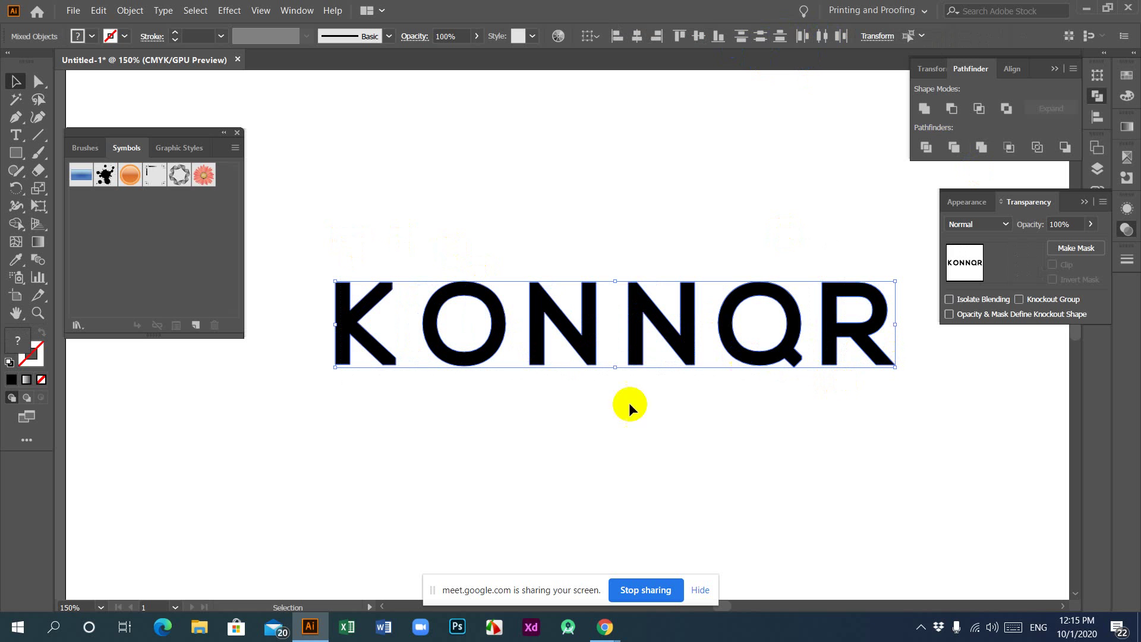
click(592, 408)
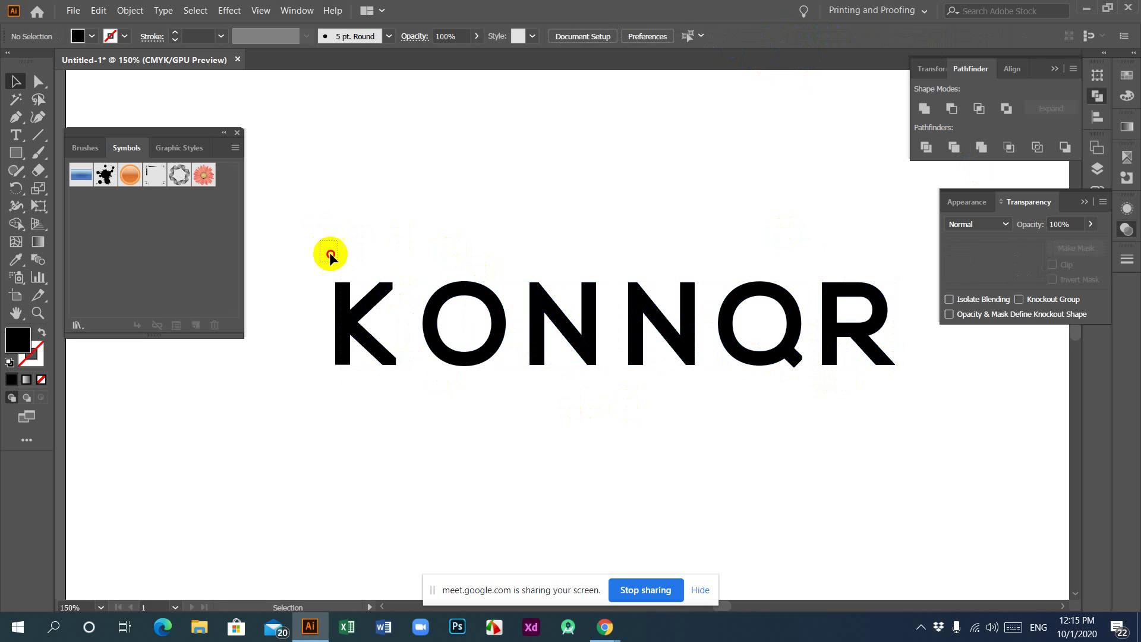
Move the O, both Ns, the Q and the R horizontally towards the K to tighten the letter gaps.
drag(319, 240, 887, 487)
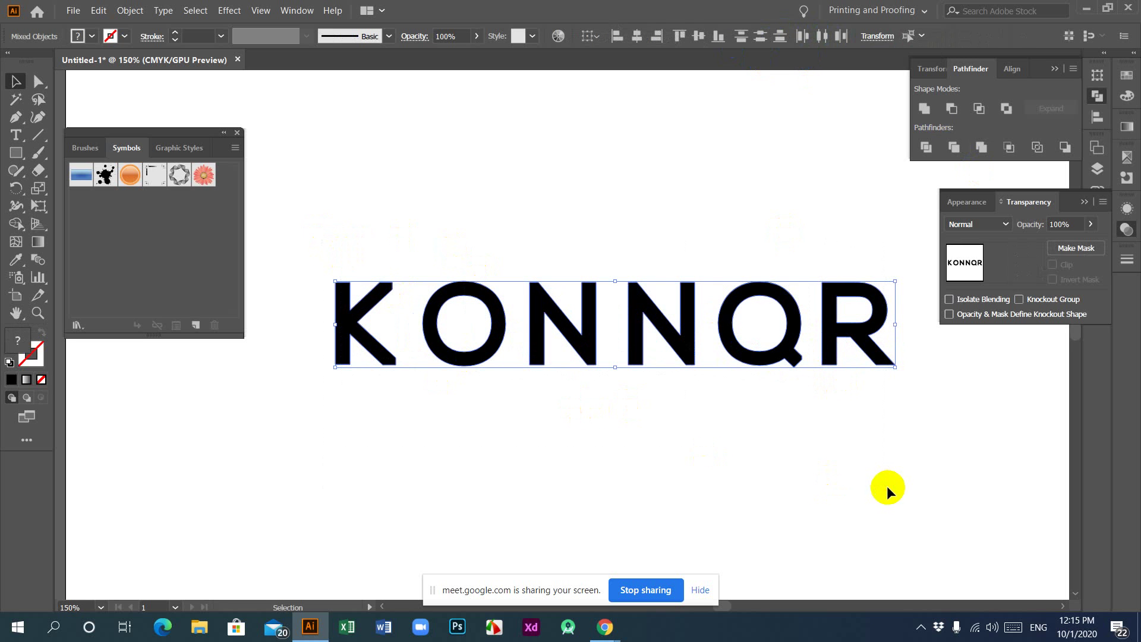
click(824, 406)
drag(432, 258, 739, 355)
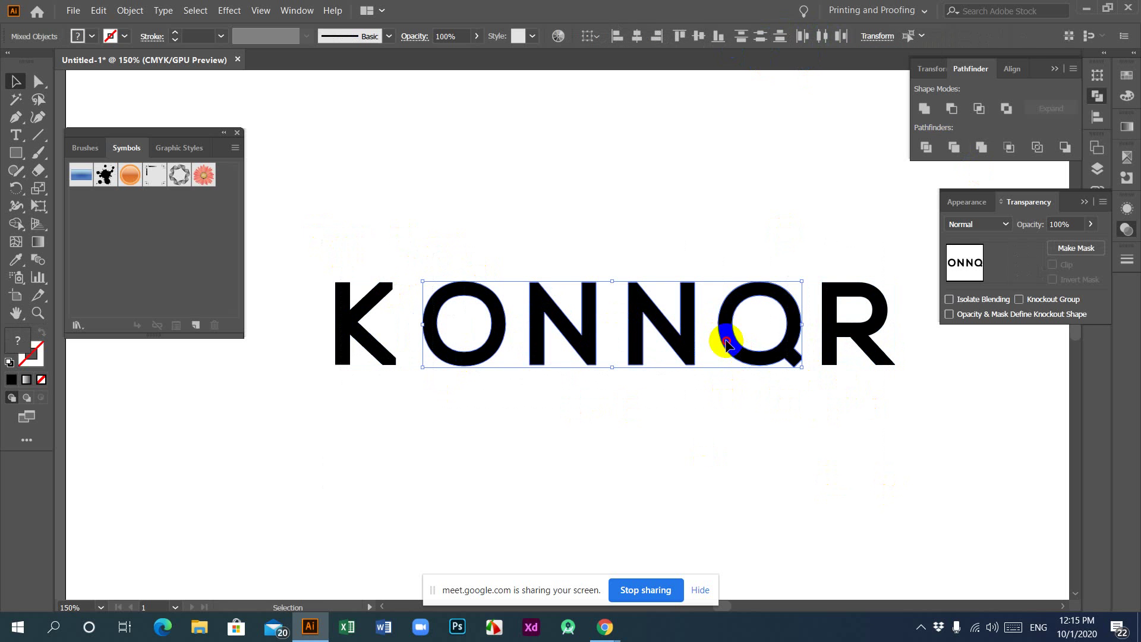
click(512, 341)
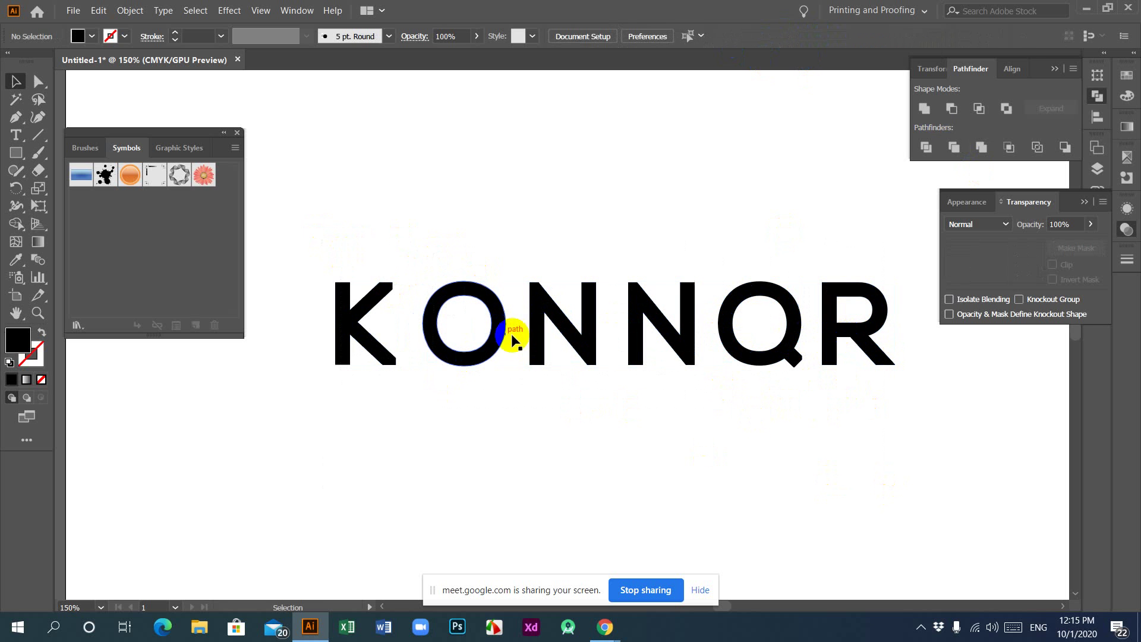
drag(501, 350, 479, 351)
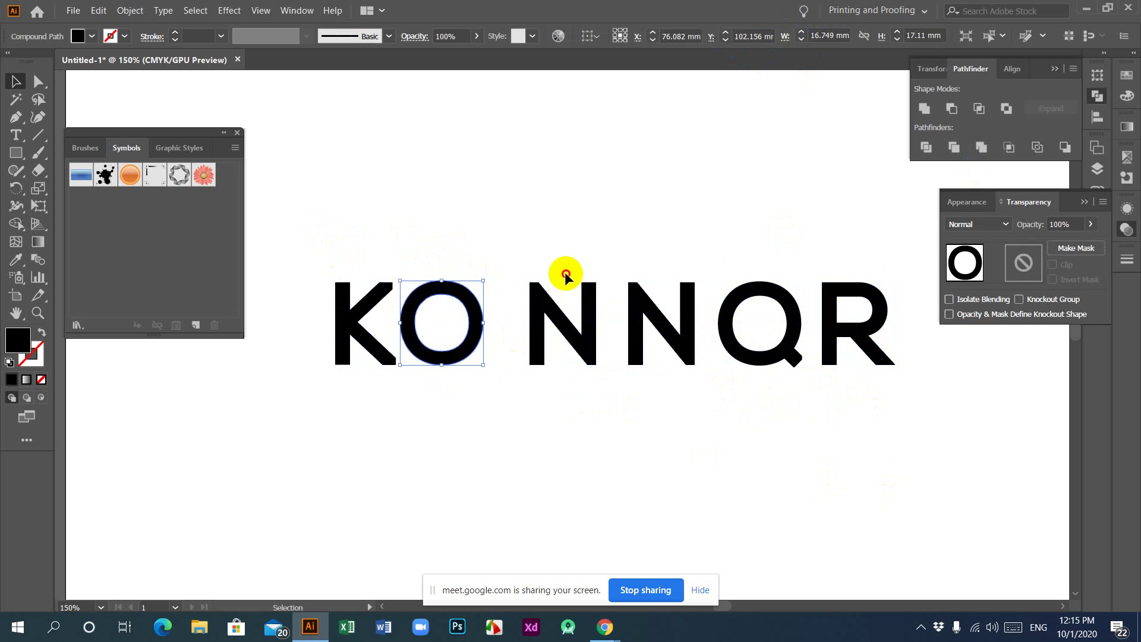
drag(565, 274, 654, 336)
drag(582, 336, 558, 340)
drag(632, 344, 589, 342)
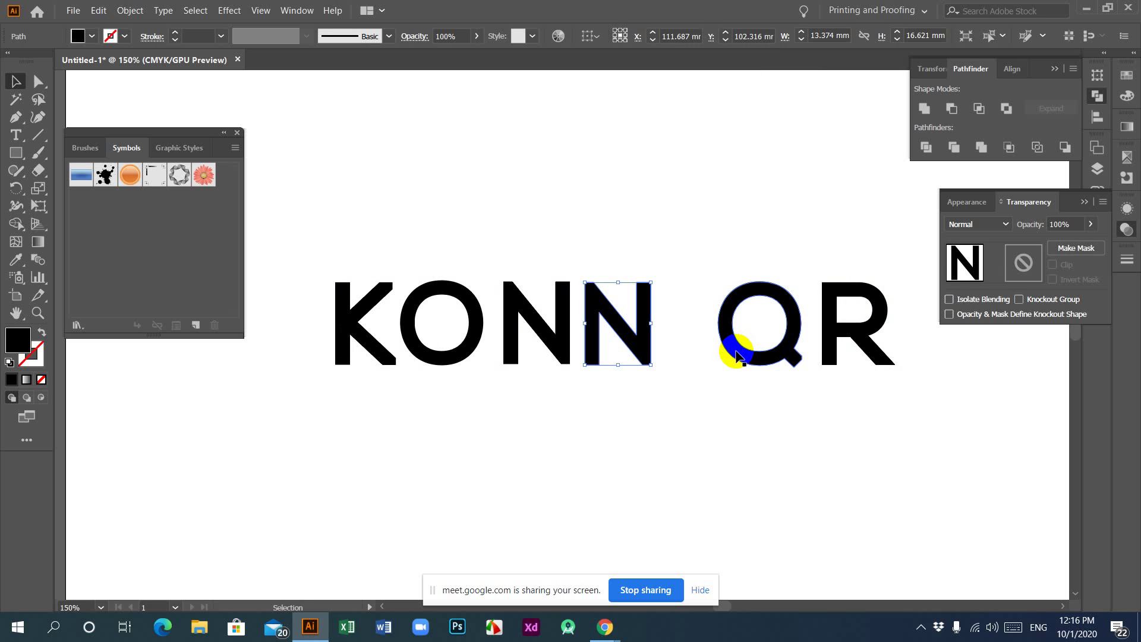
drag(721, 356, 689, 355)
drag(847, 345, 787, 344)
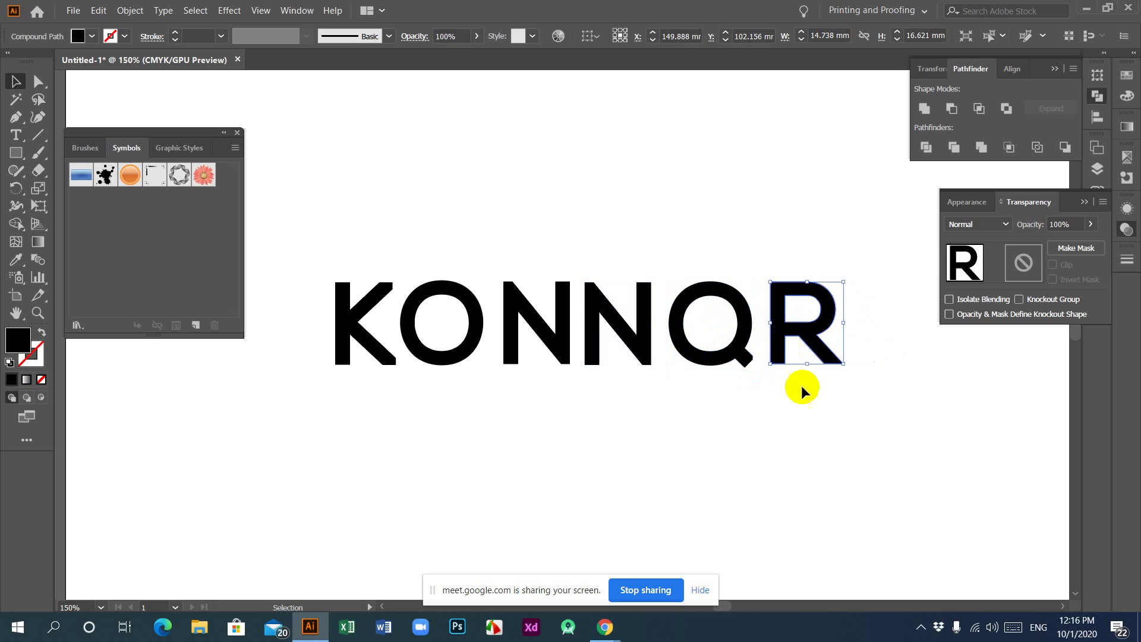
Distribute the tightened K, O, N, N, Q and R shapes horizontally by their centres.
click(530, 280)
drag(336, 241, 838, 374)
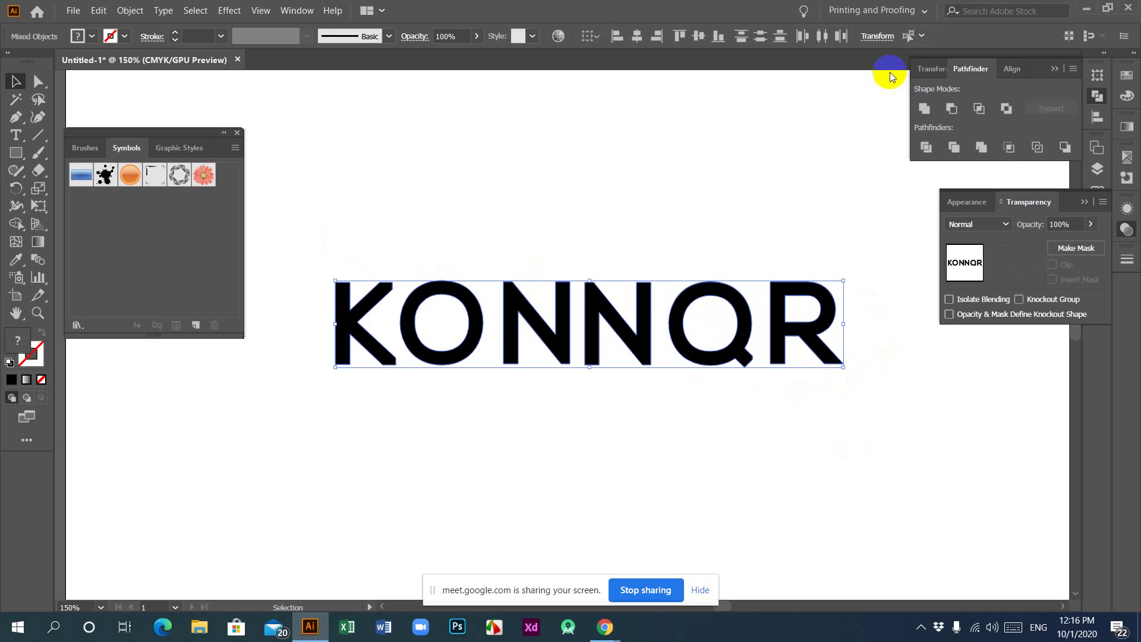
click(822, 36)
click(691, 438)
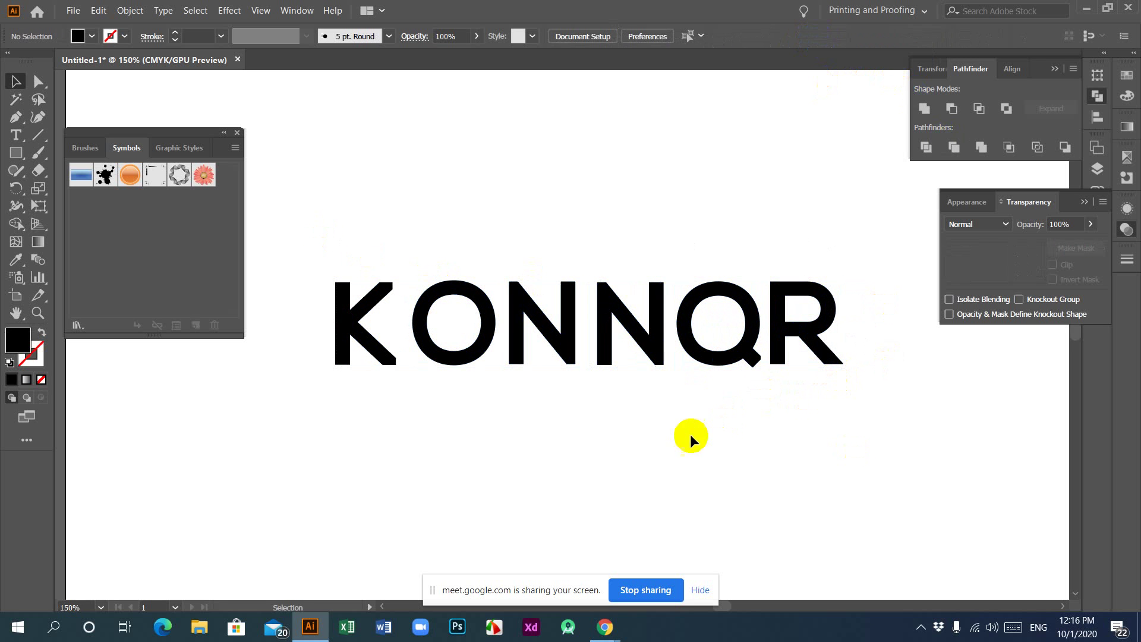
Align all six letter shapes to their common vertical centre.
drag(312, 245, 818, 429)
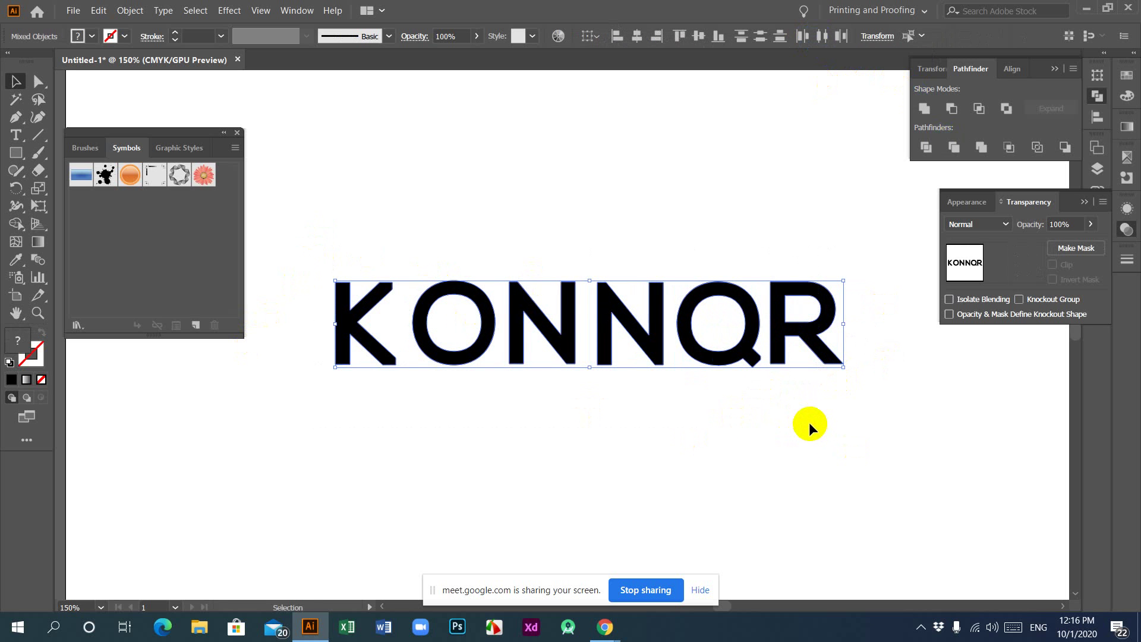
click(809, 422)
key(ctrl+z)
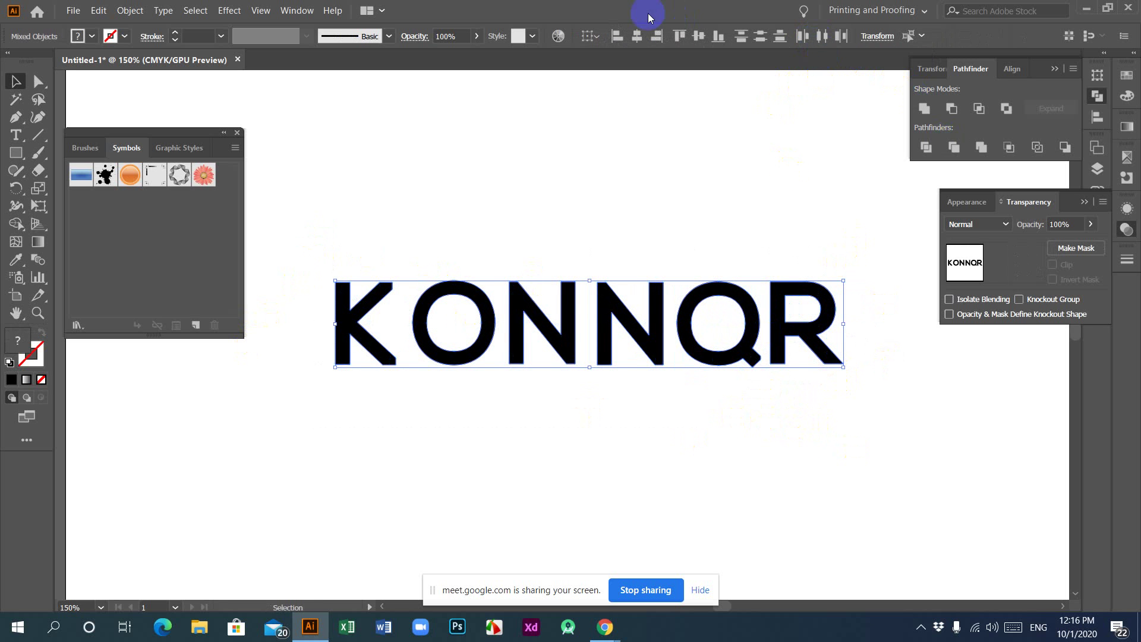
click(699, 38)
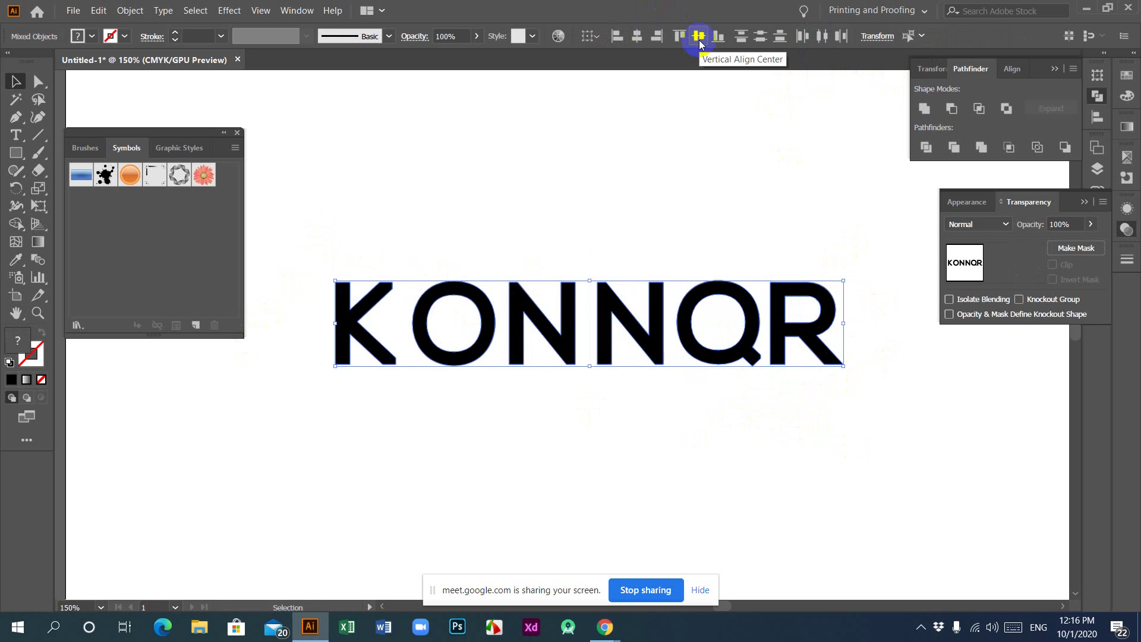
click(620, 495)
Group the six letter shapes into a single wordmark.
drag(290, 224, 846, 406)
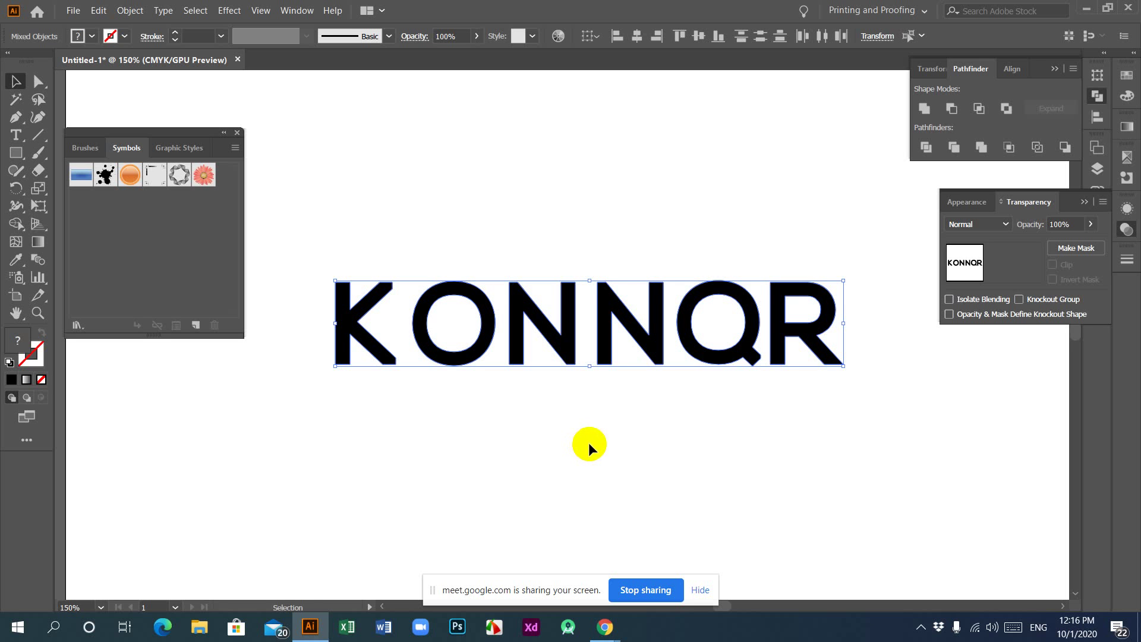
key(ctrl+g)
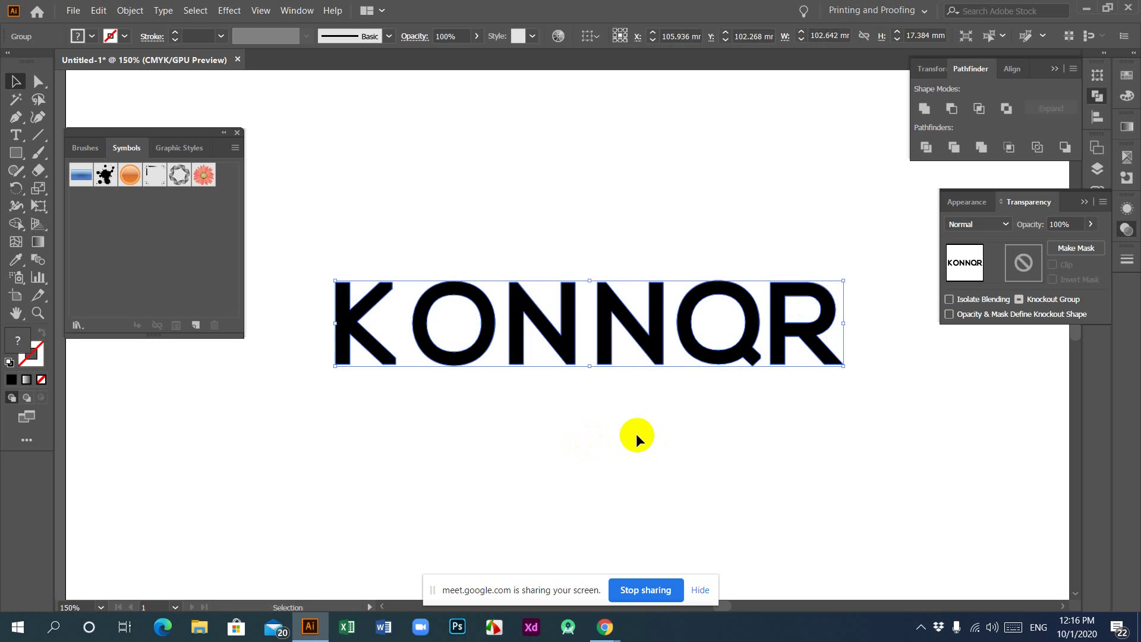
click(635, 437)
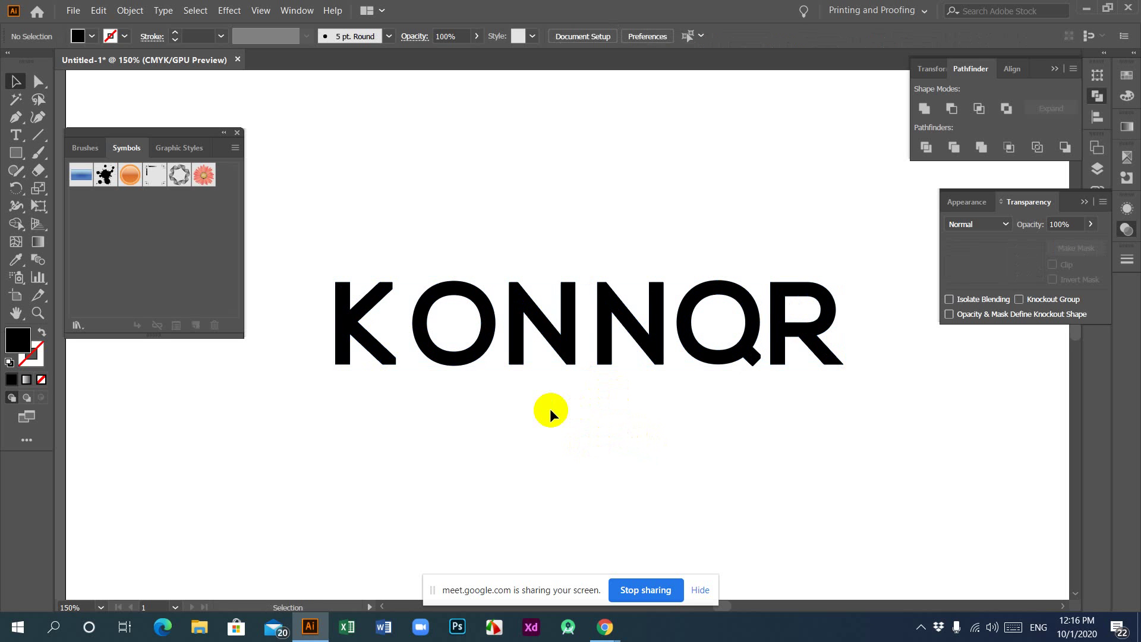
Scale the grouped wordmark down proportionally to a little over a third of its size and reposition it near the middle of the artboard.
drag(556, 332, 586, 407)
click(874, 480)
click(658, 459)
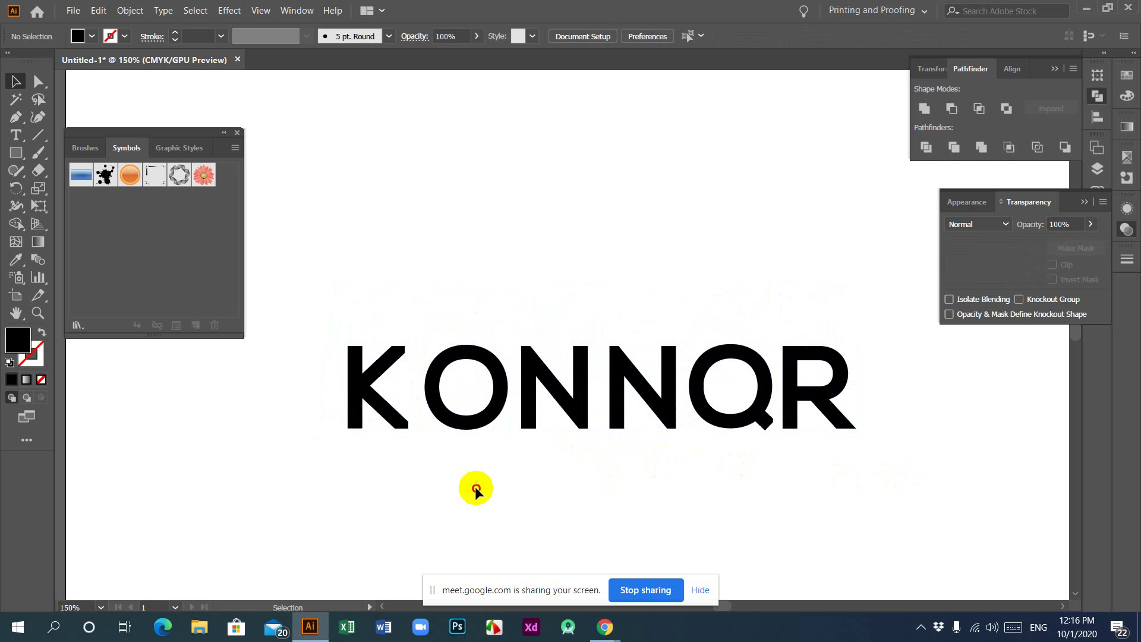
drag(329, 313, 821, 458)
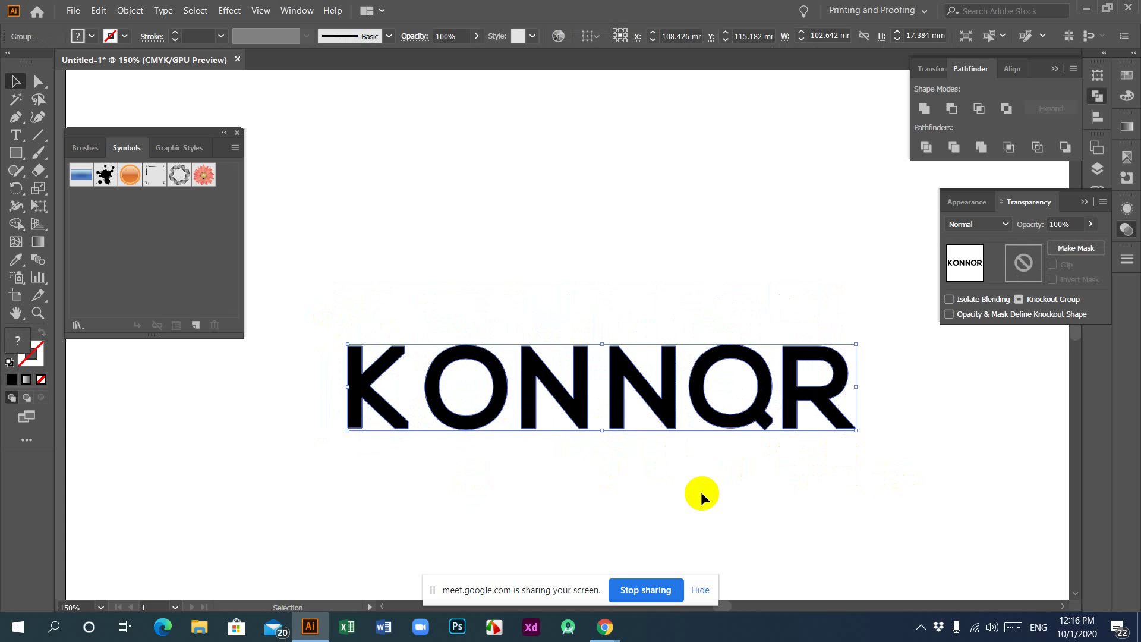
drag(330, 296, 697, 387)
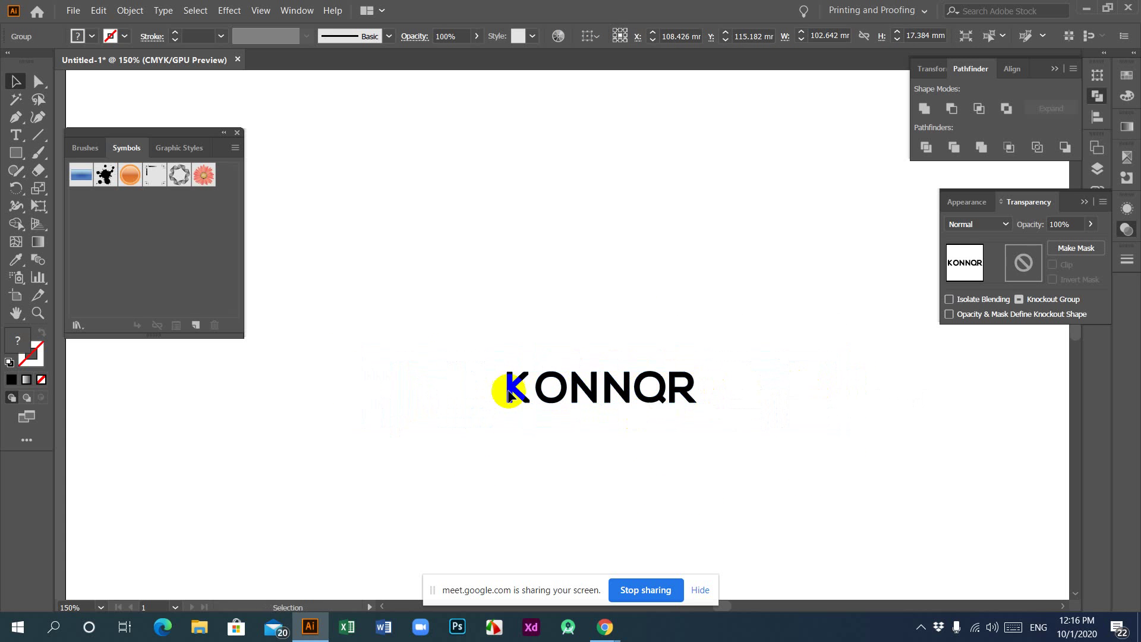
drag(604, 400, 563, 324)
click(591, 397)
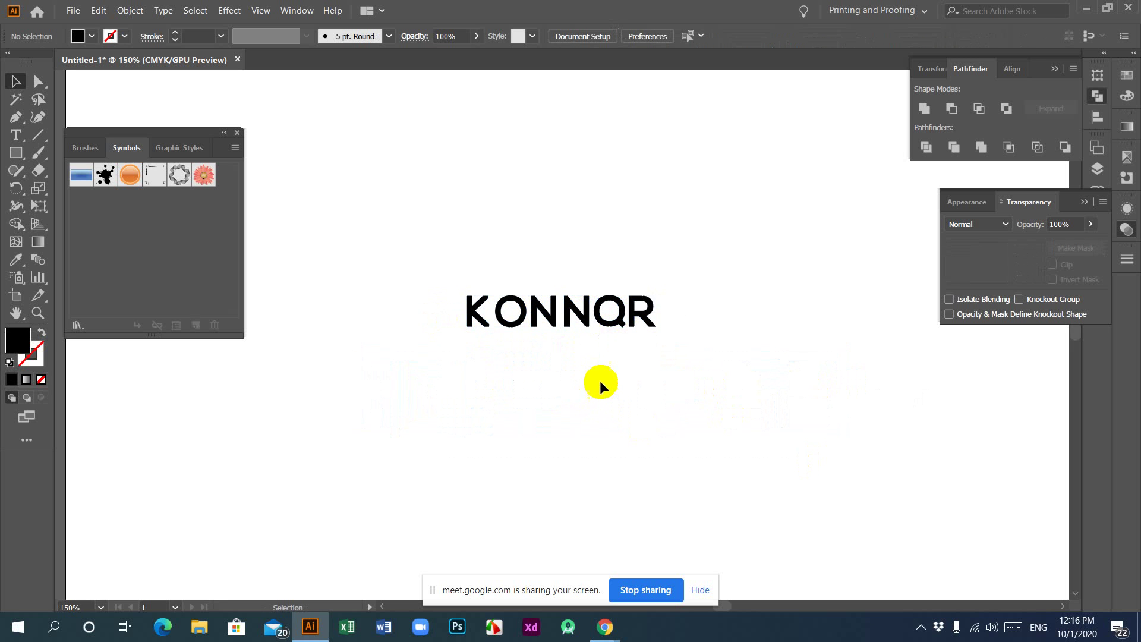
Draw a rectangle about 44 mm wide and 9.5 mm high covering the whole wordmark.
click(15, 152)
drag(451, 290, 669, 337)
click(16, 81)
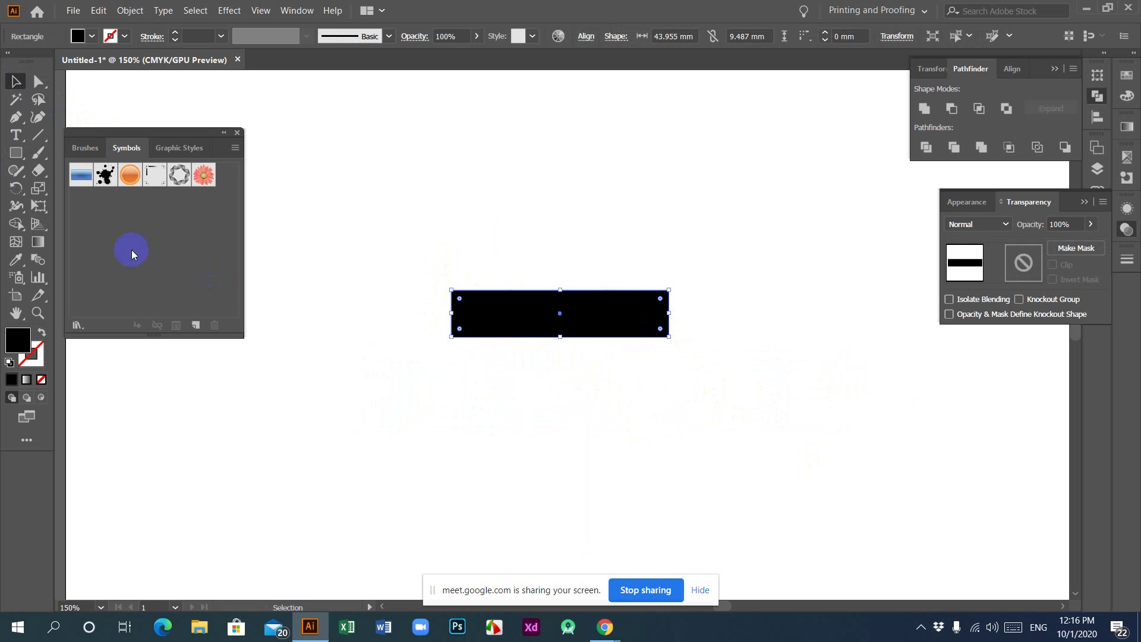
Fill the rectangle with a bright crimson red and send it to the back behind the wordmark.
click(7, 352)
double_click(15, 344)
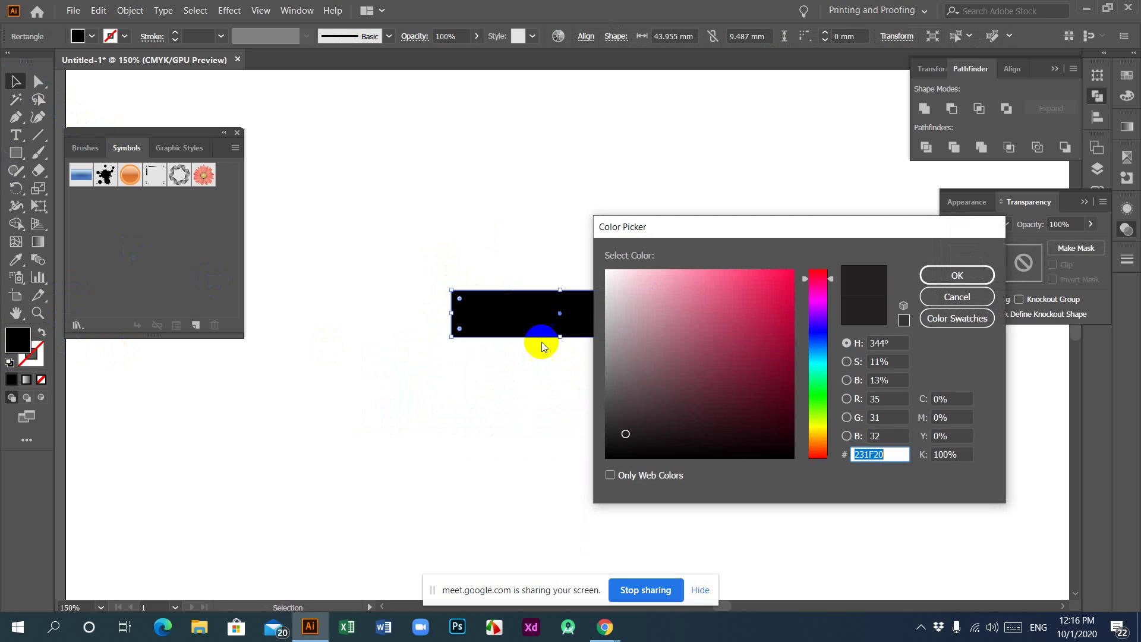
drag(785, 304, 805, 265)
click(957, 275)
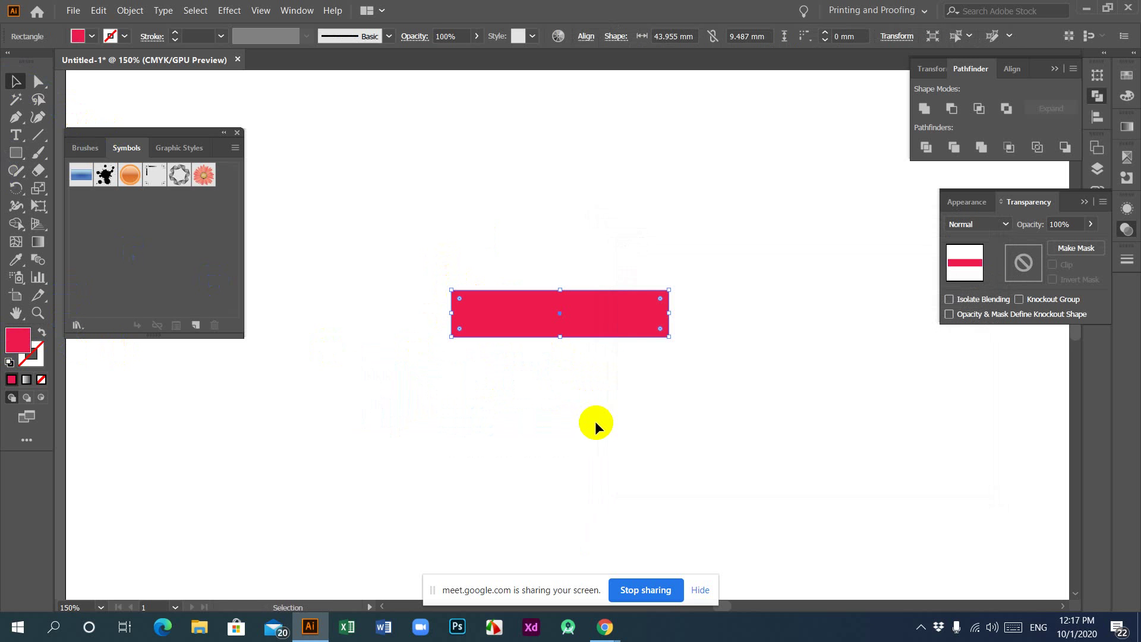
key(ctrl+shift+bracketleft)
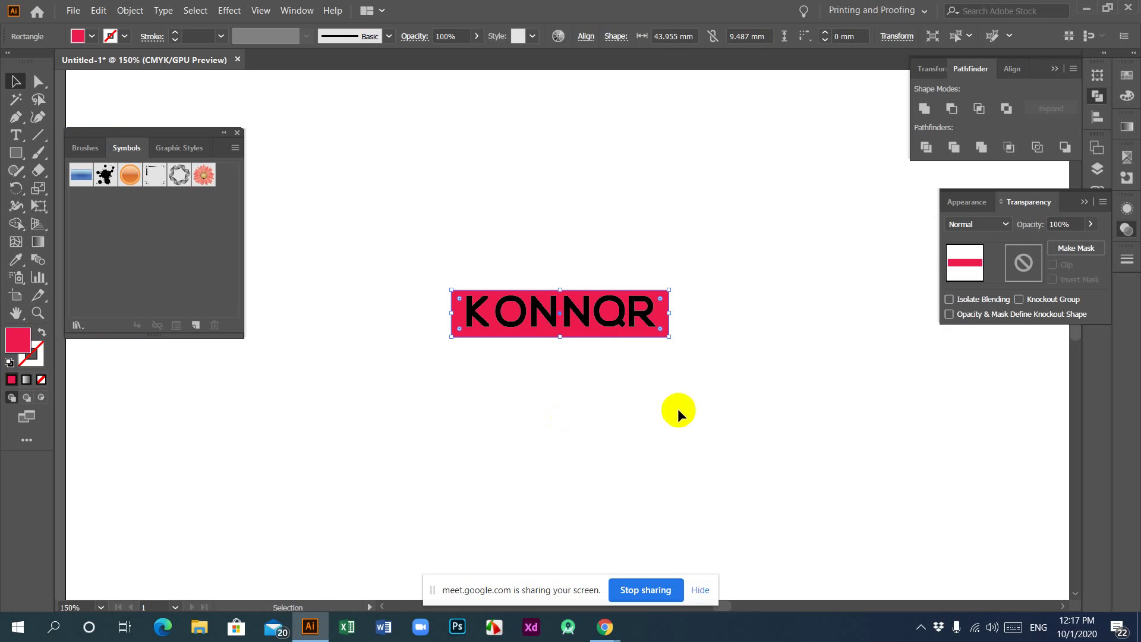
Draw a straight vertical line along the right edge of the first N, extending above and below the red rectangle.
click(637, 394)
key(ctrl+equal)
key(ctrl+equal)
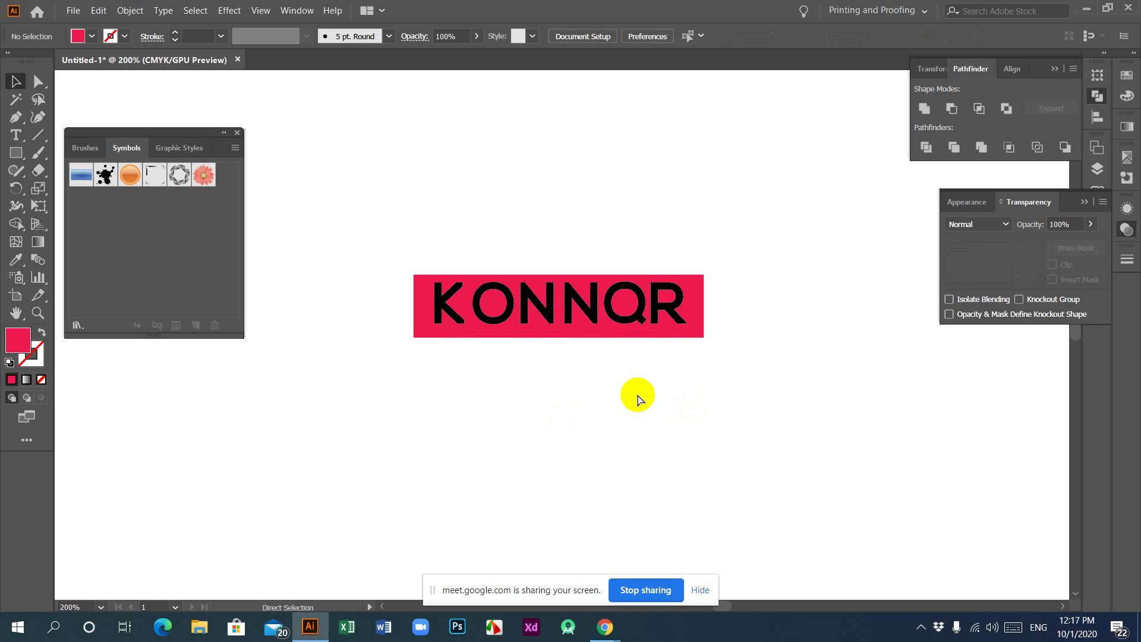
key(ctrl+equal)
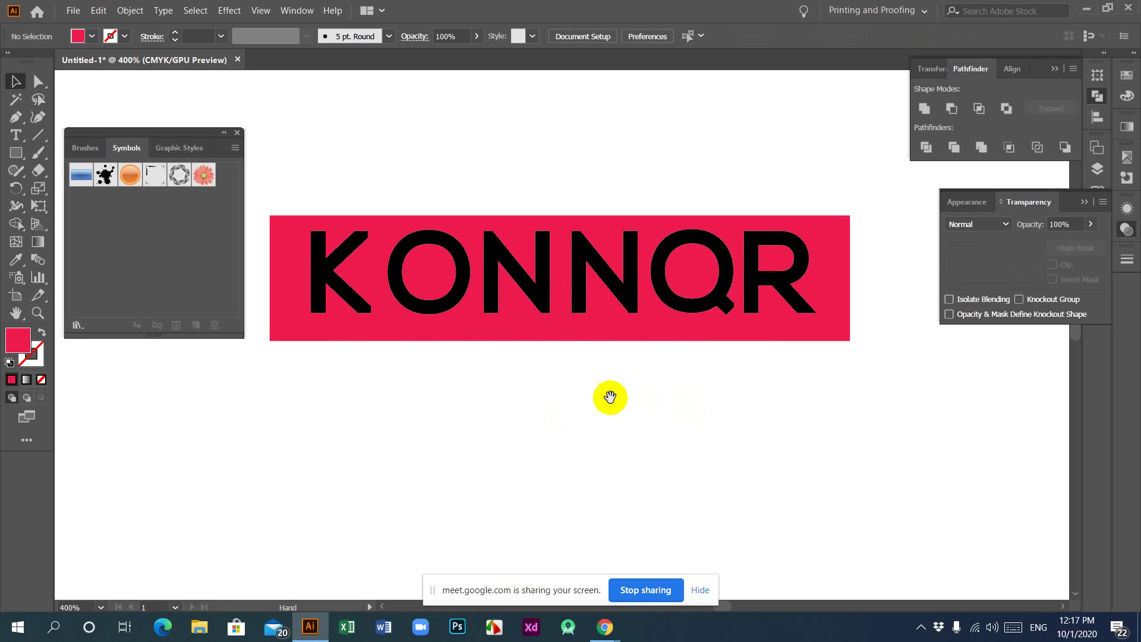
drag(571, 396, 627, 468)
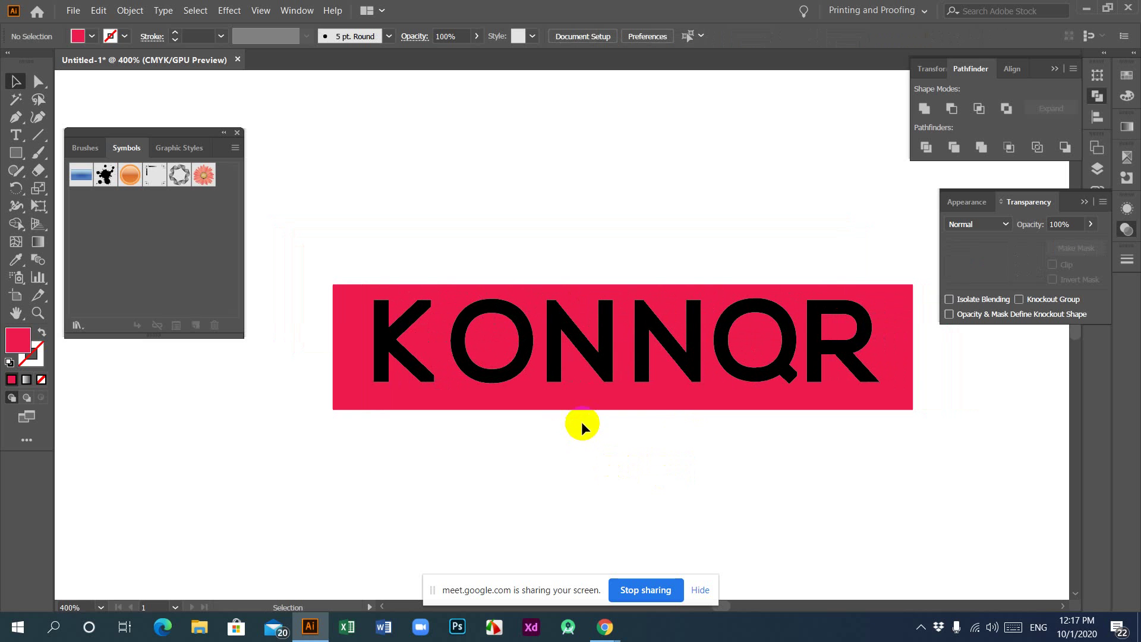
click(609, 360)
click(41, 141)
click(613, 302)
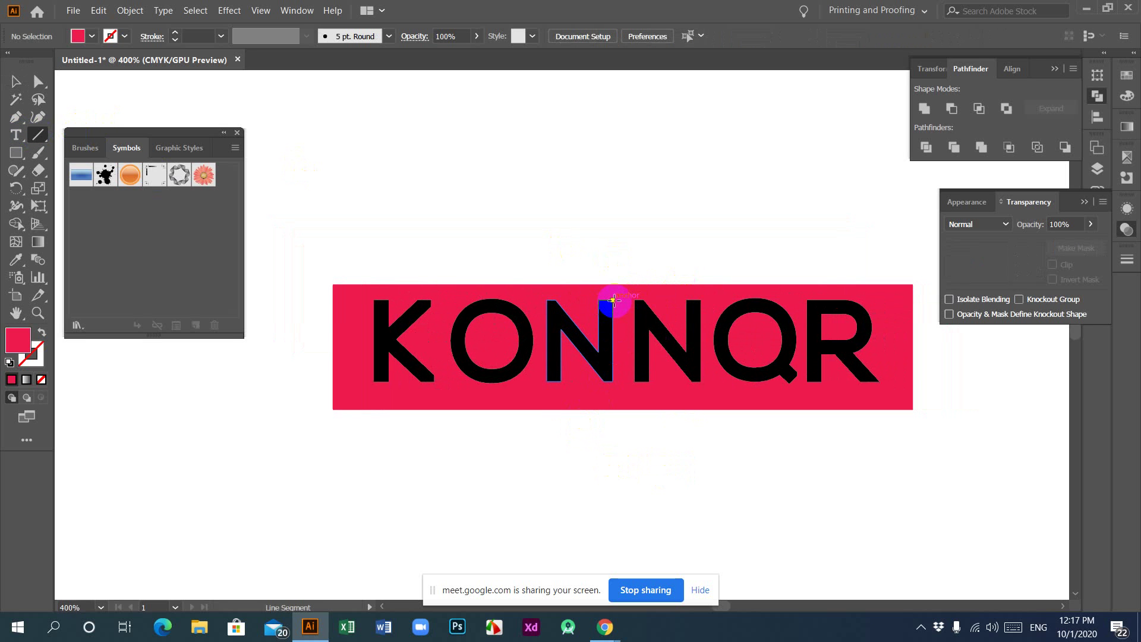
drag(613, 297, 613, 508)
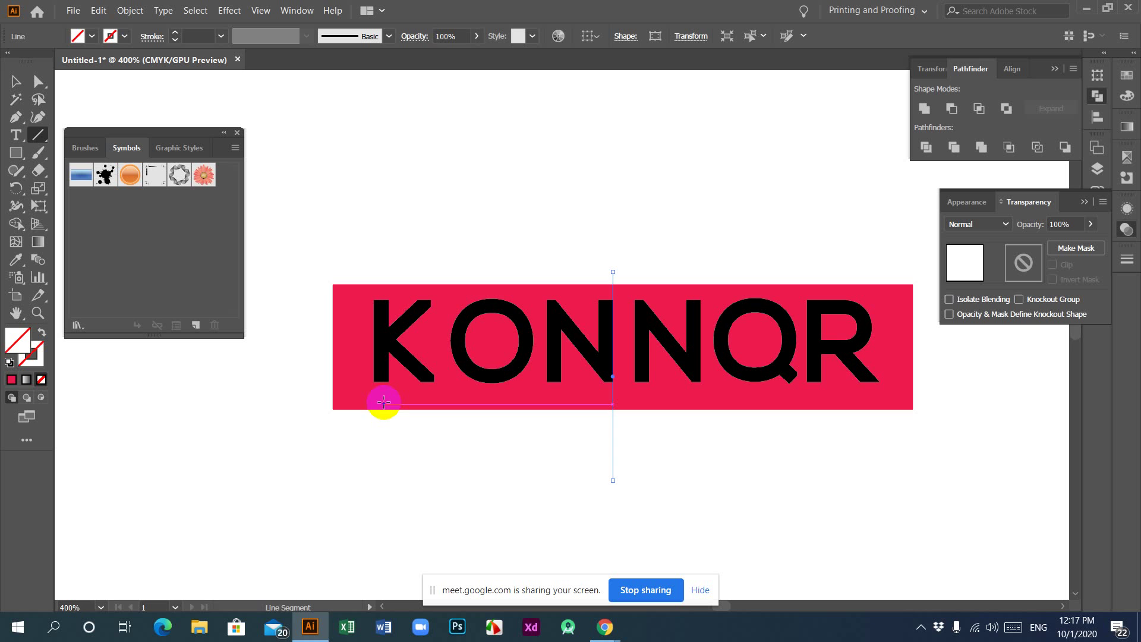
Divide the red rectangle along the vertical line with Pathfinder and ungroup the resulting pieces.
click(16, 83)
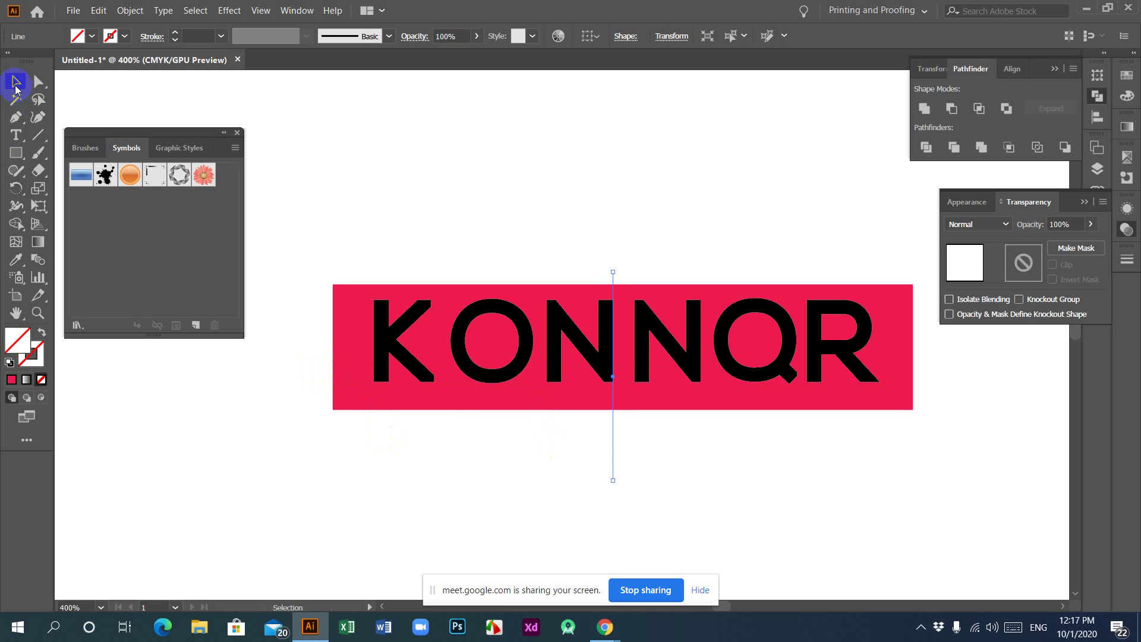
shift+click(642, 399)
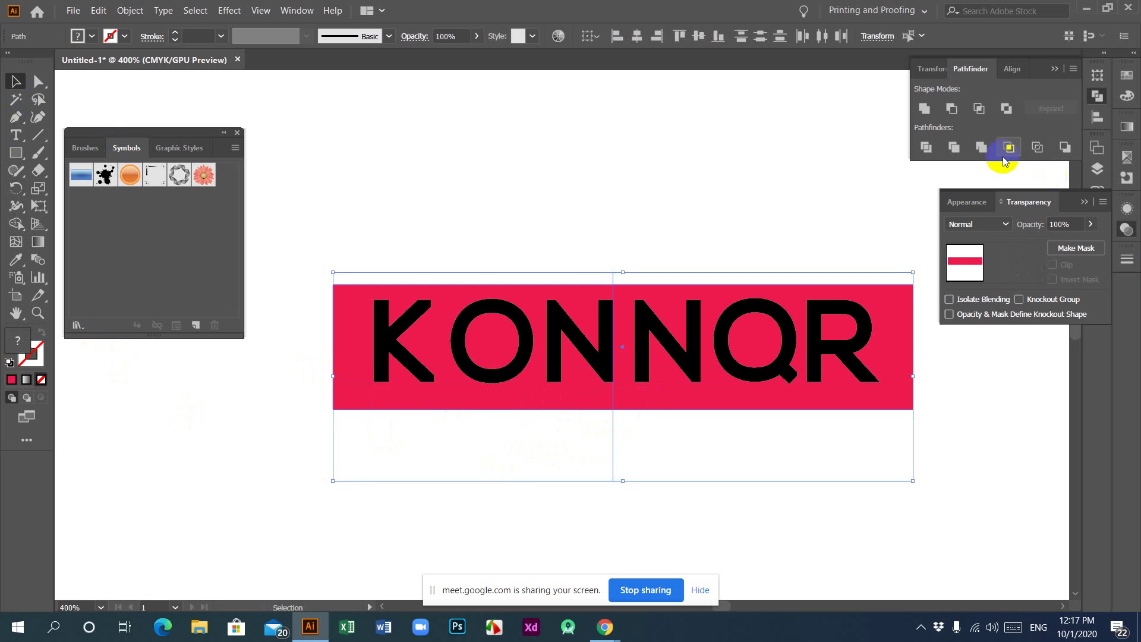
click(926, 147)
right_click(607, 306)
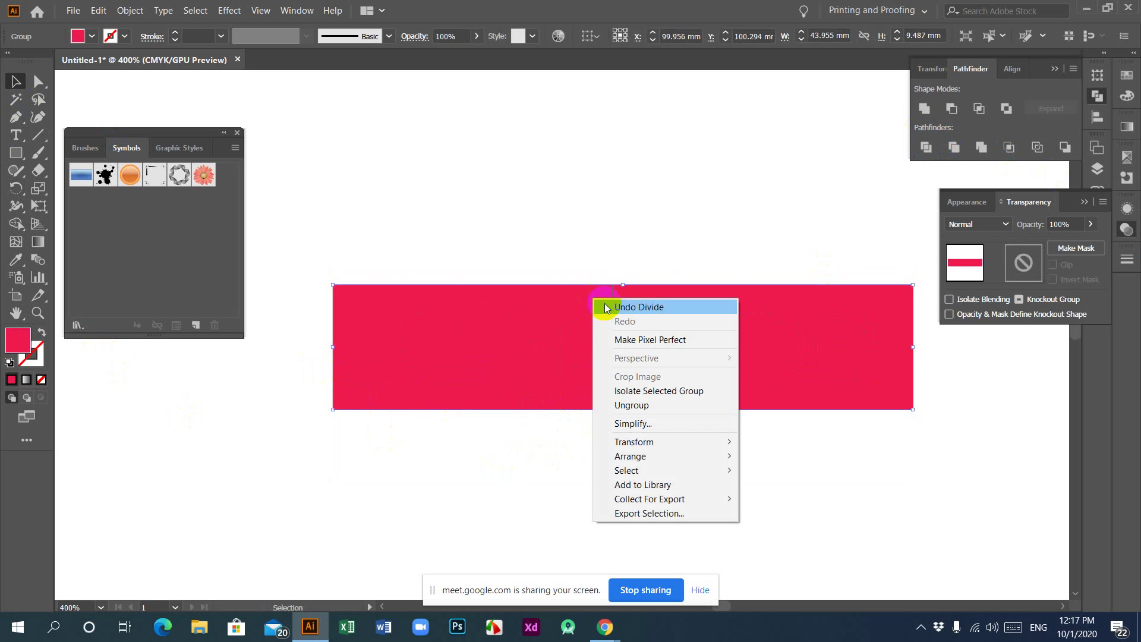
click(630, 404)
click(515, 191)
Send both pieces of the divided red rectangle to the back behind the wordmark.
click(508, 332)
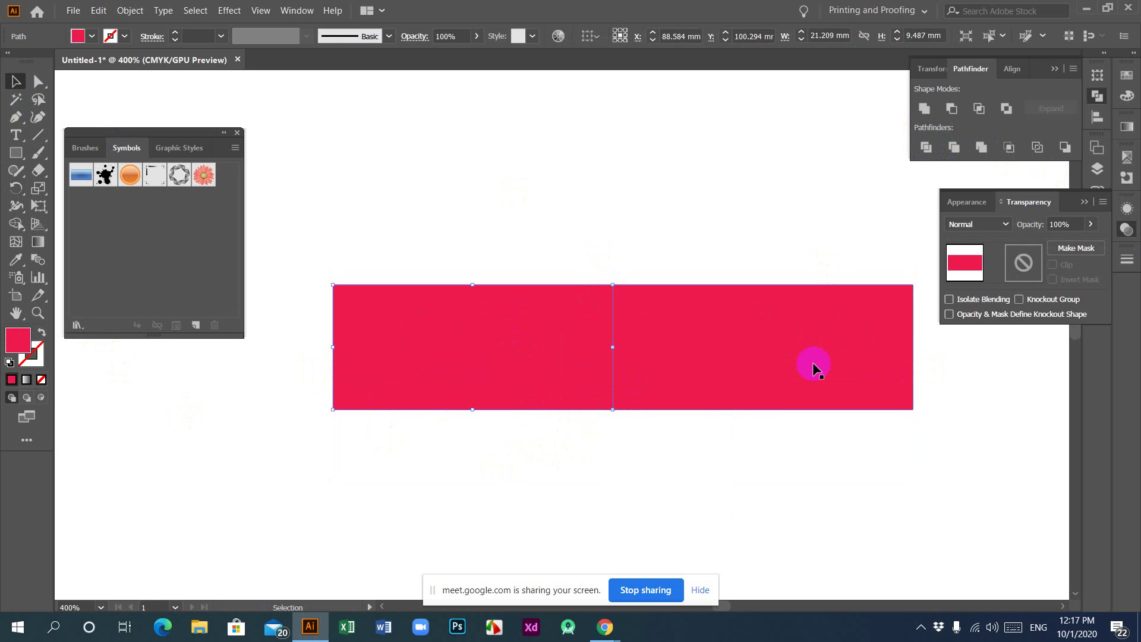
key(ctrl+z)
key(ctrl+z)
key(ctrl+z)
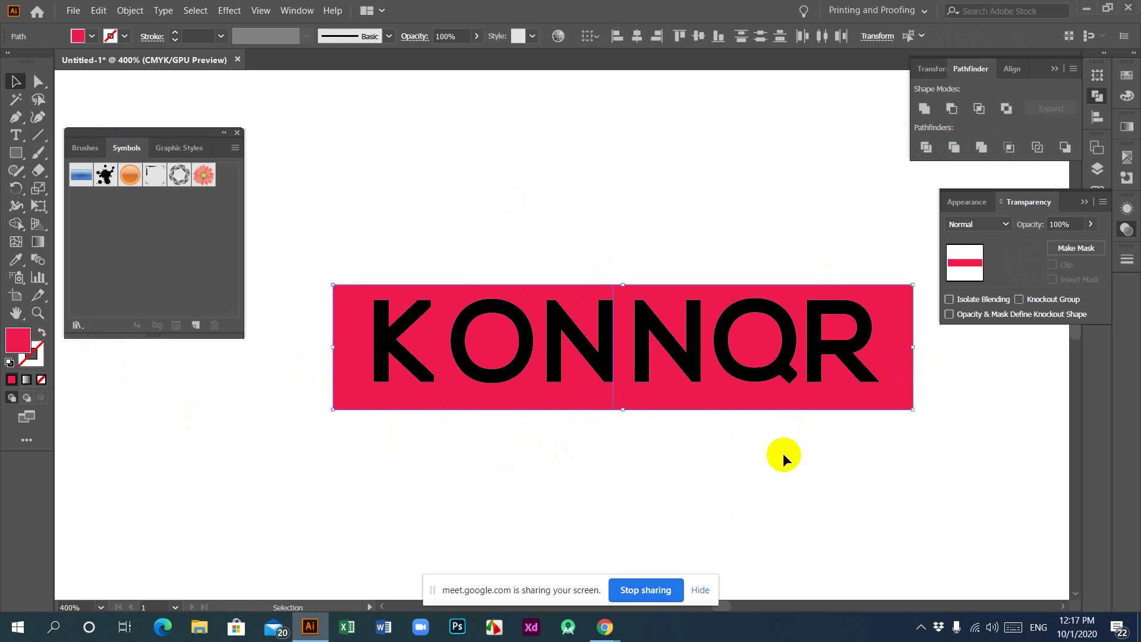
click(661, 483)
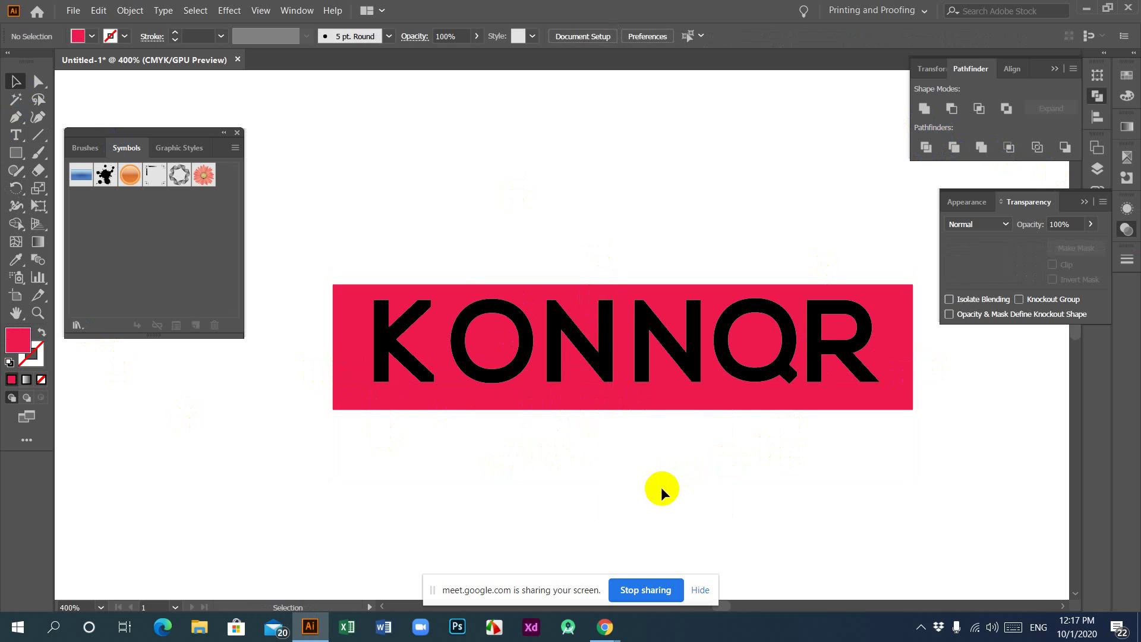
Fill the rectangle piece behind the letters KON with pink F93E7D.
click(587, 290)
click(519, 472)
click(602, 334)
click(604, 293)
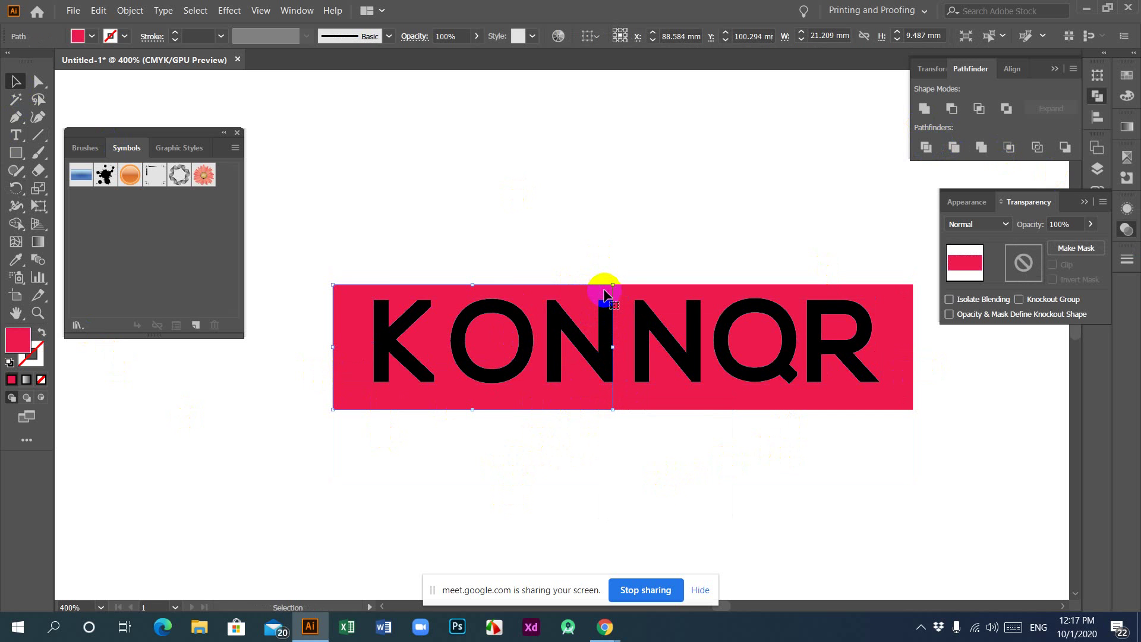
double_click(18, 340)
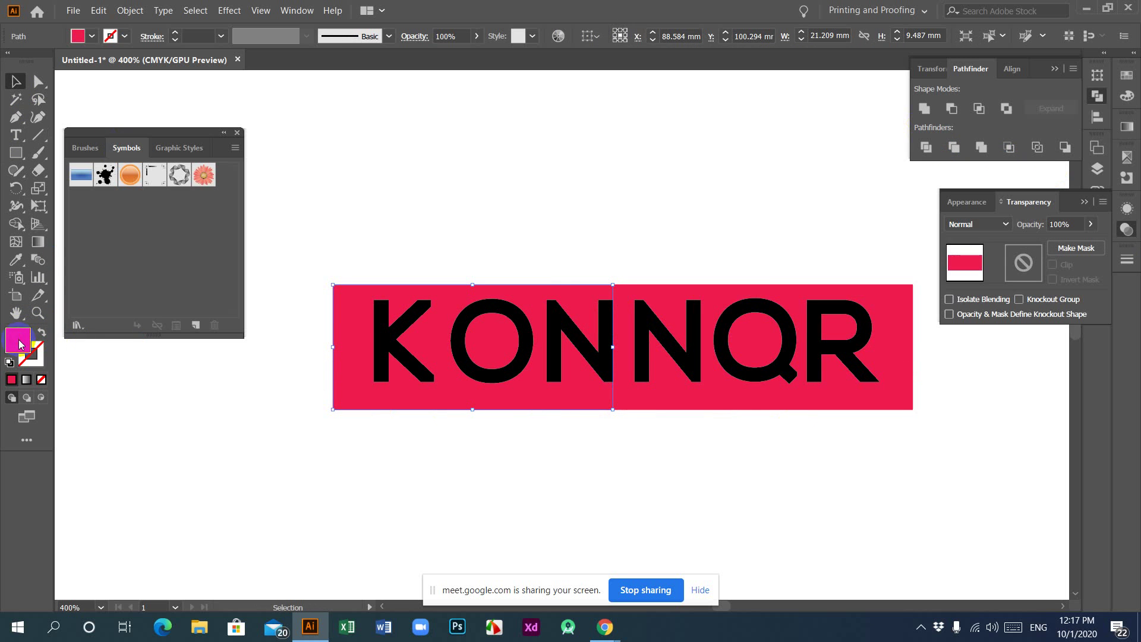
click(748, 271)
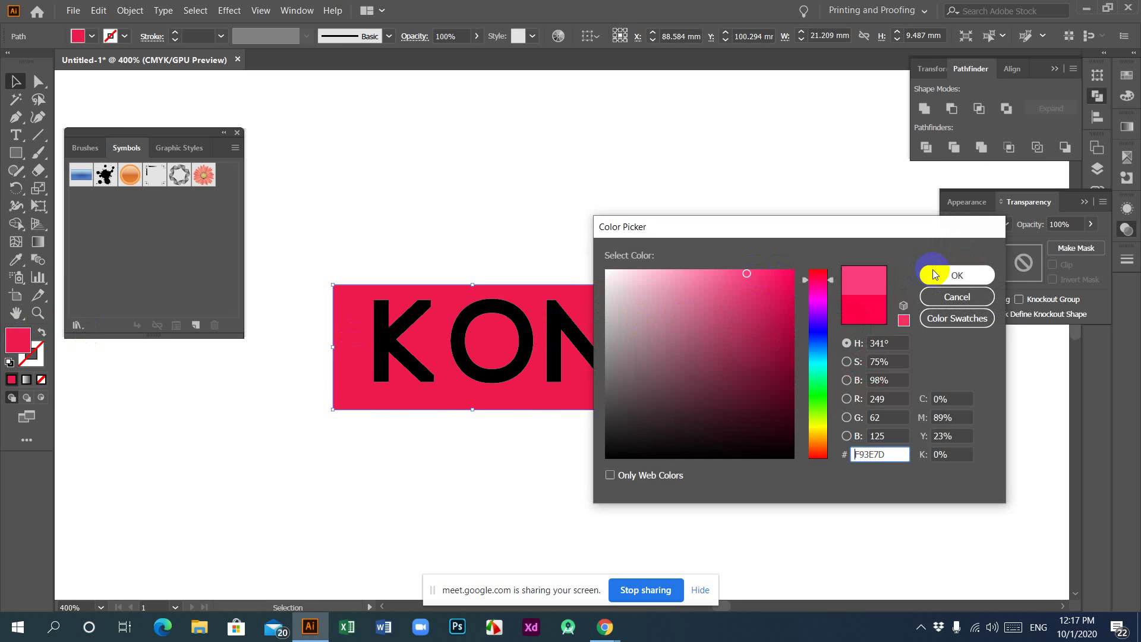
click(952, 275)
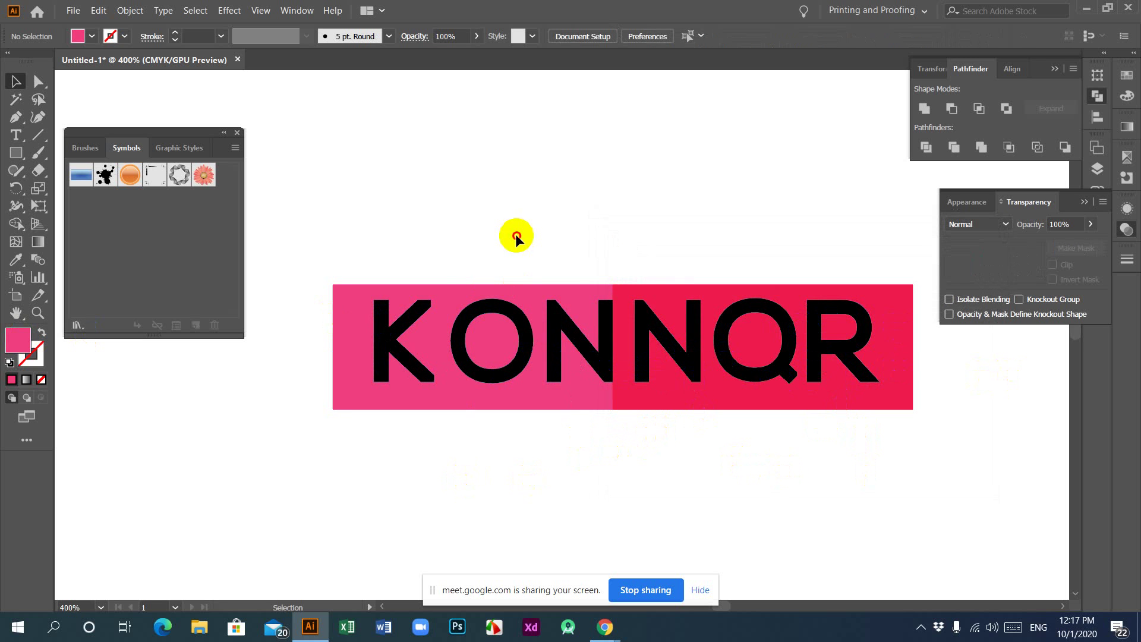
Ungroup the KONNQR wordmark into separate letters and deselect them.
click(603, 348)
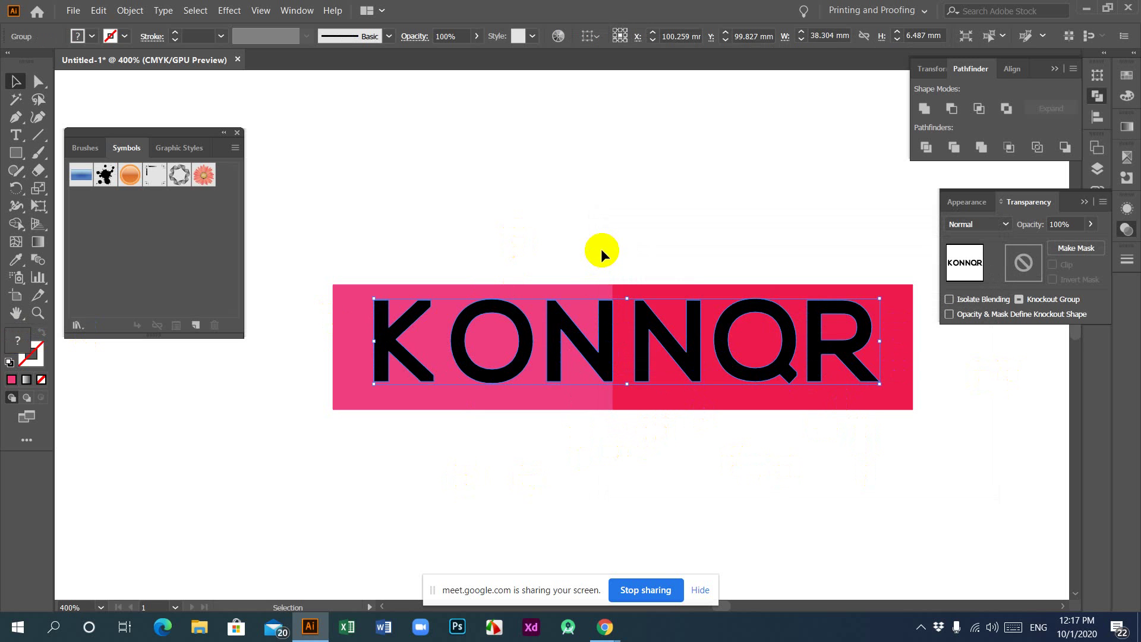
right_click(610, 331)
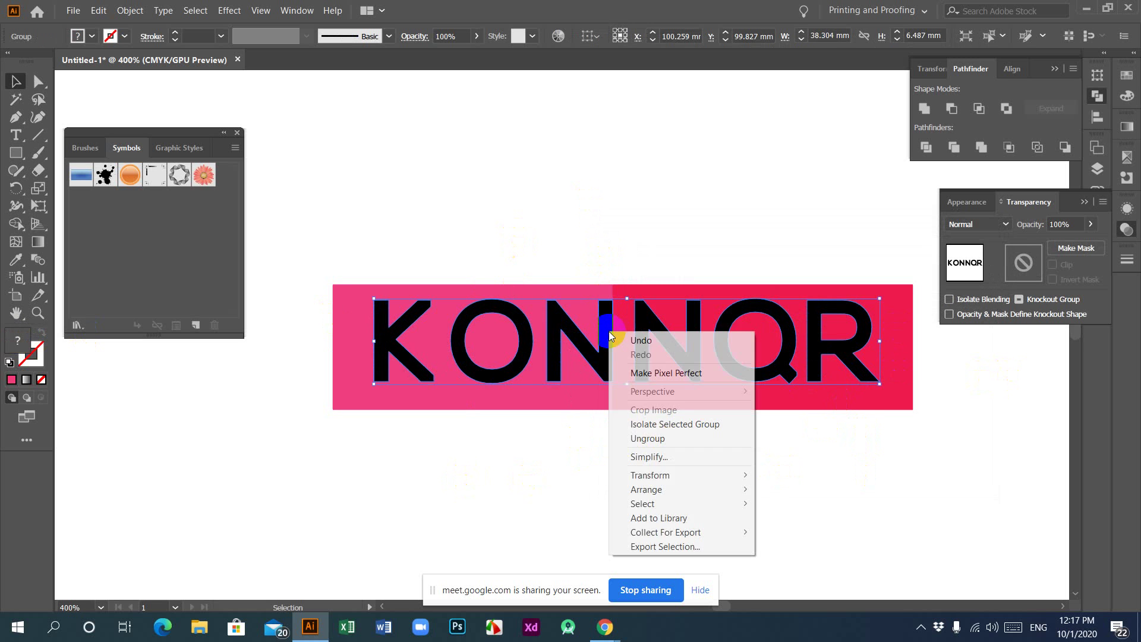
click(635, 437)
click(555, 464)
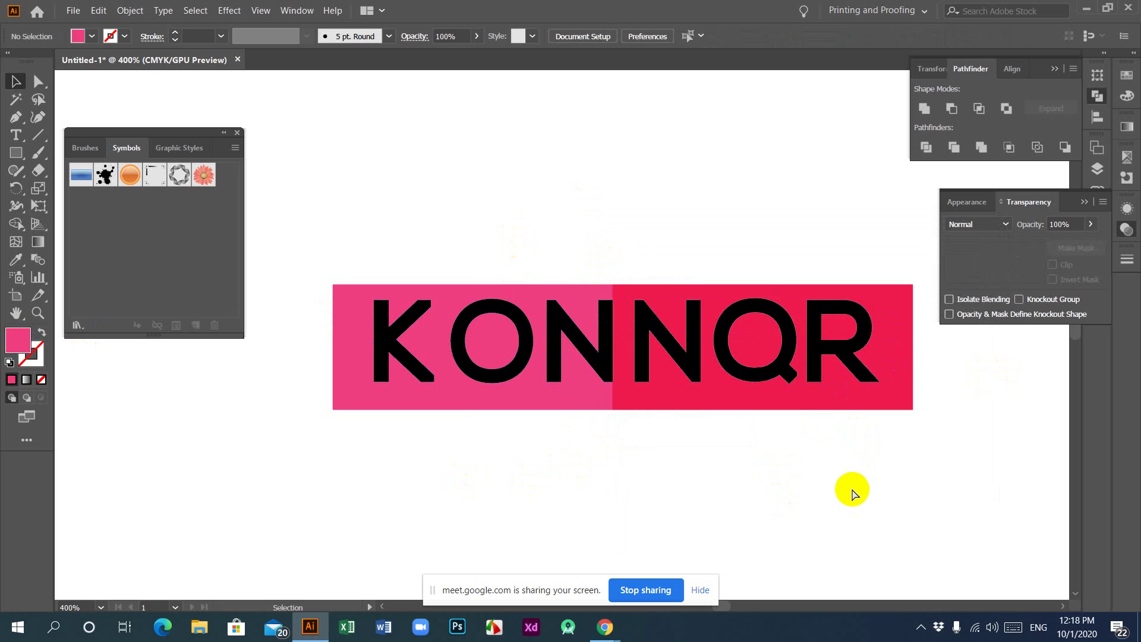
Raise the two top anchor points of the first N's right stem past the rectangle's upper edge.
key(ctrl+equal)
key(ctrl+equal)
key(ctrl+equal)
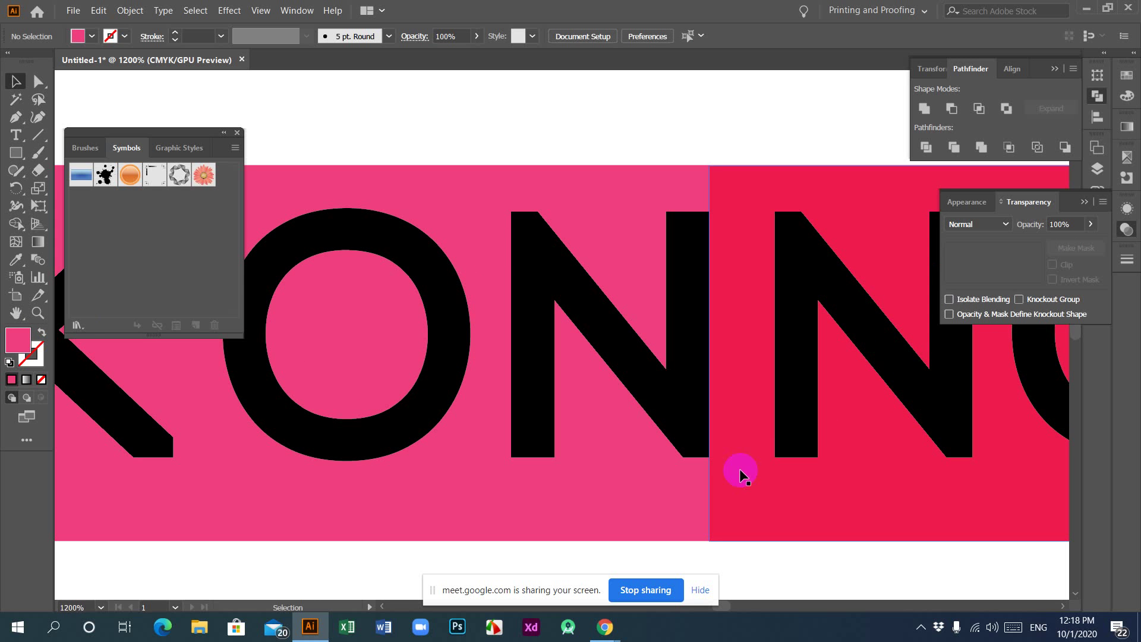
click(38, 82)
click(687, 219)
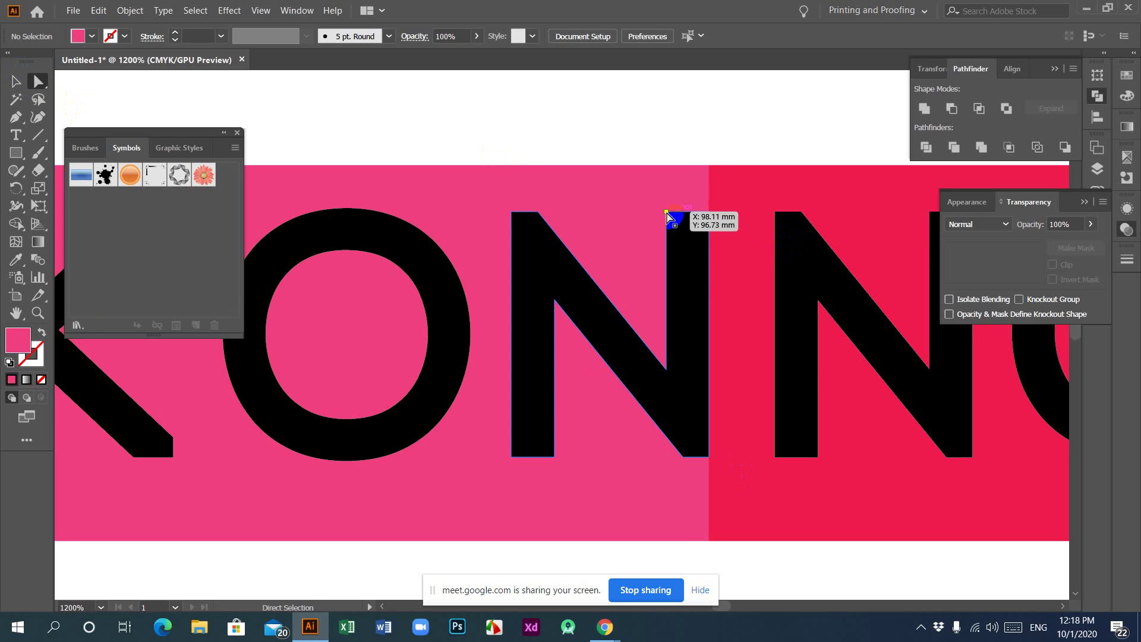
click(684, 218)
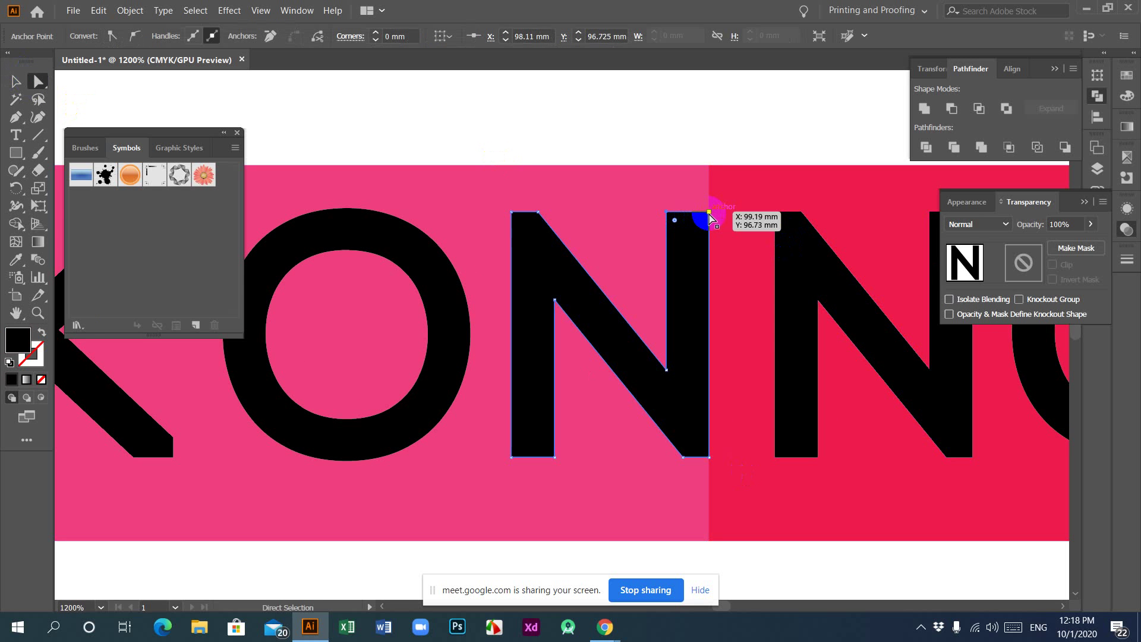
shift+click(709, 213)
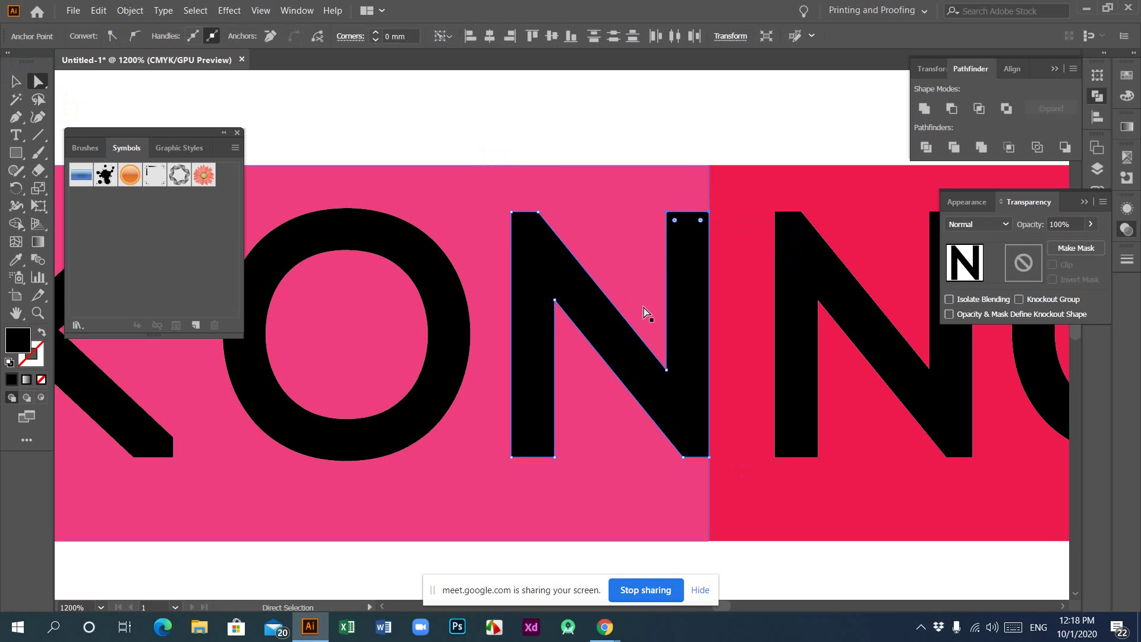
key(Up)
key(Up)
key(Up)
key(Up)
key(Up)
key(Up)
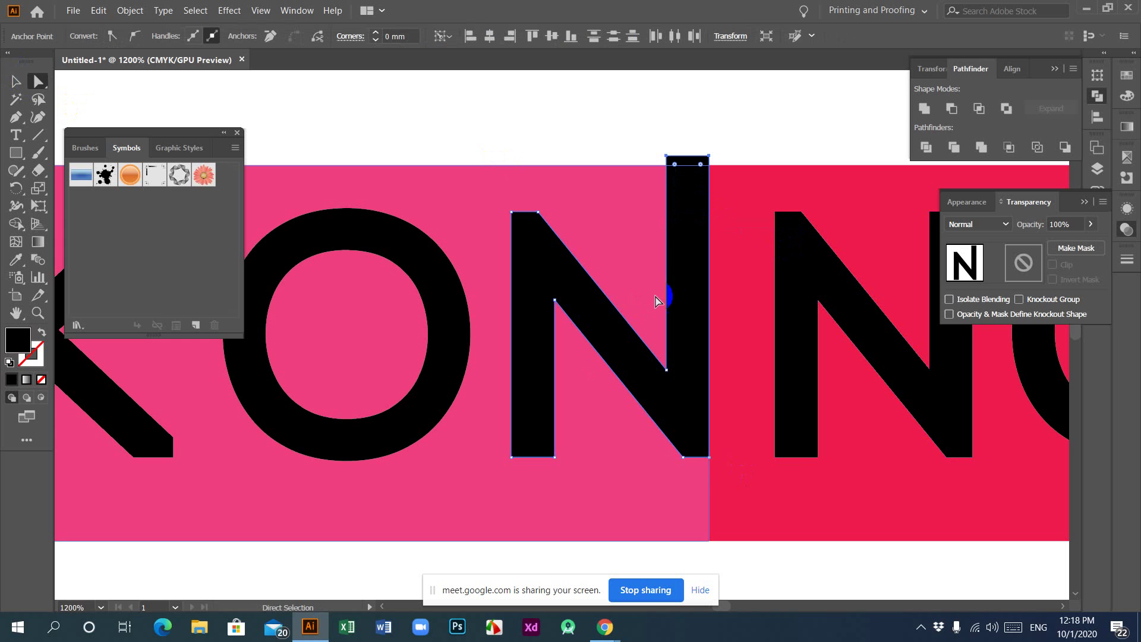
Lower the top end of the first N's extended stem so it sits flush with the rectangle's upper edge.
click(669, 157)
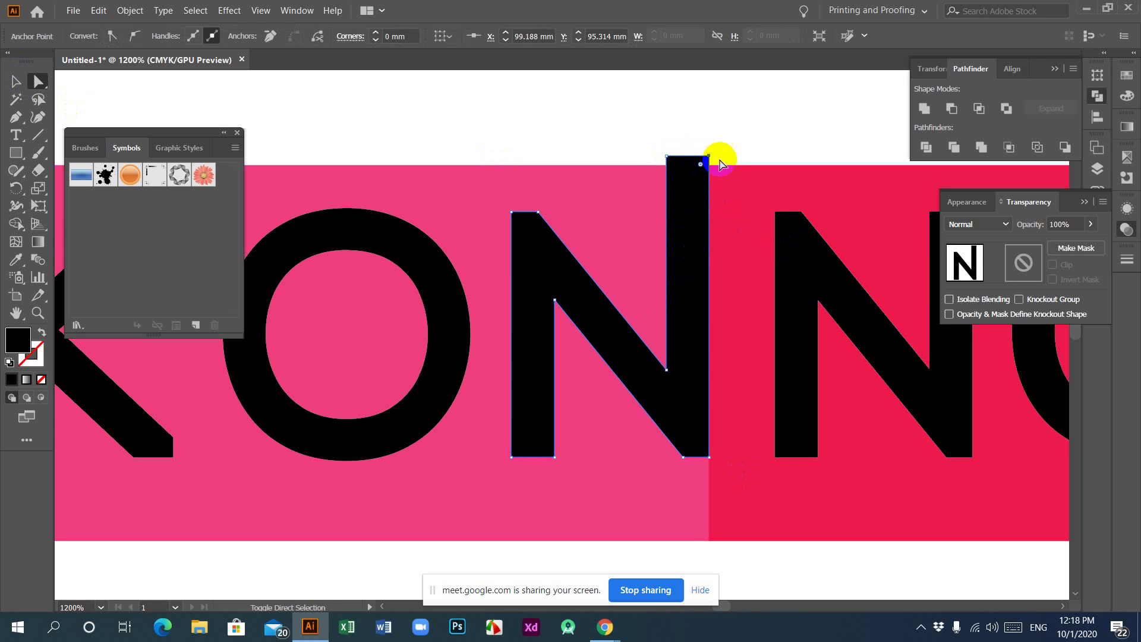
click(693, 160)
click(708, 158)
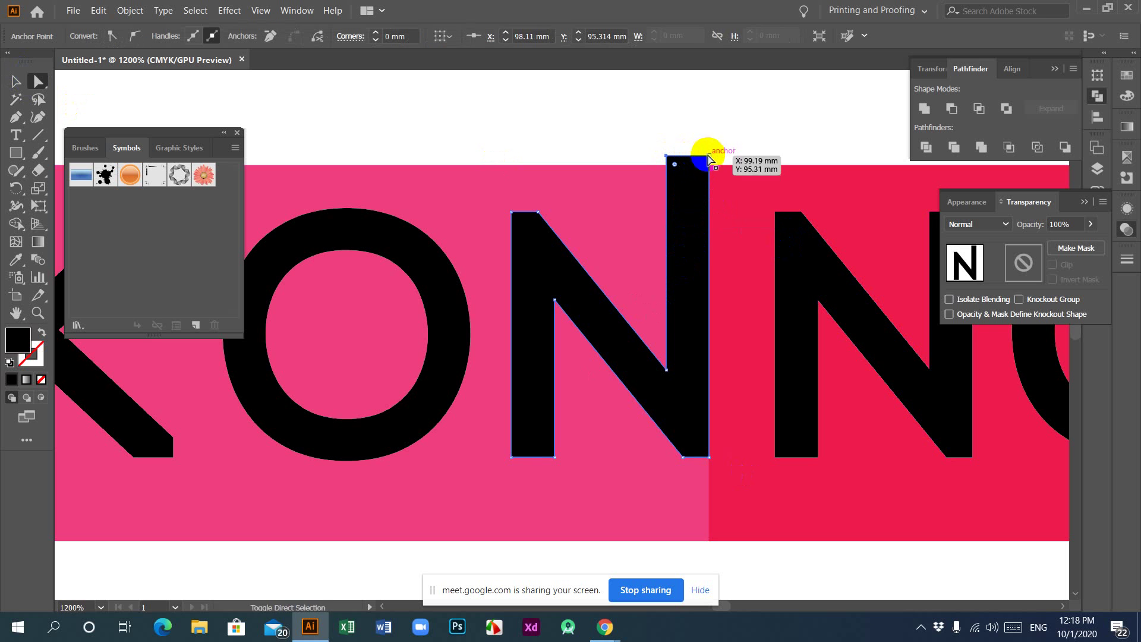
click(680, 165)
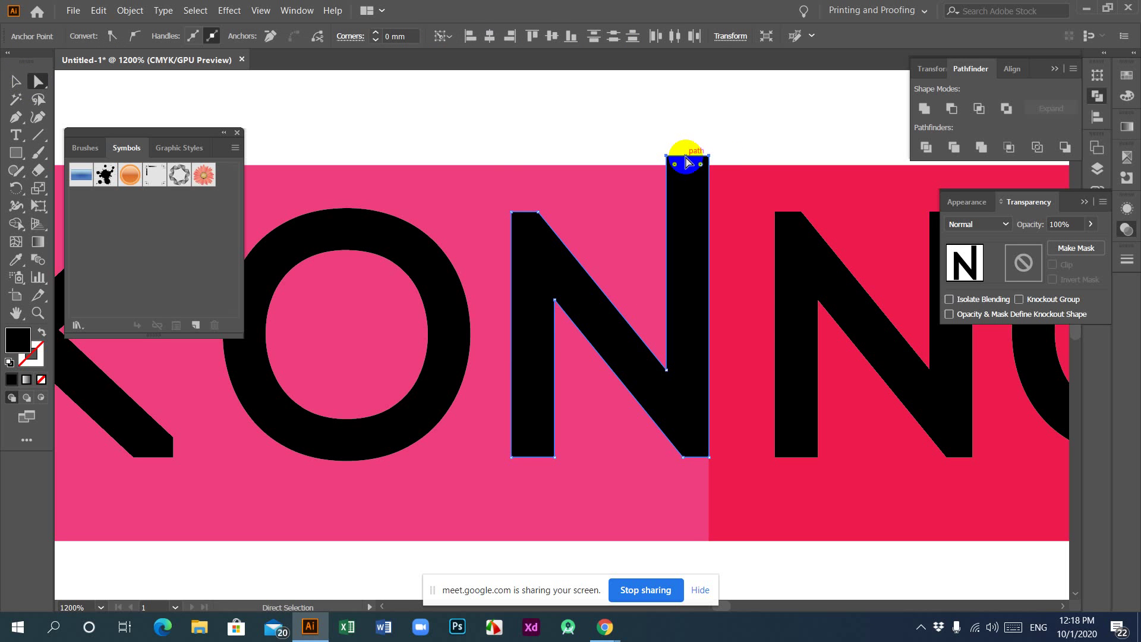
drag(687, 162, 684, 171)
click(674, 164)
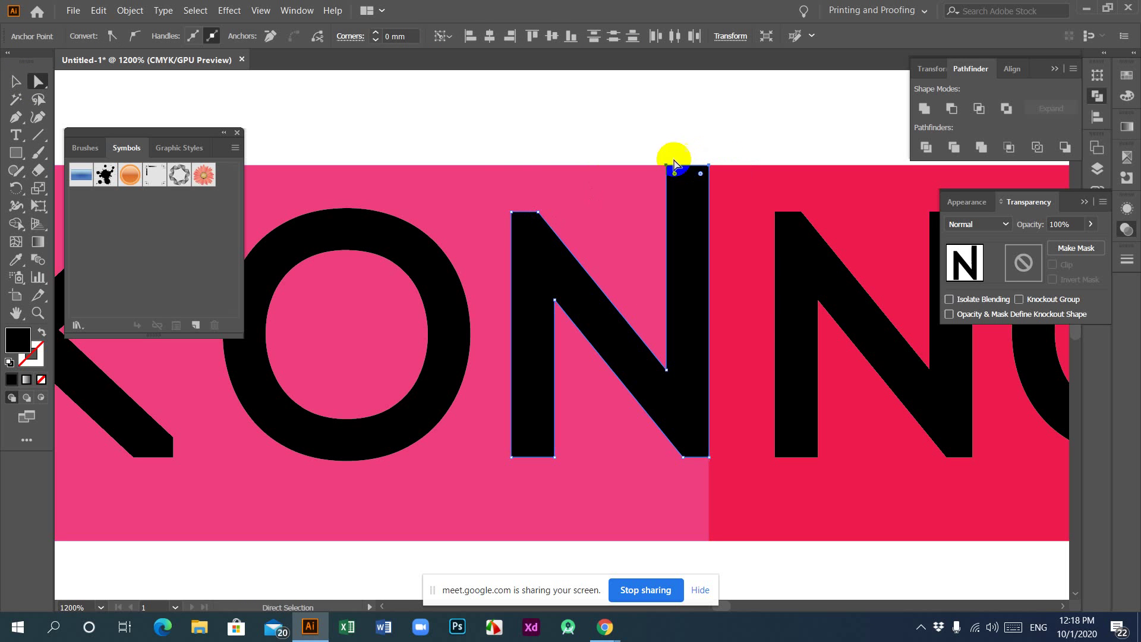
click(665, 135)
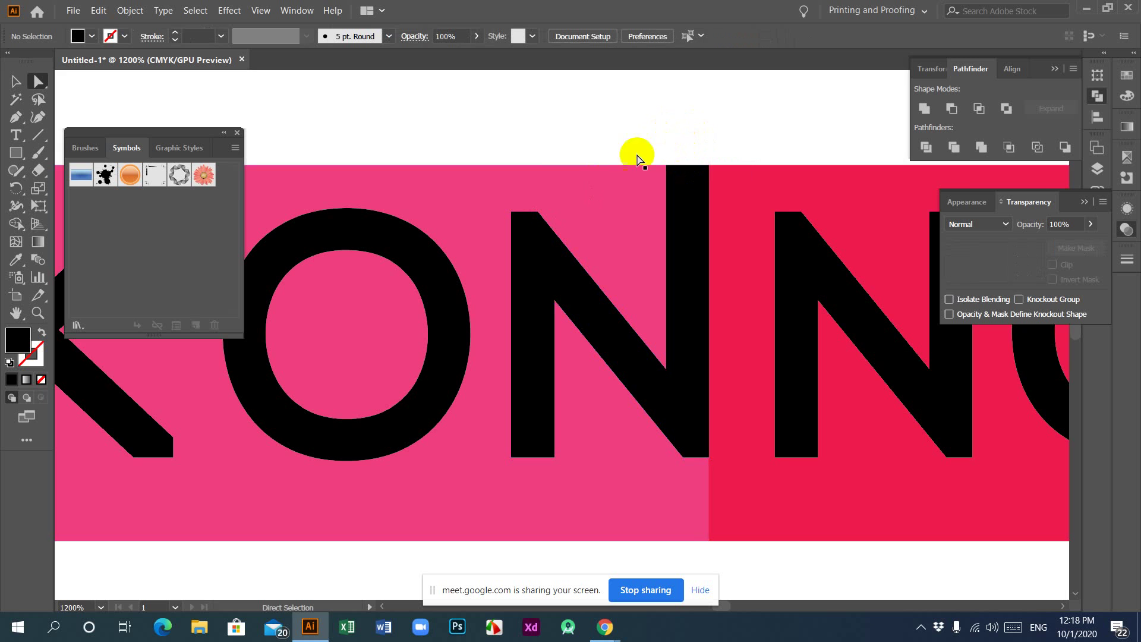
Extend the bottom of the second N's left stem down to the rectangle's lower edge.
scroll(624, 178, down, 3)
scroll(834, 396, up, 1)
click(795, 345)
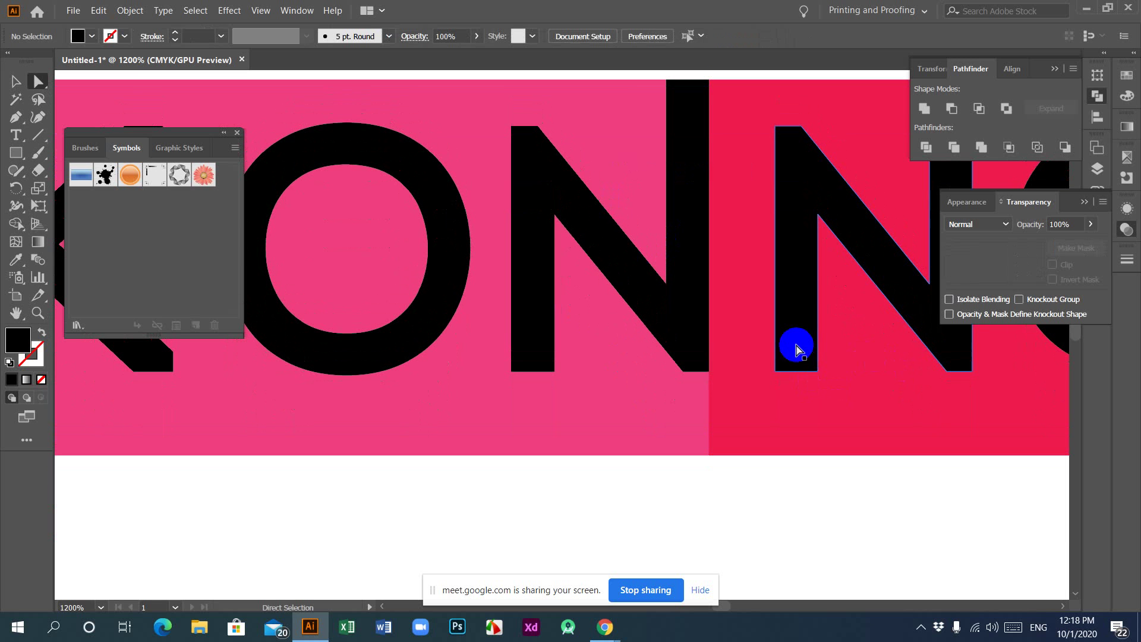
click(775, 374)
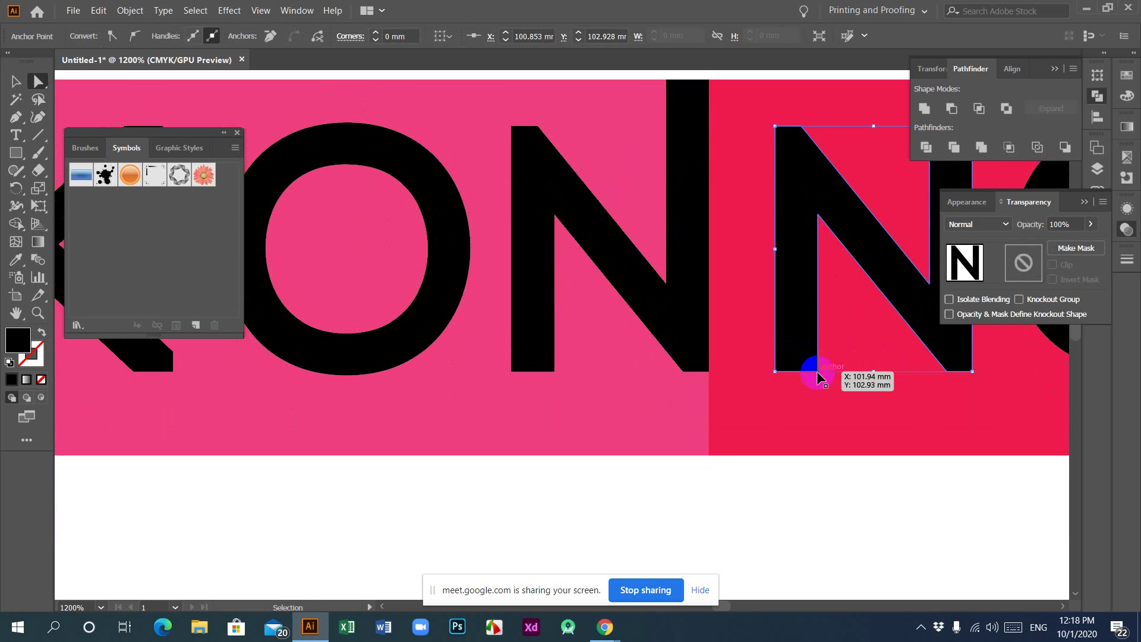
shift+click(818, 372)
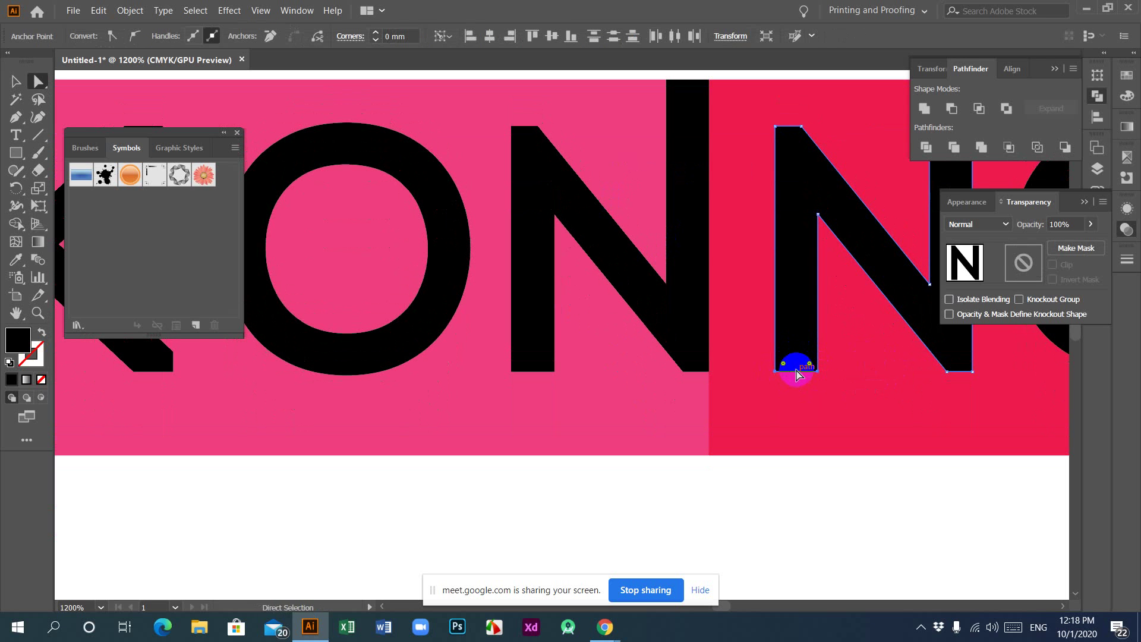
drag(798, 375, 801, 459)
click(763, 516)
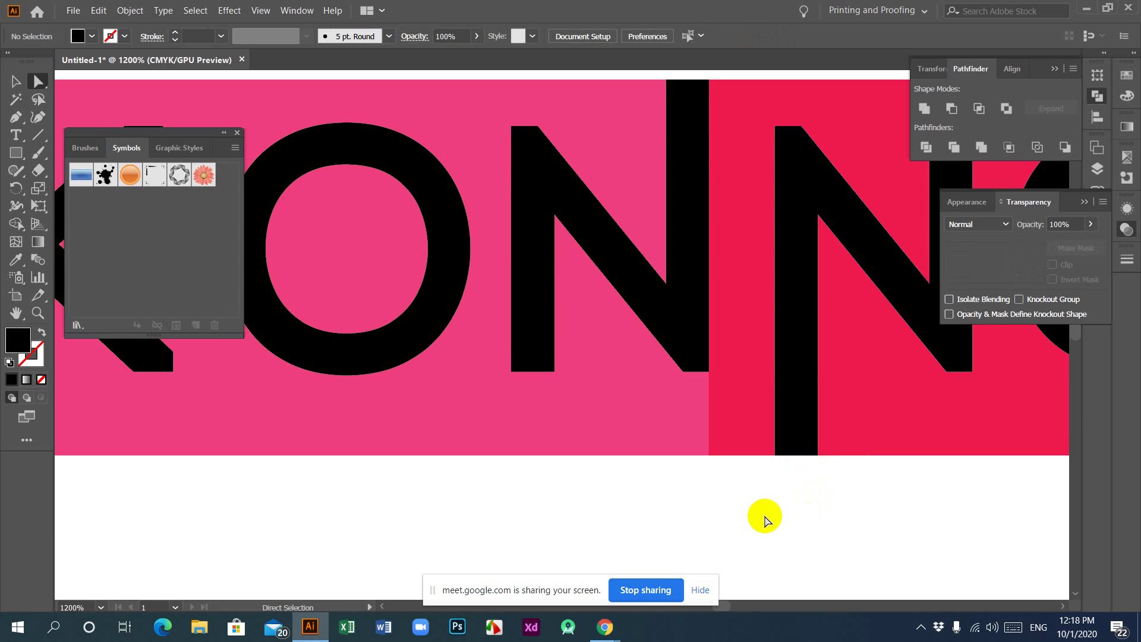
key(ctrl+minus)
key(ctrl+minus)
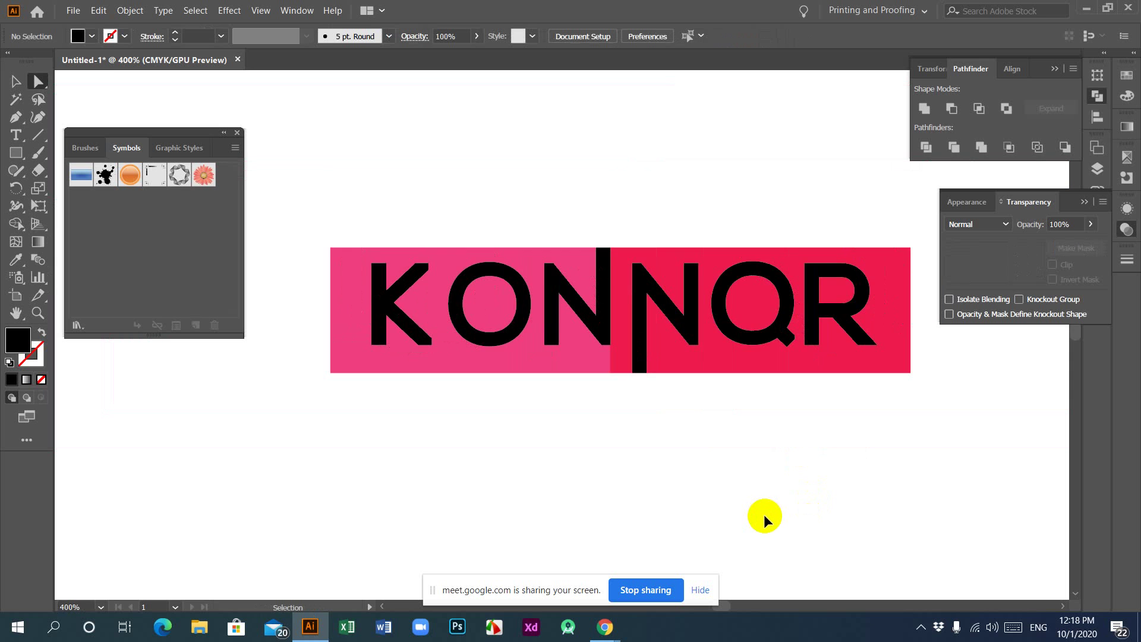
key(ctrl+minus)
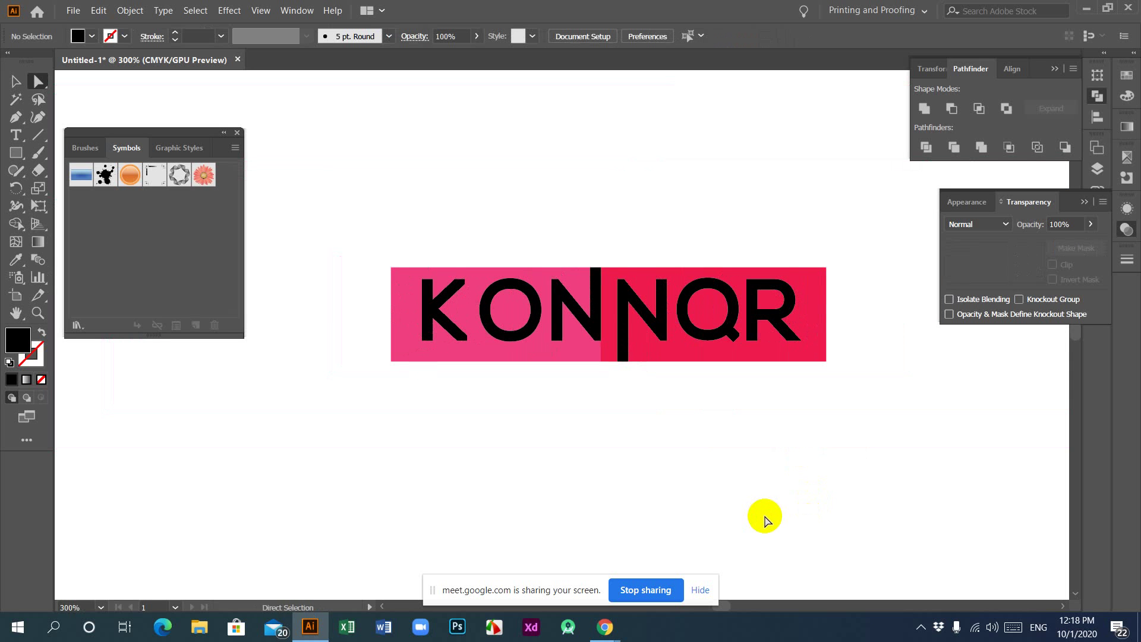
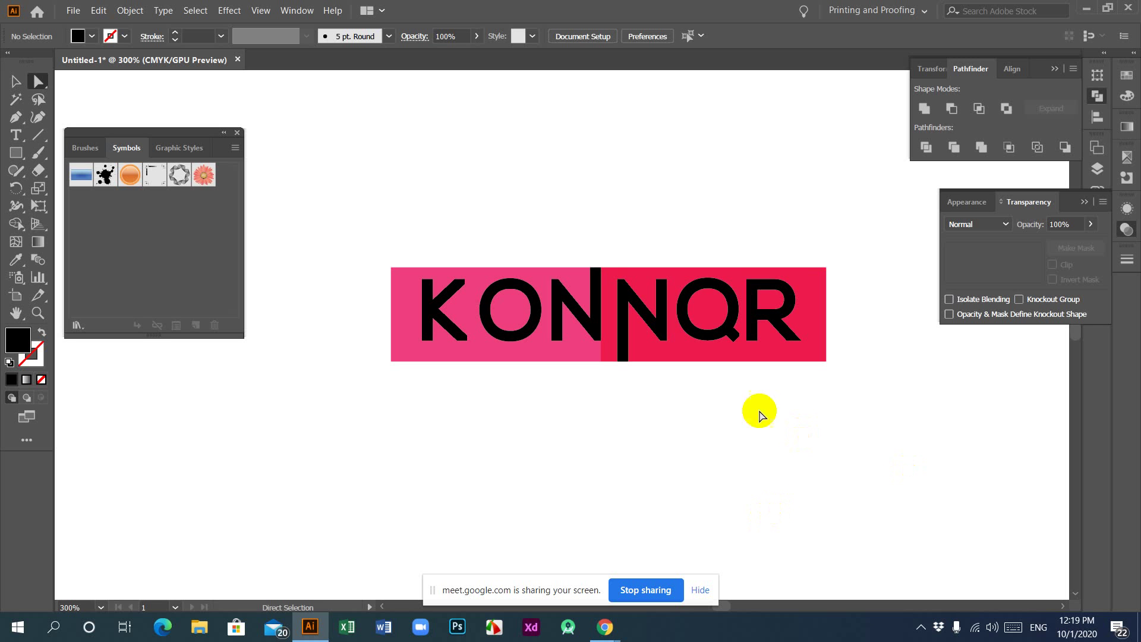
Draw a closed right triangle with the Pen tool on top of the first N's tall stem, about 1.08 mm wide and 1.72 mm high.
key(ctrl+equal)
key(ctrl+equal)
key(ctrl+equal)
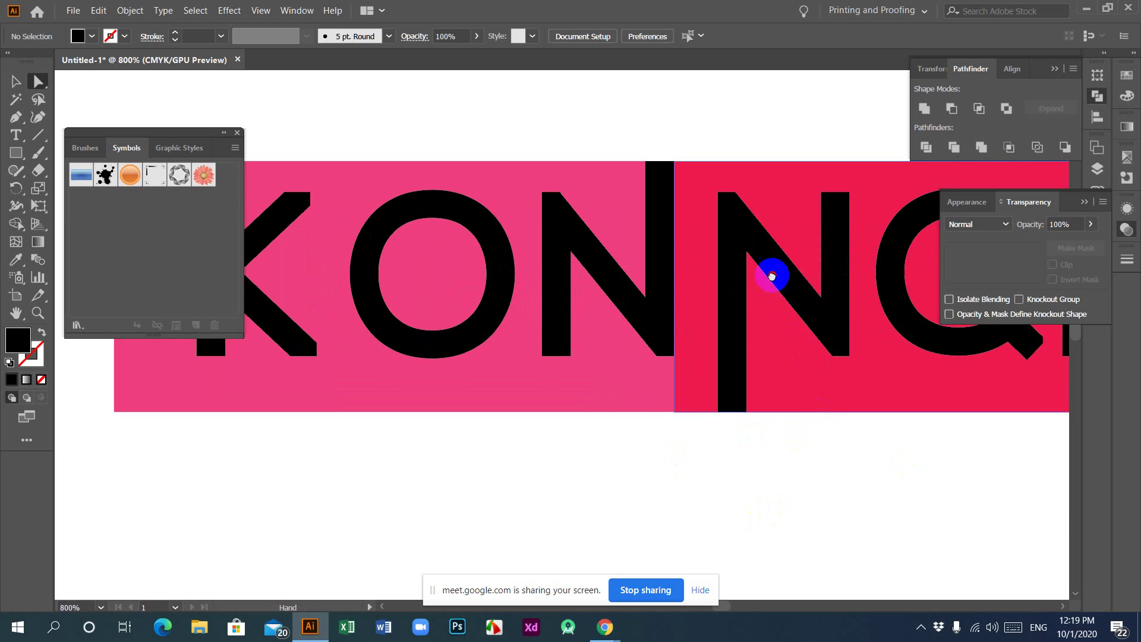
drag(771, 272, 706, 387)
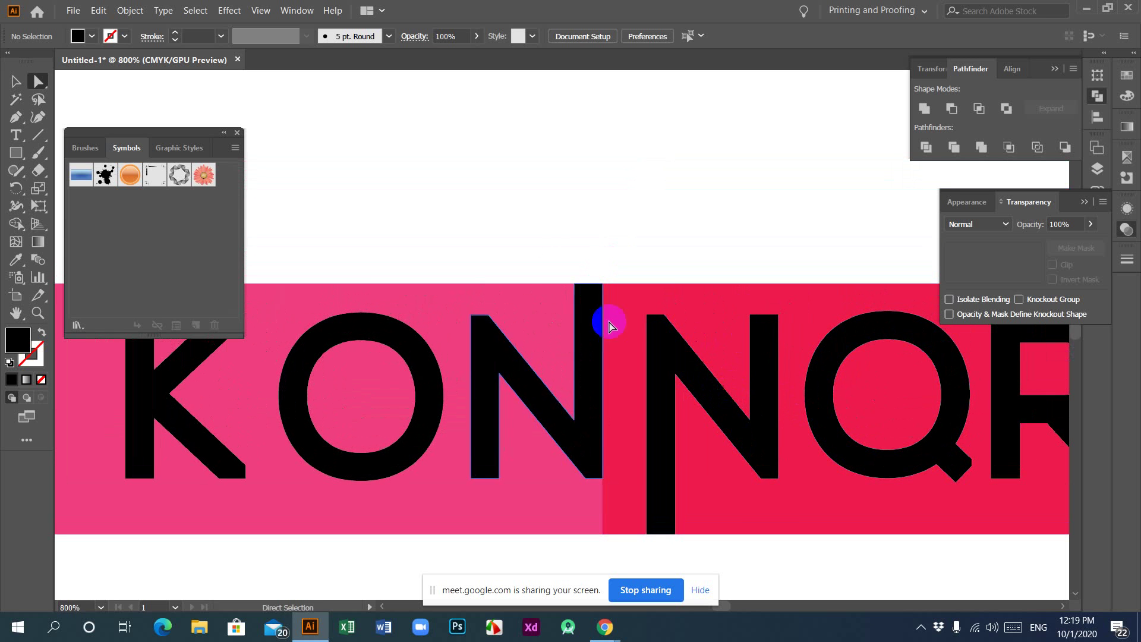
click(563, 300)
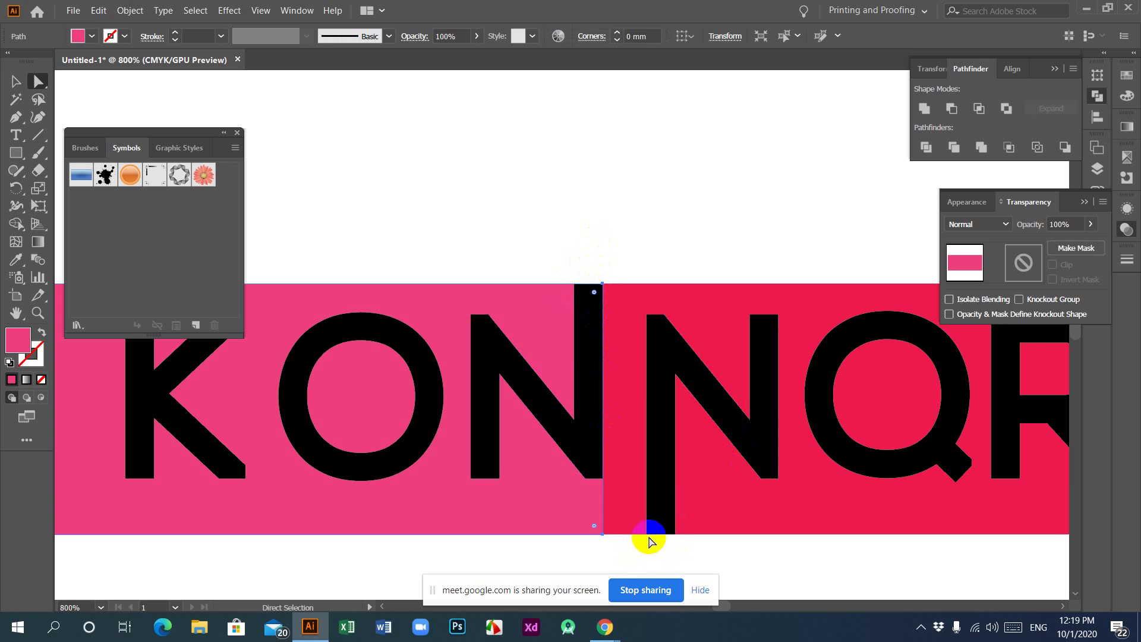
click(583, 297)
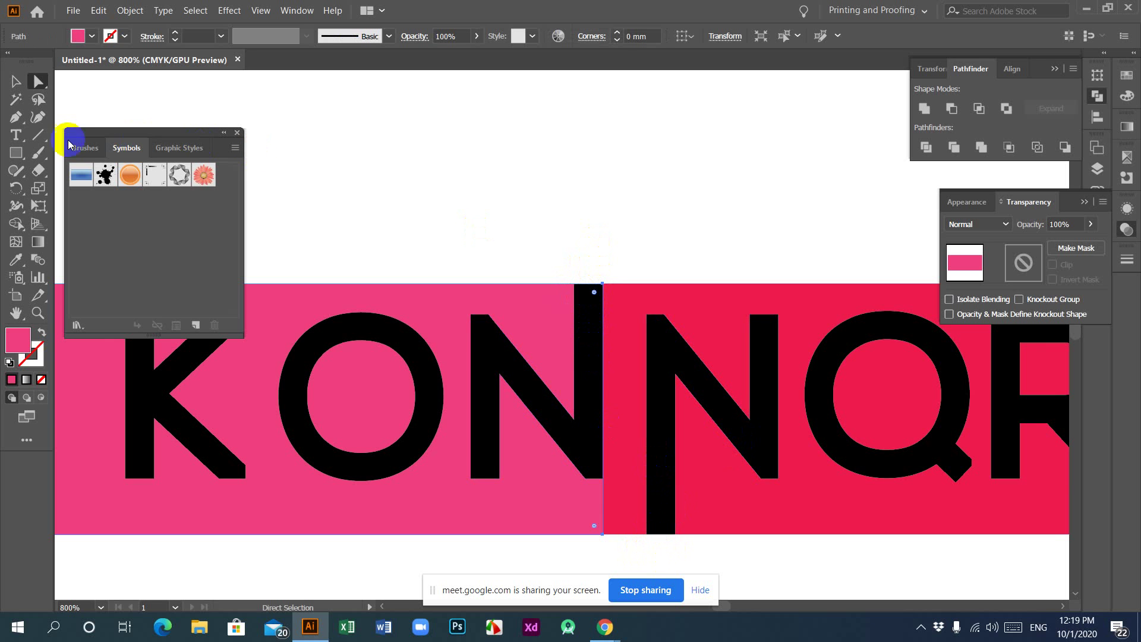
click(15, 117)
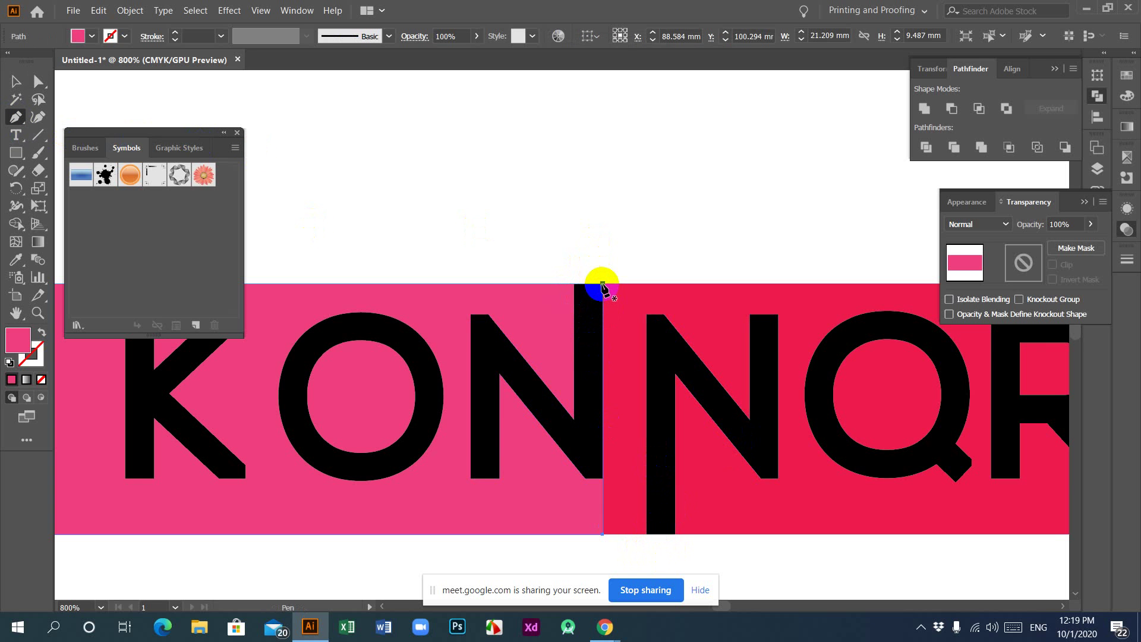
click(603, 285)
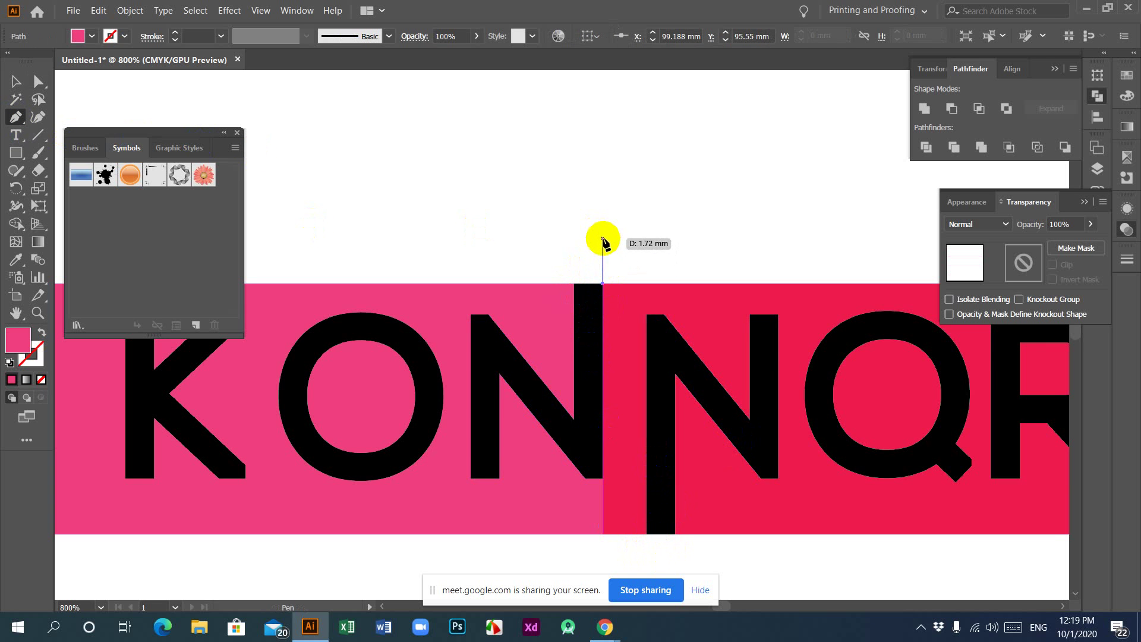
click(603, 240)
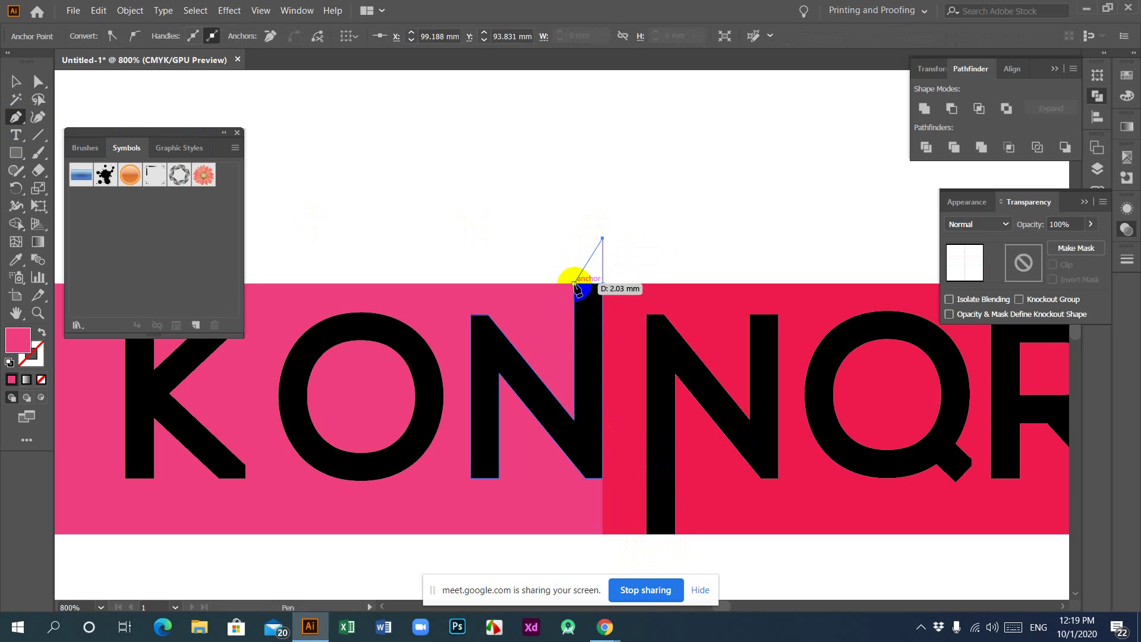
click(574, 284)
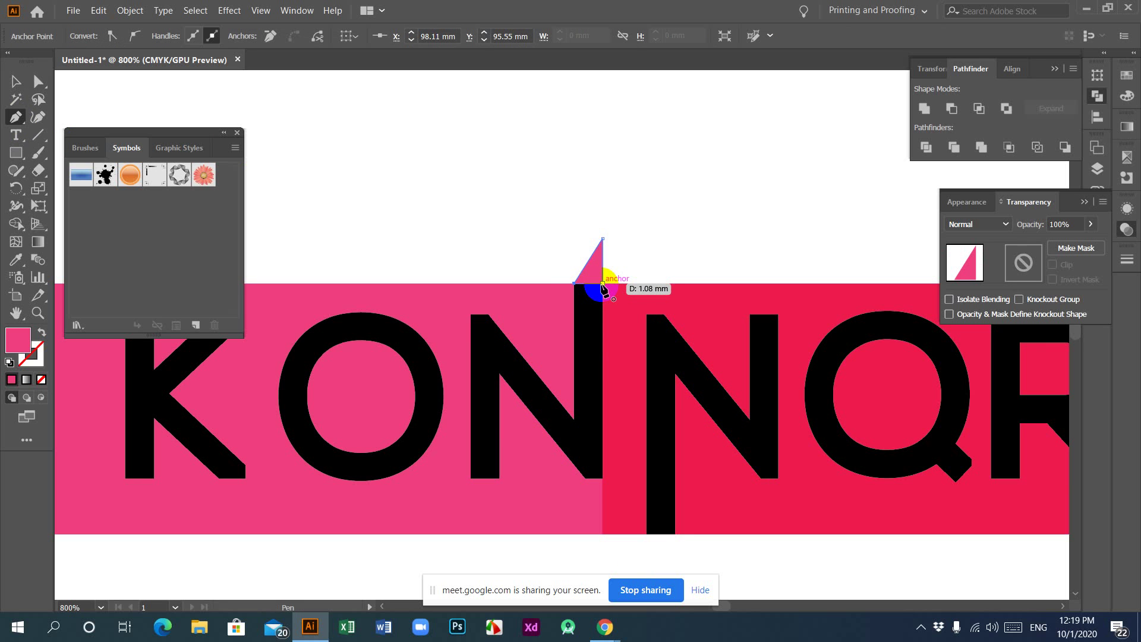
click(603, 285)
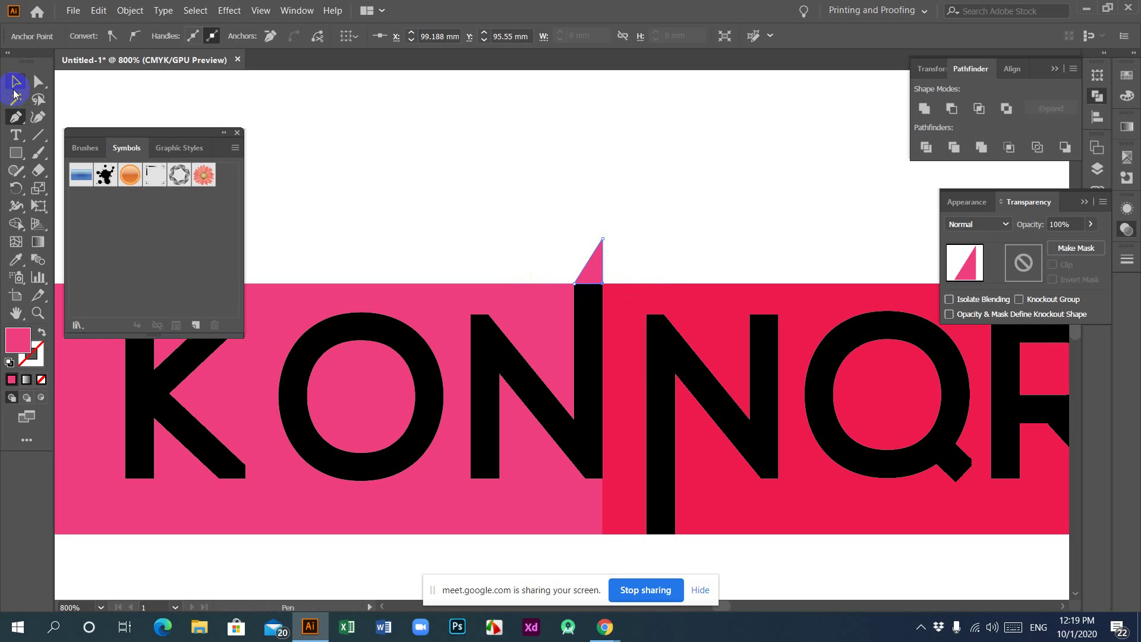
Match the triangle's fill to the black of the first N with the Eyedropper and deselect it.
click(24, 87)
click(16, 259)
click(591, 342)
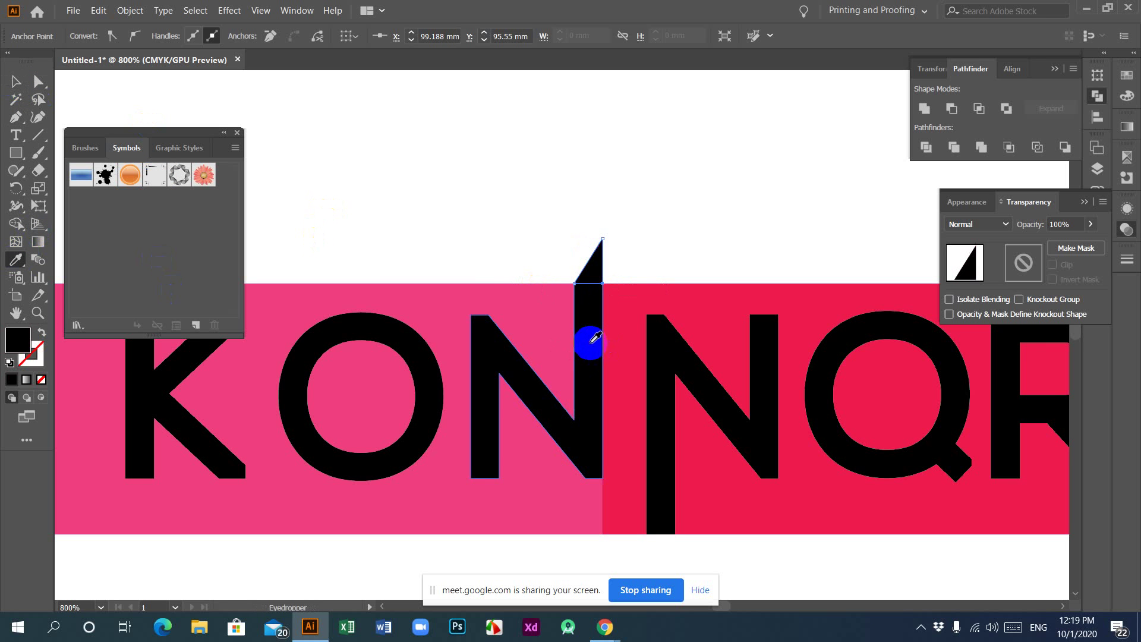
click(15, 81)
click(465, 205)
scroll(577, 434, down, 4)
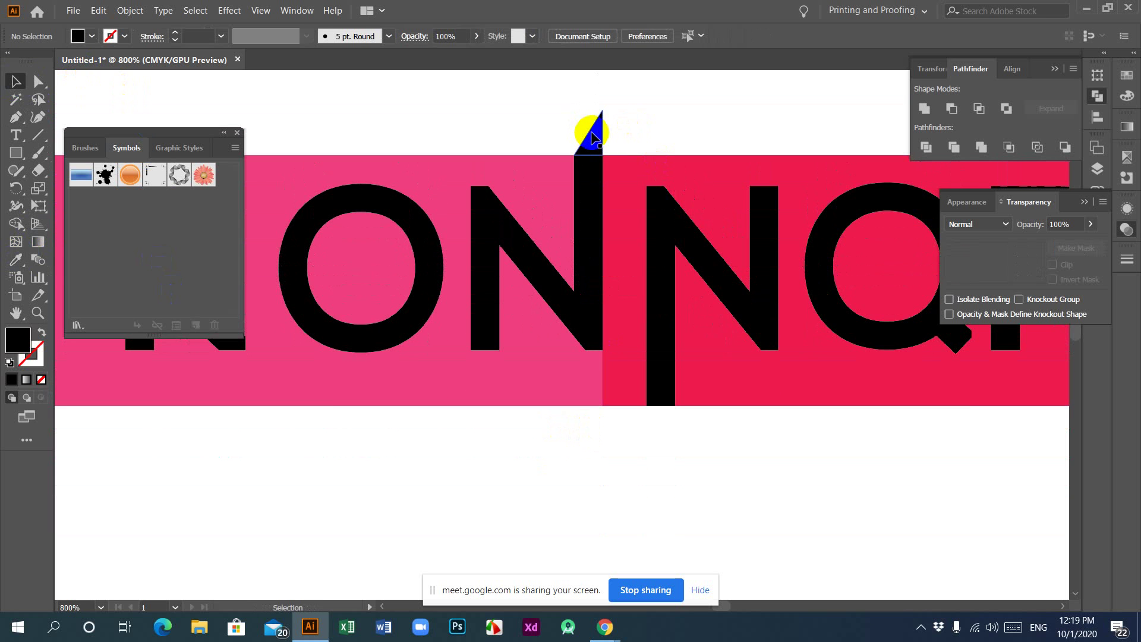
Copy the black triangle to the lower end of the second N's extended stem and reflect it across the horizontal axis.
click(596, 135)
drag(598, 137, 667, 434)
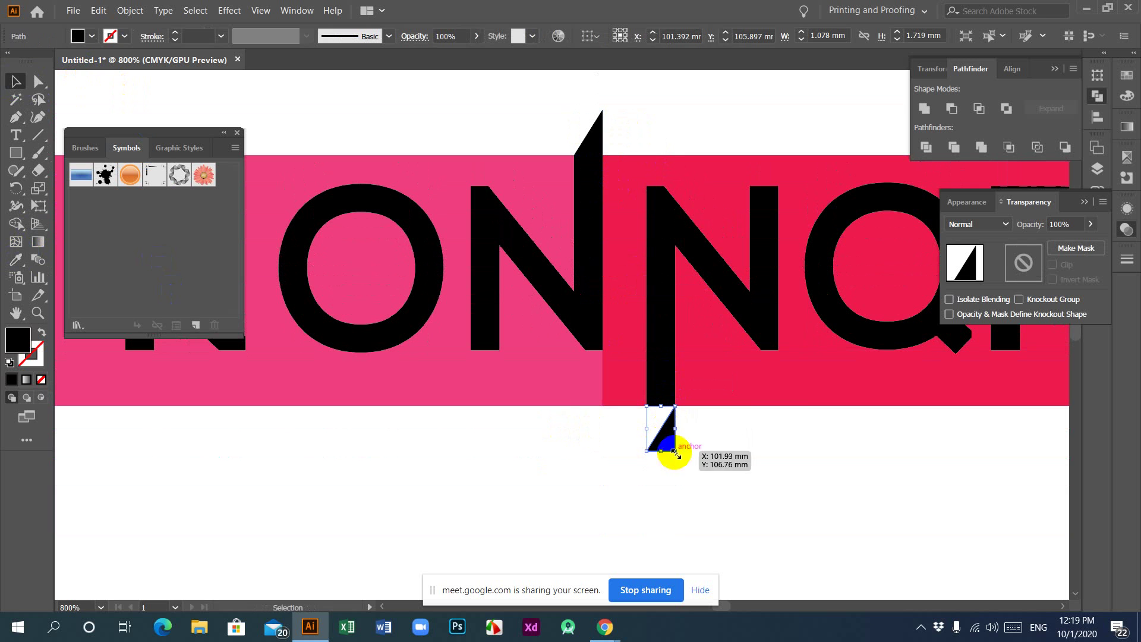
right_click(666, 449)
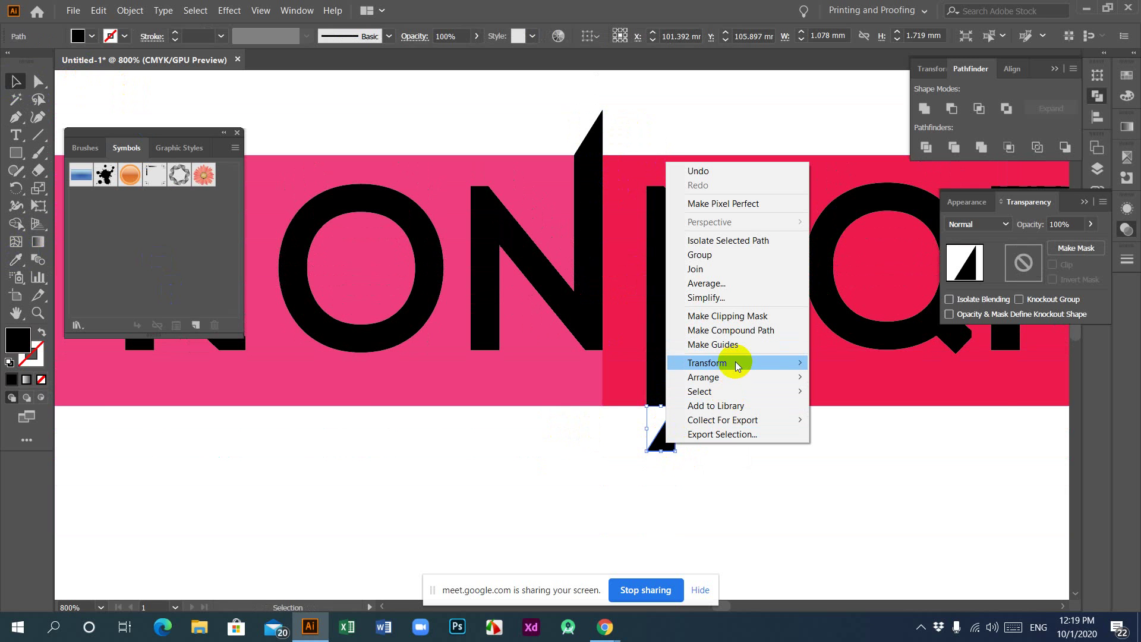
mouse_move(740, 364)
click(844, 410)
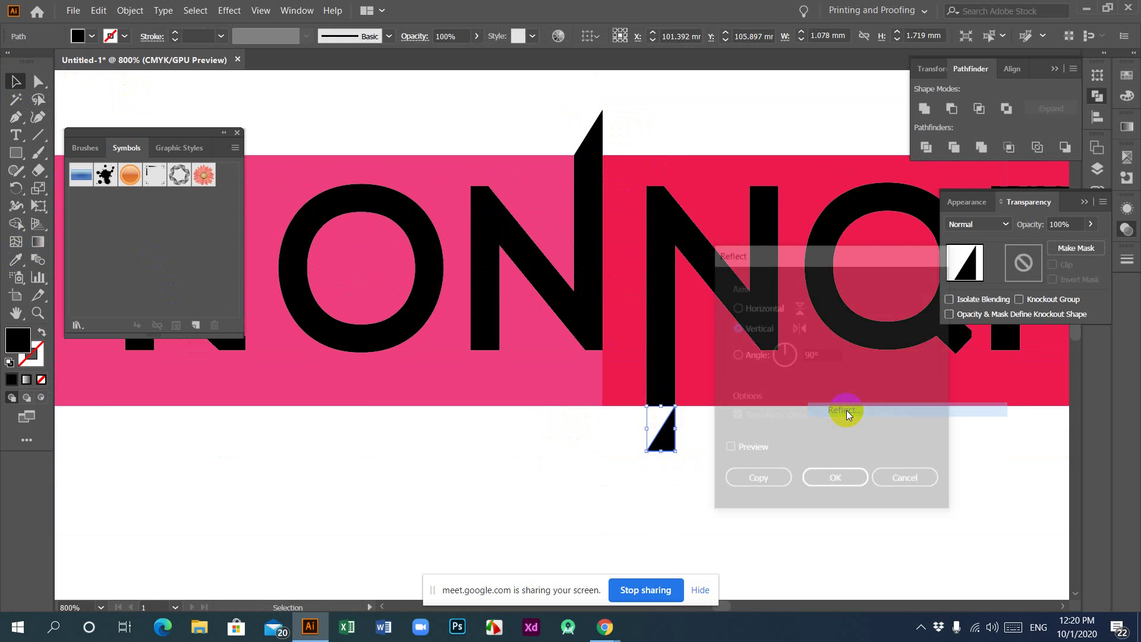
click(728, 450)
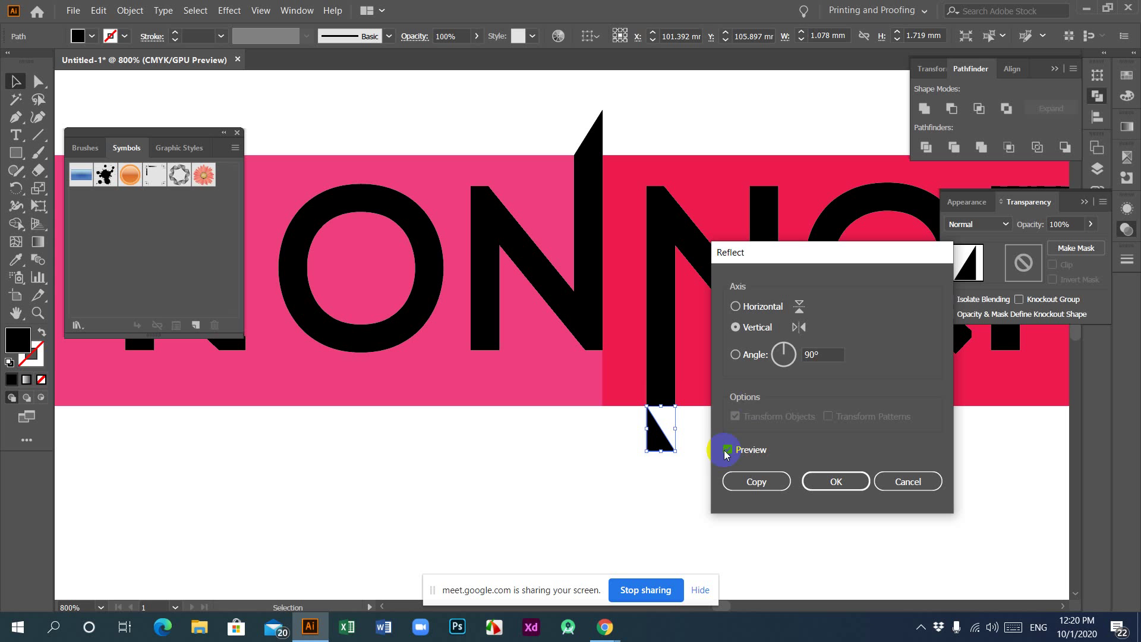
click(736, 307)
click(831, 485)
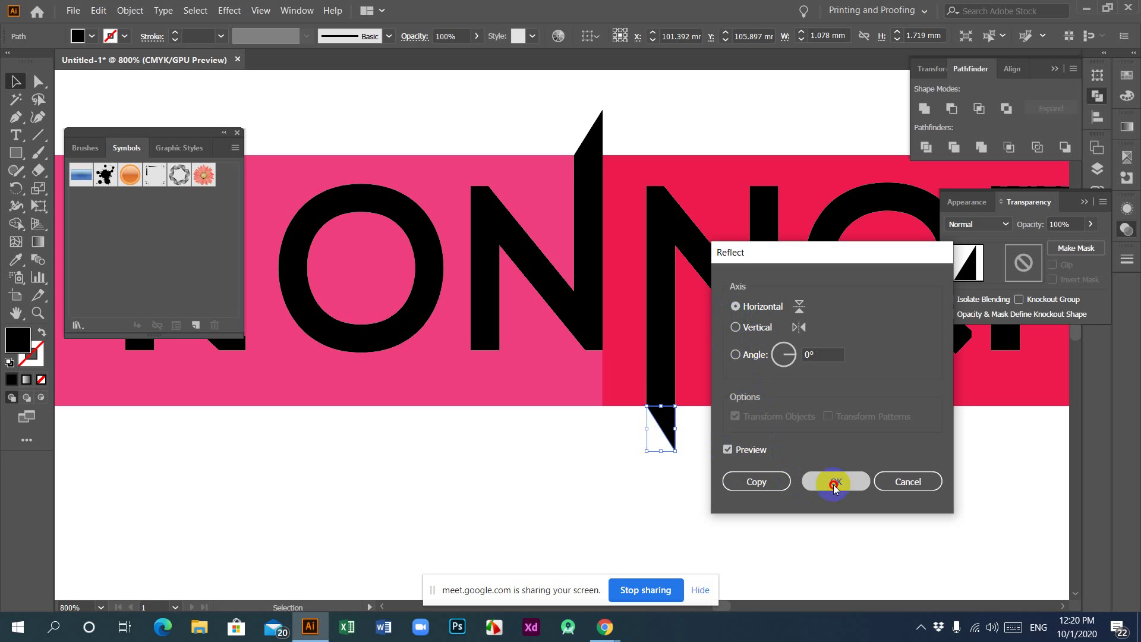
click(726, 463)
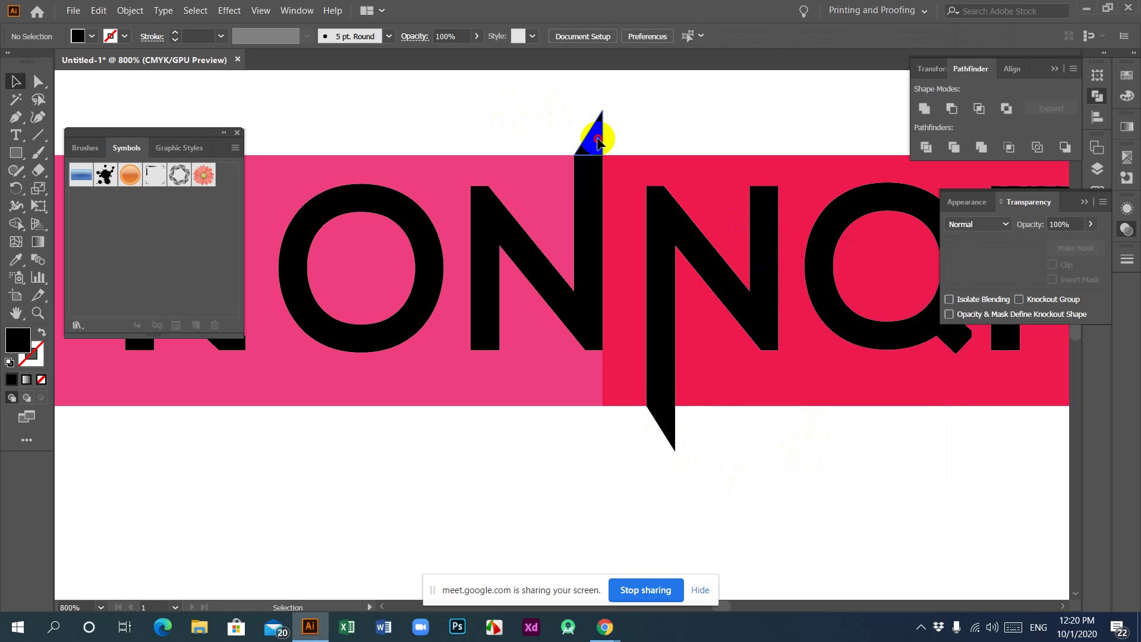
Unite the upper triangle with the first N into one shape.
click(598, 128)
shift+click(587, 205)
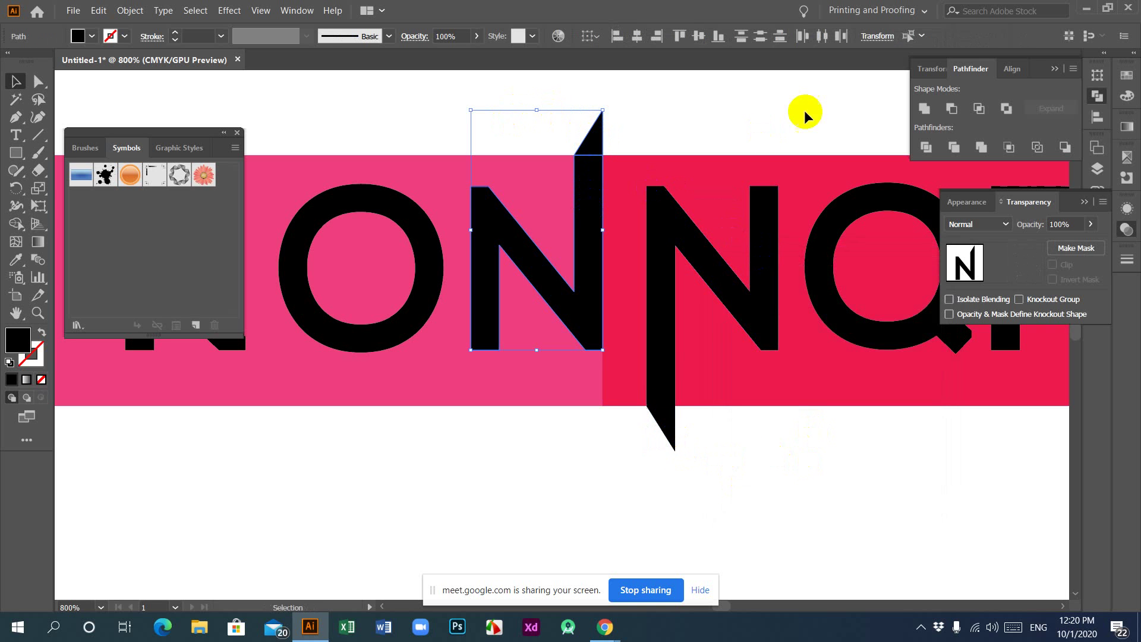
click(925, 109)
click(759, 107)
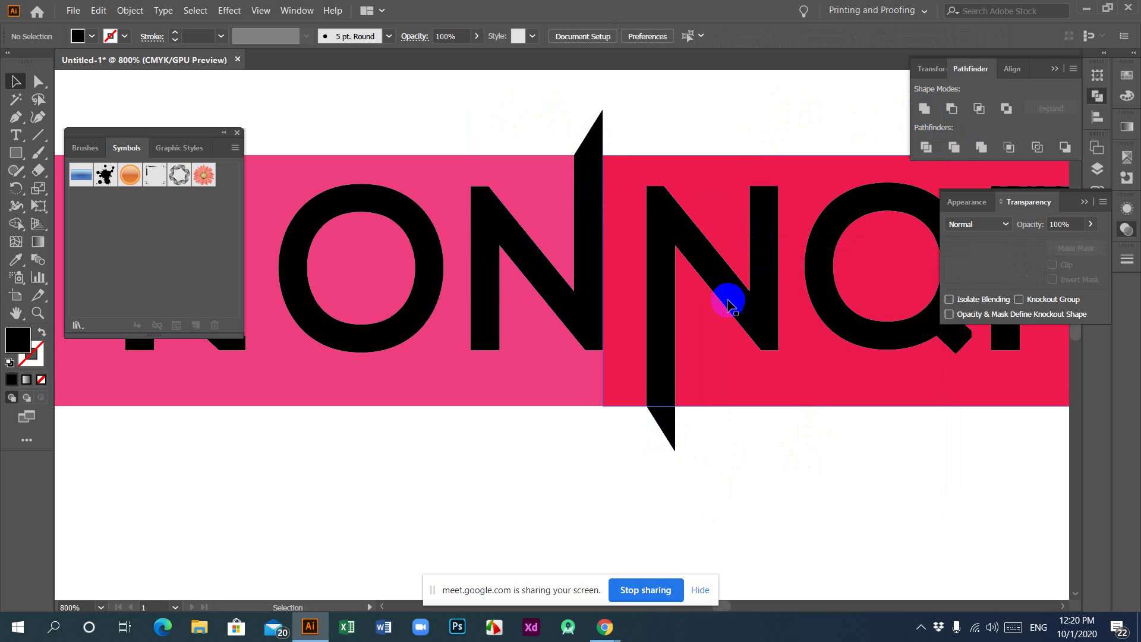
Unite the lower triangle with the second N into one shape.
click(671, 421)
shift+click(668, 377)
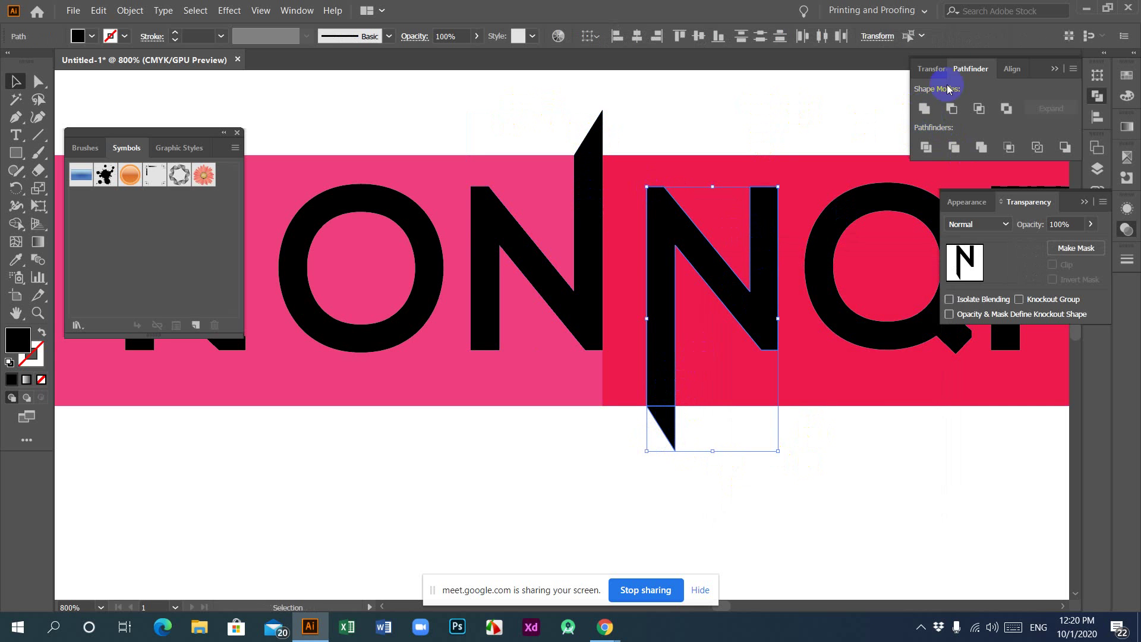
click(925, 109)
click(681, 127)
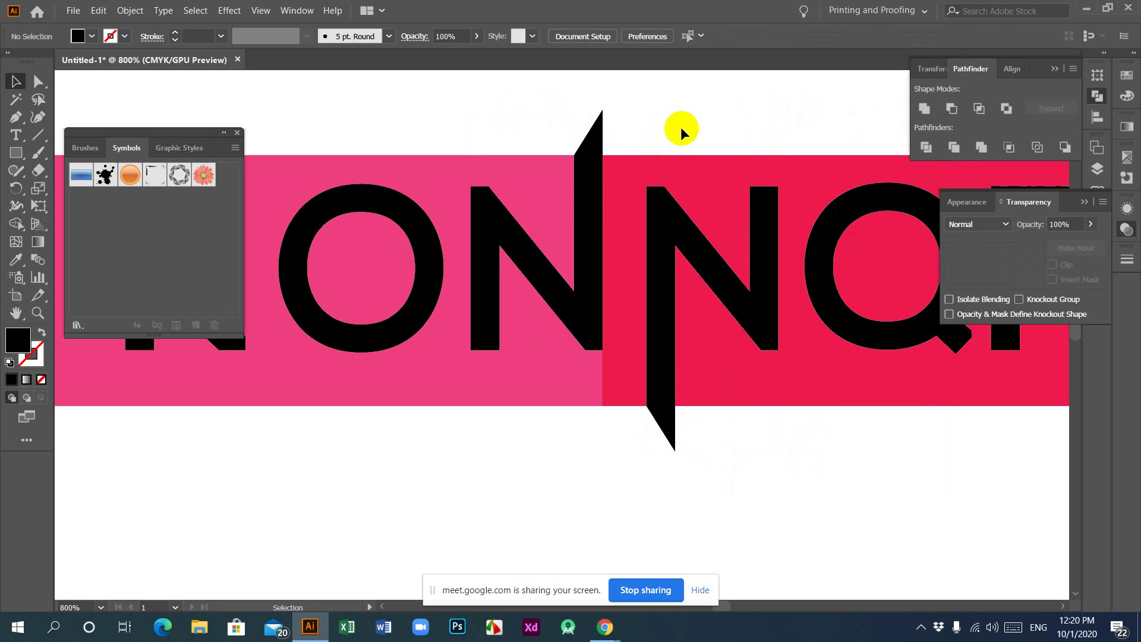
Group the letters K, O and the first N, and deselect them.
key(ctrl+minus)
key(ctrl+minus)
key(ctrl+minus)
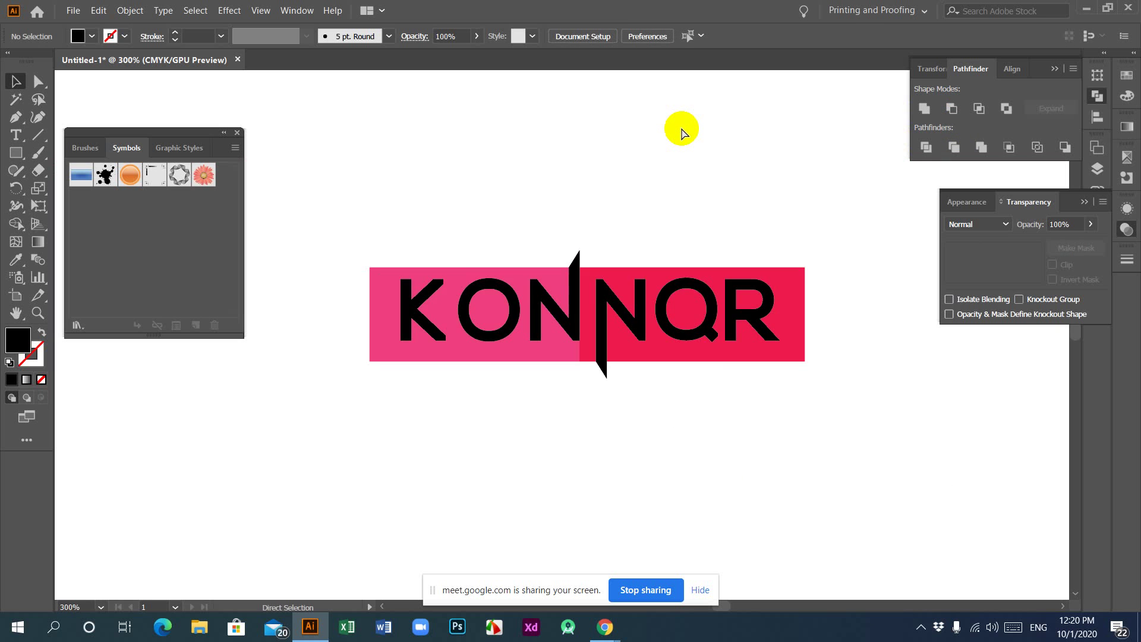
key(ctrl+minus)
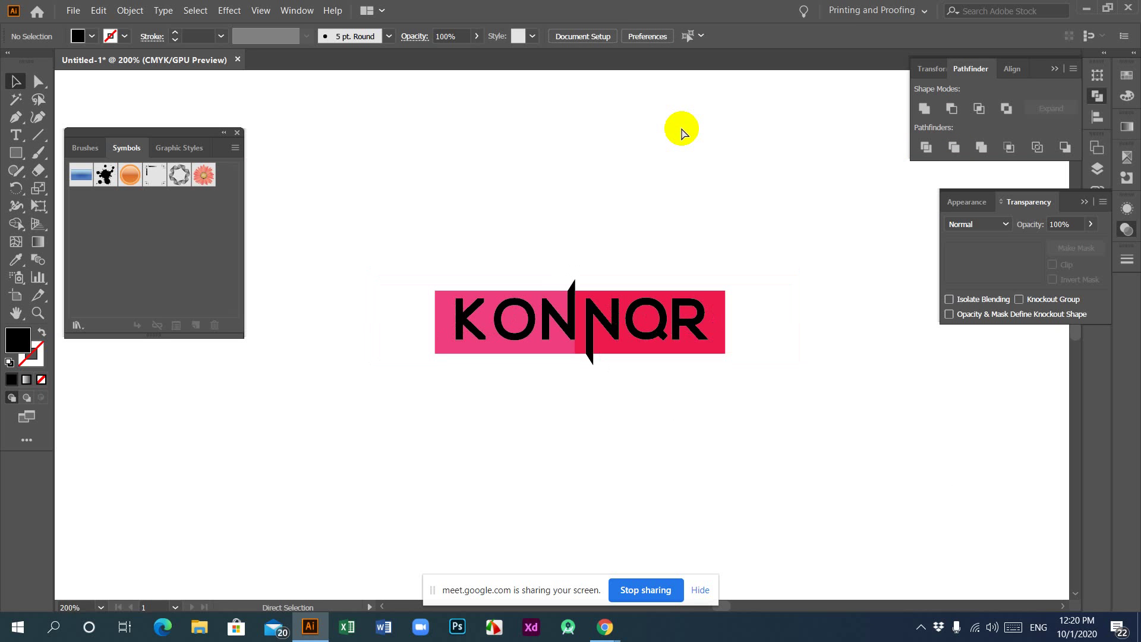
click(671, 357)
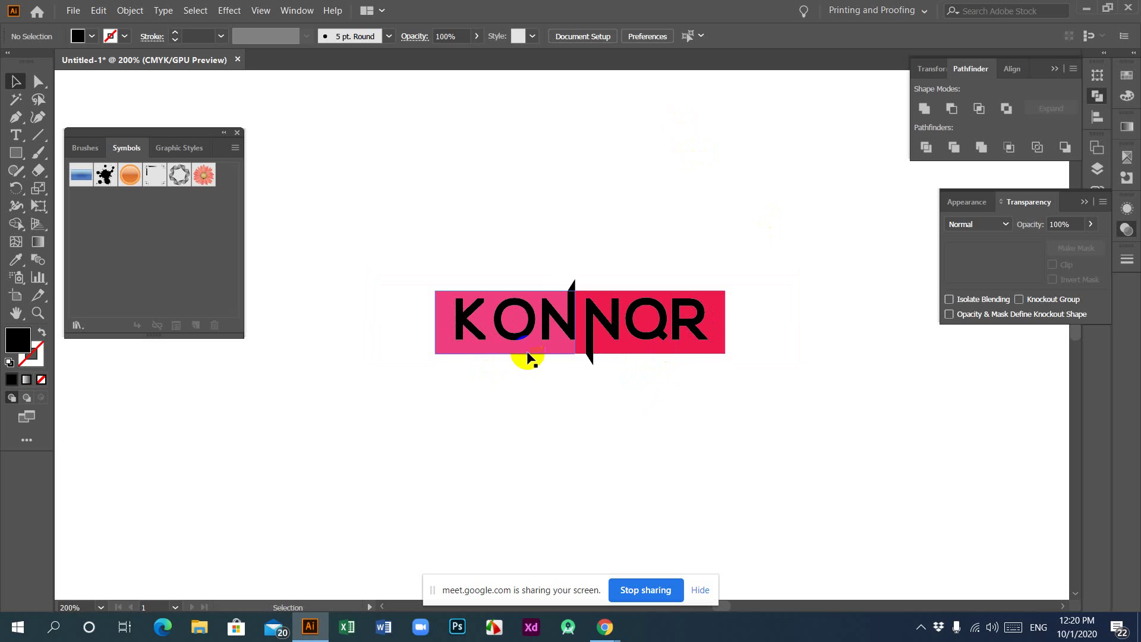
click(477, 331)
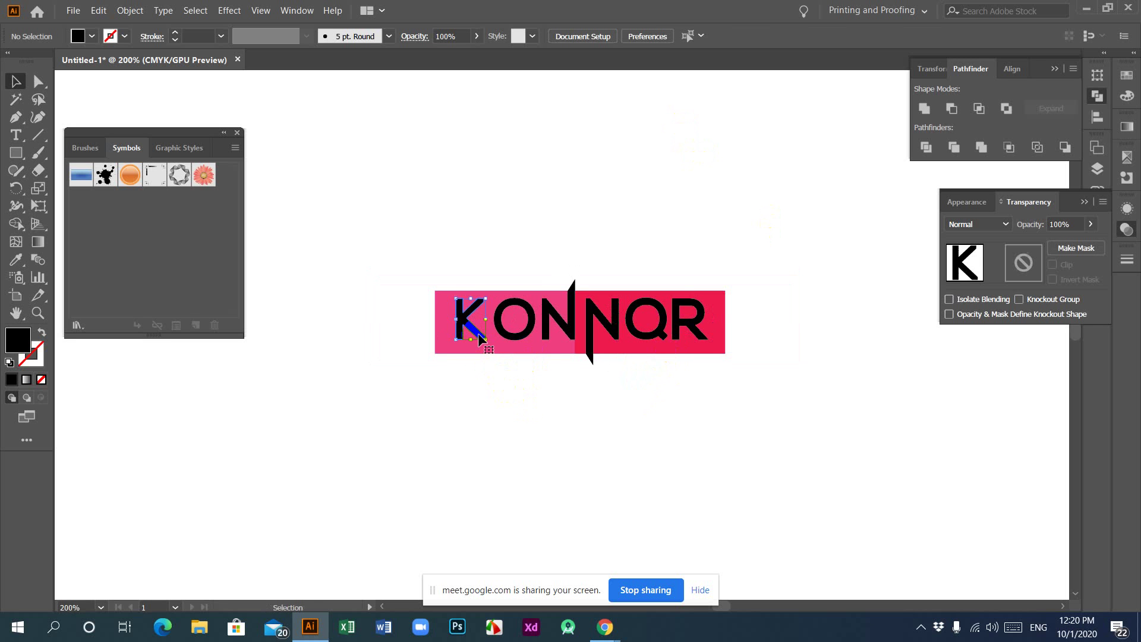
shift+click(531, 337)
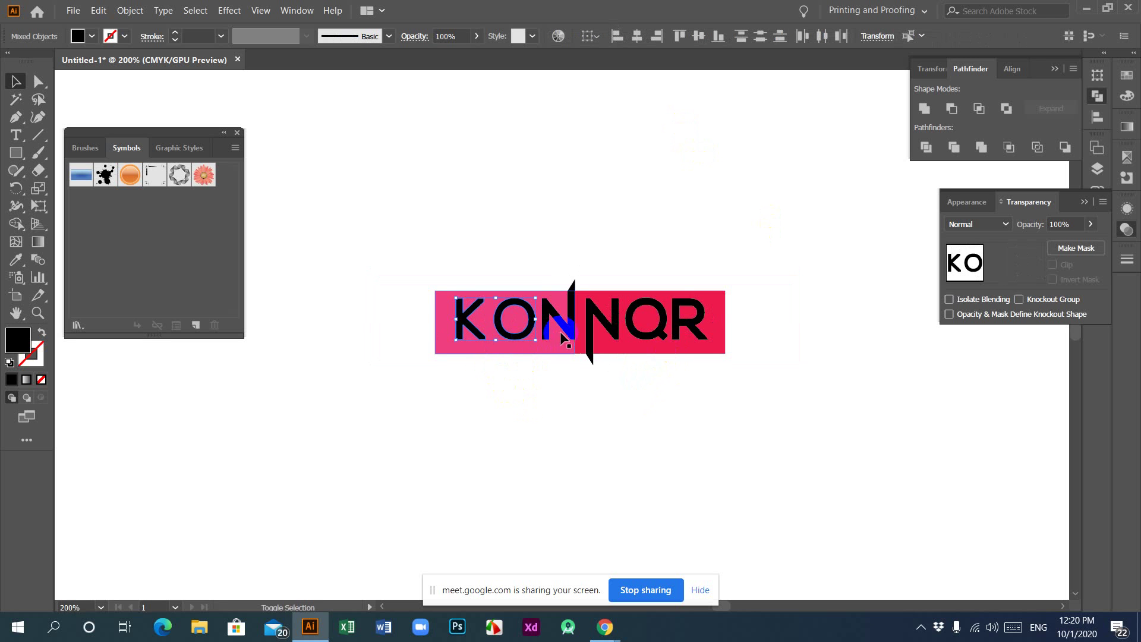
shift+click(565, 327)
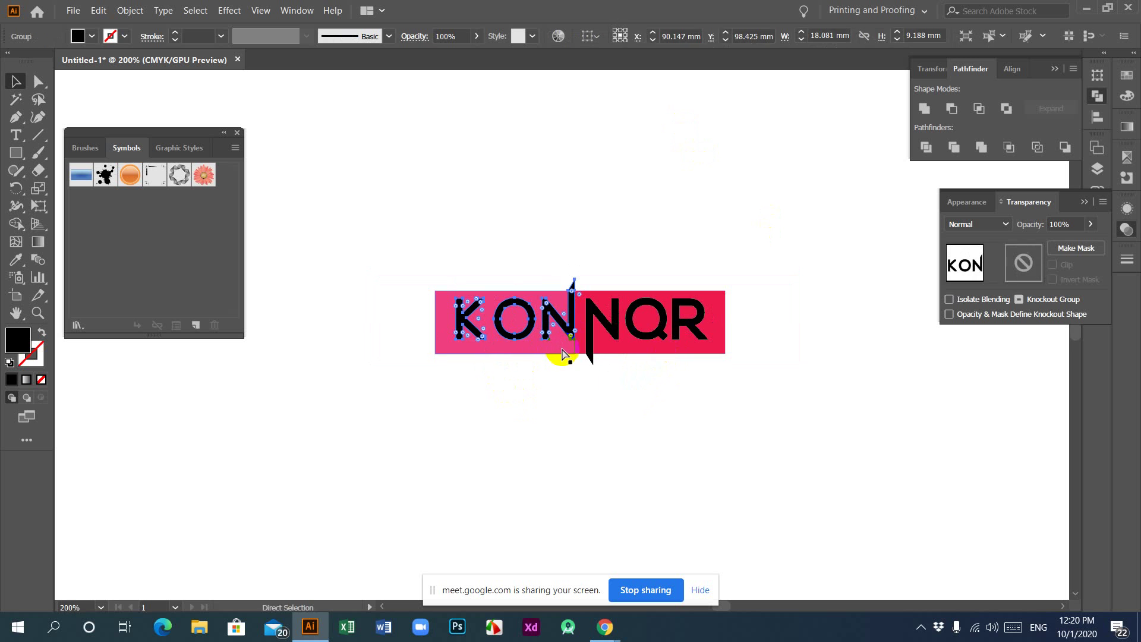
click(594, 408)
Group the second N, Q and R, and deselect them.
click(611, 348)
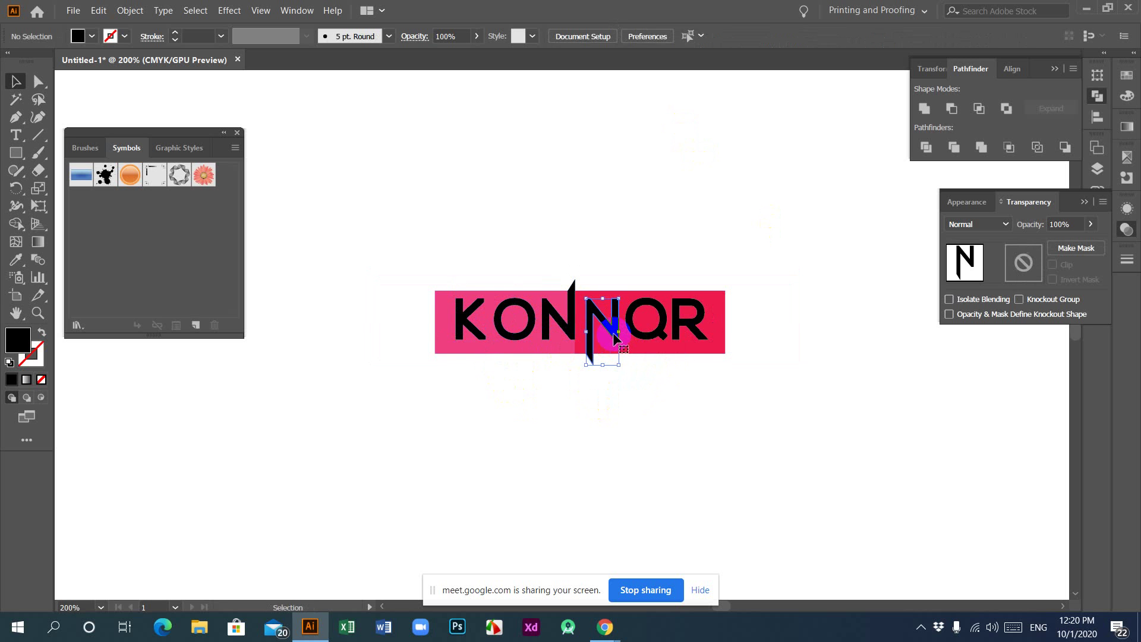
shift+click(651, 333)
shift+click(694, 332)
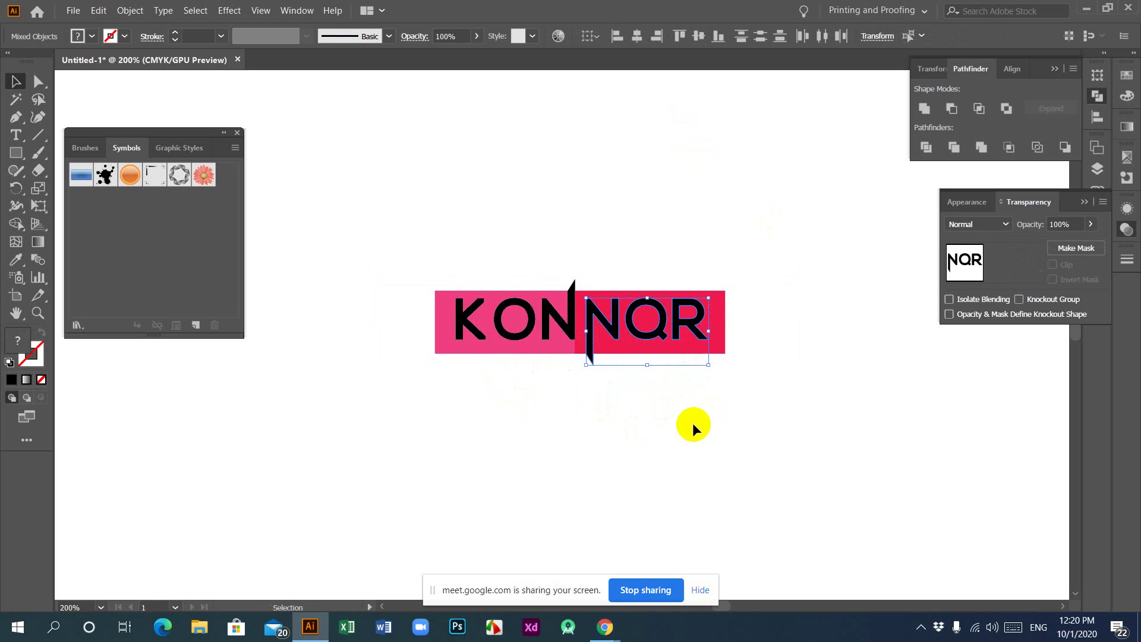
key(a)
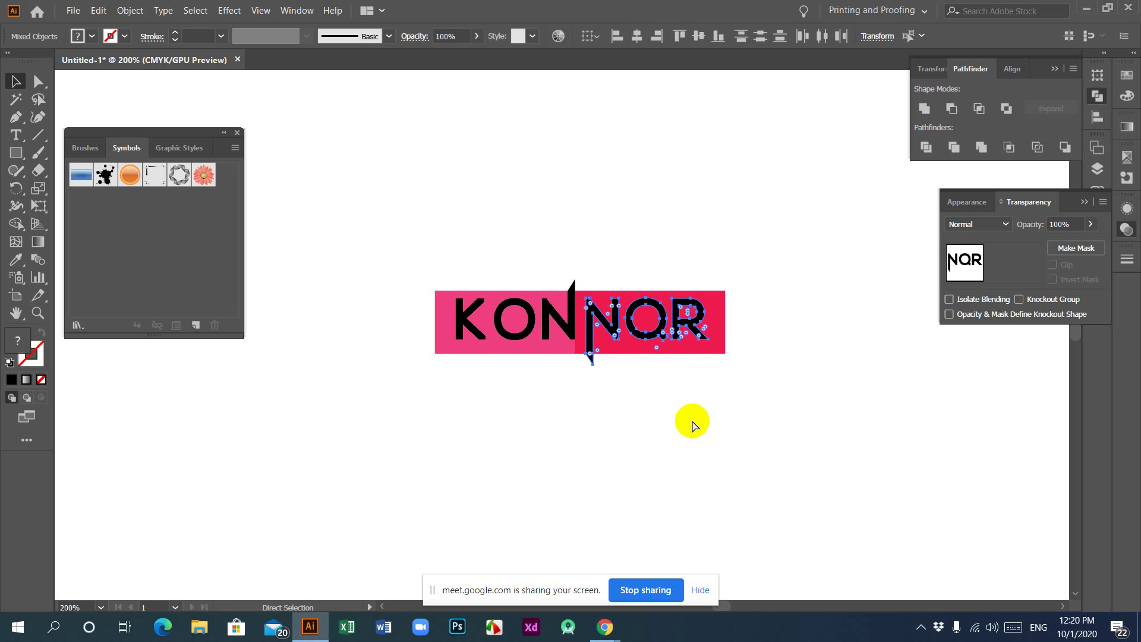
key(ctrl+g)
key(v)
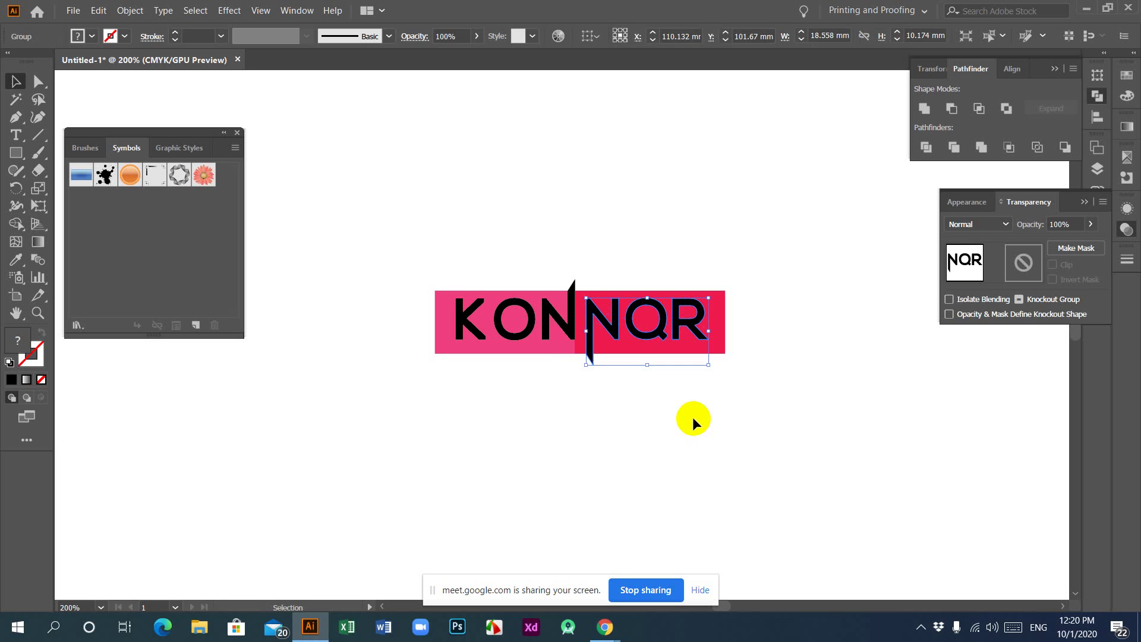
click(559, 444)
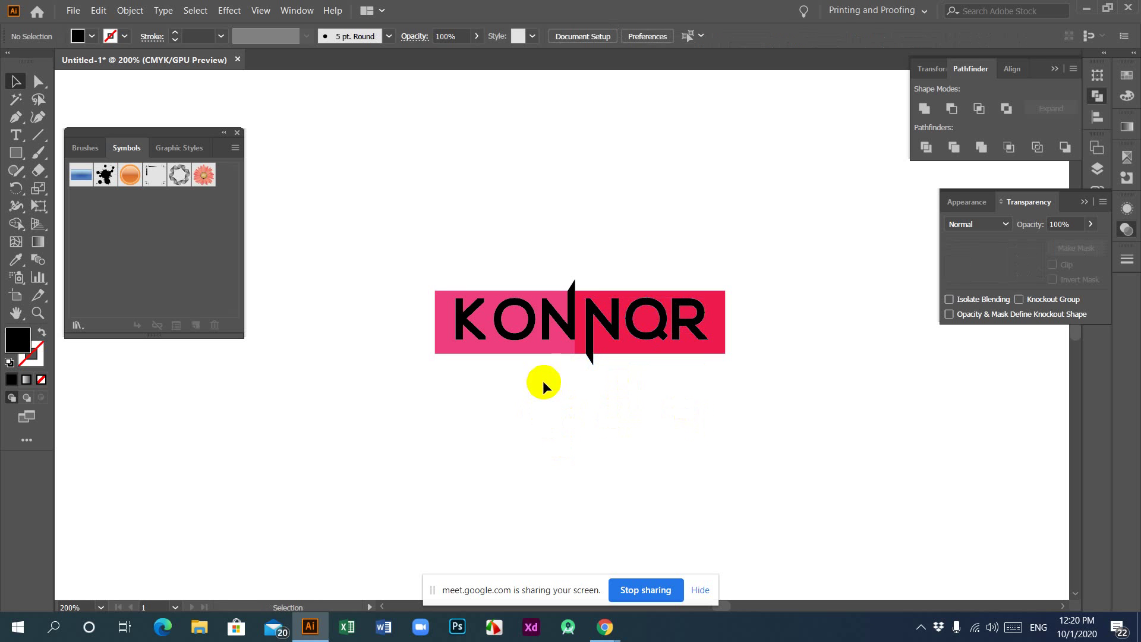
Change the fill of the rectangle's pink half to dark navy, hex 010142.
click(540, 351)
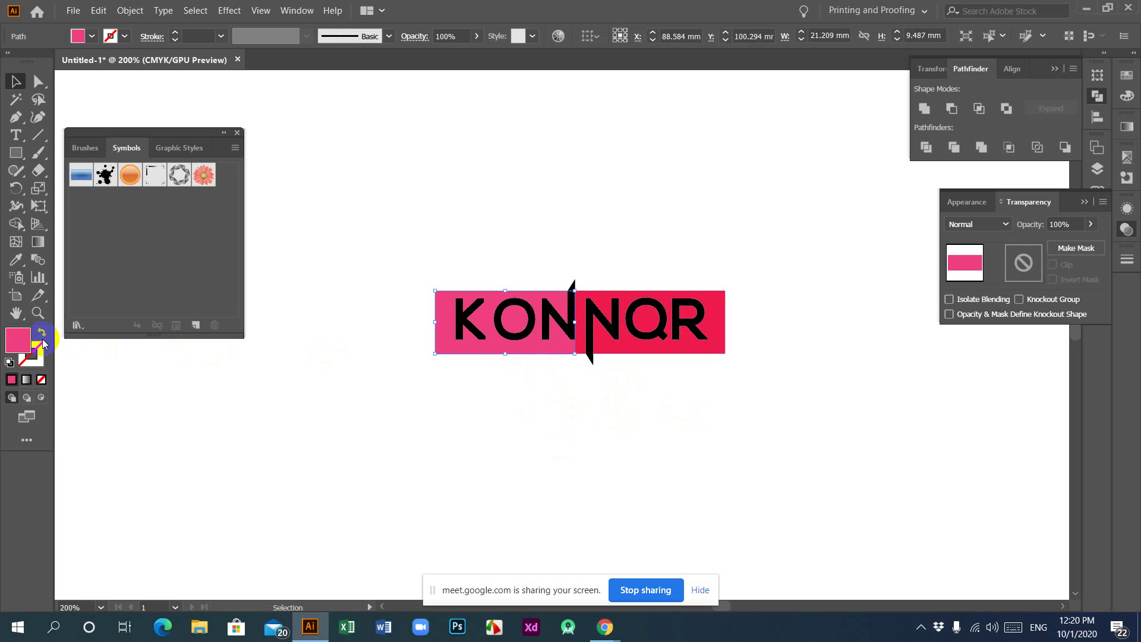
double_click(22, 340)
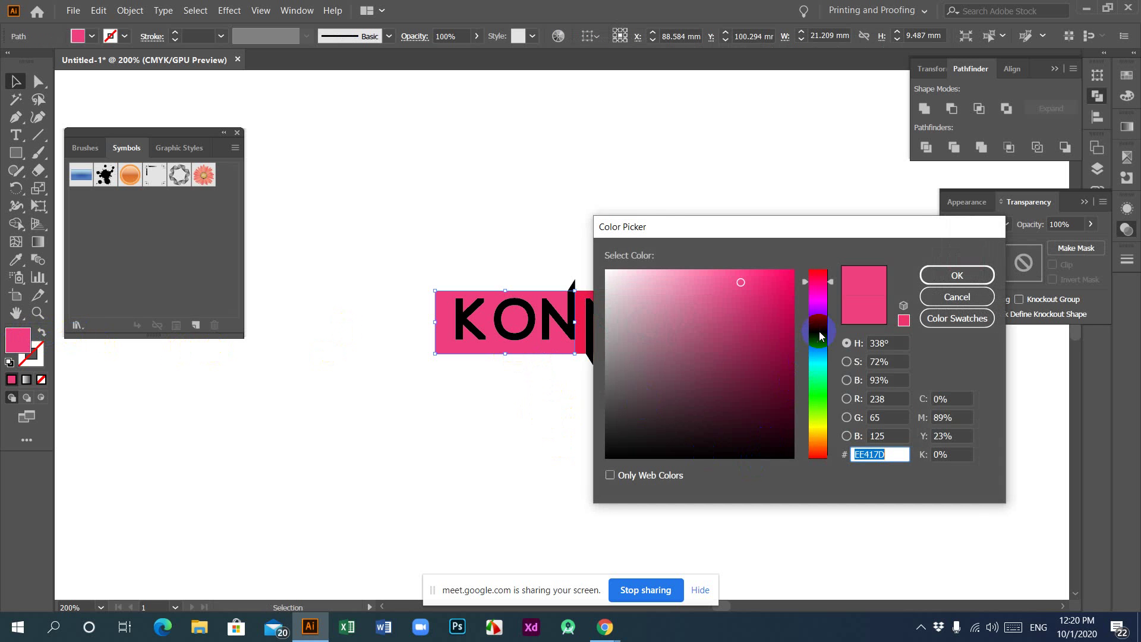
click(818, 333)
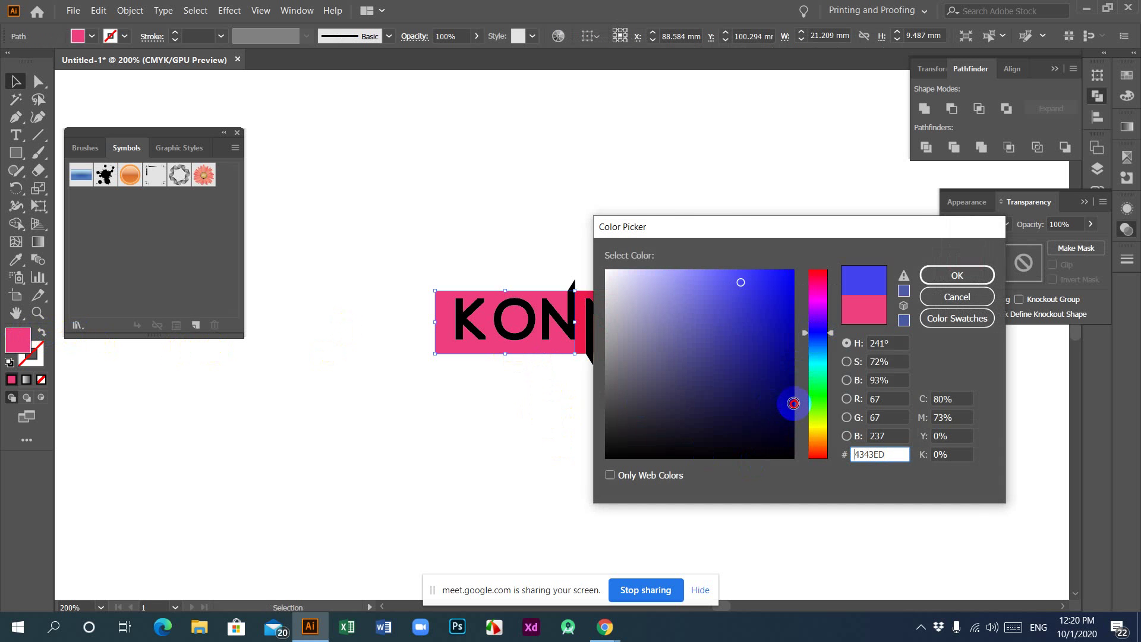
click(788, 414)
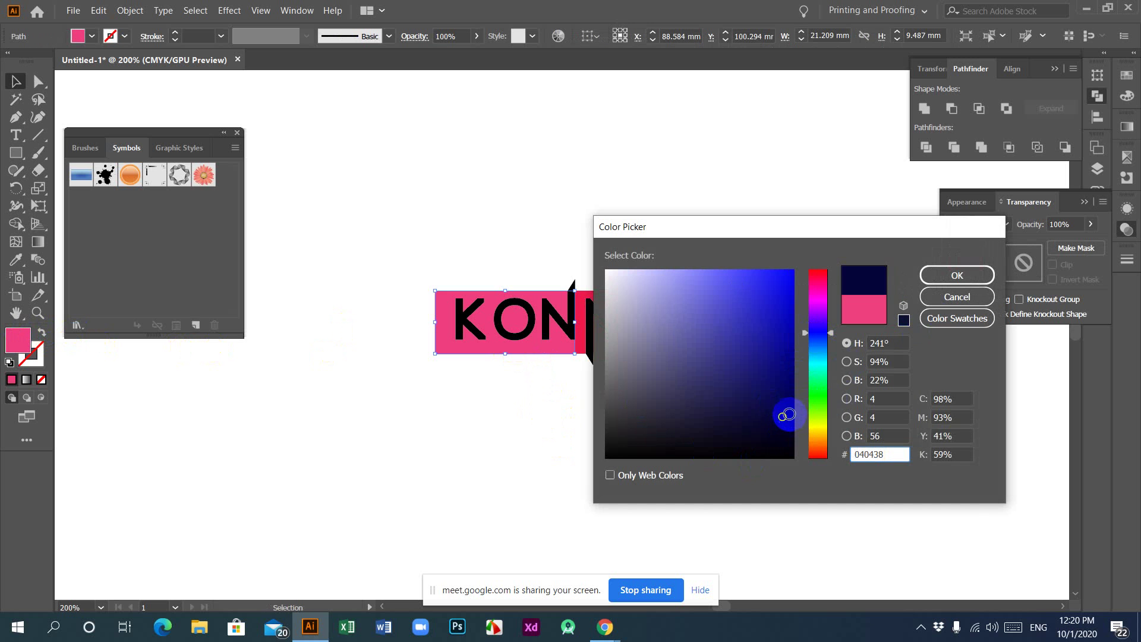
click(792, 409)
click(935, 279)
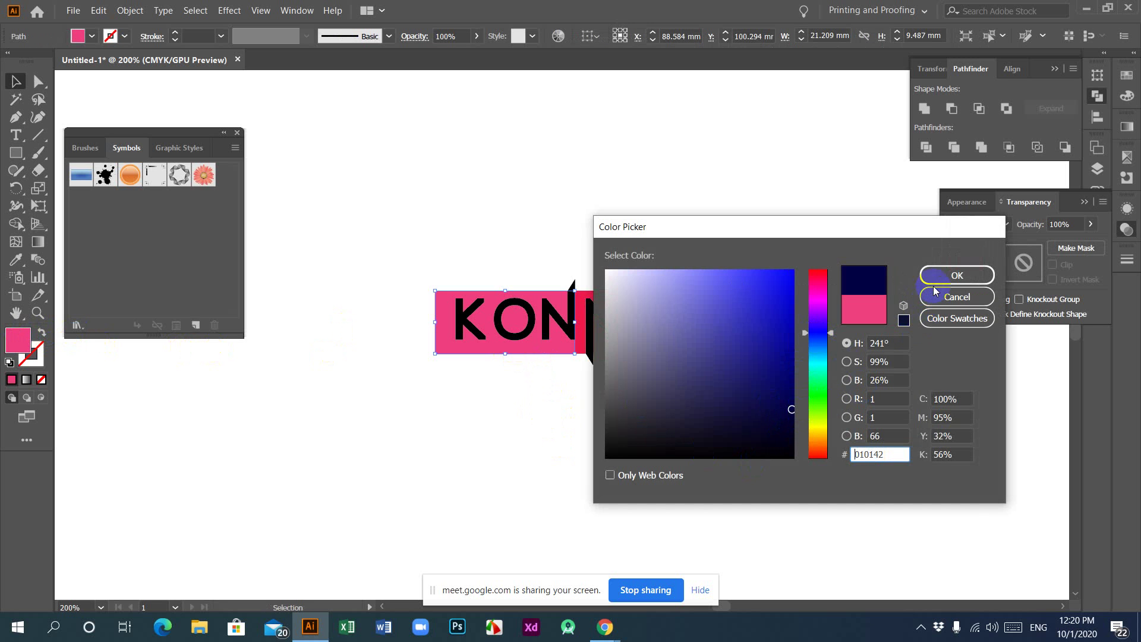
click(611, 382)
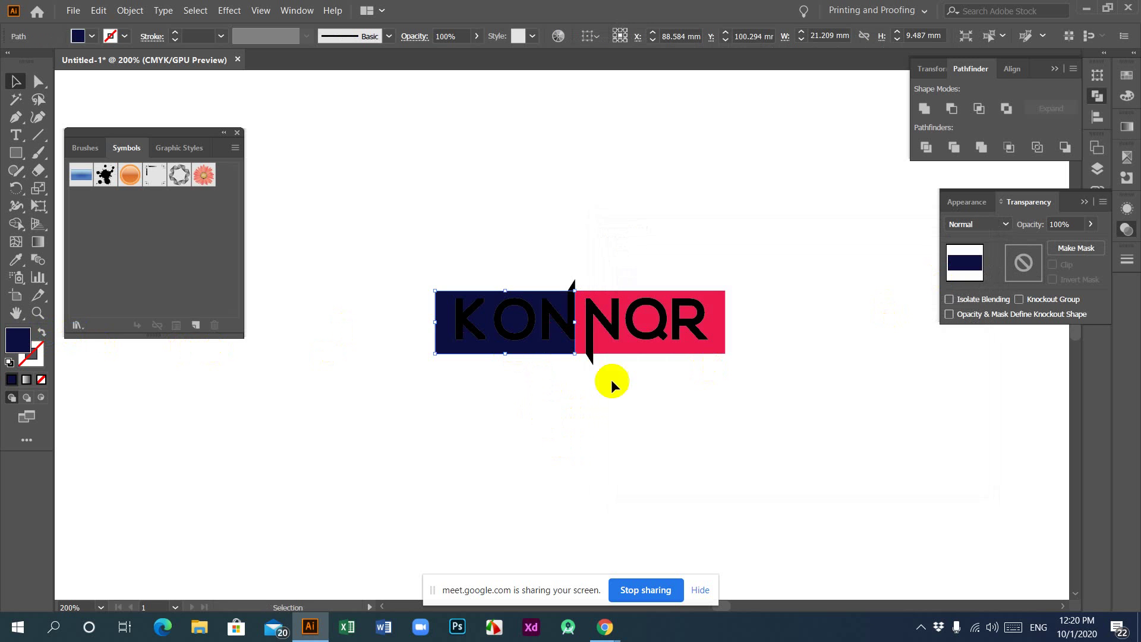
Change the fill of the rectangle's red half to light blue, hex 3A96DB, and deselect it.
click(518, 351)
click(658, 352)
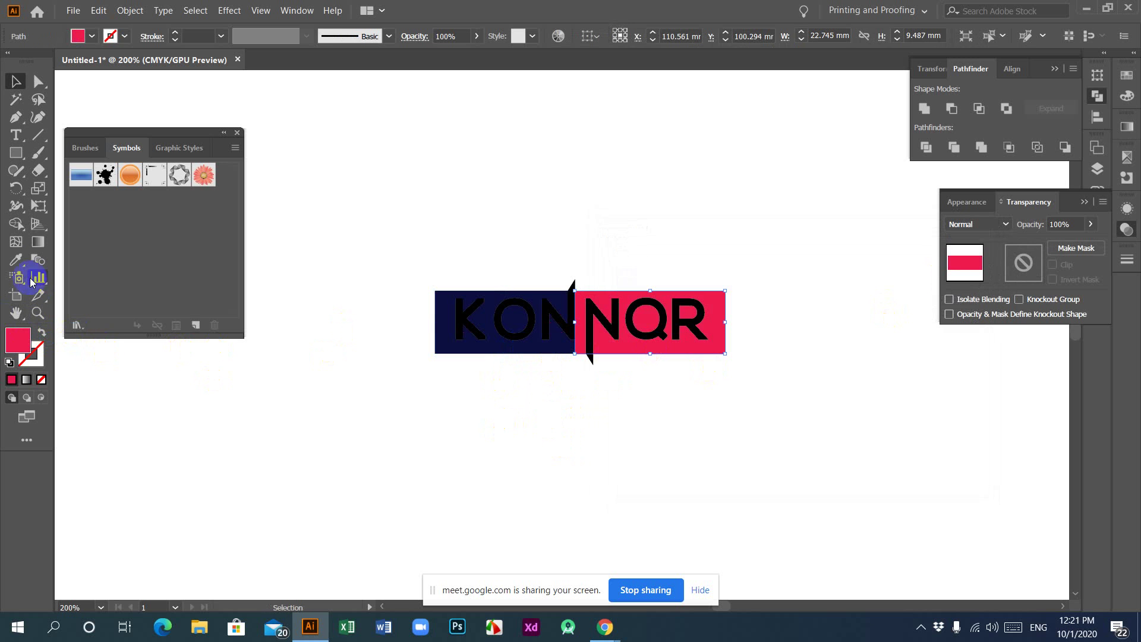
click(16, 260)
click(501, 346)
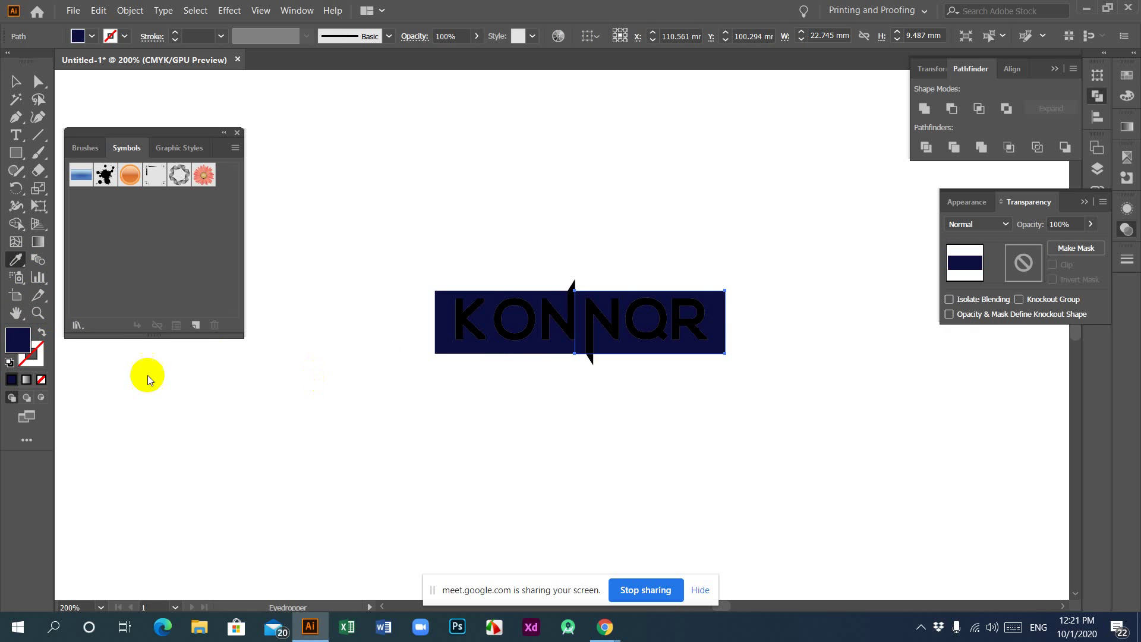
double_click(18, 340)
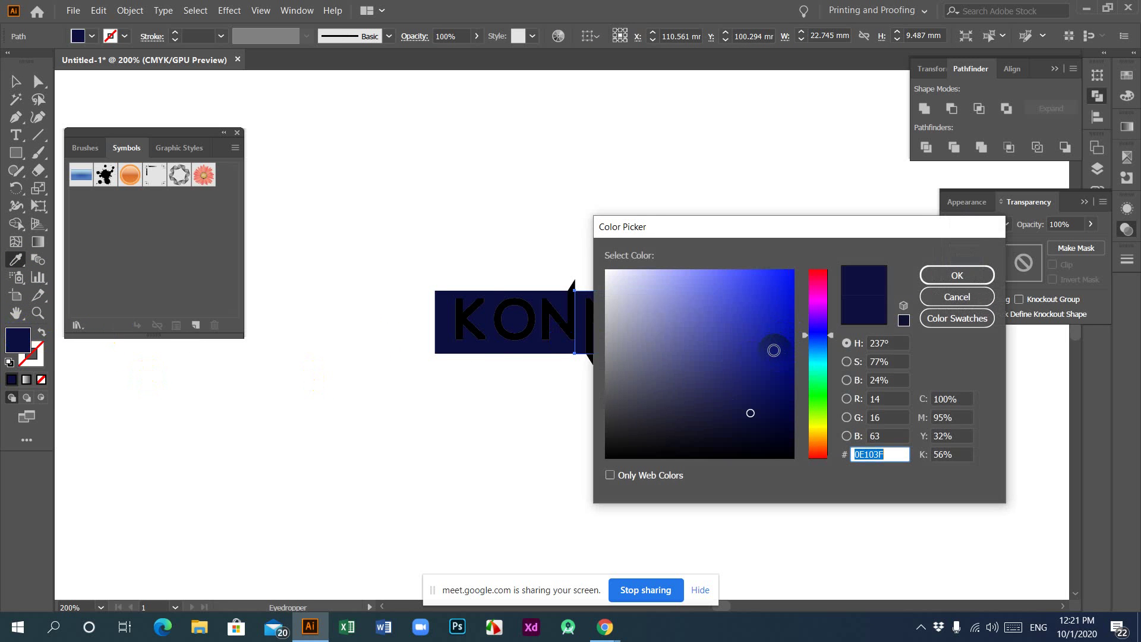
drag(829, 331, 829, 351)
click(746, 295)
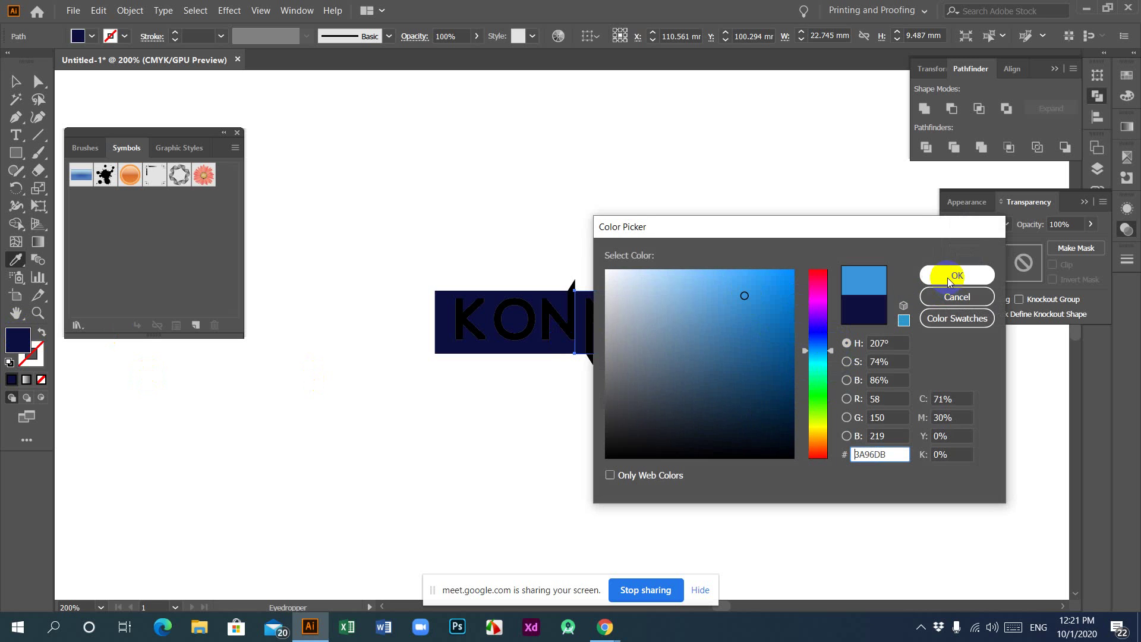
click(946, 275)
click(16, 81)
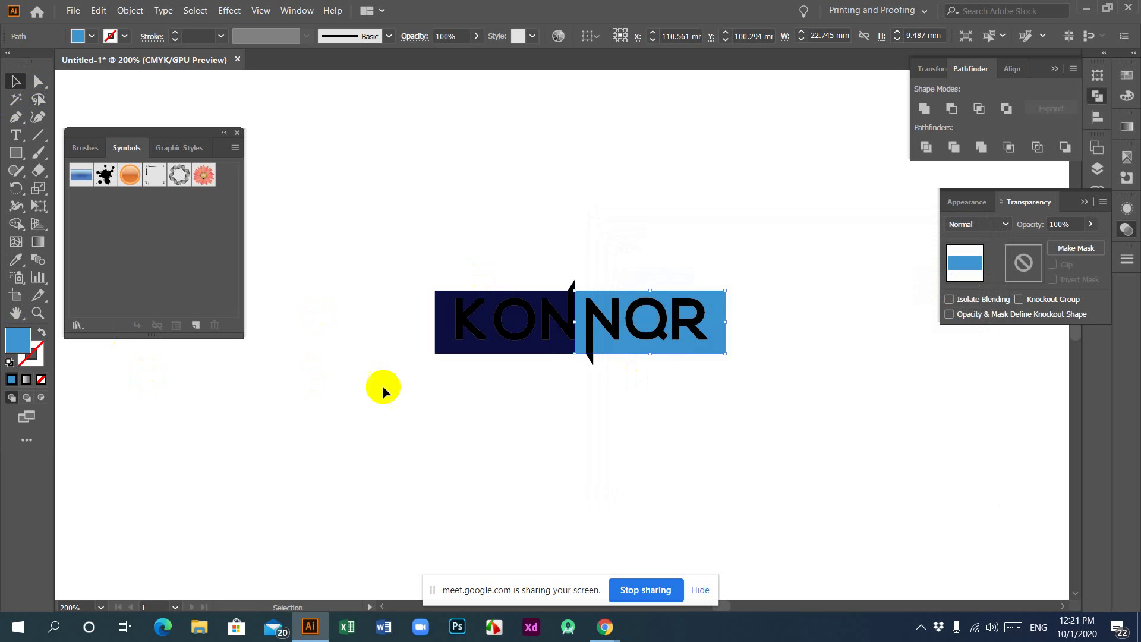
click(590, 376)
click(568, 344)
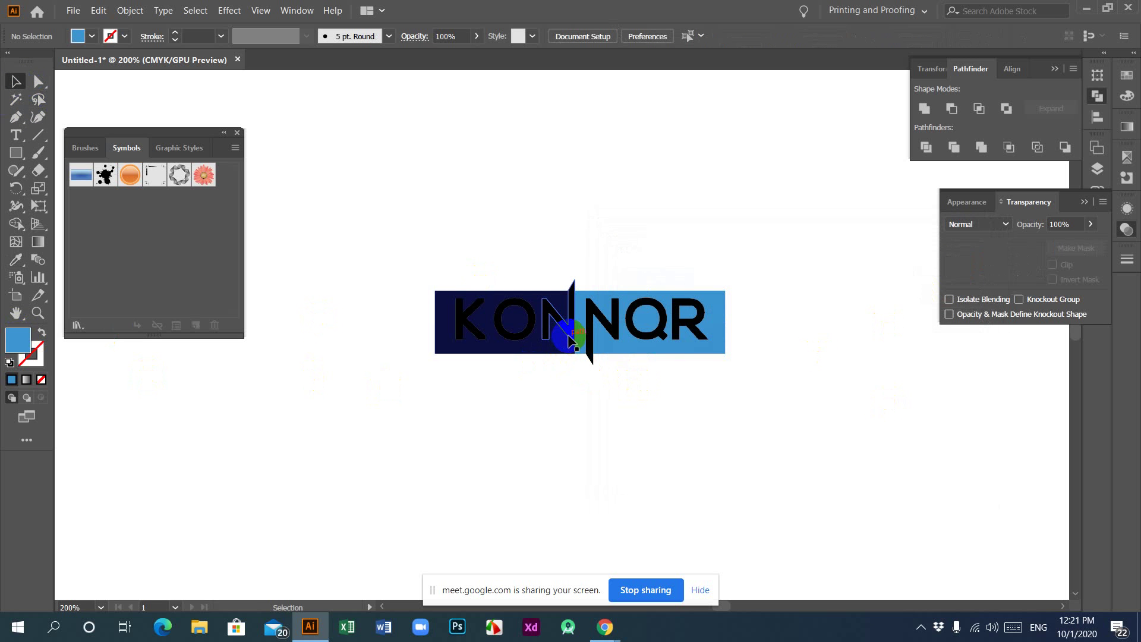
shift+click(654, 334)
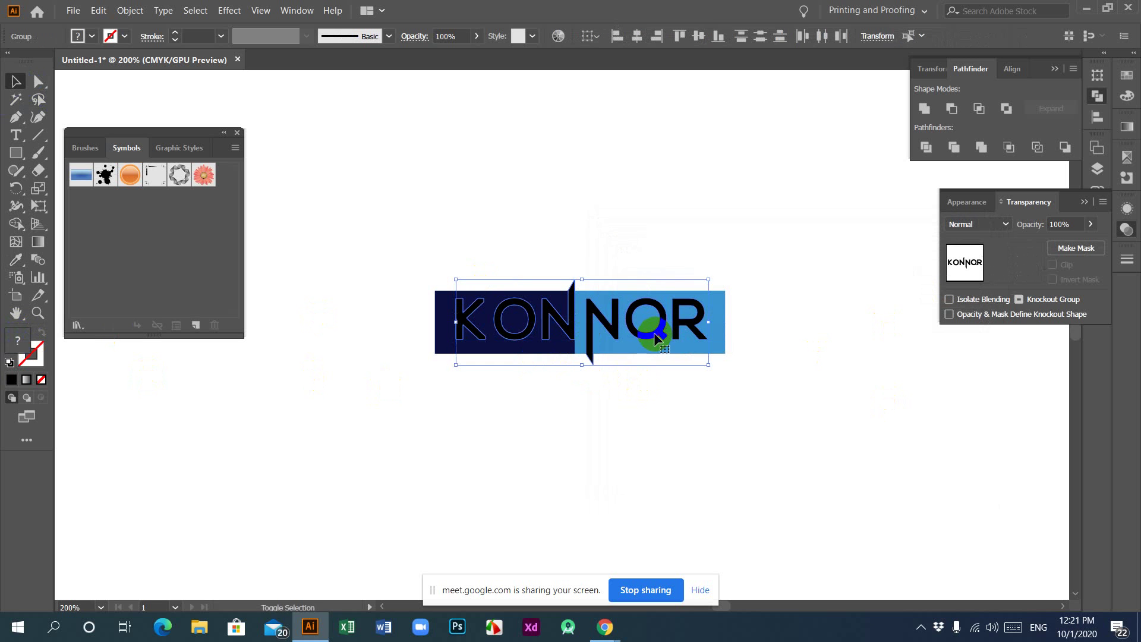
click(607, 406)
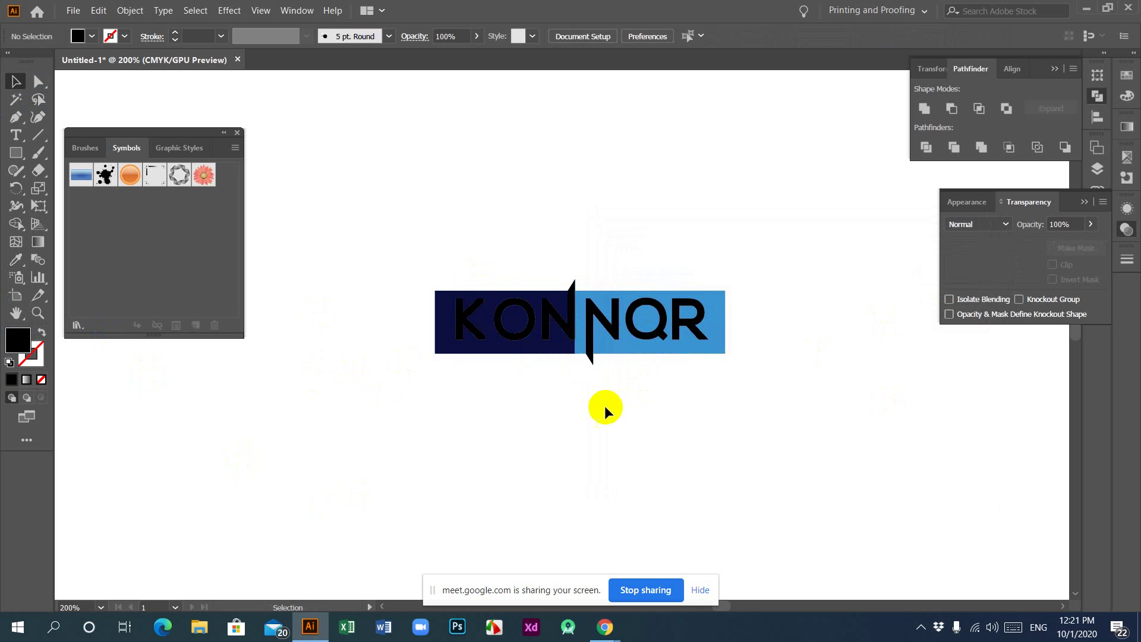
Fill both letter groups with white sampled from the blank canvas using the Eyedropper, and deselect them.
click(642, 333)
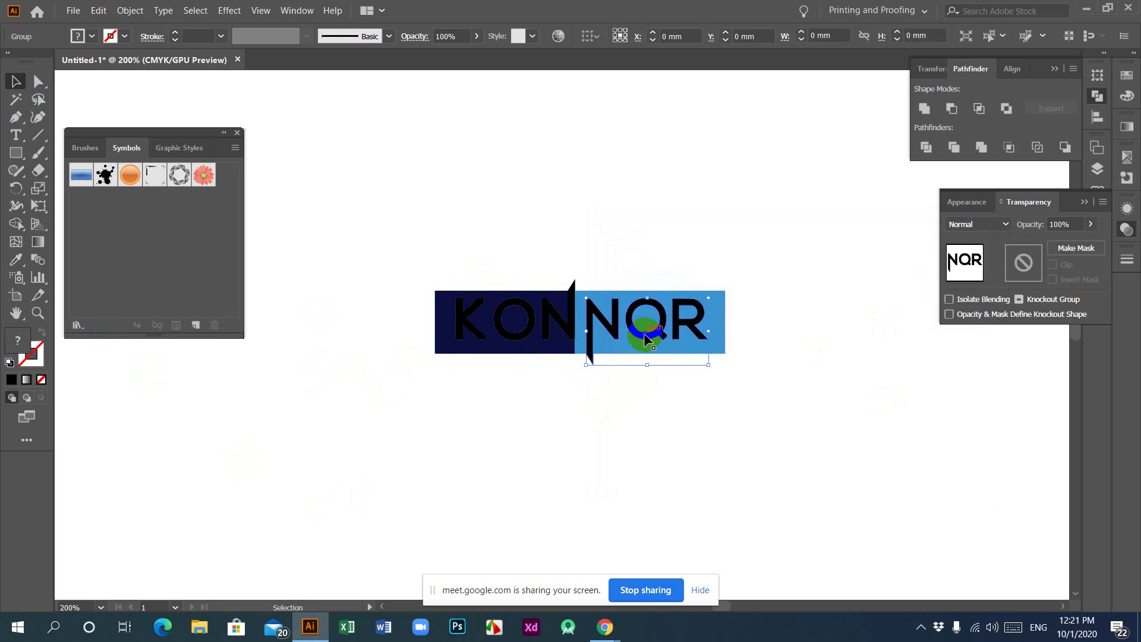
shift+click(473, 333)
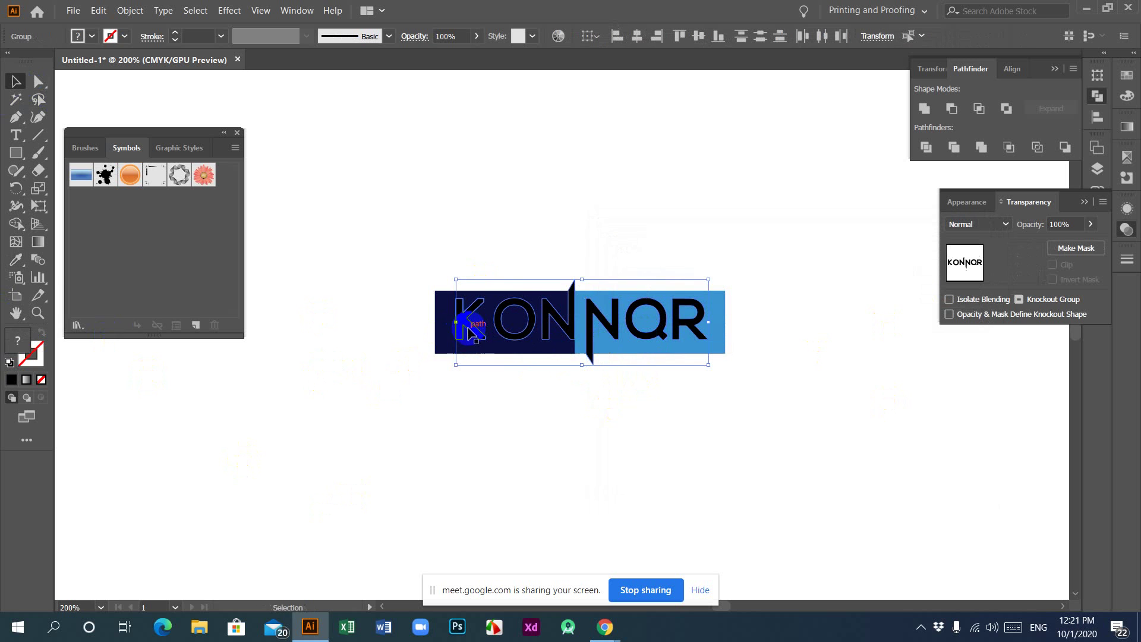
click(16, 259)
click(364, 412)
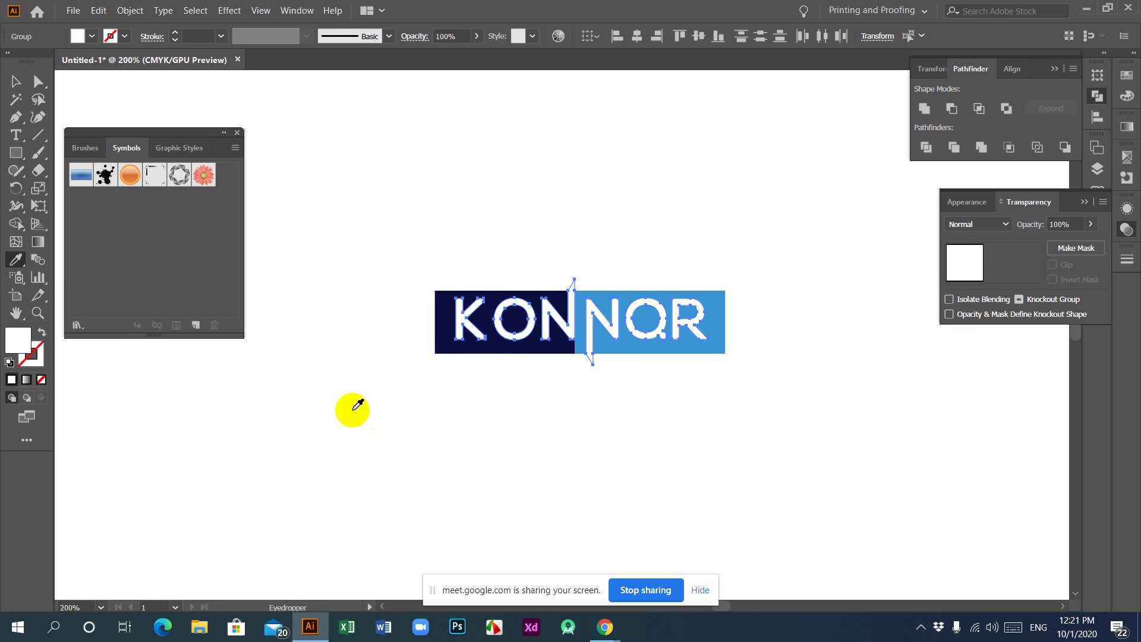
click(15, 81)
click(417, 212)
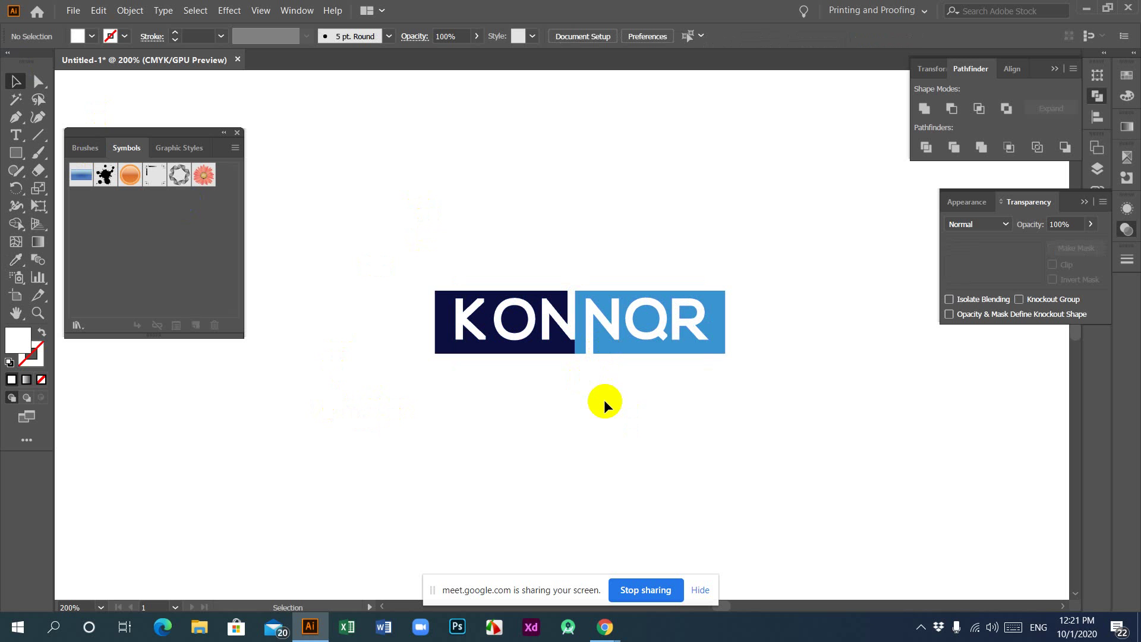
Inspect the logo's outlines and the pointed N stems where they cross the edges of the two coloured halves.
drag(378, 249, 786, 389)
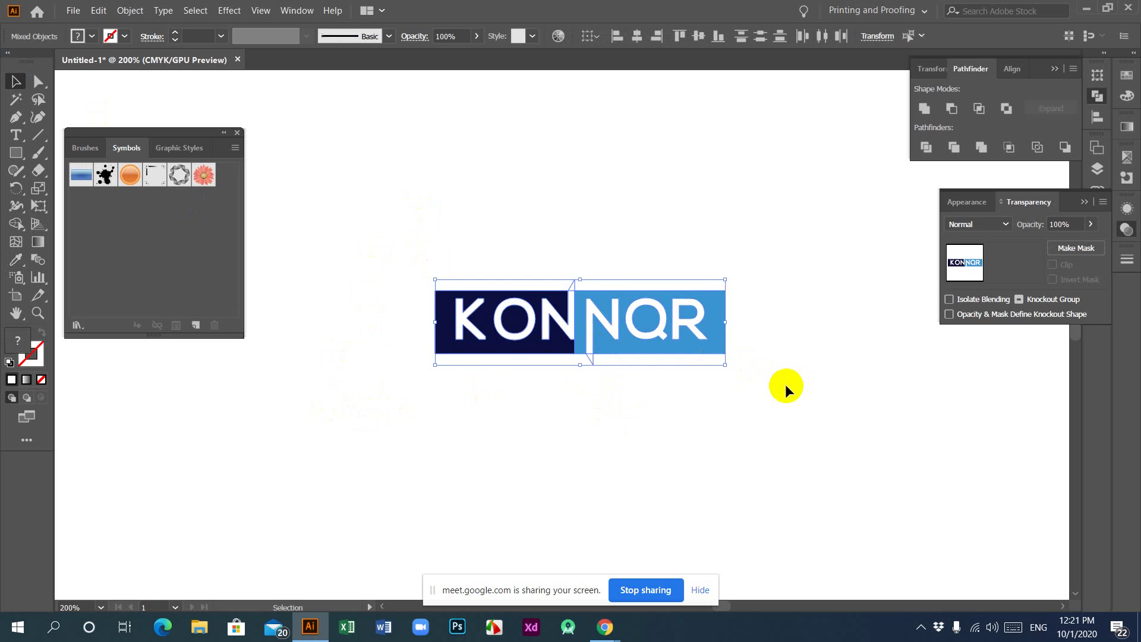
click(636, 418)
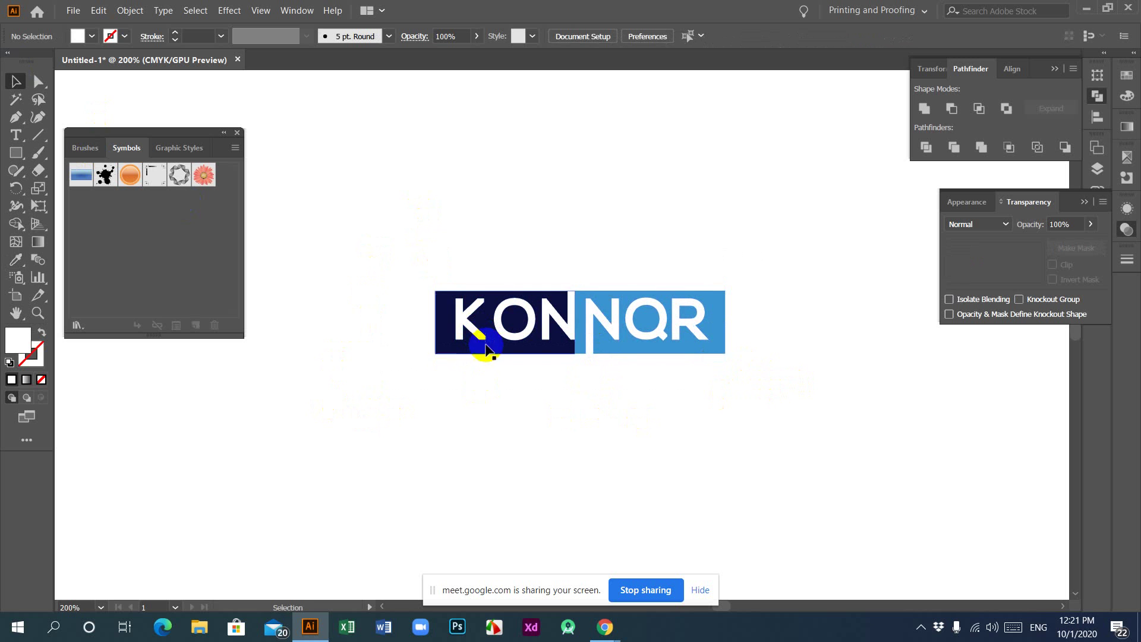
key(ctrl+plus)
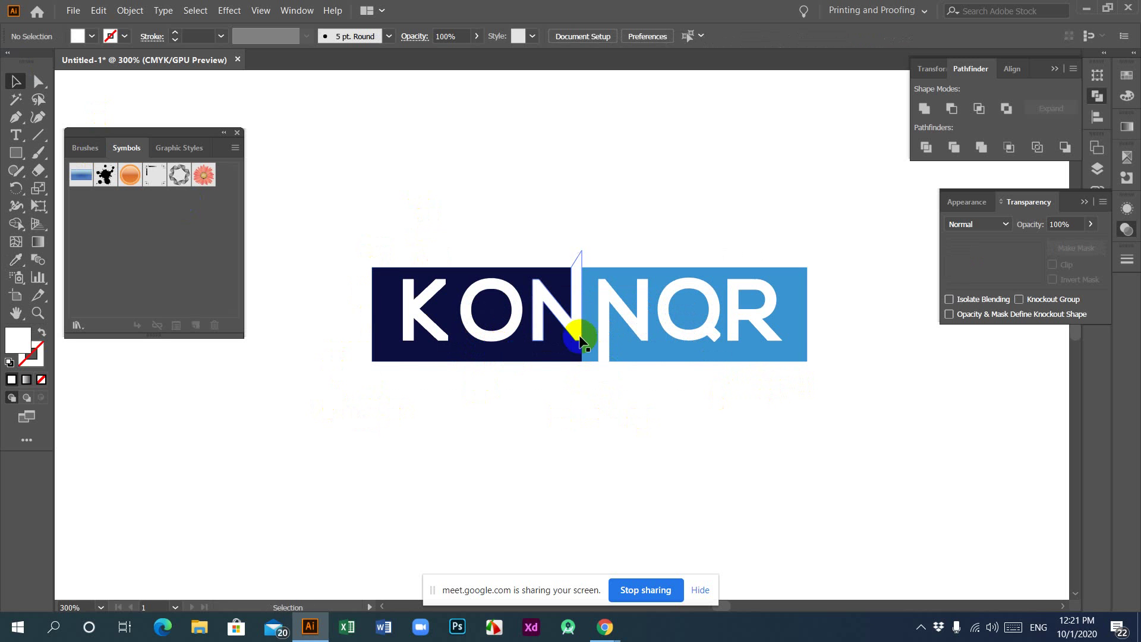
click(580, 324)
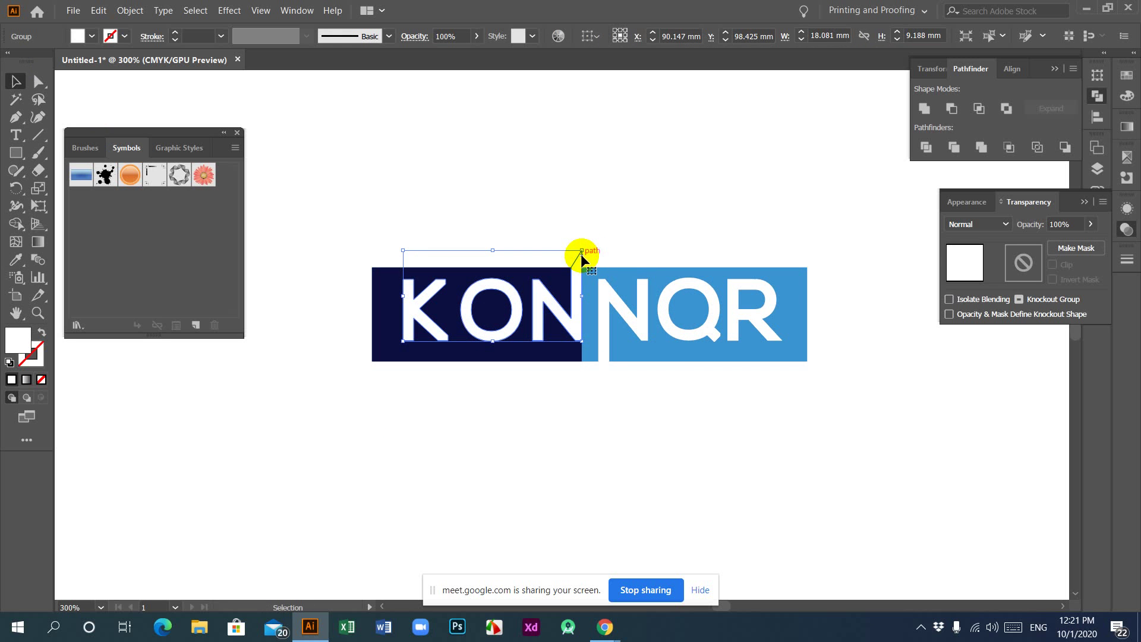
click(585, 407)
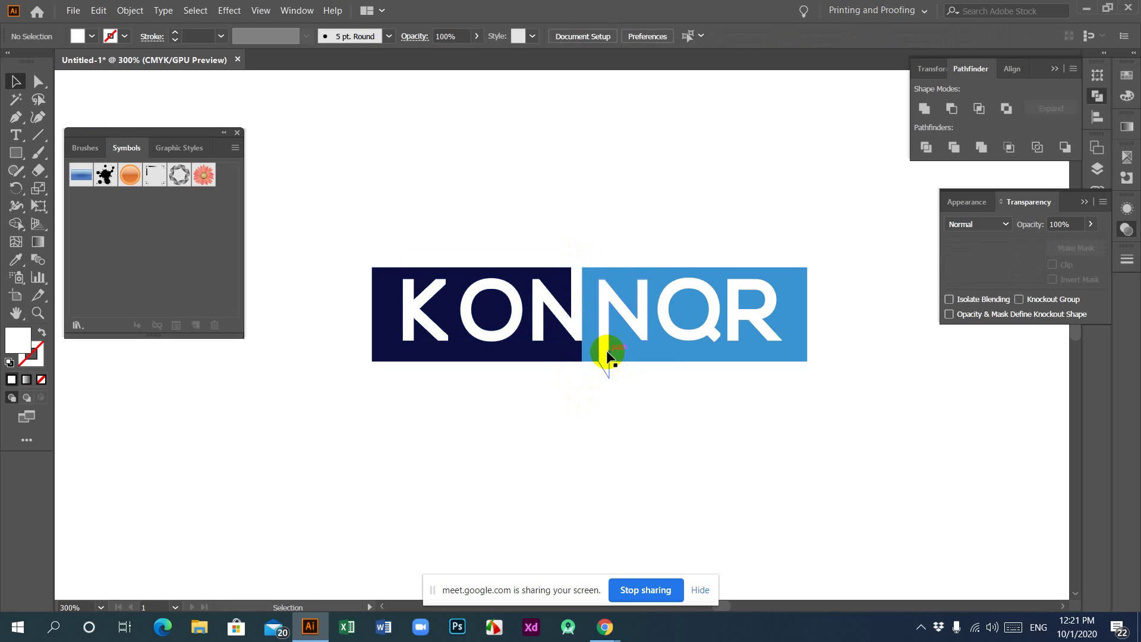
click(600, 370)
click(594, 412)
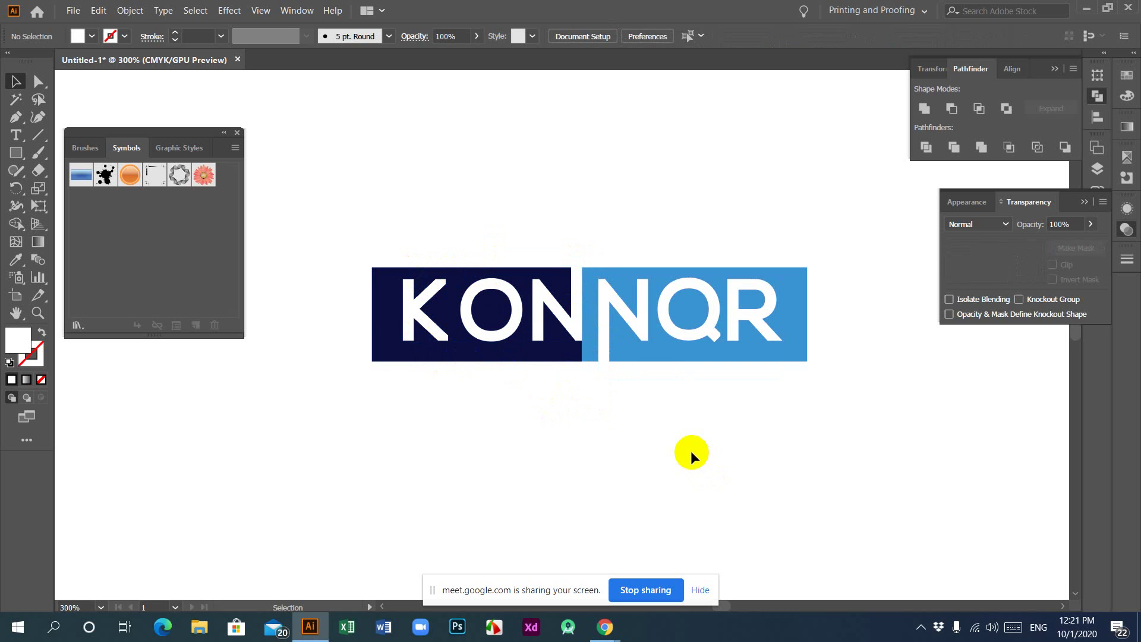
Shorten the navy and light blue halves together from their lower edge to a height of about 8.59 mm, and deselect them.
click(544, 360)
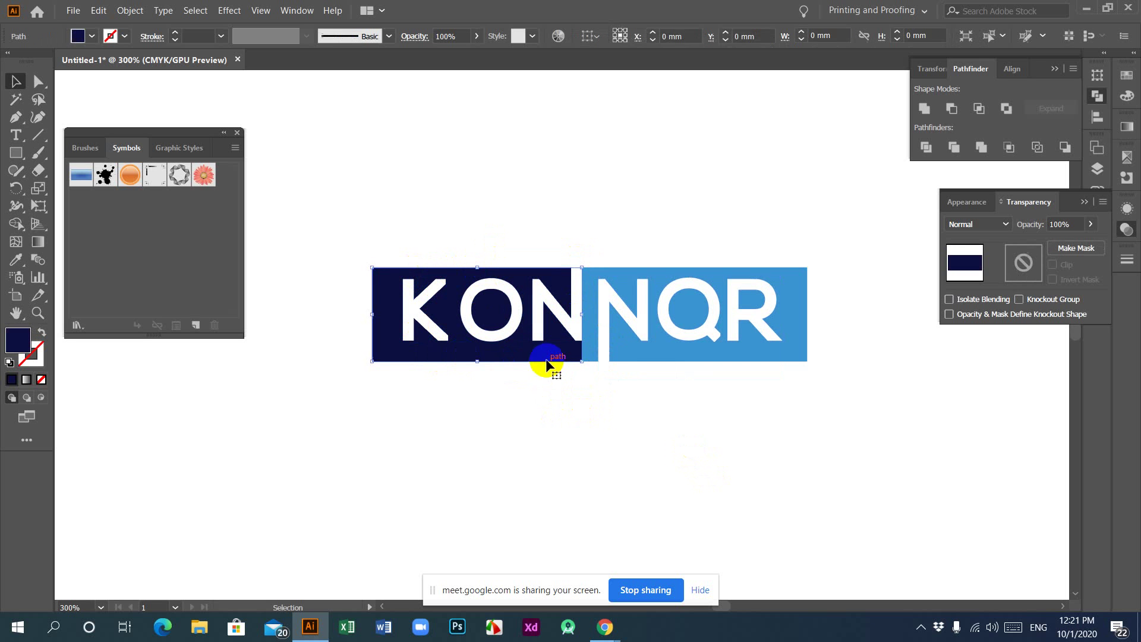
mouse_move(643, 356)
mouse_down()
mouse_move(588, 353)
mouse_move(640, 394)
mouse_up()
click(690, 401)
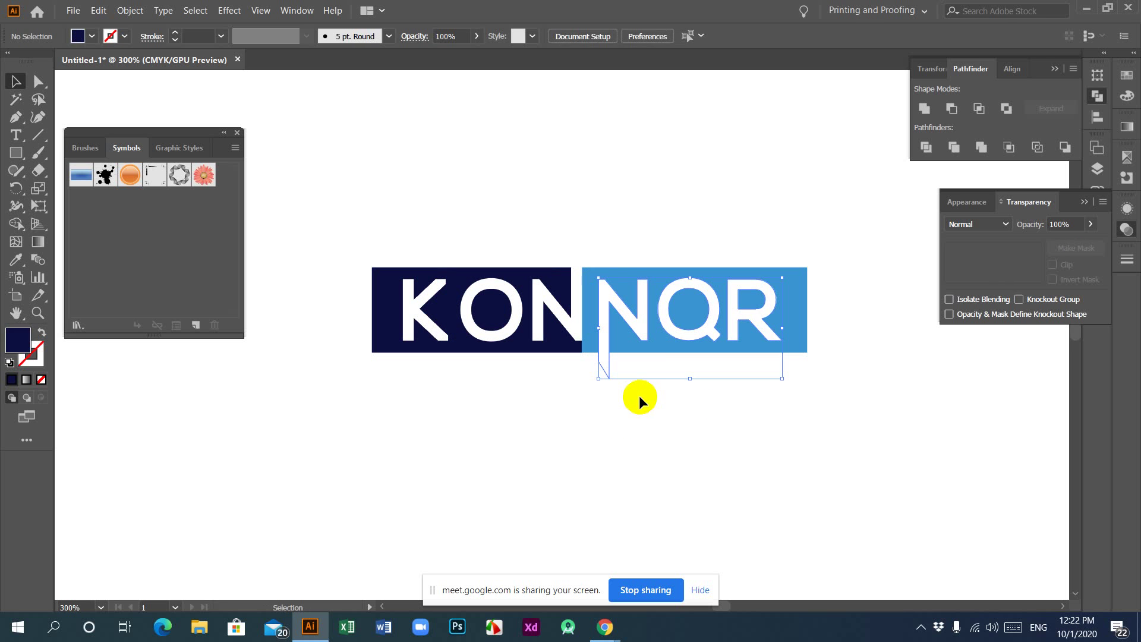
click(671, 397)
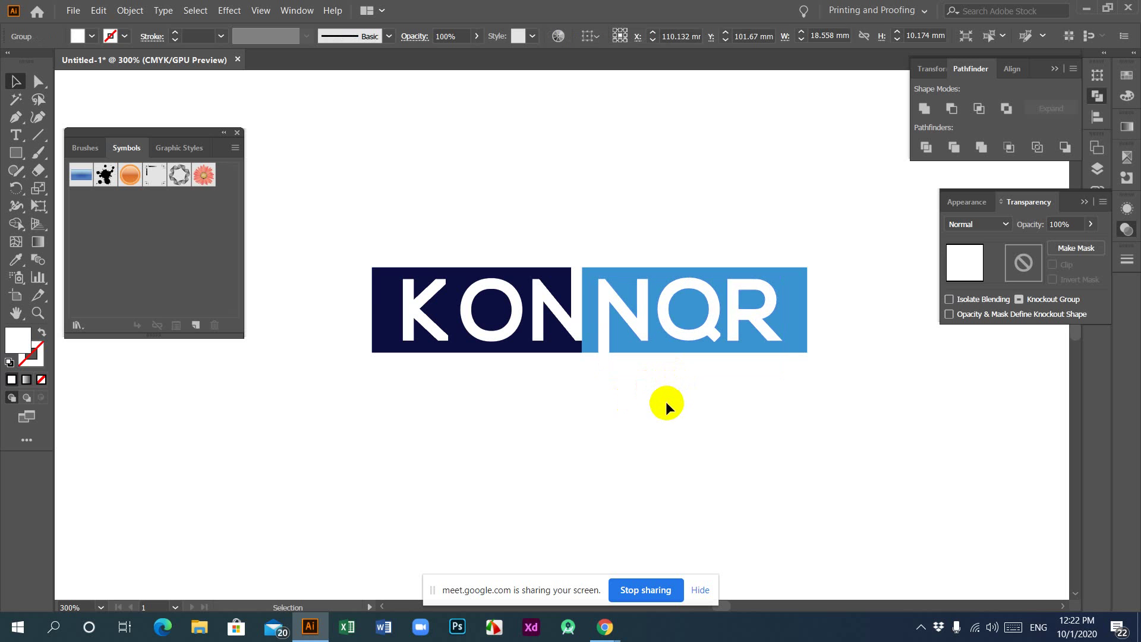
drag(352, 226, 838, 407)
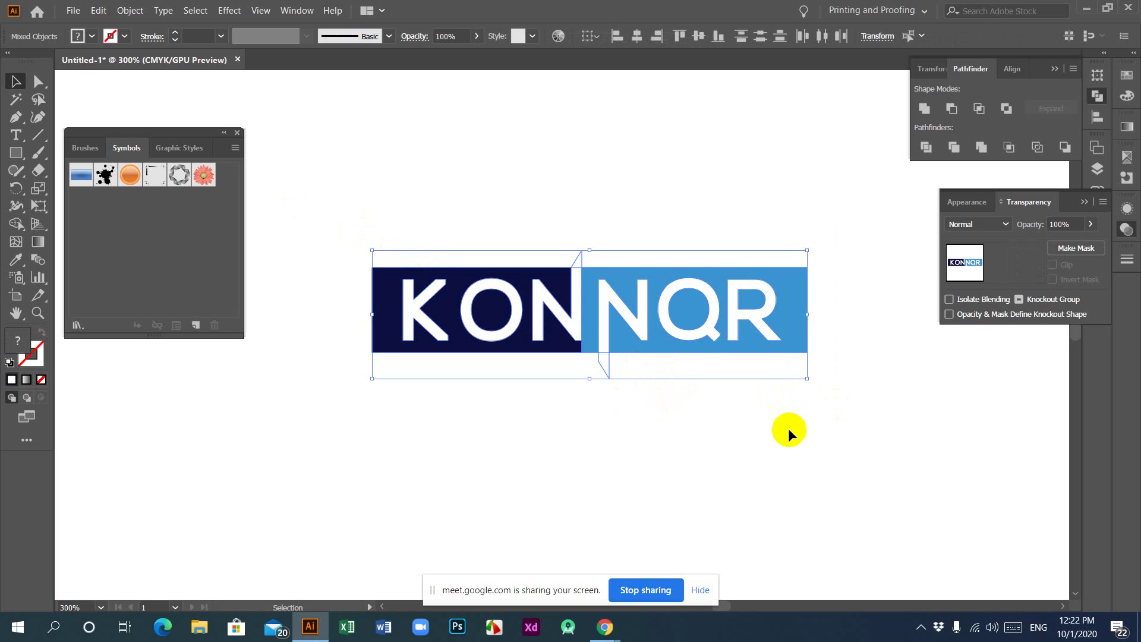
click(741, 432)
Round only the upper-left corner of the navy half with the Direct Selection tool.
click(371, 316)
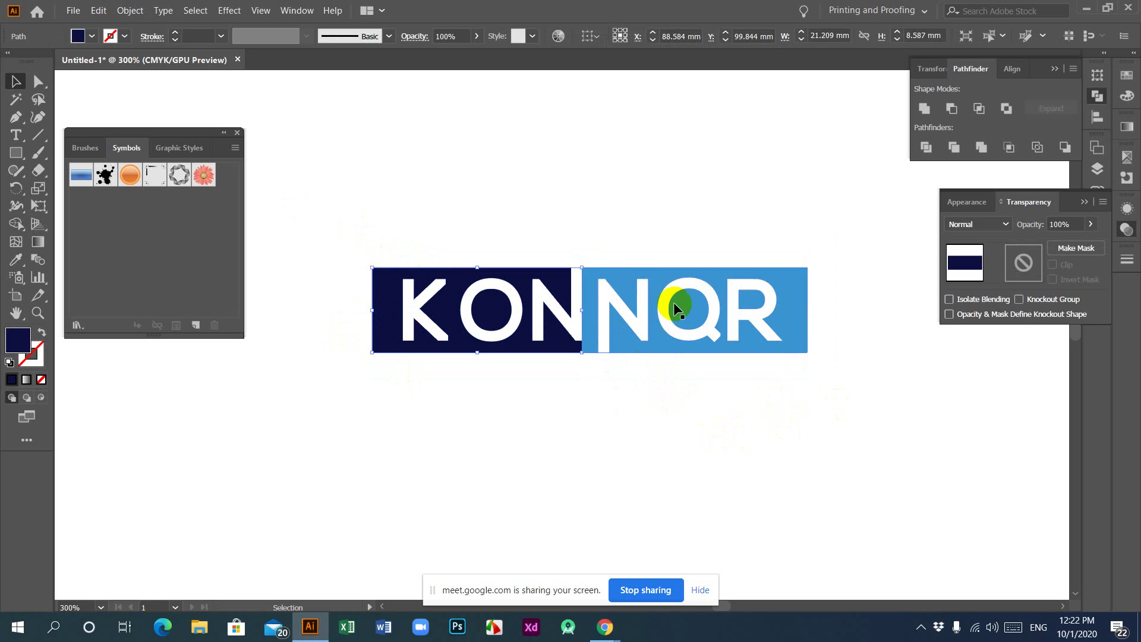
shift+click(618, 270)
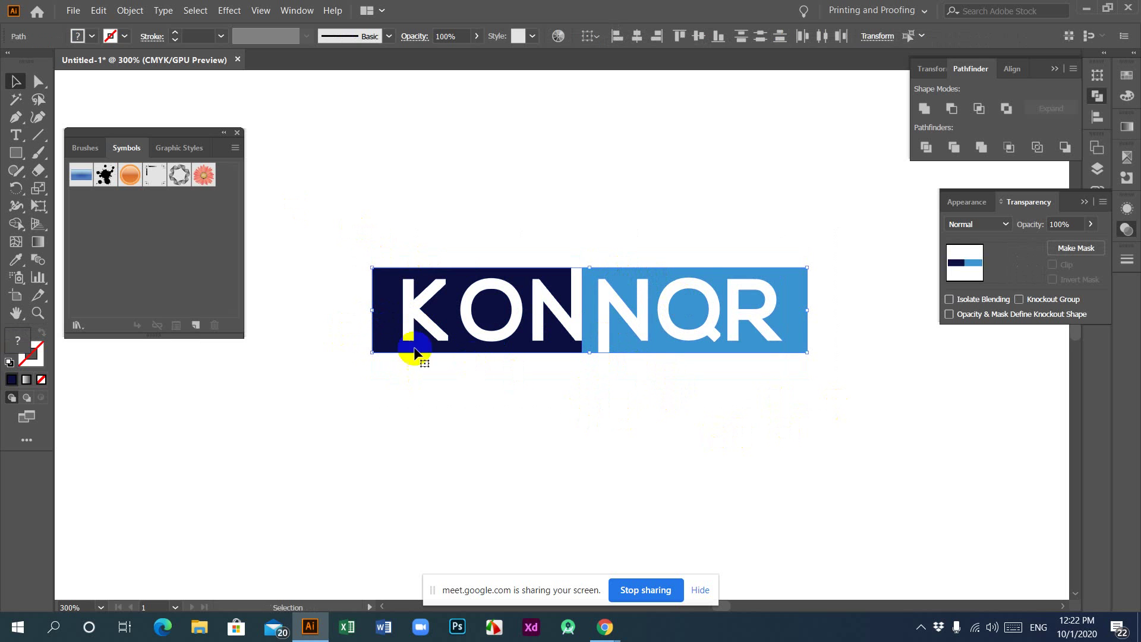
click(391, 312)
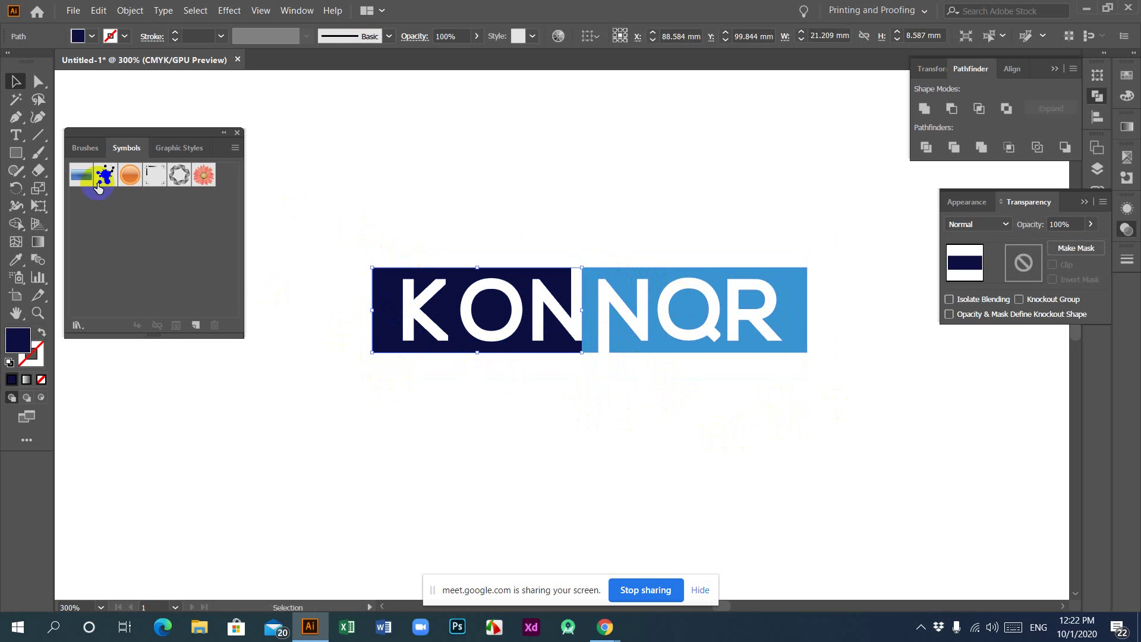
click(38, 81)
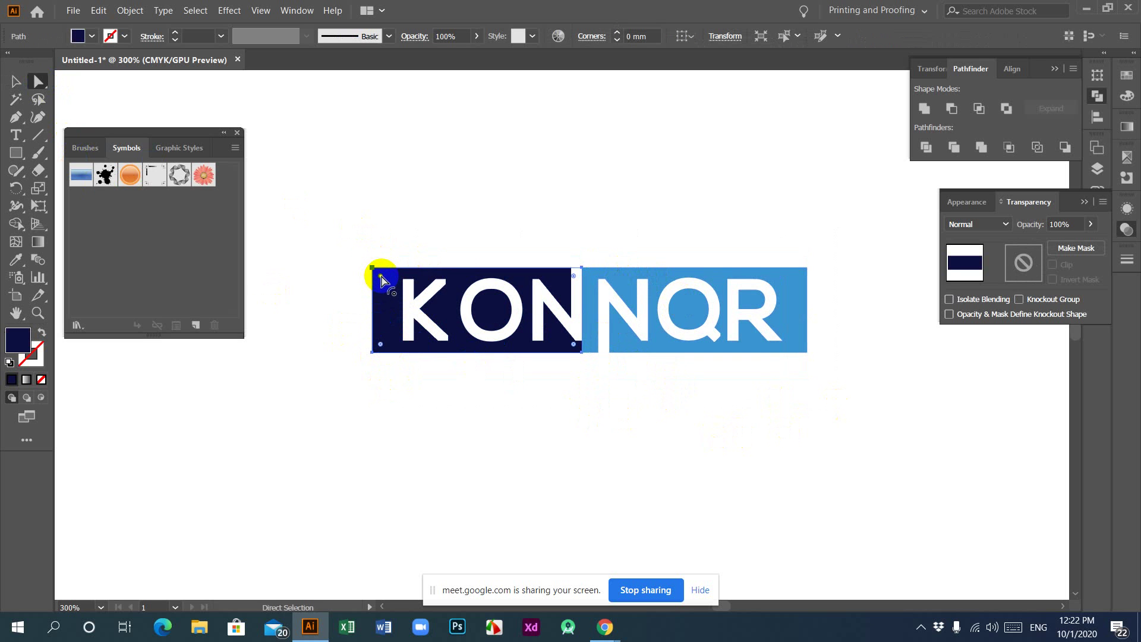
drag(382, 278, 418, 298)
Round only the lower-right corner of the light blue half to a radius of about 3.33 mm, and deselect it.
click(794, 340)
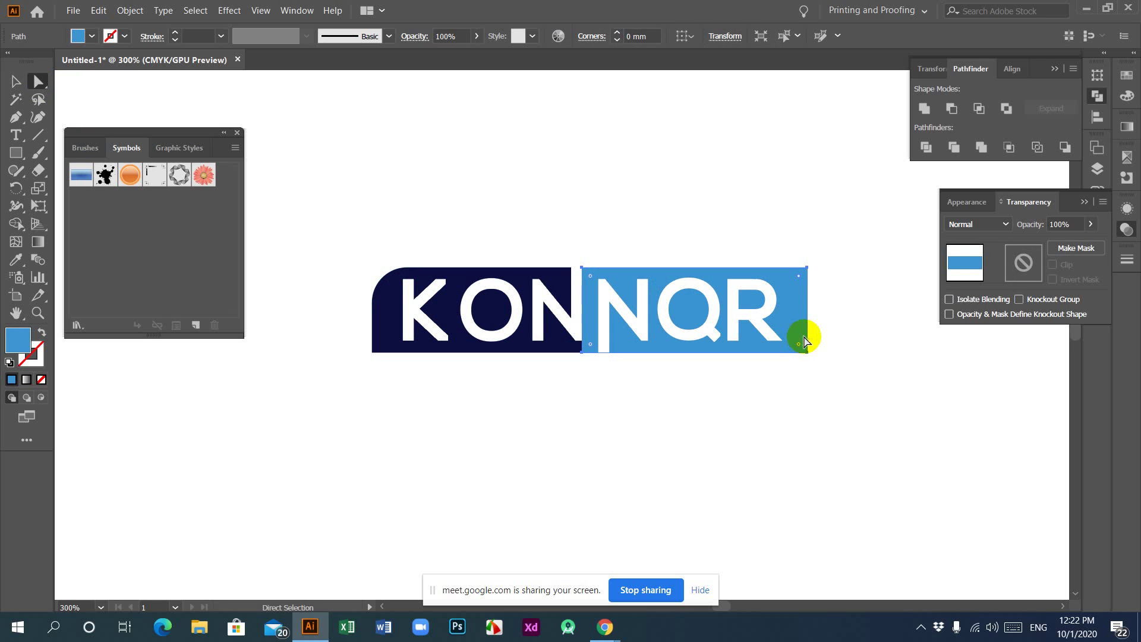
drag(799, 346, 764, 315)
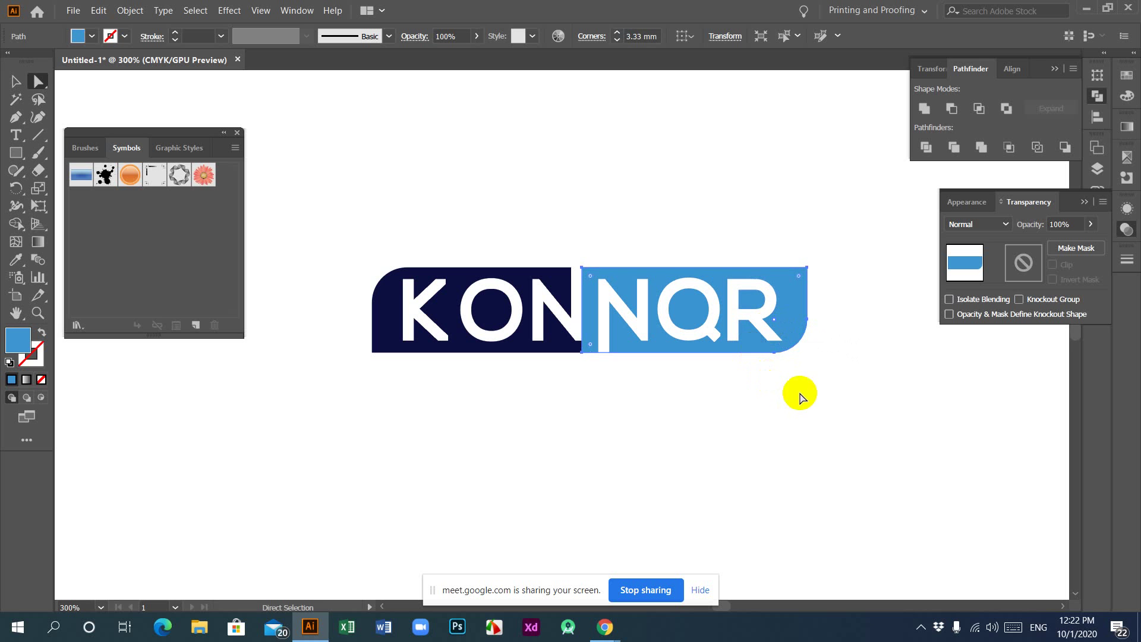
click(626, 409)
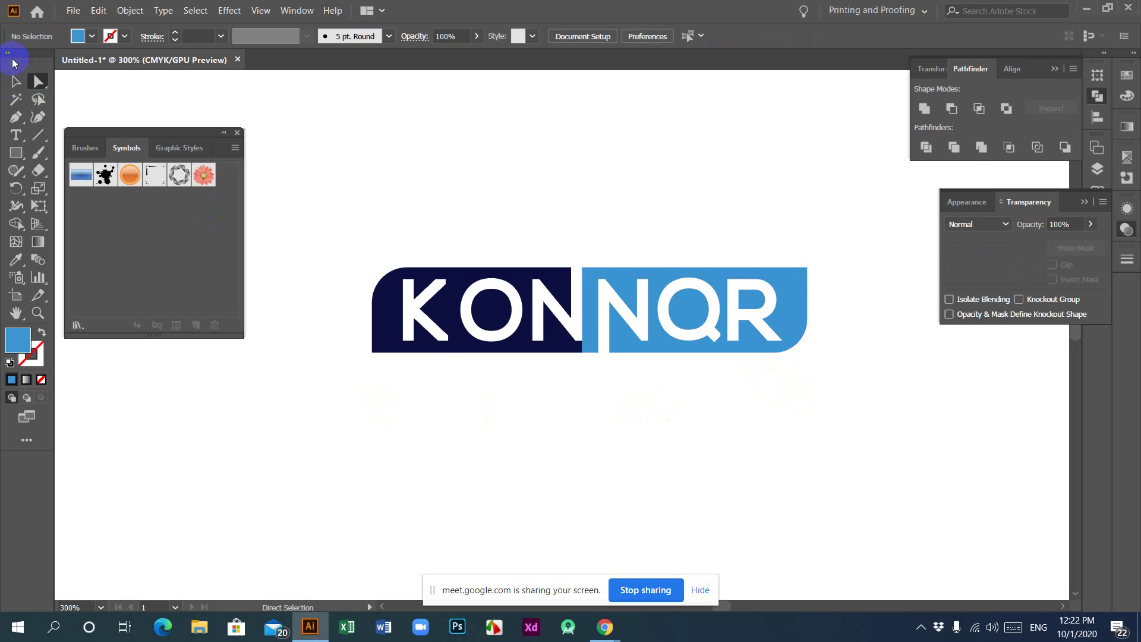
Review the outlines and overall look of the rounded two-tone logo, close up and at 100% zoom.
click(16, 81)
drag(336, 232, 872, 444)
click(691, 434)
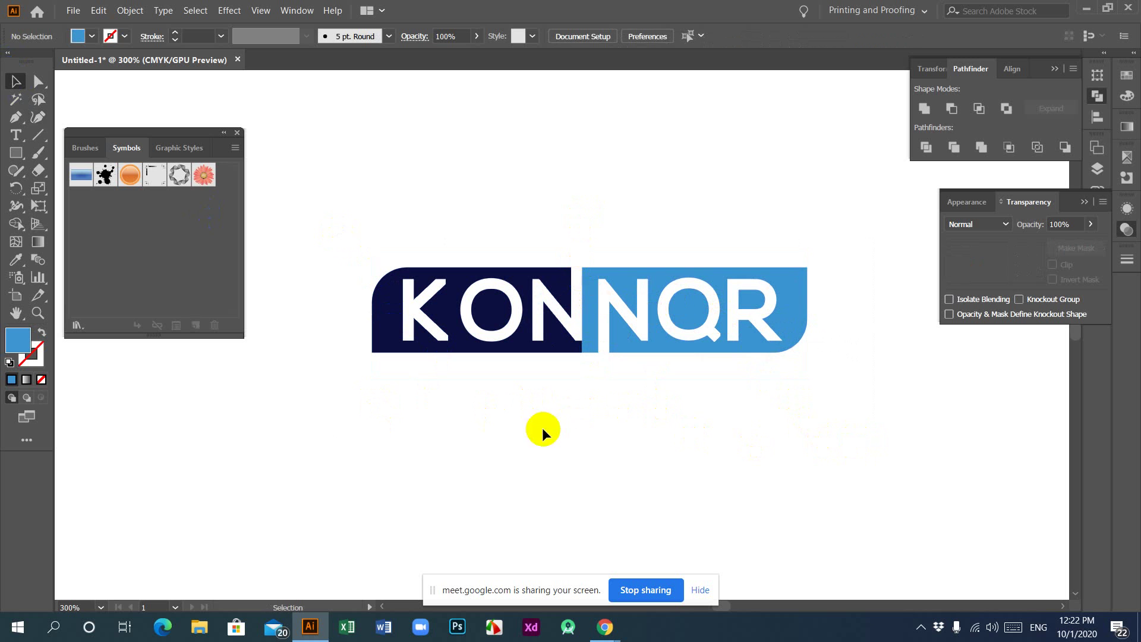
drag(337, 221, 859, 471)
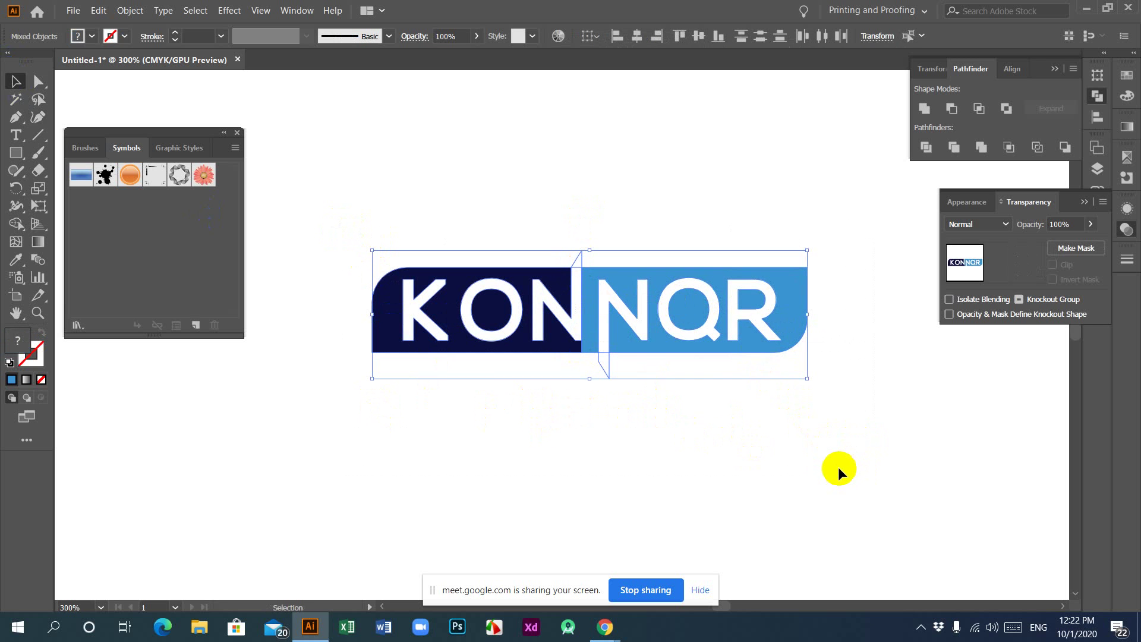
click(809, 460)
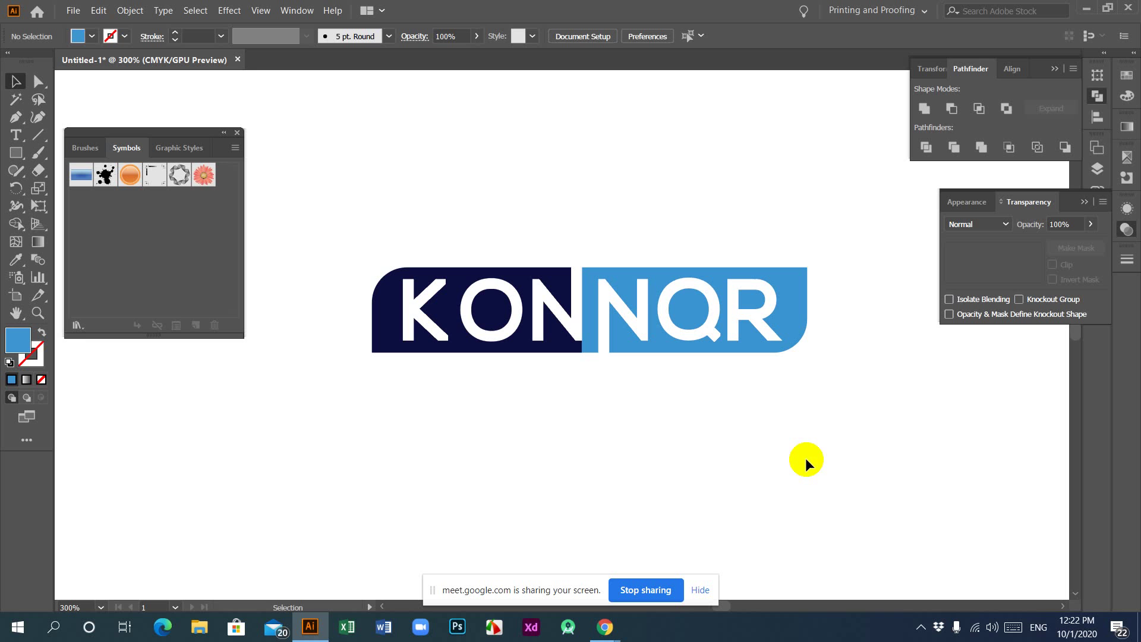
key(ctrl+minus)
key(ctrl+minus)
key(ctrl+minus)
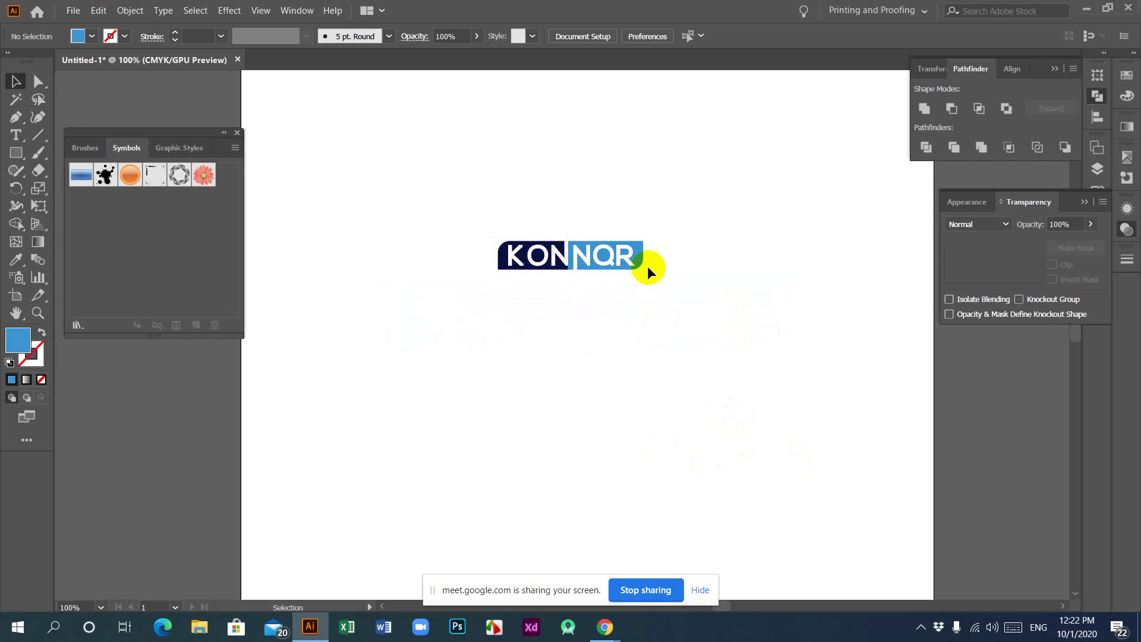
drag(408, 204, 743, 374)
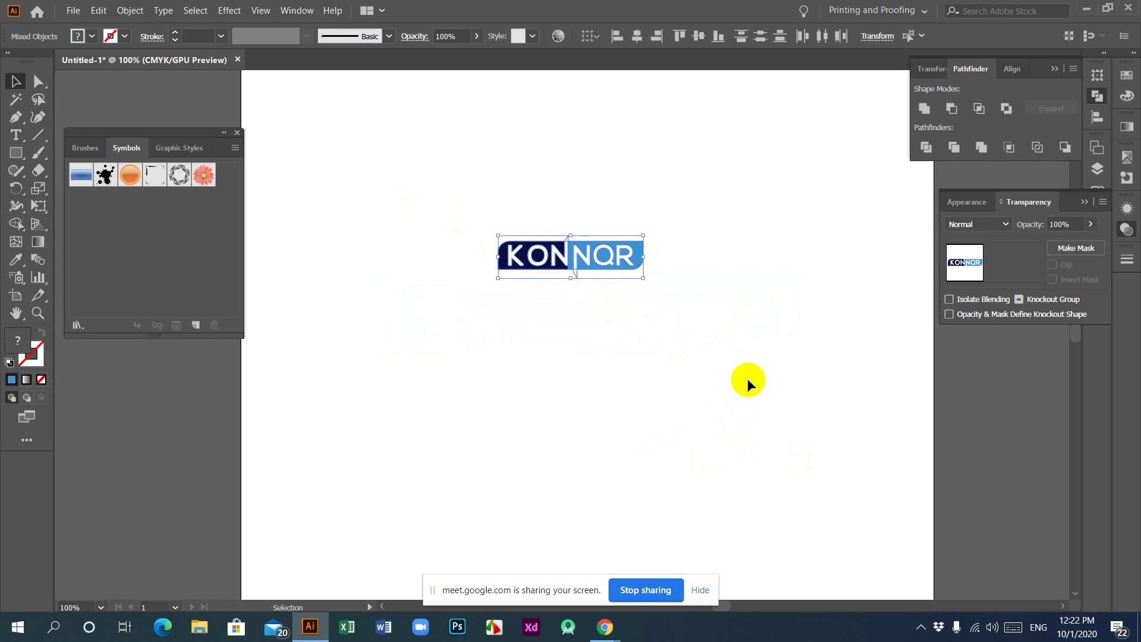
click(733, 377)
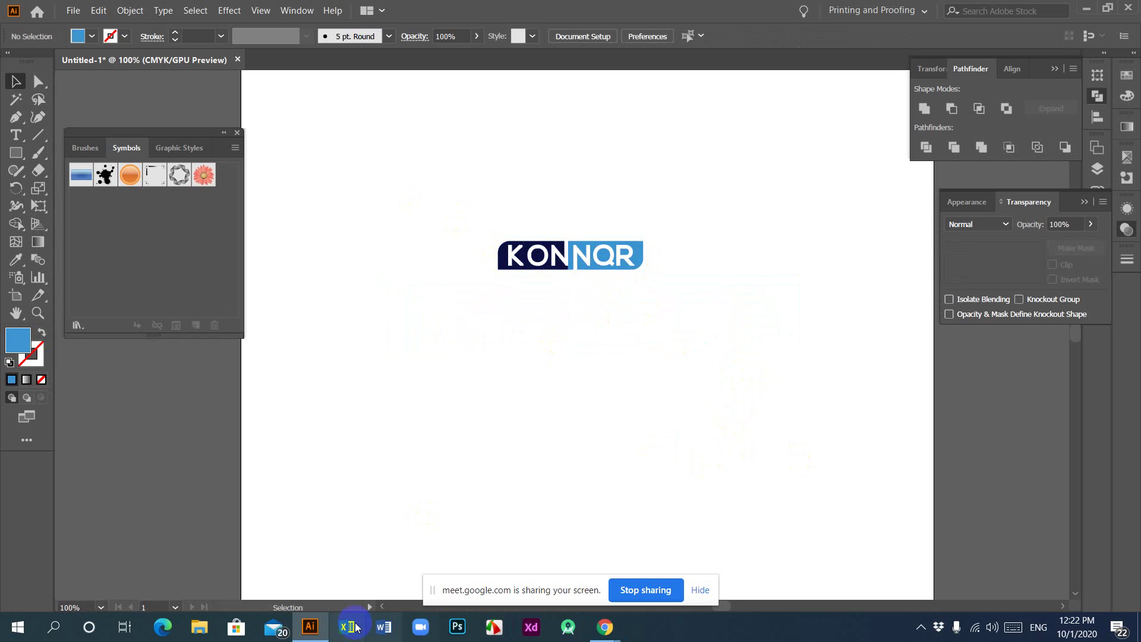
click(309, 627)
click(309, 627)
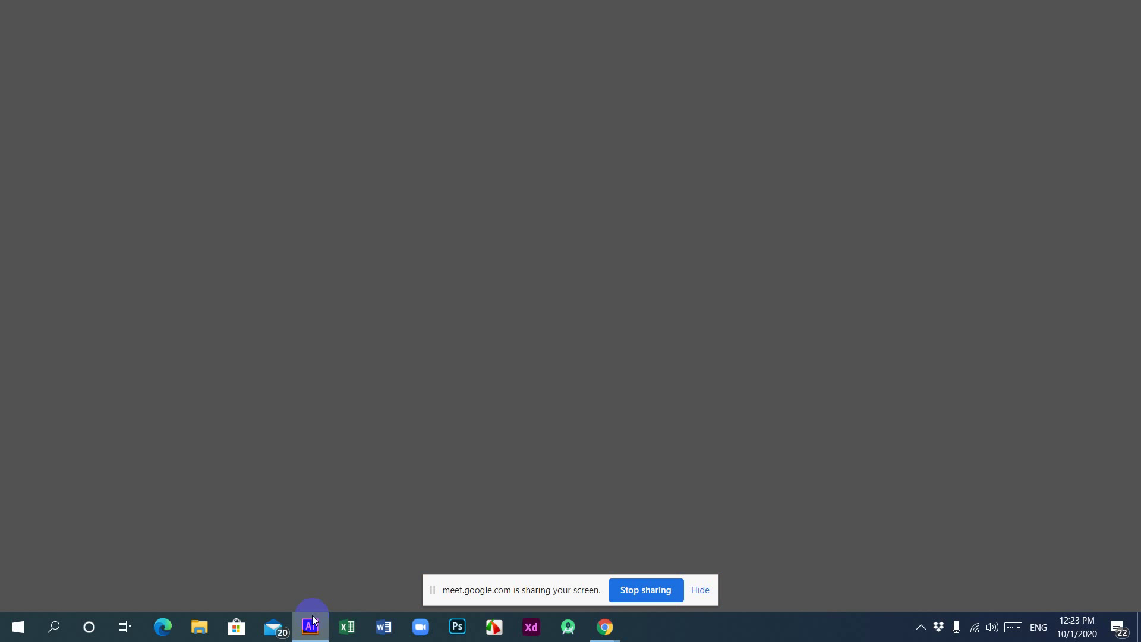
Duplicate the whole logo so that two copies stand one above the other, and deselect them.
drag(397, 175, 823, 356)
mouse_move(589, 256)
mouse_down()
mouse_move(588, 150)
mouse_move(589, 233)
mouse_up()
click(646, 359)
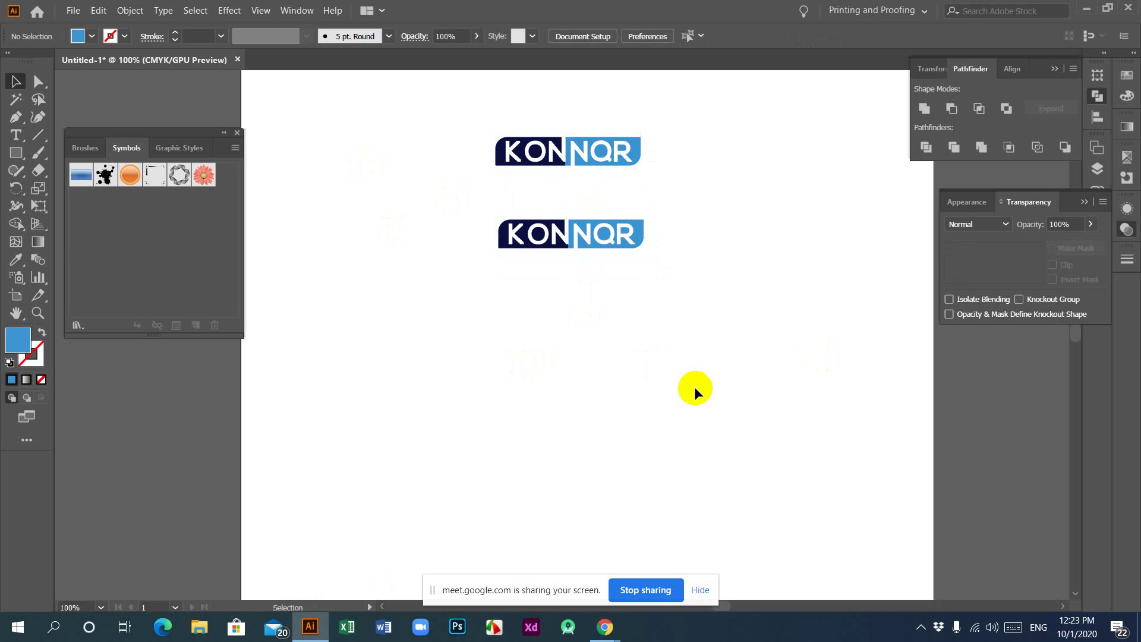
Change the fill of the lower logo's navy half to black, hex 000000, and deselect it.
key(ctrl+plus)
scroll(707, 397, up, 4)
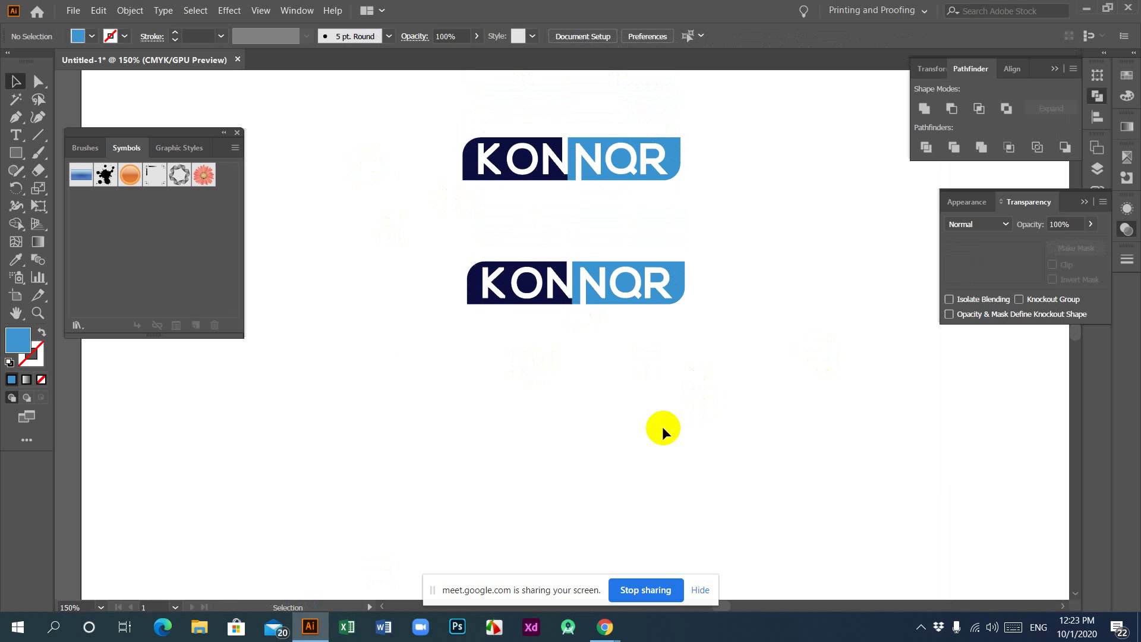
click(515, 306)
double_click(18, 341)
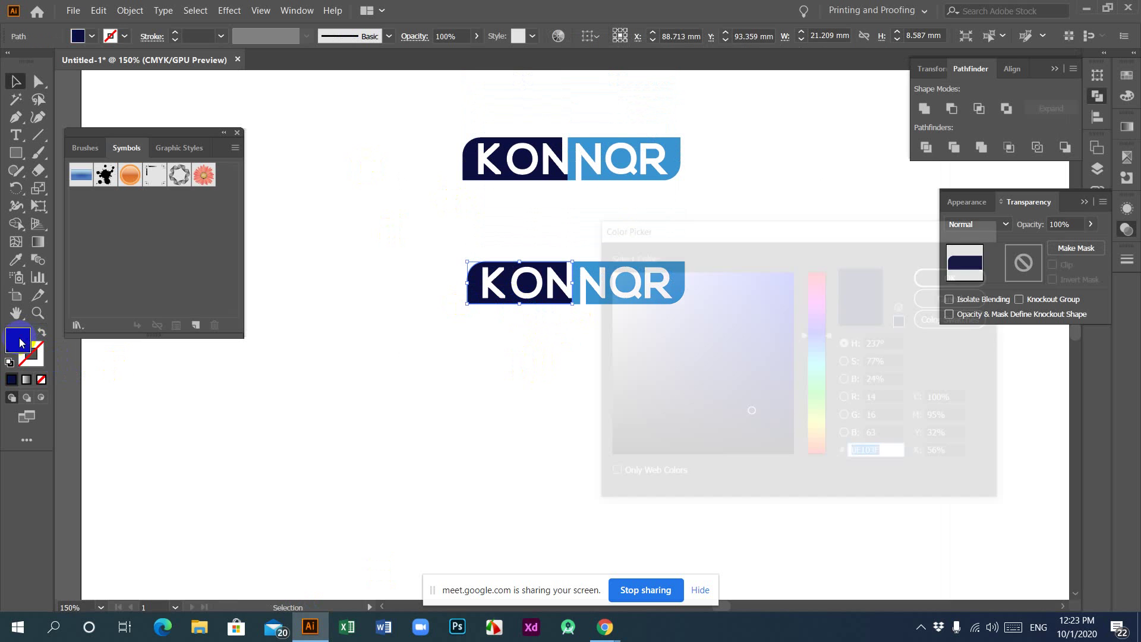
click(793, 457)
click(962, 277)
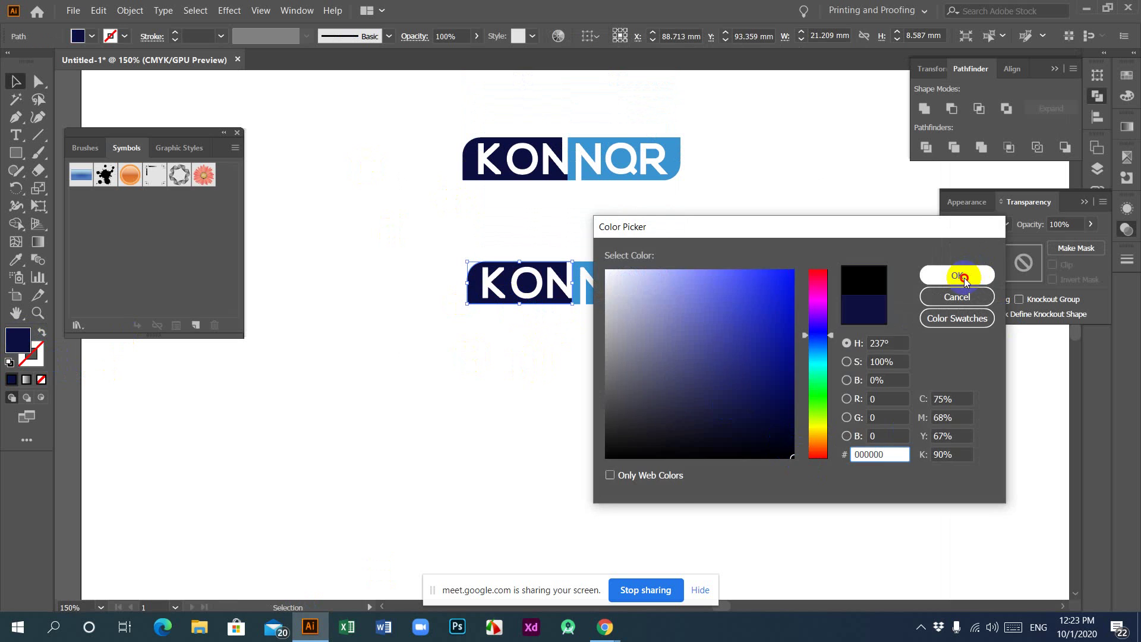
click(665, 333)
Change the fill of the lower logo's light blue half to white, hex FFFFFF, and deselect it.
click(682, 284)
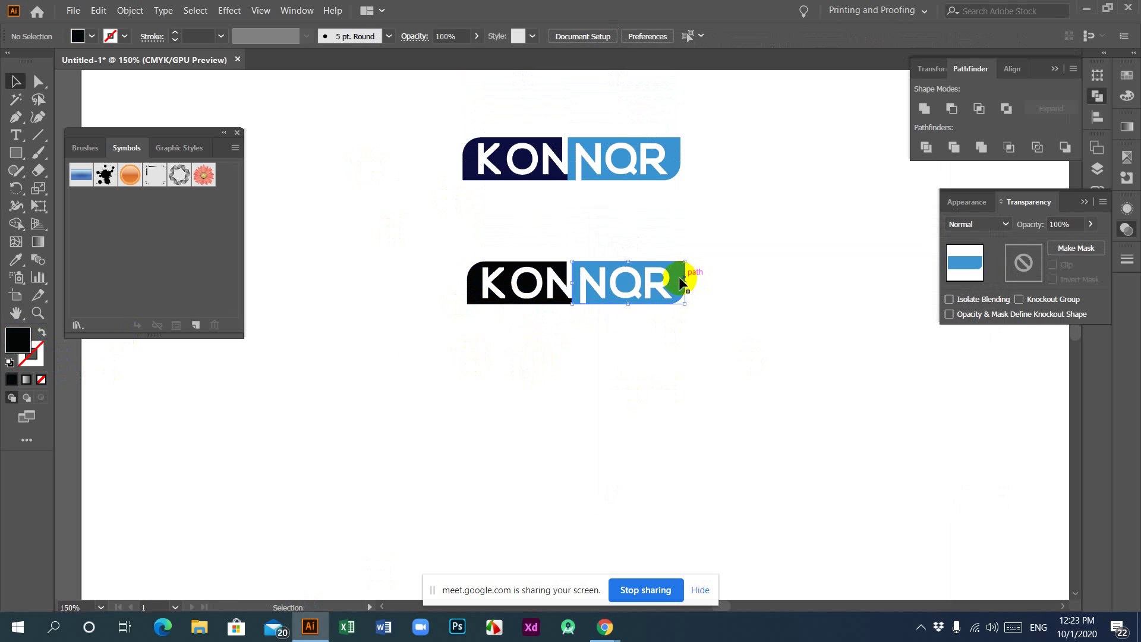
double_click(23, 341)
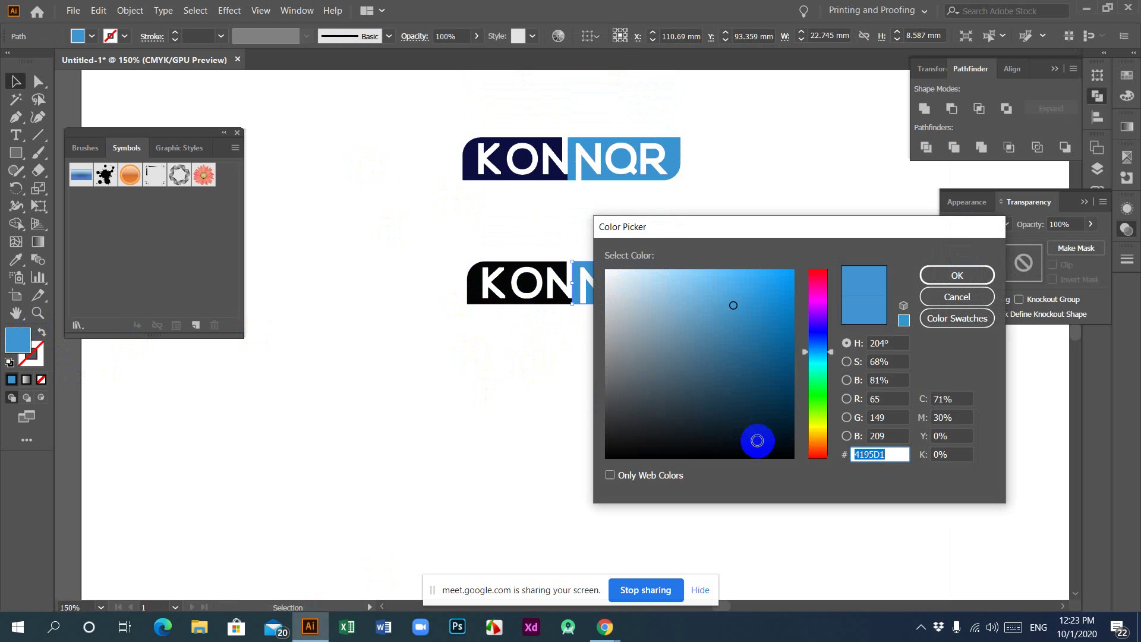
drag(757, 440, 602, 276)
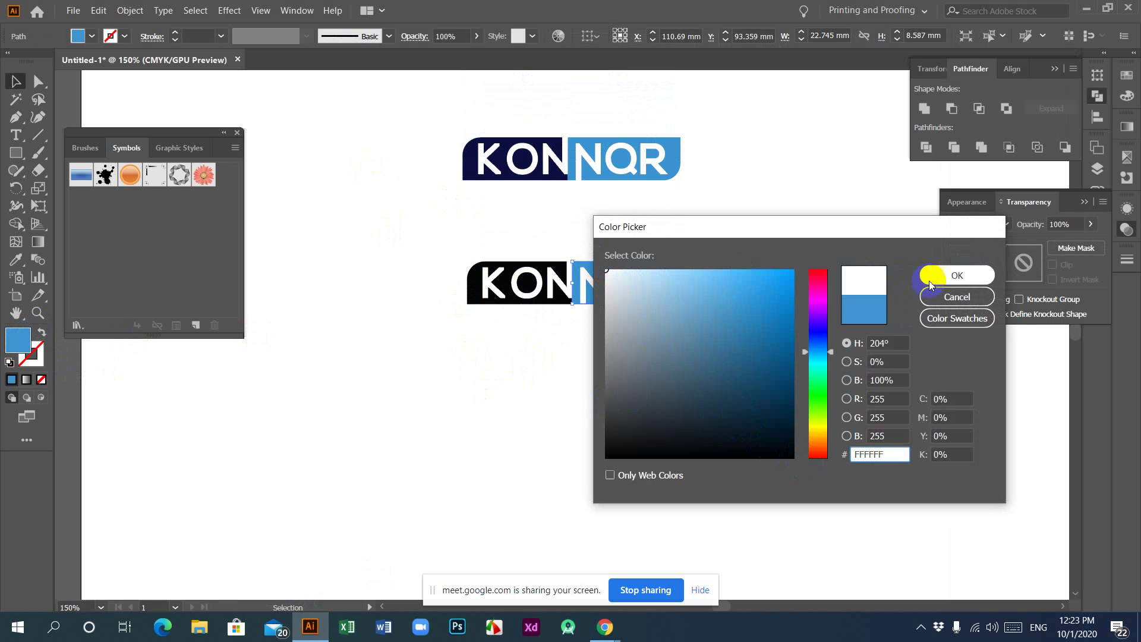
click(953, 275)
click(651, 386)
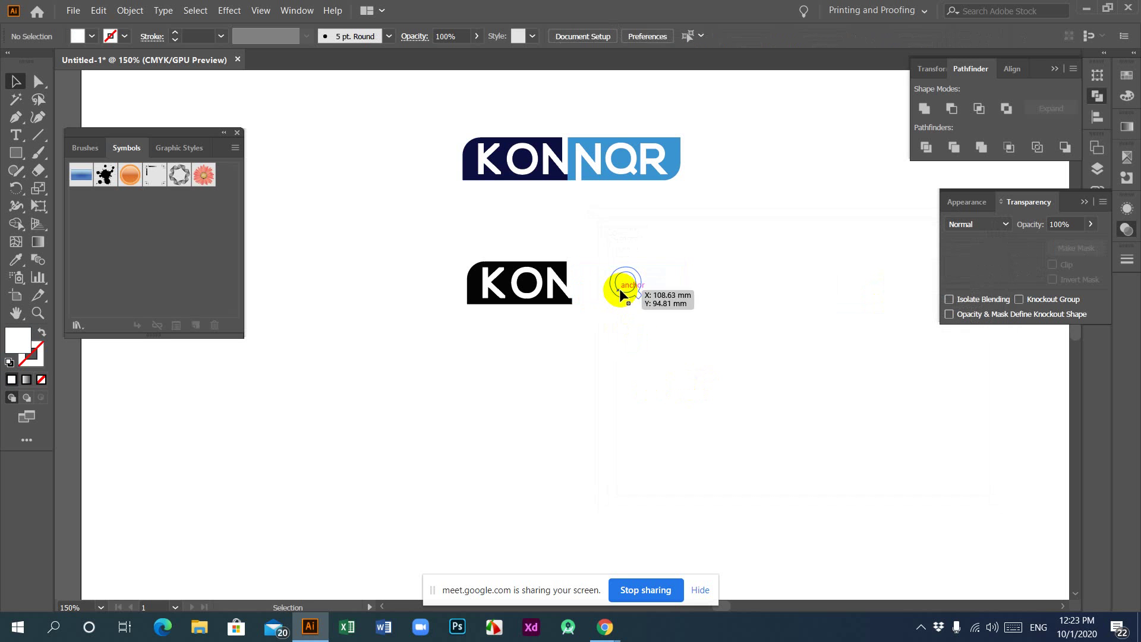
Recolor the lower logo's NQR letters with the navy sampled from the upper logo, and deselect them.
click(619, 288)
click(15, 260)
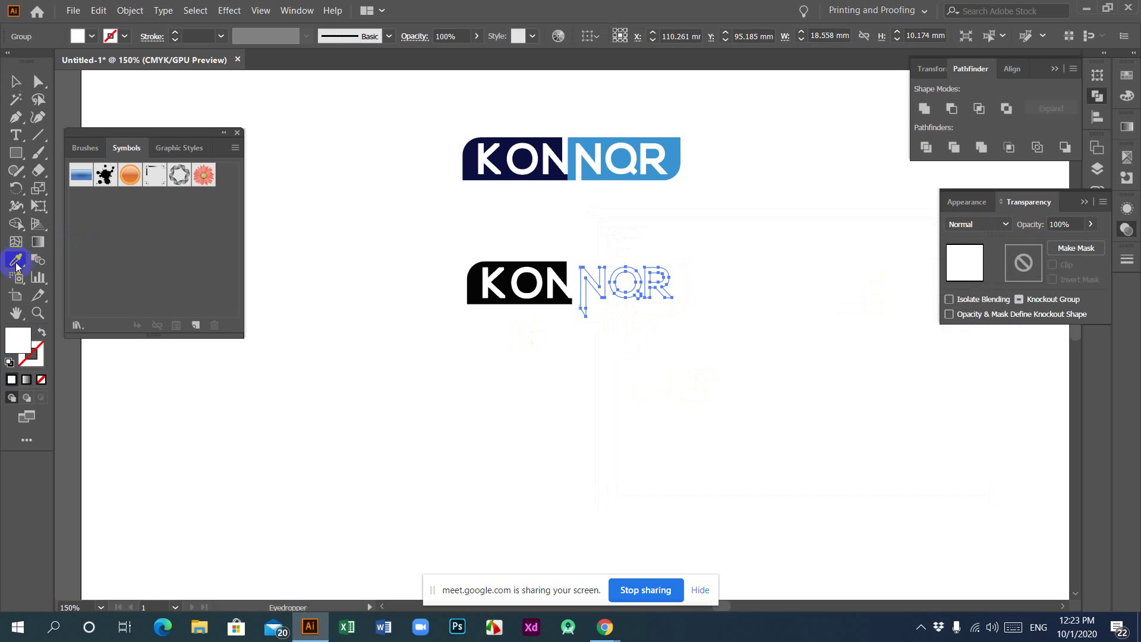
click(472, 151)
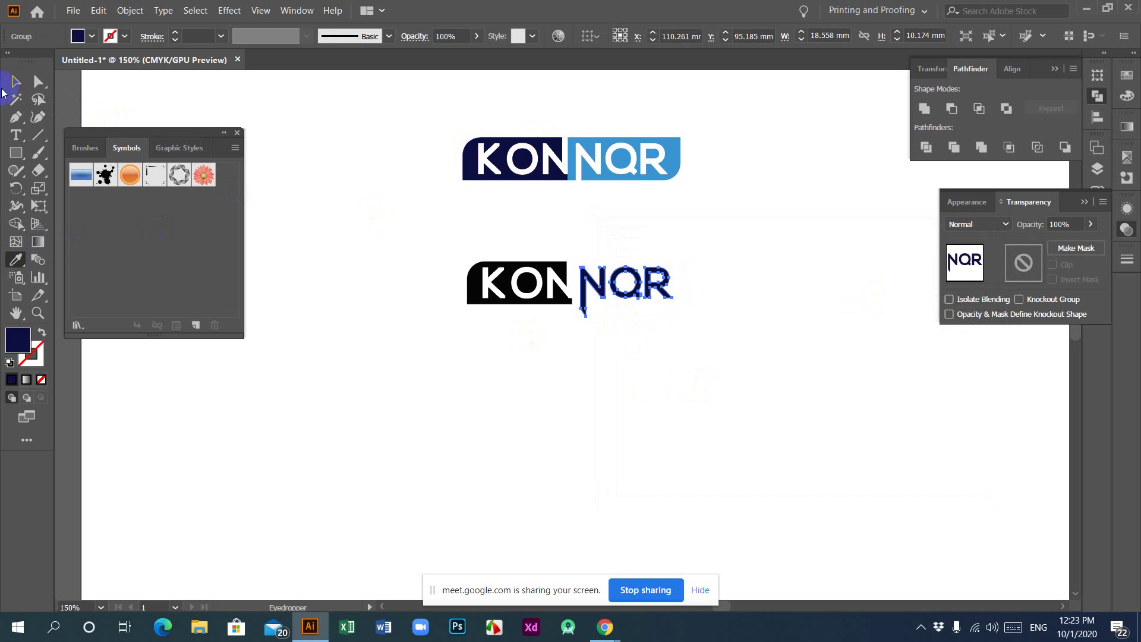
click(15, 81)
click(411, 399)
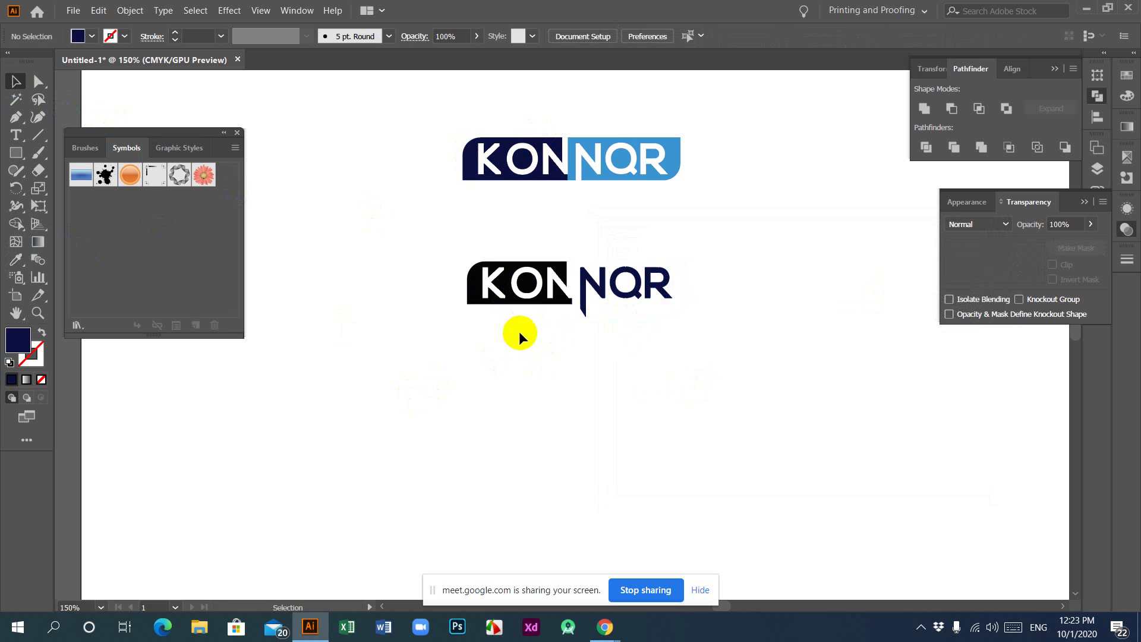
Fill the shape behind the lower logo's NQR letters with light grey, hex D9DADB, and deselect it.
click(680, 275)
click(17, 260)
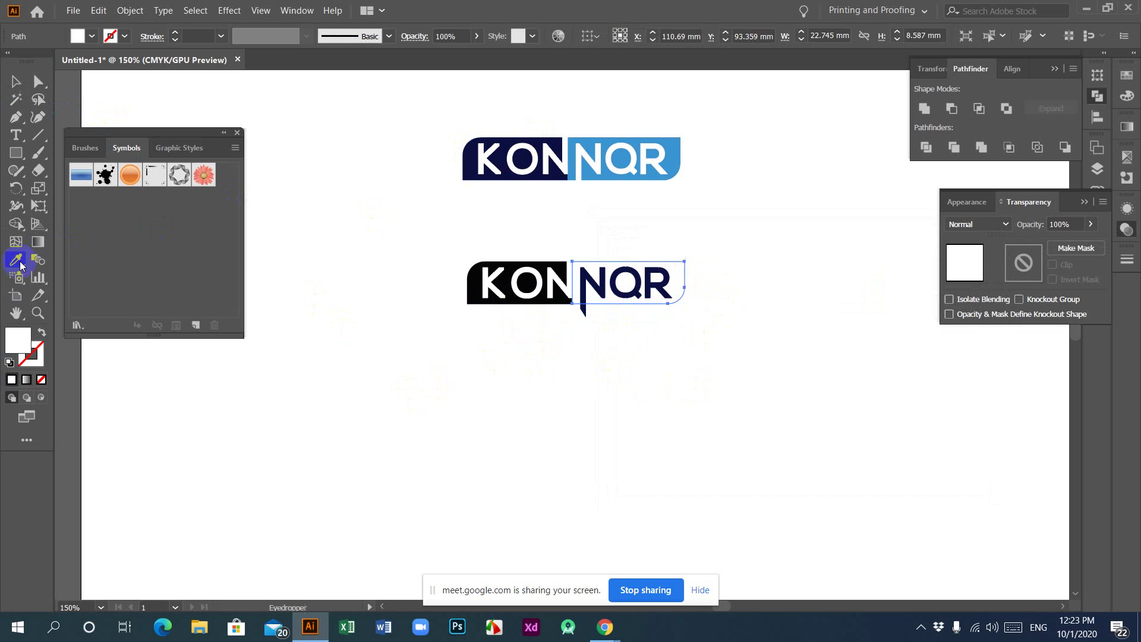
double_click(15, 343)
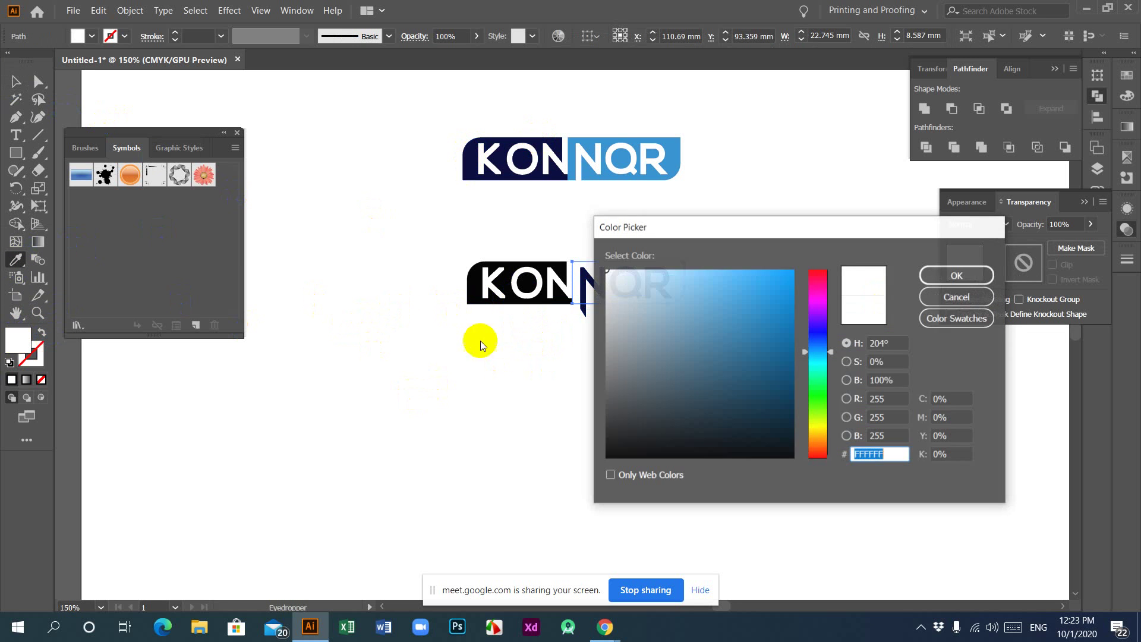
click(606, 295)
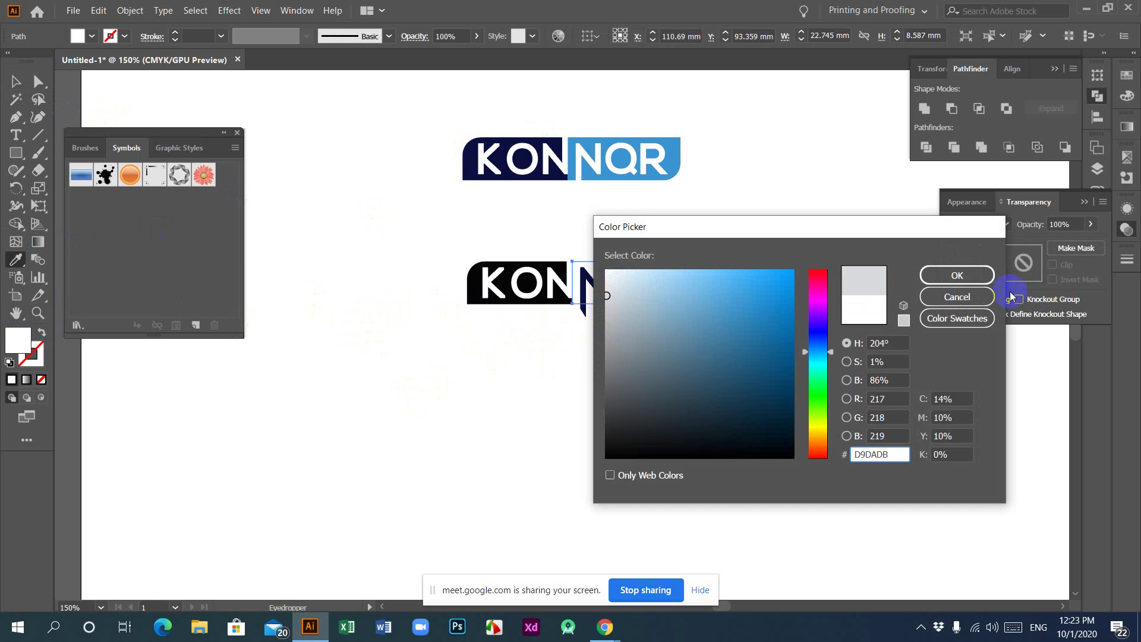
click(957, 275)
click(12, 77)
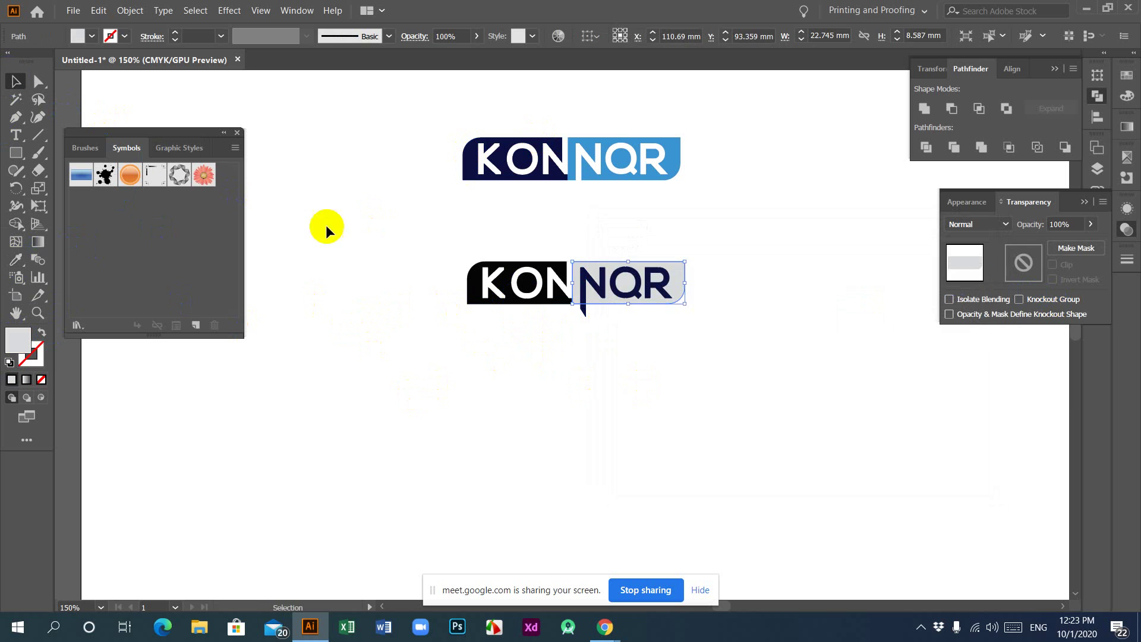
click(463, 368)
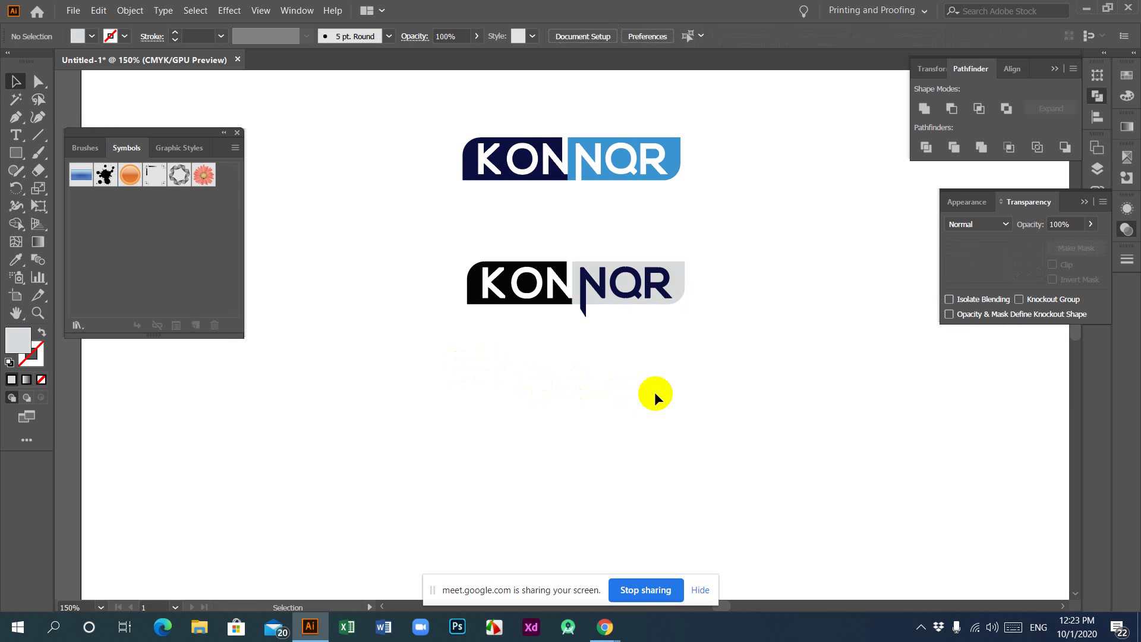
Recolor the lower logo's KON letters with the light blue sampled from the upper logo, lighten that blue, and deselect them.
click(570, 272)
click(16, 259)
click(674, 159)
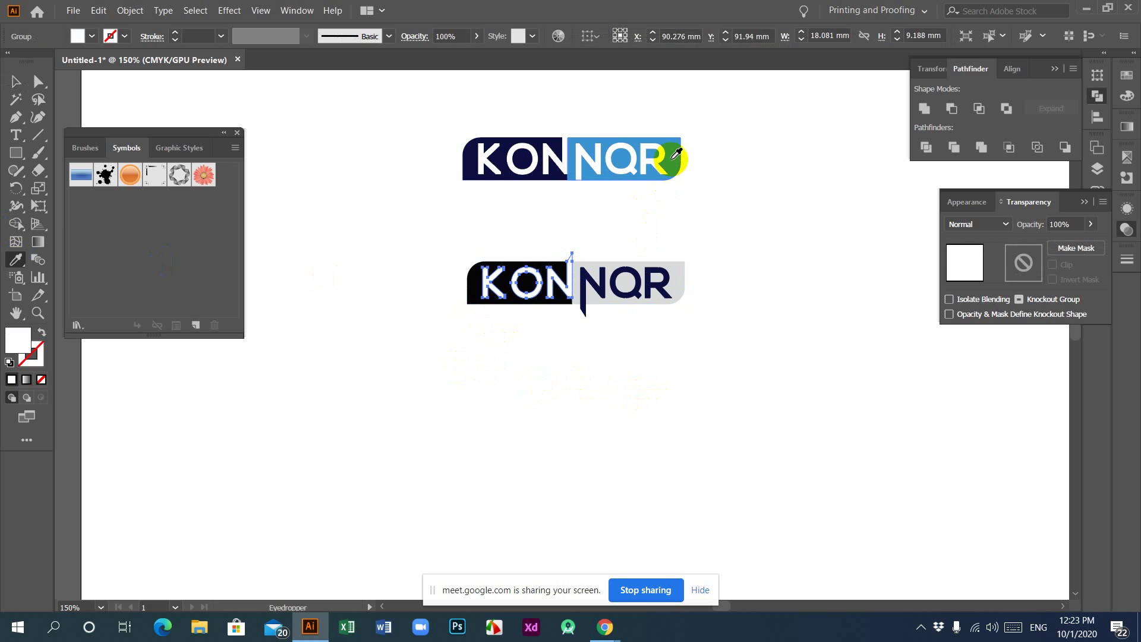
click(19, 345)
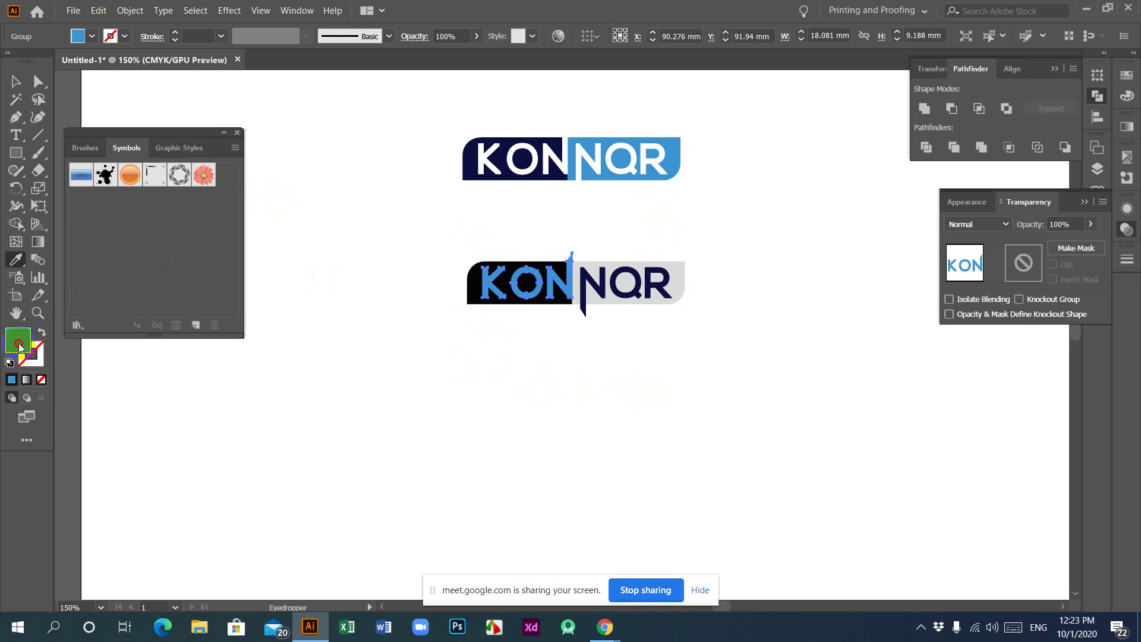
mouse_move(783, 293)
mouse_down()
mouse_move(734, 266)
mouse_move(701, 275)
mouse_move(714, 273)
mouse_up()
click(954, 275)
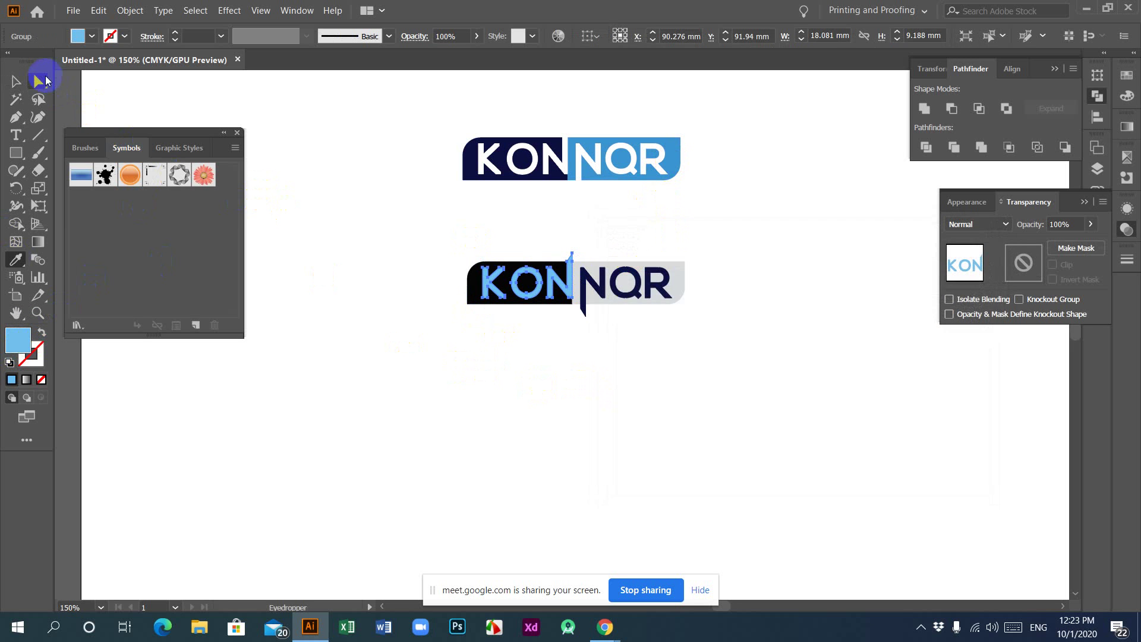
click(34, 86)
click(424, 351)
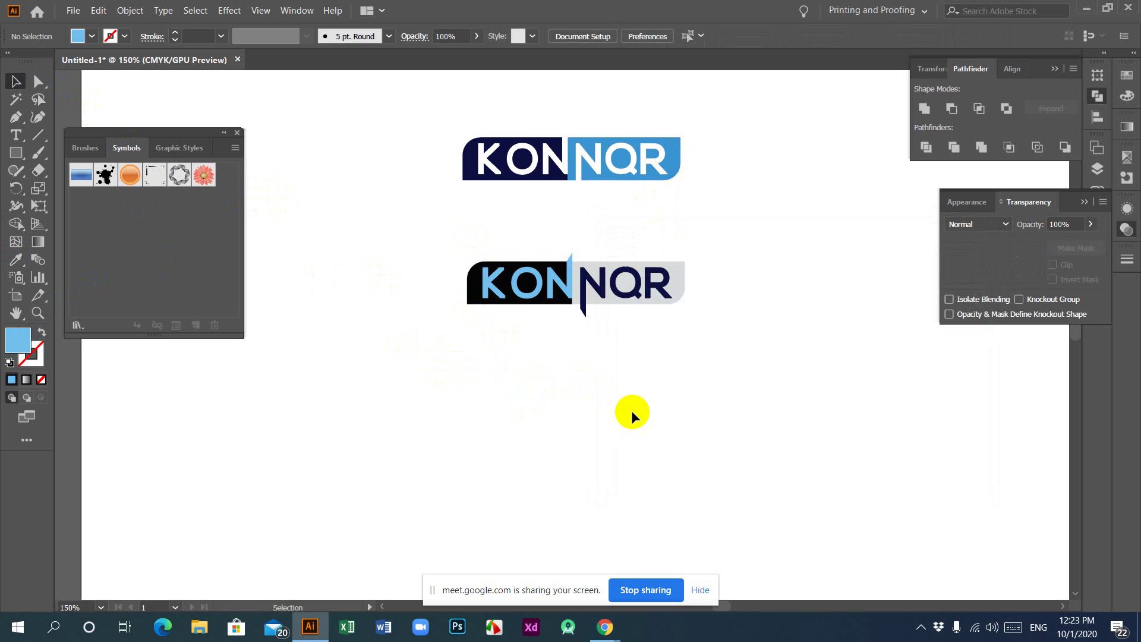
Move the black and grey logo directly above the navy and light blue one, and deselect it.
scroll(631, 410, down, 2)
scroll(631, 409, up, 2)
scroll(660, 440, up, 2)
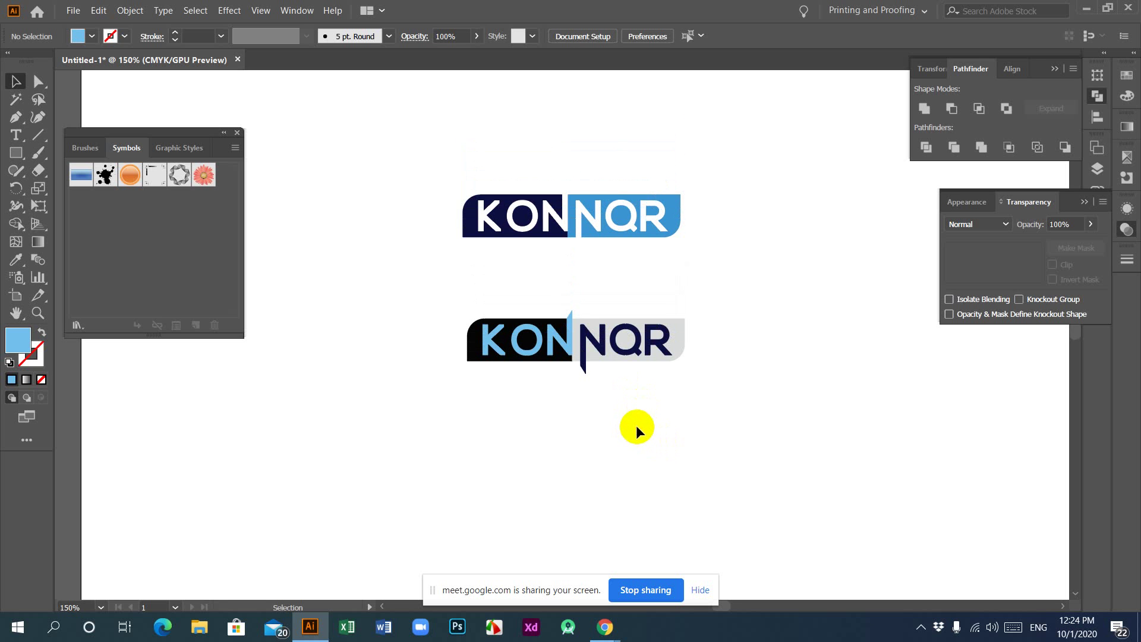
scroll(637, 426, down, 5)
scroll(637, 426, up, 4)
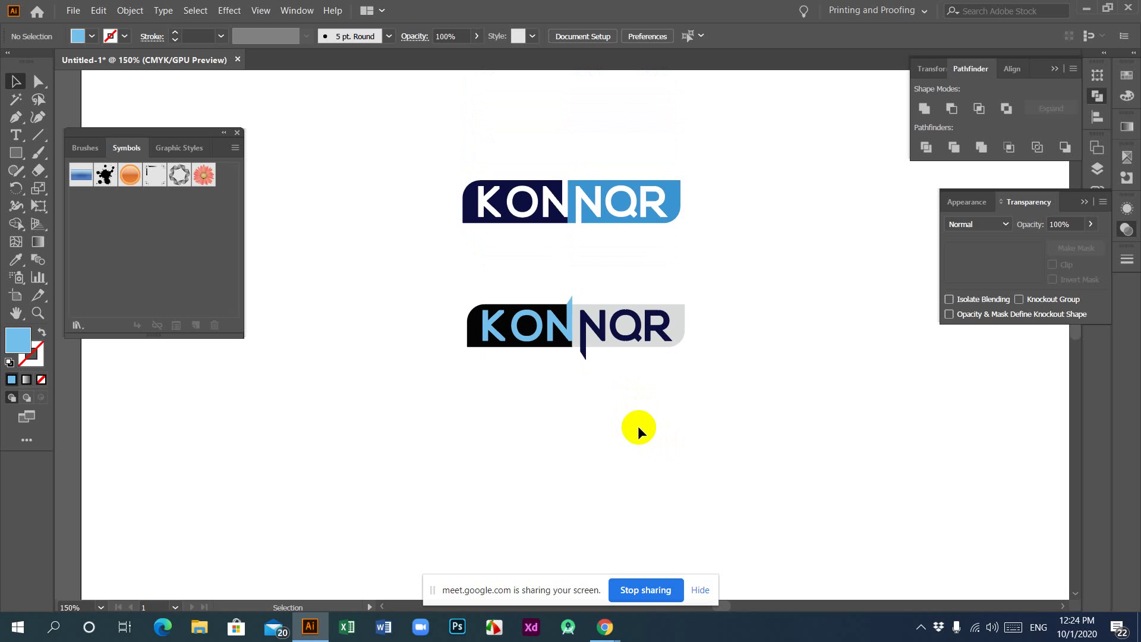
scroll(637, 425, up, 4)
scroll(636, 427, down, 6)
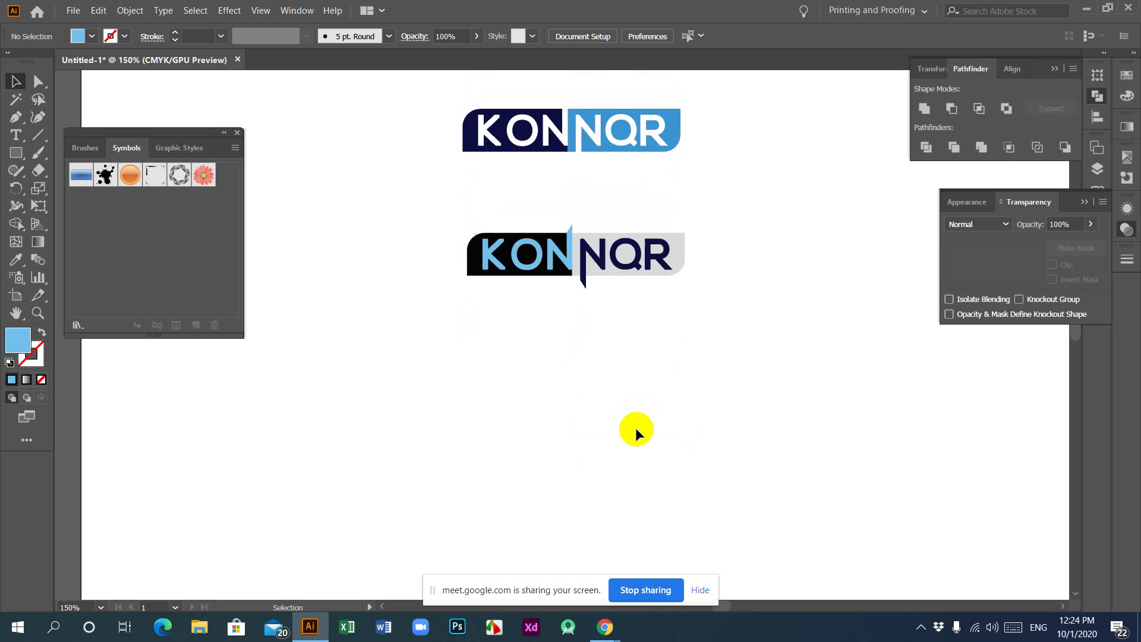
scroll(636, 426, up, 4)
drag(425, 308, 618, 176)
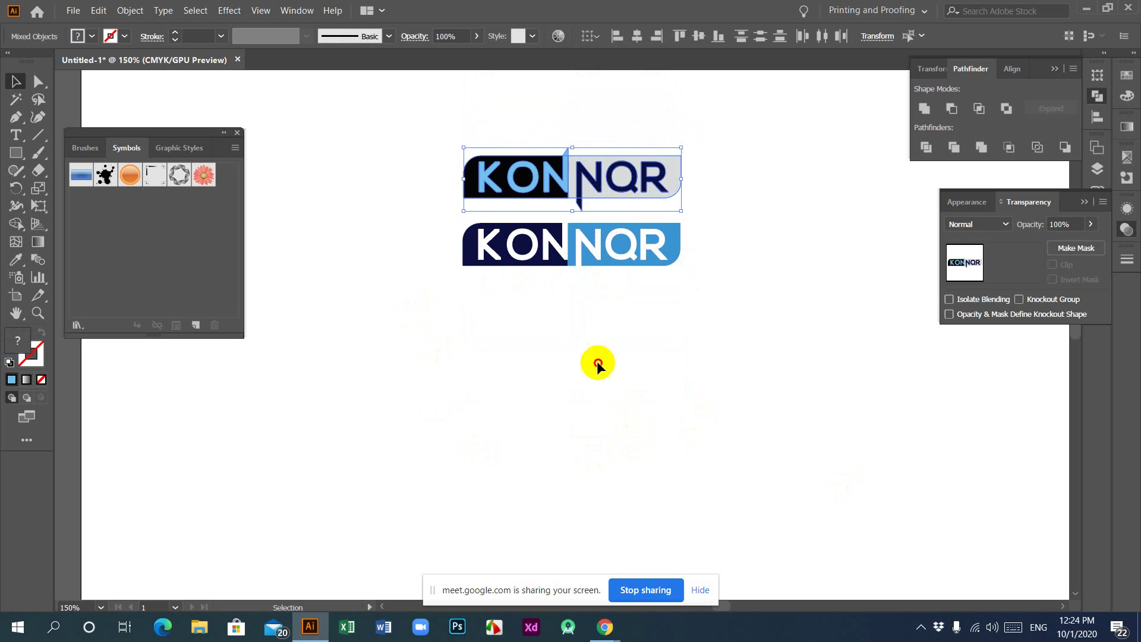
click(606, 366)
Add a new line of text reading "konnqer" below the two logos.
click(15, 135)
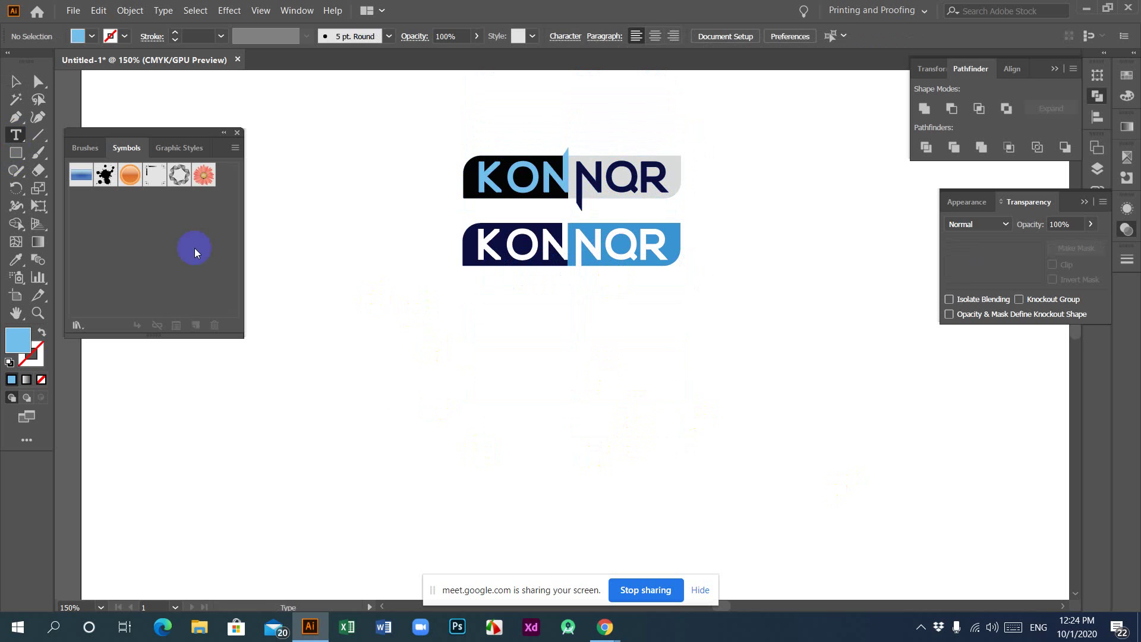
click(355, 385)
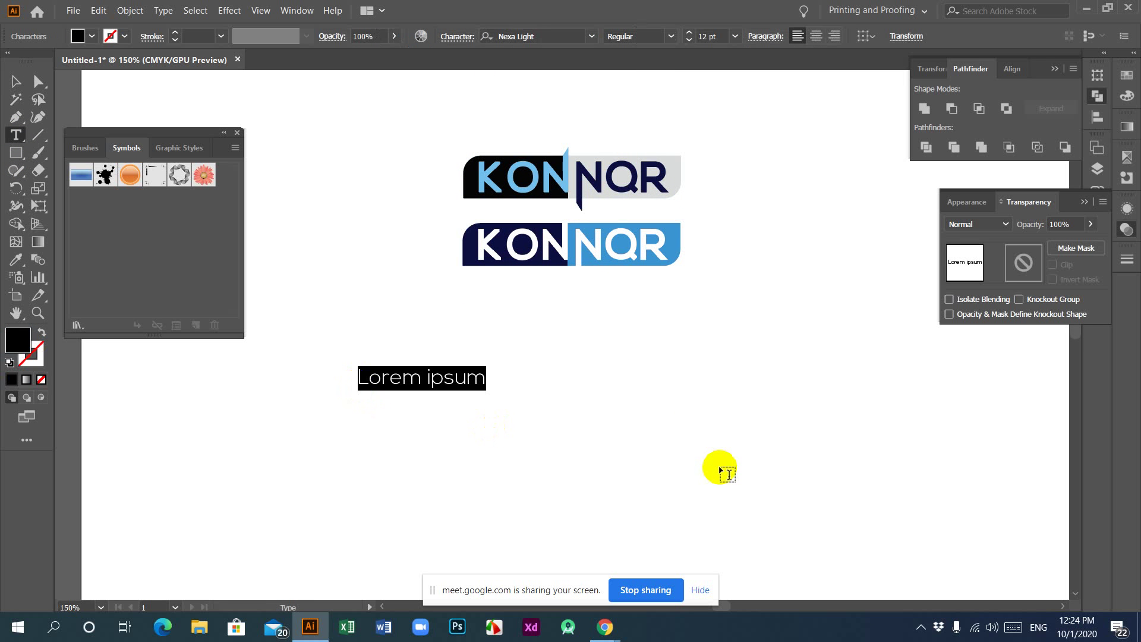
text(konnqer)
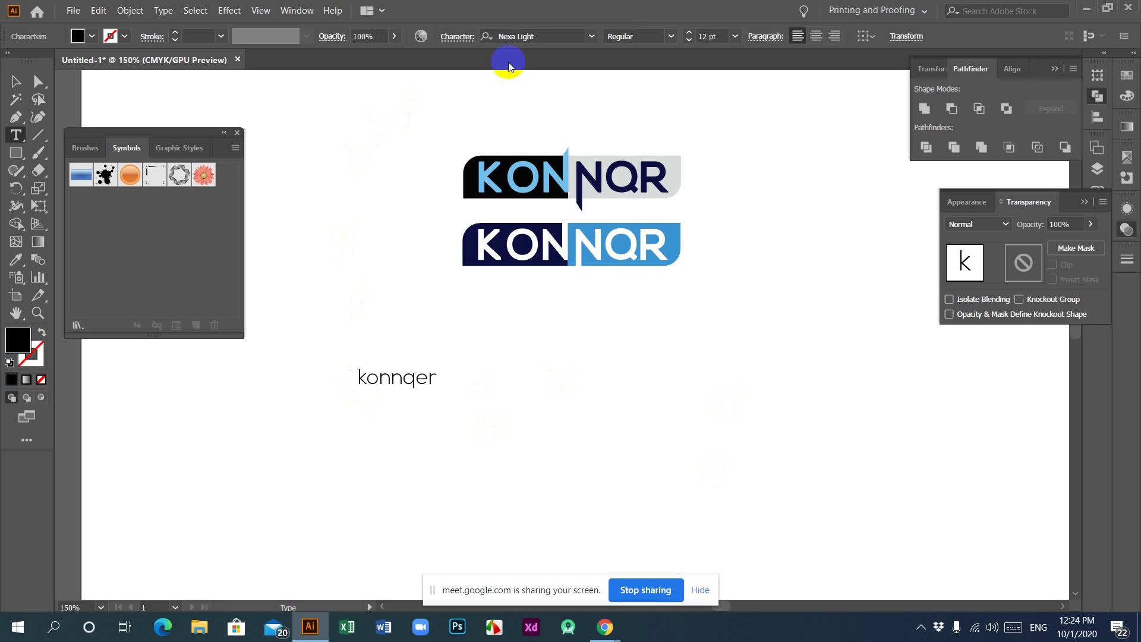
Select the konnqer text as an object and change its case to UPPERCASE.
click(162, 10)
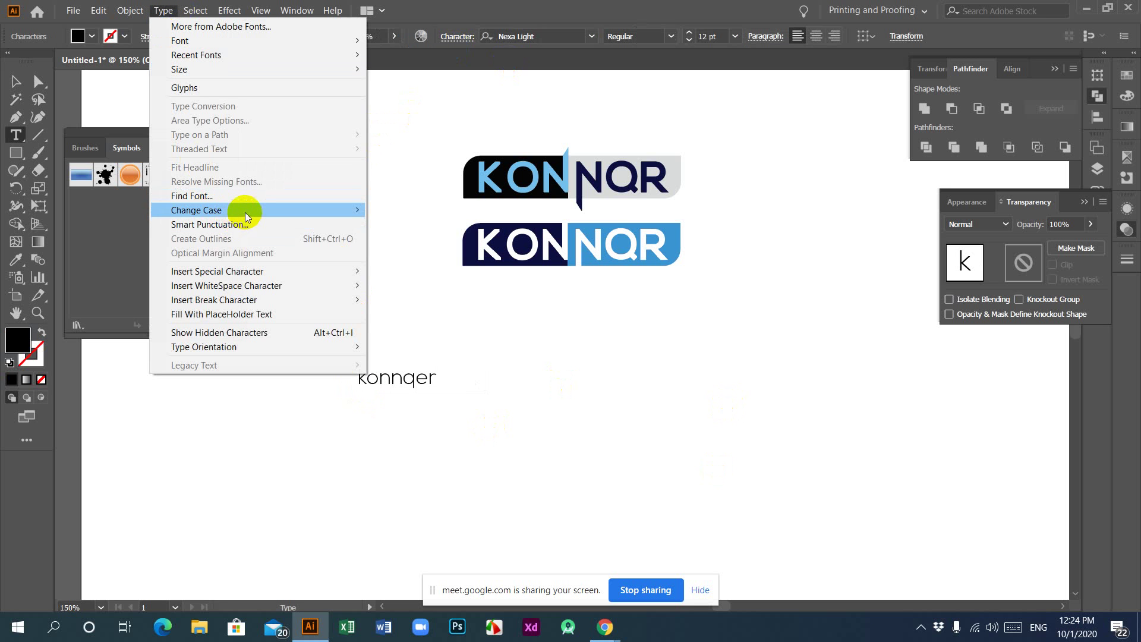
click(394, 210)
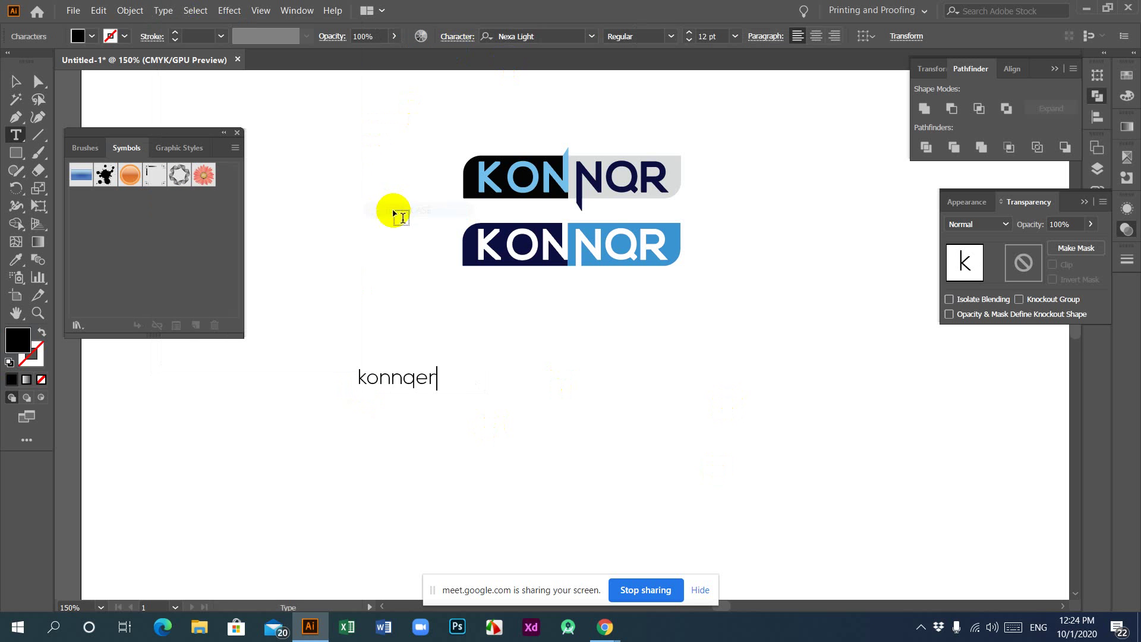
key(Escape)
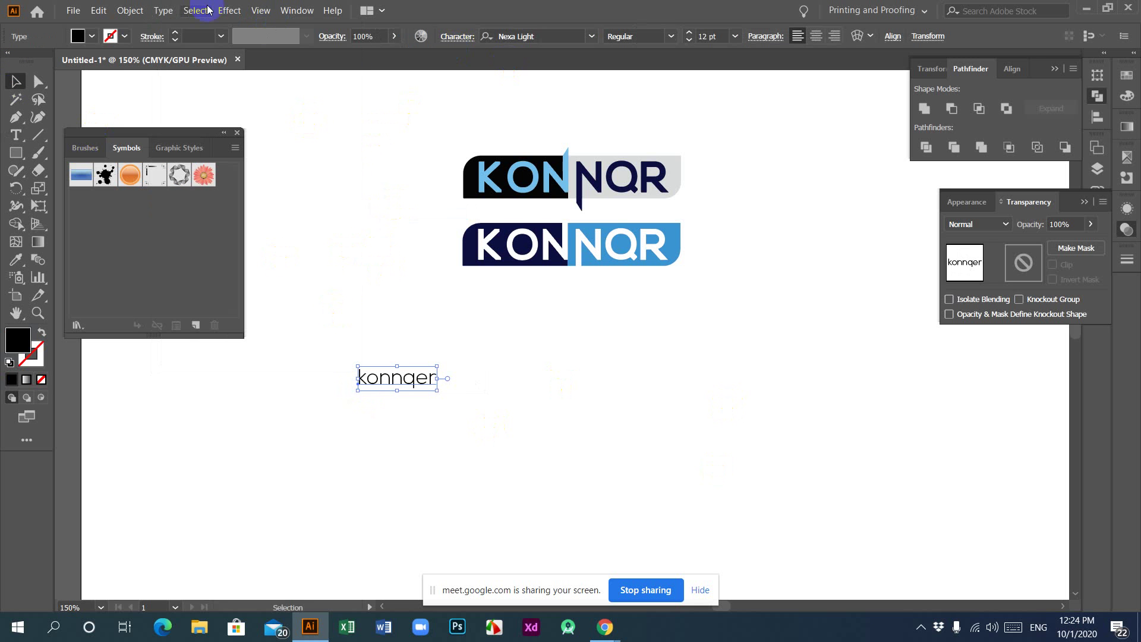
click(163, 10)
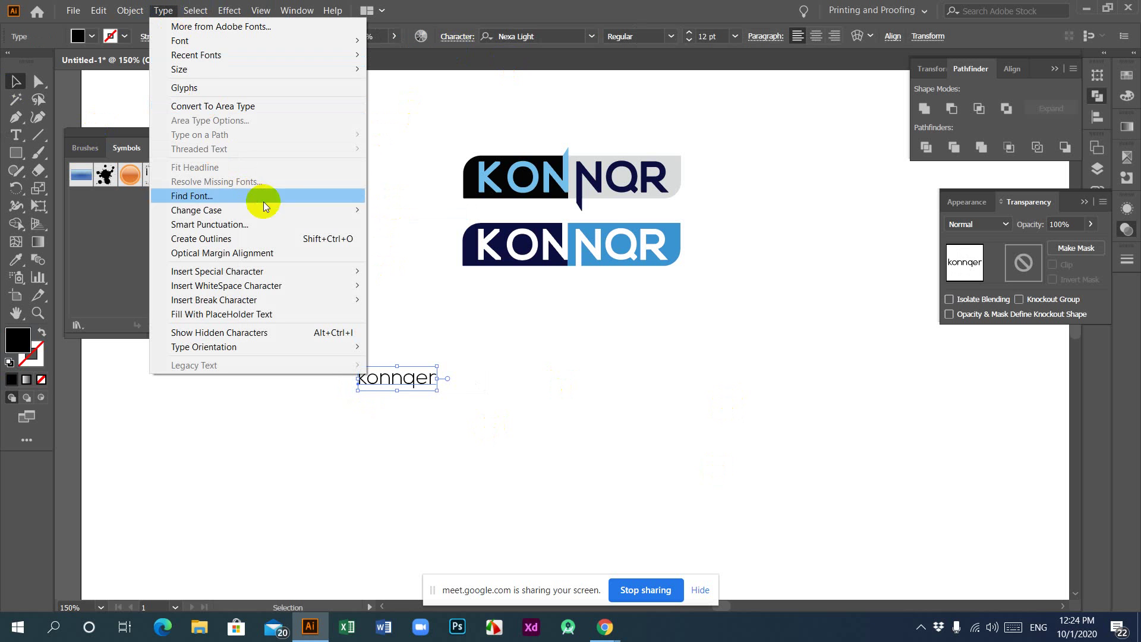
mouse_move(305, 212)
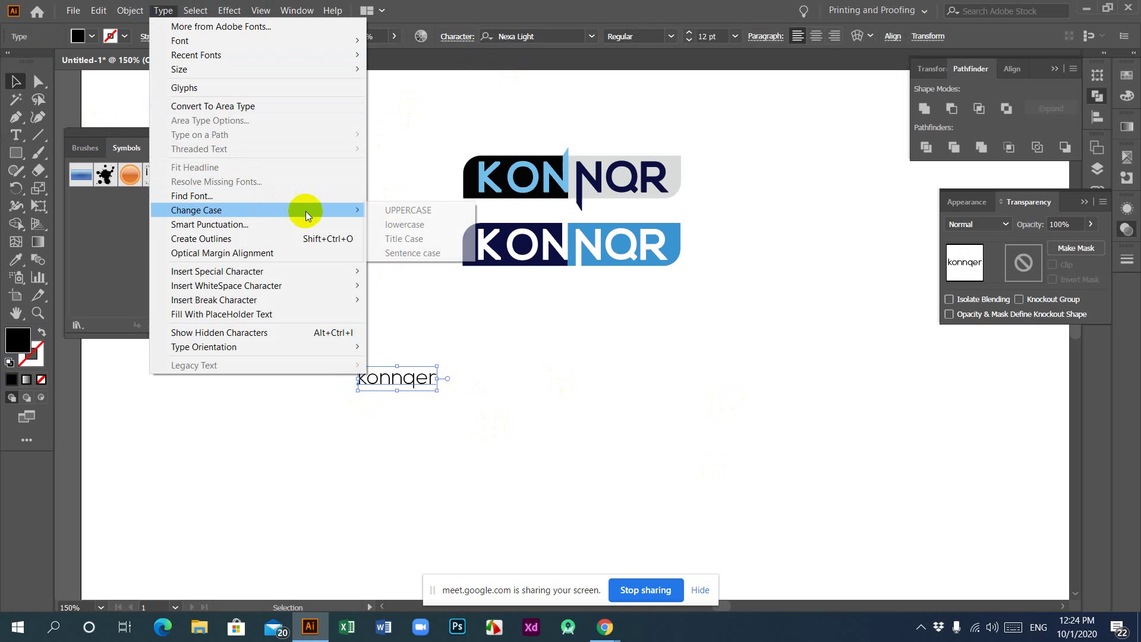
click(403, 212)
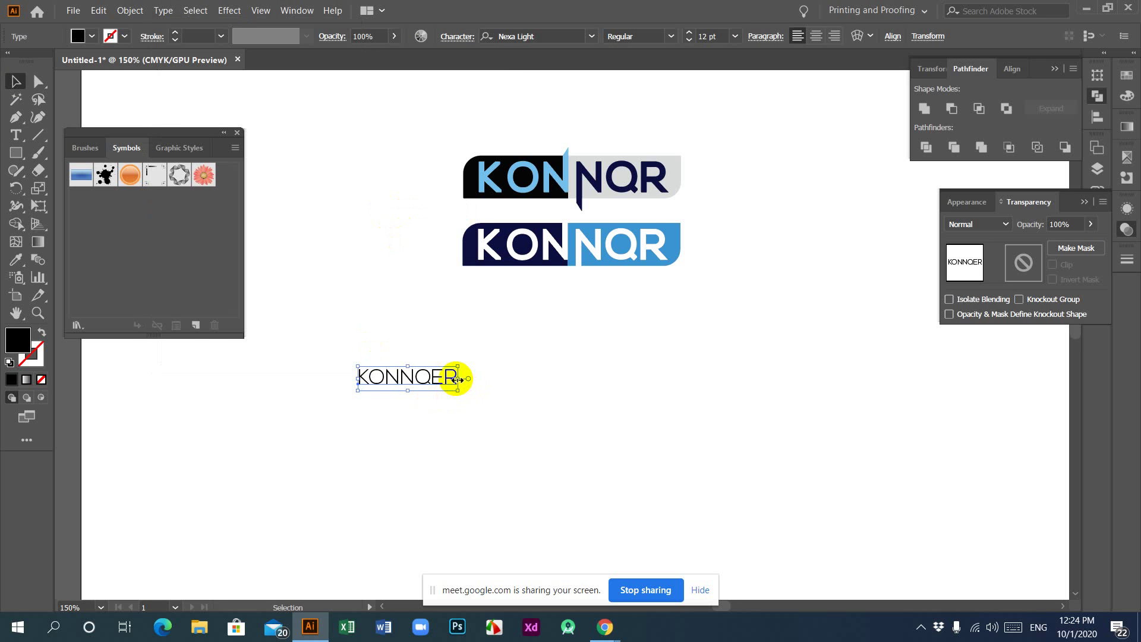
Enlarge the KONNQER text to about 43.67 pt beneath the two logos and set its font to Nexa Bold.
drag(457, 379, 589, 379)
drag(367, 374, 543, 391)
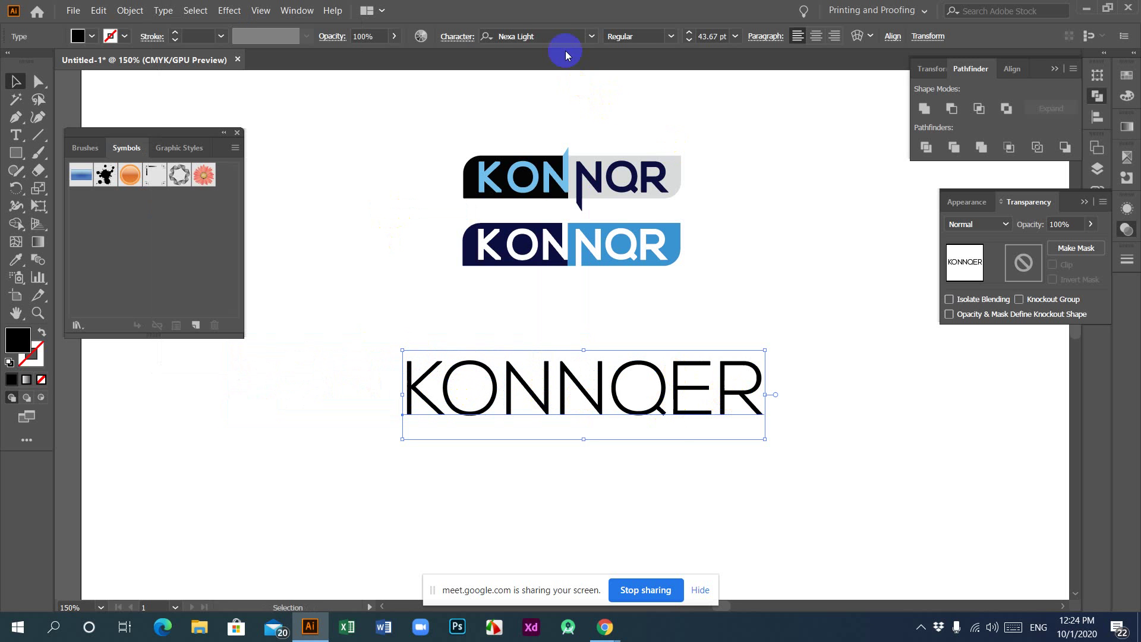
click(550, 32)
key(Up)
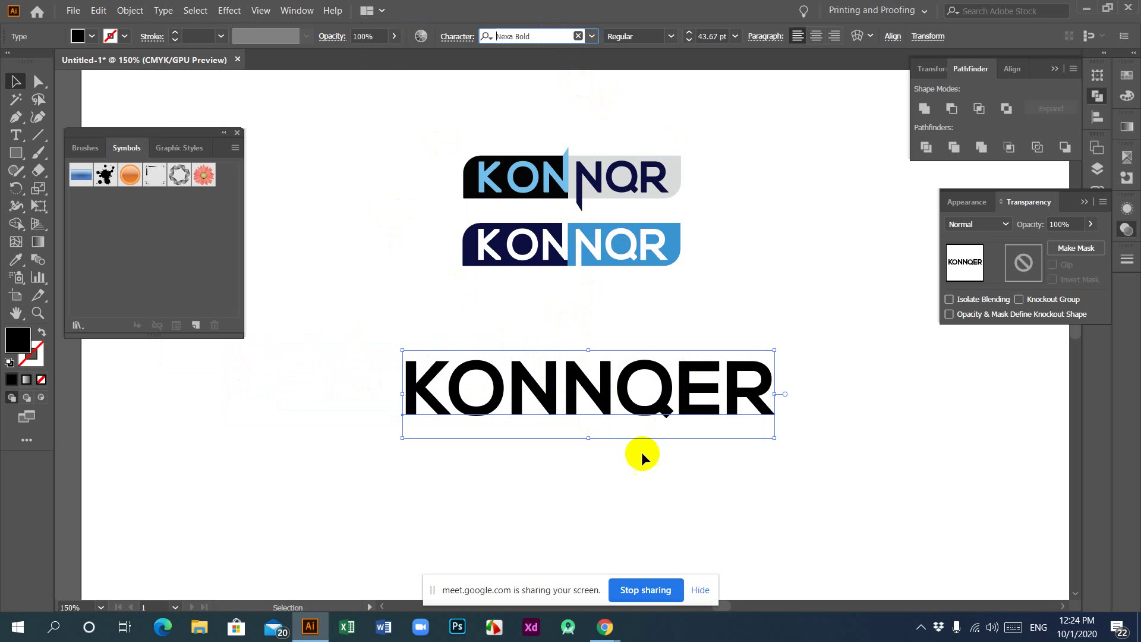
drag(643, 407, 623, 387)
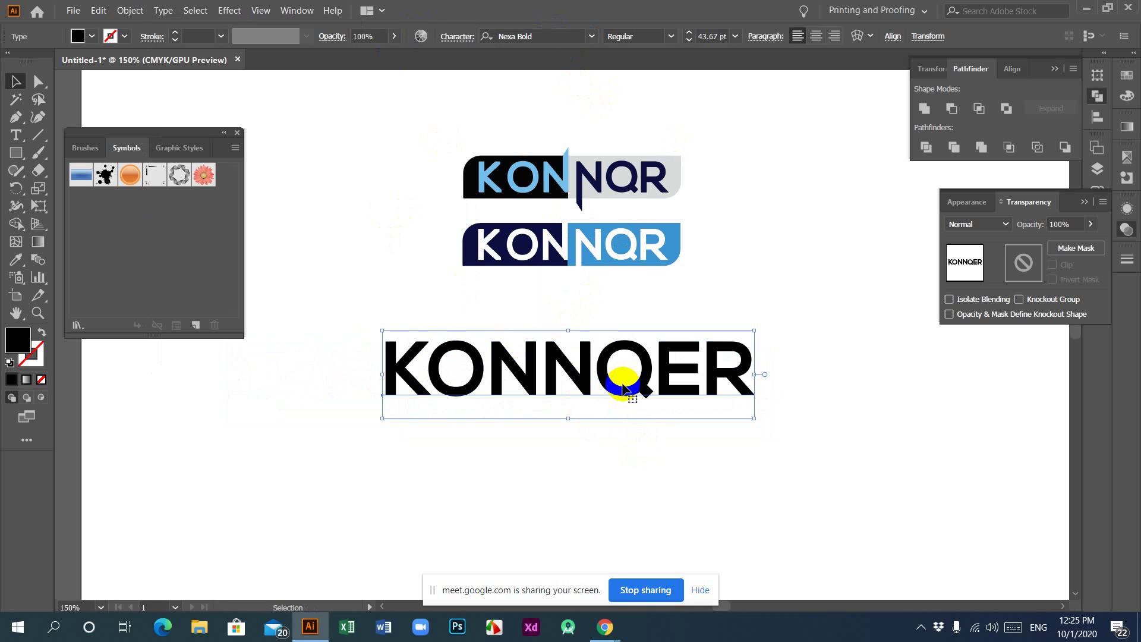
Convert the KONNQER text to outlines and ungroup it into separate letters.
right_click(623, 389)
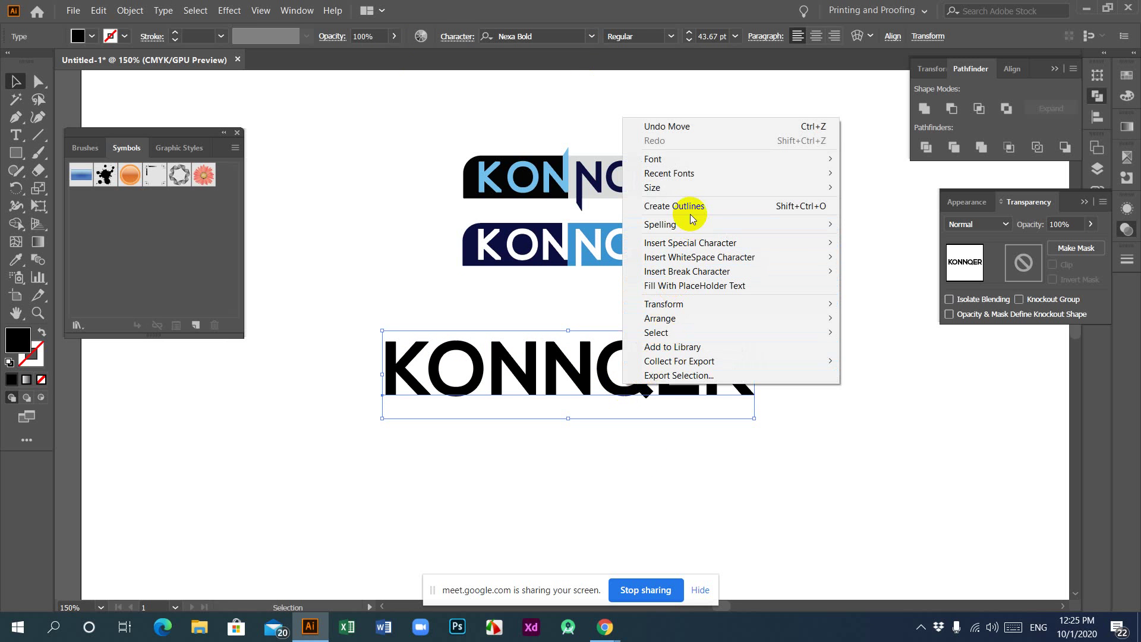
click(687, 207)
drag(326, 299, 902, 461)
right_click(630, 362)
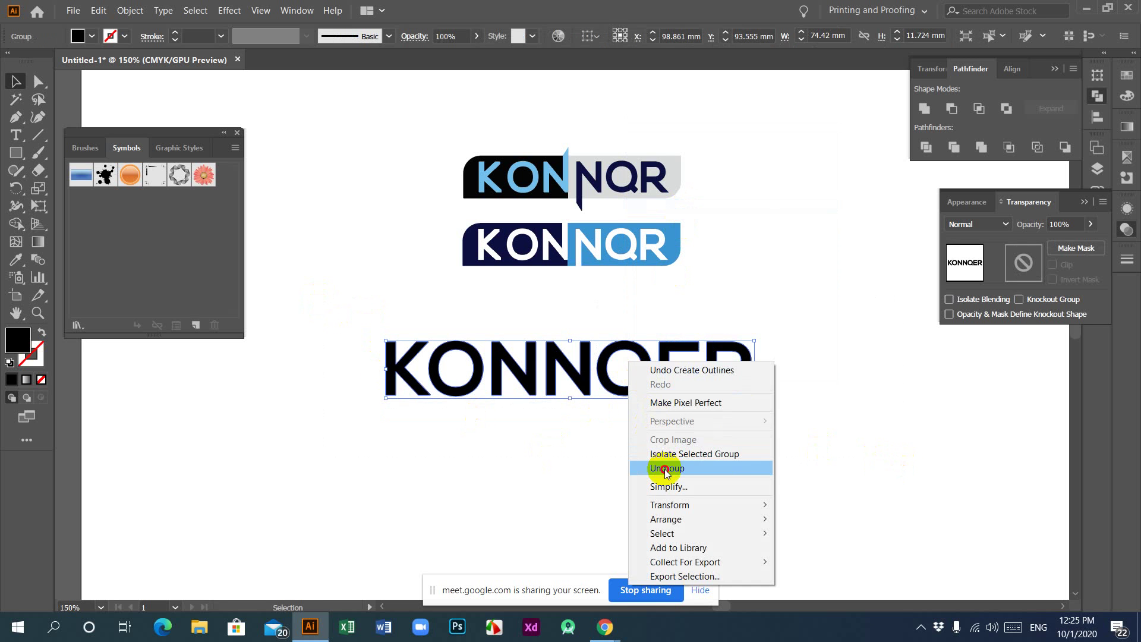
click(644, 466)
click(509, 462)
Reflect the second N of the KONNQER wordmark across the vertical axis.
click(555, 377)
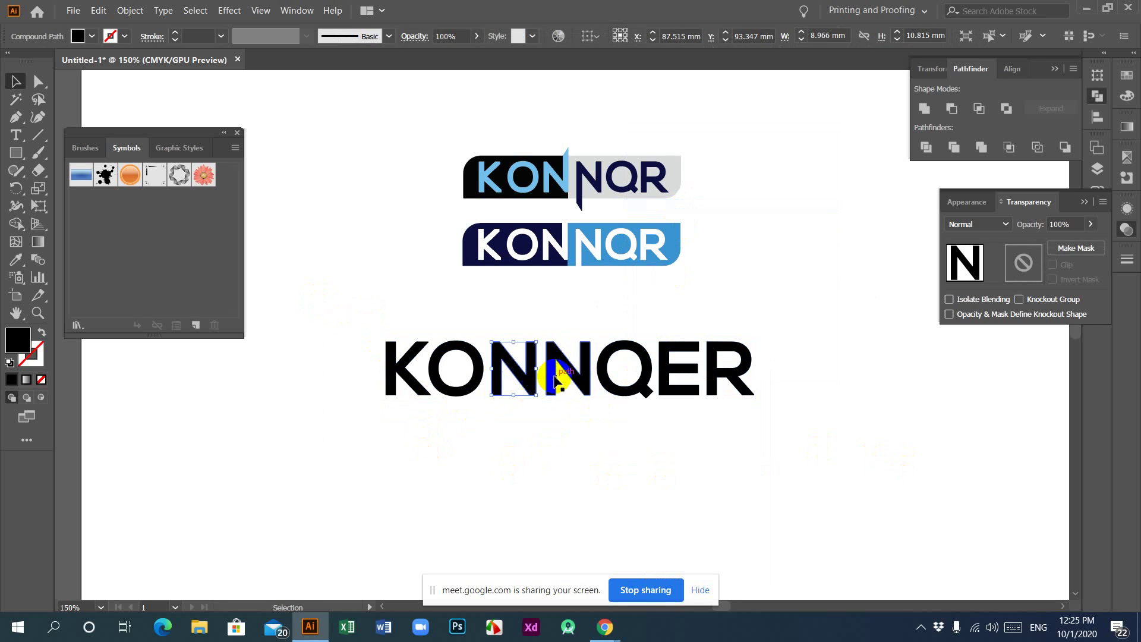
click(611, 462)
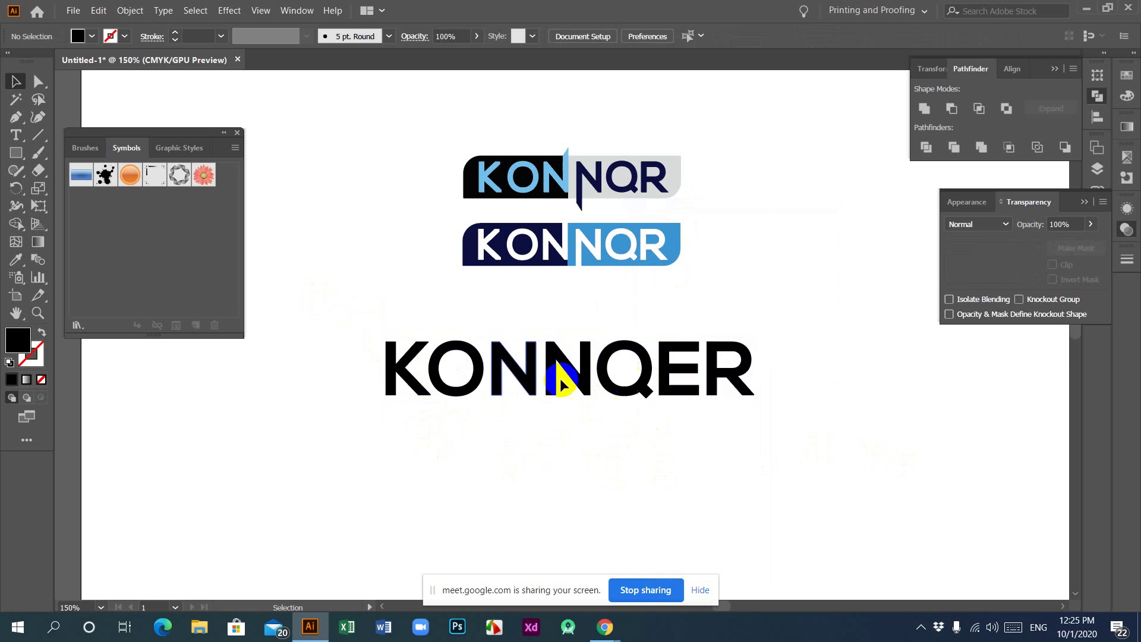
click(585, 389)
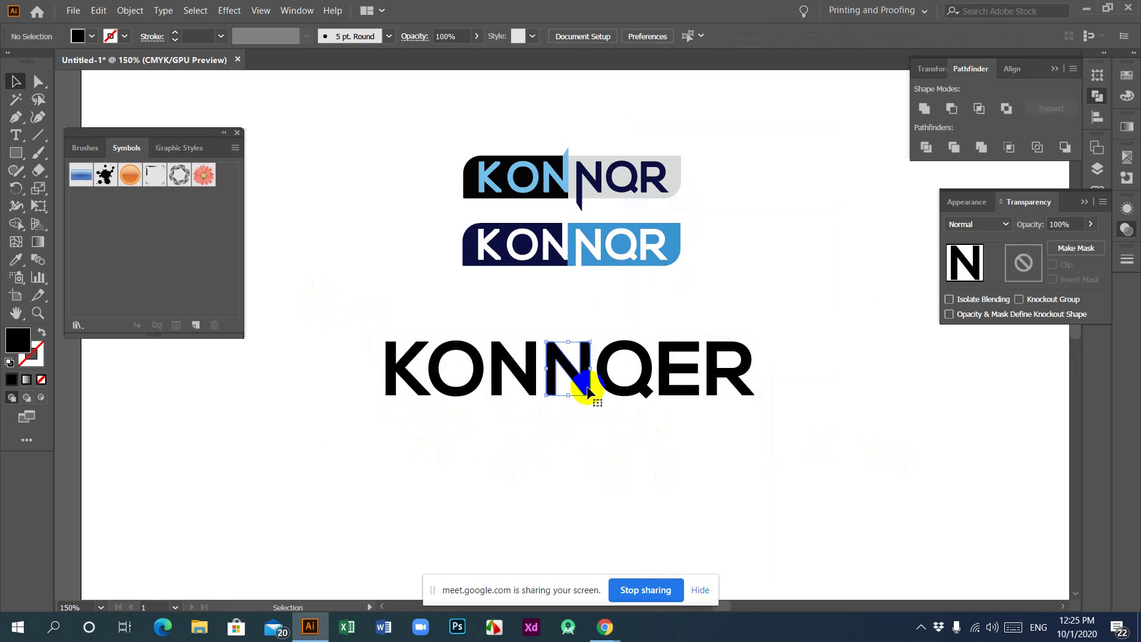
right_click(588, 390)
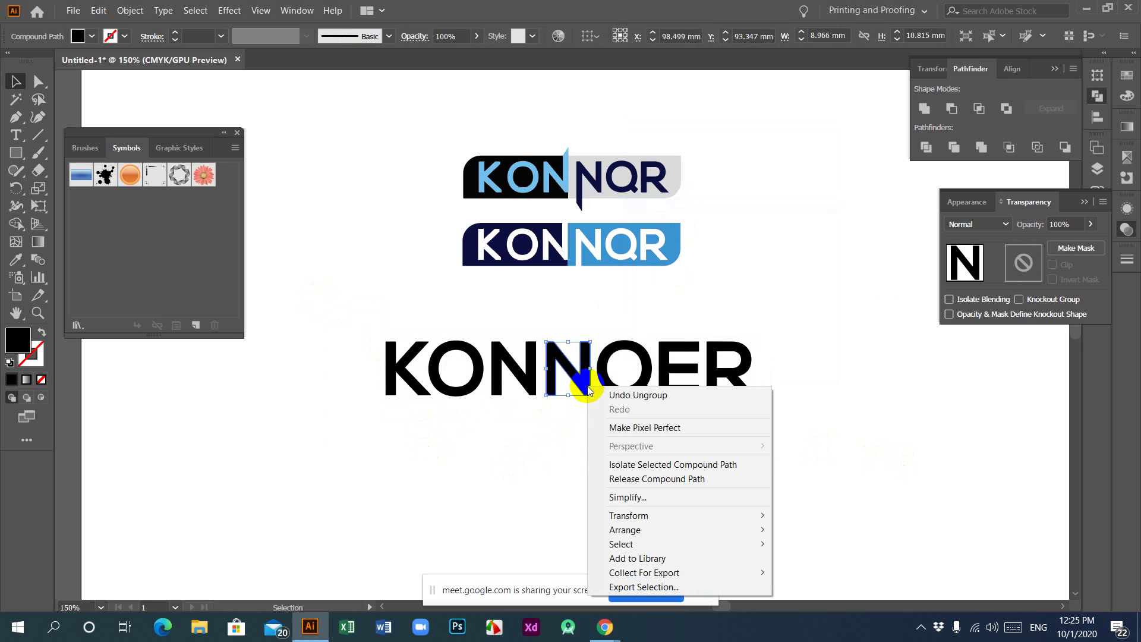
mouse_move(684, 518)
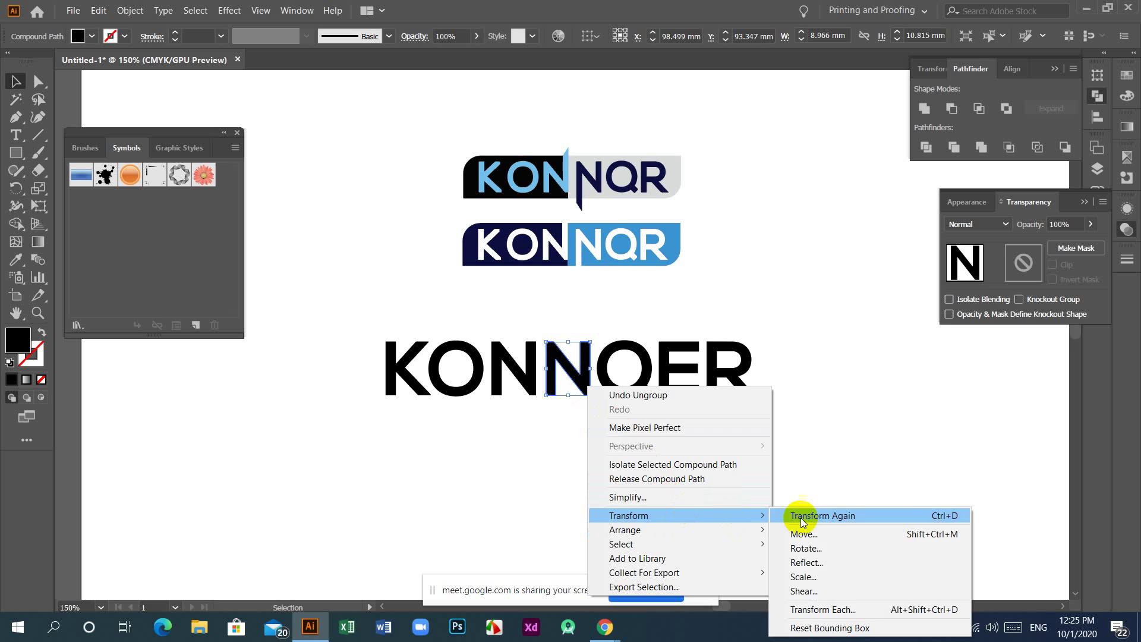
click(815, 560)
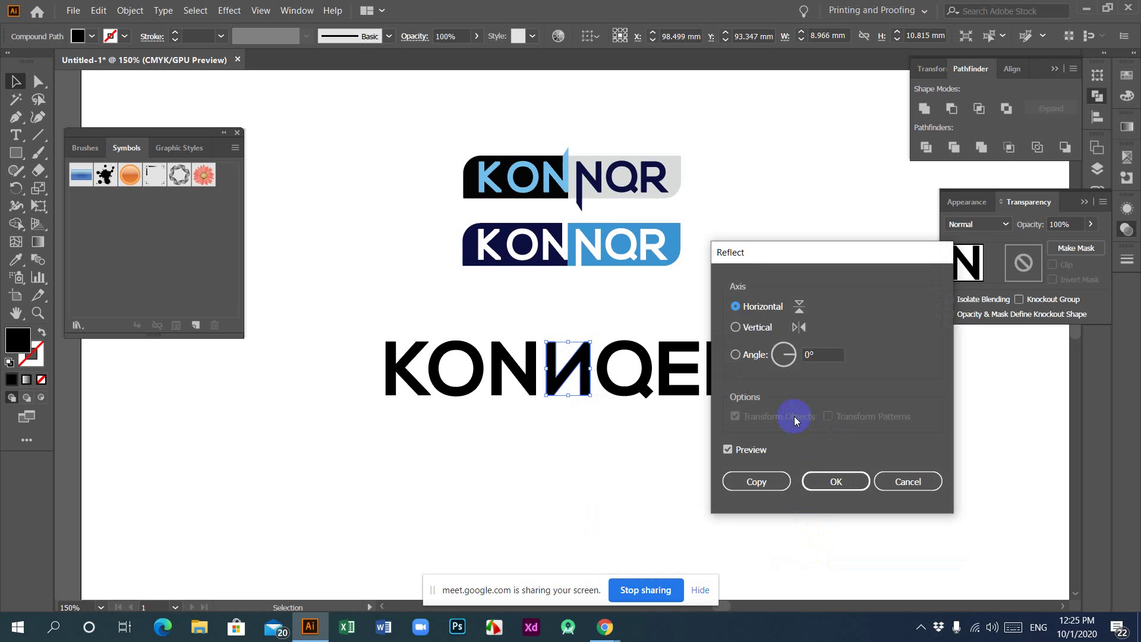
click(737, 328)
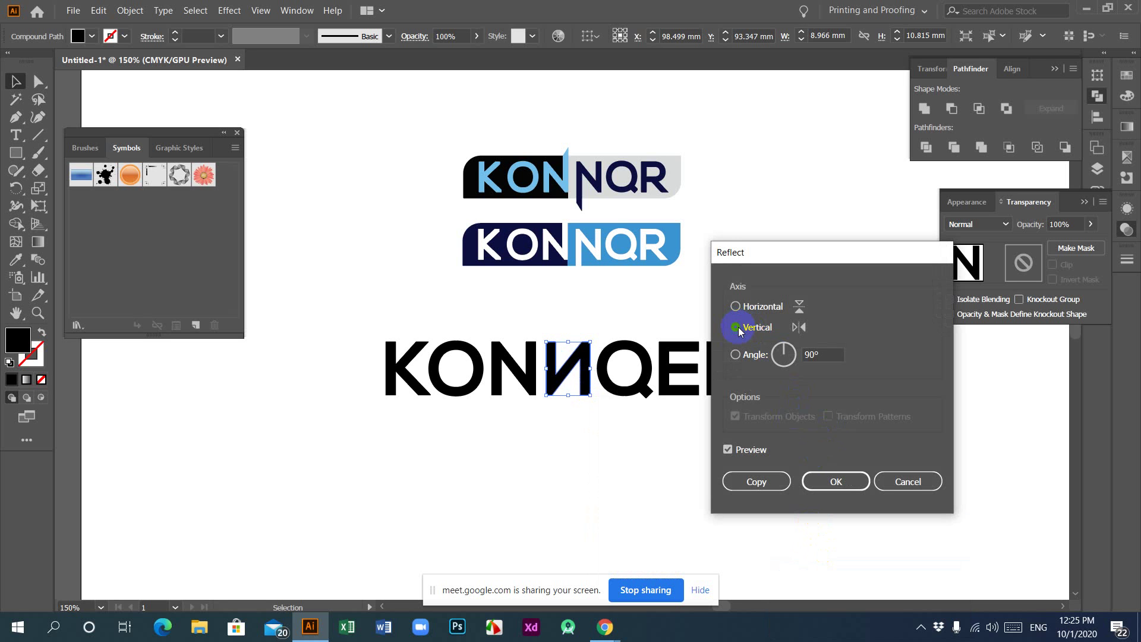
click(754, 482)
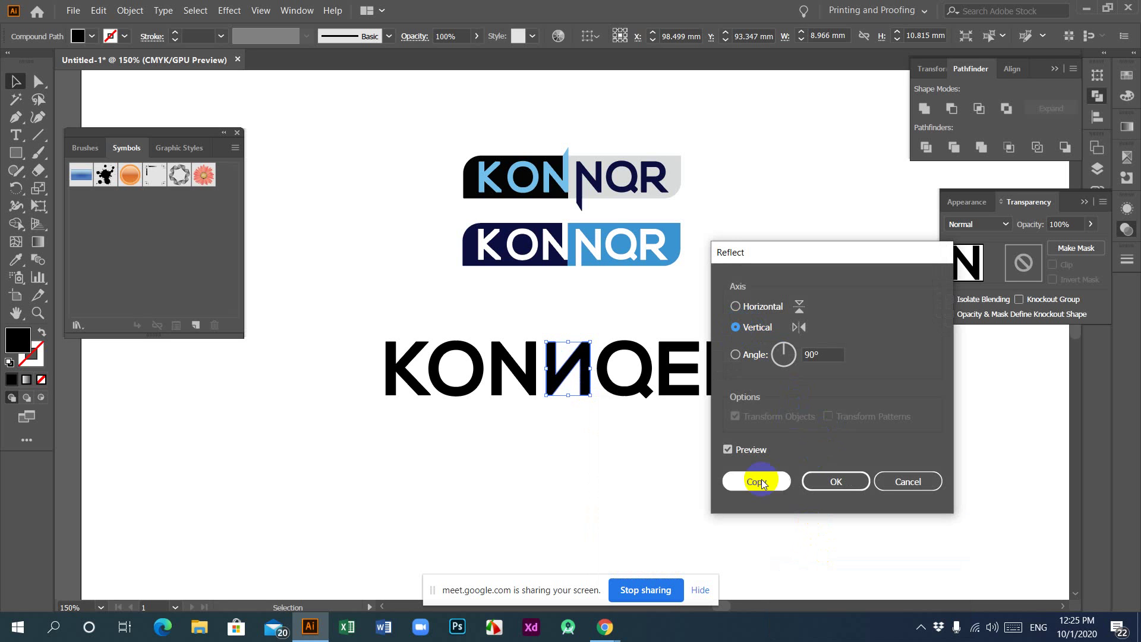
click(827, 481)
click(540, 481)
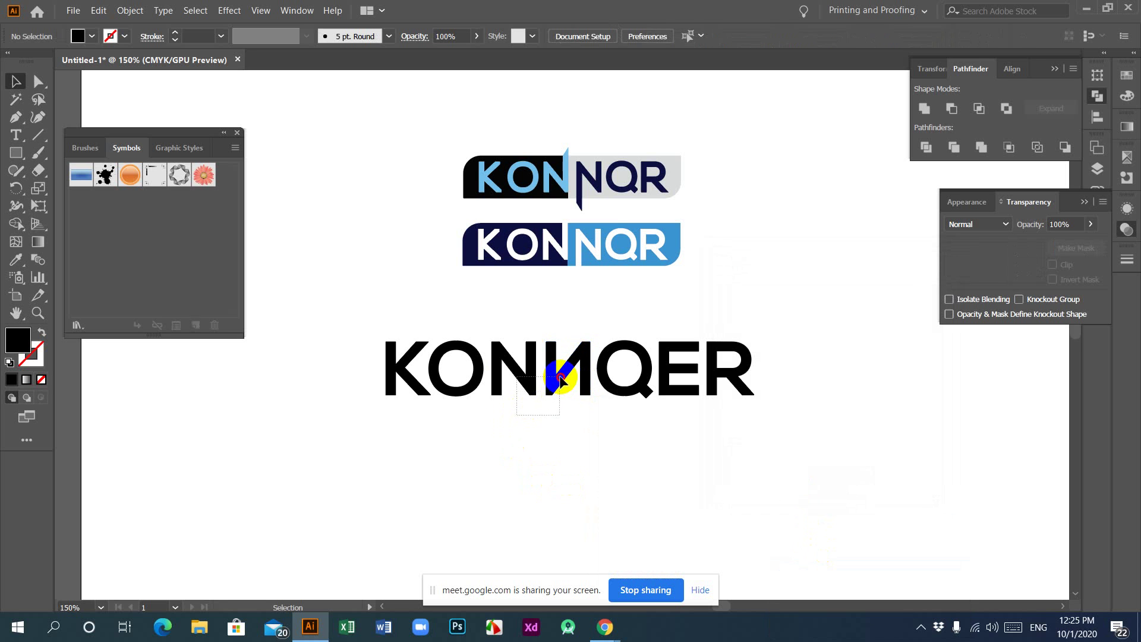
drag(560, 379, 560, 380)
click(540, 455)
Lower the top anchor points of the two adjoining inner stems of the Ns so both stems are shorter.
click(38, 81)
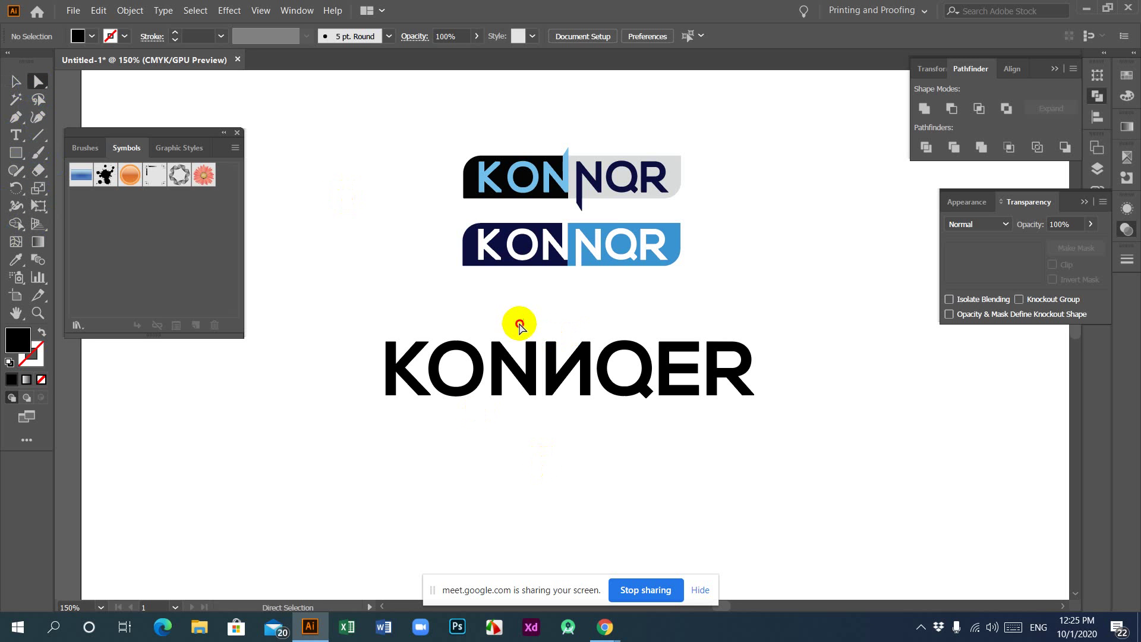
drag(519, 324, 566, 336)
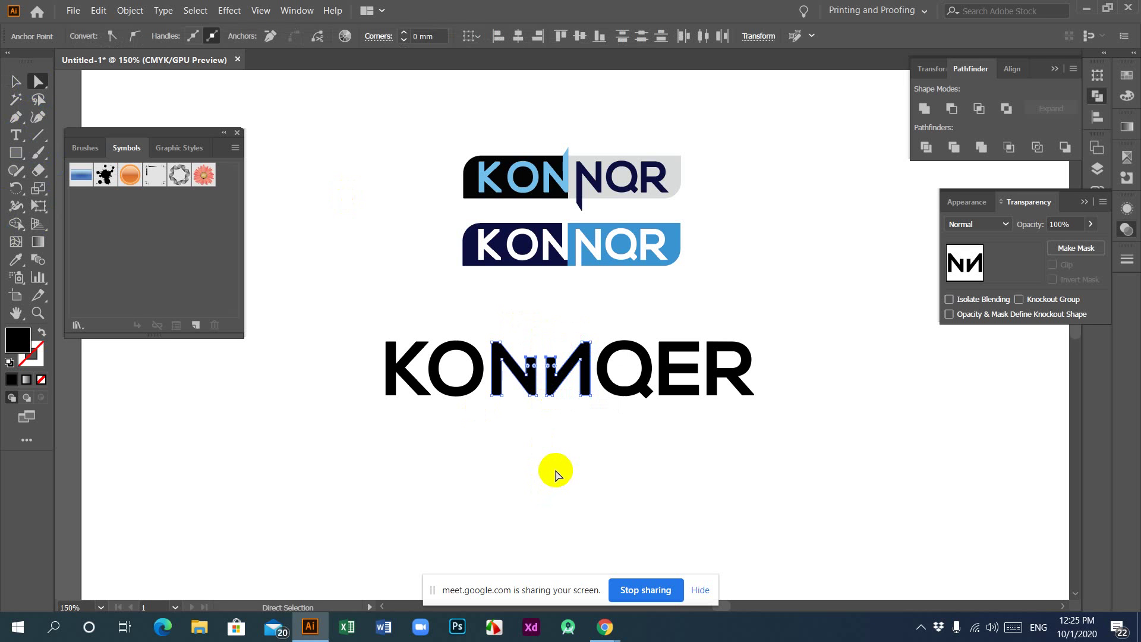
click(552, 461)
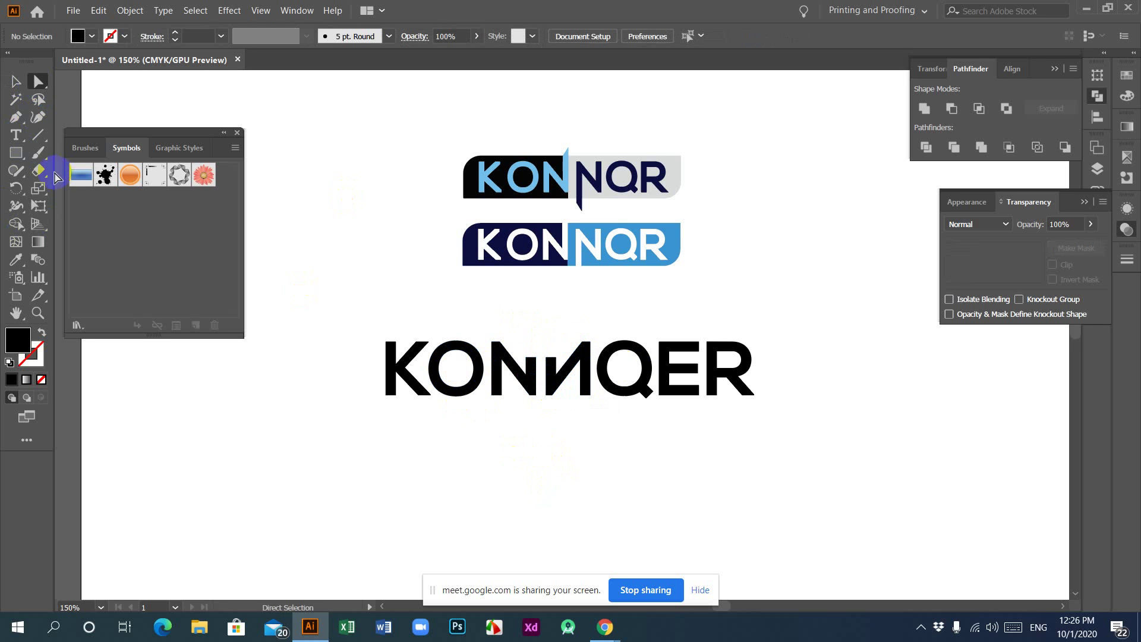
Draw a black circle about 4.6 mm in diameter and place it just below the KONNQER wordmark.
drag(16, 153, 53, 181)
mouse_move(280, 432)
mouse_down()
mouse_move(297, 450)
mouse_move(288, 441)
mouse_up()
click(17, 84)
click(291, 442)
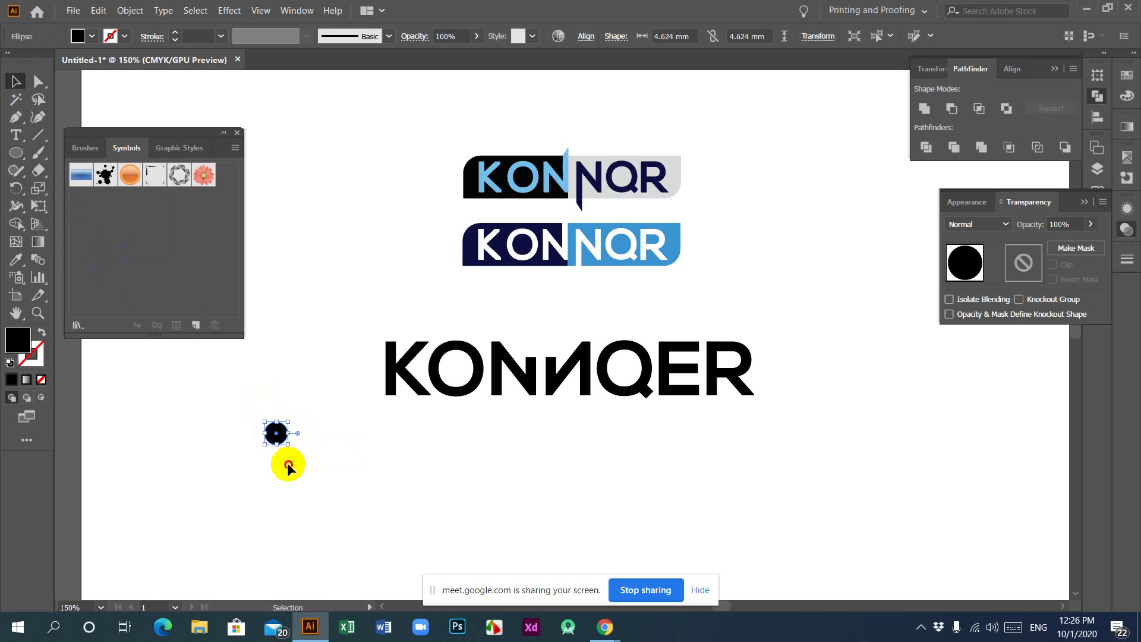
click(251, 410)
click(278, 434)
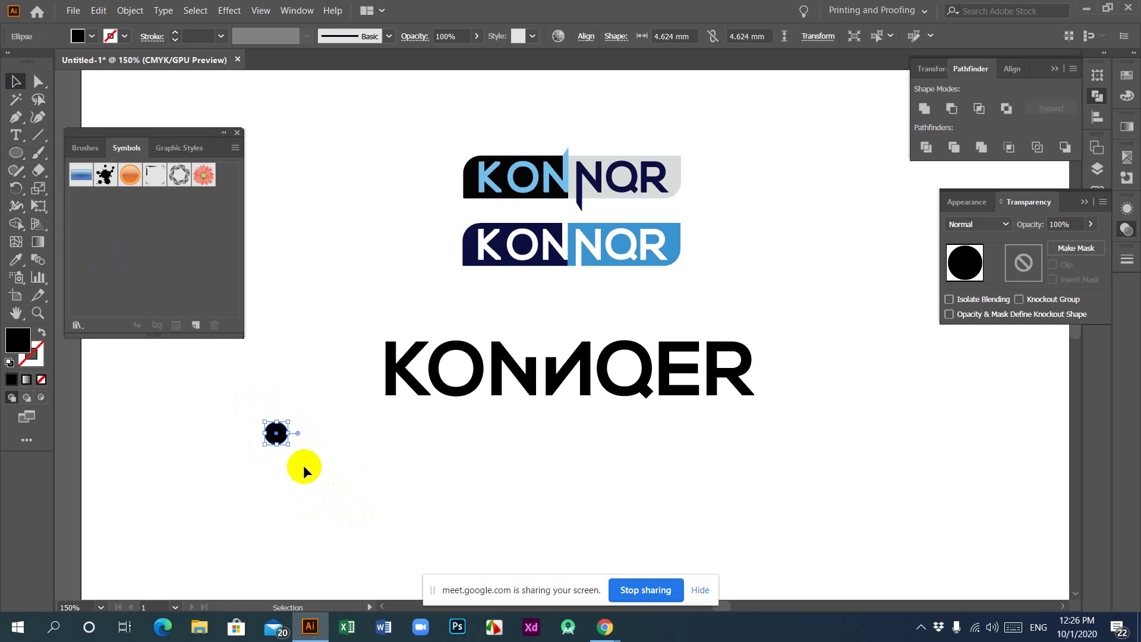
drag(277, 434, 467, 456)
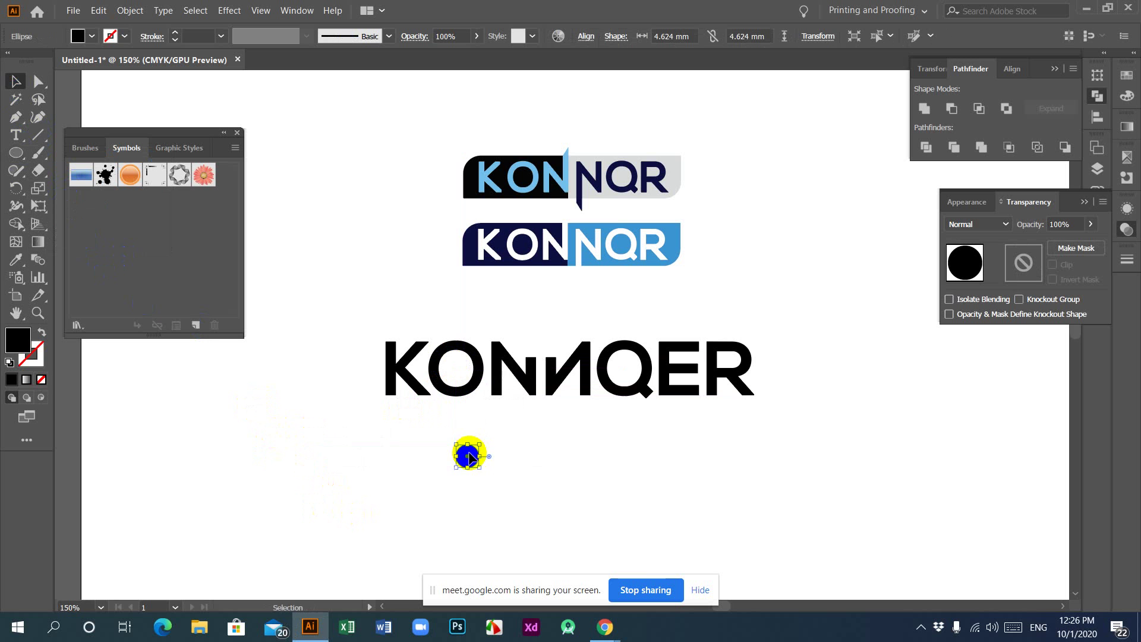
Paste a copy of the circle in front and shrink it to about 2.55 mm, aligned to the original's left edge.
key(ctrl+plus)
key(ctrl+plus)
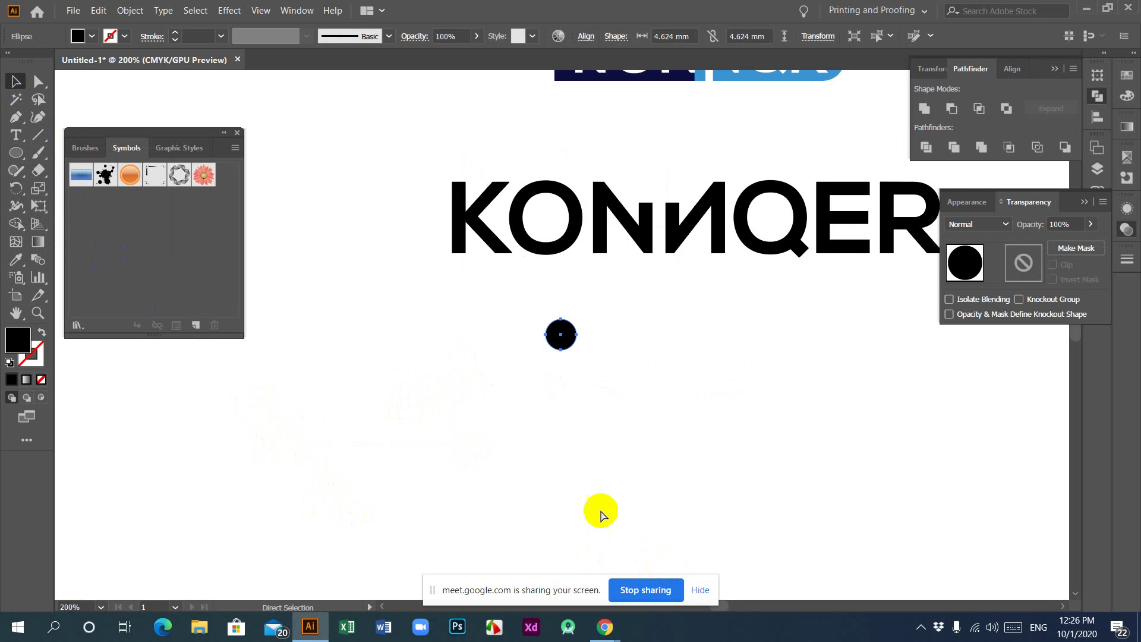
click(572, 345)
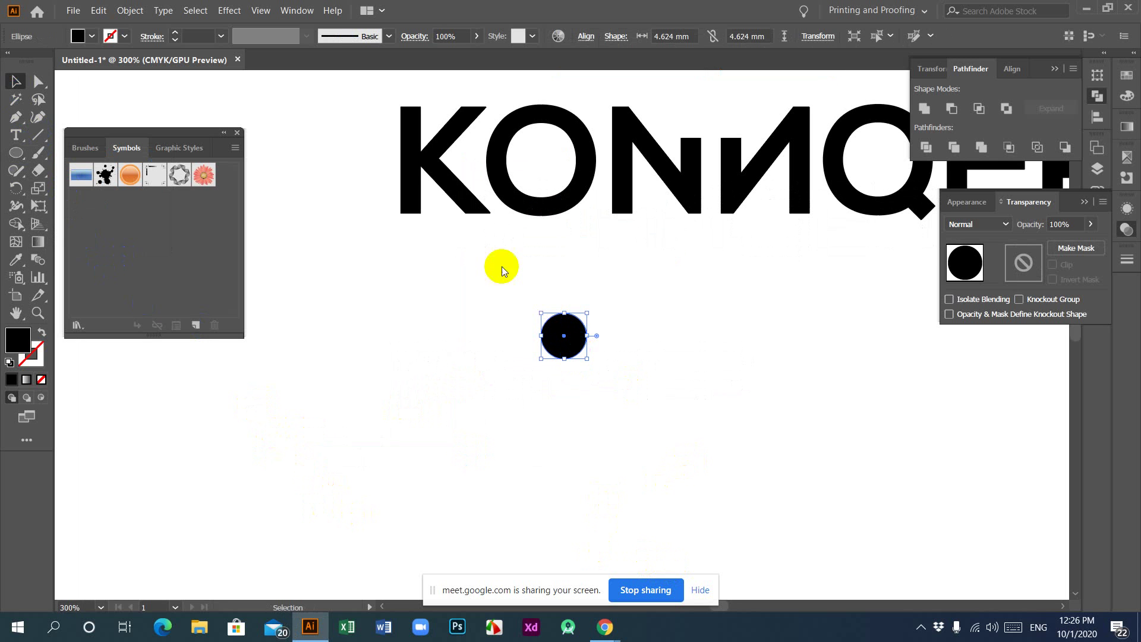
click(98, 10)
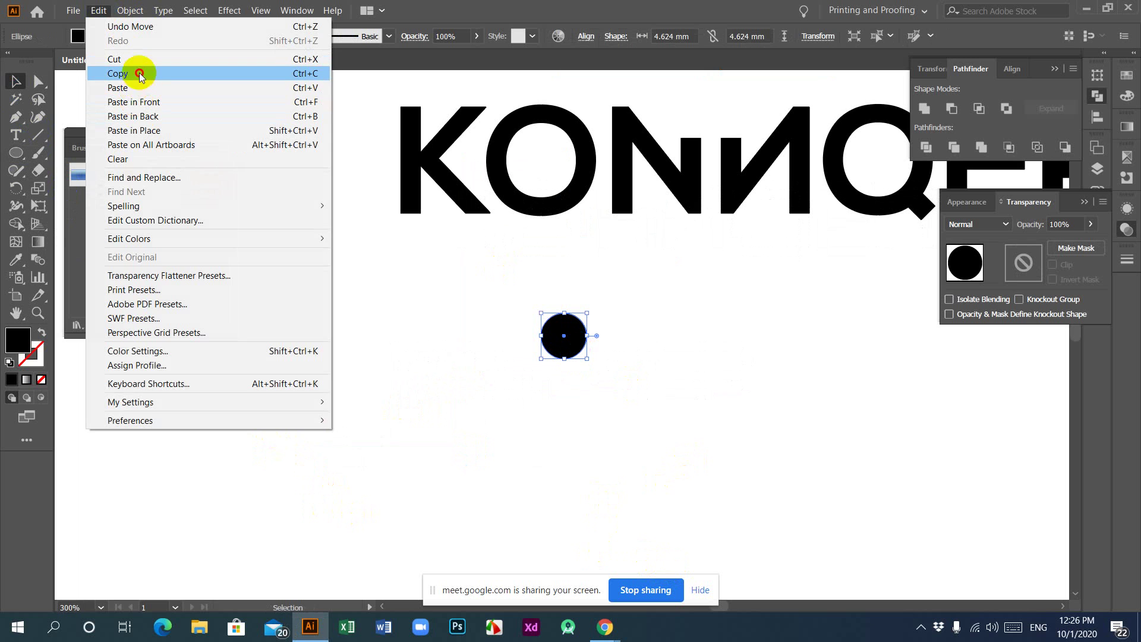
click(141, 74)
click(94, 12)
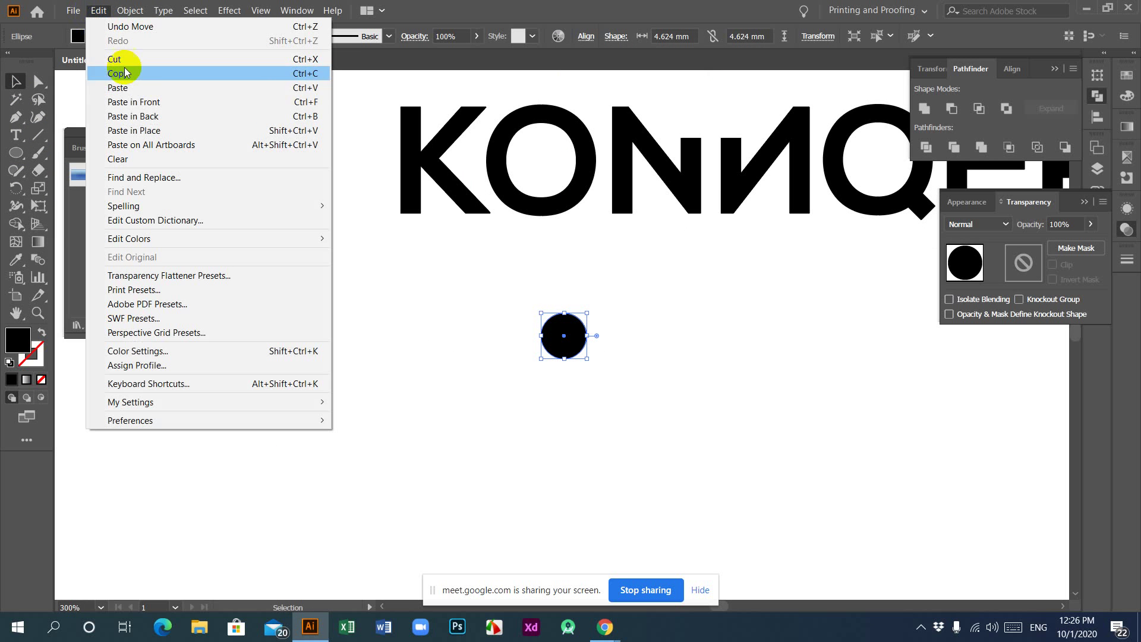
click(136, 102)
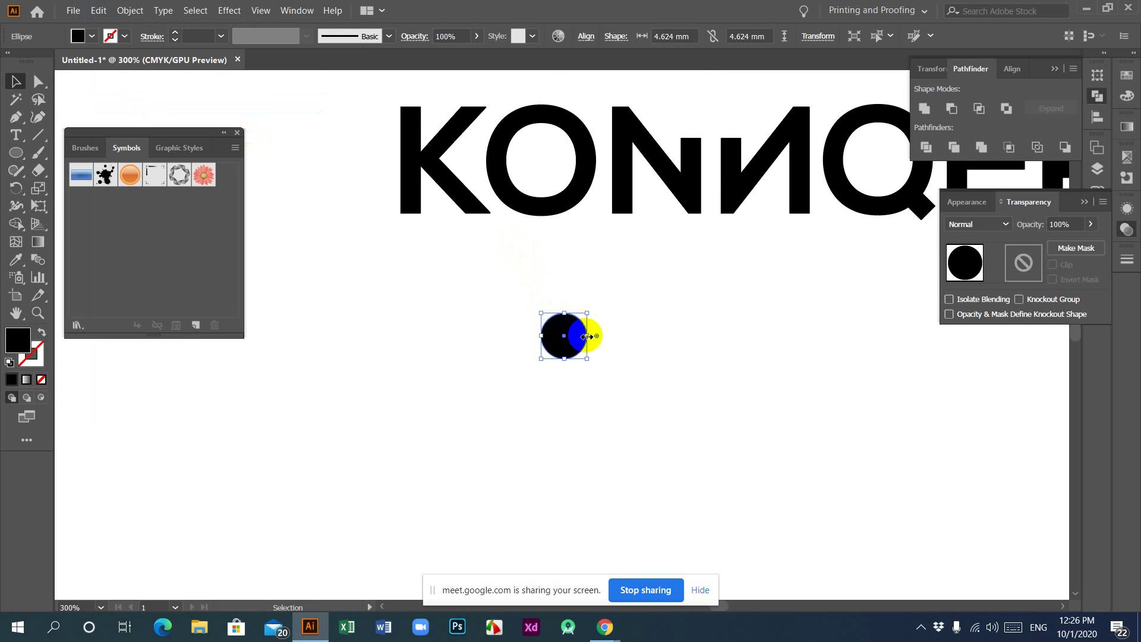
drag(588, 337, 568, 338)
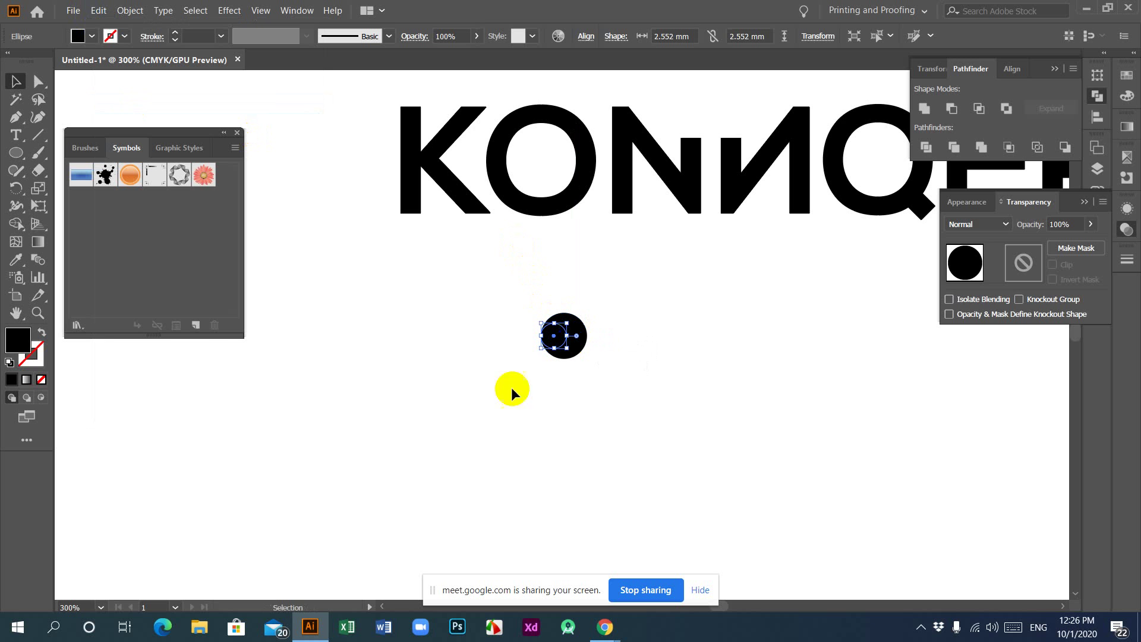
Fill the smaller circle with white and move both circles together as an eye inside the O.
double_click(15, 339)
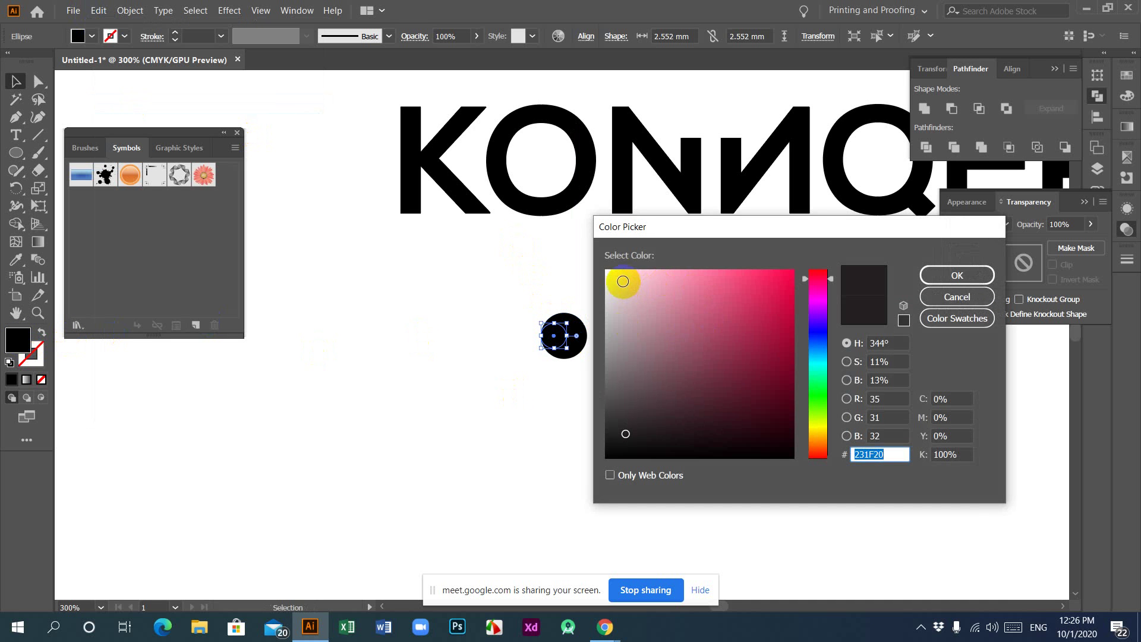
drag(624, 283, 589, 262)
click(928, 276)
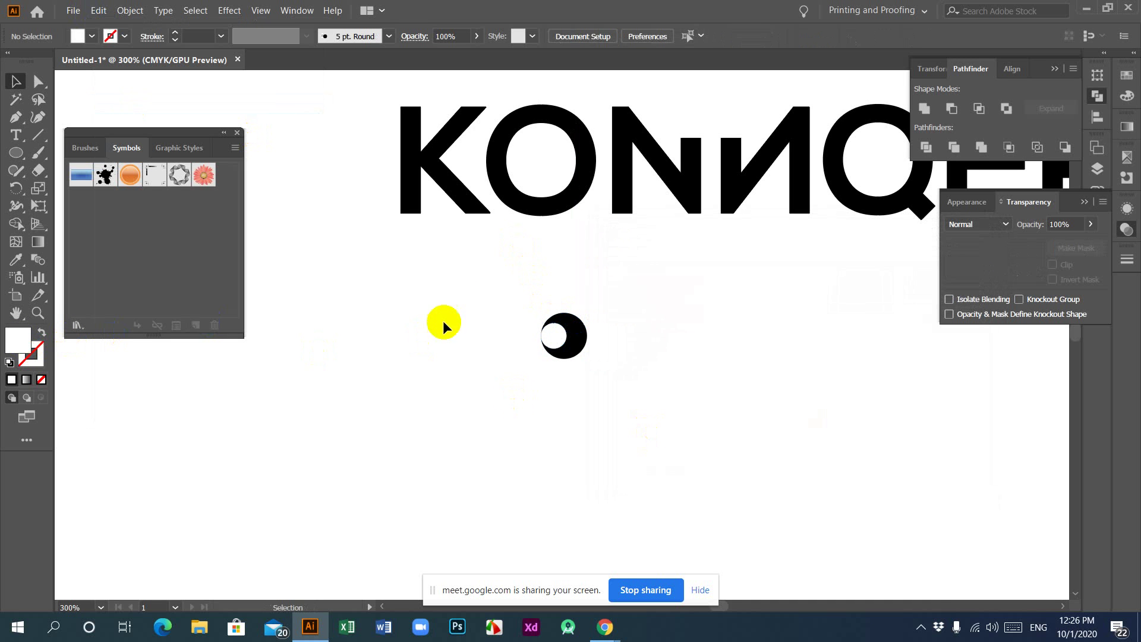
shift+click(583, 347)
drag(579, 344, 541, 163)
Copy the eye into the Q, rotate the copy half a turn, and place it against the right side of the letter's opening.
scroll(665, 380, up, 2)
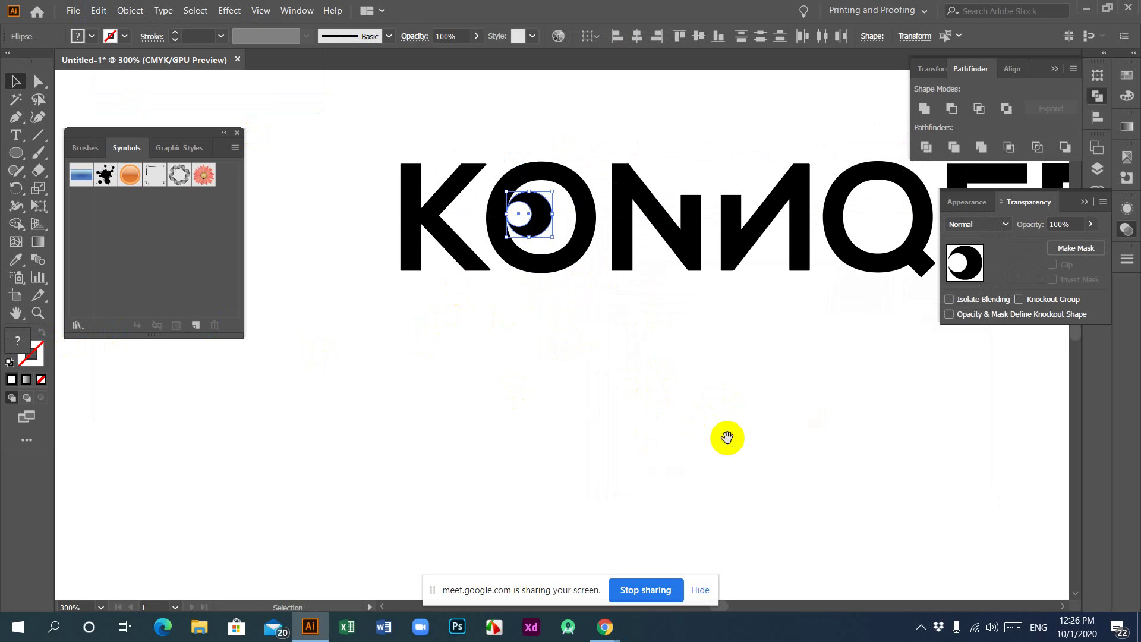
scroll(727, 439, right, 2)
scroll(683, 426, up, 1)
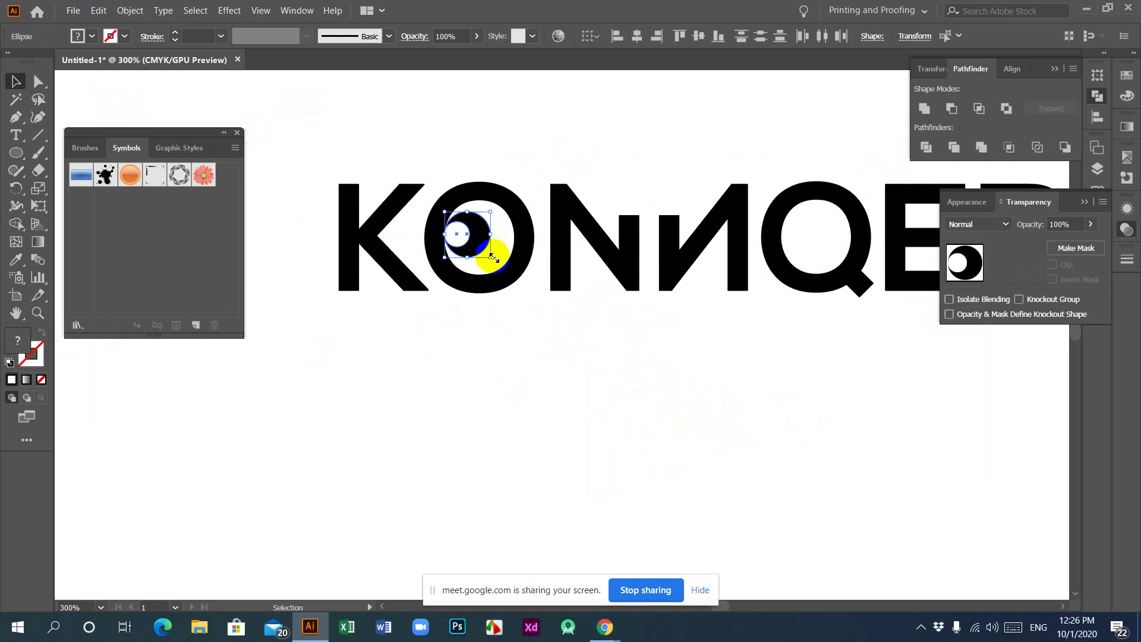
drag(492, 256, 820, 234)
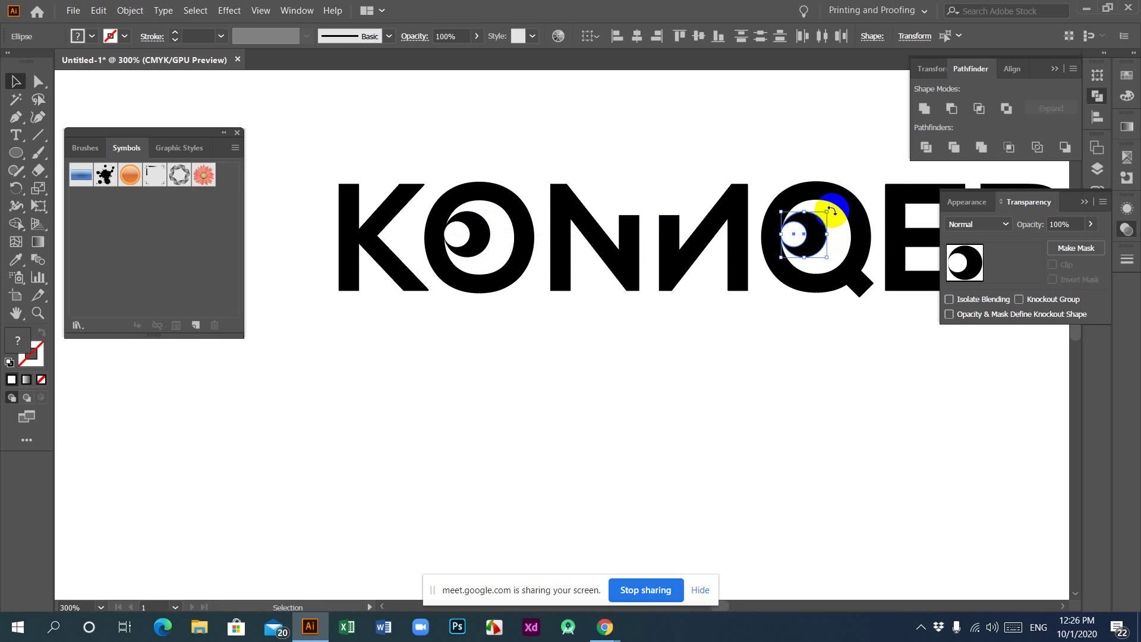
drag(832, 210, 770, 259)
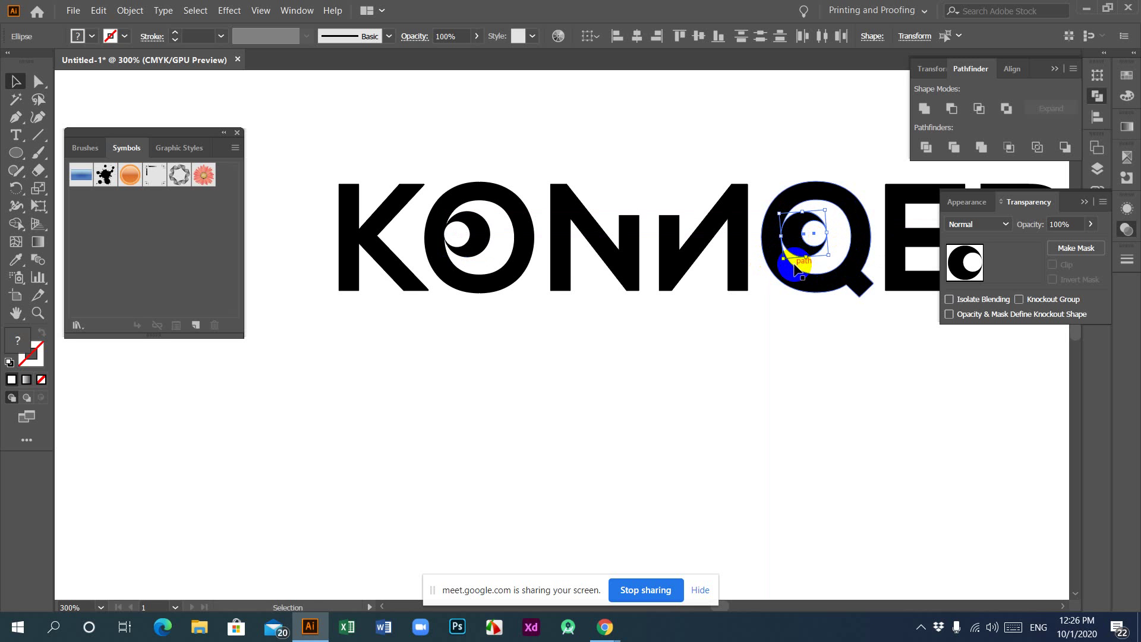
key(ctrl+z)
mouse_move(820, 249)
mouse_down()
mouse_move(831, 261)
mouse_move(757, 249)
mouse_move(783, 255)
mouse_move(788, 272)
mouse_move(827, 259)
mouse_move(785, 250)
mouse_move(823, 235)
mouse_up()
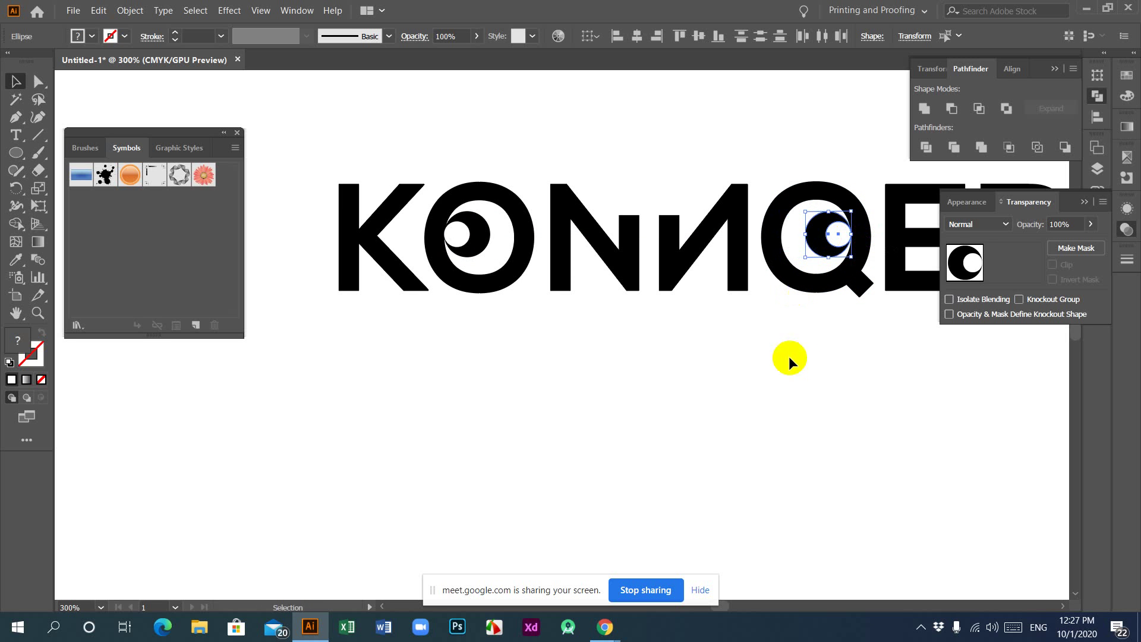
click(804, 380)
scroll(804, 380, up, 1)
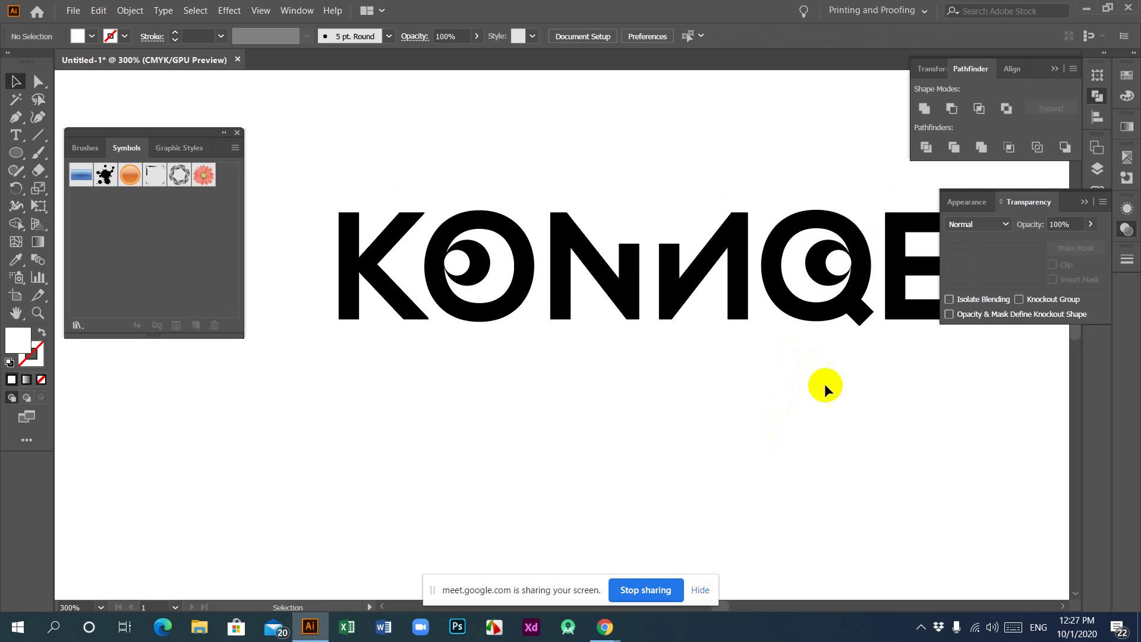
drag(814, 273, 838, 267)
drag(458, 263, 457, 266)
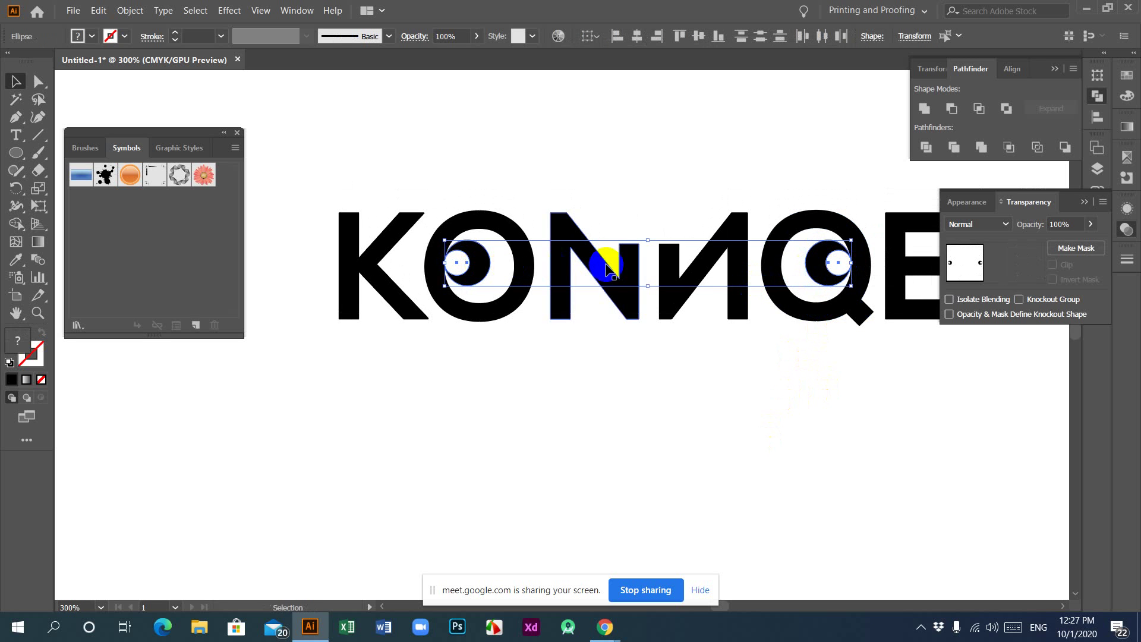
click(783, 382)
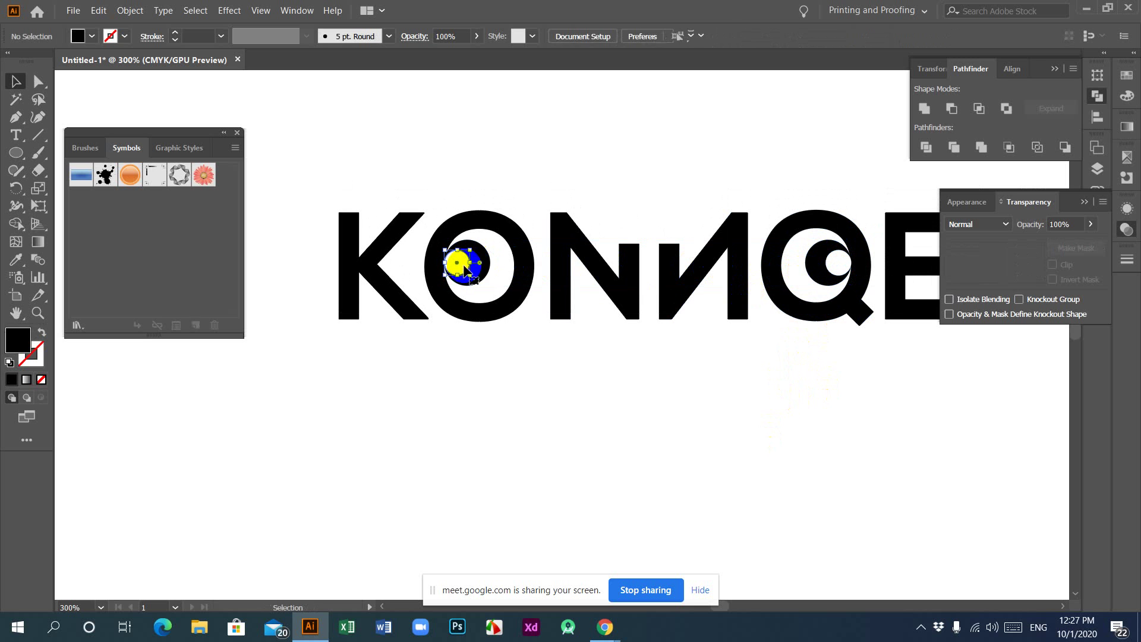
Enlarge the eye inside the O proportionally and nudge it slightly downward within the letter.
click(482, 270)
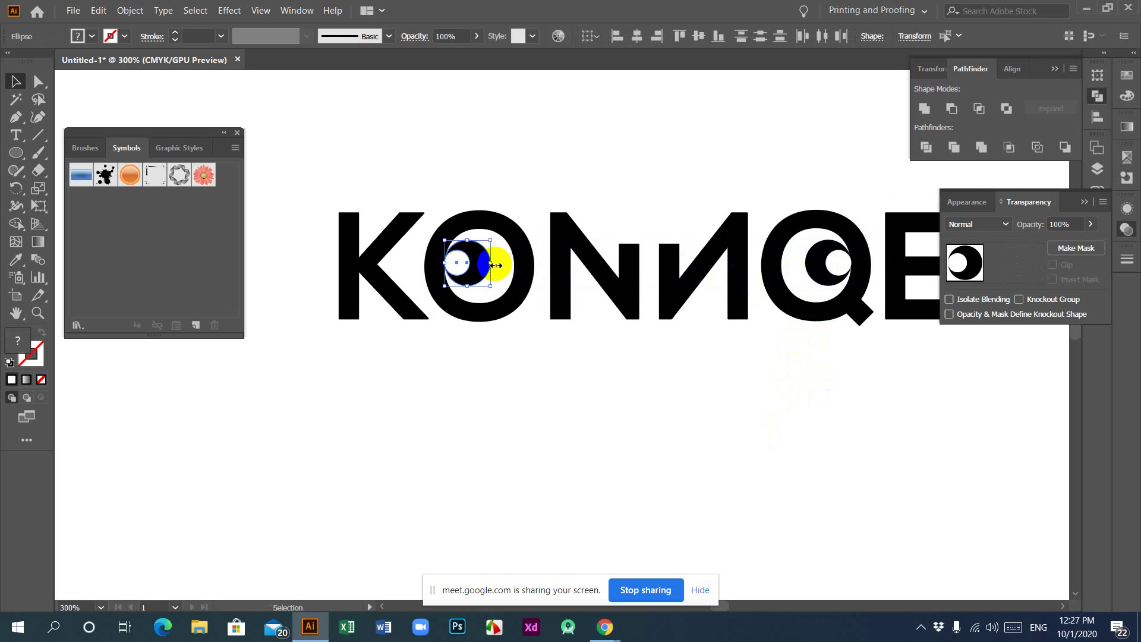
drag(496, 265, 505, 264)
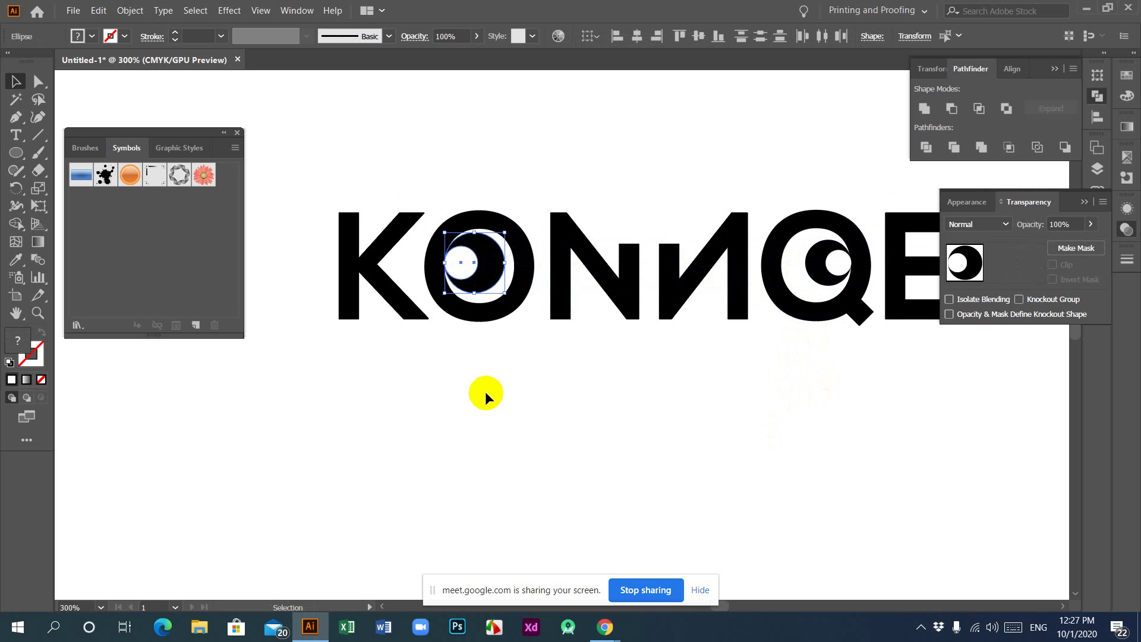
key(Down)
key(Down)
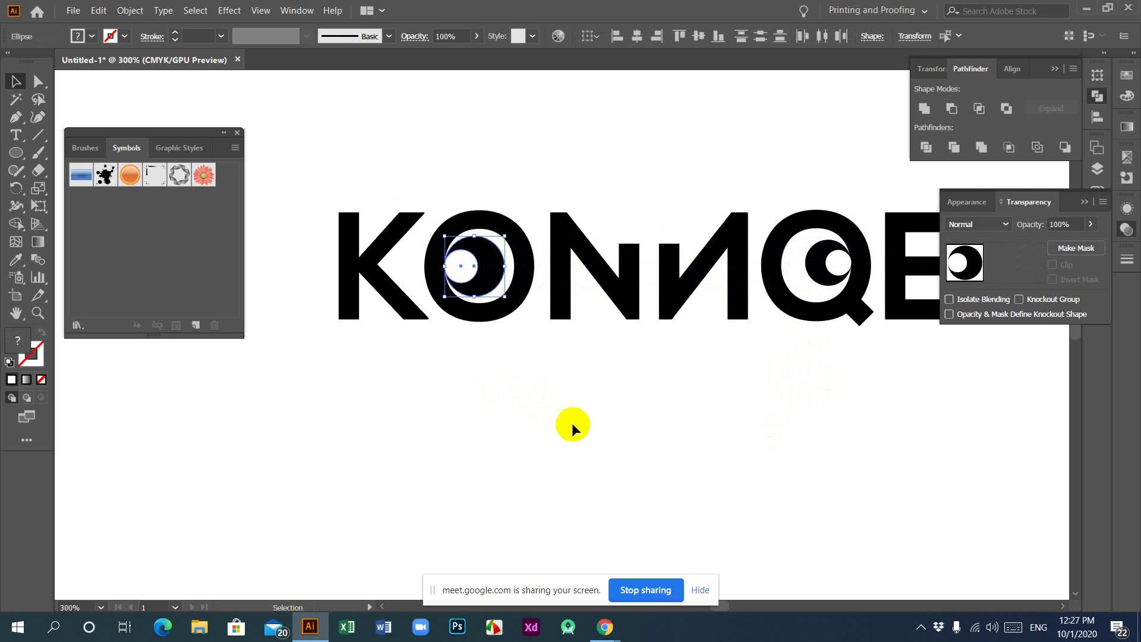
click(575, 422)
Enlarge the eye inside the Q proportionally to match the one in the O and nudge it slightly downward.
drag(832, 264, 838, 266)
shift+click(816, 274)
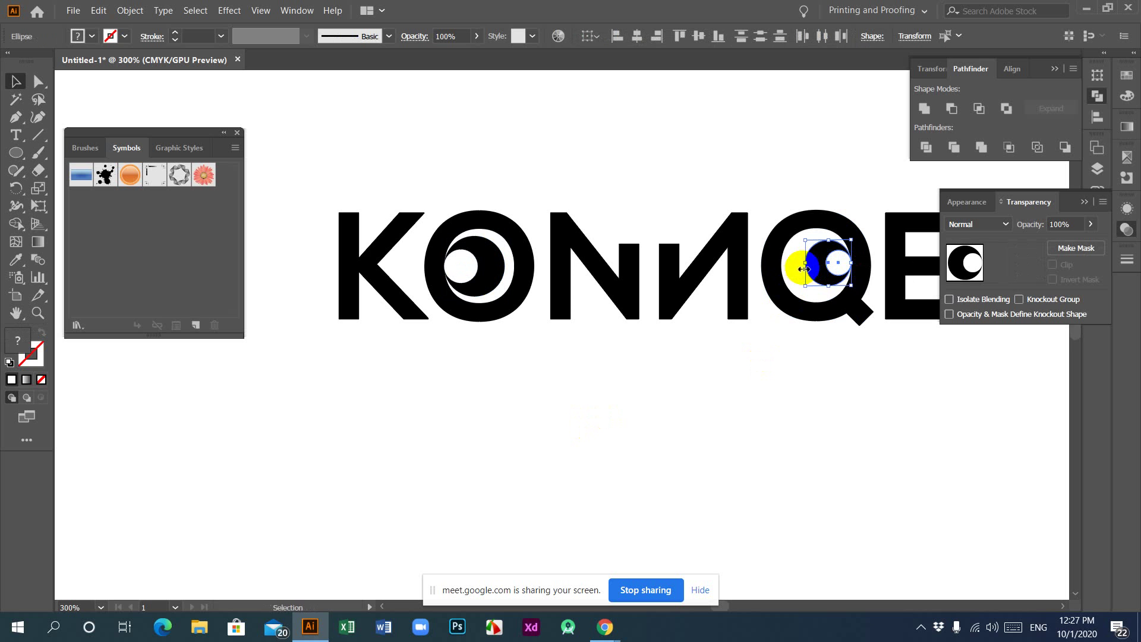
drag(802, 263, 793, 263)
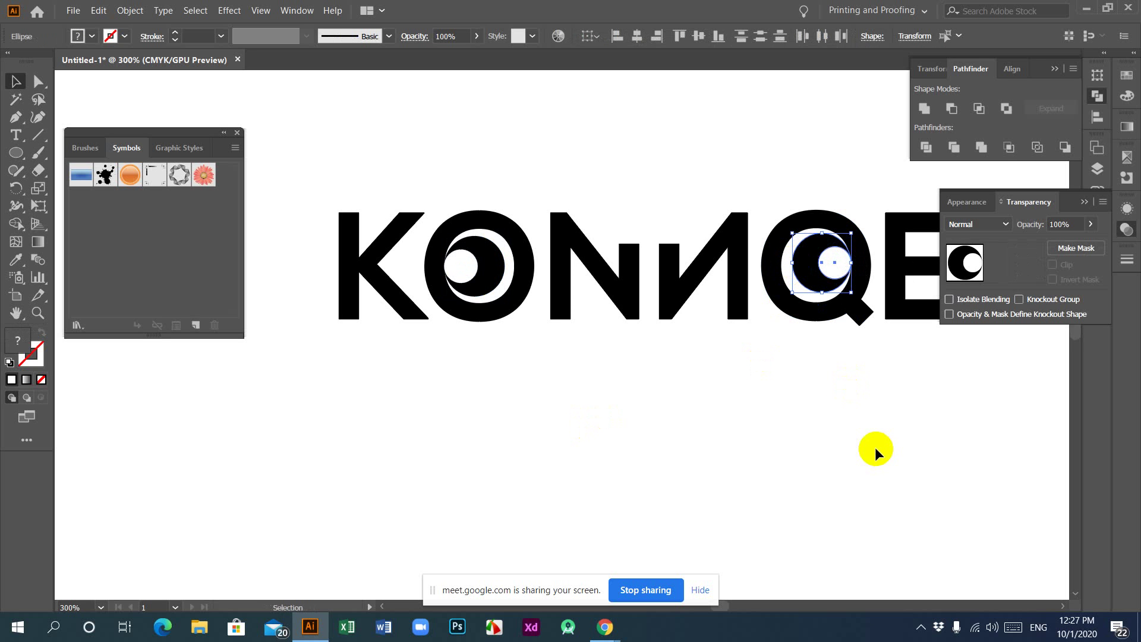
key(Down)
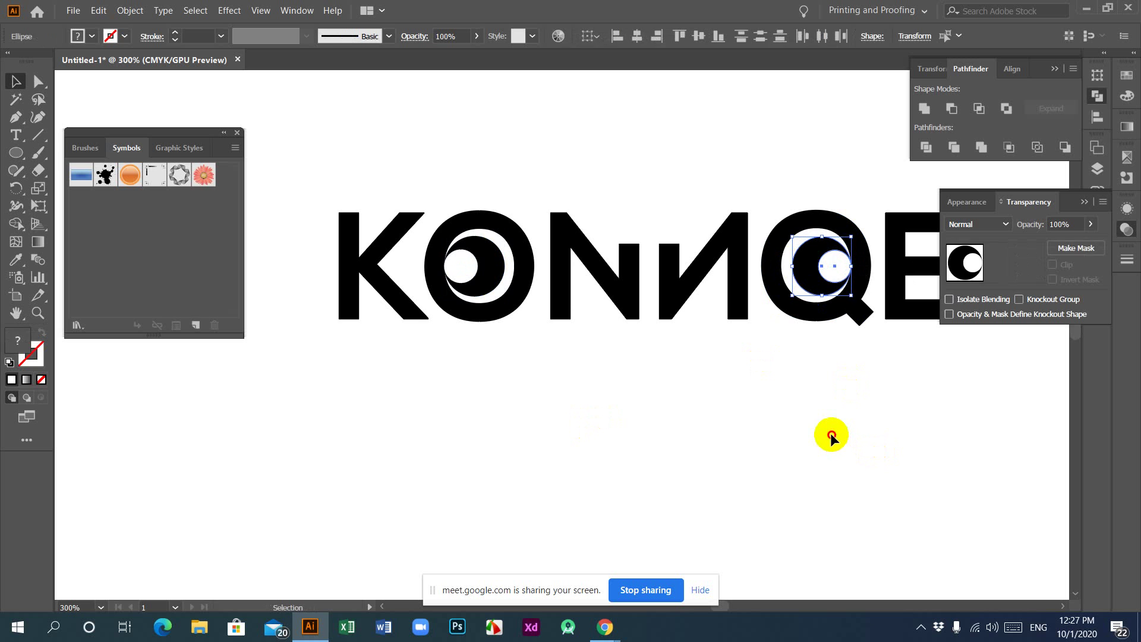
click(830, 433)
Shrink the white circle in the O's eye to about 1.68 mm and place it at the pupil's upper right as a highlight.
key(ctrl+minus)
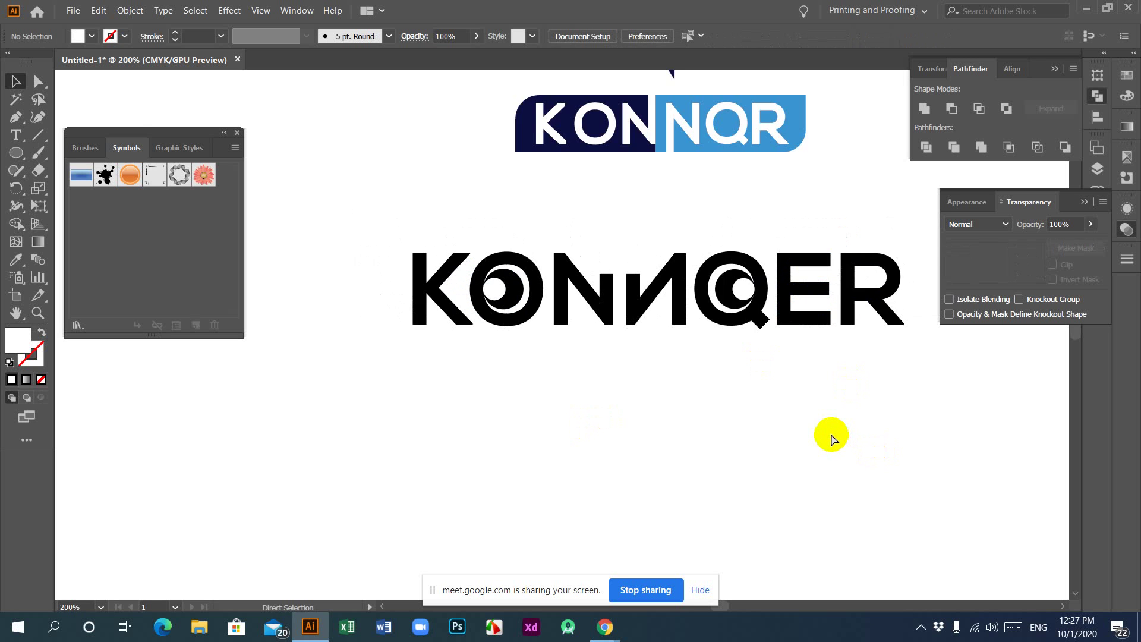
key(ctrl+minus)
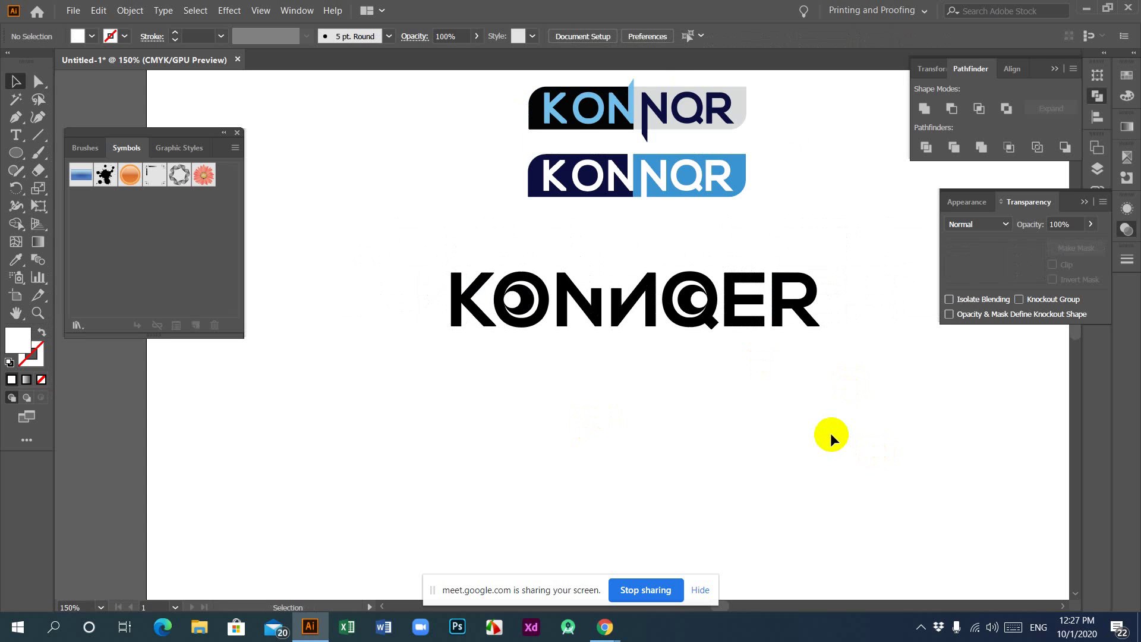
click(513, 299)
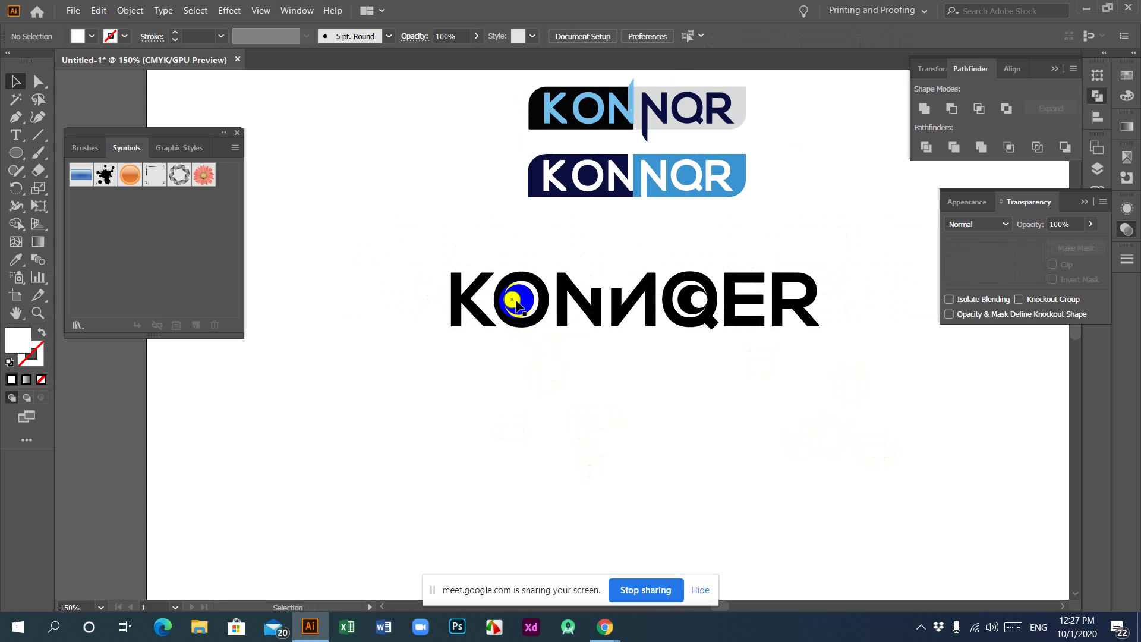
key(ctrl+plus)
key(ctrl+plus)
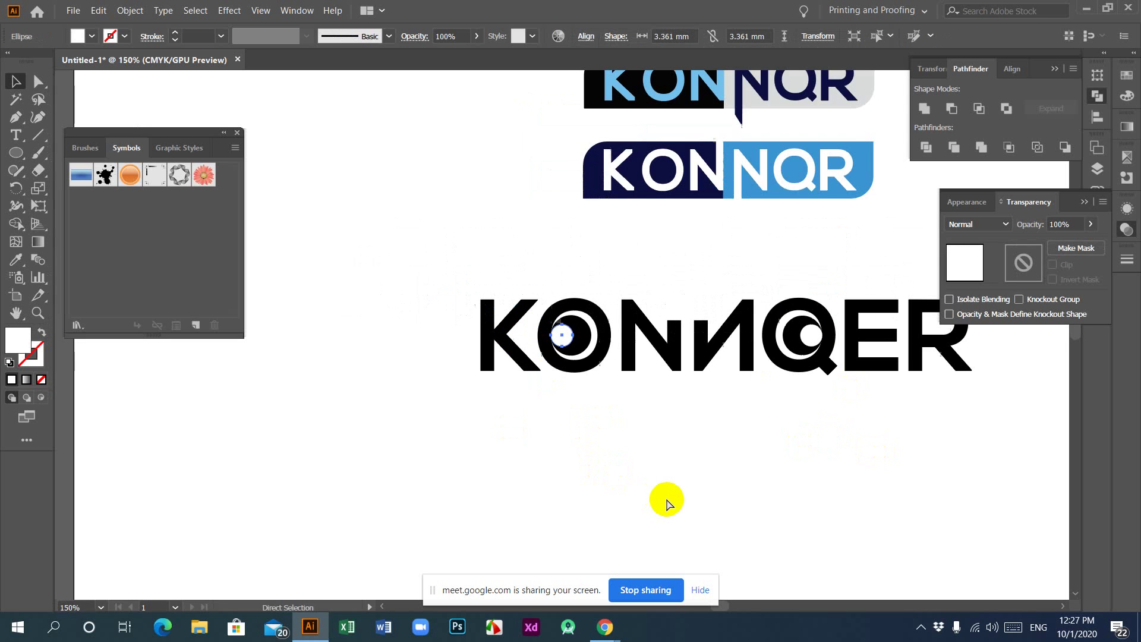
drag(578, 359, 563, 334)
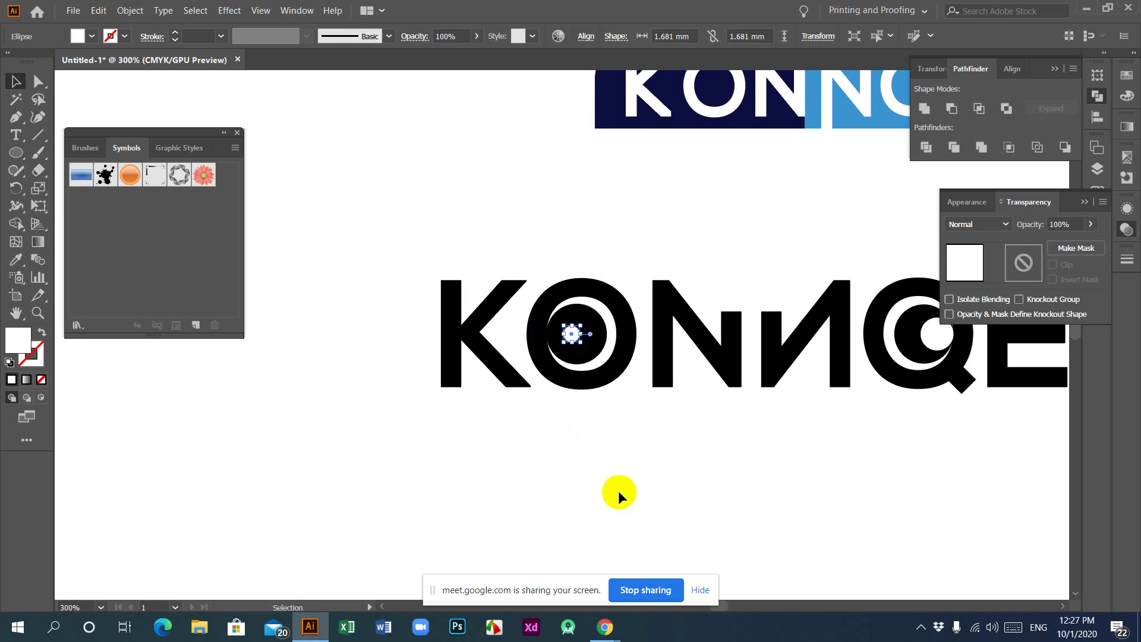
click(572, 334)
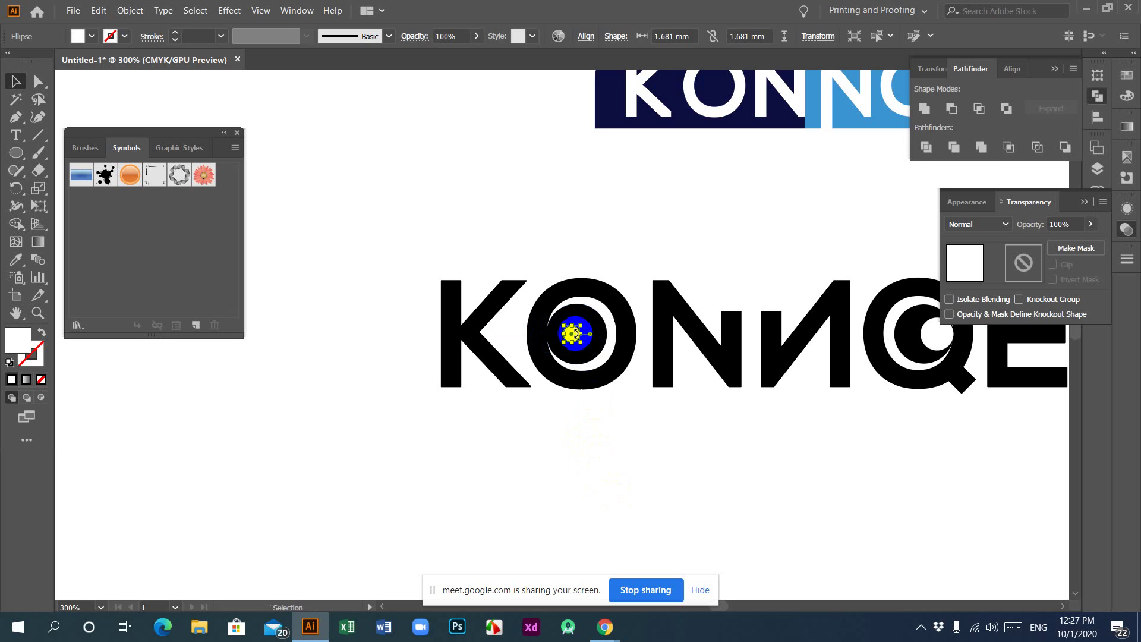
click(589, 465)
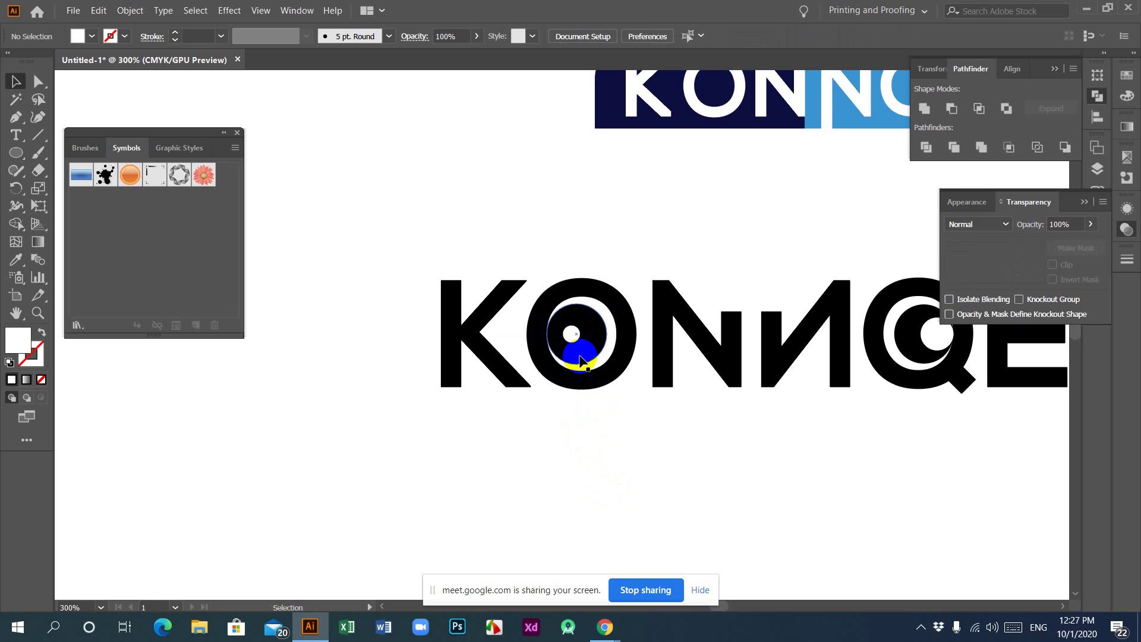
drag(576, 333, 598, 321)
click(615, 478)
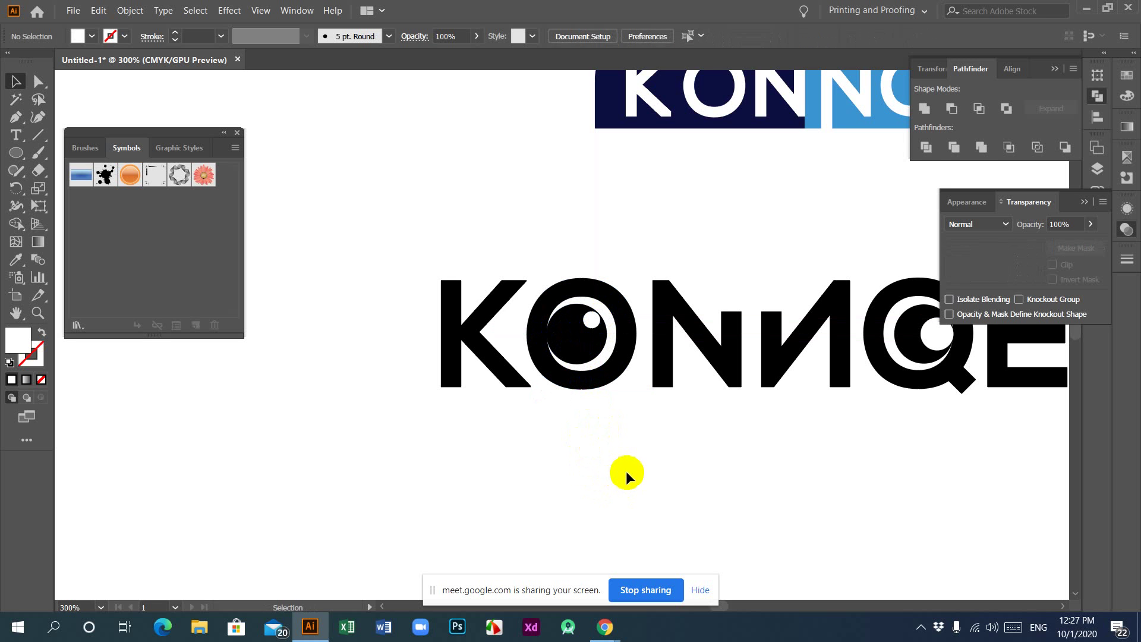
Shrink the white circle in the Q's eye to about 1.64 mm and move it to the pupil's upper left.
scroll(707, 410, down, 2)
scroll(708, 410, right, 5)
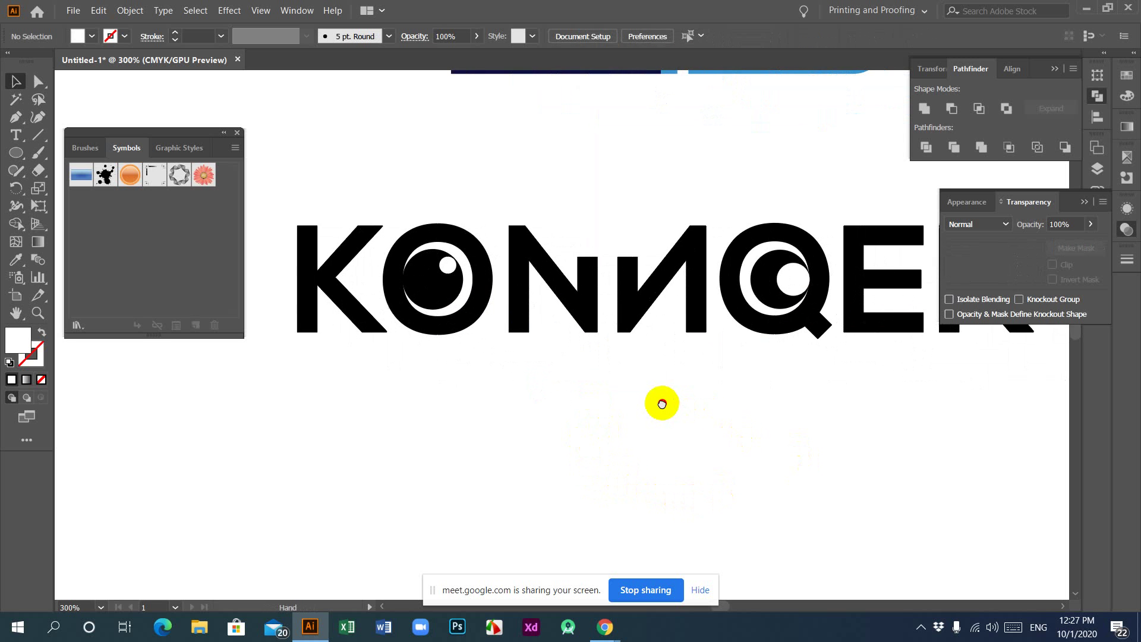
click(795, 280)
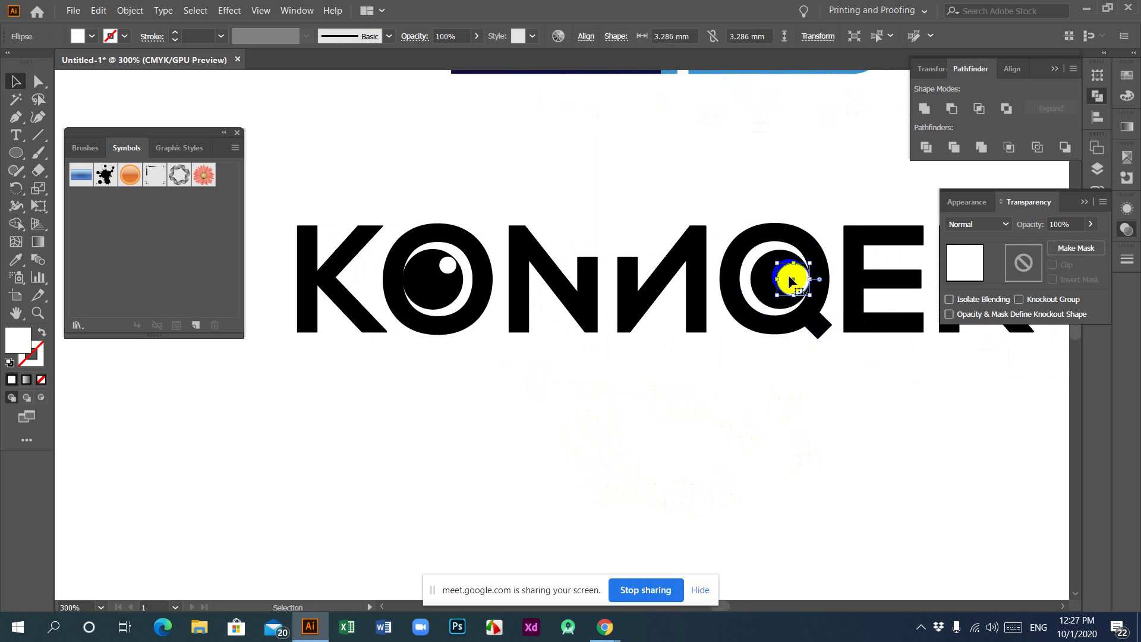
mouse_move(789, 275)
mouse_down()
mouse_move(810, 280)
mouse_move(766, 272)
mouse_up()
click(779, 462)
click(774, 480)
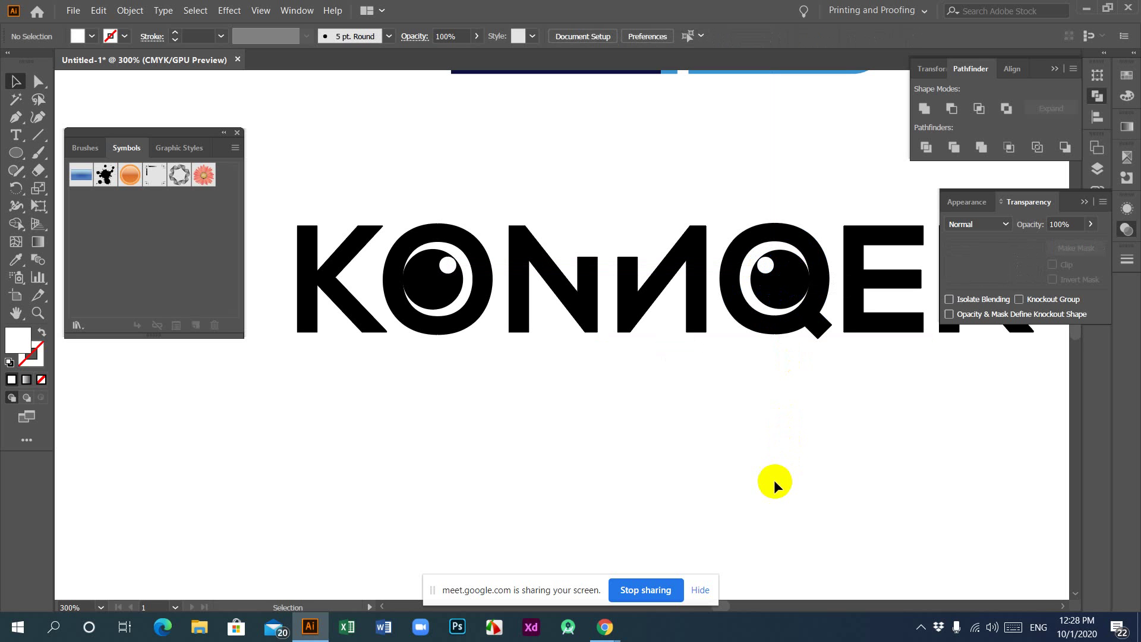
Nudge the white highlight of the Q's eye slightly left to fine-tune its position on the pupil.
click(767, 260)
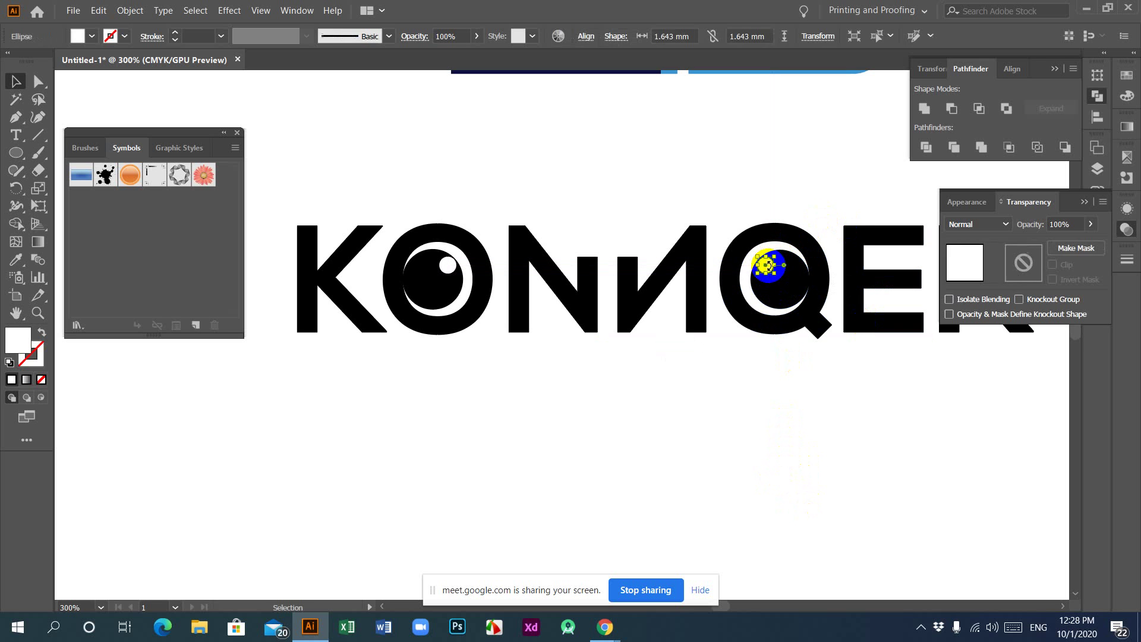
key(Left)
key(Down)
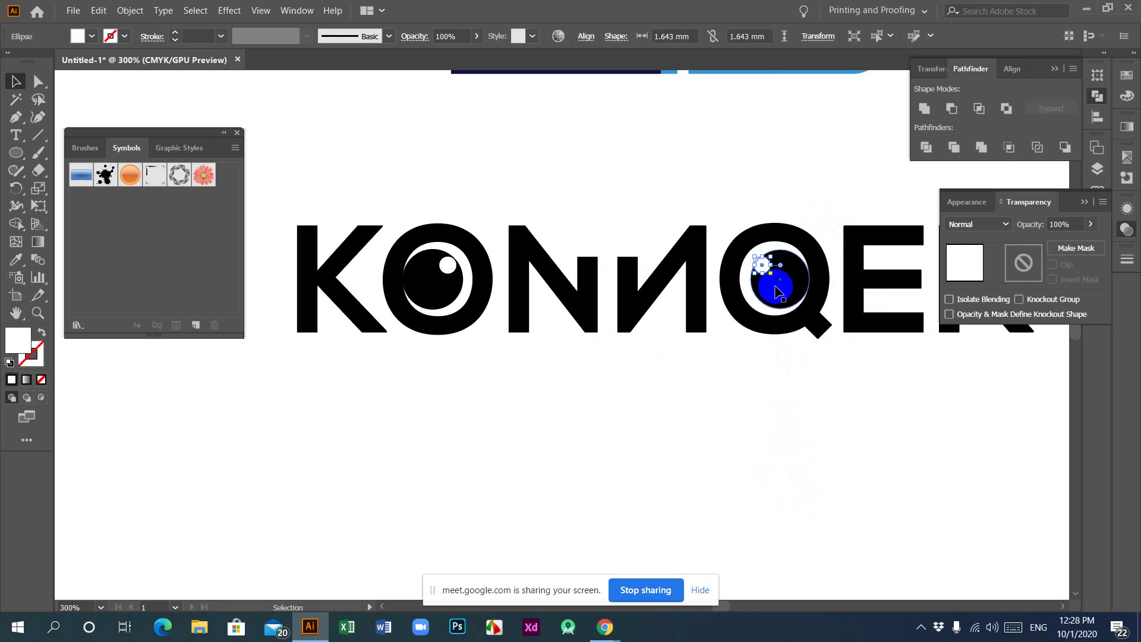
key(Right)
key(Down)
click(758, 391)
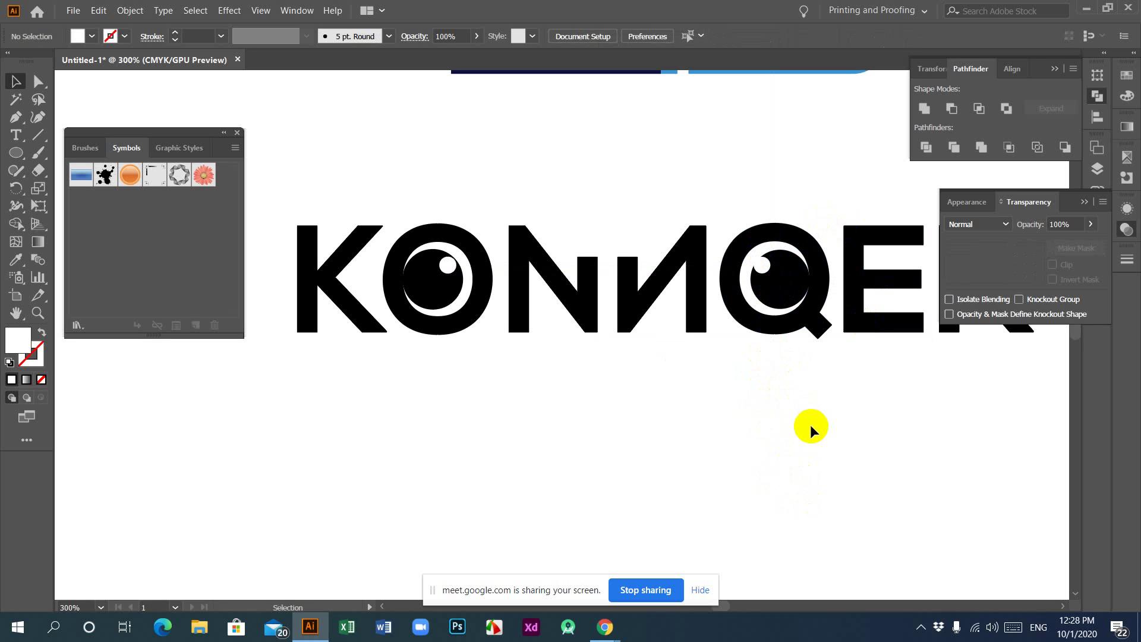
Vertically centre-align the two white highlights with each other, and likewise the two black pupils.
scroll(380, 515, up, 3)
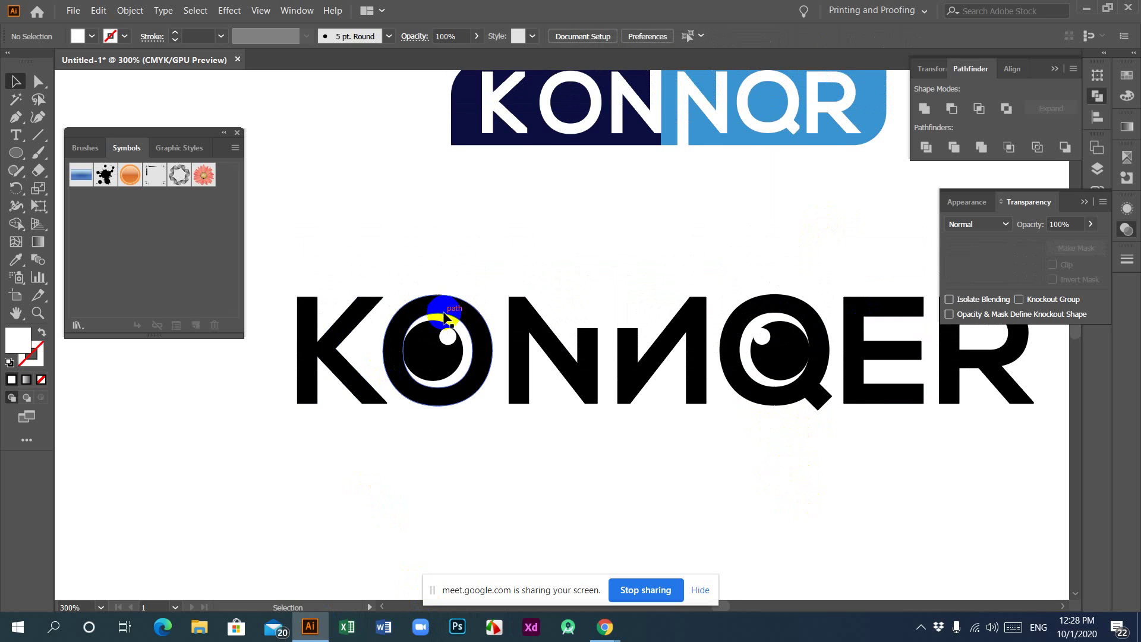
click(450, 333)
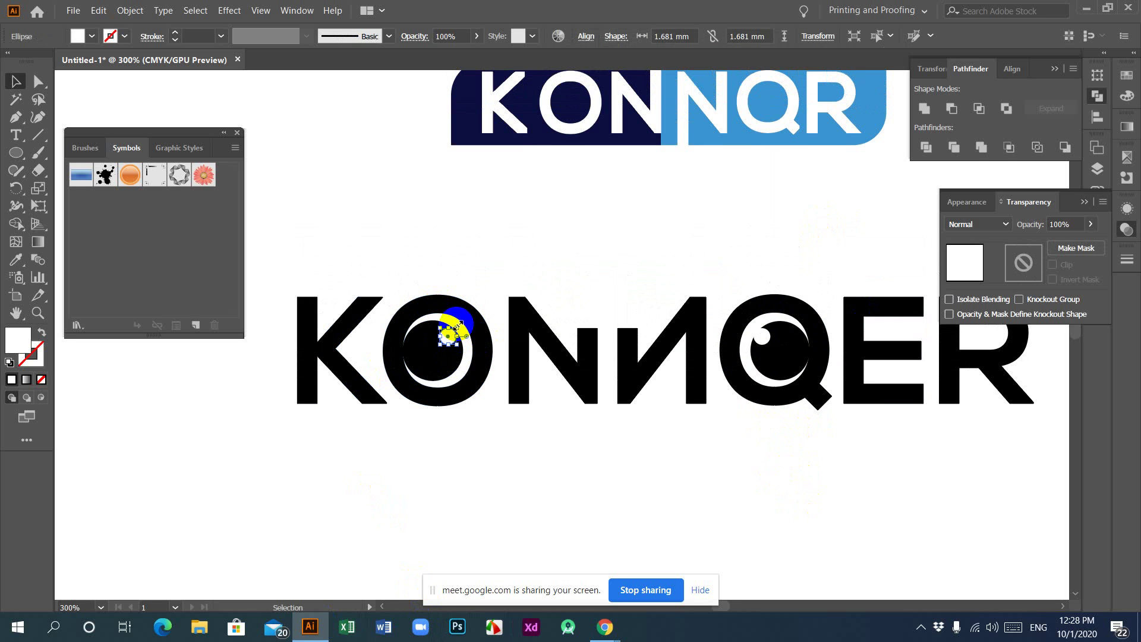
shift+click(763, 336)
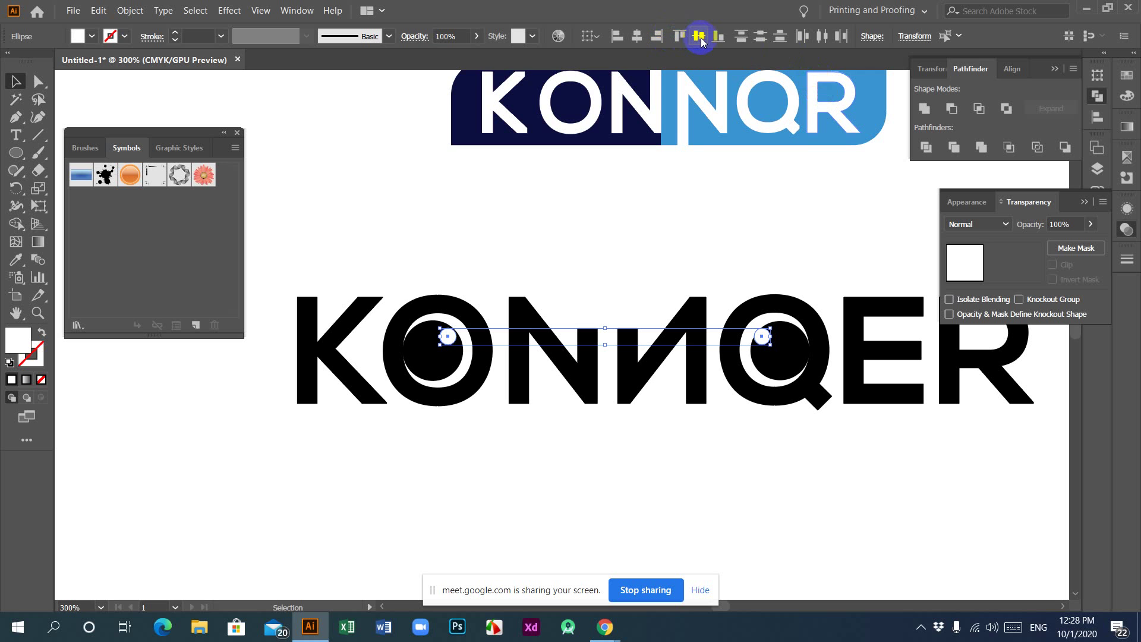
click(562, 502)
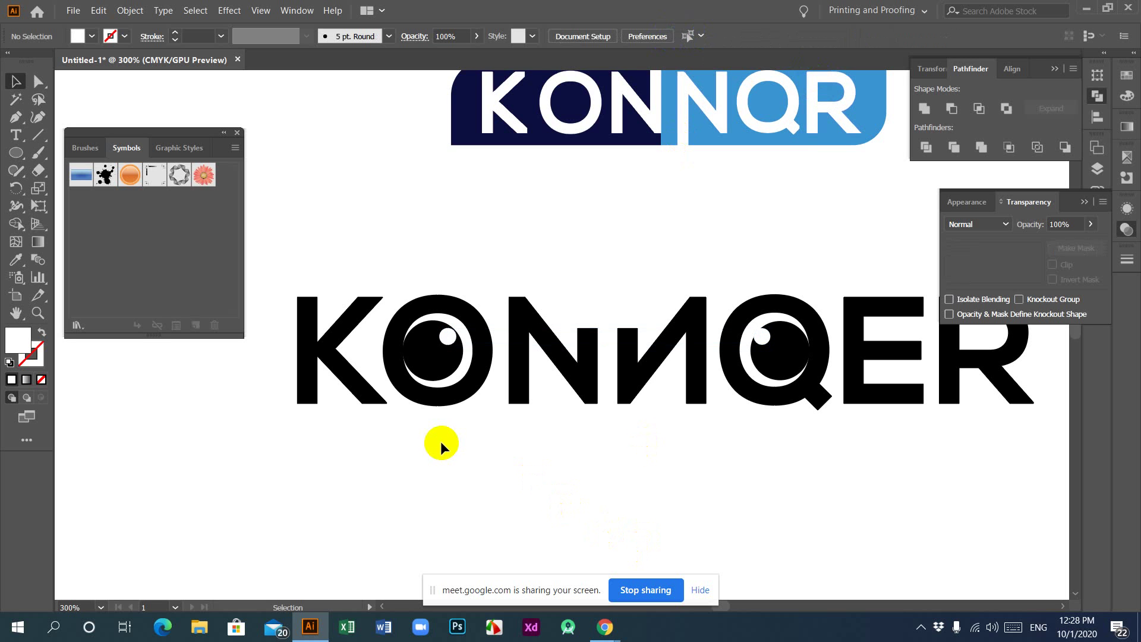
click(427, 357)
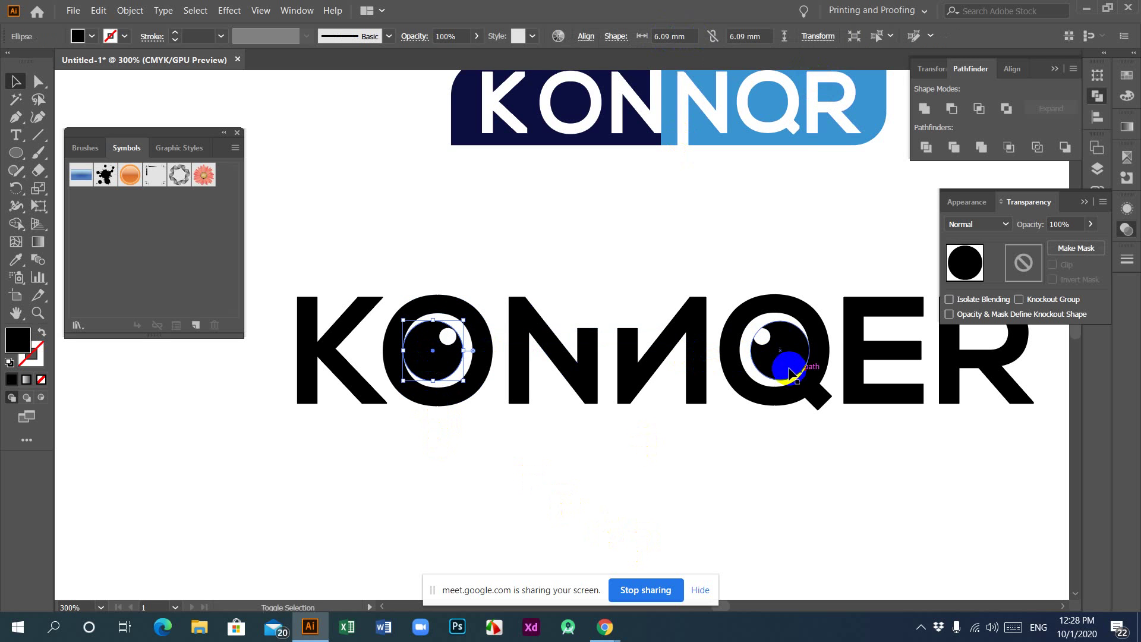
shift+click(777, 360)
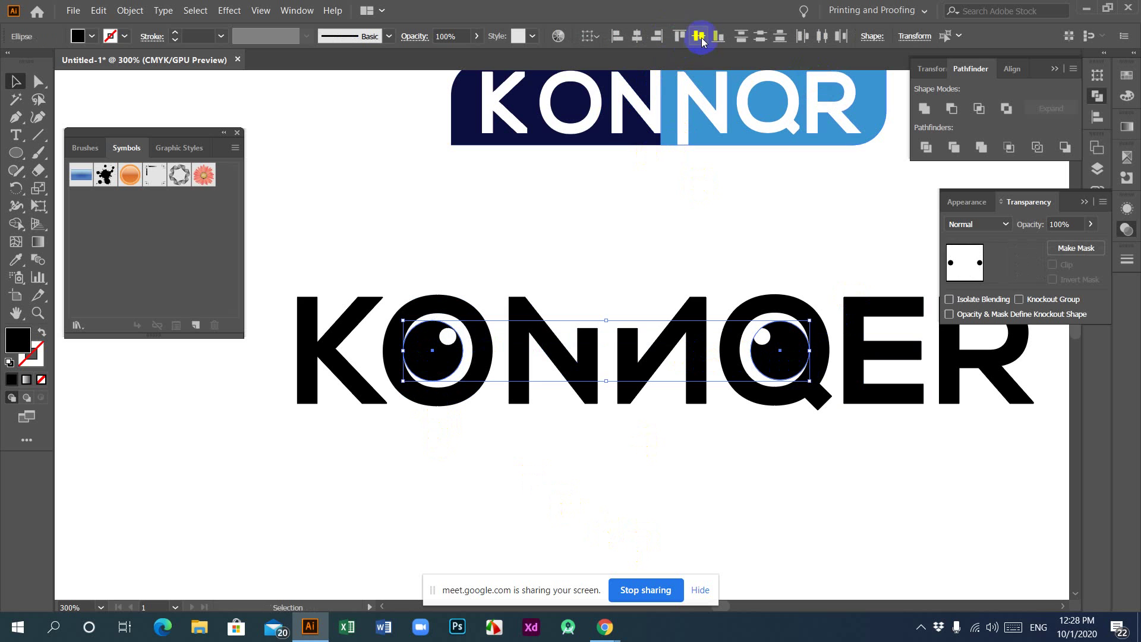
click(615, 460)
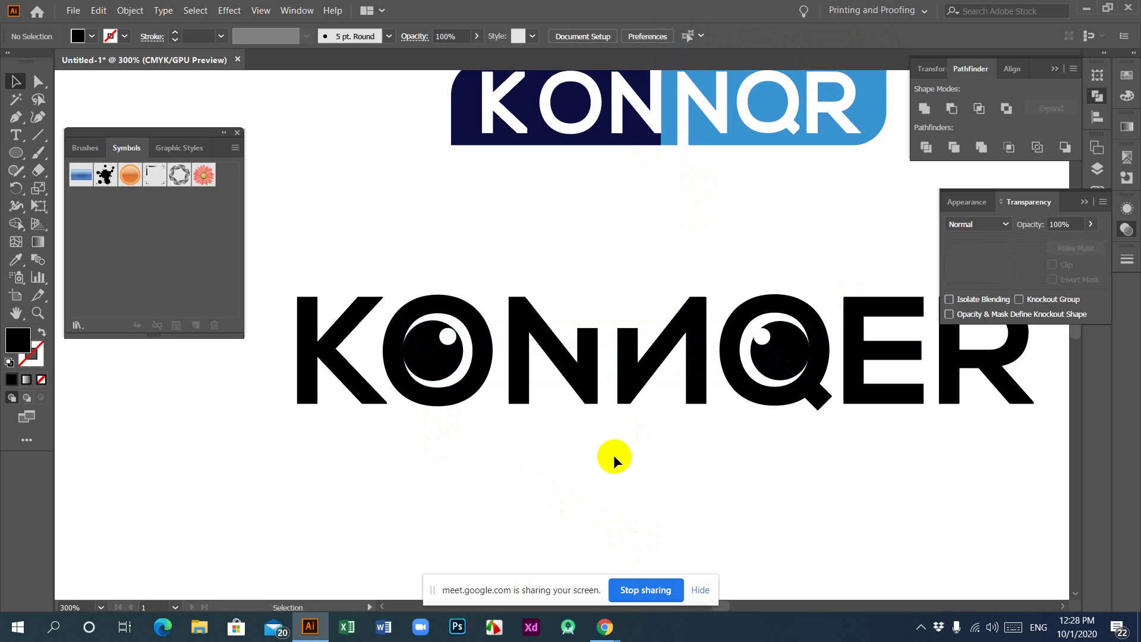
Nudge the white highlight of the O's eye slightly to the right.
click(449, 337)
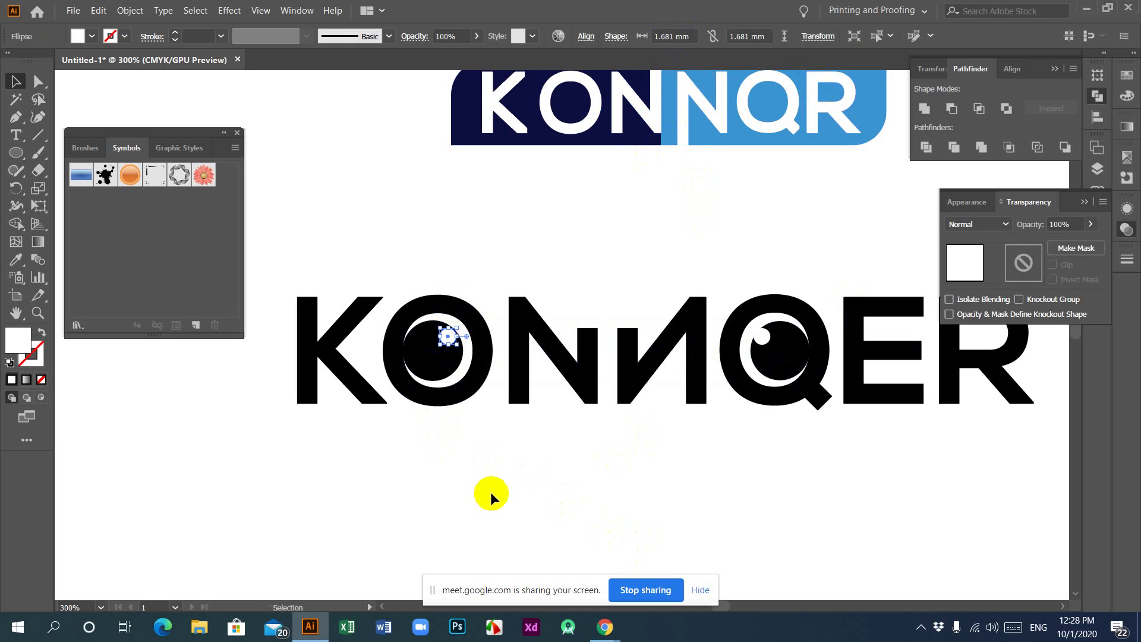
key(Right)
click(494, 528)
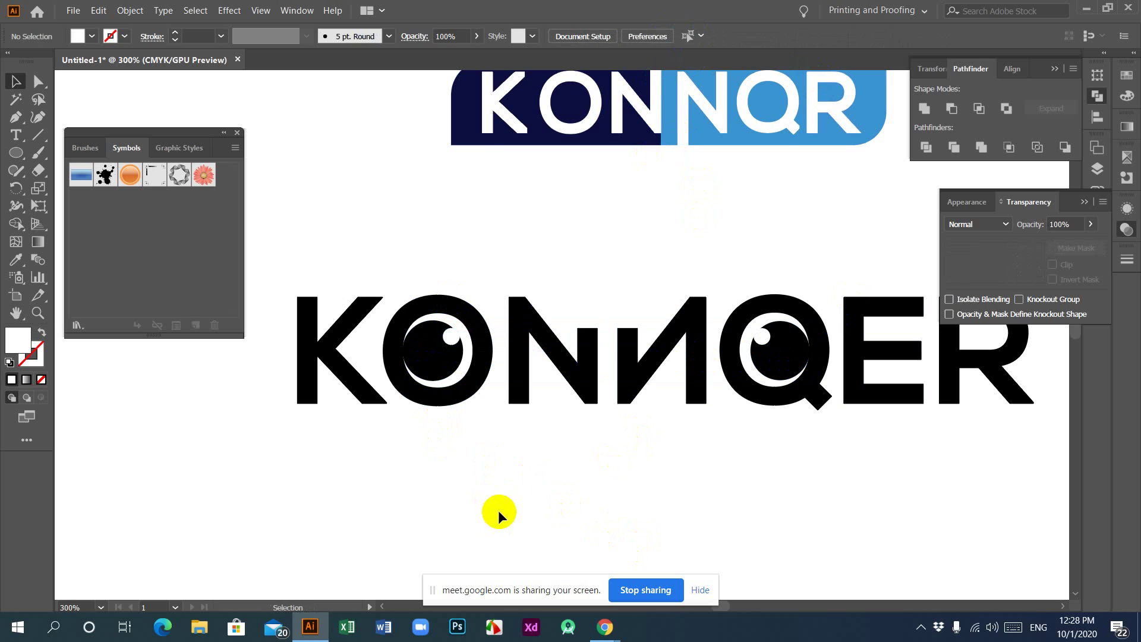
Divide the whole KONNQER wordmark and its eyes with Pathfinder and ungroup the resulting pieces.
key(ctrl+minus)
key(ctrl+minus)
key(ctrl+minus)
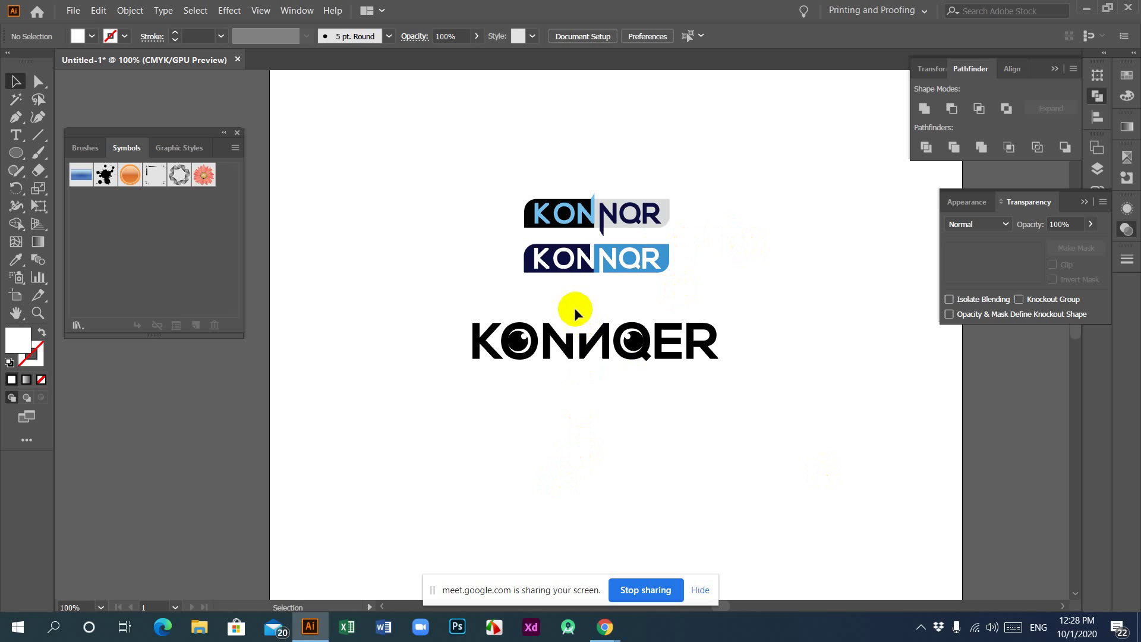
drag(439, 293, 741, 419)
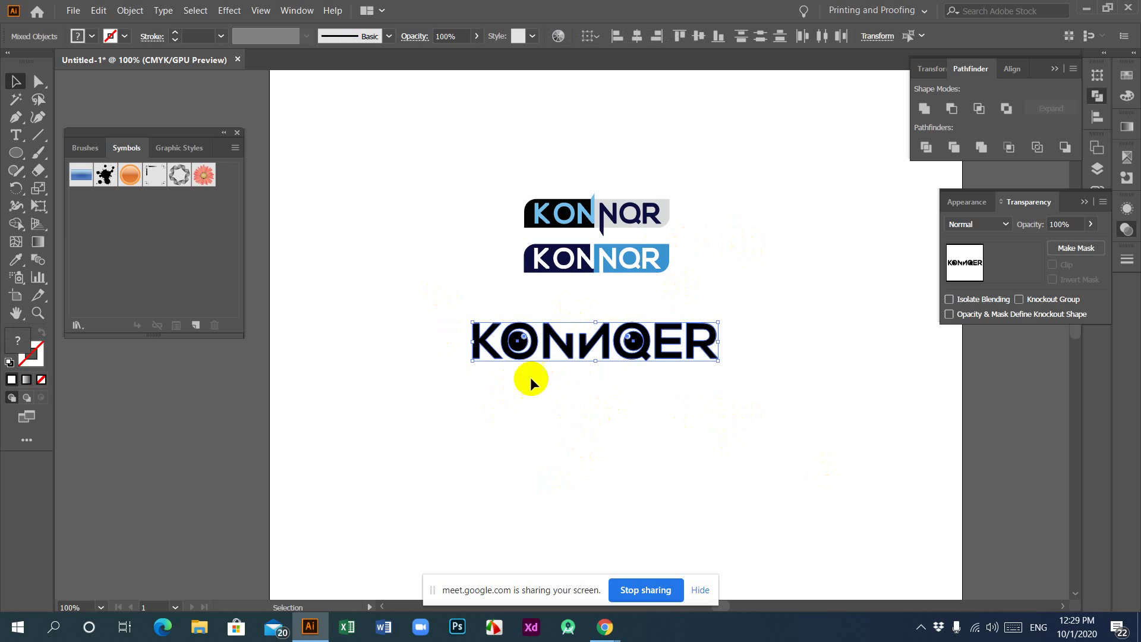
click(926, 147)
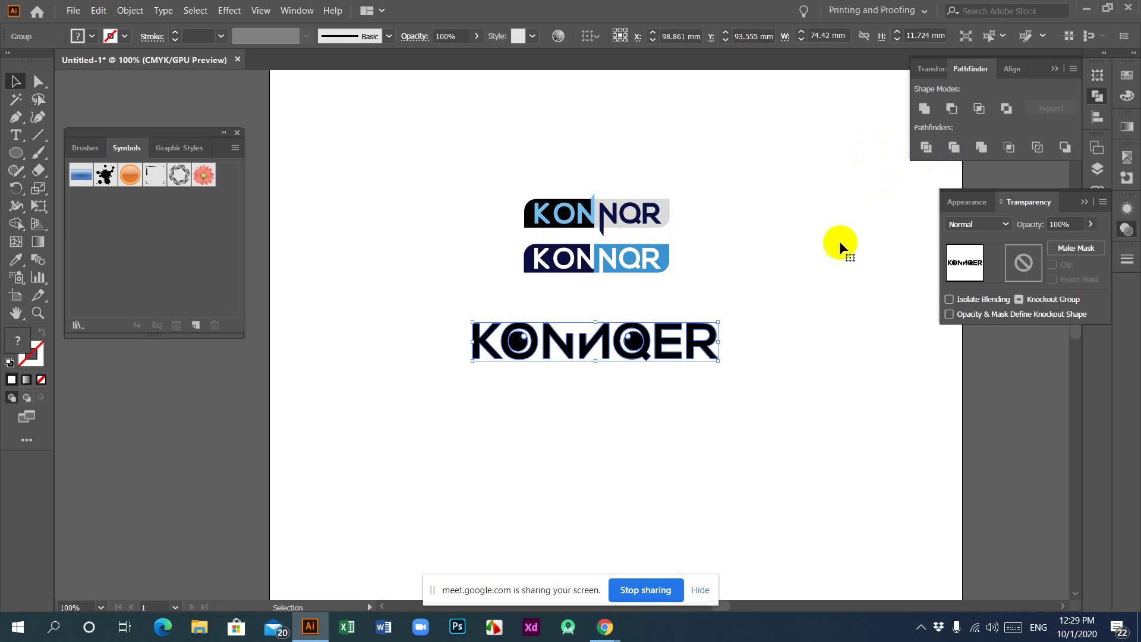
right_click(523, 343)
click(637, 449)
click(730, 440)
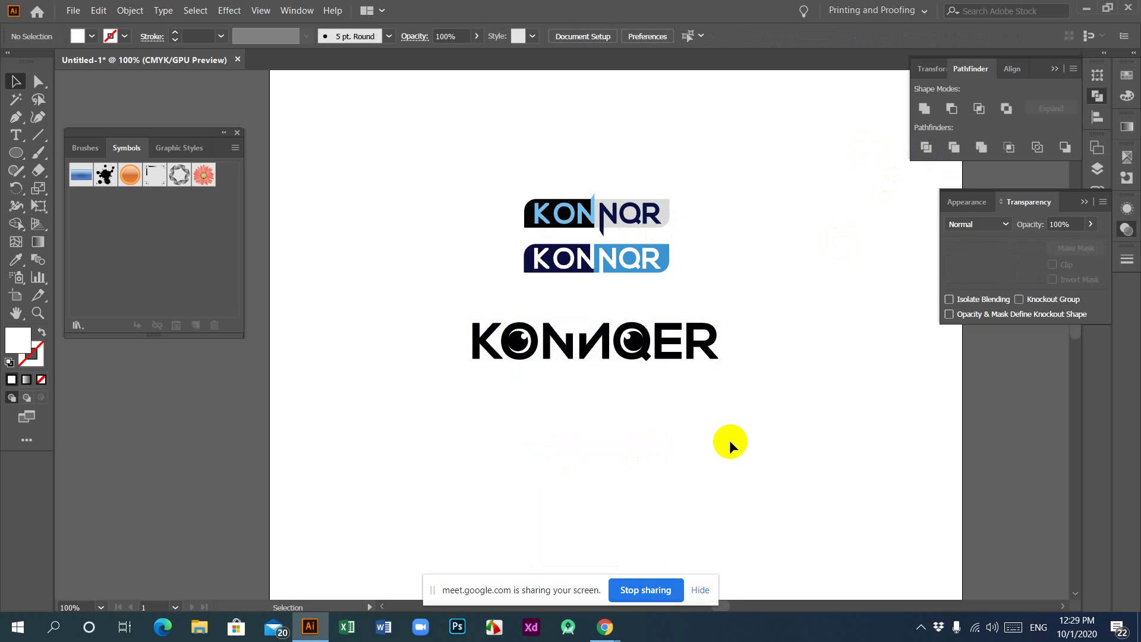
Delete the white highlight pieces from the eyes in the O and the Q.
key(ctrl+plus)
key(ctrl+plus)
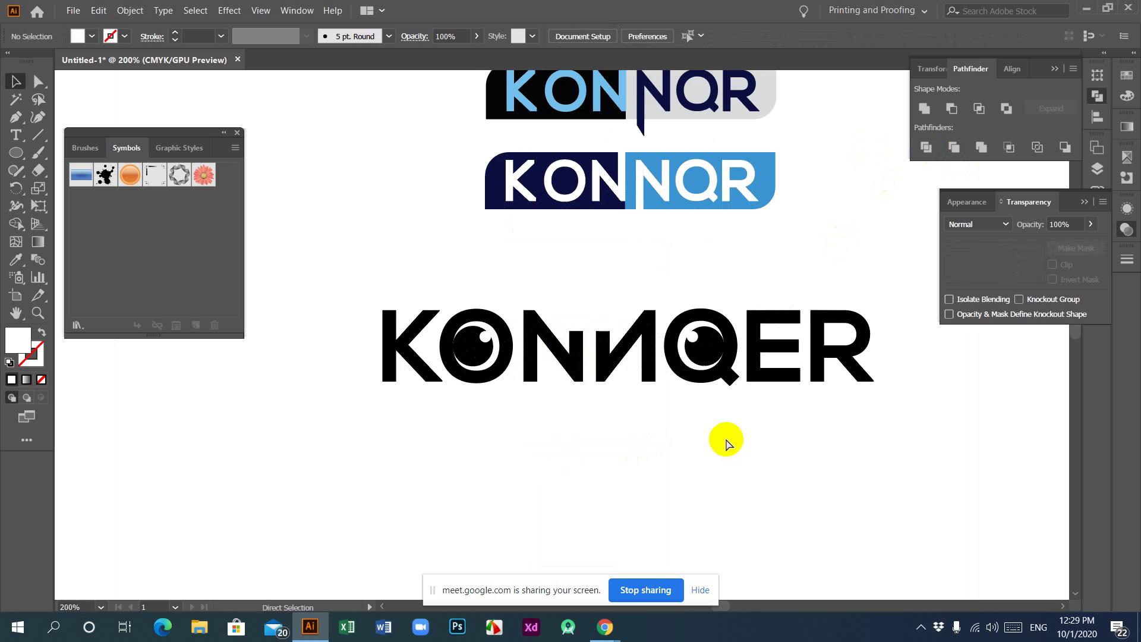
key(ctrl+plus)
click(446, 339)
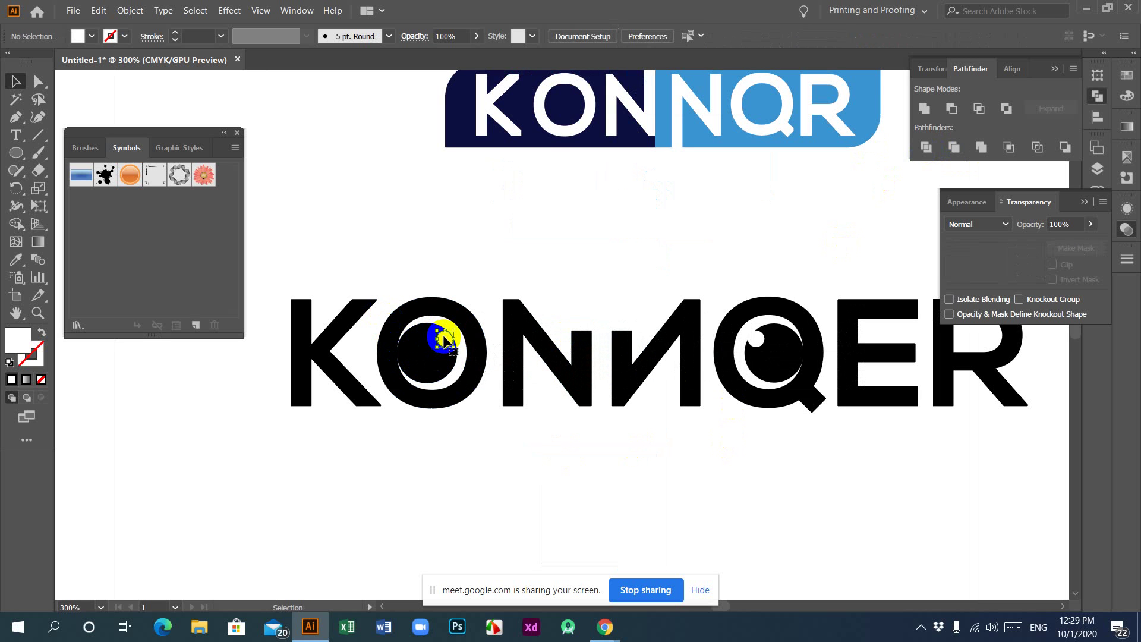
drag(445, 341, 447, 338)
click(495, 362)
click(756, 340)
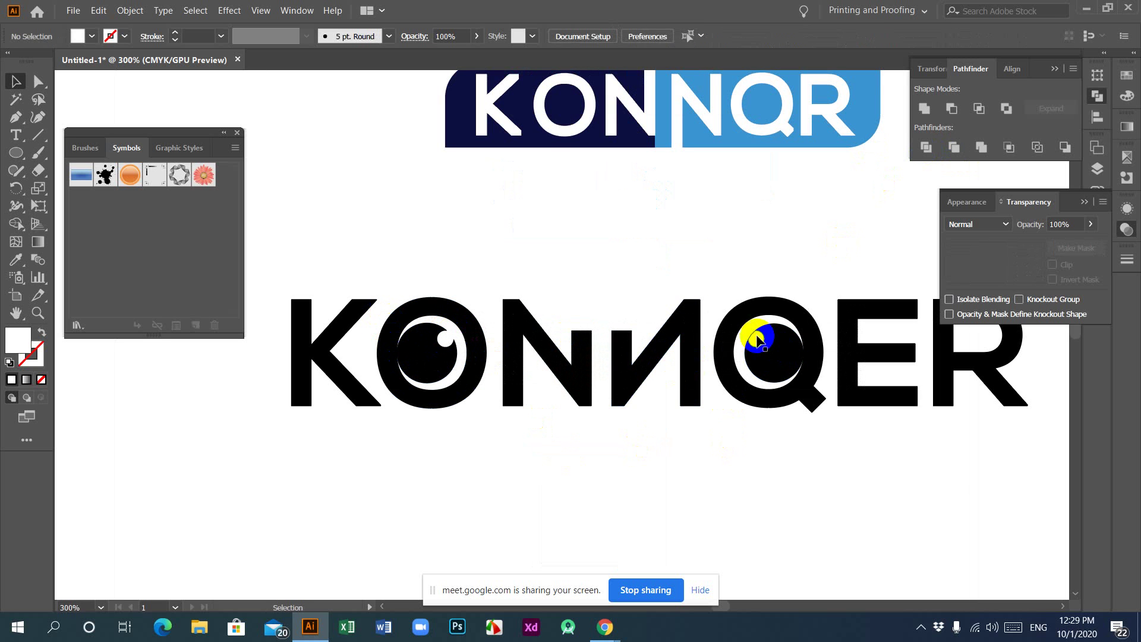
click(755, 505)
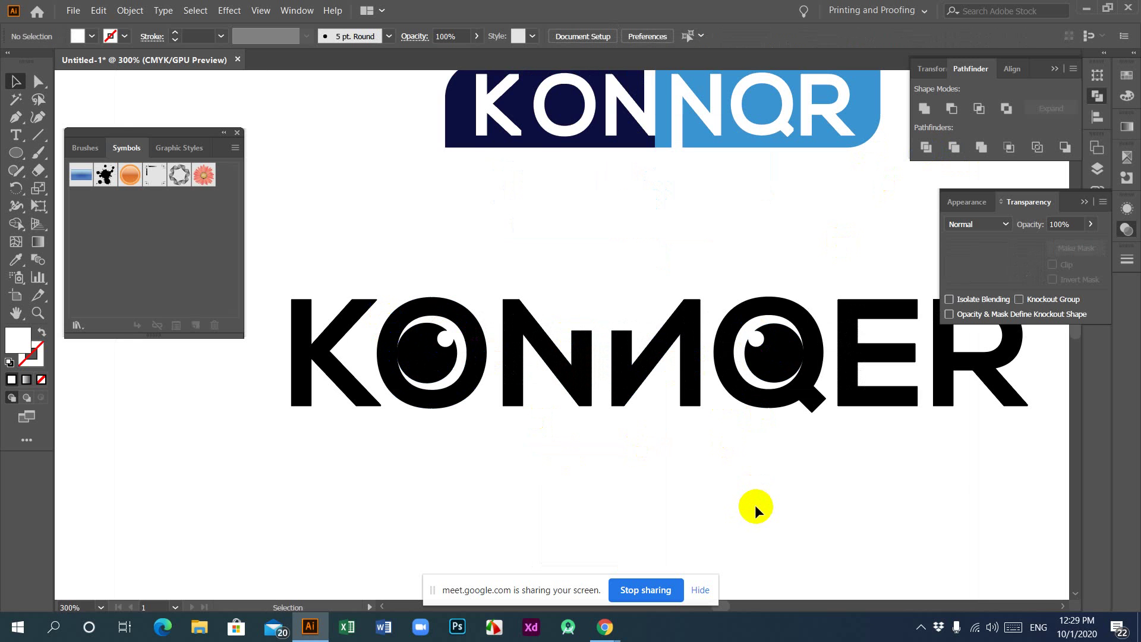
Recolour the whole KONNQER wordmark with the dark navy sampled from the second KONNQR logo's rectangle.
key(ctrl+minus)
key(ctrl+minus)
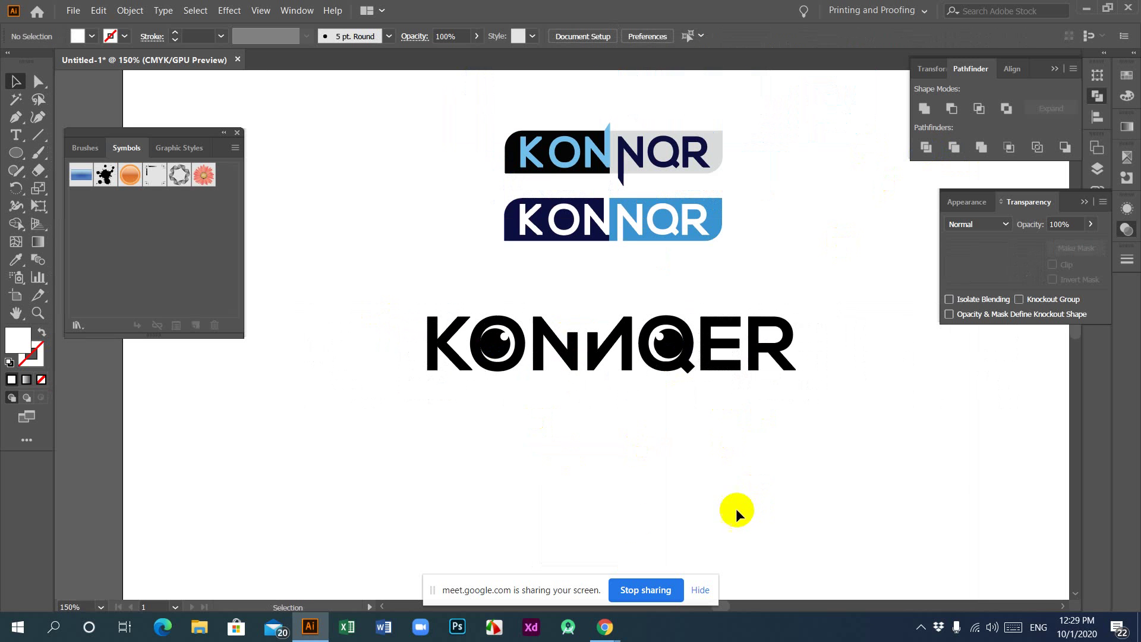
drag(410, 305, 884, 438)
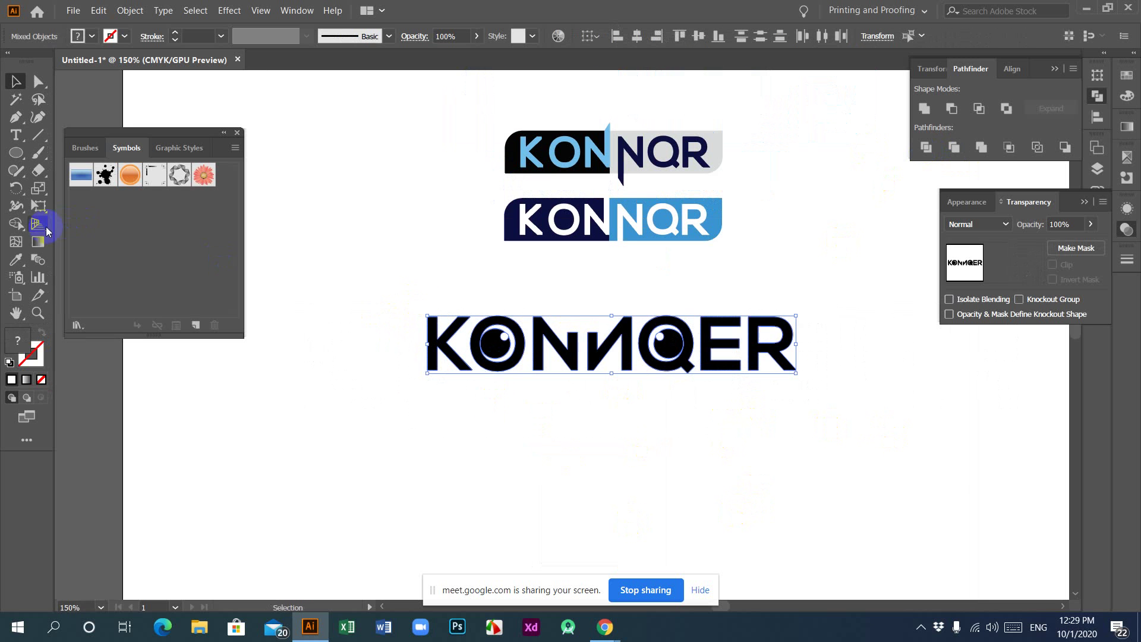
click(18, 260)
click(511, 211)
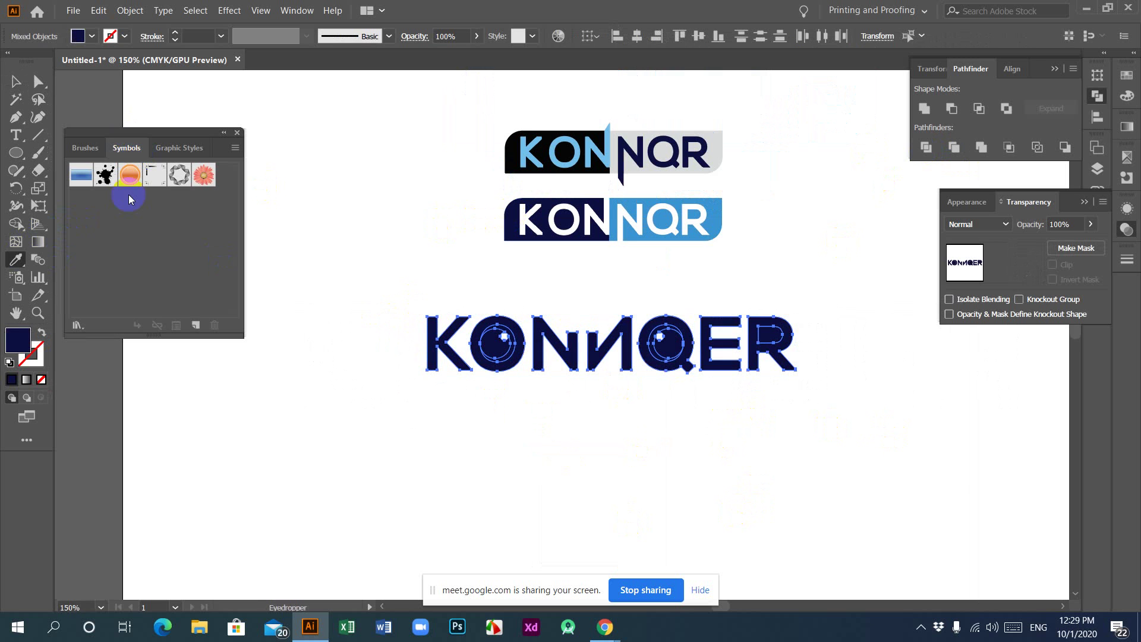
click(13, 76)
click(637, 451)
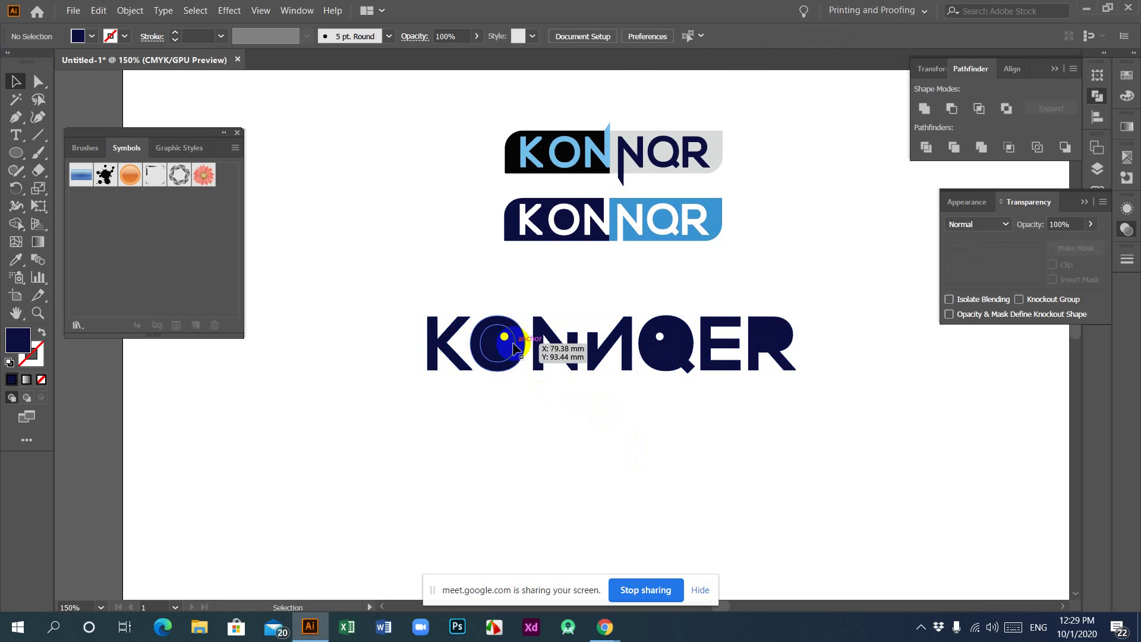
Release the compound path of the letter O in the KONNQER wordmark.
click(515, 347)
right_click(515, 346)
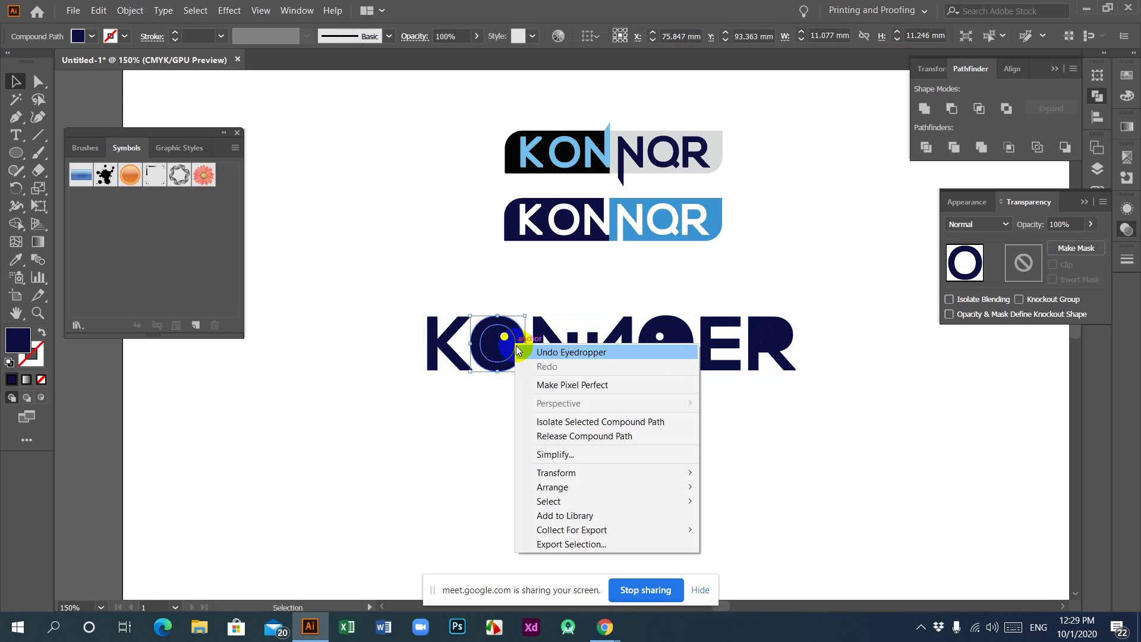
click(548, 439)
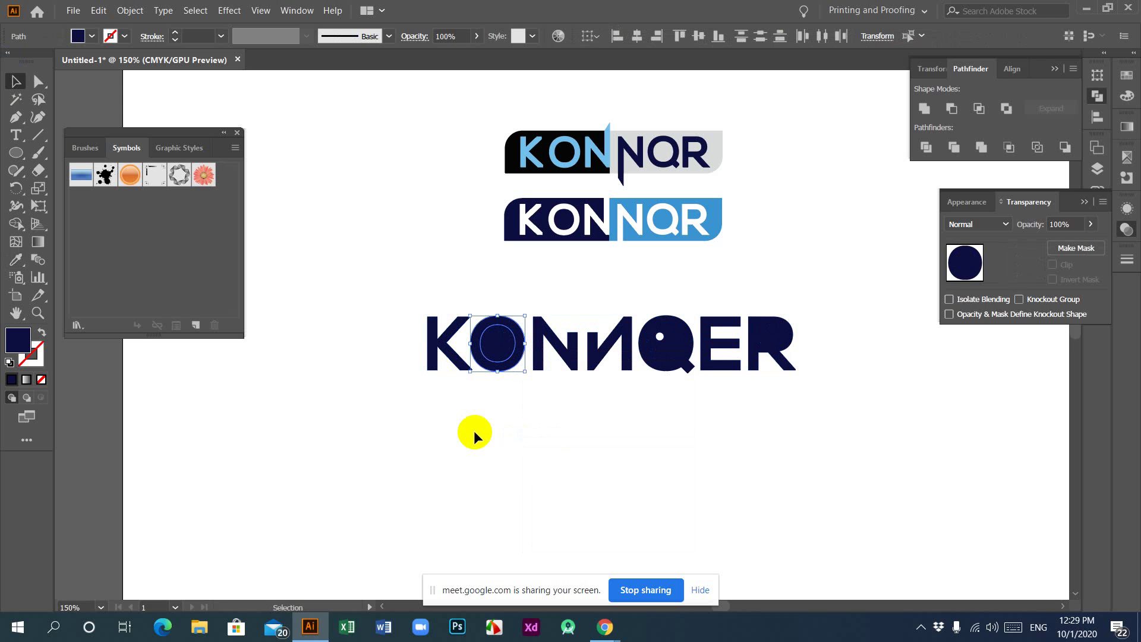
Delete the extra inner circle of the letter O and fill its remaining notched inner circle white with the Eyedropper.
drag(484, 348, 516, 352)
key(Delete)
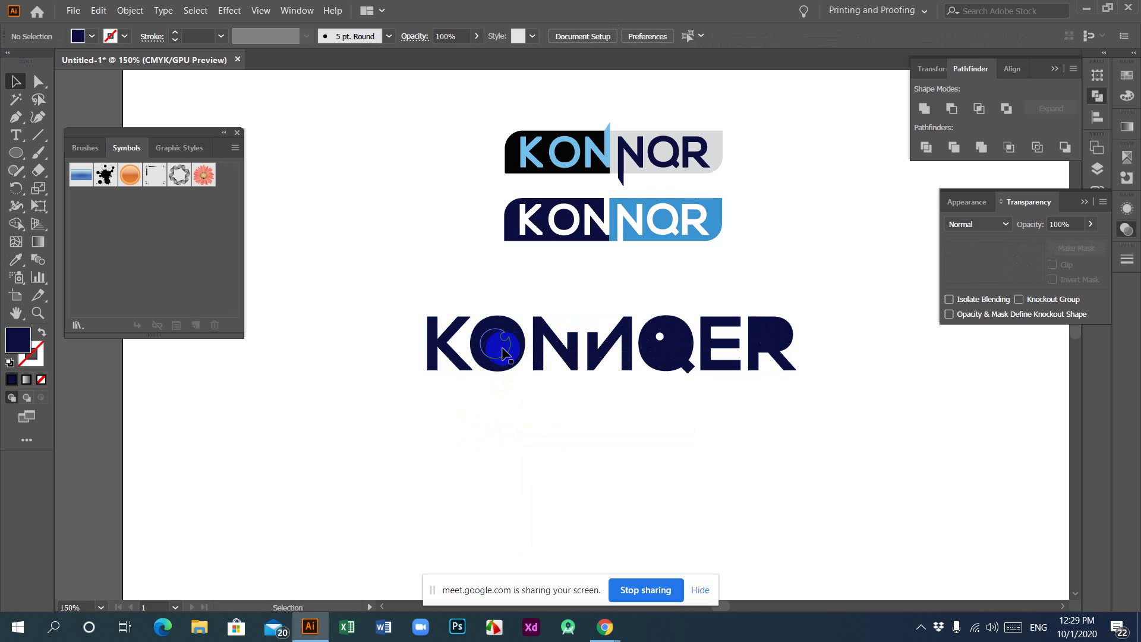
click(503, 354)
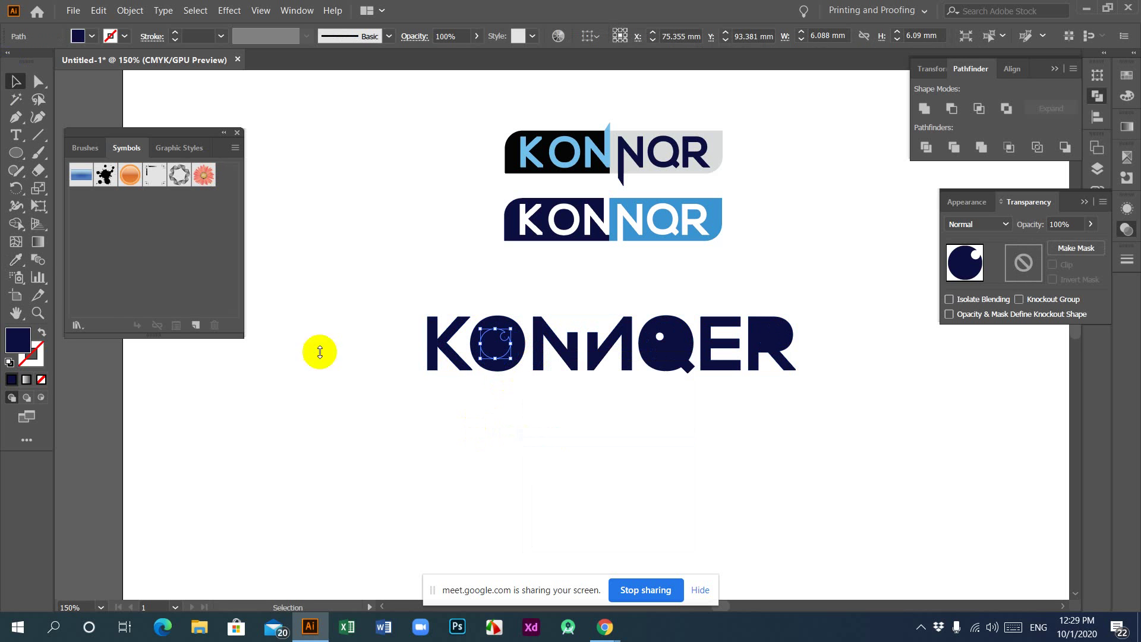
click(15, 262)
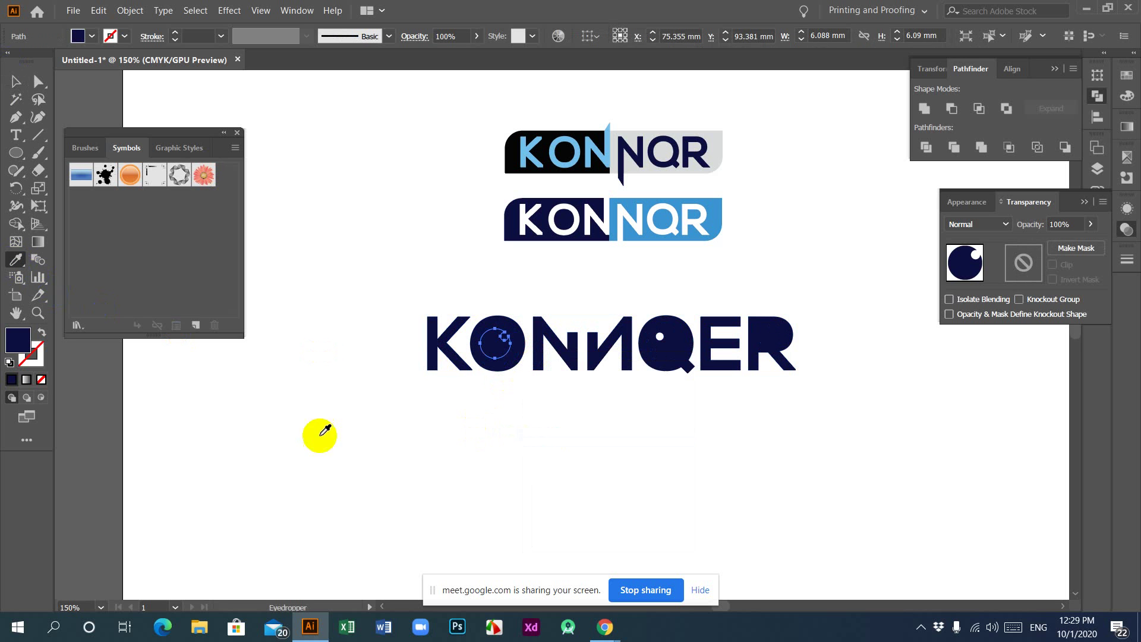
click(403, 462)
click(16, 84)
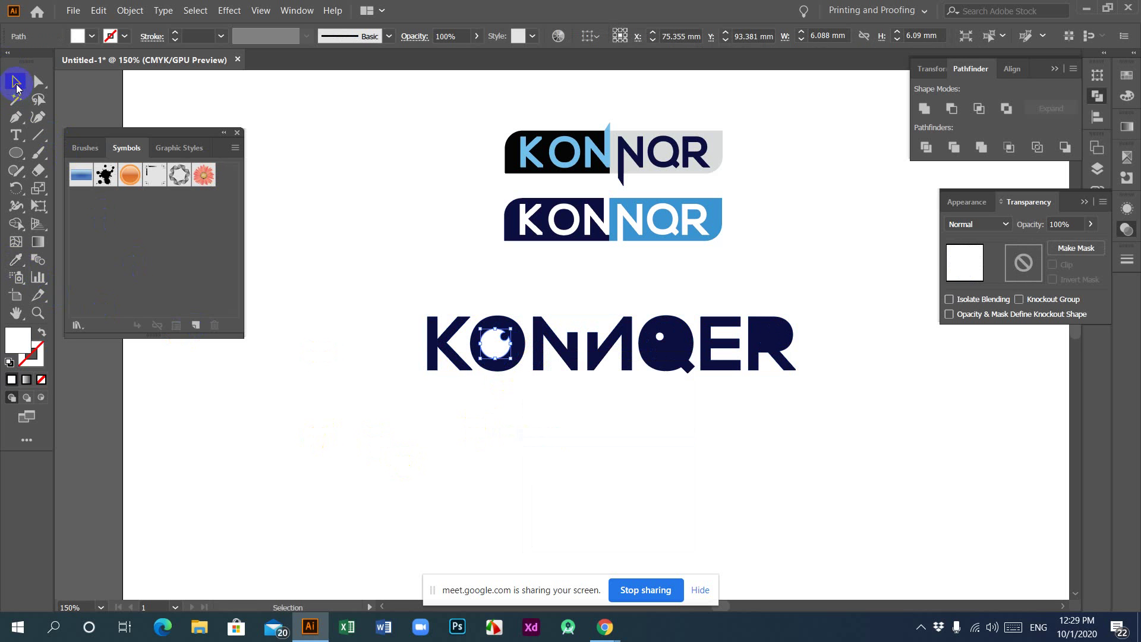
click(343, 434)
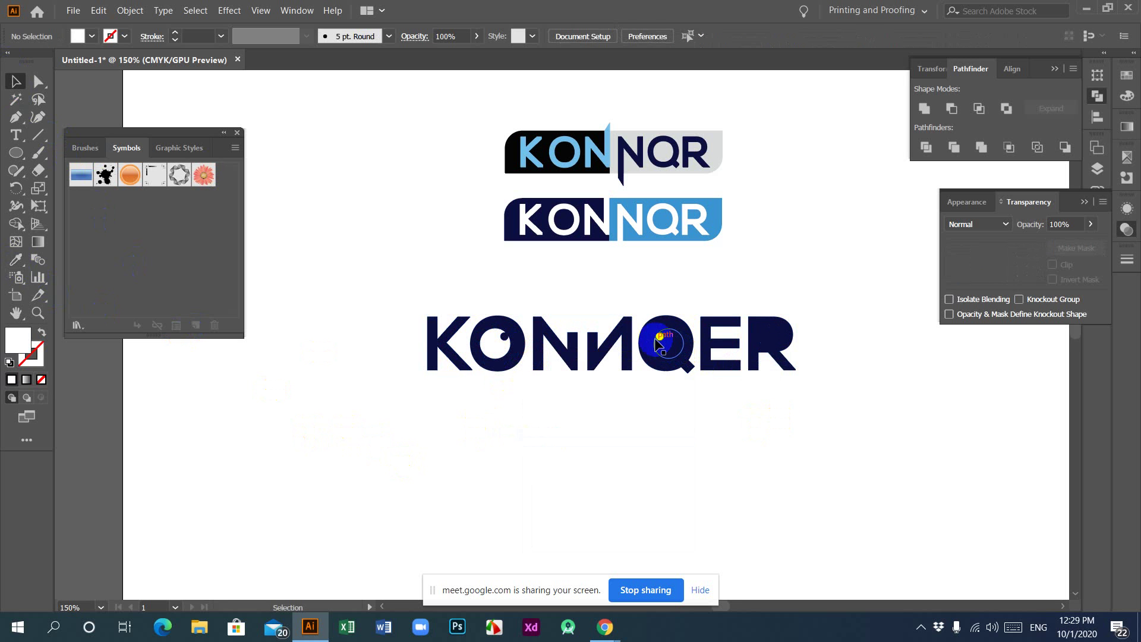
Release the compound path of the letter Q and fill its notched inner circle white with the Eyedropper.
click(654, 343)
right_click(654, 344)
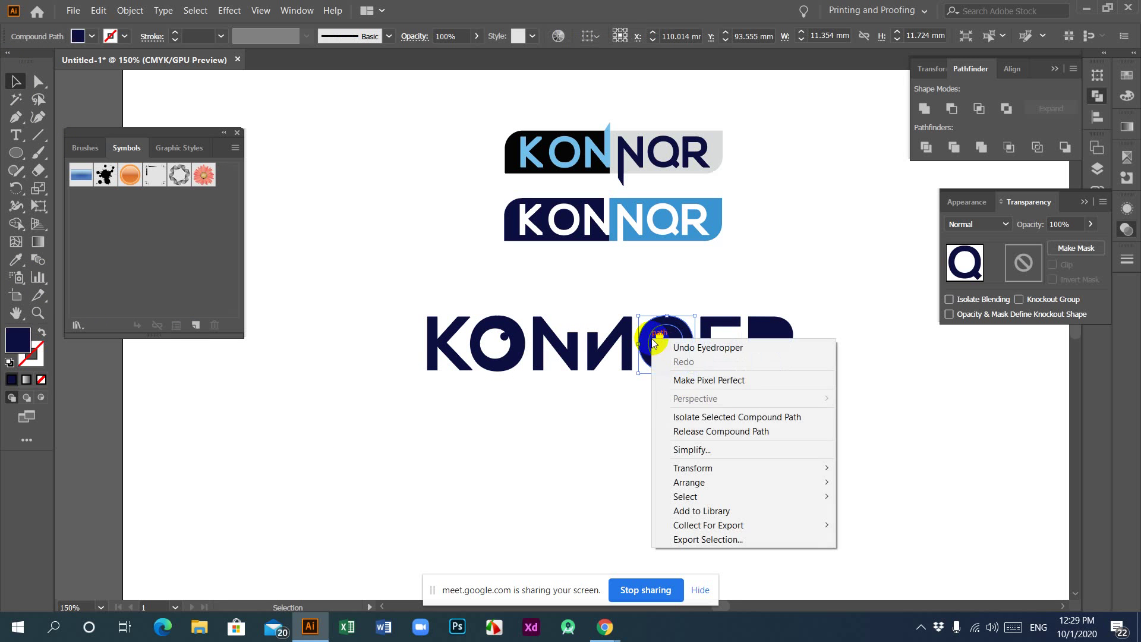
click(689, 430)
click(658, 407)
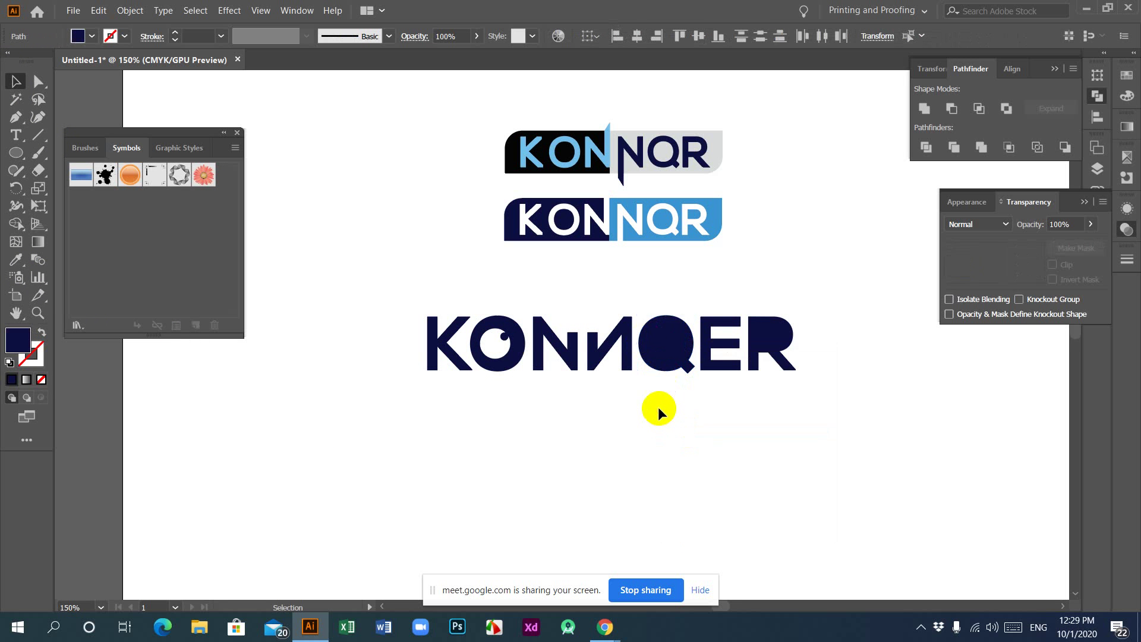
click(654, 347)
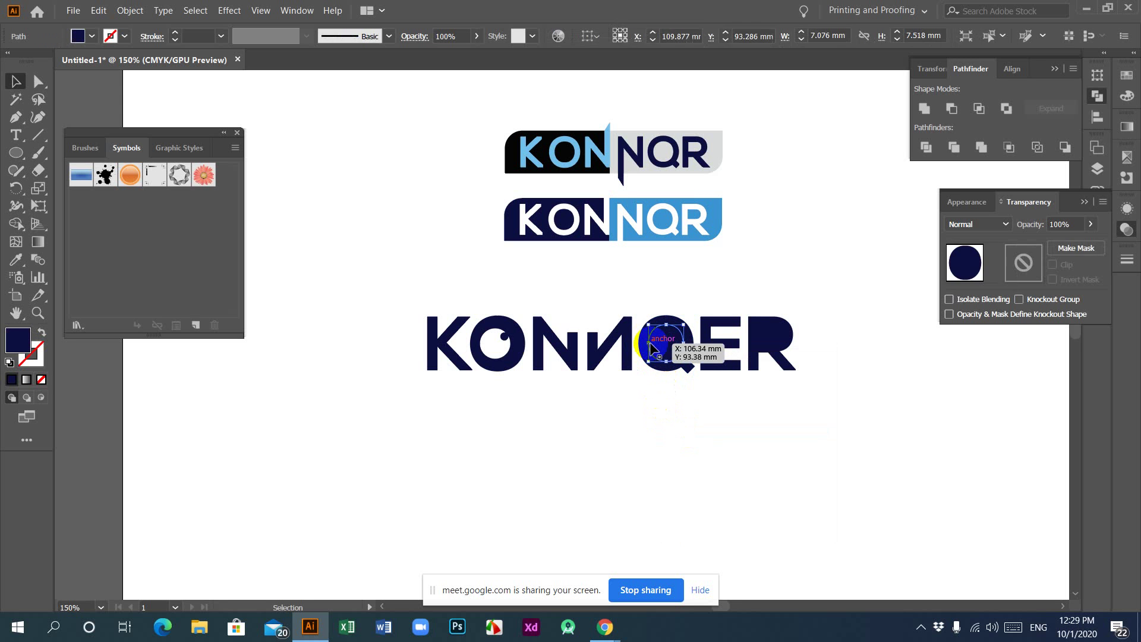
click(666, 387)
click(660, 341)
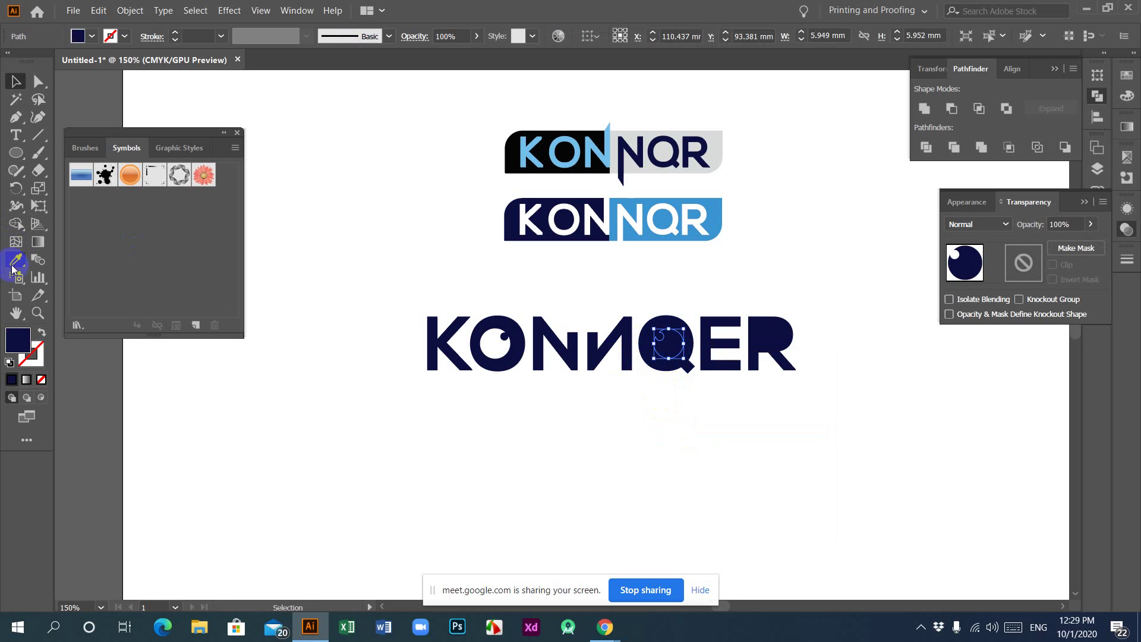
click(15, 259)
click(433, 459)
click(16, 82)
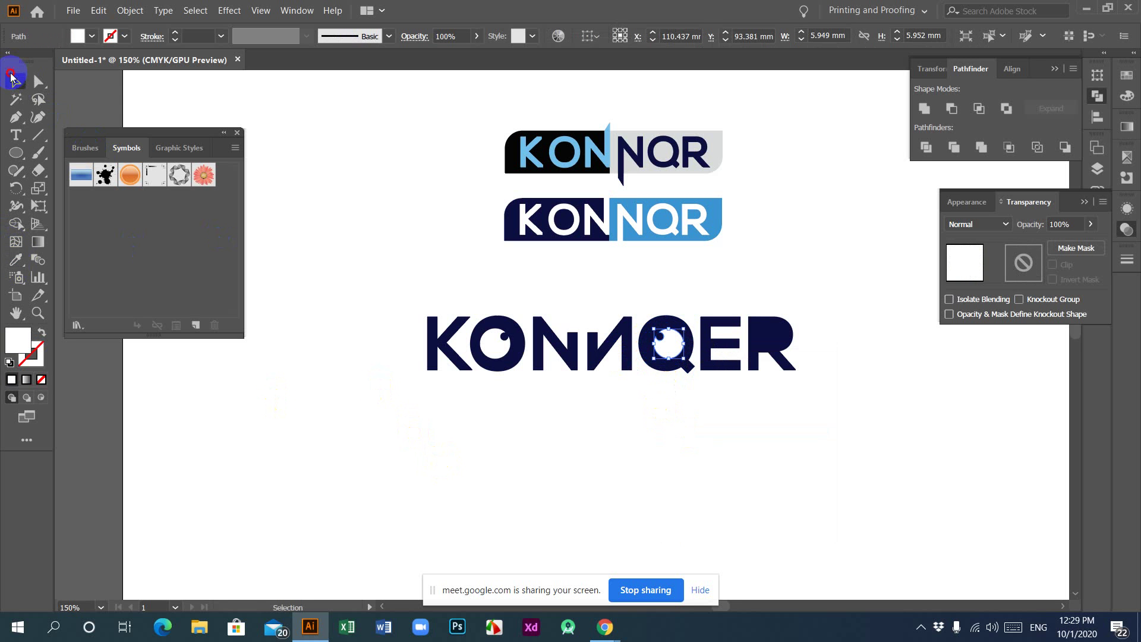
click(610, 443)
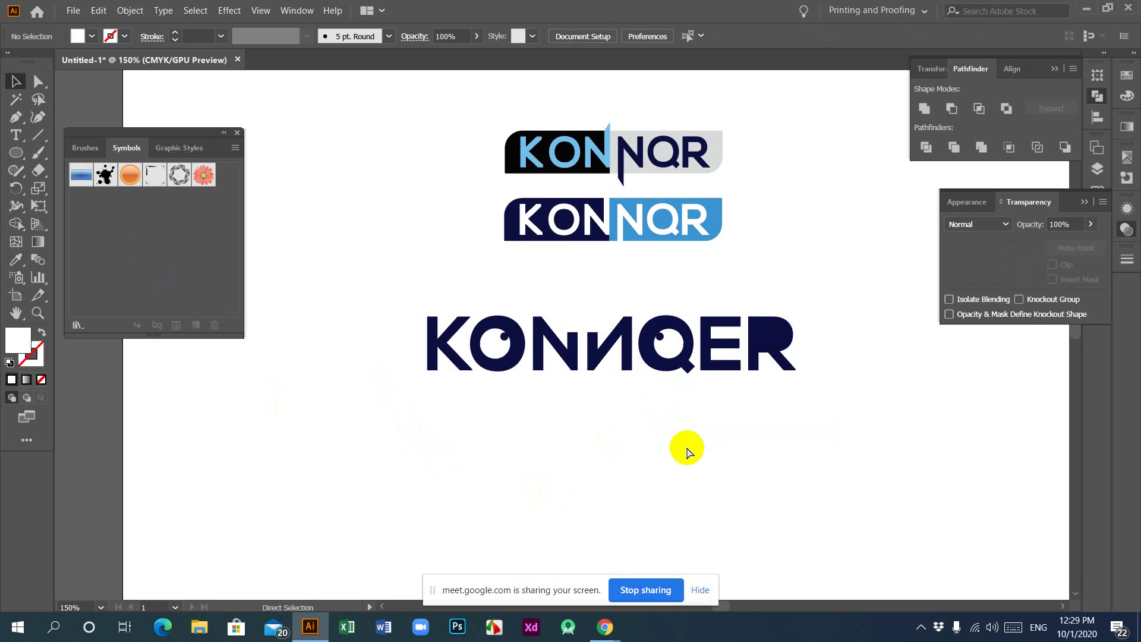
Release the compound path of the final letter R in the KONNQER wordmark.
key(ctrl+minus)
key(ctrl+minus)
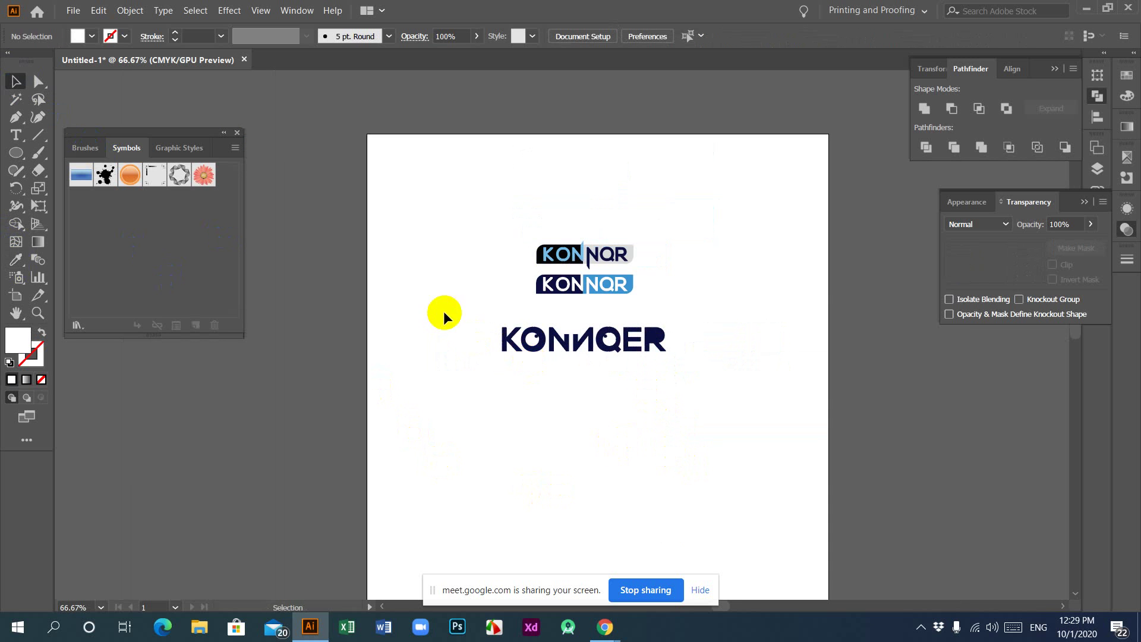
click(509, 333)
click(680, 359)
click(656, 339)
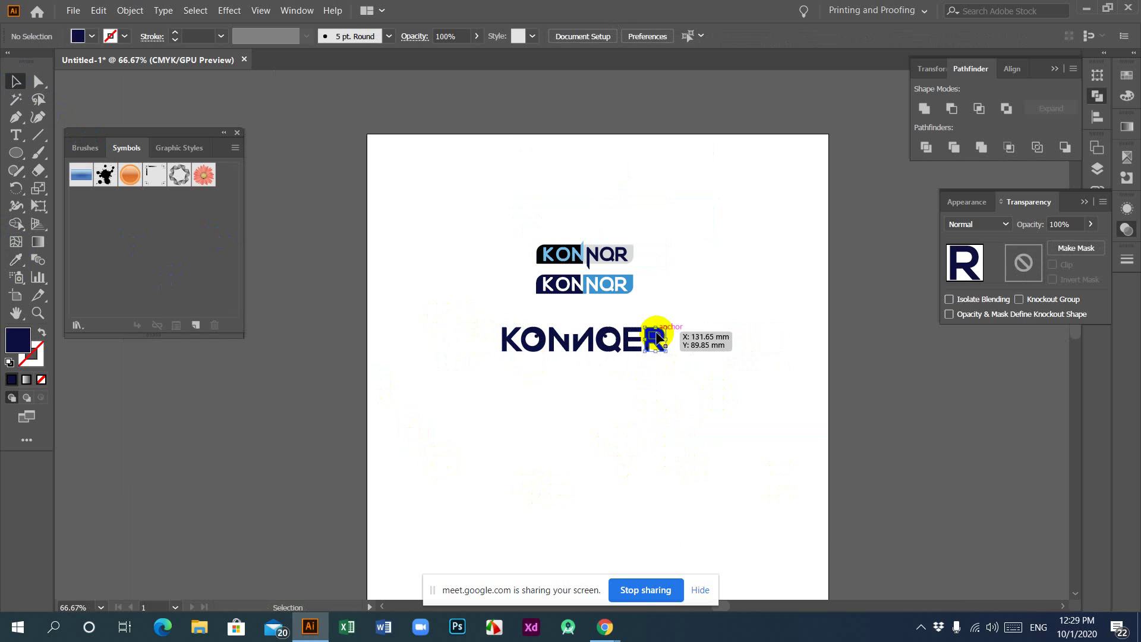
right_click(657, 336)
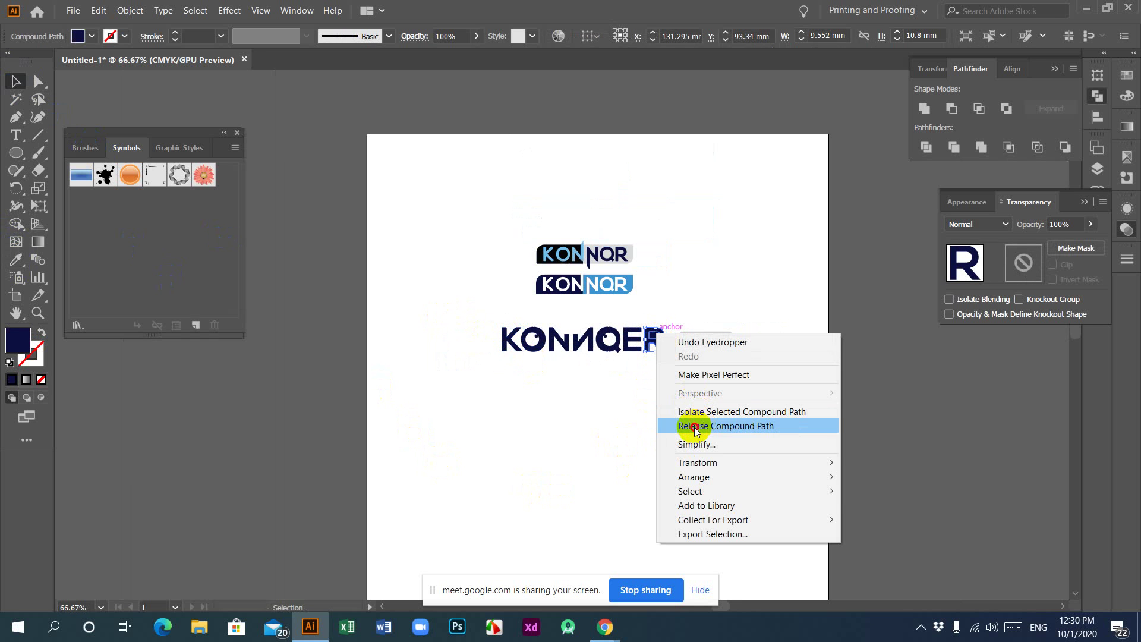
click(695, 426)
click(654, 336)
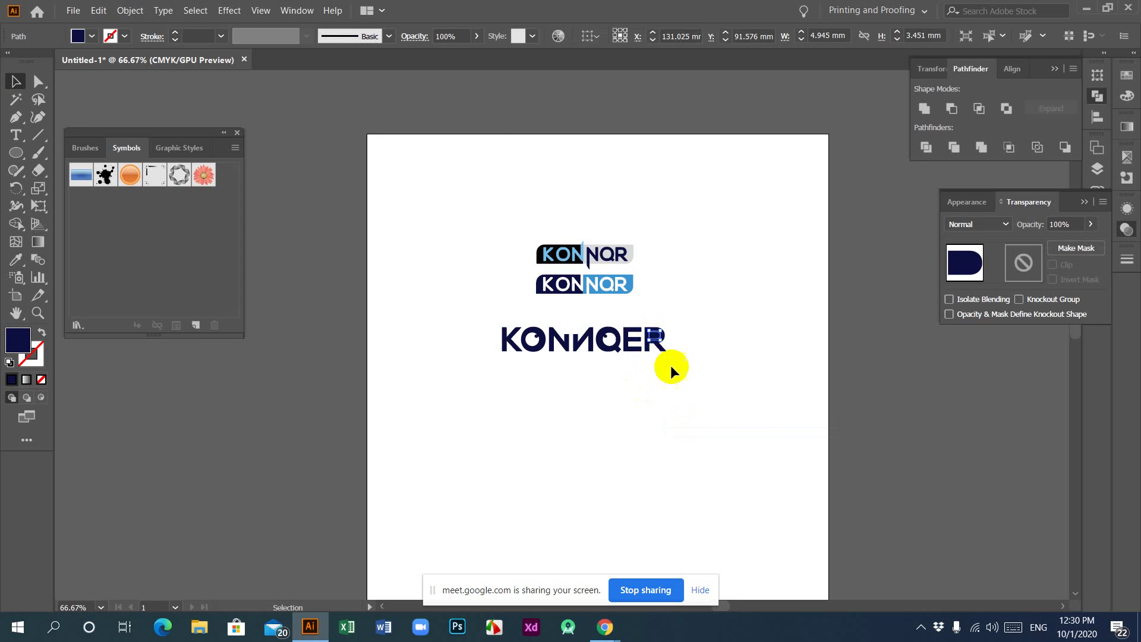
click(701, 444)
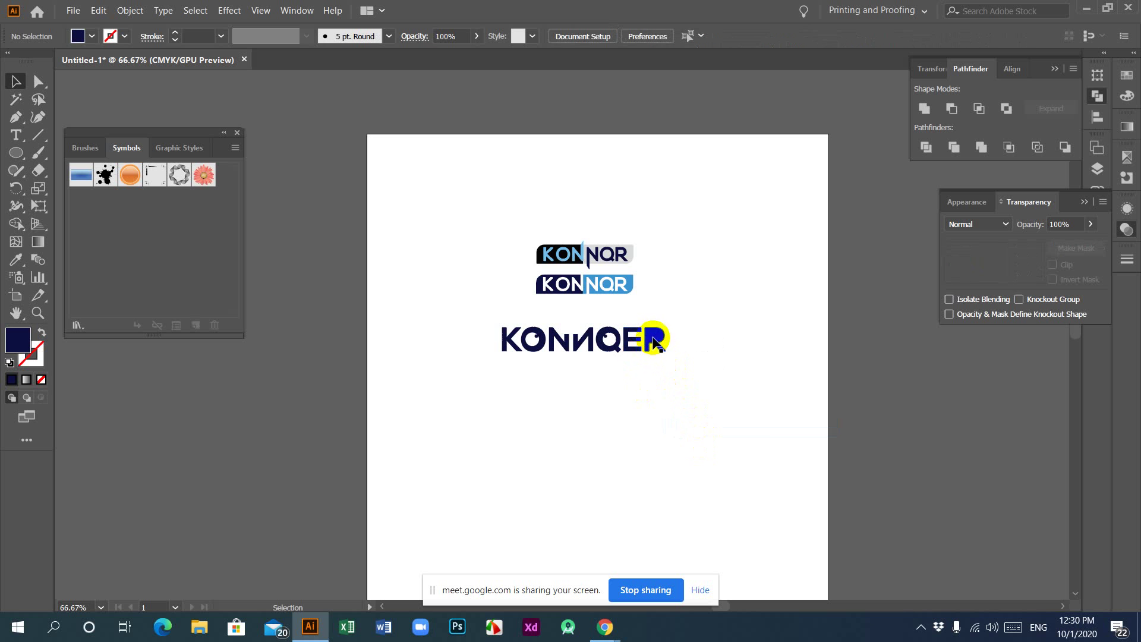
key(ctrl+z)
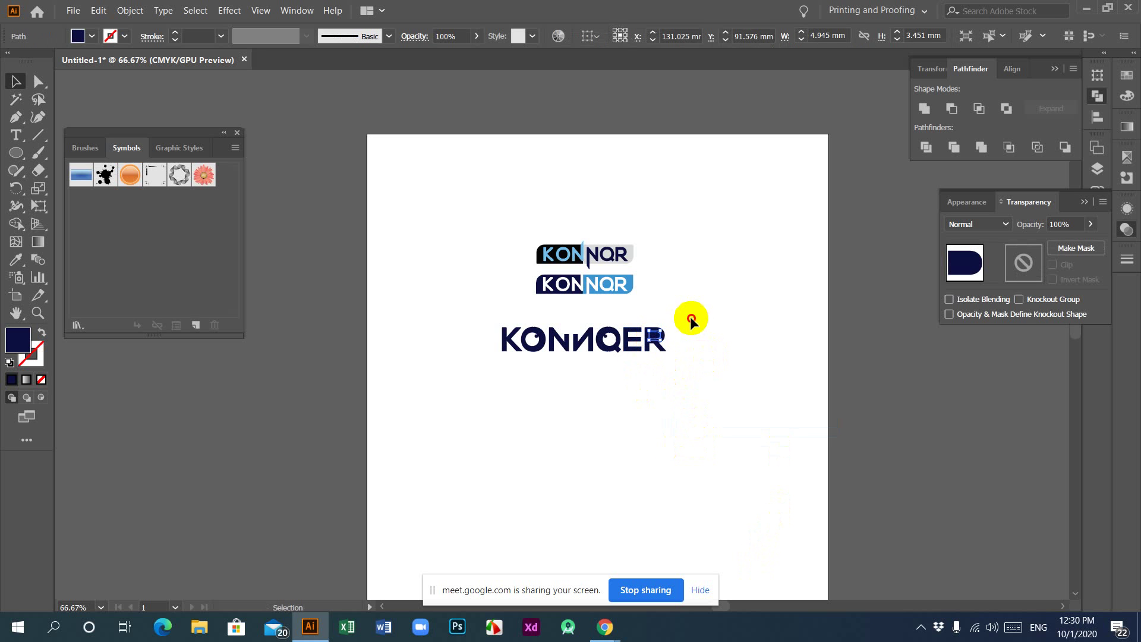
Divide the overlapping shapes of the R with Pathfinder, ungroup them and delete the inner piece to open the letter.
drag(654, 353, 652, 355)
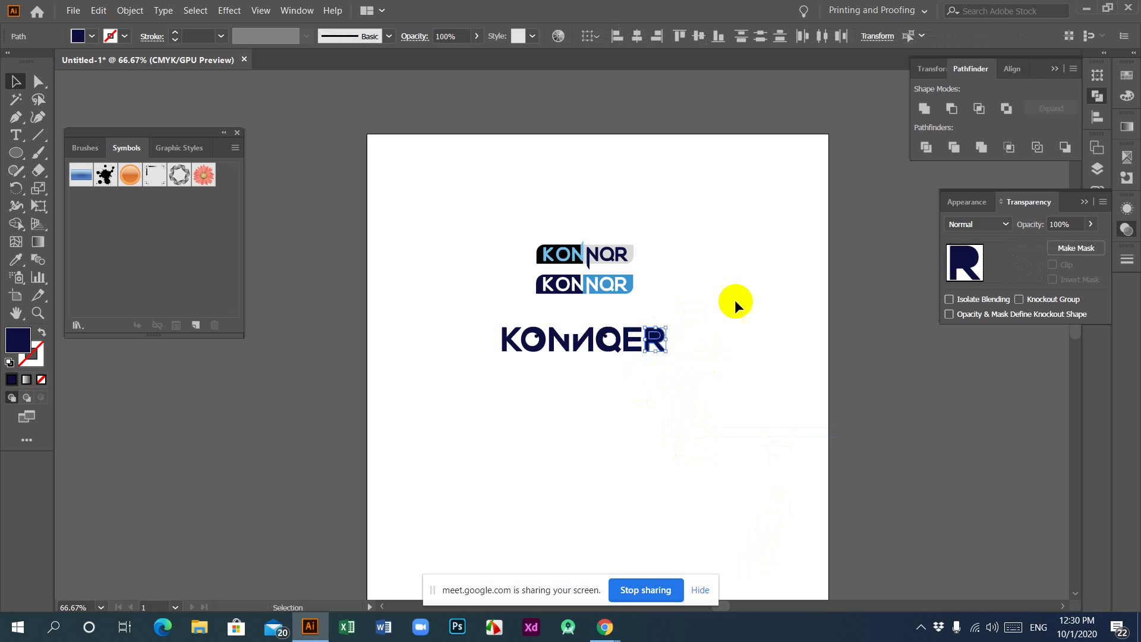
click(927, 147)
right_click(654, 340)
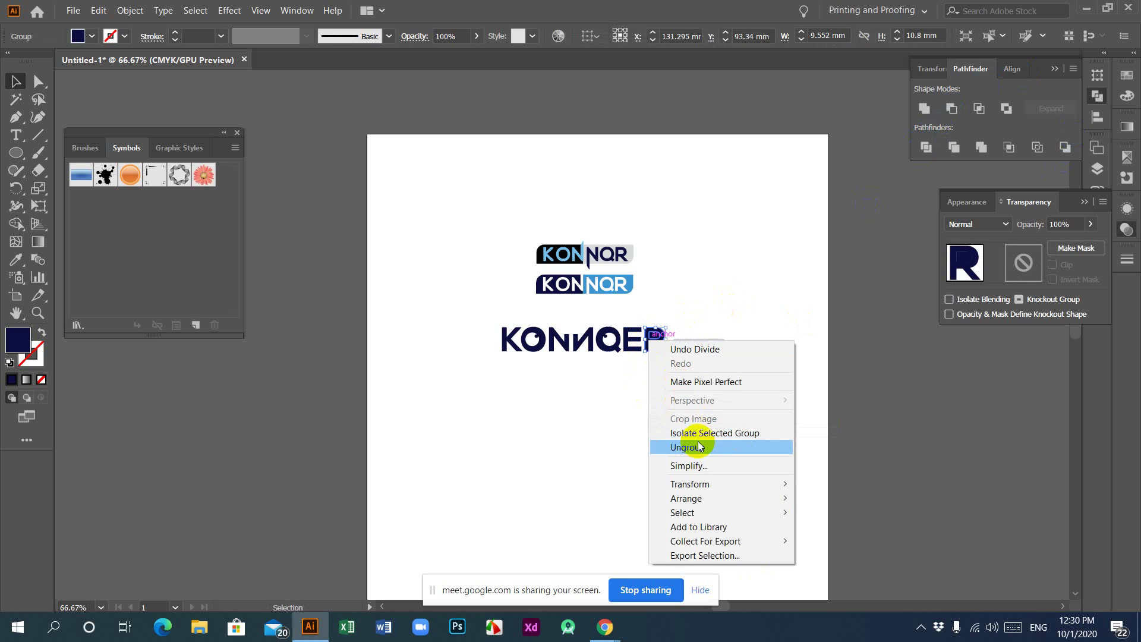
click(704, 448)
click(662, 339)
click(656, 342)
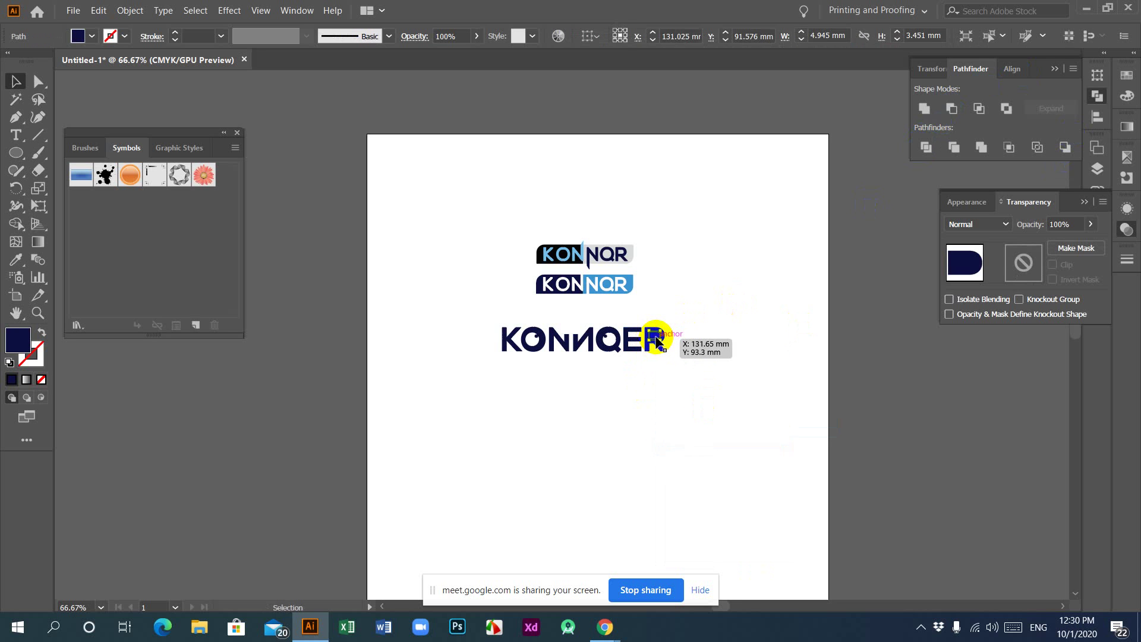
key(Delete)
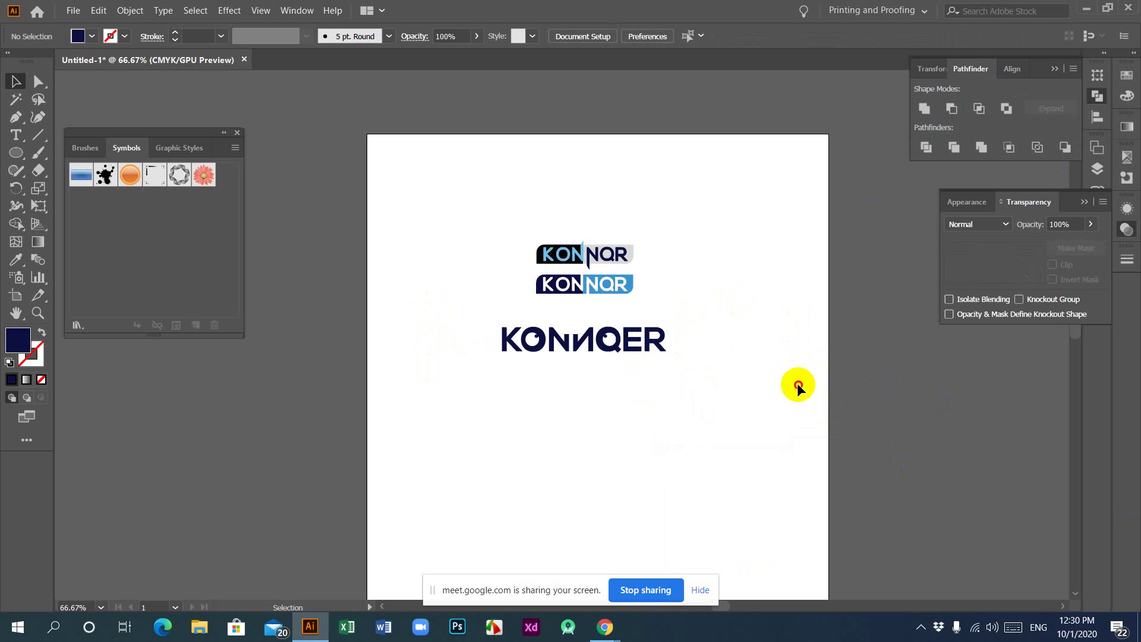
Move the whole KONNQER wordmark above the two KONNQR badges.
drag(450, 315, 706, 387)
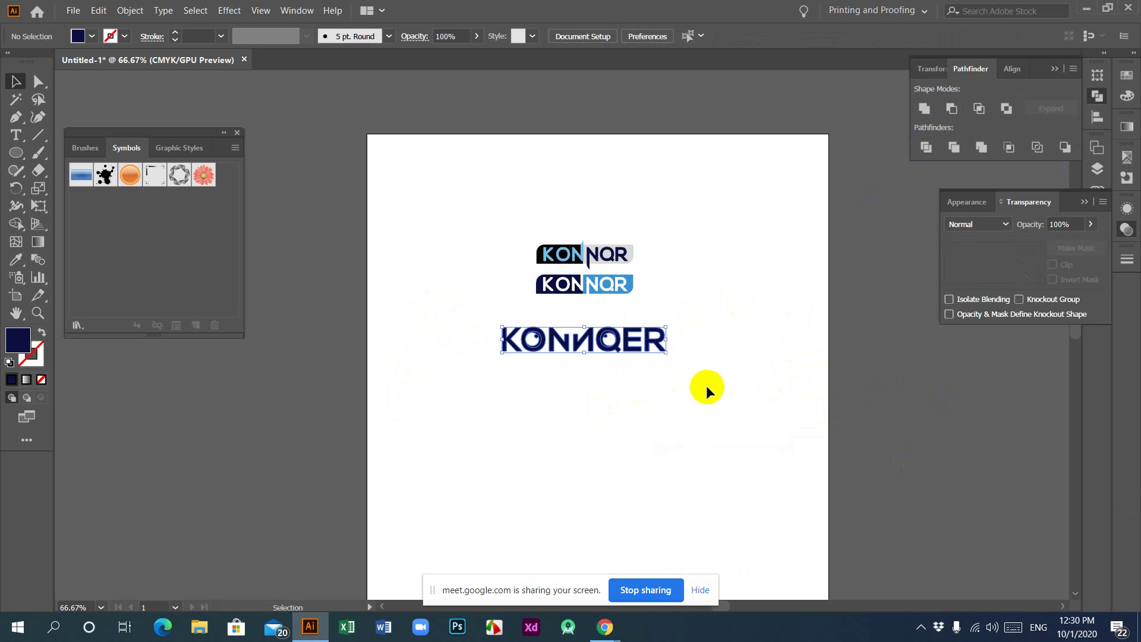
drag(632, 346, 636, 214)
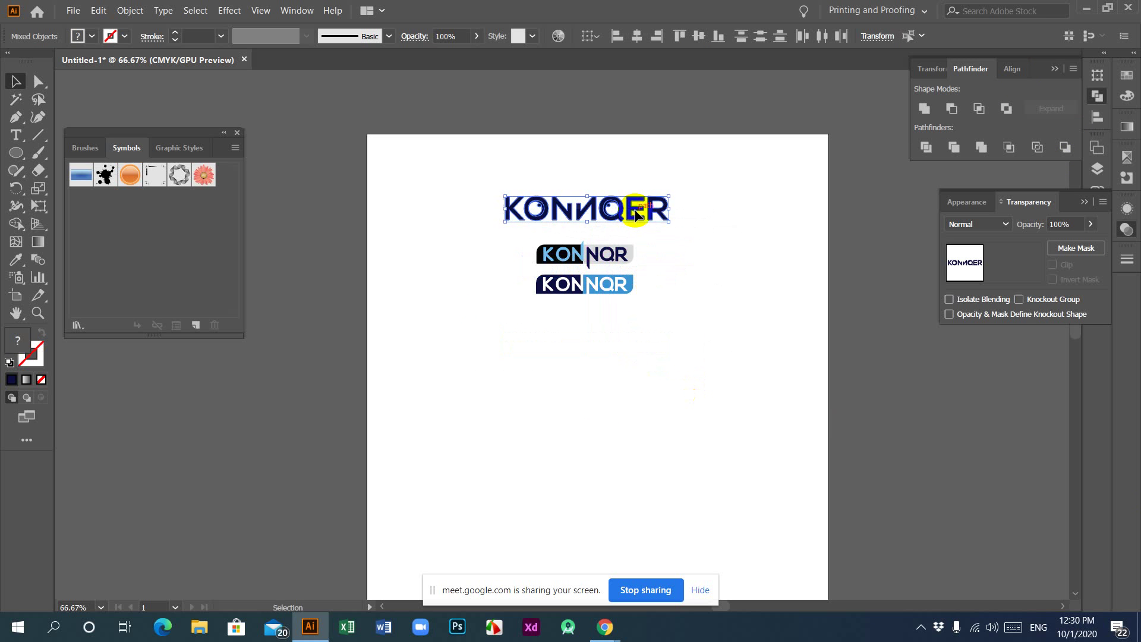
click(606, 460)
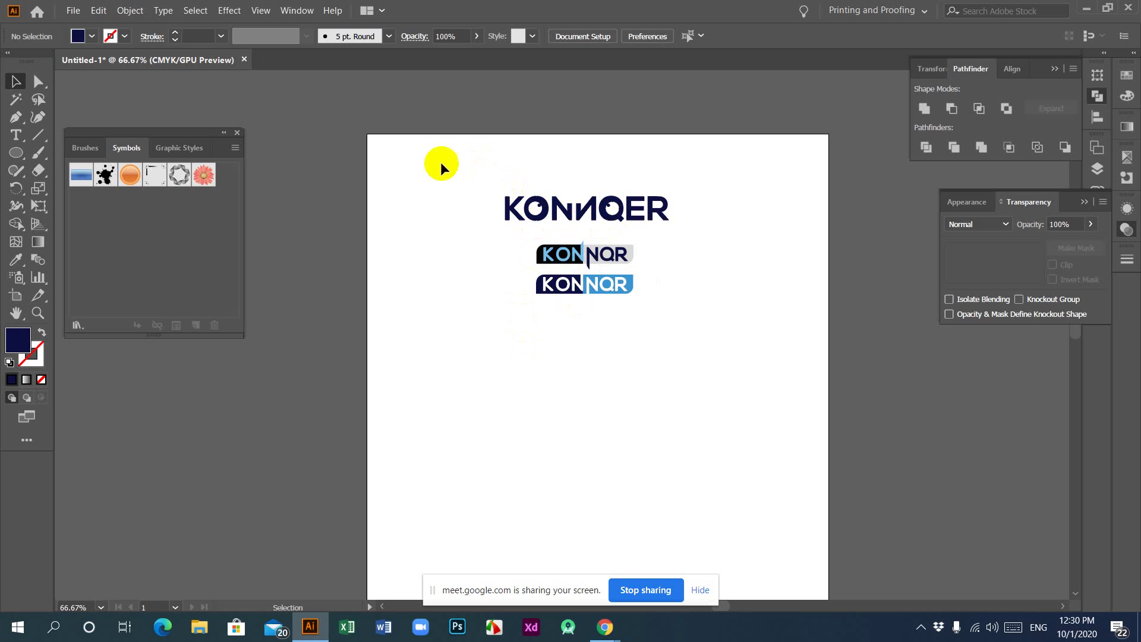
Move the whole KONNQER wordmark below the two KONNQR badges, leaving clear space between them.
drag(476, 169, 677, 213)
drag(580, 205, 583, 391)
click(576, 442)
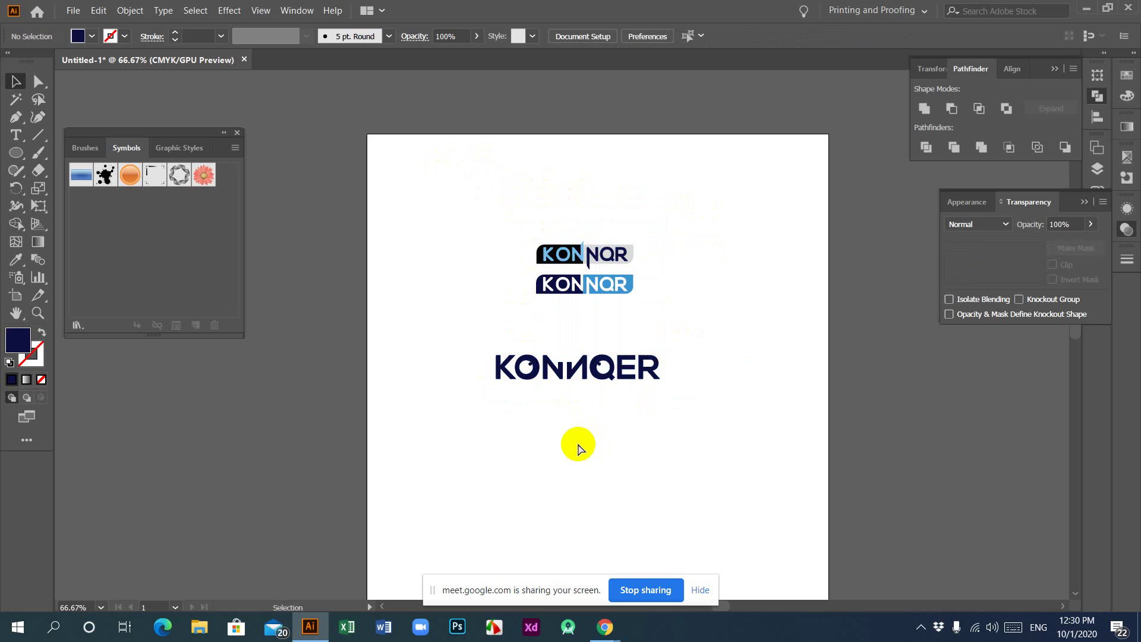
Draw a smile curve about 18 mm wide beneath the two Ns with the Pen tool and swap its fill and stroke.
key(ctrl+plus)
key(ctrl+plus)
scroll(623, 430, down, 5)
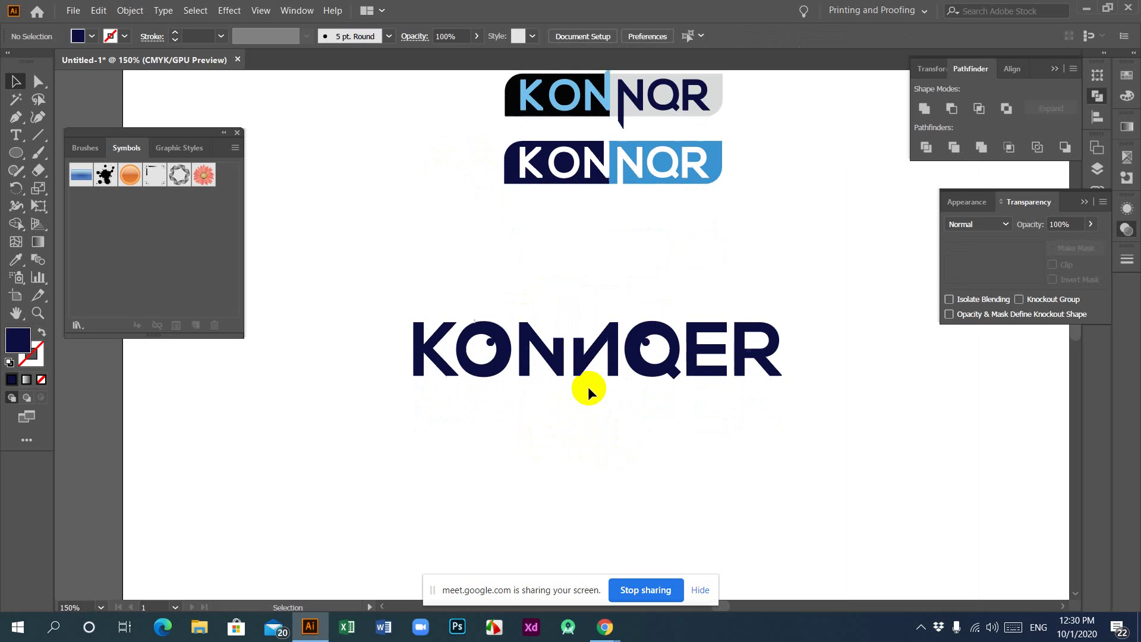
click(15, 121)
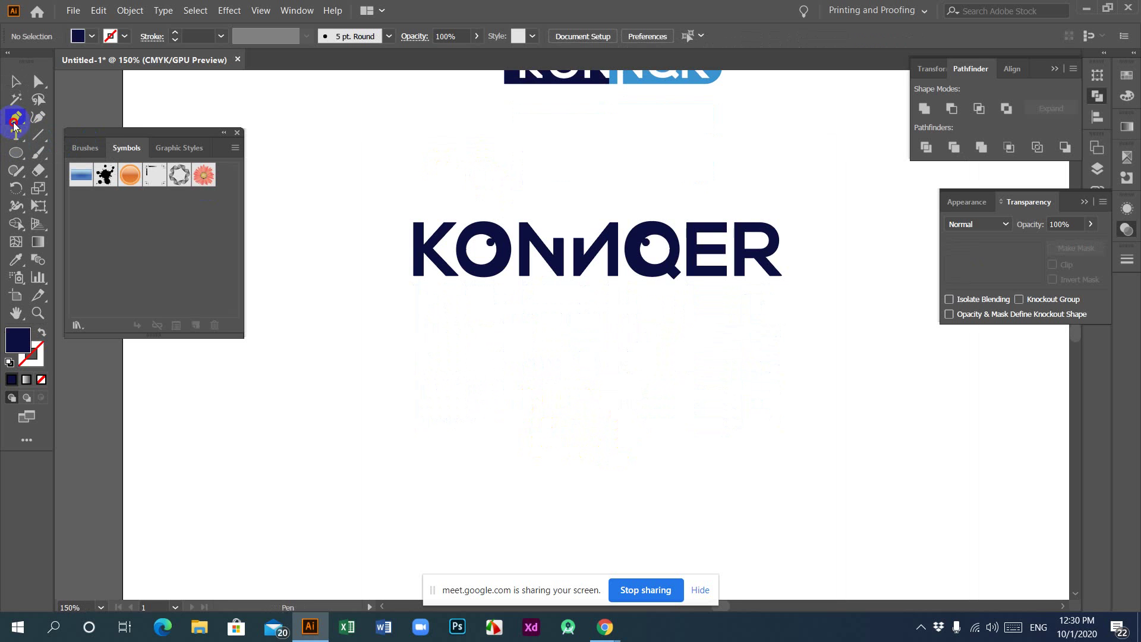
click(523, 286)
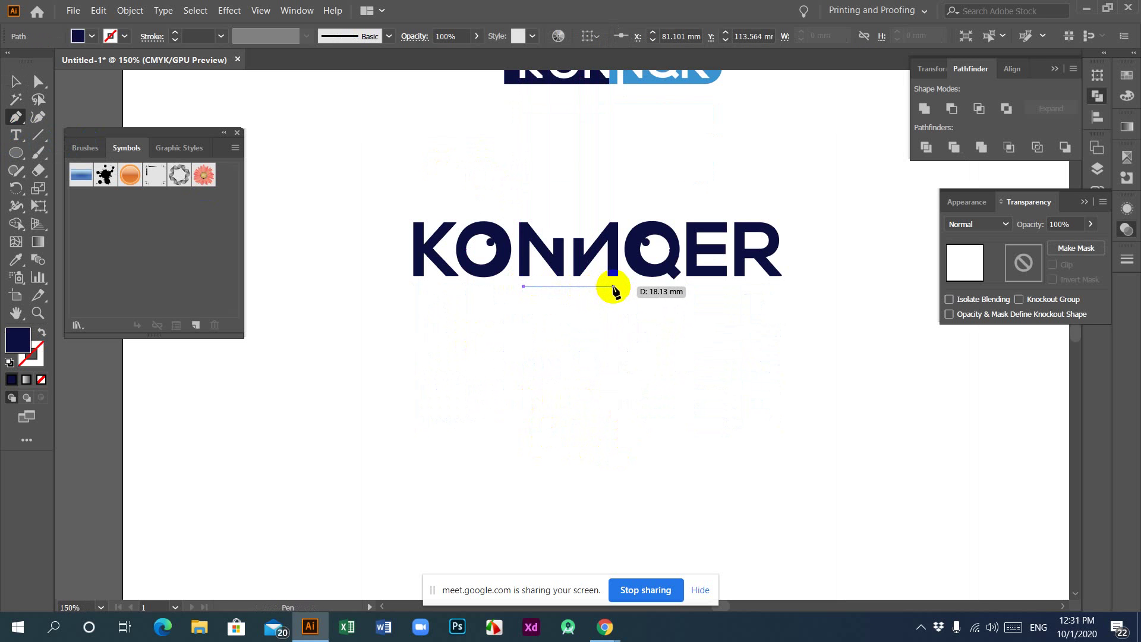
drag(614, 288, 667, 259)
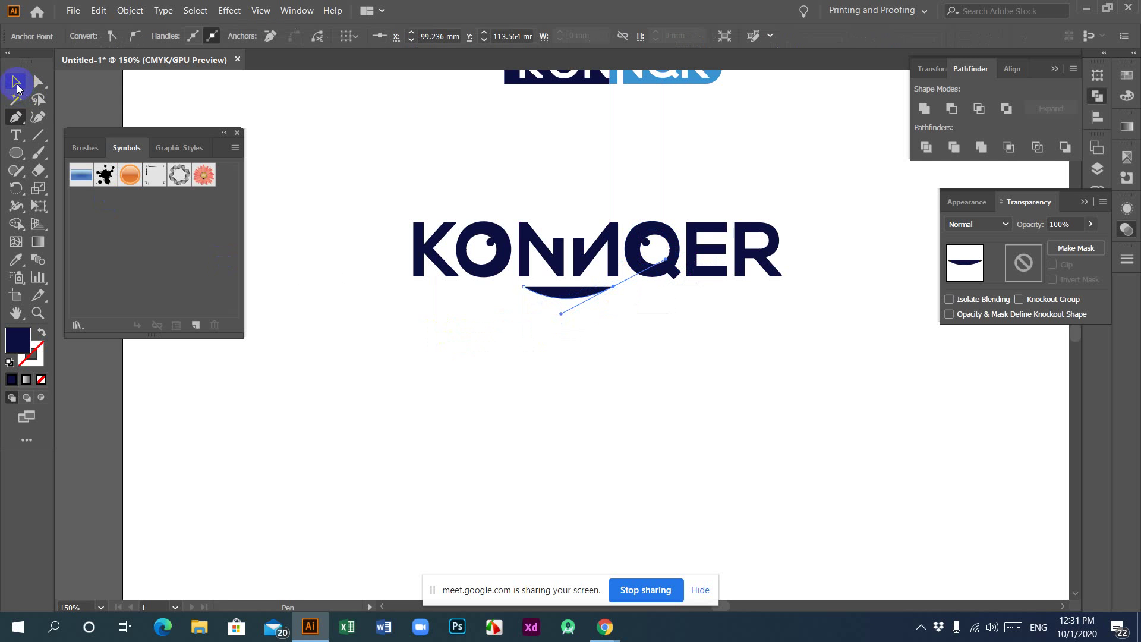
click(17, 84)
click(43, 332)
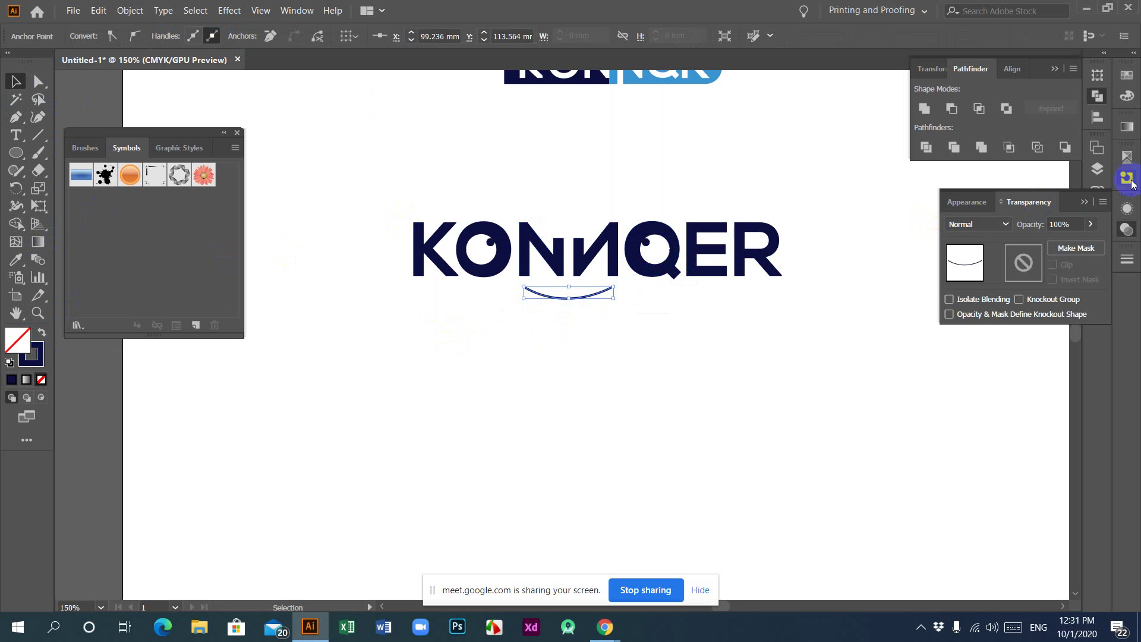
Give the smile curve a 4 pt stroke with the width profile that tapers at both ends.
click(1078, 227)
click(1127, 260)
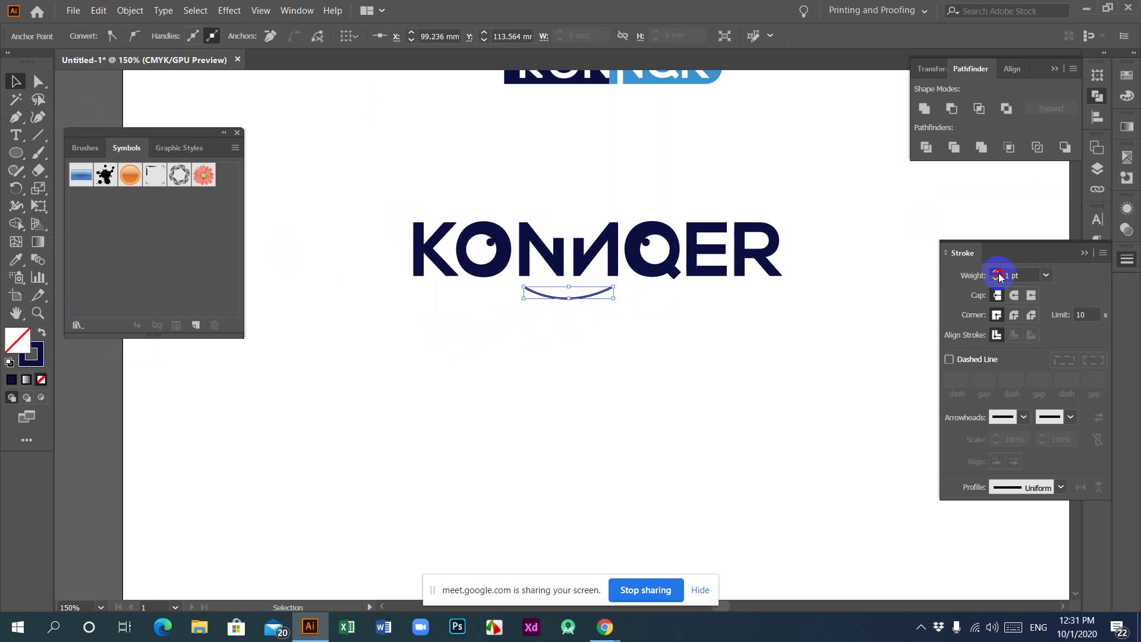
click(997, 273)
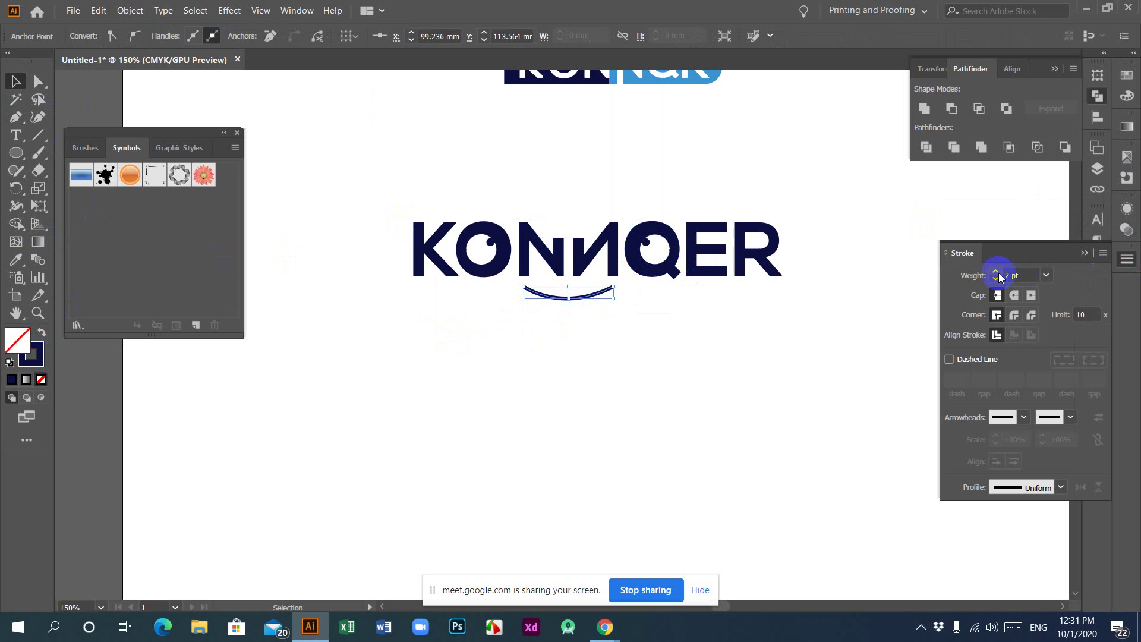
click(1062, 489)
click(1017, 337)
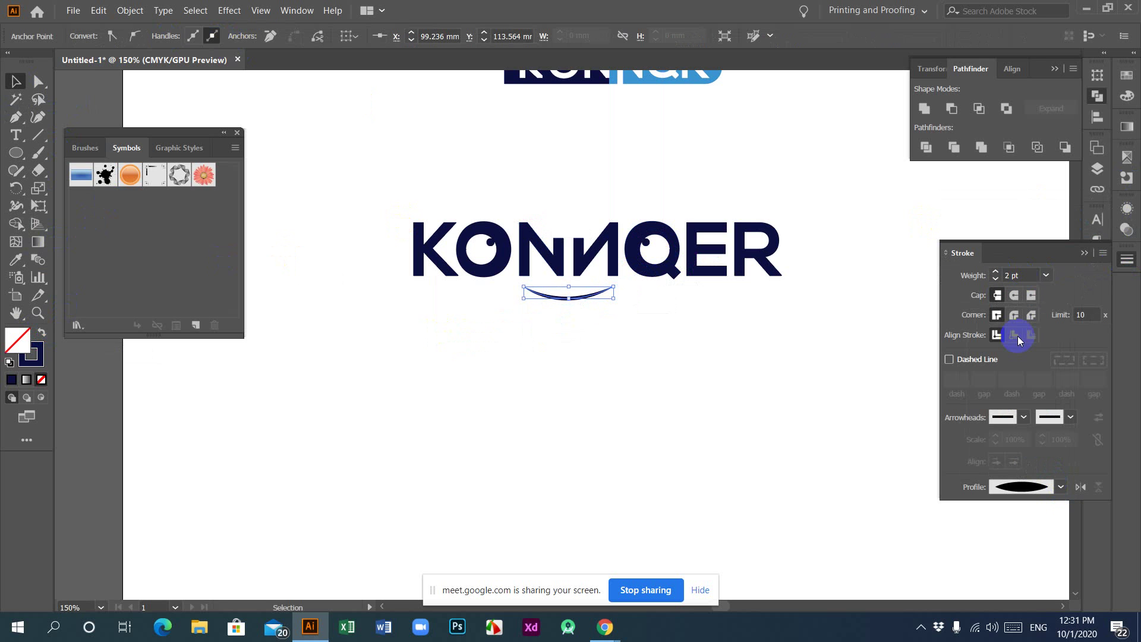
click(996, 271)
click(997, 272)
click(760, 369)
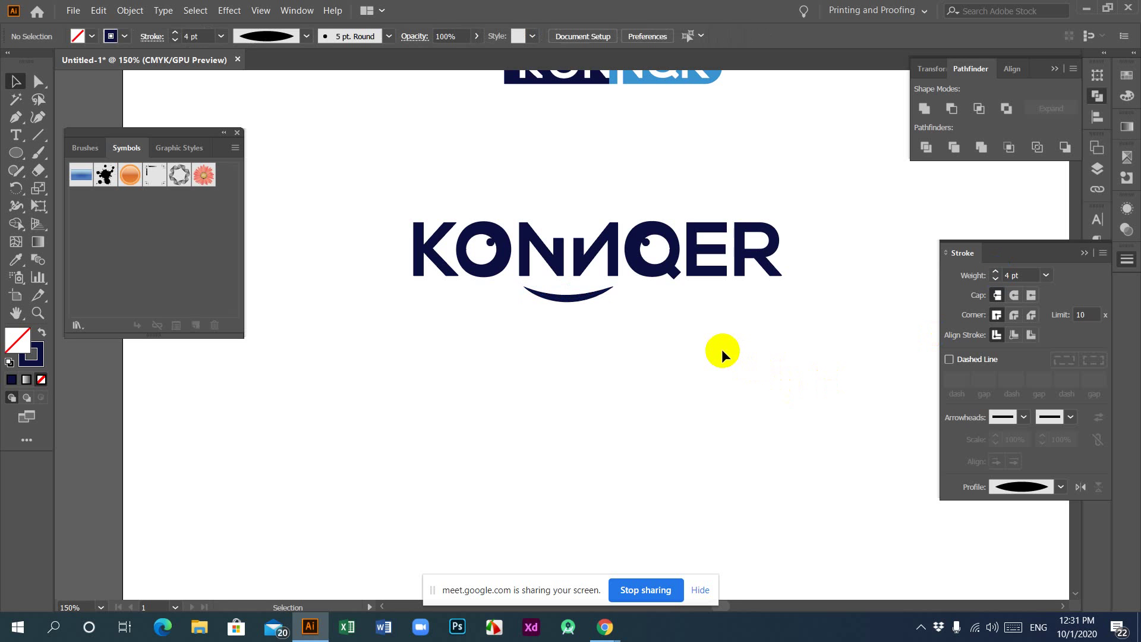
click(576, 303)
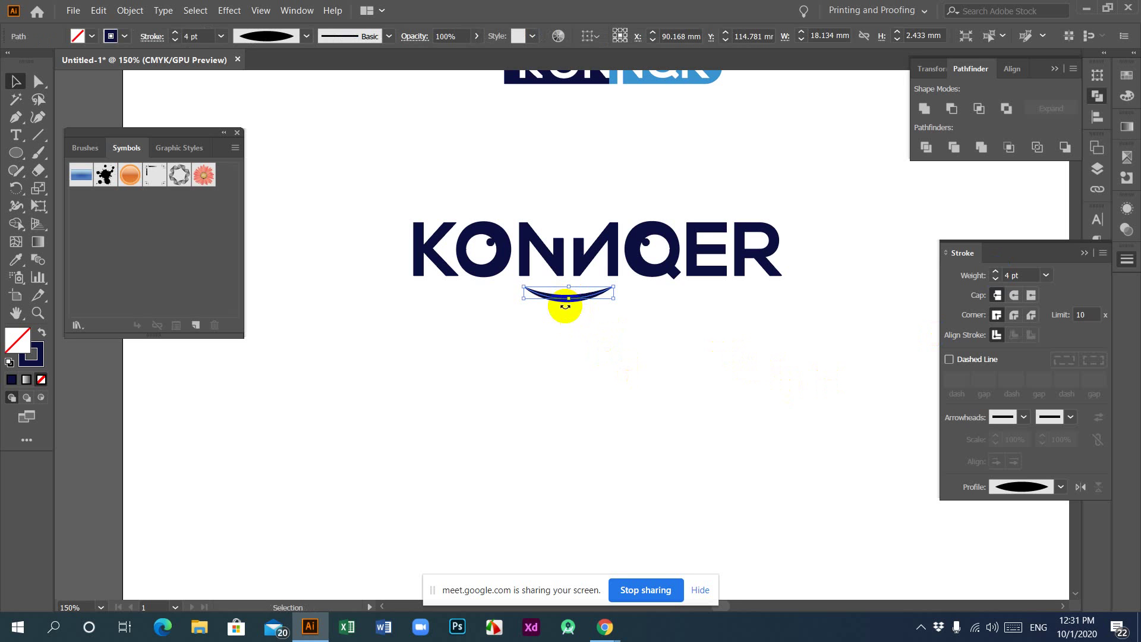
Nudge the smile curve up slightly and paint a round dot beneath its centre with the Paintbrush.
key(Up)
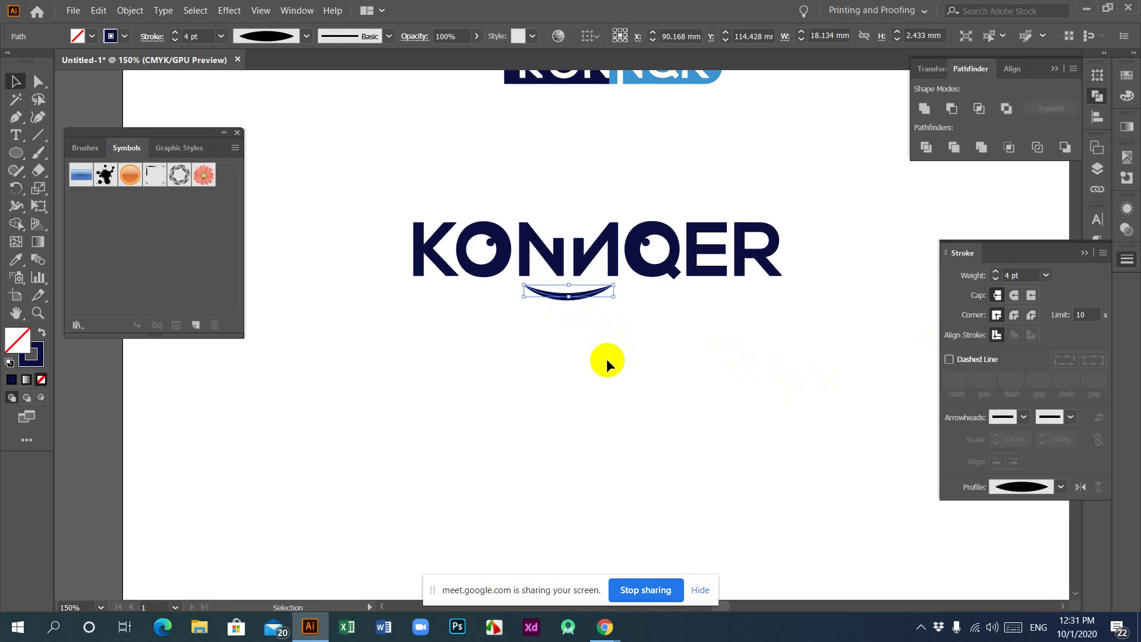
click(598, 341)
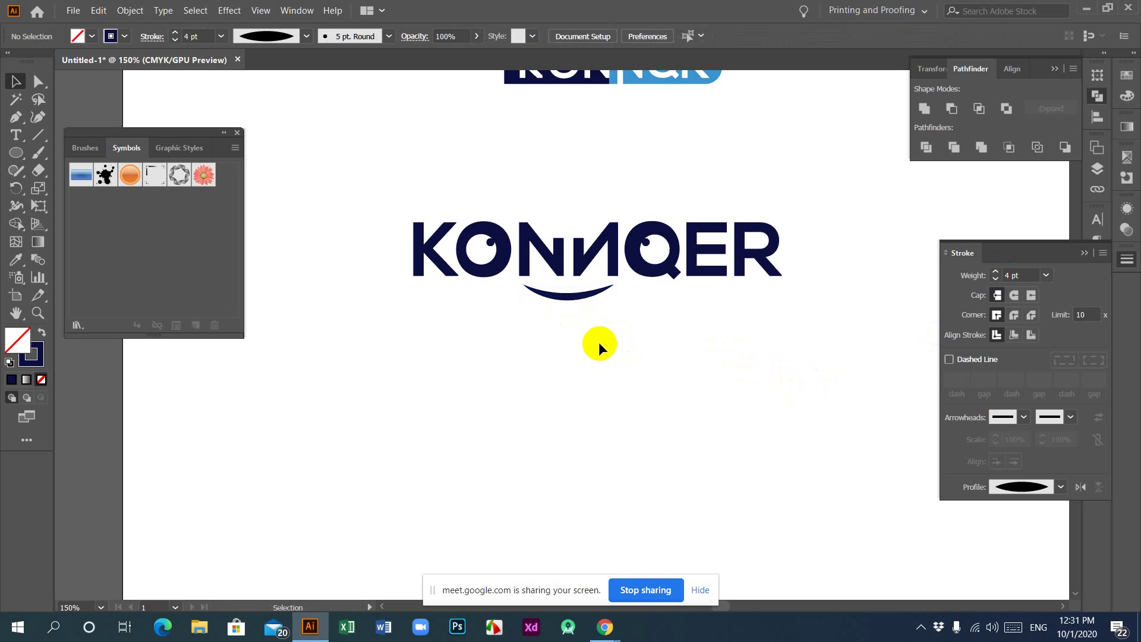
click(32, 138)
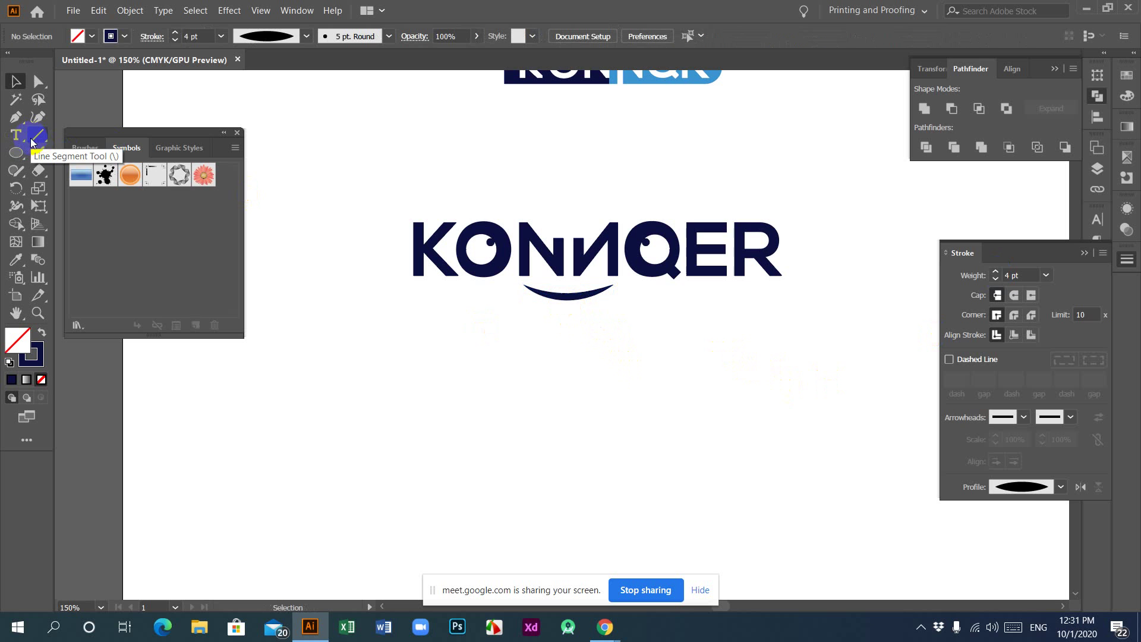
click(35, 157)
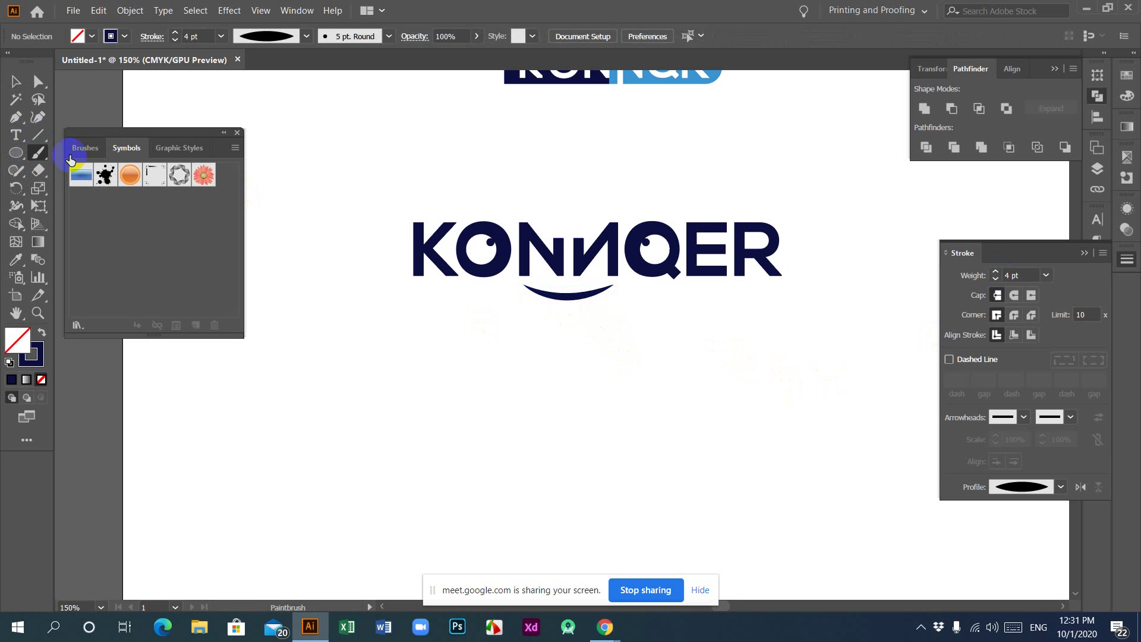
drag(551, 306, 566, 310)
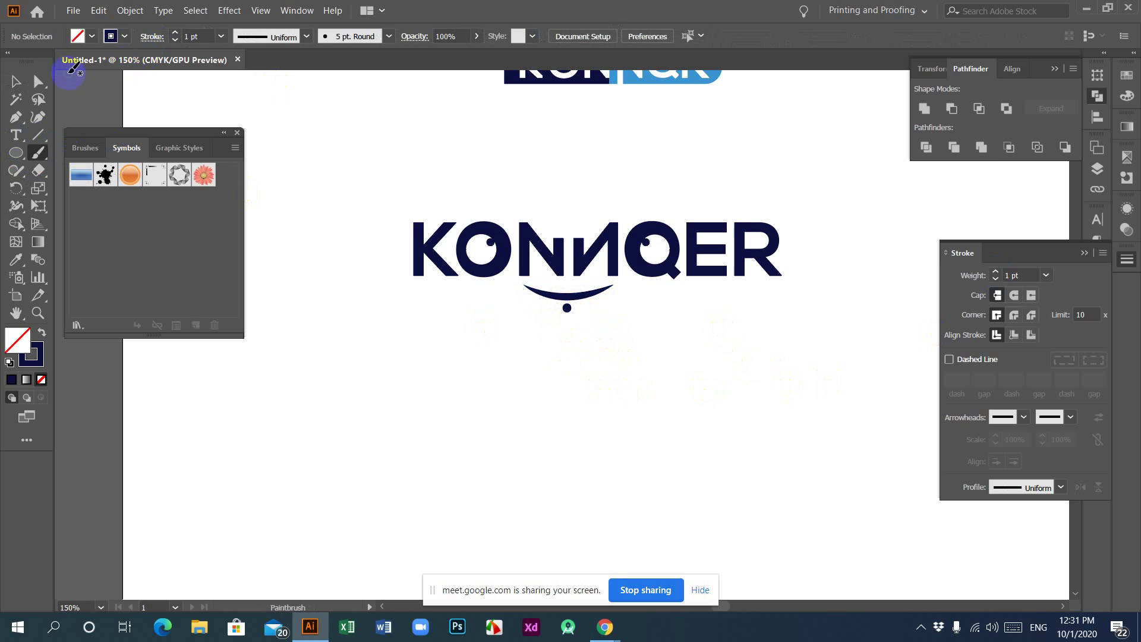
click(15, 82)
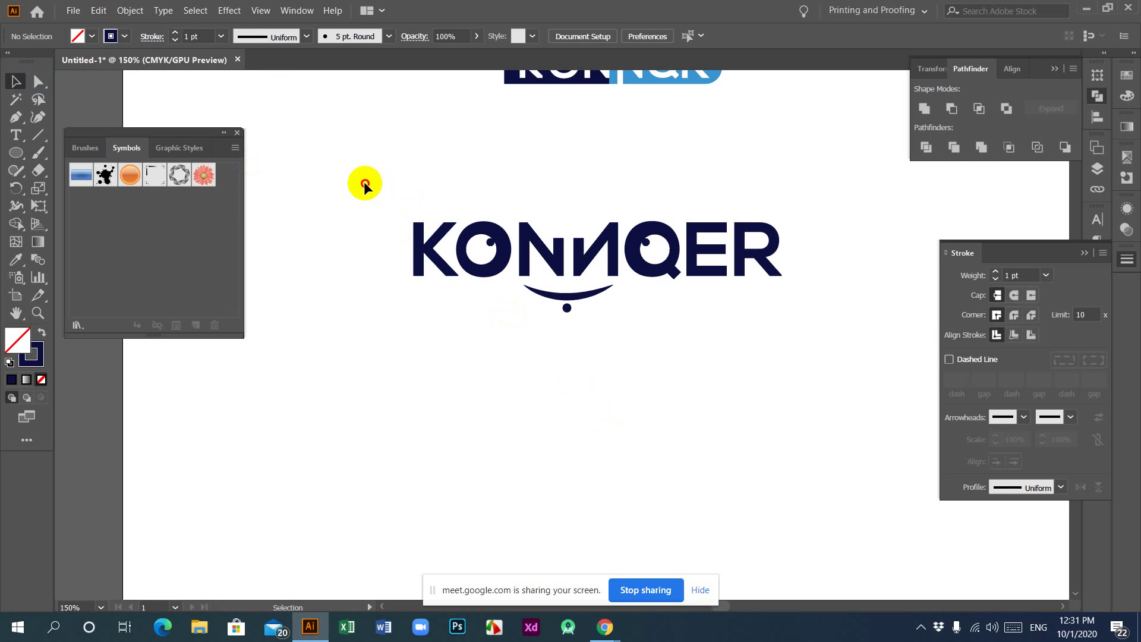
Group the KONNQER letters, the smile curve and the dot into one object.
drag(364, 182, 831, 352)
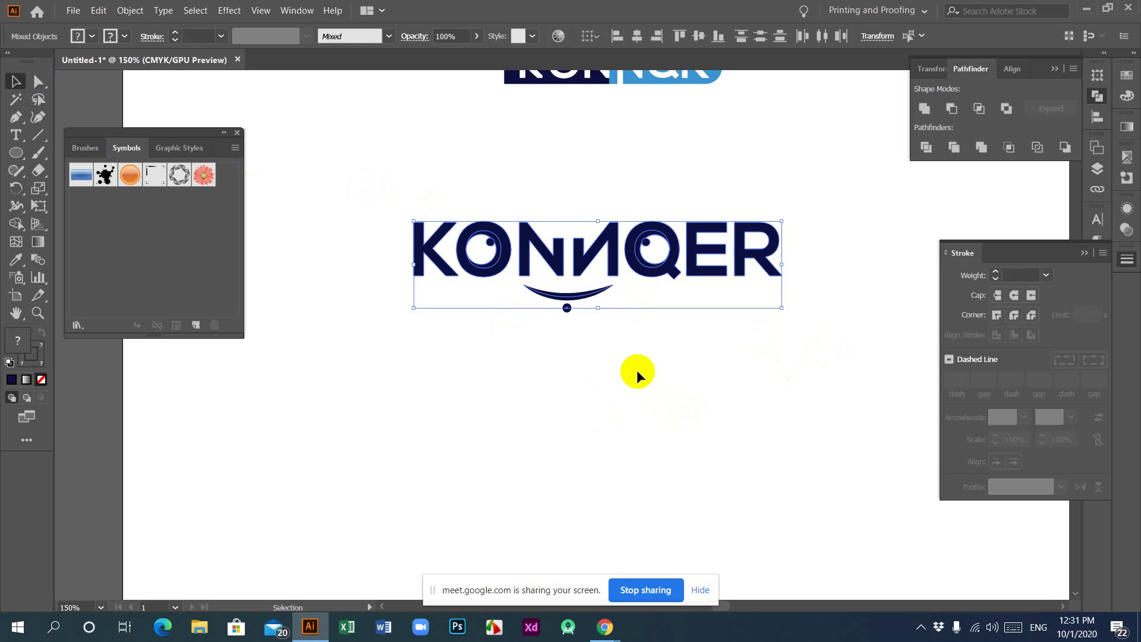
click(612, 345)
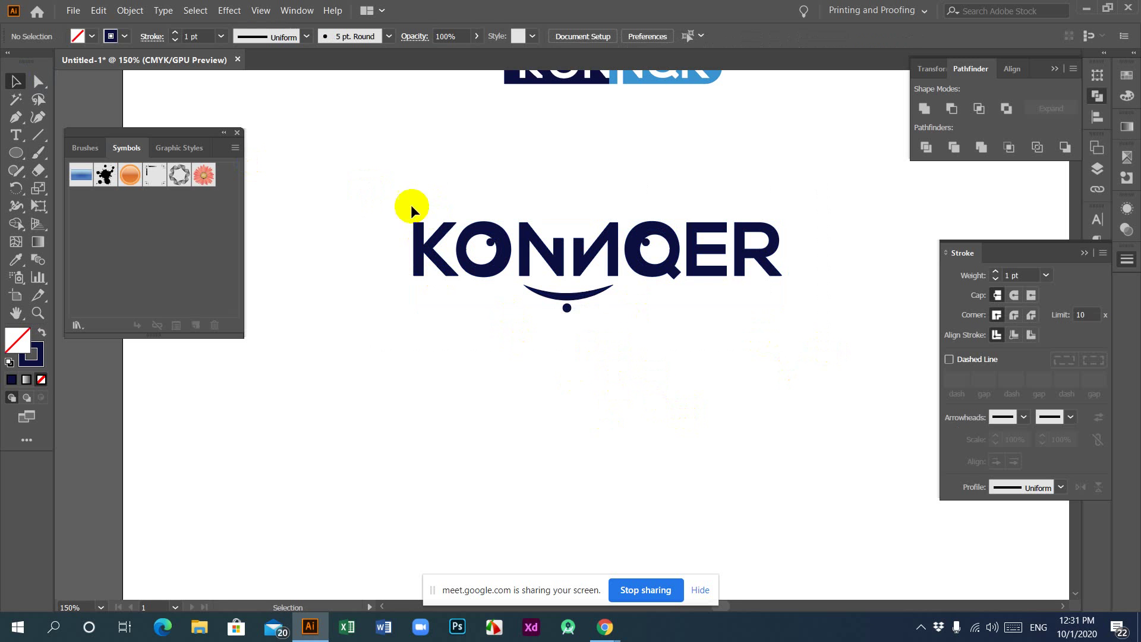
drag(411, 205, 812, 358)
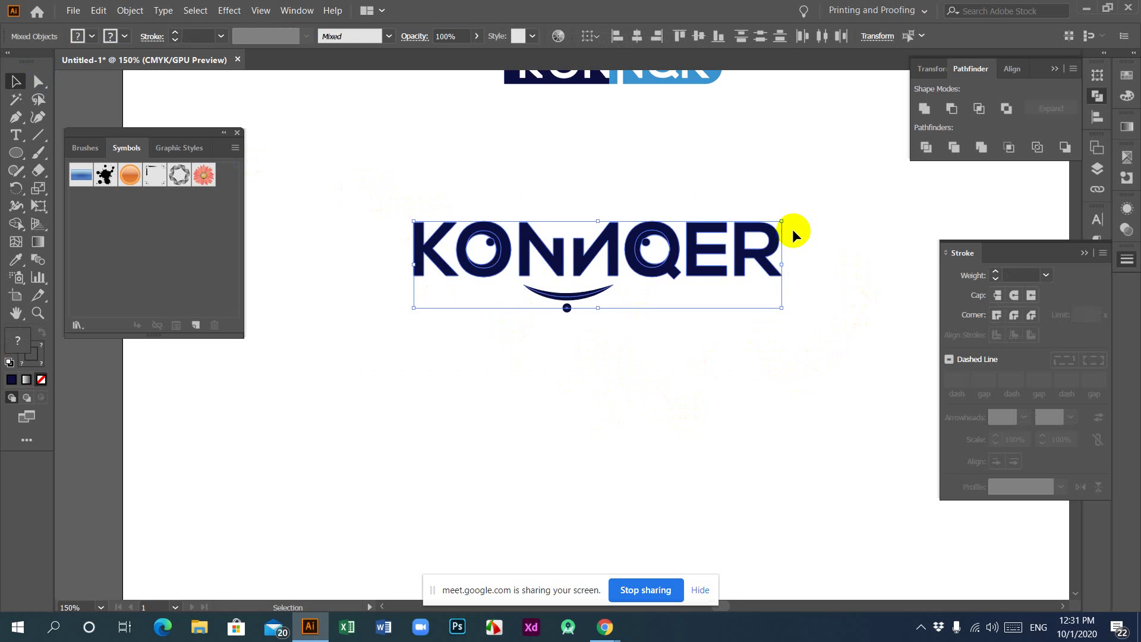
key(ctrl+g)
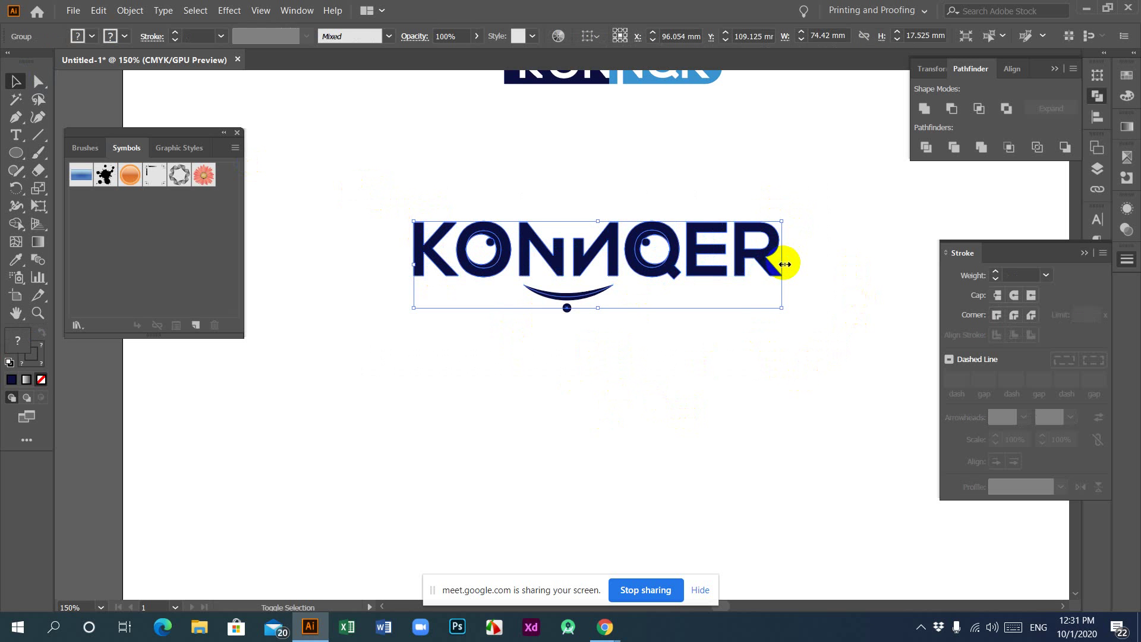
Try to scale the grouped KONNQER logo down proportionally about its centre, and undo the scaling.
drag(785, 263, 654, 288)
click(636, 335)
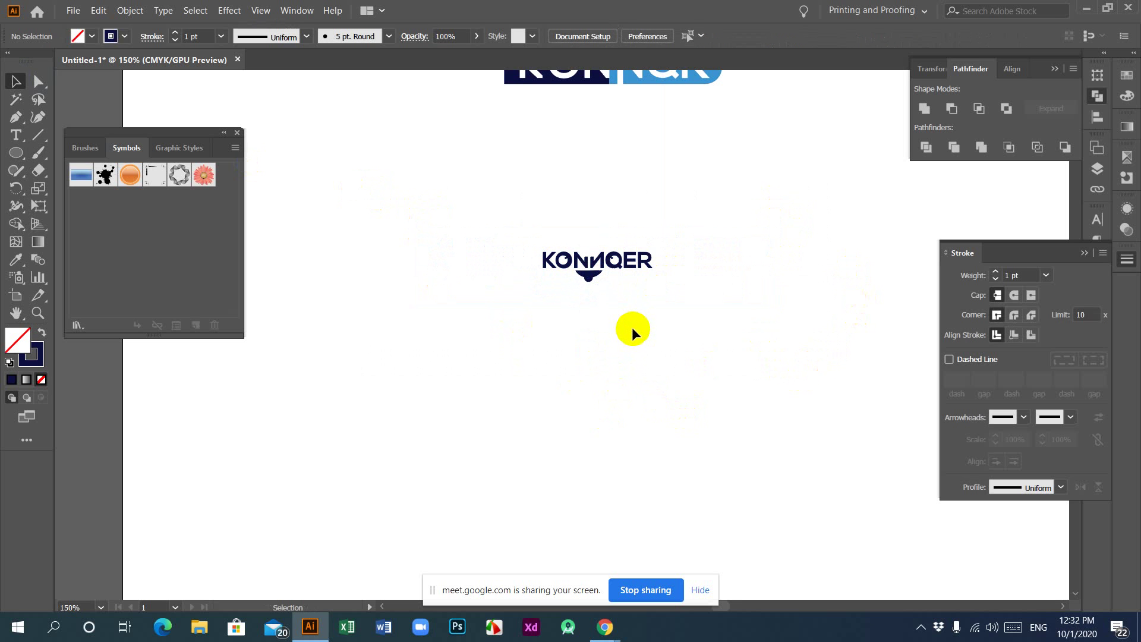
key(ctrl+z)
click(667, 382)
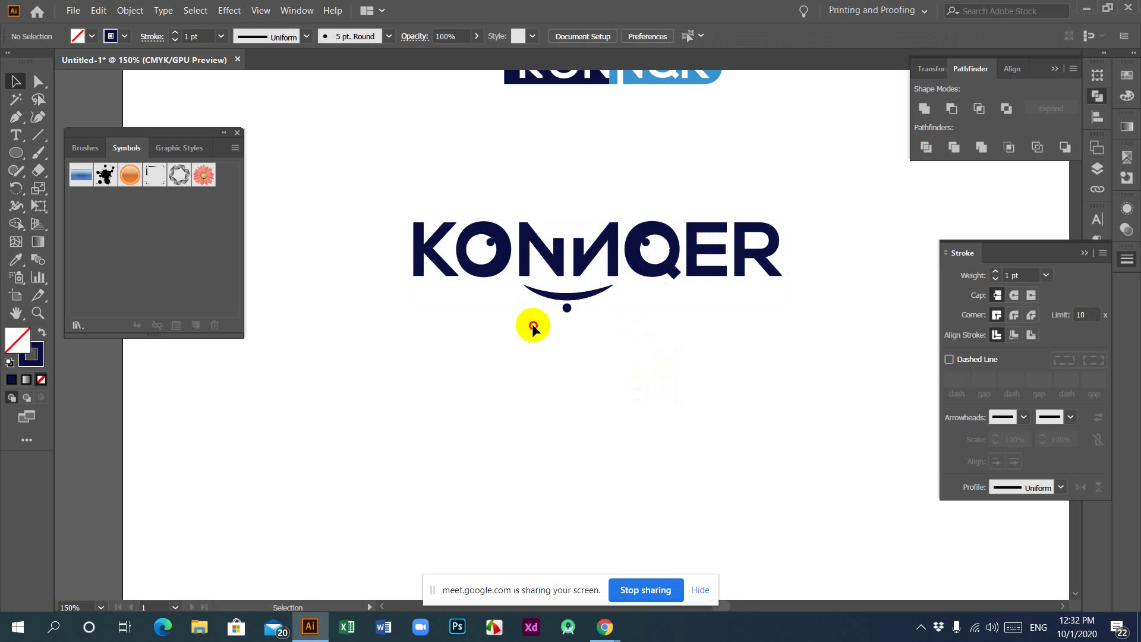
Expand the appearance of the grouped KONNQER logo so its strokes become filled shapes.
click(591, 292)
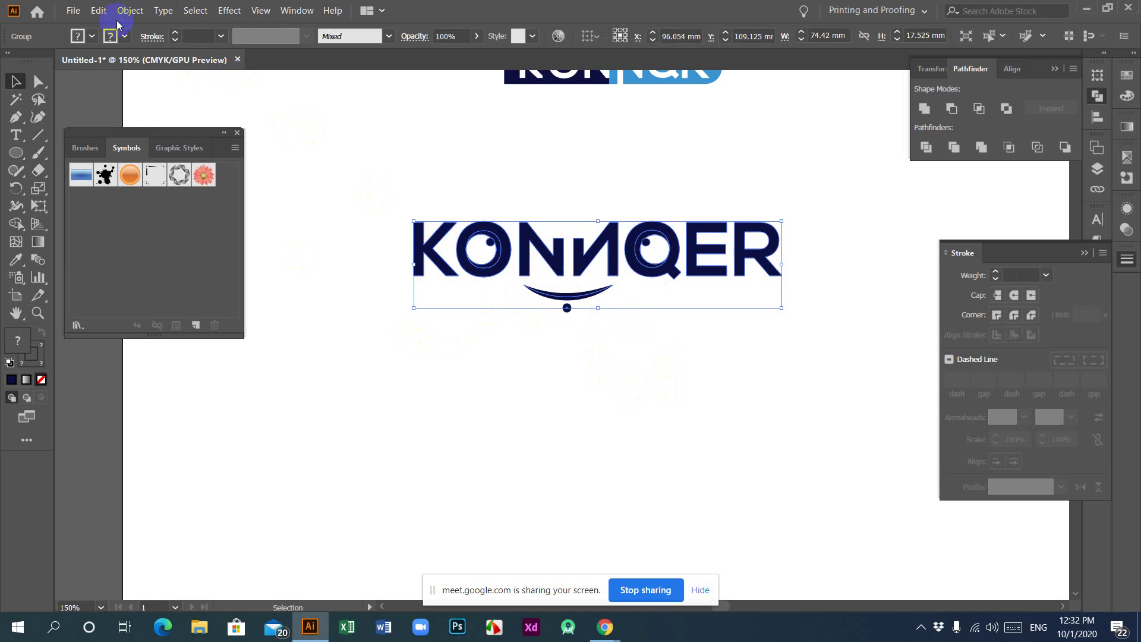
click(130, 11)
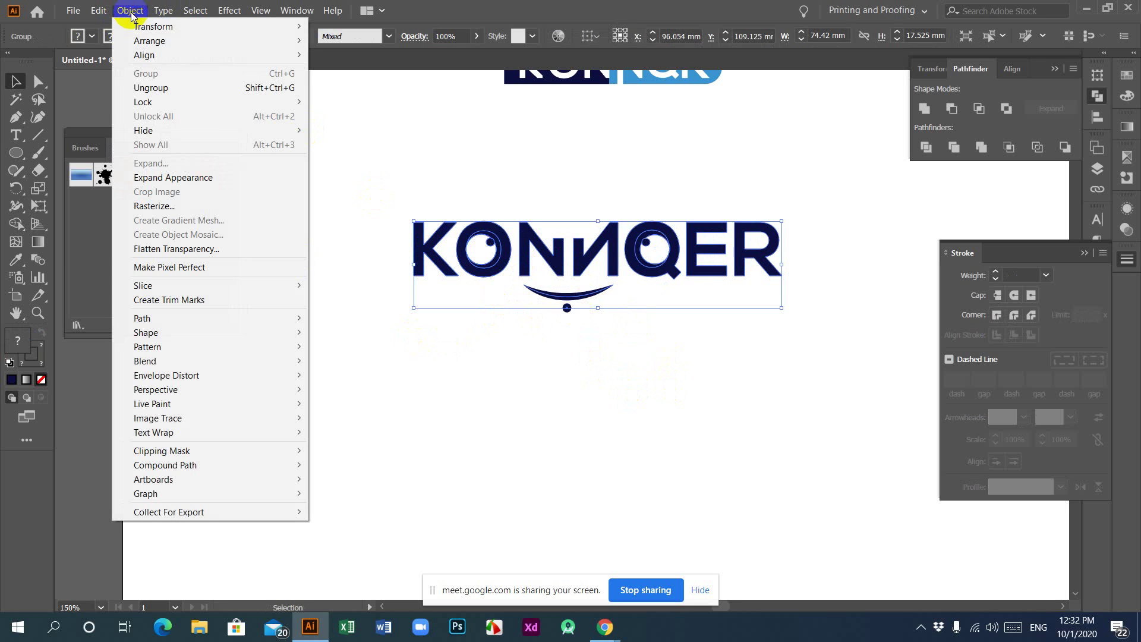
click(199, 177)
click(604, 415)
Scale the expanded KONNQER logo down proportionally about its centre to about 38 mm wide.
drag(364, 193, 856, 406)
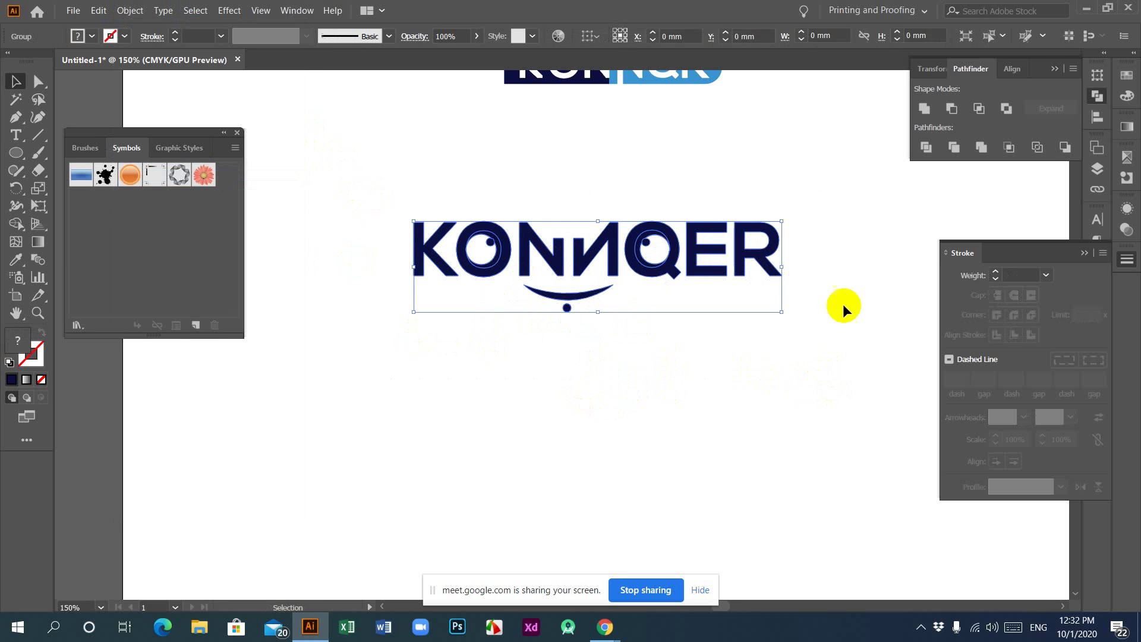
click(823, 290)
click(775, 237)
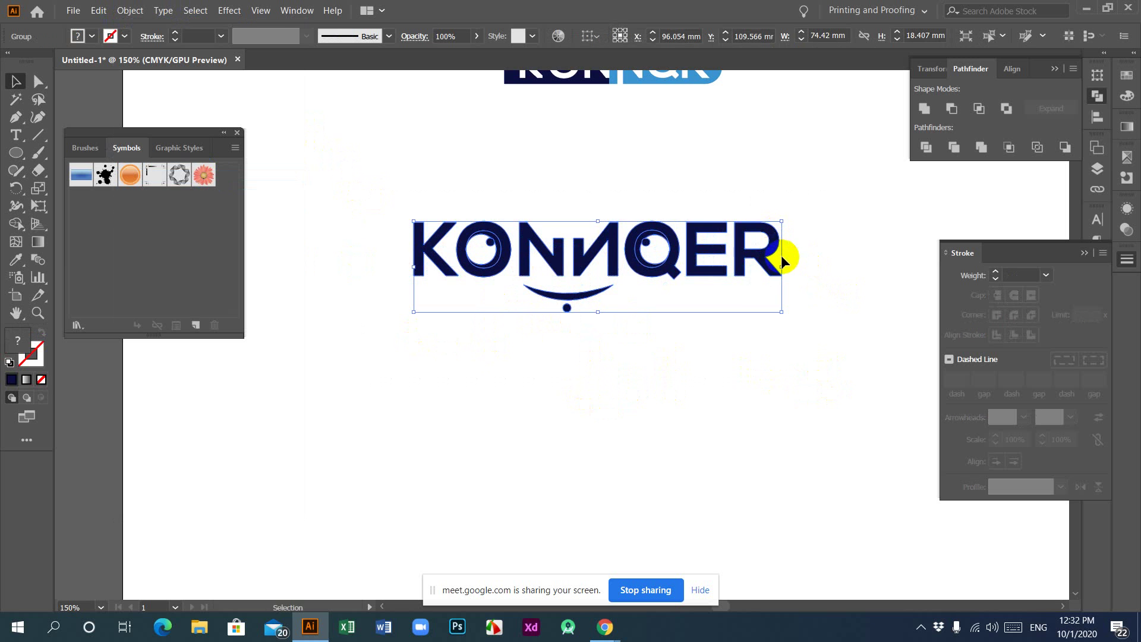
drag(783, 268, 693, 267)
click(627, 386)
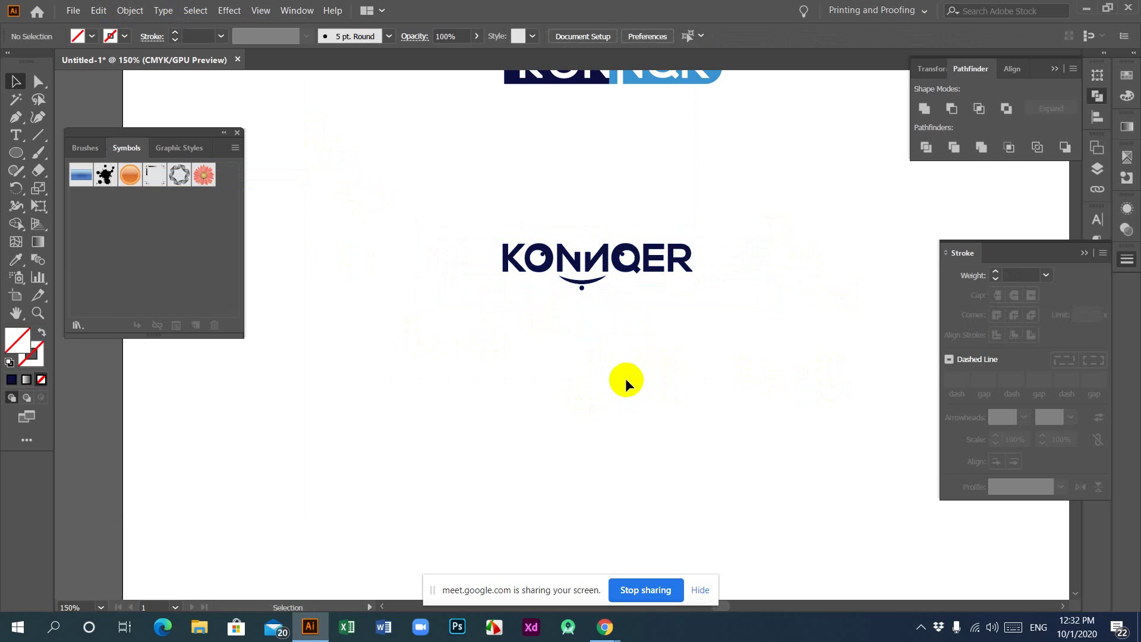
Move the reduced KONNQER logo up to just below the navy and blue KONNQR badge.
drag(395, 196, 805, 367)
scroll(713, 420, up, 1)
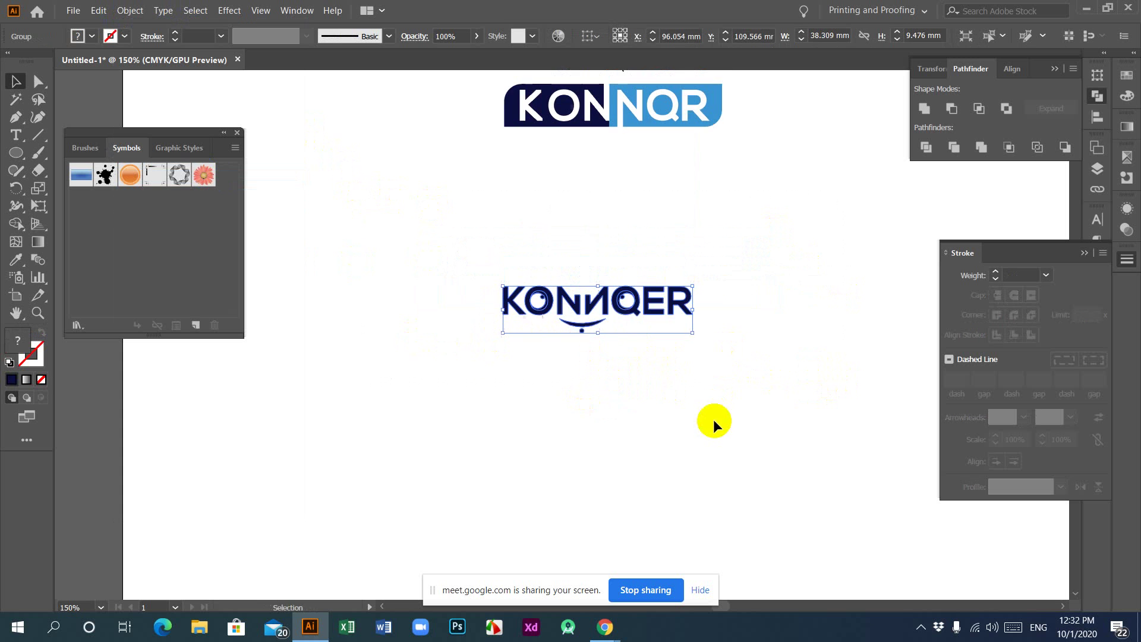
drag(628, 319, 648, 201)
click(629, 286)
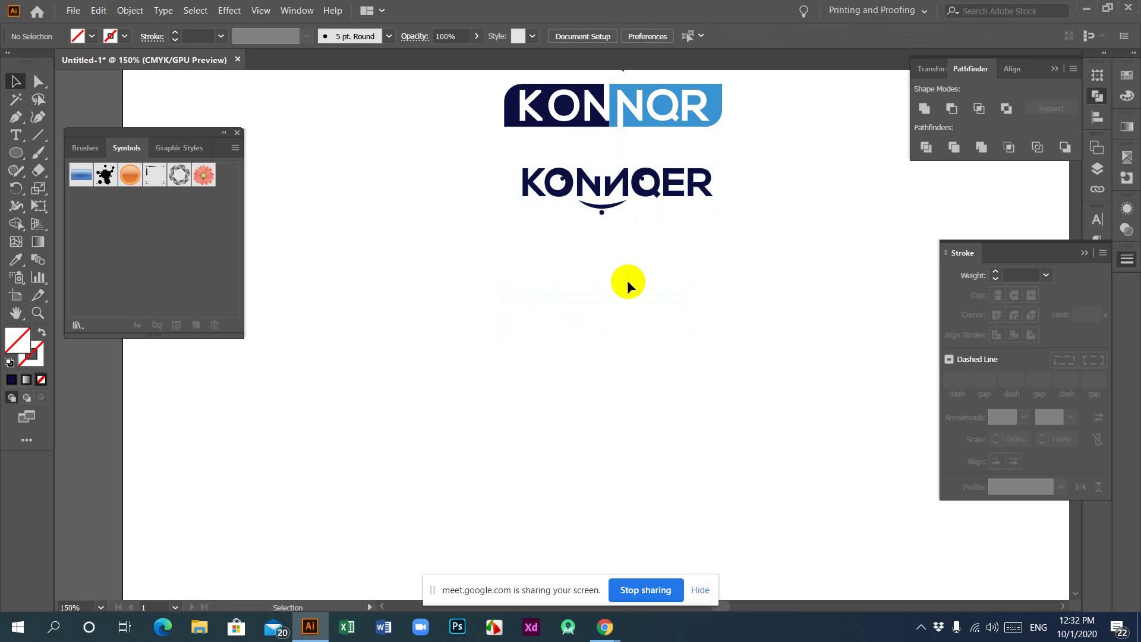
scroll(627, 284, up, 3)
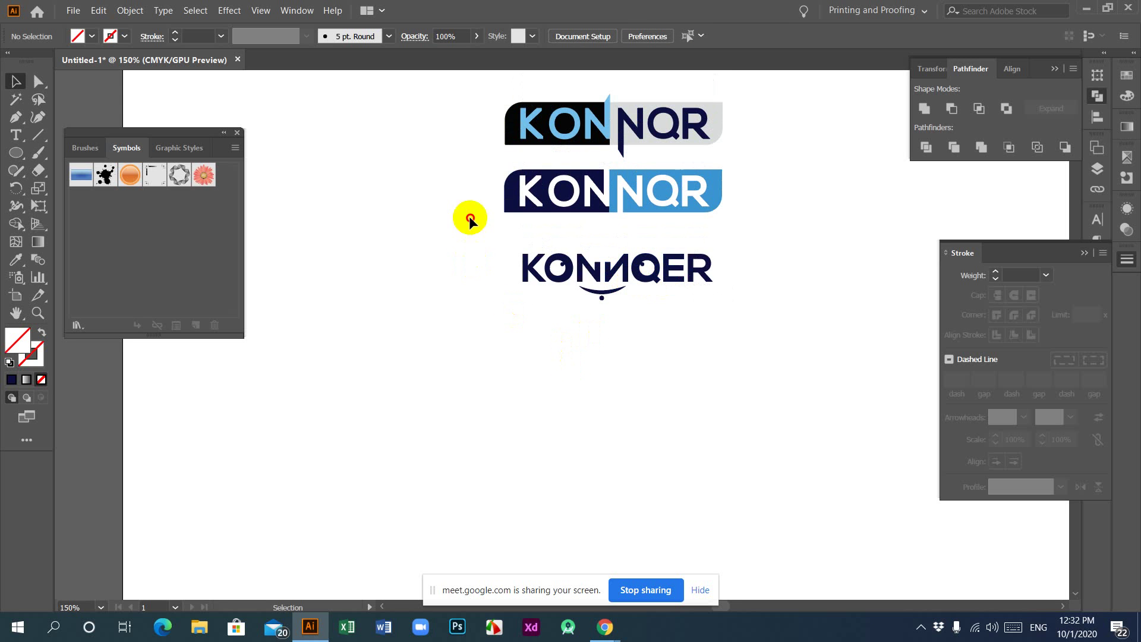
drag(470, 217, 838, 410)
scroll(614, 402, up, 2)
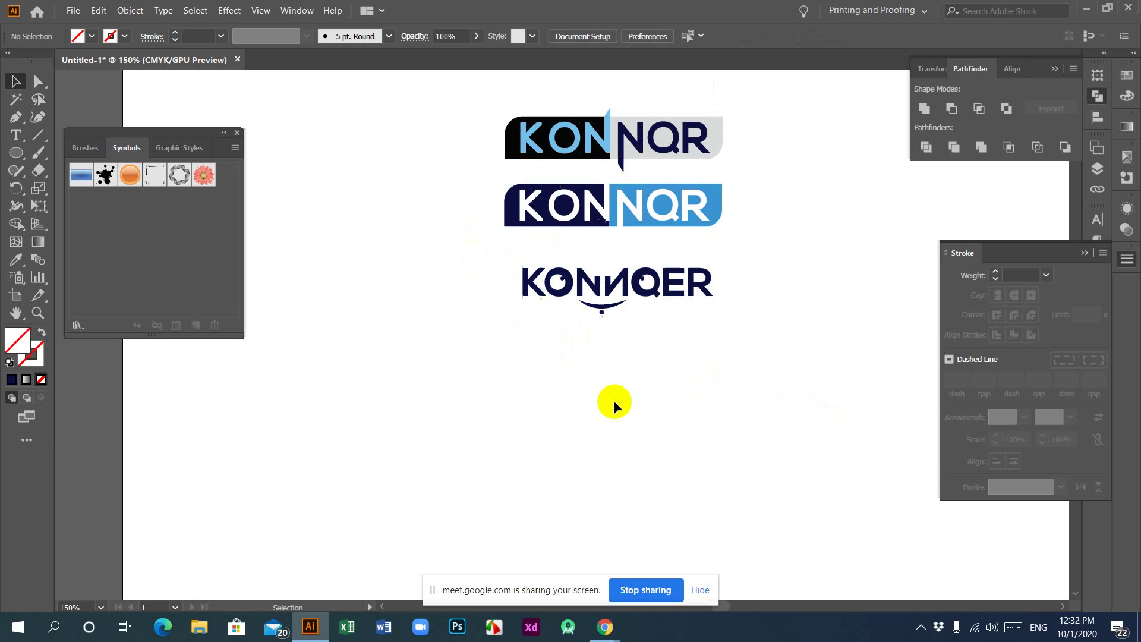
drag(469, 305, 785, 428)
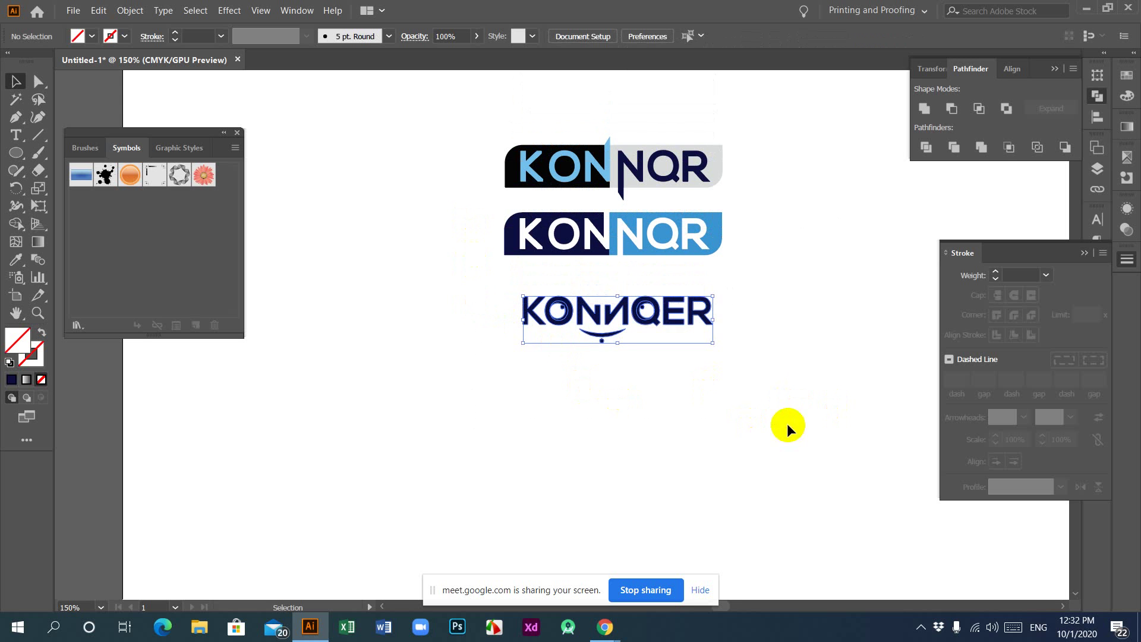
drag(680, 417, 568, 328)
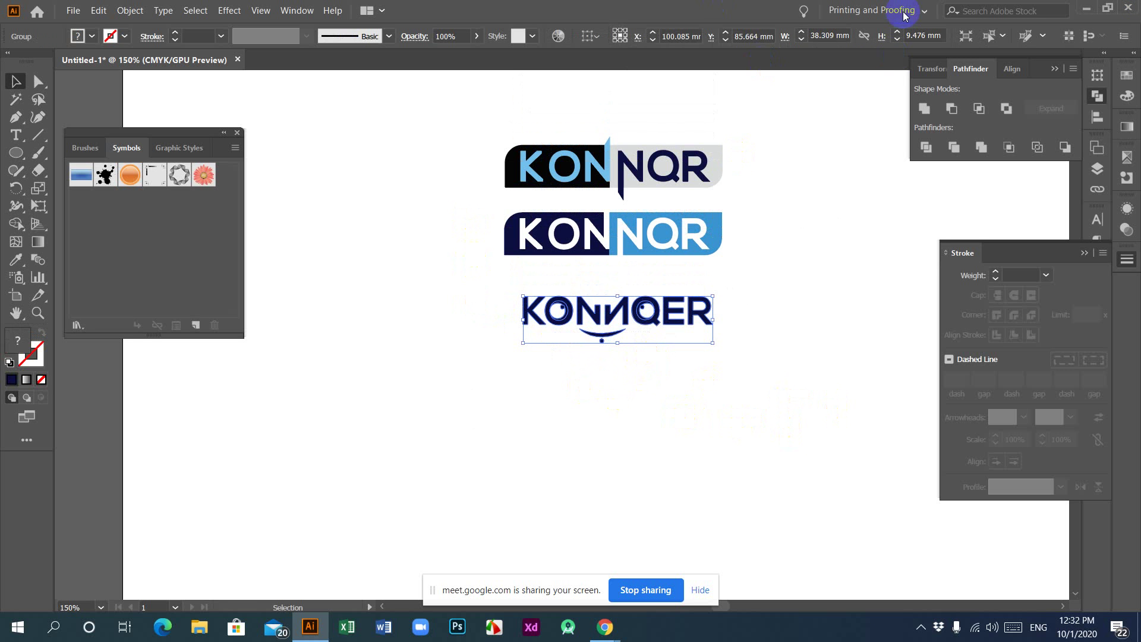
Switch to Chrome and search Google Images for "minimalist logo".
click(1087, 9)
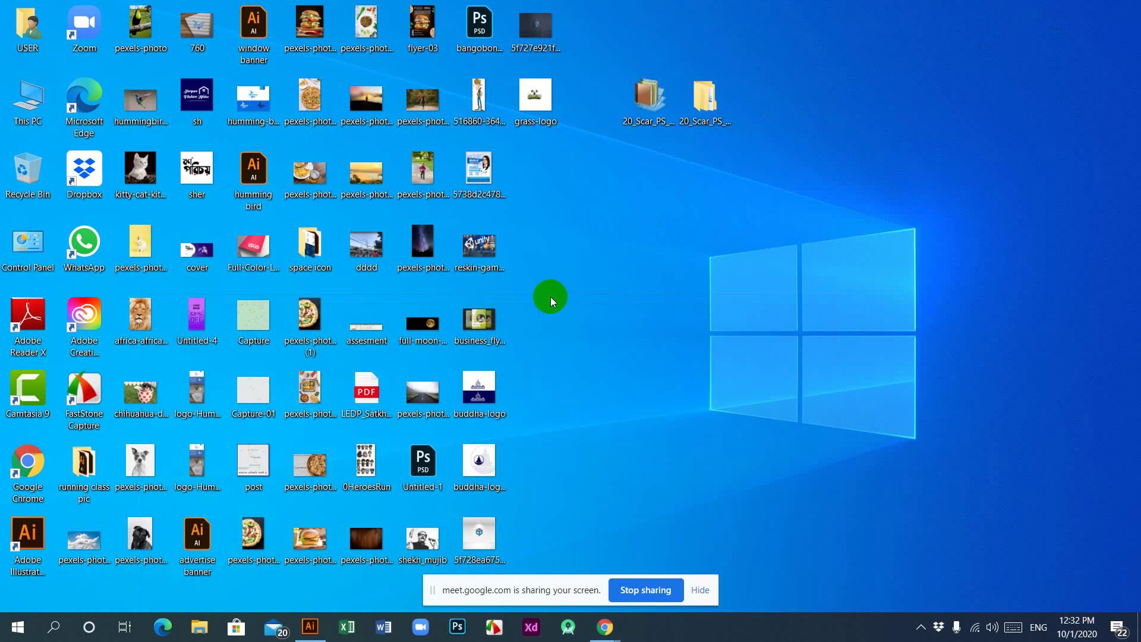
click(607, 627)
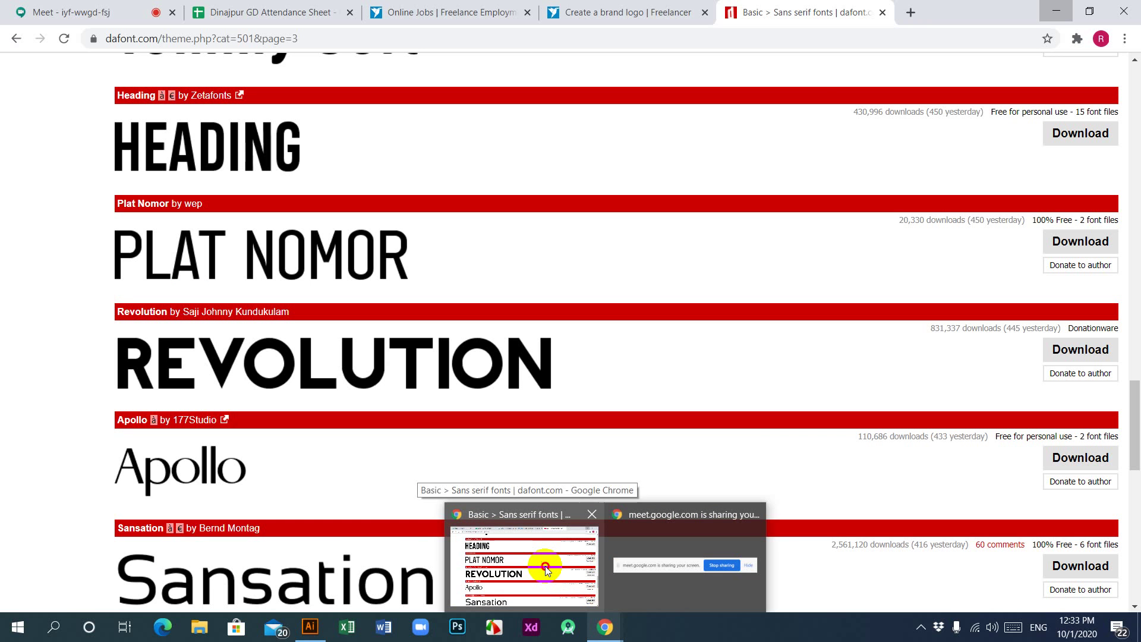
click(544, 566)
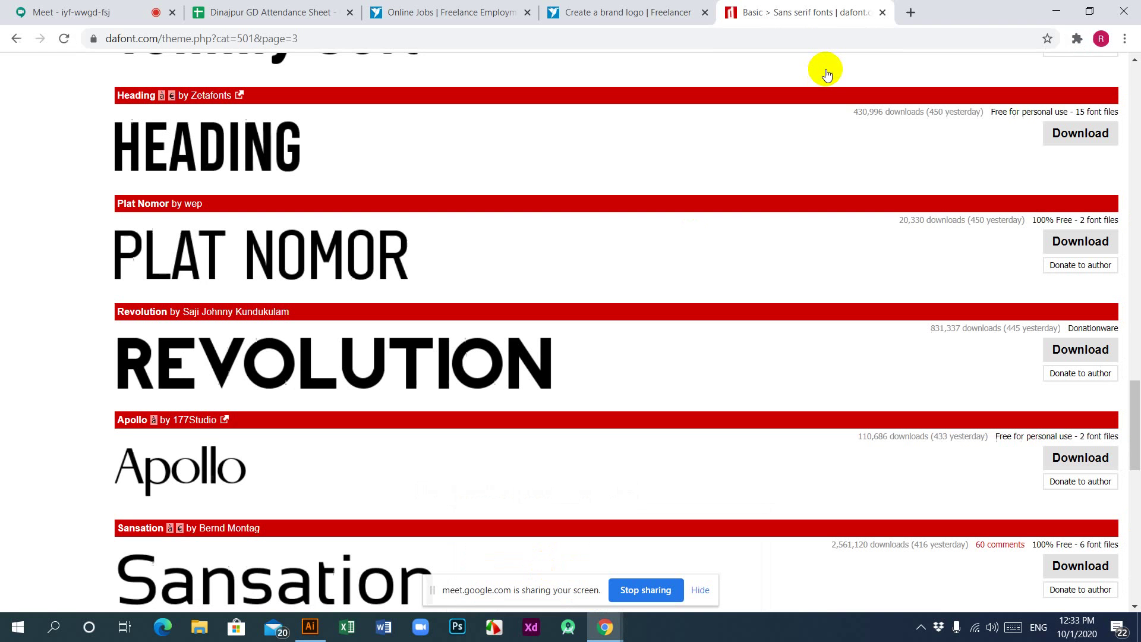
click(534, 37)
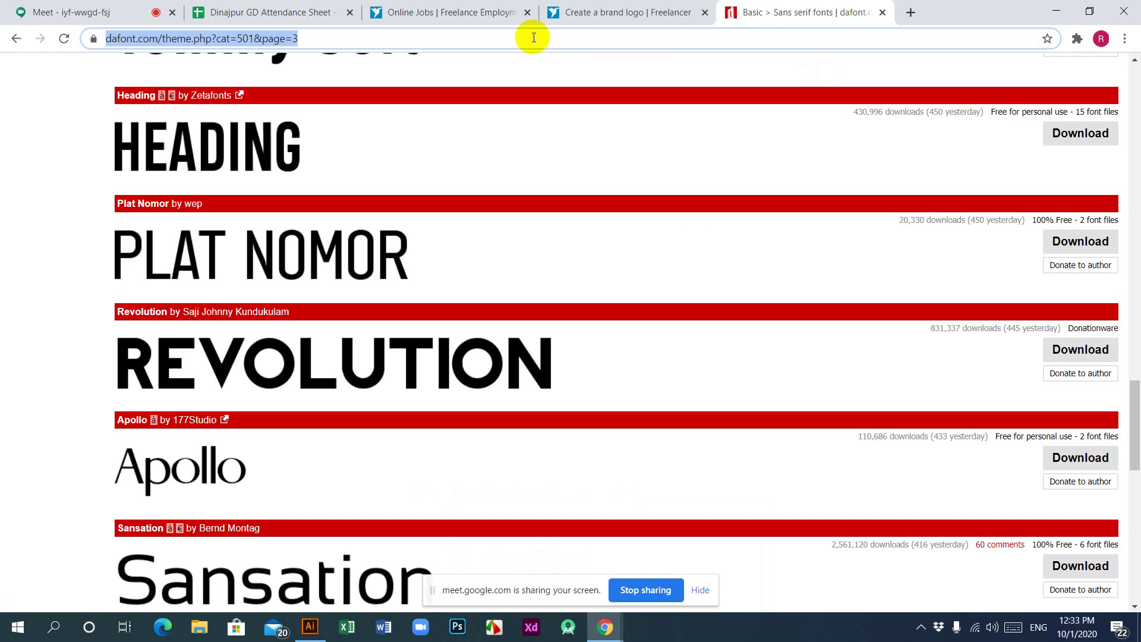
text(mini)
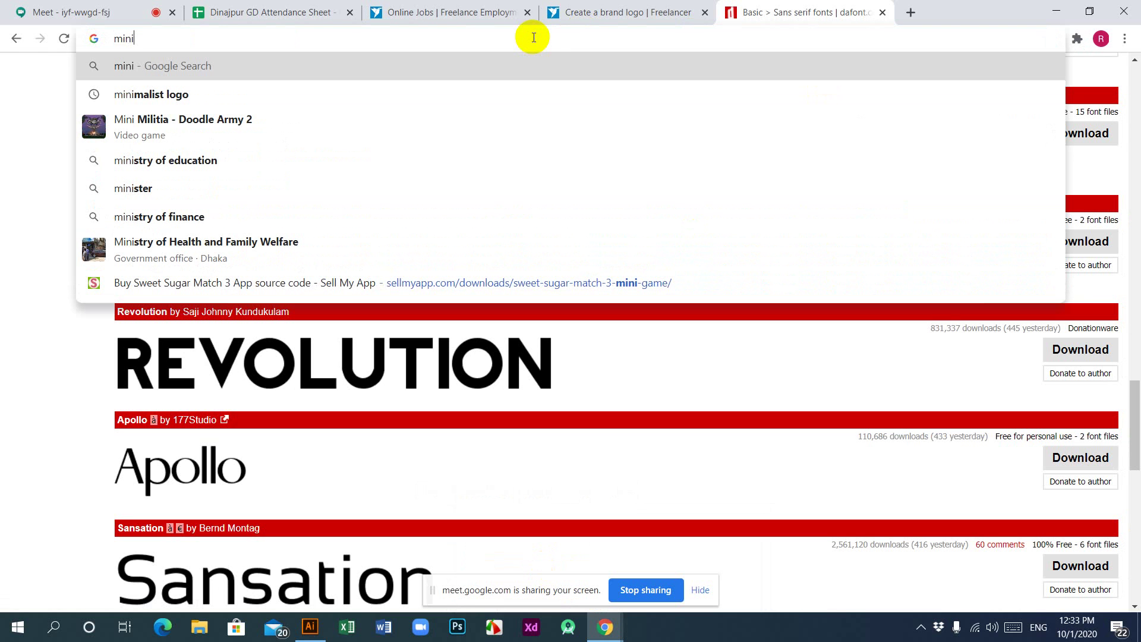
click(181, 95)
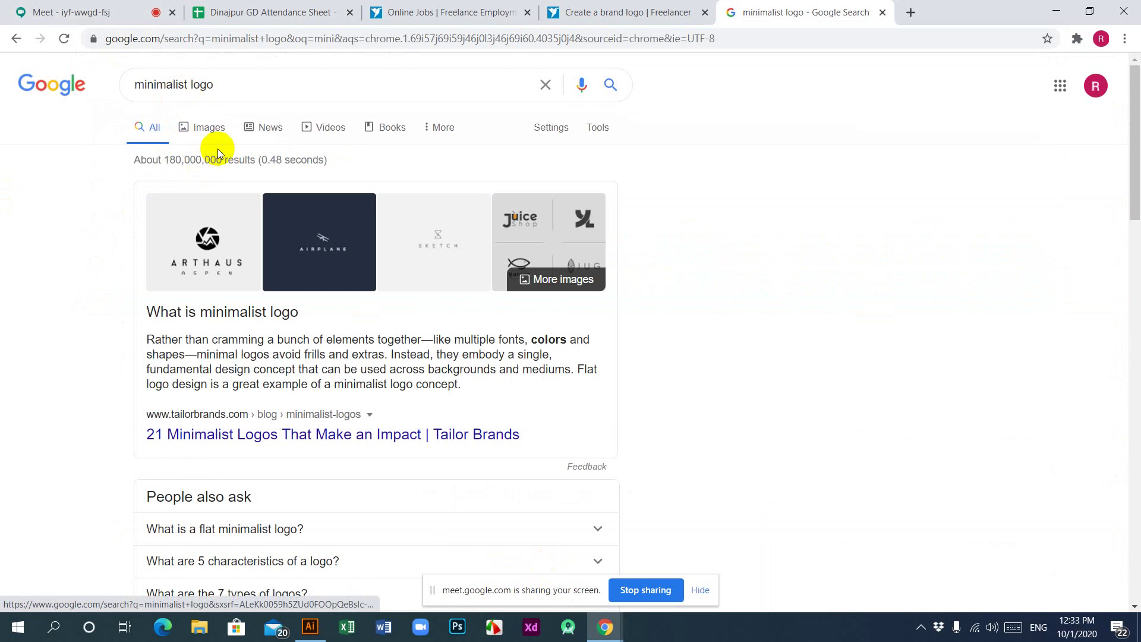
click(209, 128)
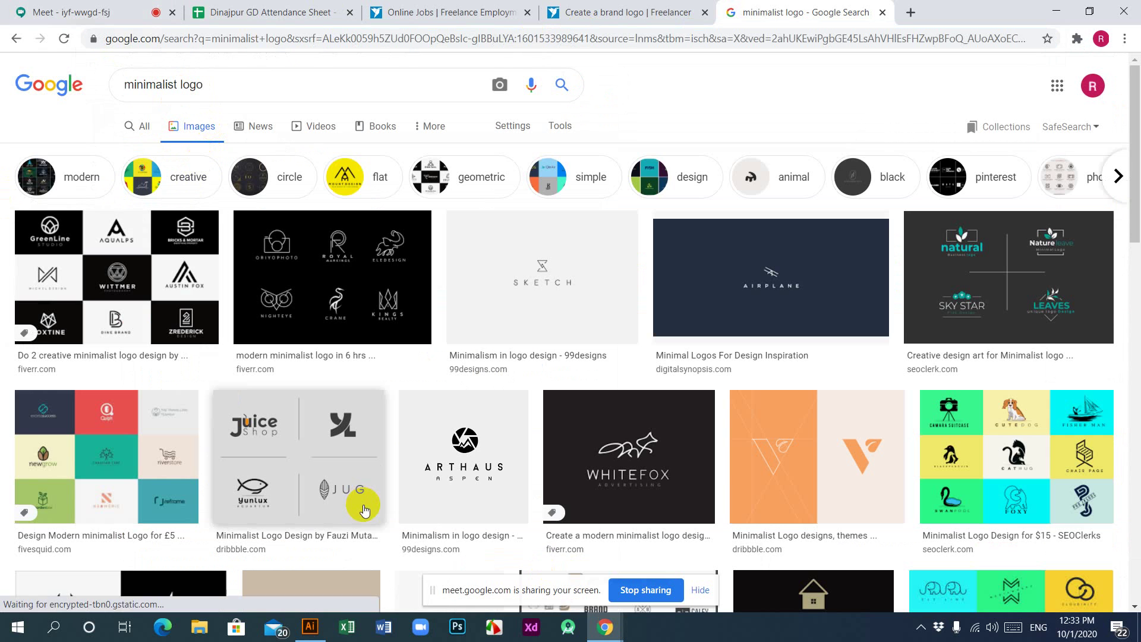
Browse the minimalist logo image results for design references.
scroll(372, 506, down, 6)
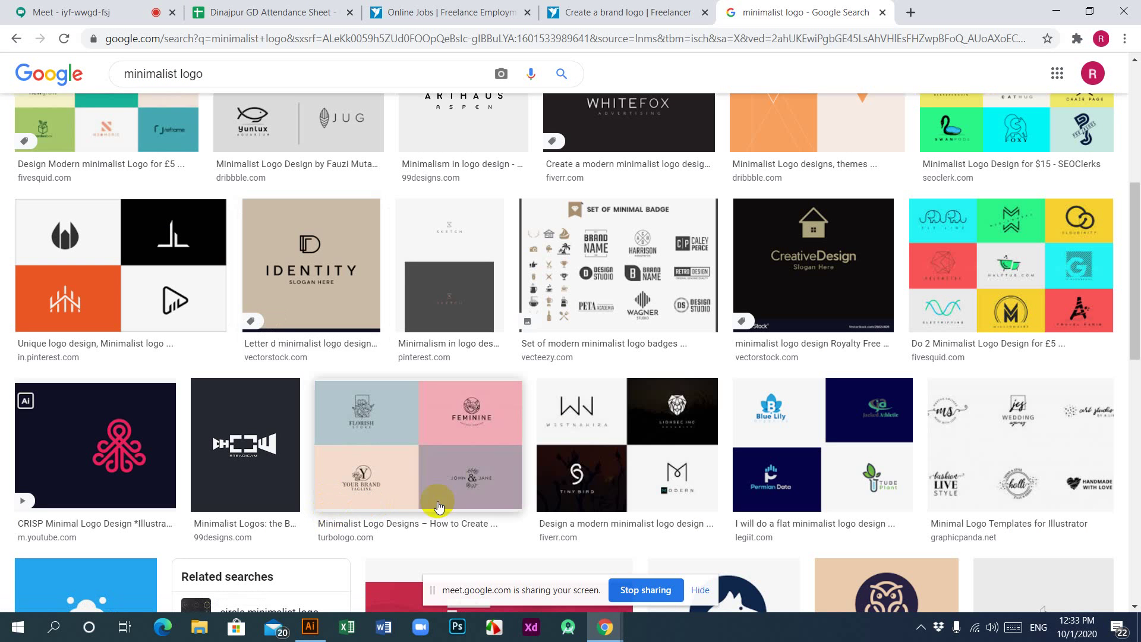
scroll(446, 471, down, 6)
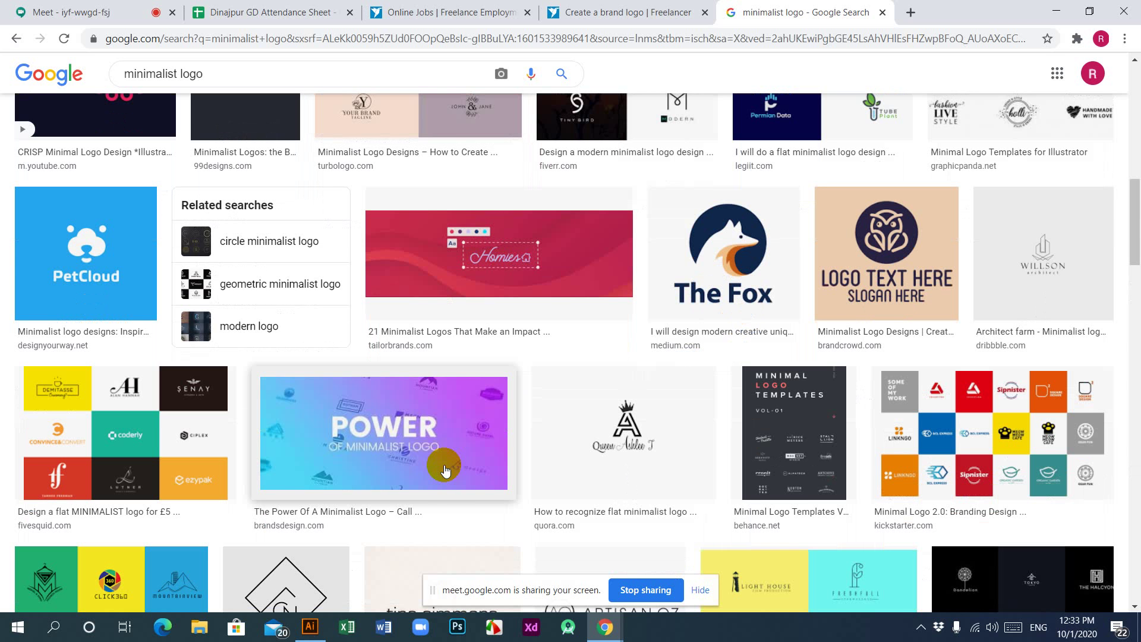
scroll(446, 470, down, 6)
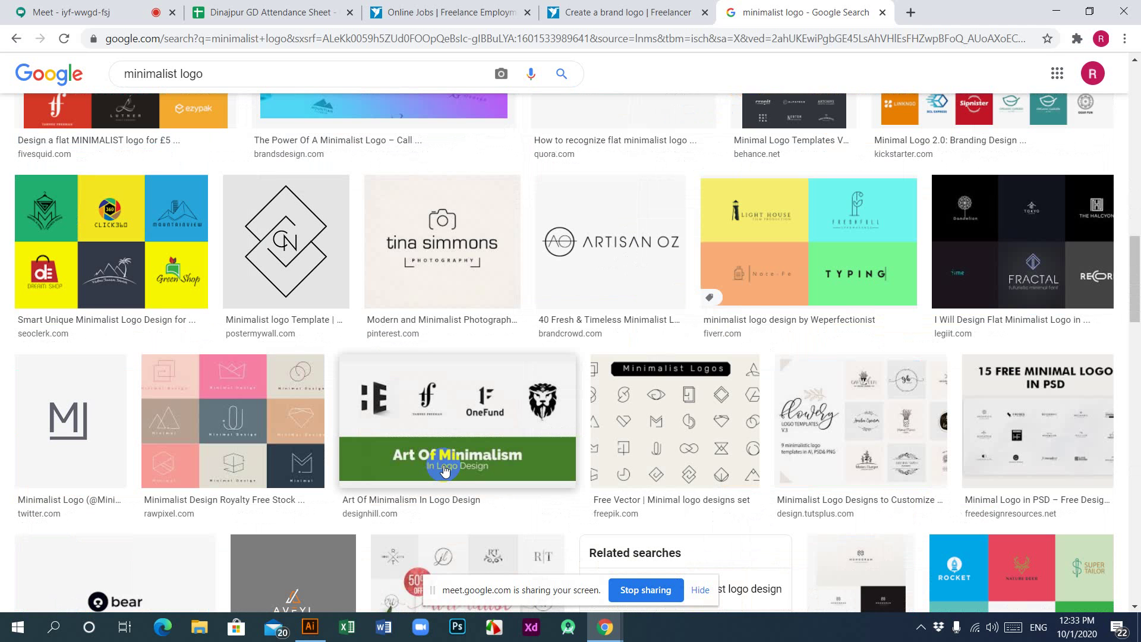
scroll(444, 469, down, 6)
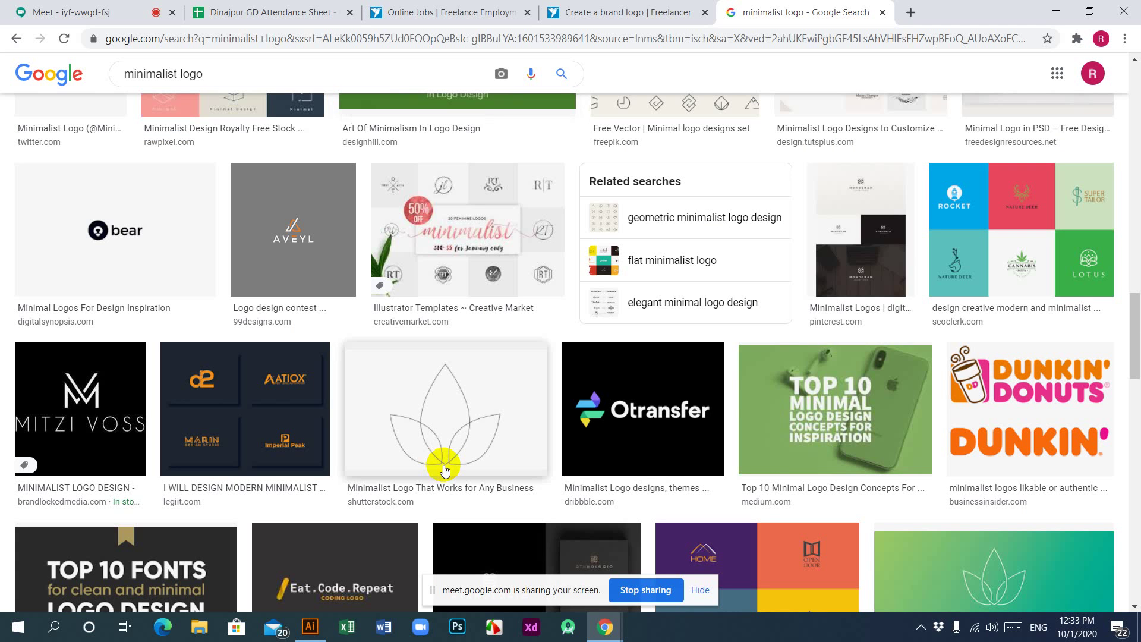
scroll(445, 469, down, 6)
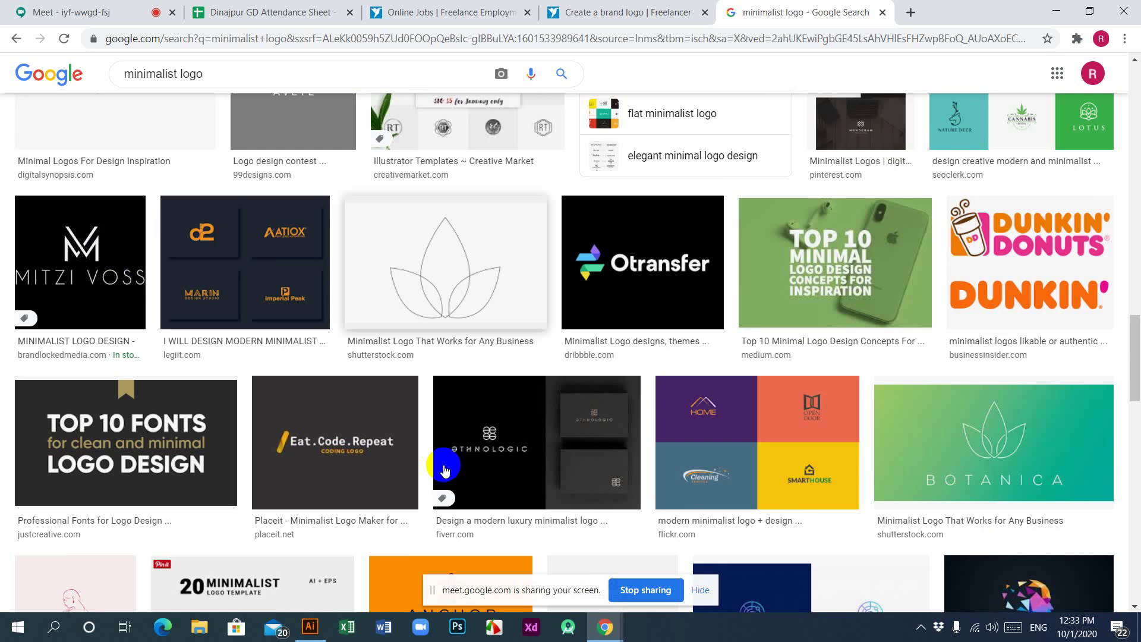
Open a preview of the Accepoint "unique and modern minimalist logo" sheet from the minimalist logo image results.
scroll(445, 470, down, 5)
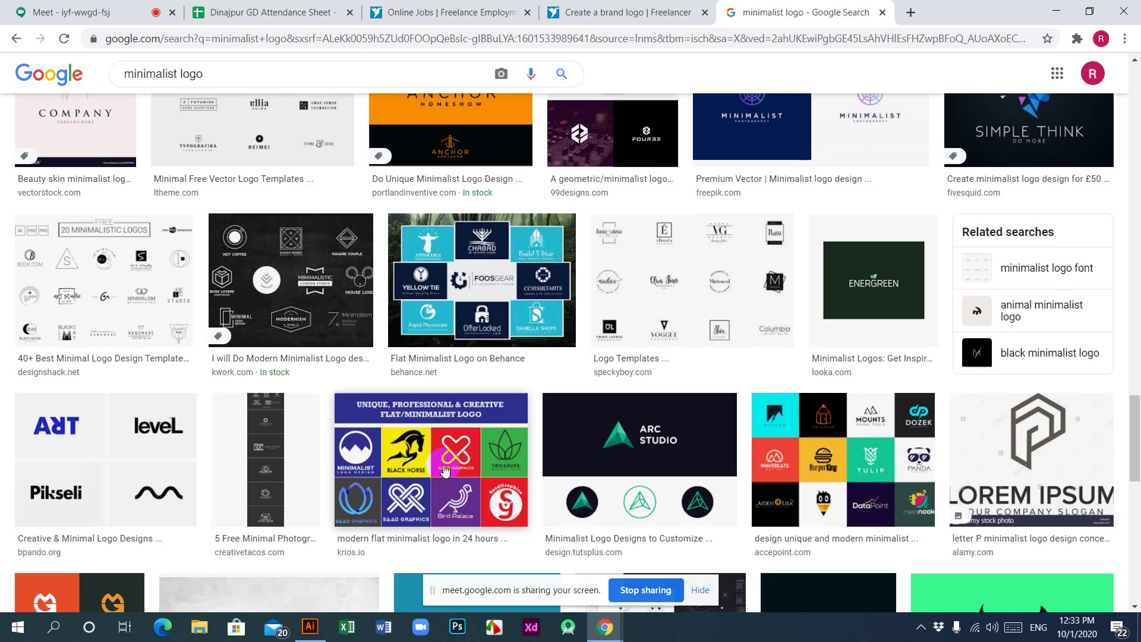
scroll(445, 469, down, 5)
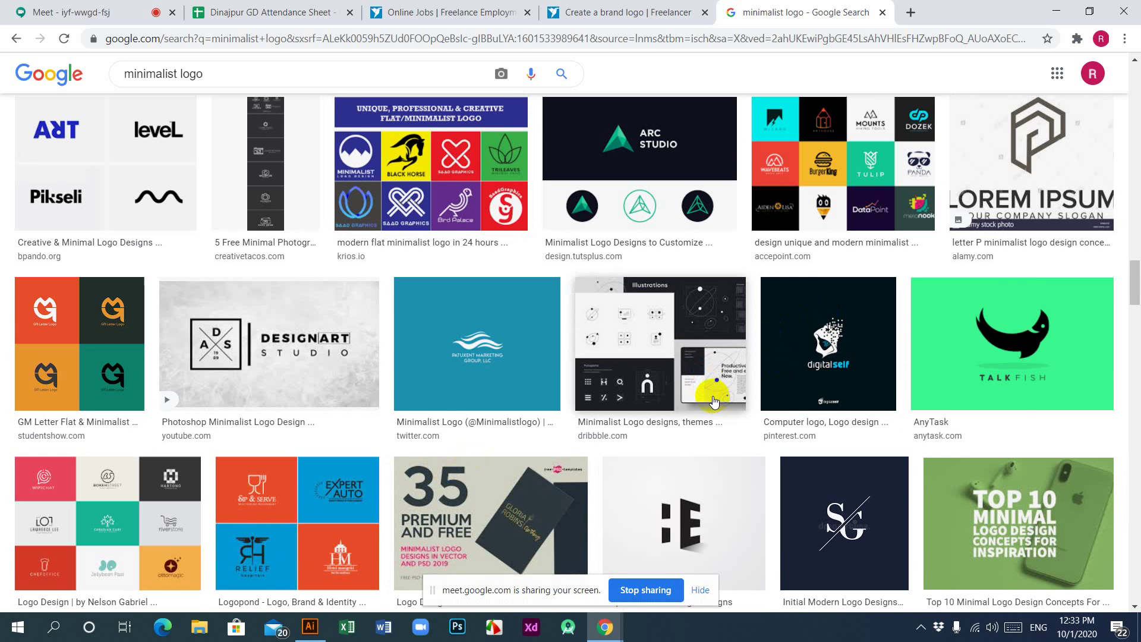
scroll(714, 402, up, 1)
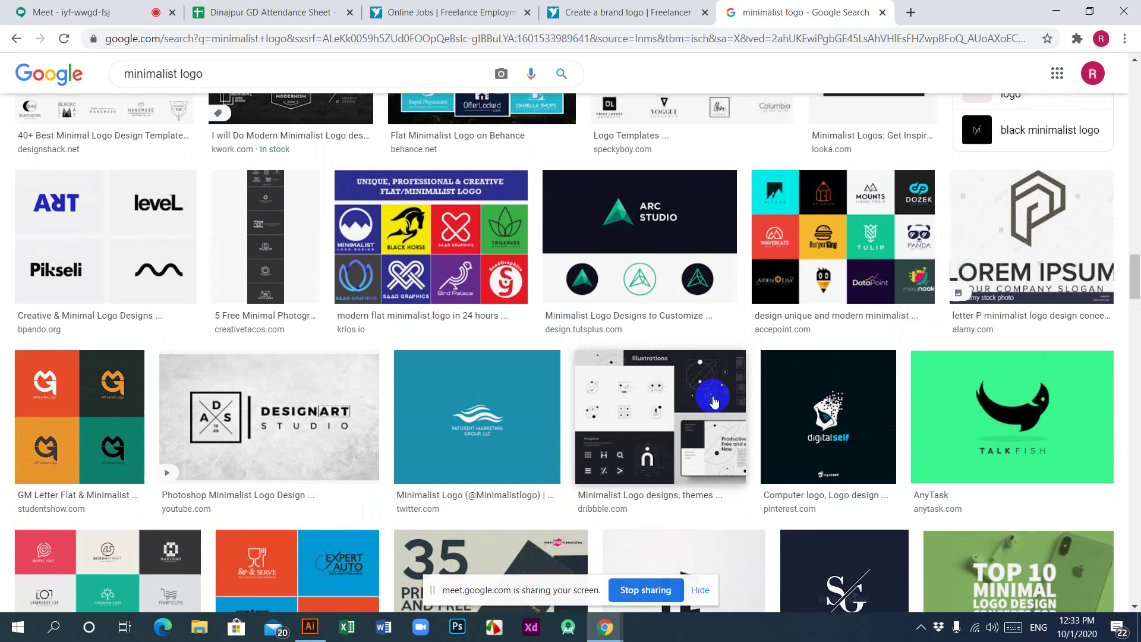
click(863, 202)
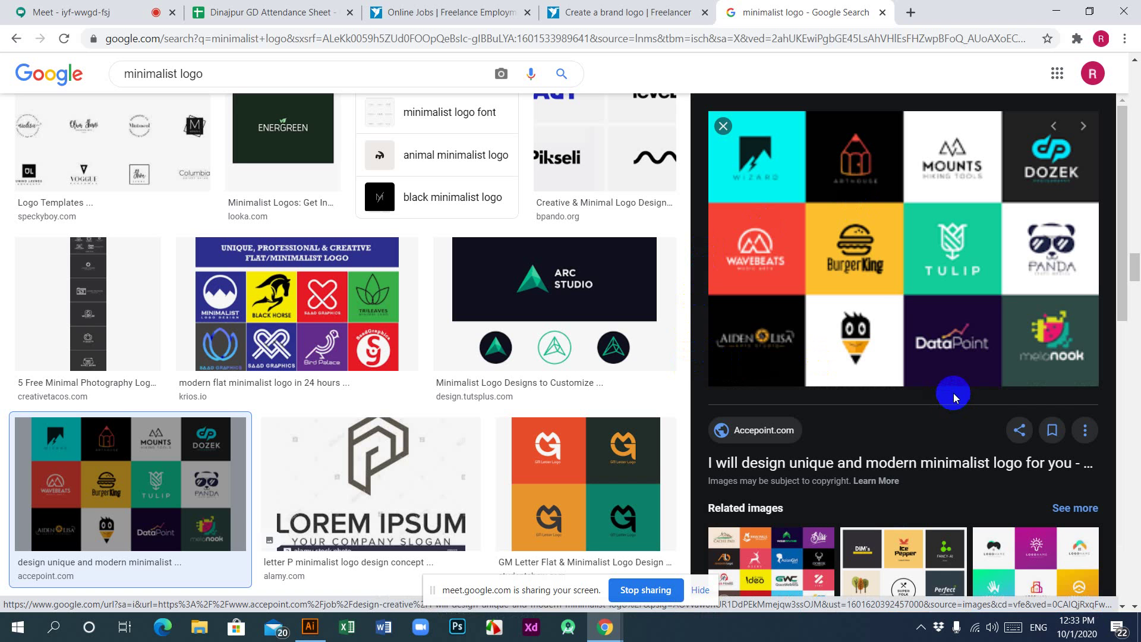
right_click(856, 205)
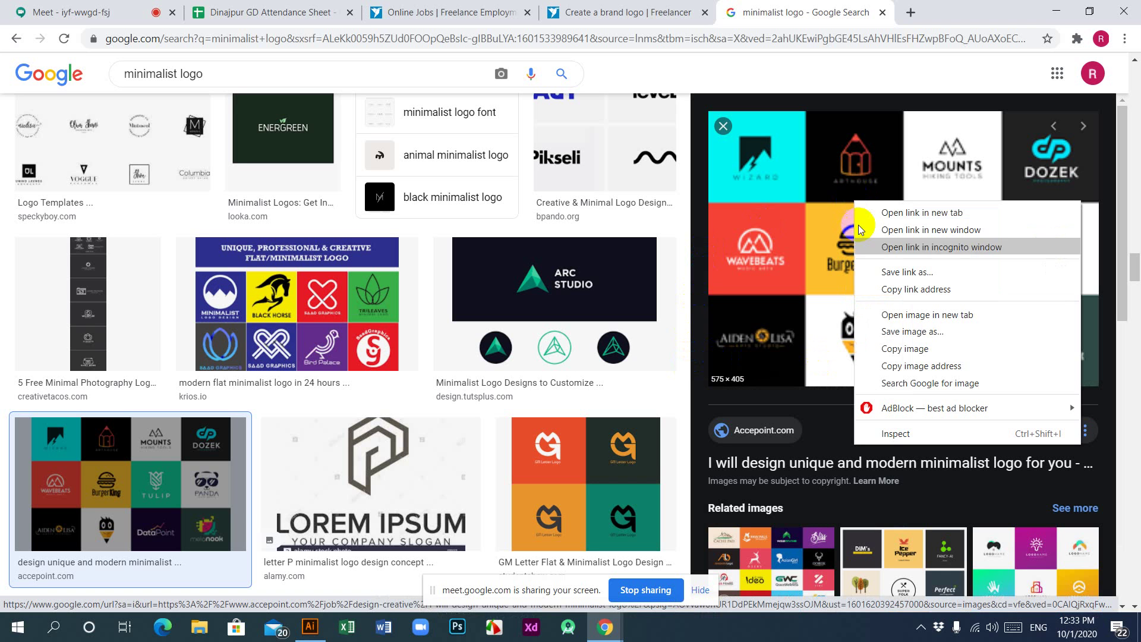
click(664, 381)
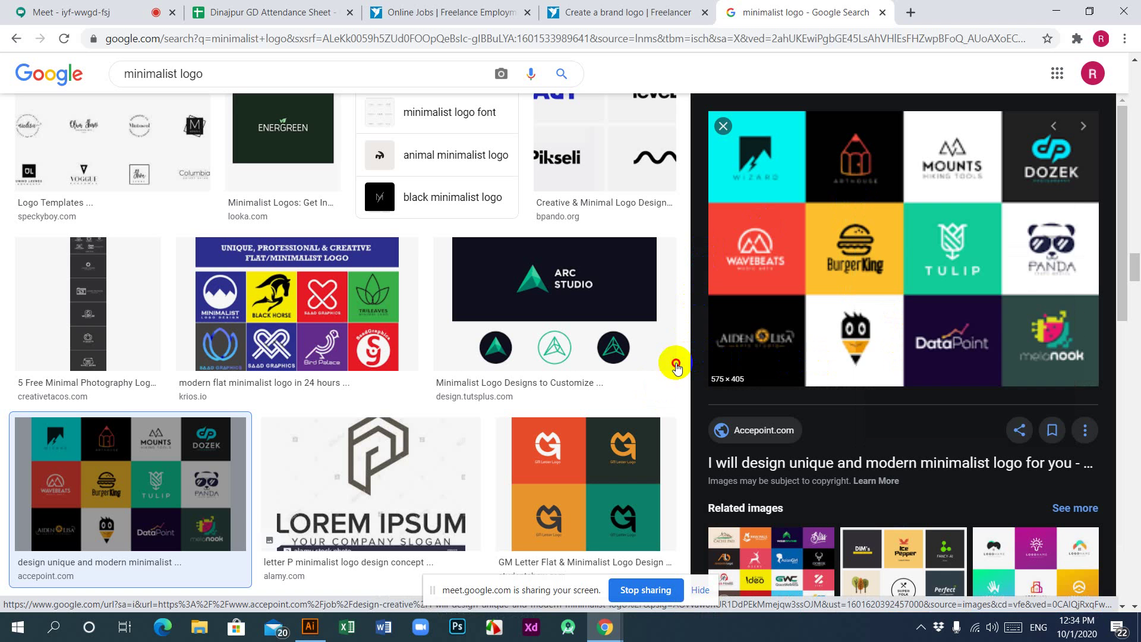
Preview the Arc Studio image, return to the Accepoint sheet and open its related Fivebucks modern minimalist logo image.
click(674, 364)
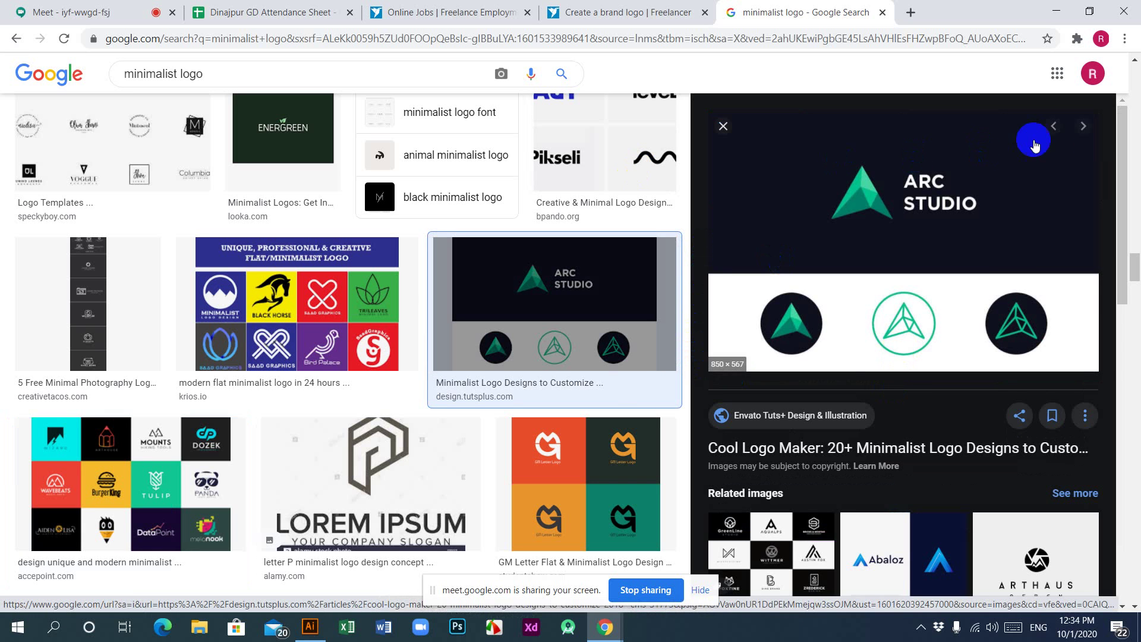
click(1083, 126)
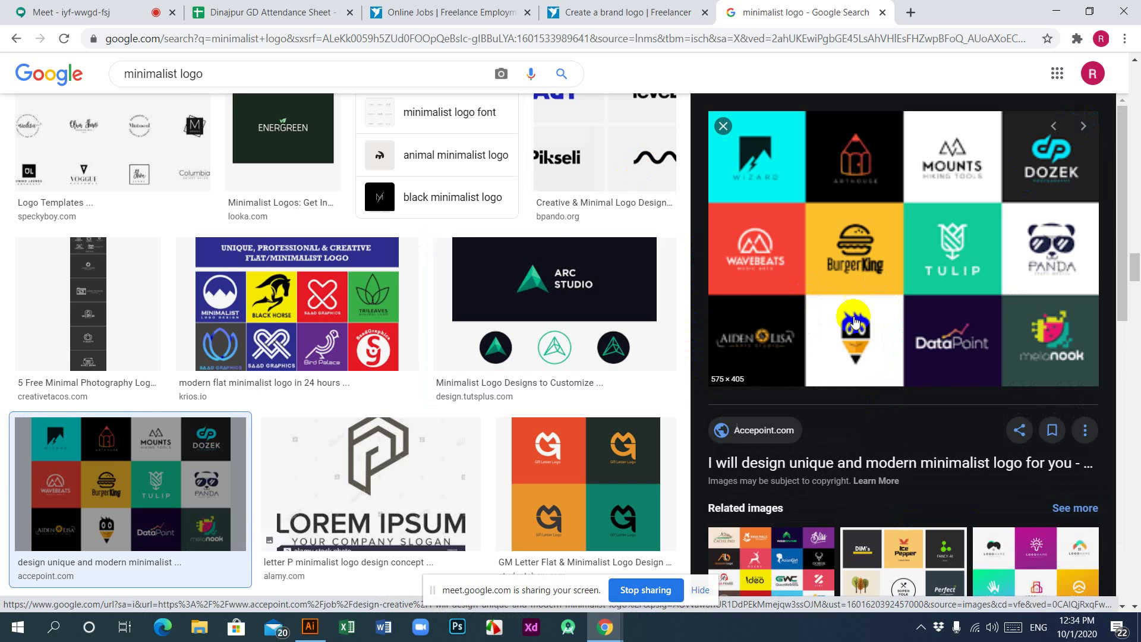
scroll(853, 339, down, 5)
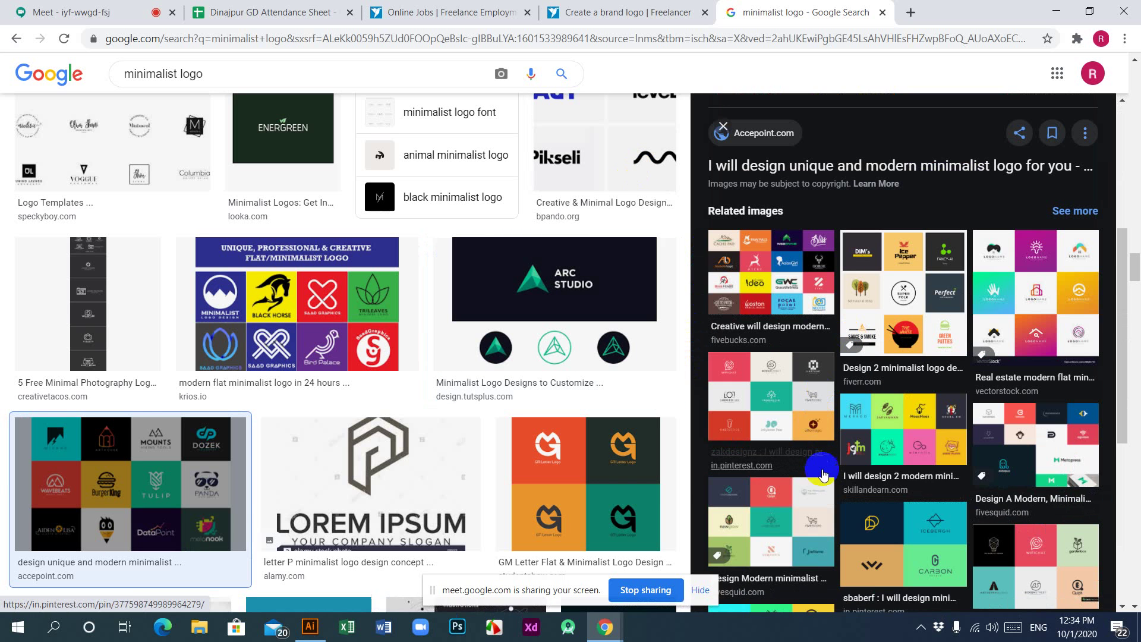
click(754, 276)
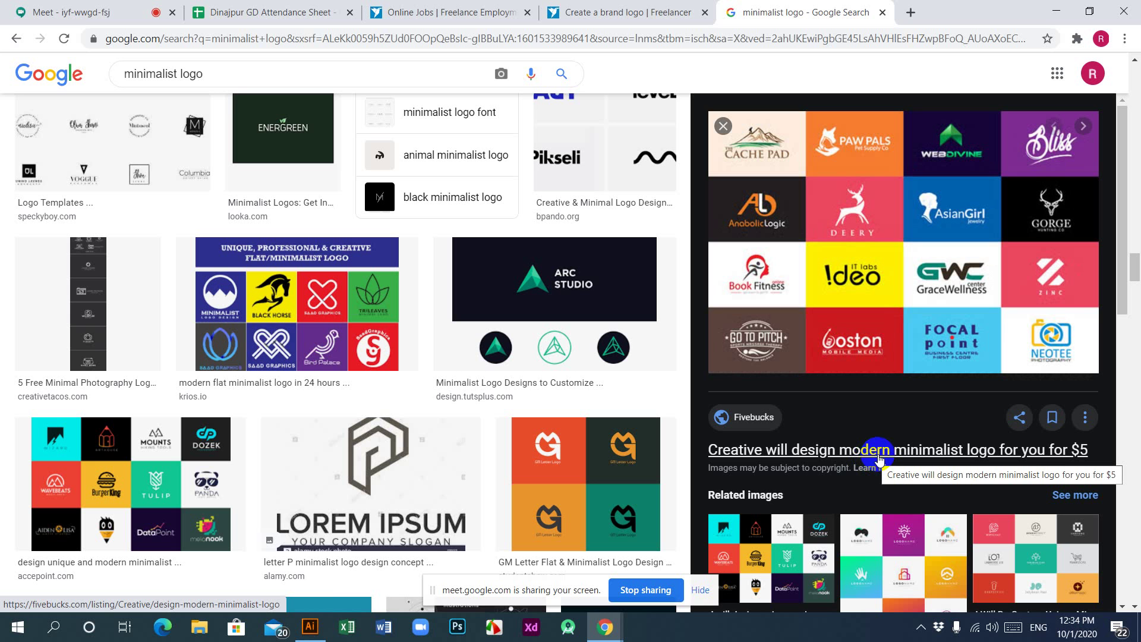
Look back through the minimalist logo image results beside the Fivebucks preview, up to the first row.
scroll(335, 407, down, 5)
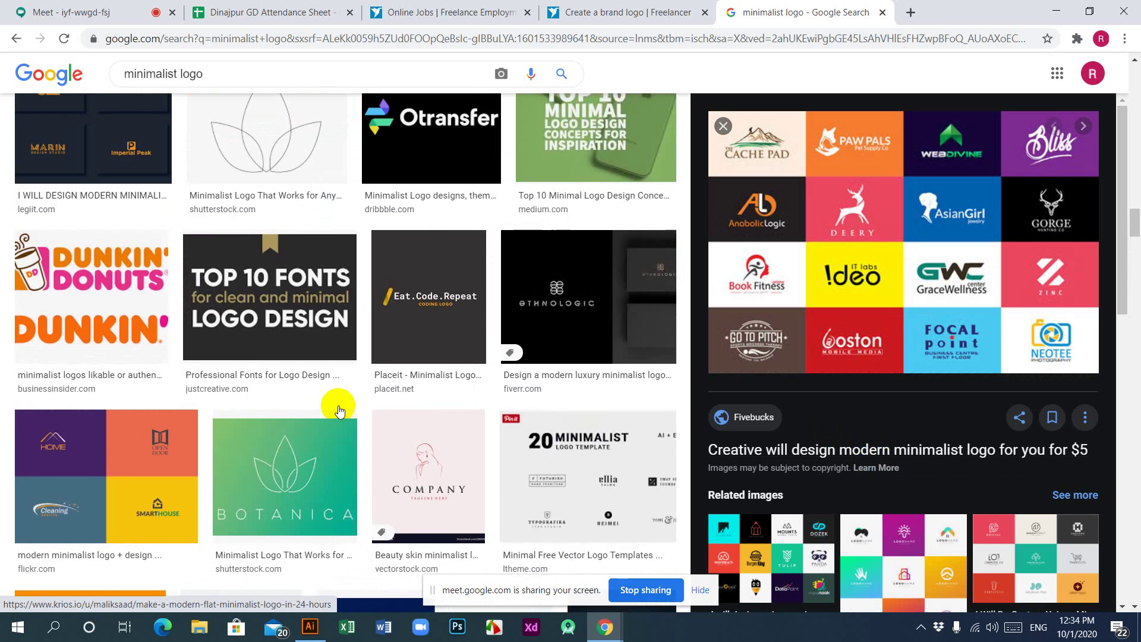
scroll(338, 411, down, 8)
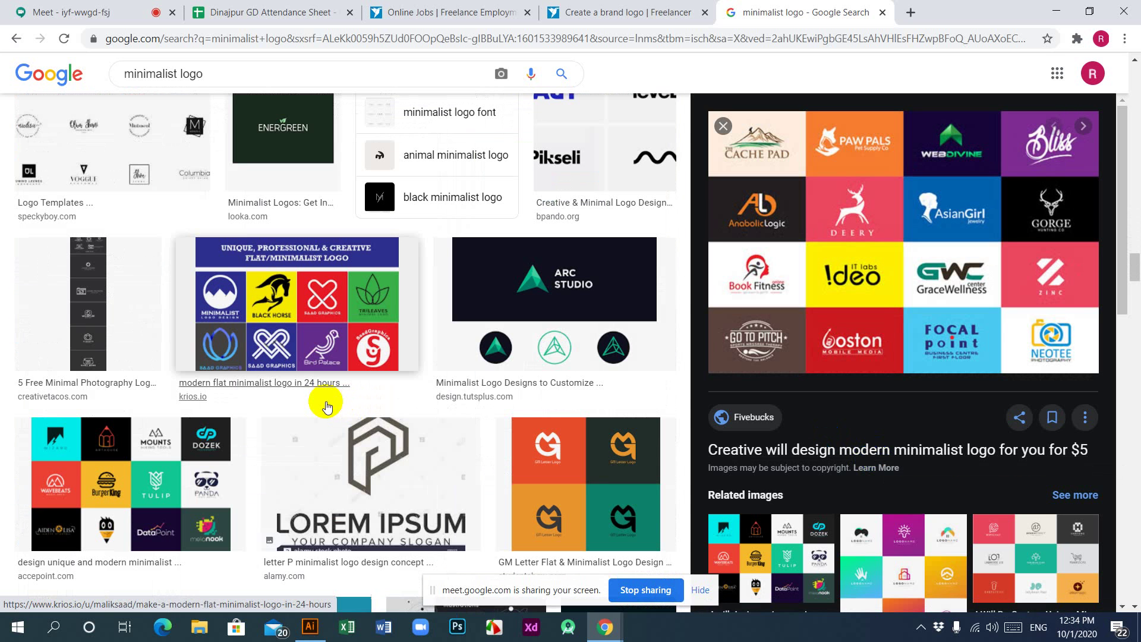
scroll(544, 399, up, 7)
scroll(544, 399, up, 15)
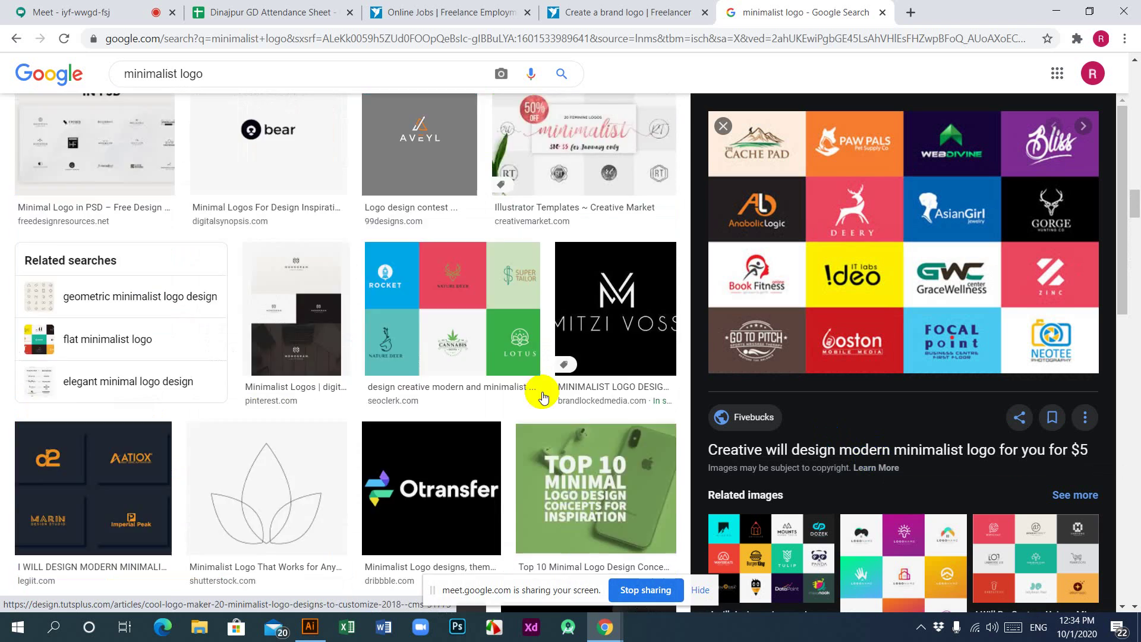
scroll(545, 393, up, 2)
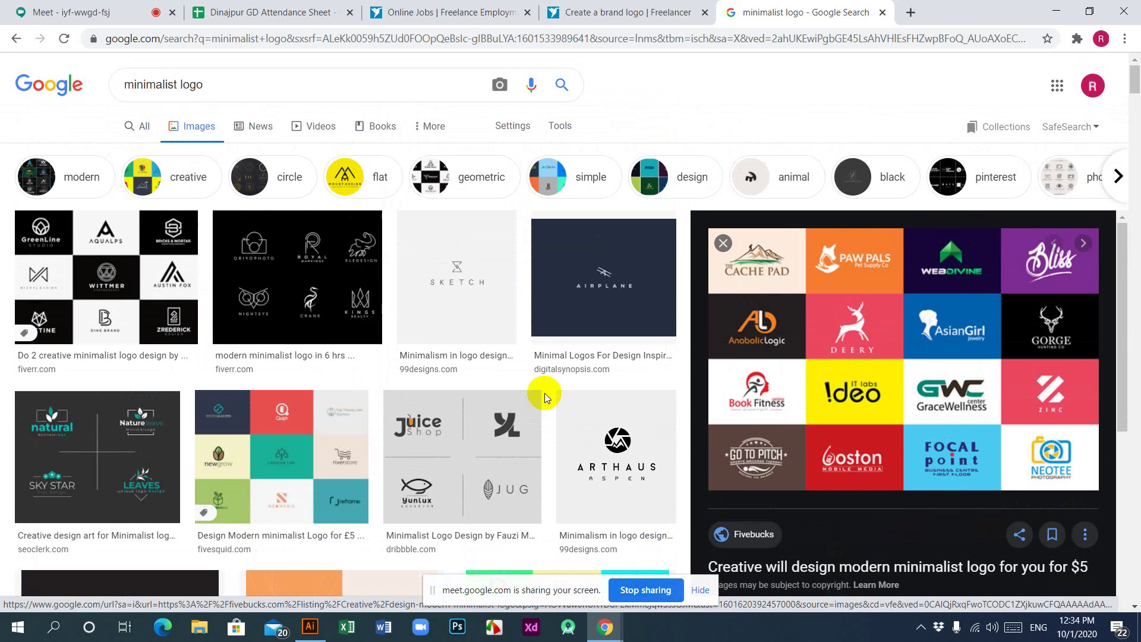
Go to the freepik.com website in the current browser tab.
click(502, 39)
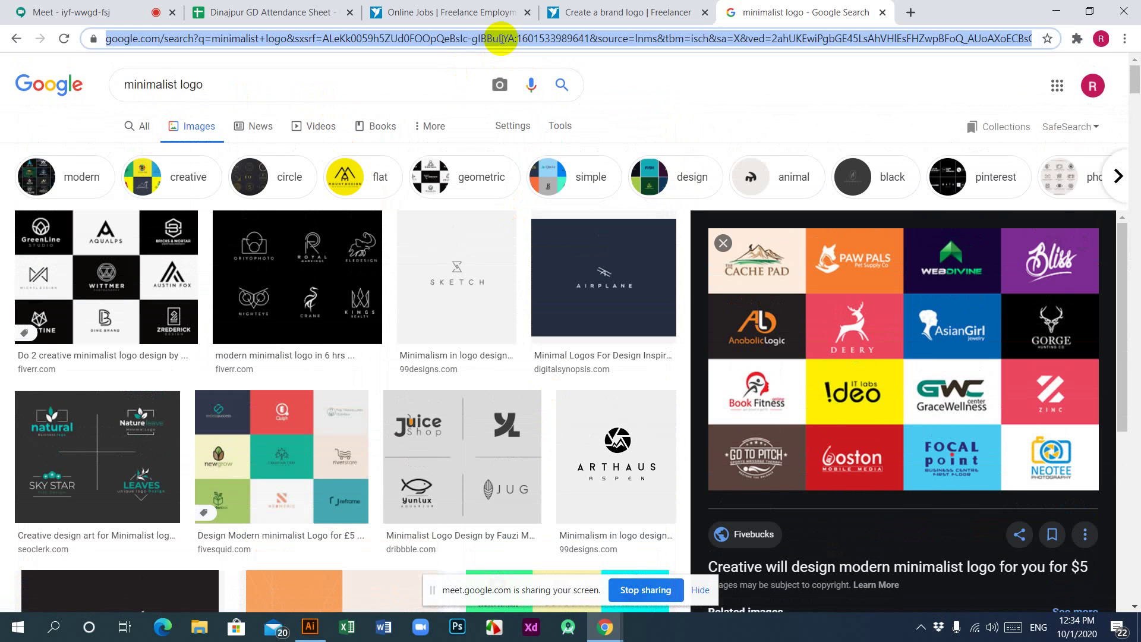
text(free)
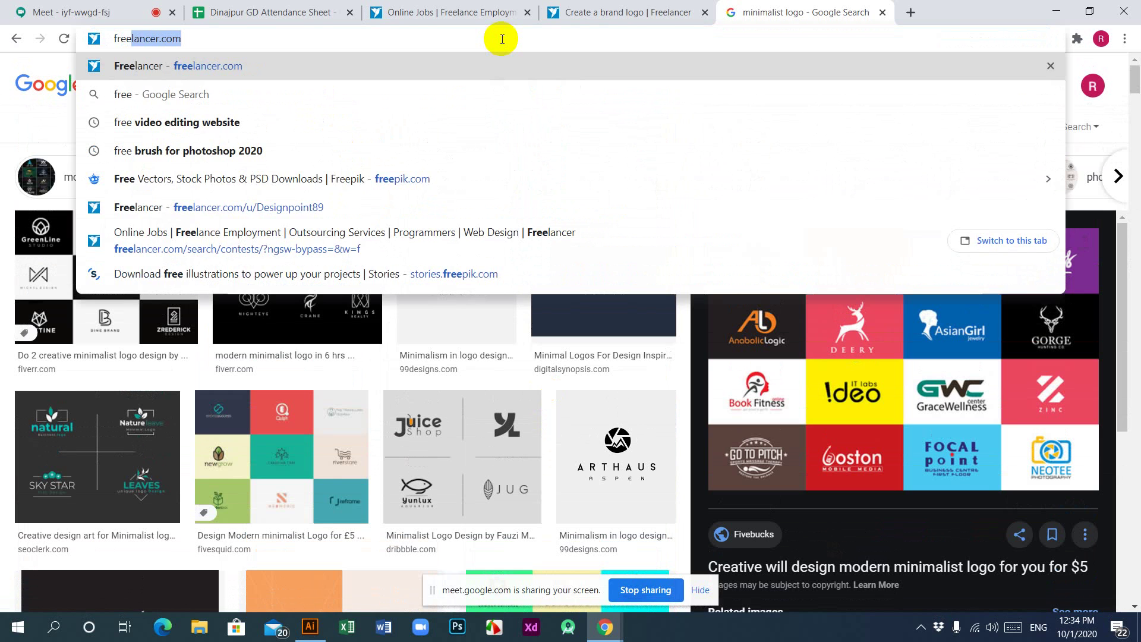
text(pik)
key(Return)
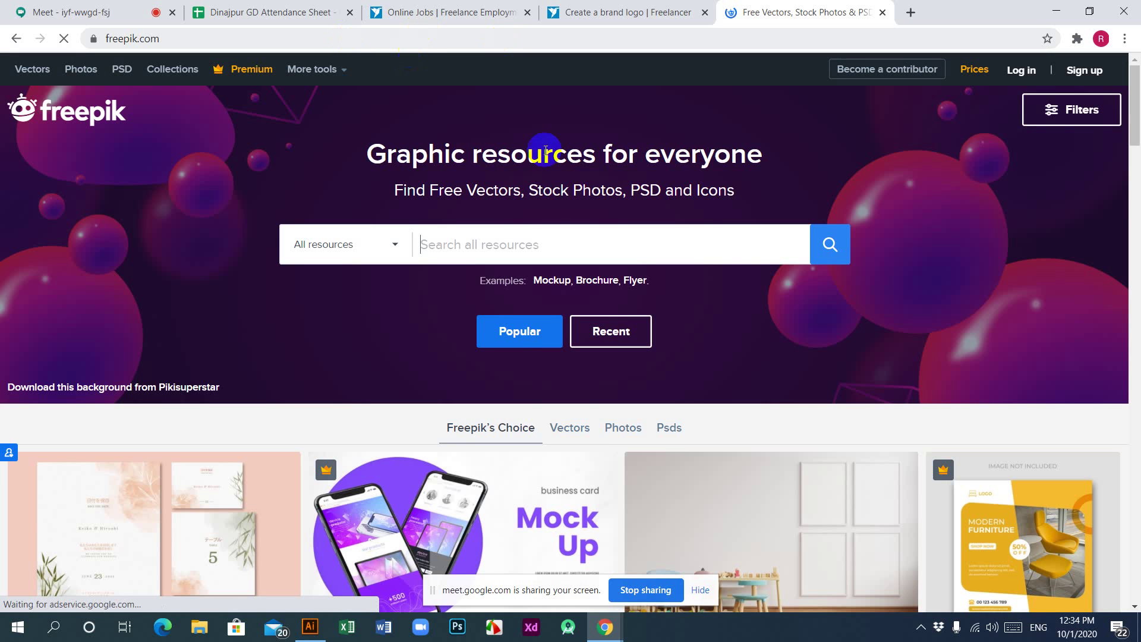
Search all Freepik resources for "pet dog logo", using the suggestion offered for "dog logo".
click(472, 245)
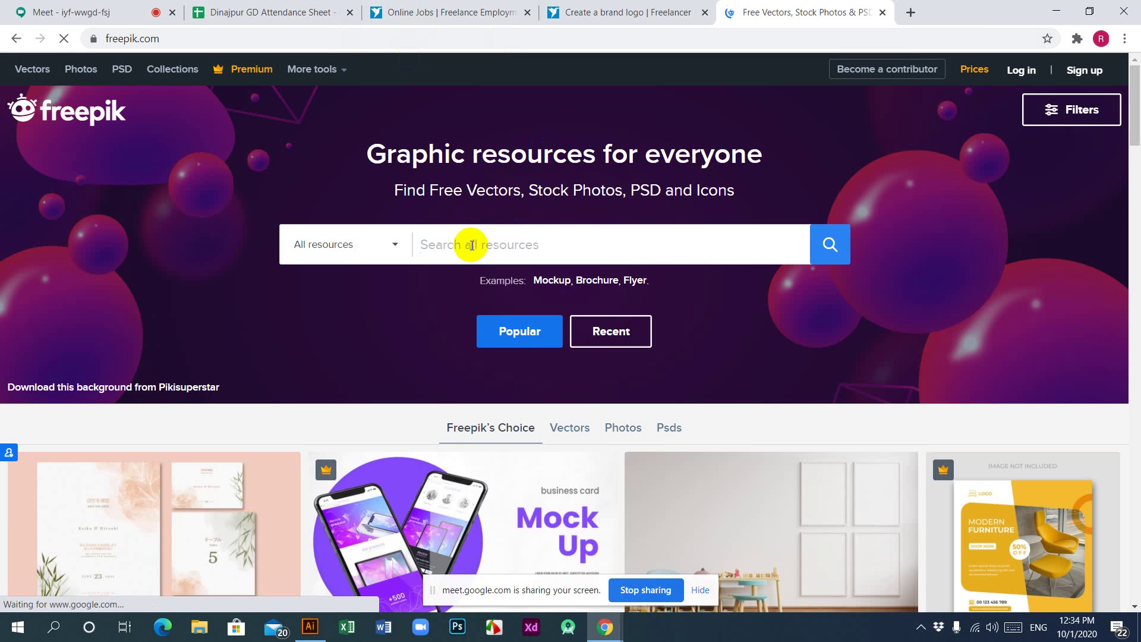
text(dog)
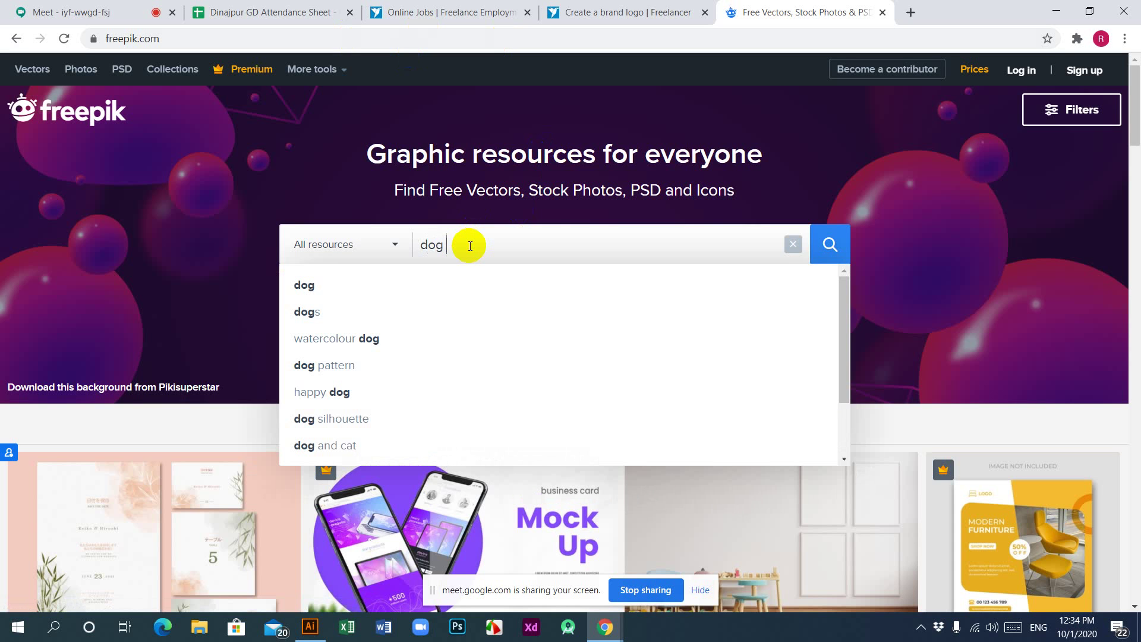
text( logo)
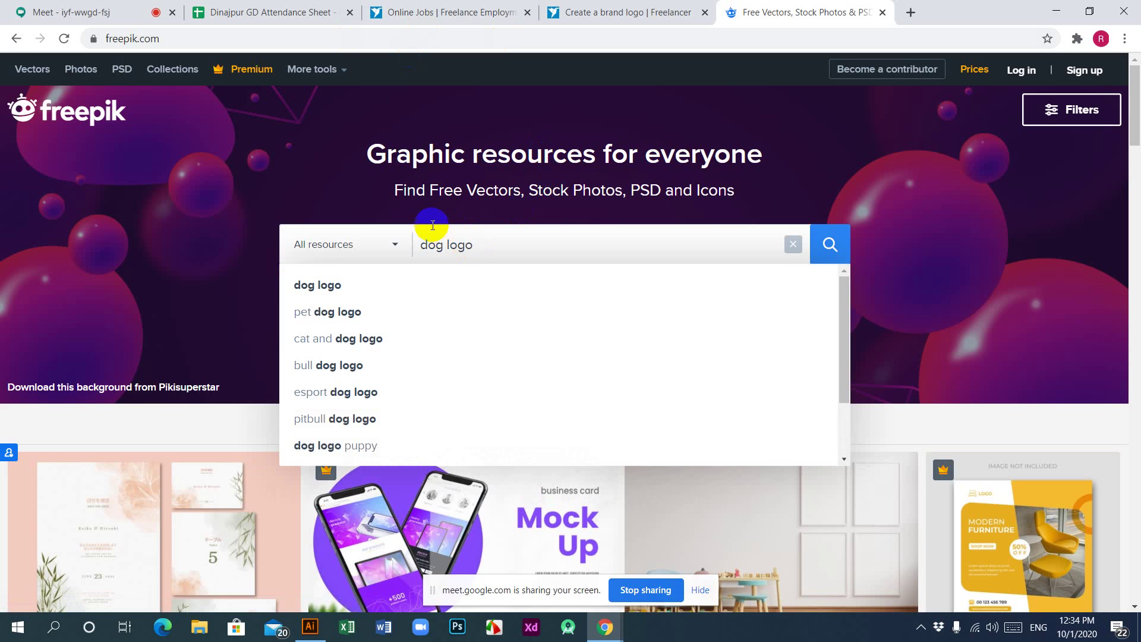
click(330, 312)
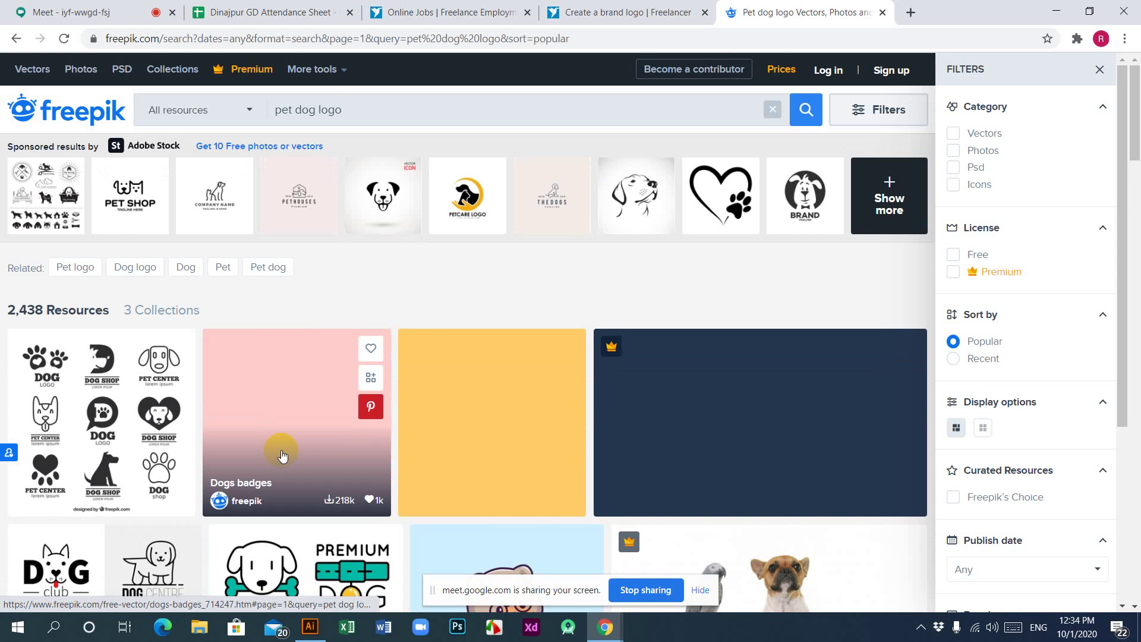
Examine the pet dog logo results on Freepik for usable logo styles and ideas.
scroll(283, 451, down, 5)
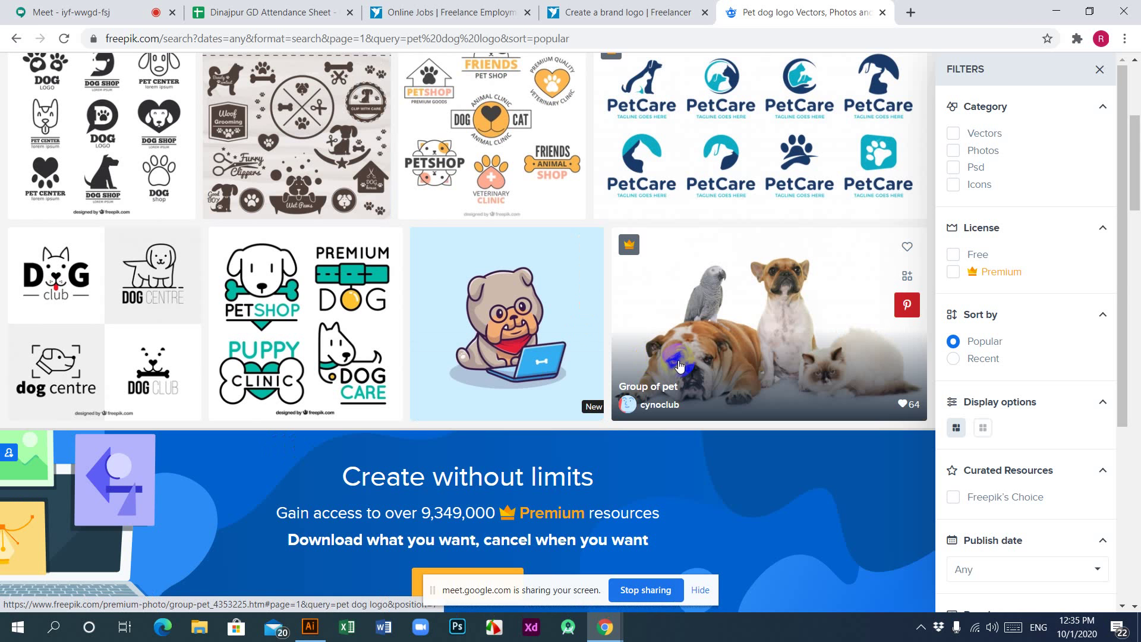
scroll(681, 365, down, 6)
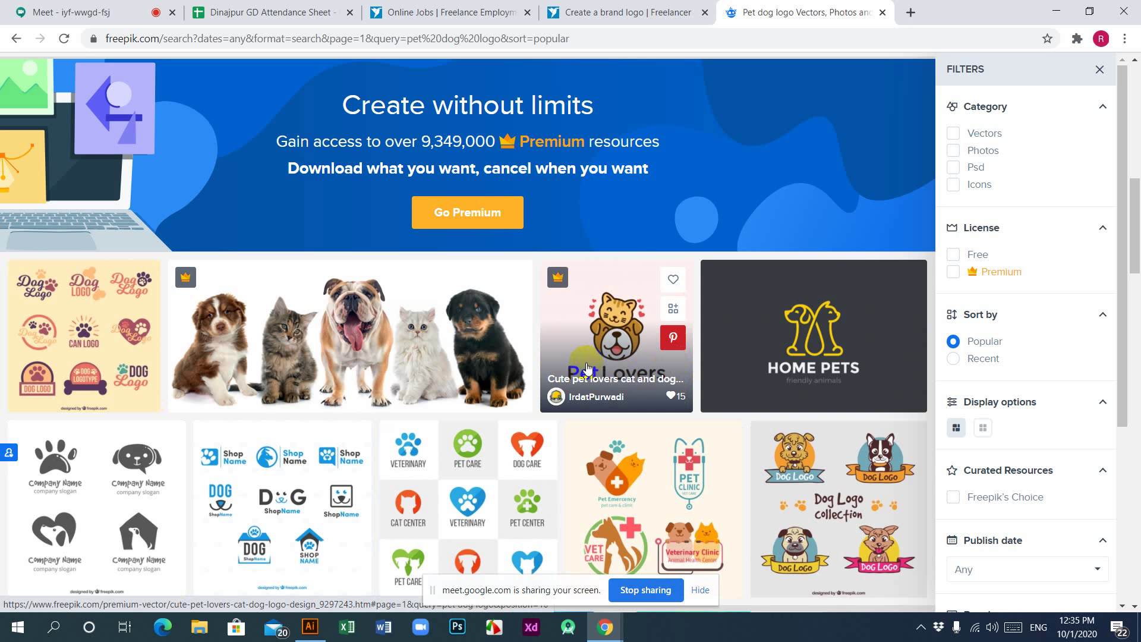
scroll(586, 368, down, 5)
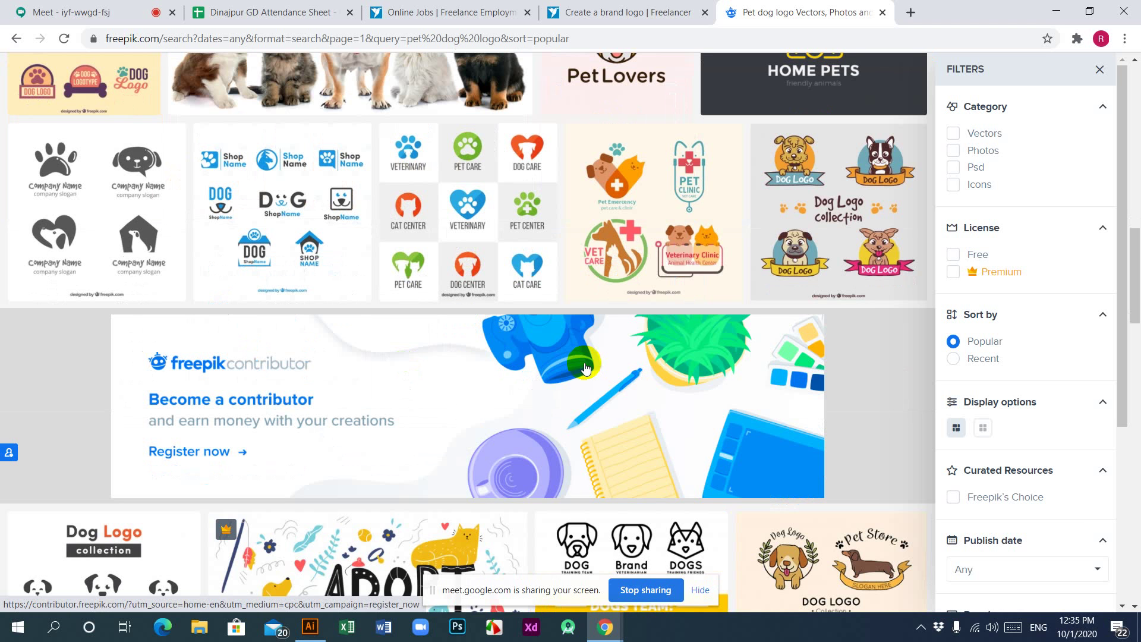
scroll(585, 368, down, 4)
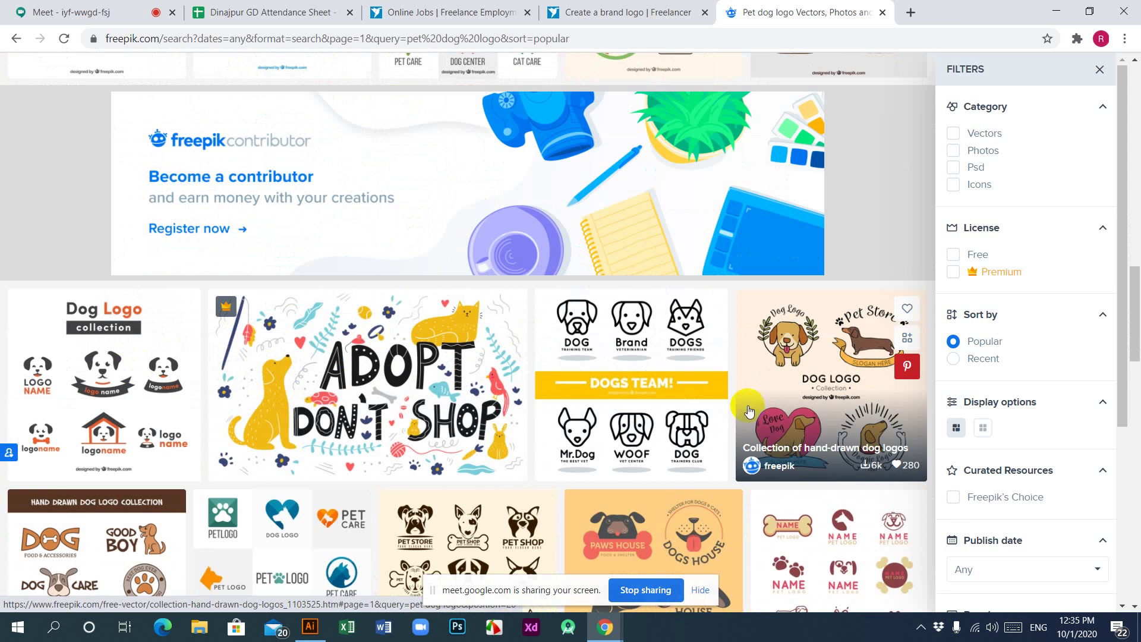
scroll(749, 410, down, 5)
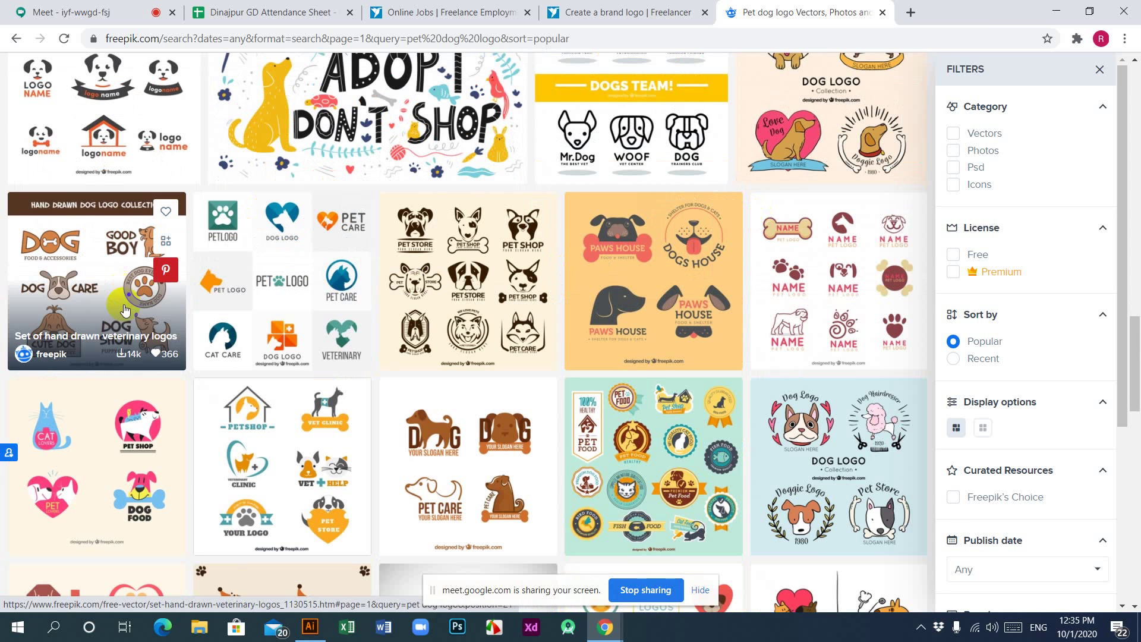
scroll(634, 390, down, 5)
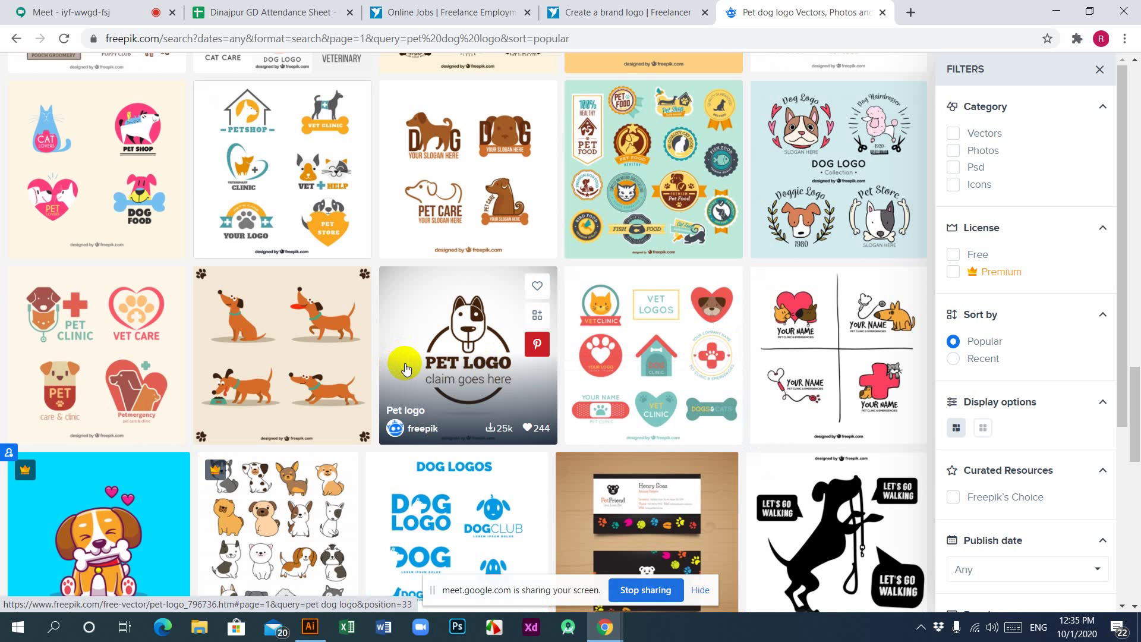
scroll(406, 369, down, 5)
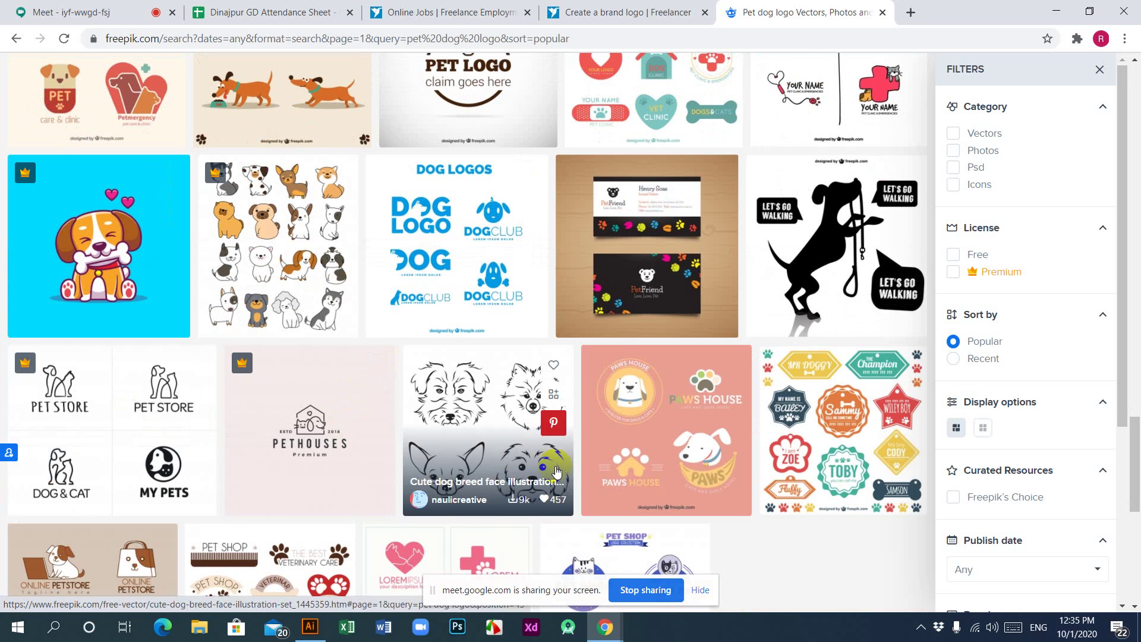
Admit the waiting participant to the Google Meet call and return to the Freepik results.
click(71, 11)
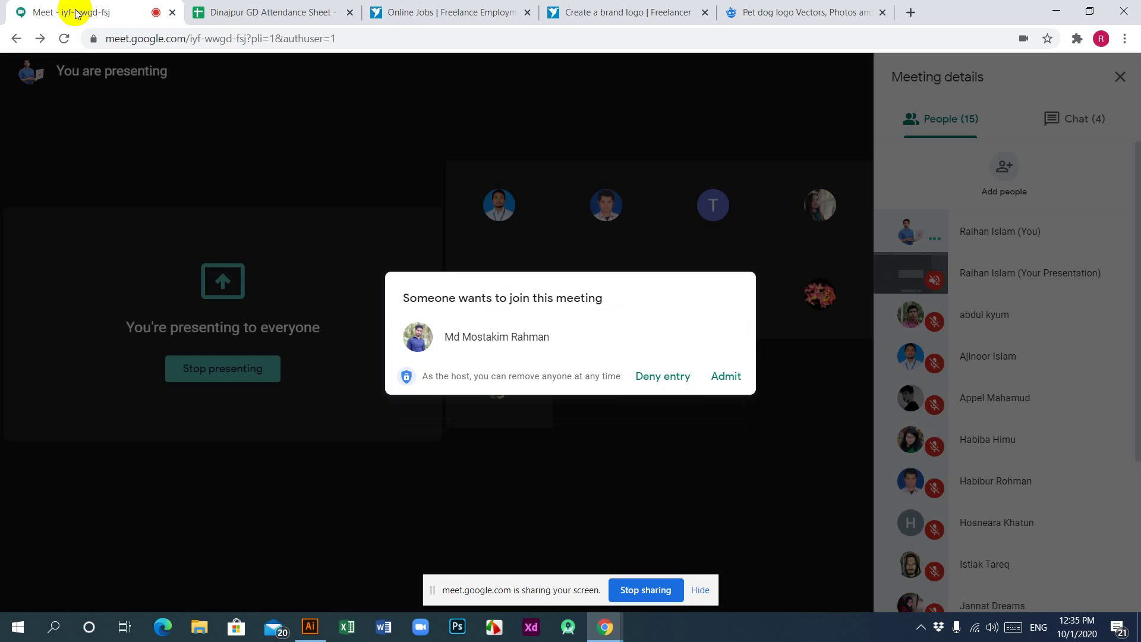
click(727, 377)
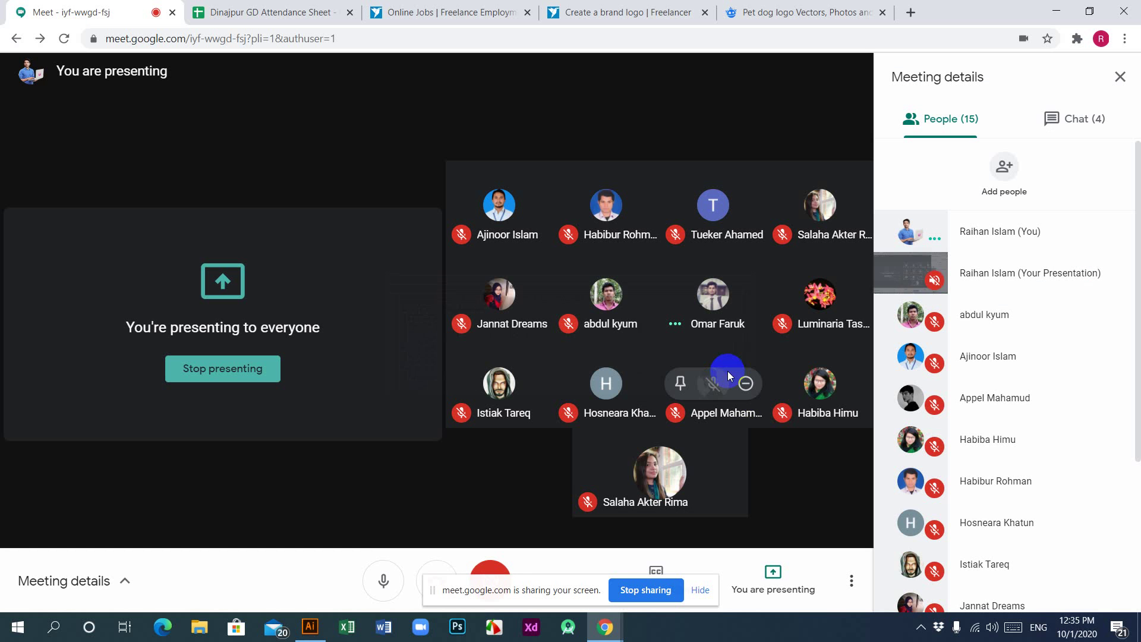
click(794, 18)
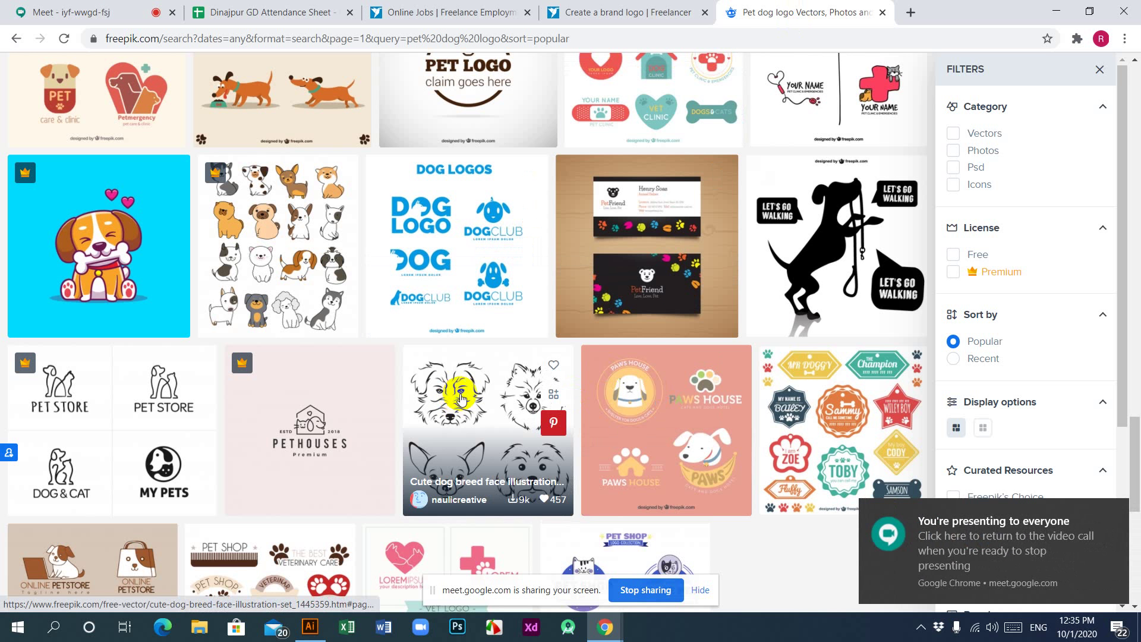
Open the "Variety of vet logo templates" vector from the results and examine its Dog Logo design with the cross.
scroll(461, 398, up, 8)
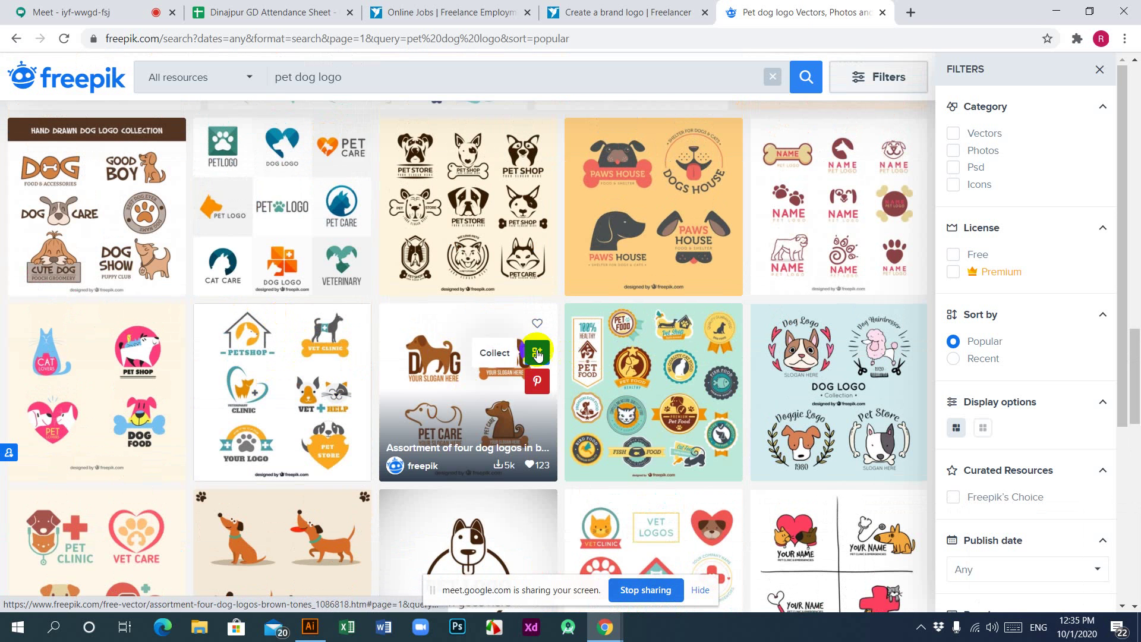
click(273, 172)
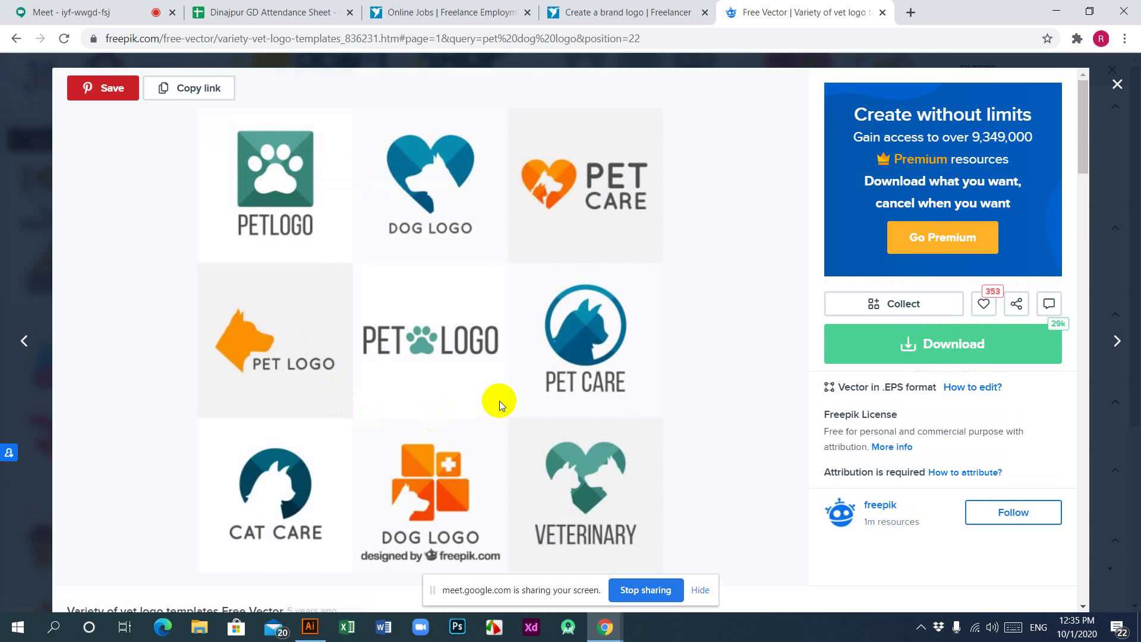
scroll(501, 400, down, 5)
scroll(501, 397, up, 3)
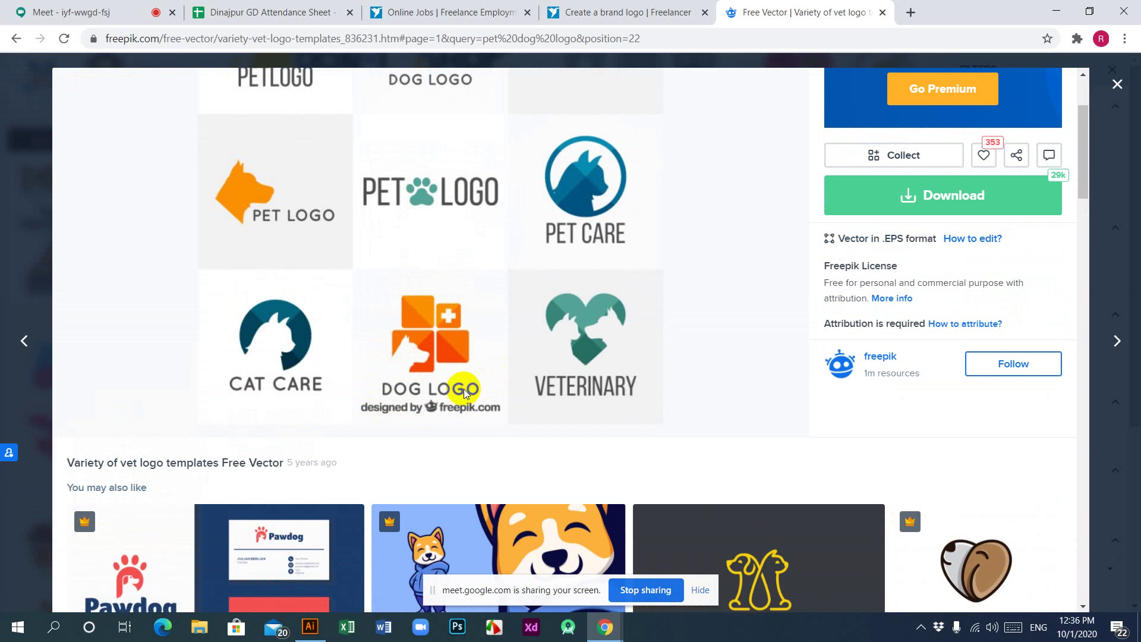
click(443, 312)
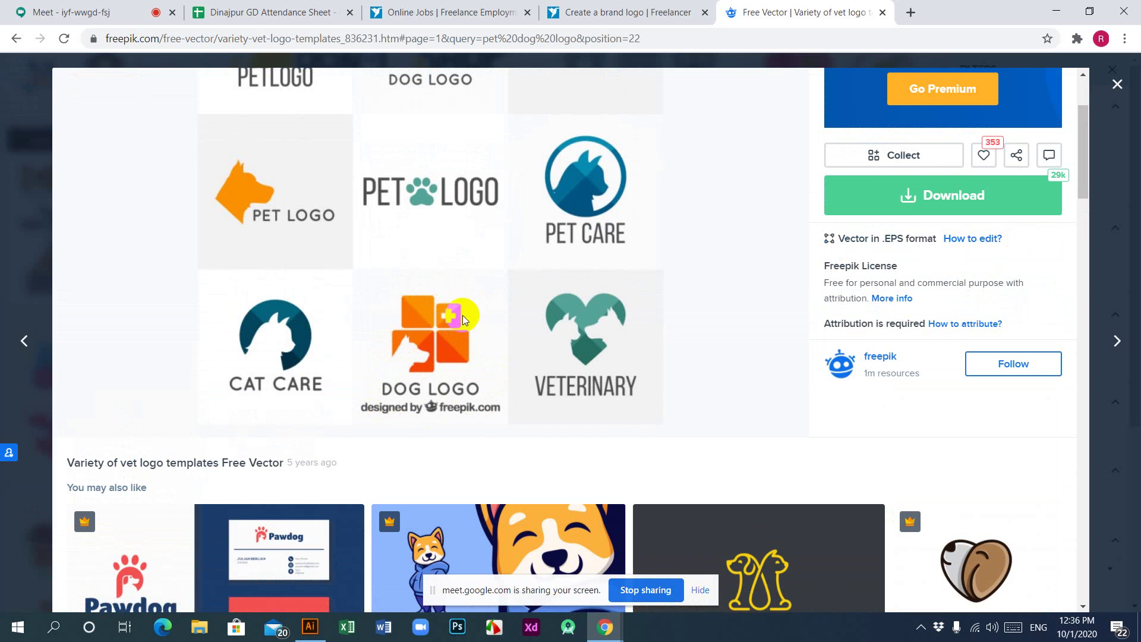
Examine the Dog Logo, Pet Care and Cat Care designs in the vet logo template set for their shapes and use of negative space.
click(442, 348)
scroll(576, 358, up, 1)
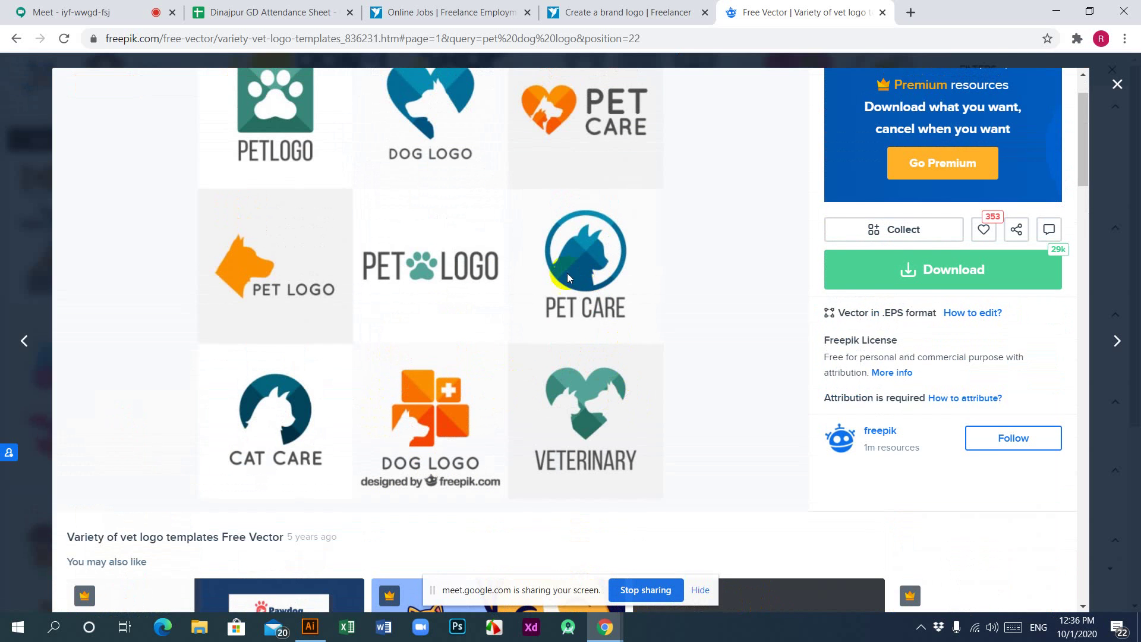
scroll(497, 237, up, 1)
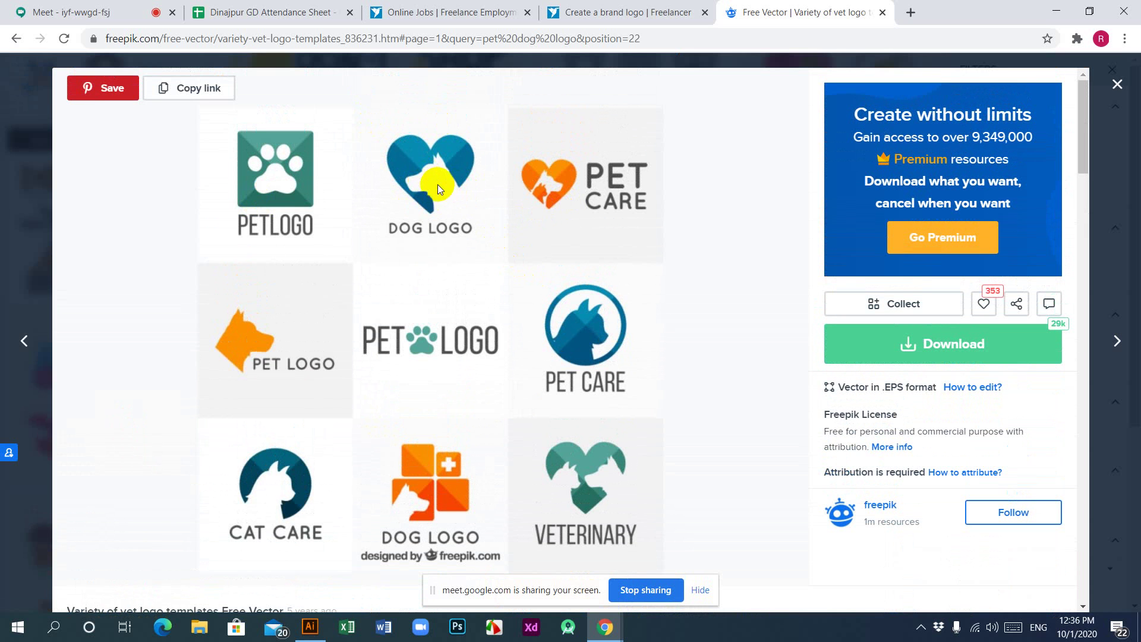
scroll(459, 427, down, 3)
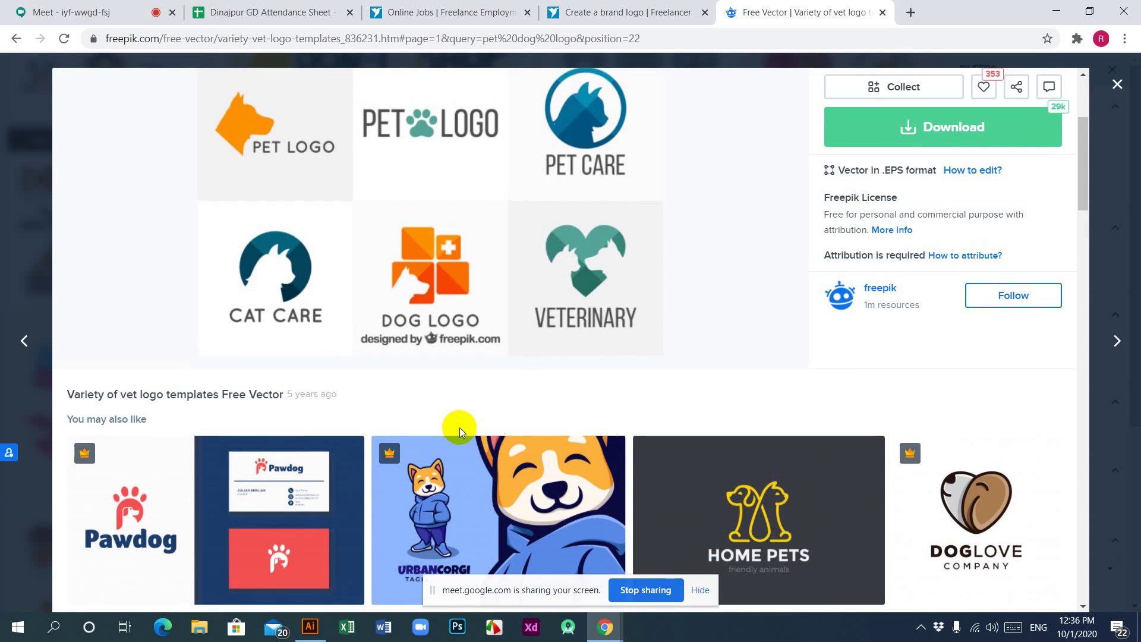
scroll(459, 427, up, 3)
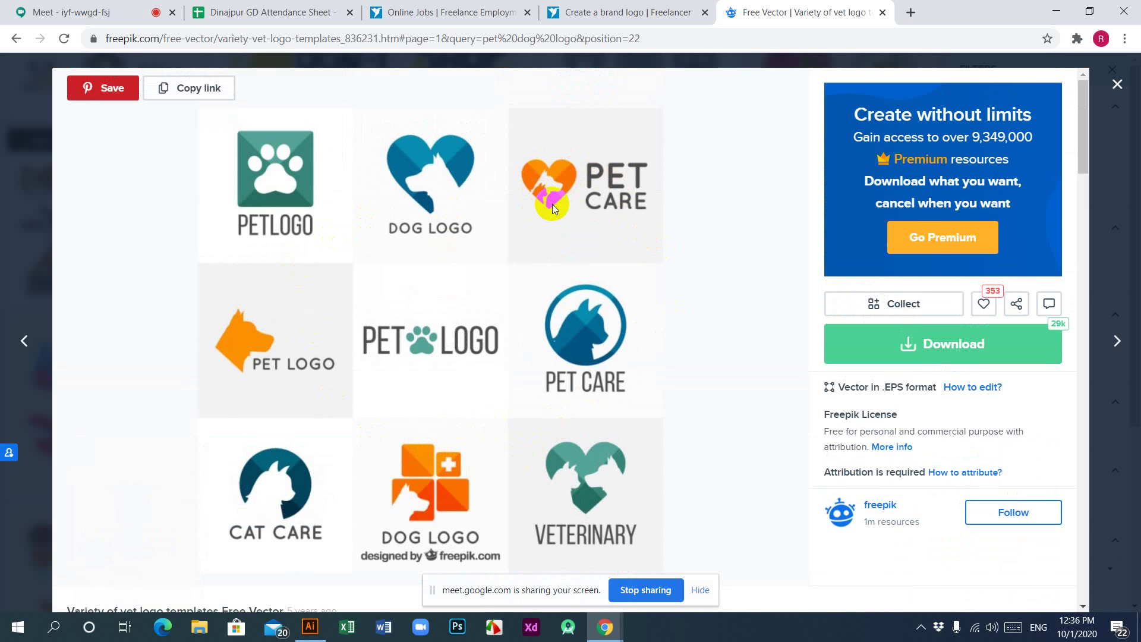
scroll(543, 184, down, 4)
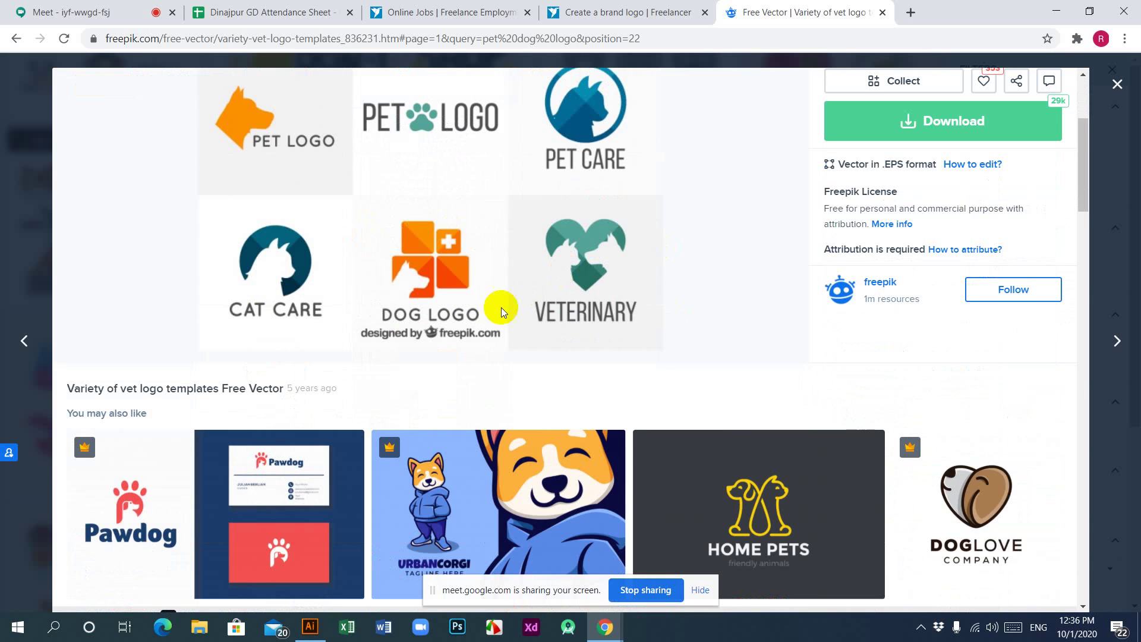
scroll(504, 297, up, 4)
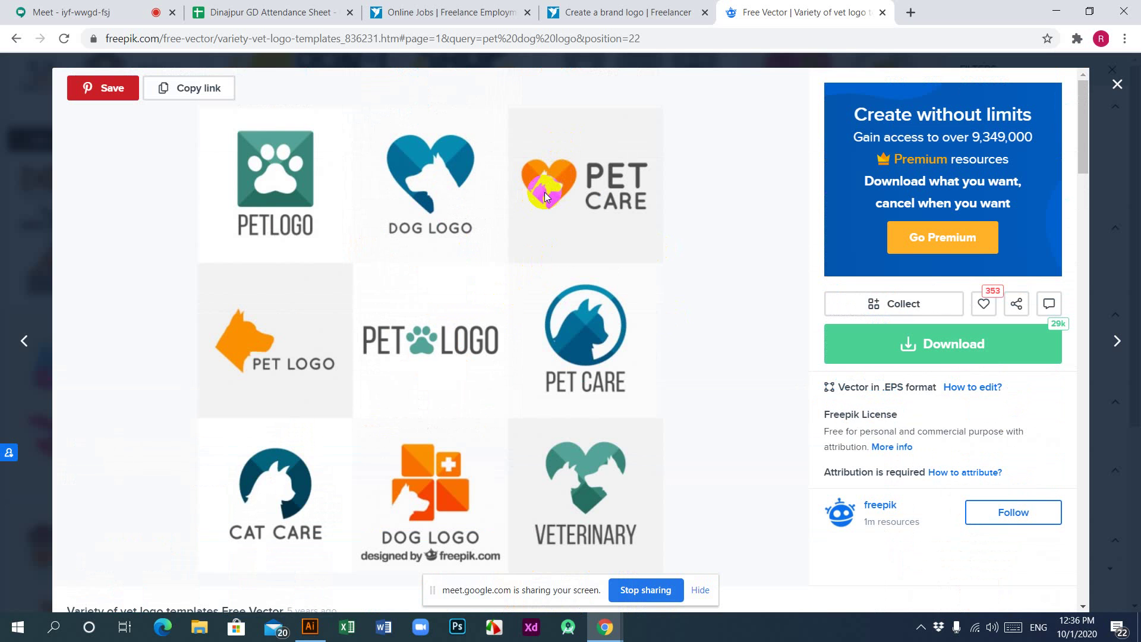
scroll(493, 362, down, 6)
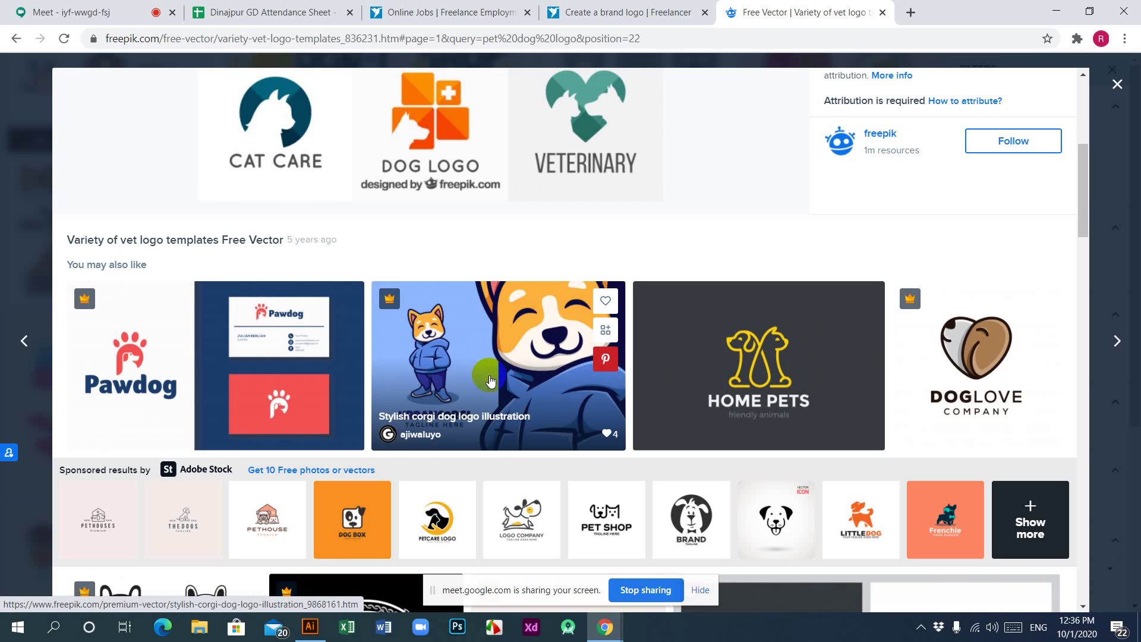
scroll(491, 380, up, 4)
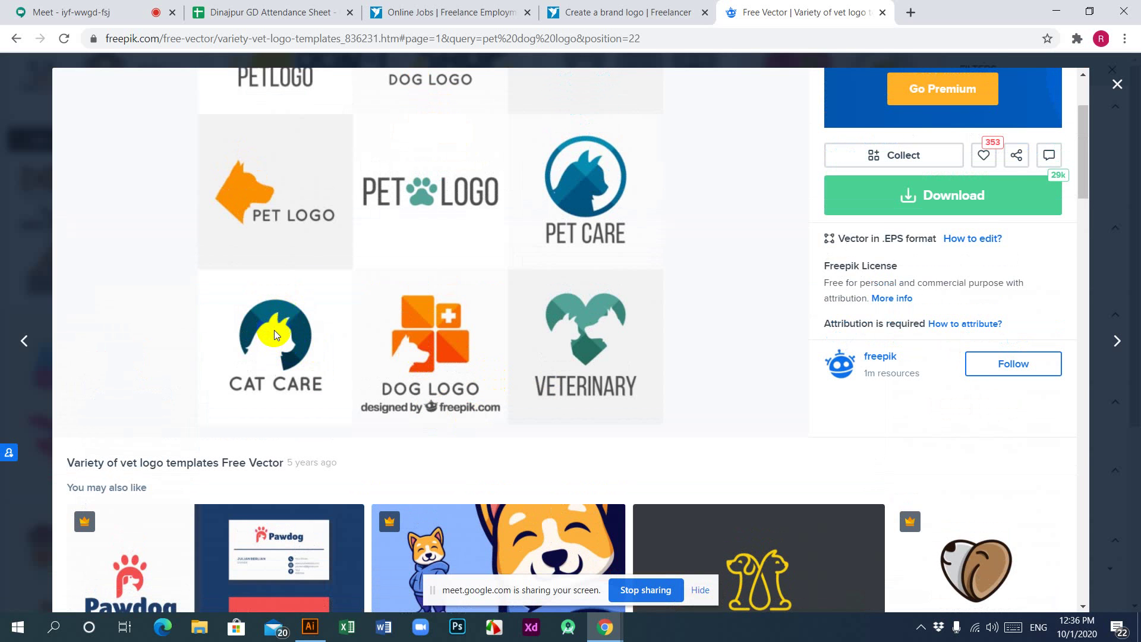
Look through the related dog and pet logo suggestions below the vet logo template set for different illustration and wordmark styles.
scroll(525, 330, down, 8)
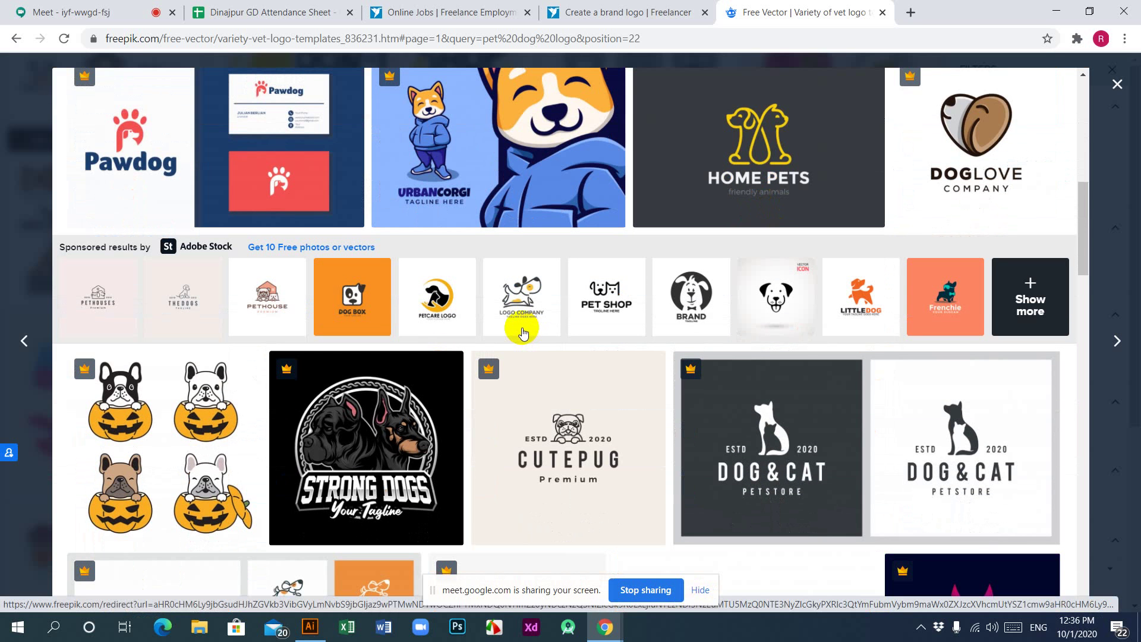
mouse_move(568, 374)
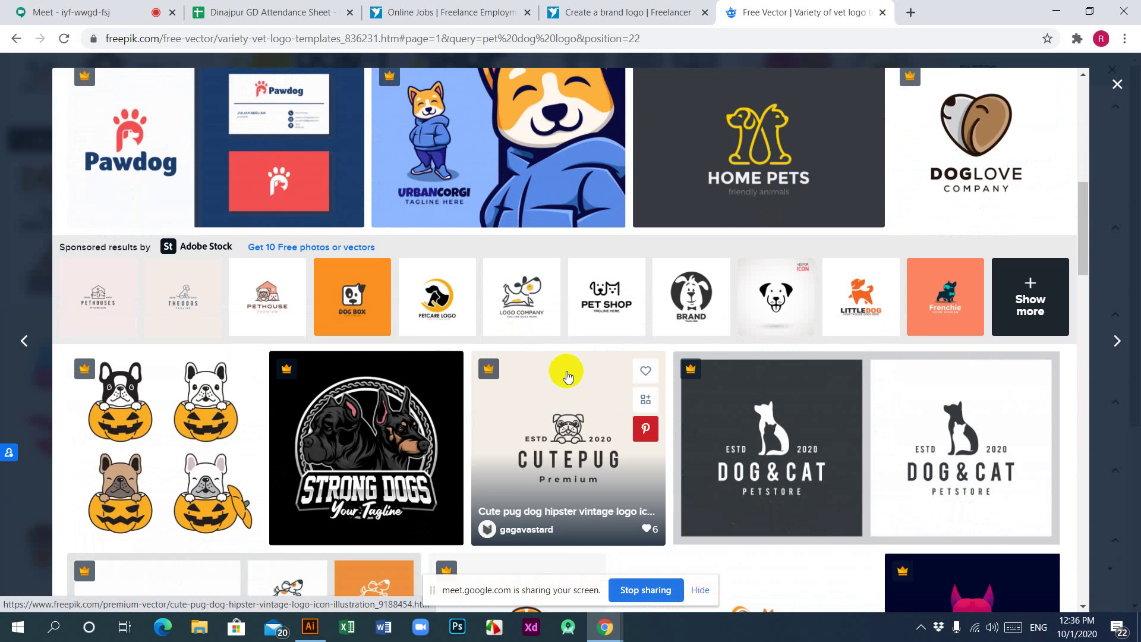
scroll(568, 375, down, 7)
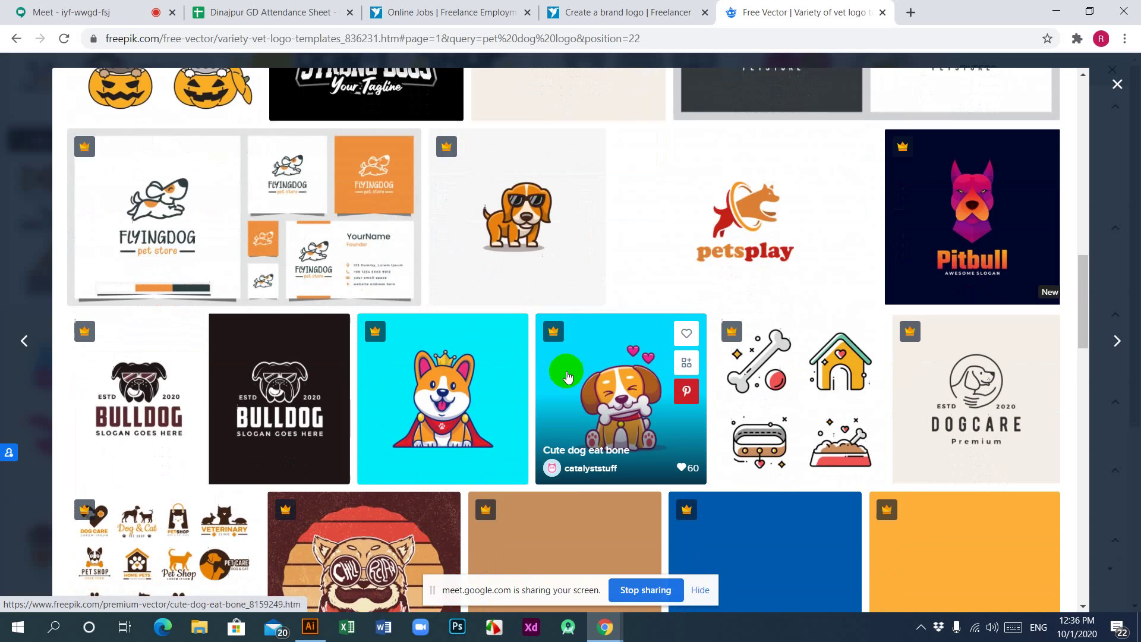
scroll(567, 374, down, 7)
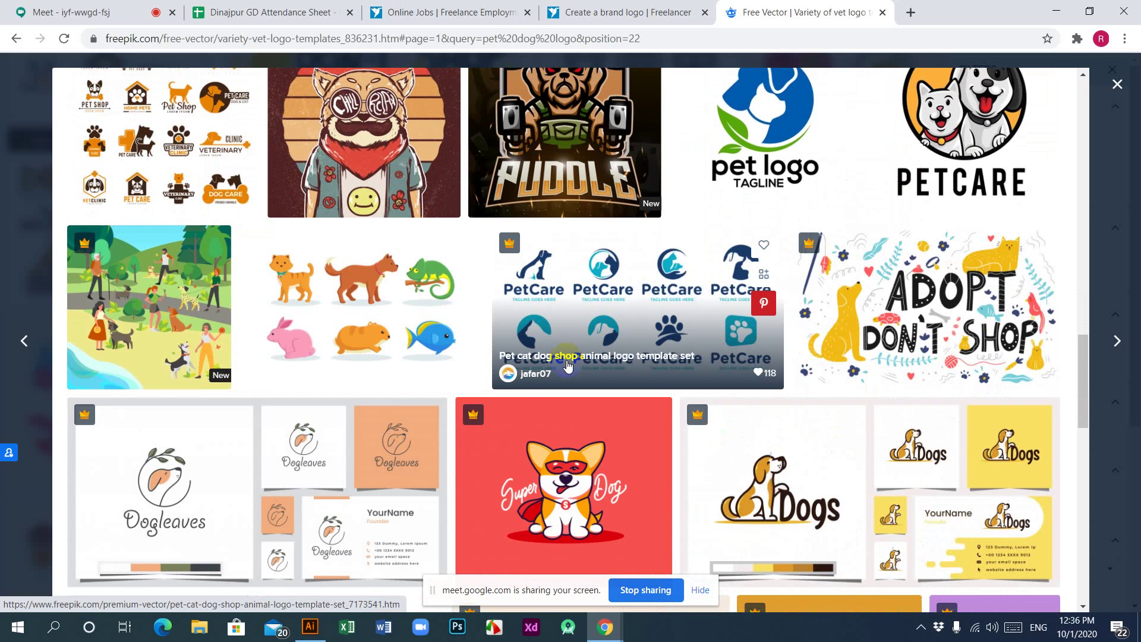
scroll(567, 366, up, 6)
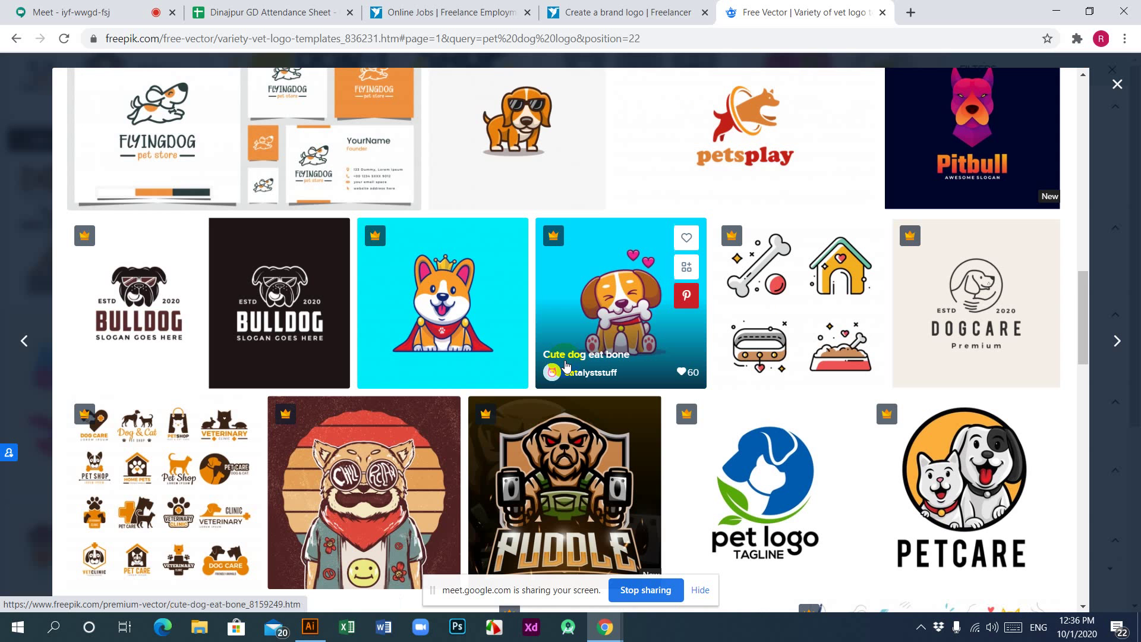
scroll(566, 364, up, 8)
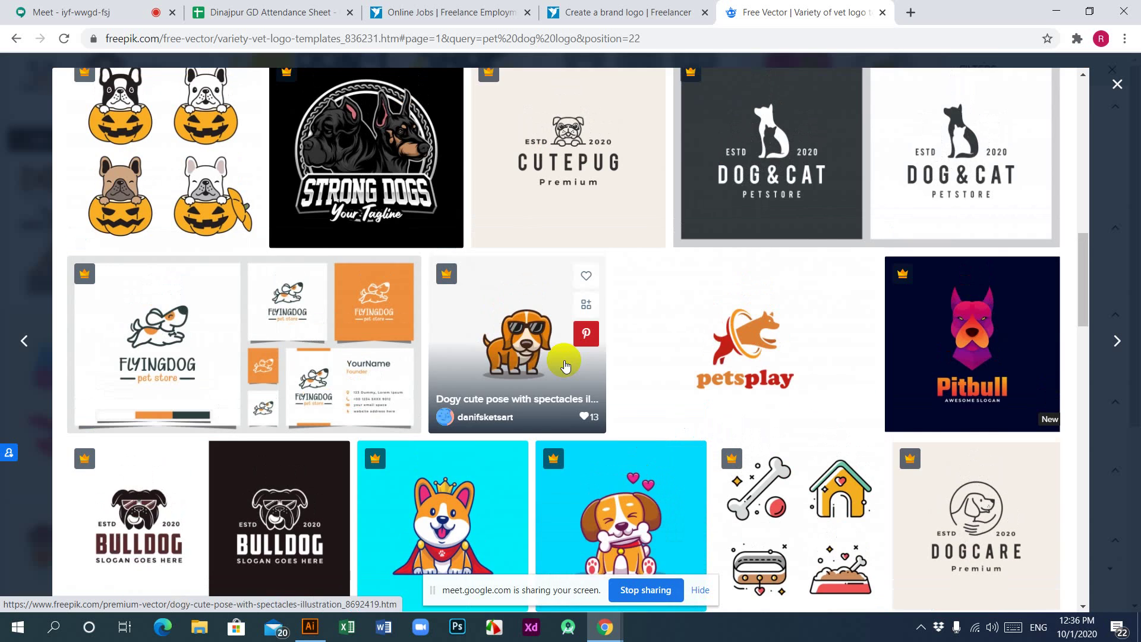
scroll(562, 362, down, 7)
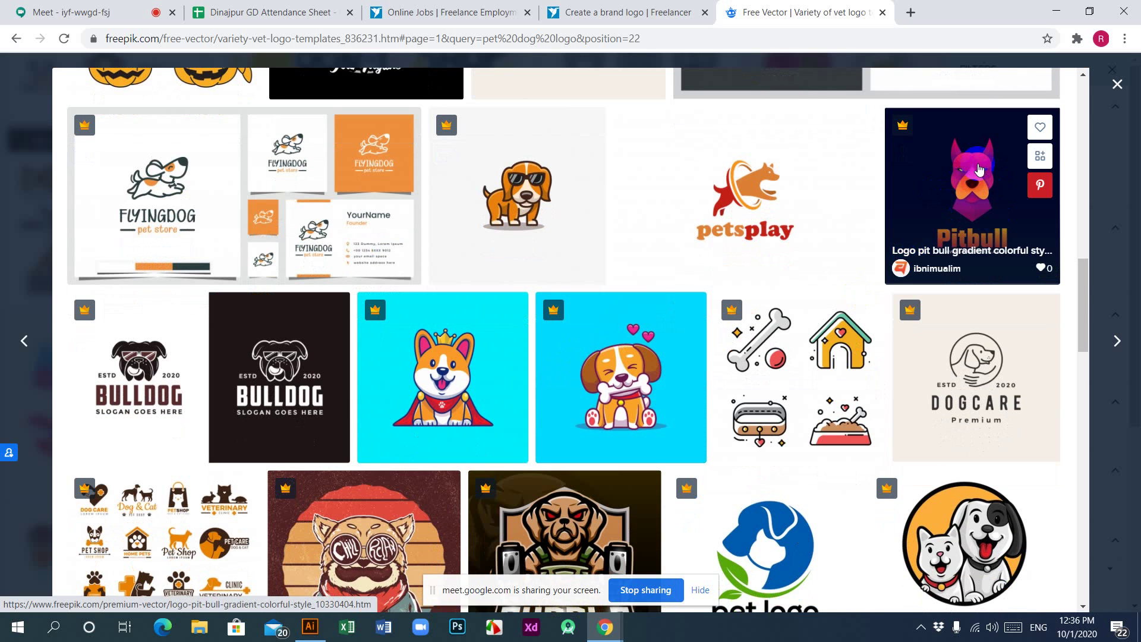
Examine the orange Pet Logo dog head in the template set and compare it with the suggested related logos.
scroll(475, 386, up, 15)
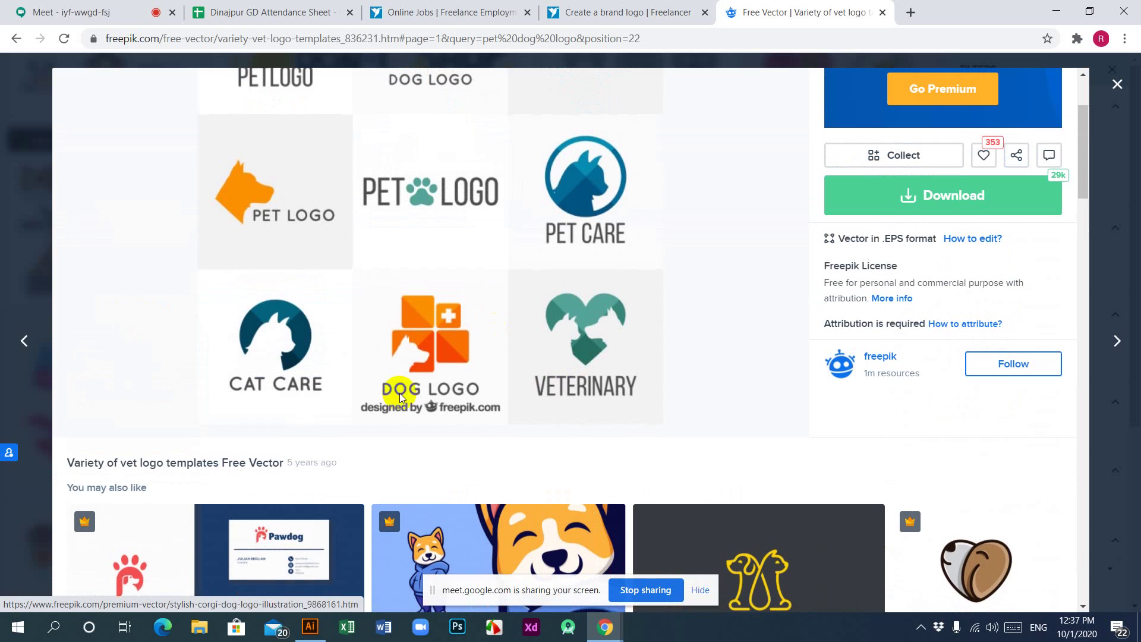
click(244, 180)
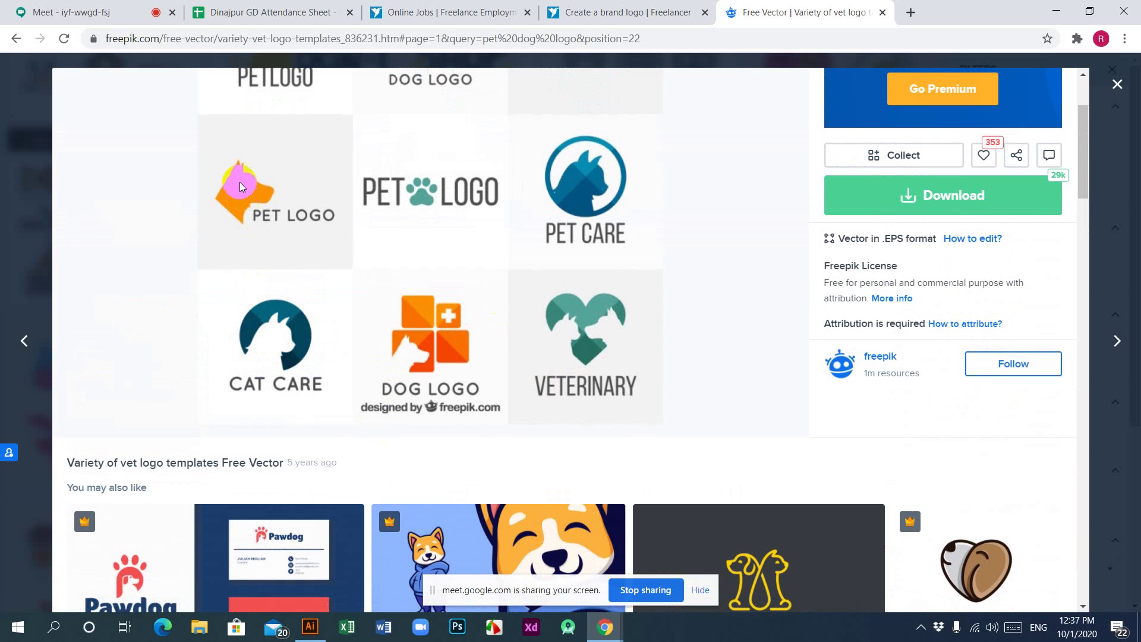
scroll(895, 420, down, 12)
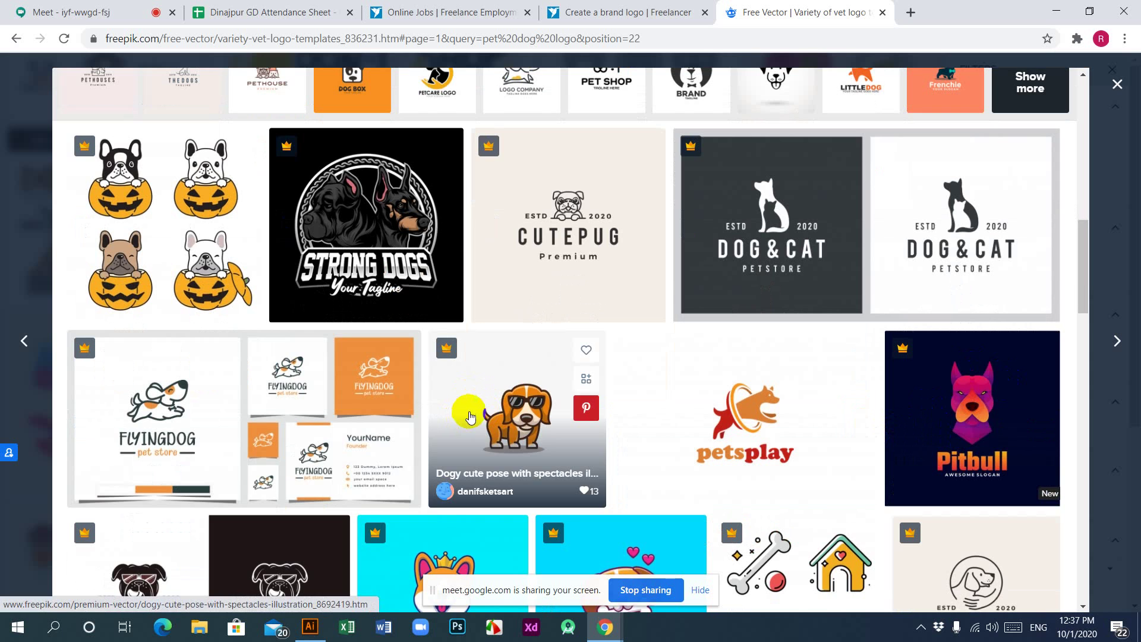
scroll(301, 362, up, 6)
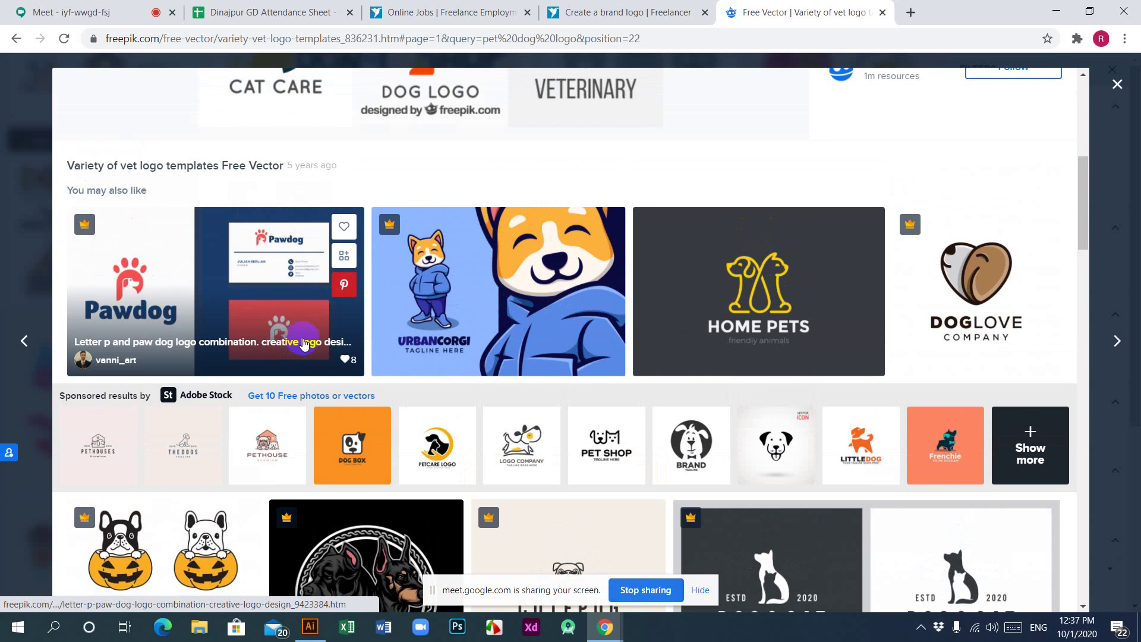
scroll(303, 344, up, 6)
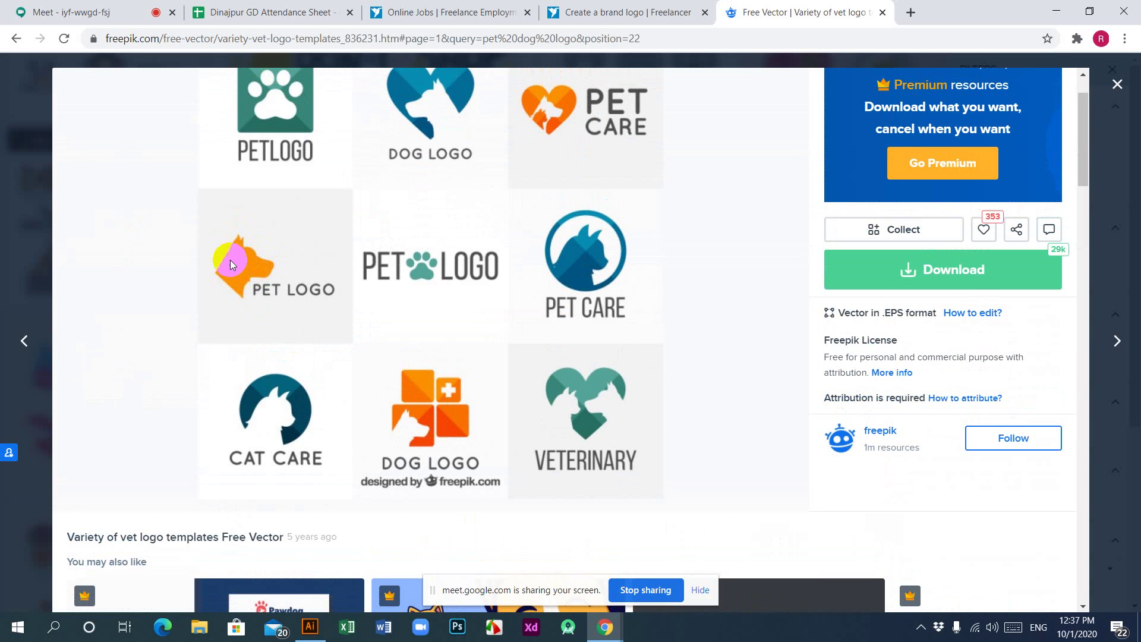
scroll(529, 438, up, 2)
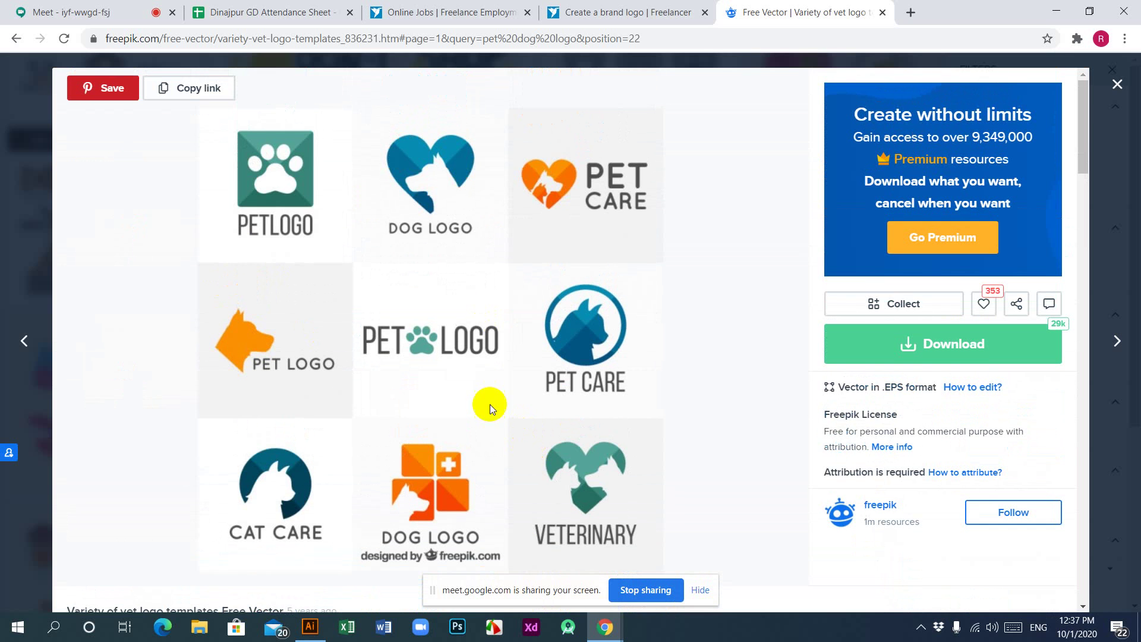
Browse the related vectors down to the related tags and back to the PetCare set, comparing line, mascot and silhouette dog logos.
scroll(523, 395, down, 7)
scroll(539, 398, down, 15)
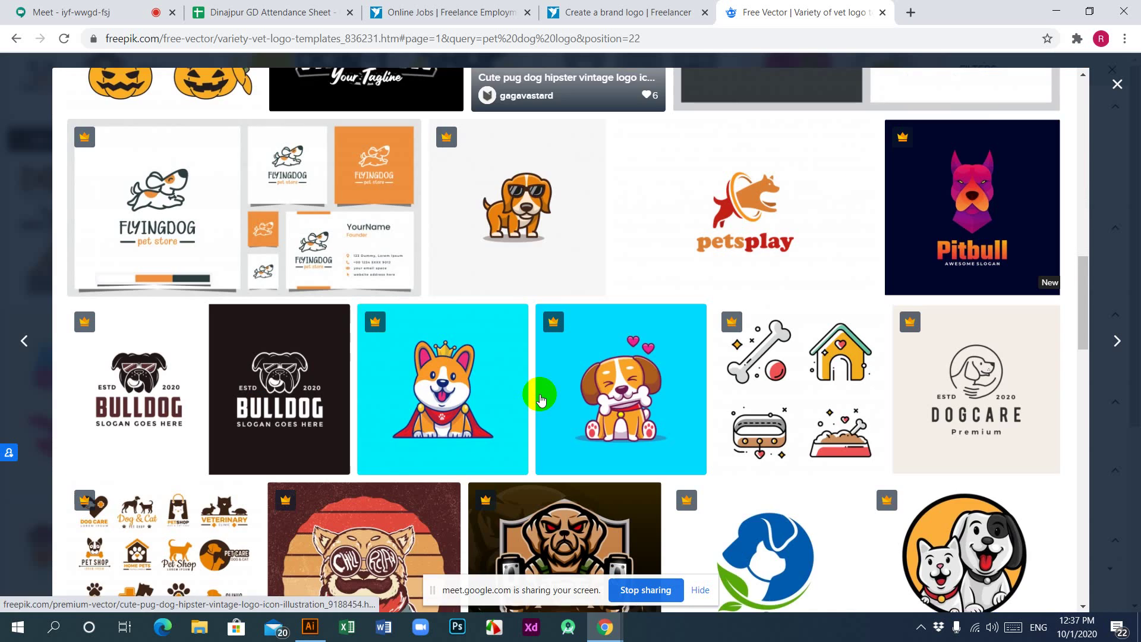
scroll(541, 400, down, 6)
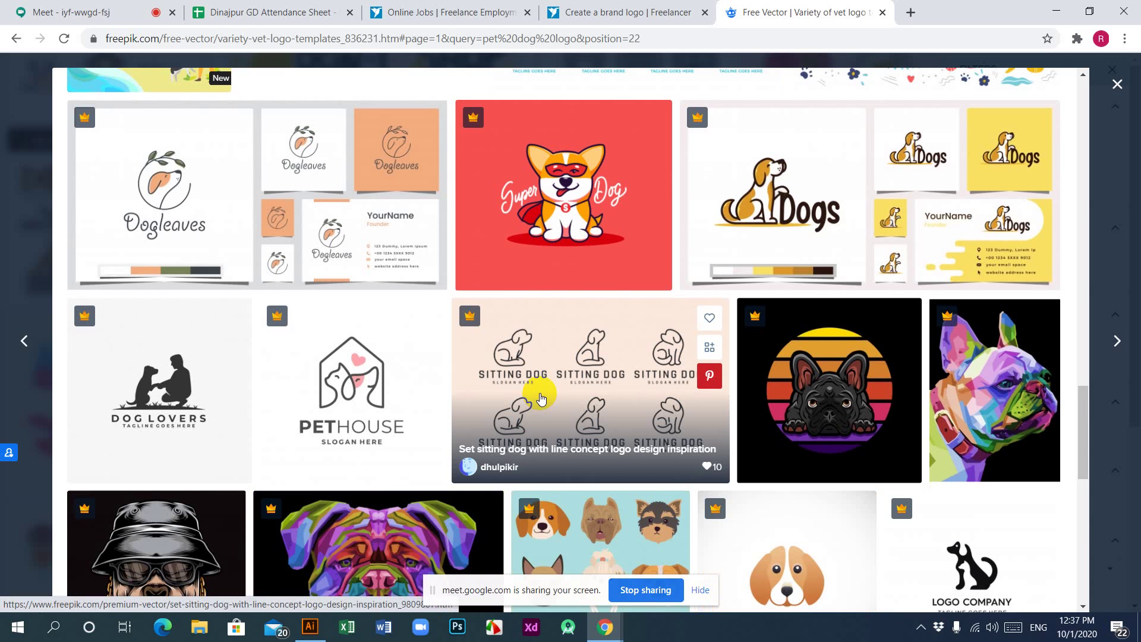
scroll(541, 398, down, 4)
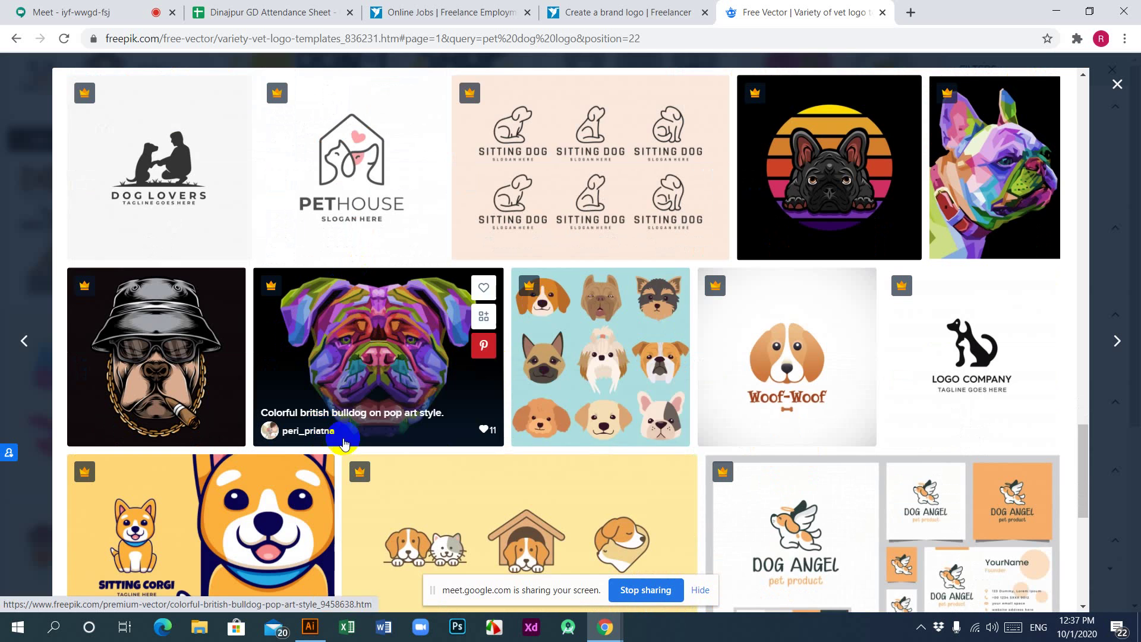
scroll(368, 422, down, 5)
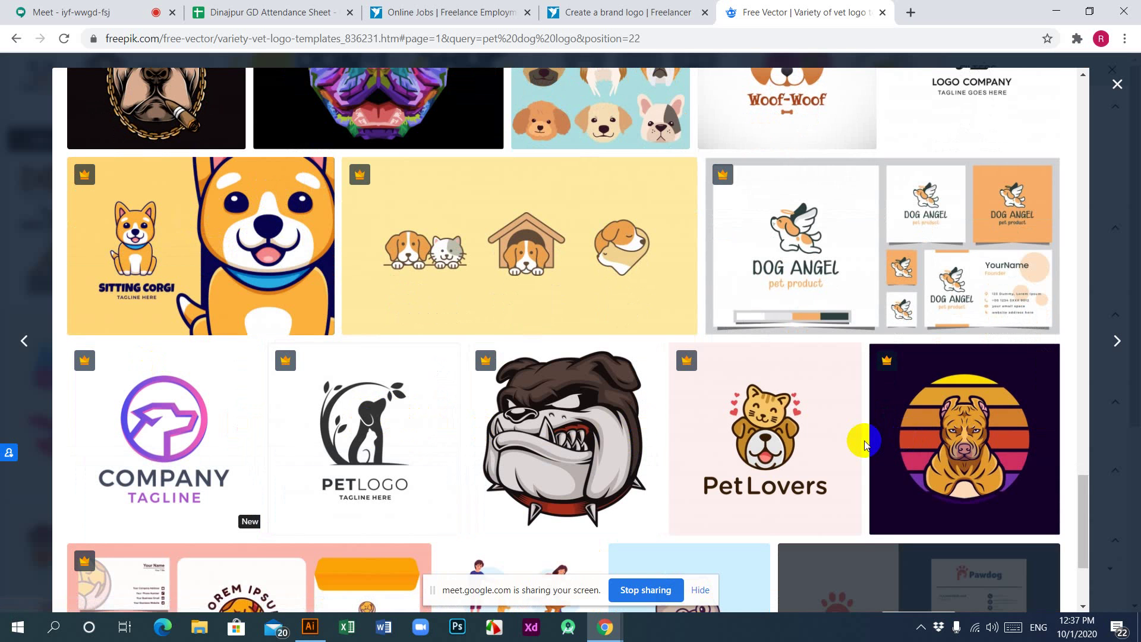
scroll(240, 351, down, 3)
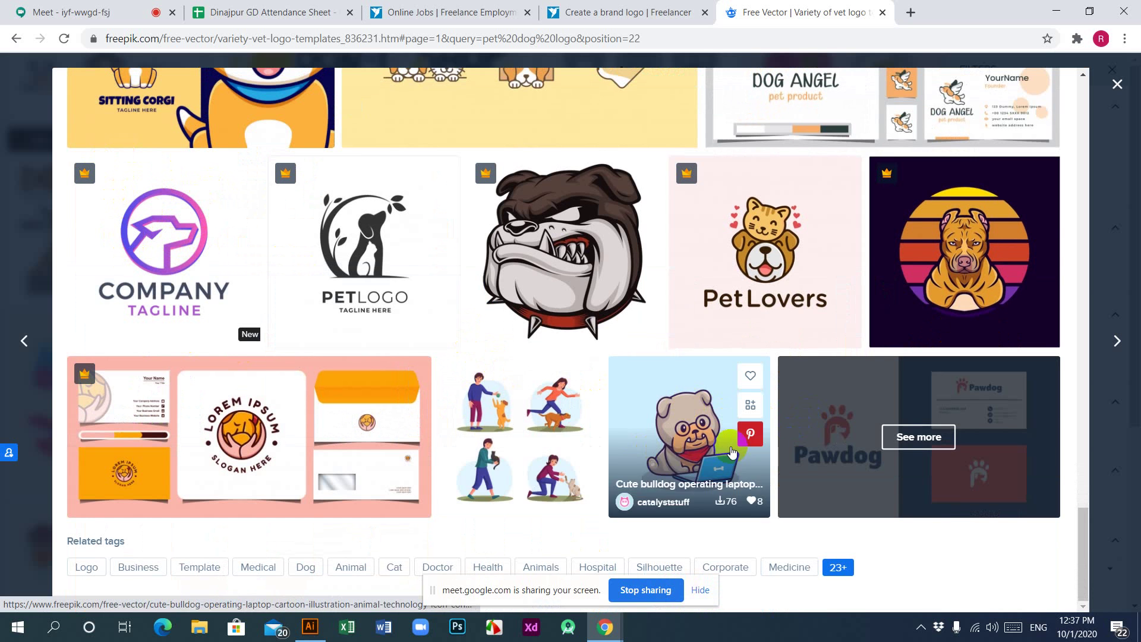
scroll(771, 455, up, 15)
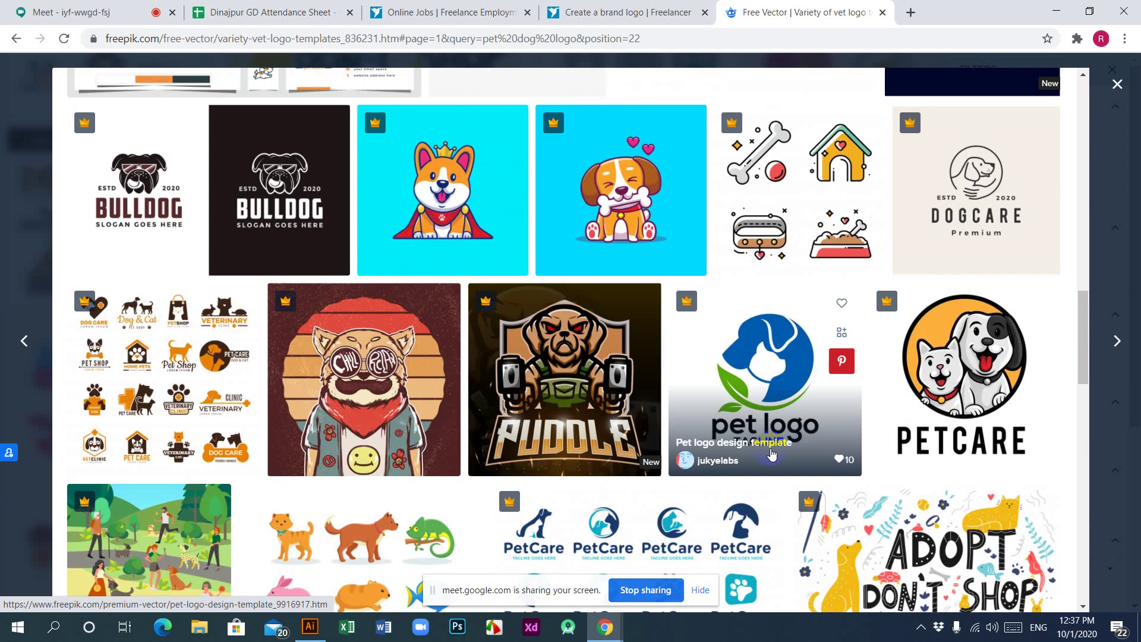
scroll(771, 455, up, 10)
scroll(771, 453, down, 9)
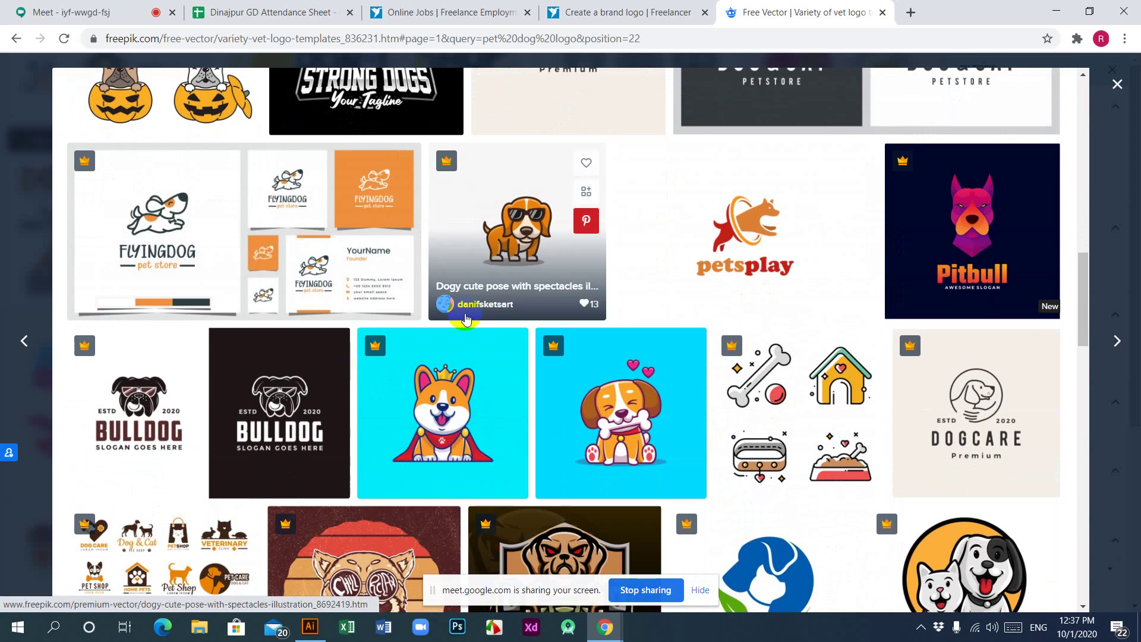
scroll(605, 389, down, 5)
scroll(605, 390, down, 9)
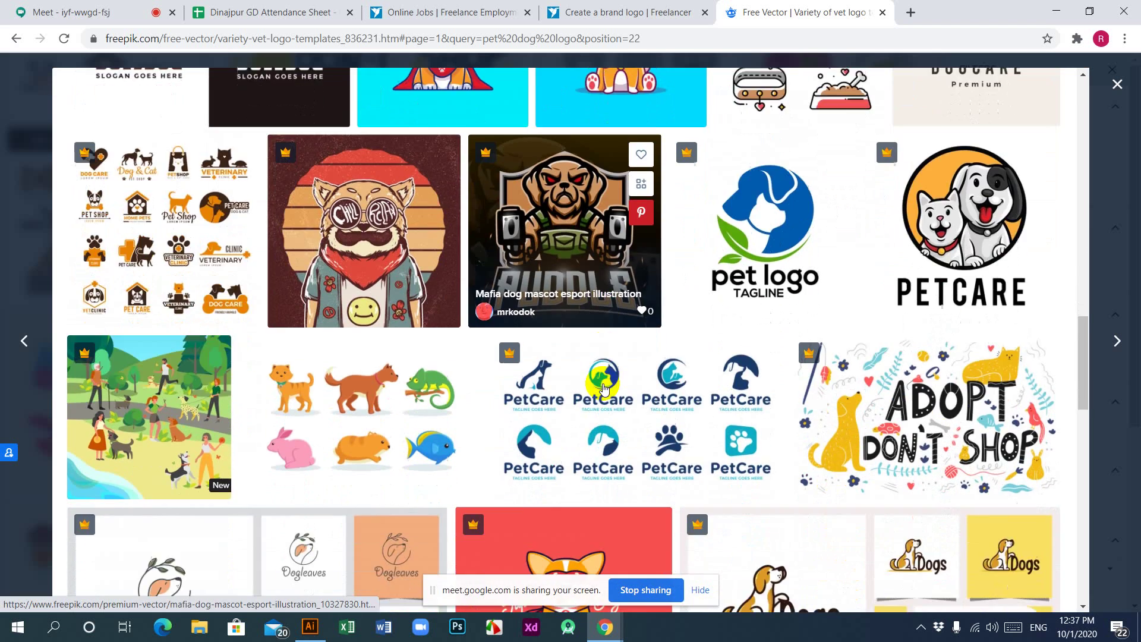
scroll(604, 386, up, 5)
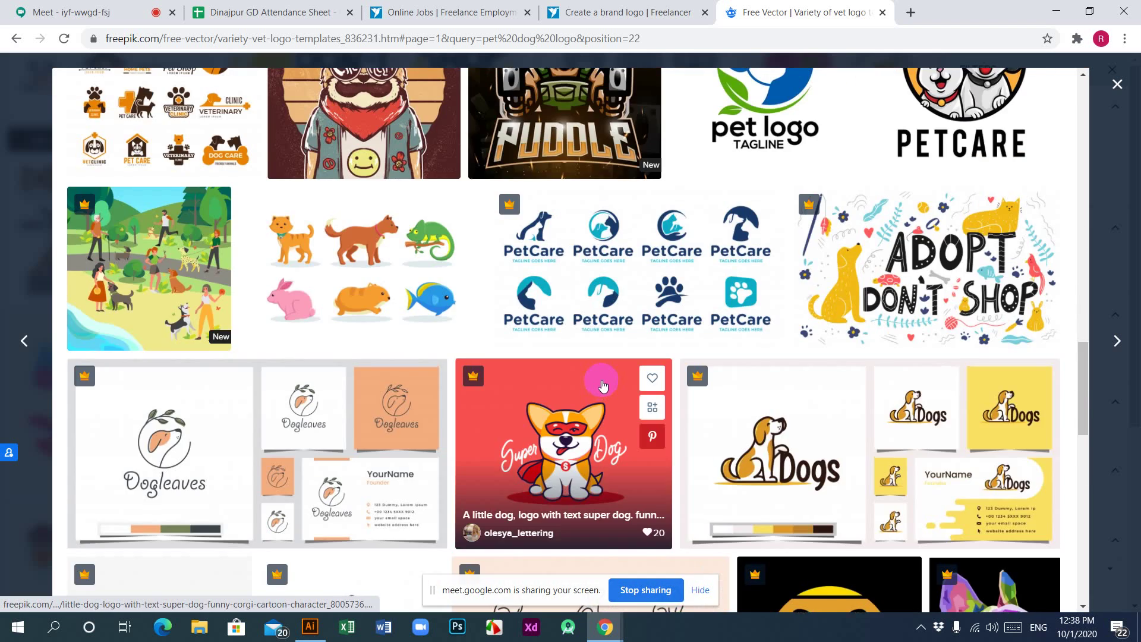
Review the vet logo template grid again, comparing the Dog Logo, Cat Care, Pet Logo and circular Pet Care designs.
scroll(602, 386, up, 20)
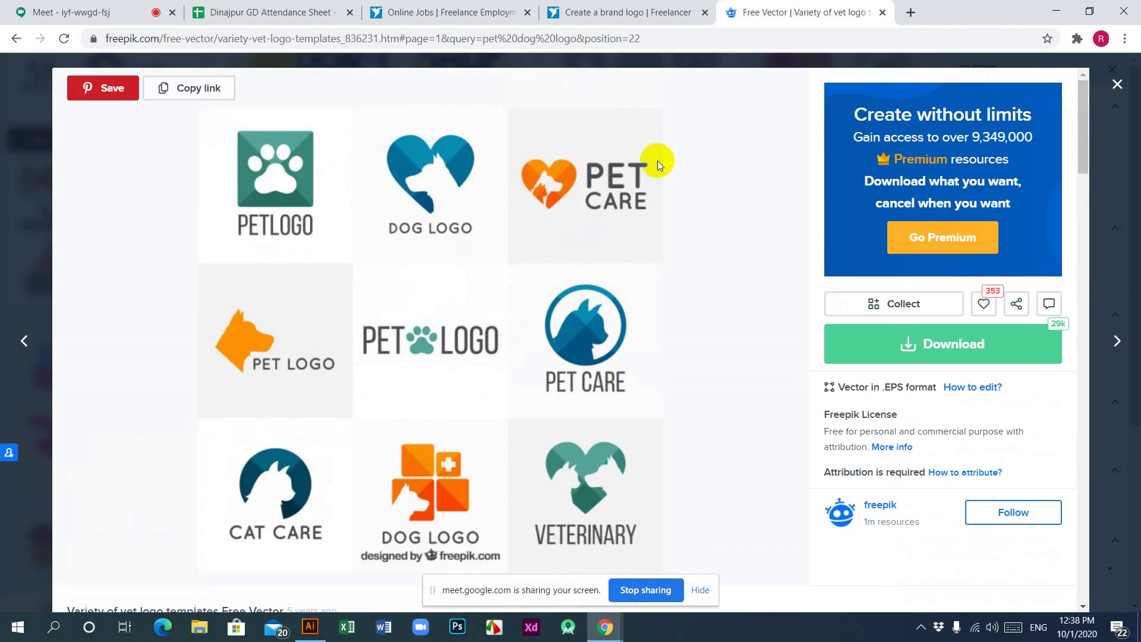
scroll(451, 209, down, 5)
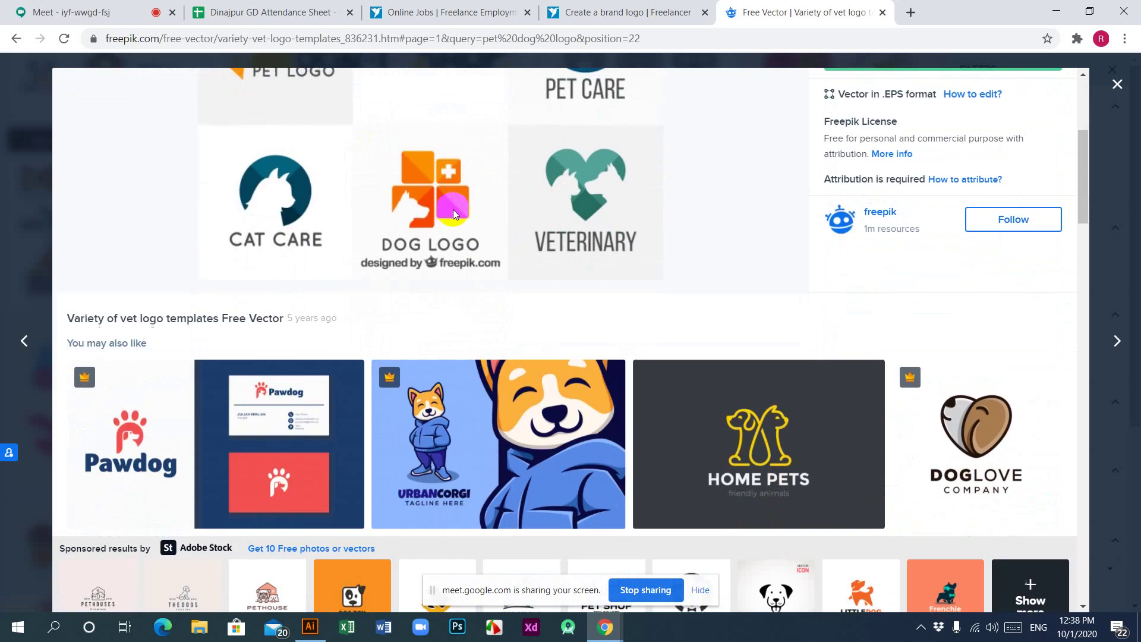
scroll(441, 203, up, 2)
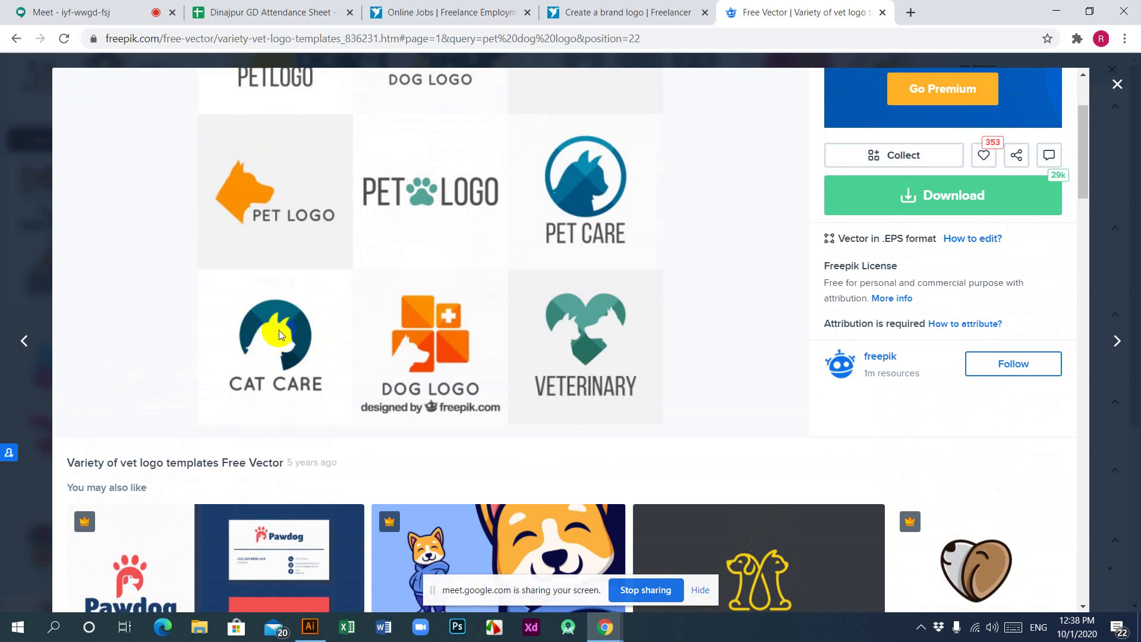
click(259, 191)
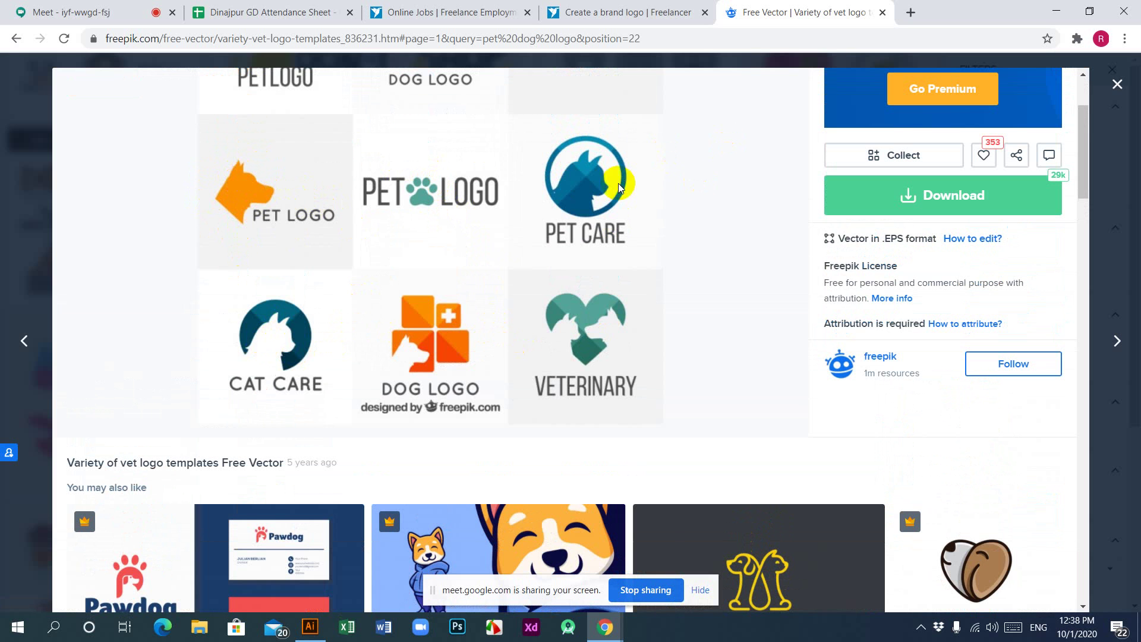
scroll(580, 292, up, 3)
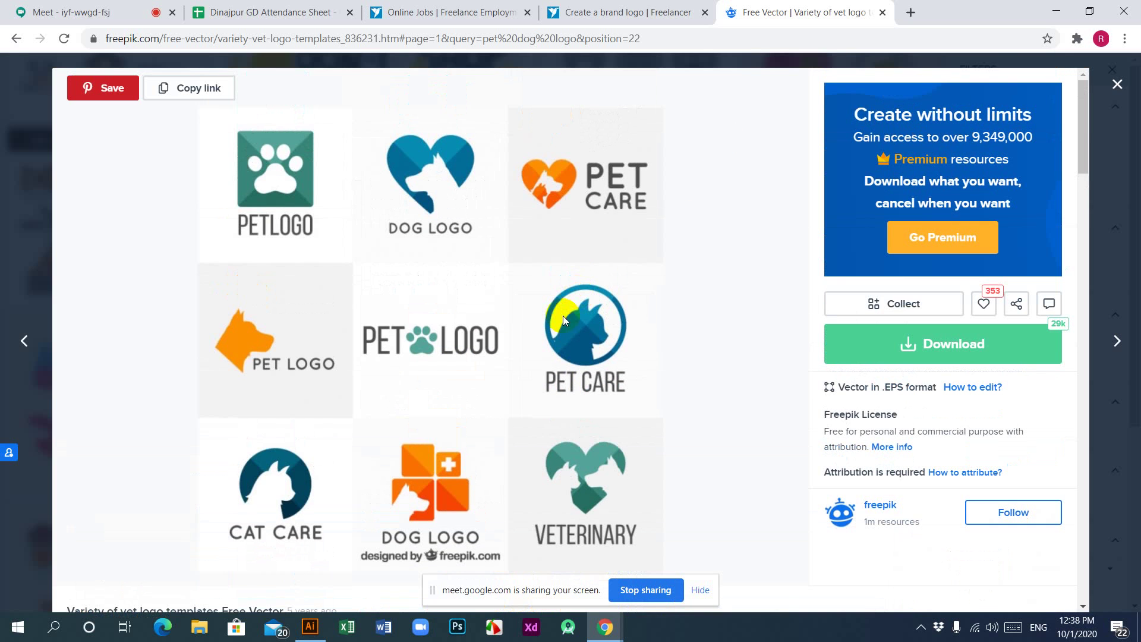
Download the variety of vet logo templates as a free resource and show the downloaded ZIP file in its folder.
click(957, 345)
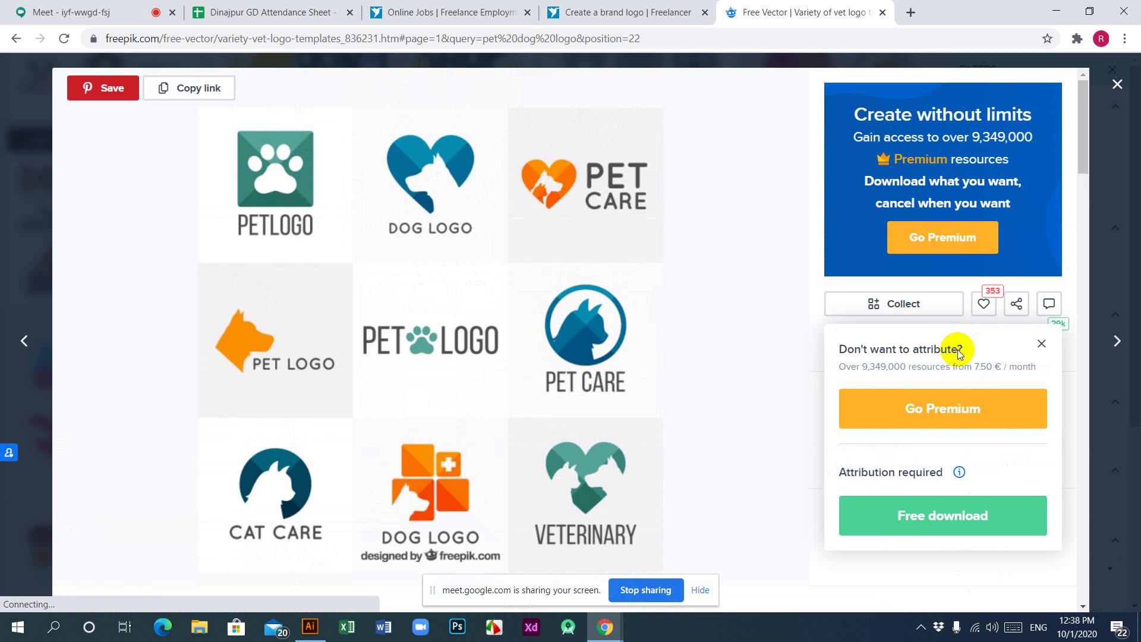
click(970, 534)
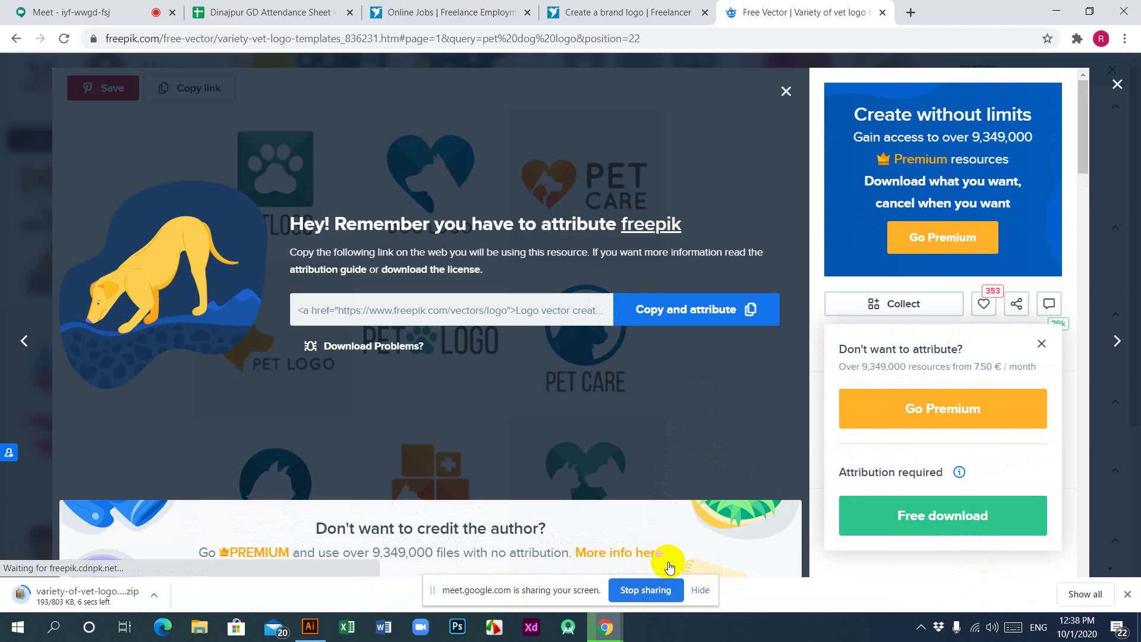
click(700, 590)
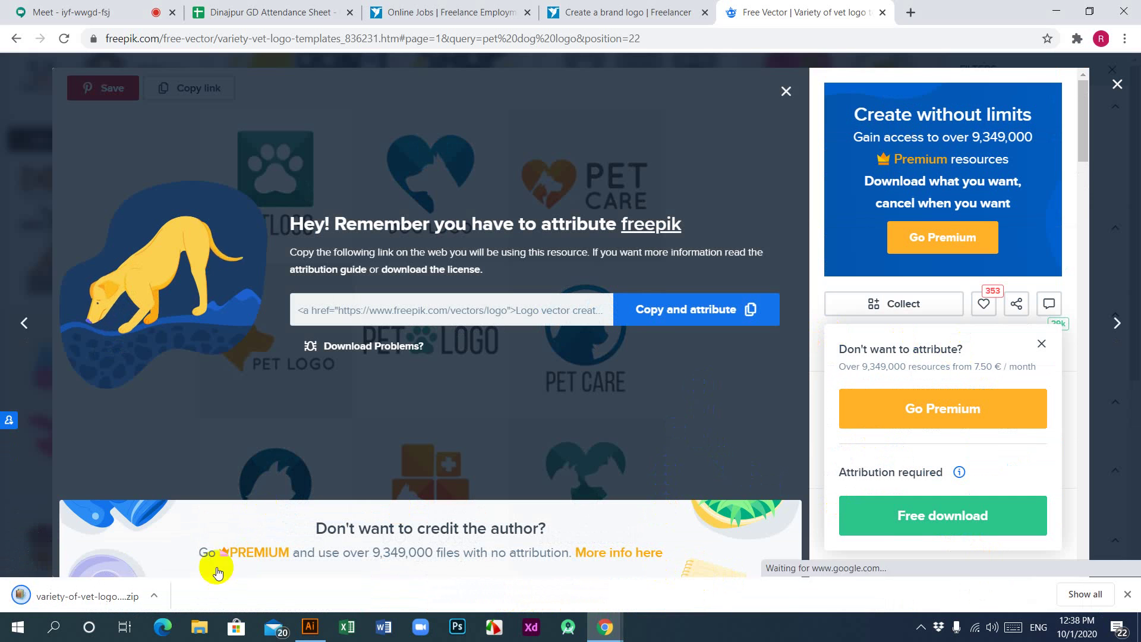
click(152, 273)
right_click(152, 269)
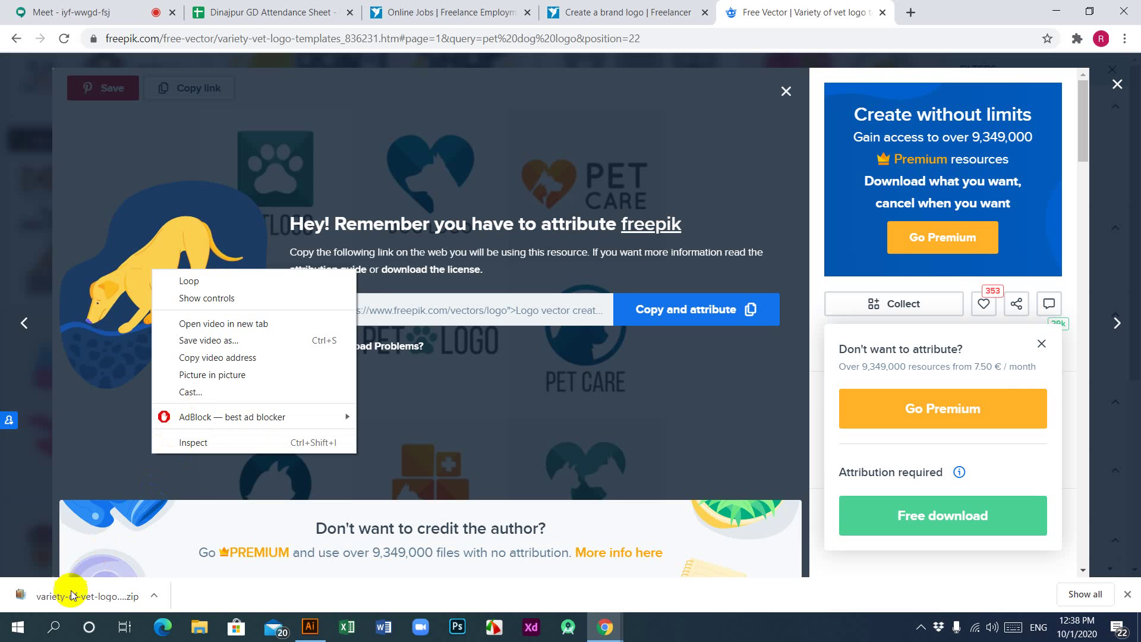
click(154, 596)
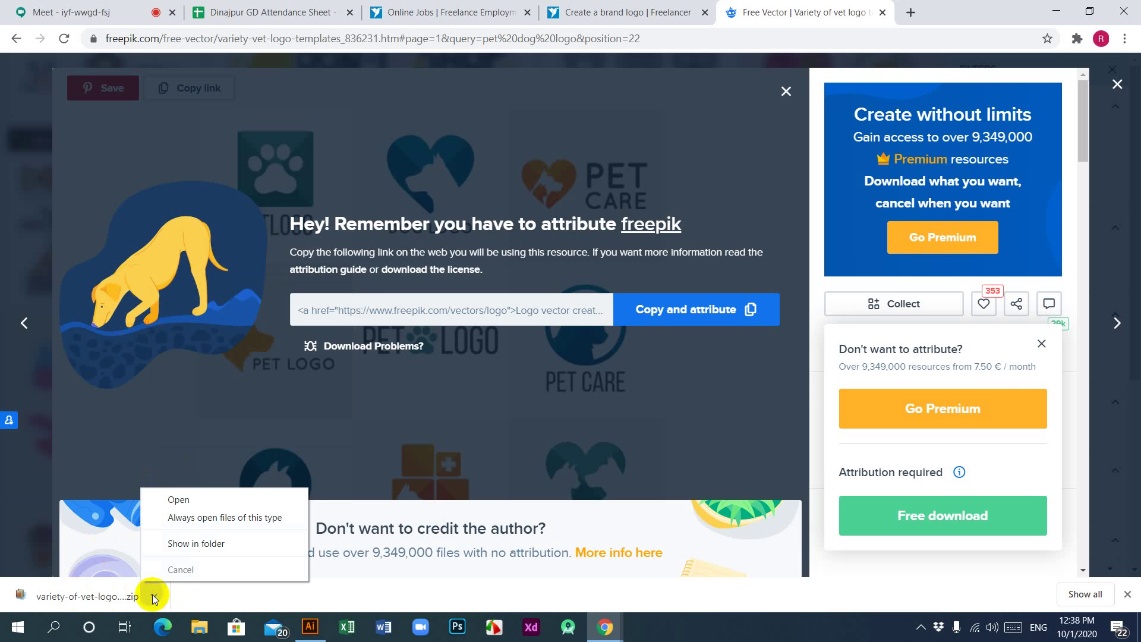
click(181, 544)
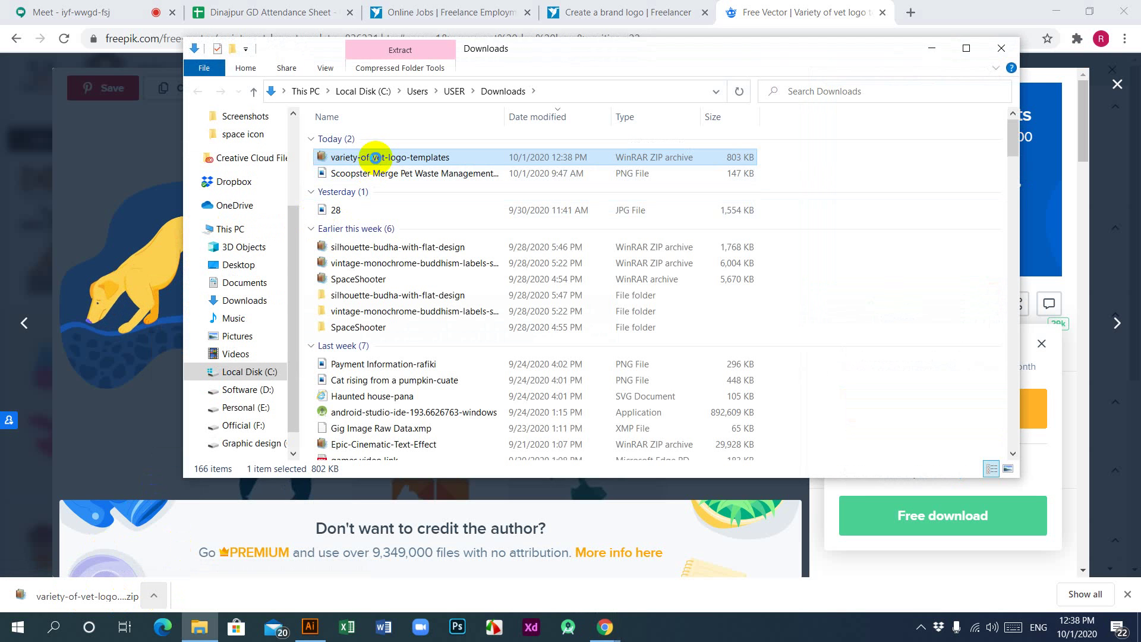
Extract the variety-of-vet-logo-templates archive to its own folder in Downloads and open that folder.
right_click(376, 161)
click(419, 215)
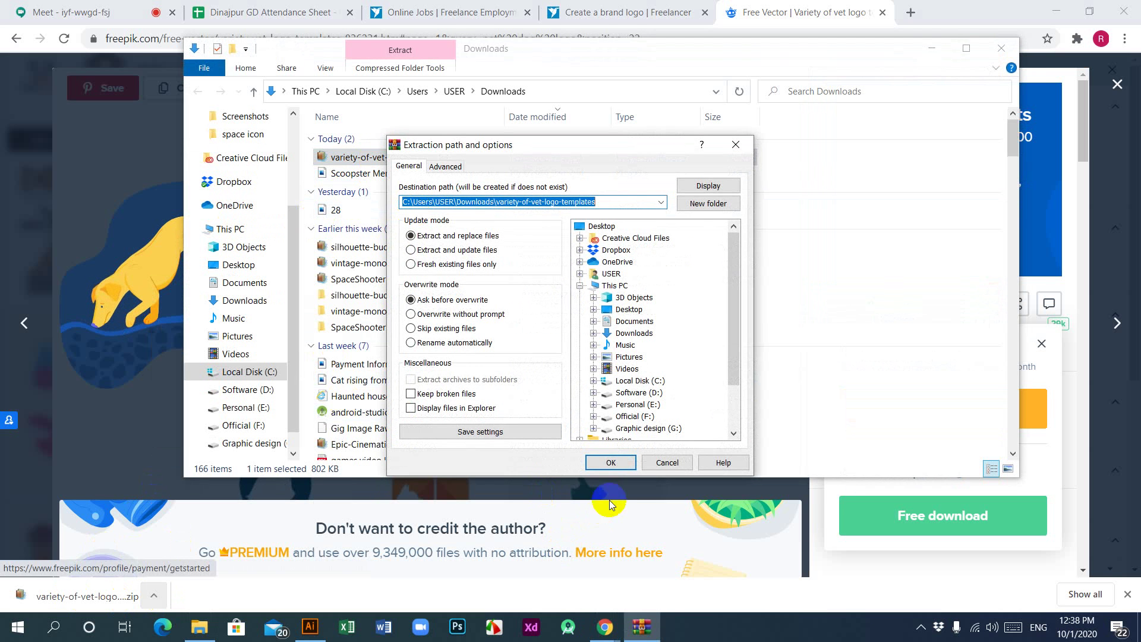
click(624, 466)
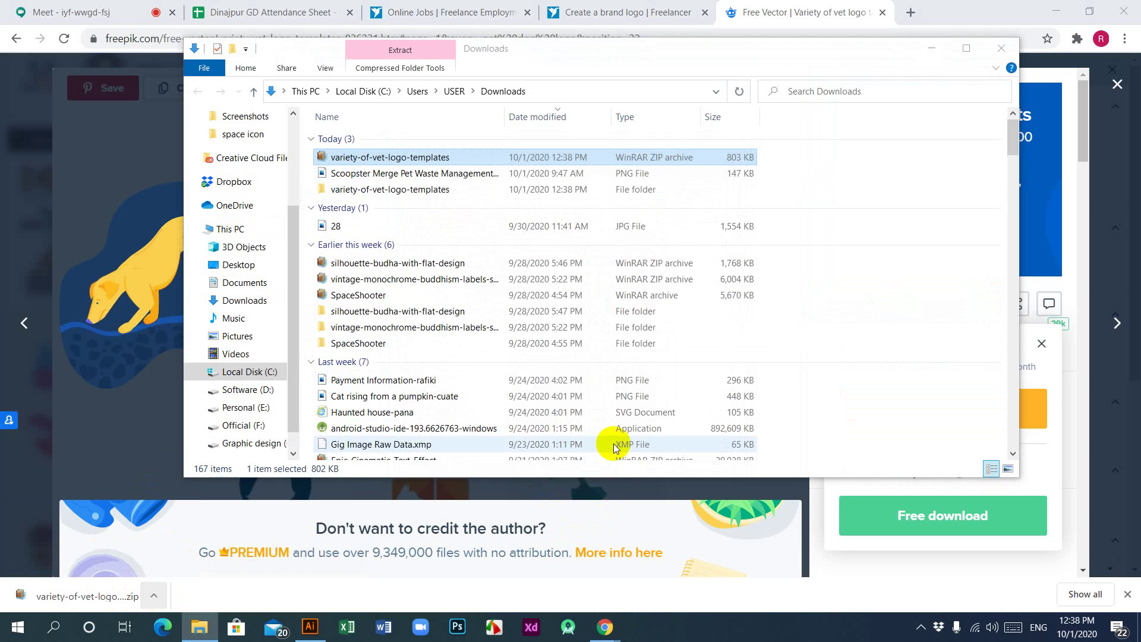
double_click(383, 185)
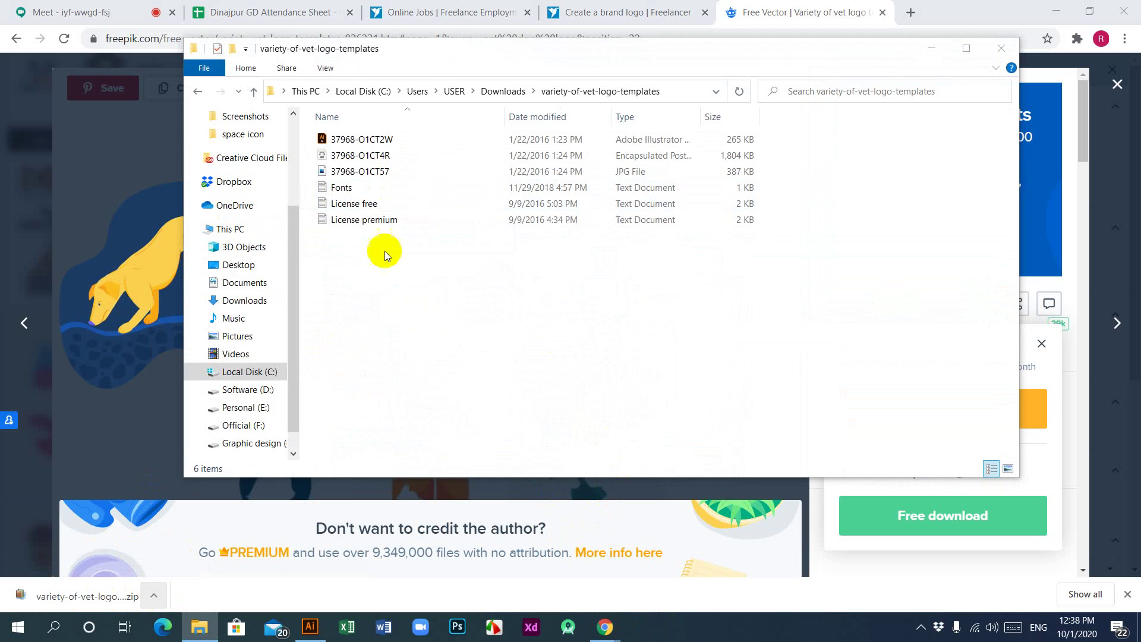
Open the 37968-O1CT2W Illustrator file as a separate document in Illustrator without activating its missing fonts.
click(369, 140)
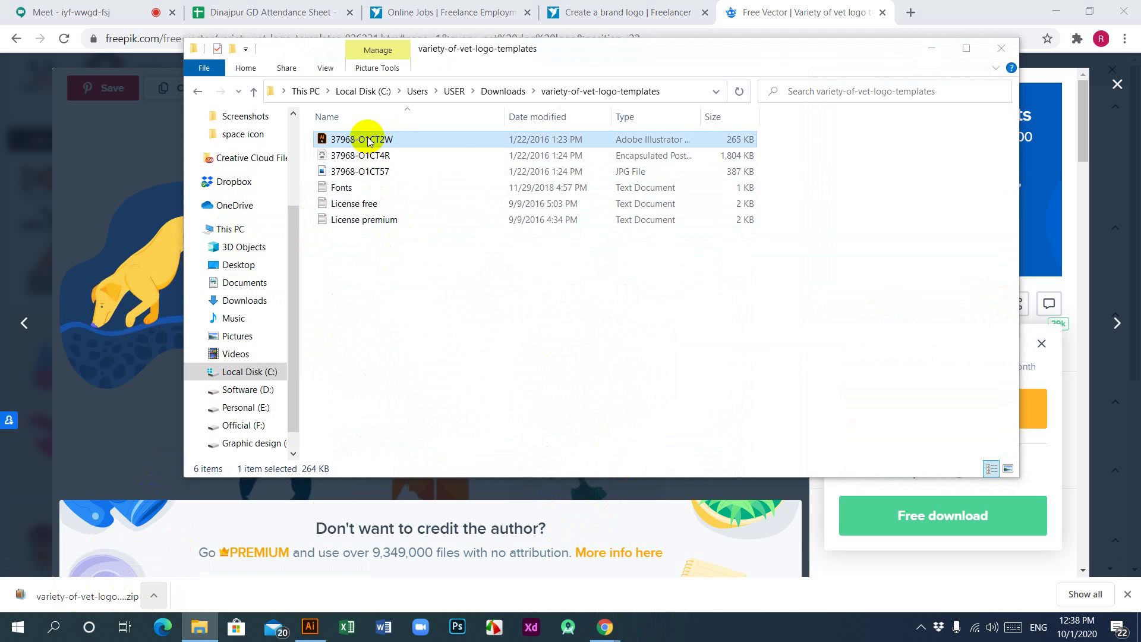
drag(369, 140, 324, 595)
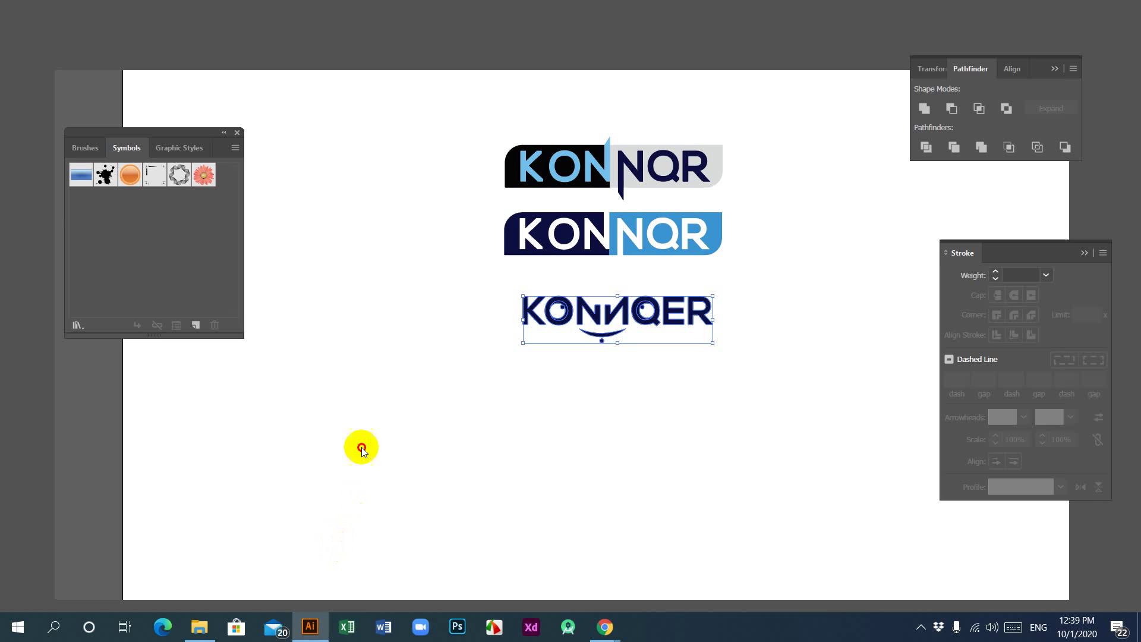
drag(375, 209, 351, 65)
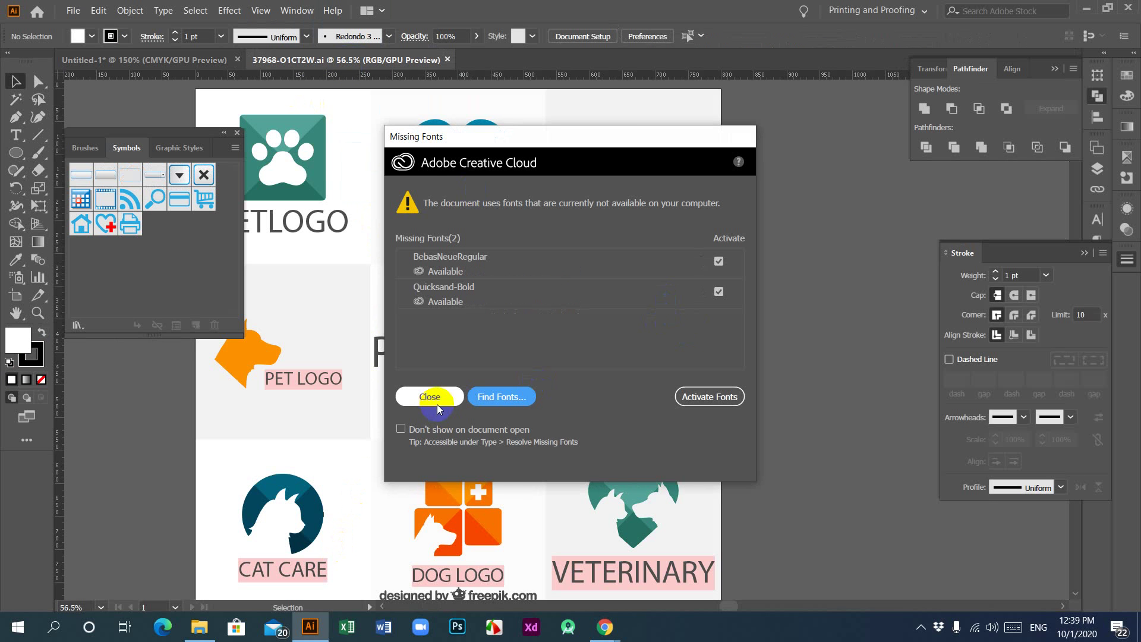
click(437, 401)
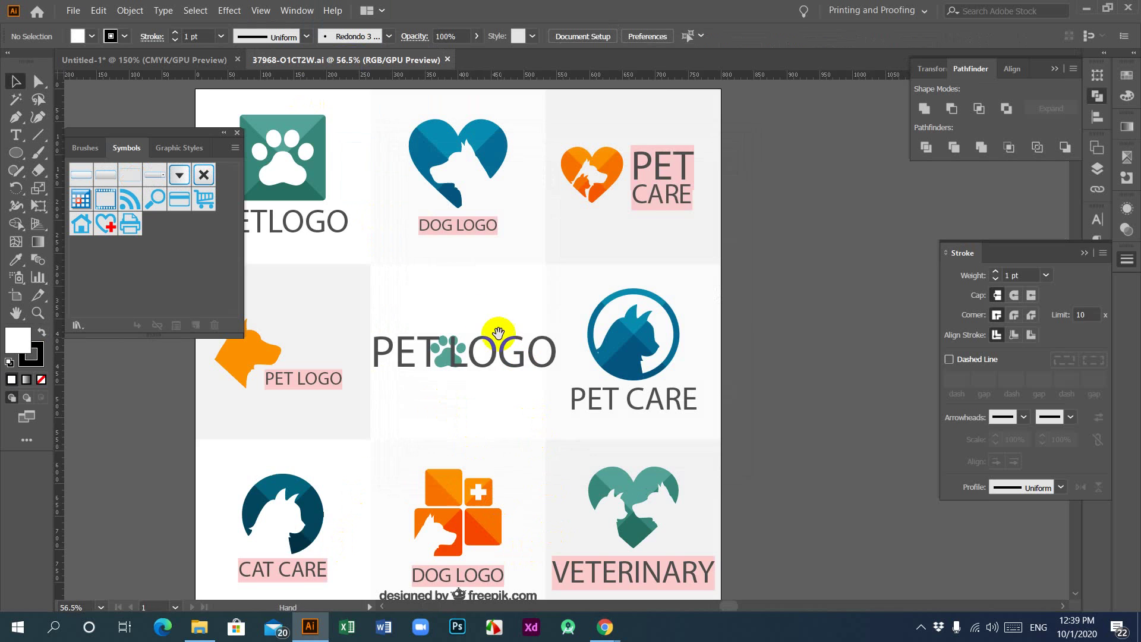
Ungroup the blue heart Dog Logo and move the heart symbol away from its text.
drag(420, 301, 541, 326)
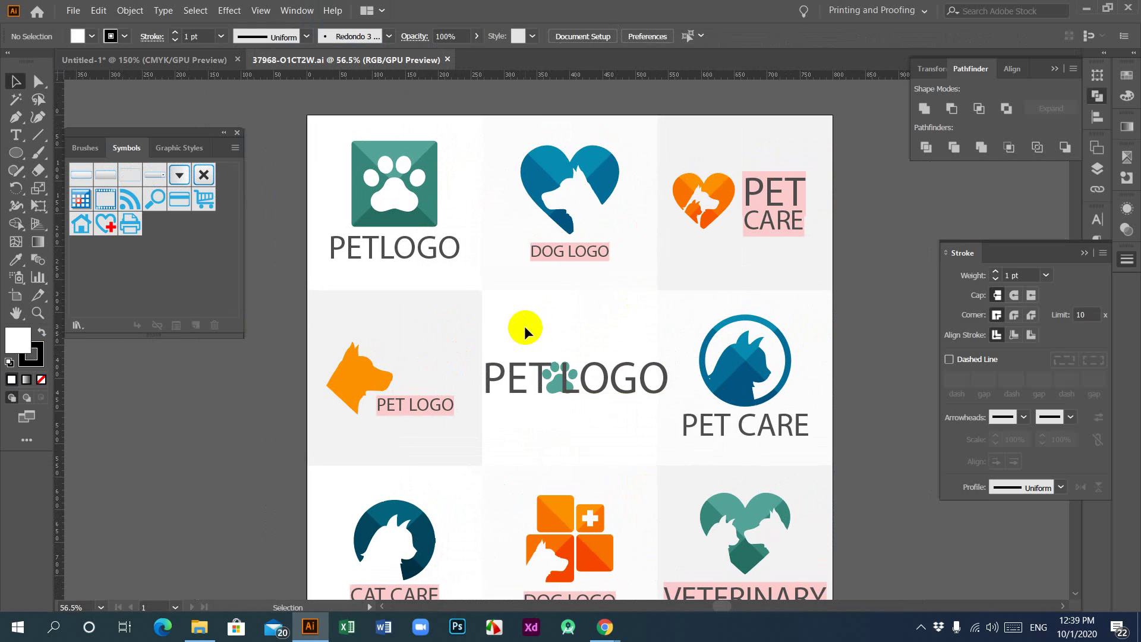
click(581, 184)
right_click(593, 189)
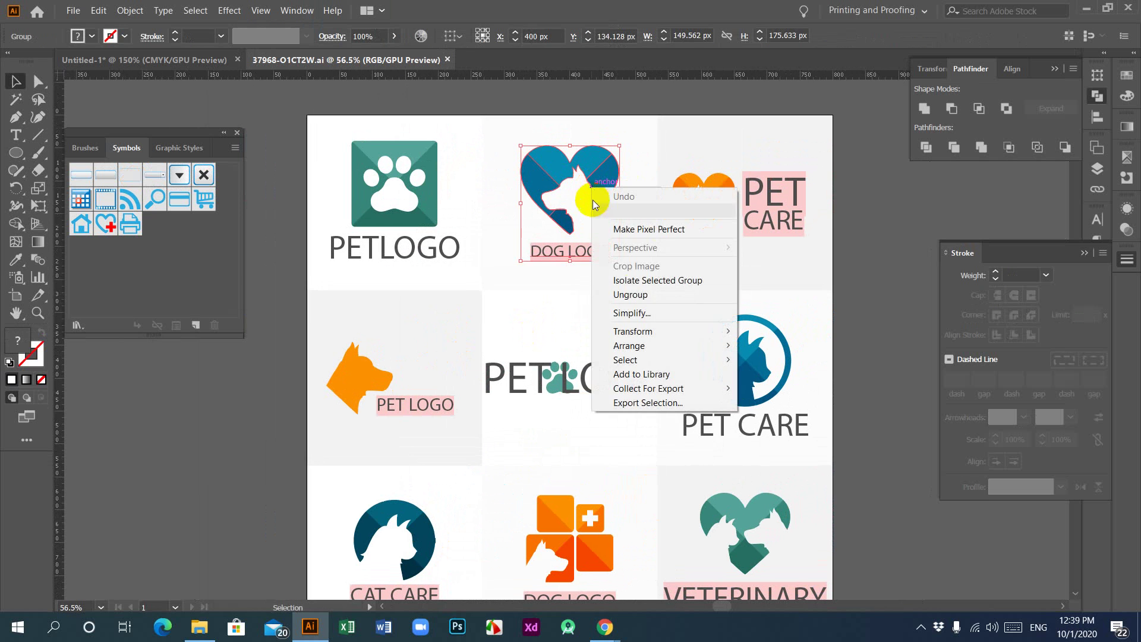
click(631, 295)
click(575, 308)
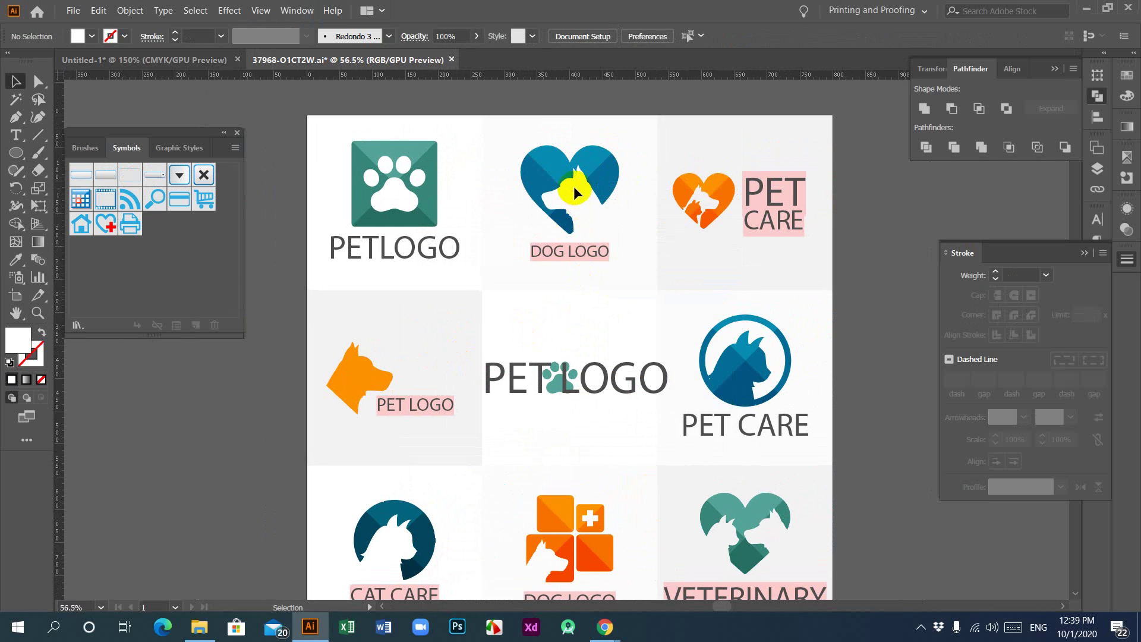
drag(561, 168, 480, 323)
drag(524, 290, 700, 250)
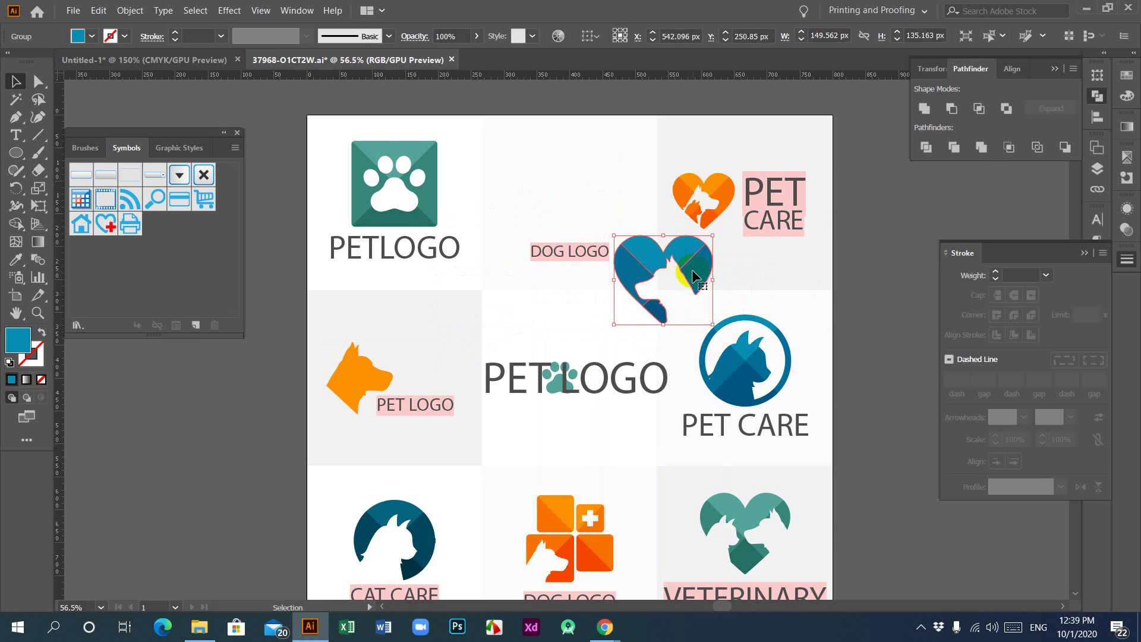
Ungroup the orange Pet Logo and move the dog head up and away from its text.
click(365, 377)
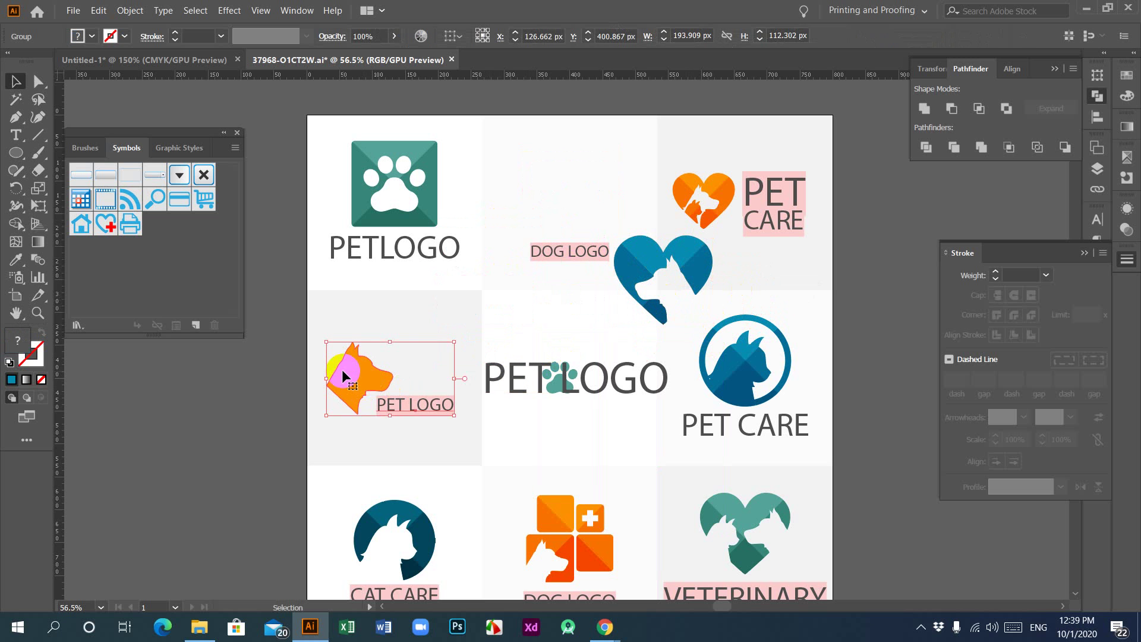
right_click(342, 370)
click(383, 478)
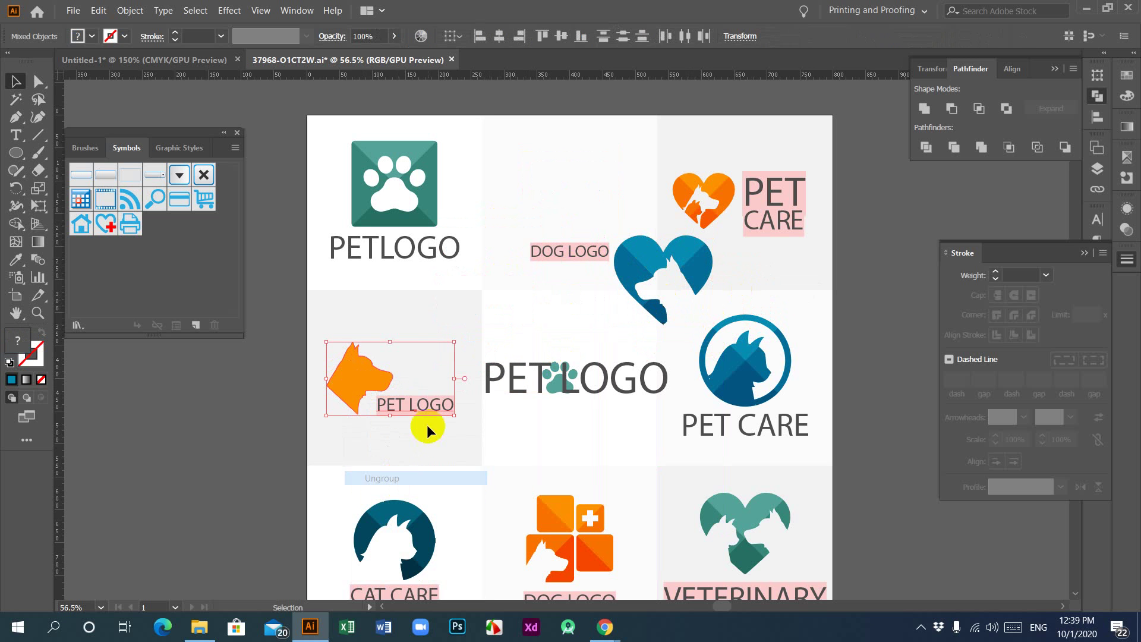
click(457, 287)
click(362, 379)
drag(365, 373, 480, 305)
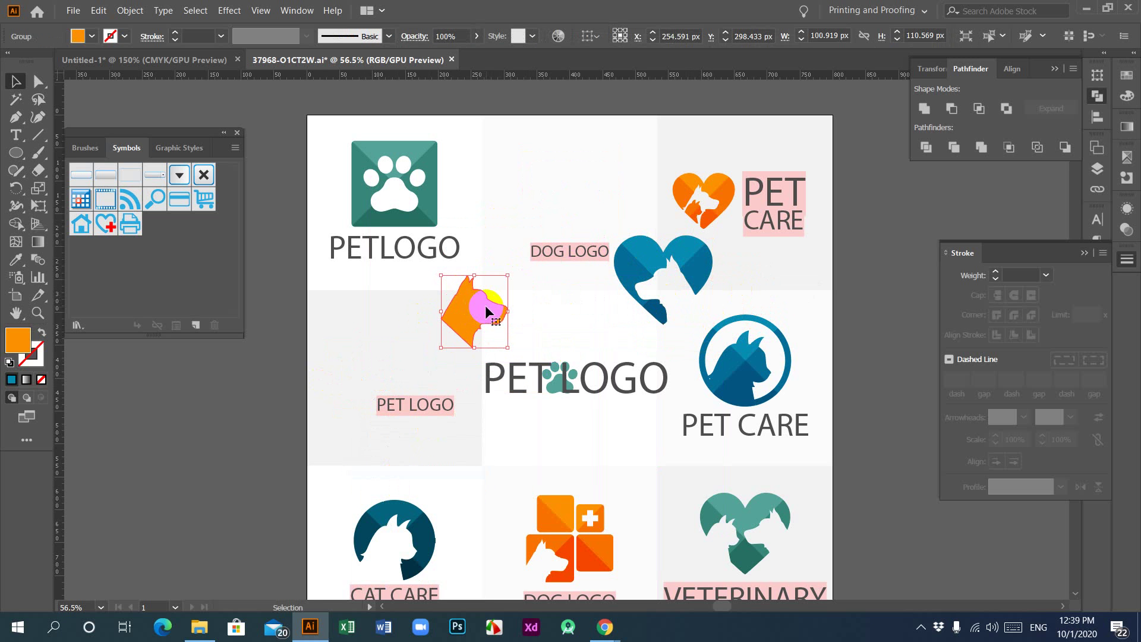
Copy the orange dog head into the Untitled-1 document, placing it in the empty area below the KONNQER wordmark.
key(a)
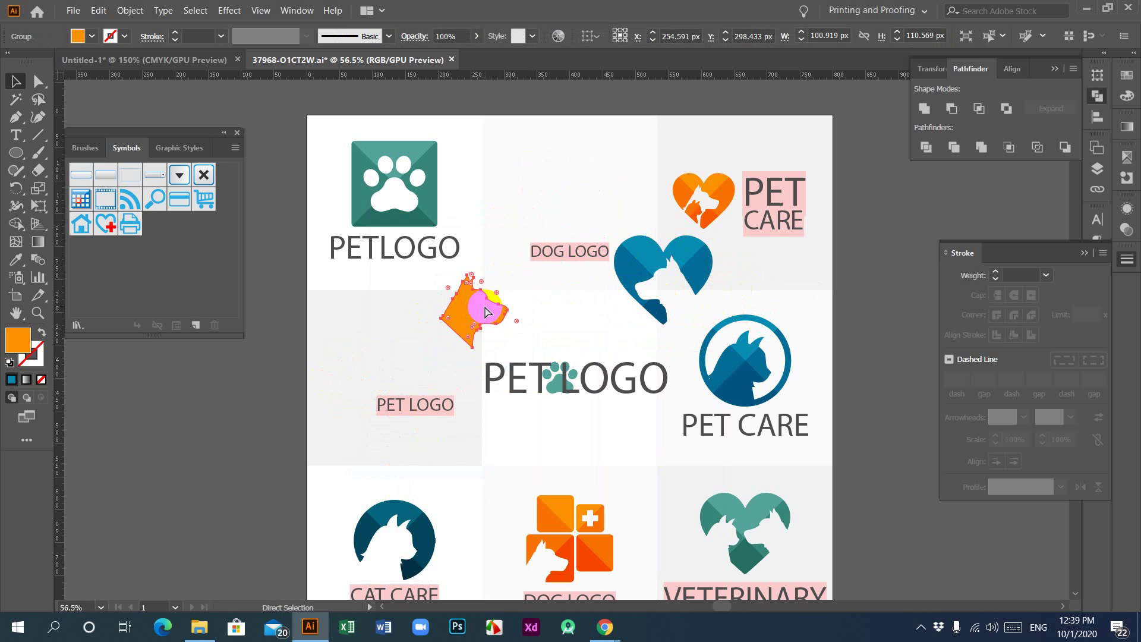
key(v)
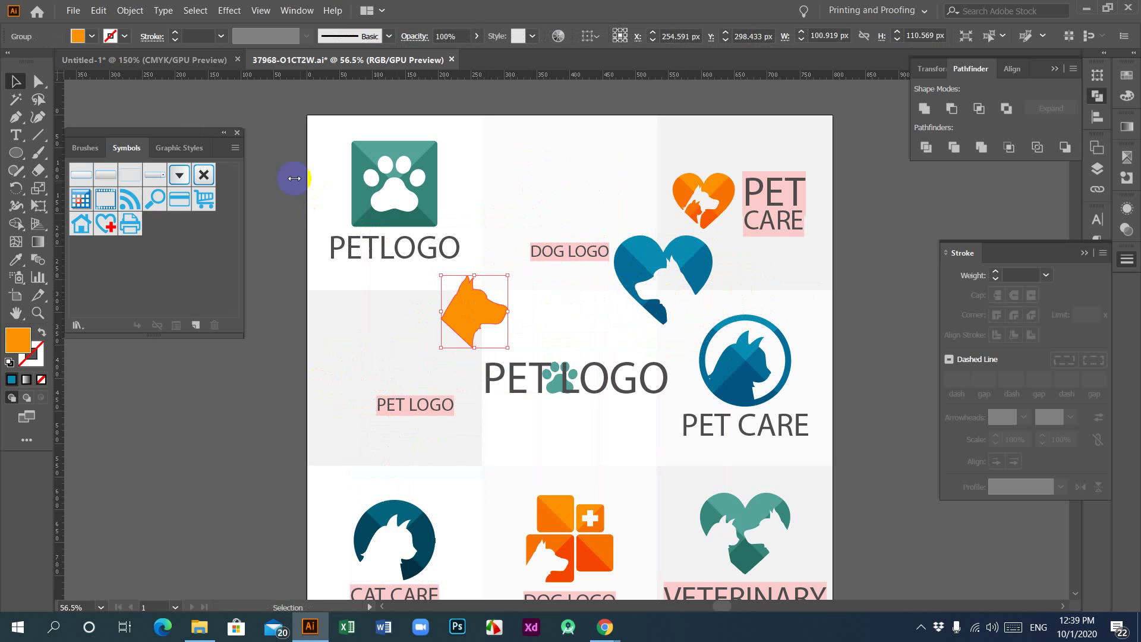
click(176, 61)
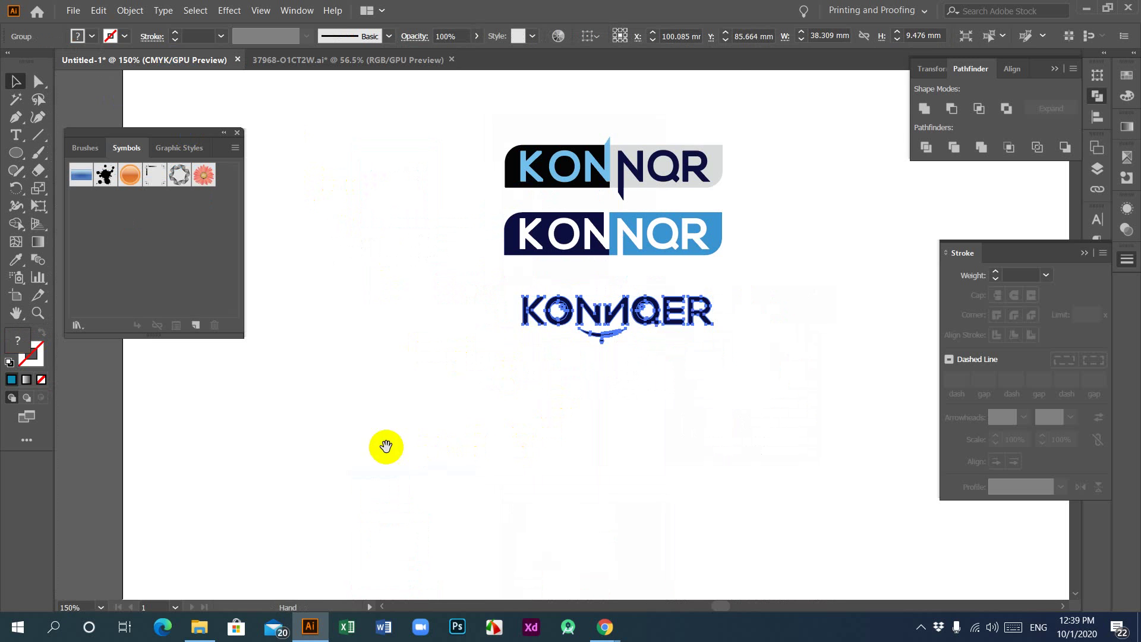
drag(387, 448, 474, 275)
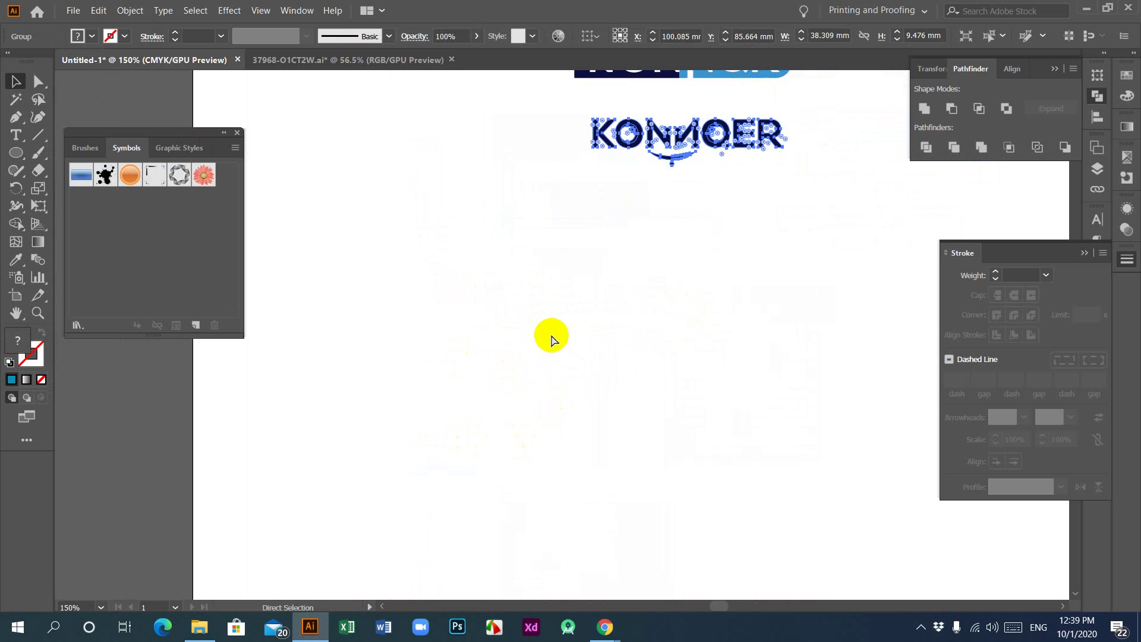
key(ctrl+v)
click(463, 351)
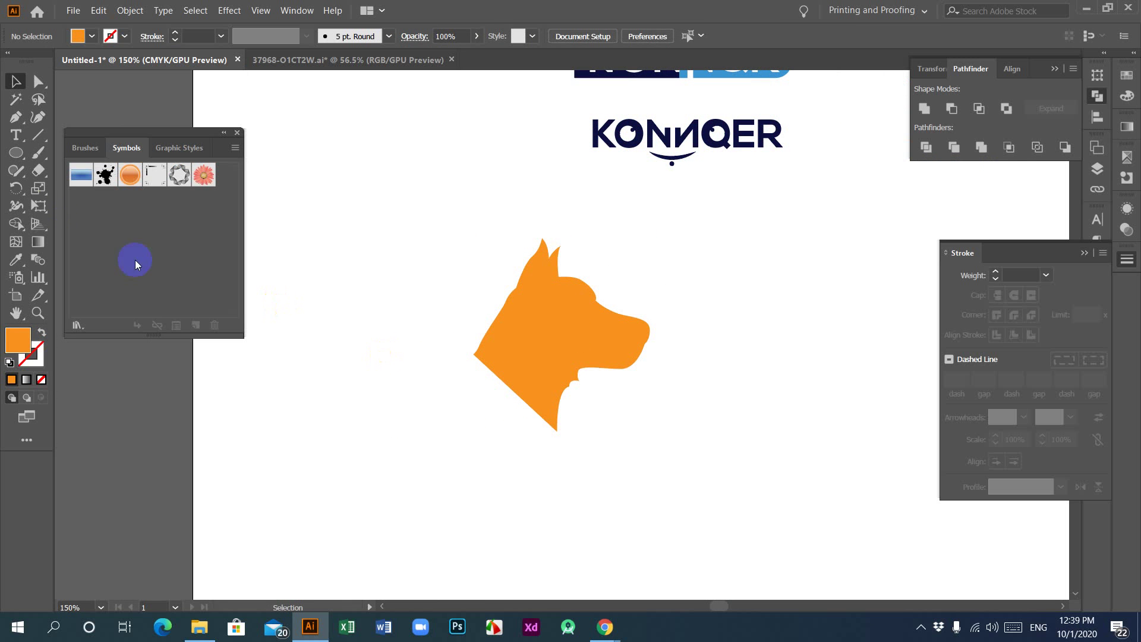
Add the text "dog" in Nexa Bold and enlarge it to about 68 pt across the orange dog head.
drag(15, 134, 74, 144)
click(408, 476)
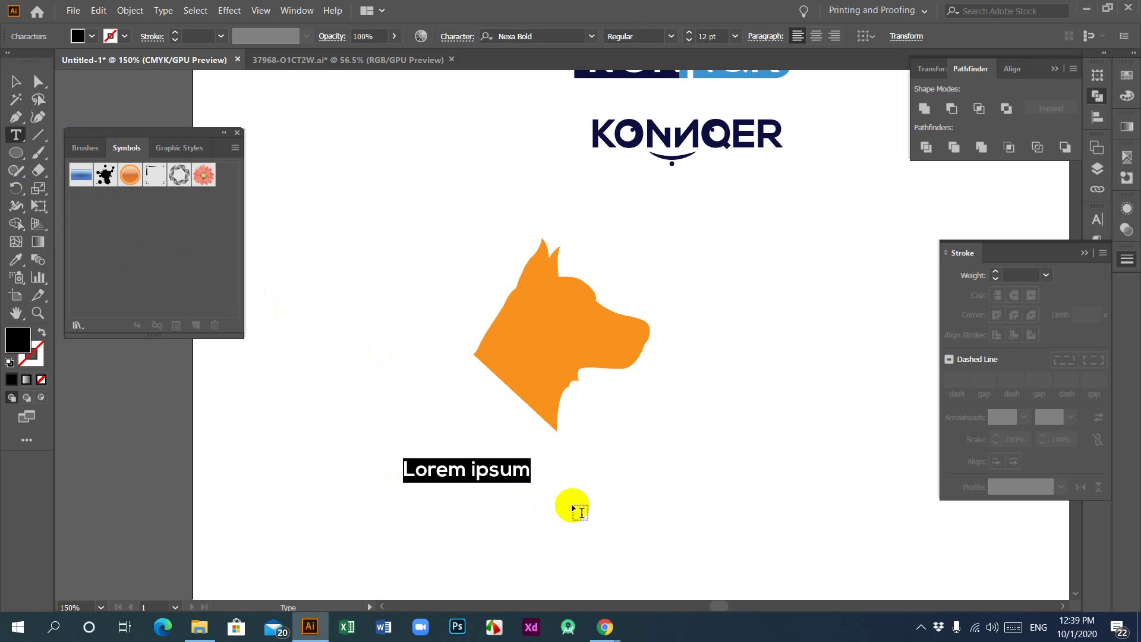
text(dog)
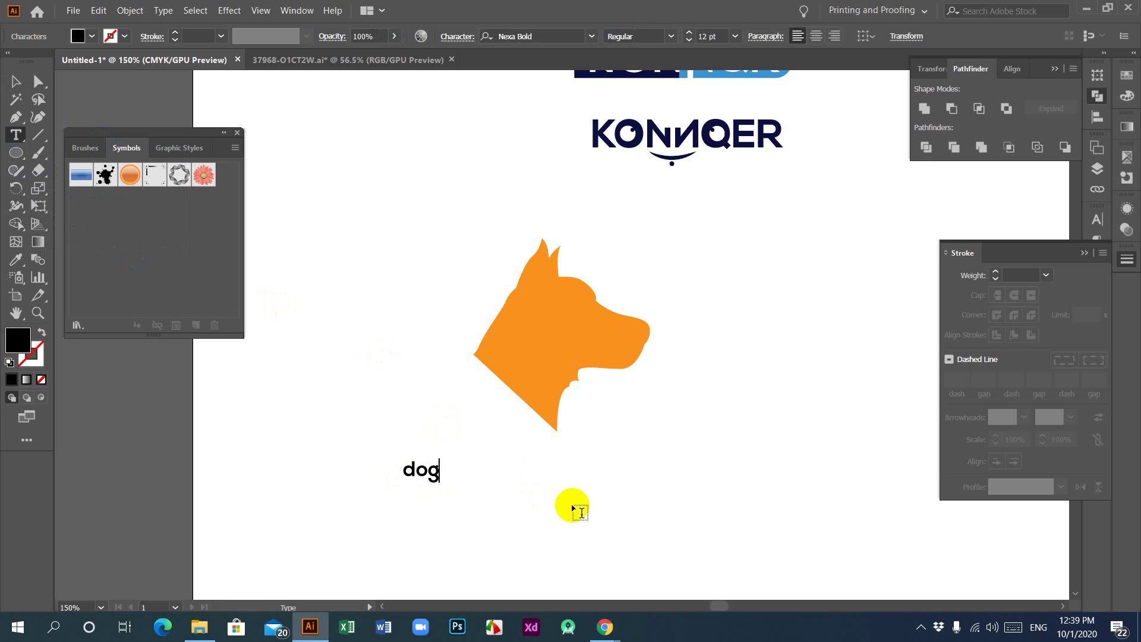
click(20, 83)
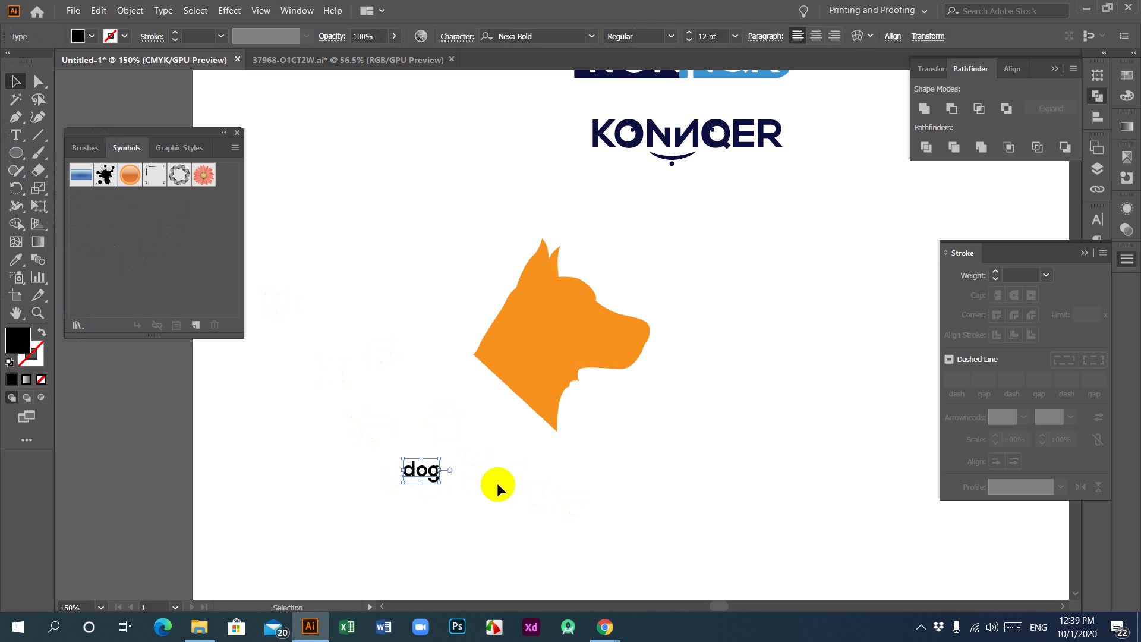
drag(441, 470, 634, 355)
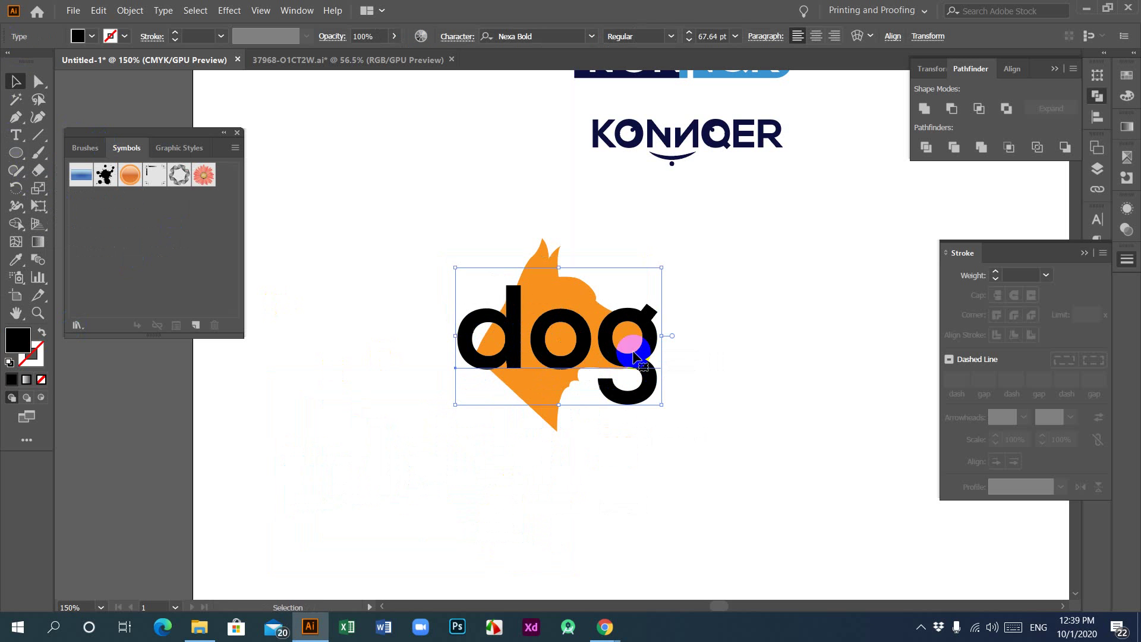
click(711, 386)
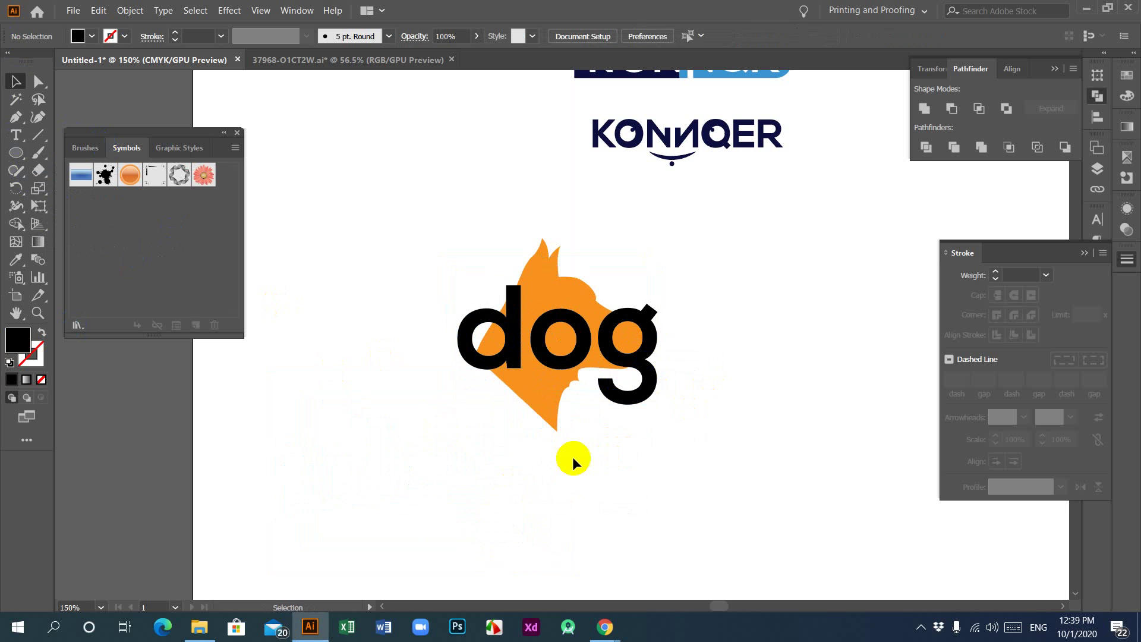
Scale the orange dog head down and fit it inside the letter o of "dog".
click(545, 403)
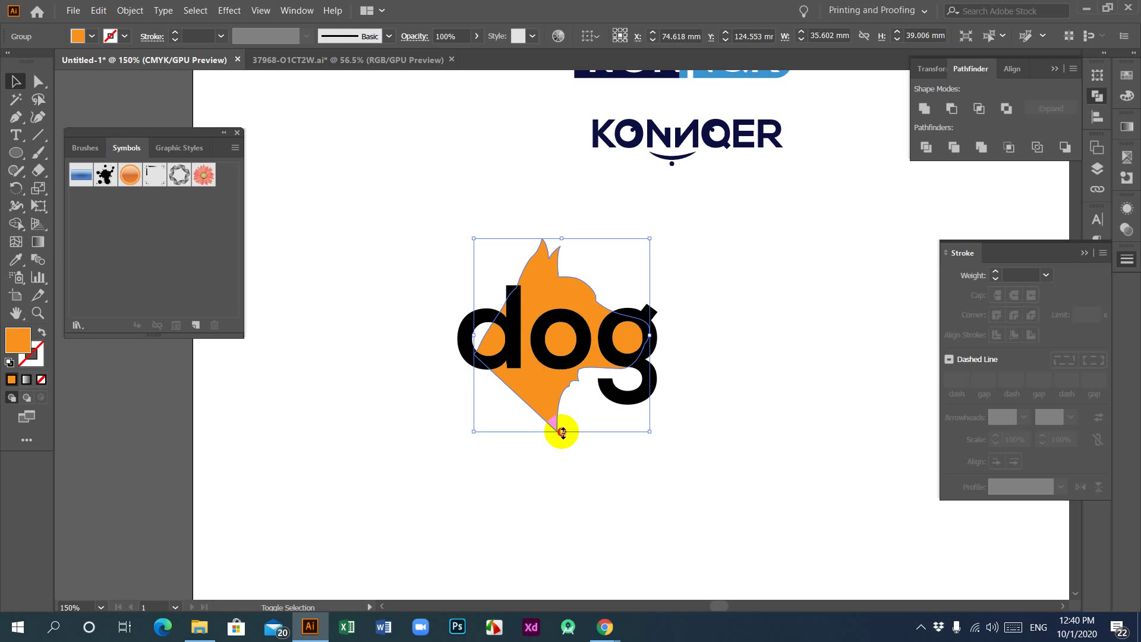
drag(562, 432, 552, 365)
click(616, 462)
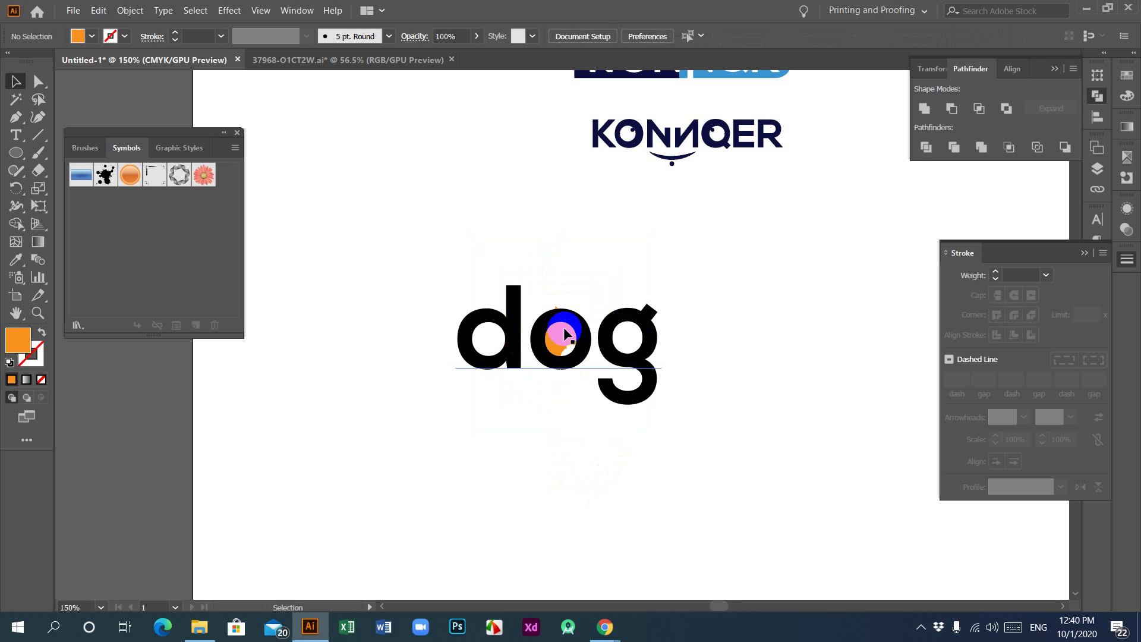
Arrange the "dog" text behind the orange dog head so the head sits in front of the letter o.
click(565, 328)
key(ctrl+shift+bracketright)
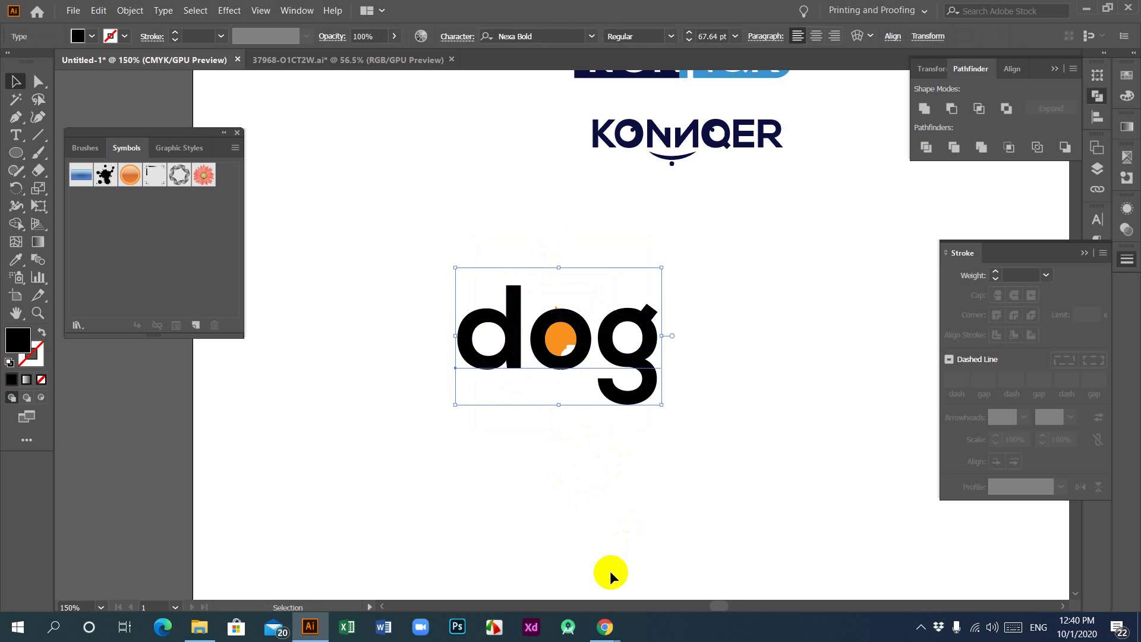
click(566, 514)
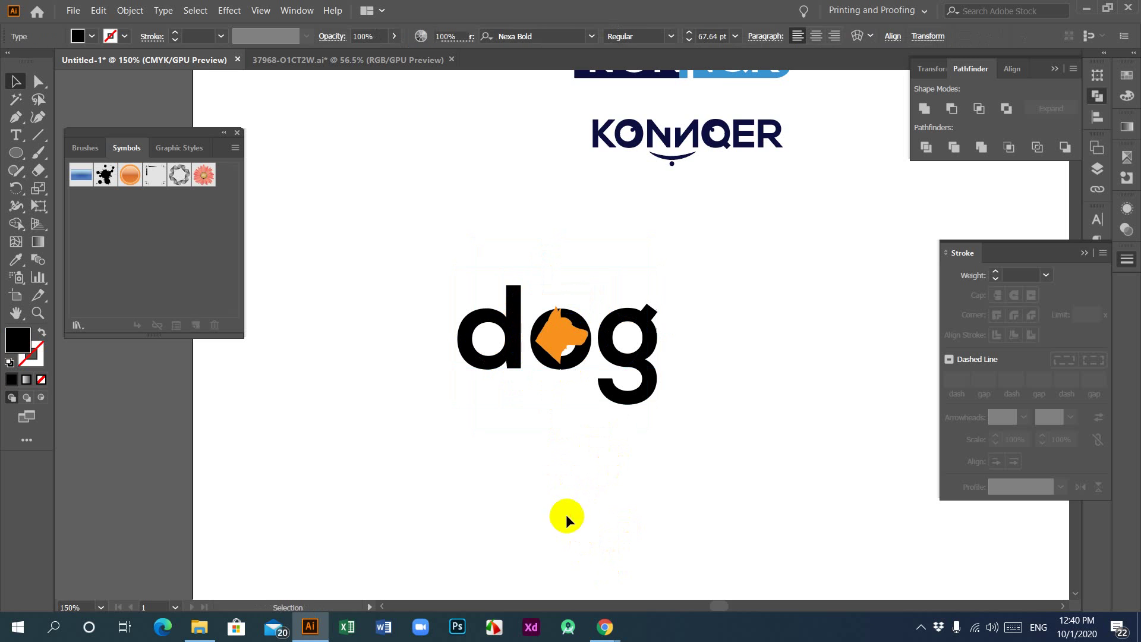
key(ctrl+equal)
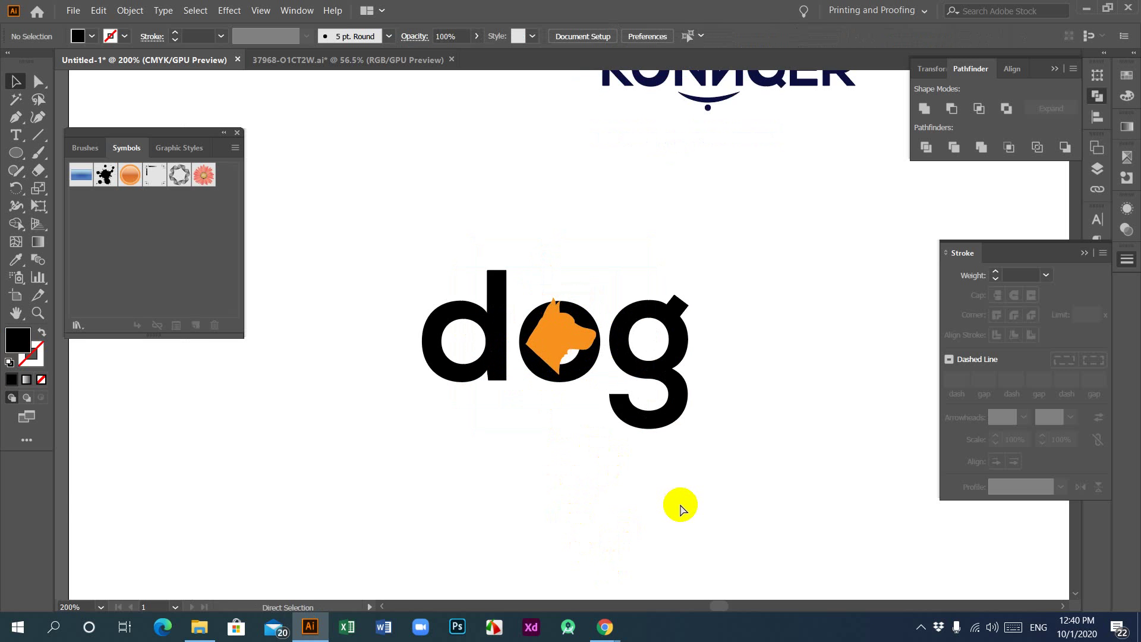
Try changing the "dog" text to uppercase, and undo the case change.
key(ctrl+equal)
click(443, 379)
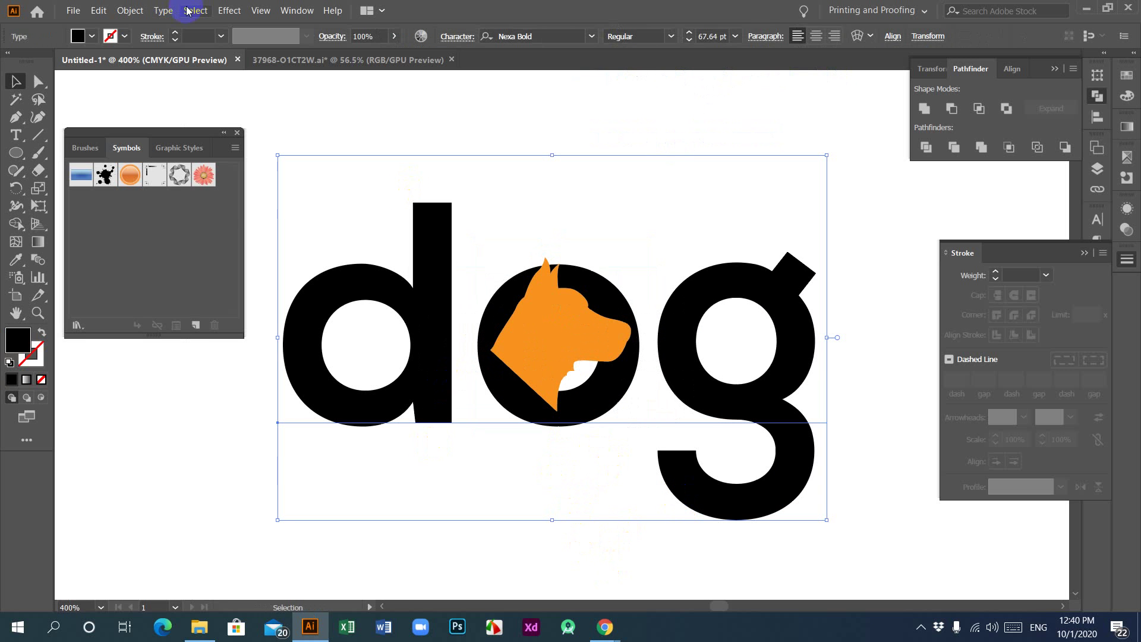
click(163, 11)
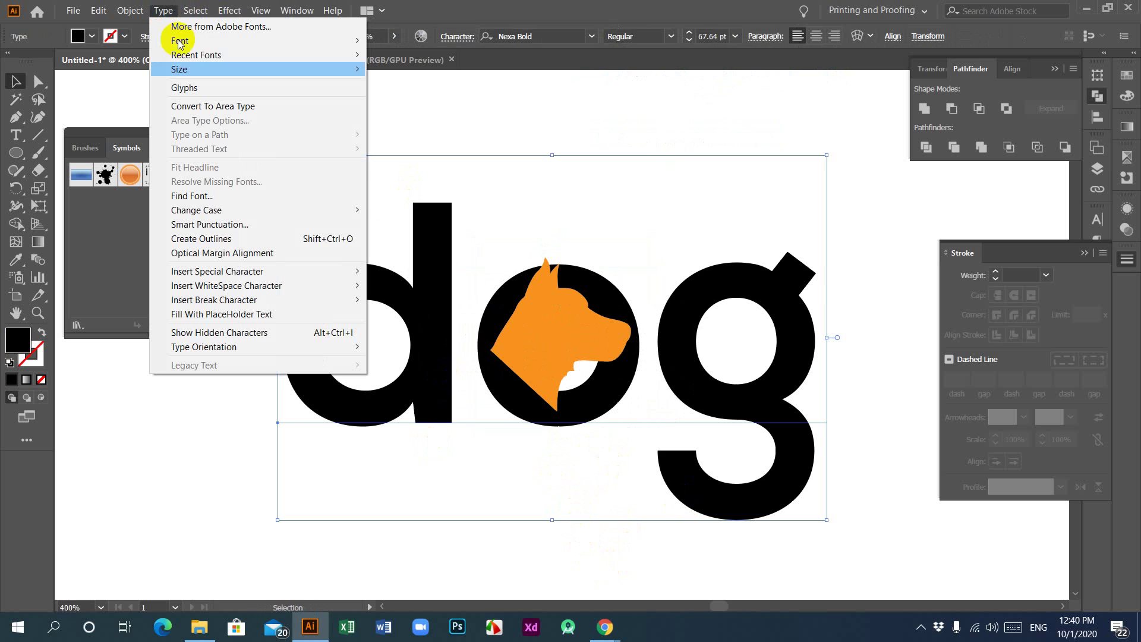
mouse_move(309, 216)
click(391, 210)
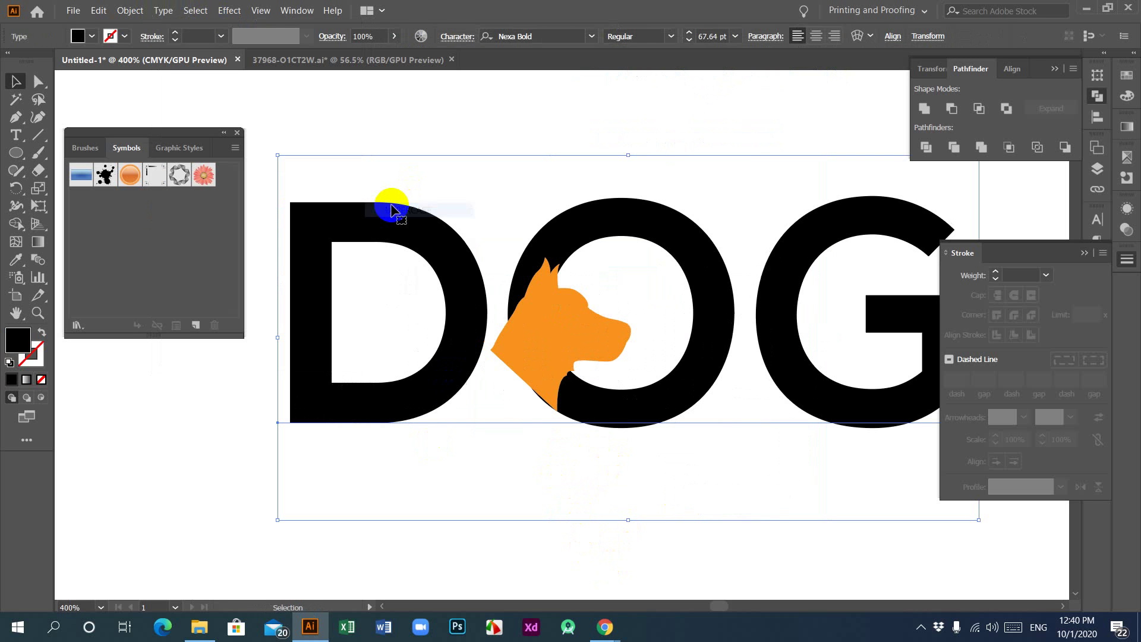
key(a)
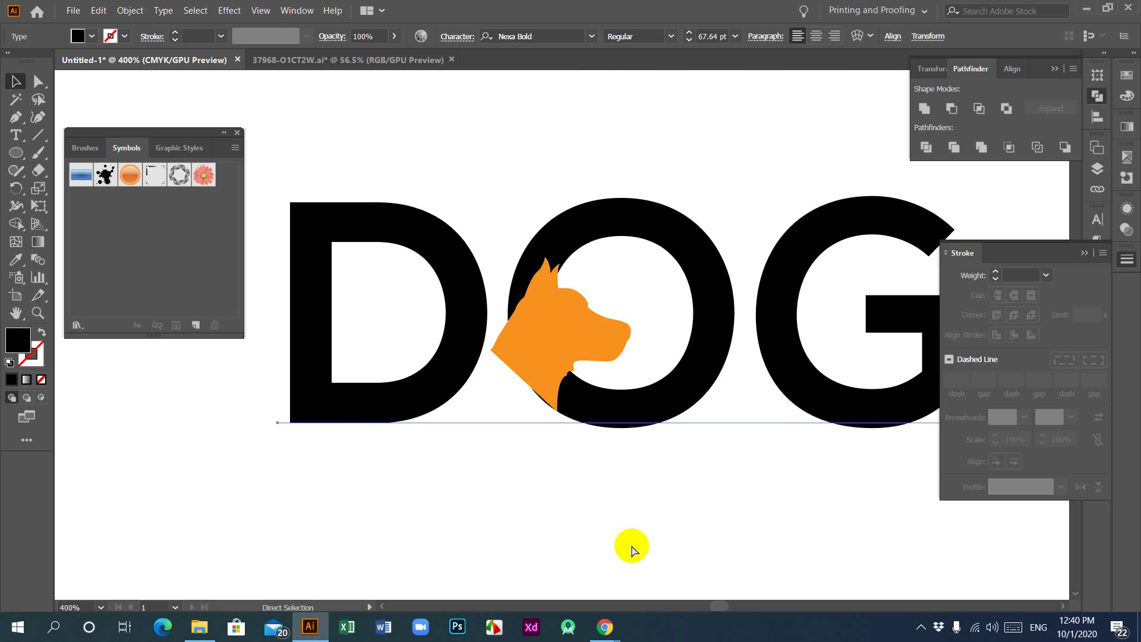
key(ctrl+minus)
key(ctrl+minus)
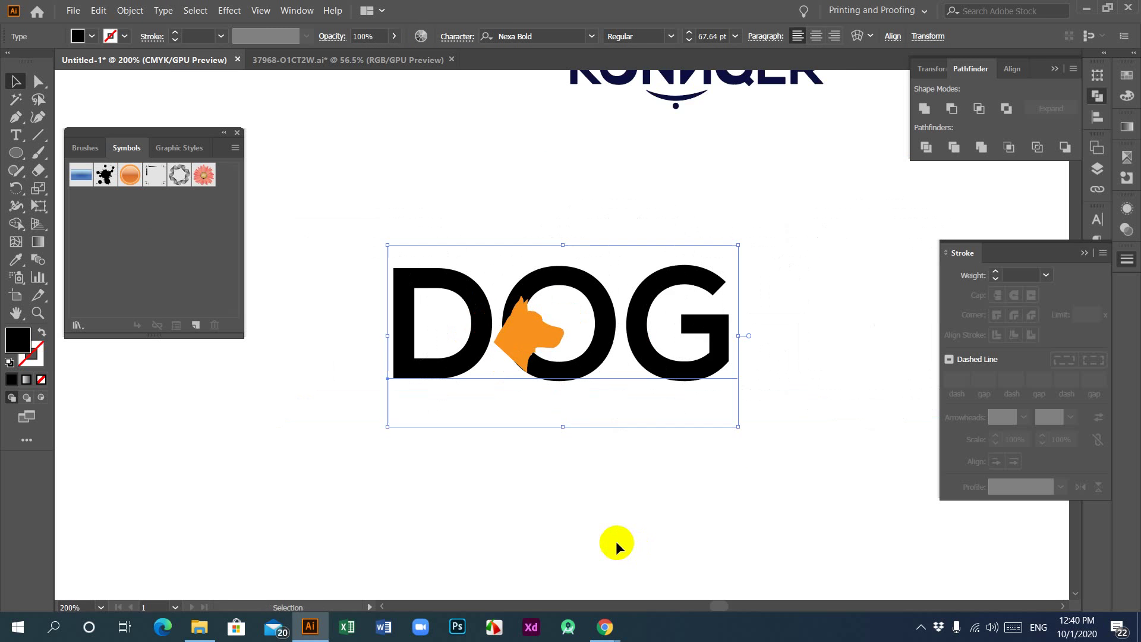
key(ctrl+z)
key(v)
click(497, 504)
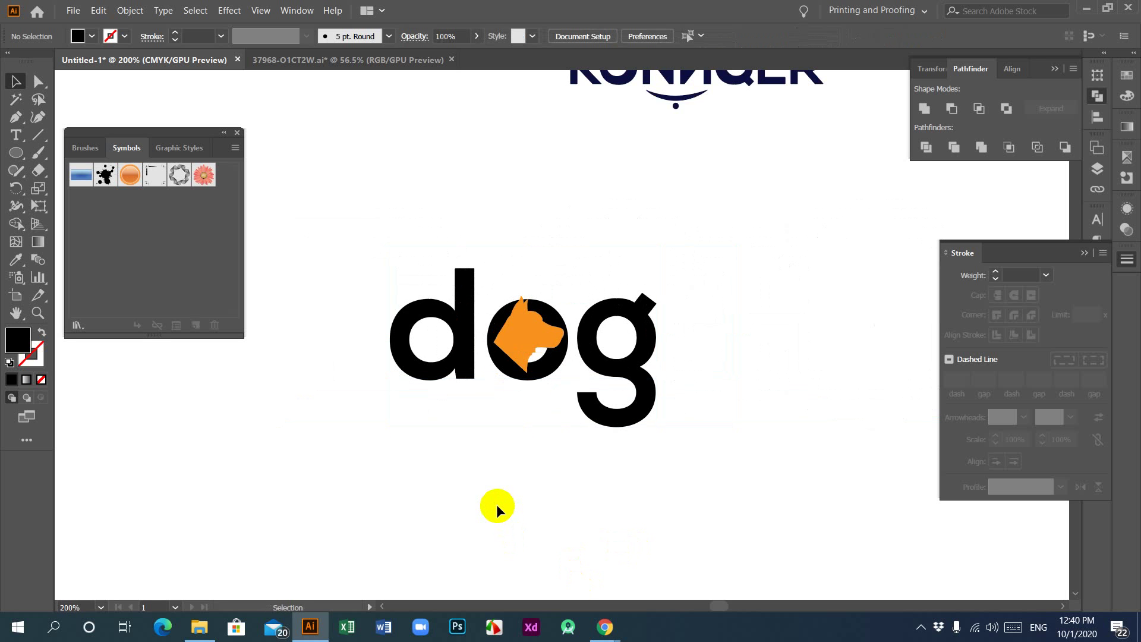
Replace the lowercase d of the "dog" text with a capital D.
click(459, 365)
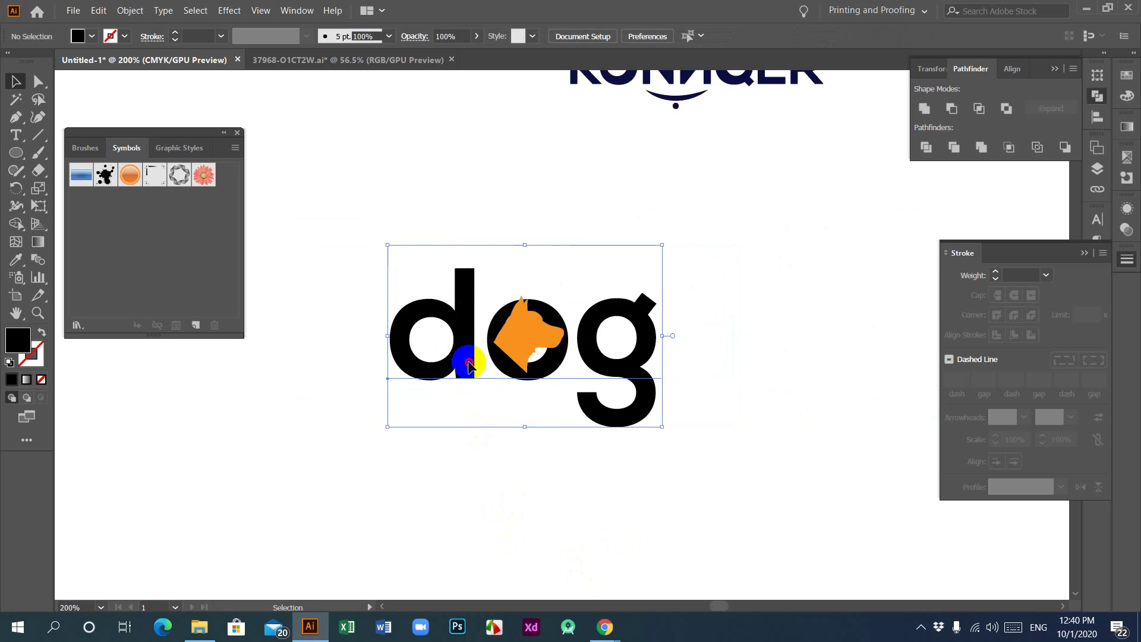
double_click(482, 353)
drag(482, 354, 327, 355)
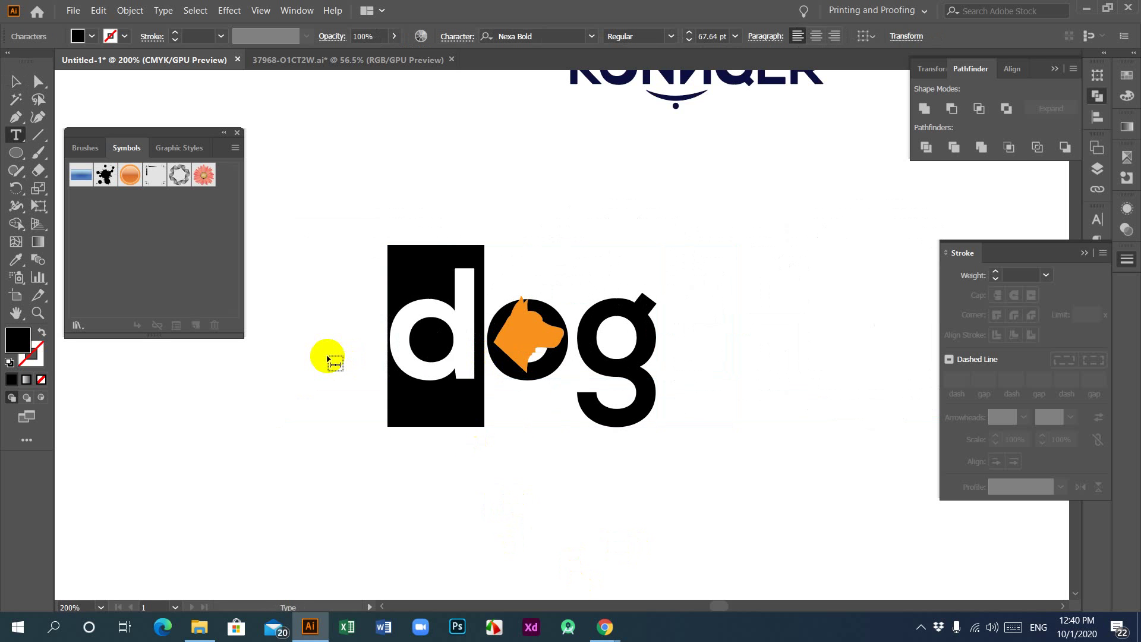
text(D)
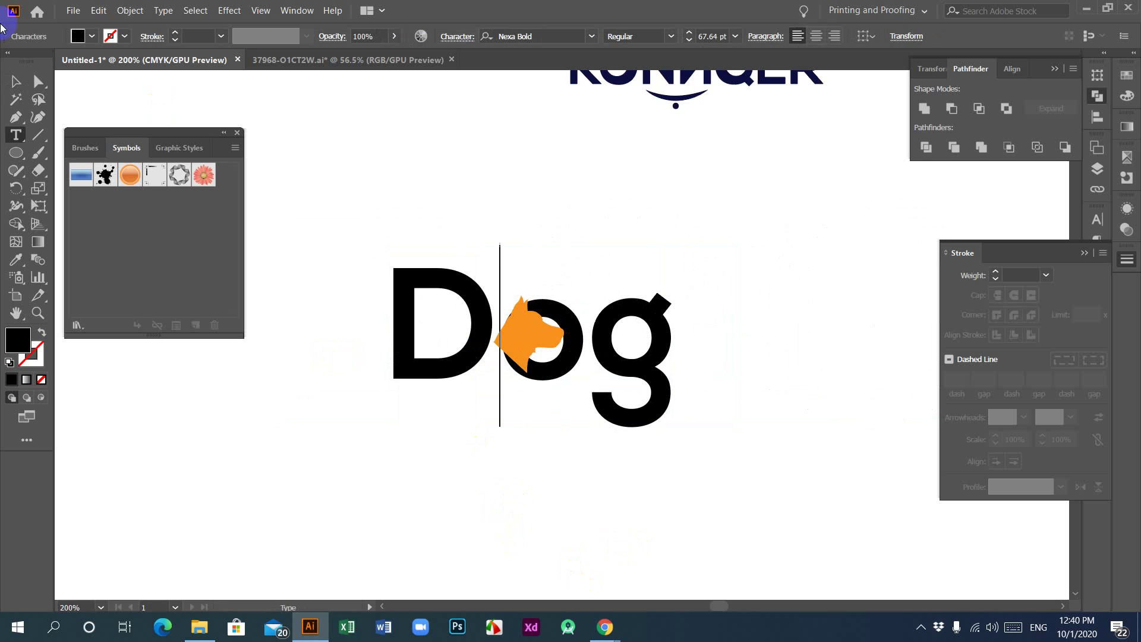
click(16, 82)
click(586, 442)
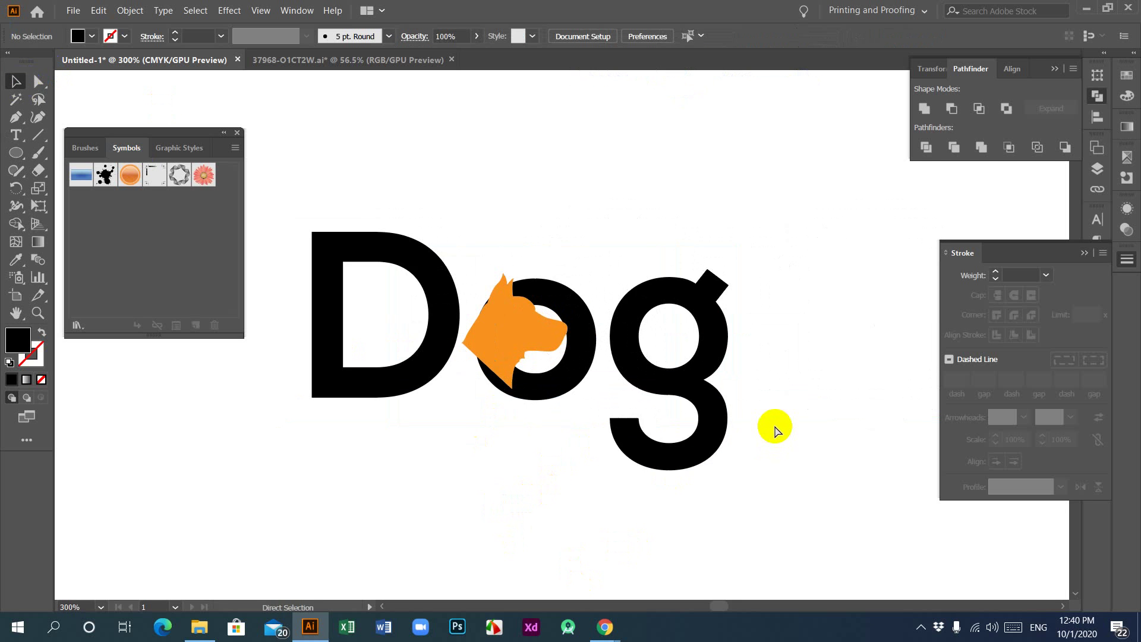
Move the orange dog head out of the letter o into the empty space above the "Dog" text.
key(ctrl+plus)
click(511, 335)
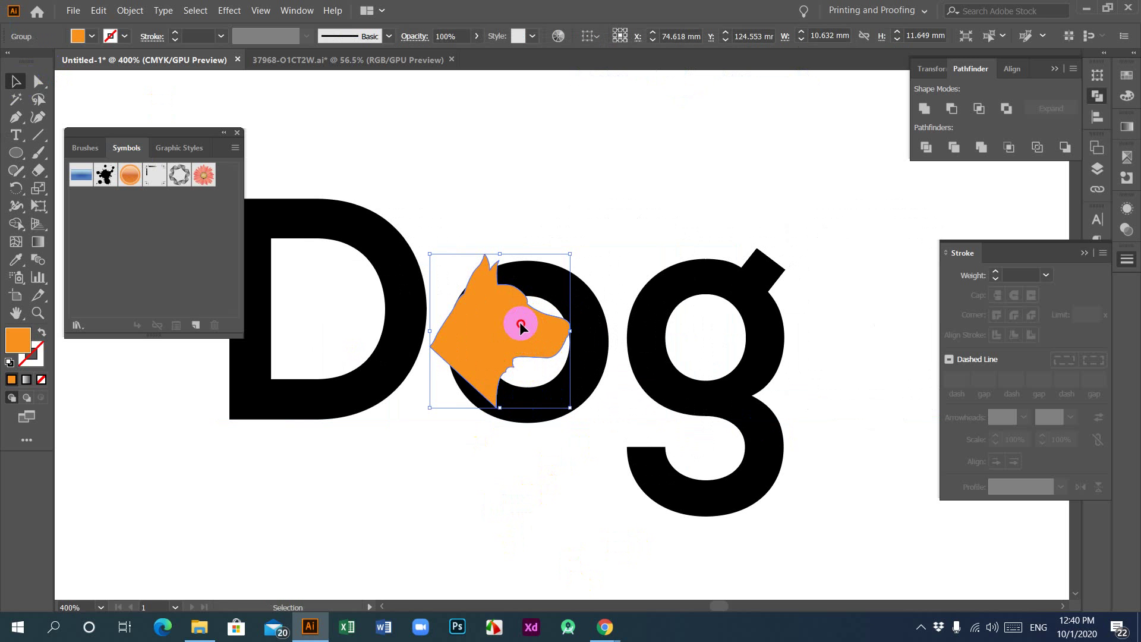
drag(519, 322, 636, 146)
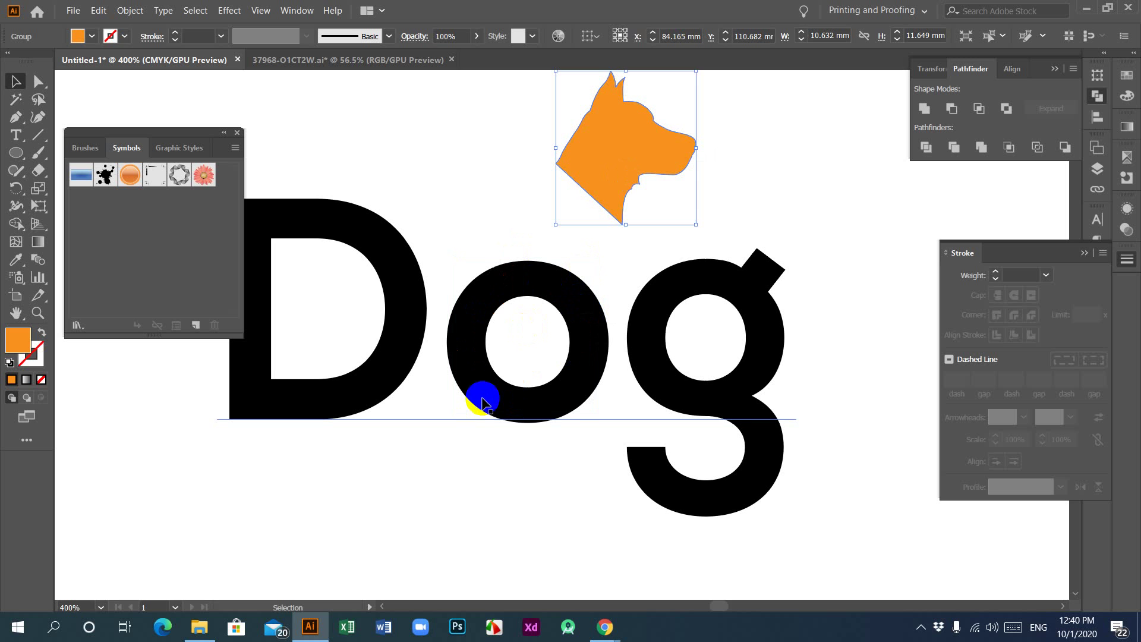
click(16, 152)
click(487, 287)
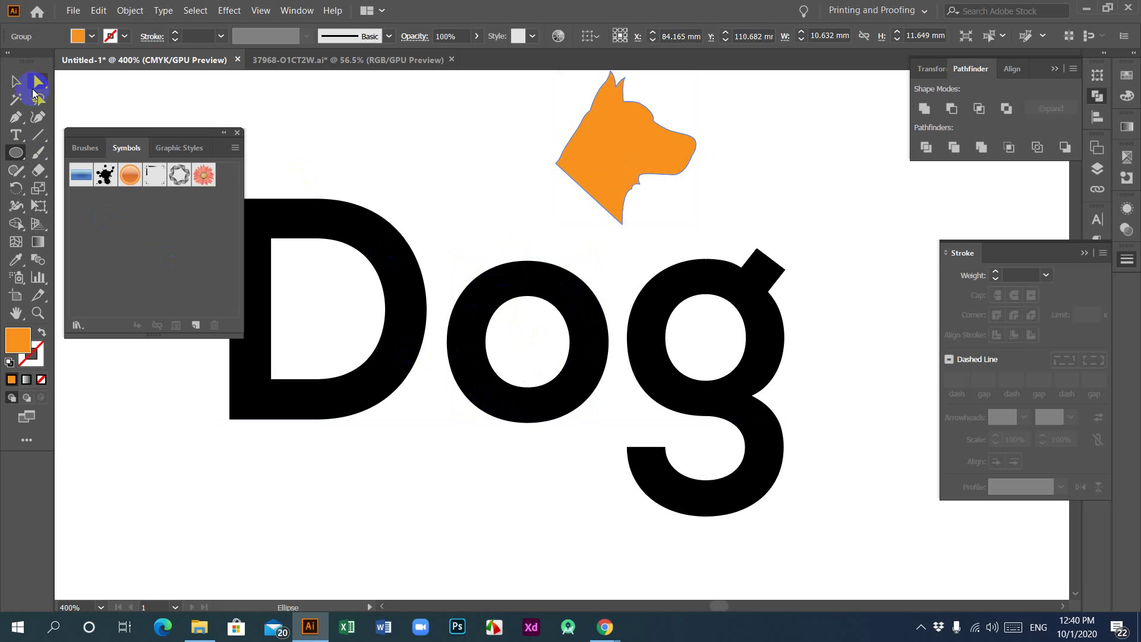
Convert the "Dog" text to outlines and ungroup it into separate letter shapes.
click(15, 81)
click(474, 310)
right_click(474, 309)
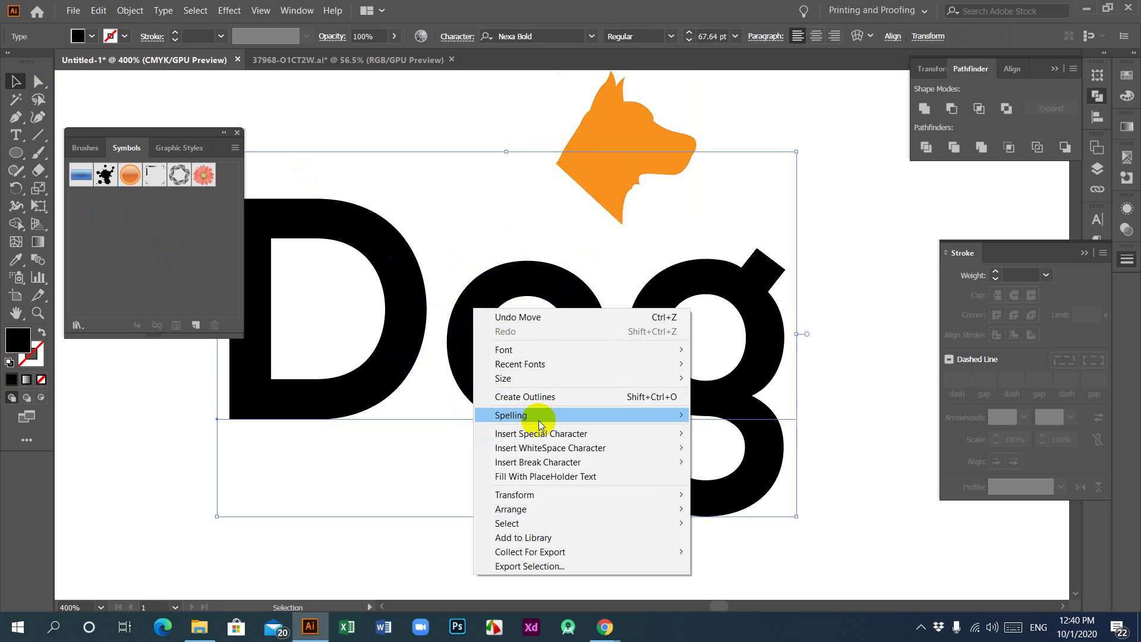
click(539, 399)
right_click(472, 377)
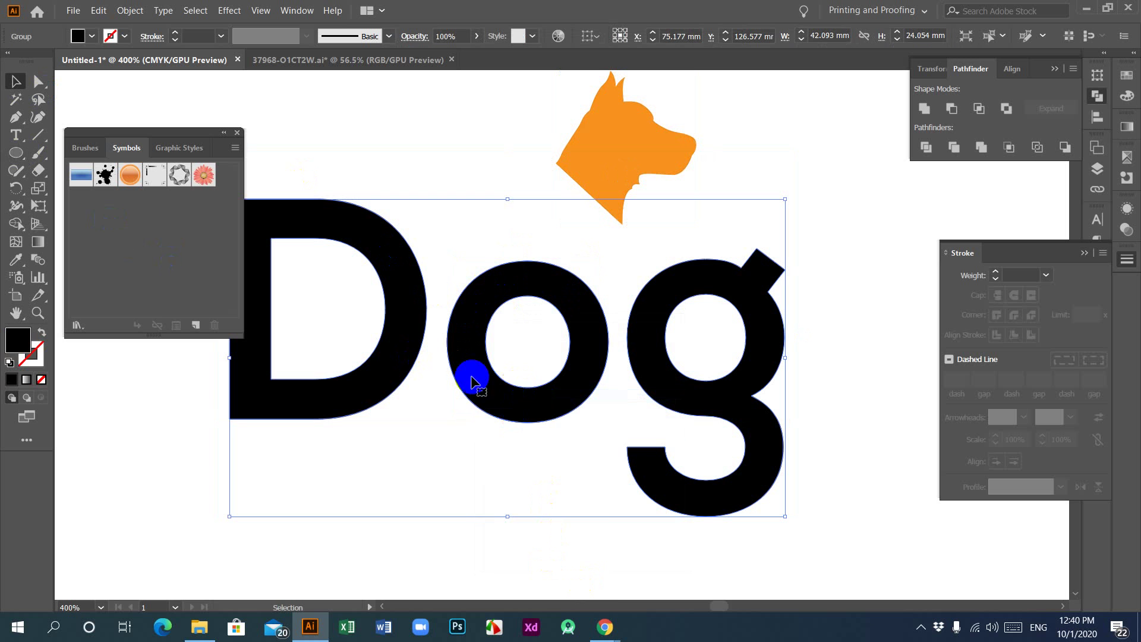
click(531, 486)
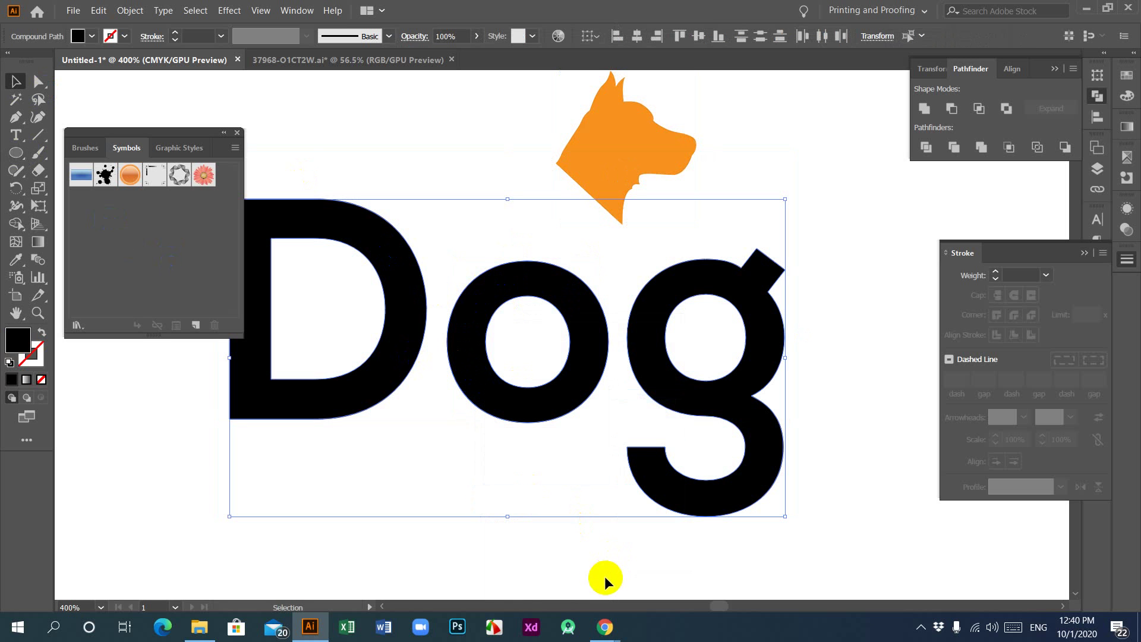
click(604, 545)
Draw a circle about 8.5 mm wide over the centre of the o and unite both into a solid disc.
click(524, 402)
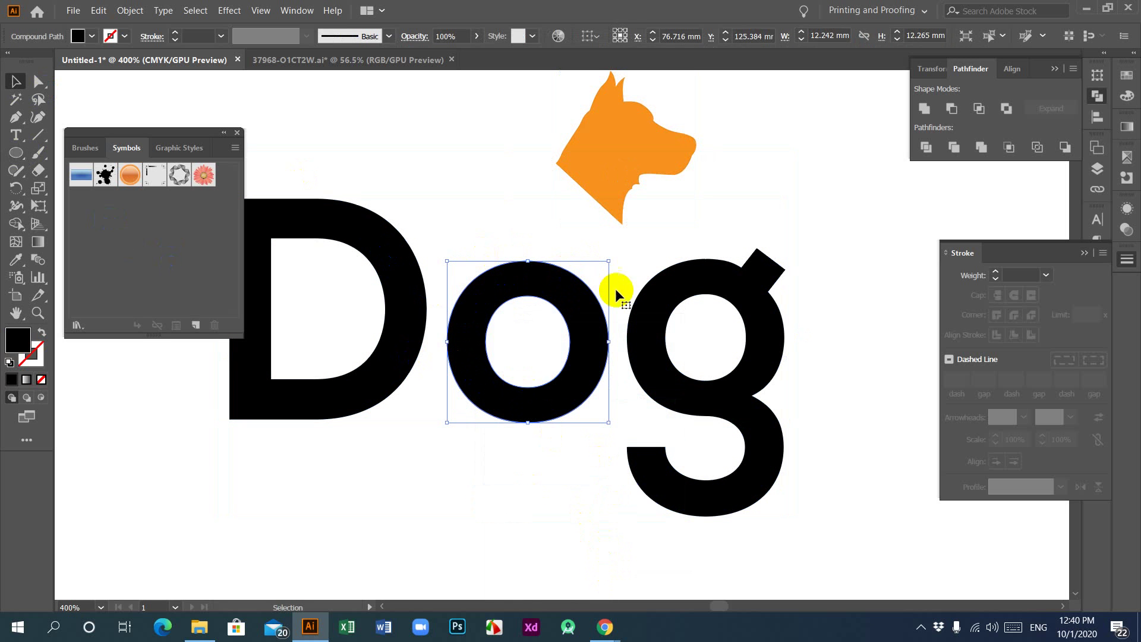
drag(16, 152, 71, 186)
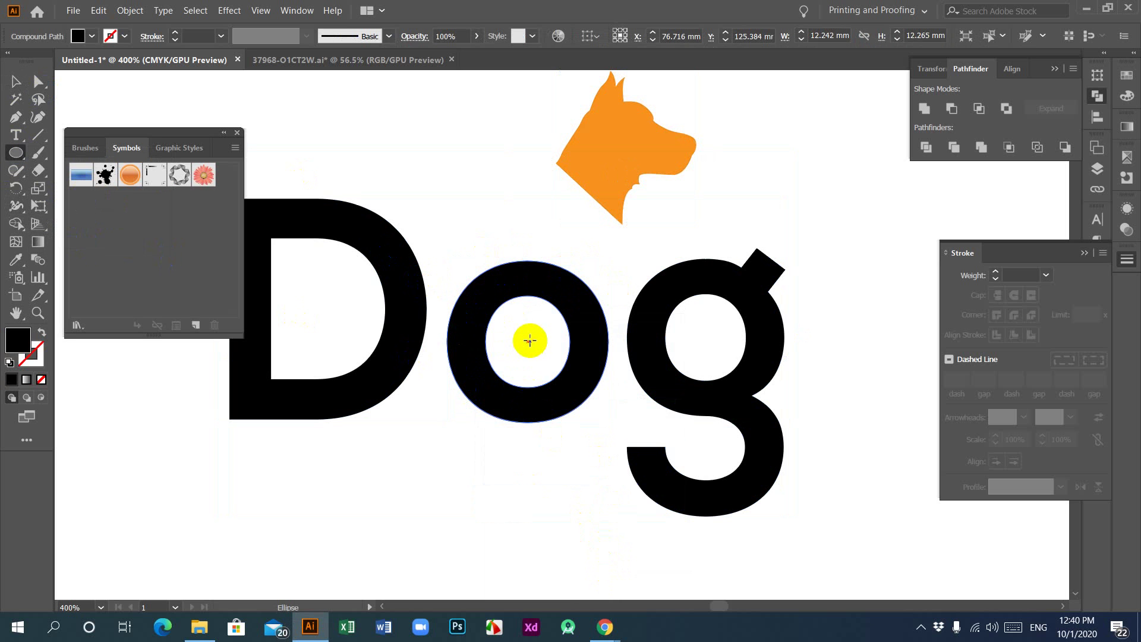
drag(528, 341, 585, 398)
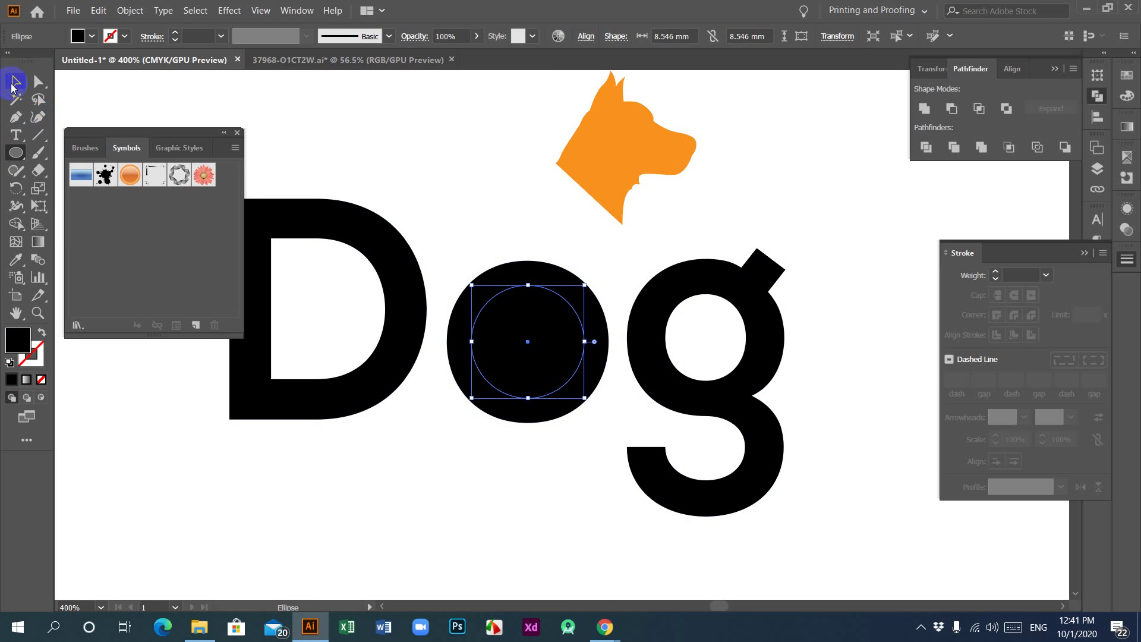
click(13, 86)
drag(467, 225, 555, 336)
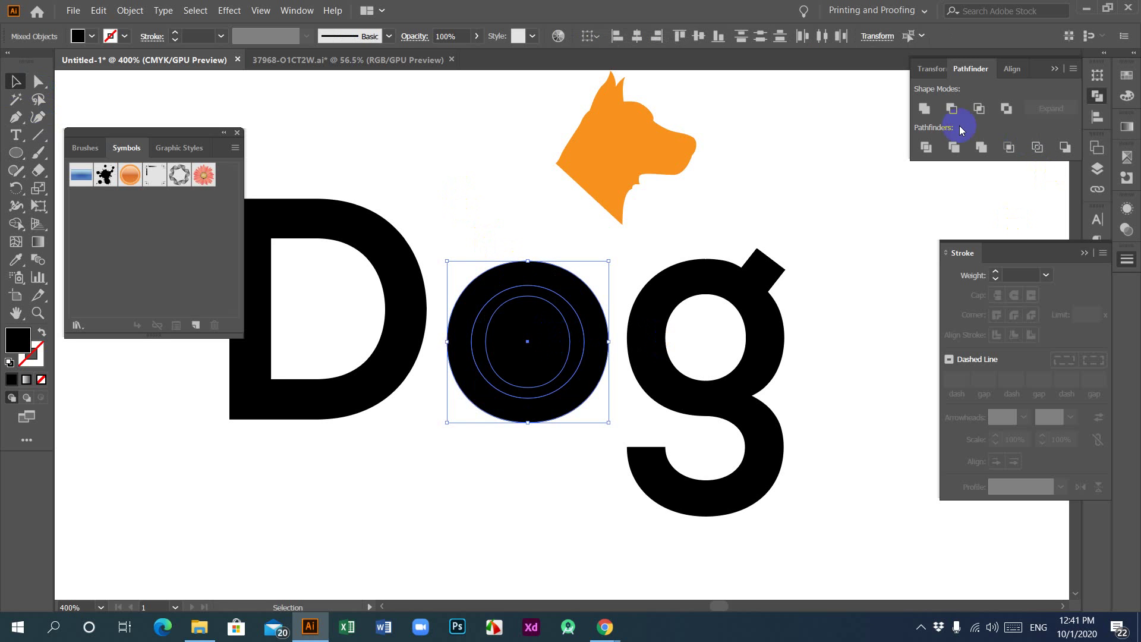
click(924, 108)
click(501, 301)
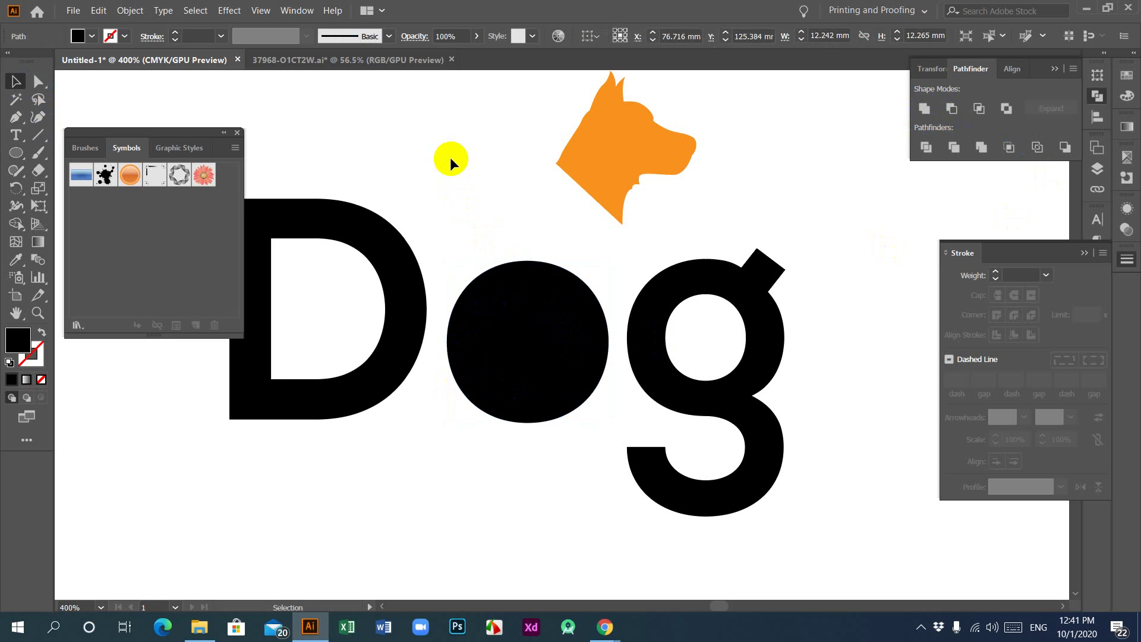
Move the orange dog head onto the black disc and scale it down to about 9.5 by 10.5 mm.
drag(619, 145, 528, 329)
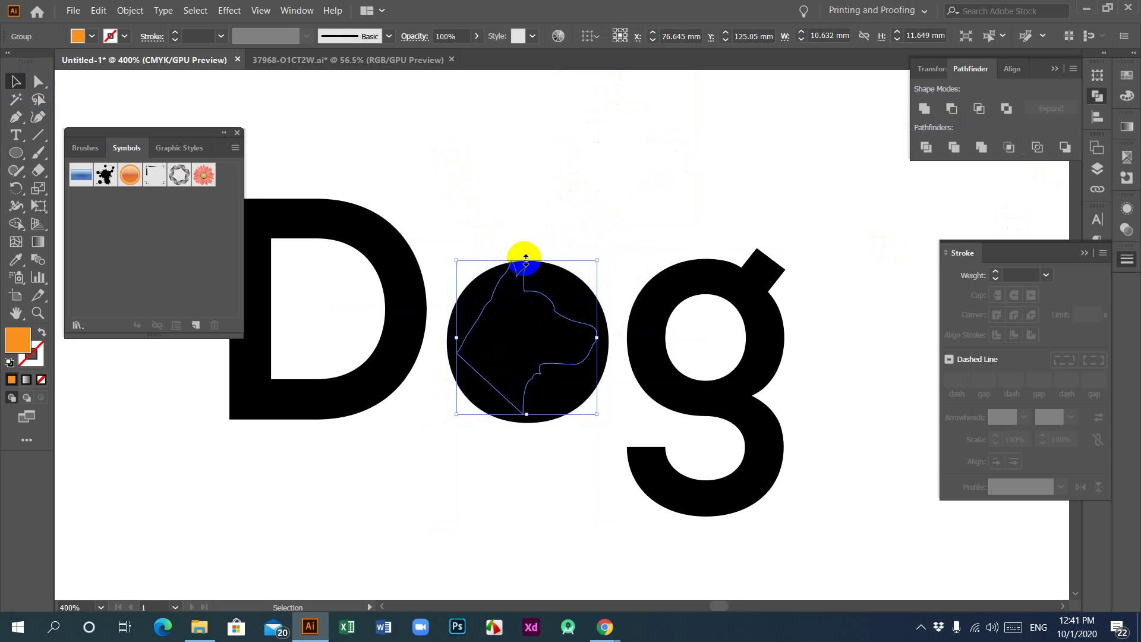
drag(525, 260, 527, 277)
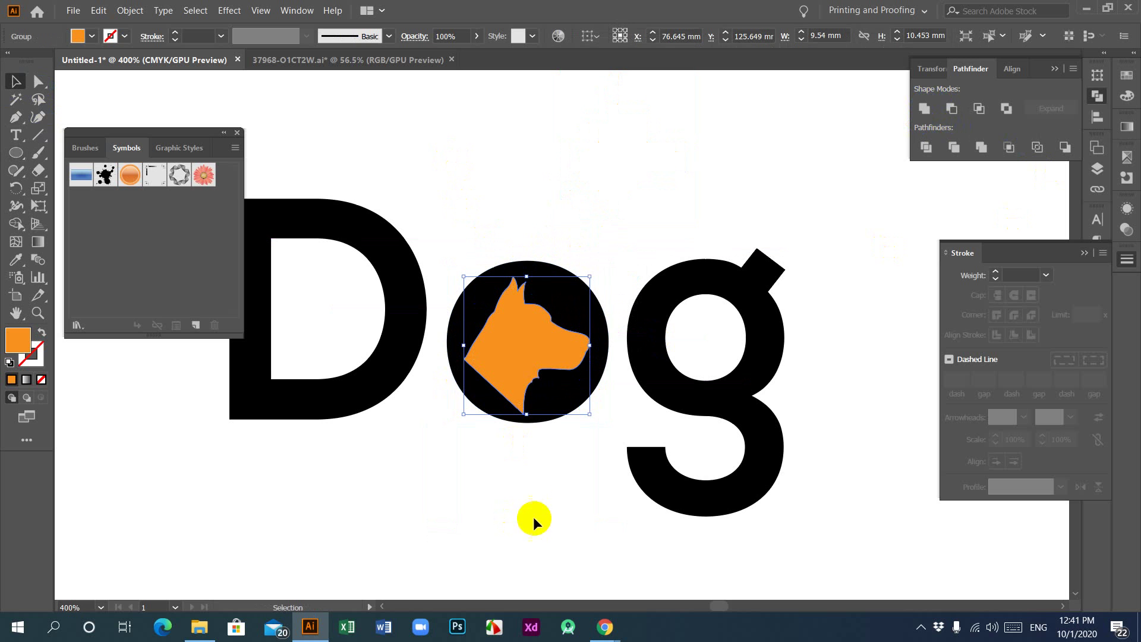
click(489, 462)
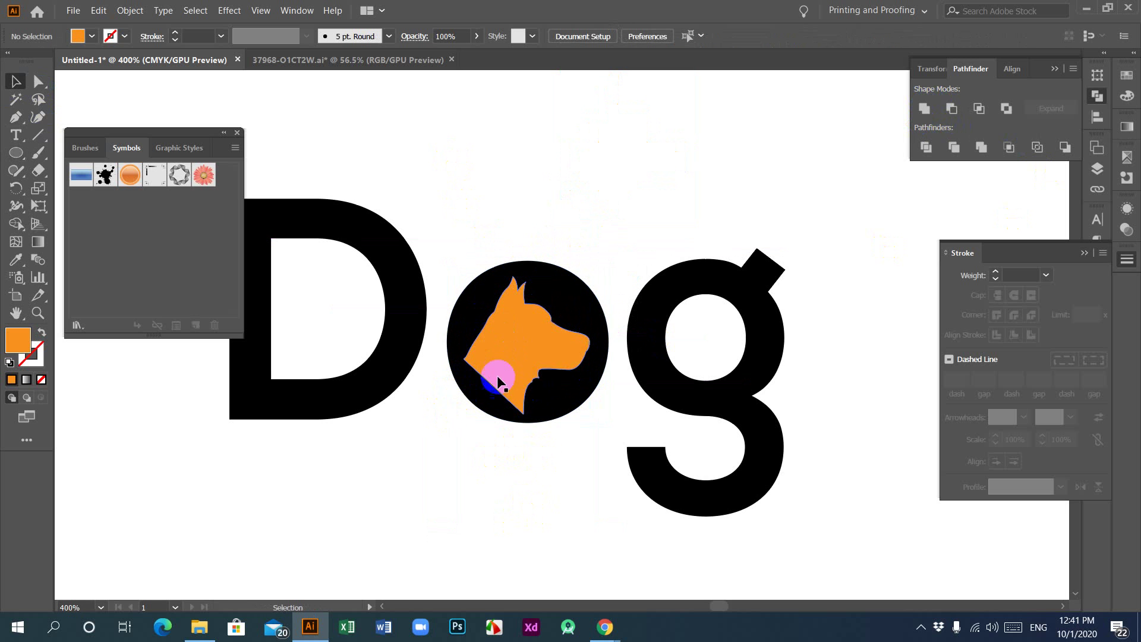
Shift the dog head so its neck overhangs the disc's lower-left edge, and enlarge it to about 11.7 by 12.8 mm.
drag(503, 357, 484, 377)
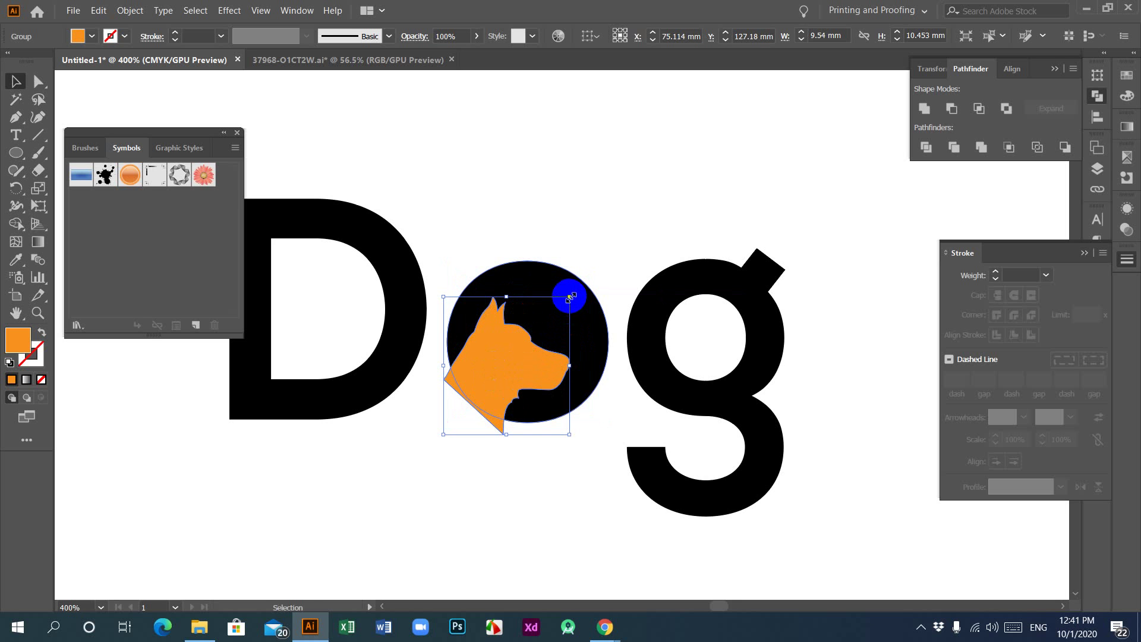
drag(569, 296, 595, 272)
click(429, 504)
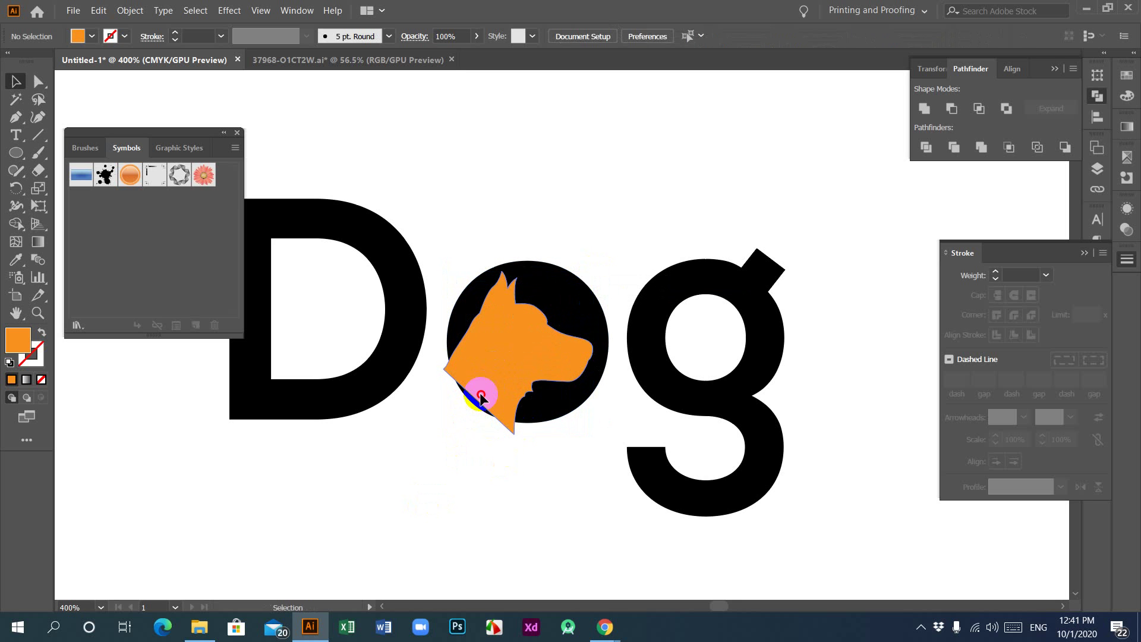
click(469, 384)
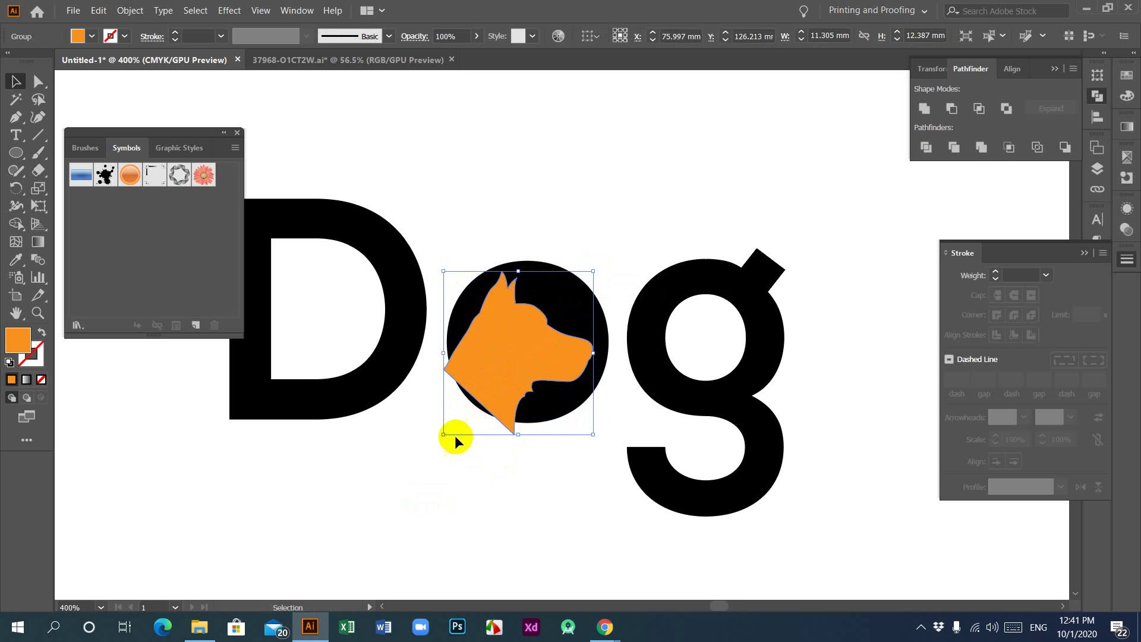
drag(444, 434, 437, 441)
click(508, 483)
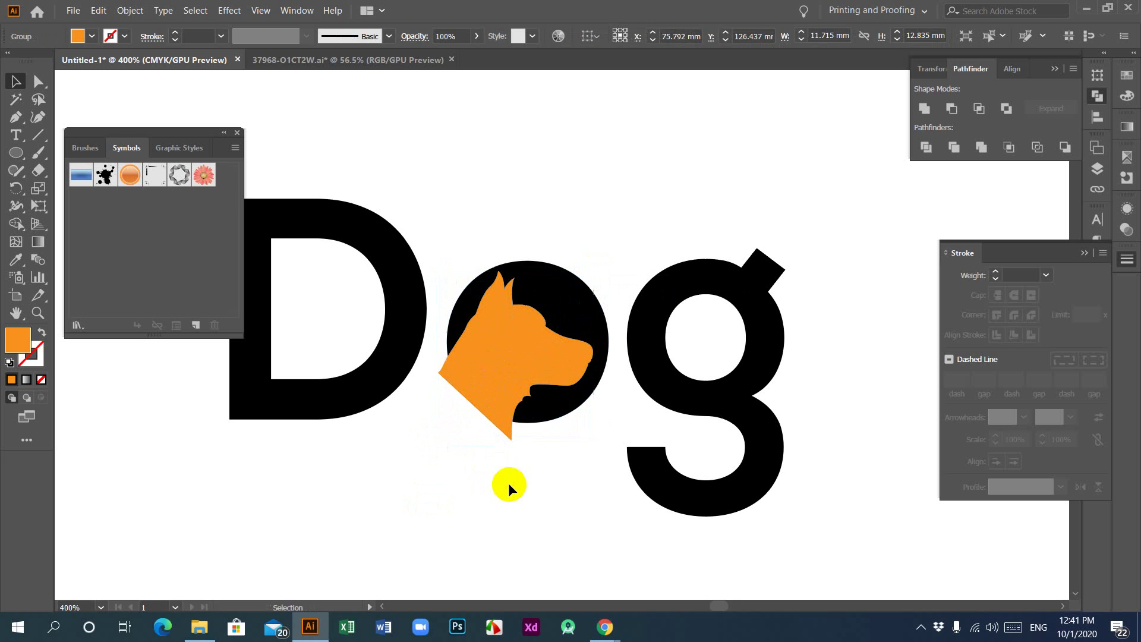
Divide the dog head and black disc with Pathfinder and ungroup the resulting pieces.
drag(470, 224, 559, 378)
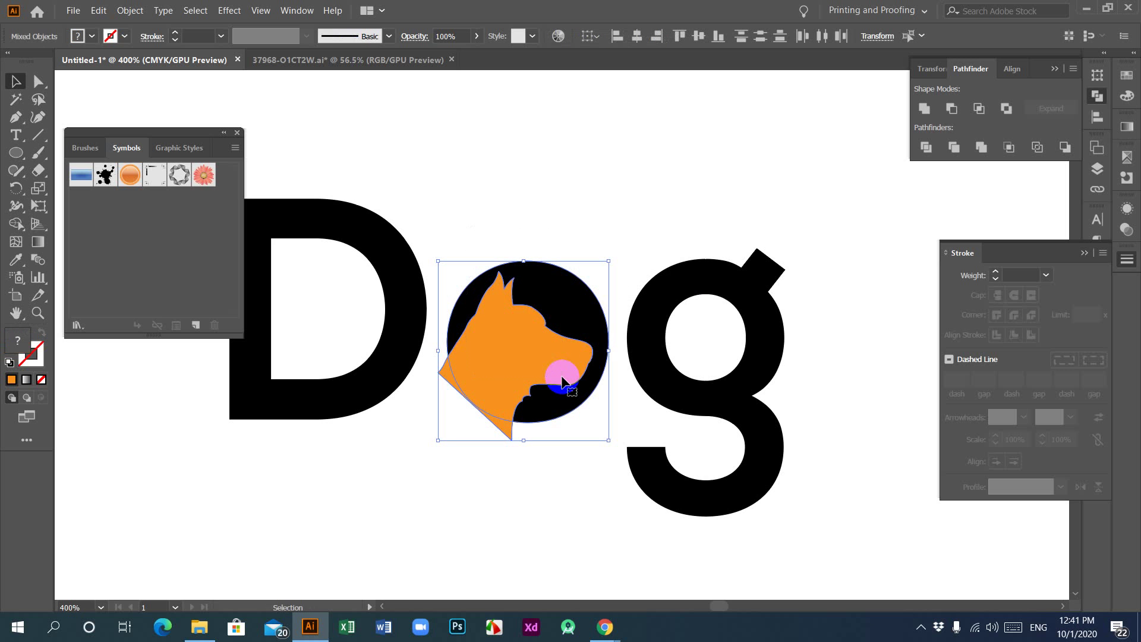
click(929, 147)
right_click(483, 299)
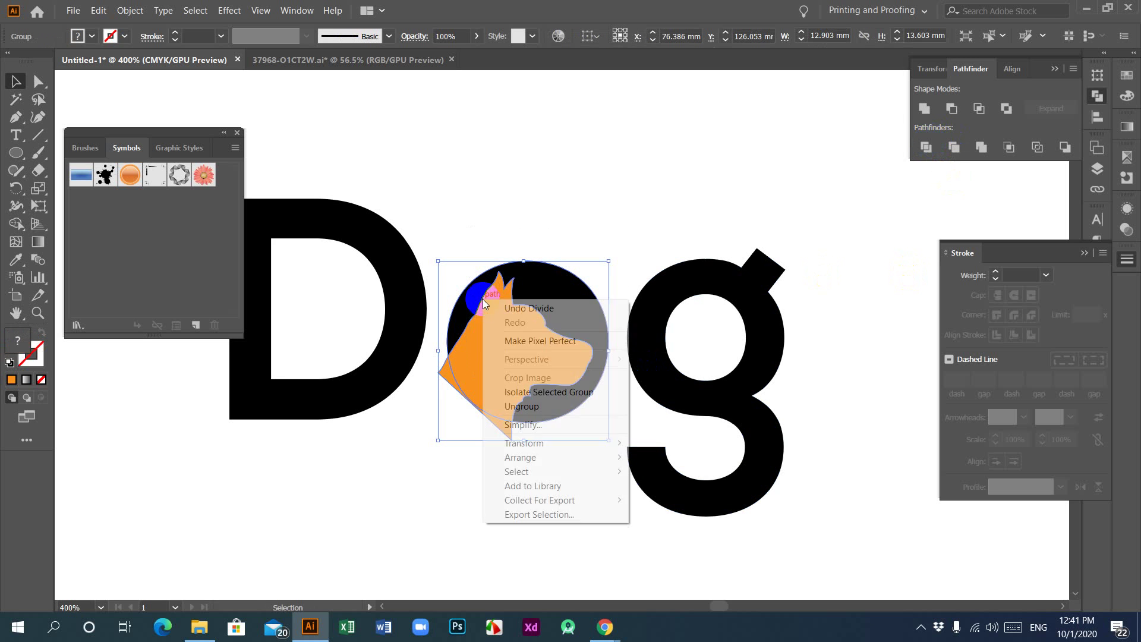
click(522, 407)
click(490, 454)
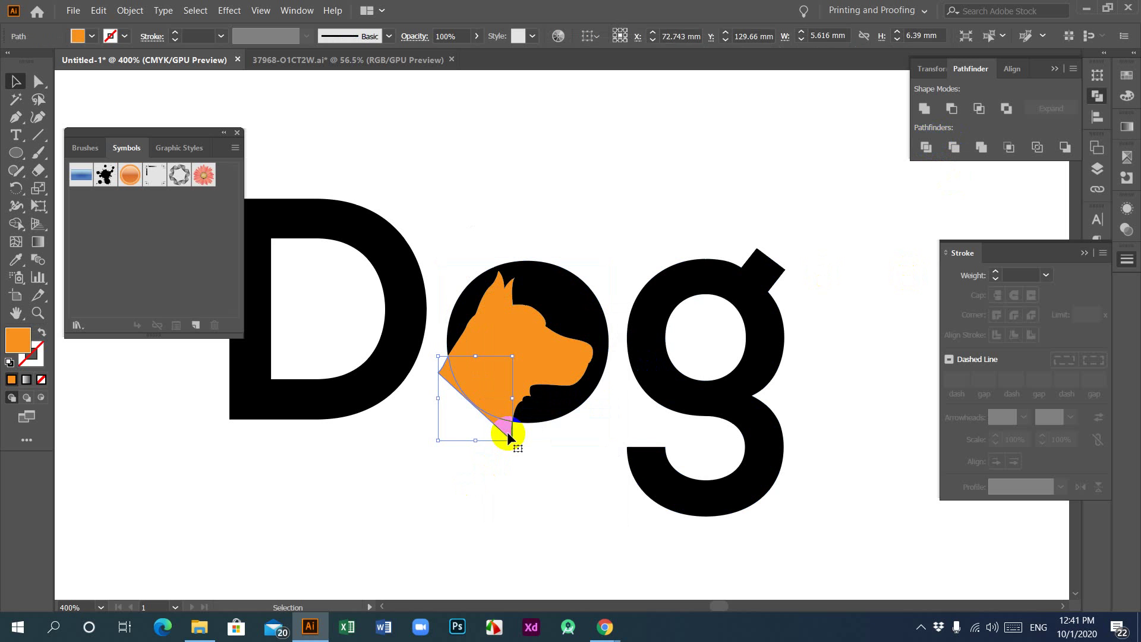
Delete the overhanging neck piece and the orange head piece, leaving a dog-head cutout in the black disc.
key(Delete)
click(511, 342)
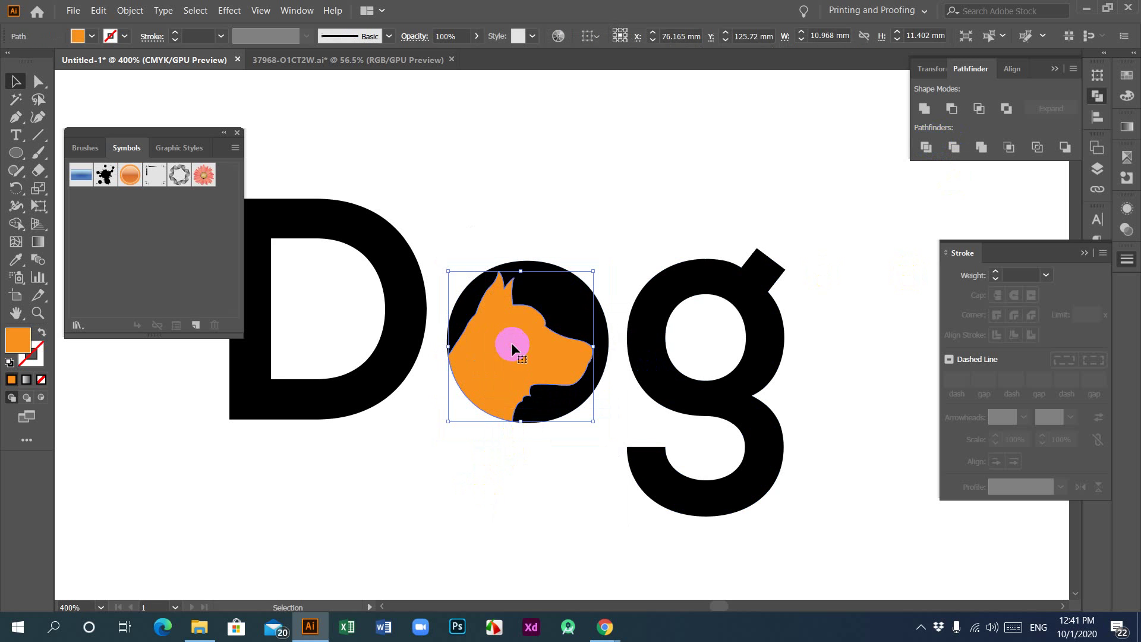
key(Delete)
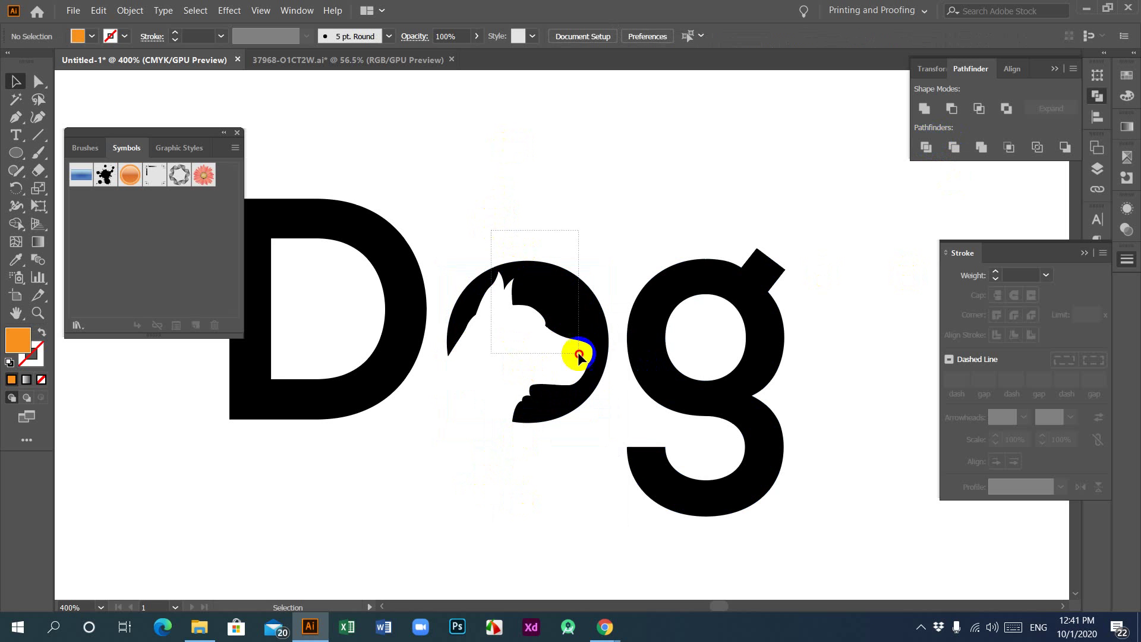
click(573, 357)
click(559, 265)
click(503, 275)
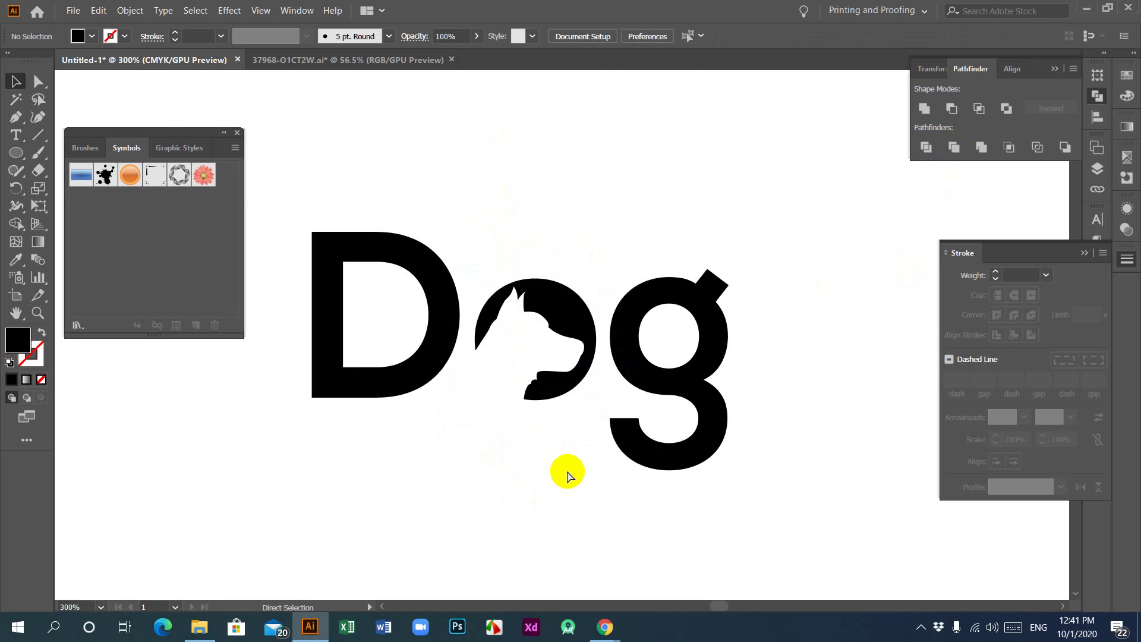
key(ctrl+minus)
key(ctrl+minus)
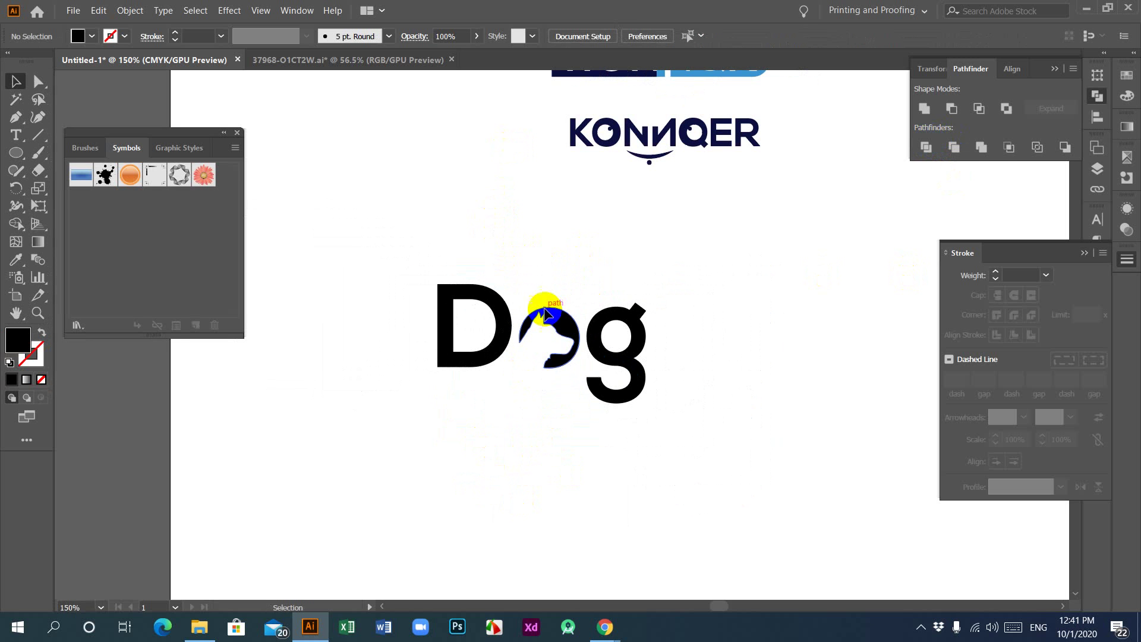
Try the complete Dog wordmark at about a third of its size, scaled around its centre.
click(546, 313)
click(558, 440)
drag(393, 238, 678, 423)
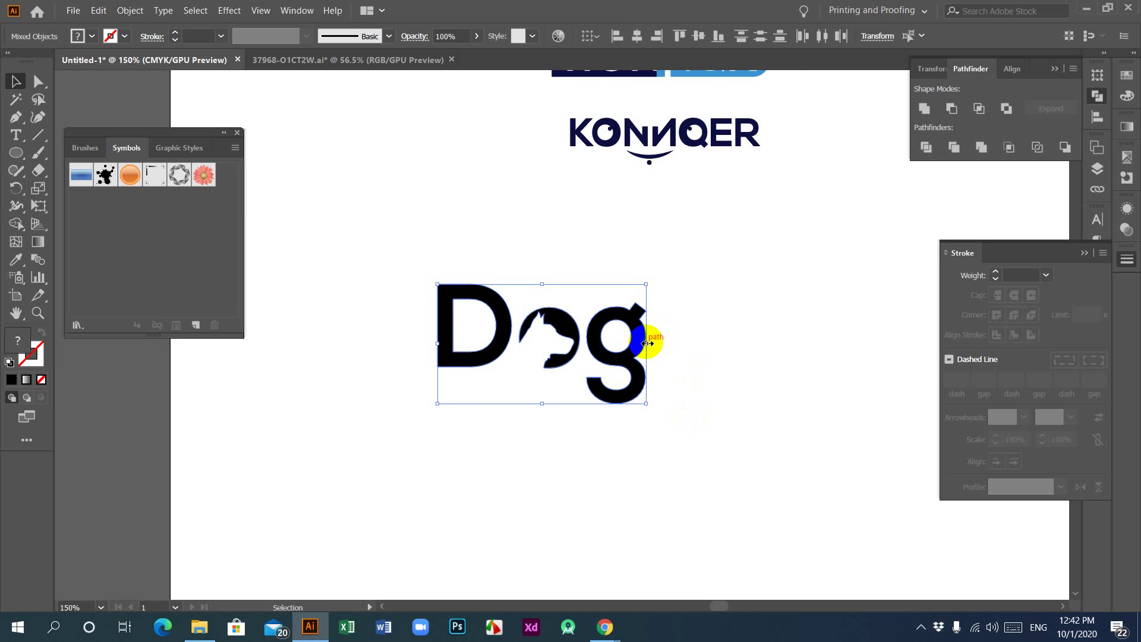
drag(647, 343, 575, 345)
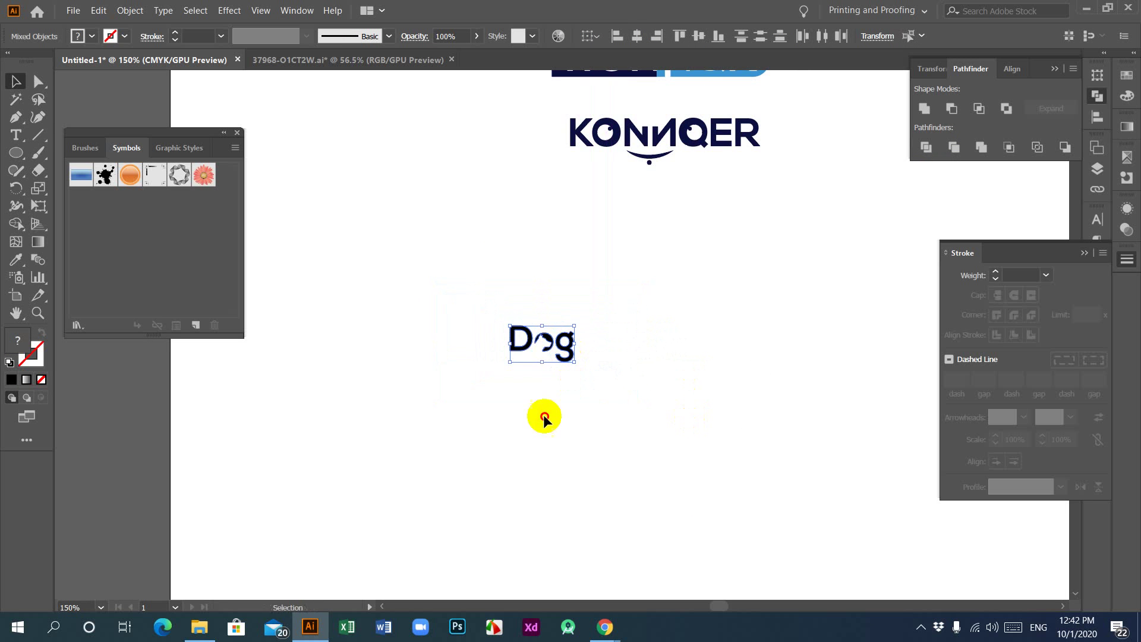
click(541, 413)
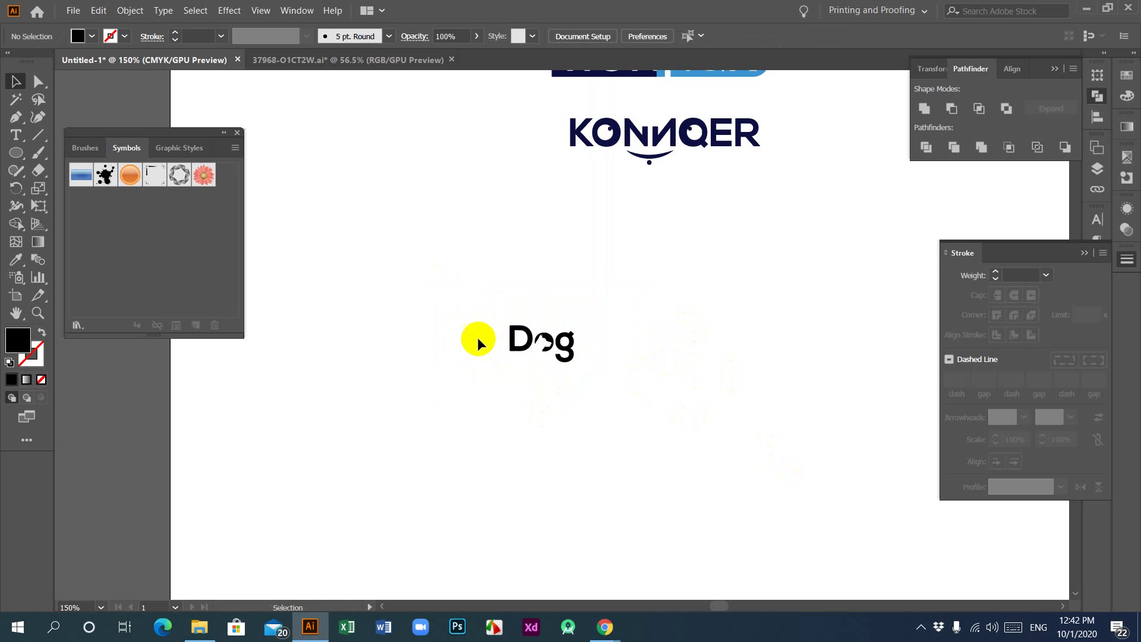
Enlarge the complete Dog wordmark around its centre to nearly twice the width of the KONNQER logo.
drag(442, 305, 704, 454)
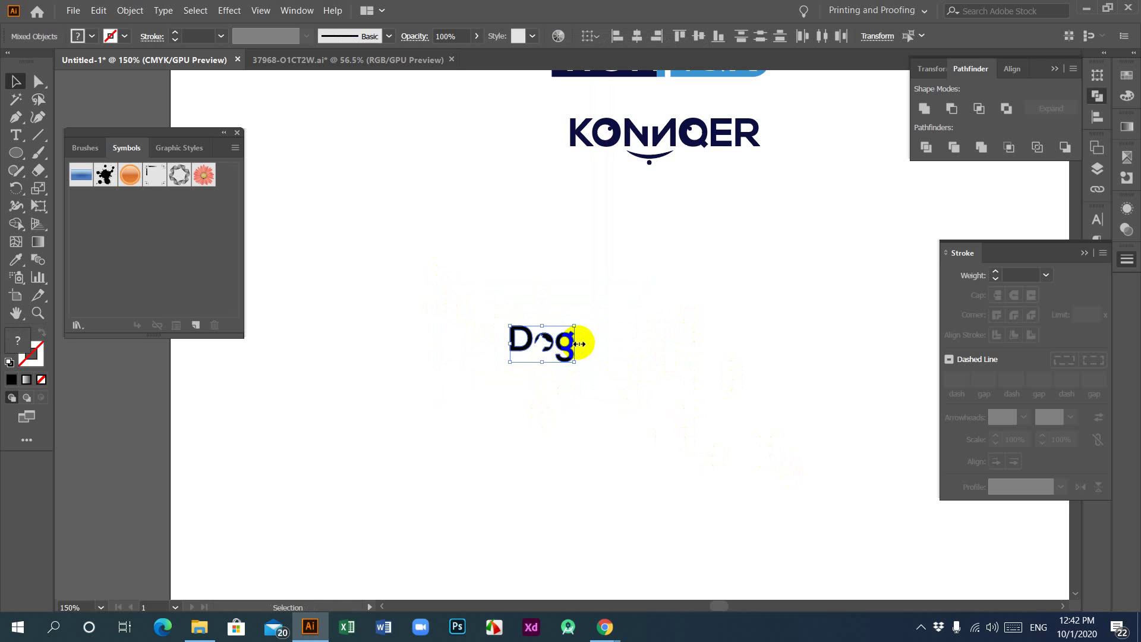
drag(575, 343, 720, 344)
click(599, 493)
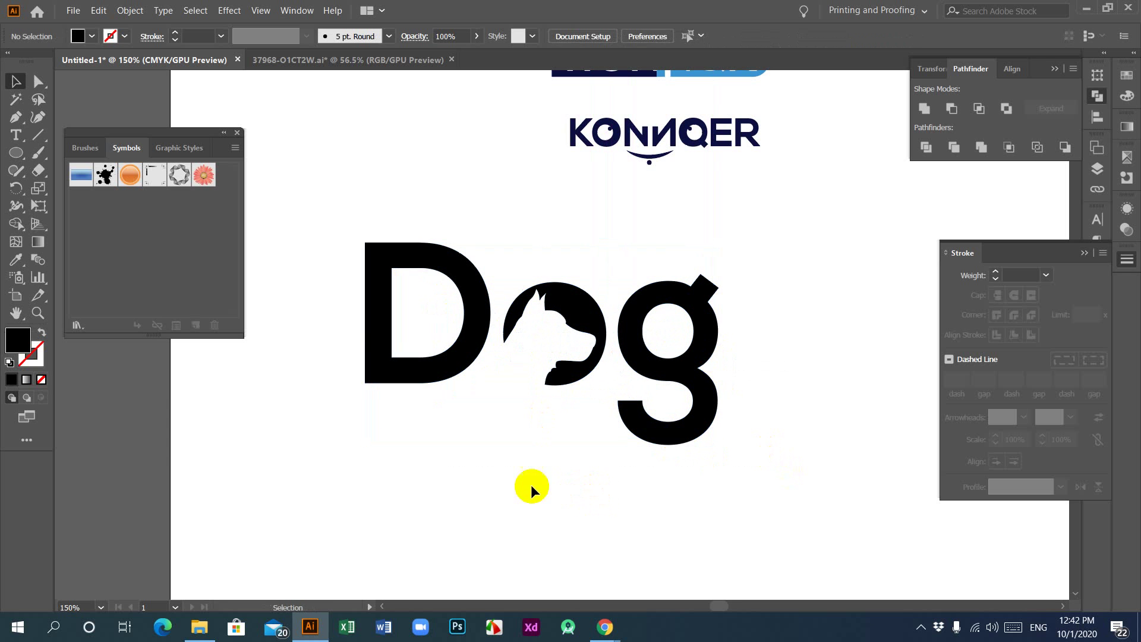
Add the tagline text "Pet care center" in 12 pt Nexa Bold just below the letter D.
drag(16, 135, 56, 137)
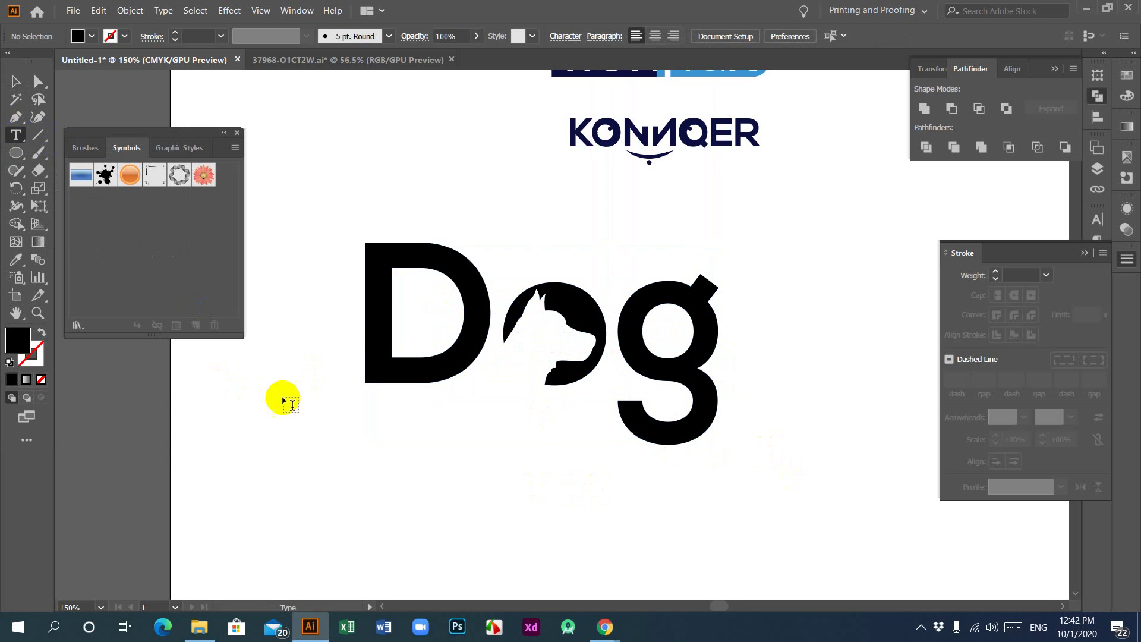
click(371, 409)
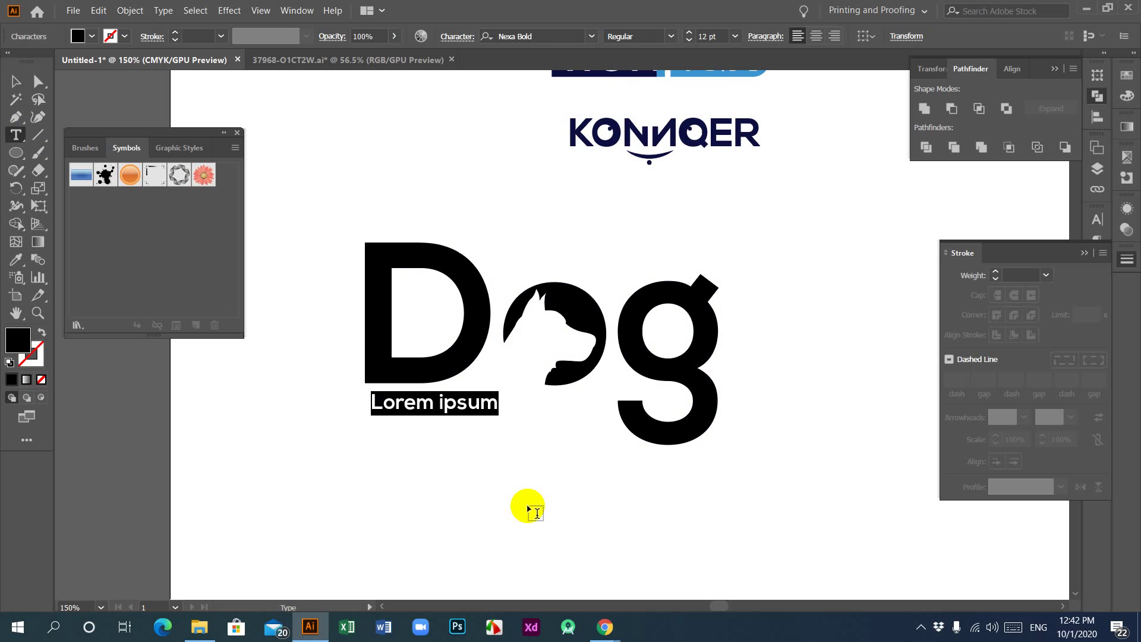
text(Pet)
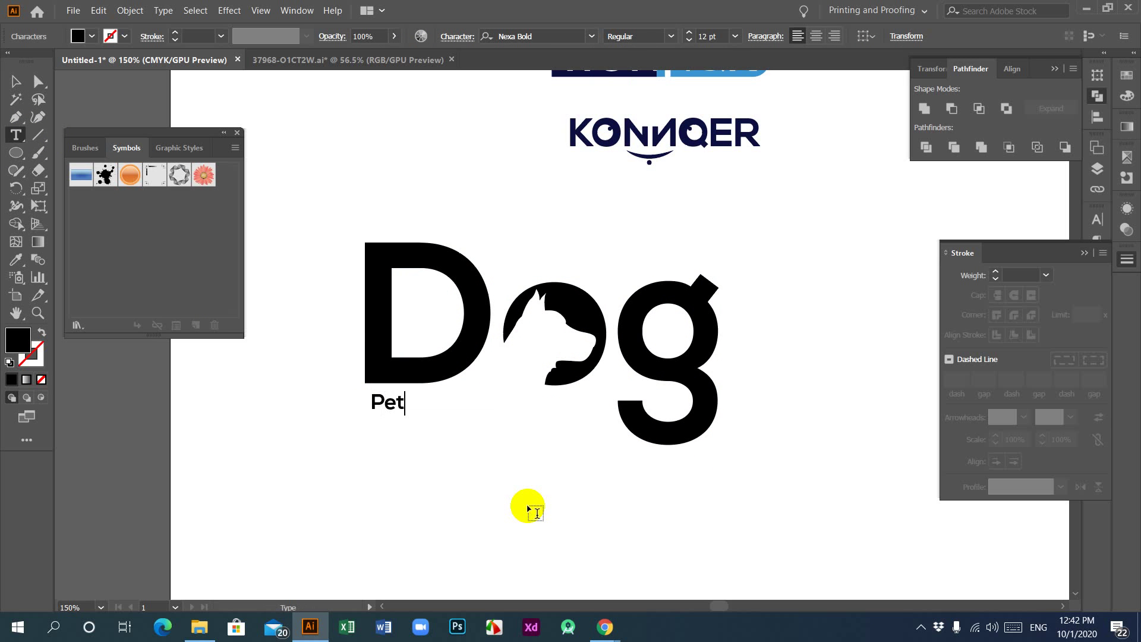
text( care center)
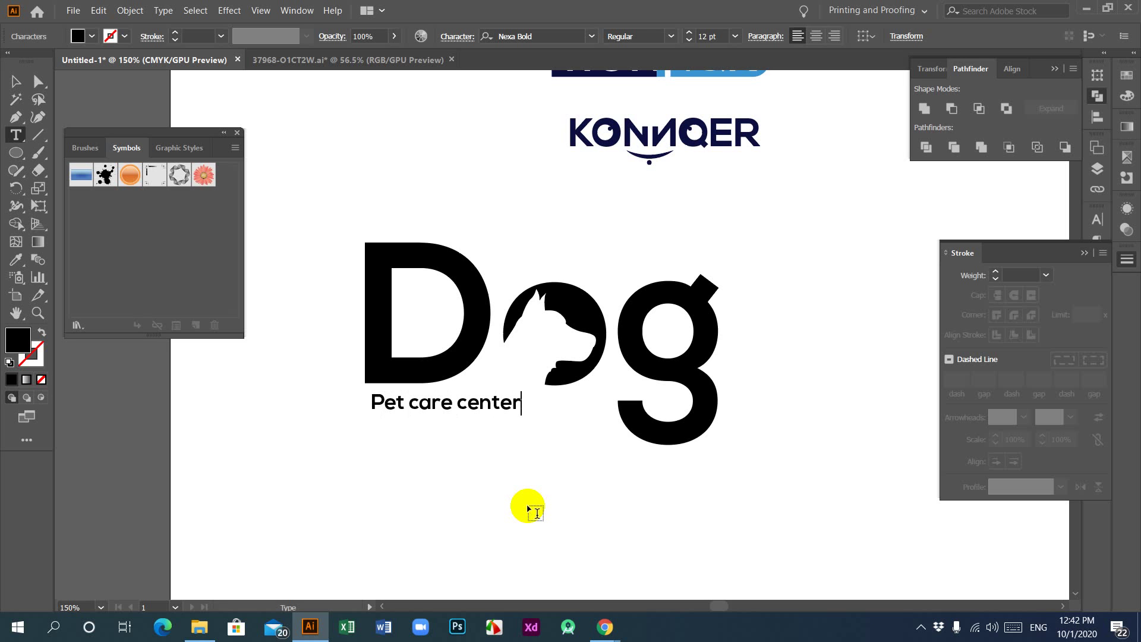
Enlarge the tagline to about 19.23 pt so it spans beneath the D and o, and nudge it slightly down.
click(14, 81)
click(373, 399)
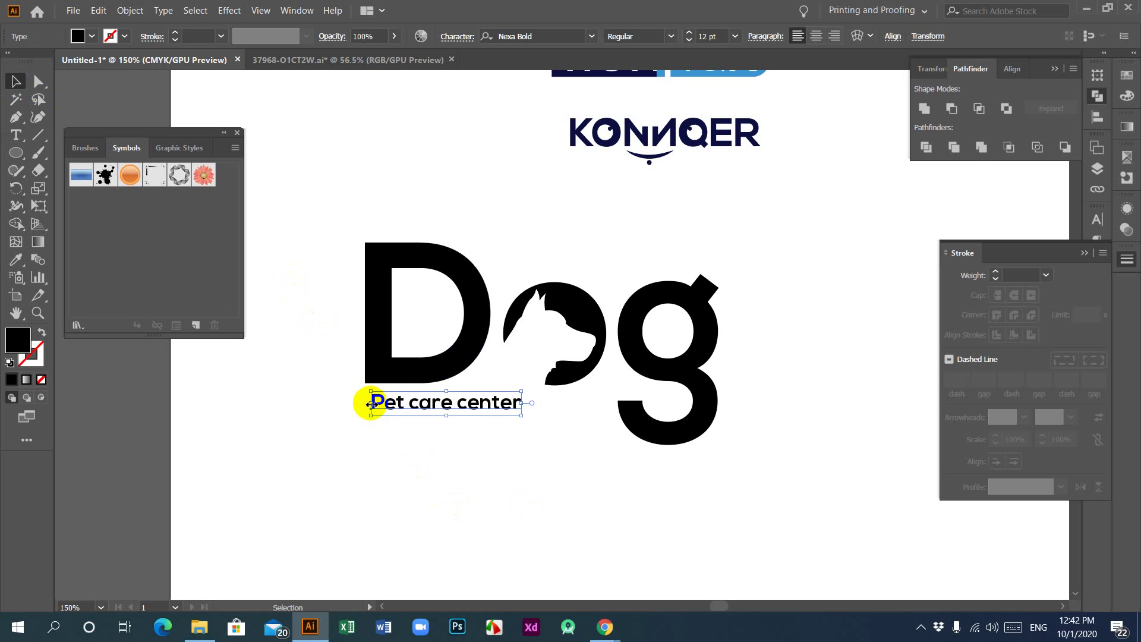
drag(371, 404, 364, 406)
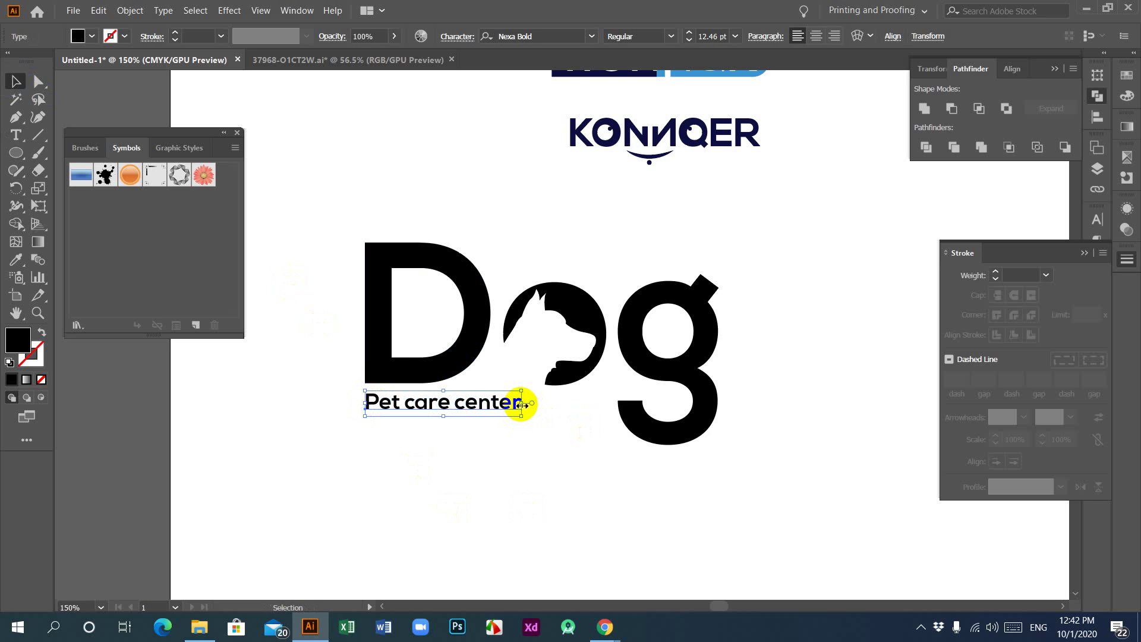
drag(522, 405, 607, 407)
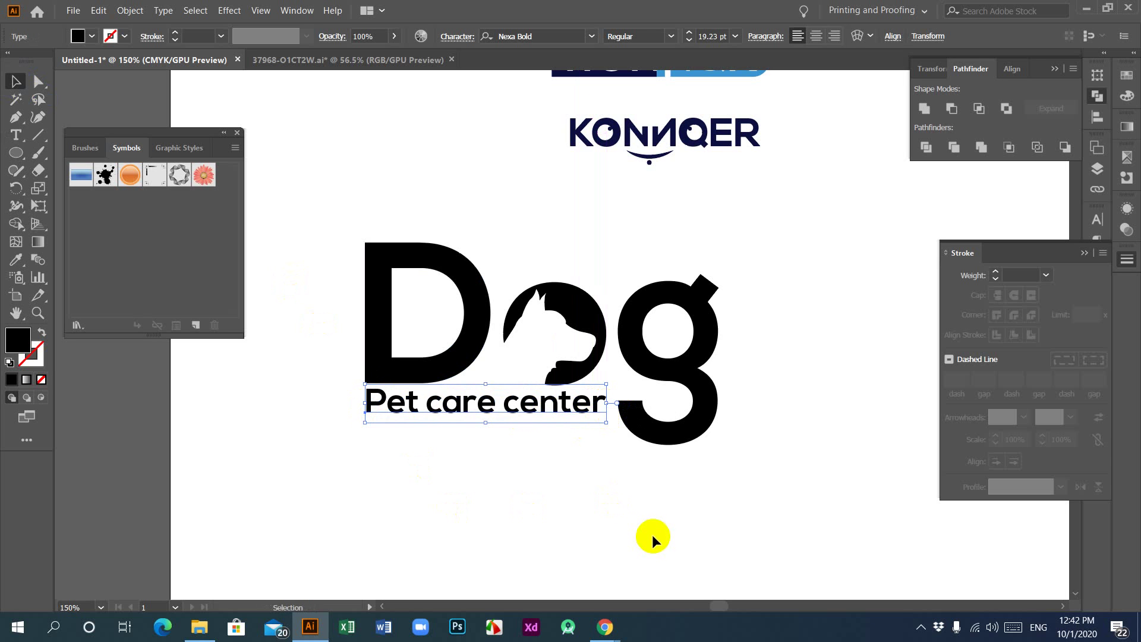
key(Down)
key(Down)
key(Down)
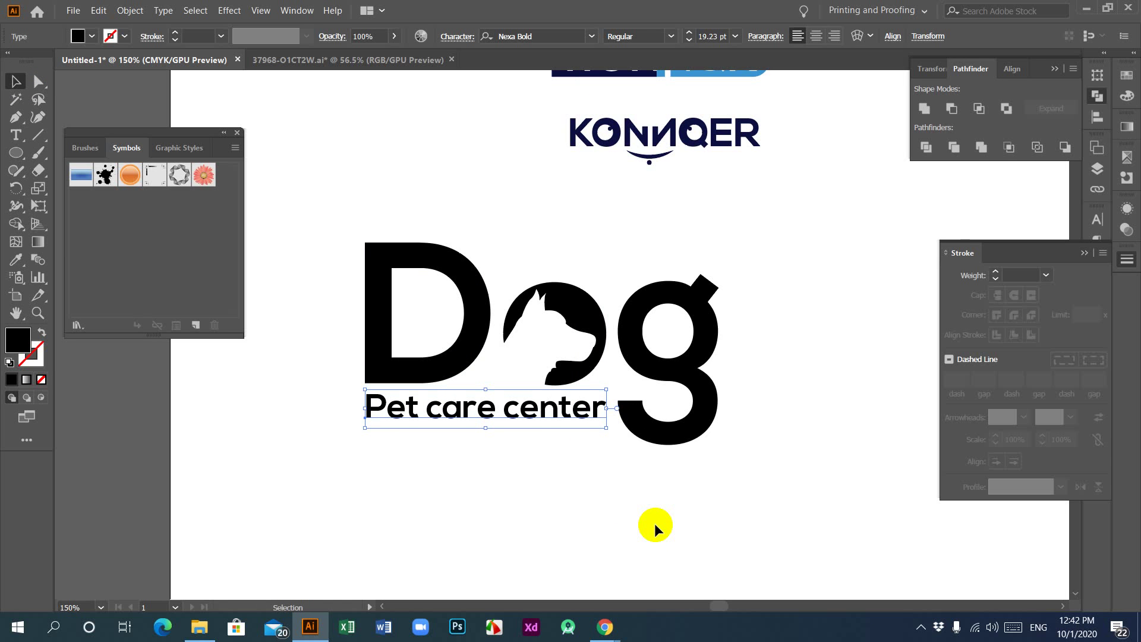
key(Down)
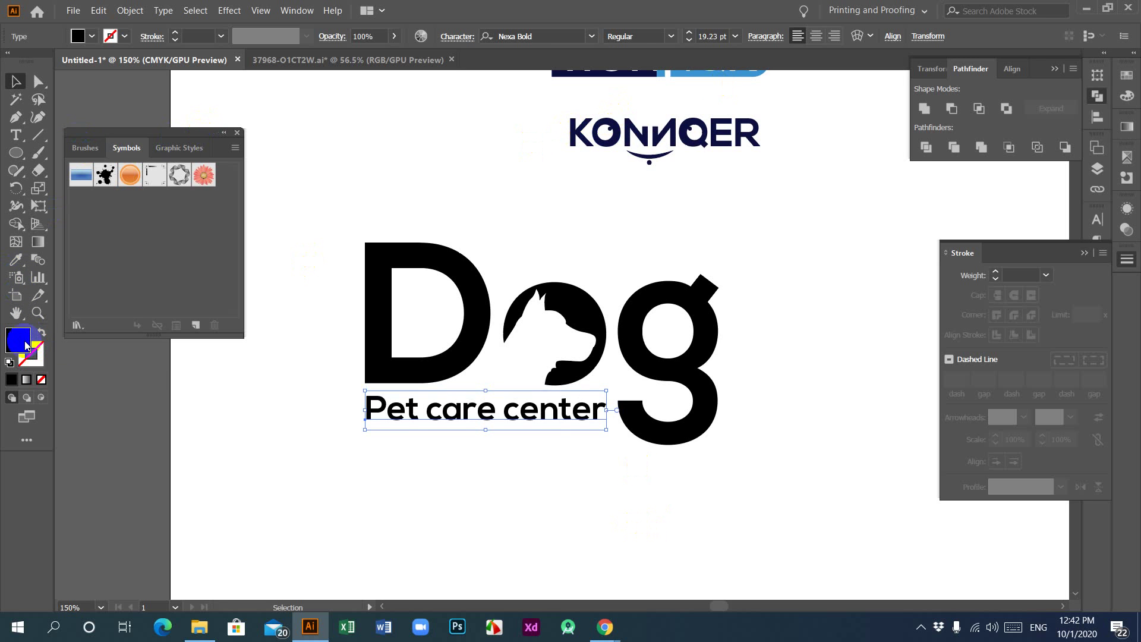
Change the tagline to title case and reduce it to about 18.27 pt so it ends before the g.
click(163, 10)
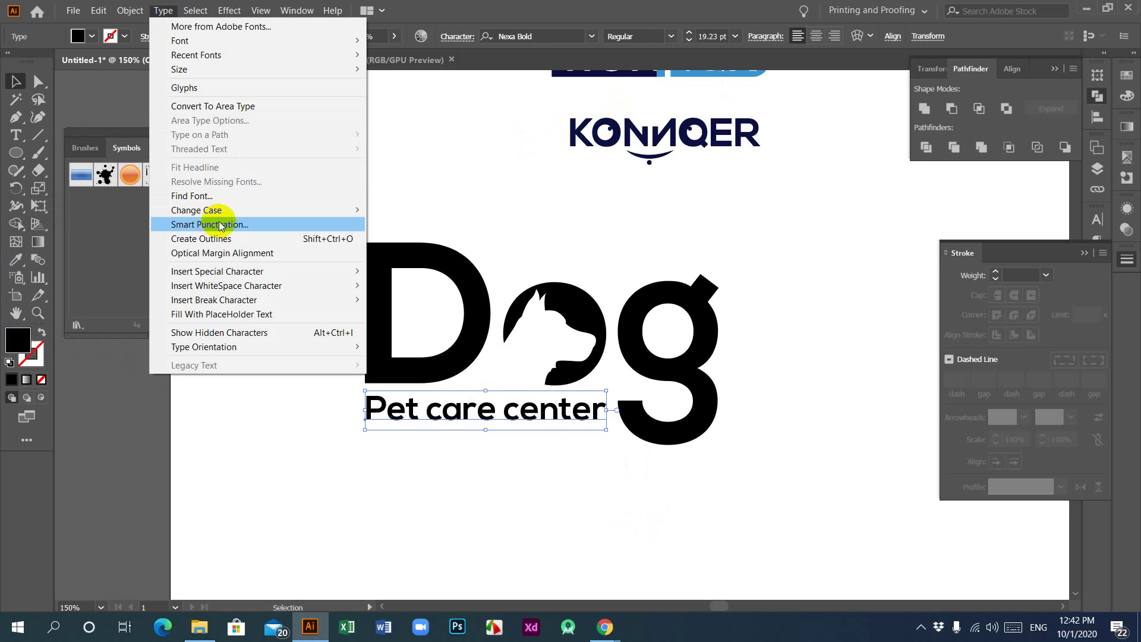
mouse_move(283, 211)
click(408, 238)
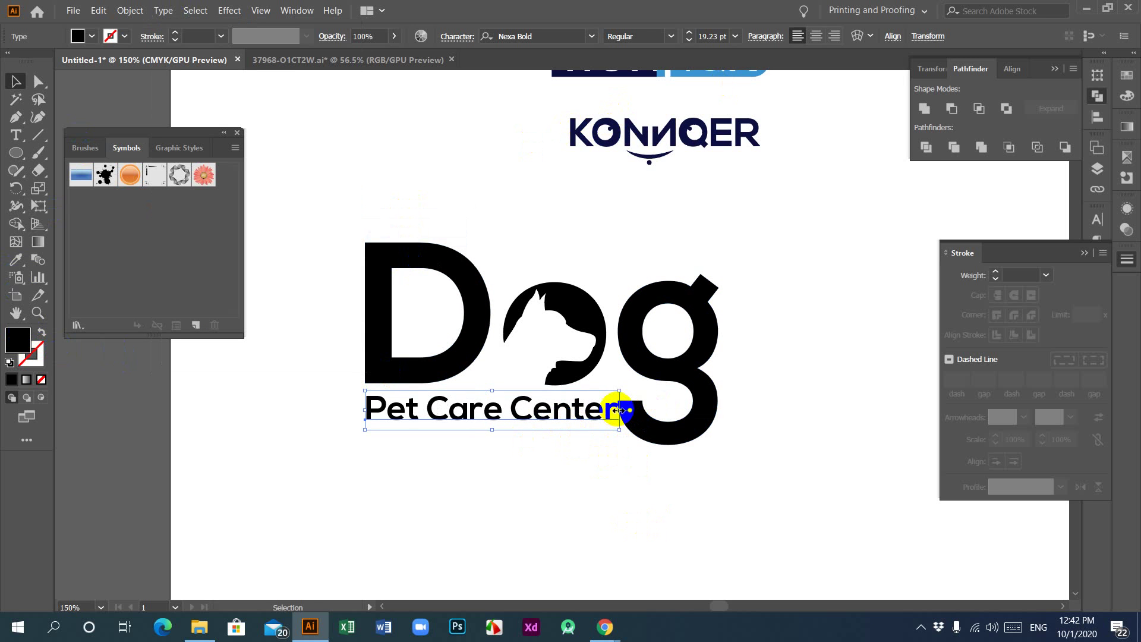
drag(622, 410, 606, 411)
Color the tagline with the dark navy sampled from the KONNQR badge.
click(18, 264)
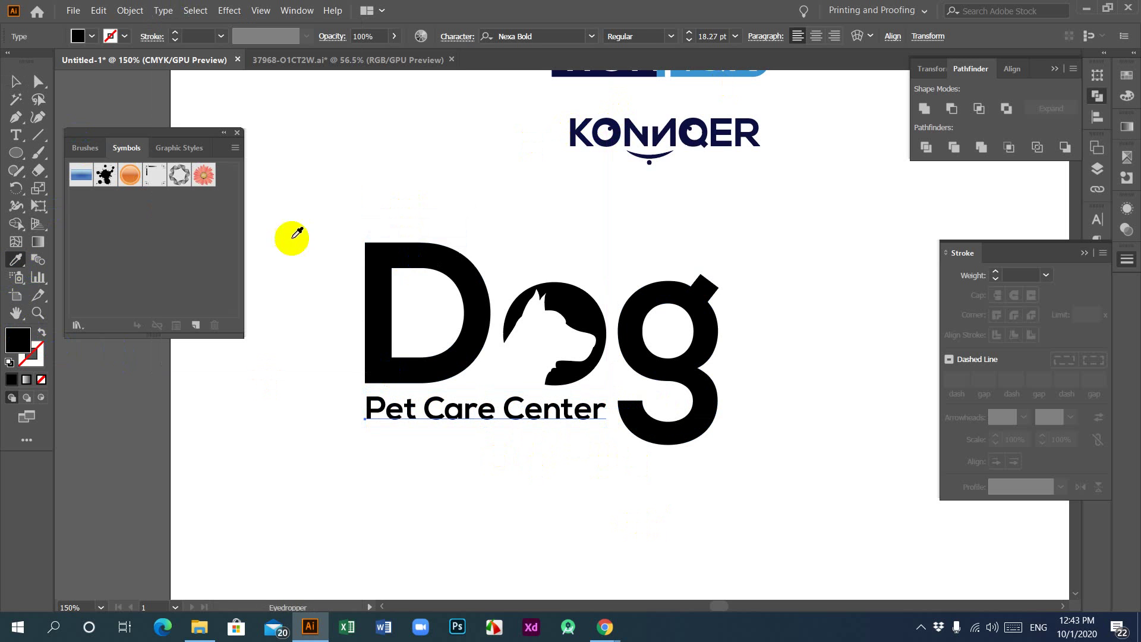
scroll(797, 339, up, 3)
click(563, 136)
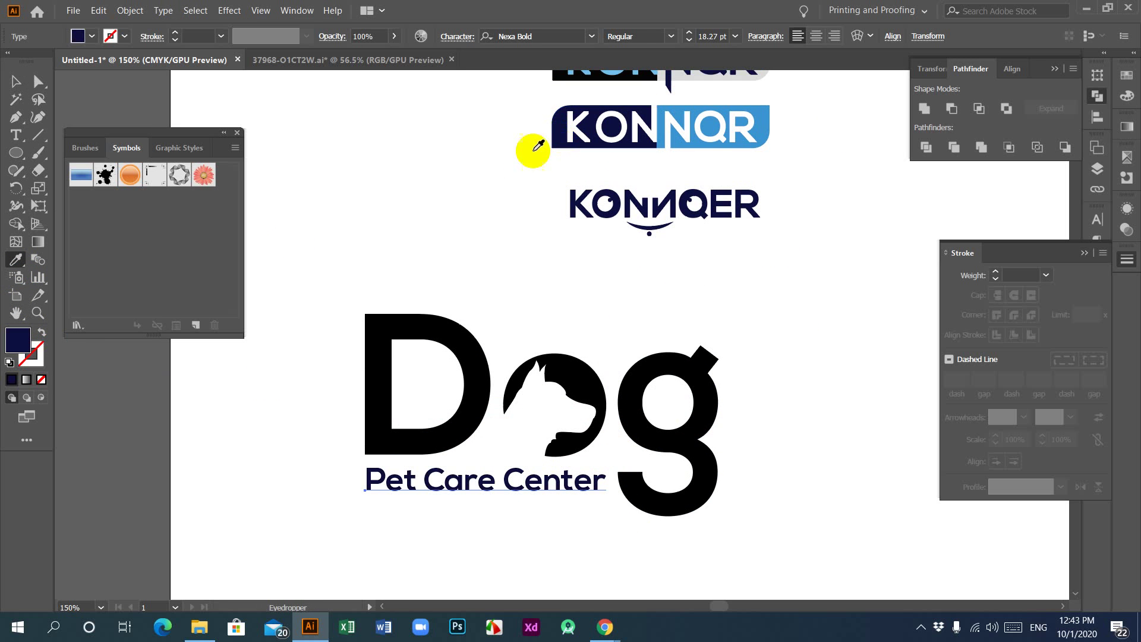
click(16, 81)
click(249, 147)
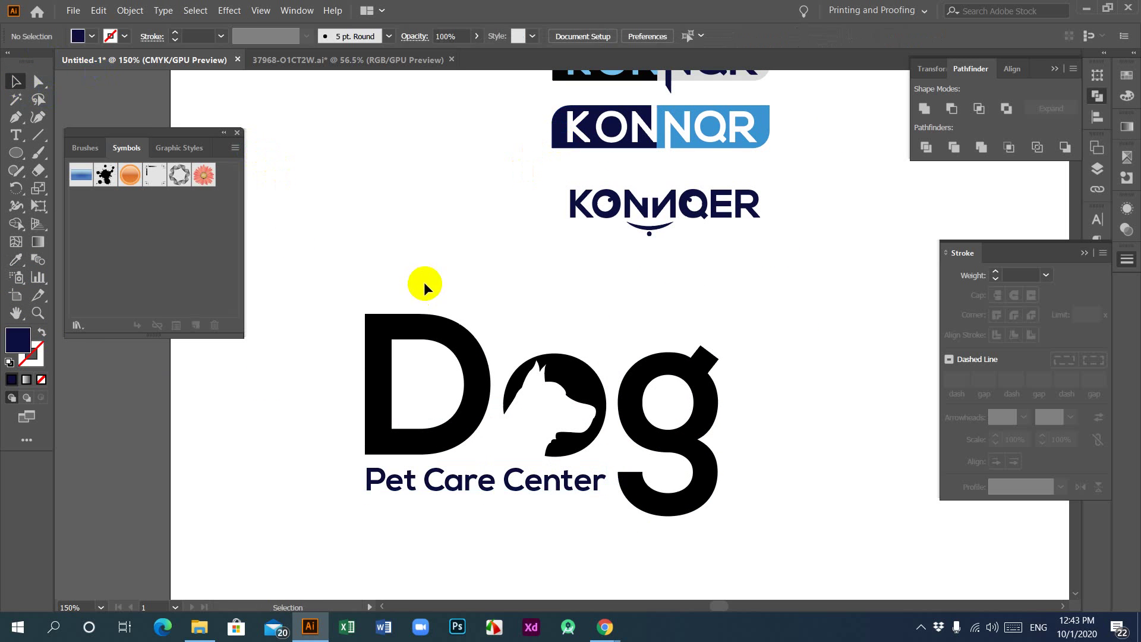
Recolor all the Dog wordmark's pieces with the dark navy sampled from the KONNQR badge, after trying its light blue.
drag(416, 275, 742, 448)
click(11, 264)
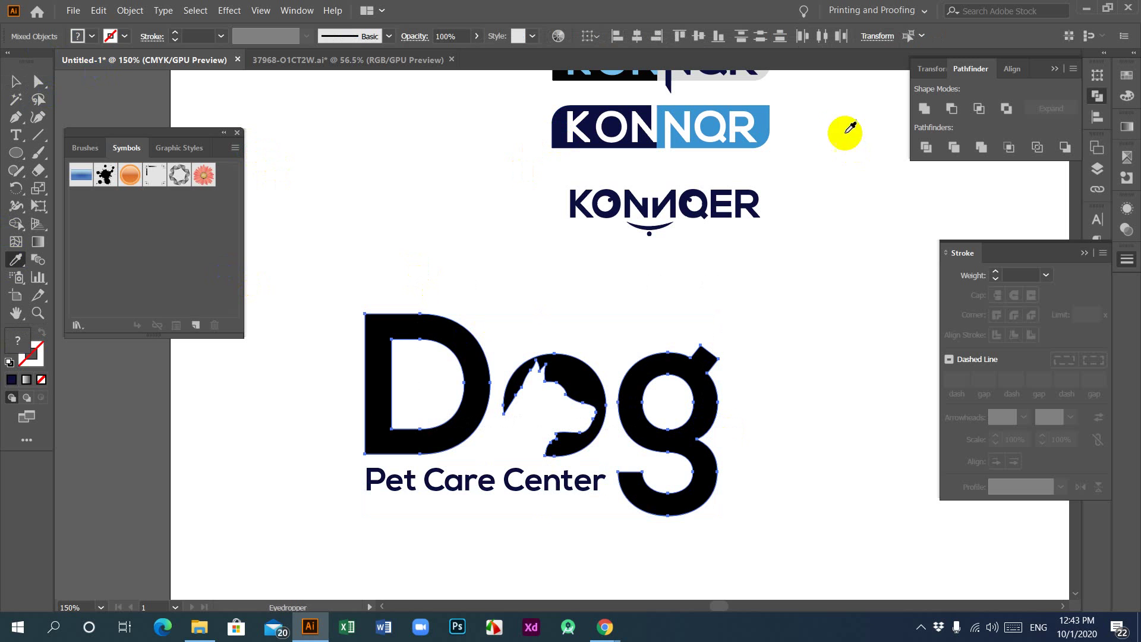
click(764, 124)
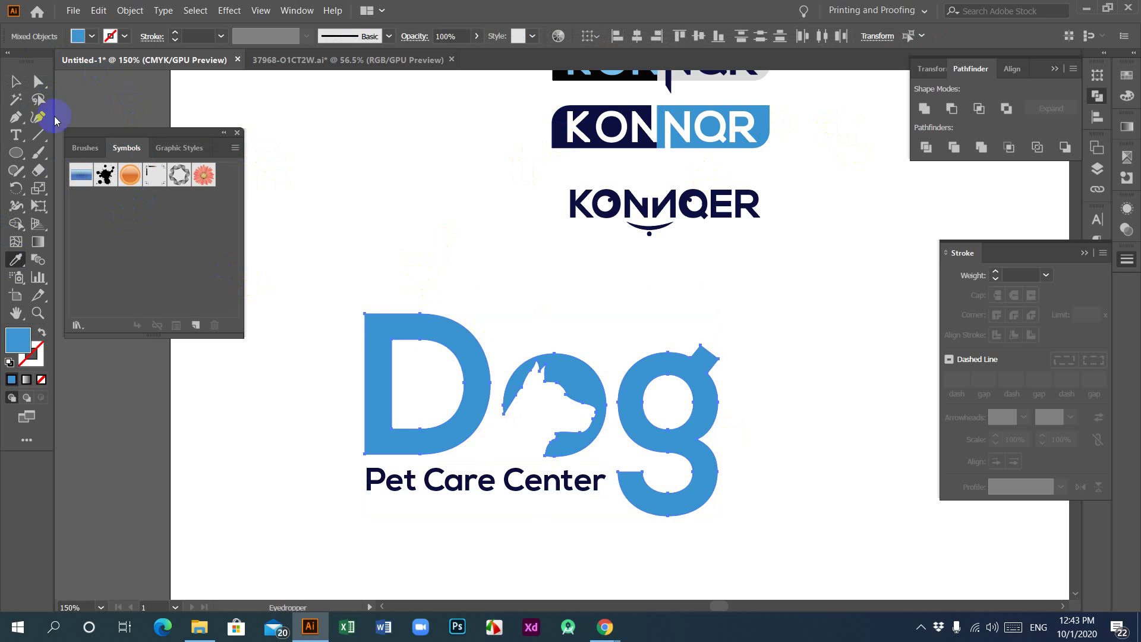
click(560, 122)
key(v)
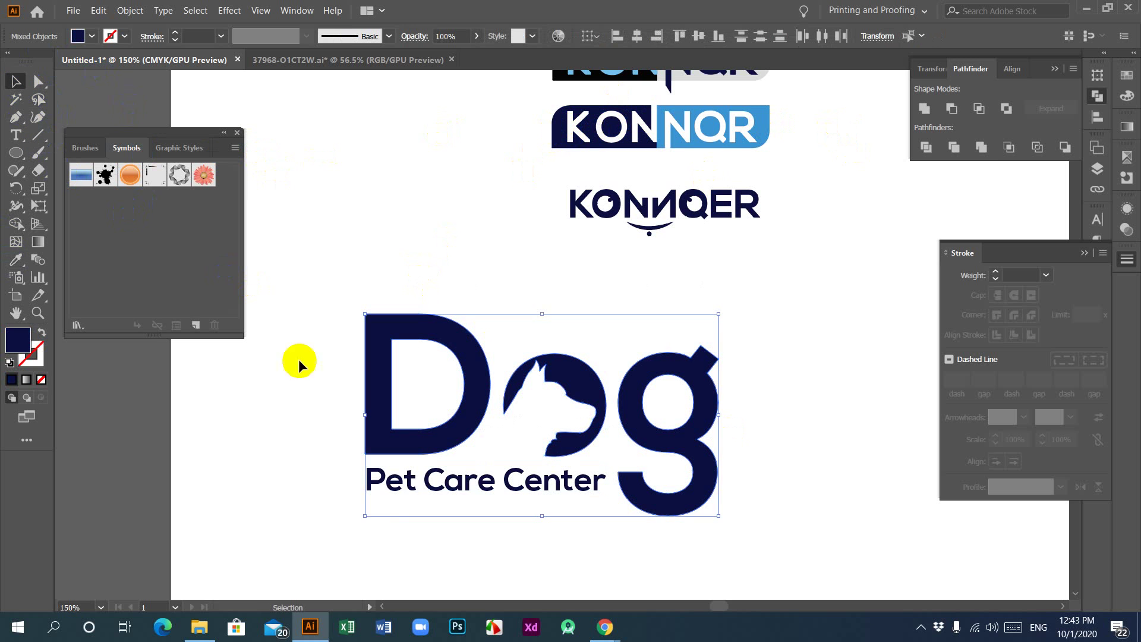
click(364, 532)
Recolor the Pet Care Center tagline with the light blue sampled from the KONNQR badge.
click(387, 496)
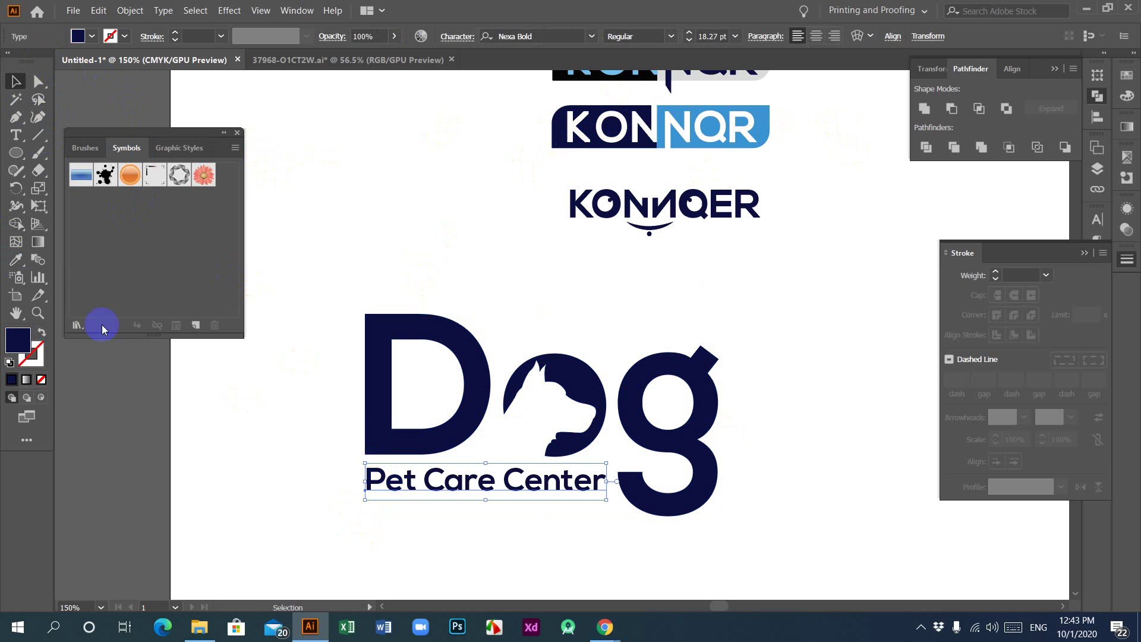
click(16, 259)
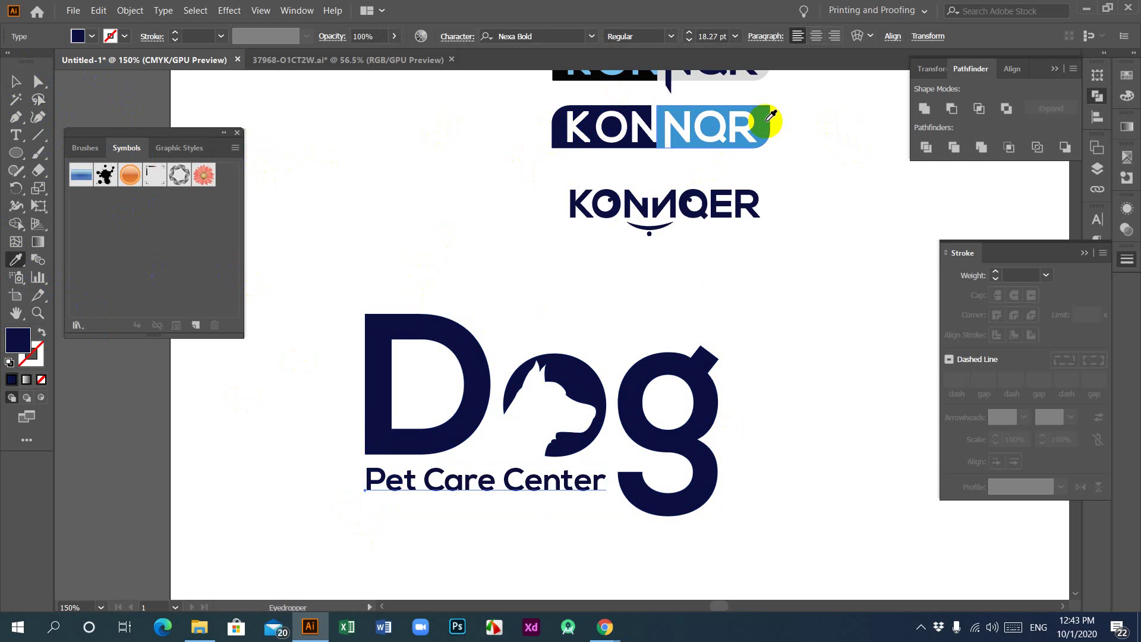
click(771, 116)
click(15, 81)
click(424, 278)
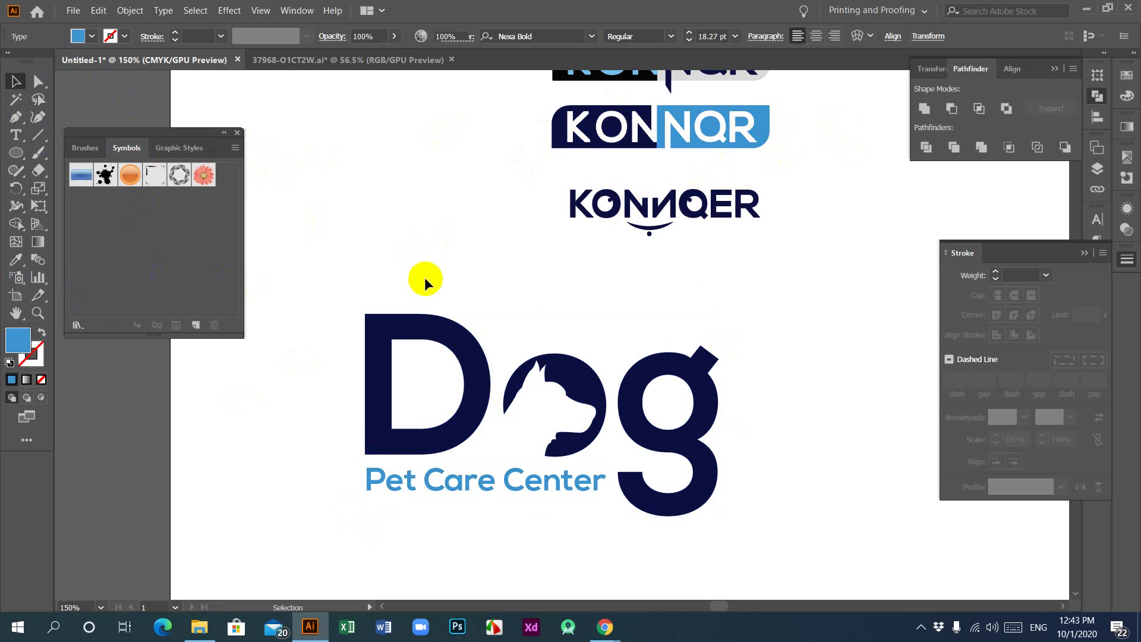
Scale the Dog wordmark and tagline together around their centre to about 31.8 by 18.2 mm.
drag(321, 298, 760, 538)
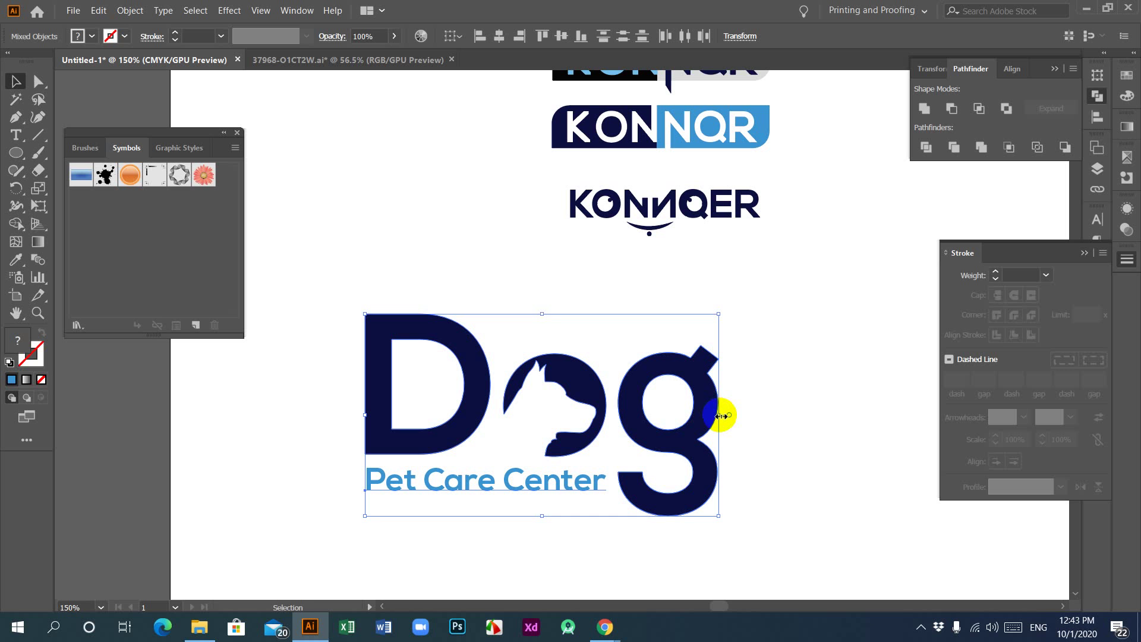
drag(720, 415, 619, 415)
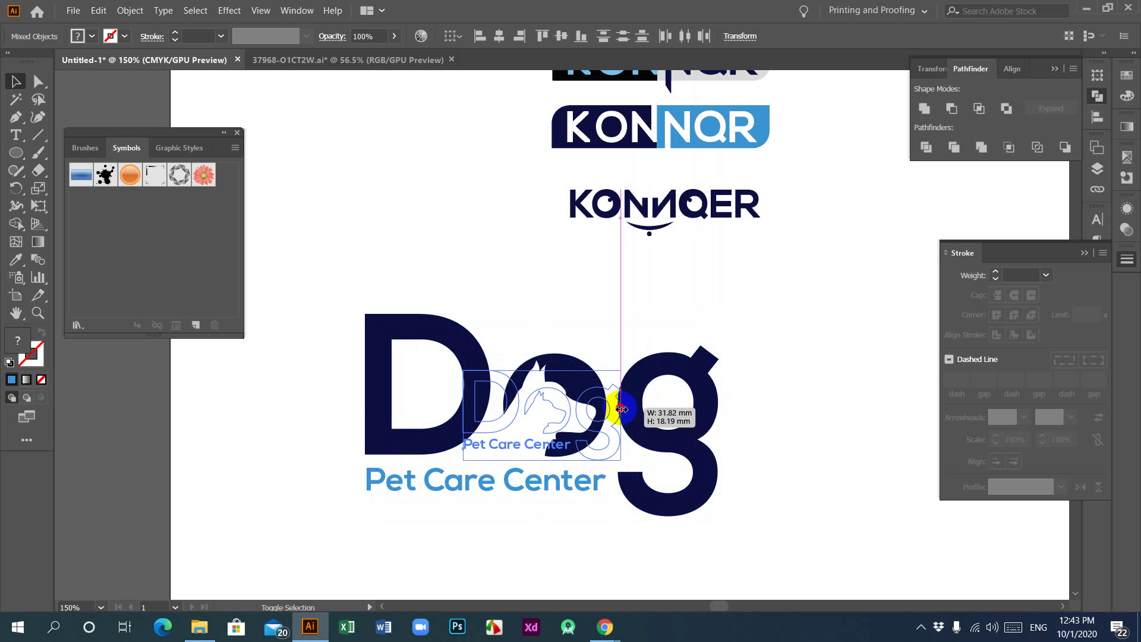
click(717, 417)
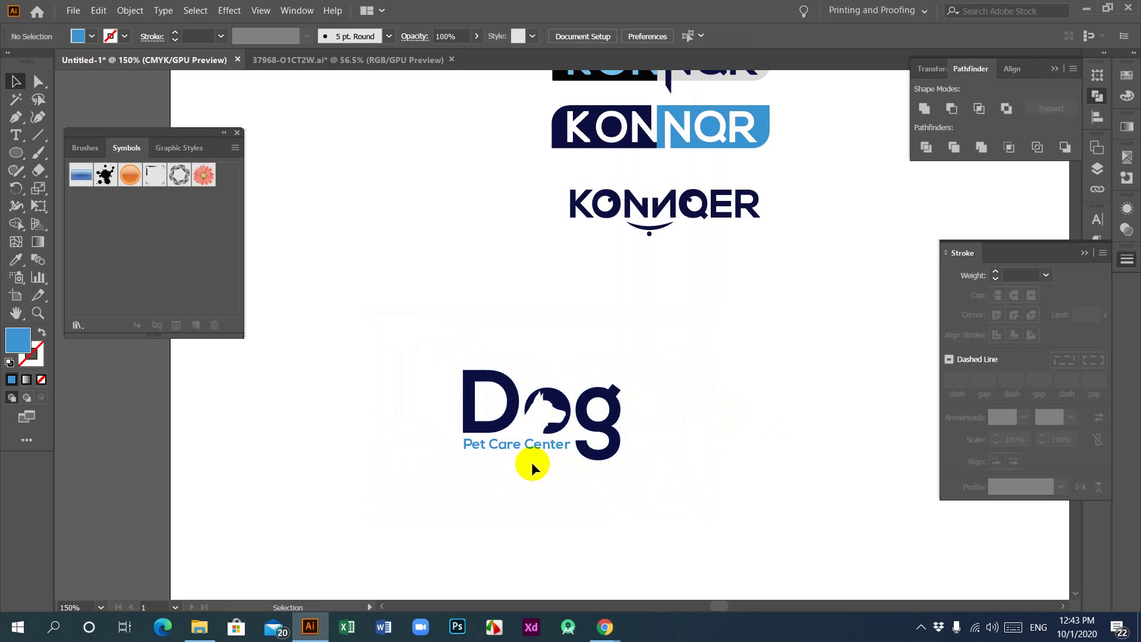
Nudge the Pet Care Center tagline slightly down to widen its gap below the D and o.
click(541, 447)
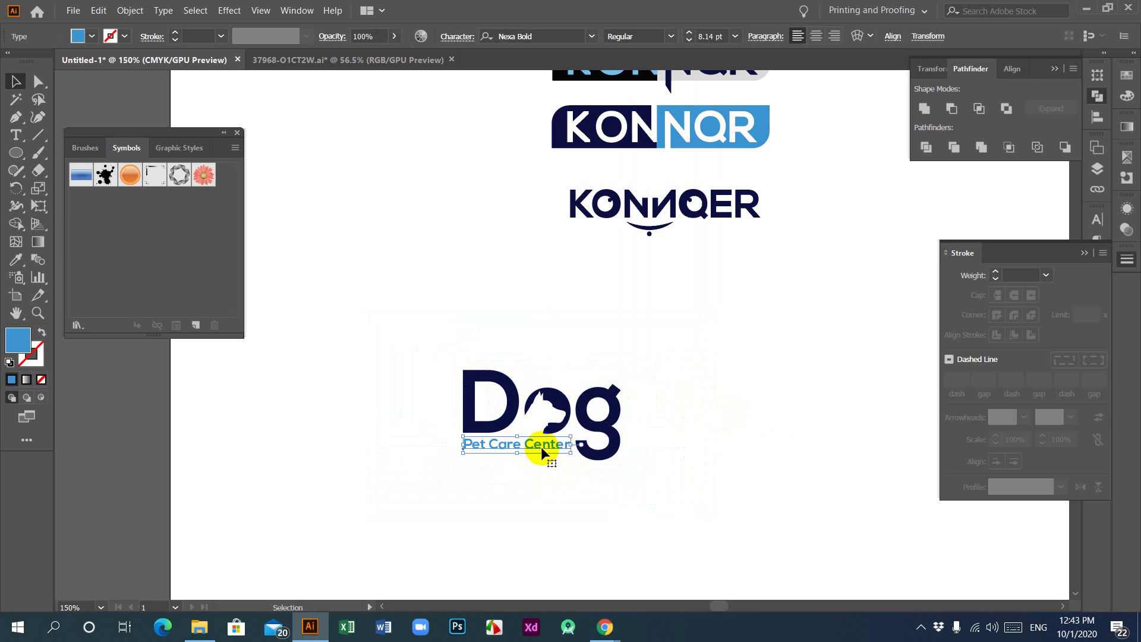
key(Down)
key(Down)
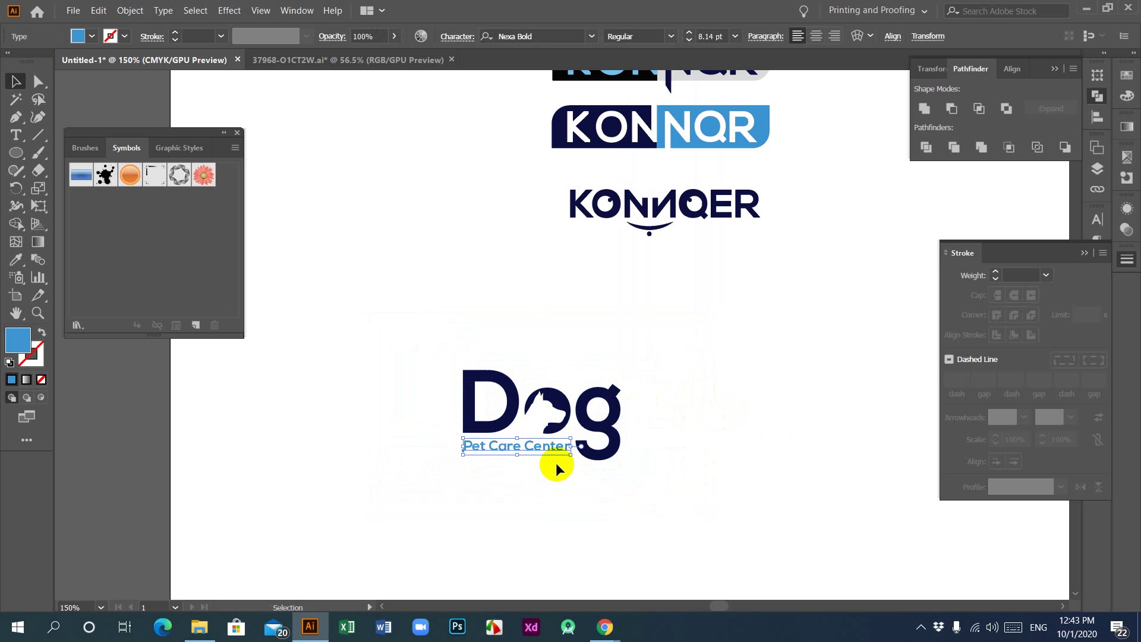
click(554, 464)
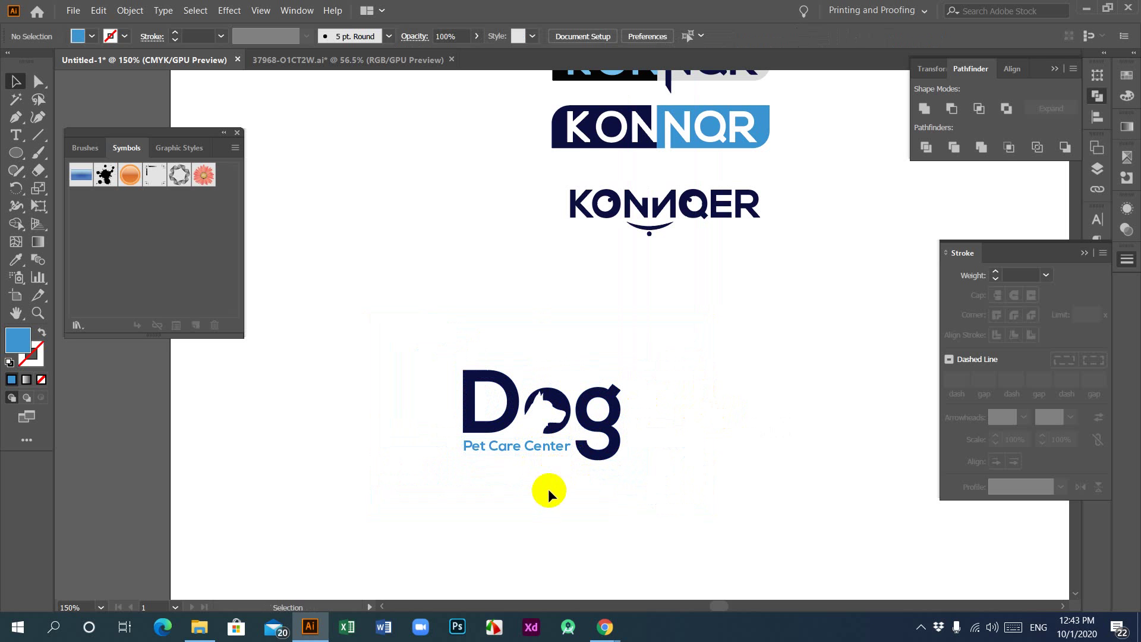
Move the complete Dog Pet Care Center logo up beside the KONNQR badge, on its navy side.
drag(383, 359, 689, 461)
drag(591, 432, 465, 173)
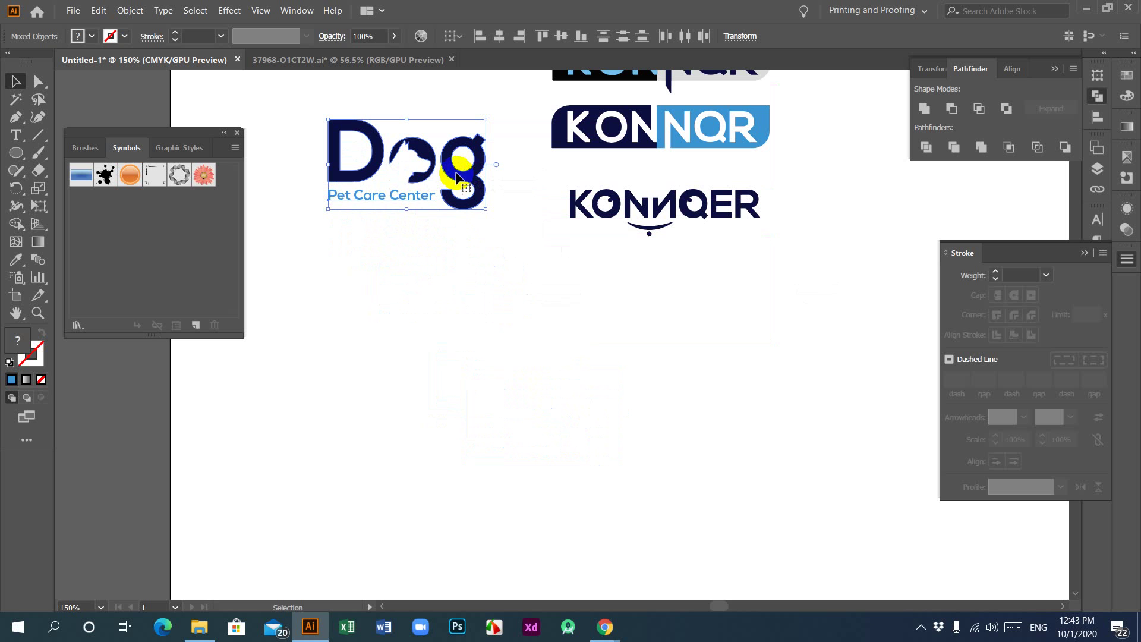
click(444, 284)
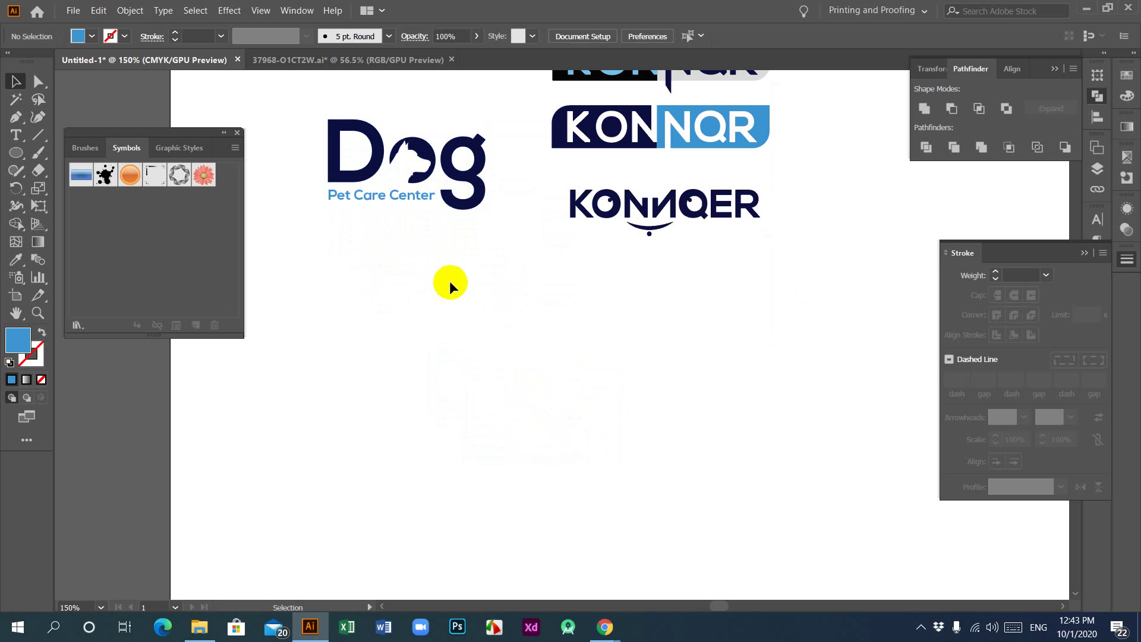
Switch to the 37968-O1CT2W.ai document and examine its cat, dog, veterinary and paw logo samples for another reference.
click(372, 63)
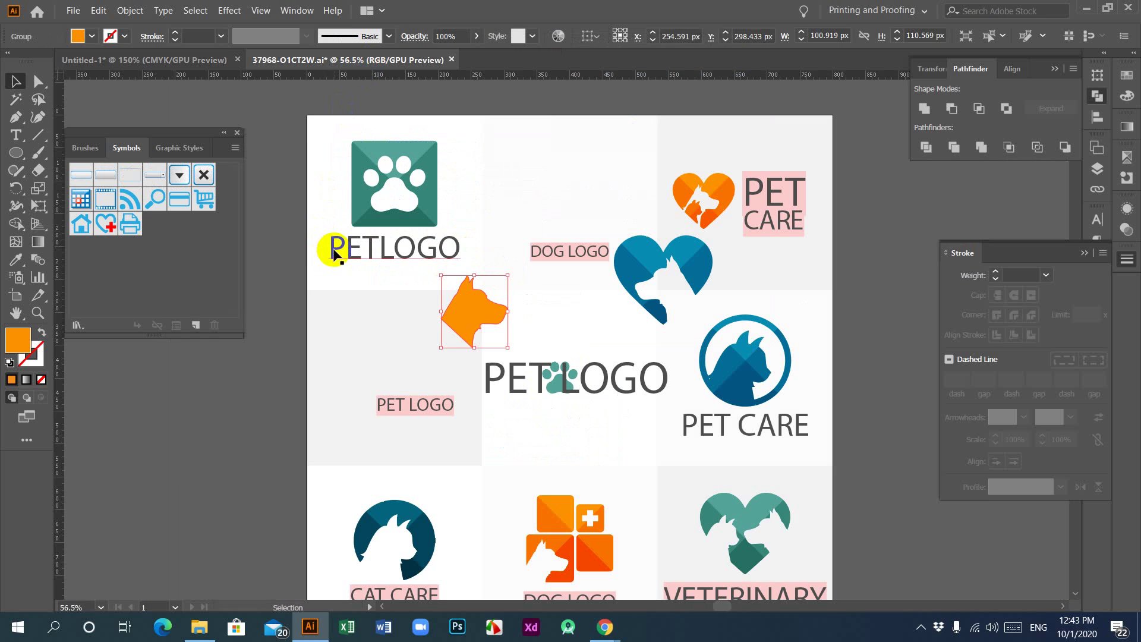
scroll(357, 259, down, 6)
scroll(557, 333, down, 2)
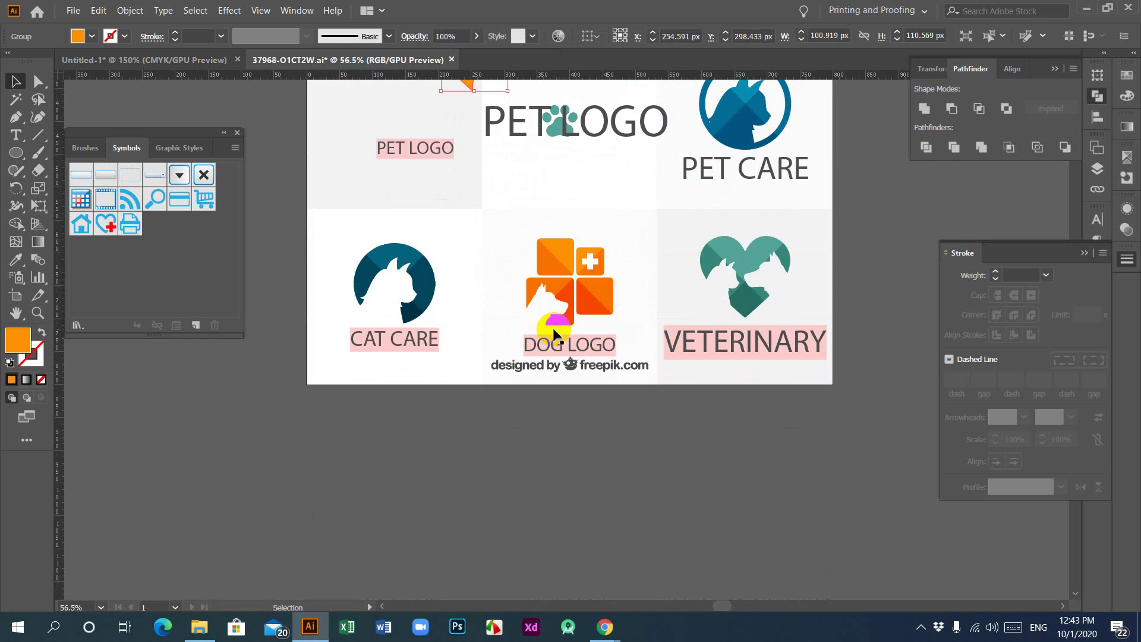
click(411, 293)
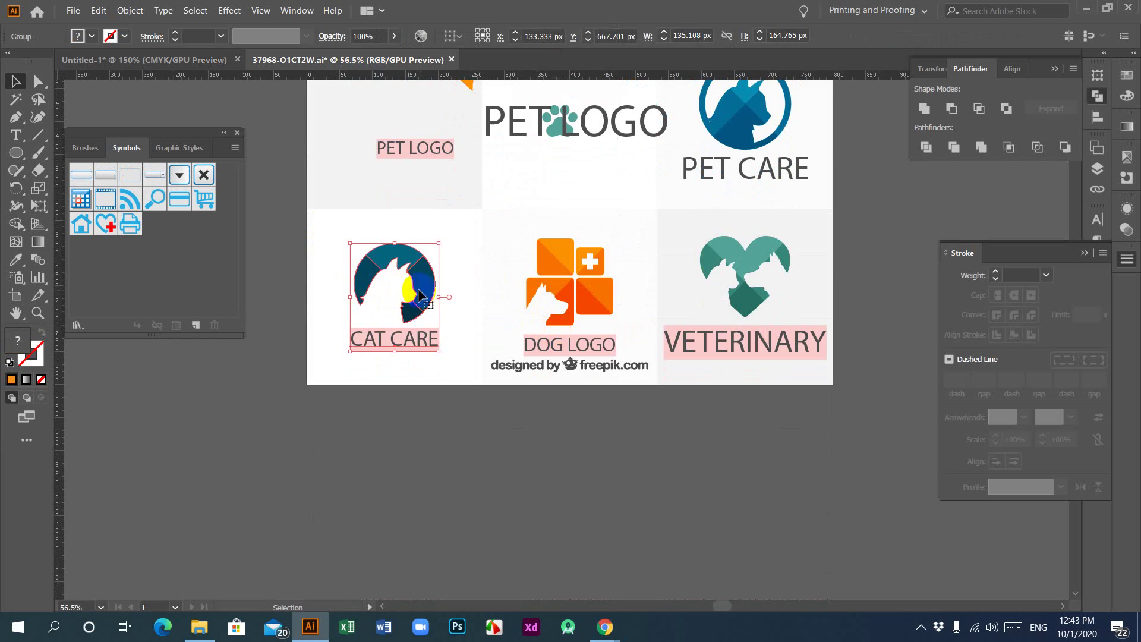
click(624, 297)
scroll(659, 295, up, 5)
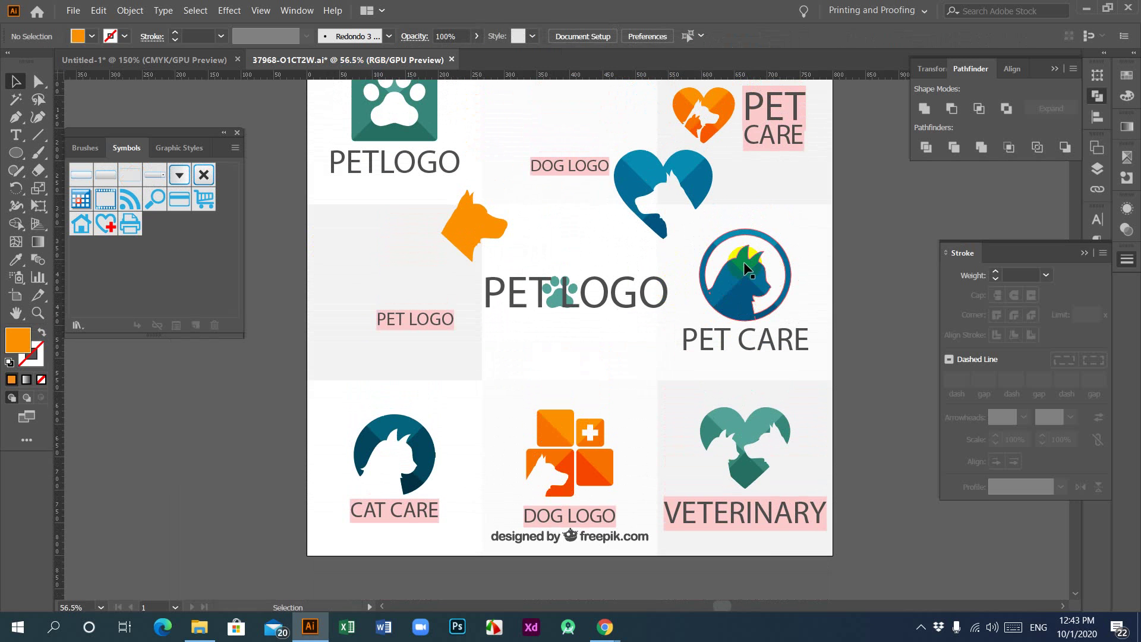
scroll(611, 311, up, 1)
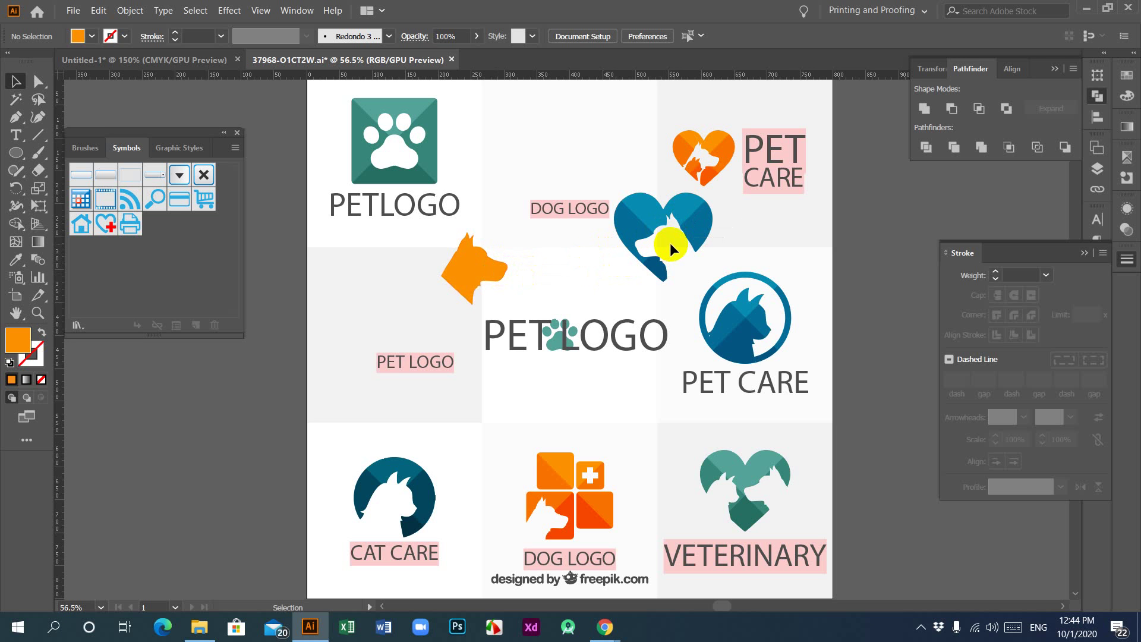
scroll(493, 402, down, 4)
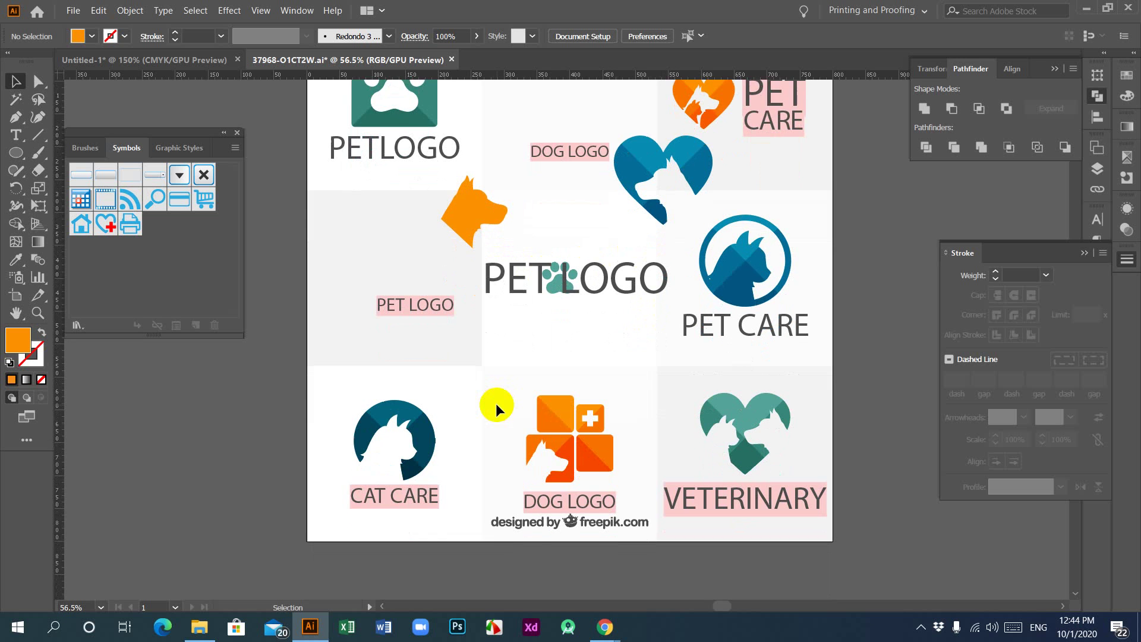
click(593, 351)
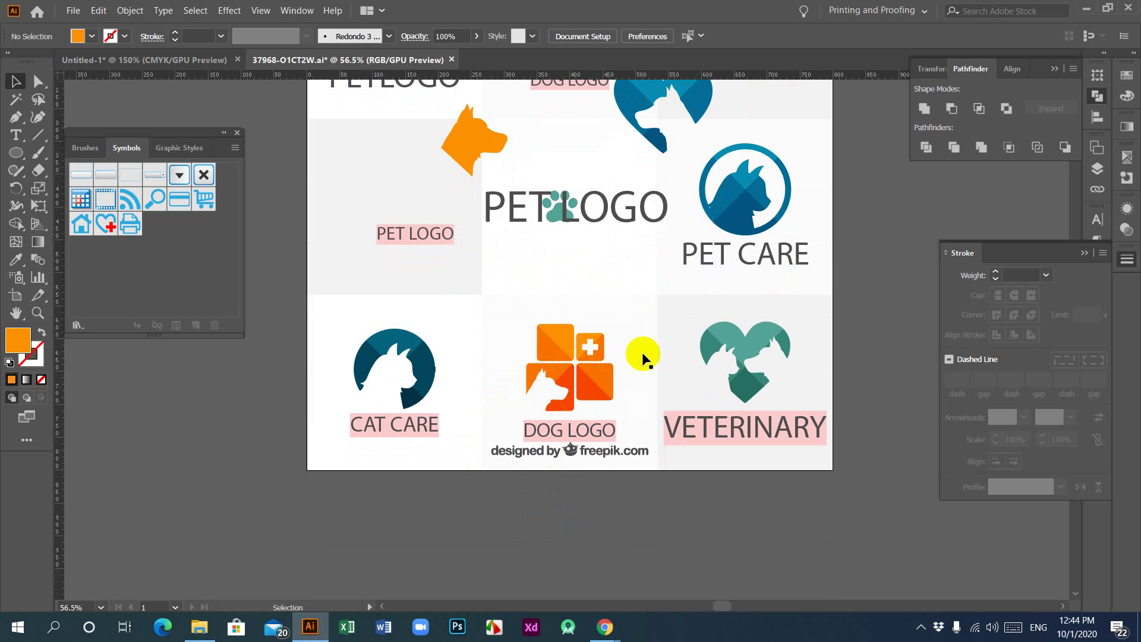
click(569, 402)
scroll(583, 407, up, 2)
scroll(601, 385, up, 5)
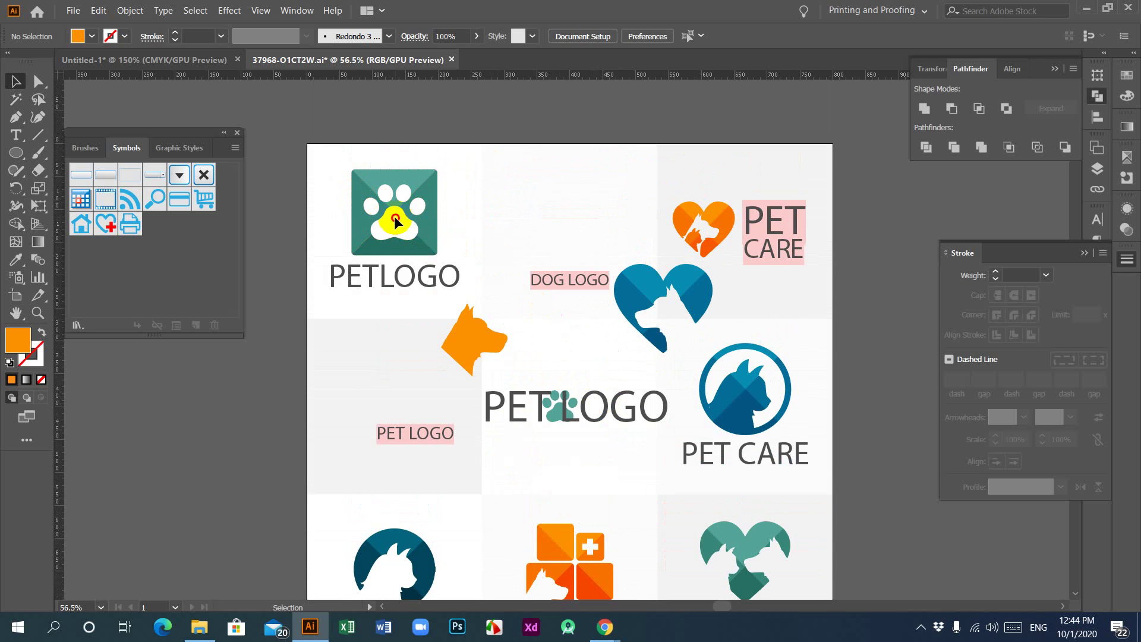
Ungroup the PETLOGO sample to separate its paw badge from the lettering.
right_click(395, 218)
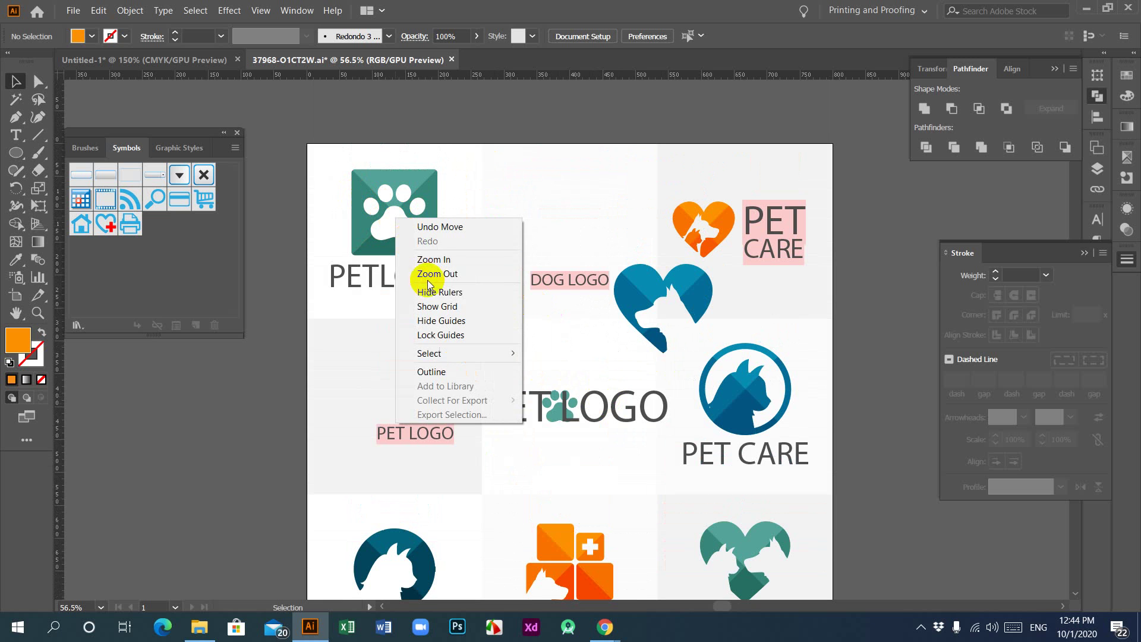
click(338, 334)
click(394, 266)
right_click(394, 219)
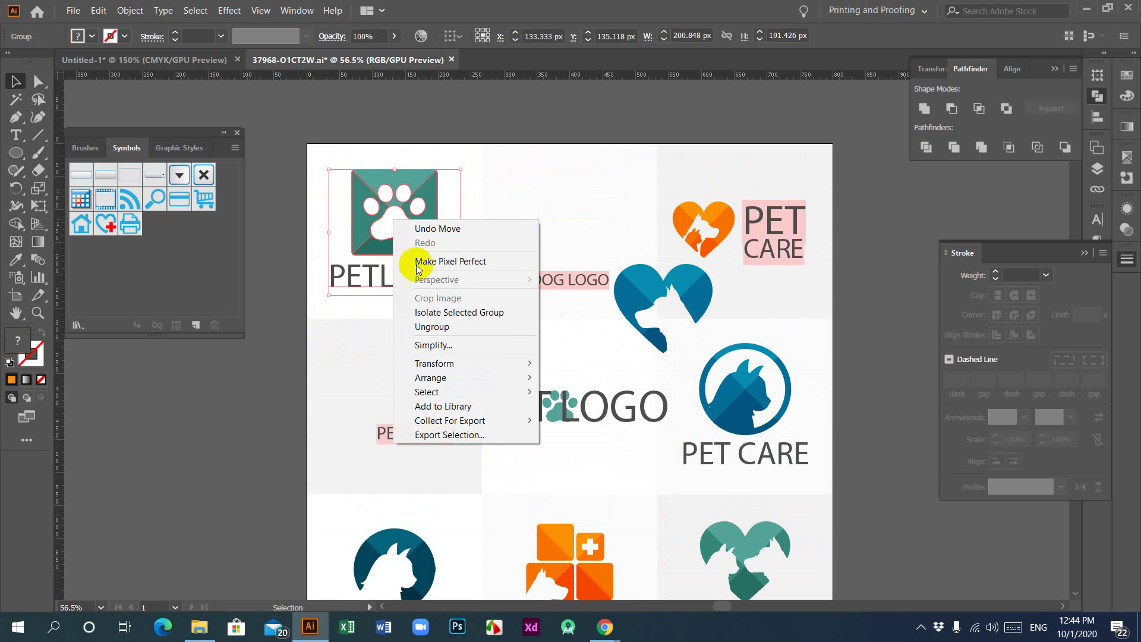
click(432, 326)
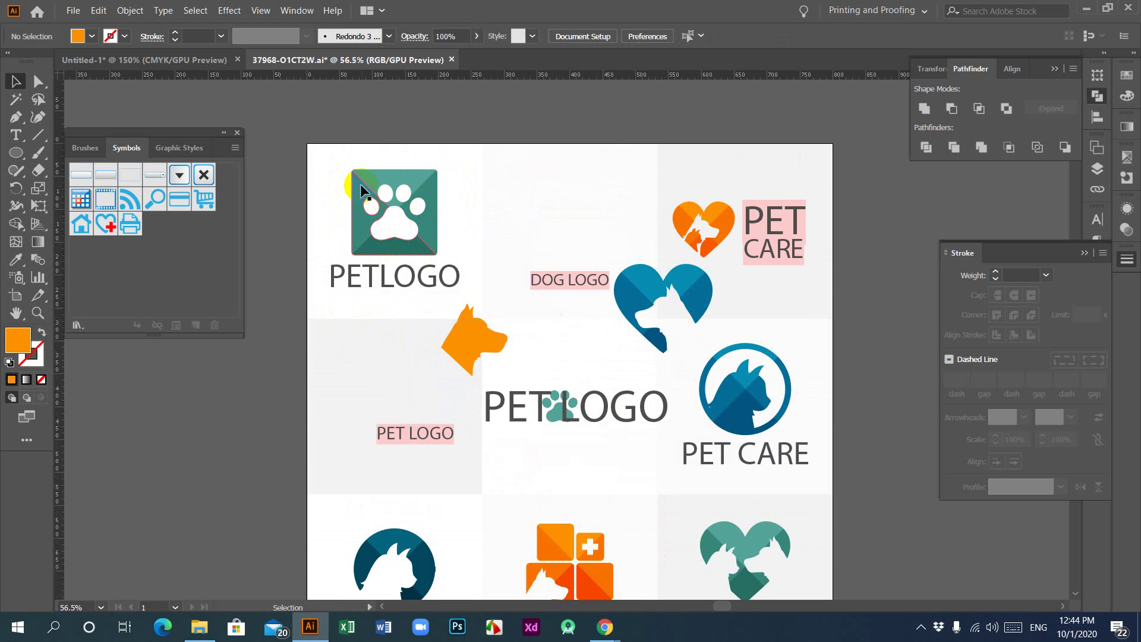
Move the green square paw badge away from the PETLOGO lettering into the upper part of the neighbouring cell.
click(397, 219)
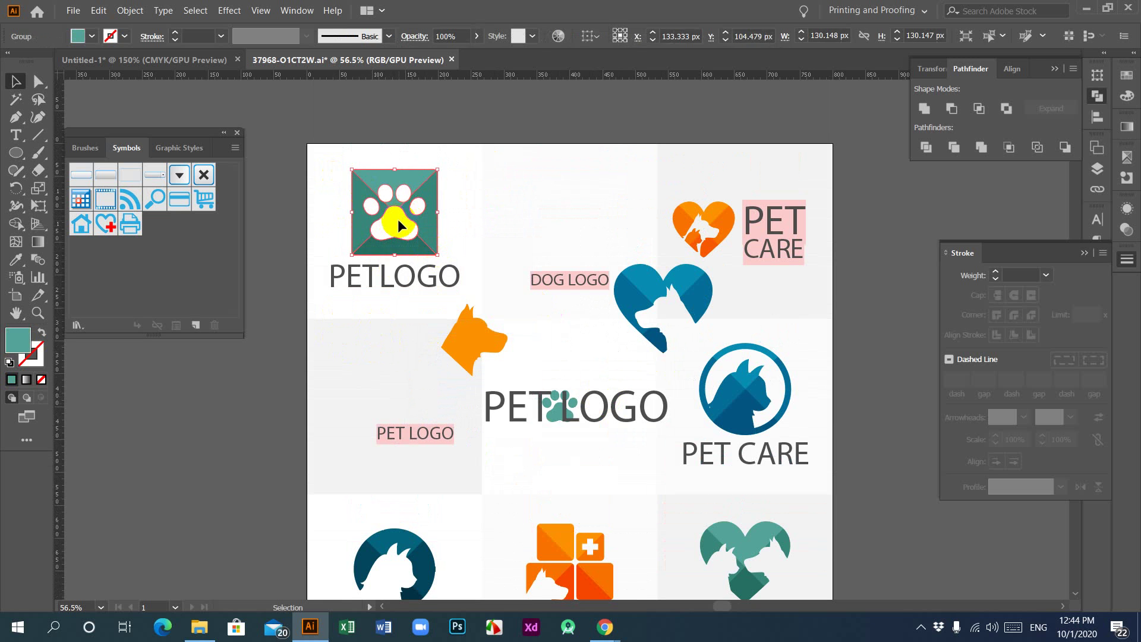
drag(428, 227, 498, 154)
right_click(486, 148)
click(432, 219)
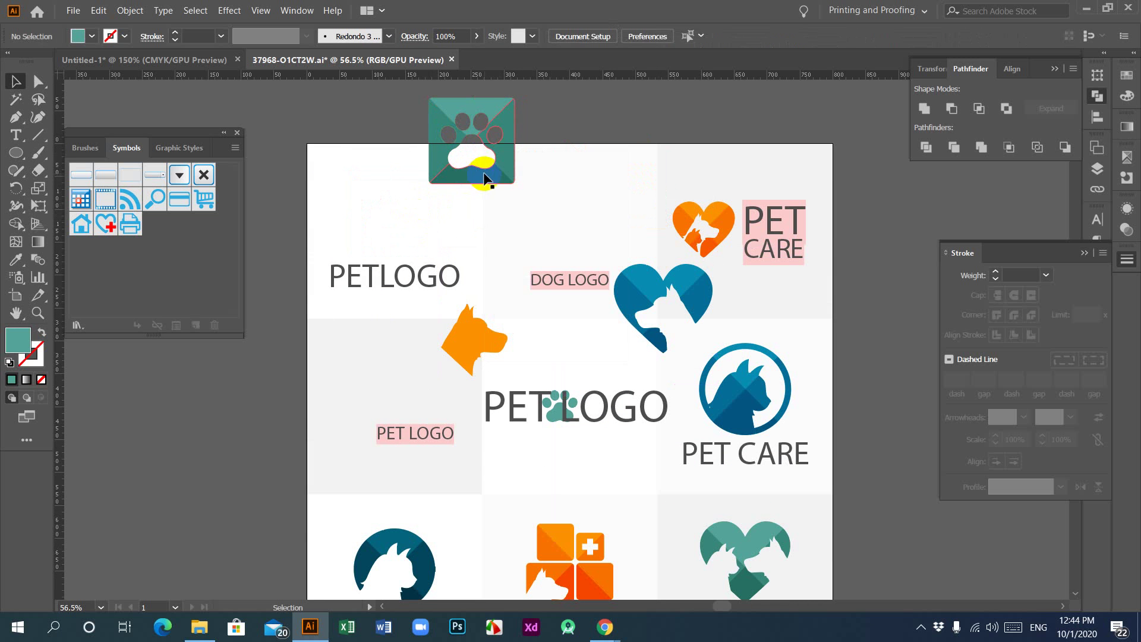
drag(491, 184, 525, 231)
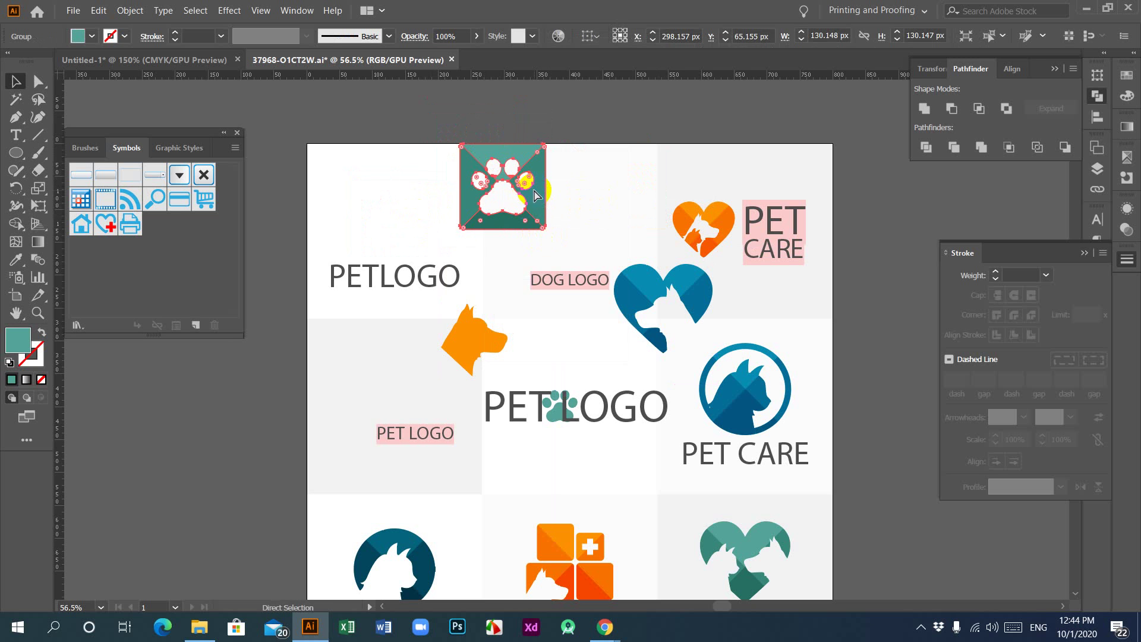
Cut the paw badge and paste it into the Untitled-1 document, in the empty area below the existing logos.
key(ctrl+x)
click(197, 60)
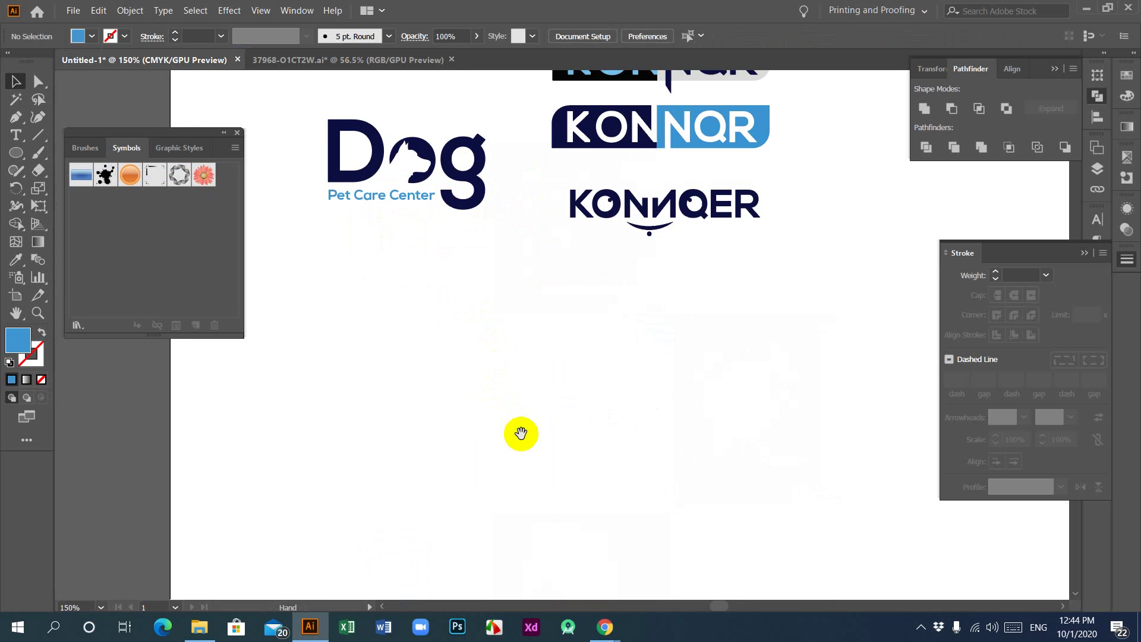
key(space)
drag(520, 433, 553, 258)
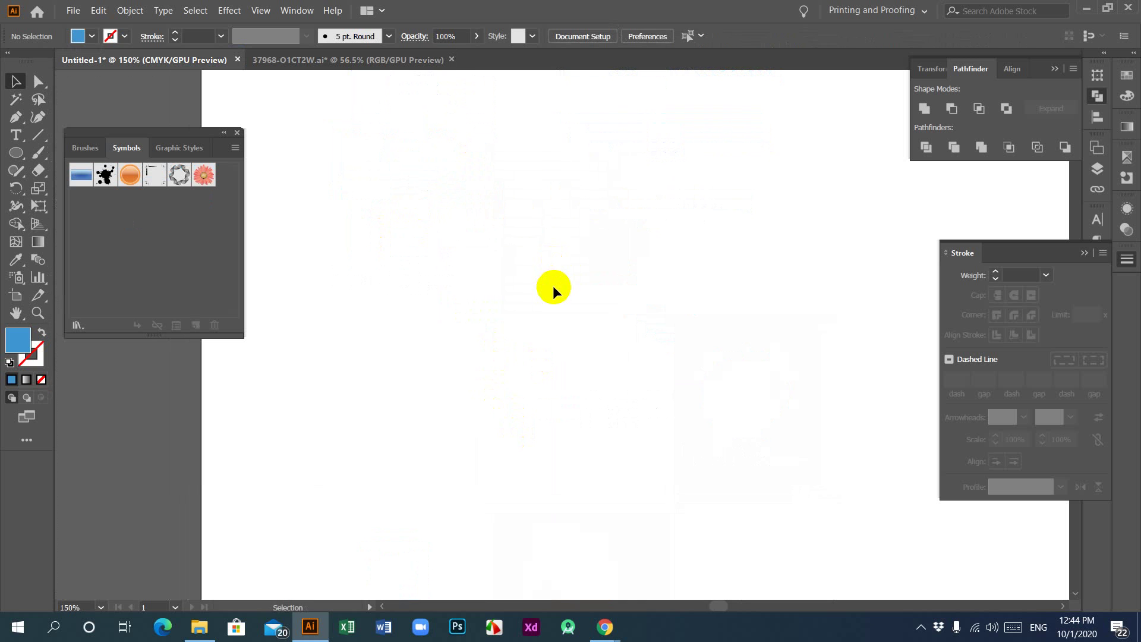
key(ctrl+v)
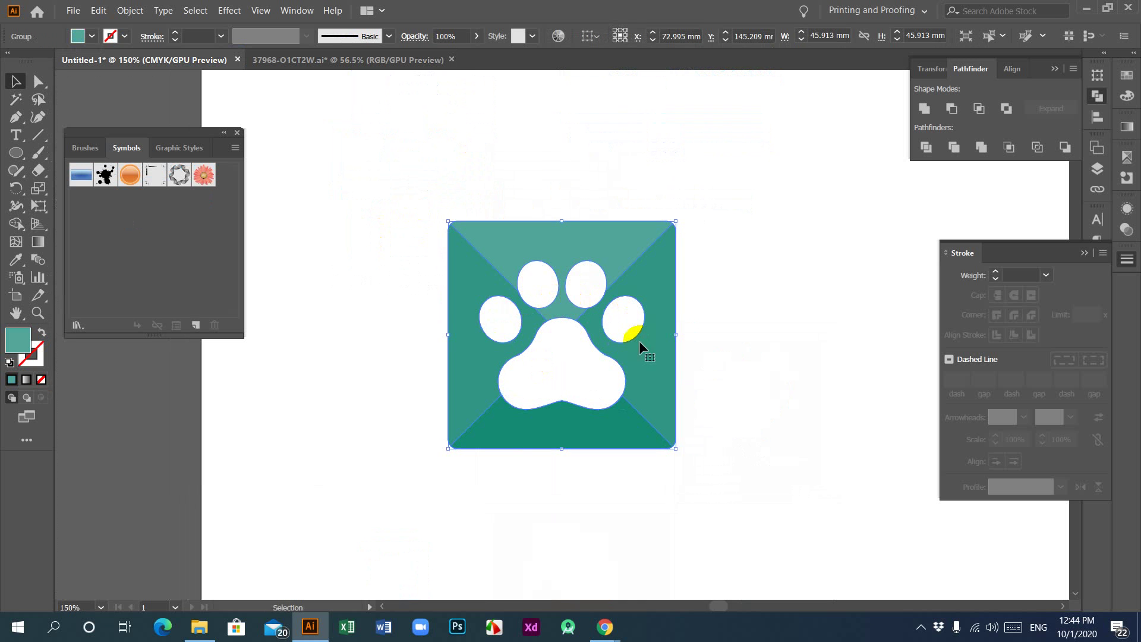
click(691, 450)
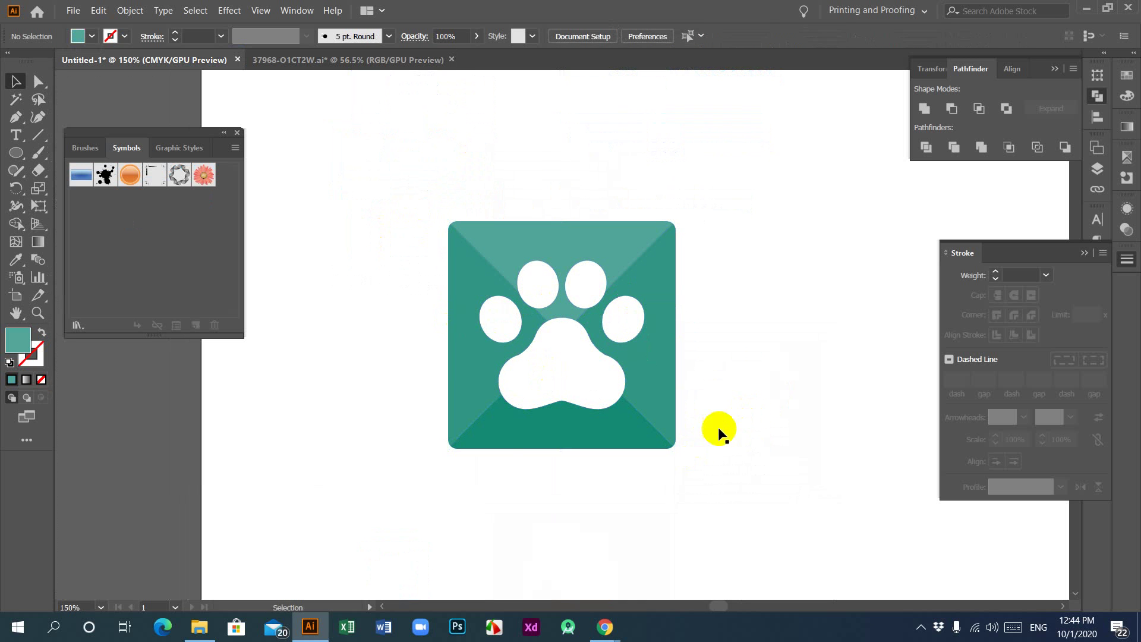
Draw a teal rectangle about 38.9 by 40.2 mm over the paw badge and send it to the back.
click(15, 153)
click(83, 153)
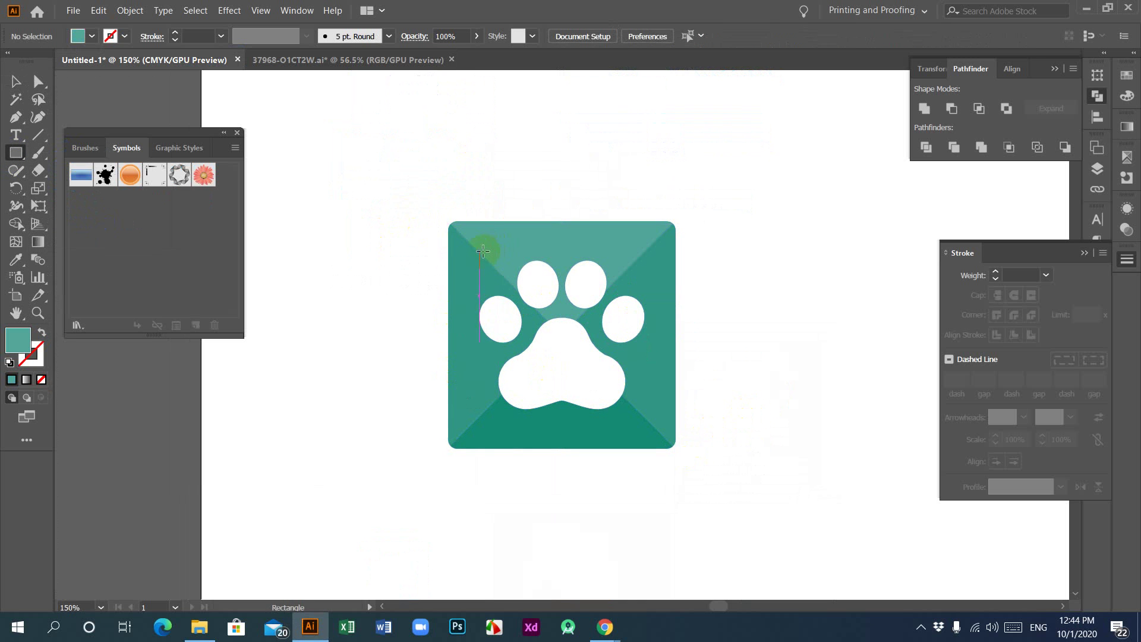
drag(469, 242, 662, 440)
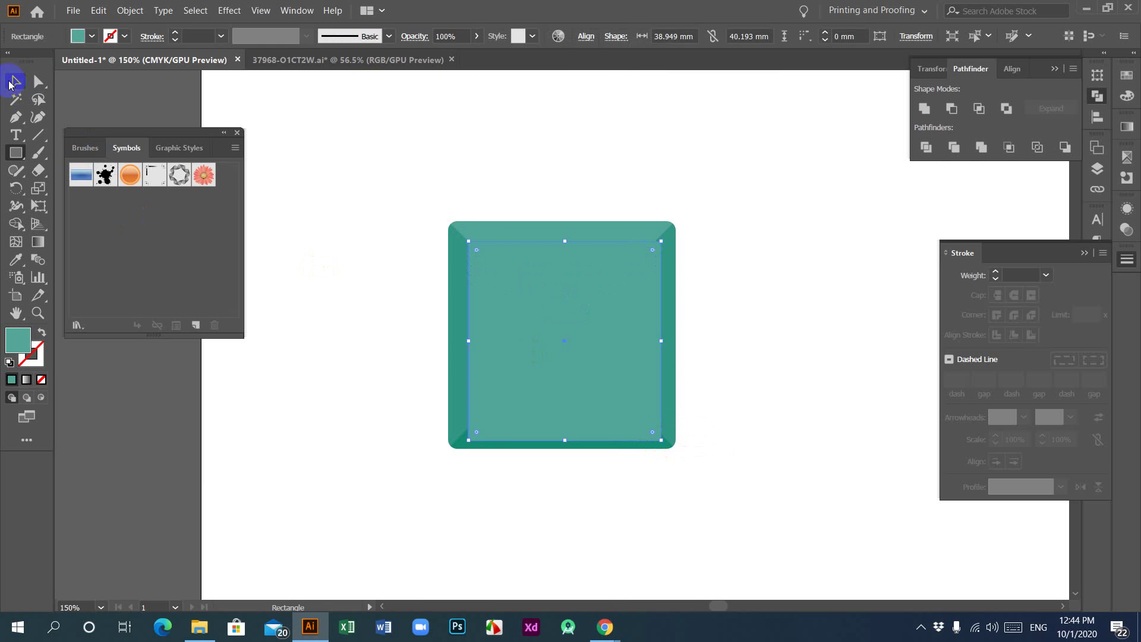
click(15, 81)
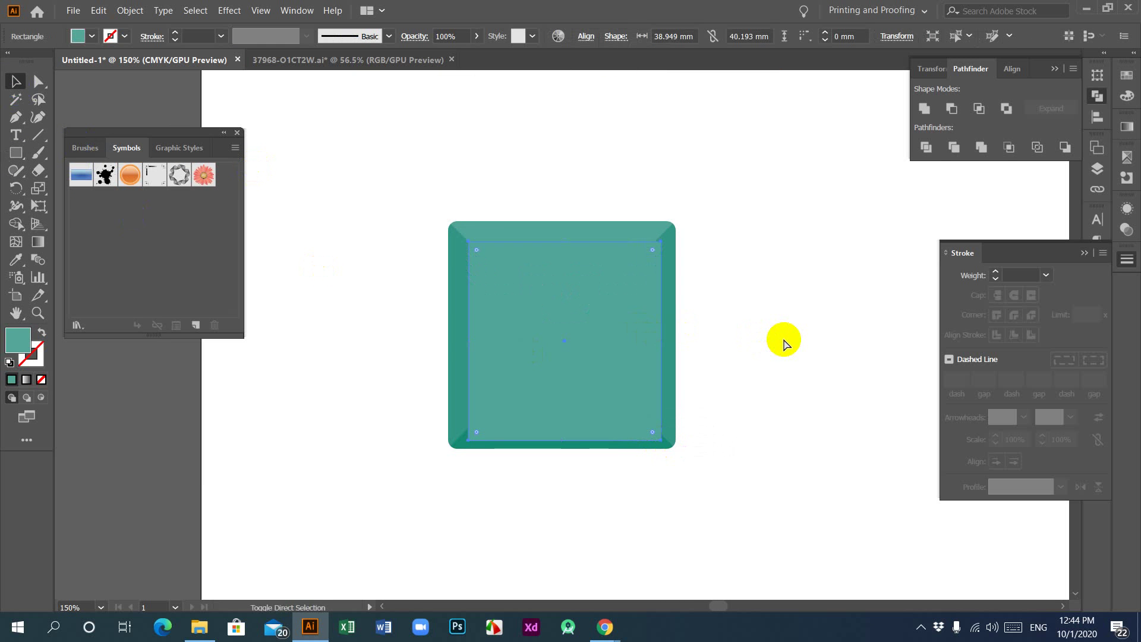
key(ctrl+shift+bracketleft)
click(767, 302)
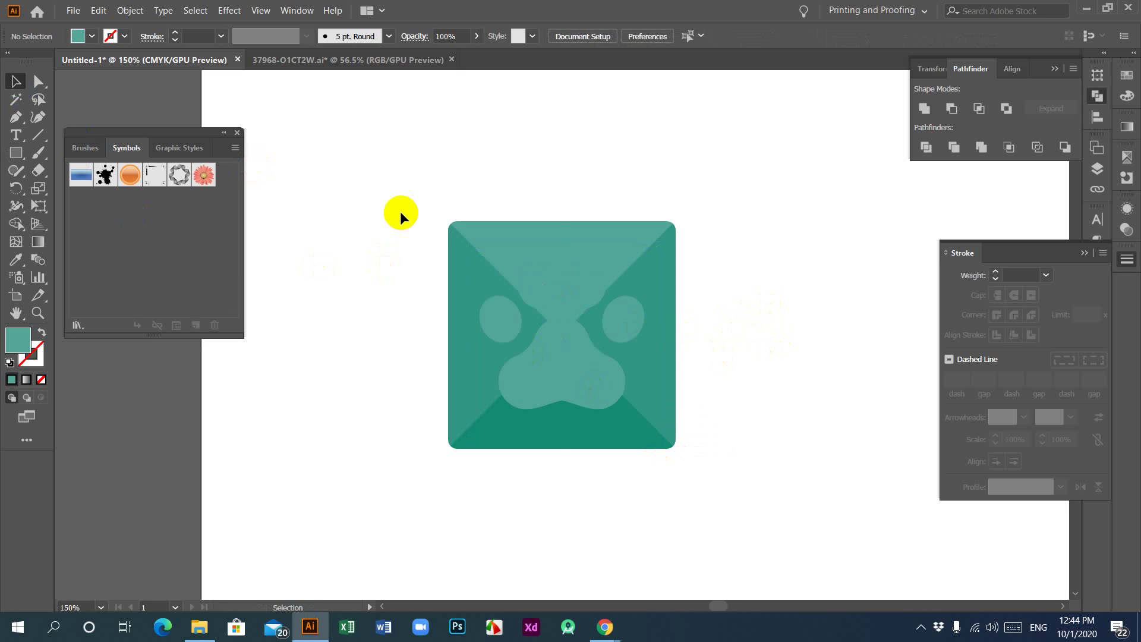
Split the paw badge and rectangle into separate pieces with Pathfinder Divide, and ungroup the result.
drag(401, 181, 787, 493)
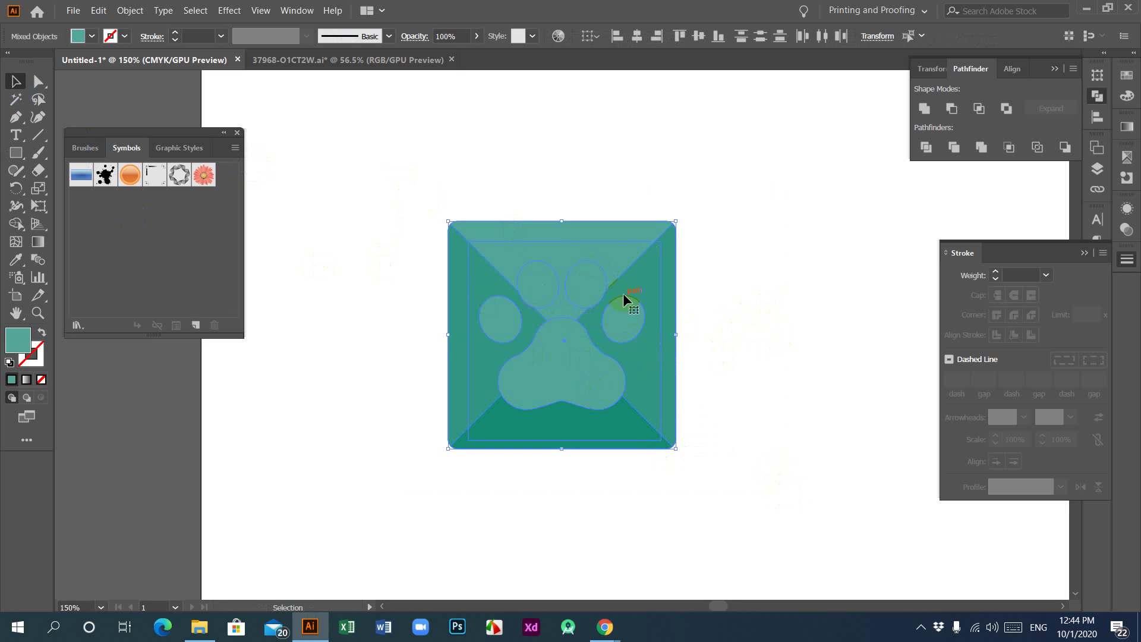
click(928, 148)
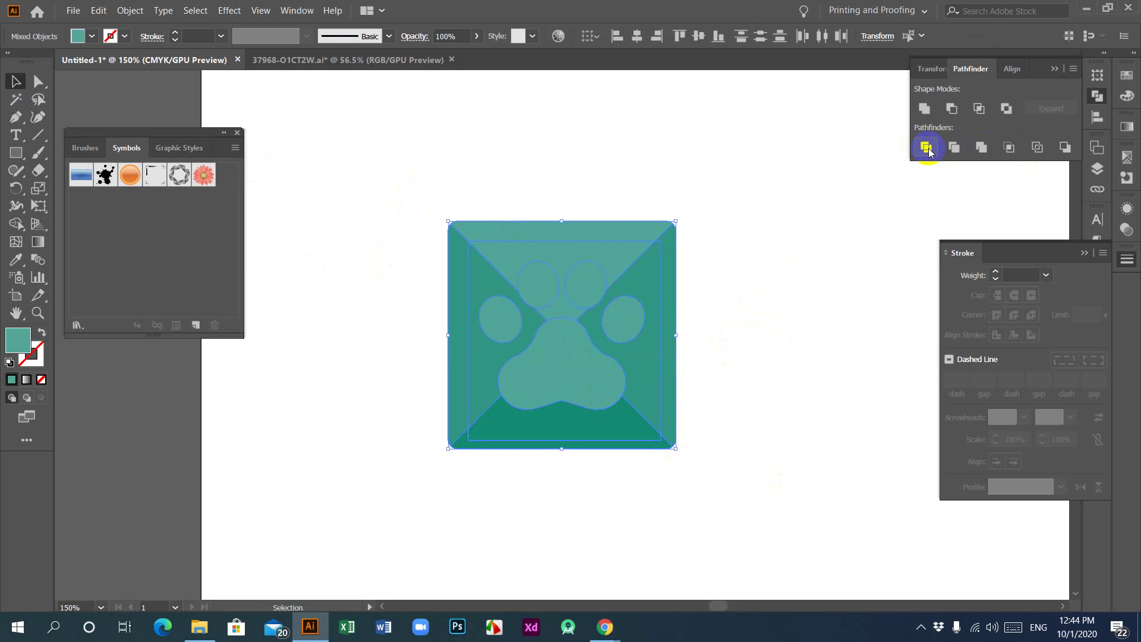
right_click(554, 284)
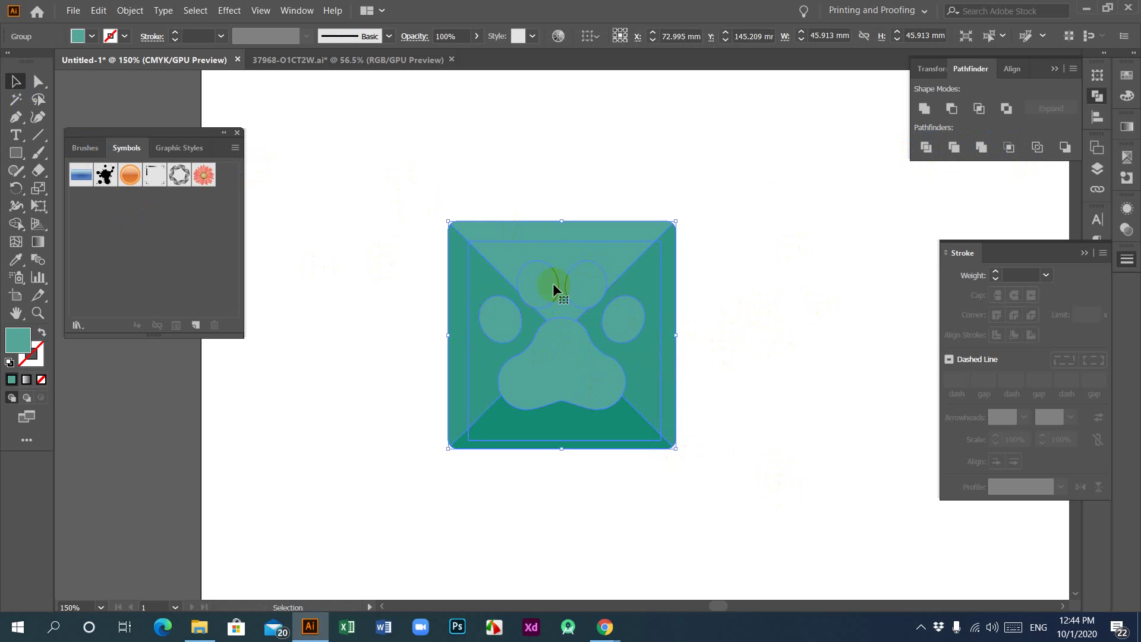
click(597, 367)
click(751, 351)
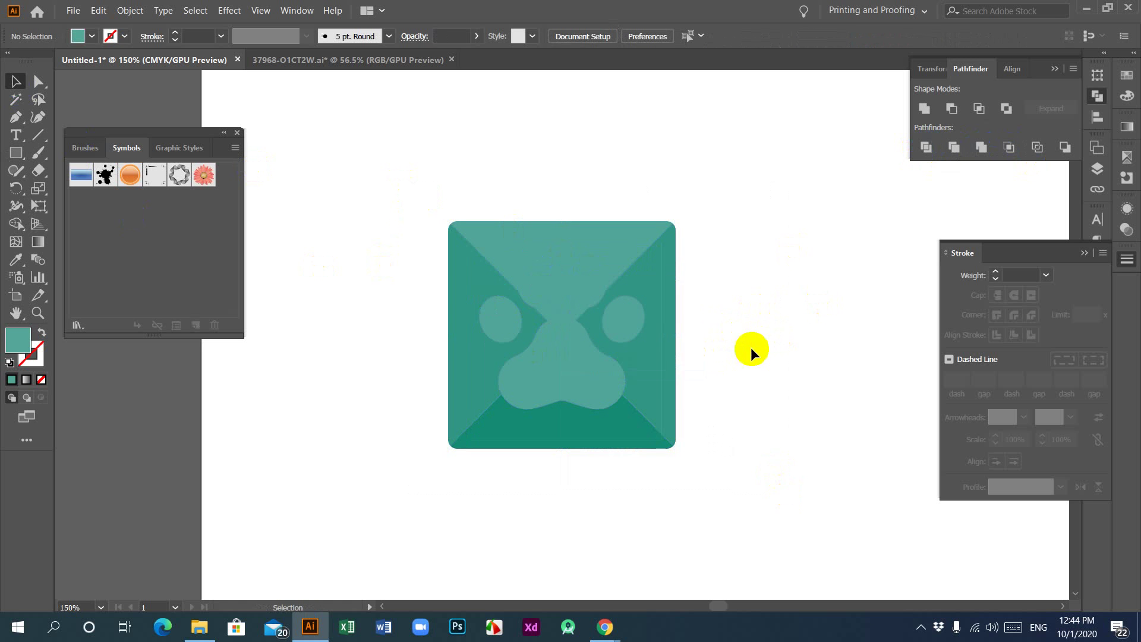
Delete the divided background pieces above and left of the paw, along with the darker shading pieces on its right.
click(664, 383)
key(Delete)
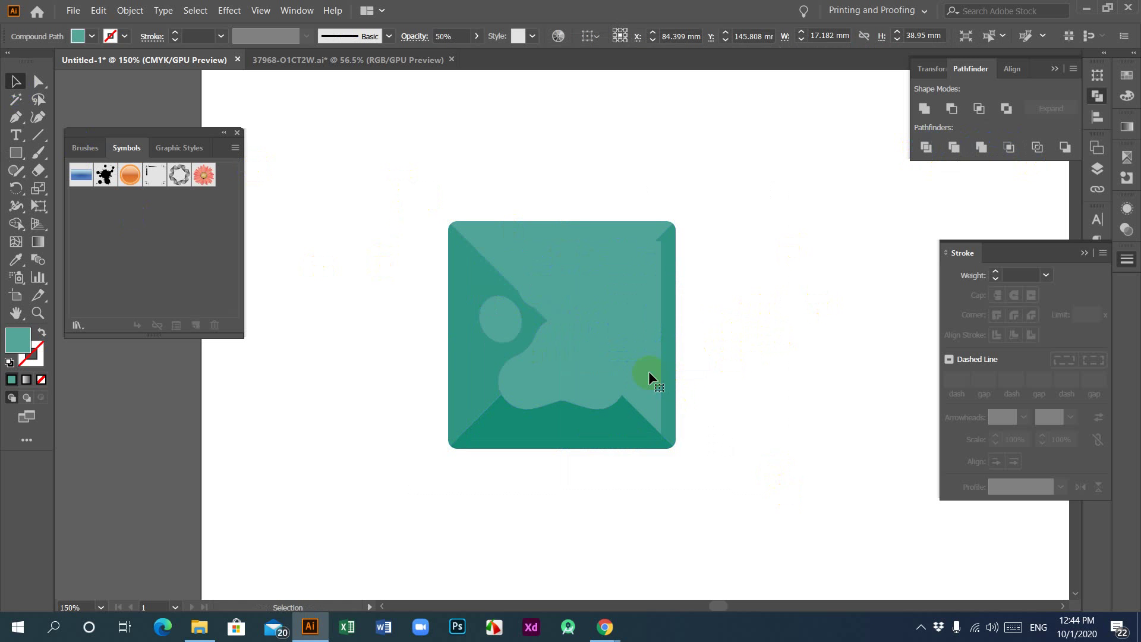
click(659, 238)
key(Delete)
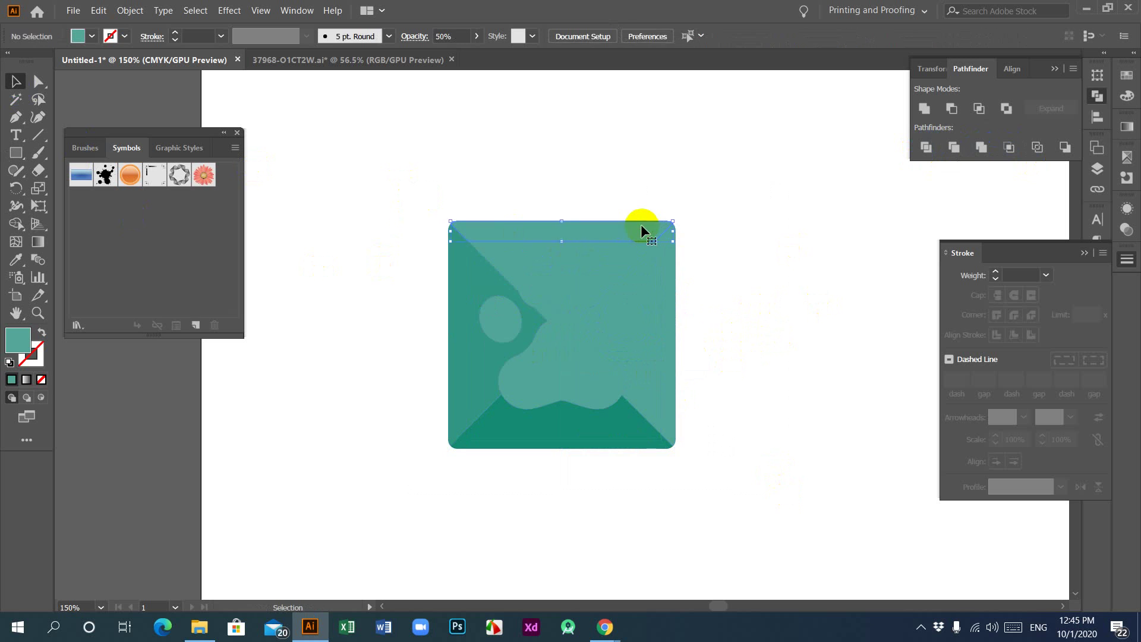
click(484, 247)
key(Delete)
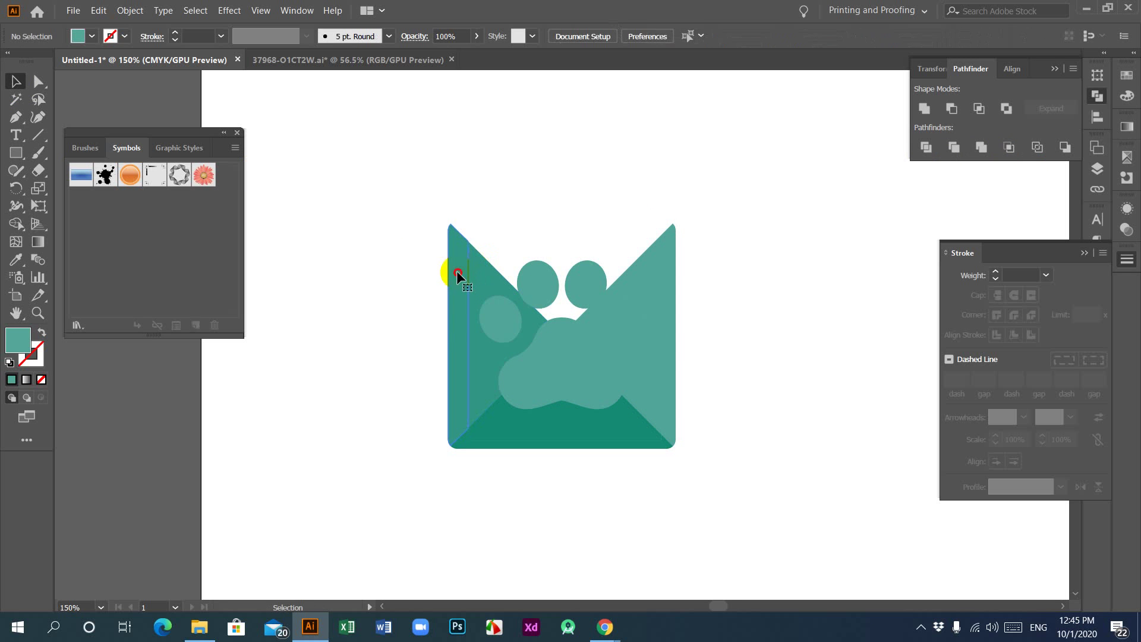
click(483, 268)
key(Delete)
click(460, 267)
key(Delete)
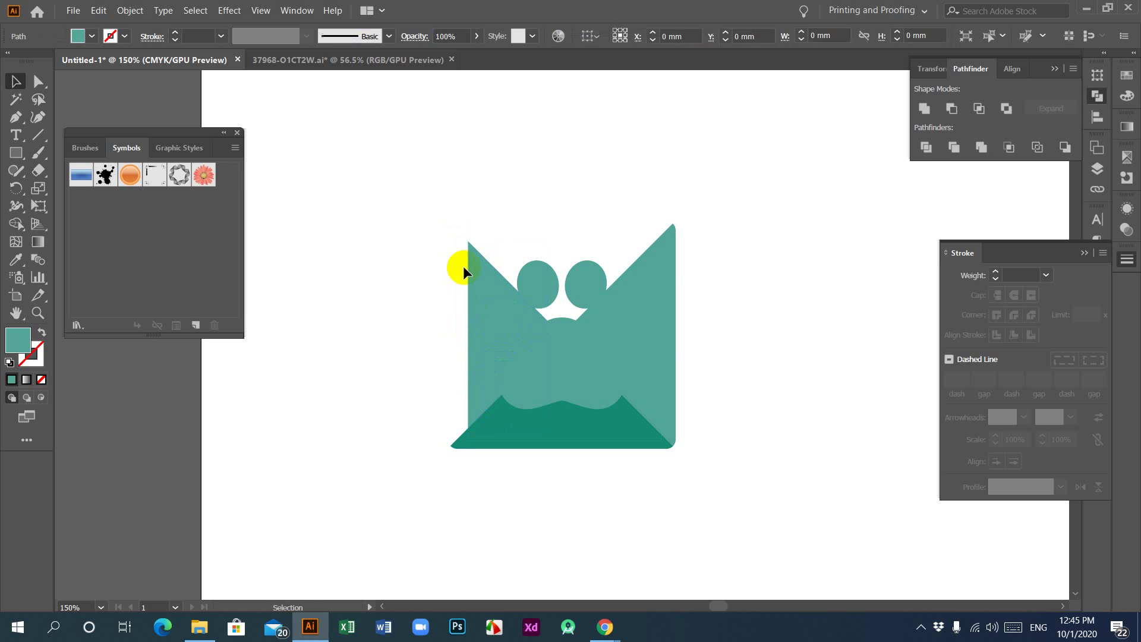
click(480, 264)
key(Delete)
Delete the divided background pieces below the paw and the remaining ones on its right, leaving only the paw print.
click(493, 428)
key(Delete)
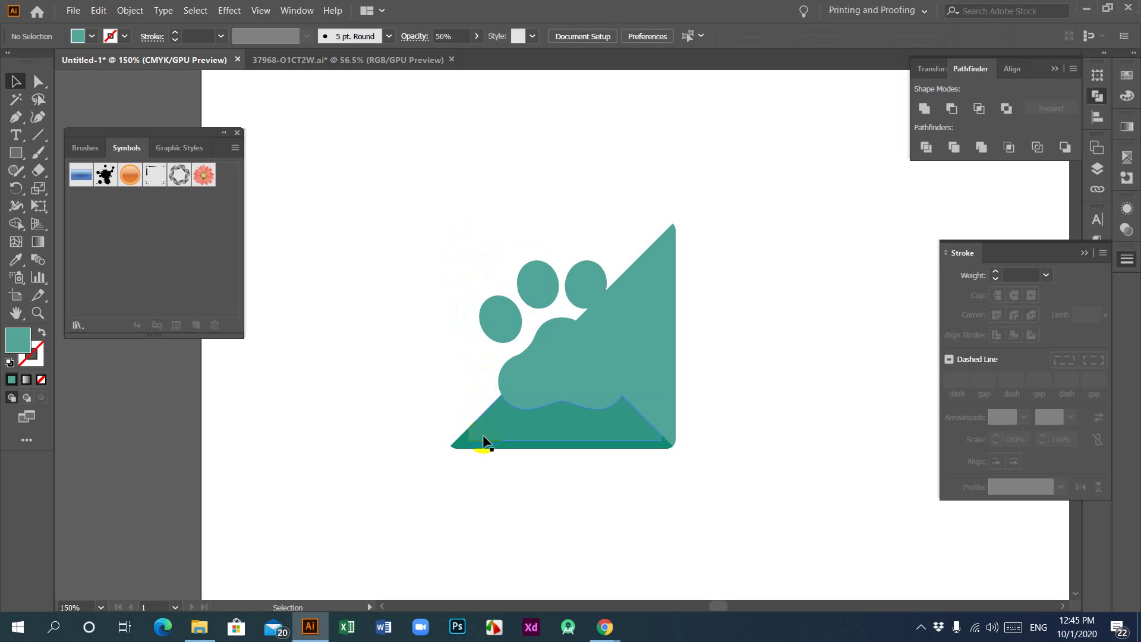
click(477, 435)
key(Delete)
click(482, 437)
key(Delete)
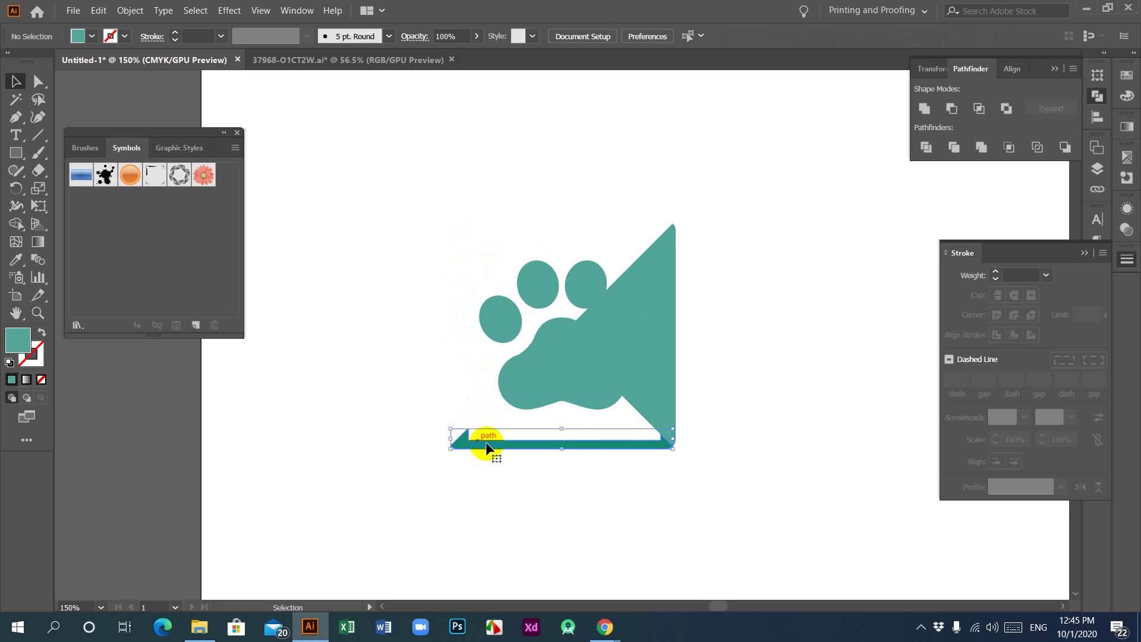
click(671, 434)
key(Delete)
click(658, 409)
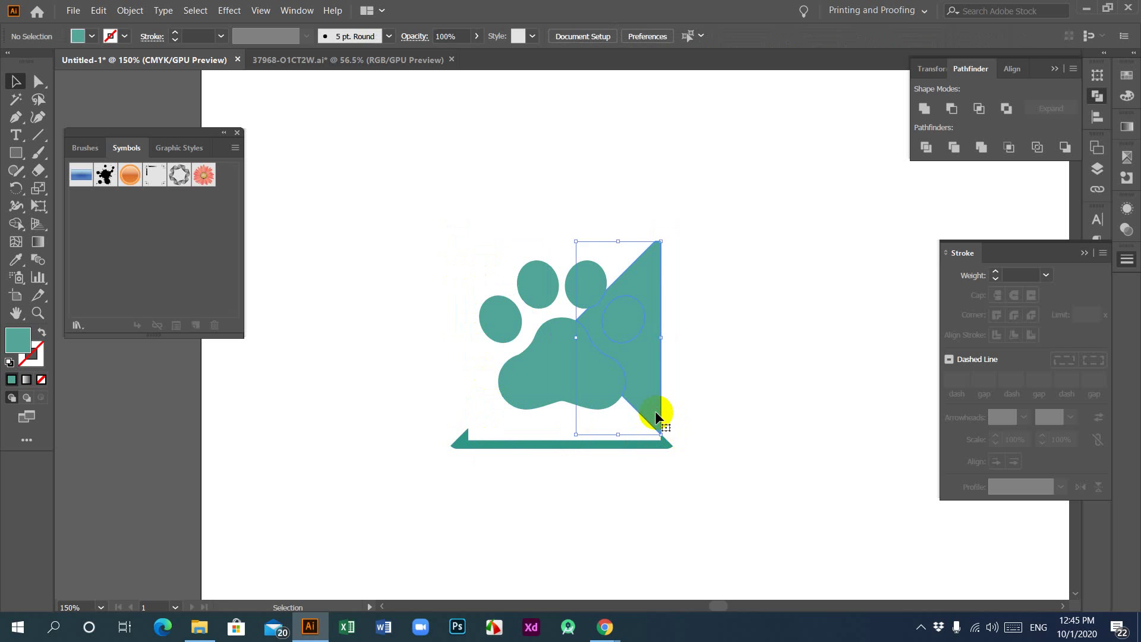
key(Delete)
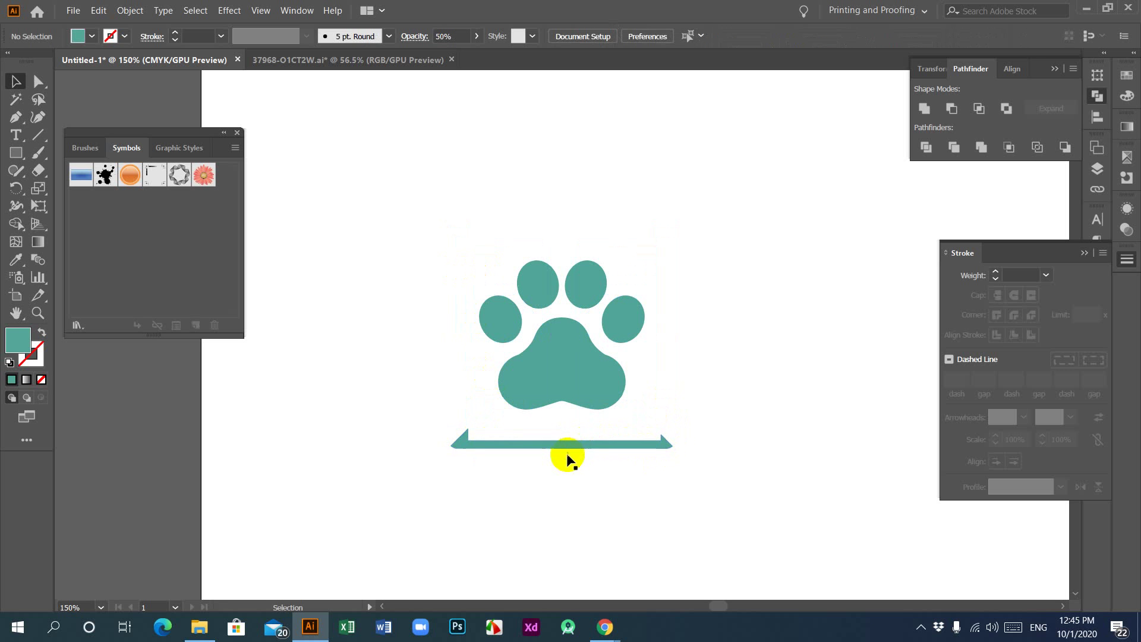
click(541, 444)
key(Delete)
Delete the leftover background strip below the paw print and check the remaining pieces for strays.
click(623, 302)
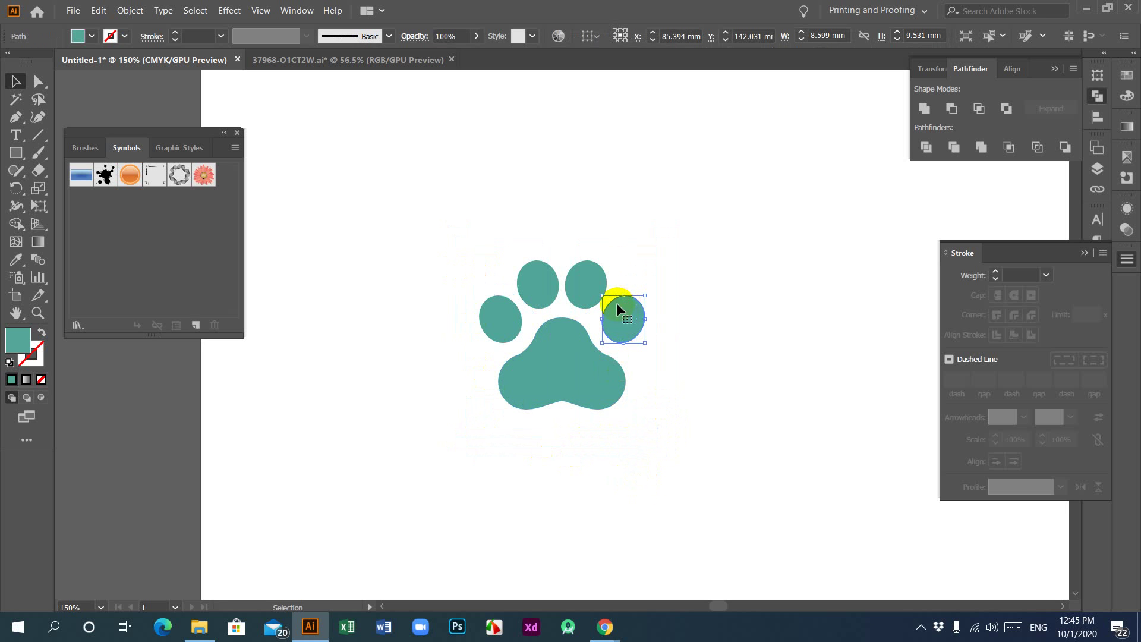
click(593, 274)
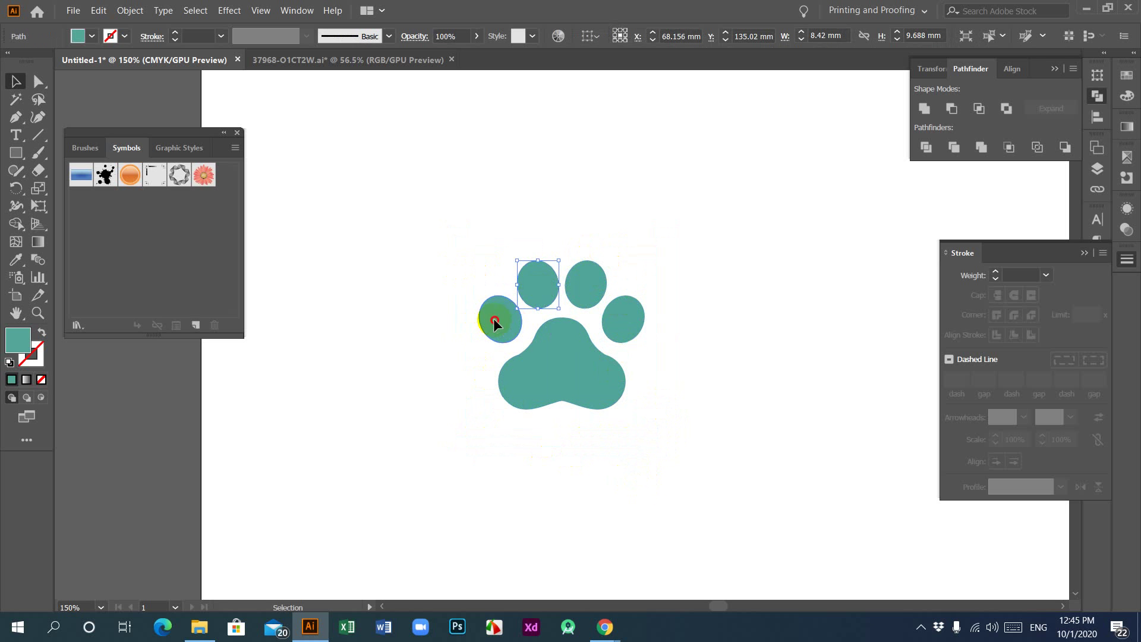
drag(430, 244, 708, 457)
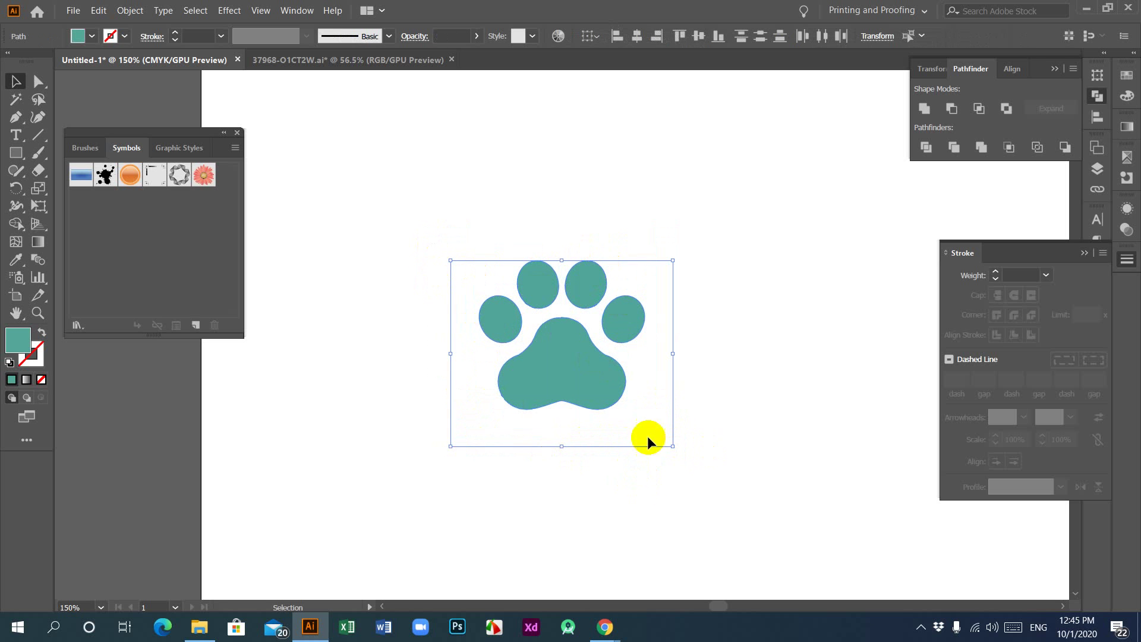
click(492, 351)
click(618, 382)
click(592, 475)
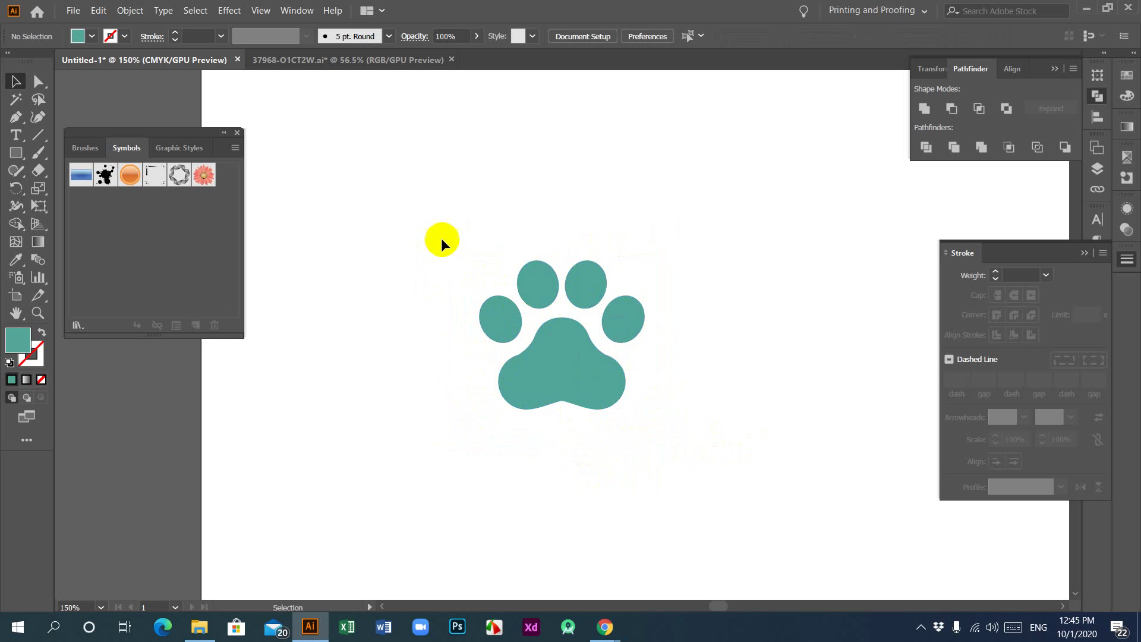
Group the pieces of the paw print and scale the group down proportionally about its centre to roughly half size.
drag(438, 240, 691, 429)
key(a)
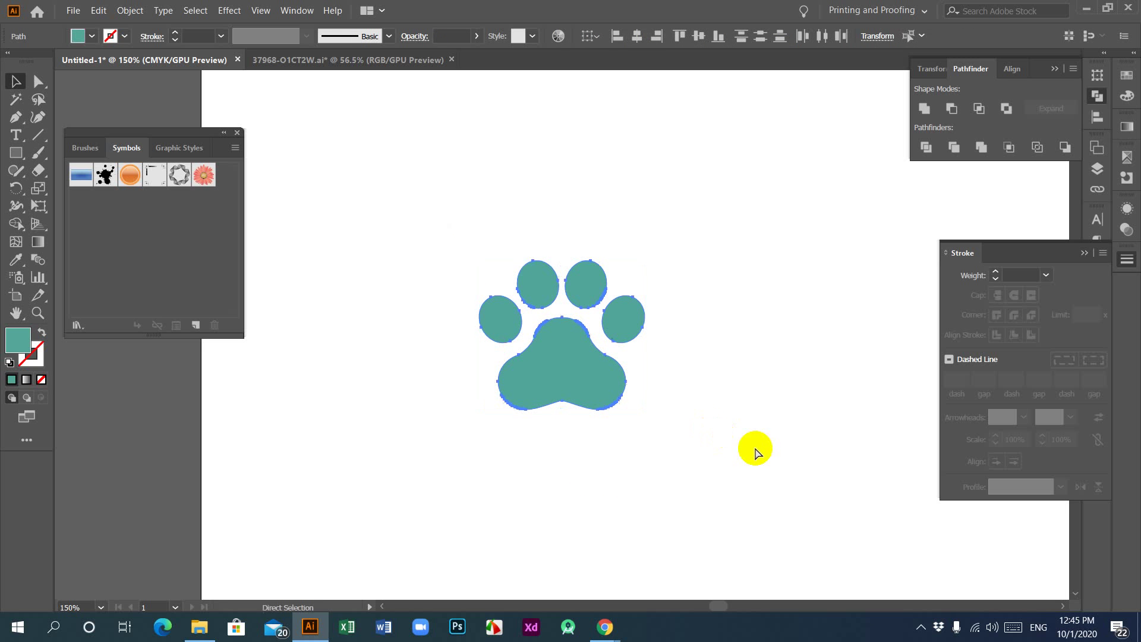
key(v)
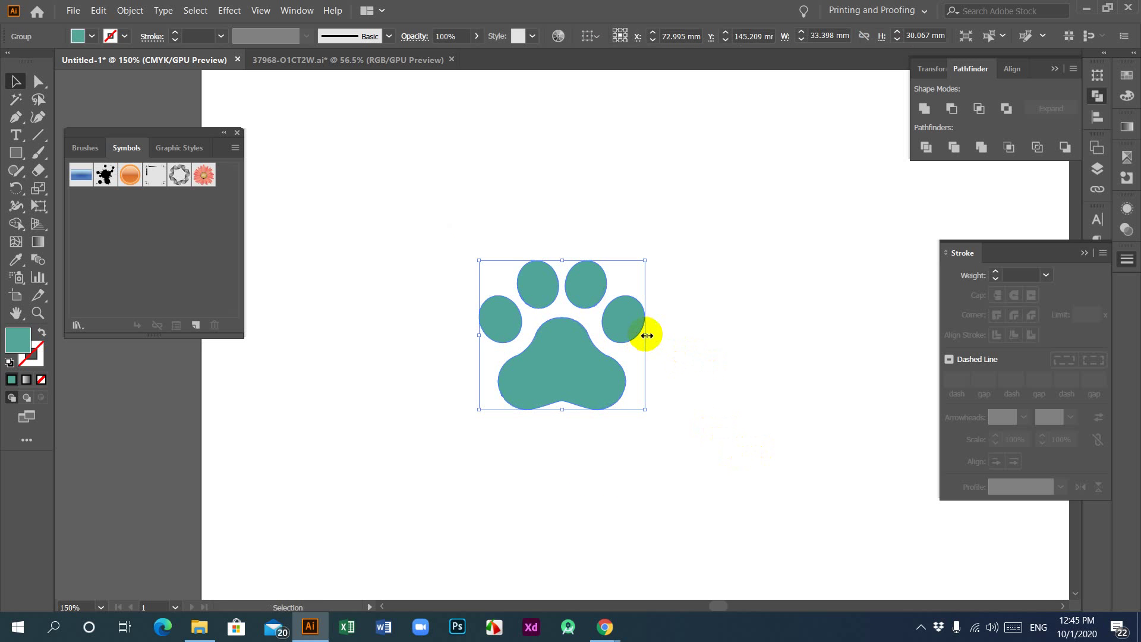
drag(646, 335, 606, 331)
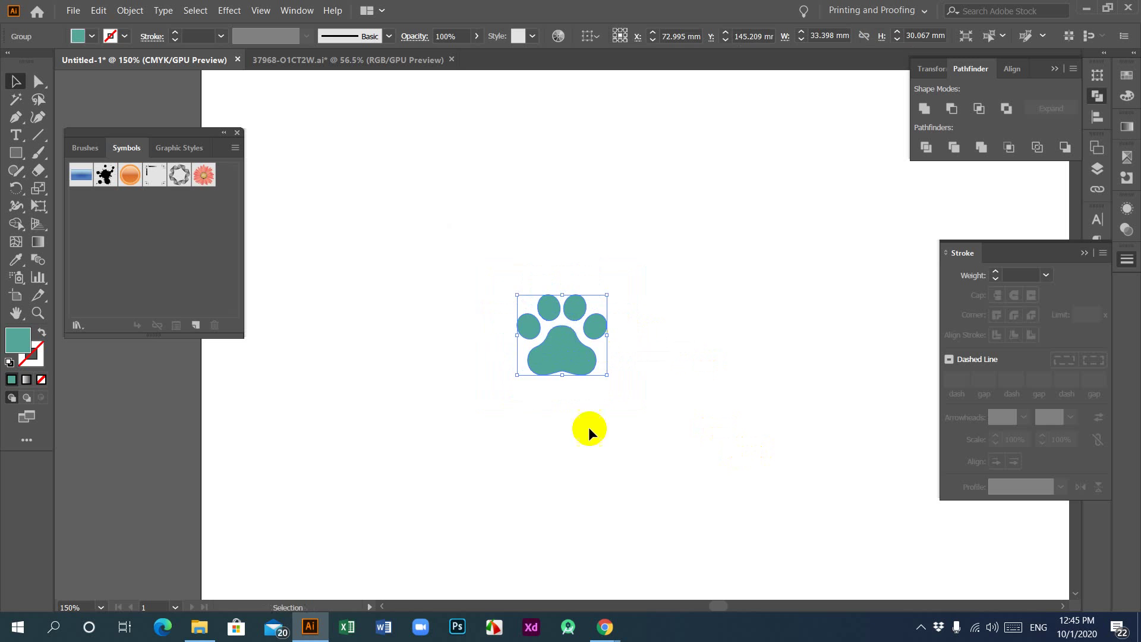
Reposition the paw print on the empty area of the artboard below the logos.
drag(408, 227, 647, 349)
click(616, 407)
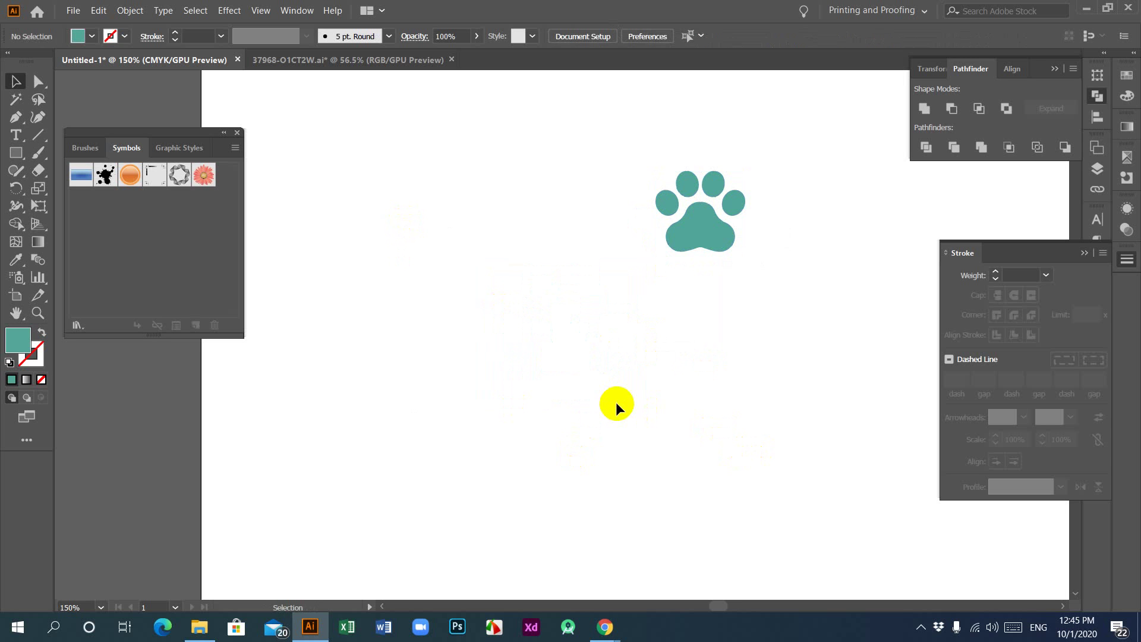
click(704, 236)
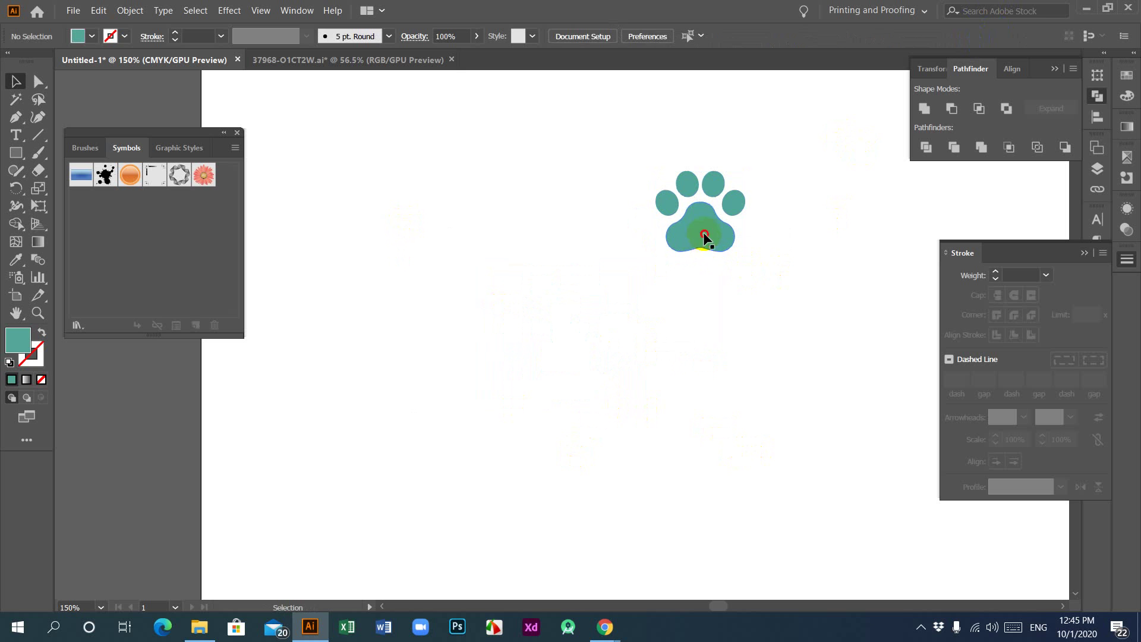
drag(596, 123, 805, 311)
drag(705, 226, 561, 278)
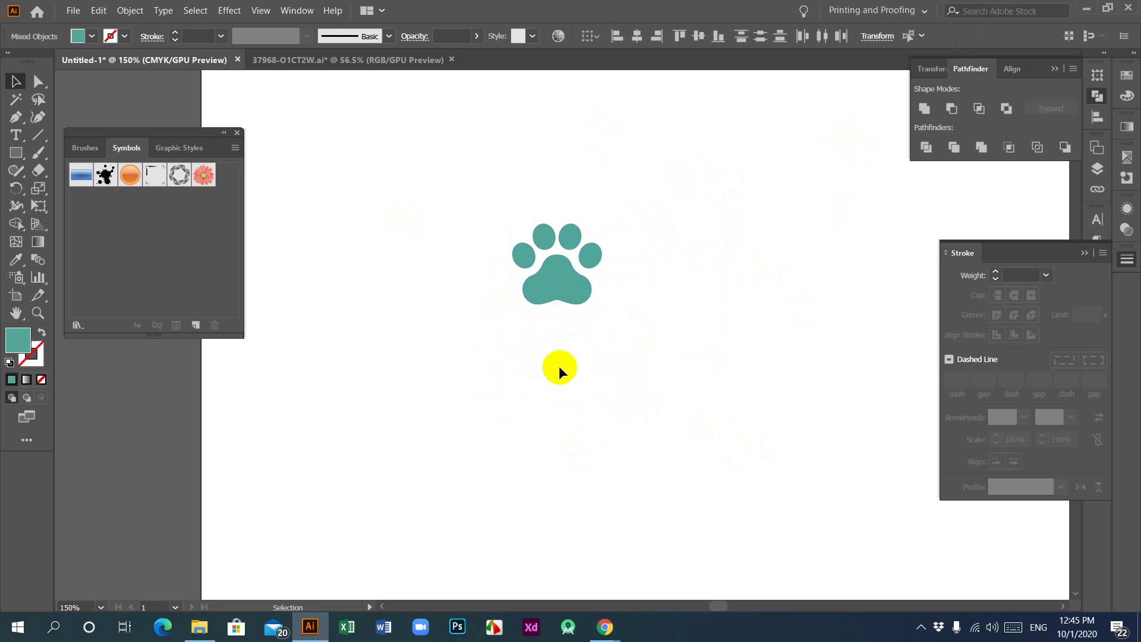
click(848, 402)
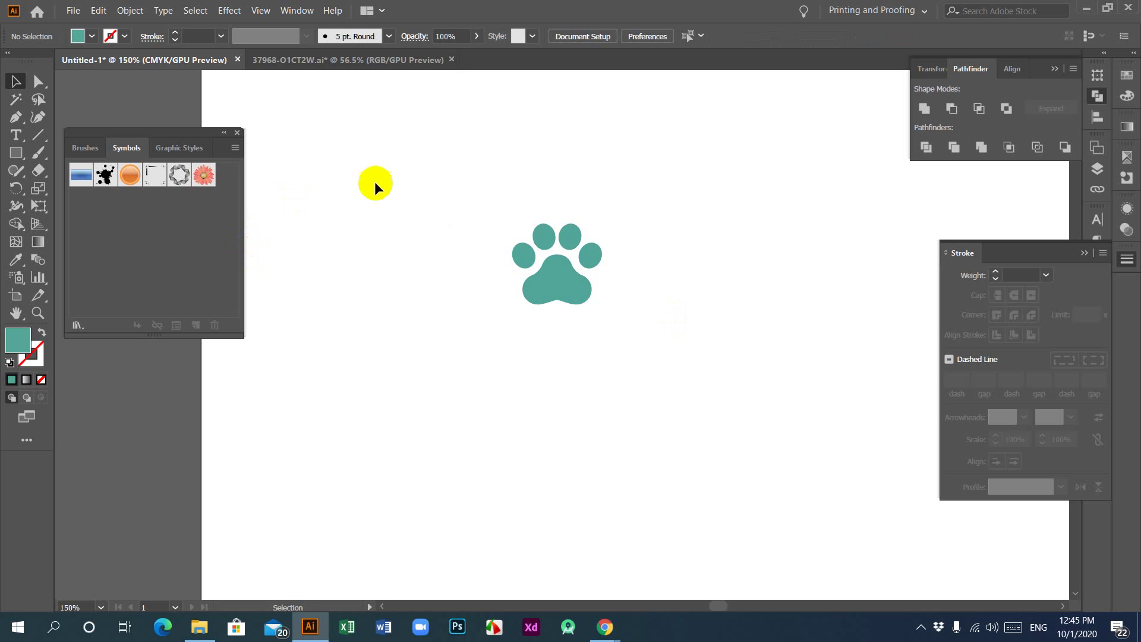
Shrink the paw print proportionally and place it over the lower curve of the "g" in the Dog logo.
drag(398, 183, 526, 362)
click(626, 450)
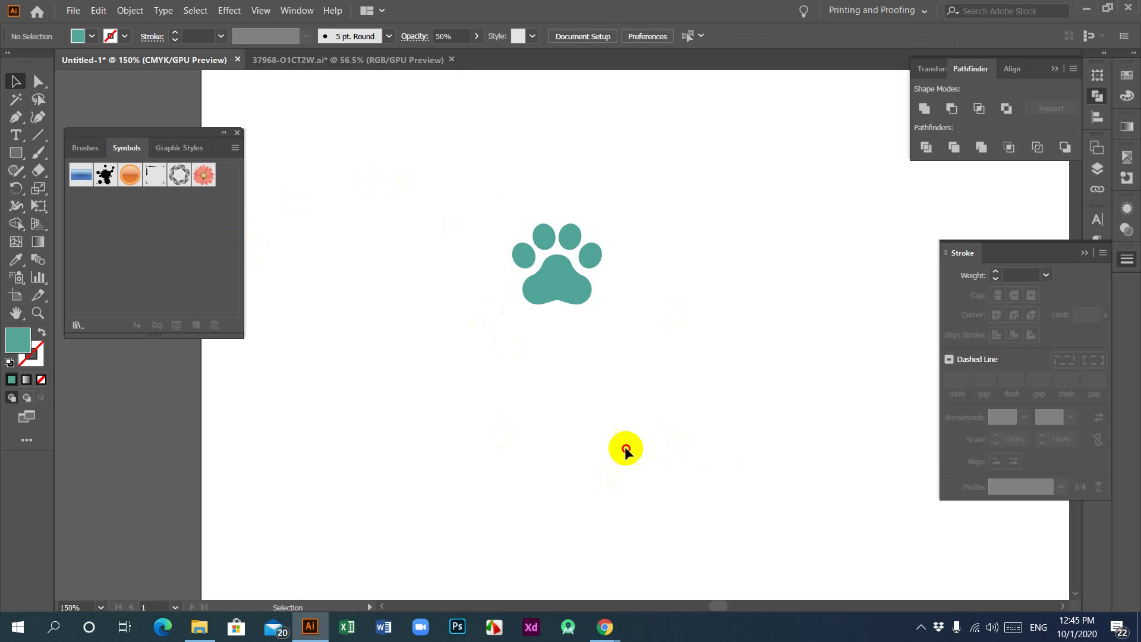
drag(438, 153, 660, 331)
scroll(660, 331, up, 5)
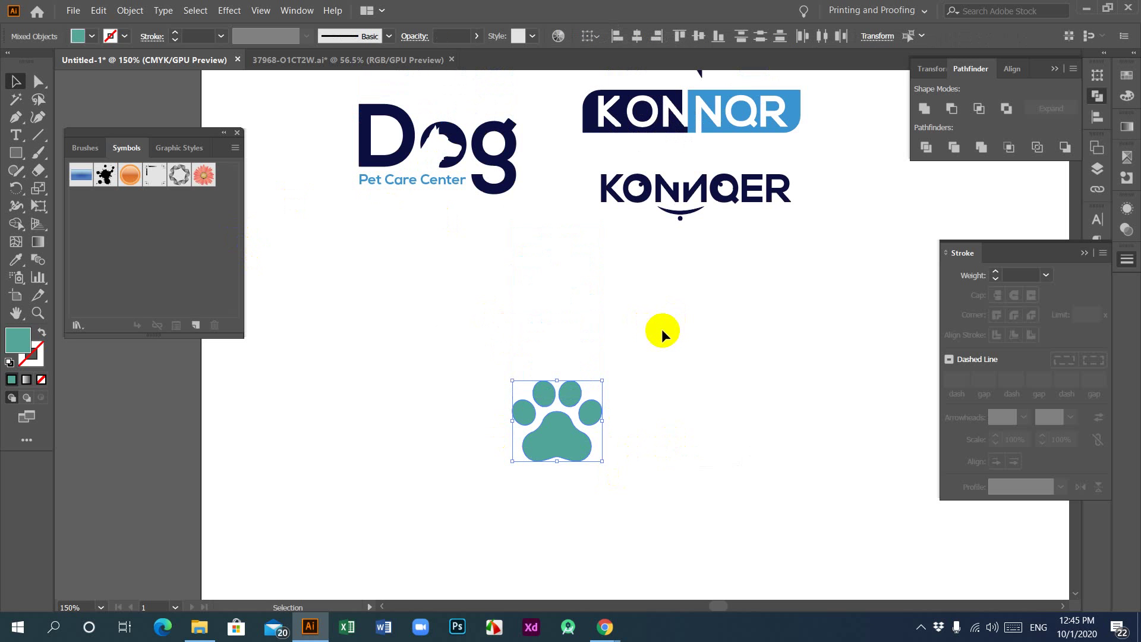
click(694, 402)
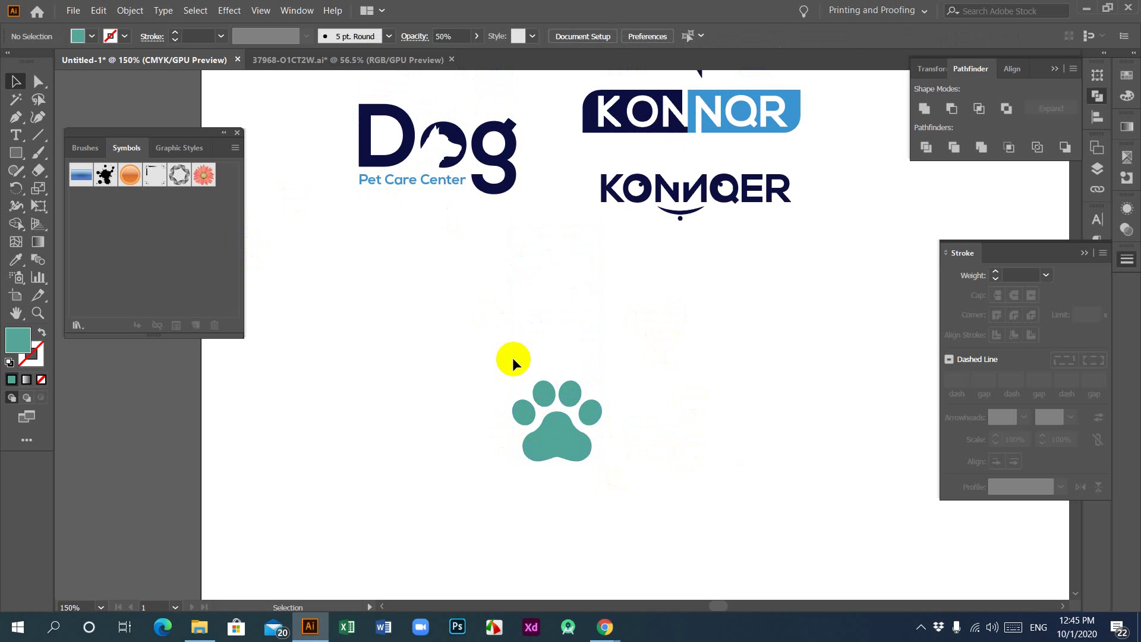
click(597, 450)
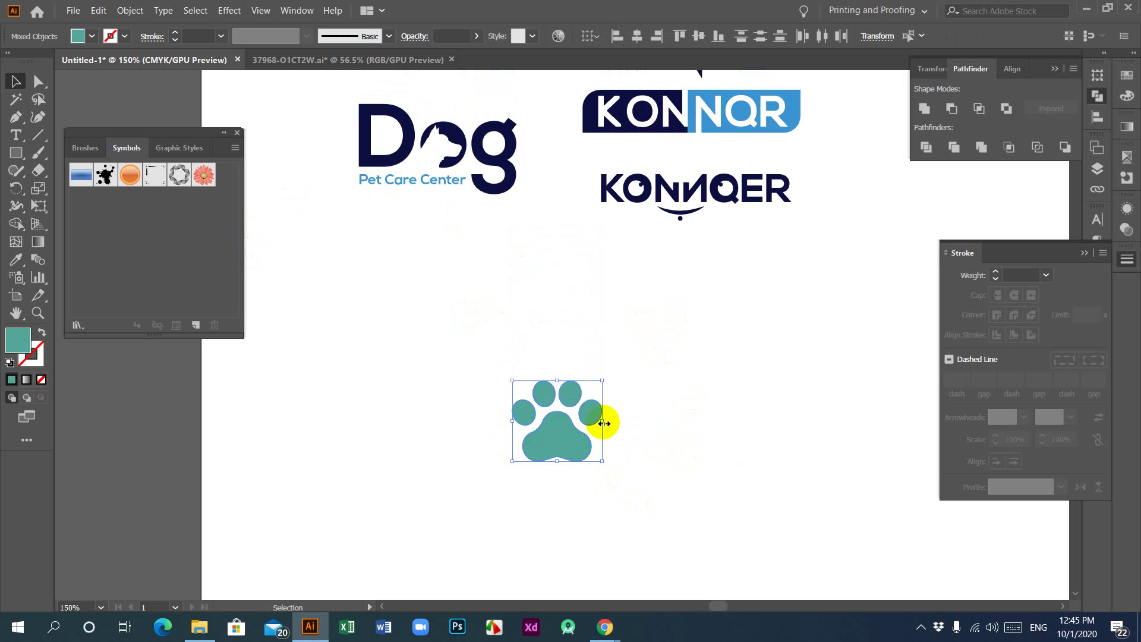
drag(604, 423, 561, 428)
drag(561, 427, 497, 199)
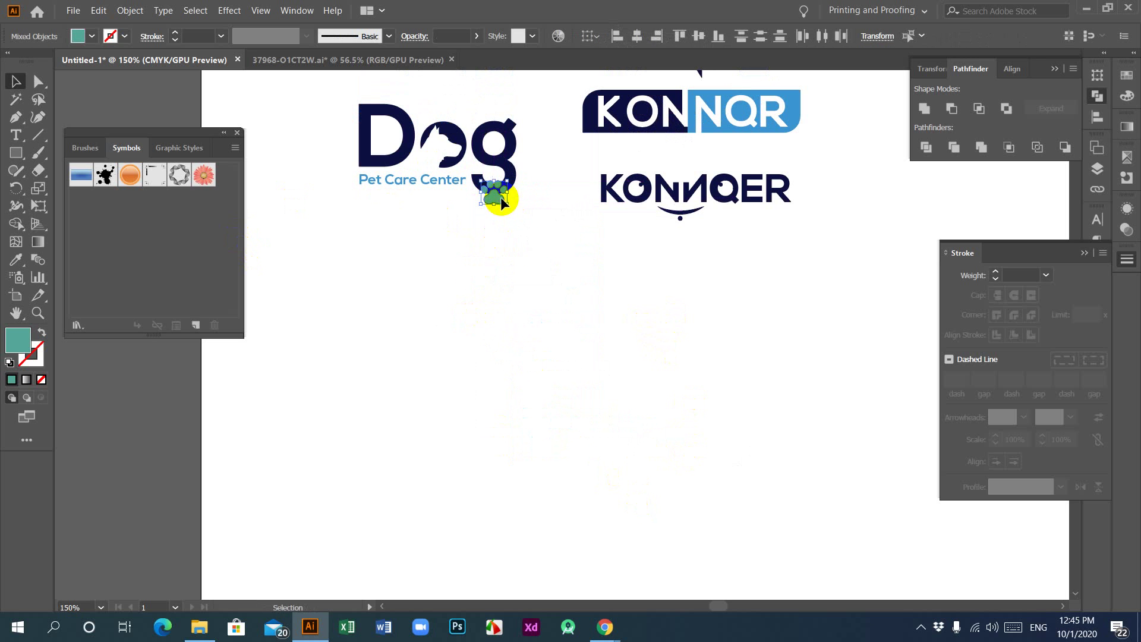
Scale the paw print down further and fit it inside the open end of the tail of the "g".
key(ctrl+plus)
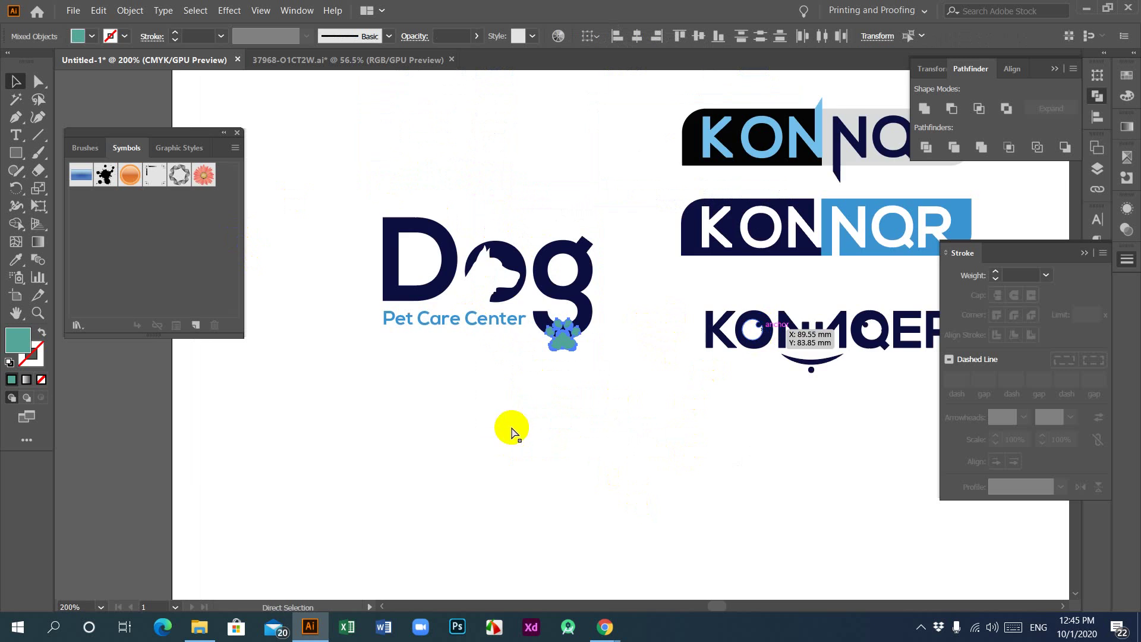
key(ctrl+plus)
key(ctrl+plus)
key(ctrl+plus)
key(v)
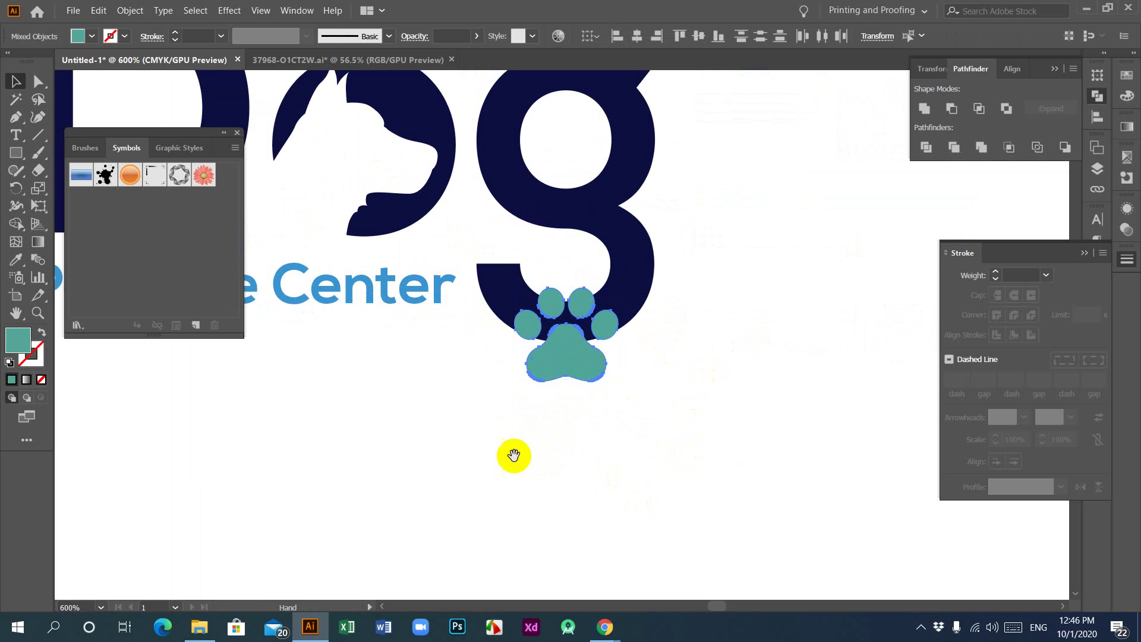
drag(512, 454, 615, 352)
drag(624, 347, 562, 327)
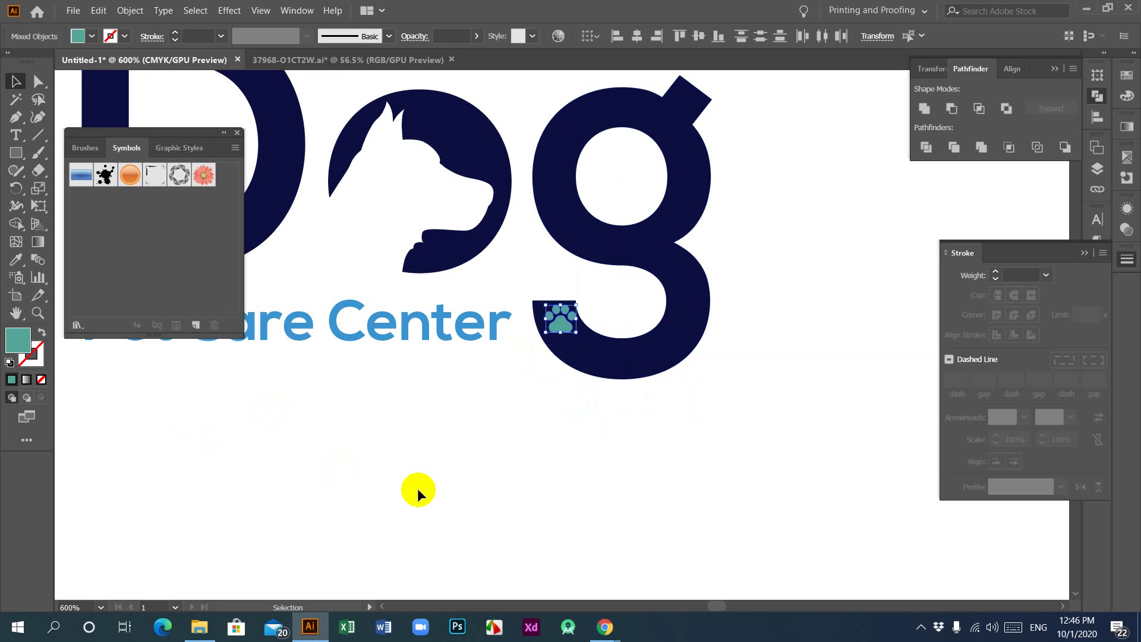
Fine-tune the paw print's position so it sits centred in the end of the tail of the "g".
key(Left)
key(Left)
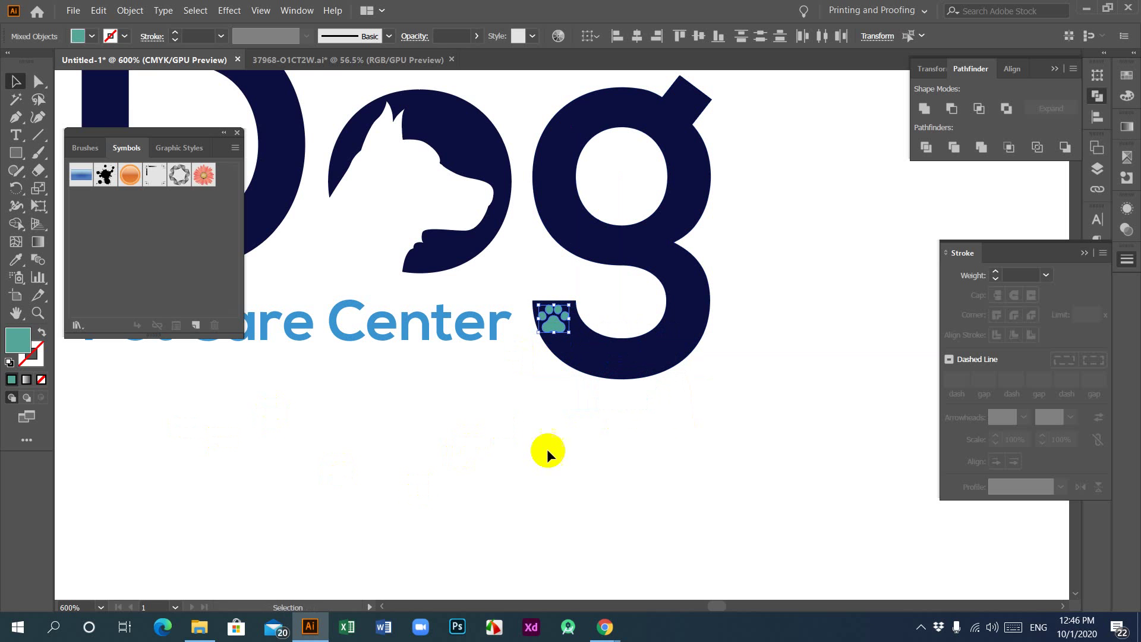
key(ctrl+equal)
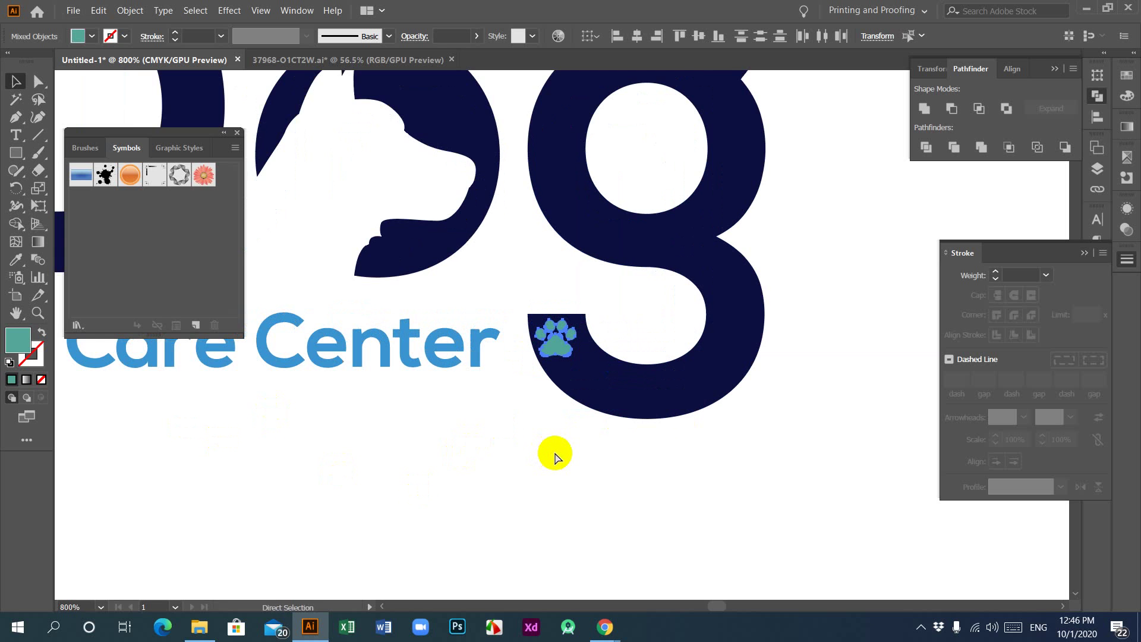
key(ctrl+equal)
drag(558, 360, 568, 358)
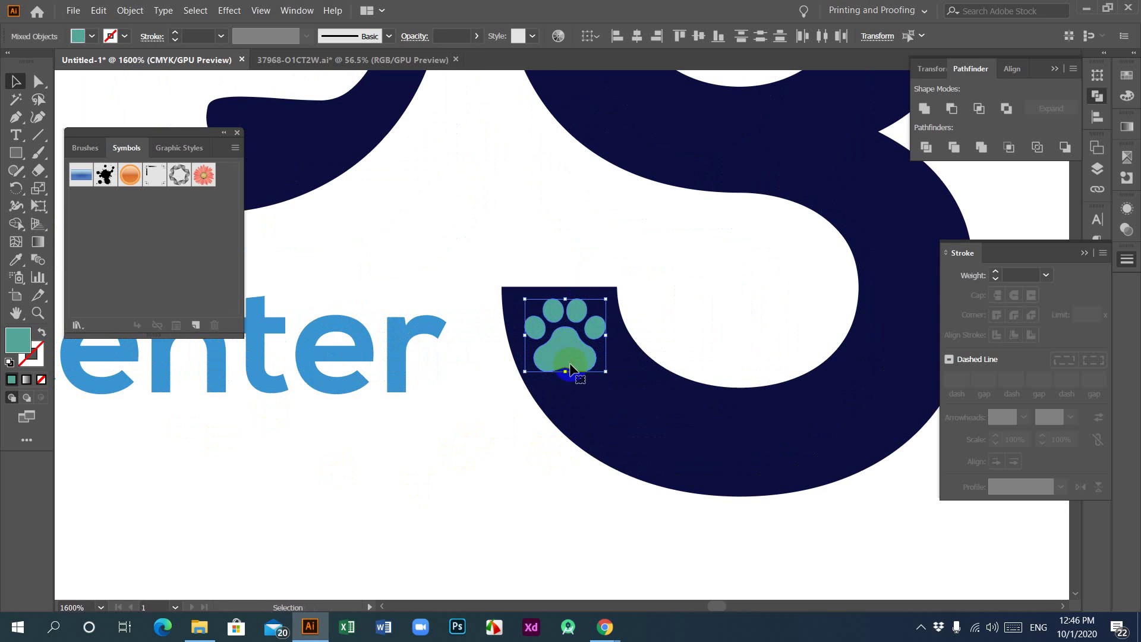
Recolour the paw print white by sampling the white background with the Eyedropper, and deselect it.
click(16, 260)
click(493, 204)
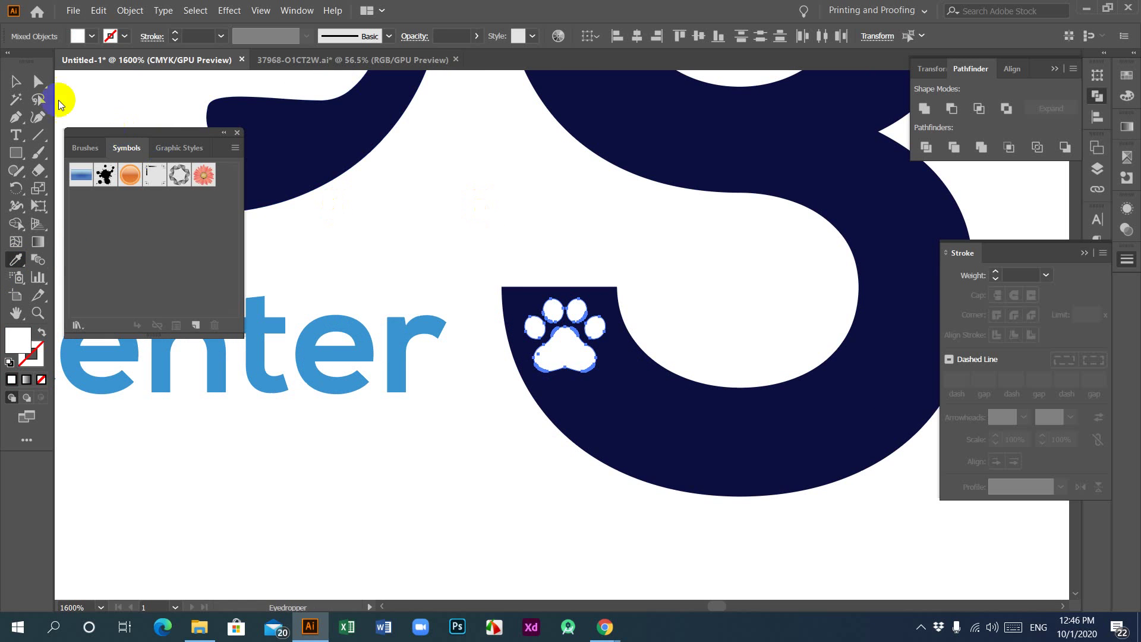
click(15, 81)
click(548, 511)
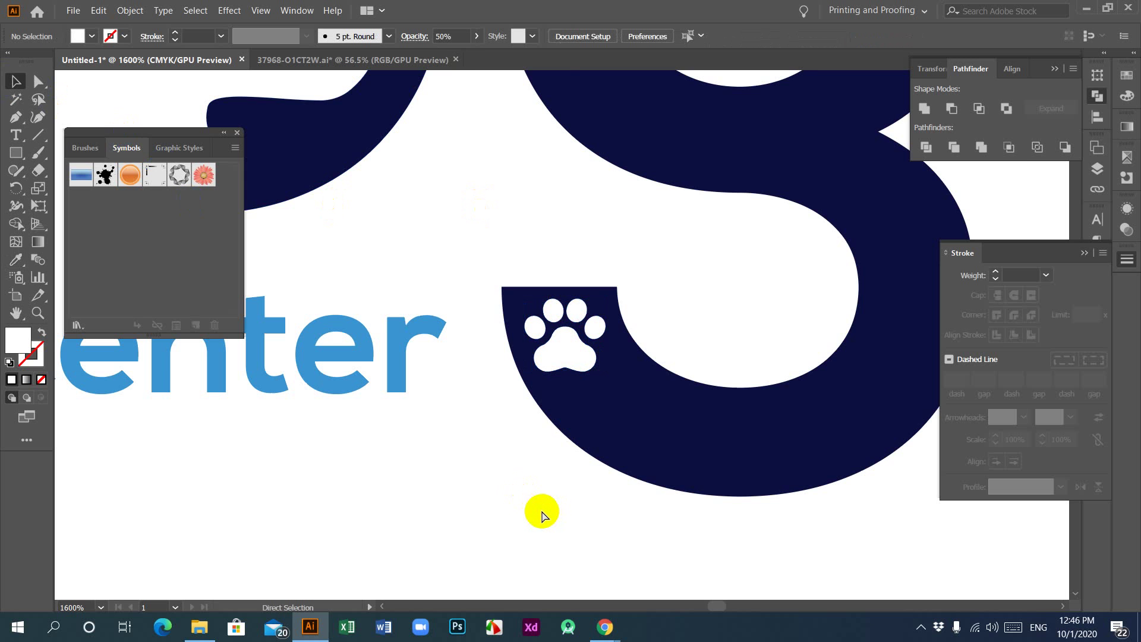
Review the whole Dog Pet Care Center logo with the paw print in place, selecting and deselecting all its parts.
key(ctrl+minus)
key(ctrl+minus)
key(ctrl+minus)
key(ctrl+minus)
key(ctrl+minus)
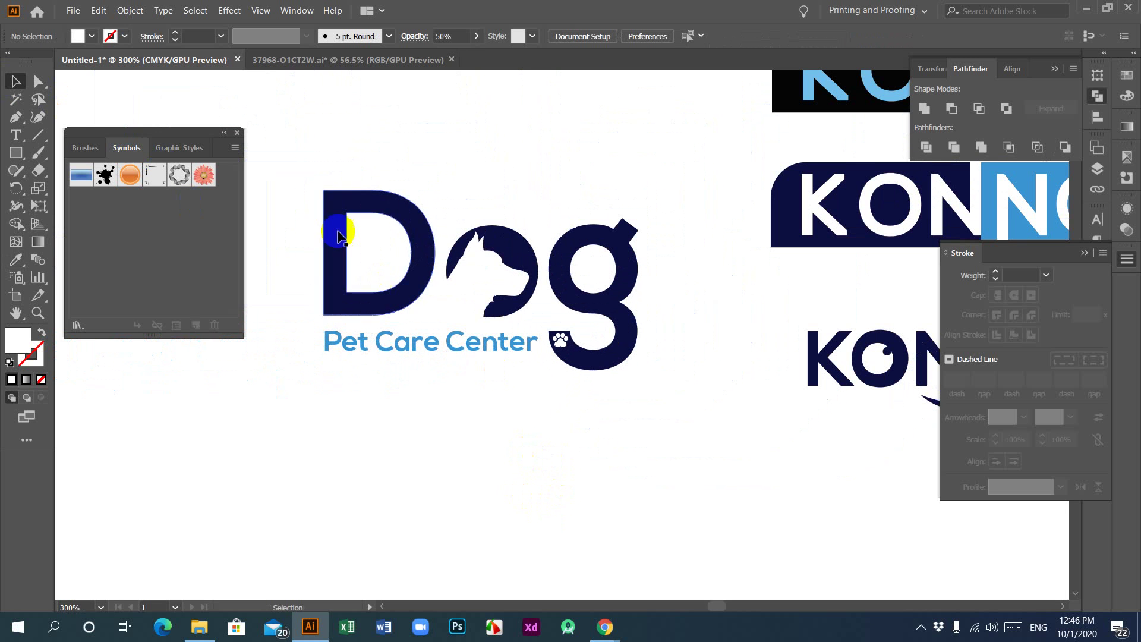
drag(308, 168, 685, 424)
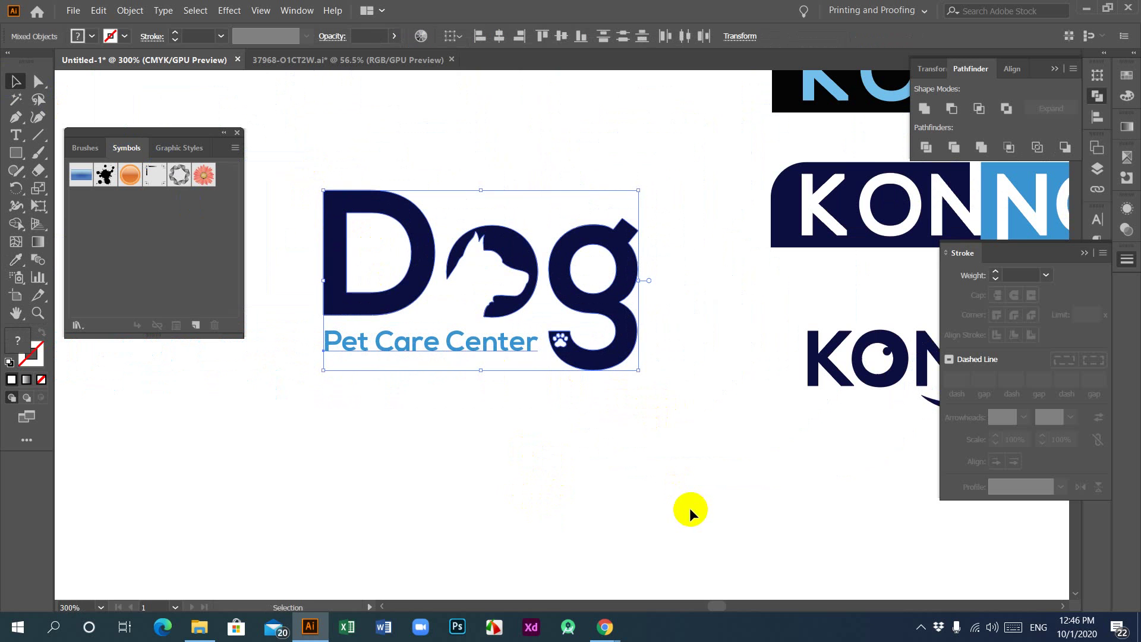
click(684, 507)
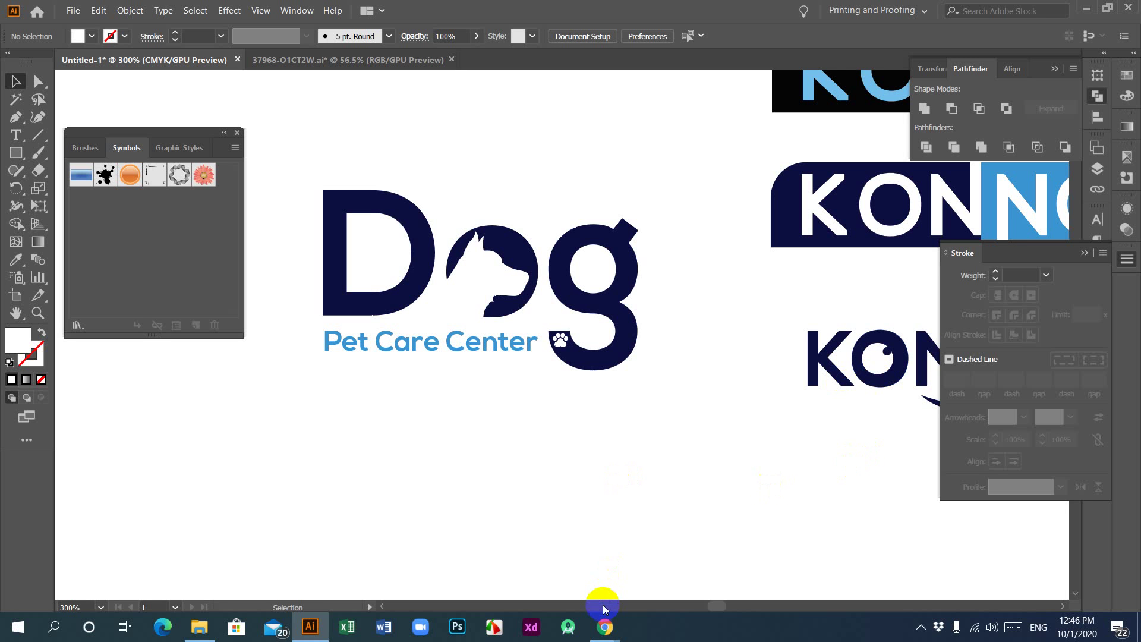
Switch to Chrome, check the Google Meet call, and return to the Freepik vet logo page.
mouse_move(605, 626)
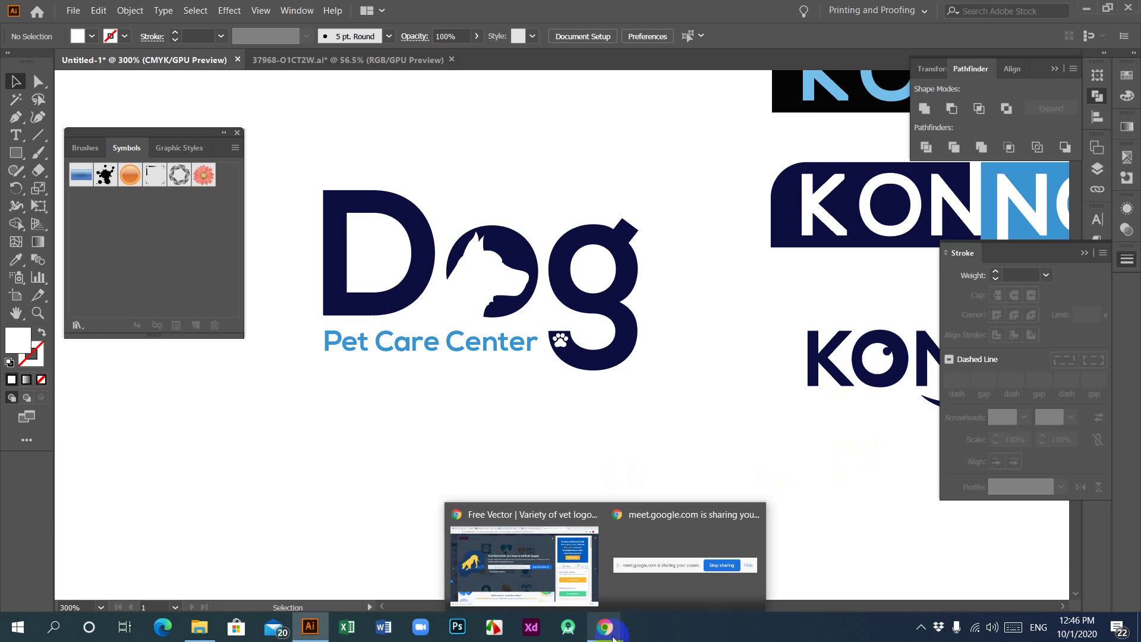
click(542, 561)
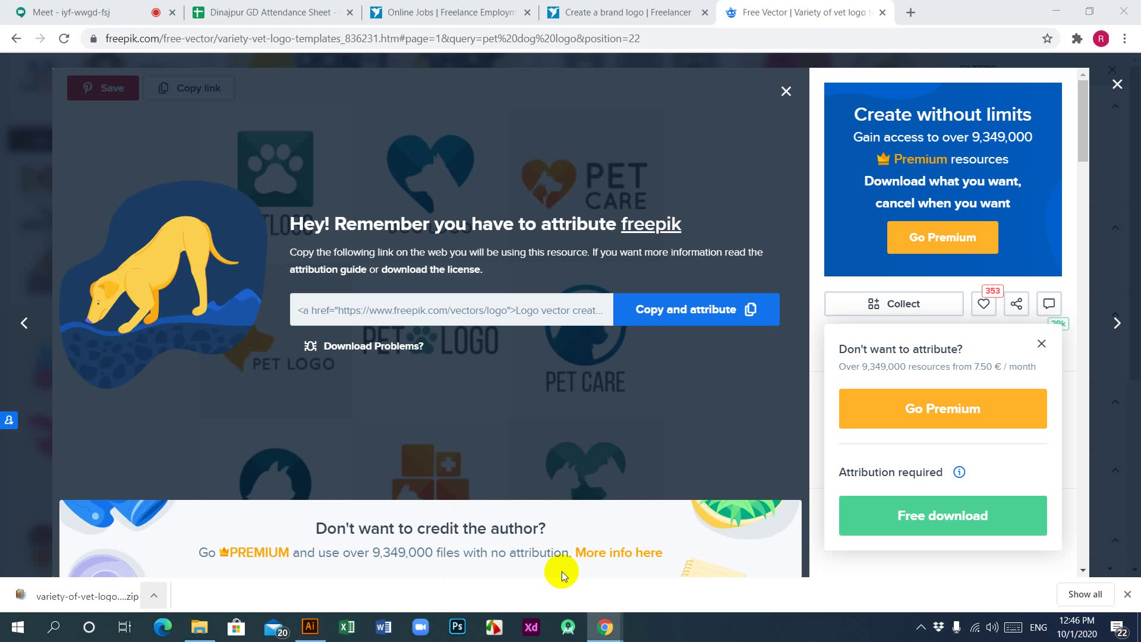
click(97, 13)
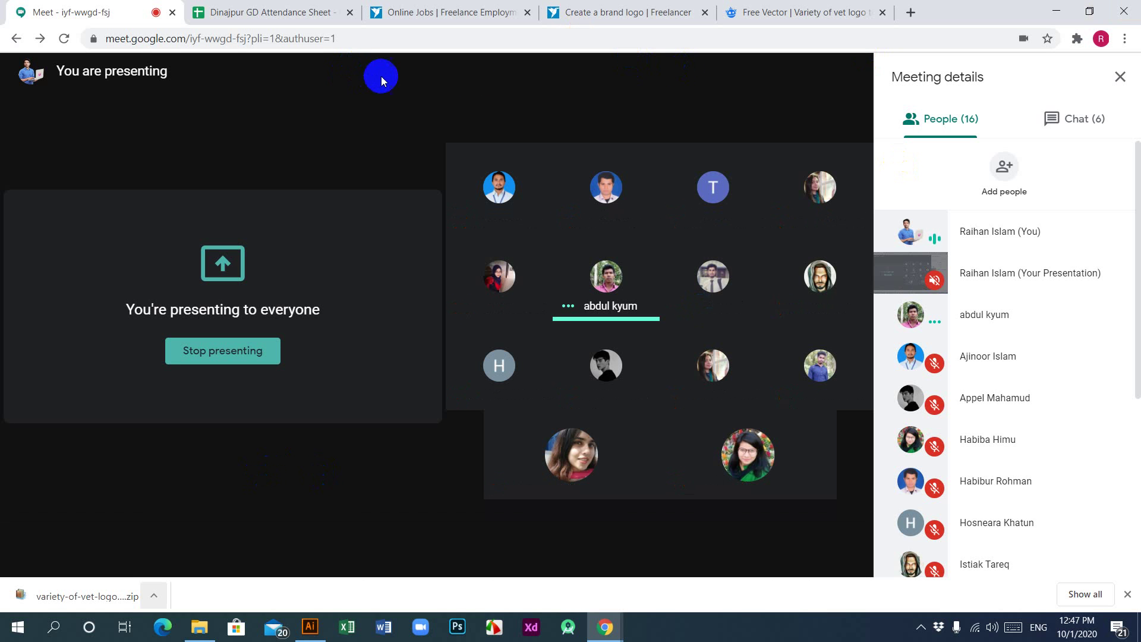
click(809, 12)
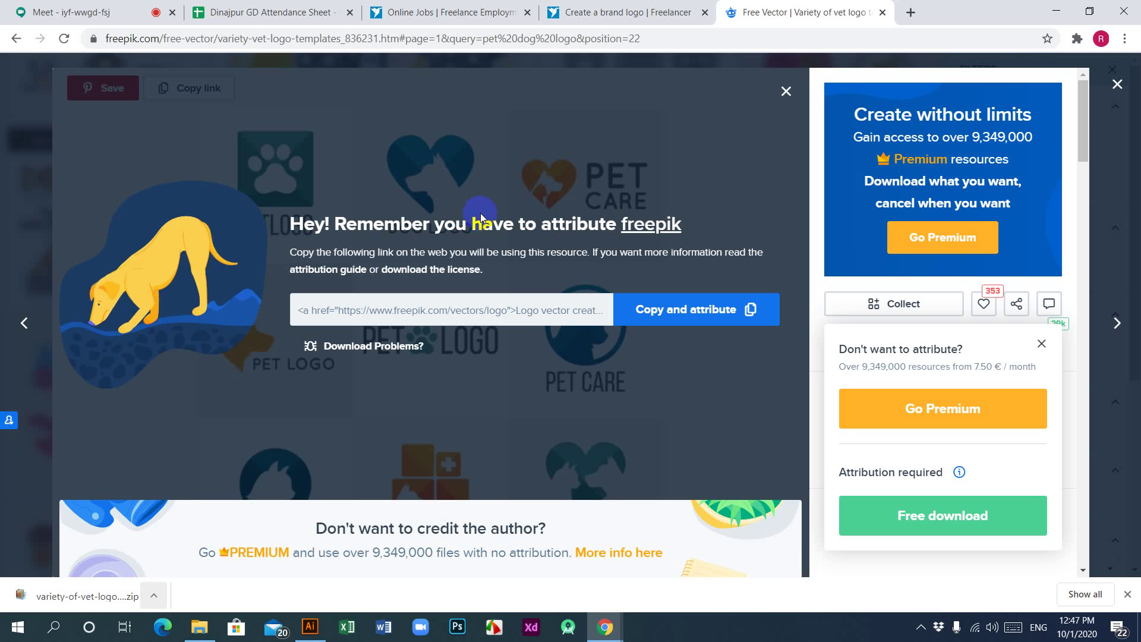
Close the vet logo preview and browse Freepik's "pet dog logo" results for more logo ideas.
click(1117, 84)
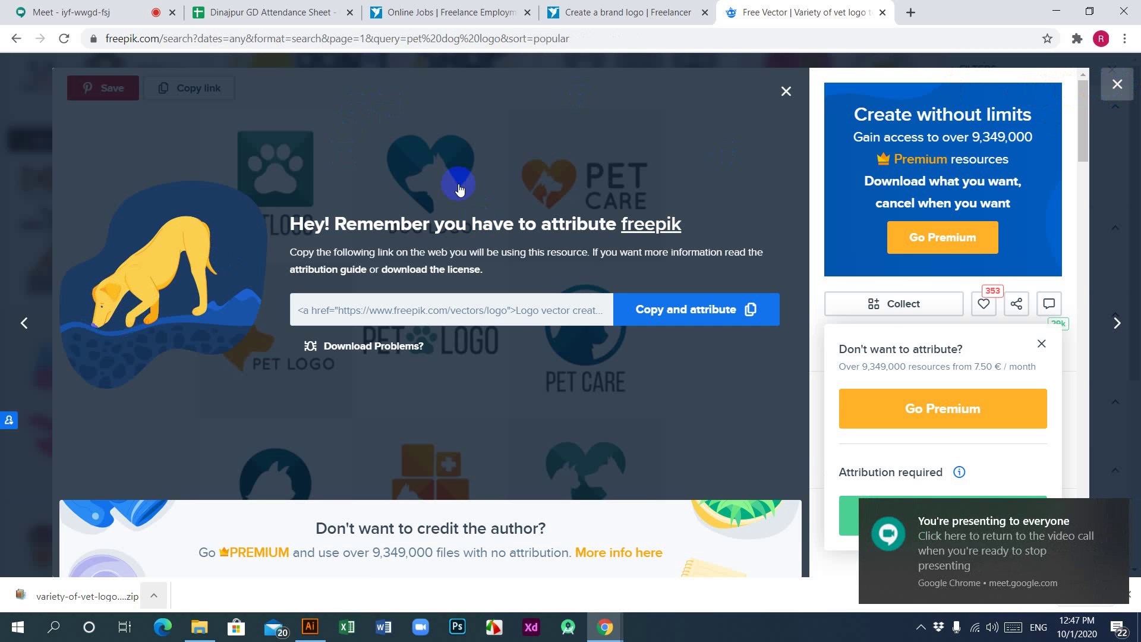
scroll(627, 201, down, 3)
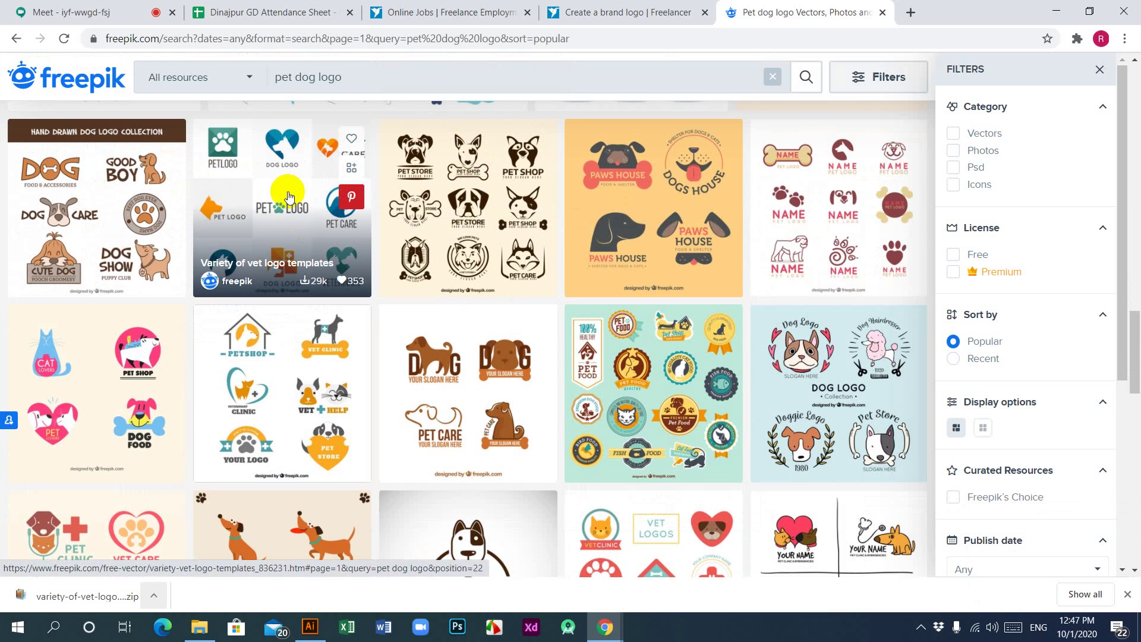
scroll(288, 199, down, 5)
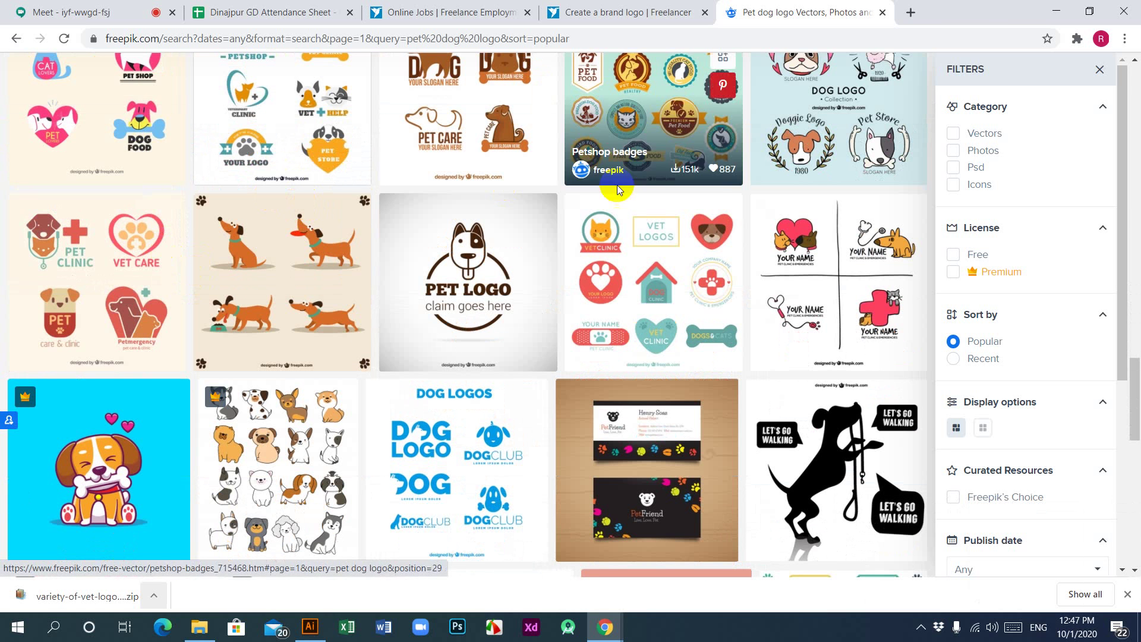
scroll(654, 298, down, 5)
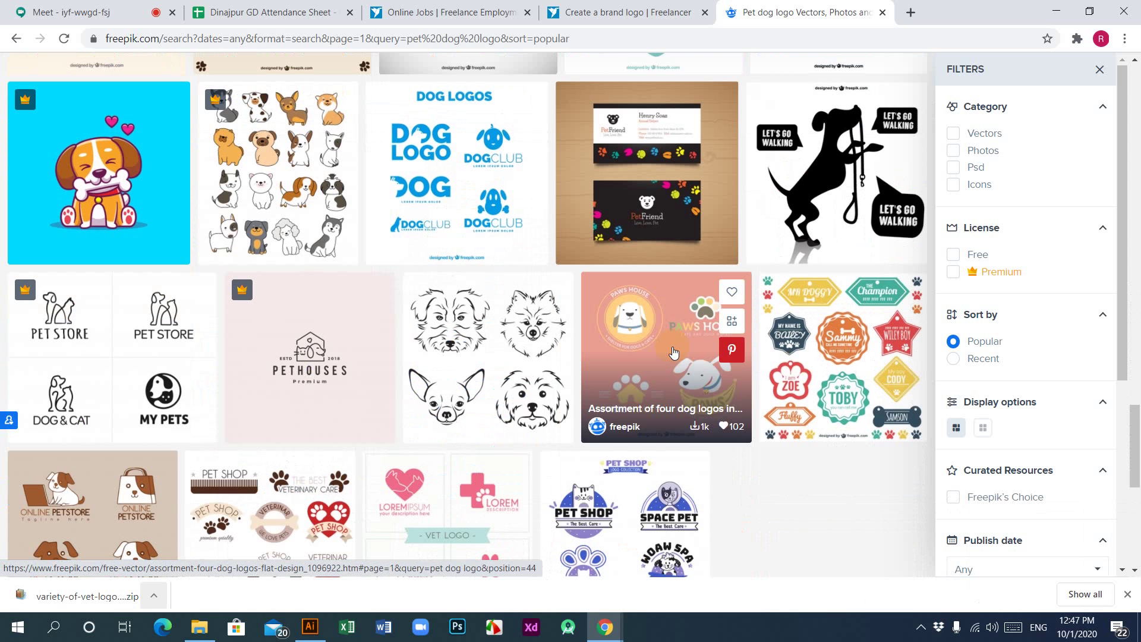
scroll(365, 168, down, 5)
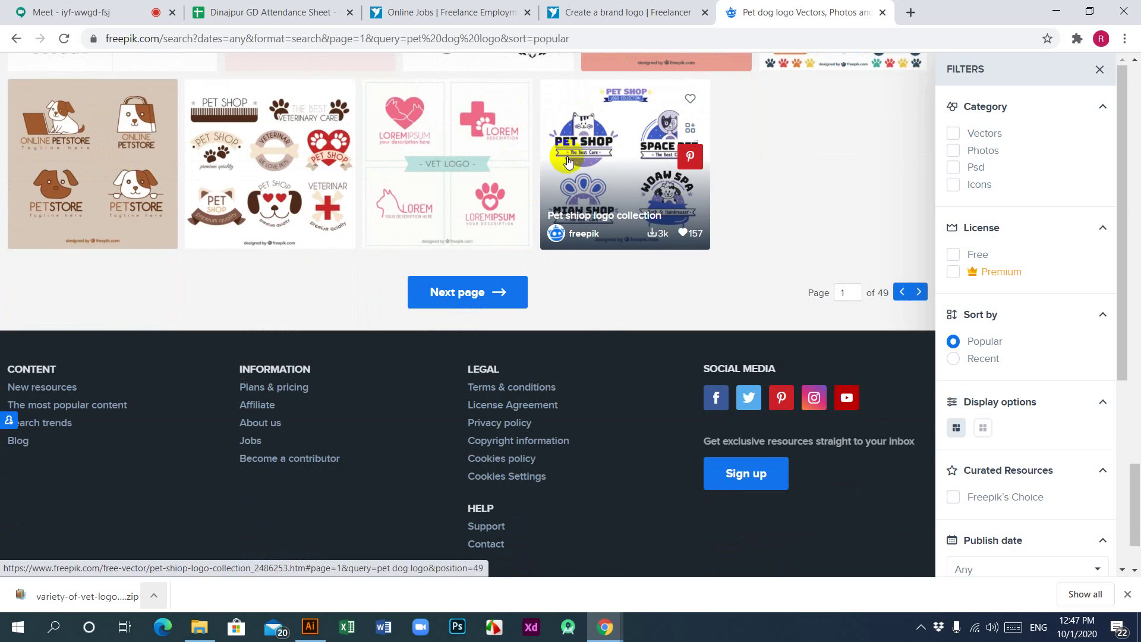
scroll(437, 231, up, 8)
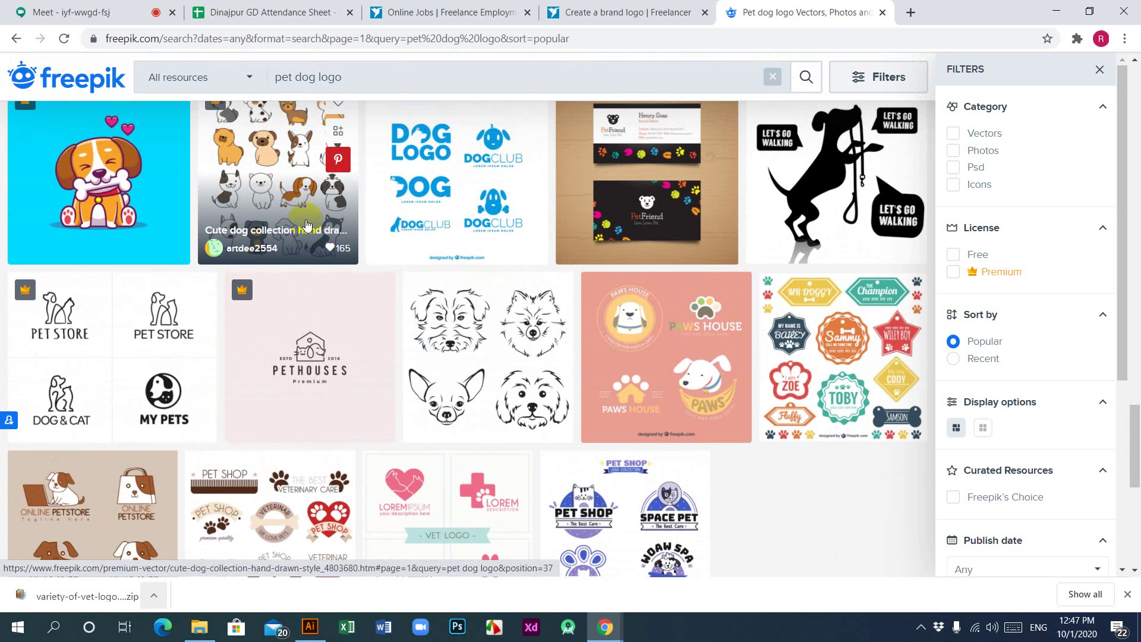